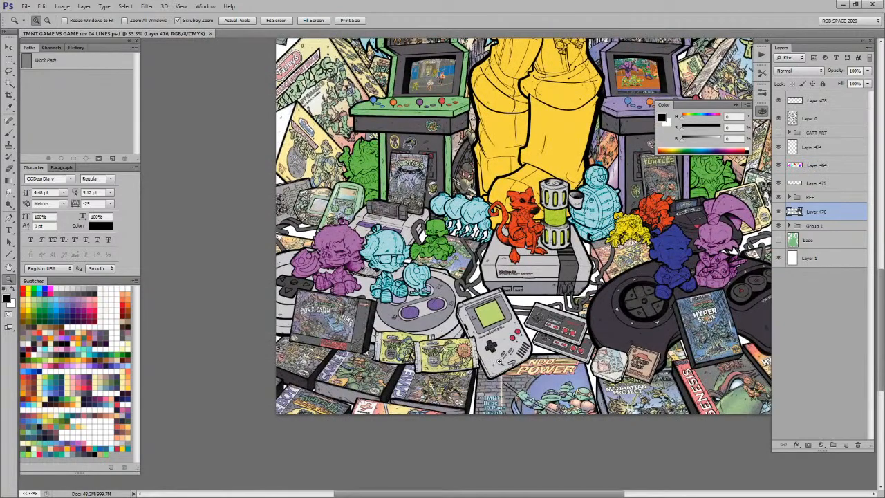
# Step: Make Layer 464 active and lock its transparent pixels for colouring the purple seated figure
pyautogui.moveTo(497, 338); pyautogui.dragTo(510, 362)
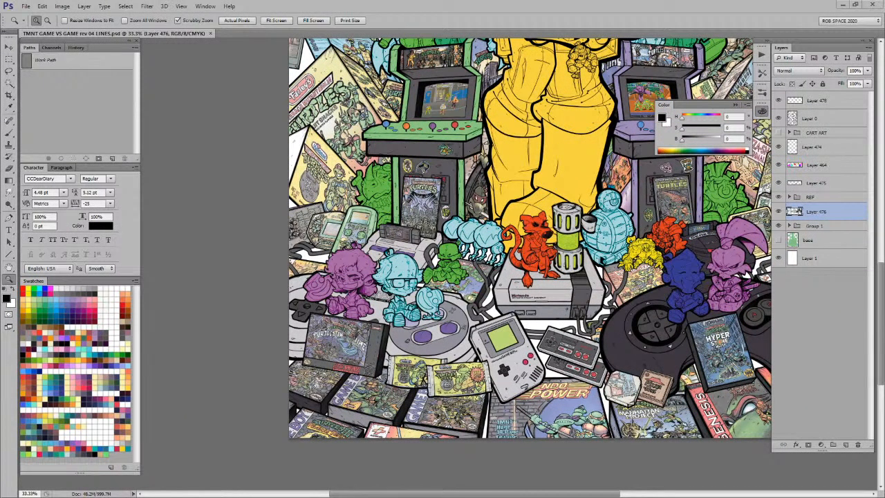
pyautogui.hotkey('alt', 'Tab')
pyautogui.click(448, 119)
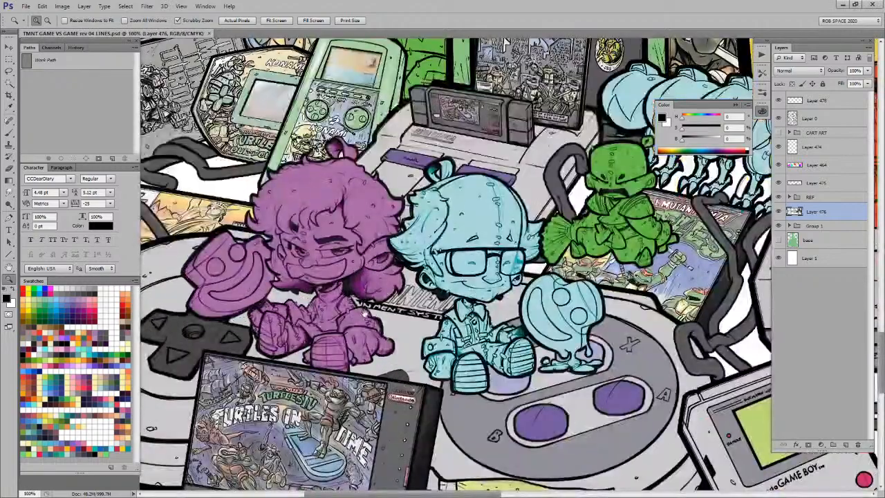
pyautogui.moveTo(365, 313); pyautogui.dragTo(515, 307)
pyautogui.click(515, 307)
pyautogui.moveTo(579, 269); pyautogui.dragTo(583, 313)
pyautogui.click(819, 166)
pyautogui.click(793, 84)
pyautogui.press('b')
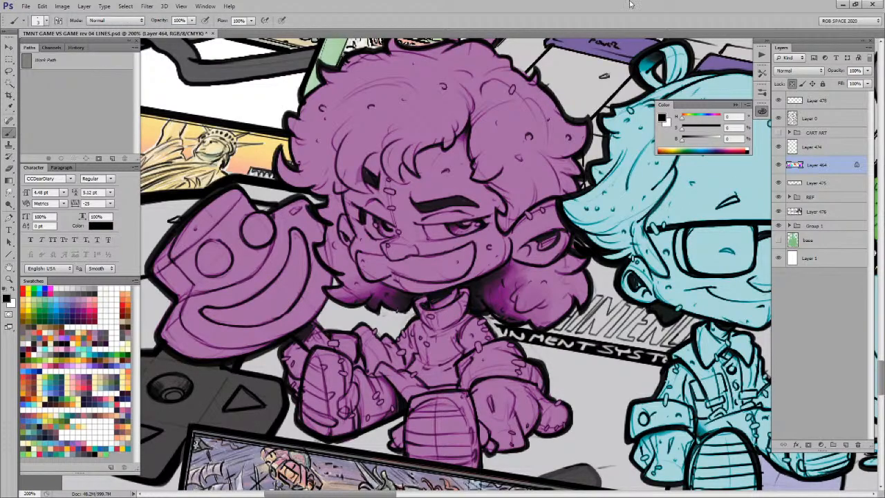
# Step: Select the purple figure's face, ears and large front hand with the Lasso and fill them with the peach skin tone
pyautogui.press('x')
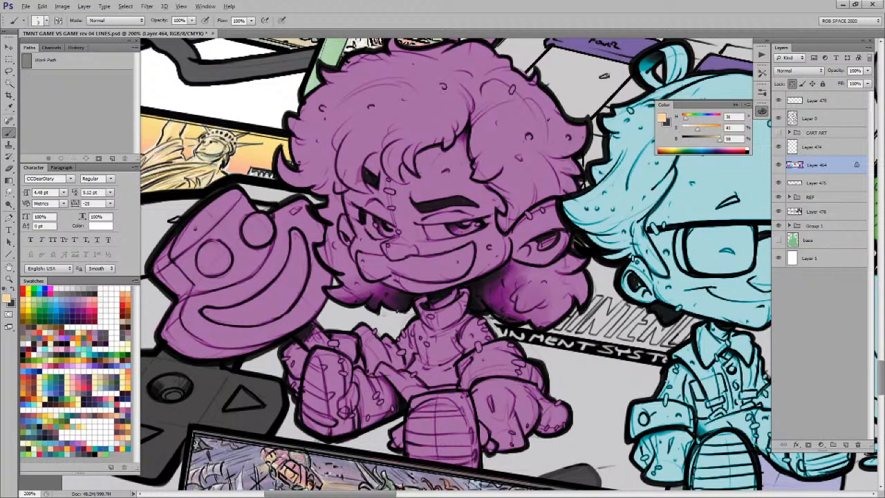
pyautogui.press('l')
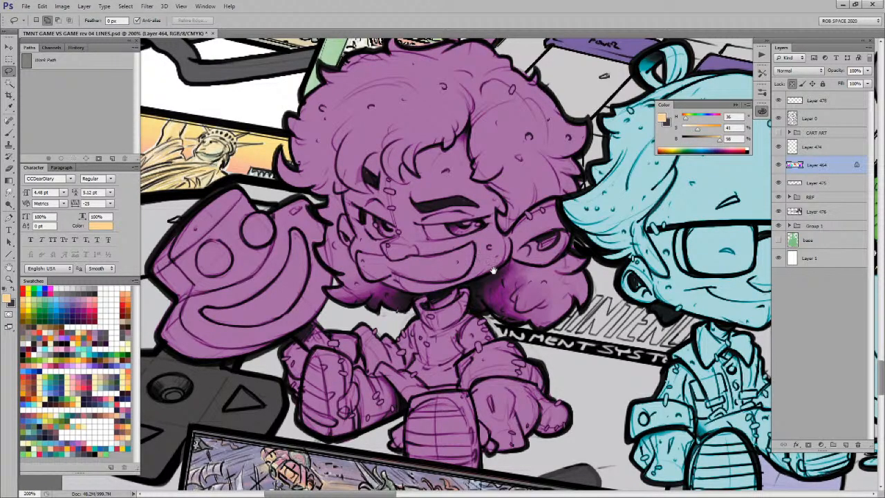
pyautogui.scroll(2, 494, 268)
pyautogui.moveTo(502, 248)
pyautogui.mouseDown()
pyautogui.moveTo(554, 234)
pyautogui.moveTo(566, 275)
pyautogui.moveTo(547, 296)
pyautogui.moveTo(508, 299)
pyautogui.moveTo(425, 344)
pyautogui.moveTo(417, 331)
pyautogui.moveTo(352, 302)
pyautogui.moveTo(334, 266)
pyautogui.moveTo(337, 231)
pyautogui.moveTo(367, 234)
pyautogui.moveTo(359, 211)
pyautogui.moveTo(368, 189)
pyautogui.moveTo(393, 222)
pyautogui.moveTo(401, 219)
pyautogui.moveTo(397, 199)
pyautogui.moveTo(409, 214)
pyautogui.moveTo(421, 189)
pyautogui.moveTo(451, 178)
pyautogui.moveTo(462, 159)
pyautogui.moveTo(472, 213)
pyautogui.moveTo(497, 236)
pyautogui.mouseUp()
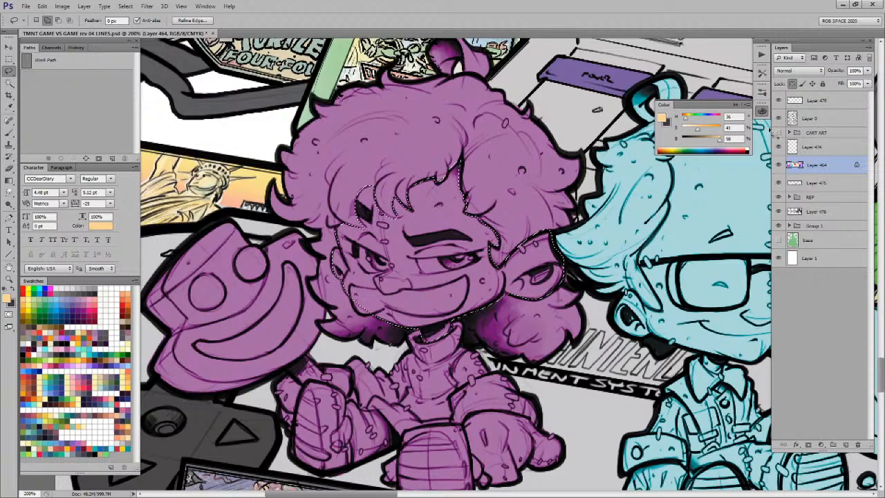
pyautogui.hotkey('alt', 'BackSpace')
pyautogui.hotkey('ctrl', 'd')
pyautogui.moveTo(517, 415)
pyautogui.mouseDown()
pyautogui.moveTo(551, 325)
pyautogui.moveTo(529, 318)
pyautogui.moveTo(493, 338)
pyautogui.moveTo(526, 395)
pyautogui.moveTo(594, 377)
pyautogui.moveTo(556, 324)
pyautogui.mouseUp()
pyautogui.hotkey('alt', 'BackSpace')
pyautogui.hotkey('ctrl', 'd')
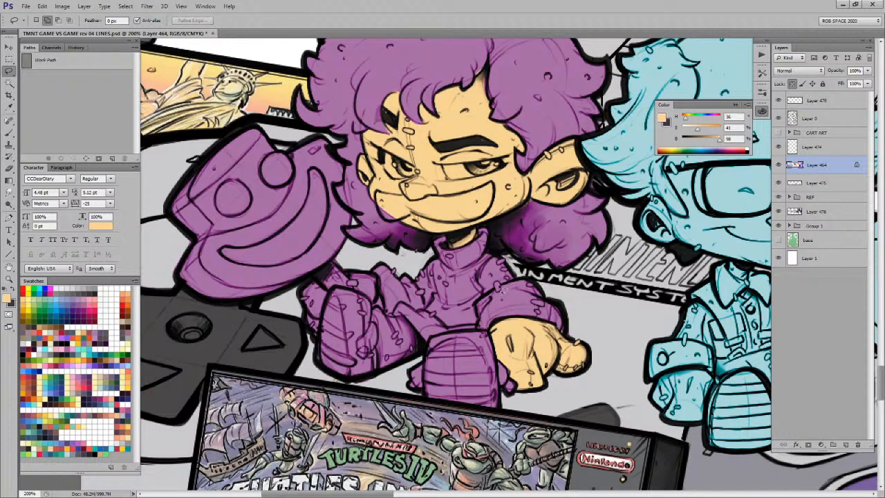
# Step: Select the figure's other hand, behind the raised foot, and fill it with the same peach skin tone
pyautogui.moveTo(603, 222); pyautogui.dragTo(607, 226)
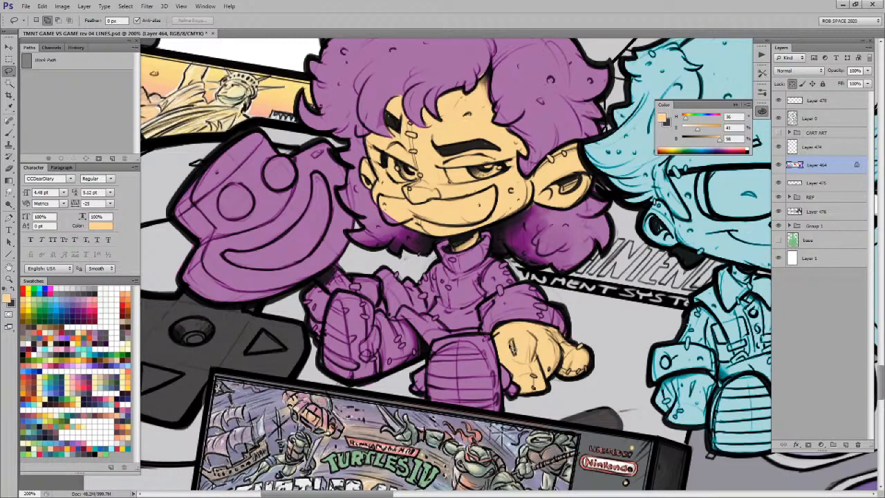
pyautogui.moveTo(435, 323); pyautogui.dragTo(507, 328)
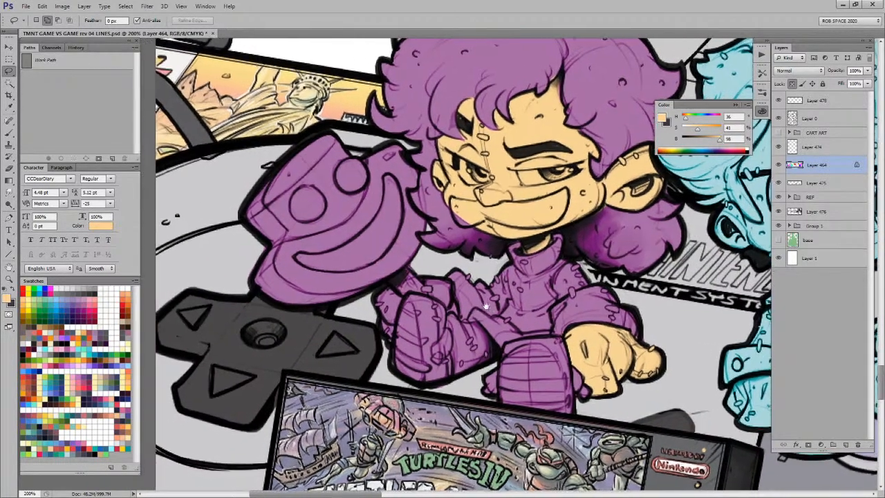
pyautogui.moveTo(451, 286)
pyautogui.mouseDown()
pyautogui.moveTo(459, 318)
pyautogui.moveTo(424, 294)
pyautogui.moveTo(419, 273)
pyautogui.moveTo(452, 285)
pyautogui.mouseUp()
pyautogui.moveTo(392, 286)
pyautogui.mouseDown()
pyautogui.moveTo(409, 308)
pyautogui.moveTo(391, 352)
pyautogui.moveTo(373, 305)
pyautogui.moveTo(392, 287)
pyautogui.mouseUp()
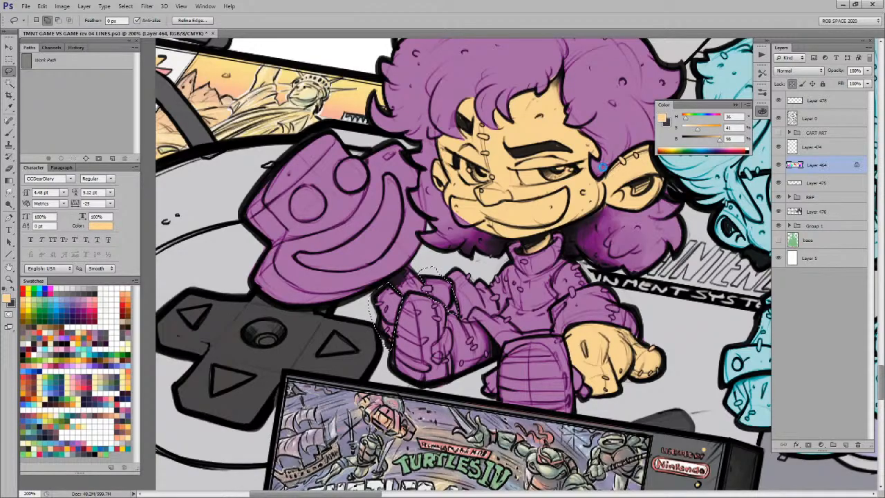
pyautogui.hotkey('alt', 'BackSpace')
pyautogui.hotkey('ctrl', 'd')
pyautogui.moveTo(609, 314); pyautogui.dragTo(561, 337)
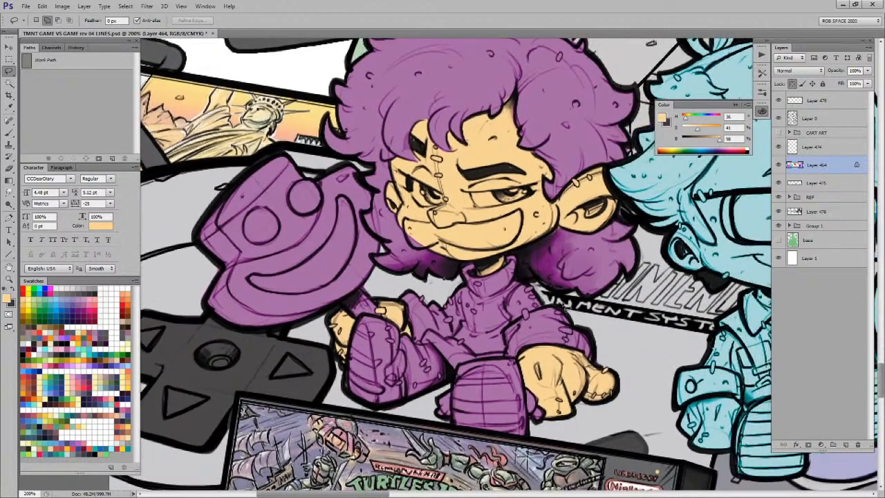
# Step: Switch to the dark purple-grey colour and select the figure's hair, leaving the skin areas out of the selection
pyautogui.press('x')
pyautogui.moveTo(512, 258); pyautogui.dragTo(501, 368)
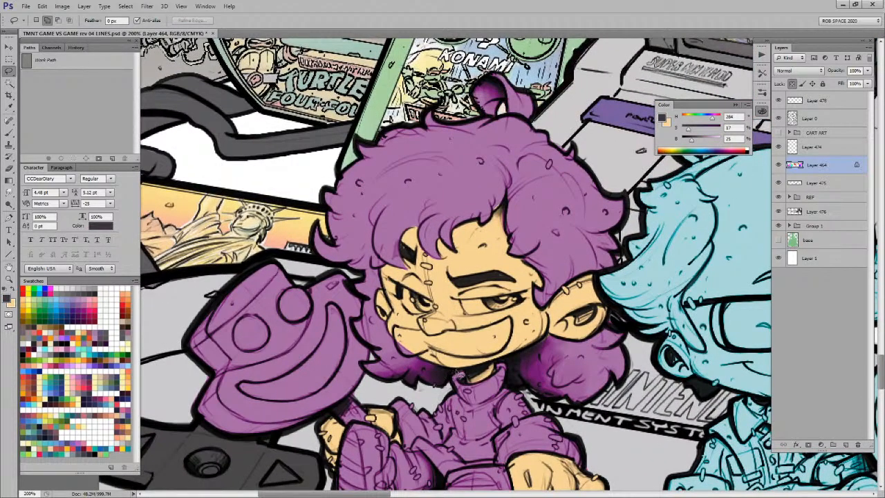
pyautogui.moveTo(451, 390)
pyautogui.mouseDown()
pyautogui.moveTo(374, 388)
pyautogui.moveTo(346, 284)
pyautogui.moveTo(363, 280)
pyautogui.moveTo(316, 268)
pyautogui.moveTo(278, 191)
pyautogui.moveTo(318, 119)
pyautogui.moveTo(394, 59)
pyautogui.moveTo(605, 123)
pyautogui.moveTo(631, 181)
pyautogui.moveTo(605, 149)
pyautogui.moveTo(626, 195)
pyautogui.moveTo(627, 308)
pyautogui.moveTo(593, 377)
pyautogui.moveTo(518, 379)
pyautogui.moveTo(479, 334)
pyautogui.moveTo(453, 343)
pyautogui.mouseUp()
pyautogui.press('w')
pyautogui.keyDown('alt'); pyautogui.click(435, 298); pyautogui.keyUp('alt')
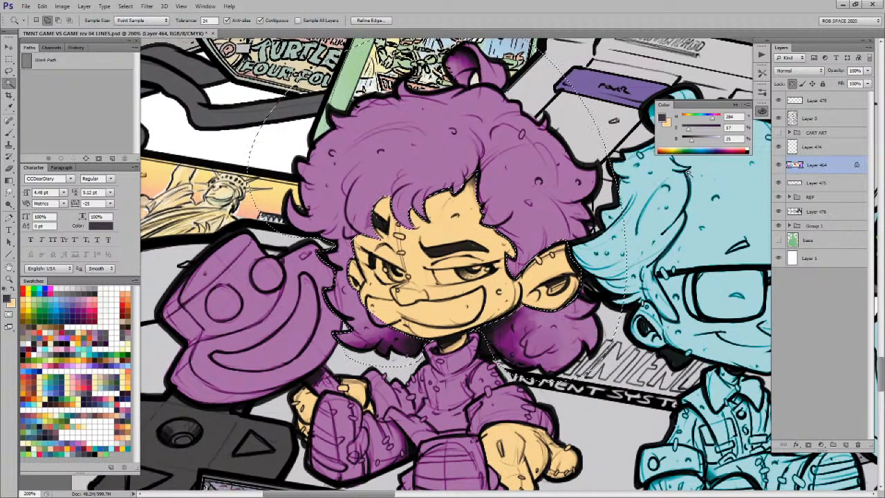
pyautogui.hotkey('alt', 'BackSpace')
pyautogui.hotkey('ctrl', 'd')
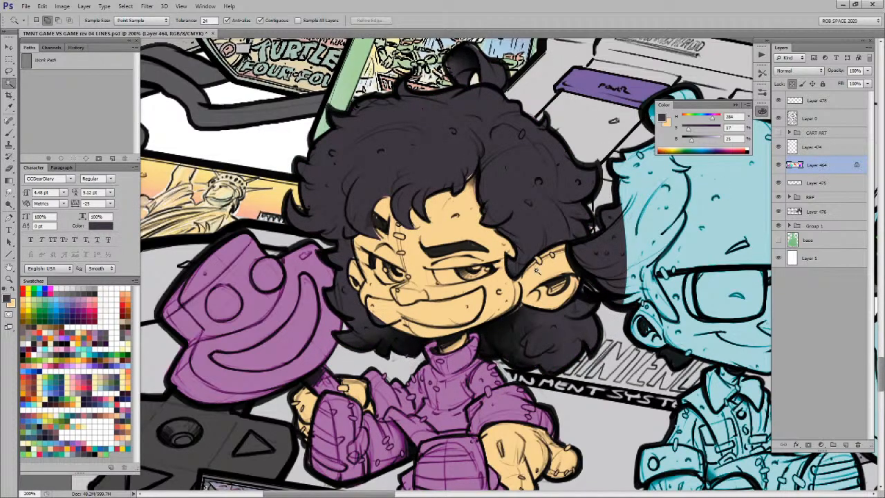
pyautogui.moveTo(637, 328); pyautogui.dragTo(585, 319)
pyautogui.hotkey('ctrl', 'alt', 'z')
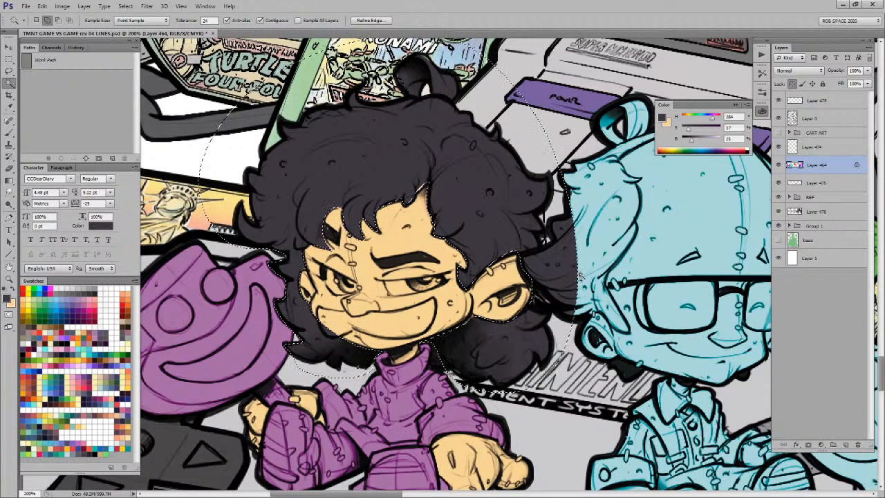
pyautogui.hotkey('ctrl', 'alt', 'z')
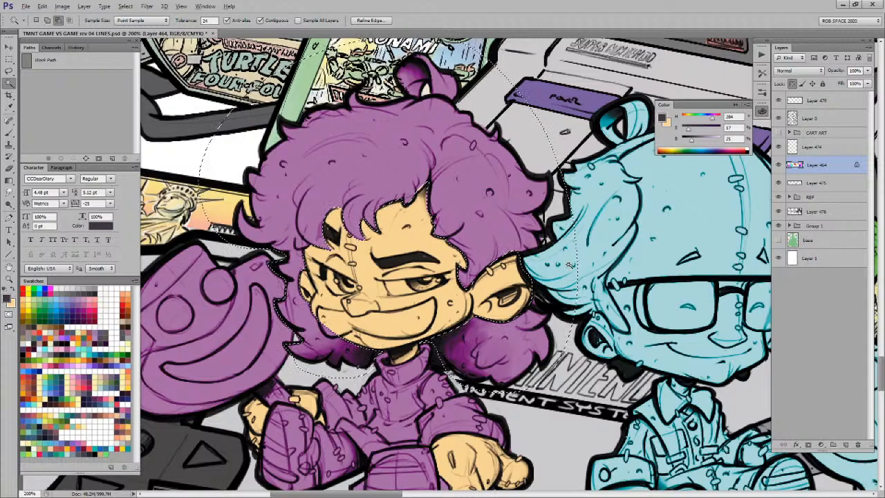
# Step: Fill the figure's hair, without the neighbouring cyan figure, and the moustache shape with dark purple-grey (H 284, S 17, B 25)
pyautogui.hotkey('alt', 'BackSpace')
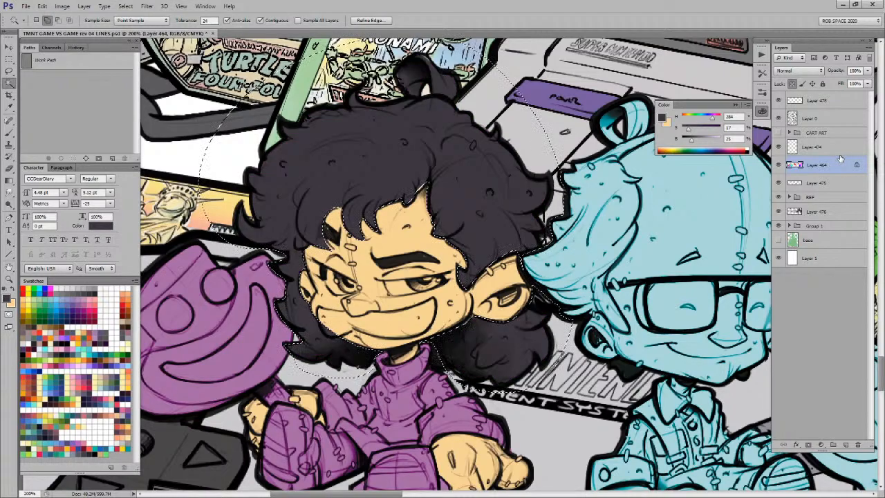
pyautogui.hotkey('ctrl', 'd')
pyautogui.moveTo(388, 324)
pyautogui.mouseDown()
pyautogui.moveTo(540, 272)
pyautogui.moveTo(542, 294)
pyautogui.moveTo(524, 312)
pyautogui.moveTo(494, 315)
pyautogui.moveTo(426, 301)
pyautogui.moveTo(425, 282)
pyautogui.moveTo(465, 295)
pyautogui.moveTo(490, 285)
pyautogui.mouseUp()
pyautogui.press('l')
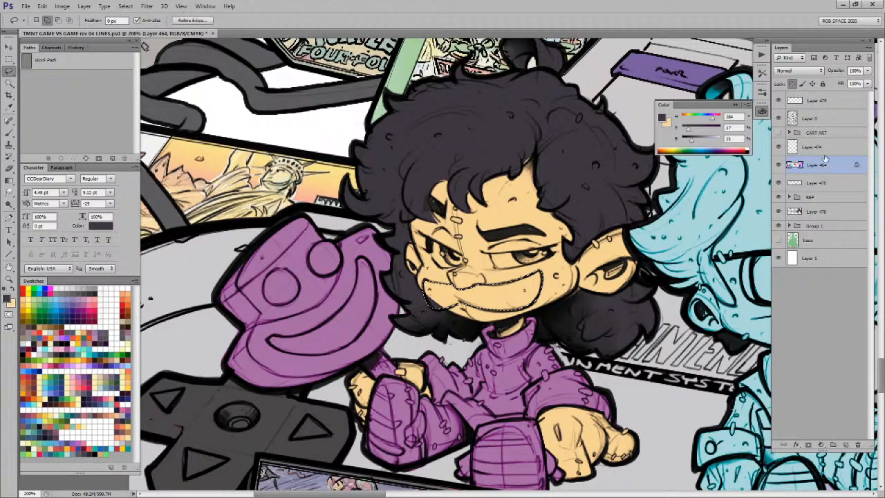
pyautogui.hotkey('alt', 'BackSpace')
pyautogui.hotkey('ctrl', 'd')
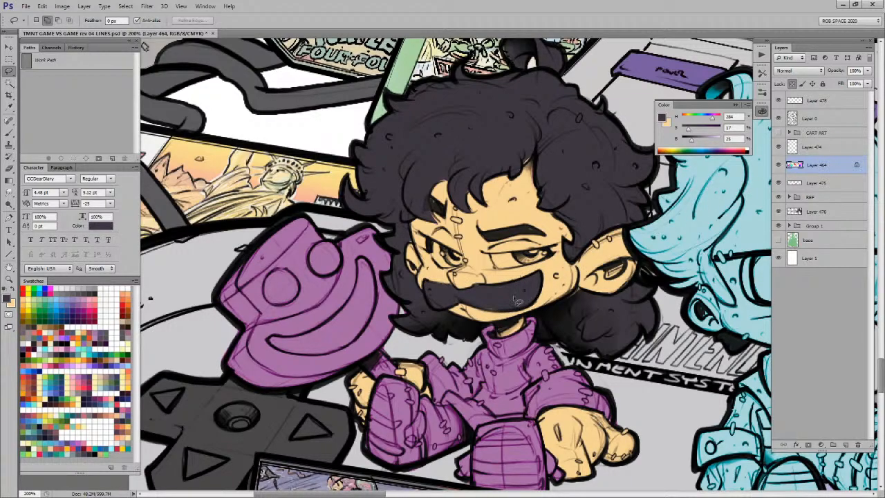
# Step: Touch up the face, hair and moustache edges with the Brush, alternating between the peach skin tone and the dark purple-grey
pyautogui.press('b')
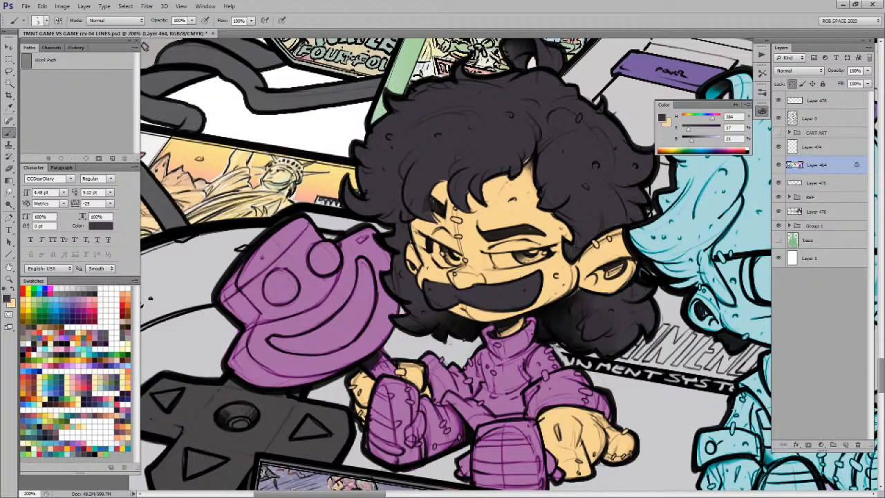
pyautogui.moveTo(443, 249); pyautogui.dragTo(428, 301)
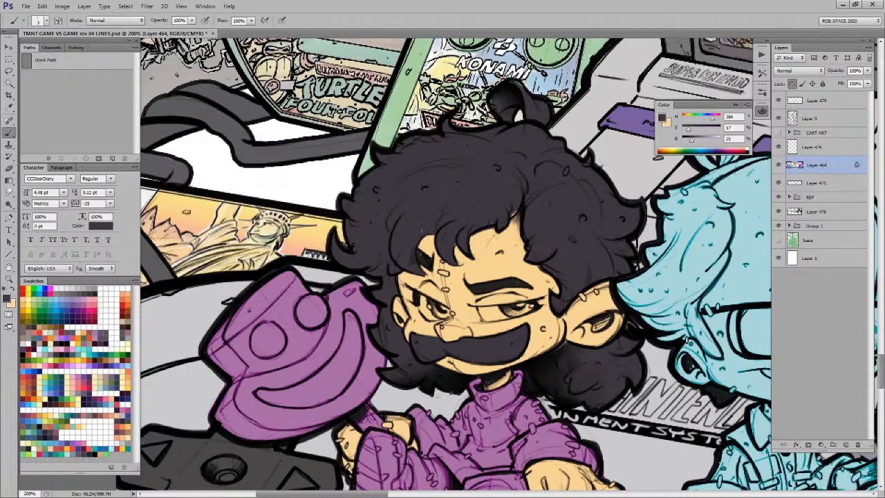
pyautogui.keyDown('alt'); pyautogui.click(442, 273); pyautogui.keyUp('alt')
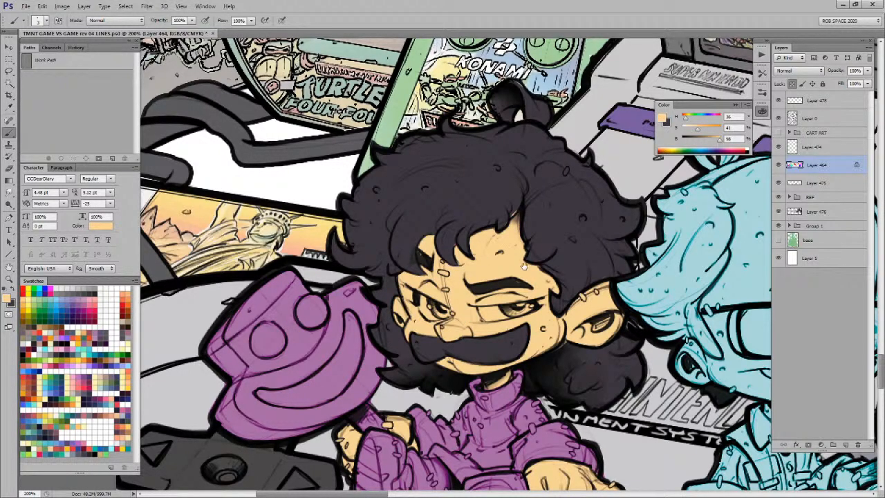
pyautogui.moveTo(526, 267); pyautogui.dragTo(484, 285)
pyautogui.press('x')
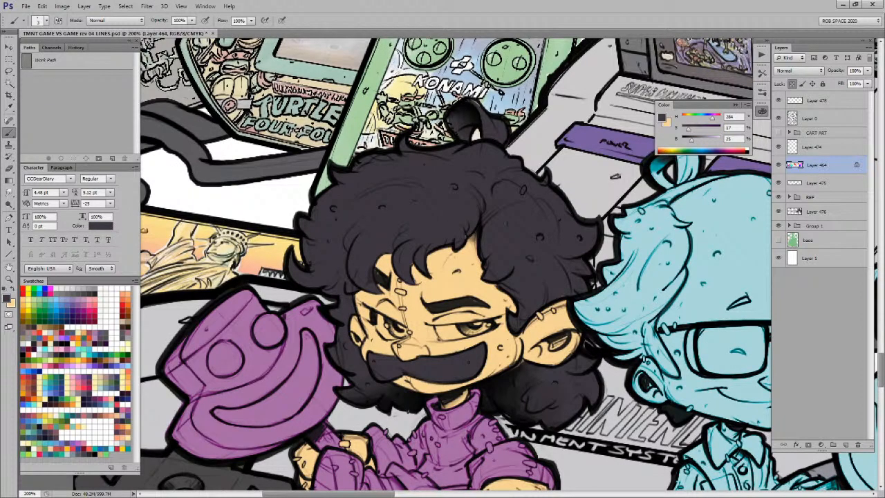
pyautogui.press('x')
pyautogui.moveTo(504, 291); pyautogui.dragTo(498, 220)
pyautogui.press('x')
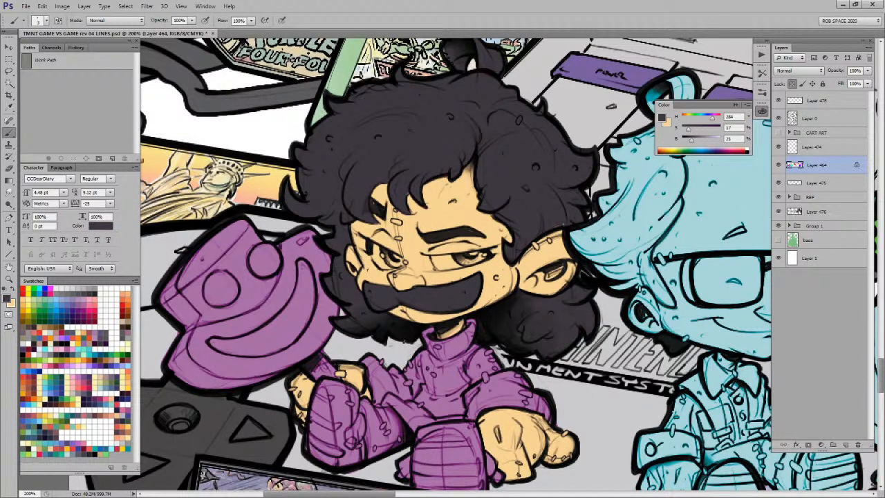
pyautogui.moveTo(520, 193)
pyautogui.mouseDown()
pyautogui.moveTo(514, 302)
pyautogui.moveTo(489, 258)
pyautogui.moveTo(506, 198)
pyautogui.mouseUp()
pyautogui.moveTo(509, 351); pyautogui.dragTo(503, 323)
pyautogui.moveTo(557, 379); pyautogui.dragTo(558, 339)
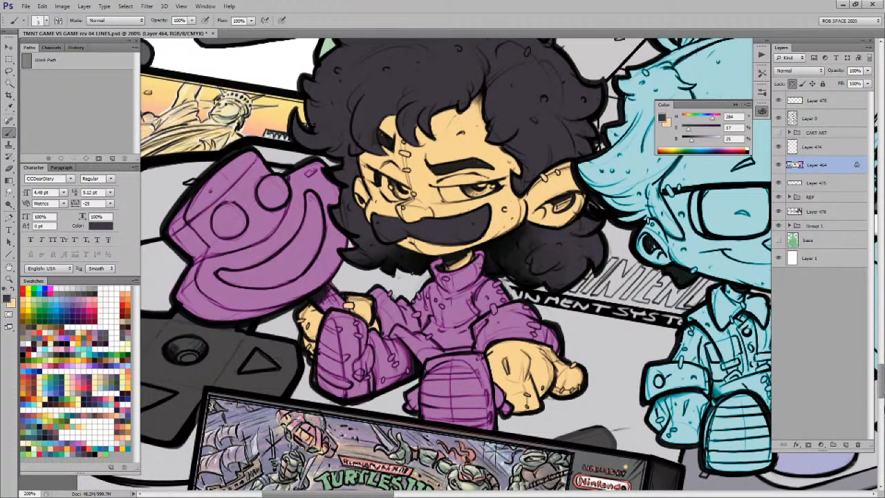
# Step: Sample the blue from the reference document and select the figure's jacket on Layer 464, excluding the adjoining skin
pyautogui.hotkey('ctrl', 'Tab')
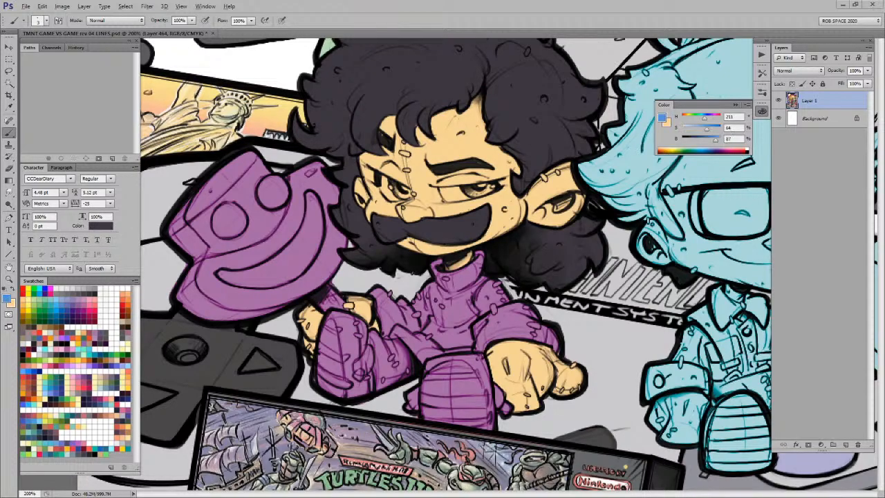
pyautogui.press('l')
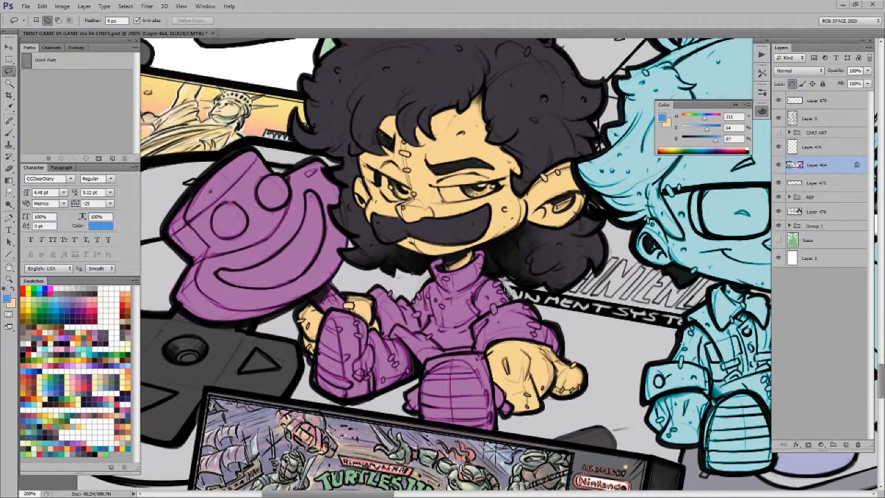
pyautogui.moveTo(504, 288)
pyautogui.mouseDown()
pyautogui.moveTo(561, 320)
pyautogui.moveTo(569, 356)
pyautogui.moveTo(566, 343)
pyautogui.moveTo(426, 365)
pyautogui.moveTo(404, 342)
pyautogui.moveTo(378, 335)
pyautogui.moveTo(366, 280)
pyautogui.moveTo(409, 261)
pyautogui.moveTo(526, 251)
pyautogui.moveTo(505, 290)
pyautogui.mouseUp()
pyautogui.press('w')
pyautogui.keyDown('alt'); pyautogui.click(483, 301); pyautogui.keyUp('alt')
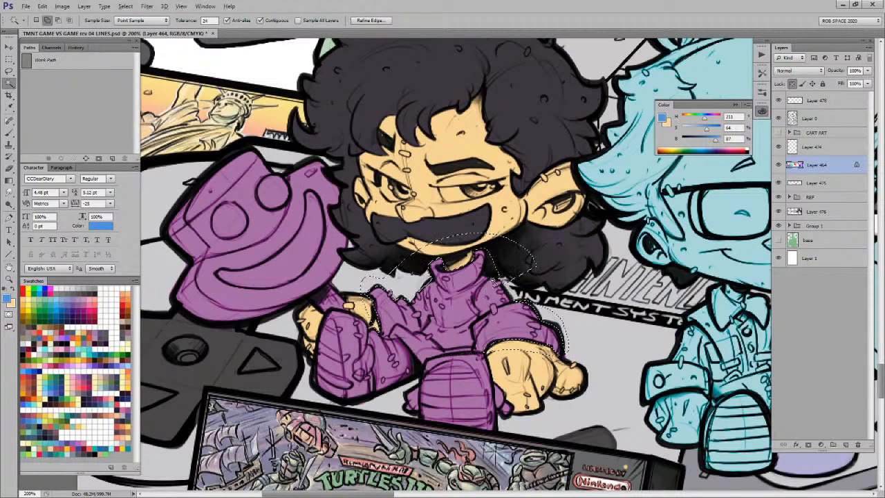
pyautogui.keyDown('alt'); pyautogui.click(512, 263); pyautogui.keyUp('alt')
pyautogui.hotkey('ctrl', 'alt', 'z')
pyautogui.hotkey('ctrl', 'alt', 'z')
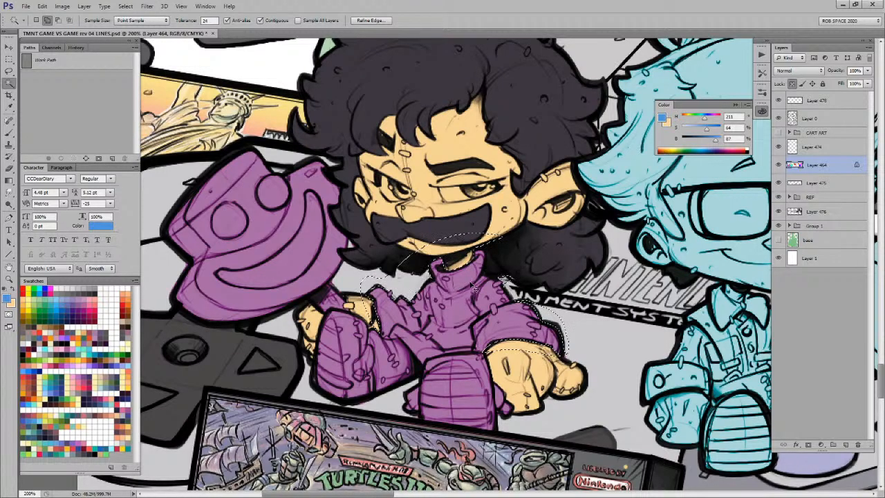
# Step: Limit the selection to the jacket, fill it with the sampled blue (H 211, S 64, B 87) and keep it selected
pyautogui.rightClick(489, 304)
pyautogui.click(515, 153)
pyautogui.hotkey('alt', 'BackSpace')
pyautogui.hotkey('ctrl', 'd')
pyautogui.hotkey('ctrl', 'shift', 'd')
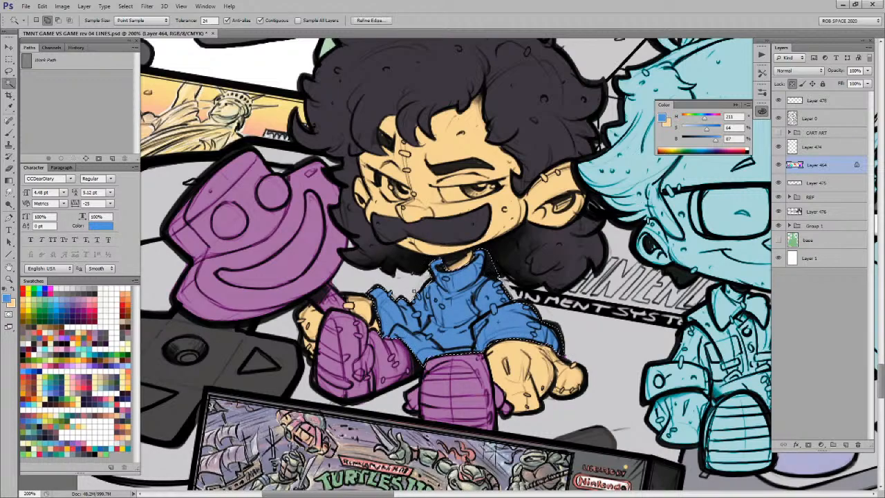
# Step: Recolour the selected jacket to a muted grey-blue with H 194, S 31, B 66
pyautogui.press('b')
pyautogui.press('x')
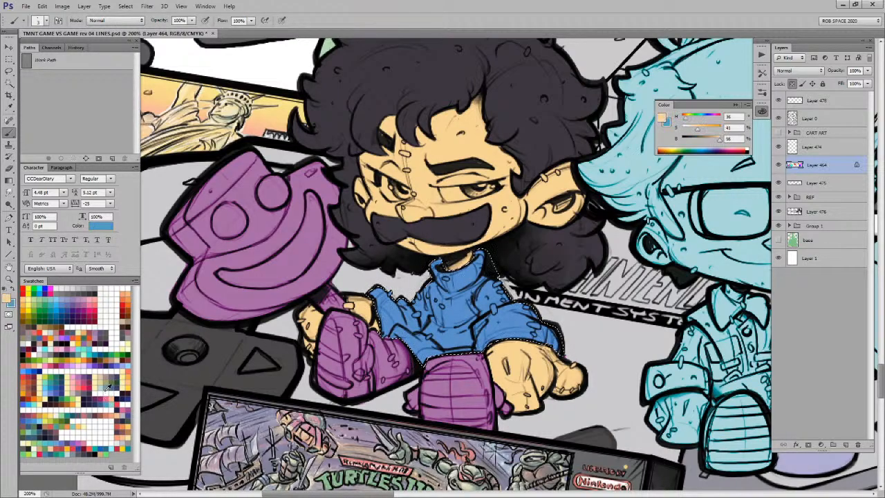
pyautogui.click(105, 385)
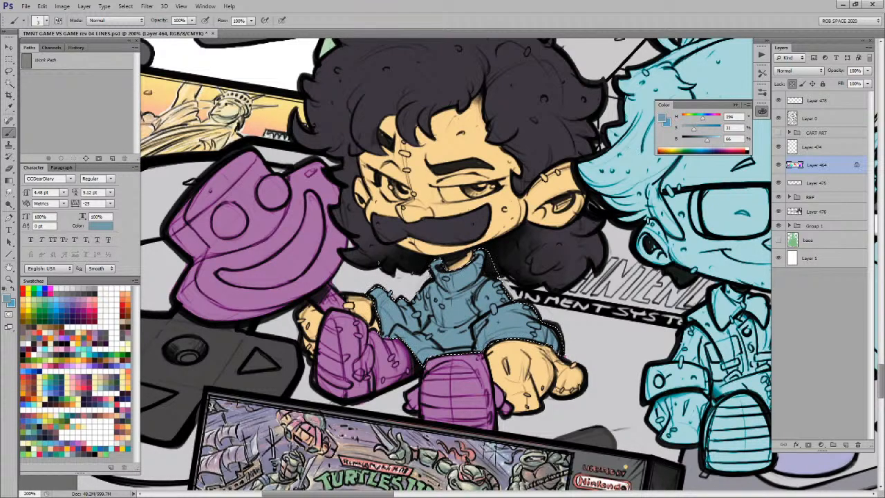
pyautogui.moveTo(549, 274); pyautogui.dragTo(583, 282)
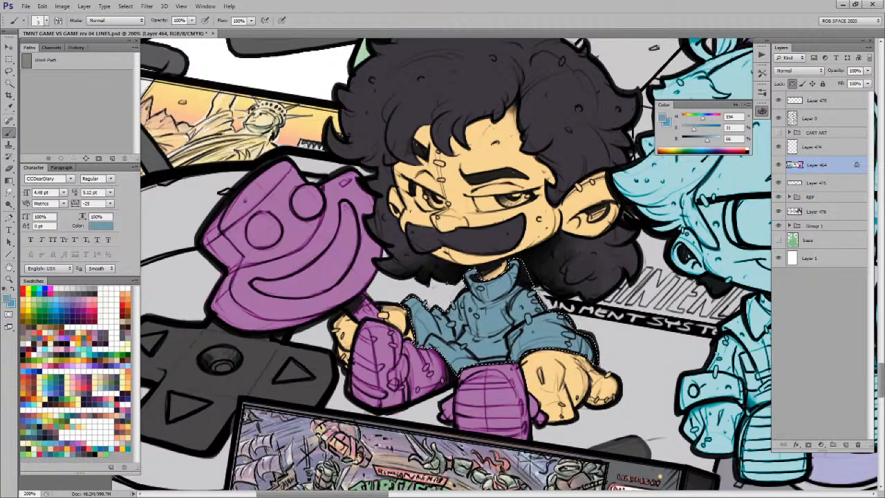
pyautogui.moveTo(484, 291); pyautogui.dragTo(452, 273)
pyautogui.moveTo(553, 318); pyautogui.dragTo(546, 360)
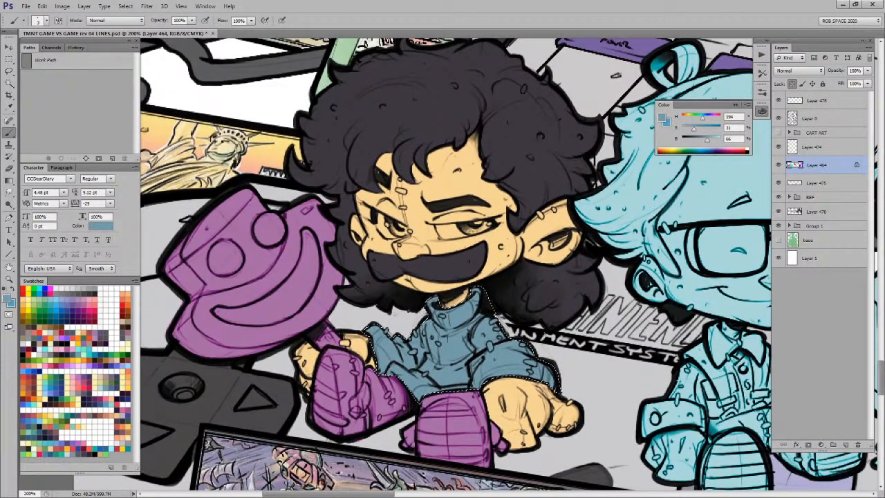
pyautogui.moveTo(546, 359); pyautogui.dragTo(560, 347)
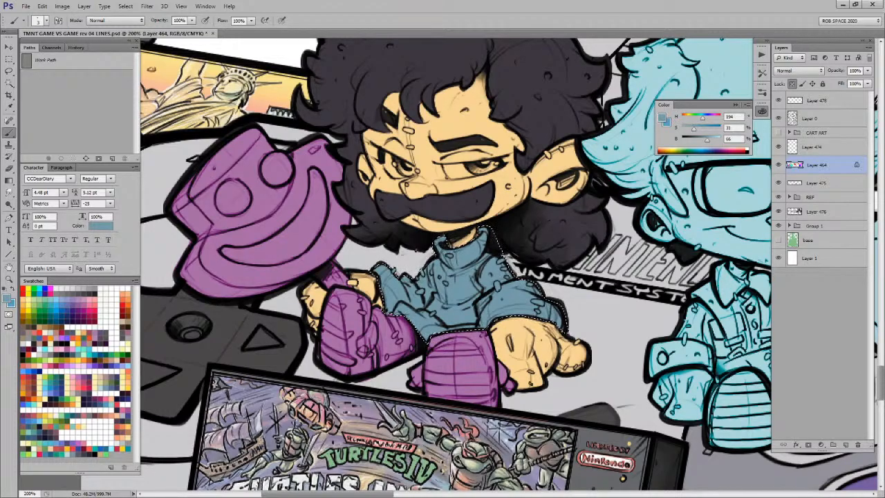
# Step: Deselect the jacket and select the moustached figure's purple legs and shoes on Layer 464, excluding the surrounding areas
pyautogui.moveTo(560, 348); pyautogui.dragTo(551, 344)
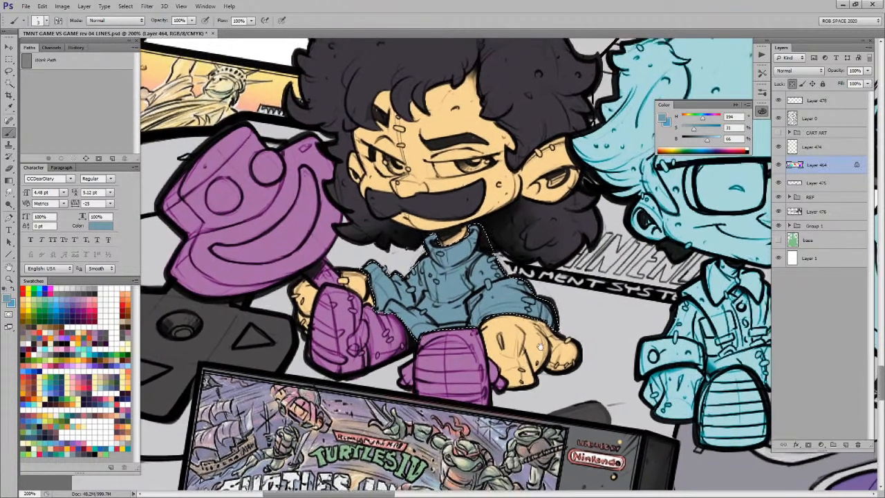
pyautogui.moveTo(551, 291)
pyautogui.mouseDown()
pyautogui.moveTo(544, 392)
pyautogui.moveTo(545, 276)
pyautogui.moveTo(558, 283)
pyautogui.mouseUp()
pyautogui.press('x')
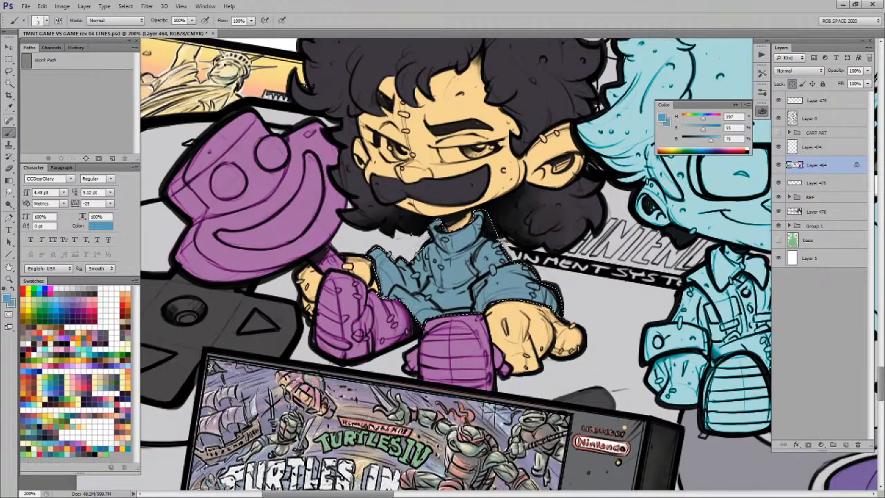
pyautogui.press('x')
pyautogui.press('l')
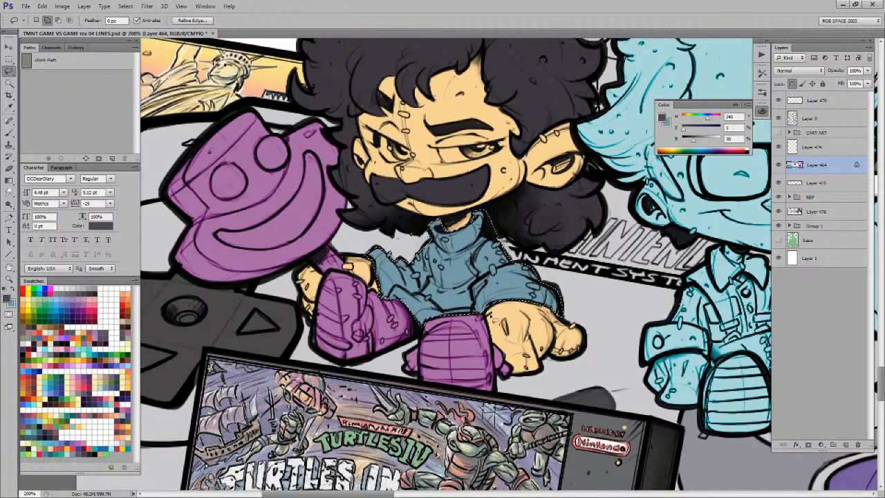
pyautogui.click(487, 315)
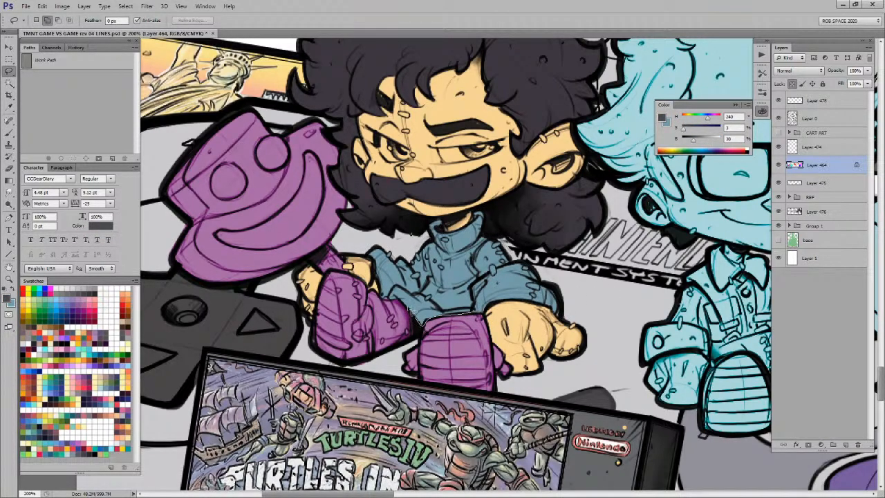
pyautogui.moveTo(340, 271)
pyautogui.mouseDown()
pyautogui.moveTo(309, 316)
pyautogui.moveTo(321, 392)
pyautogui.moveTo(507, 404)
pyautogui.moveTo(517, 349)
pyautogui.moveTo(486, 317)
pyautogui.mouseUp()
pyautogui.press('w')
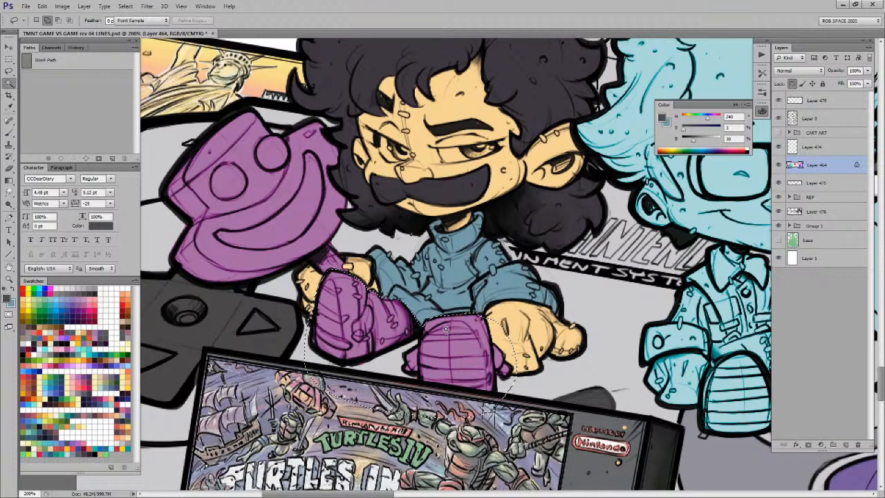
pyautogui.rightClick(448, 342)
pyautogui.click(493, 198)
pyautogui.press('b')
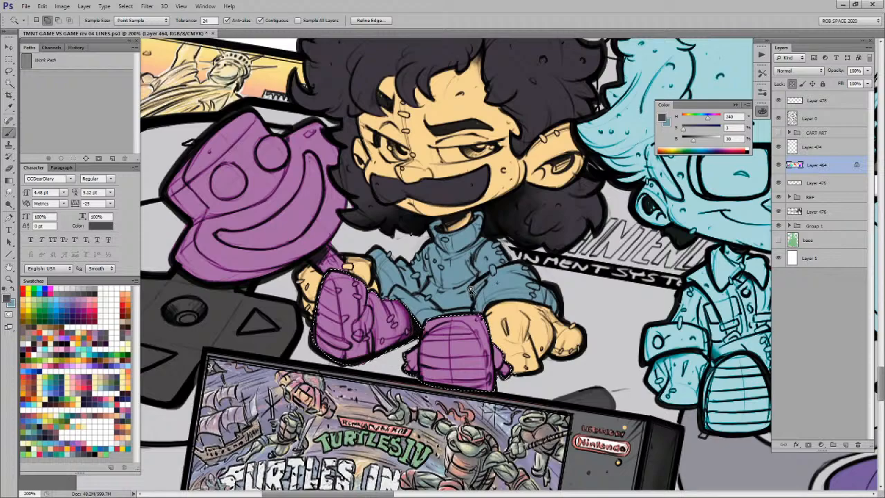
# Step: Fill the selected legs and shoes with dark blue (H 205, S 55, B 49) and deselect them
pyautogui.click(103, 389)
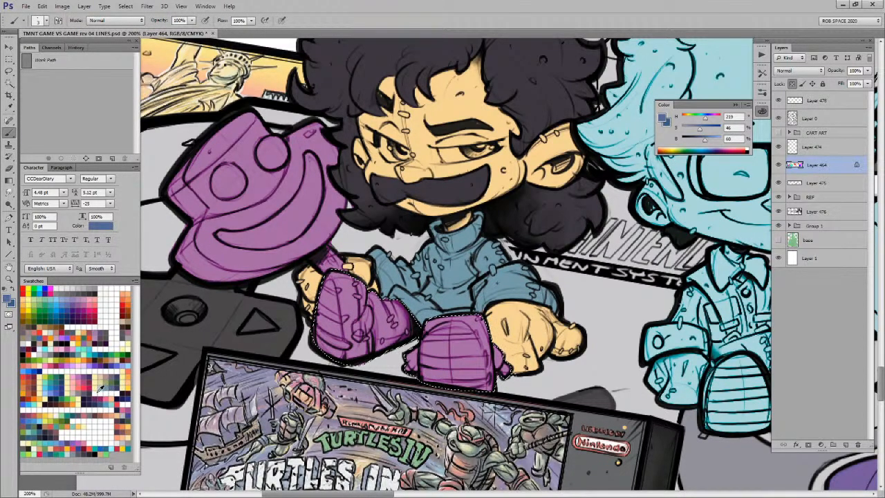
pyautogui.click(64, 410)
pyautogui.hotkey('alt', 'BackSpace')
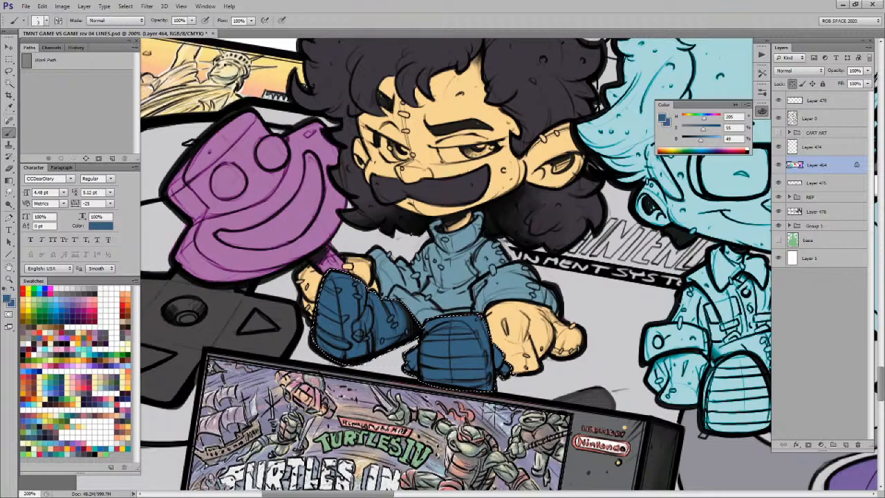
pyautogui.hotkey('ctrl', 'd')
# Step: Select the figure's two shoes, fill them with the dark purple-grey sampled from the moustache, and deselect them
pyautogui.press('l')
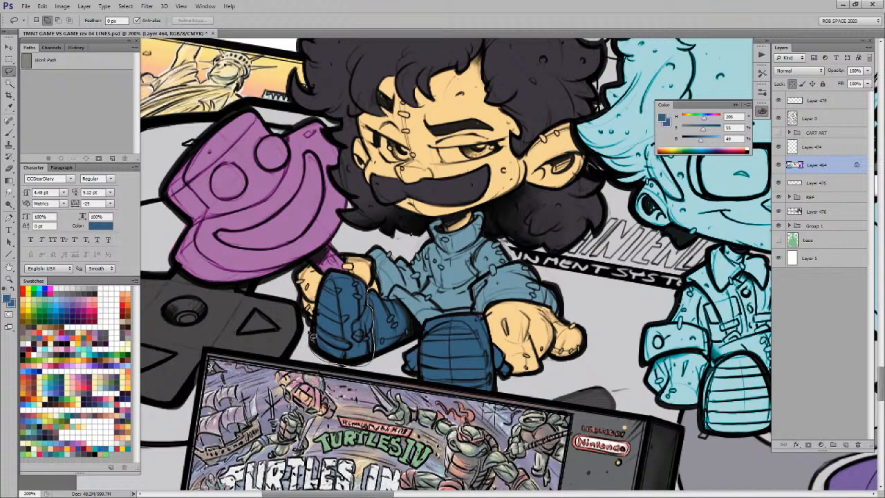
pyautogui.press('w')
pyautogui.rightClick(354, 49)
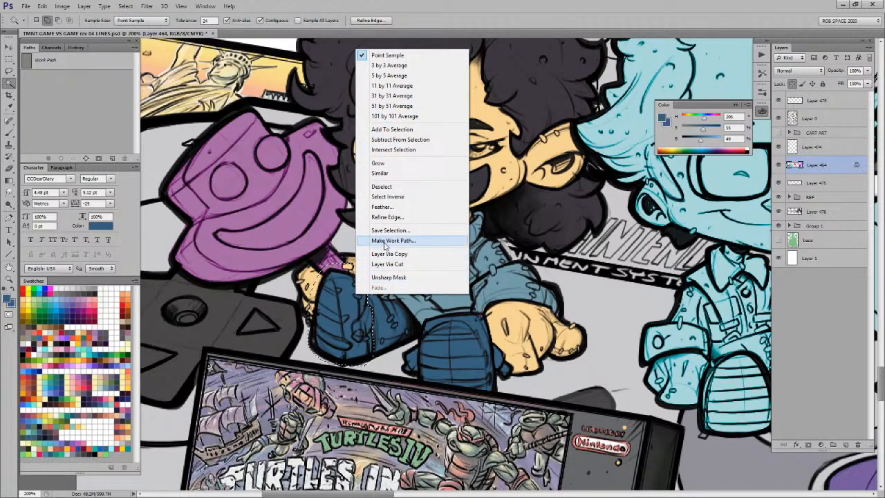
pyautogui.press('Escape')
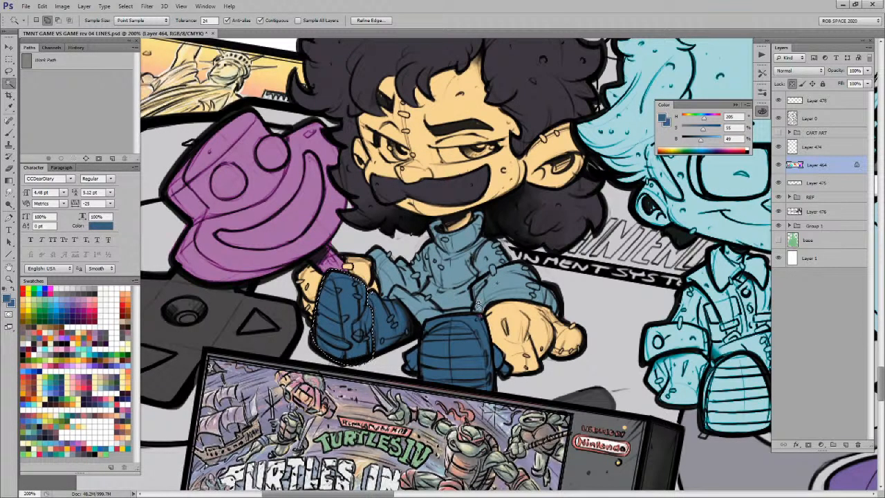
pyautogui.press('l')
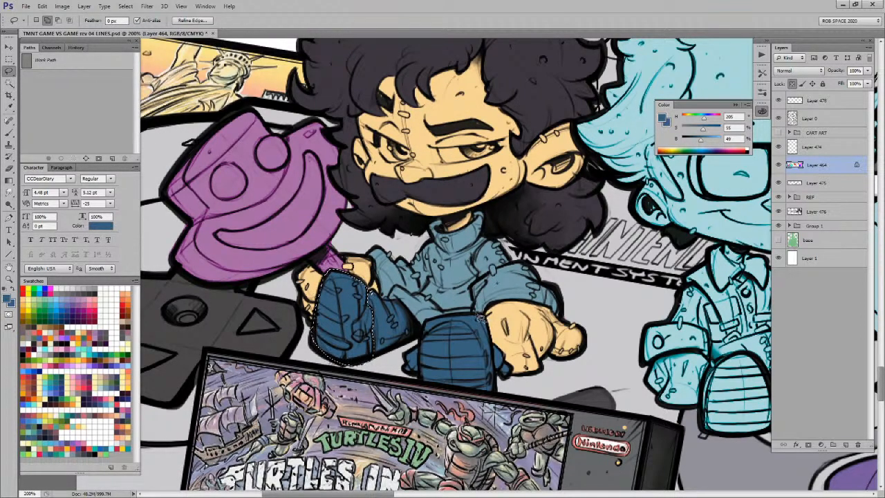
pyautogui.moveTo(443, 320)
pyautogui.mouseDown()
pyautogui.moveTo(422, 350)
pyautogui.moveTo(430, 389)
pyautogui.moveTo(492, 400)
pyautogui.moveTo(487, 322)
pyautogui.moveTo(443, 318)
pyautogui.mouseUp()
pyautogui.press('b')
pyautogui.keyDown('alt'); pyautogui.click(471, 190); pyautogui.keyUp('alt')
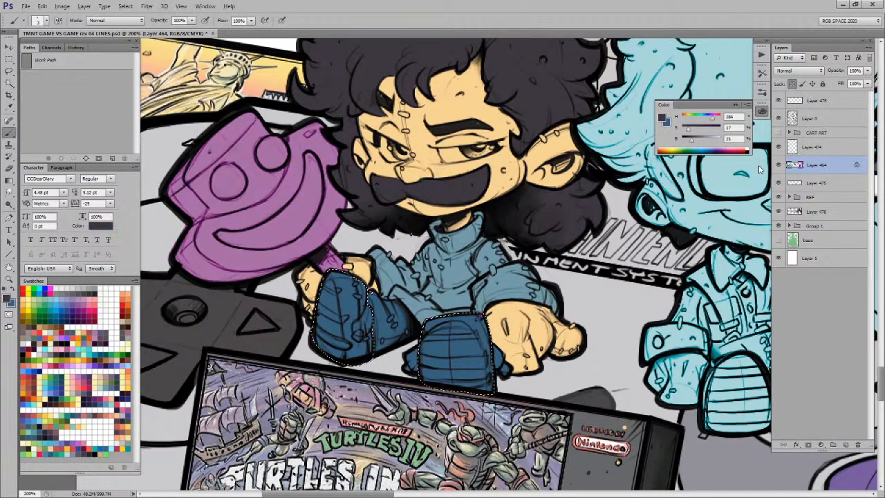
pyautogui.hotkey('alt', 'BackSpace')
pyautogui.hotkey('ctrl', 'd')
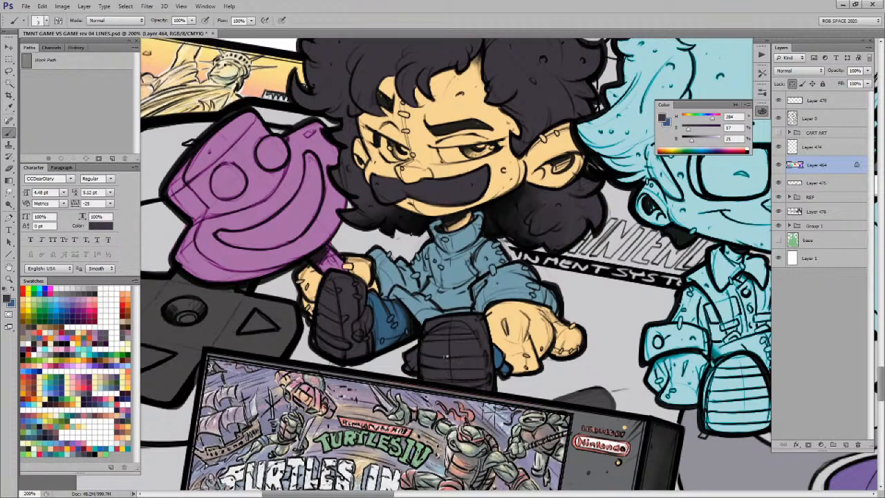
# Step: Switch to a brush of size 50 and paint the remaining blue edges of the shoes dark purple-grey
pyautogui.rightClick(445, 356)
pyautogui.click(486, 447)
pyautogui.click(486, 433)
pyautogui.click(445, 349)
pyautogui.moveTo(495, 353); pyautogui.dragTo(509, 375)
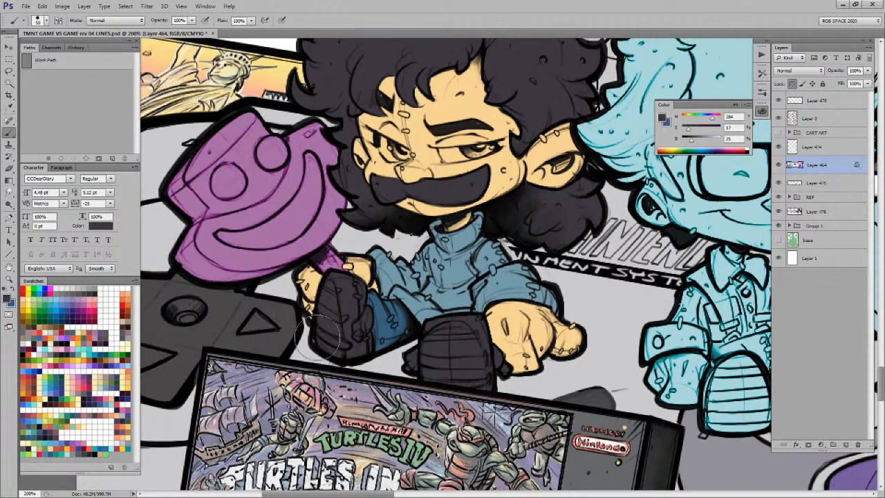
# Step: Select the whites of both eyes and fill them with pale grey (H 140, S 3, B 92) sampled from the reference document
pyautogui.moveTo(515, 297); pyautogui.dragTo(526, 366)
pyautogui.press('l')
pyautogui.moveTo(455, 263)
pyautogui.mouseDown()
pyautogui.moveTo(512, 254)
pyautogui.moveTo(518, 265)
pyautogui.moveTo(507, 273)
pyautogui.moveTo(512, 266)
pyautogui.moveTo(442, 261)
pyautogui.moveTo(464, 277)
pyautogui.moveTo(455, 265)
pyautogui.moveTo(432, 266)
pyautogui.mouseUp()
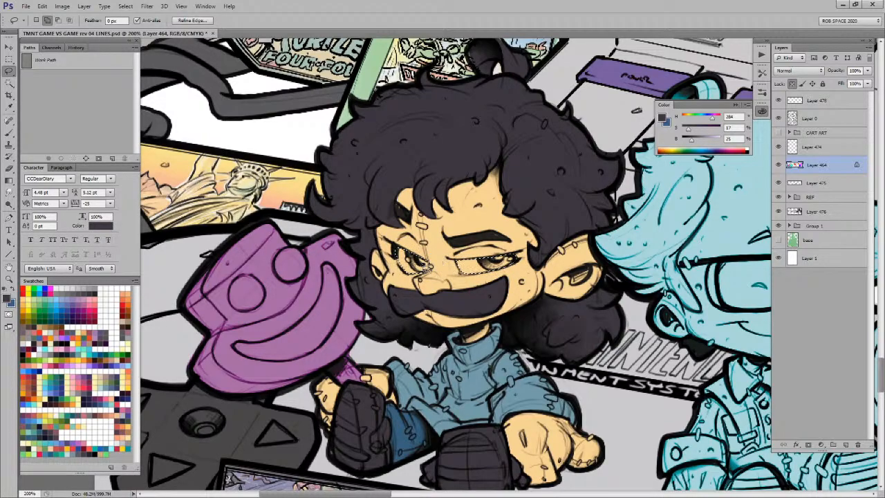
pyautogui.press('b')
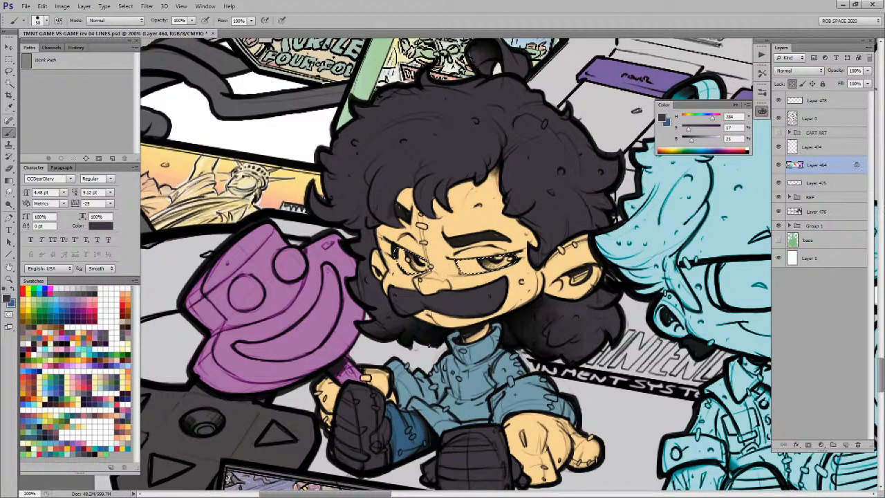
pyautogui.hotkey('ctrl', 'Tab')
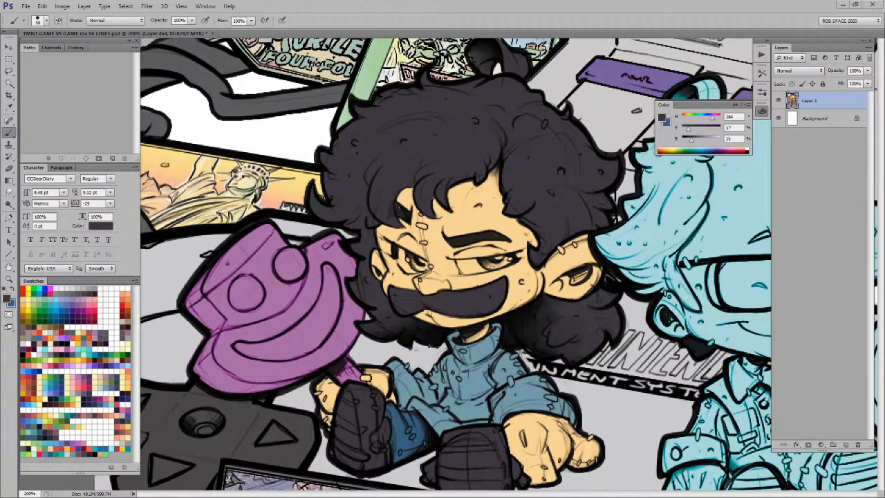
pyautogui.press('x')
pyautogui.hotkey('ctrl', 'Tab')
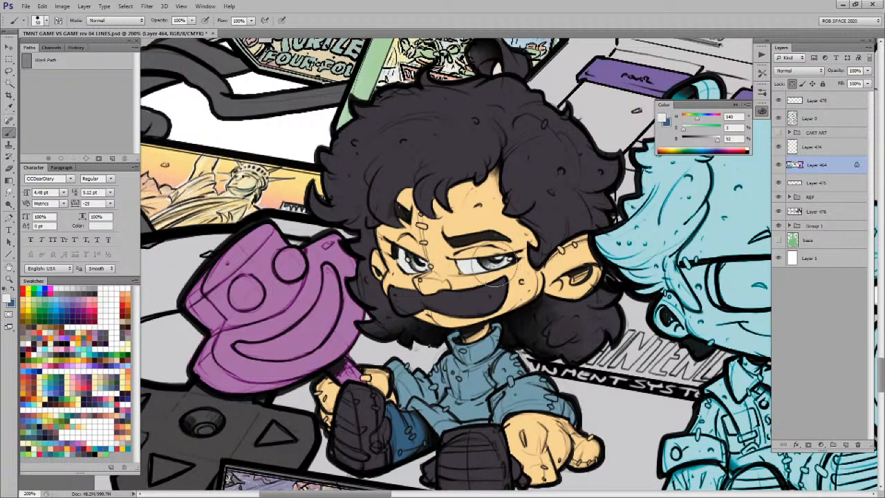
# Step: Select the purple handle above the figure's fist and fill it with muted brown (H 18, S 26, B 52) using the reference document
pyautogui.scroll(-3, 565, 325)
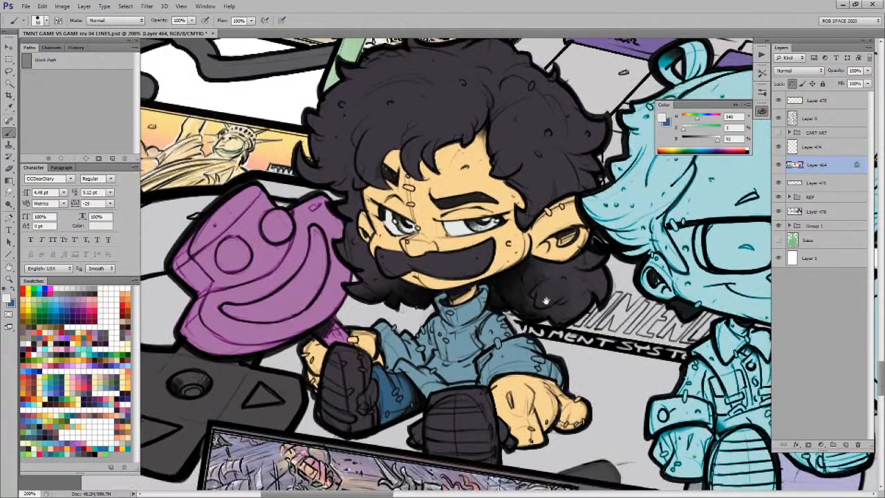
pyautogui.scroll(-3, 515, 323)
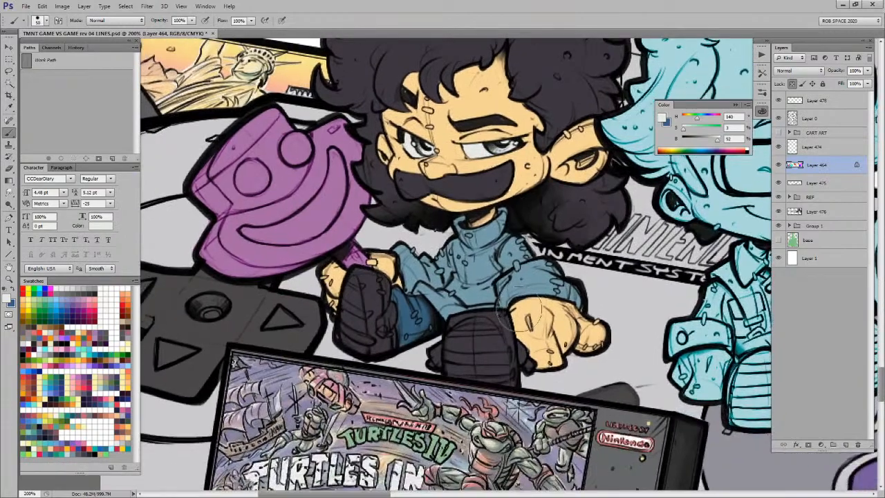
pyautogui.scroll(1, 515, 320)
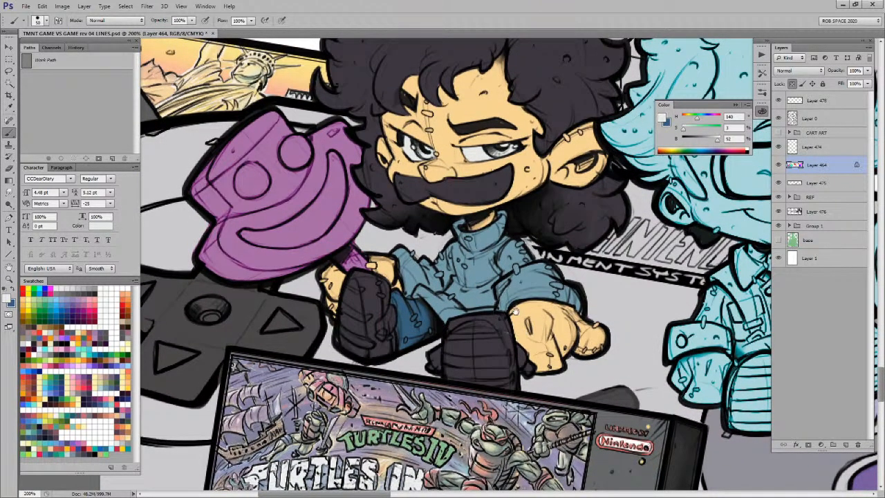
pyautogui.scroll(3, 514, 322)
pyautogui.hscroll(-3, 514, 322)
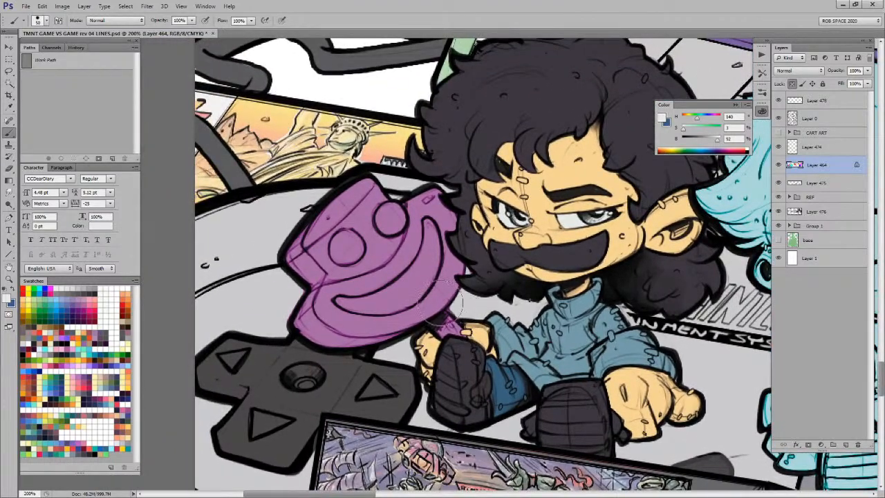
pyautogui.press('l')
pyautogui.moveTo(446, 352)
pyautogui.mouseDown()
pyautogui.moveTo(443, 317)
pyautogui.moveTo(469, 332)
pyautogui.mouseUp()
pyautogui.press('b')
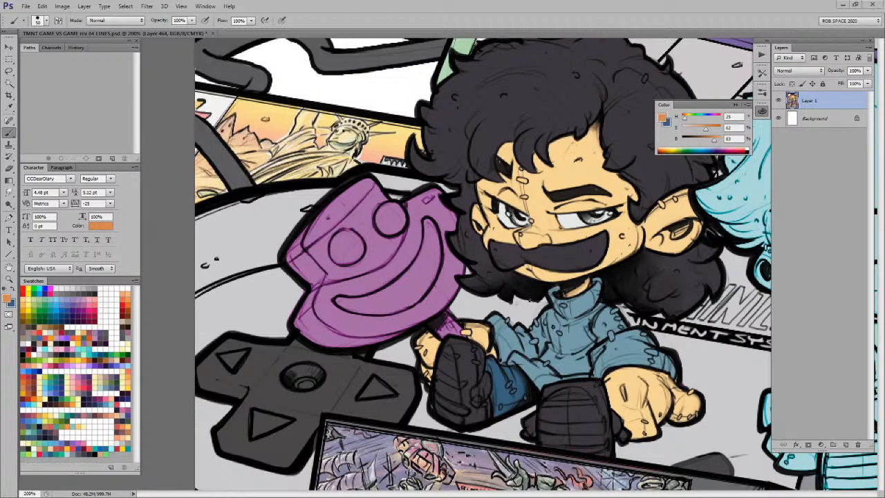
pyautogui.press('x')
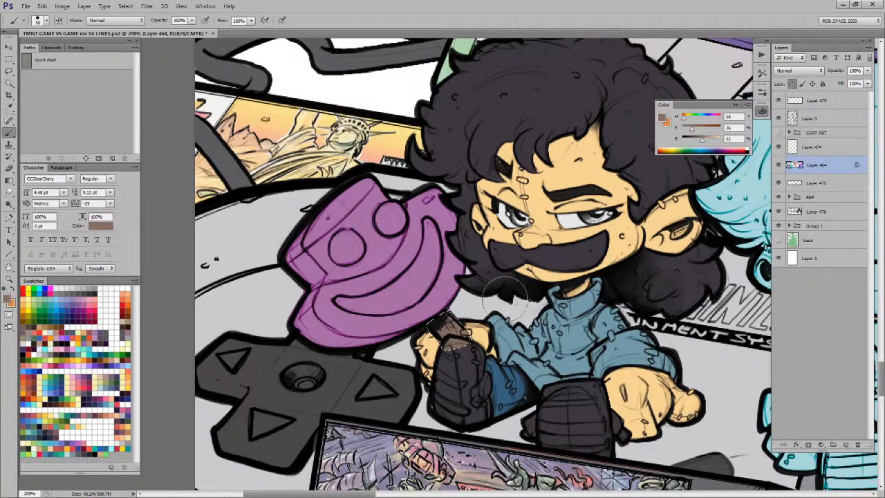
# Step: Limit the selection to the handle itself, refill it with the muted brown and deselect it
pyautogui.press('w')
pyautogui.rightClick(444, 339)
pyautogui.click(488, 184)
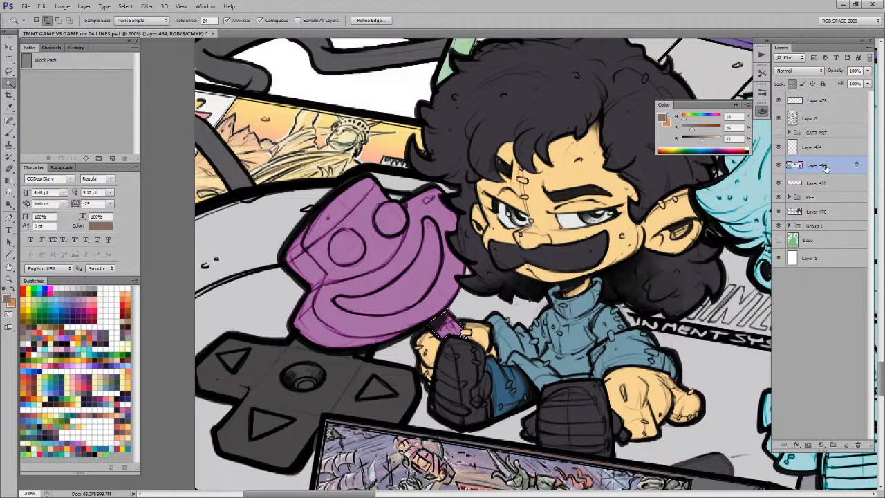
pyautogui.hotkey('ctrl', 'd')
# Step: Select the purple smiling head on the handle, fill it with green (H 158, S 83, B 79) and deselect it
pyautogui.moveTo(478, 303)
pyautogui.mouseDown()
pyautogui.moveTo(548, 312)
pyautogui.moveTo(354, 362)
pyautogui.moveTo(325, 224)
pyautogui.moveTo(526, 157)
pyautogui.moveTo(546, 284)
pyautogui.mouseUp()
pyautogui.press('l')
pyautogui.press('w')
pyautogui.rightClick(475, 287)
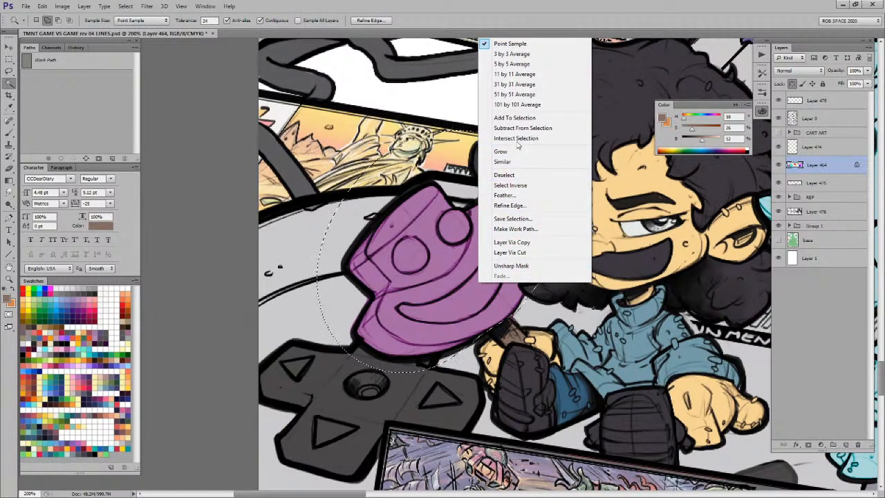
pyautogui.click(420, 202)
pyautogui.press('b')
pyautogui.click(85, 354)
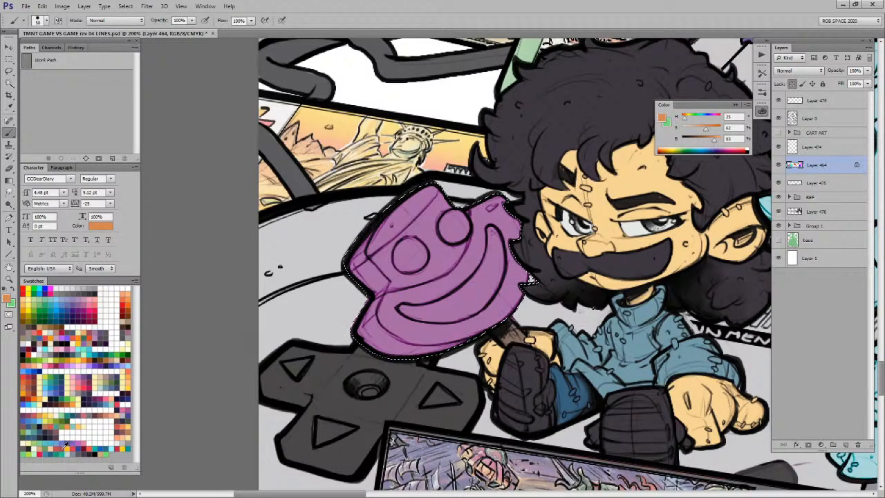
pyautogui.click(83, 419)
pyautogui.hotkey('alt', 'BackSpace')
pyautogui.hotkey('ctrl', 'd')
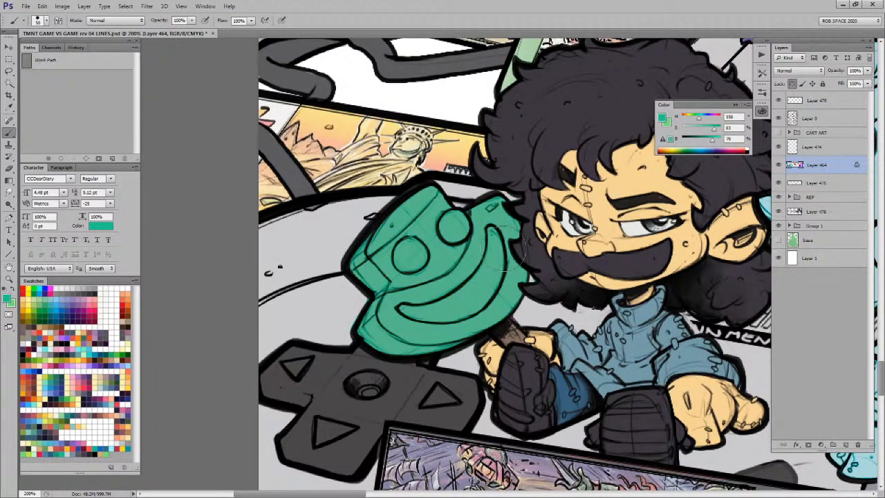
# Step: Fill the mask band around the green head's eyes with orange sampled from the reference document, deselect it and sample the adjoining colour
pyautogui.press('l')
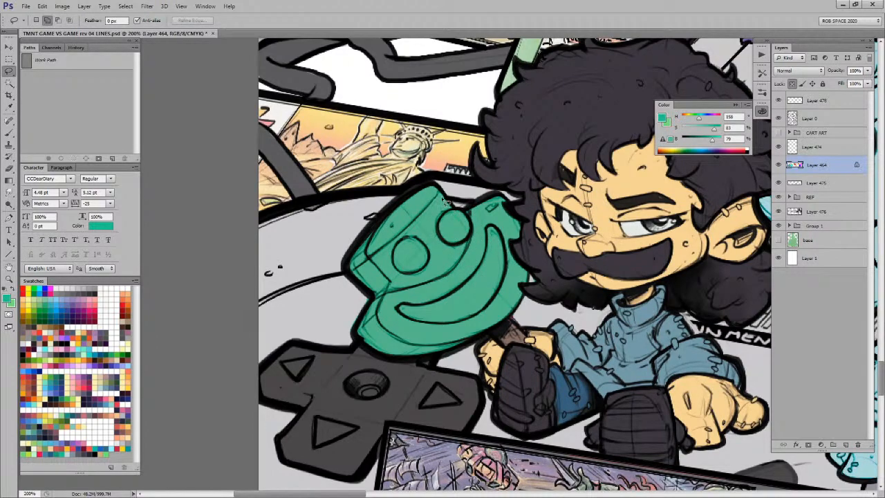
pyautogui.moveTo(443, 195)
pyautogui.mouseDown()
pyautogui.moveTo(369, 264)
pyautogui.moveTo(358, 290)
pyautogui.moveTo(380, 302)
pyautogui.moveTo(448, 279)
pyautogui.moveTo(476, 246)
pyautogui.moveTo(457, 188)
pyautogui.moveTo(439, 201)
pyautogui.mouseUp()
pyautogui.press('b')
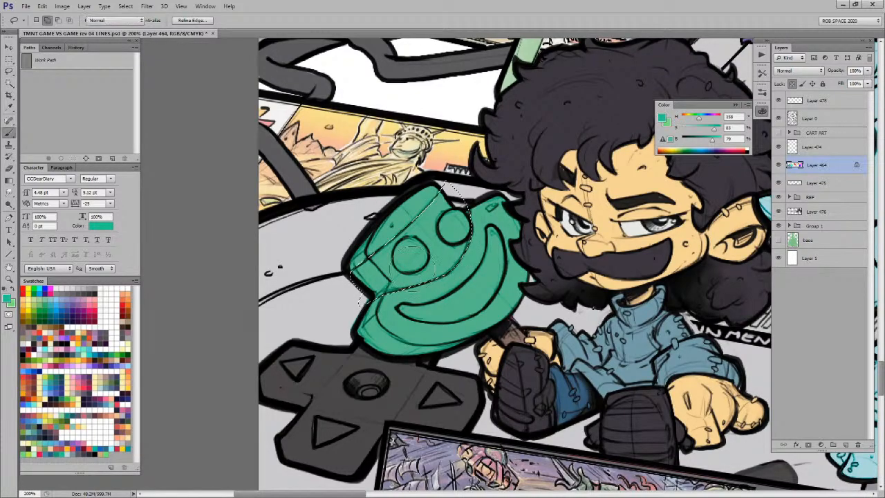
pyautogui.moveTo(549, 331); pyautogui.dragTo(530, 335)
pyautogui.press('x')
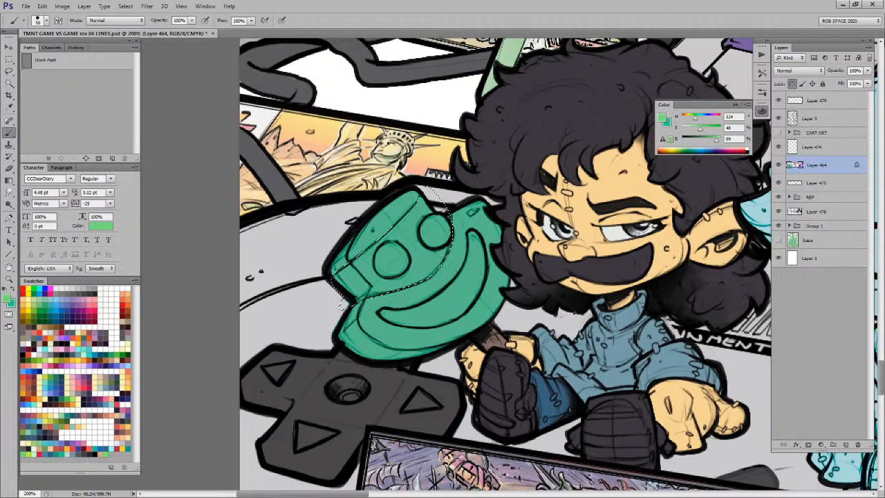
pyautogui.hotkey('ctrl', 'Tab')
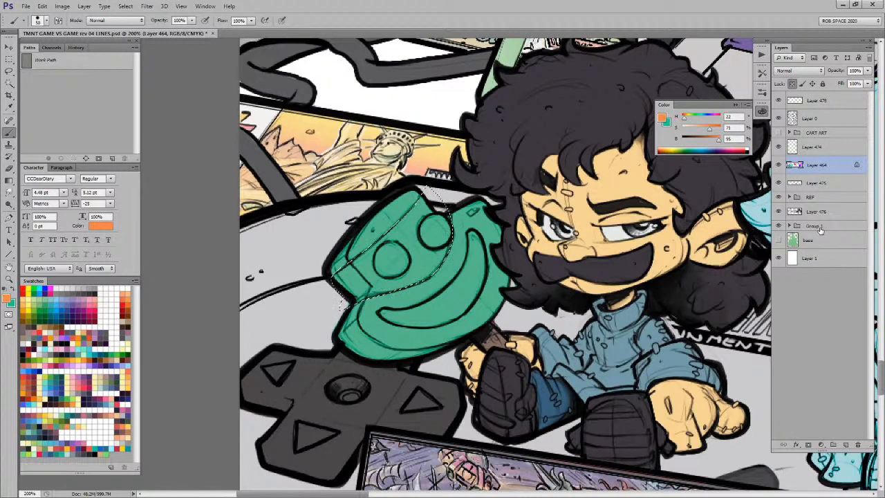
pyautogui.hotkey('alt', 'BackSpace')
pyautogui.hotkey('ctrl', 'd')
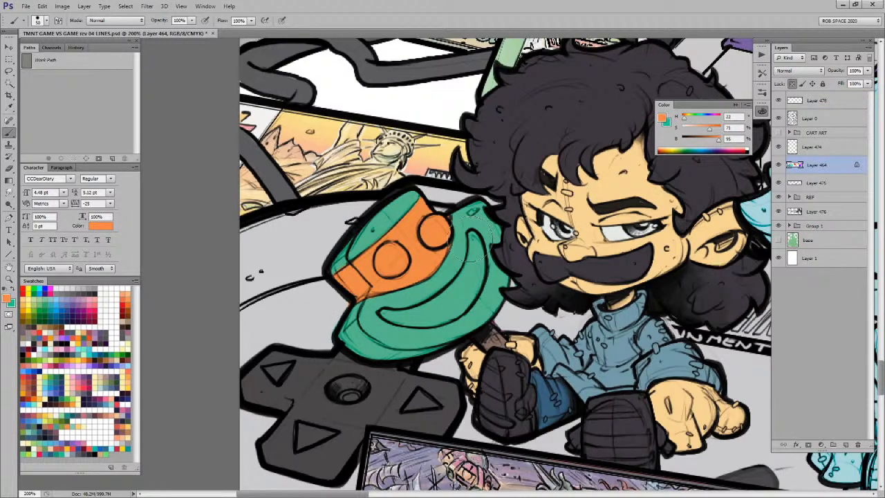
pyautogui.keyDown('alt'); pyautogui.click(460, 212); pyautogui.keyUp('alt')
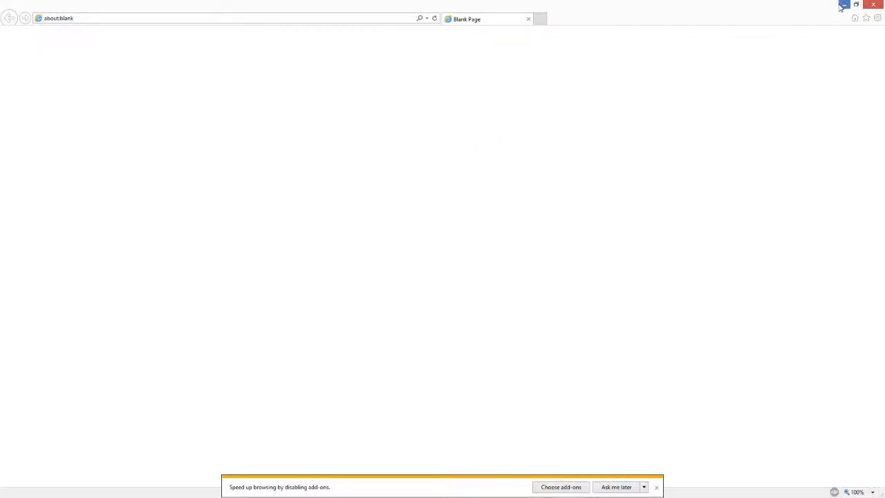
pyautogui.click(842, 5)
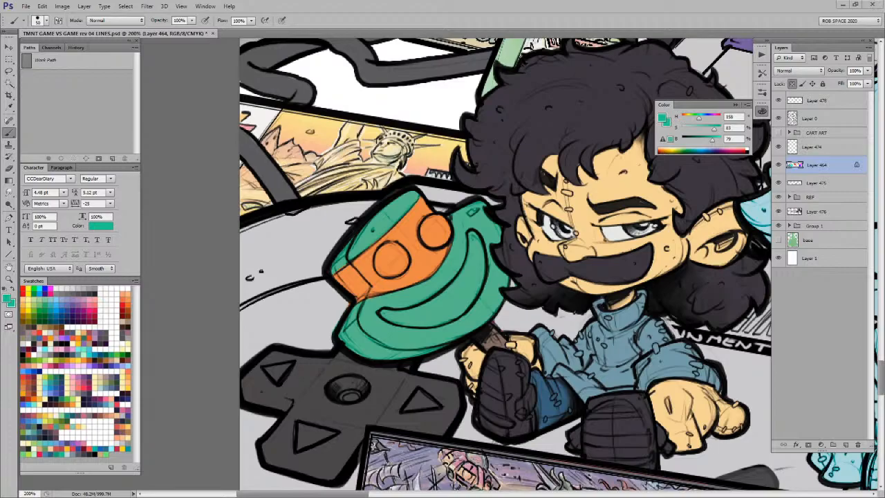
pyautogui.hotkey('alt', 'Tab')
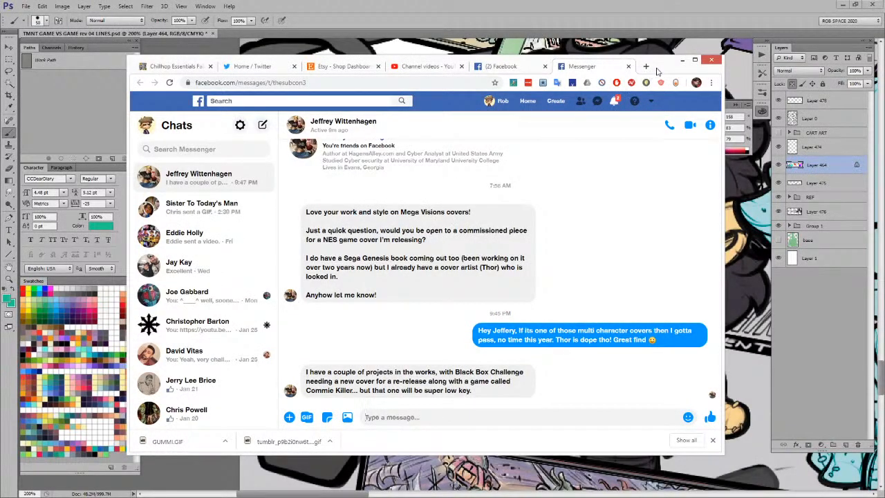
pyautogui.click(683, 61)
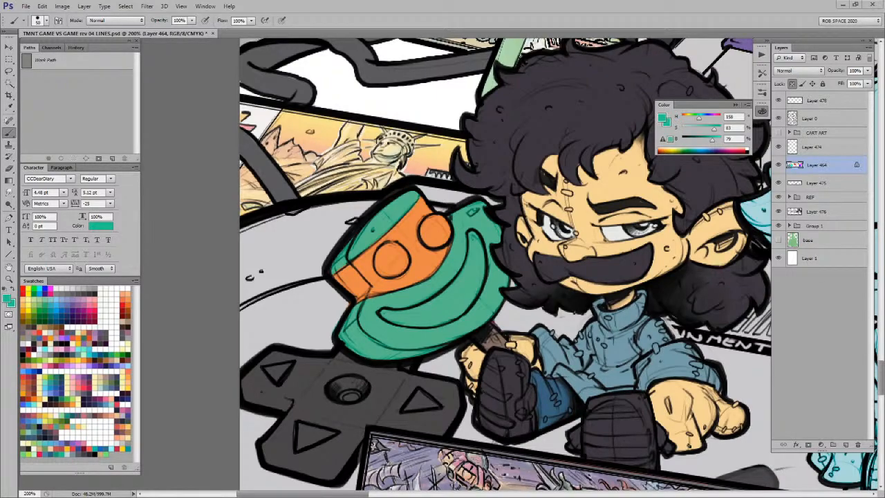
# Step: Select the green areas of the smiling toy head, fill them with yellow-green (H 76, S 80) and deselect
pyautogui.press('i')
pyautogui.press('w')
pyautogui.click(457, 299)
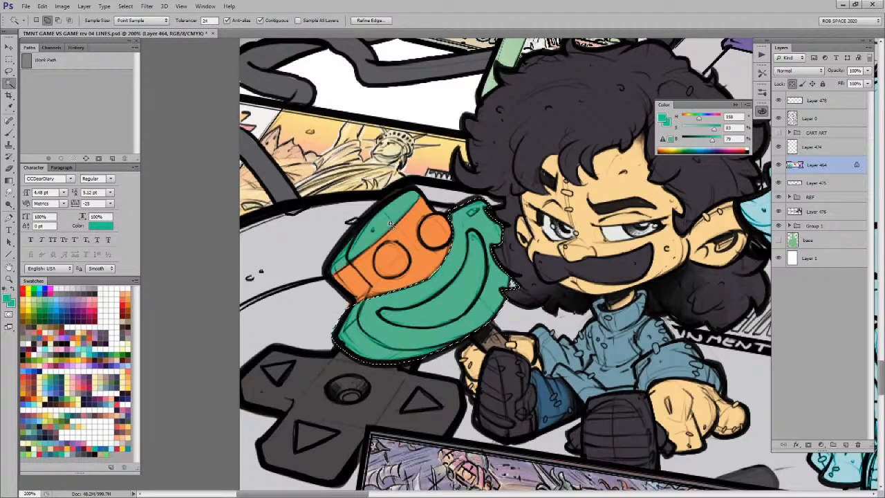
pyautogui.click(390, 222)
pyautogui.press('b')
pyautogui.click(46, 440)
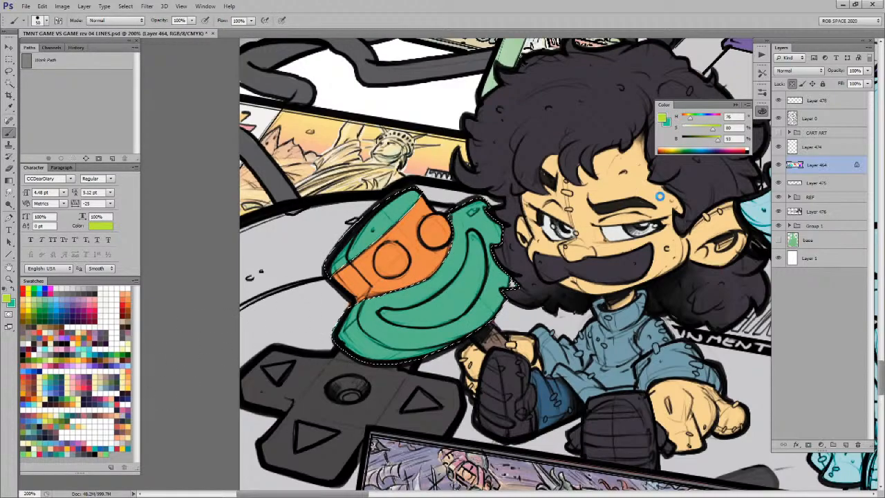
pyautogui.hotkey('alt', 'BackSpace')
pyautogui.hotkey('ctrl', 'd')
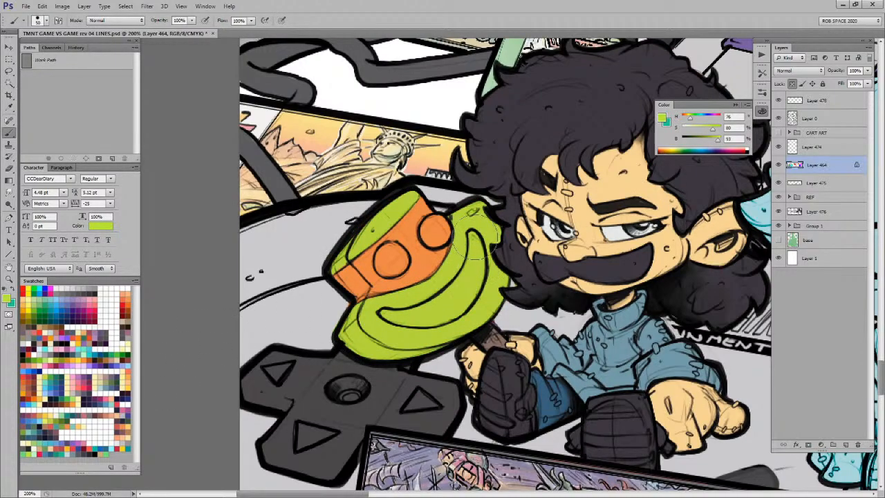
# Step: Outline the toy head's smiling mouth, fill it with the orange sampled from its mask band and deselect
pyautogui.press('l')
pyautogui.press('x')
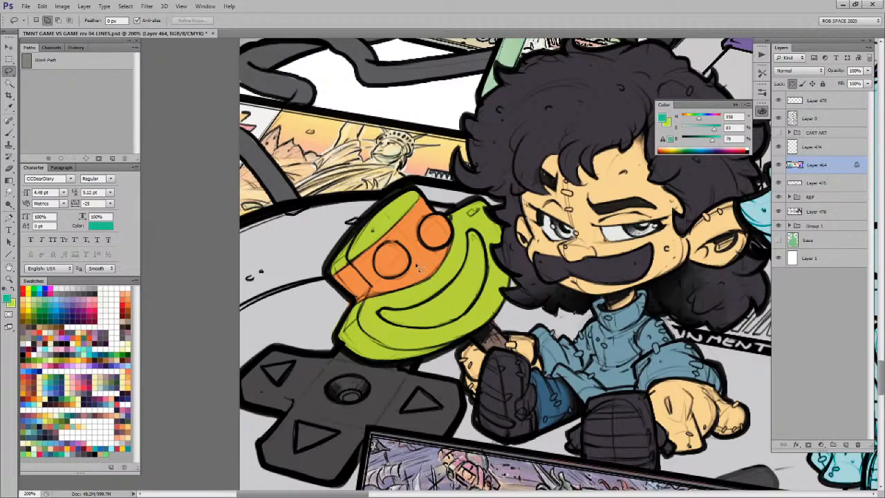
pyautogui.press('b')
pyautogui.keyDown('alt'); pyautogui.click(422, 263); pyautogui.keyUp('alt')
pyautogui.press('l')
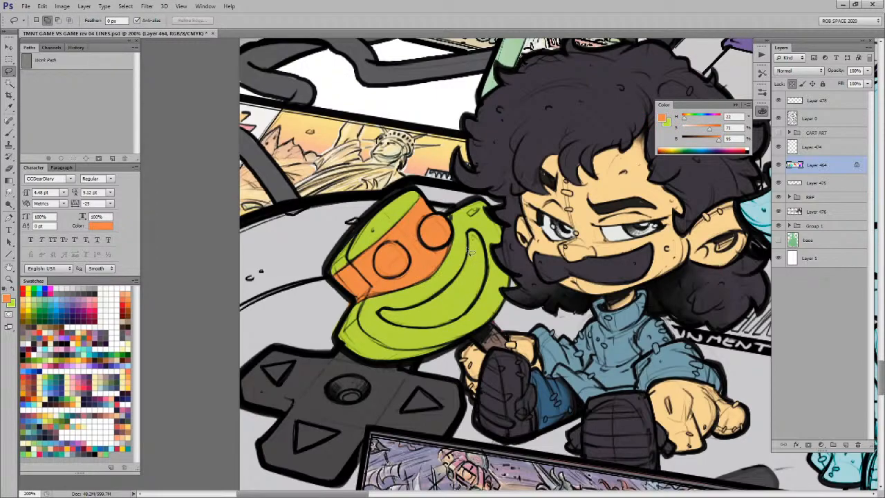
pyautogui.moveTo(463, 270)
pyautogui.mouseDown()
pyautogui.moveTo(412, 308)
pyautogui.moveTo(390, 311)
pyautogui.moveTo(388, 324)
pyautogui.moveTo(430, 333)
pyautogui.moveTo(457, 326)
pyautogui.moveTo(478, 305)
pyautogui.moveTo(489, 266)
pyautogui.moveTo(484, 239)
pyautogui.moveTo(475, 234)
pyautogui.moveTo(470, 248)
pyautogui.mouseUp()
pyautogui.hotkey('alt', 'BackSpace')
pyautogui.hotkey('ctrl', 'd')
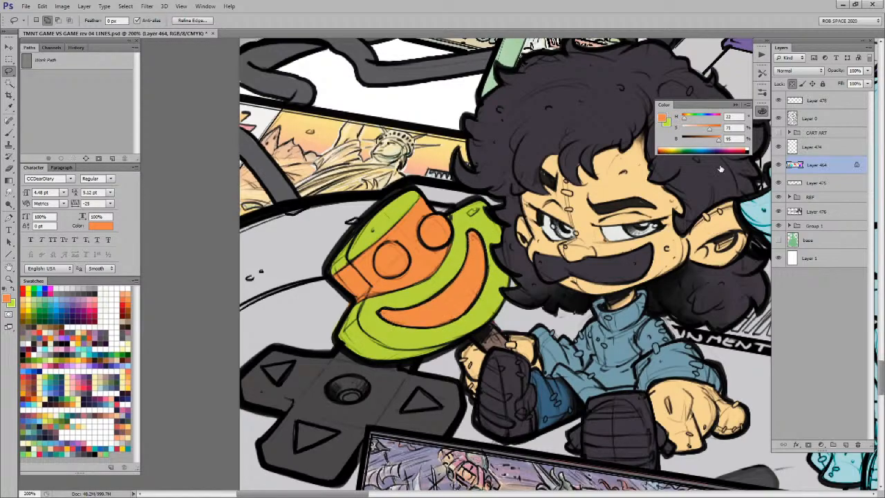
# Step: Select both round eyes of the toy head and fill them with bright blue (H 195, S 83, B 95)
pyautogui.press('b')
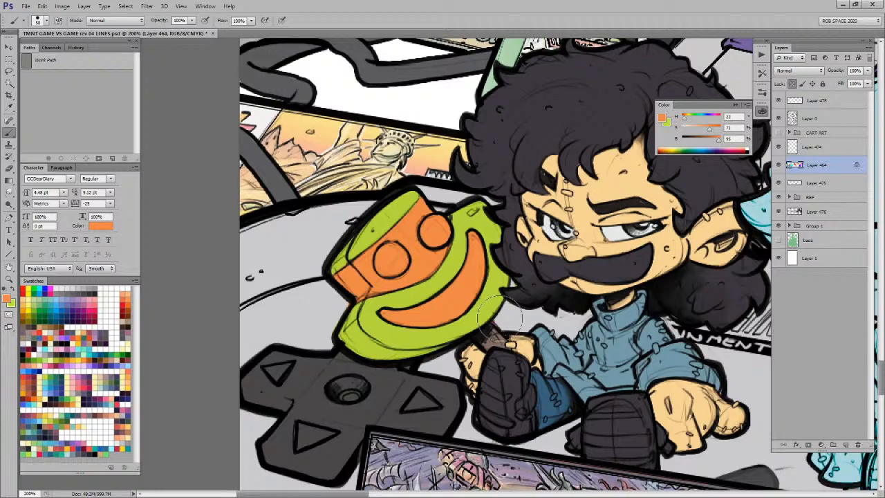
pyautogui.click(58, 376)
pyautogui.click(390, 257)
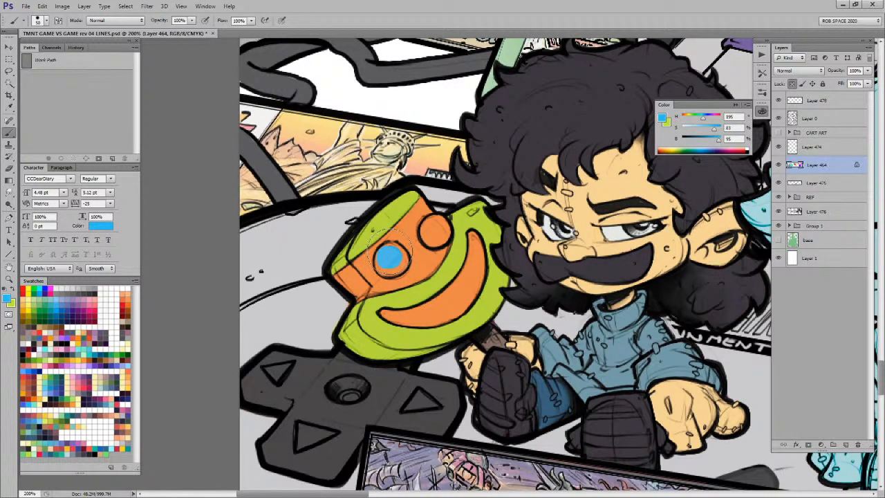
pyautogui.press('l')
pyautogui.moveTo(405, 250)
pyautogui.mouseDown()
pyautogui.moveTo(402, 280)
pyautogui.moveTo(379, 273)
pyautogui.moveTo(377, 253)
pyautogui.moveTo(407, 251)
pyautogui.moveTo(451, 222)
pyautogui.moveTo(423, 242)
pyautogui.mouseUp()
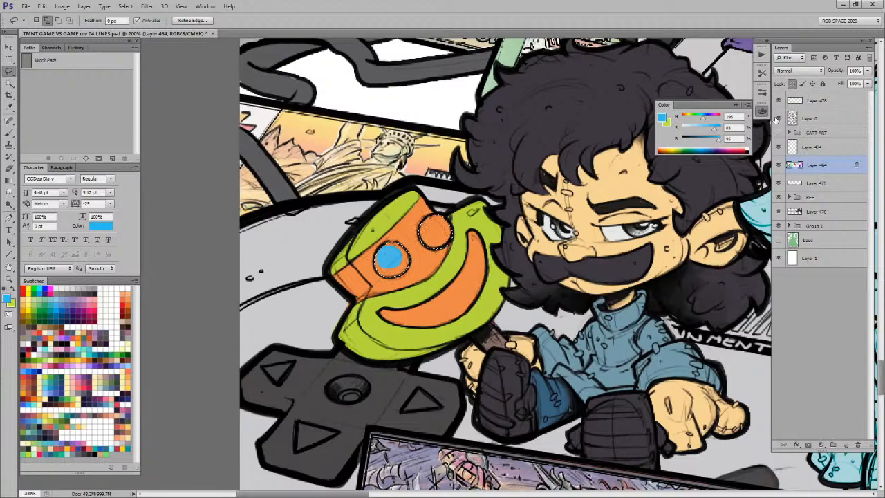
pyautogui.hotkey('alt', 'BackSpace')
pyautogui.press('b')
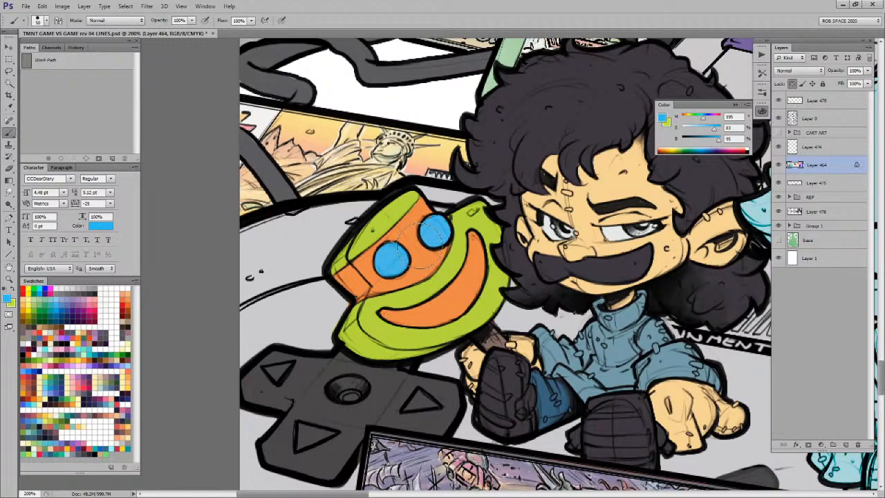
pyautogui.moveTo(429, 243)
pyautogui.mouseDown()
pyautogui.moveTo(444, 220)
pyautogui.moveTo(449, 230)
pyautogui.moveTo(432, 217)
pyautogui.mouseUp()
# Step: Select the moustached figure's blue jacket and try a dusty pink fill (H 0, S 20, B 69)
pyautogui.moveTo(657, 384); pyautogui.dragTo(565, 292)
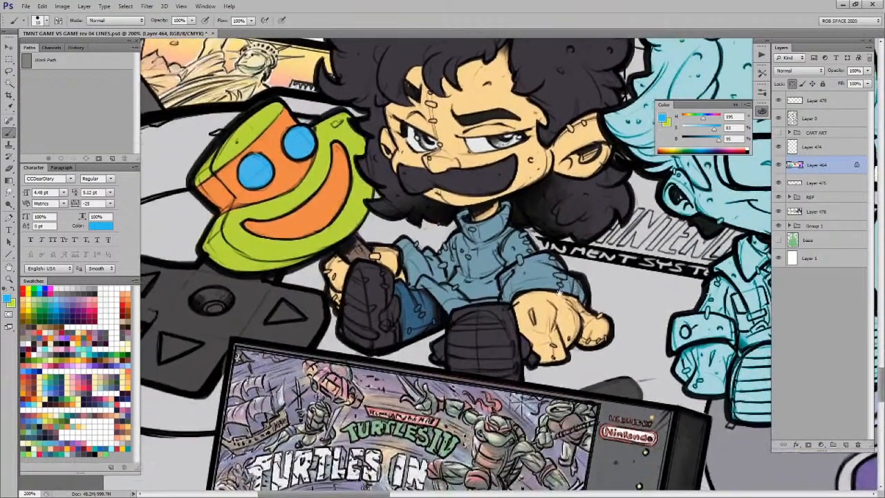
pyautogui.moveTo(474, 284); pyautogui.dragTo(492, 322)
pyautogui.press('w')
pyautogui.click(502, 307)
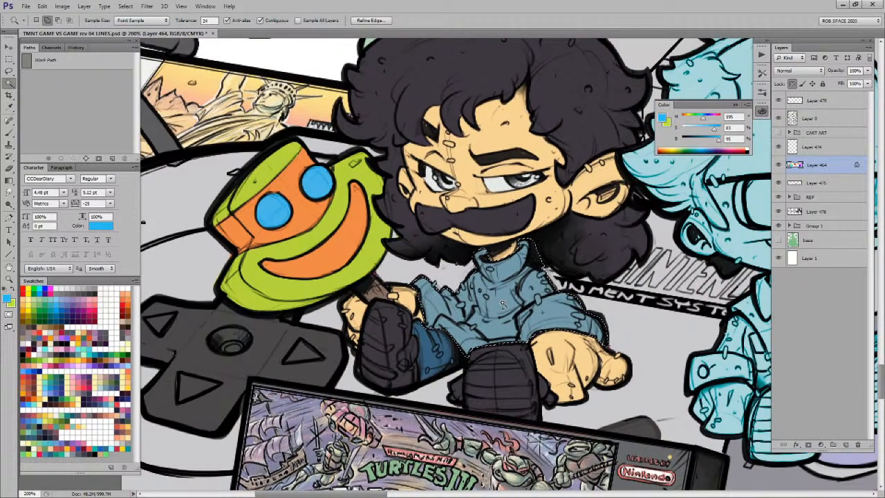
pyautogui.press('b')
pyautogui.press('x')
pyautogui.click(112, 384)
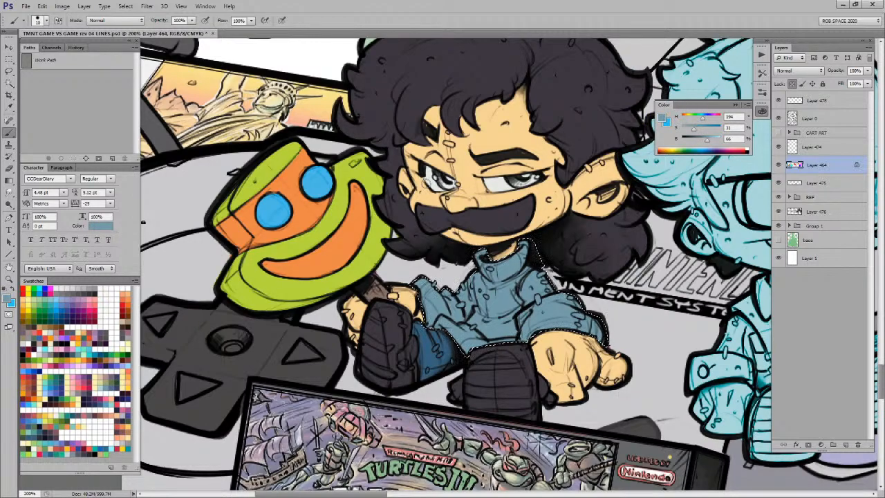
pyautogui.press('x')
pyautogui.click(111, 373)
pyautogui.hotkey('alt', 'BackSpace')
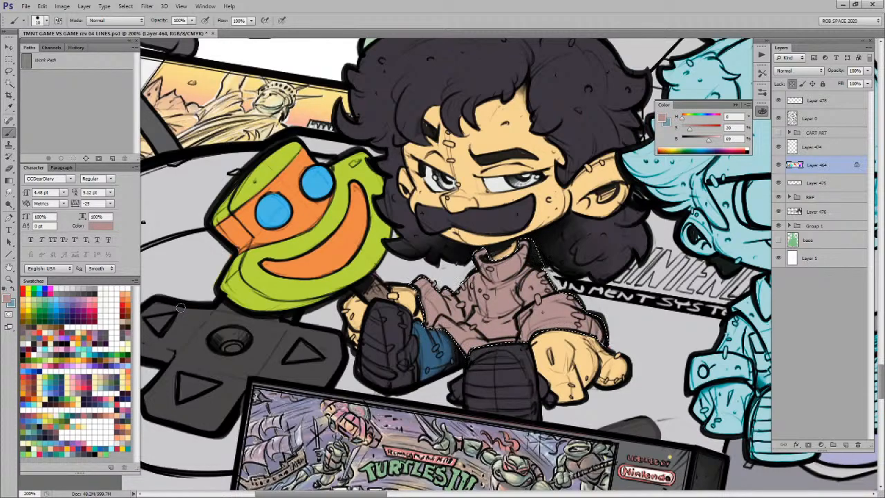
# Step: Restore the jacket's blue, try a pale teal fill (H 167, S 15, B 85), undo it and deselect the jacket
pyautogui.press('x')
pyautogui.hotkey('alt', 'BackSpace')
pyautogui.click(105, 381)
pyautogui.hotkey('alt', 'BackSpace')
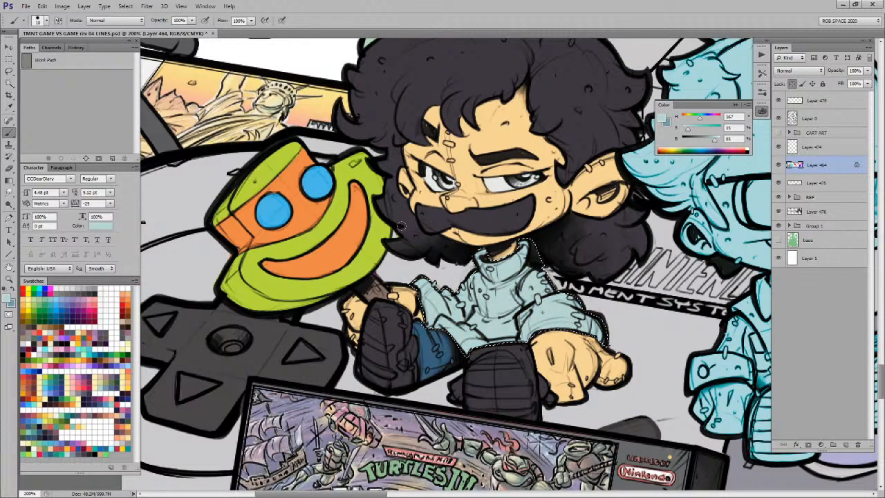
pyautogui.hotkey('ctrl', 'z')
pyautogui.moveTo(575, 236); pyautogui.dragTo(547, 241)
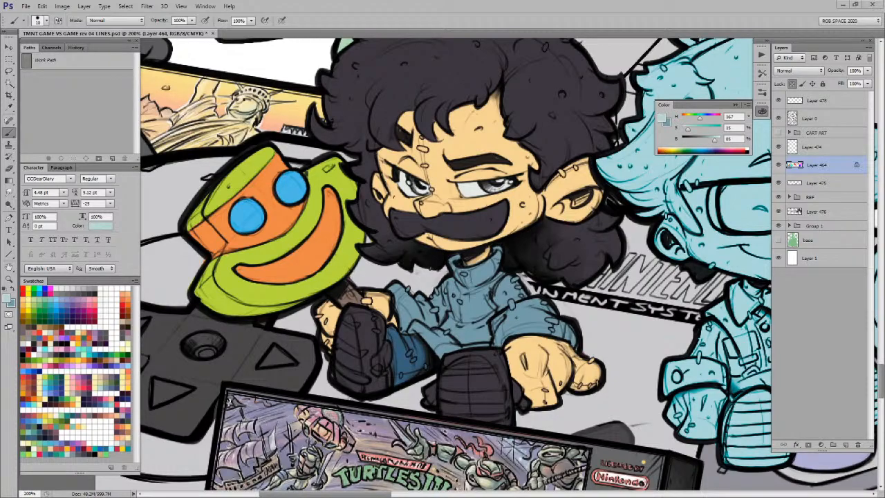
# Step: Try pasting the copied reference image as a new layer in the existing reference document
pyautogui.hotkey('ctrl', 'Tab')
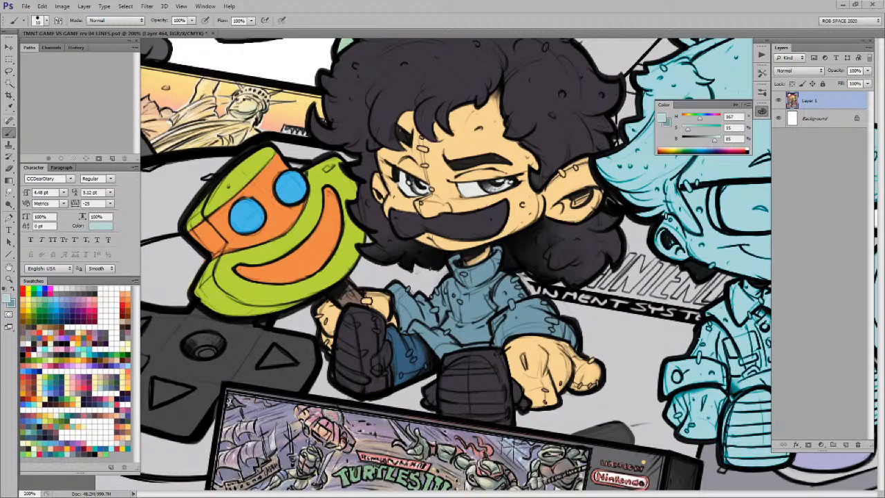
pyautogui.hotkey('ctrl', 'v')
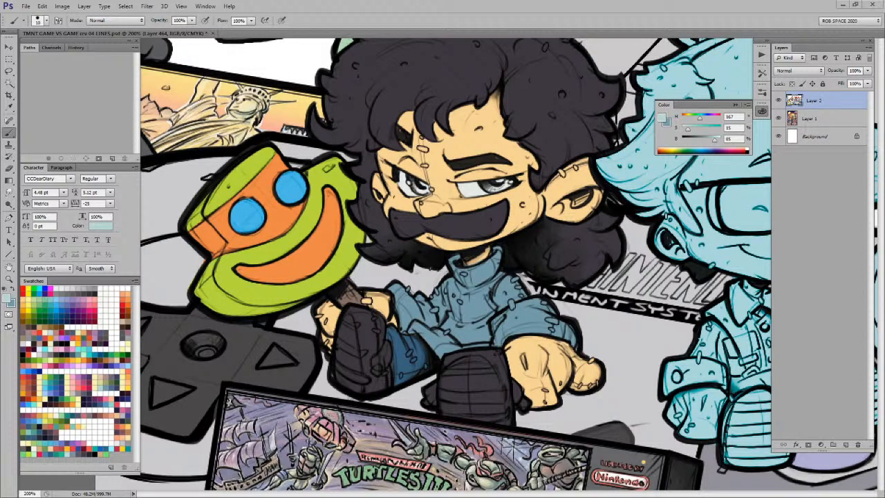
pyautogui.hotkey('ctrl', 'e')
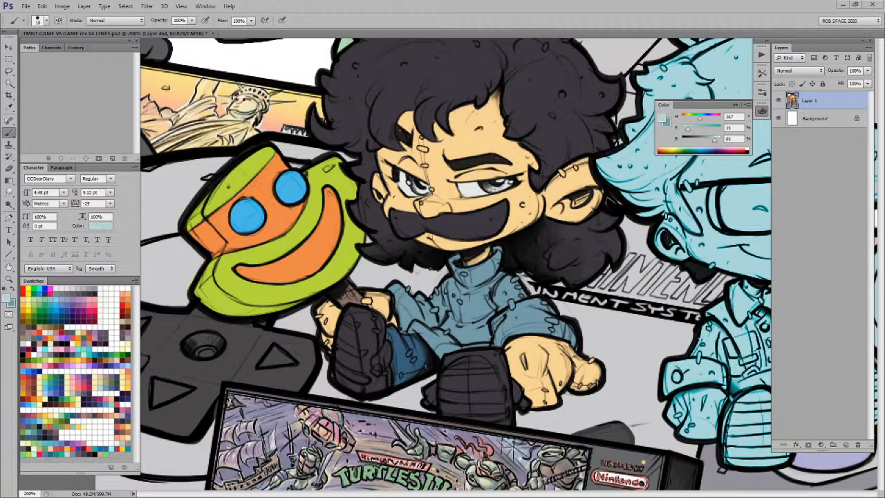
# Step: Create a new document, paste the copied reference image into it and sample a reddish brown (H 10, S 52, B 53)
pyautogui.hotkey('ctrl', 'n')
pyautogui.press('Escape')
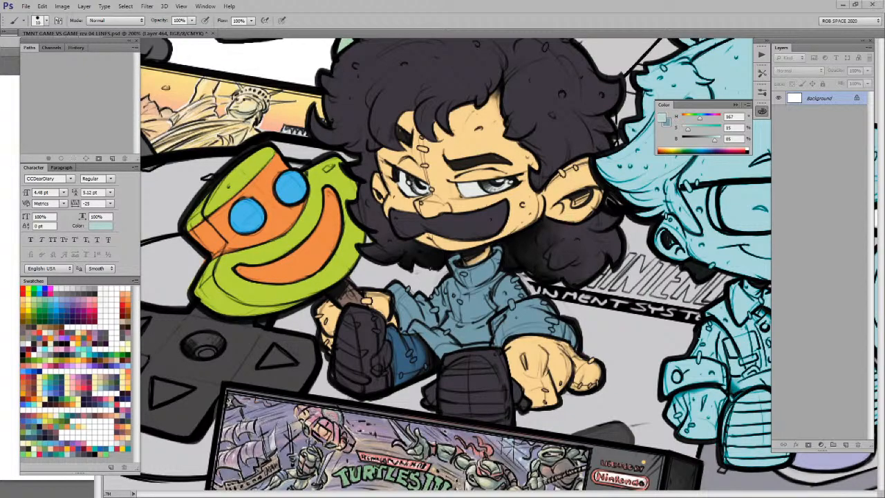
pyautogui.hotkey('ctrl', 'v')
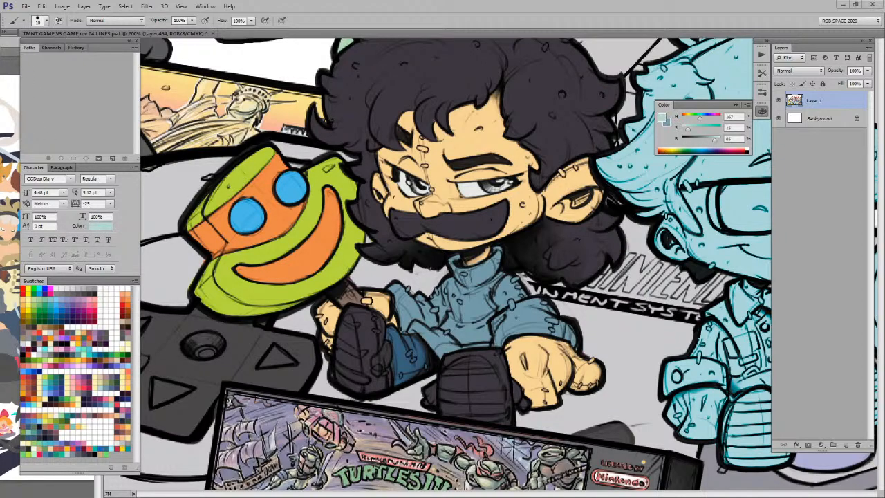
pyautogui.hotkey('ctrl', '+')
pyautogui.hotkey('ctrl', '-')
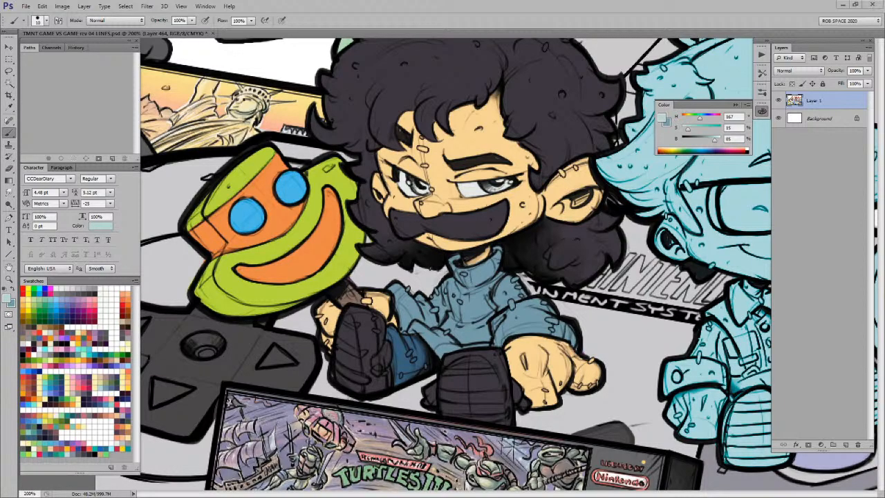
pyautogui.press('z')
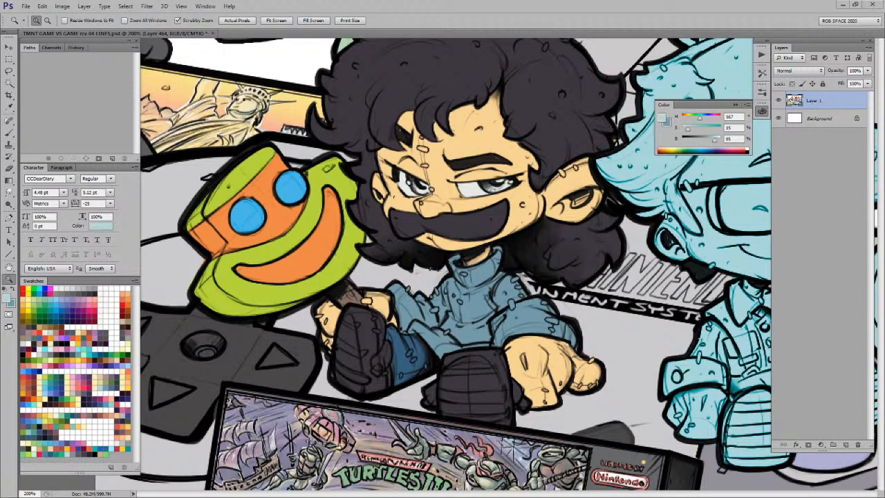
pyautogui.press('b')
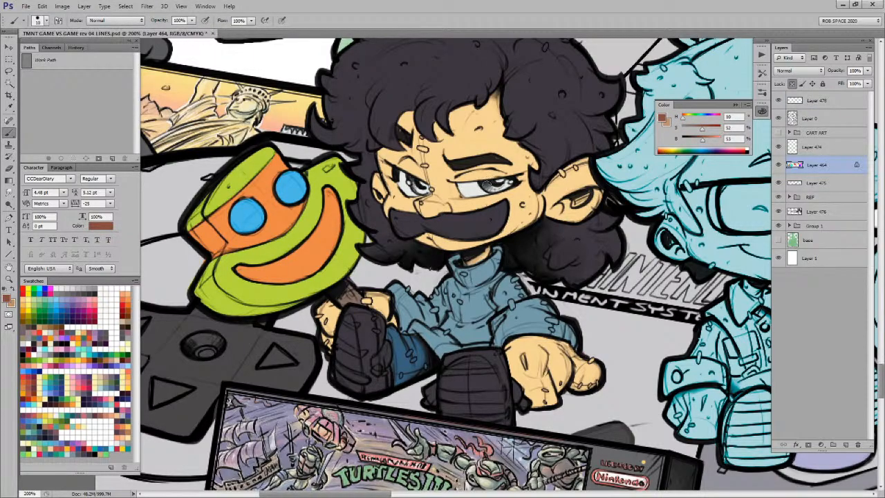
# Step: Paint both irises of the moustached figure reddish brown and sample the eye white as the second colour
pyautogui.moveTo(493, 183); pyautogui.dragTo(538, 209)
pyautogui.press('z')
pyautogui.click(495, 201)
pyautogui.press('b')
pyautogui.press('x')
pyautogui.keyDown('alt'); pyautogui.click(502, 202); pyautogui.keyUp('alt')
pyautogui.press('x')
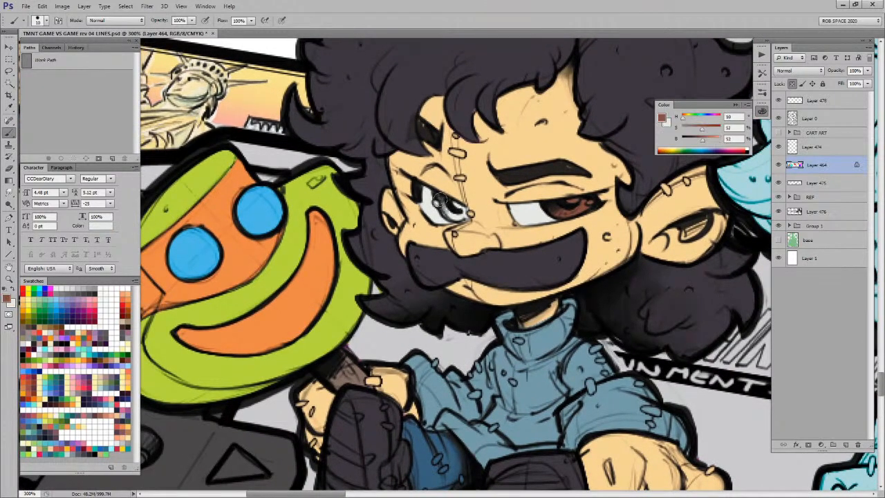
pyautogui.moveTo(456, 208)
pyautogui.mouseDown()
pyautogui.moveTo(450, 212)
pyautogui.moveTo(466, 213)
pyautogui.moveTo(463, 196)
pyautogui.moveTo(504, 211)
pyautogui.mouseUp()
# Step: Clean up the figure's eye whites with off-white (H 140, S 3, B 92) and touch up the brown irises
pyautogui.press('x')
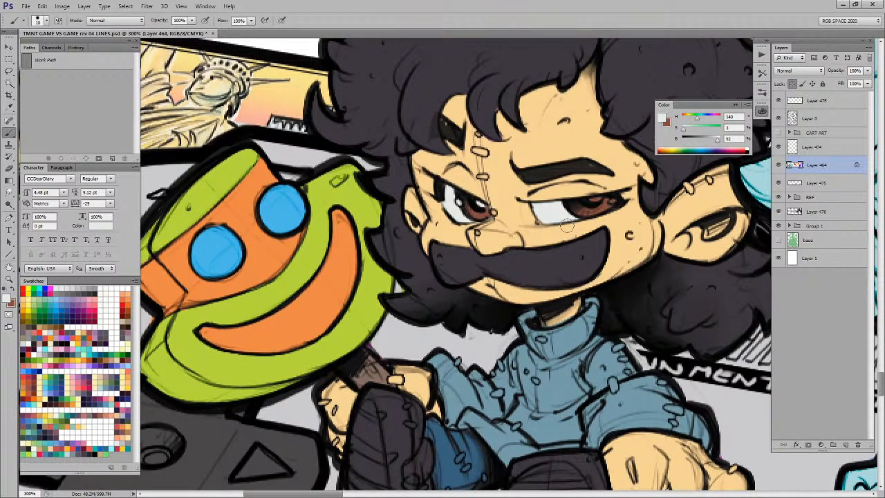
pyautogui.click(596, 199)
pyautogui.moveTo(608, 202); pyautogui.dragTo(568, 218)
pyautogui.press('x')
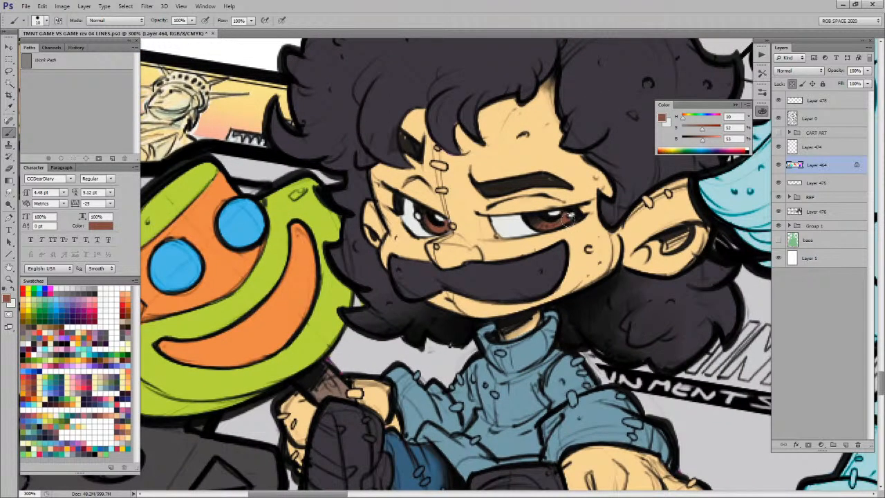
pyautogui.moveTo(593, 386); pyautogui.dragTo(548, 217)
# Step: Touch up the handle just below the toy head with its own muted brown (H 18, S 26, B 52)
pyautogui.moveTo(439, 263); pyautogui.dragTo(574, 339)
pyautogui.press('x')
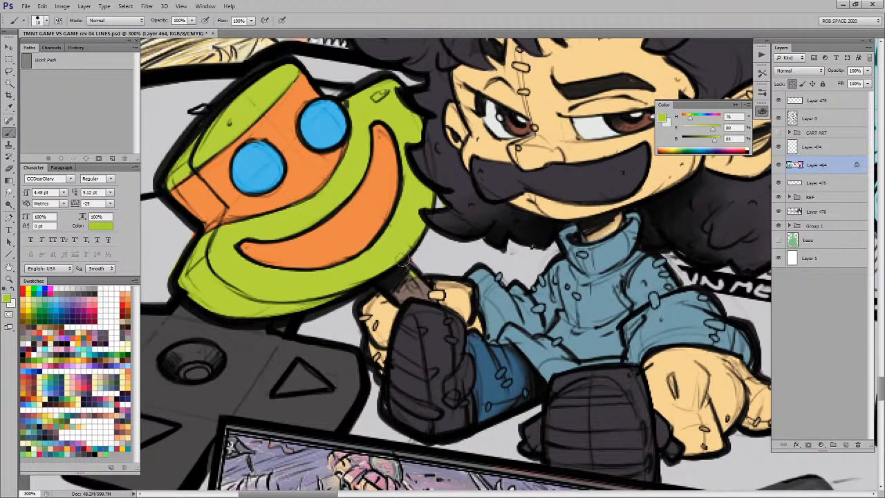
pyautogui.press('x')
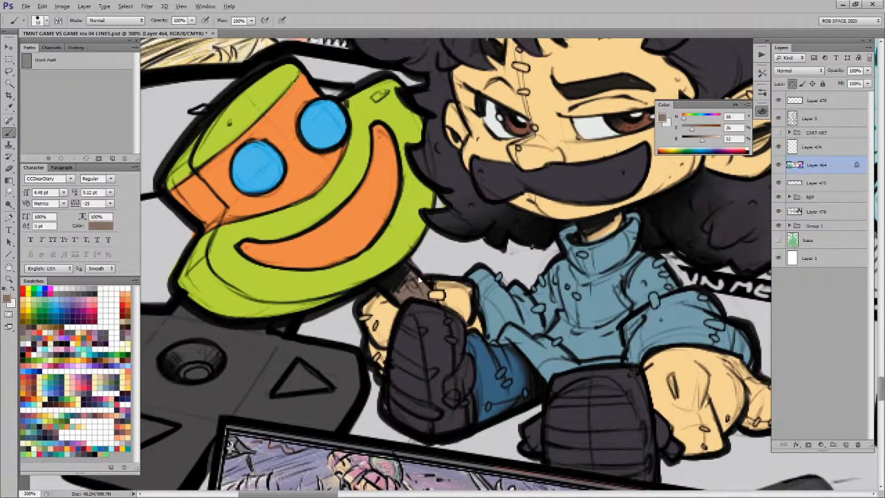
pyautogui.moveTo(411, 269)
pyautogui.mouseDown()
pyautogui.moveTo(413, 246)
pyautogui.moveTo(422, 275)
pyautogui.mouseUp()
# Step: Examine the coloured moustached figure within the surrounding illustration at 50% zoom
pyautogui.moveTo(648, 342)
pyautogui.mouseDown()
pyautogui.moveTo(631, 335)
pyautogui.moveTo(447, 347)
pyautogui.mouseUp()
pyautogui.press('z')
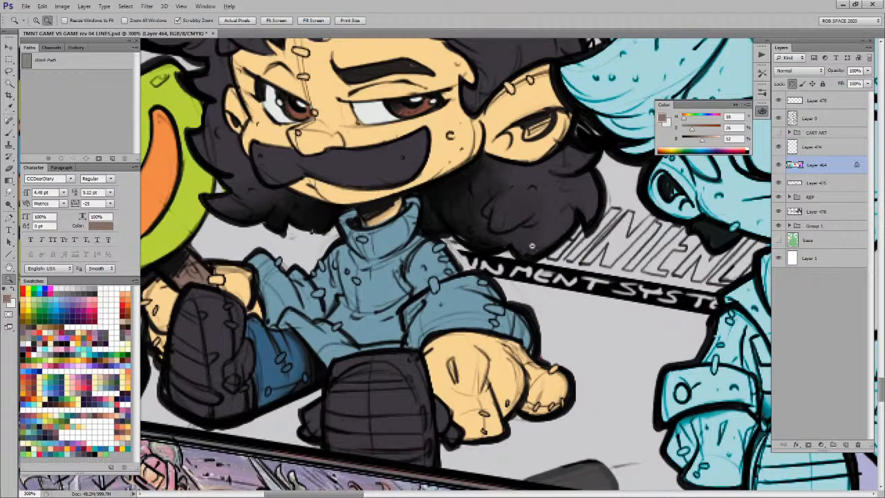
pyautogui.keyDown('alt'); pyautogui.click(532, 248); pyautogui.keyUp('alt')
pyautogui.keyDown('alt'); pyautogui.click(533, 248); pyautogui.keyUp('alt')
pyautogui.keyDown('alt'); pyautogui.click(533, 248); pyautogui.keyUp('alt')
pyautogui.keyDown('alt'); pyautogui.click(535, 251); pyautogui.keyUp('alt')
pyautogui.moveTo(568, 347); pyautogui.dragTo(474, 366)
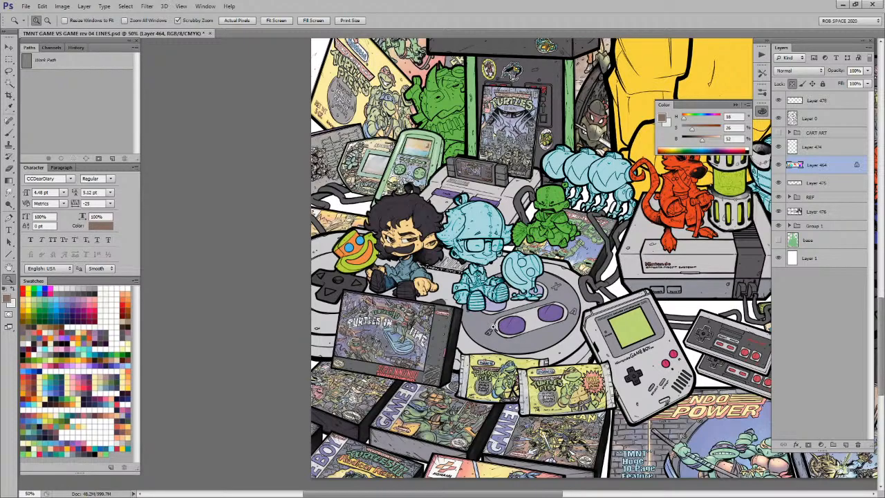
pyautogui.press('b')
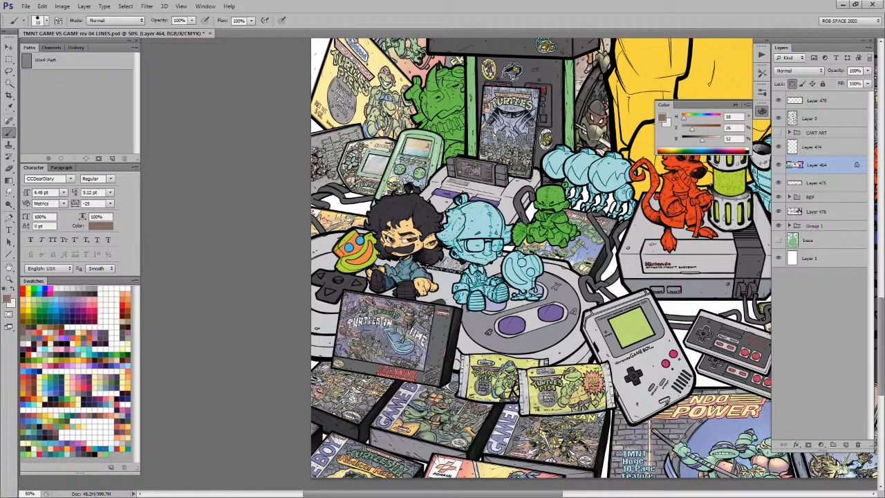
# Step: Fill the hands of the seated figure with glasses with peach skin colour (H 27, S 33, B 96)
pyautogui.press('z')
pyautogui.moveTo(481, 267)
pyautogui.mouseDown()
pyautogui.moveTo(443, 296)
pyautogui.moveTo(377, 299)
pyautogui.moveTo(349, 356)
pyautogui.moveTo(441, 370)
pyautogui.moveTo(451, 295)
pyautogui.mouseUp()
pyautogui.press('l')
pyautogui.hotkey('alt', 'BackSpace')
pyautogui.hotkey('ctrl', 'd')
pyautogui.moveTo(623, 254)
pyautogui.mouseDown()
pyautogui.moveTo(556, 288)
pyautogui.moveTo(543, 252)
pyautogui.moveTo(514, 277)
pyautogui.moveTo(533, 297)
pyautogui.moveTo(558, 293)
pyautogui.moveTo(553, 309)
pyautogui.moveTo(574, 301)
pyautogui.mouseUp()
pyautogui.hotkey('alt', 'BackSpace')
pyautogui.hotkey('ctrl', 'd')
pyautogui.press('b')
pyautogui.moveTo(517, 234); pyautogui.dragTo(547, 390)
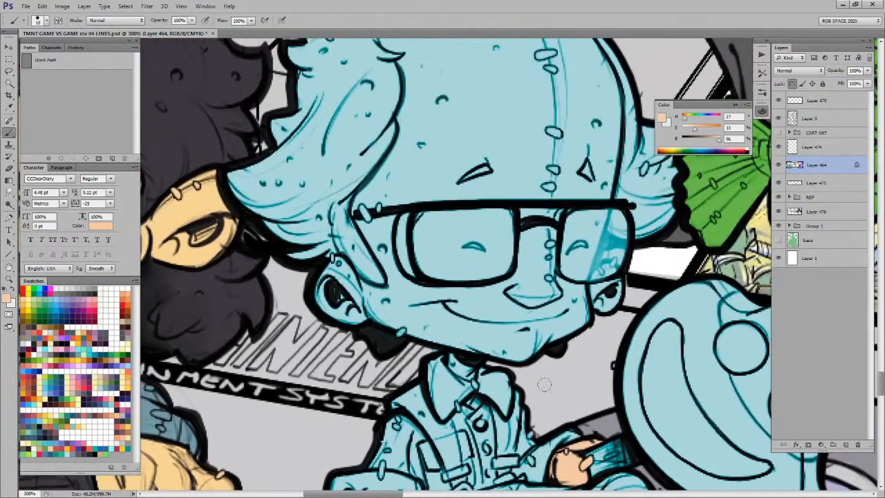
# Step: Fill the face, ears and neck of the figure with glasses with the same peach skin colour
pyautogui.press('l')
pyautogui.moveTo(336, 256)
pyautogui.mouseDown()
pyautogui.moveTo(318, 277)
pyautogui.moveTo(347, 344)
pyautogui.moveTo(425, 346)
pyautogui.moveTo(553, 374)
pyautogui.moveTo(512, 453)
pyautogui.moveTo(579, 343)
pyautogui.moveTo(563, 327)
pyautogui.moveTo(572, 288)
pyautogui.moveTo(572, 320)
pyautogui.moveTo(551, 150)
pyautogui.moveTo(453, 94)
pyautogui.moveTo(345, 126)
pyautogui.moveTo(330, 157)
pyautogui.moveTo(356, 171)
pyautogui.moveTo(355, 251)
pyautogui.moveTo(311, 315)
pyautogui.moveTo(330, 369)
pyautogui.moveTo(294, 401)
pyautogui.mouseUp()
pyautogui.press('space')
pyautogui.press('space')
pyautogui.hotkey('alt', 'BackSpace')
pyautogui.hotkey('ctrl', 'd')
pyautogui.moveTo(432, 482)
pyautogui.mouseDown()
pyautogui.moveTo(496, 268)
pyautogui.moveTo(493, 282)
pyautogui.moveTo(461, 252)
pyautogui.moveTo(495, 225)
pyautogui.moveTo(498, 238)
pyautogui.mouseUp()
pyautogui.hotkey('alt', 'BackSpace')
pyautogui.hotkey('ctrl', 'd')
pyautogui.moveTo(627, 397); pyautogui.dragTo(591, 280)
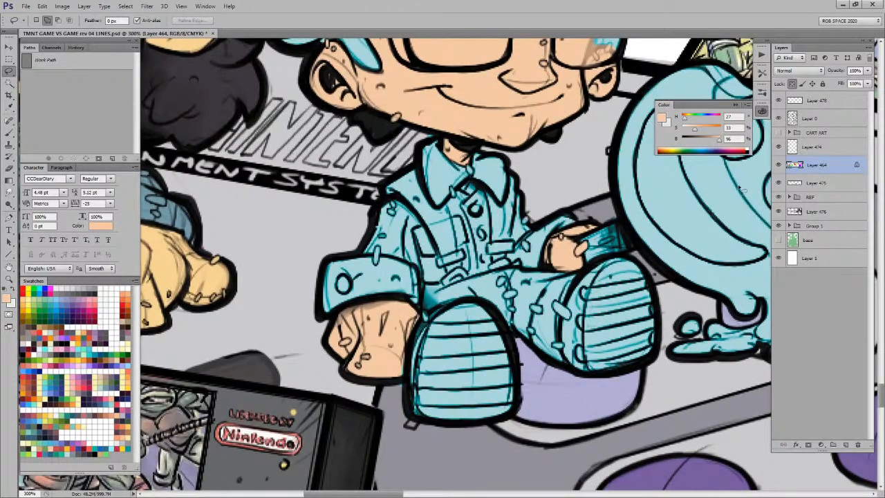
# Step: Check the reference document and recolour the moustached figure's main hair and moustache dark brown (H 21, S 27, B 32)
pyautogui.press('b')
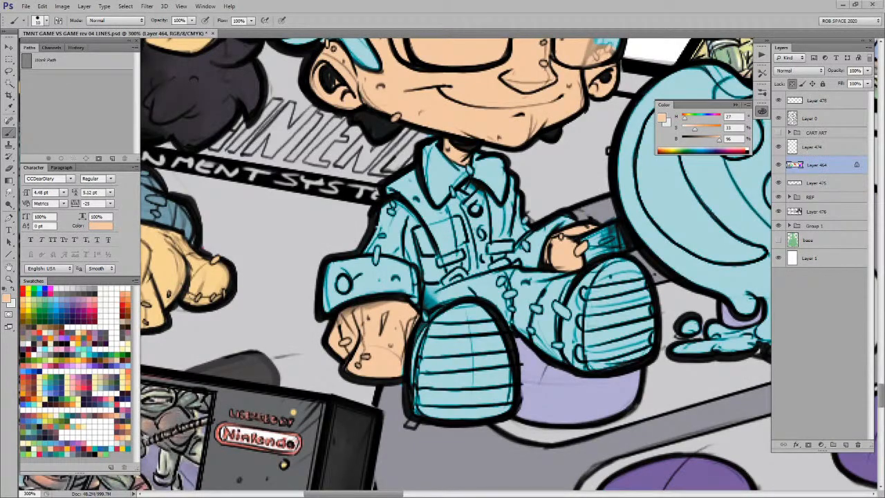
pyautogui.moveTo(519, 198); pyautogui.dragTo(571, 398)
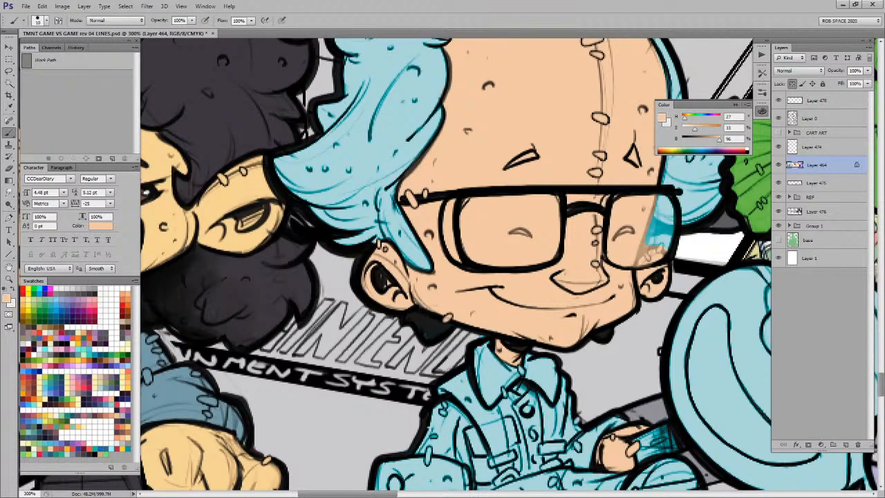
pyautogui.hotkey('ctrl', 'Tab')
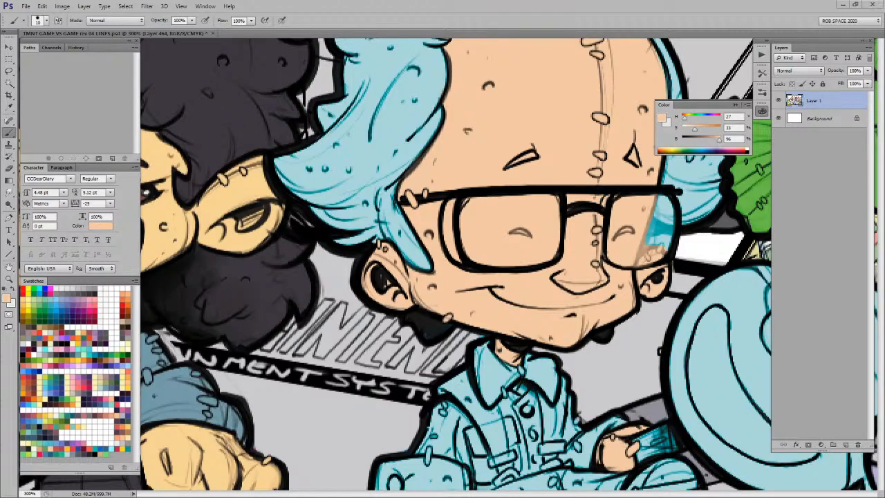
pyautogui.press('v')
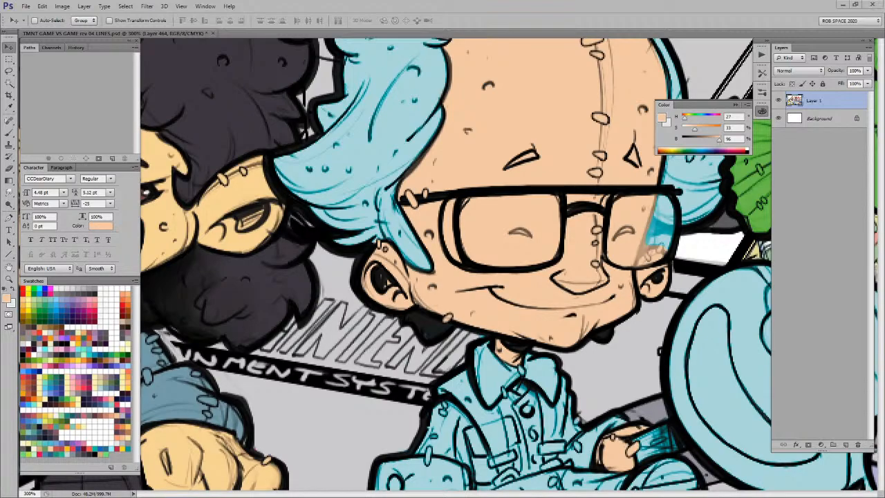
pyautogui.moveTo(379, 283); pyautogui.dragTo(667, 345)
pyautogui.press('w')
pyautogui.click(465, 197)
pyautogui.press('b')
pyautogui.press('x')
pyautogui.click(56, 327)
pyautogui.hotkey('alt', 'BackSpace')
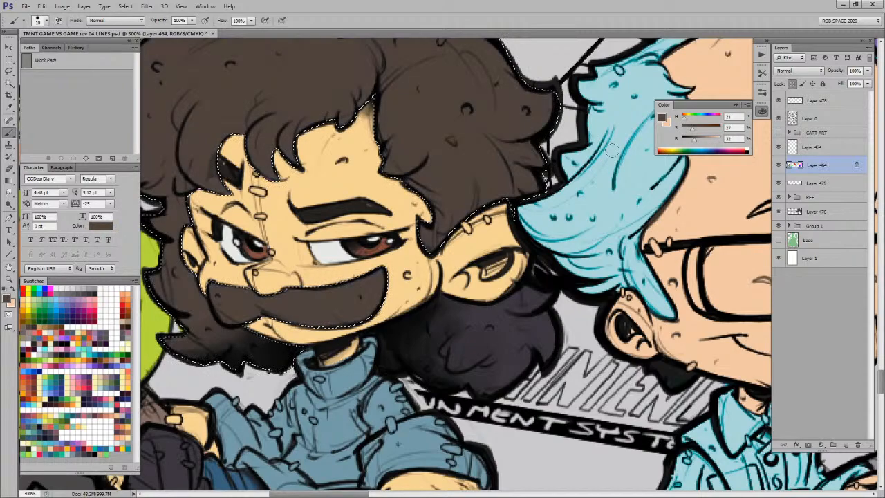
# Step: Fill the moustached figure's lower hair behind the ear with the same dark brown and clear the selection
pyautogui.click(522, 325)
pyautogui.hotkey('alt', 'BackSpace')
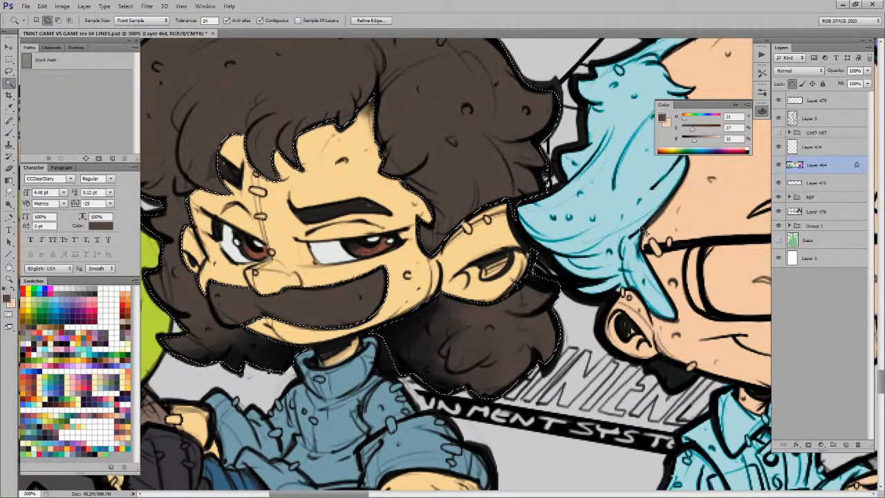
pyautogui.moveTo(586, 314); pyautogui.dragTo(558, 329)
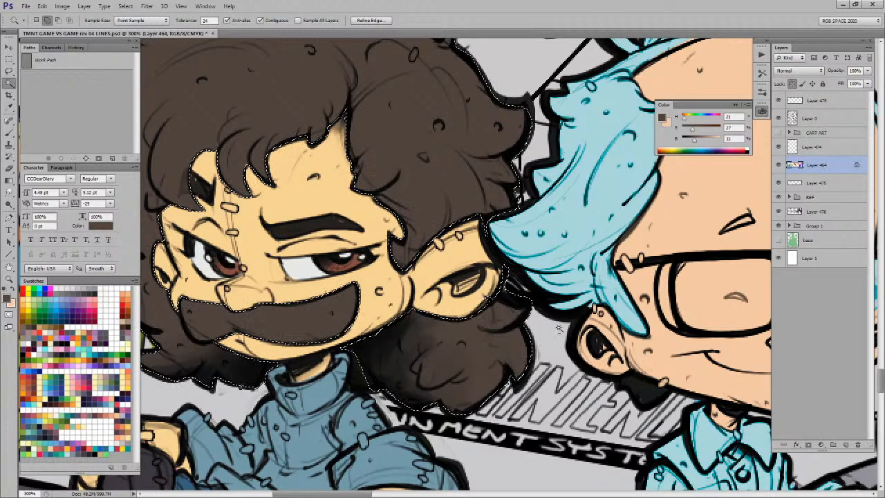
pyautogui.moveTo(559, 328); pyautogui.dragTo(464, 345)
pyautogui.hotkey('ctrl', 'd')
# Step: Try to select the blue hair on both sides of the balding figure's head with an intersected selection
pyautogui.moveTo(601, 286); pyautogui.dragTo(458, 338)
pyautogui.press('l')
pyautogui.moveTo(470, 91)
pyautogui.mouseDown()
pyautogui.moveTo(388, 135)
pyautogui.moveTo(414, 147)
pyautogui.moveTo(437, 240)
pyautogui.moveTo(399, 291)
pyautogui.moveTo(410, 376)
pyautogui.moveTo(384, 396)
pyautogui.moveTo(300, 393)
pyautogui.moveTo(219, 301)
pyautogui.moveTo(238, 148)
pyautogui.moveTo(264, 110)
pyautogui.moveTo(238, 146)
pyautogui.moveTo(440, 68)
pyautogui.moveTo(486, 114)
pyautogui.mouseUp()
pyautogui.moveTo(596, 323); pyautogui.dragTo(449, 267)
pyautogui.moveTo(442, 77)
pyautogui.mouseDown()
pyautogui.moveTo(455, 204)
pyautogui.moveTo(447, 358)
pyautogui.moveTo(568, 340)
pyautogui.moveTo(542, 136)
pyautogui.moveTo(459, 76)
pyautogui.mouseUp()
pyautogui.press('w')
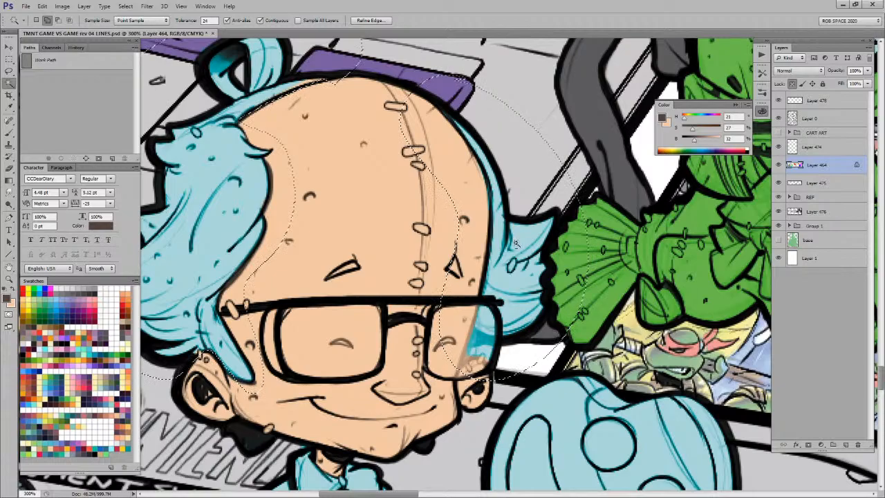
pyautogui.rightClick(516, 236)
pyautogui.click(522, 343)
pyautogui.moveTo(409, 282); pyautogui.dragTo(557, 290)
pyautogui.moveTo(530, 229); pyautogui.dragTo(529, 251)
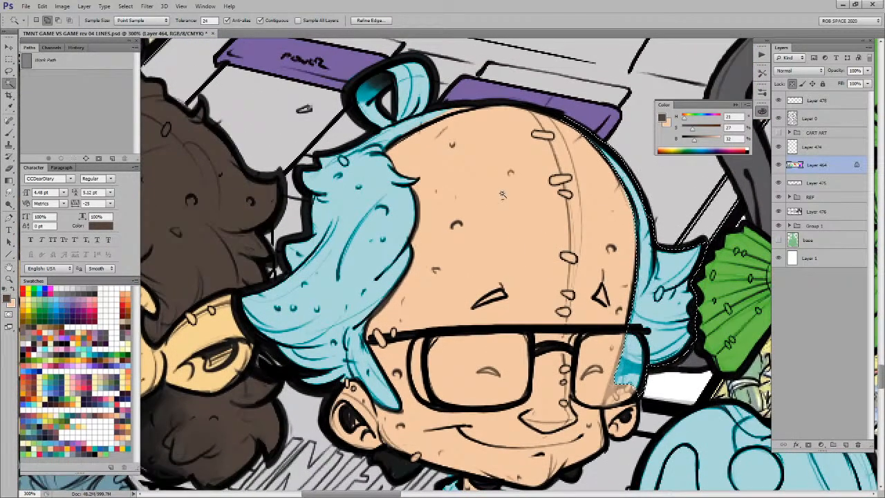
# Step: Select the balding figure's topknot and large near-side hair mass and fill them with muted reddish brown (H 350, S 36, B 52)
pyautogui.press('l')
pyautogui.moveTo(473, 65)
pyautogui.mouseDown()
pyautogui.moveTo(409, 43)
pyautogui.moveTo(232, 168)
pyautogui.moveTo(250, 405)
pyautogui.moveTo(436, 384)
pyautogui.moveTo(501, 140)
pyautogui.moveTo(472, 66)
pyautogui.mouseUp()
pyautogui.press('w')
pyautogui.rightClick(378, 174)
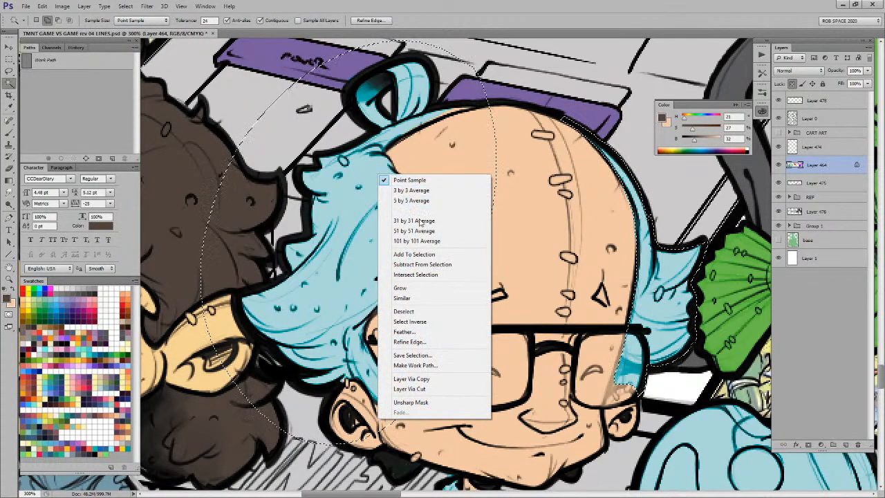
pyautogui.click(422, 275)
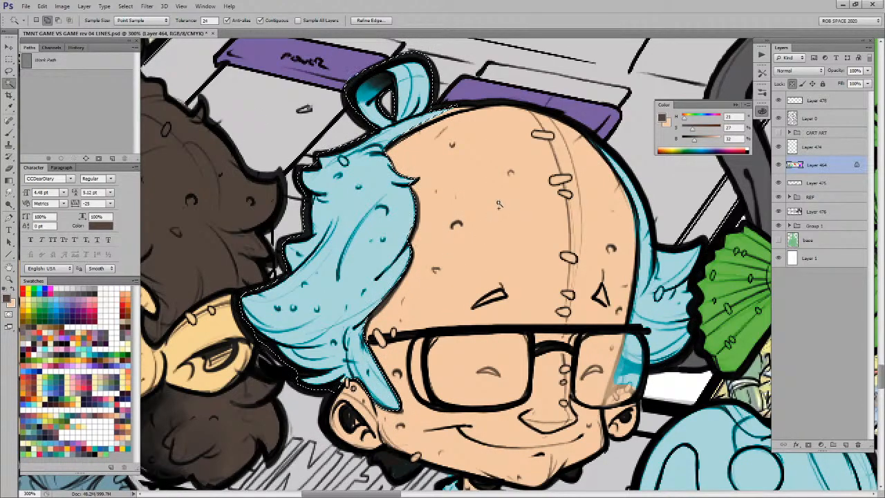
pyautogui.hotkey('alt', 'BackSpace')
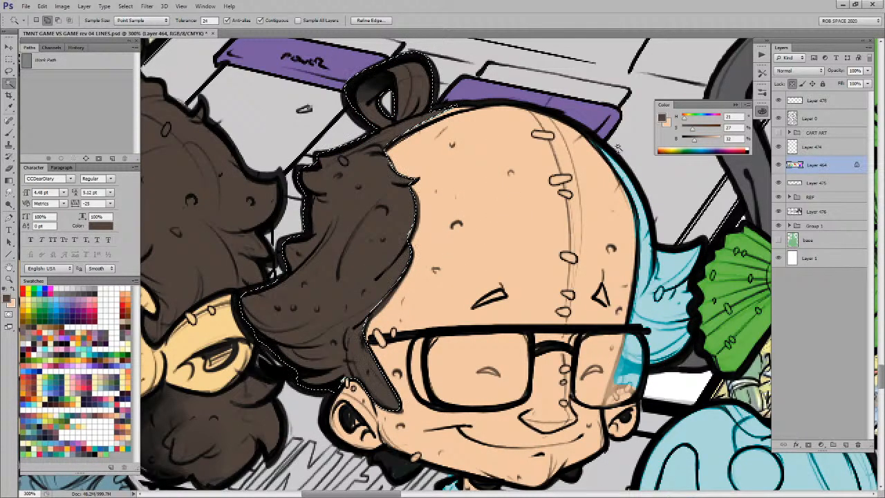
pyautogui.hotkey('ctrl', 'z')
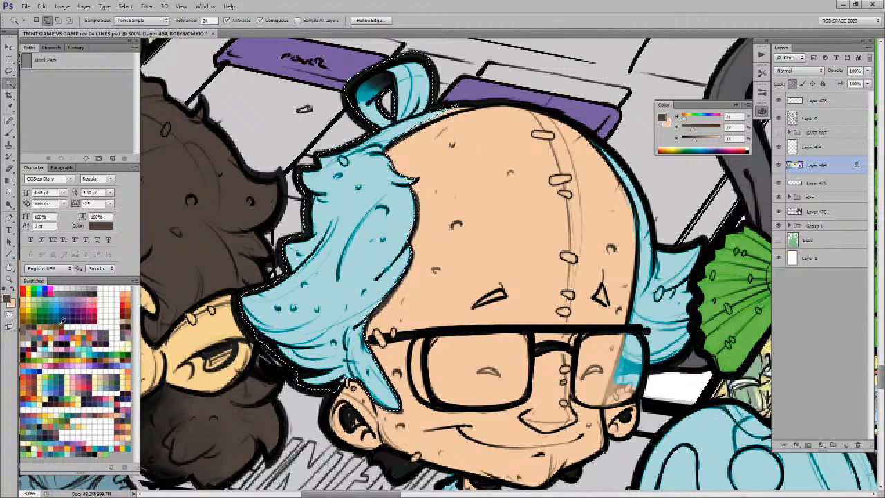
pyautogui.click(92, 399)
pyautogui.hotkey('alt', 'BackSpace')
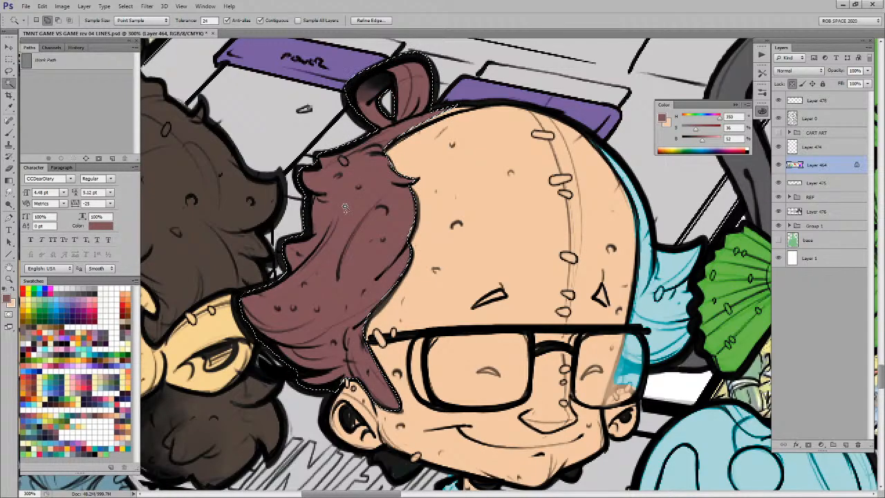
# Step: Fill the missed strip along the near-side hairline of the bald scalp with the hair's reddish brown
pyautogui.press('z')
pyautogui.keyDown('alt'); pyautogui.click(512, 230); pyautogui.keyUp('alt')
pyautogui.keyDown('alt'); pyautogui.click(511, 230); pyautogui.keyUp('alt')
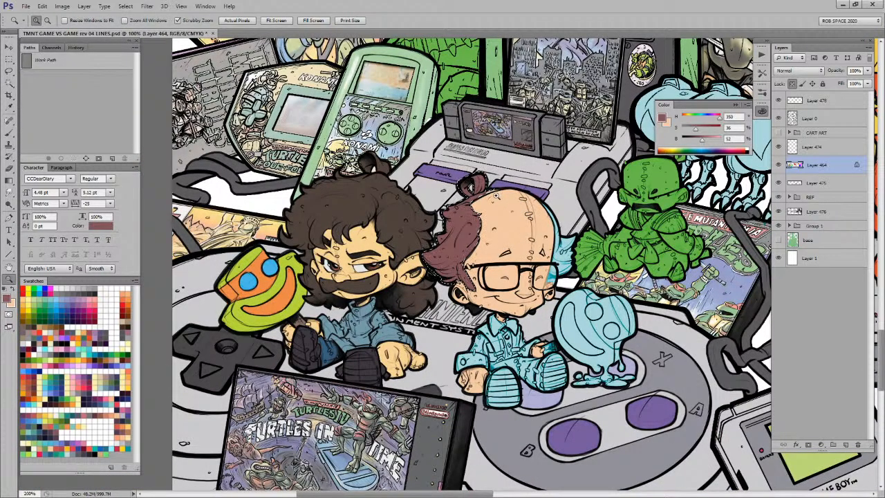
pyautogui.click(498, 197)
pyautogui.click(498, 196)
pyautogui.press('l')
pyautogui.moveTo(502, 186)
pyautogui.mouseDown()
pyautogui.moveTo(425, 217)
pyautogui.moveTo(466, 183)
pyautogui.moveTo(514, 182)
pyautogui.moveTo(437, 319)
pyautogui.mouseUp()
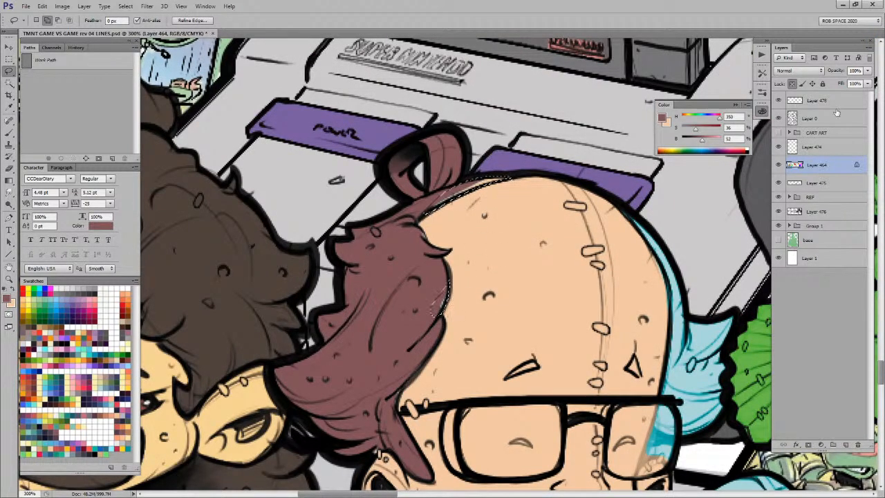
pyautogui.hotkey('alt', 'BackSpace')
pyautogui.hotkey('ctrl', 'd')
# Step: Fill the missed hair edge at the temple above the glasses arm with the same reddish brown
pyautogui.moveTo(625, 353); pyautogui.dragTo(500, 217)
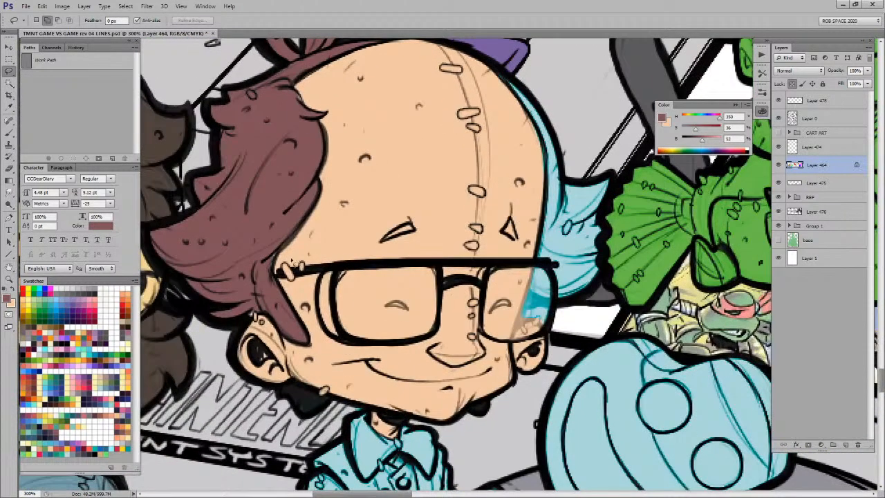
pyautogui.moveTo(293, 242)
pyautogui.mouseDown()
pyautogui.moveTo(278, 274)
pyautogui.moveTo(290, 305)
pyautogui.moveTo(281, 326)
pyautogui.moveTo(273, 222)
pyautogui.moveTo(294, 239)
pyautogui.mouseUp()
pyautogui.hotkey('alt', 'BackSpace')
pyautogui.hotkey('ctrl', 'd')
# Step: Isolate the remaining blue hair next to the green fin by intersecting the selection and fill it reddish brown
pyautogui.moveTo(531, 295)
pyautogui.mouseDown()
pyautogui.moveTo(475, 313)
pyautogui.moveTo(547, 142)
pyautogui.moveTo(462, 187)
pyautogui.moveTo(485, 334)
pyautogui.mouseUp()
pyautogui.press('w')
pyautogui.rightClick(509, 242)
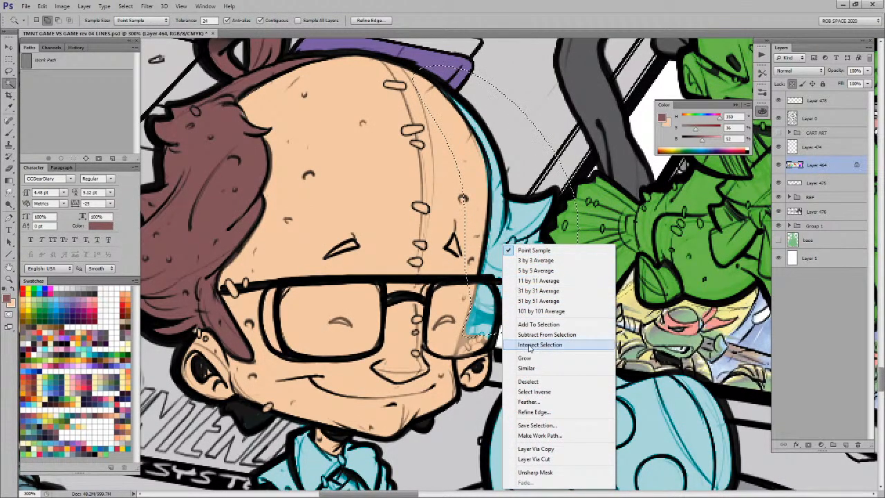
pyautogui.click(538, 344)
pyautogui.hotkey('alt', 'BackSpace')
pyautogui.hotkey('ctrl', 'd')
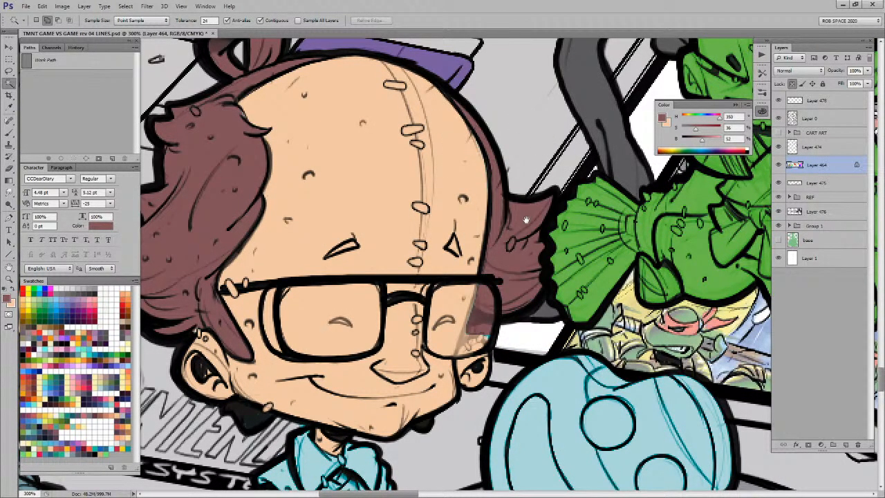
# Step: Clean up the border between the scalp and the far-side hair with the sampled peach and reddish brown
pyautogui.moveTo(527, 215); pyautogui.dragTo(529, 234)
pyautogui.press('b')
pyautogui.keyDown('alt'); pyautogui.click(476, 160); pyautogui.keyUp('alt')
pyautogui.moveTo(476, 167)
pyautogui.mouseDown()
pyautogui.moveTo(487, 234)
pyautogui.moveTo(475, 281)
pyautogui.mouseUp()
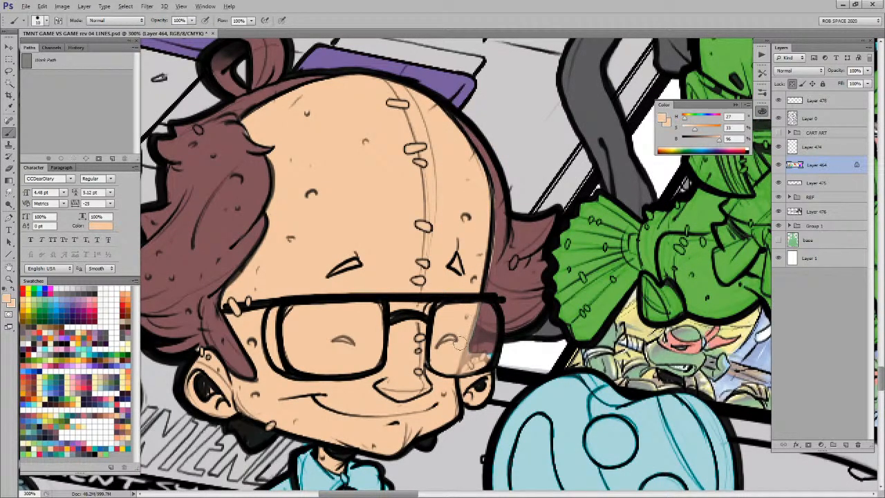
pyautogui.keyDown('alt'); pyautogui.click(498, 219); pyautogui.keyUp('alt')
pyautogui.moveTo(497, 211); pyautogui.dragTo(493, 277)
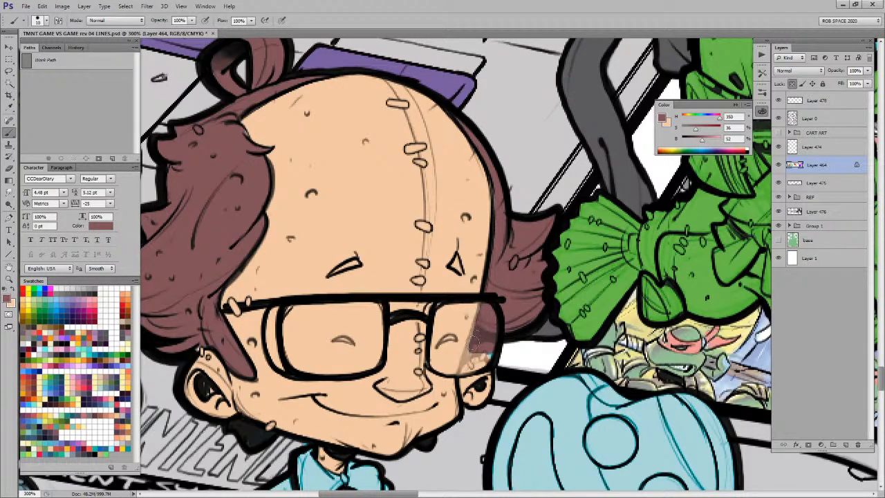
pyautogui.moveTo(460, 311); pyautogui.dragTo(566, 216)
pyautogui.moveTo(504, 269); pyautogui.dragTo(526, 267)
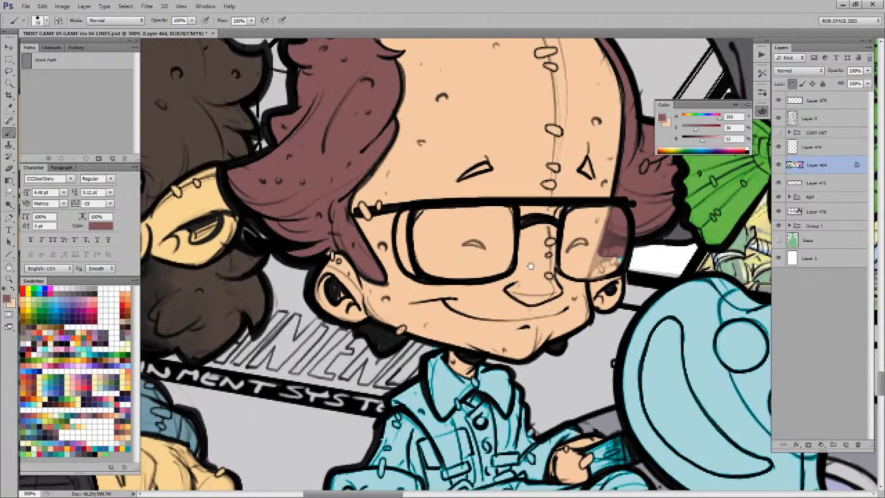
# Step: Pick blue (H 216, S 51, B 73) and cream (H 53, S 22, B 95) from the reference document for the clothing
pyautogui.moveTo(571, 307); pyautogui.dragTo(554, 210)
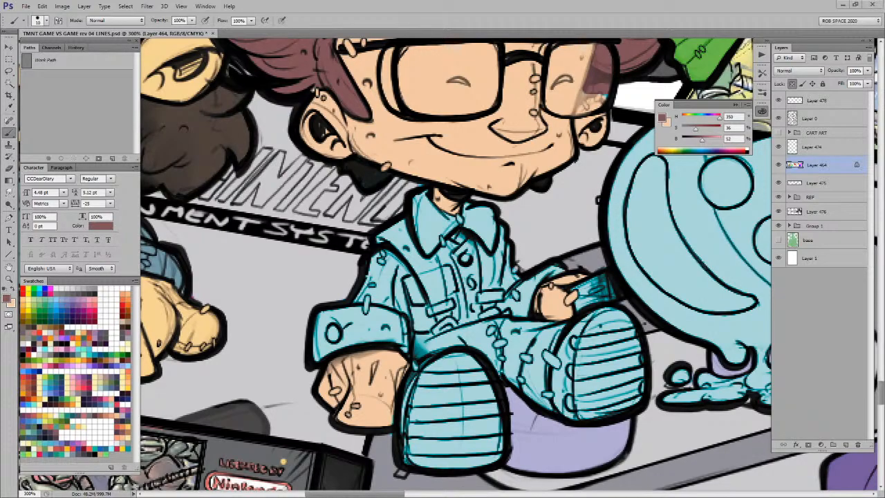
pyautogui.hotkey('ctrl', 'Tab')
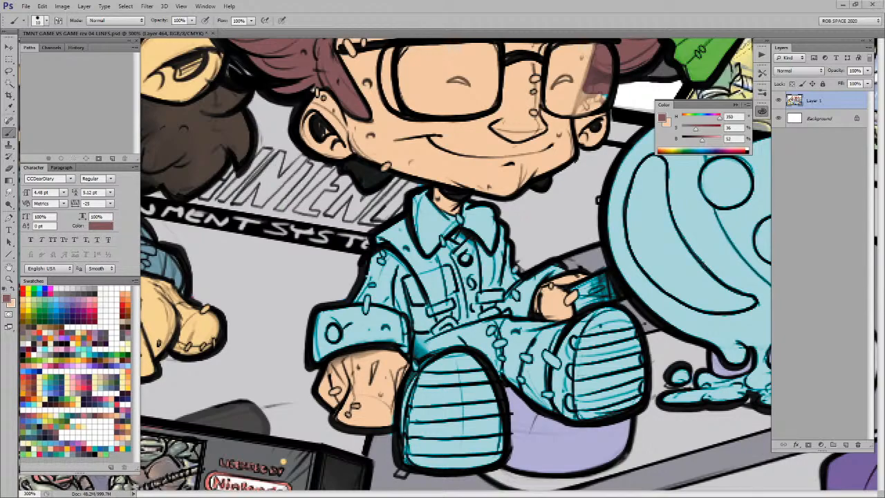
pyautogui.press('z')
pyautogui.press('b')
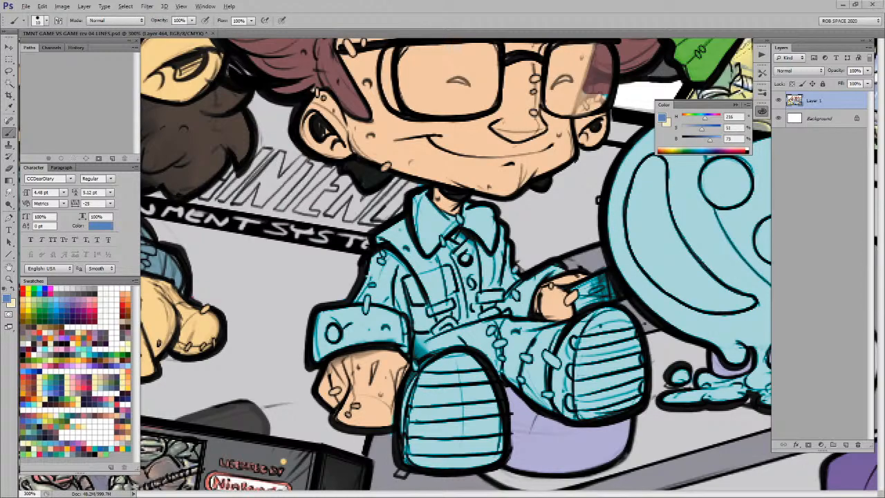
pyautogui.press('x')
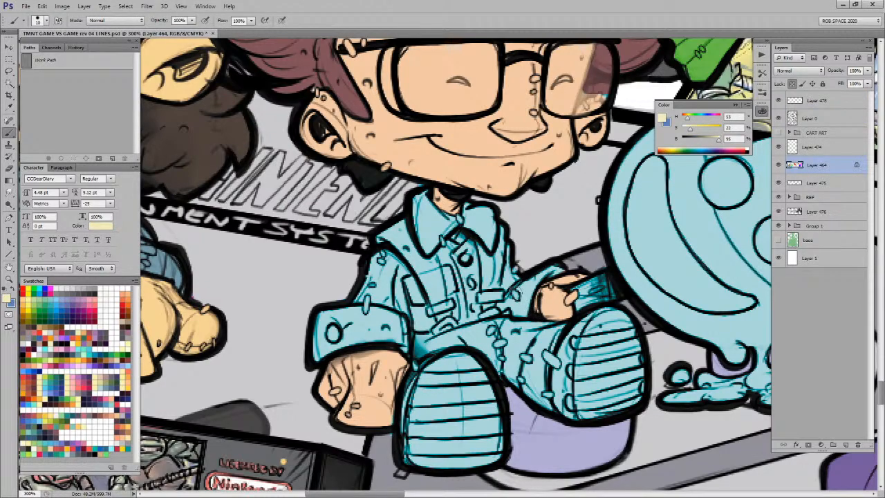
# Step: Select the shirt of the figure with glasses, fill it with cream and touch up its collar
pyautogui.press('l')
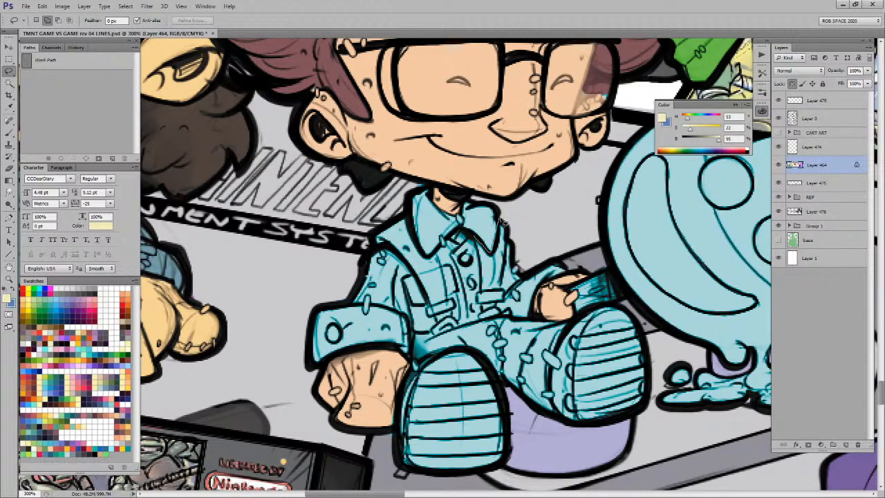
pyautogui.moveTo(545, 289)
pyautogui.mouseDown()
pyautogui.moveTo(529, 319)
pyautogui.moveTo(370, 363)
pyautogui.moveTo(354, 185)
pyautogui.moveTo(498, 219)
pyautogui.mouseUp()
pyautogui.press('w')
pyautogui.rightClick(452, 265)
pyautogui.click(488, 119)
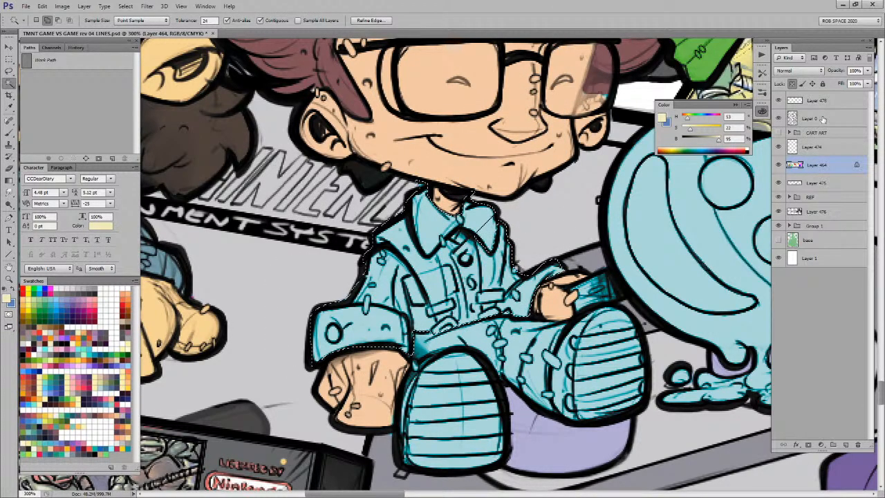
pyautogui.hotkey('alt', 'BackSpace')
pyautogui.hotkey('ctrl', 'd')
pyautogui.press('b')
pyautogui.moveTo(482, 234); pyautogui.dragTo(490, 220)
# Step: Sample a brown (H 25, S 47, B 69) and a dark grey (H 0, S 0, B 33) as clothing colours
pyautogui.press('x')
pyautogui.moveTo(538, 329); pyautogui.dragTo(516, 261)
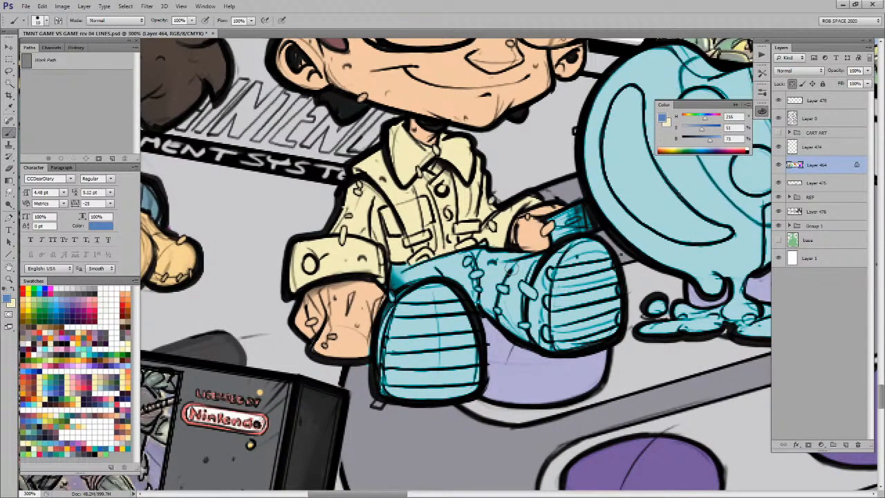
pyautogui.moveTo(521, 314); pyautogui.dragTo(488, 315)
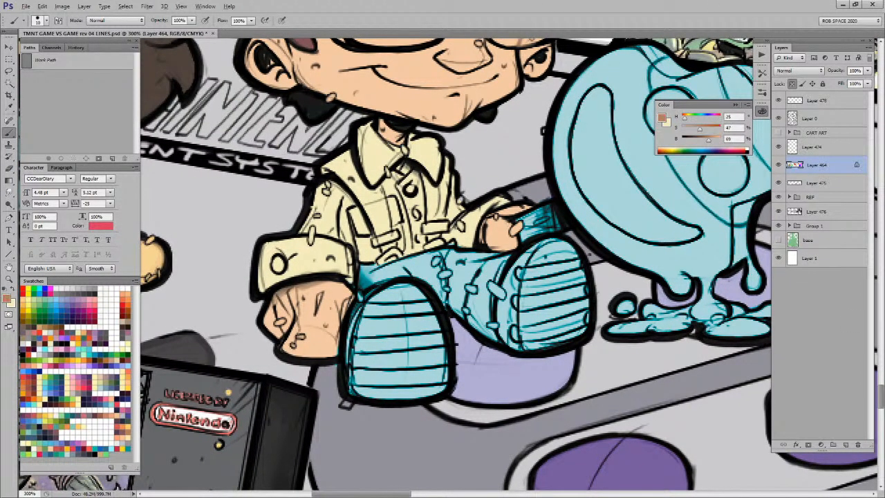
pyautogui.press('x')
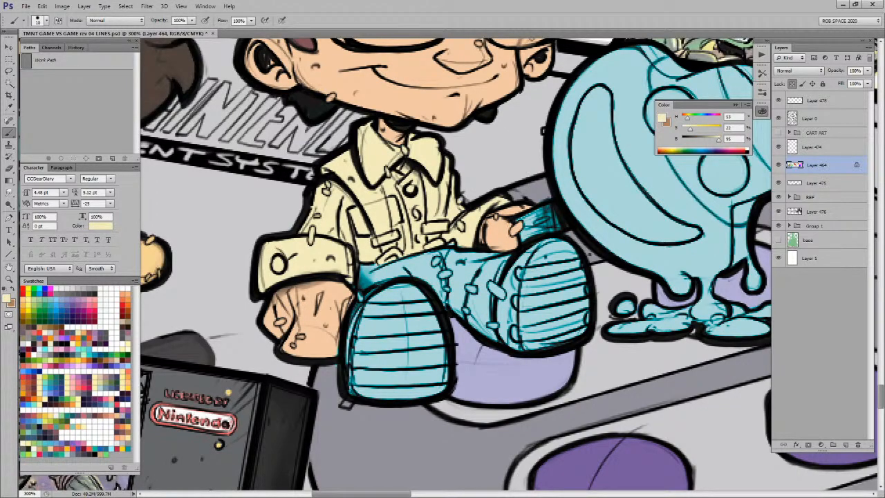
pyautogui.hotkey('ctrl', 'Tab')
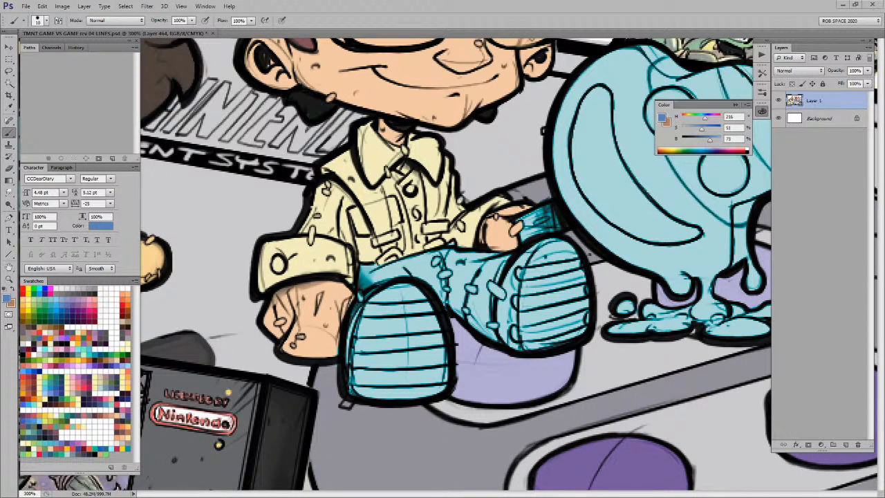
pyautogui.press('x')
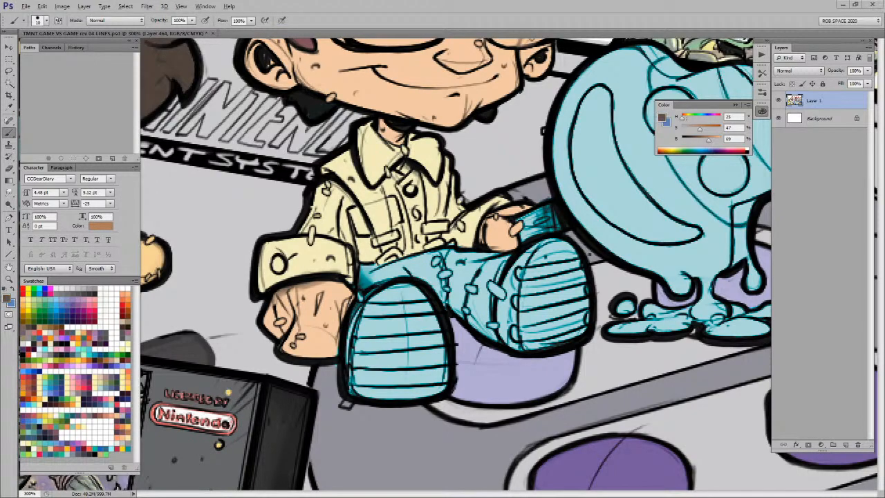
# Step: Select the trousers and boots of the figure with glasses and fill them with slate blue (H 213, S 34, B 45) sampled from the reference document
pyautogui.press('l')
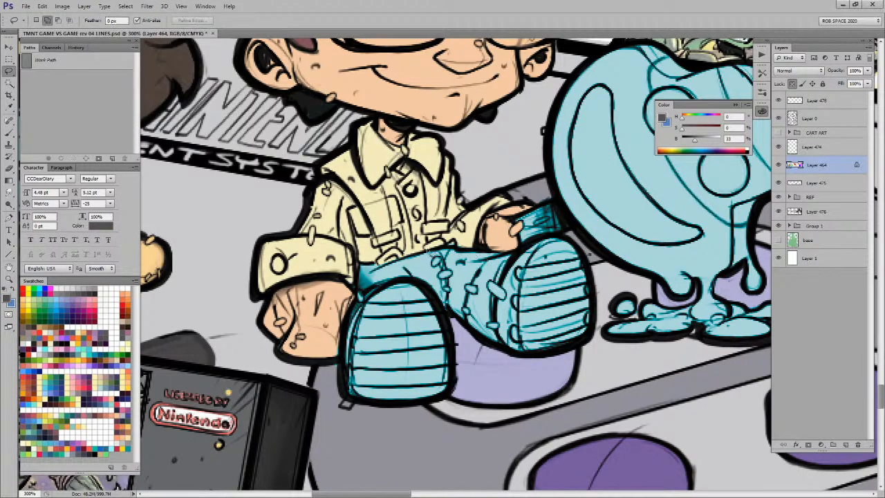
pyautogui.moveTo(360, 271)
pyautogui.mouseDown()
pyautogui.moveTo(362, 302)
pyautogui.moveTo(339, 361)
pyautogui.moveTo(339, 417)
pyautogui.moveTo(466, 426)
pyautogui.moveTo(604, 318)
pyautogui.moveTo(581, 233)
pyautogui.moveTo(458, 250)
pyautogui.mouseUp()
pyautogui.moveTo(387, 267); pyautogui.dragTo(361, 271)
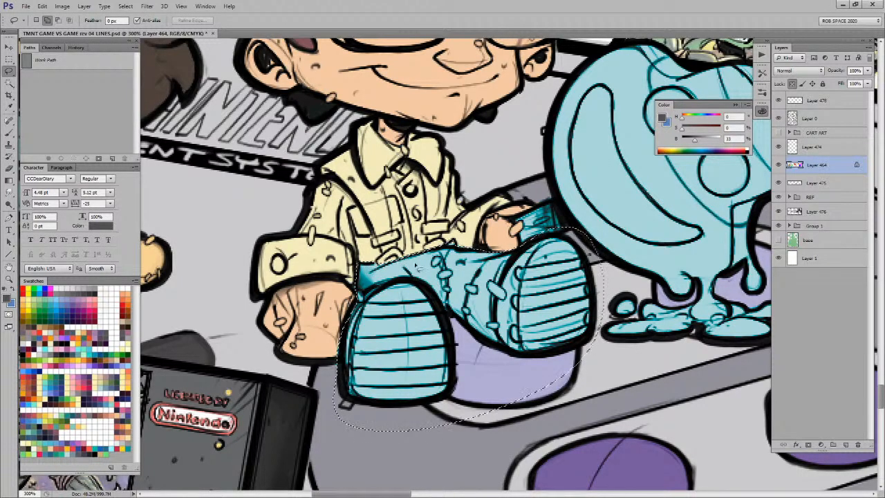
pyautogui.press('b')
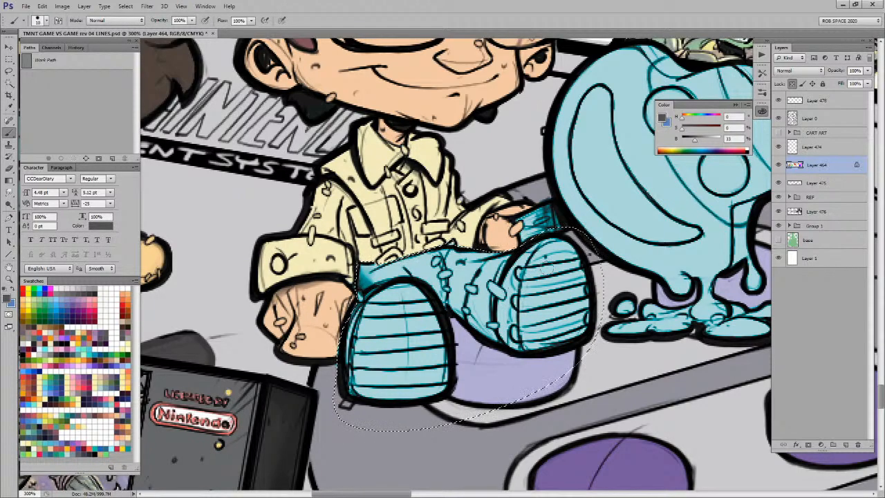
pyautogui.scroll(3, 556, 319)
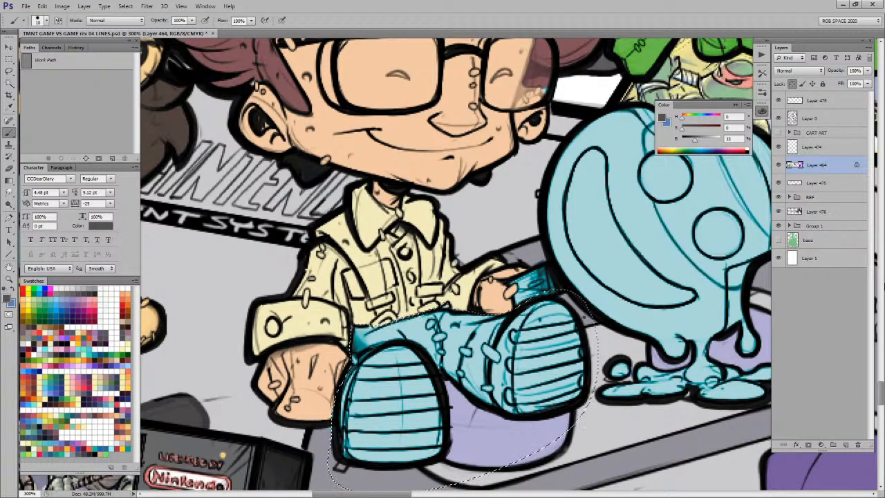
pyautogui.hotkey('ctrl', 'Tab')
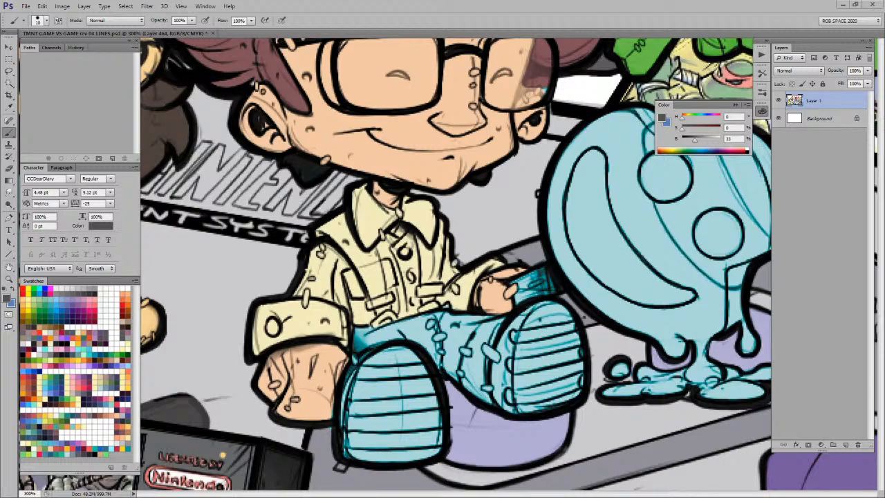
pyautogui.press('z')
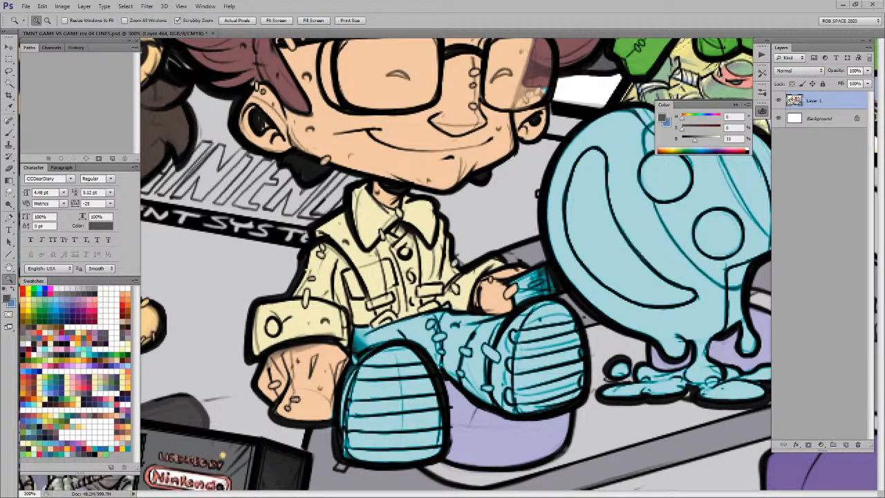
pyautogui.press('b')
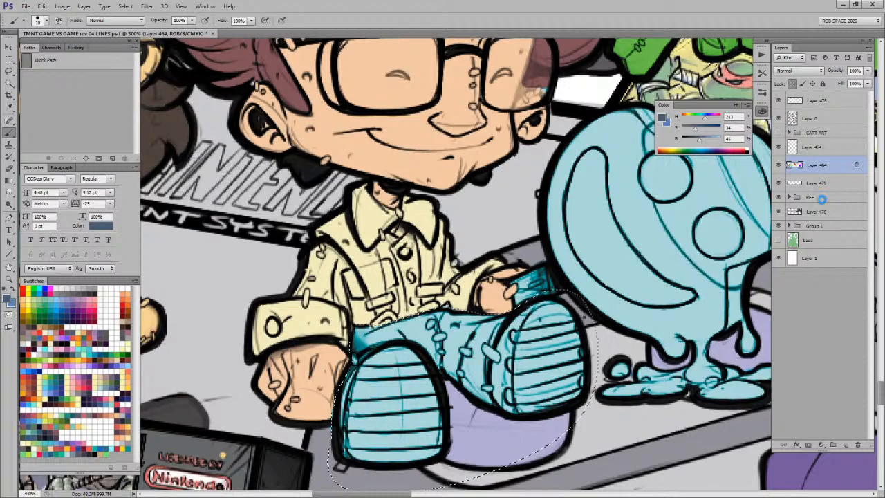
pyautogui.hotkey('alt', 'BackSpace')
pyautogui.hotkey('ctrl', 'd')
pyautogui.moveTo(517, 329); pyautogui.dragTo(593, 313)
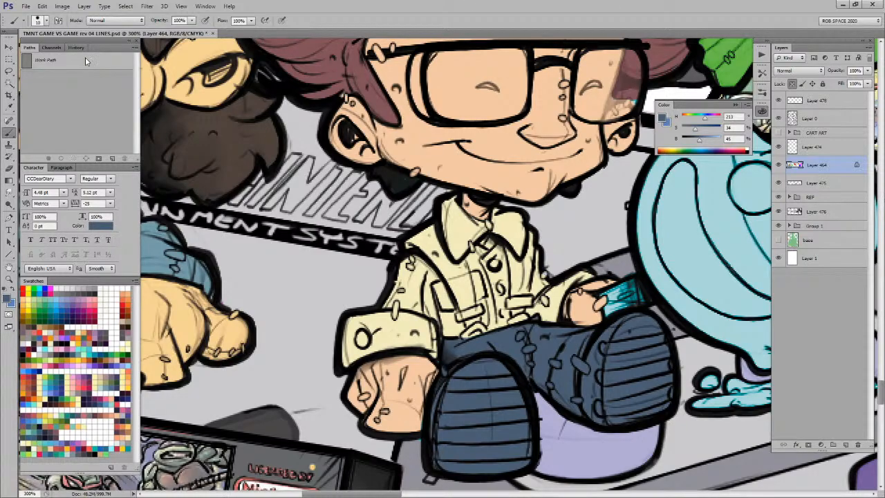
# Step: Pick tan (H 44, S 36, B 77) from the reference document and fill the vest panel beside the hand holding the controller
pyautogui.hotkey('ctrl', 'Tab')
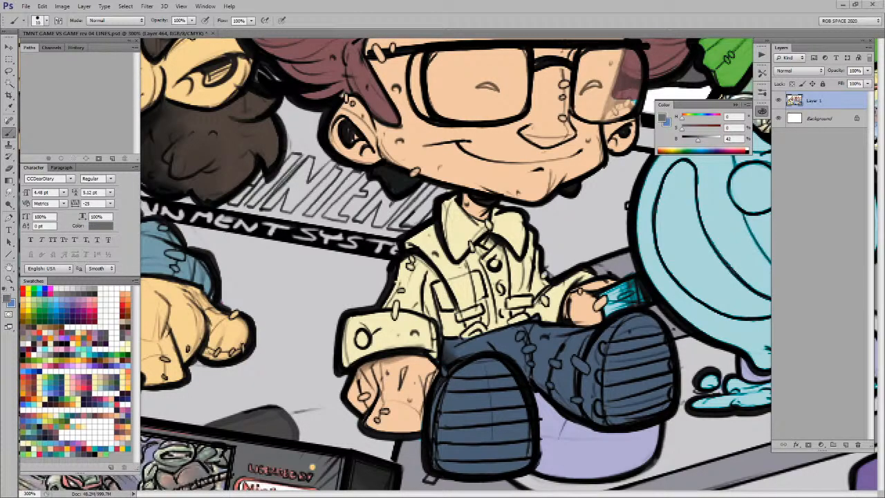
pyautogui.press('x')
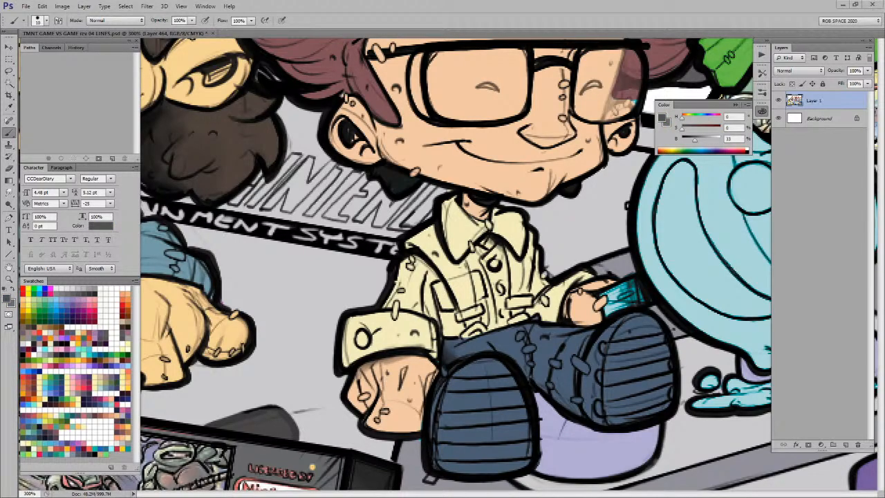
pyautogui.press('l')
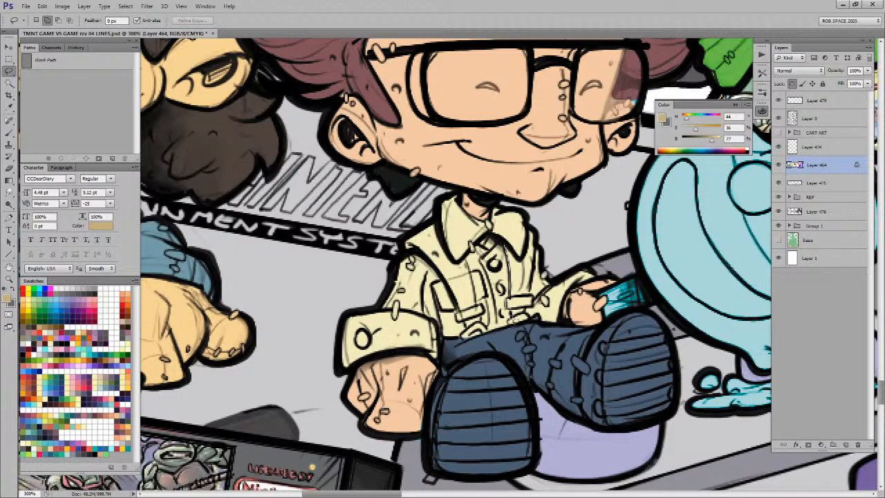
pyautogui.moveTo(536, 301)
pyautogui.mouseDown()
pyautogui.moveTo(536, 230)
pyautogui.moveTo(511, 261)
pyautogui.mouseUp()
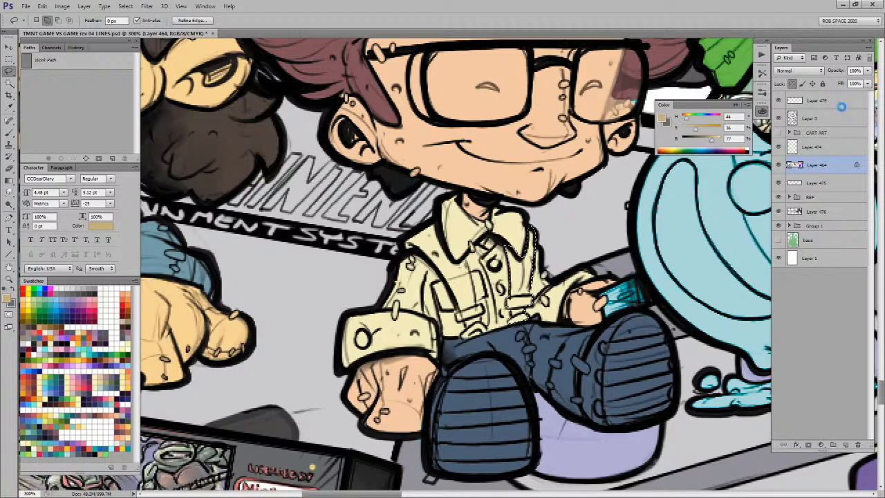
pyautogui.hotkey('ctrl', 'd')
# Step: Outline the vest panel beside the large rolled cuff, fill it with the same tan, and sample the trousers' slate blue
pyautogui.press('z')
pyautogui.hotkey('ctrl', '1')
pyautogui.moveTo(554, 367); pyautogui.dragTo(567, 356)
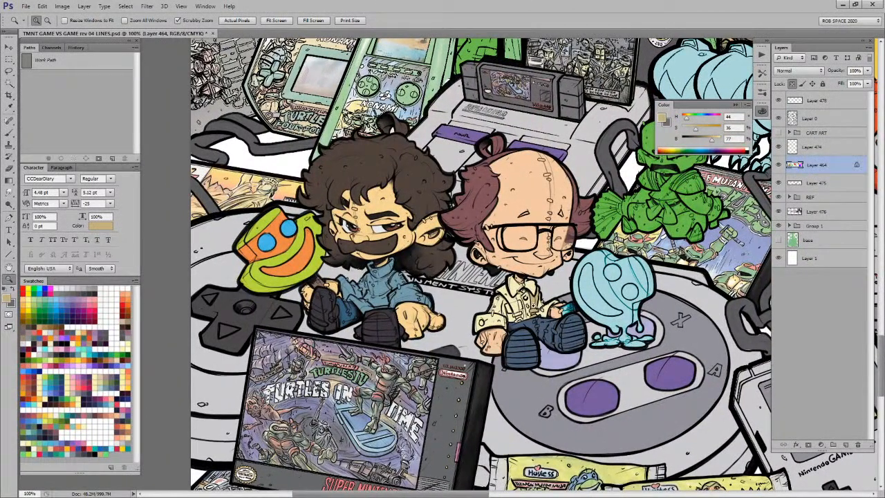
pyautogui.click(534, 306)
pyautogui.click(533, 305)
pyautogui.press('l')
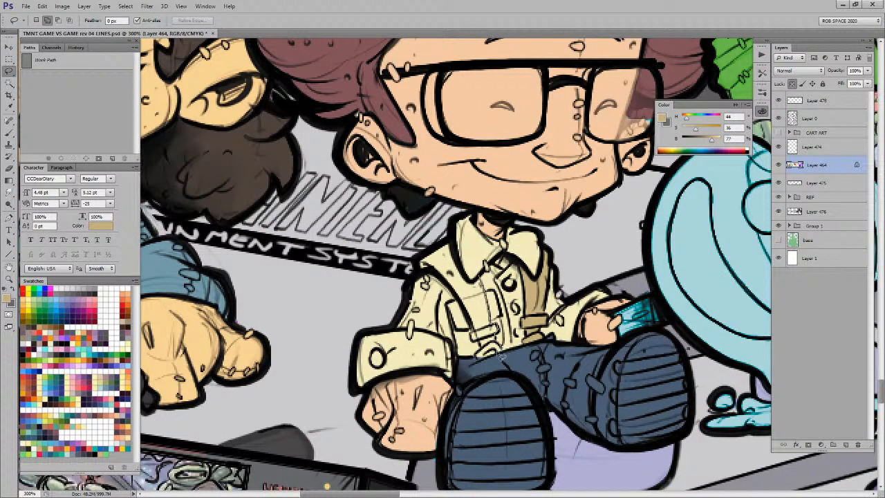
pyautogui.moveTo(472, 323)
pyautogui.mouseDown()
pyautogui.moveTo(425, 247)
pyautogui.moveTo(482, 283)
pyautogui.mouseUp()
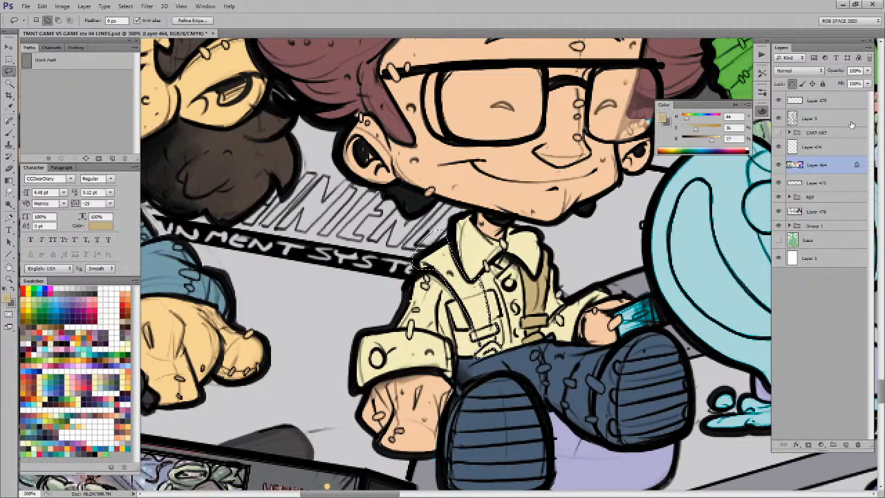
pyautogui.hotkey('alt', 'BackSpace')
pyautogui.hotkey('ctrl', 'd')
pyautogui.press('b')
pyautogui.moveTo(534, 350); pyautogui.dragTo(554, 288)
pyautogui.keyDown('alt'); pyautogui.click(529, 295); pyautogui.keyUp('alt')
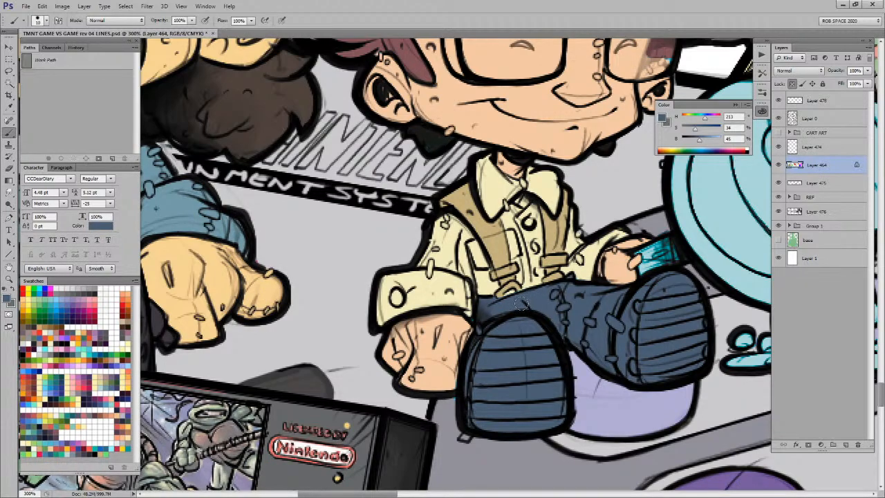
# Step: Select both lenses of the glasses and fill them with pale teal (H 167, S 15, B 85)
pyautogui.moveTo(545, 322)
pyautogui.mouseDown()
pyautogui.moveTo(561, 329)
pyautogui.moveTo(521, 332)
pyautogui.mouseUp()
pyautogui.scroll(3, 520, 278)
pyautogui.scroll(3, 515, 305)
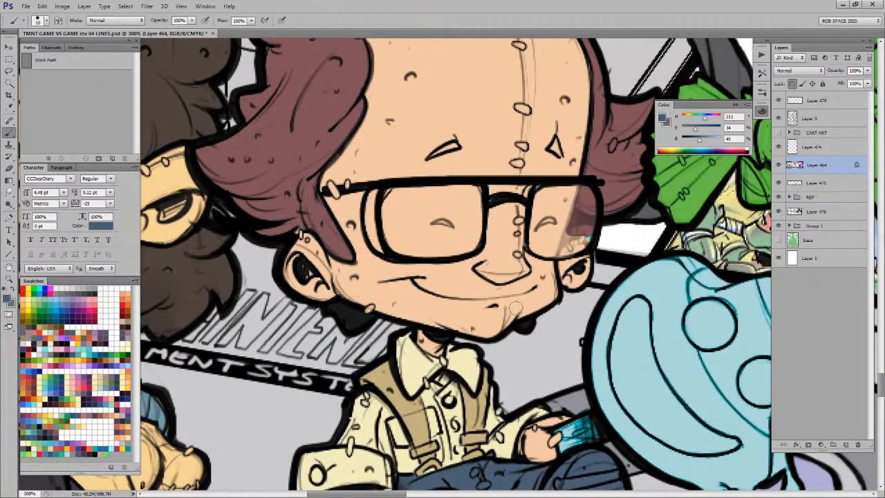
pyautogui.press('l')
pyautogui.moveTo(549, 183)
pyautogui.mouseDown()
pyautogui.moveTo(529, 194)
pyautogui.moveTo(528, 252)
pyautogui.moveTo(557, 262)
pyautogui.moveTo(590, 255)
pyautogui.moveTo(598, 186)
pyautogui.moveTo(548, 184)
pyautogui.mouseUp()
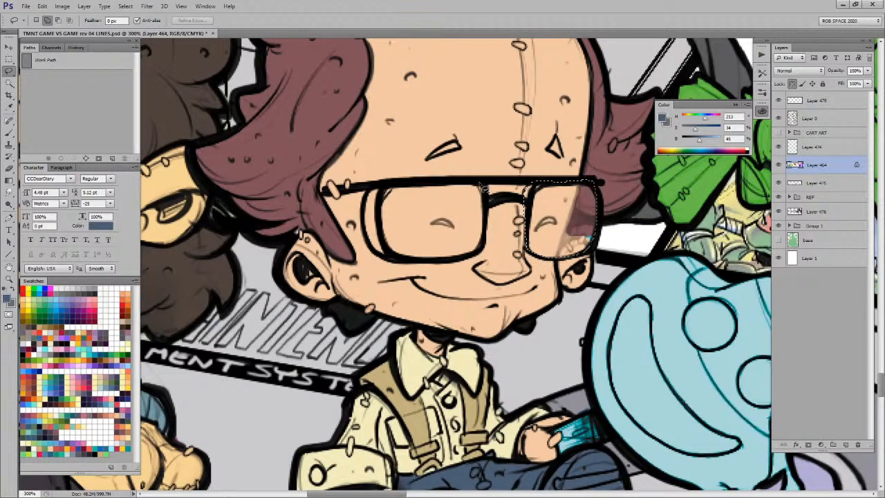
pyautogui.moveTo(393, 261)
pyautogui.mouseDown()
pyautogui.moveTo(364, 216)
pyautogui.moveTo(381, 191)
pyautogui.moveTo(492, 188)
pyautogui.mouseUp()
pyautogui.press('b')
pyautogui.press('x')
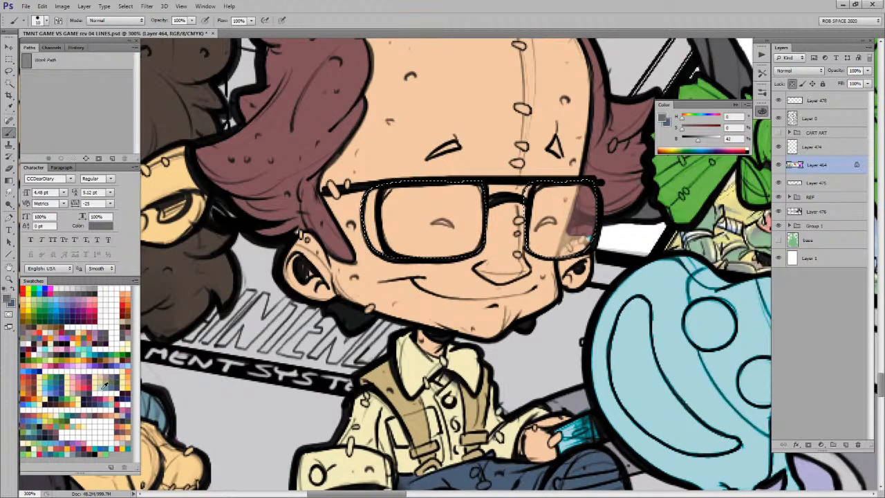
pyautogui.hotkey('alt', 'BackSpace')
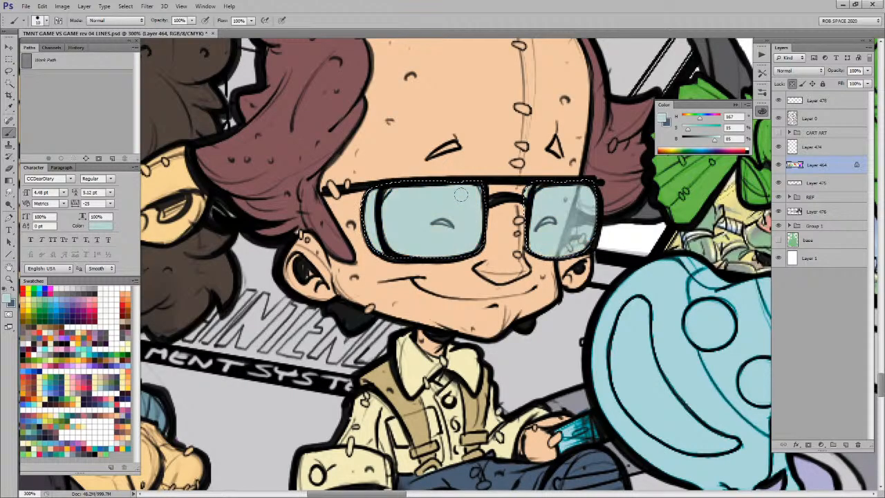
pyautogui.scroll(-6, 636, 339)
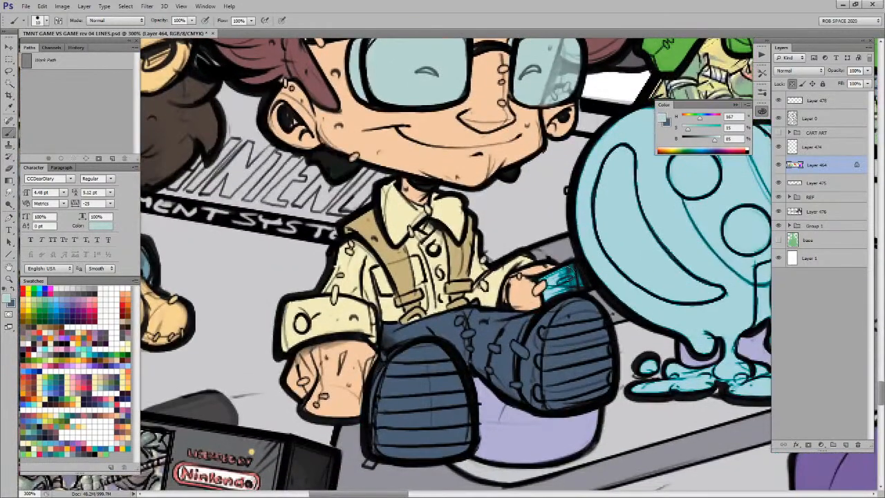
# Step: Review the flat colours of the two seated figures against the surrounding illustration at reduced zoom
pyautogui.press('z')
pyautogui.keyDown('alt'); pyautogui.click(546, 292); pyautogui.keyUp('alt')
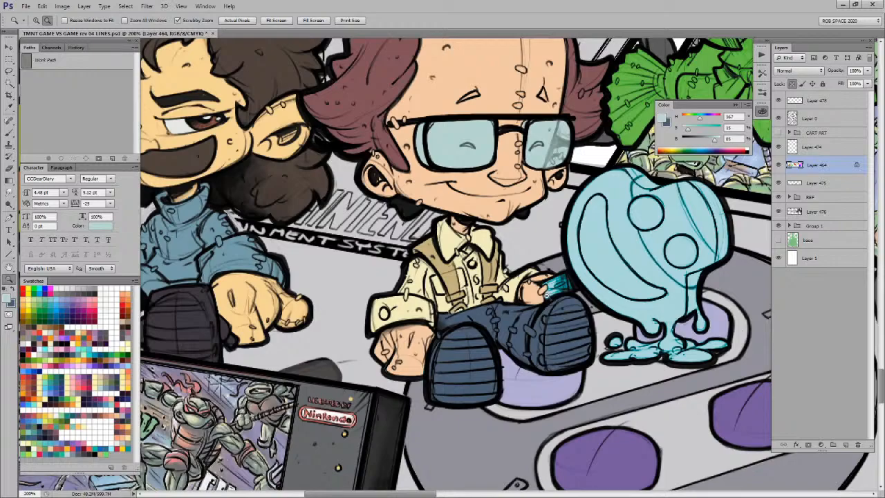
pyautogui.moveTo(538, 302); pyautogui.dragTo(546, 304)
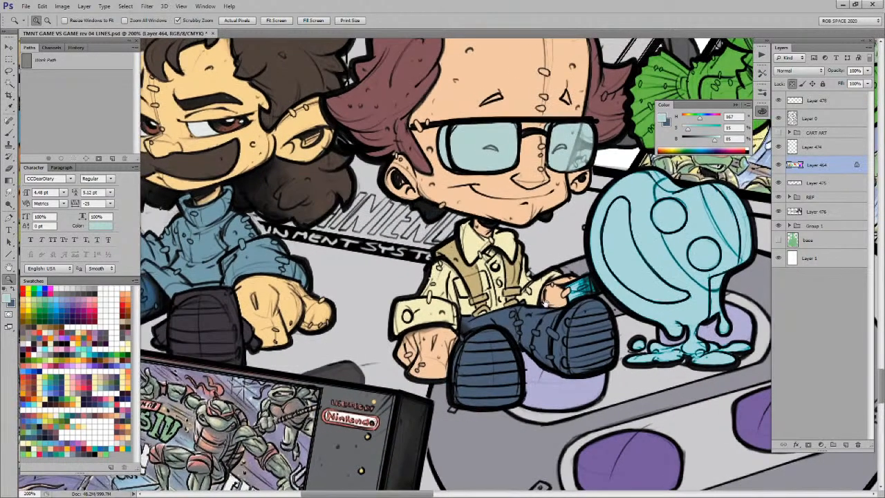
pyautogui.keyDown('alt'); pyautogui.click(540, 298); pyautogui.keyUp('alt')
pyautogui.keyDown('alt'); pyautogui.click(540, 298); pyautogui.keyUp('alt')
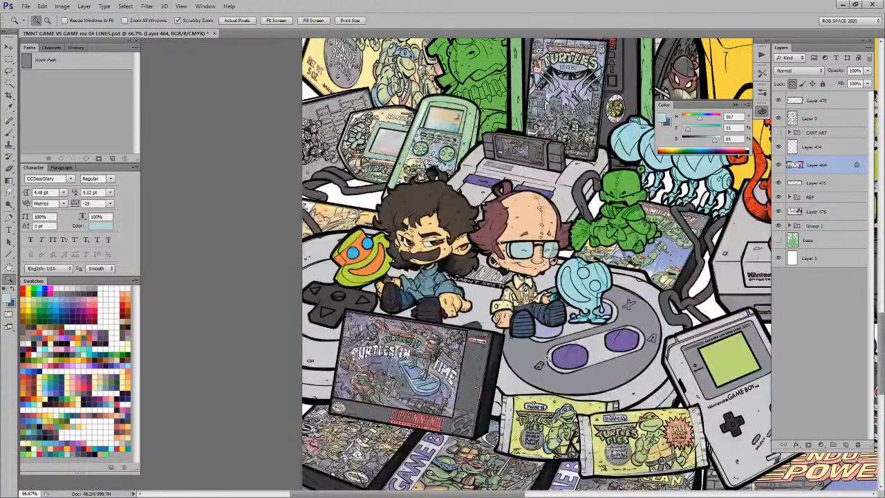
pyautogui.click(553, 303)
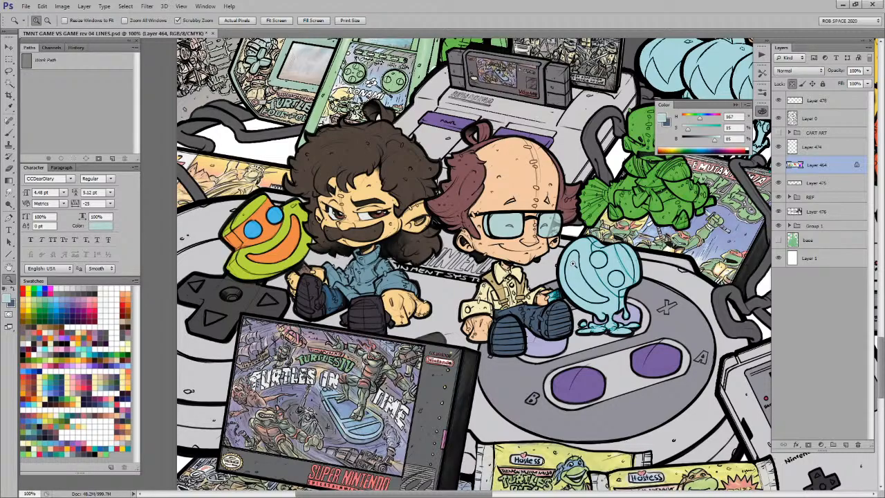
pyautogui.moveTo(558, 306); pyautogui.dragTo(554, 408)
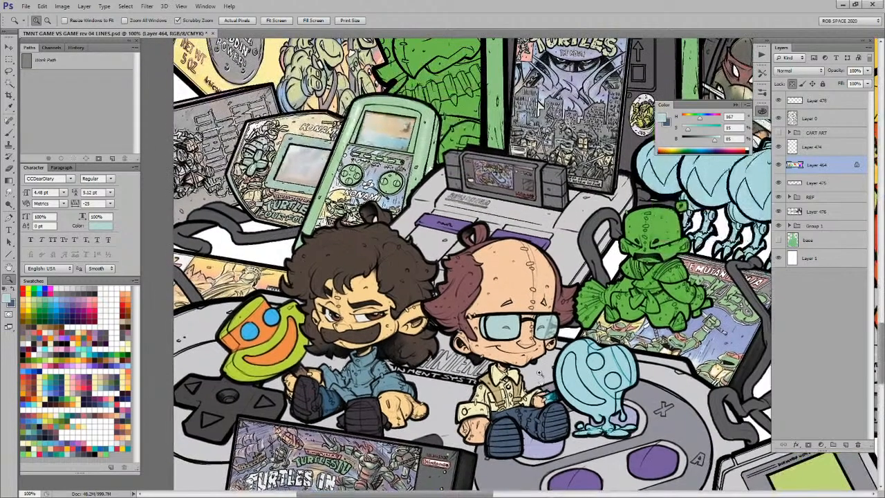
pyautogui.moveTo(599, 365); pyautogui.dragTo(540, 316)
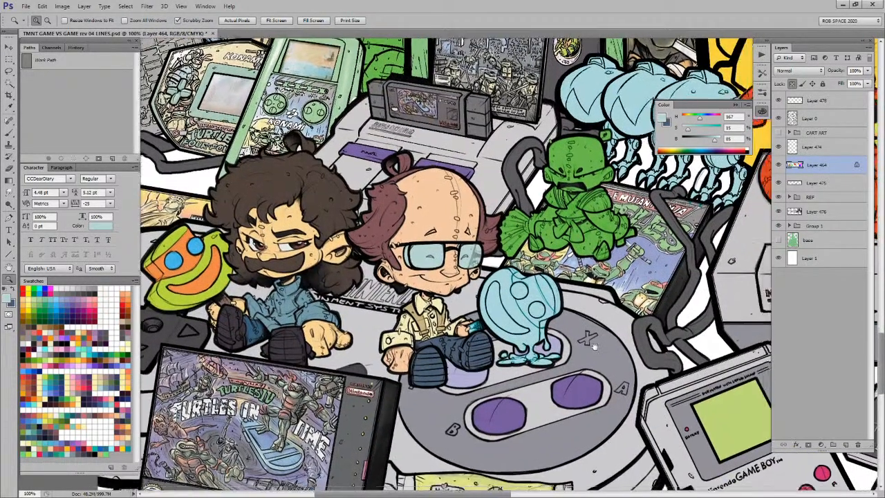
pyautogui.moveTo(602, 328); pyautogui.dragTo(587, 320)
# Step: Sample lime green (H 76, S 80, B 93) from the orange-masked blob, outline the melting blob and fill it with that colour
pyautogui.press('b')
pyautogui.keyDown('alt'); pyautogui.click(217, 279); pyautogui.keyUp('alt')
pyautogui.press('z')
pyautogui.moveTo(538, 299); pyautogui.dragTo(575, 253)
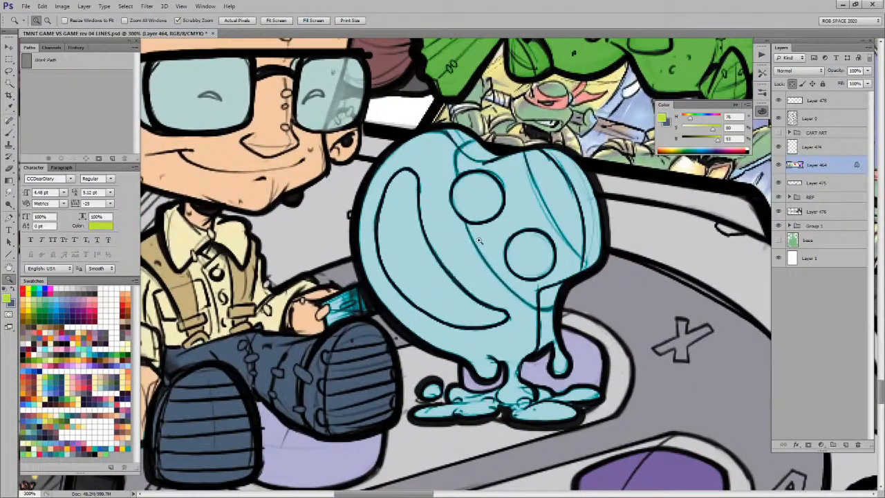
pyautogui.press('l')
pyautogui.moveTo(349, 216)
pyautogui.mouseDown()
pyautogui.moveTo(365, 280)
pyautogui.moveTo(411, 361)
pyautogui.moveTo(569, 440)
pyautogui.moveTo(519, 130)
pyautogui.moveTo(356, 193)
pyautogui.moveTo(349, 216)
pyautogui.mouseUp()
pyautogui.press('w')
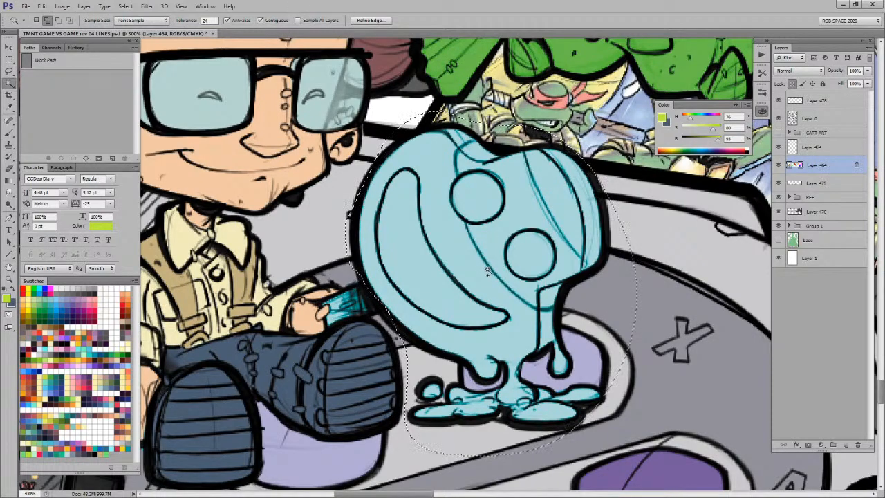
pyautogui.rightClick(487, 271)
pyautogui.click(532, 118)
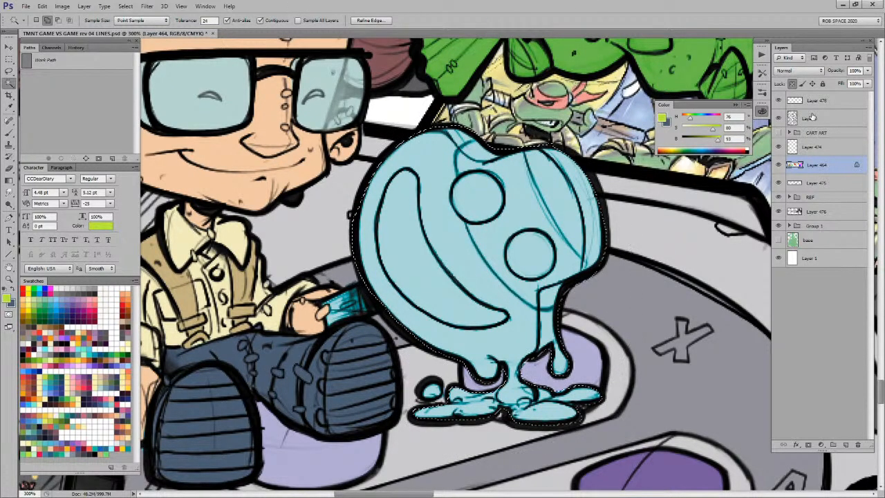
pyautogui.hotkey('alt', 'BackSpace')
pyautogui.hotkey('ctrl', 'd')
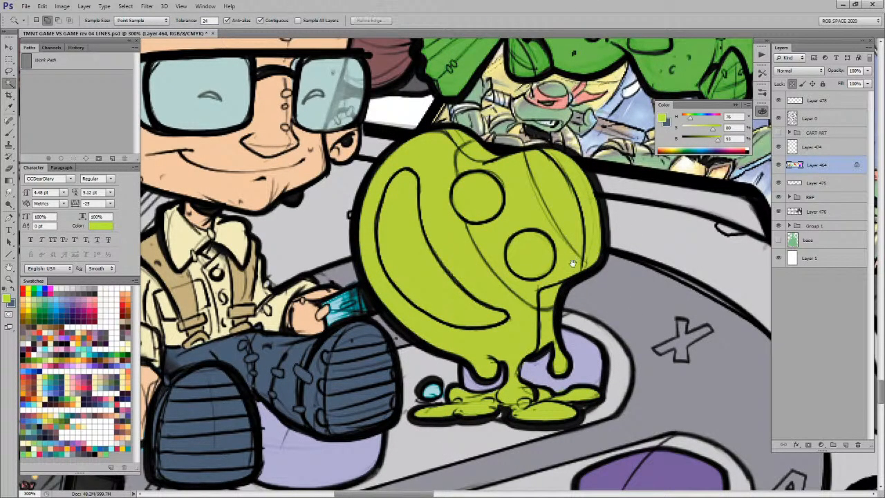
# Step: Outline the mask band across the melting blob's eyes and fill it with bright blue (H 195, S 83, B 95)
pyautogui.press('l')
pyautogui.moveTo(532, 181)
pyautogui.mouseDown()
pyautogui.moveTo(578, 249)
pyautogui.moveTo(577, 283)
pyautogui.moveTo(543, 314)
pyautogui.mouseUp()
pyautogui.moveTo(493, 268)
pyautogui.mouseDown()
pyautogui.moveTo(464, 204)
pyautogui.moveTo(459, 155)
pyautogui.moveTo(492, 150)
pyautogui.moveTo(500, 152)
pyautogui.moveTo(460, 193)
pyautogui.moveTo(492, 269)
pyautogui.moveTo(533, 305)
pyautogui.moveTo(566, 272)
pyautogui.mouseUp()
pyautogui.moveTo(531, 172); pyautogui.dragTo(550, 211)
pyautogui.moveTo(588, 268)
pyautogui.mouseDown()
pyautogui.moveTo(530, 152)
pyautogui.moveTo(536, 206)
pyautogui.moveTo(571, 247)
pyautogui.mouseUp()
pyautogui.press('b')
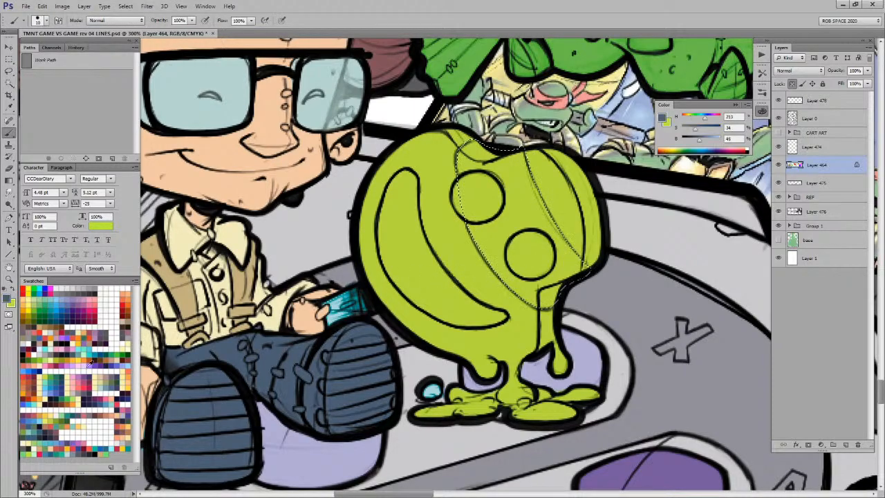
pyautogui.click(89, 347)
pyautogui.hotkey('alt', 'BackSpace')
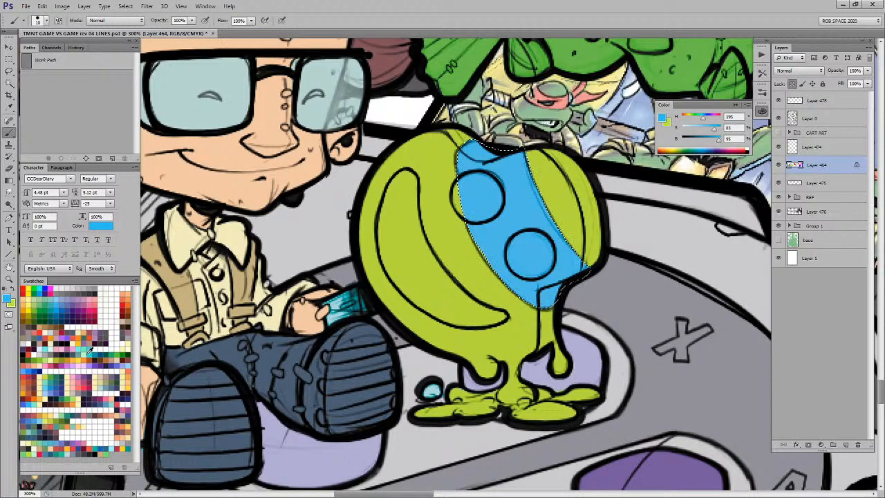
pyautogui.hotkey('ctrl', 'd')
# Step: Sample red (H 352, S 67, B 79) from the NES controller's button and colour both of the melting blob's round eyes
pyautogui.hotkey('ctrl', '-')
pyautogui.hotkey('ctrl', '-')
pyautogui.hotkey('ctrl', '-')
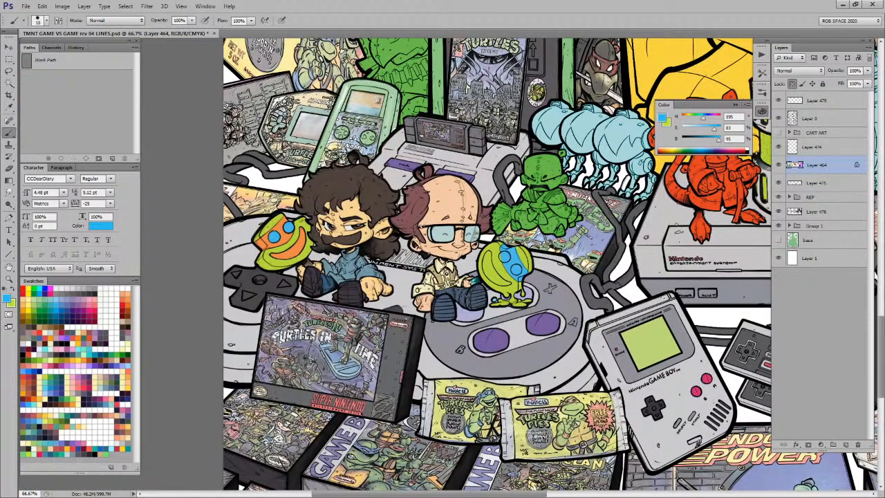
pyautogui.moveTo(594, 355); pyautogui.dragTo(481, 383)
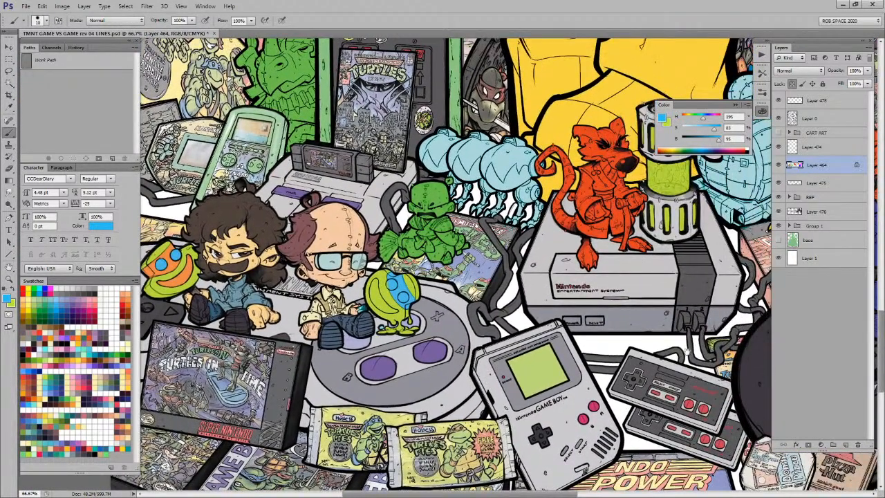
pyautogui.moveTo(690, 354); pyautogui.dragTo(674, 332)
pyautogui.keyDown('alt'); pyautogui.click(679, 381); pyautogui.keyUp('alt')
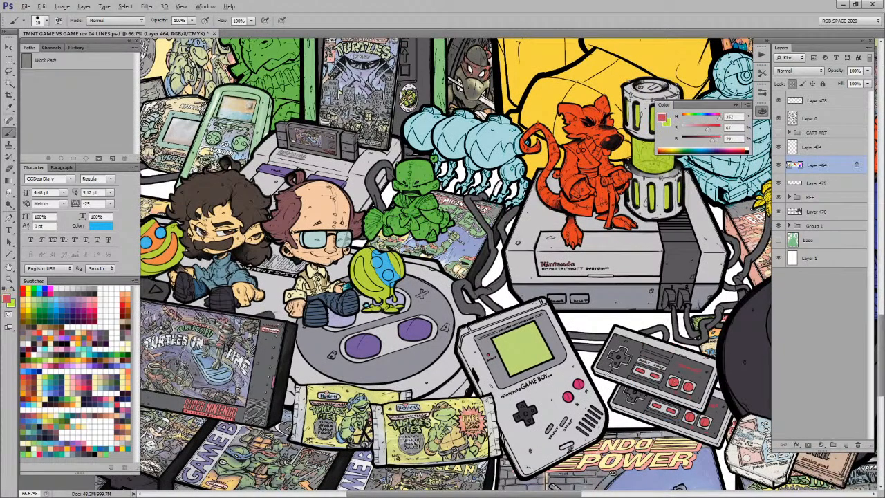
pyautogui.keyDown('ctrl'); pyautogui.click(387, 276); pyautogui.keyUp('ctrl')
pyautogui.keyDown('ctrl'); pyautogui.click(386, 277); pyautogui.keyUp('ctrl')
pyautogui.keyDown('ctrl'); pyautogui.click(387, 277); pyautogui.keyUp('ctrl')
pyautogui.keyDown('ctrl'); pyautogui.click(387, 276); pyautogui.keyUp('ctrl')
pyautogui.moveTo(395, 272)
pyautogui.mouseDown()
pyautogui.moveTo(523, 305)
pyautogui.moveTo(512, 293)
pyautogui.moveTo(505, 305)
pyautogui.moveTo(512, 284)
pyautogui.moveTo(503, 297)
pyautogui.moveTo(518, 281)
pyautogui.moveTo(533, 304)
pyautogui.moveTo(506, 323)
pyautogui.moveTo(491, 315)
pyautogui.moveTo(488, 283)
pyautogui.mouseUp()
pyautogui.moveTo(451, 241); pyautogui.dragTo(514, 279)
pyautogui.moveTo(494, 250)
pyautogui.mouseDown()
pyautogui.moveTo(526, 255)
pyautogui.moveTo(519, 280)
pyautogui.moveTo(486, 273)
pyautogui.moveTo(484, 262)
pyautogui.moveTo(494, 273)
pyautogui.moveTo(503, 259)
pyautogui.moveTo(505, 233)
pyautogui.mouseUp()
# Step: Sample the mask's blue, outline and fill the melting blob's smile with it, and touch up the mask's lower end
pyautogui.press('x')
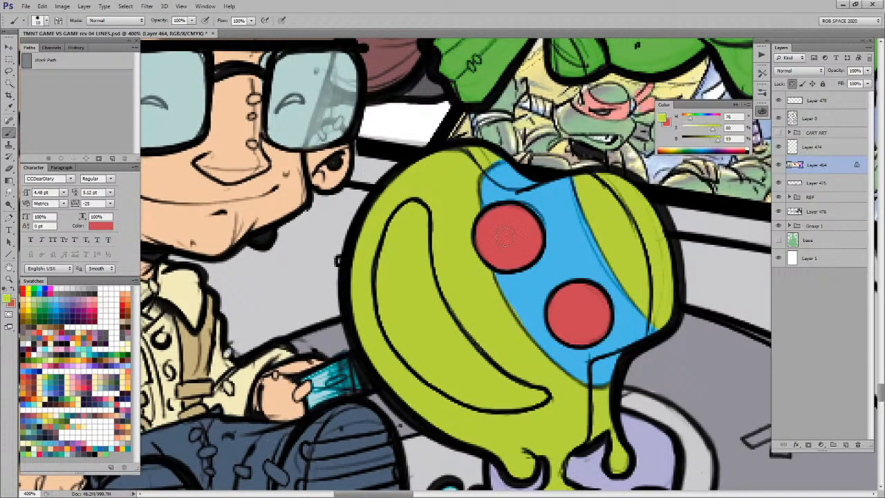
pyautogui.keyDown('alt'); pyautogui.click(538, 270); pyautogui.keyUp('alt')
pyautogui.press('l')
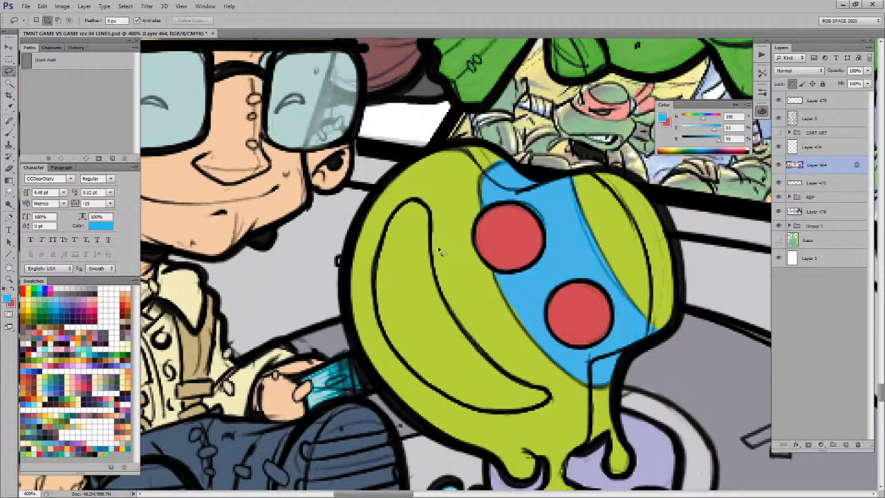
pyautogui.moveTo(443, 287)
pyautogui.mouseDown()
pyautogui.moveTo(490, 363)
pyautogui.moveTo(551, 395)
pyautogui.moveTo(551, 409)
pyautogui.moveTo(473, 413)
pyautogui.moveTo(437, 396)
pyautogui.moveTo(392, 345)
pyautogui.moveTo(376, 293)
pyautogui.moveTo(380, 254)
pyautogui.moveTo(413, 206)
pyautogui.moveTo(432, 220)
pyautogui.moveTo(432, 246)
pyautogui.mouseUp()
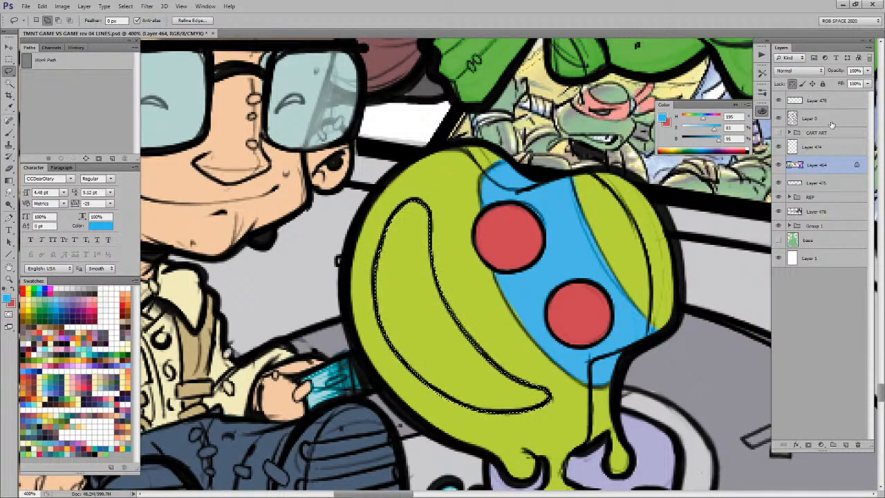
pyautogui.hotkey('alt', 'BackSpace')
pyautogui.hotkey('ctrl', 'd')
pyautogui.moveTo(531, 301); pyautogui.dragTo(509, 306)
pyautogui.press('b')
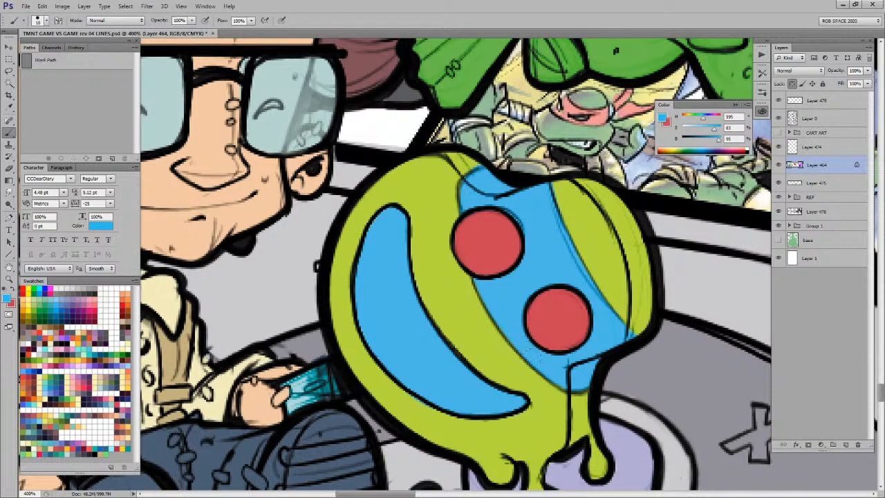
pyautogui.moveTo(559, 380); pyautogui.dragTo(586, 379)
# Step: Sample brown (H 17, S 25, B 45) and paint the handle held in the bespectacled figure's hand
pyautogui.moveTo(504, 346); pyautogui.dragTo(643, 227)
pyautogui.moveTo(304, 353); pyautogui.dragTo(587, 316)
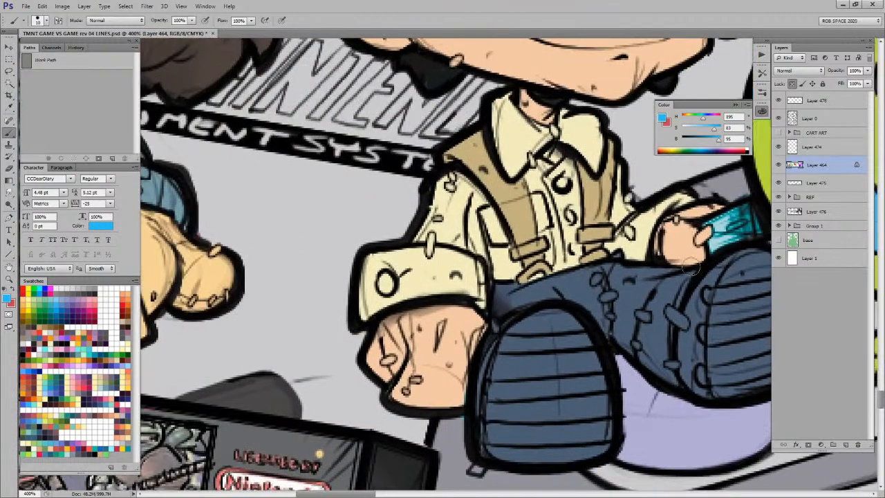
pyautogui.press('z')
pyautogui.keyDown('alt'); pyautogui.click(426, 322); pyautogui.keyUp('alt')
pyautogui.keyDown('alt'); pyautogui.click(426, 321); pyautogui.keyUp('alt')
pyautogui.moveTo(426, 322); pyautogui.dragTo(597, 322)
pyautogui.press('b')
pyautogui.keyDown('alt'); pyautogui.click(244, 223); pyautogui.keyUp('alt')
pyautogui.moveTo(577, 283); pyautogui.dragTo(348, 296)
pyautogui.press('z')
pyautogui.click(517, 265)
pyautogui.press('b')
pyautogui.moveTo(515, 296)
pyautogui.mouseDown()
pyautogui.moveTo(504, 305)
pyautogui.moveTo(532, 297)
pyautogui.moveTo(501, 332)
pyautogui.moveTo(542, 298)
pyautogui.moveTo(535, 289)
pyautogui.mouseUp()
pyautogui.moveTo(623, 327); pyautogui.dragTo(580, 346)
# Step: Examine the flat colours of the blob and the two seated figures at reduced zoom
pyautogui.press('z')
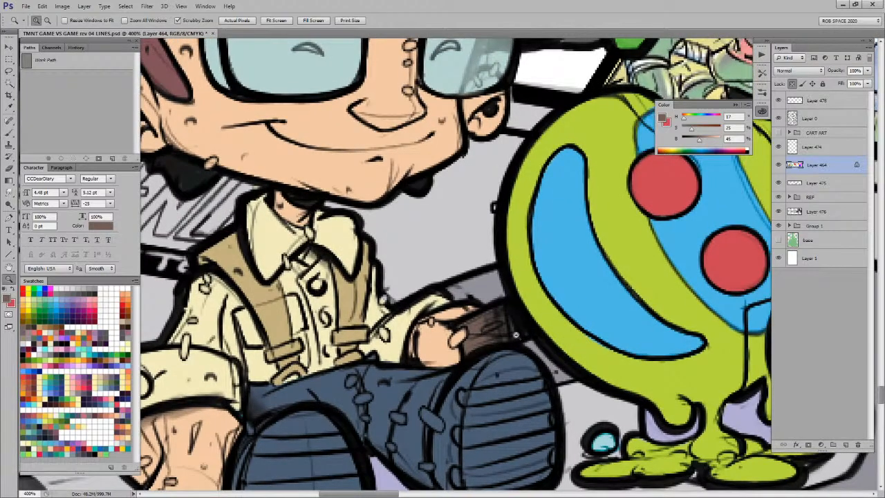
pyautogui.keyDown('alt'); pyautogui.click(518, 336); pyautogui.keyUp('alt')
pyautogui.keyDown('alt'); pyautogui.click(518, 338); pyautogui.keyUp('alt')
pyautogui.keyDown('alt'); pyautogui.click(519, 338); pyautogui.keyUp('alt')
pyautogui.keyDown('alt'); pyautogui.click(519, 338); pyautogui.keyUp('alt')
pyautogui.keyDown('alt'); pyautogui.click(520, 339); pyautogui.keyUp('alt')
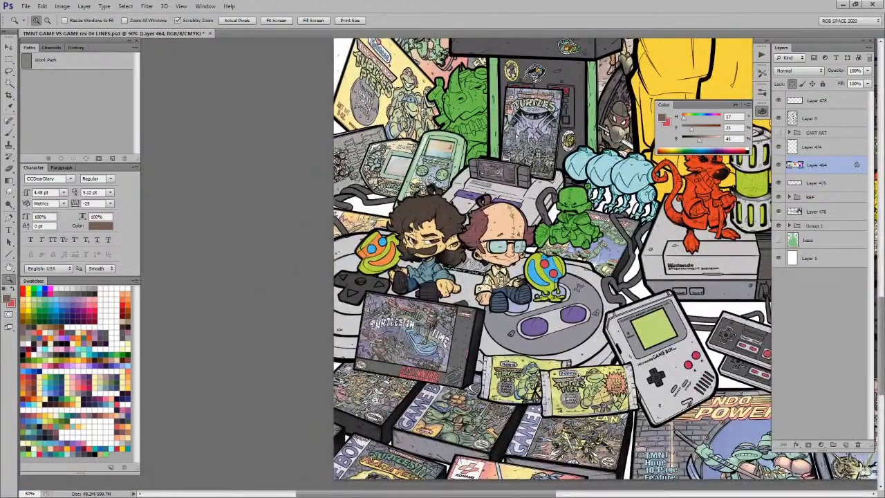
pyautogui.click(497, 271)
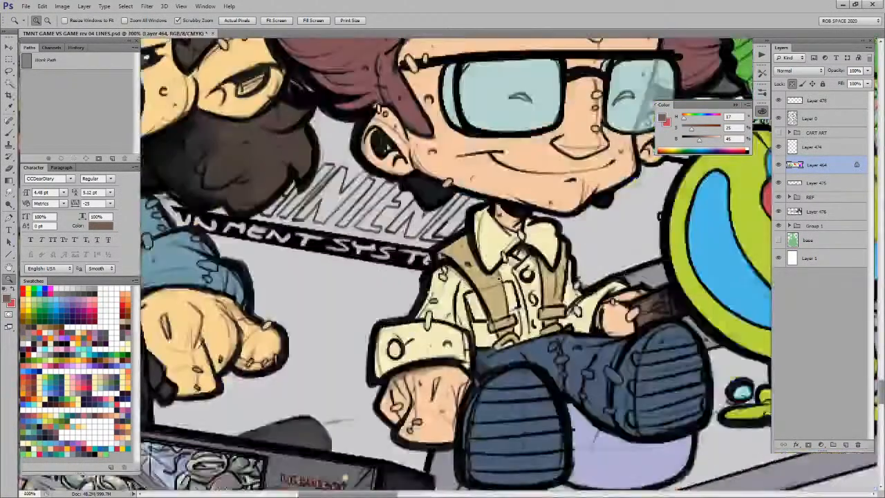
pyautogui.click(496, 271)
# Step: Sample the bespectacled figure's skin tone (H 27, S 33, B 96) and shirt cream (H 53, S 22, B 95), and choose a smaller brush
pyautogui.press('b')
pyautogui.keyDown('alt'); pyautogui.click(518, 207); pyautogui.keyUp('alt')
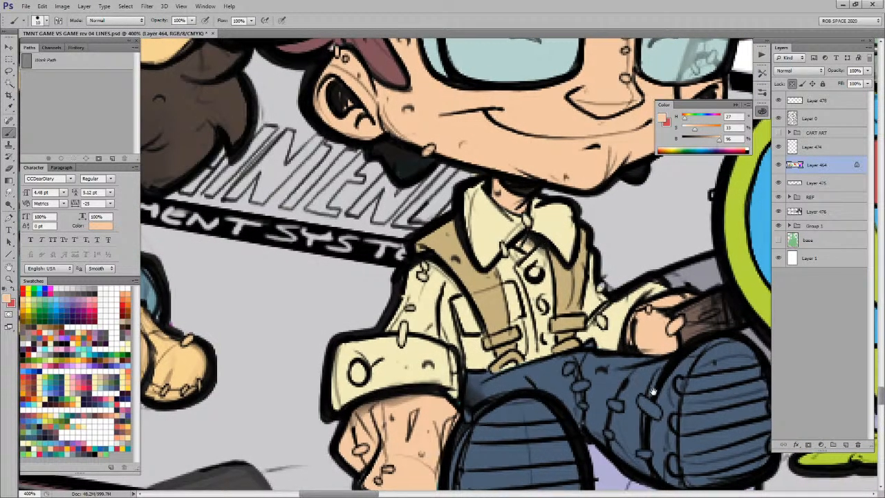
pyautogui.moveTo(653, 392); pyautogui.dragTo(553, 381)
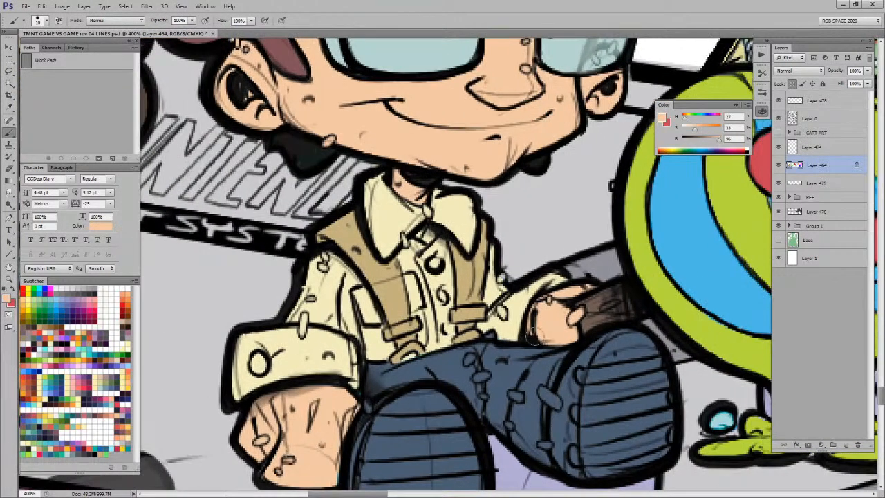
pyautogui.keyDown('alt'); pyautogui.click(512, 322); pyautogui.keyUp('alt')
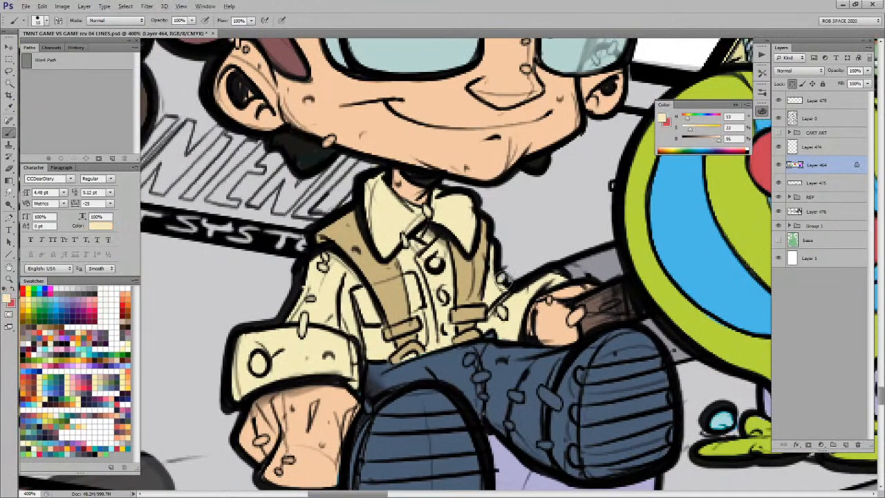
pyautogui.rightClick(522, 317)
pyautogui.doubleClick(552, 424)
pyautogui.moveTo(586, 392); pyautogui.dragTo(588, 292)
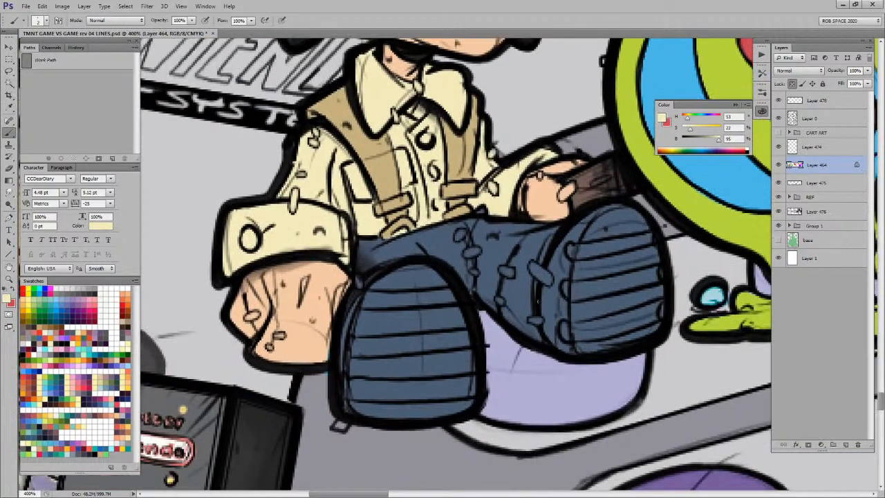
# Step: Outline both shoe soles of the bespectacled figure as one combined selection
pyautogui.press('l')
pyautogui.moveTo(423, 258)
pyautogui.mouseDown()
pyautogui.moveTo(382, 271)
pyautogui.moveTo(337, 334)
pyautogui.moveTo(373, 439)
pyautogui.moveTo(478, 339)
pyautogui.moveTo(422, 257)
pyautogui.mouseUp()
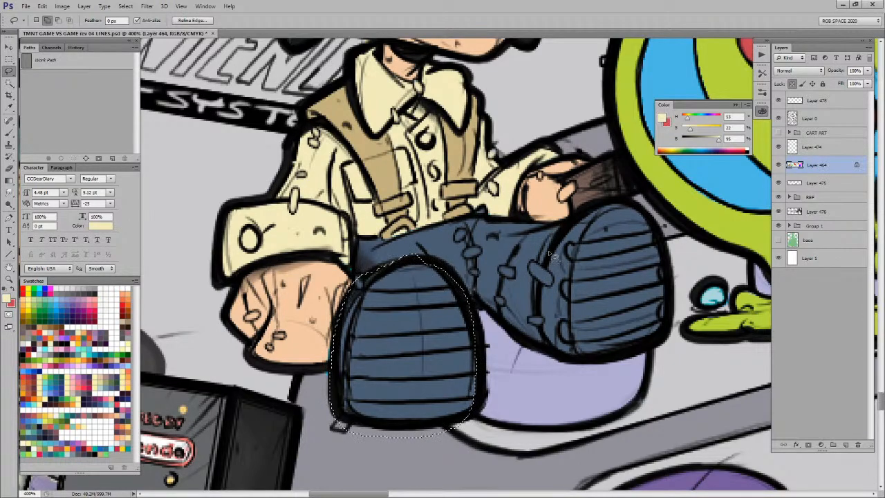
pyautogui.moveTo(546, 271)
pyautogui.mouseDown()
pyautogui.moveTo(543, 334)
pyautogui.moveTo(568, 364)
pyautogui.moveTo(656, 360)
pyautogui.moveTo(672, 244)
pyautogui.moveTo(608, 204)
pyautogui.moveTo(546, 272)
pyautogui.mouseUp()
pyautogui.press('b')
pyautogui.moveTo(664, 291); pyautogui.dragTo(559, 316)
# Step: Pick brown (H 19, S 55, B 62) from the reference document and fill the two selected shoe soles
pyautogui.press('z')
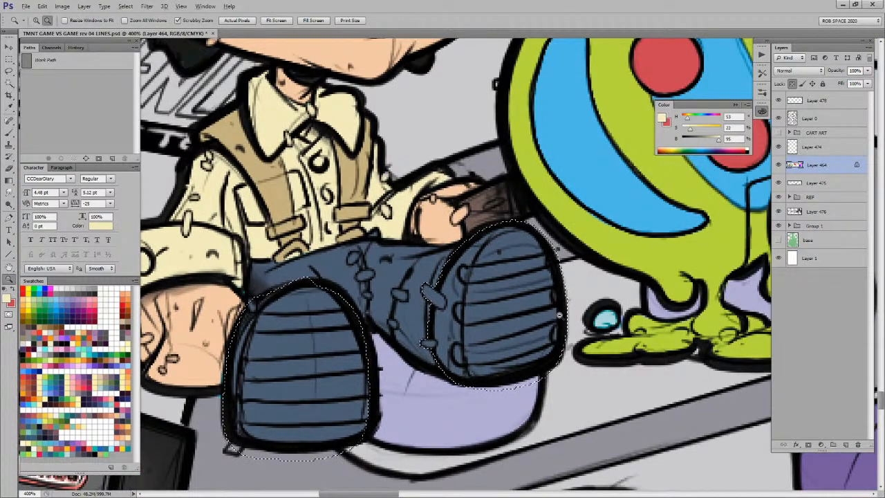
pyautogui.keyDown('alt'); pyautogui.click(558, 316); pyautogui.keyUp('alt')
pyautogui.keyDown('alt'); pyautogui.click(559, 316); pyautogui.keyUp('alt')
pyautogui.keyDown('alt'); pyautogui.click(559, 316); pyautogui.keyUp('alt')
pyautogui.keyDown('alt'); pyautogui.click(558, 316); pyautogui.keyUp('alt')
pyautogui.keyDown('alt'); pyautogui.click(557, 314); pyautogui.keyUp('alt')
pyautogui.press('b')
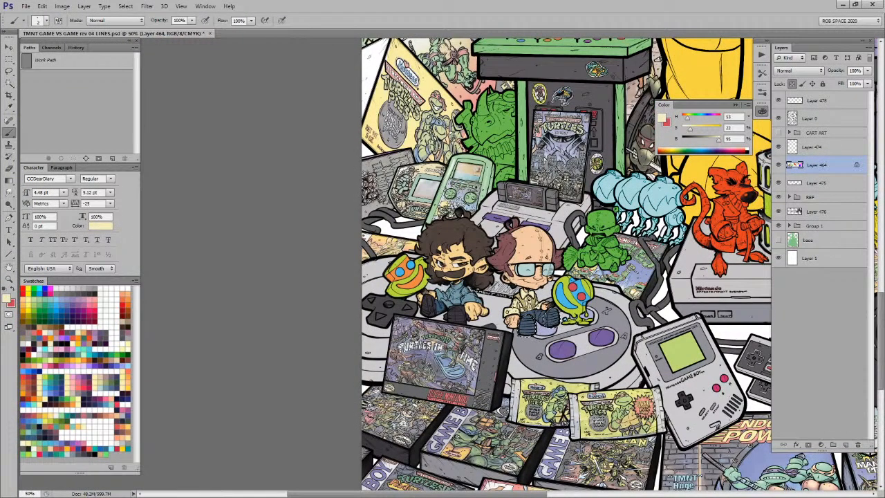
pyautogui.hotkey('ctrl', 'Tab')
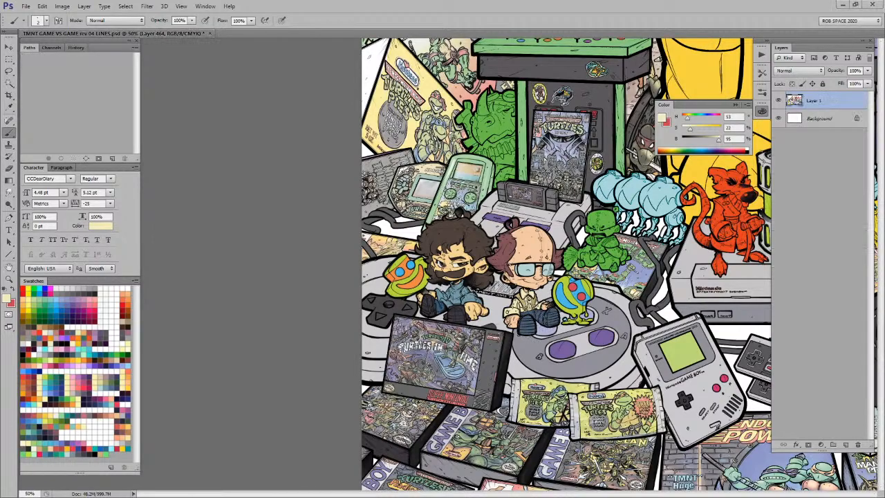
pyautogui.press('z')
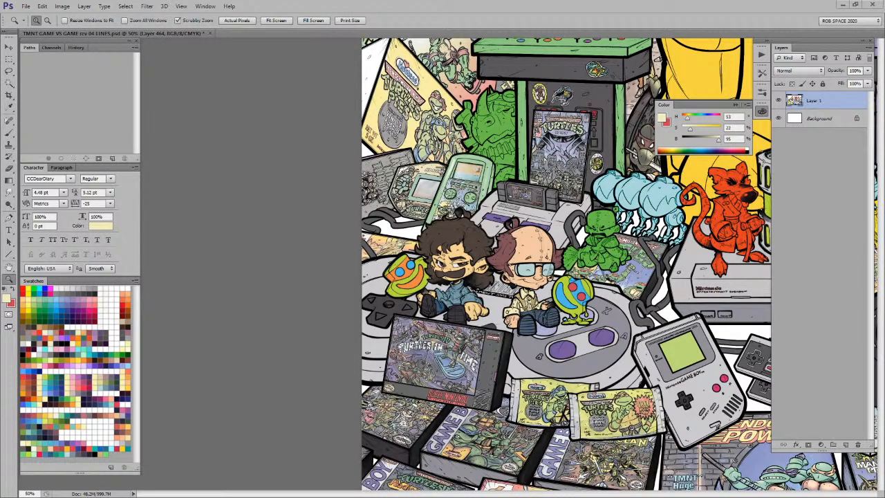
pyautogui.press('b')
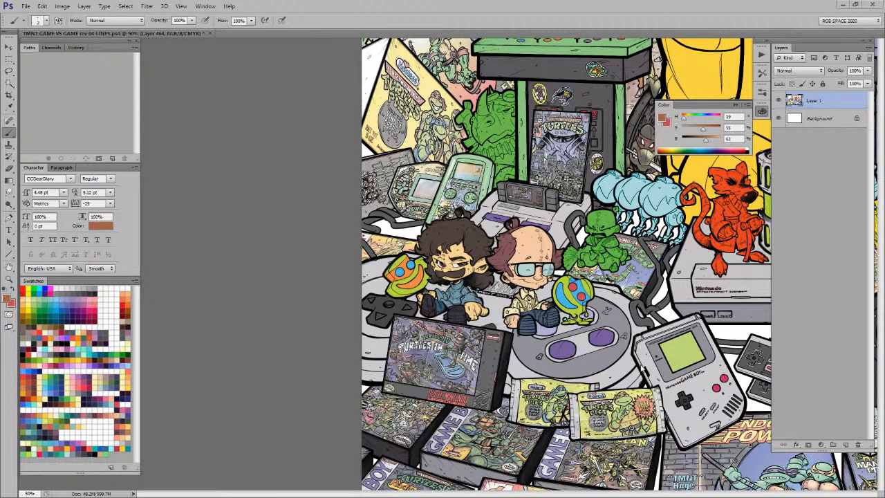
pyautogui.hotkey('alt', 'BackSpace')
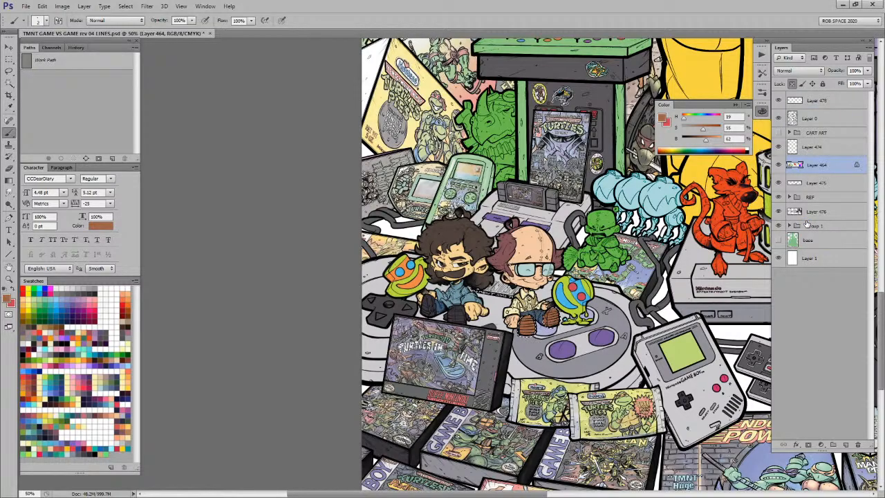
# Step: Sample the dark-haired figure's skin tone (H 36, S 41, B 98) from the hand beside the raised shoe
pyautogui.hotkey('ctrl', 'space')
pyautogui.moveTo(431, 299)
pyautogui.mouseDown()
pyautogui.moveTo(449, 318)
pyautogui.moveTo(495, 270)
pyautogui.mouseUp()
pyautogui.press('space')
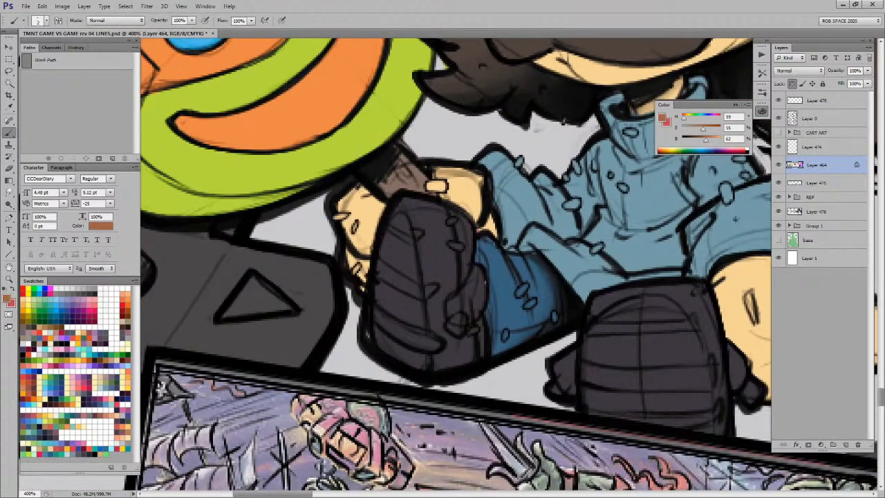
pyautogui.press('x')
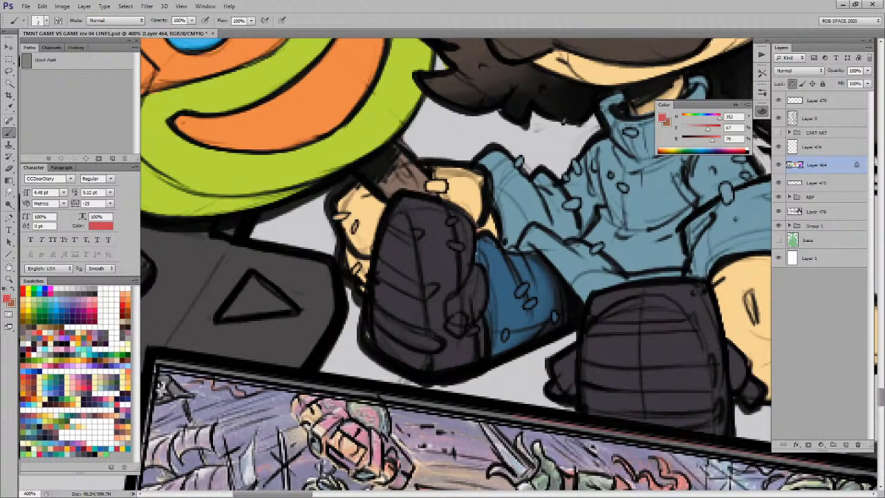
pyautogui.moveTo(478, 231)
pyautogui.mouseDown()
pyautogui.moveTo(469, 206)
pyautogui.moveTo(478, 225)
pyautogui.mouseUp()
pyautogui.keyDown('alt'); pyautogui.click(475, 198); pyautogui.keyUp('alt')
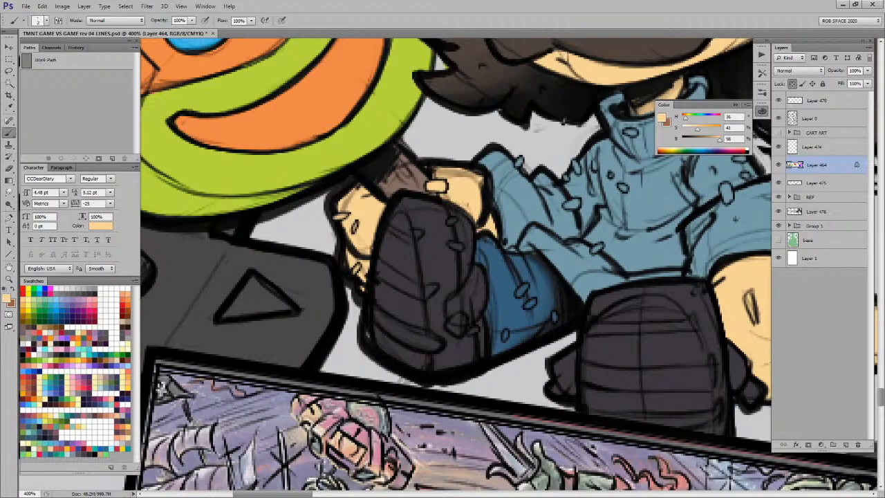
pyautogui.moveTo(473, 278); pyautogui.dragTo(467, 277)
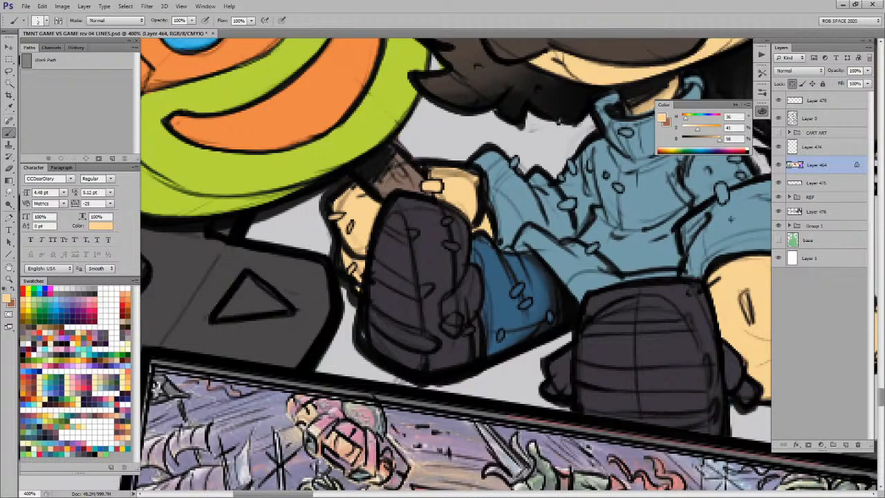
# Step: Consult the reference document, then outline and fill the side parts of the dark-haired figure's two shoes
pyautogui.hotkey('ctrl', 'Tab')
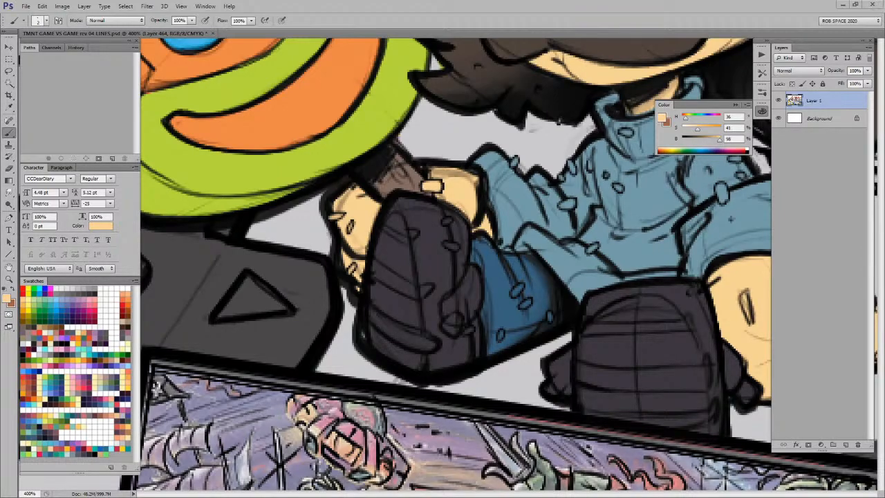
pyautogui.press('l')
pyautogui.moveTo(469, 267)
pyautogui.mouseDown()
pyautogui.moveTo(443, 306)
pyautogui.moveTo(441, 331)
pyautogui.moveTo(456, 343)
pyautogui.moveTo(481, 307)
pyautogui.moveTo(476, 267)
pyautogui.mouseUp()
pyautogui.hotkey('alt', 'BackSpace')
pyautogui.hotkey('ctrl', 'd')
pyautogui.moveTo(631, 369); pyautogui.dragTo(519, 347)
pyautogui.moveTo(460, 320)
pyautogui.mouseDown()
pyautogui.moveTo(462, 398)
pyautogui.moveTo(420, 376)
pyautogui.moveTo(460, 318)
pyautogui.mouseUp()
pyautogui.moveTo(606, 321)
pyautogui.mouseDown()
pyautogui.moveTo(615, 385)
pyautogui.moveTo(648, 385)
pyautogui.moveTo(628, 340)
pyautogui.moveTo(606, 322)
pyautogui.mouseUp()
pyautogui.hotkey('alt', 'BackSpace')
pyautogui.hotkey('ctrl', 'd')
# Step: Review the dark-haired figure's face and hair and both seated figures within the surrounding illustration
pyautogui.press('b')
pyautogui.keyDown('alt'); pyautogui.click(652, 338); pyautogui.keyUp('alt')
pyautogui.moveTo(648, 289); pyautogui.dragTo(558, 388)
pyautogui.moveTo(471, 238); pyautogui.dragTo(523, 369)
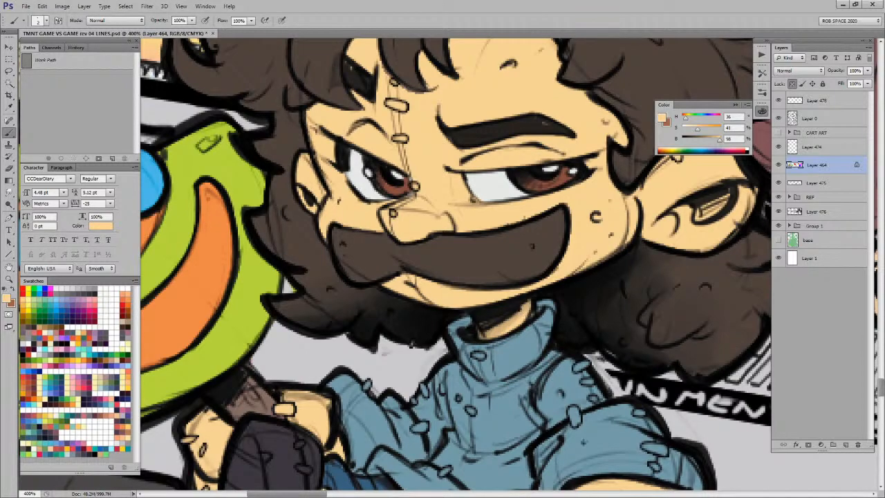
pyautogui.moveTo(524, 245); pyautogui.dragTo(559, 331)
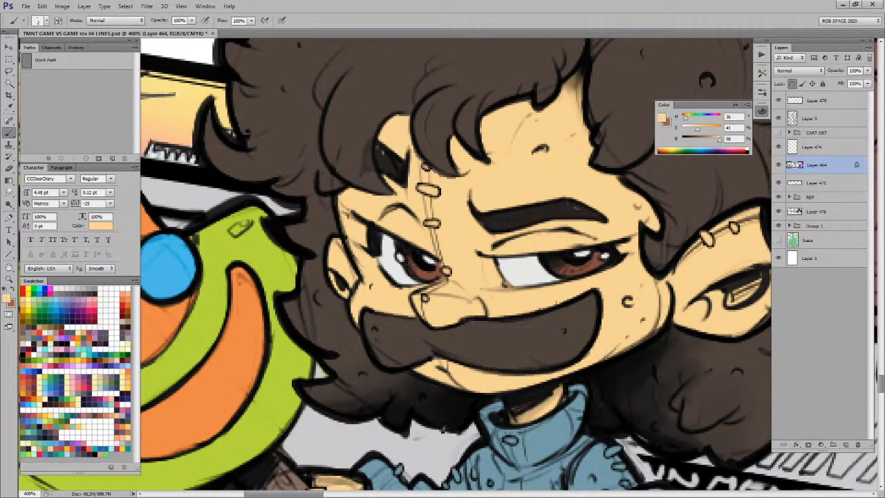
pyautogui.press('z')
pyautogui.moveTo(545, 287); pyautogui.dragTo(401, 287)
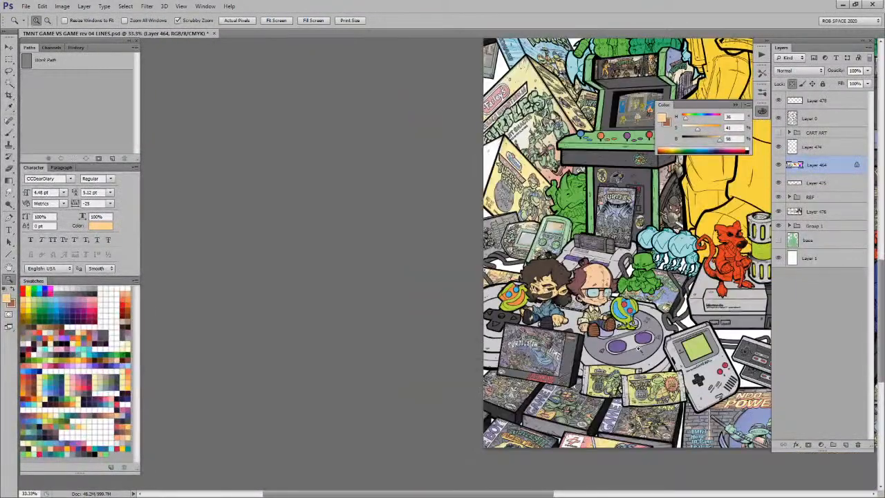
pyautogui.click(635, 336)
pyautogui.moveTo(644, 356); pyautogui.dragTo(573, 355)
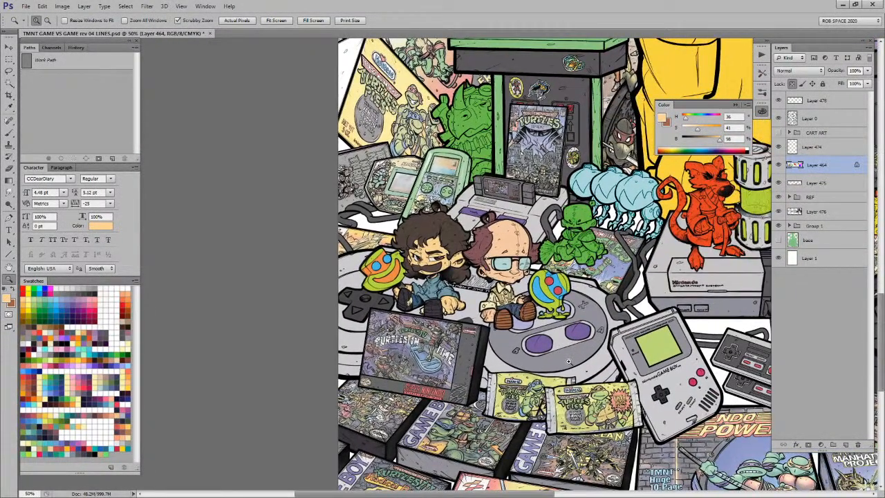
pyautogui.moveTo(568, 367); pyautogui.dragTo(564, 368)
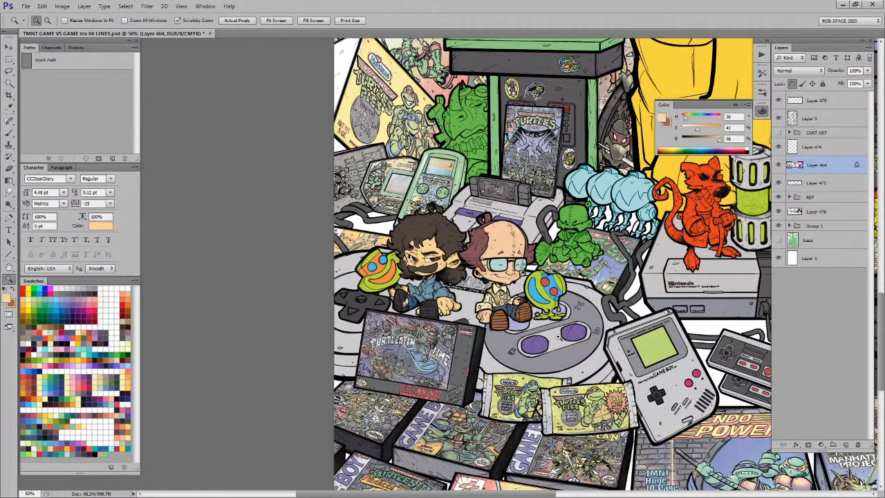
# Step: Expand the REF group, select Layer 408 over the dark box beside the handheld games, and set its opacity to 34%
pyautogui.click(791, 197)
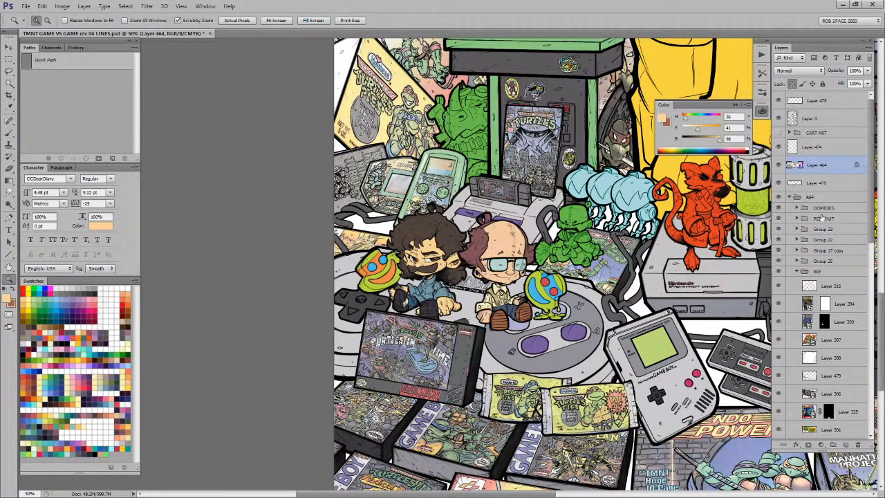
pyautogui.scroll(-5, 861, 221)
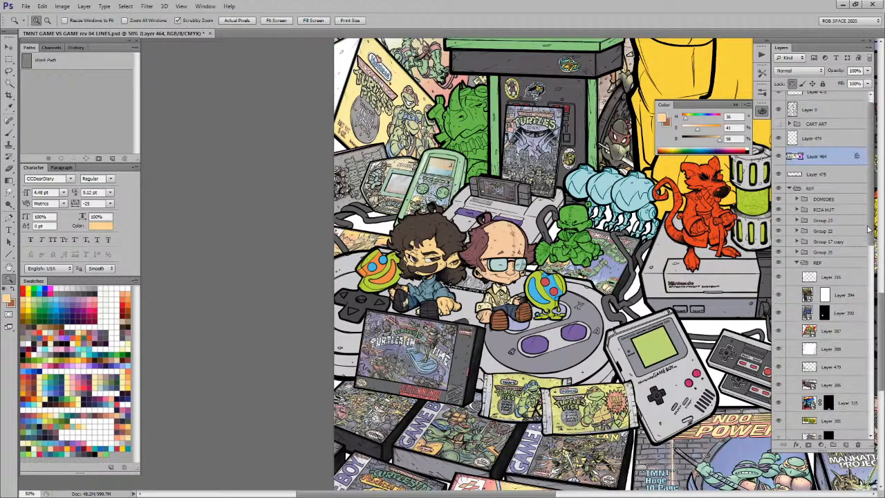
pyautogui.scroll(-6, 868, 273)
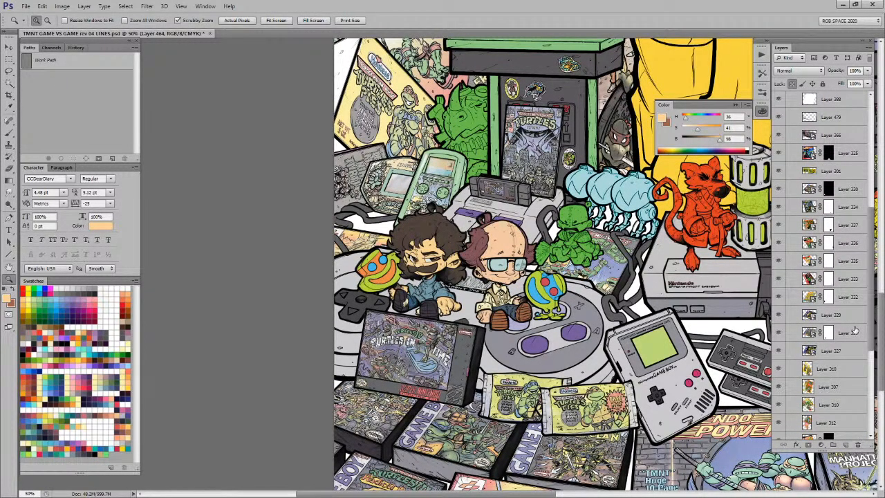
pyautogui.scroll(-3, 854, 346)
pyautogui.press('v')
pyautogui.keyDown('ctrl'); pyautogui.click(349, 187); pyautogui.keyUp('ctrl')
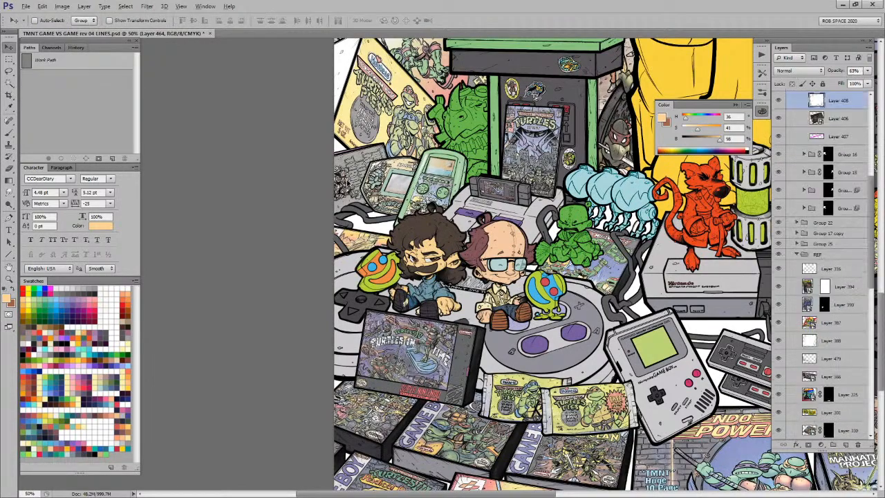
pyautogui.click(868, 70)
pyautogui.moveTo(850, 83); pyautogui.dragTo(837, 84)
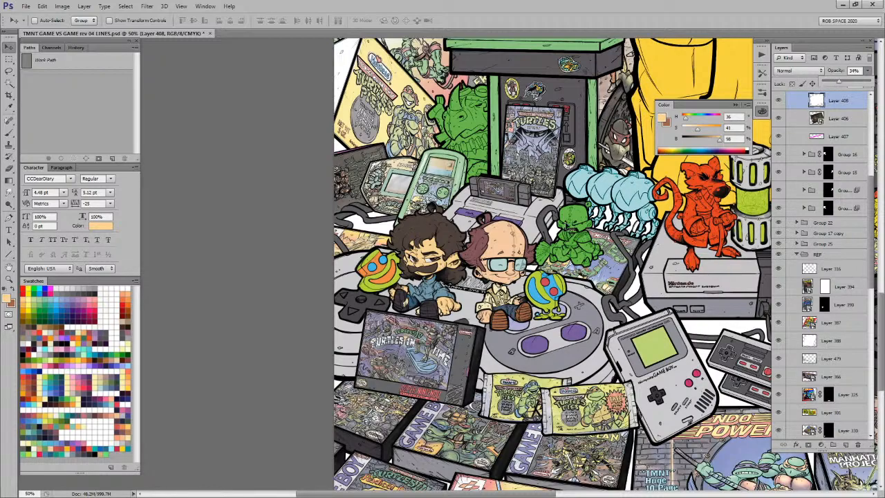
pyautogui.click(531, 249)
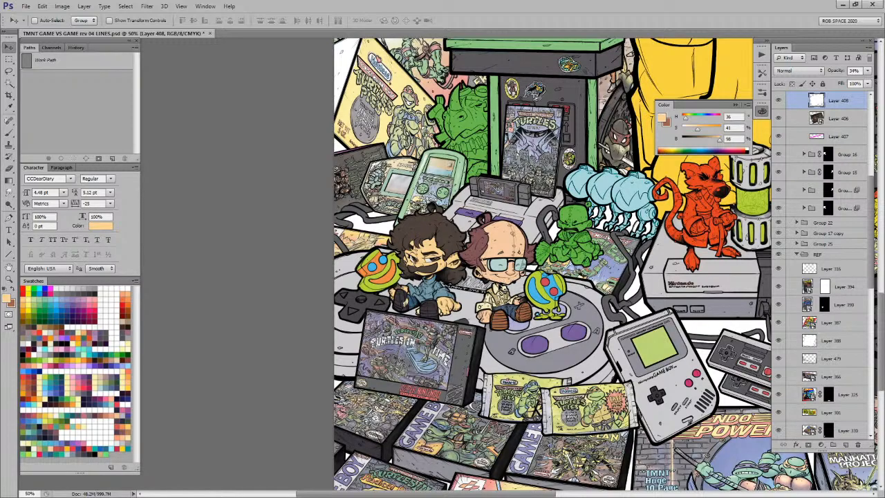
# Step: Select Layer 407 and recolour the dark box's purple edge strip with a warm grey (H 28, S 12, B 44)
pyautogui.press('z')
pyautogui.moveTo(353, 162); pyautogui.dragTo(355, 162)
pyautogui.click(356, 162)
pyautogui.moveTo(409, 215); pyautogui.dragTo(568, 335)
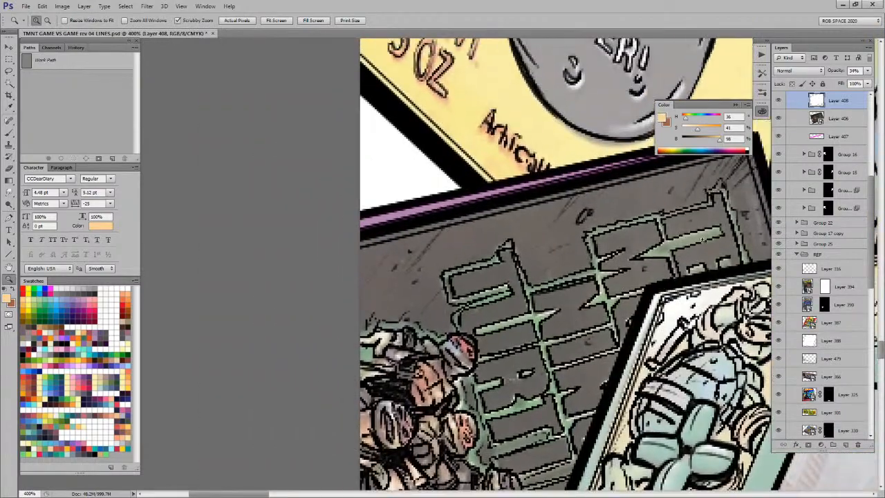
pyautogui.press('b')
pyautogui.scroll(-6, 859, 338)
pyautogui.scroll(-3, 859, 337)
pyautogui.click(815, 384)
pyautogui.moveTo(545, 245); pyautogui.dragTo(546, 283)
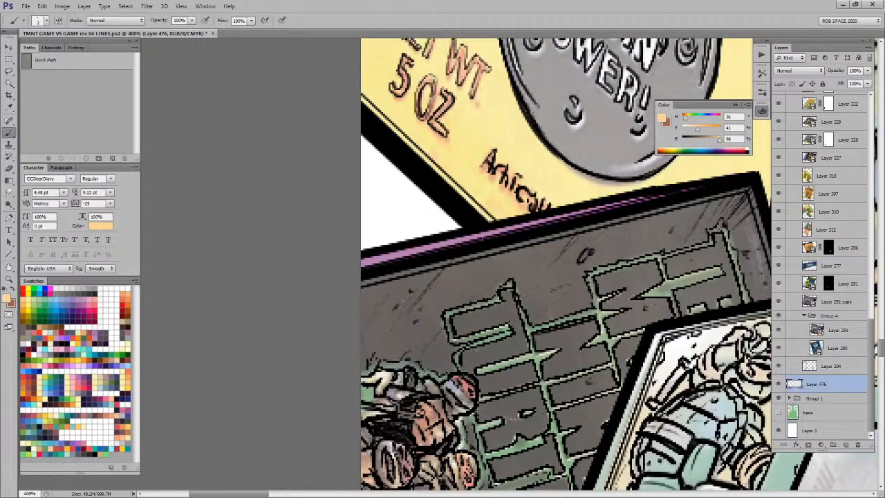
pyautogui.press('v')
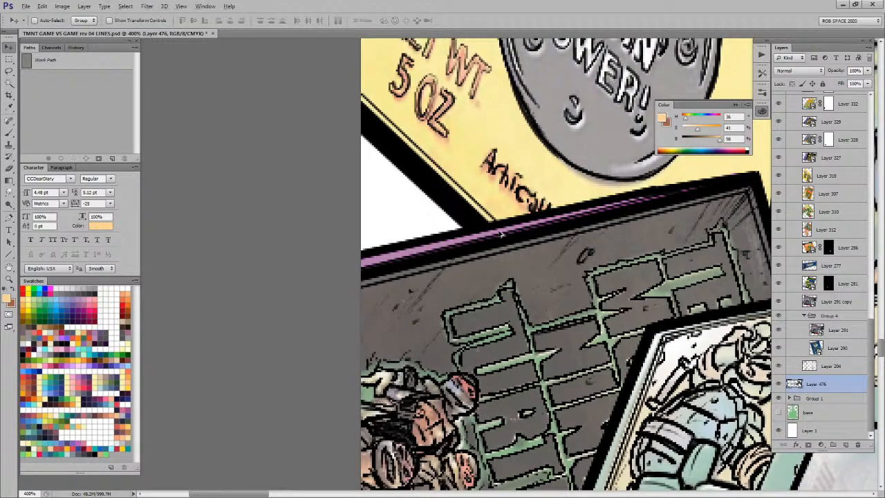
pyautogui.keyDown('ctrl'); pyautogui.click(502, 233); pyautogui.keyUp('ctrl')
pyautogui.click(823, 138)
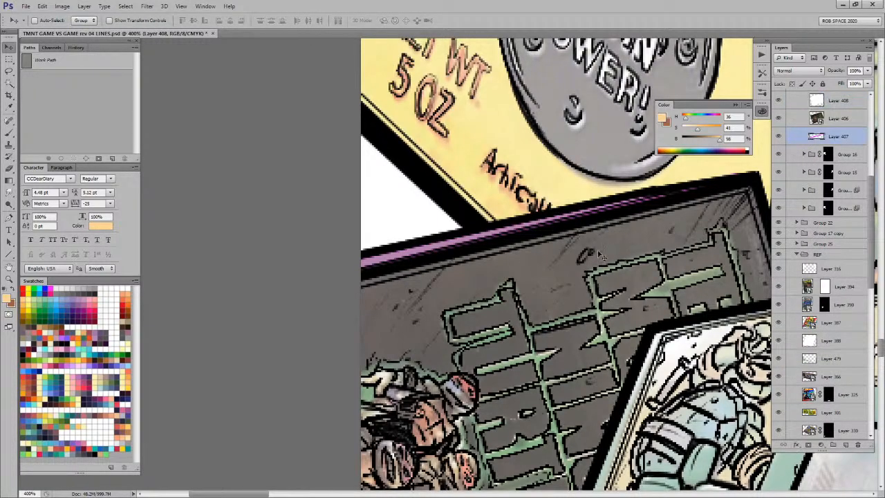
pyautogui.press('b')
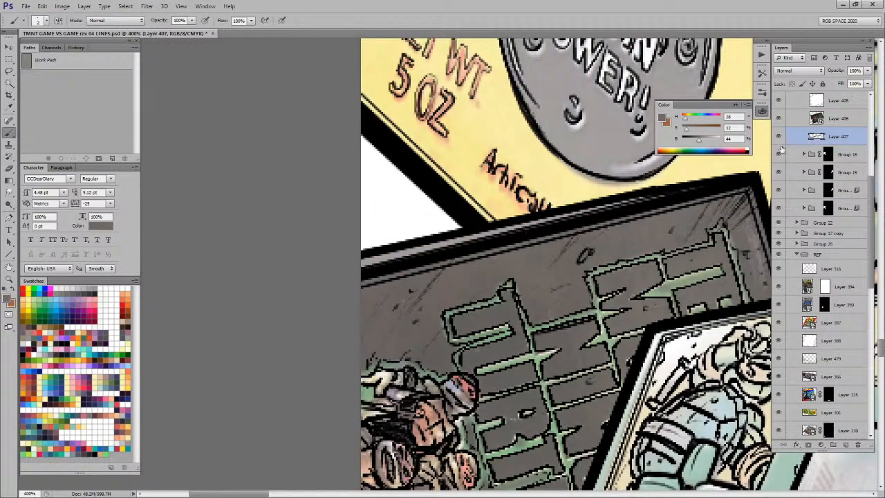
# Step: Load Layer 407's edge strip as a selection, clear the white haze inside it on Layer 408, and deselect
pyautogui.keyDown('ctrl'); pyautogui.click(820, 136); pyautogui.keyUp('ctrl')
pyautogui.click(825, 104)
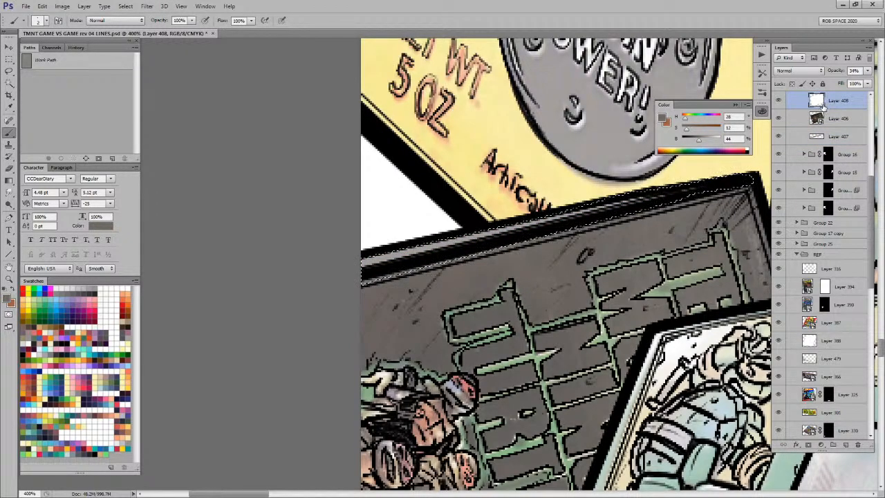
pyautogui.hotkey('ctrl', 'd')
# Step: Examine the boxes, arcade cabinets and figures across the lower illustration for areas still left uncoloured
pyautogui.press('z')
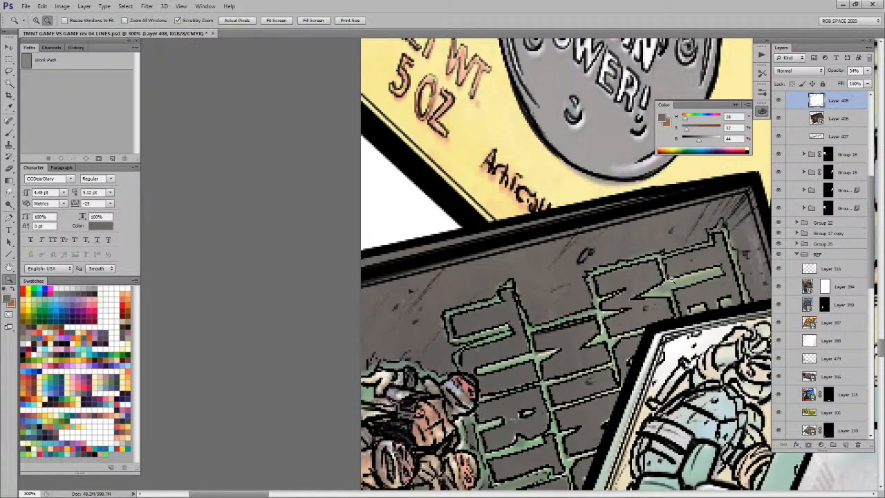
pyautogui.keyDown('alt'); pyautogui.click(675, 275); pyautogui.keyUp('alt')
pyautogui.keyDown('alt'); pyautogui.click(675, 275); pyautogui.keyUp('alt')
pyautogui.keyDown('alt'); pyautogui.click(675, 276); pyautogui.keyUp('alt')
pyautogui.keyDown('alt'); pyautogui.click(675, 275); pyautogui.keyUp('alt')
pyautogui.keyDown('alt'); pyautogui.click(675, 275); pyautogui.keyUp('alt')
pyautogui.keyDown('alt'); pyautogui.click(675, 275); pyautogui.keyUp('alt')
pyautogui.moveTo(708, 374); pyautogui.dragTo(475, 375)
pyautogui.click(442, 253)
pyautogui.click(441, 254)
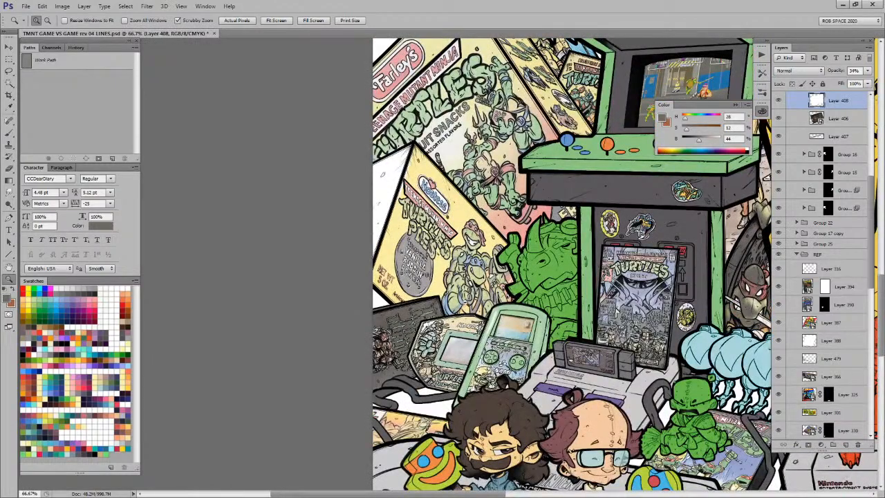
pyautogui.keyDown('alt'); pyautogui.click(466, 304); pyautogui.keyUp('alt')
pyautogui.keyDown('alt'); pyautogui.click(466, 303); pyautogui.keyUp('alt')
pyautogui.moveTo(666, 465); pyautogui.dragTo(599, 337)
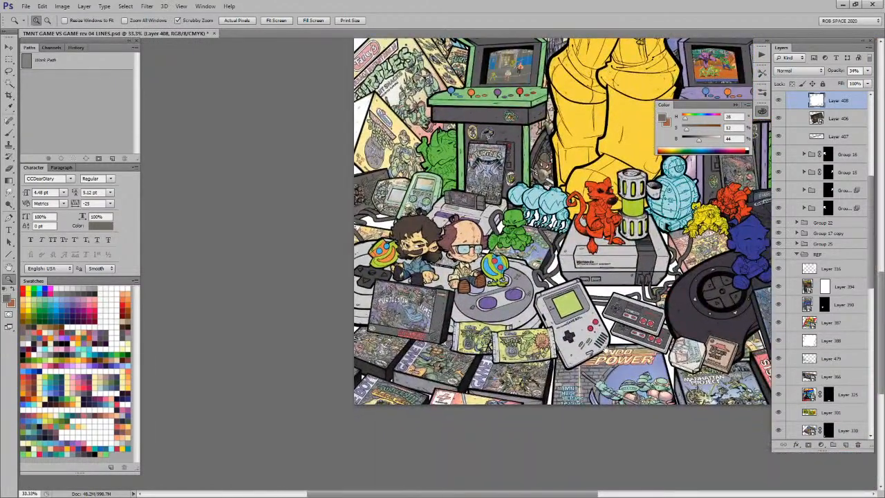
# Step: Select Layer 476 and outline the white side panel of the Hostess pies box with the Lasso tool
pyautogui.press('v')
pyautogui.keyDown('ctrl'); pyautogui.click(363, 115); pyautogui.keyUp('ctrl')
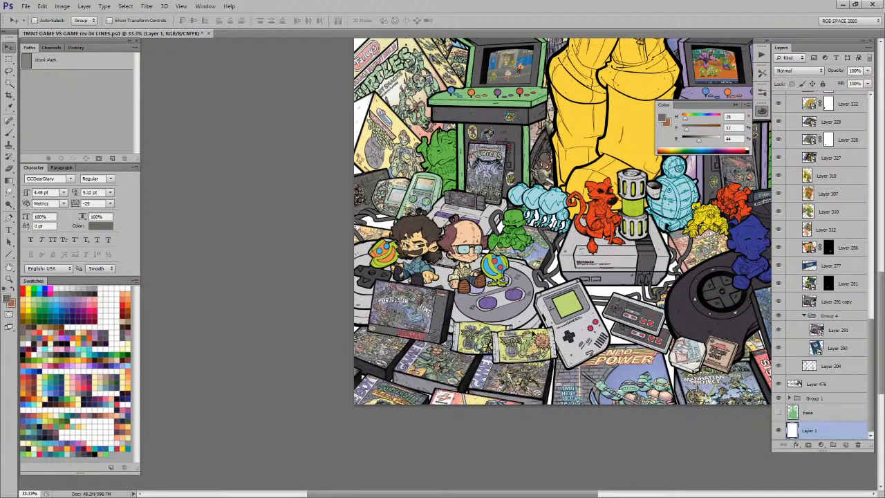
pyautogui.keyDown('ctrl'); pyautogui.click(446, 319); pyautogui.keyUp('ctrl')
pyautogui.click(798, 380)
pyautogui.press('z')
pyautogui.moveTo(370, 104)
pyautogui.mouseDown()
pyautogui.moveTo(452, 143)
pyautogui.moveTo(449, 133)
pyautogui.moveTo(424, 345)
pyautogui.moveTo(384, 360)
pyautogui.moveTo(379, 148)
pyautogui.moveTo(453, 114)
pyautogui.mouseUp()
pyautogui.press('l')
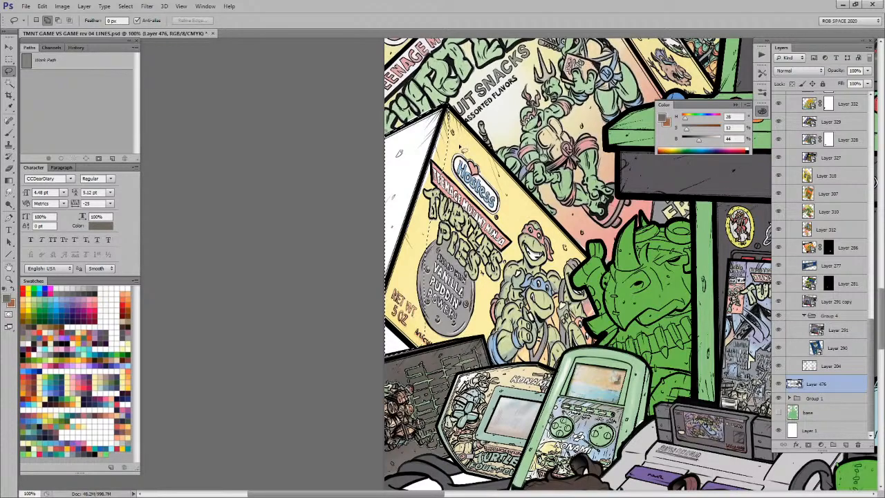
# Step: Sample pale yellow (H 54, S 35, B 99) from the pies box front and fill the selected side panel
pyautogui.press('b')
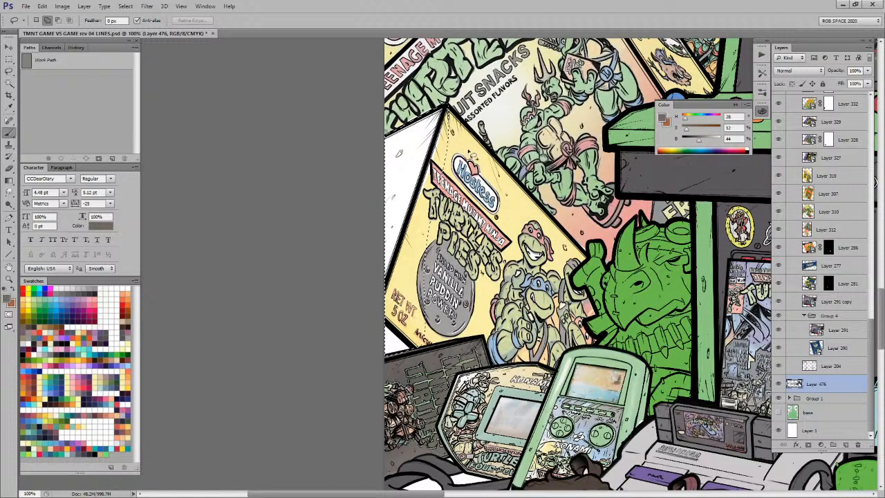
pyautogui.keyDown('alt'); pyautogui.click(467, 147); pyautogui.keyUp('alt')
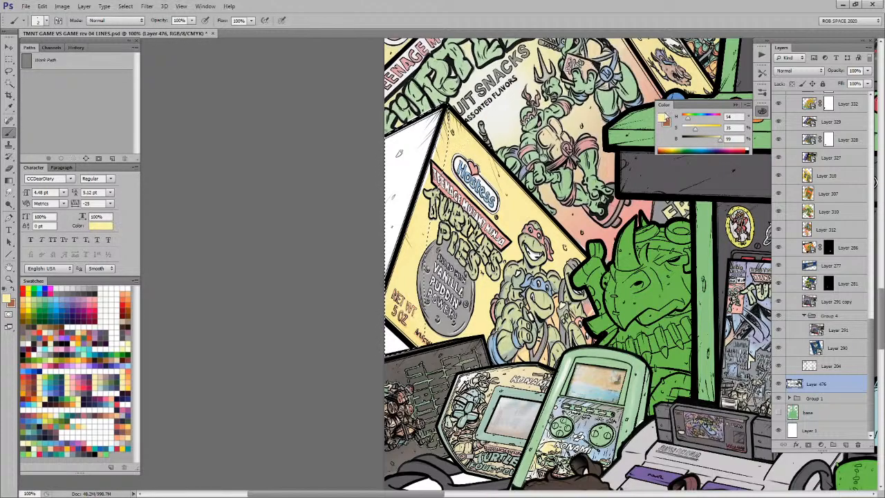
pyautogui.hotkey('alt', 'BackSpace')
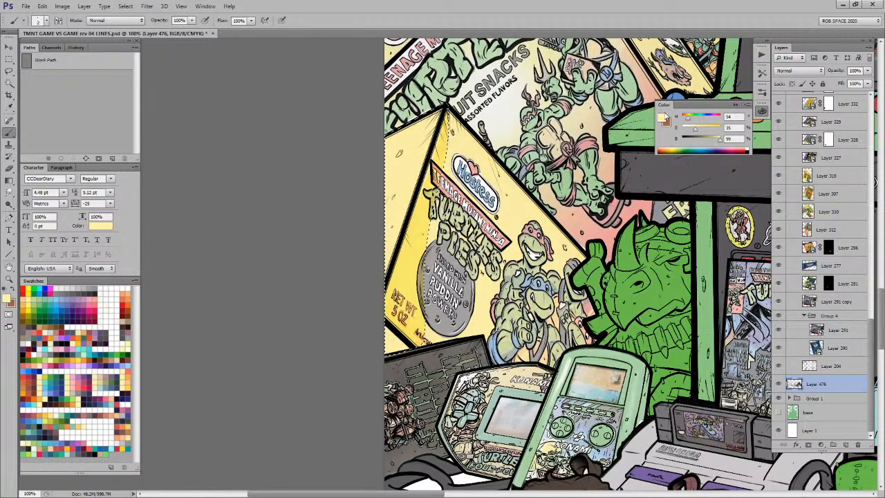
# Step: Outline the area beside the pies box's upper corner, fill it with the same pale yellow, and deselect
pyautogui.hscroll(2, 574, 266)
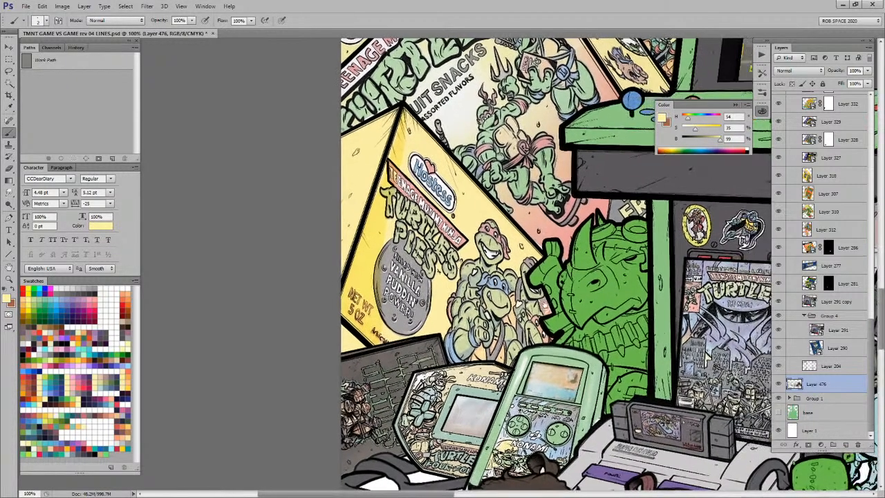
pyautogui.press('l')
pyautogui.moveTo(386, 138)
pyautogui.mouseDown()
pyautogui.moveTo(340, 319)
pyautogui.moveTo(395, 345)
pyautogui.moveTo(414, 127)
pyautogui.mouseUp()
pyautogui.hotkey('alt', 'BackSpace')
pyautogui.hotkey('ctrl', 'd')
# Step: Locate and select Layer 318 with the pies box artwork, toggling its visibility off and on to check it
pyautogui.moveTo(426, 181)
pyautogui.mouseDown()
pyautogui.moveTo(422, 328)
pyautogui.moveTo(422, 284)
pyautogui.moveTo(443, 253)
pyautogui.mouseUp()
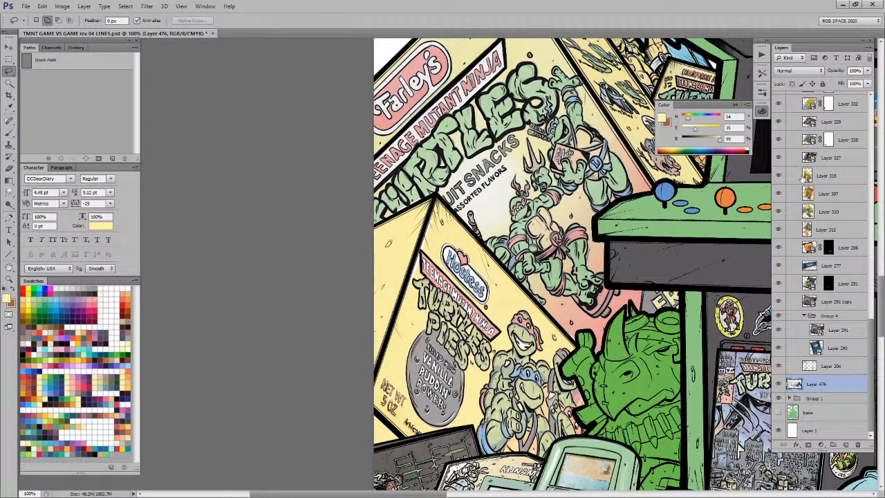
pyautogui.keyDown('ctrl'); pyautogui.click(503, 308); pyautogui.keyUp('ctrl')
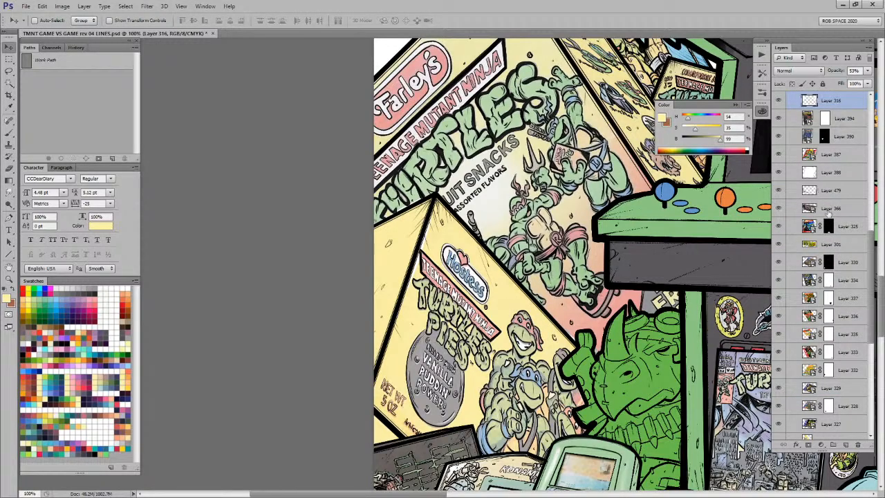
pyautogui.scroll(-5, 830, 221)
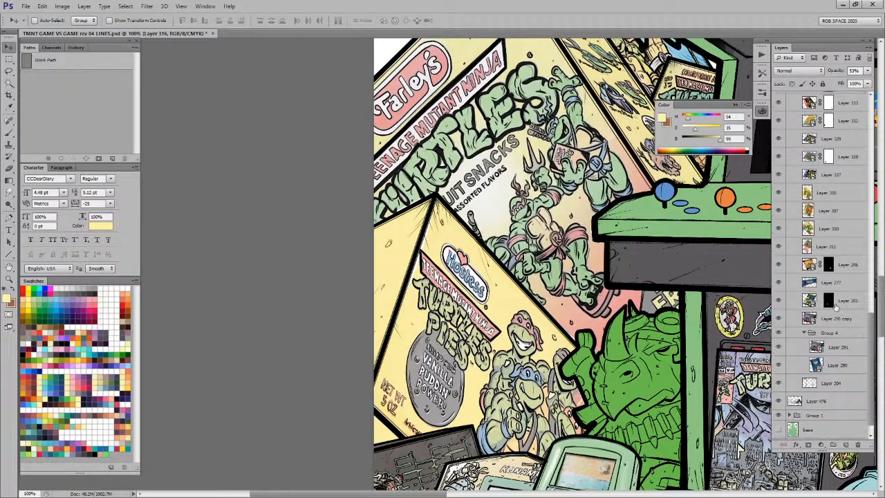
pyautogui.click(788, 195)
pyautogui.click(779, 193)
pyautogui.click(779, 193)
# Step: Choose the ROB SHARP 50 REV 02 brush preset at 50 px with 100% hardness
pyautogui.press('b')
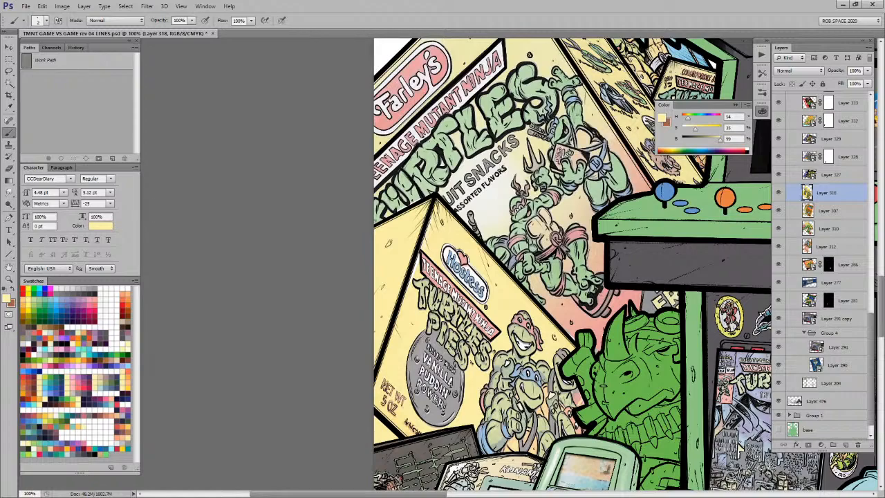
pyautogui.rightClick(470, 329)
pyautogui.click(484, 317)
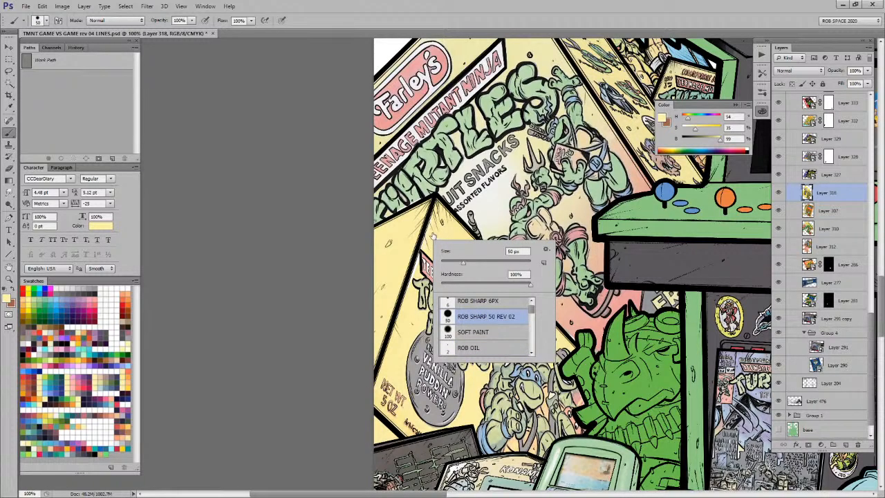
pyautogui.press('Return')
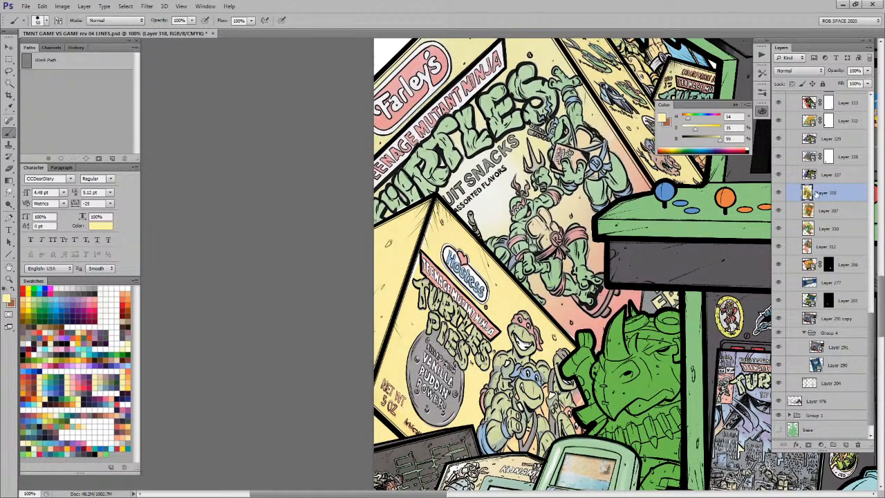
# Step: Set the Eyedropper to sample Current & Below and pick yellow (H 54, S 73, B 97) from the pies box front
pyautogui.press('i')
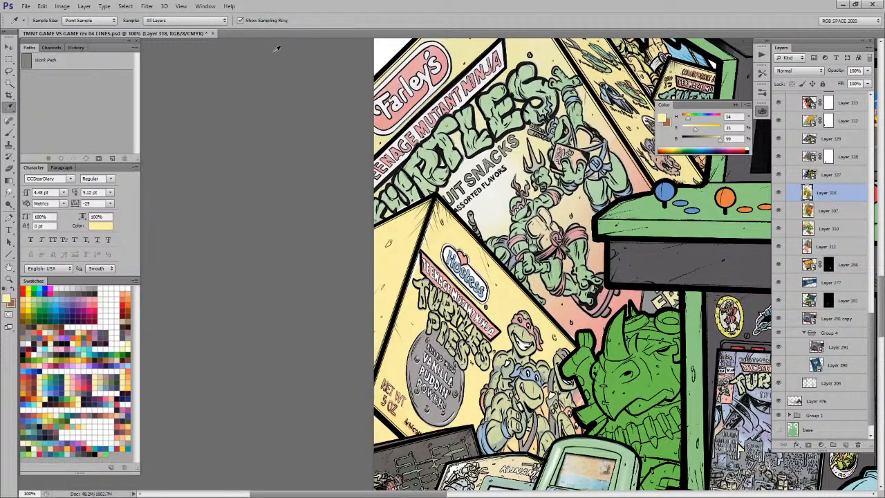
pyautogui.click(215, 21)
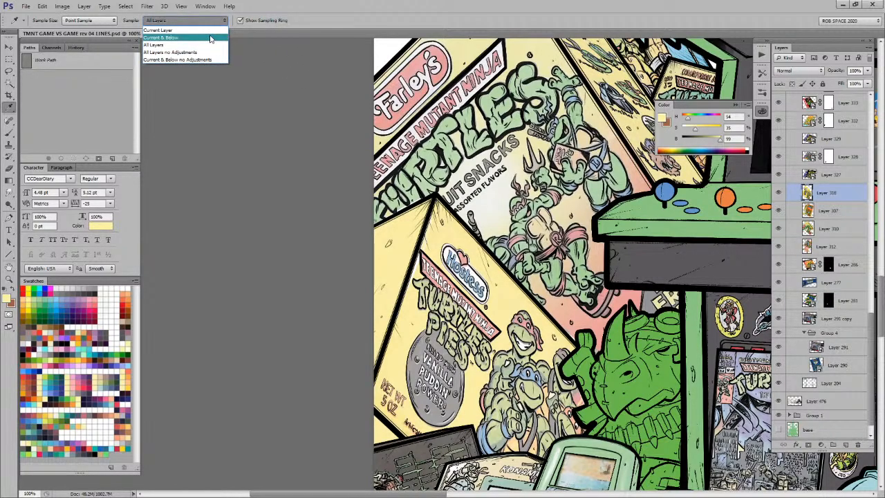
pyautogui.click(211, 39)
pyautogui.click(453, 229)
pyautogui.press('b')
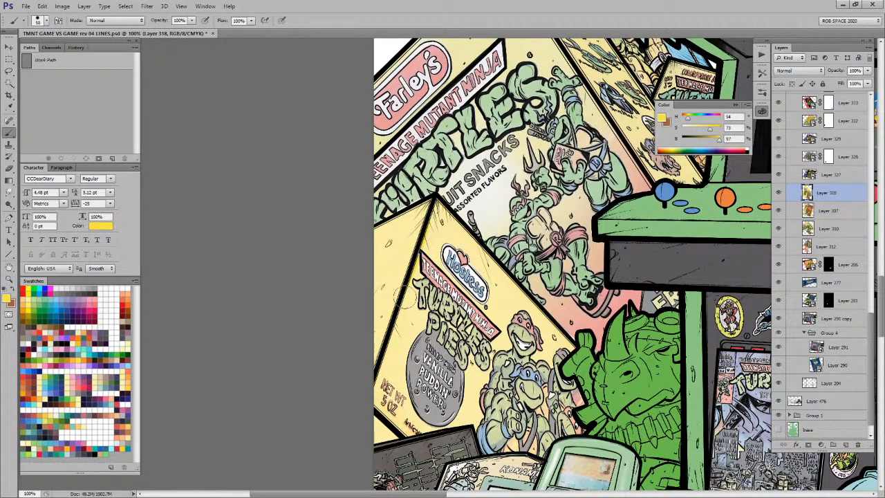
# Step: Select Layer 316 in the REF group and reset the colours with white as the foreground
pyautogui.moveTo(867, 315); pyautogui.dragTo(868, 197)
pyautogui.click(830, 274)
pyautogui.press('d')
pyautogui.press('x')
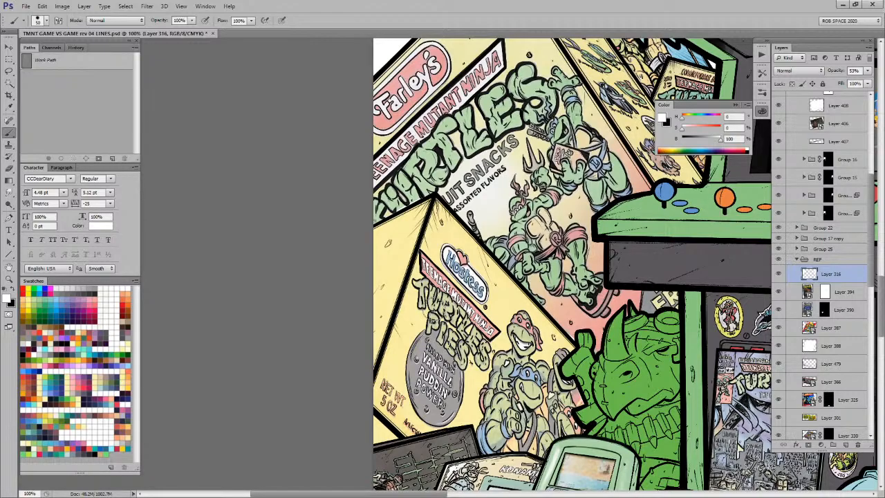
# Step: Inspect the game boxes, pie packets, Game Boy, controllers and console figures for areas still needing colour or cleanup
pyautogui.moveTo(691, 360); pyautogui.dragTo(561, 363)
pyautogui.moveTo(563, 443); pyautogui.dragTo(565, 209)
pyautogui.moveTo(565, 299); pyautogui.dragTo(570, 198)
pyautogui.moveTo(568, 319); pyautogui.dragTo(503, 168)
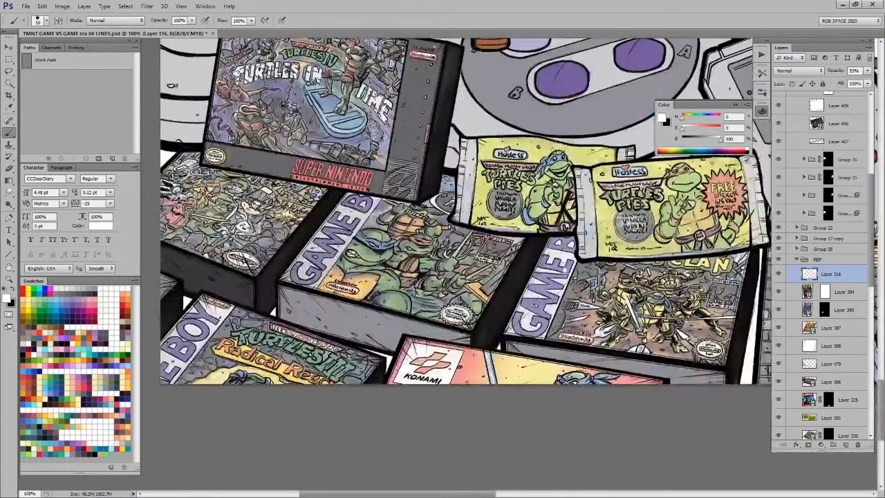
pyautogui.moveTo(676, 309); pyautogui.dragTo(492, 336)
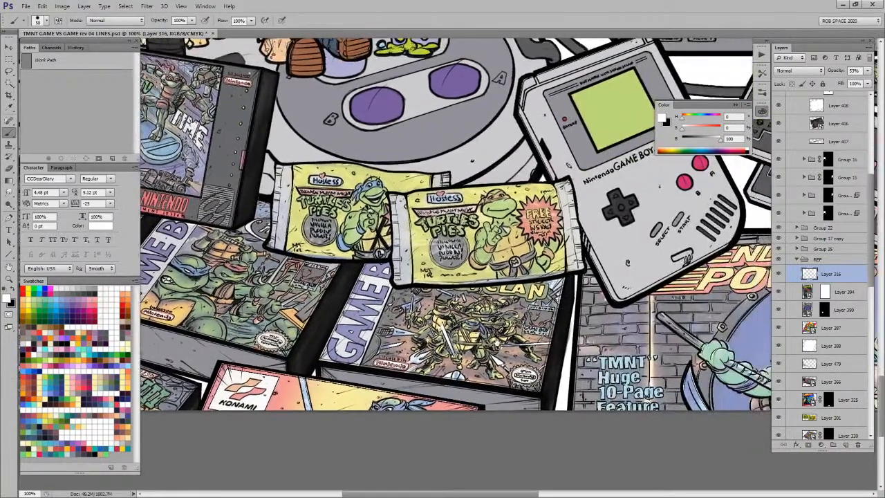
pyautogui.moveTo(674, 371); pyautogui.dragTo(524, 381)
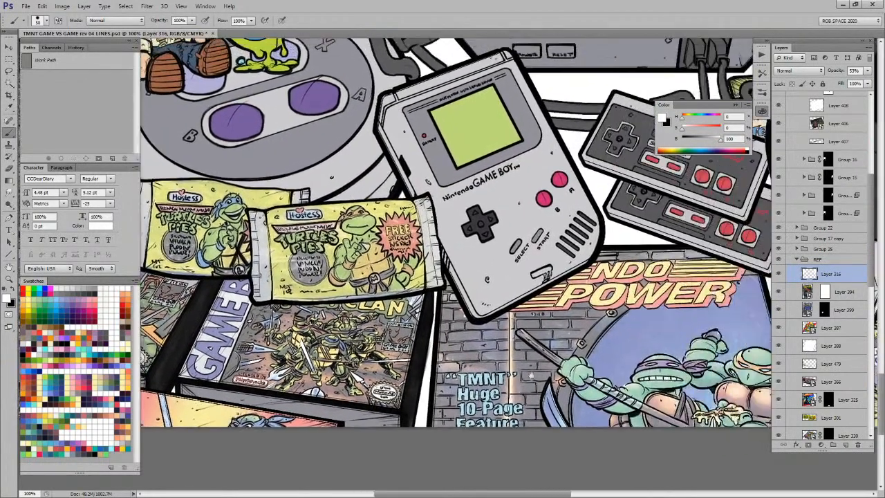
pyautogui.moveTo(582, 276); pyautogui.dragTo(560, 294)
pyautogui.moveTo(480, 203); pyautogui.dragTo(522, 453)
pyautogui.moveTo(756, 191); pyautogui.dragTo(804, 218)
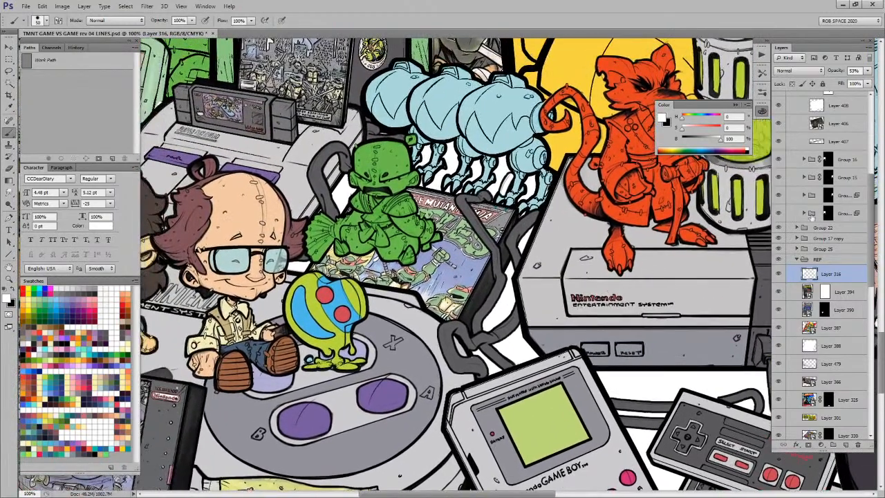
# Step: Select Layer 476, test a Magic Wand selection on it, deselect, and toggle the layer's visibility to check its contents
pyautogui.moveTo(873, 225); pyautogui.dragTo(867, 383)
pyautogui.click(809, 385)
pyautogui.moveTo(449, 272); pyautogui.dragTo(515, 307)
pyautogui.press('w')
pyautogui.click(358, 90)
pyautogui.hotkey('ctrl', 'd')
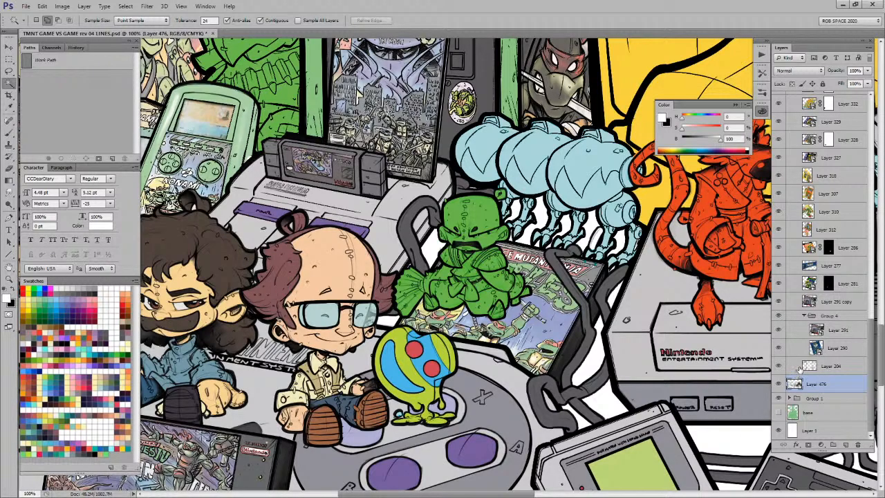
pyautogui.click(778, 384)
pyautogui.click(778, 384)
# Step: Locate and select Layer 396 with the green Konami handheld artwork behind the dark-haired figure's curl
pyautogui.moveTo(536, 361); pyautogui.dragTo(650, 405)
pyautogui.moveTo(523, 345); pyautogui.dragTo(650, 324)
pyautogui.press('b')
pyautogui.keyDown('ctrl'); pyautogui.click(451, 229); pyautogui.keyUp('ctrl')
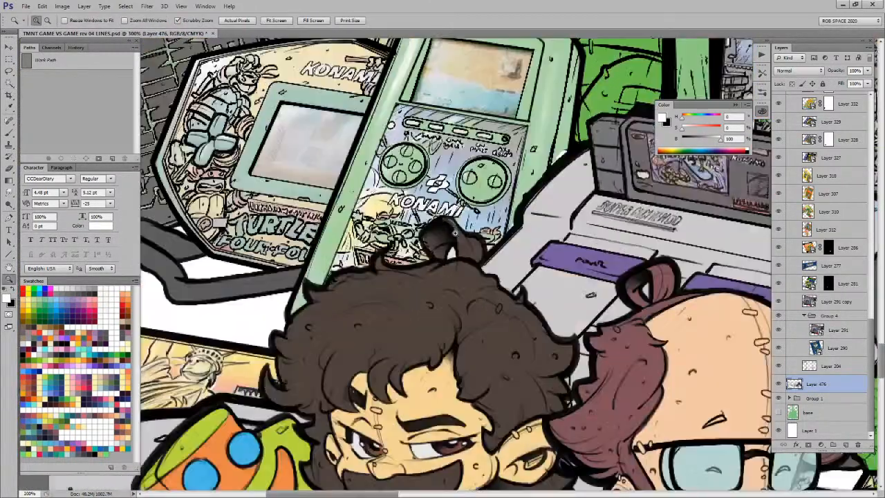
pyautogui.keyDown('ctrl'); pyautogui.click(451, 228); pyautogui.keyUp('ctrl')
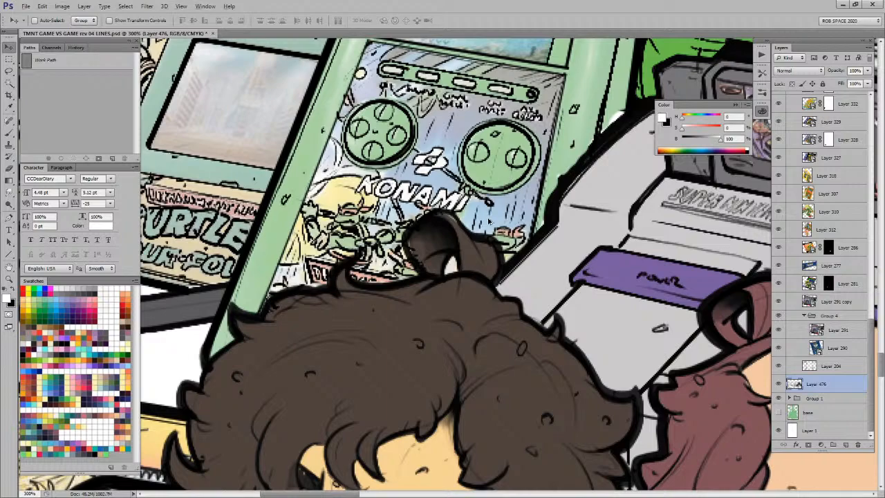
pyautogui.keyDown('ctrl'); pyautogui.click(489, 223); pyautogui.keyUp('ctrl')
pyautogui.click(806, 119)
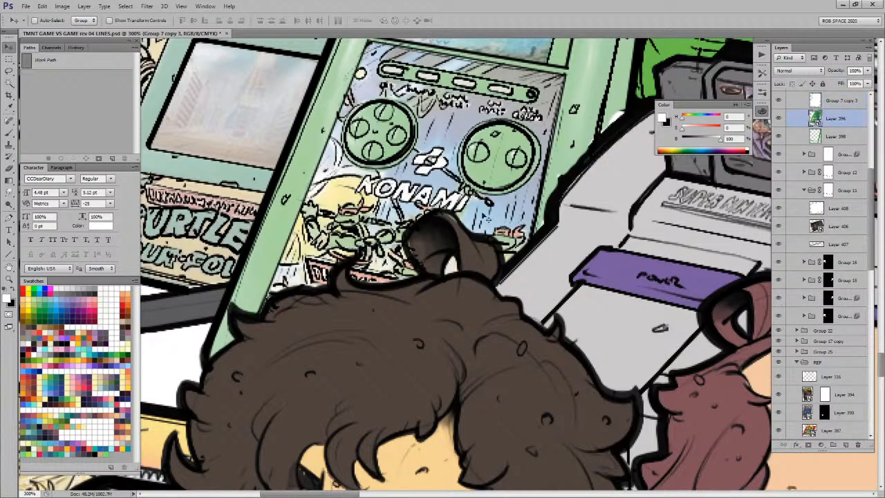
# Step: Add a blank layer above Layer 396 and merge the two into one layer
pyautogui.press('e')
pyautogui.click(813, 99)
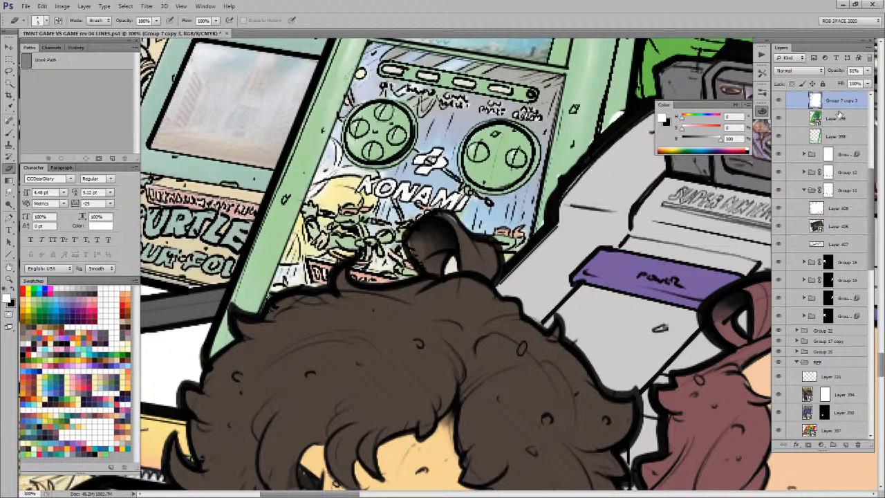
pyautogui.click(846, 444)
pyautogui.keyDown('shift'); pyautogui.click(828, 137); pyautogui.keyUp('shift')
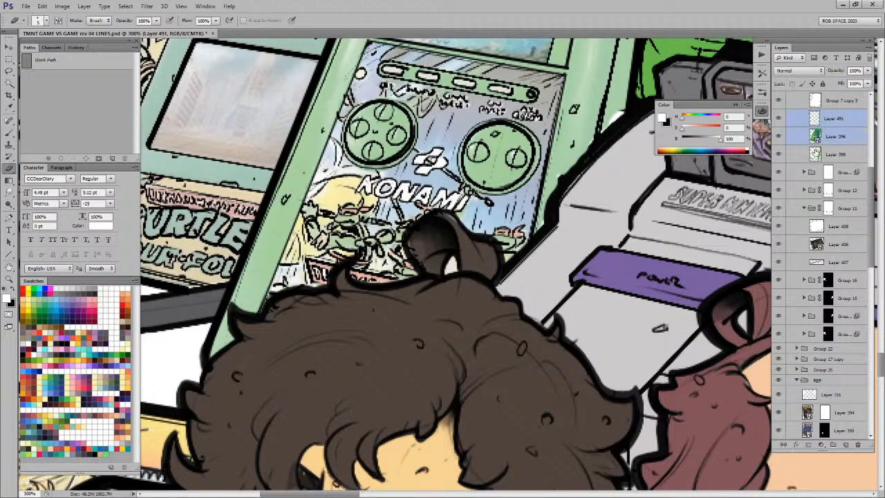
pyautogui.hotkey('ctrl', 'e')
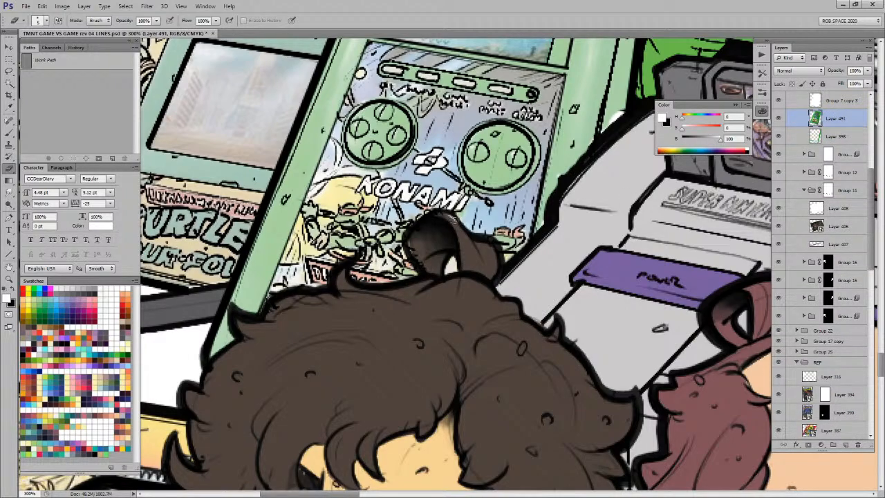
# Step: Sample muted blue (H 193, S 32, B 76) beside the hair curl and toggle Group 7 copy 3 off and on to check it
pyautogui.press('b')
pyautogui.keyDown('alt'); pyautogui.click(460, 237); pyautogui.keyUp('alt')
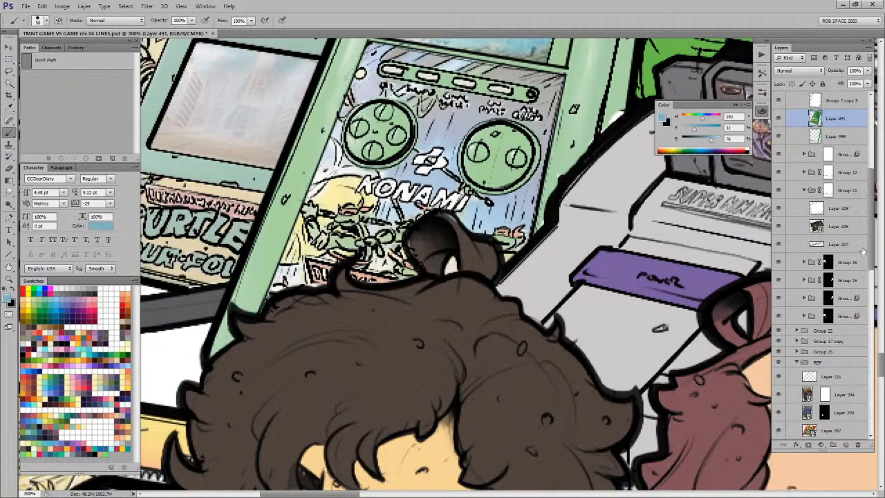
pyautogui.click(778, 101)
pyautogui.click(779, 101)
pyautogui.click(814, 102)
# Step: Add a blank layer directly above Group 7 copy 3 and ready the Brush
pyautogui.press('e')
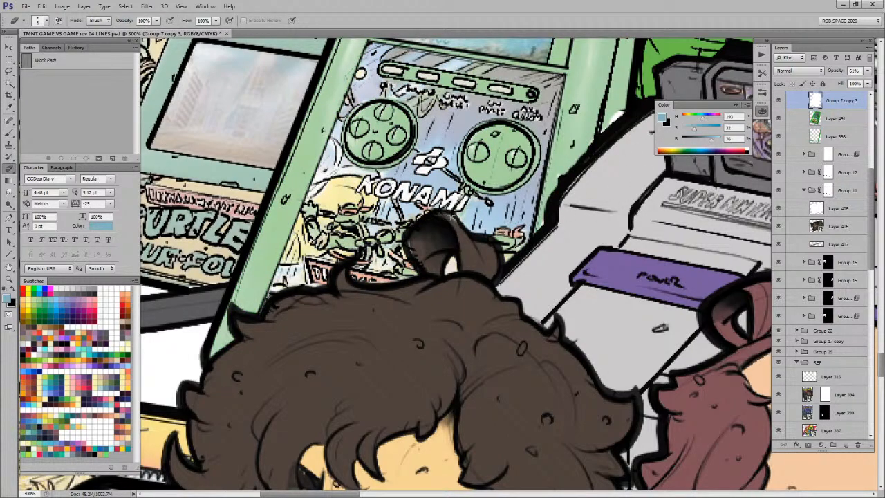
pyautogui.click(845, 444)
pyautogui.press('b')
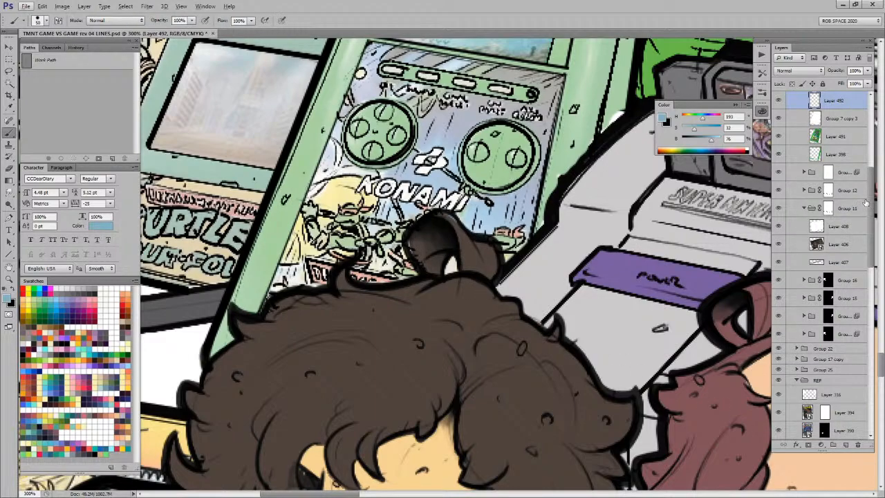
# Step: Add a layer above Layer 474, sample the hair's dark brown (H 22, S 27, B 32), and paint over the dark-haired figure's curl
pyautogui.scroll(5, 862, 157)
pyautogui.scroll(2, 862, 158)
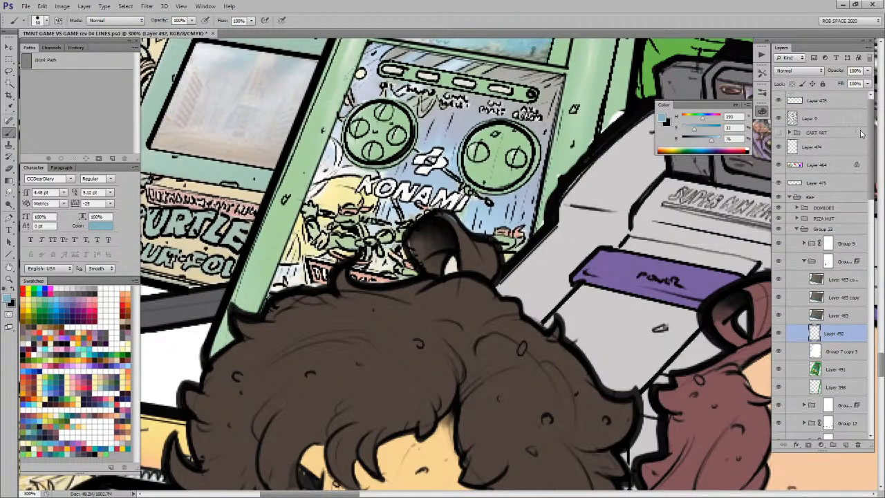
pyautogui.click(845, 444)
pyautogui.keyDown('alt'); pyautogui.click(464, 239); pyautogui.keyUp('alt')
pyautogui.moveTo(446, 219)
pyautogui.mouseDown()
pyautogui.moveTo(453, 233)
pyautogui.moveTo(419, 258)
pyautogui.moveTo(437, 249)
pyautogui.mouseUp()
pyautogui.press('e')
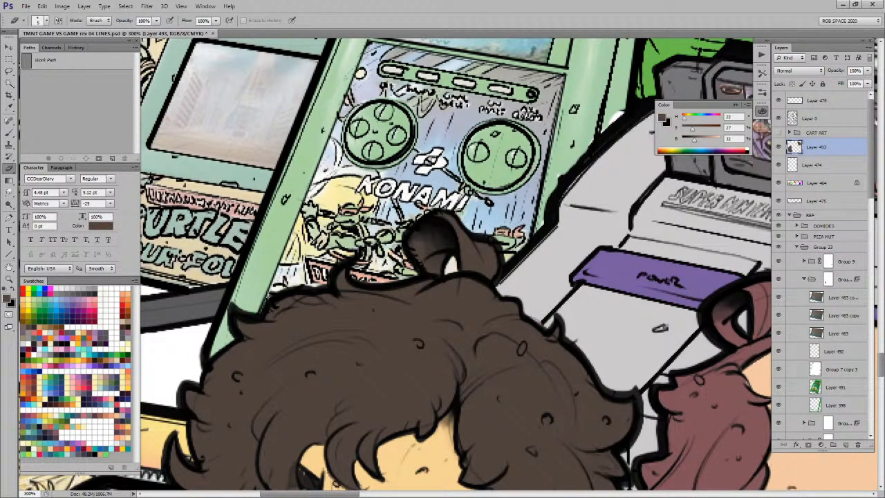
# Step: Sample reddish brown (H 350, S 36, B 52) and touch up the bald figure's hair edge beside the forehead
pyautogui.moveTo(658, 408); pyautogui.dragTo(513, 337)
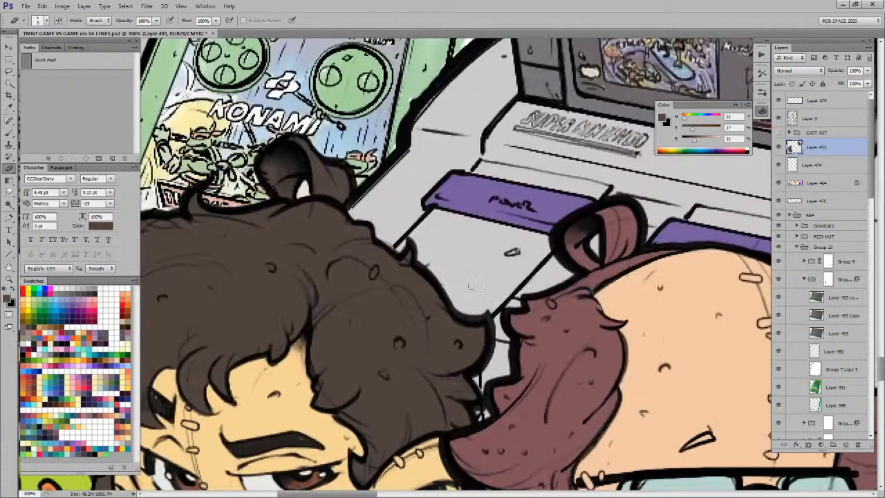
pyautogui.press('b')
pyautogui.press('e')
pyautogui.moveTo(468, 259); pyautogui.dragTo(292, 196)
pyautogui.press('b')
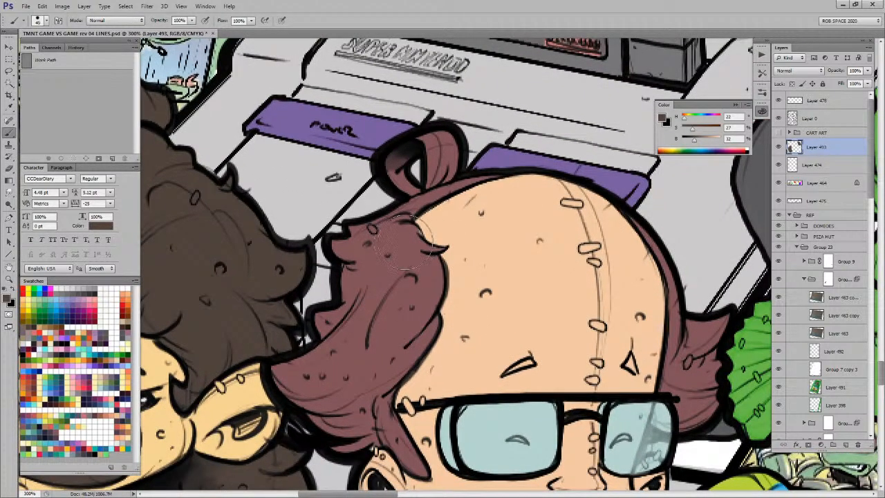
pyautogui.keyDown('alt'); pyautogui.click(417, 235); pyautogui.keyUp('alt')
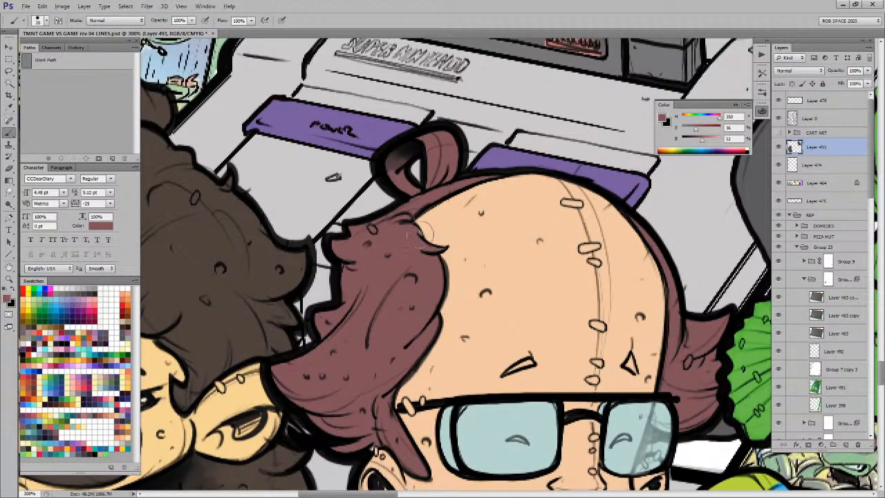
pyautogui.moveTo(421, 231); pyautogui.dragTo(435, 237)
pyautogui.moveTo(536, 357); pyautogui.dragTo(517, 285)
# Step: Sample the skin peach (H 27, S 33, B 96) and touch up the bald figure's forehead along the hairline
pyautogui.keyDown('alt'); pyautogui.click(433, 238); pyautogui.keyUp('alt')
pyautogui.moveTo(432, 230); pyautogui.dragTo(435, 186)
pyautogui.moveTo(511, 280); pyautogui.dragTo(501, 270)
pyautogui.moveTo(403, 306); pyautogui.dragTo(386, 302)
# Step: Select the green seated figure with the moustache on Layer 464 using the Magic Wand
pyautogui.moveTo(640, 363)
pyautogui.mouseDown()
pyautogui.moveTo(517, 349)
pyautogui.moveTo(275, 285)
pyautogui.moveTo(224, 285)
pyautogui.moveTo(221, 321)
pyautogui.moveTo(168, 379)
pyautogui.mouseUp()
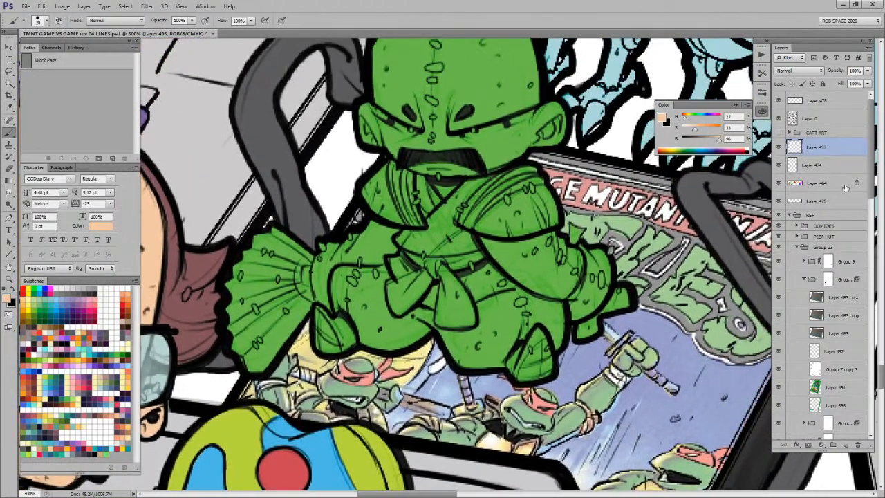
pyautogui.click(794, 183)
pyautogui.scroll(3, 589, 320)
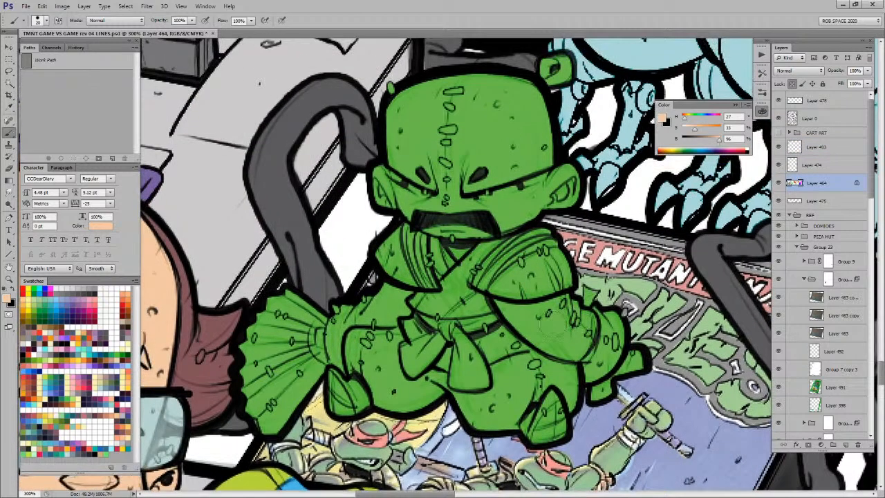
pyautogui.press('w')
pyautogui.click(543, 330)
pyautogui.press('b')
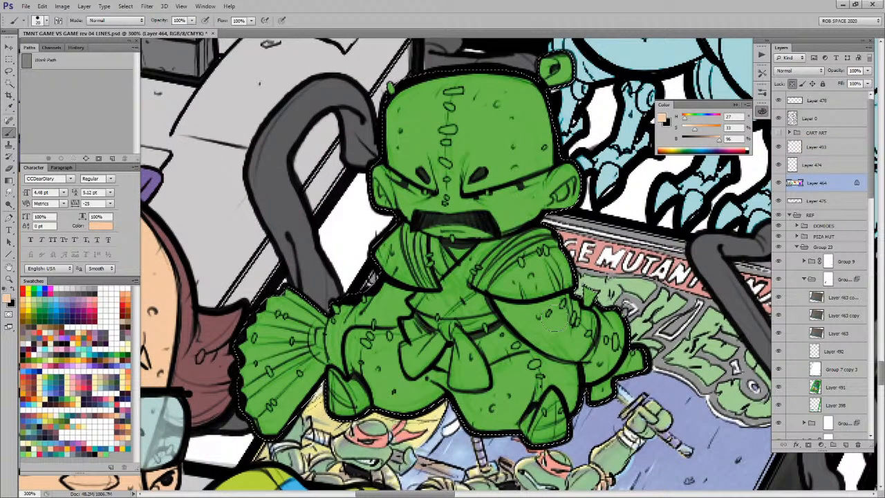
# Step: Switch to the colour reference document, sample peach (H 18, S 42, B 92), and return to the TMNT illustration
pyautogui.hotkey('ctrl', 'Tab')
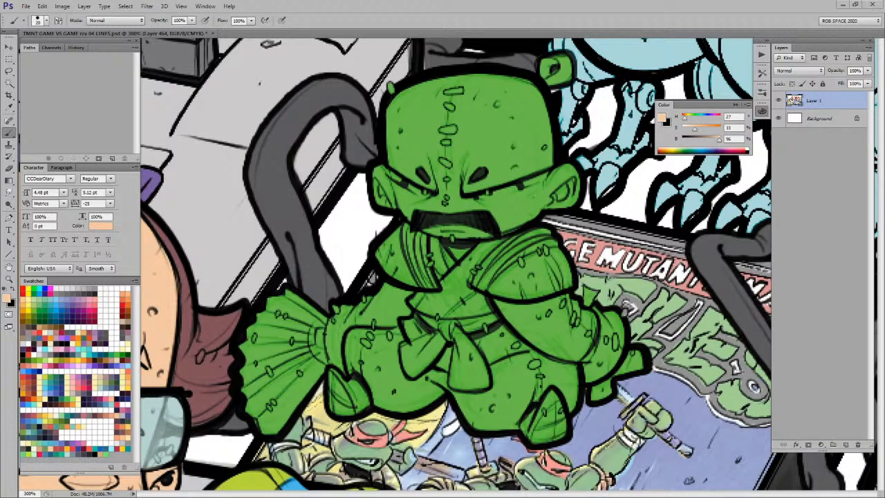
pyautogui.press('z')
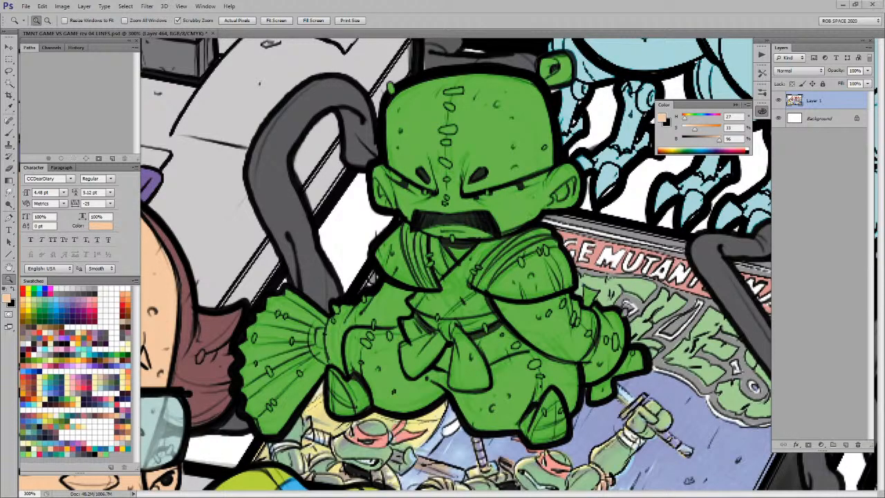
pyautogui.press('b')
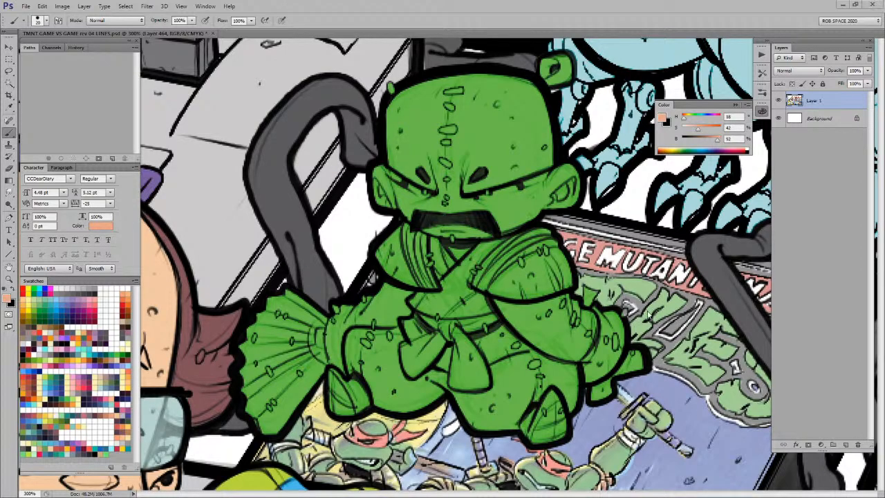
pyautogui.click(650, 308)
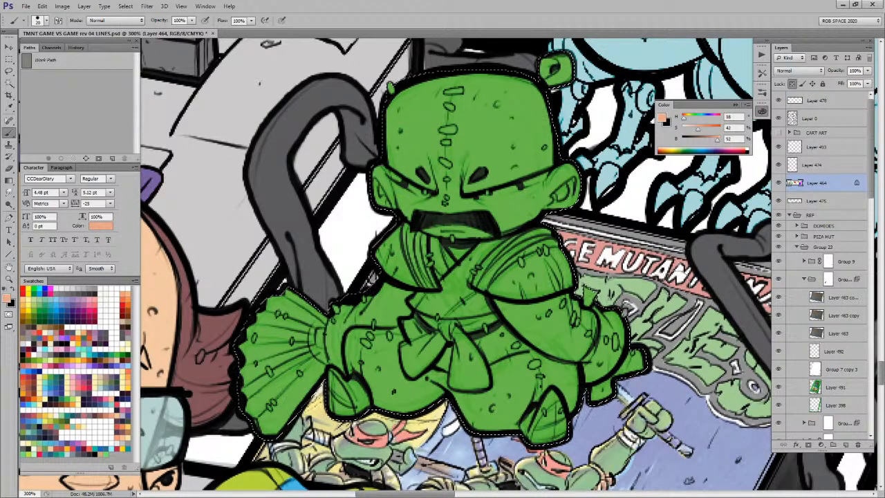
# Step: Choose terracotta (H 12, S 49, B 82) from the swatches, fill the selected figure on a new layer above Layer 464, and deselect
pyautogui.press('x')
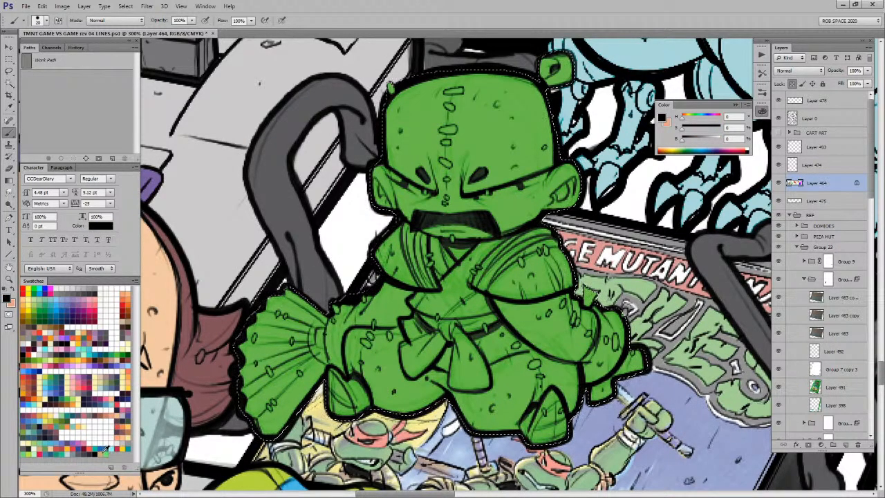
pyautogui.click(110, 414)
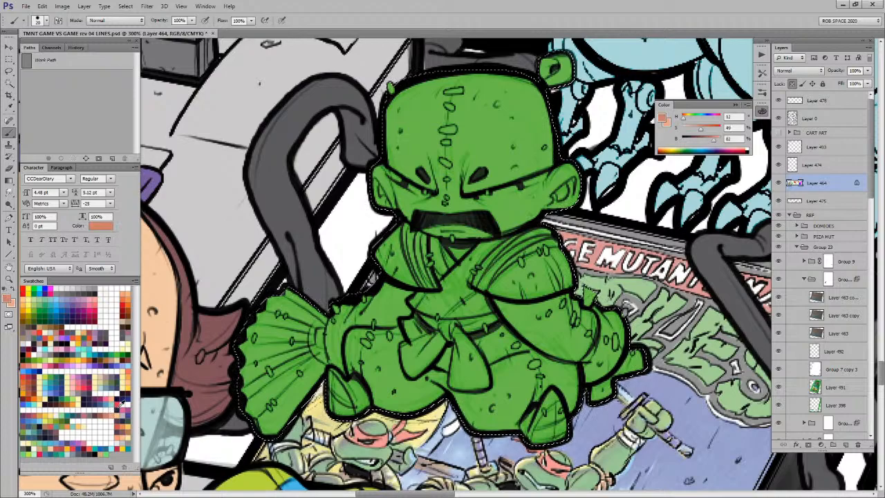
pyautogui.click(846, 445)
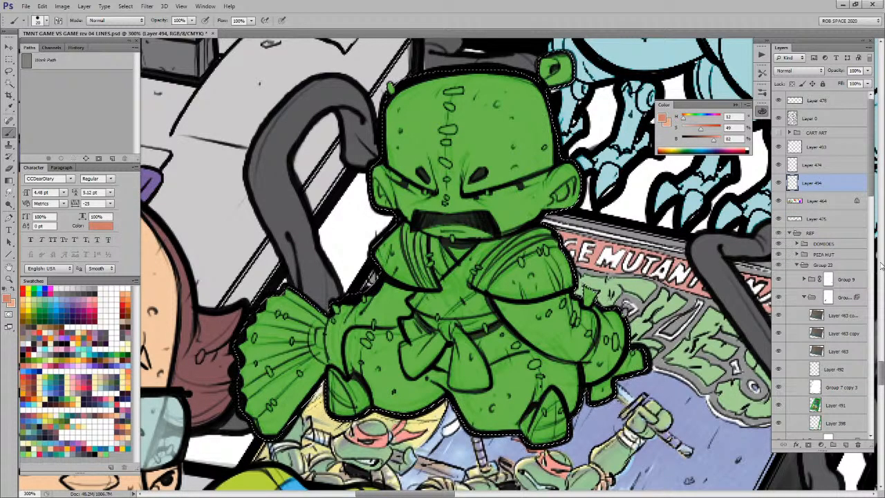
pyautogui.hotkey('alt', 'BackSpace')
pyautogui.hotkey('ctrl', 'd')
# Step: Check the seated figure's new terracotta base colour against the surrounding illustration
pyautogui.press('z')
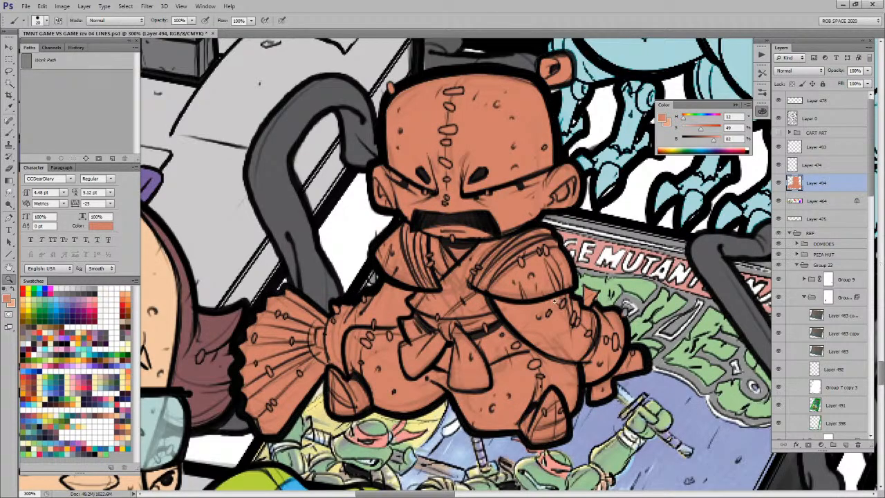
pyautogui.keyDown('alt'); pyautogui.click(559, 306); pyautogui.keyUp('alt')
pyautogui.keyDown('alt'); pyautogui.click(559, 306); pyautogui.keyUp('alt')
pyautogui.keyDown('alt'); pyautogui.click(559, 306); pyautogui.keyUp('alt')
pyautogui.keyDown('alt'); pyautogui.click(563, 349); pyautogui.keyUp('alt')
pyautogui.keyDown('alt'); pyautogui.click(564, 349); pyautogui.keyUp('alt')
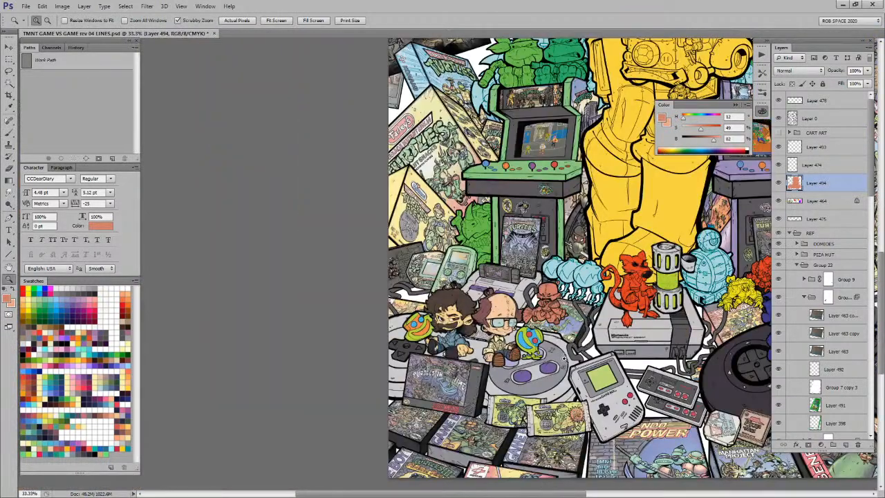
pyautogui.click(563, 354)
pyautogui.moveTo(597, 387); pyautogui.dragTo(557, 366)
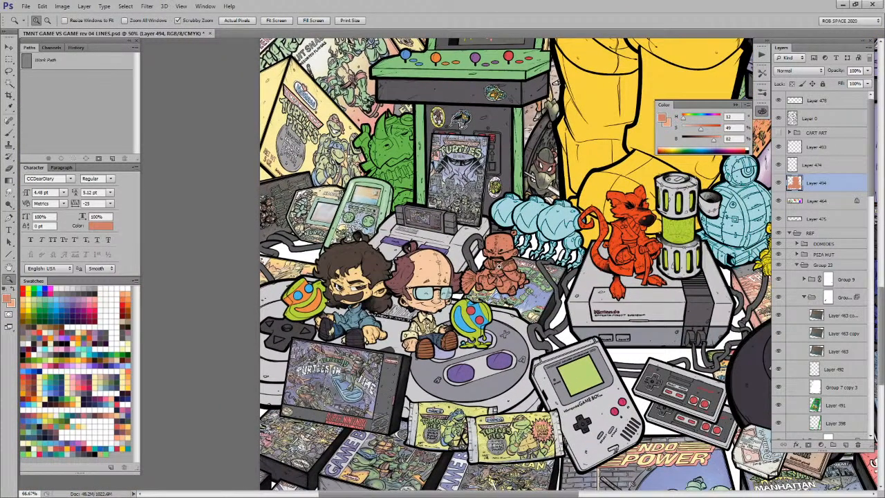
# Step: Lock the transparent pixels of Layer 494 and switch to the colour reference document
pyautogui.hotkey('ctrl', '+')
pyautogui.hotkey('ctrl', '+')
pyautogui.hotkey('ctrl', '+')
pyautogui.press('b')
pyautogui.click(792, 83)
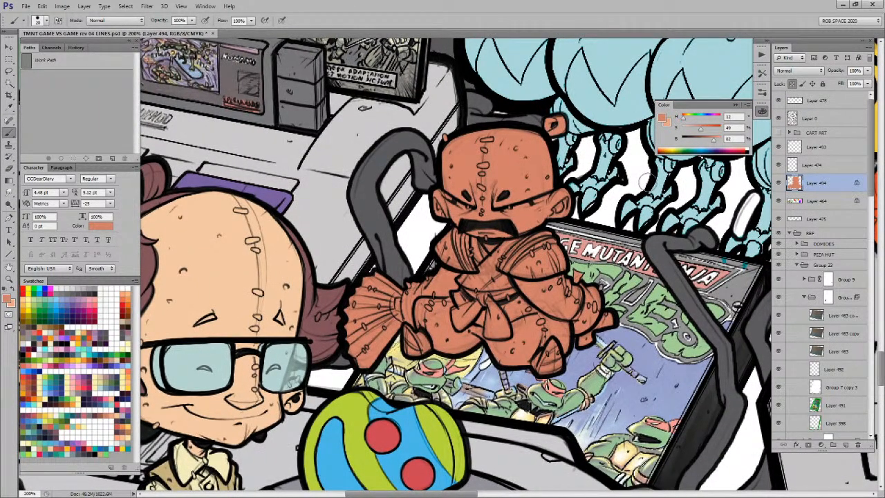
pyautogui.hotkey('ctrl', 'Tab')
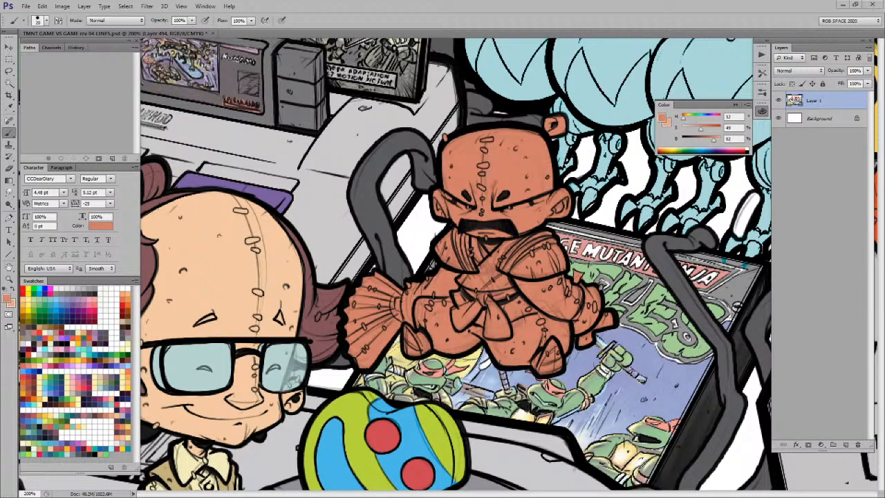
# Step: Return to the illustration, outline both shoulder pads of the seated figure, fill them with dark grey (H 0, S 0, B 33), and deselect
pyautogui.press('x')
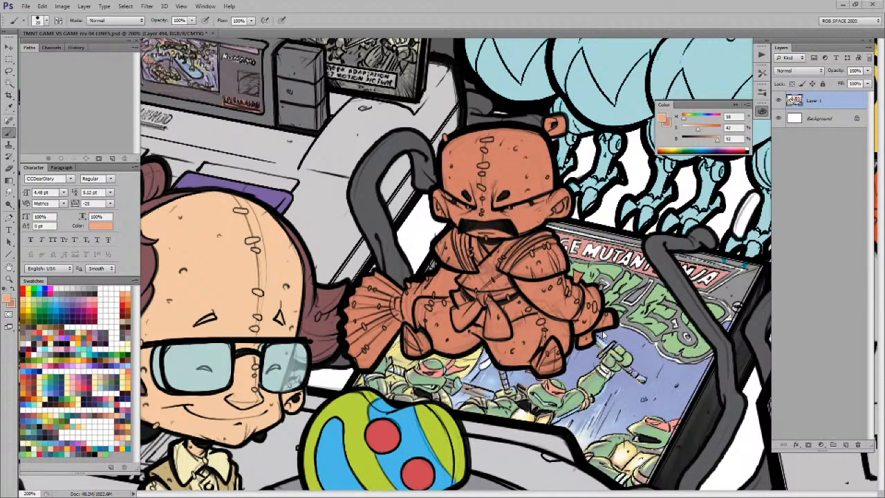
pyautogui.moveTo(598, 329); pyautogui.dragTo(605, 319)
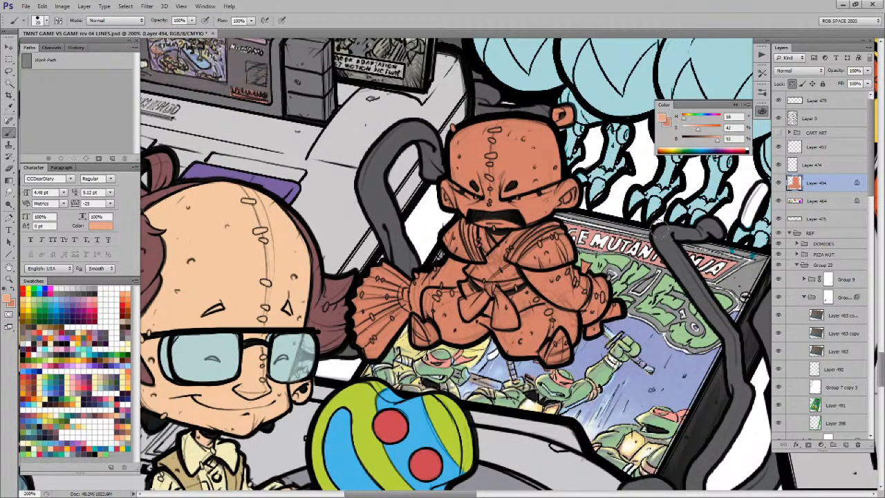
pyautogui.press('x')
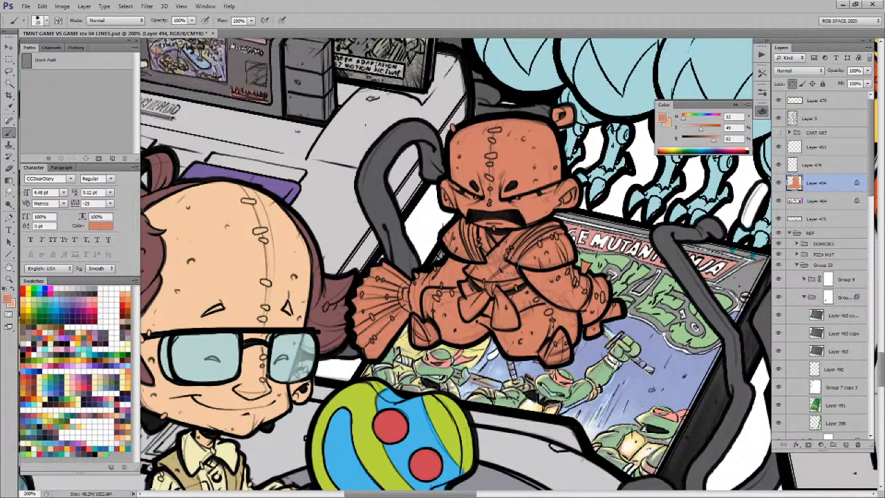
pyautogui.press('z')
pyautogui.click(509, 268)
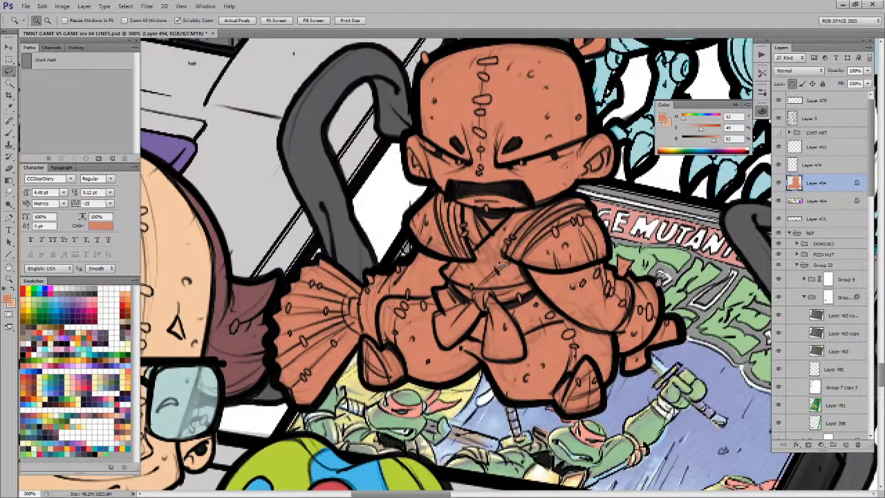
pyautogui.press('l')
pyautogui.moveTo(405, 222)
pyautogui.mouseDown()
pyautogui.moveTo(395, 235)
pyautogui.moveTo(427, 264)
pyautogui.moveTo(451, 270)
pyautogui.moveTo(462, 255)
pyautogui.moveTo(455, 214)
pyautogui.moveTo(436, 202)
pyautogui.moveTo(413, 205)
pyautogui.moveTo(395, 232)
pyautogui.mouseUp()
pyautogui.moveTo(566, 205)
pyautogui.mouseDown()
pyautogui.moveTo(529, 211)
pyautogui.moveTo(498, 249)
pyautogui.moveTo(517, 276)
pyautogui.moveTo(564, 279)
pyautogui.moveTo(600, 242)
pyautogui.moveTo(572, 207)
pyautogui.mouseUp()
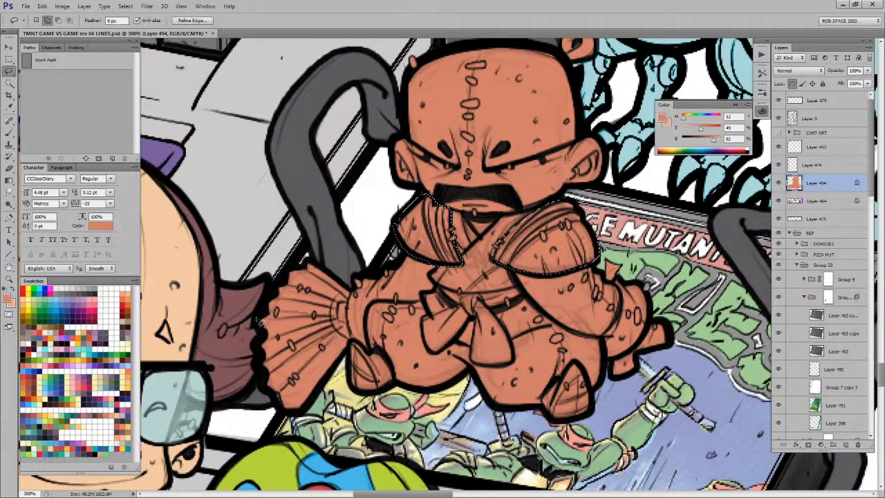
pyautogui.click(103, 355)
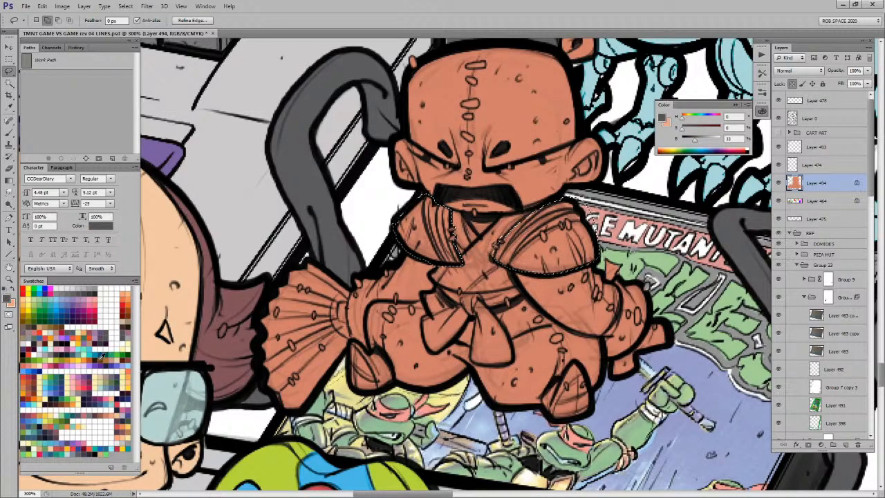
pyautogui.hotkey('alt', 'BackSpace')
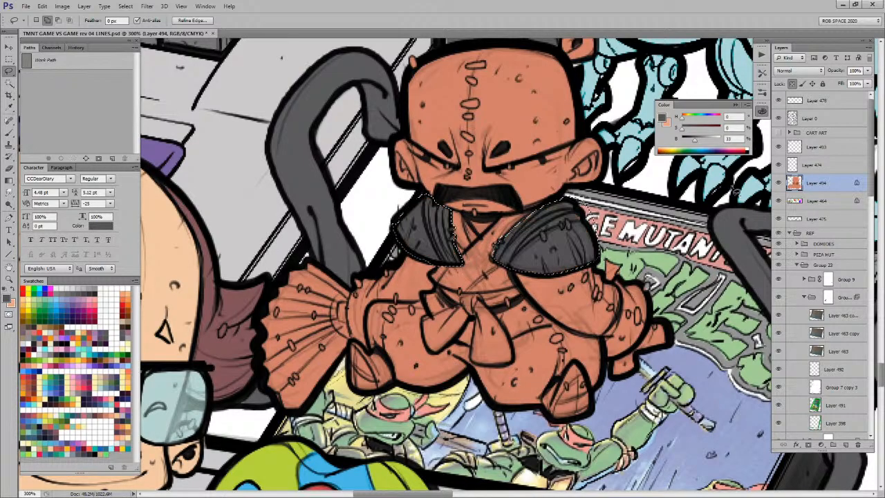
pyautogui.hotkey('ctrl', 'd')
# Step: Brush dark grey over the seated figure's crossed chest wrap, belt and hanging sash knot
pyautogui.press('b')
pyautogui.moveTo(490, 247)
pyautogui.mouseDown()
pyautogui.moveTo(507, 218)
pyautogui.moveTo(505, 231)
pyautogui.moveTo(514, 222)
pyautogui.moveTo(479, 260)
pyautogui.moveTo(484, 269)
pyautogui.moveTo(452, 291)
pyautogui.moveTo(441, 281)
pyautogui.moveTo(473, 262)
pyautogui.moveTo(448, 282)
pyautogui.moveTo(471, 257)
pyautogui.mouseUp()
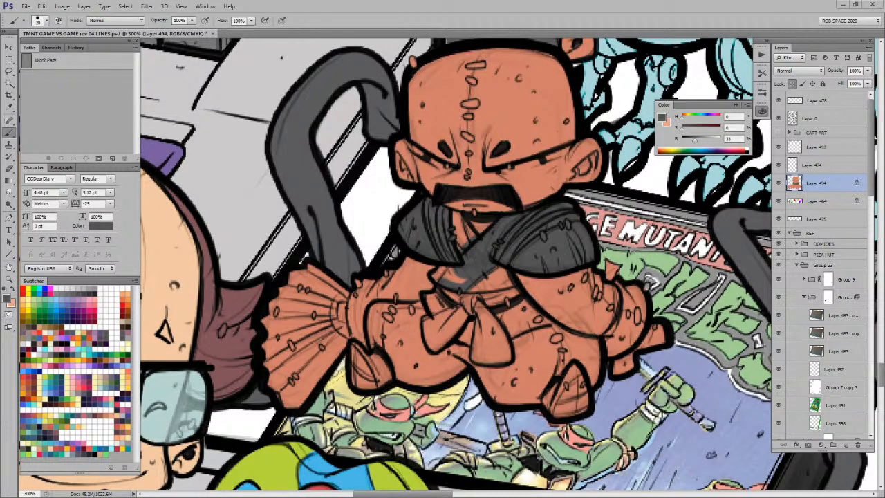
pyautogui.moveTo(468, 259)
pyautogui.mouseDown()
pyautogui.moveTo(460, 278)
pyautogui.moveTo(468, 233)
pyautogui.moveTo(448, 233)
pyautogui.moveTo(468, 244)
pyautogui.moveTo(457, 218)
pyautogui.moveTo(473, 255)
pyautogui.mouseUp()
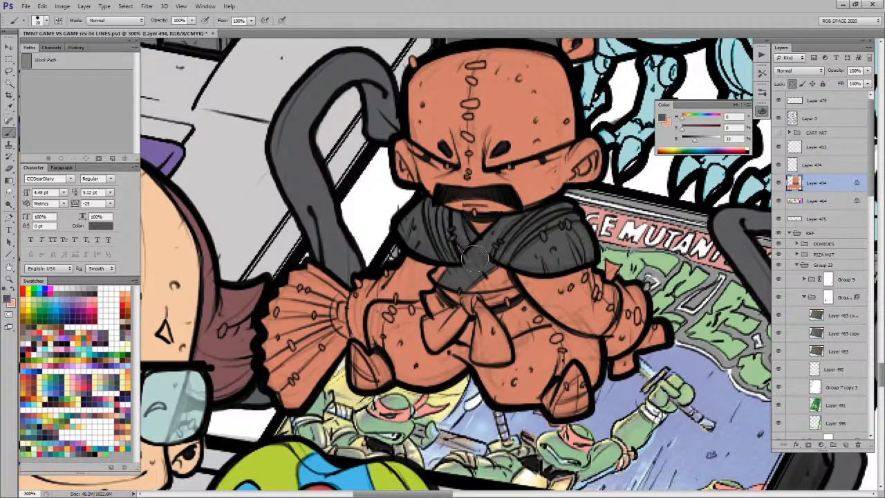
pyautogui.moveTo(572, 297); pyautogui.dragTo(587, 226)
pyautogui.moveTo(474, 226)
pyautogui.mouseDown()
pyautogui.moveTo(462, 223)
pyautogui.moveTo(523, 223)
pyautogui.moveTo(505, 220)
pyautogui.moveTo(484, 243)
pyautogui.moveTo(462, 237)
pyautogui.moveTo(441, 249)
pyautogui.moveTo(446, 285)
pyautogui.moveTo(470, 243)
pyautogui.moveTo(491, 236)
pyautogui.moveTo(487, 294)
pyautogui.moveTo(493, 256)
pyautogui.moveTo(515, 288)
pyautogui.moveTo(487, 231)
pyautogui.moveTo(509, 283)
pyautogui.moveTo(497, 249)
pyautogui.moveTo(509, 251)
pyautogui.mouseUp()
pyautogui.moveTo(550, 284); pyautogui.dragTo(523, 313)
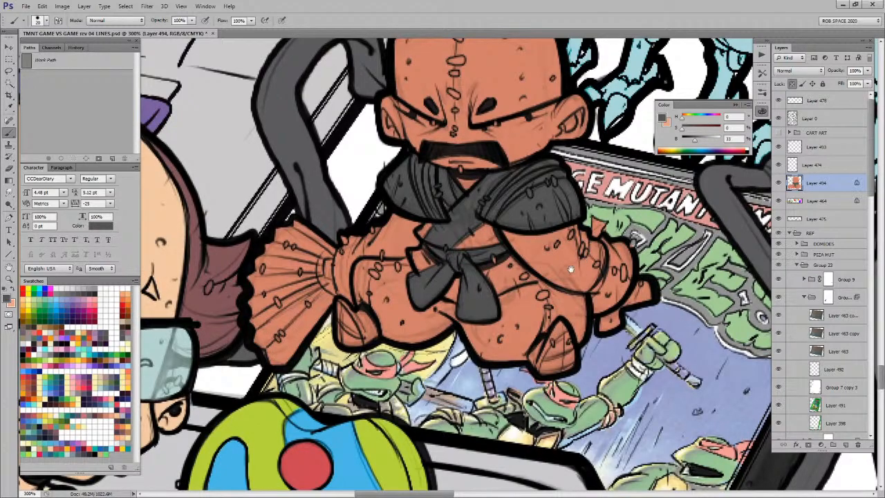
# Step: Choose violet-grey (H 253, S 7, B 49) and paint both legs of the seated figure's trousers
pyautogui.keyDown('alt'); pyautogui.click(578, 301); pyautogui.keyUp('alt')
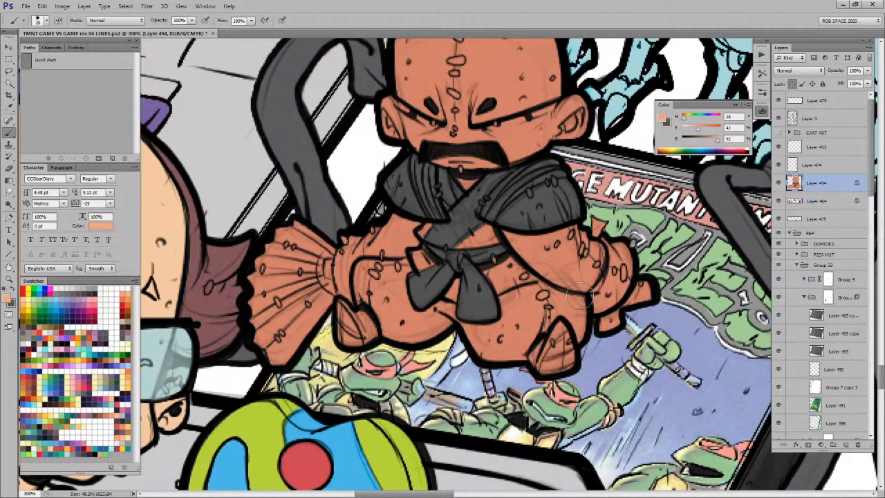
pyautogui.click(95, 413)
pyautogui.moveTo(413, 271); pyautogui.dragTo(426, 250)
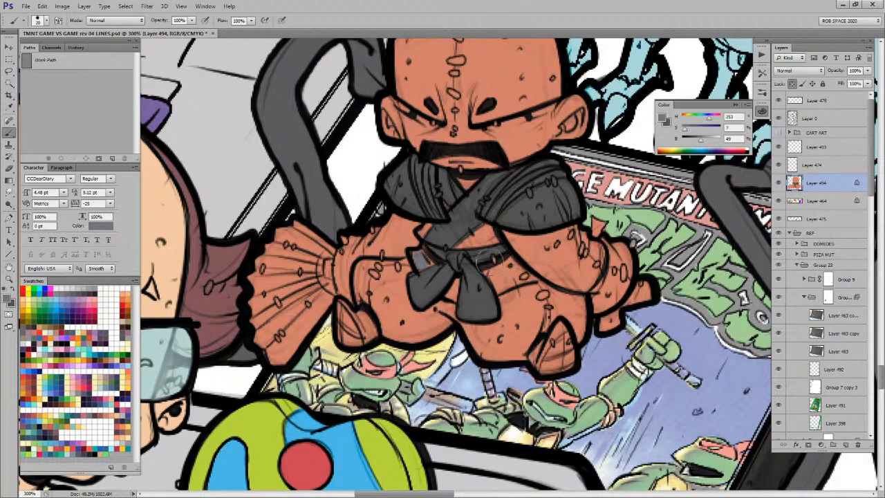
pyautogui.hotkey('ctrl', 'z')
pyautogui.moveTo(542, 314)
pyautogui.mouseDown()
pyautogui.moveTo(528, 285)
pyautogui.moveTo(515, 289)
pyautogui.moveTo(527, 279)
pyautogui.moveTo(569, 280)
pyautogui.moveTo(583, 294)
pyautogui.moveTo(583, 322)
pyautogui.moveTo(583, 307)
pyautogui.moveTo(540, 315)
pyautogui.moveTo(552, 307)
pyautogui.moveTo(552, 291)
pyautogui.moveTo(470, 312)
pyautogui.moveTo(446, 296)
pyautogui.moveTo(410, 295)
pyautogui.moveTo(409, 261)
pyautogui.moveTo(374, 254)
pyautogui.moveTo(361, 271)
pyautogui.moveTo(367, 291)
pyautogui.moveTo(408, 326)
pyautogui.moveTo(442, 311)
pyautogui.moveTo(404, 308)
pyautogui.moveTo(386, 283)
pyautogui.mouseUp()
pyautogui.moveTo(462, 312)
pyautogui.mouseDown()
pyautogui.moveTo(487, 340)
pyautogui.moveTo(524, 340)
pyautogui.moveTo(512, 309)
pyautogui.mouseUp()
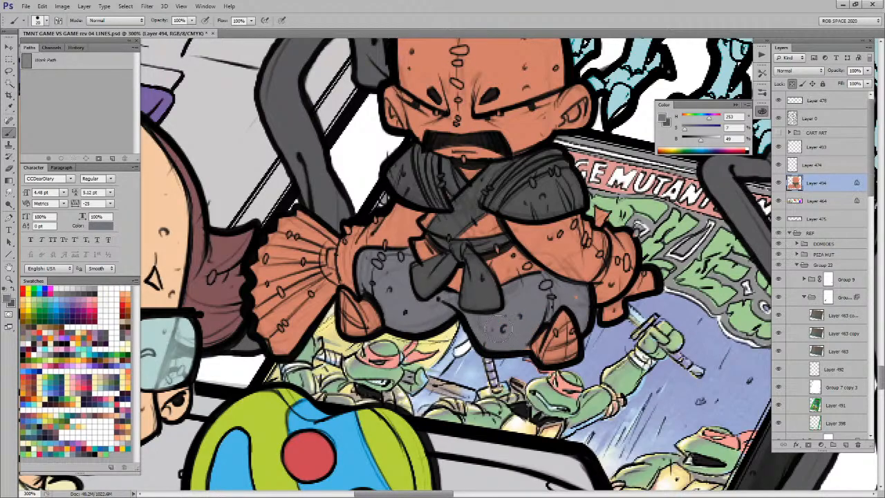
pyautogui.moveTo(510, 331)
pyautogui.mouseDown()
pyautogui.moveTo(507, 322)
pyautogui.moveTo(537, 313)
pyautogui.mouseUp()
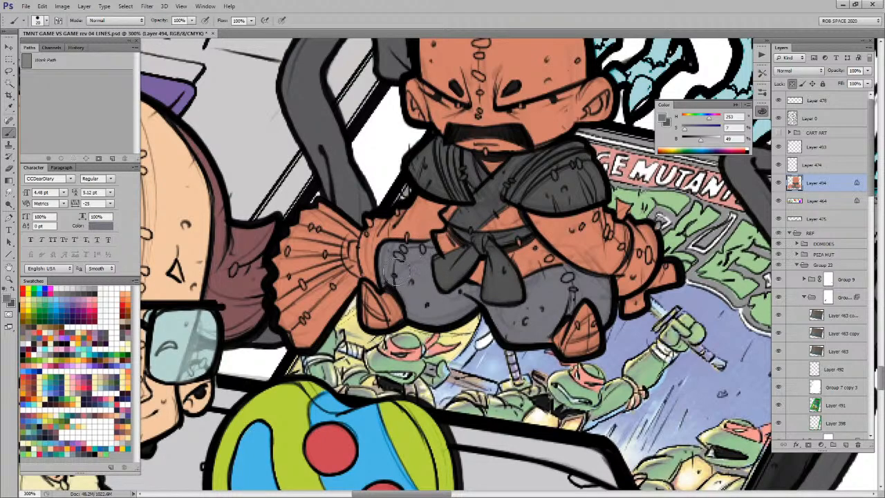
pyautogui.moveTo(578, 314); pyautogui.dragTo(564, 329)
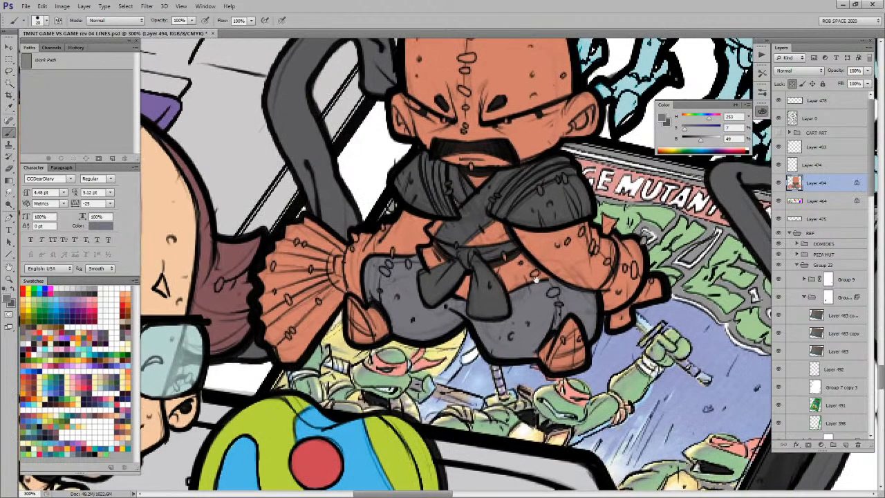
# Step: Sample the sash's dark grey (H 0, S 0, B 33) and touch up the chest wrap
pyautogui.keyDown('alt'); pyautogui.click(506, 252); pyautogui.keyUp('alt')
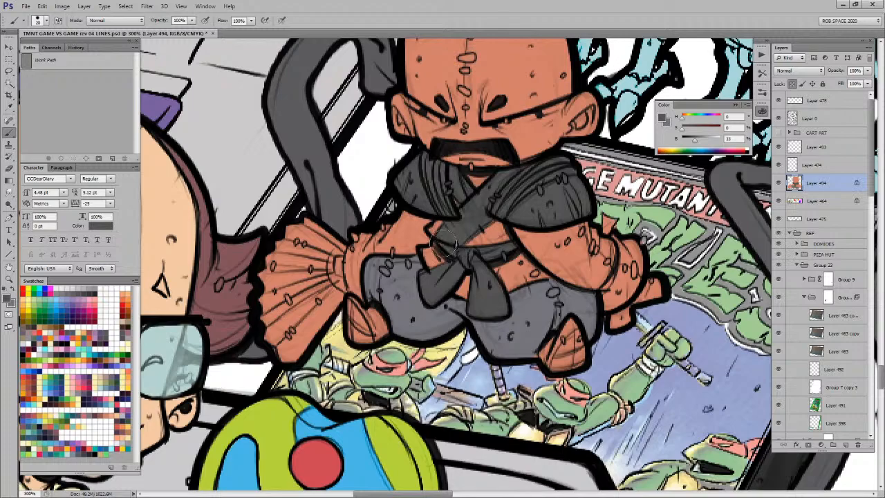
pyautogui.moveTo(469, 215)
pyautogui.mouseDown()
pyautogui.moveTo(472, 202)
pyautogui.moveTo(467, 208)
pyautogui.mouseUp()
pyautogui.moveTo(578, 296); pyautogui.dragTo(564, 299)
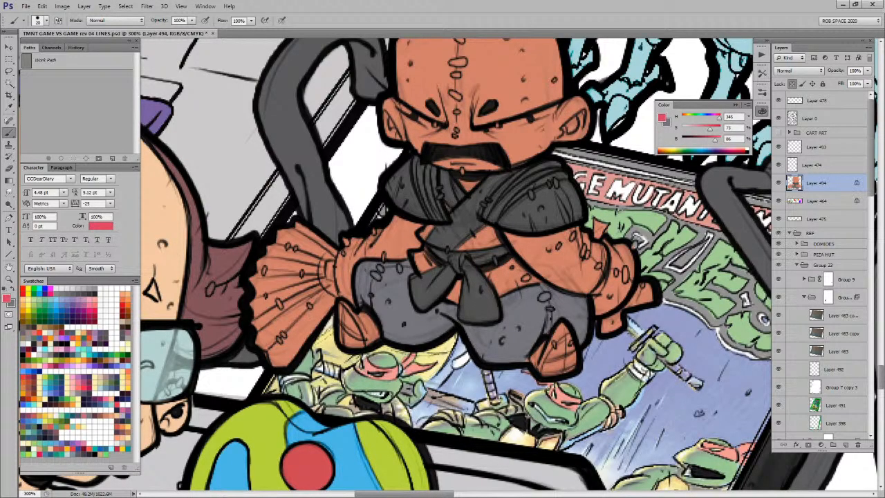
# Step: Choose crimson (H 341, S 79, B 66) from the swatches and paint the shirt areas showing between the chest wraps
pyautogui.press('x')
pyautogui.click(132, 355)
pyautogui.click(97, 318)
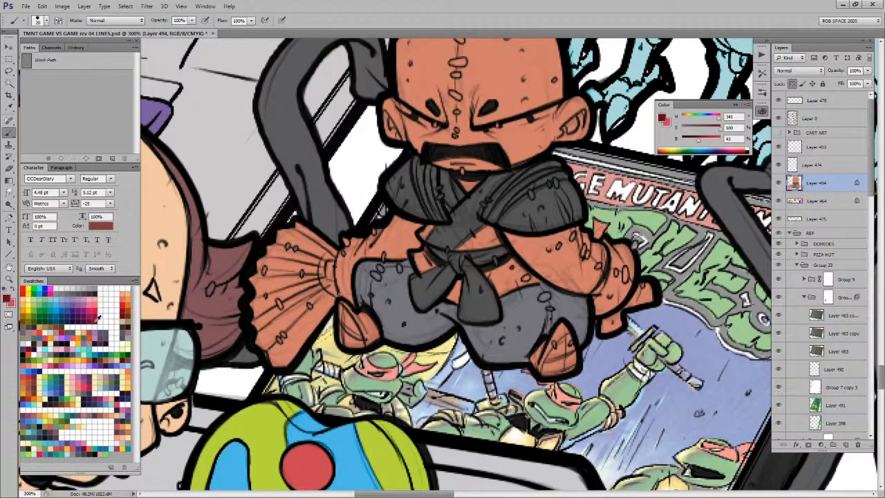
pyautogui.click(64, 363)
pyautogui.moveTo(462, 242)
pyautogui.mouseDown()
pyautogui.moveTo(483, 229)
pyautogui.moveTo(475, 240)
pyautogui.moveTo(488, 229)
pyautogui.moveTo(492, 240)
pyautogui.moveTo(459, 247)
pyautogui.moveTo(493, 236)
pyautogui.moveTo(456, 224)
pyautogui.moveTo(425, 228)
pyautogui.moveTo(436, 231)
pyautogui.moveTo(414, 262)
pyautogui.moveTo(367, 265)
pyautogui.moveTo(358, 304)
pyautogui.moveTo(336, 274)
pyautogui.mouseUp()
# Step: Select and fill both sleeves with crimson, deselect, and brush the same colour over the shirt below the belt
pyautogui.press('l')
pyautogui.moveTo(343, 243)
pyautogui.mouseDown()
pyautogui.moveTo(401, 215)
pyautogui.moveTo(432, 229)
pyautogui.mouseUp()
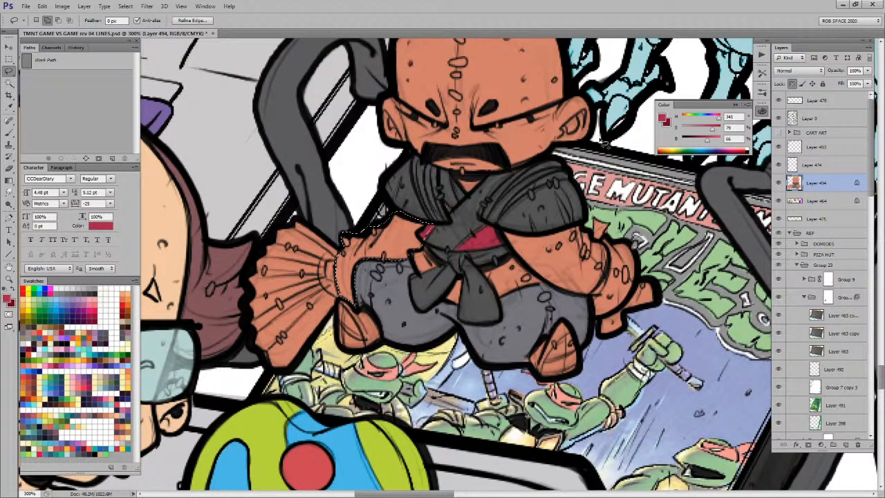
pyautogui.hotkey('alt', 'BackSpace')
pyautogui.hotkey('ctrl', 'd')
pyautogui.moveTo(636, 249)
pyautogui.mouseDown()
pyautogui.moveTo(625, 308)
pyautogui.moveTo(594, 314)
pyautogui.moveTo(499, 233)
pyautogui.moveTo(633, 222)
pyautogui.mouseUp()
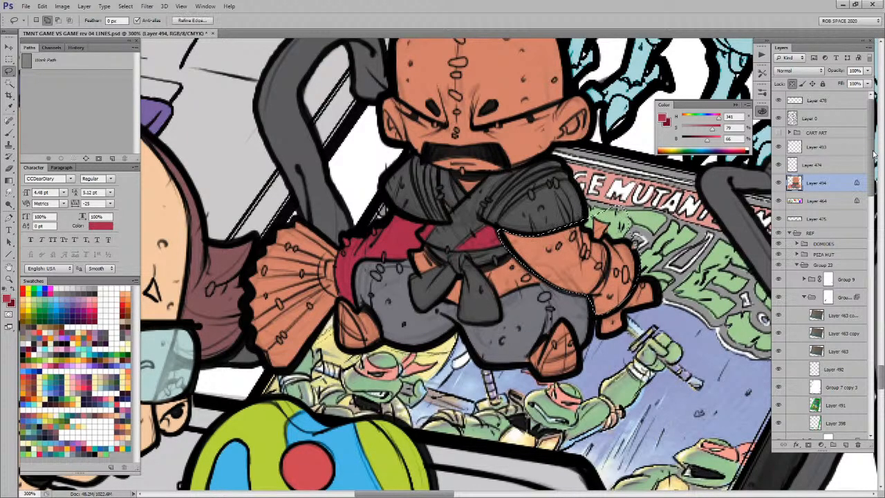
pyautogui.hotkey('alt', 'BackSpace')
pyautogui.hotkey('ctrl', 'd')
pyautogui.press('b')
pyautogui.moveTo(509, 266)
pyautogui.mouseDown()
pyautogui.moveTo(488, 273)
pyautogui.moveTo(494, 286)
pyautogui.moveTo(533, 275)
pyautogui.moveTo(470, 283)
pyautogui.moveTo(453, 299)
pyautogui.moveTo(457, 281)
pyautogui.moveTo(418, 254)
pyautogui.moveTo(430, 265)
pyautogui.mouseUp()
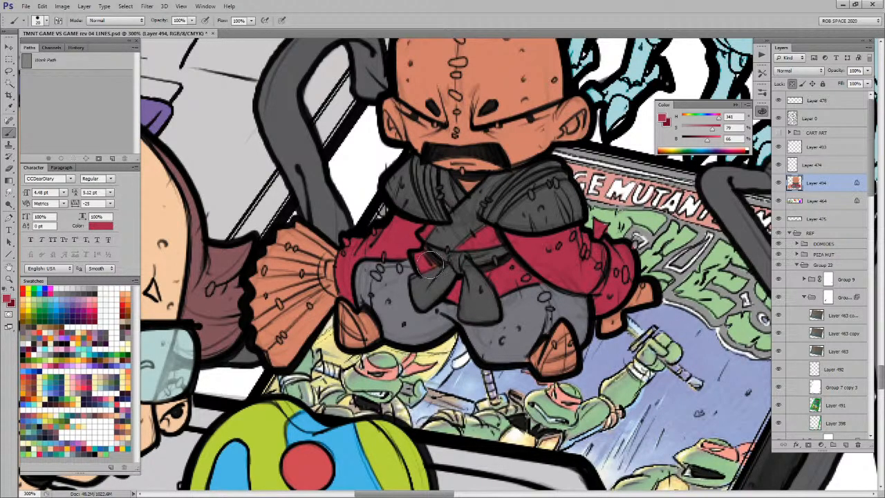
# Step: Sample off-white (H 140, S 3, B 92) from the neighbouring characters and paint the whites of the seated figure's eyes
pyautogui.moveTo(614, 275)
pyautogui.mouseDown()
pyautogui.moveTo(597, 282)
pyautogui.moveTo(545, 357)
pyautogui.moveTo(535, 387)
pyautogui.moveTo(553, 364)
pyautogui.moveTo(609, 364)
pyautogui.mouseUp()
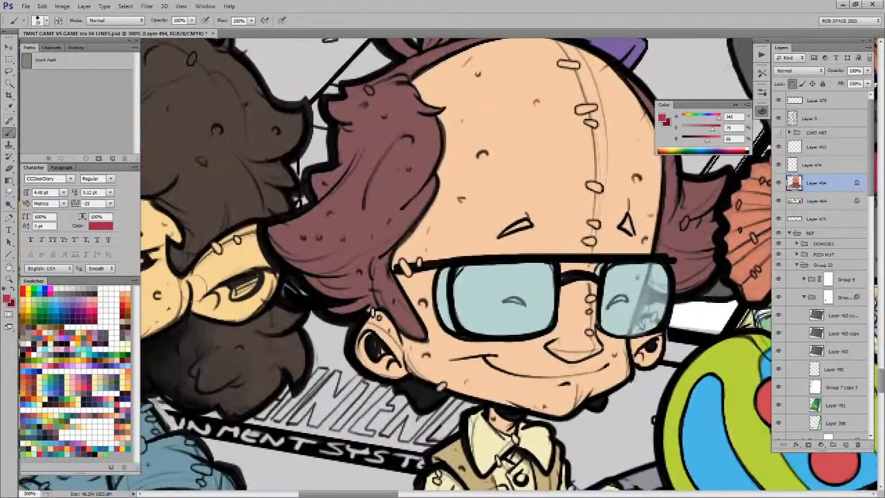
pyautogui.moveTo(197, 284); pyautogui.dragTo(276, 276)
pyautogui.keyDown('alt'); pyautogui.click(204, 280); pyautogui.keyUp('alt')
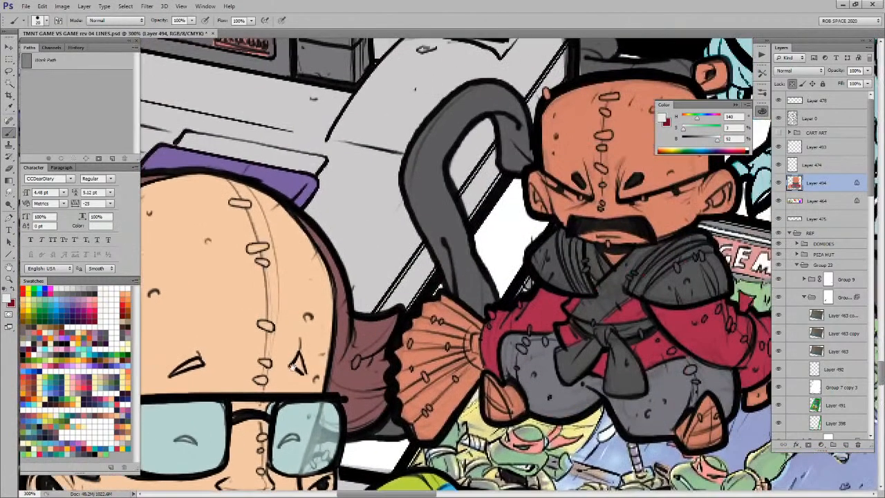
pyautogui.moveTo(641, 177)
pyautogui.mouseDown()
pyautogui.moveTo(530, 225)
pyautogui.moveTo(556, 223)
pyautogui.mouseUp()
pyautogui.moveTo(462, 222); pyautogui.dragTo(456, 219)
pyautogui.moveTo(610, 318)
pyautogui.mouseDown()
pyautogui.moveTo(578, 312)
pyautogui.moveTo(545, 338)
pyautogui.mouseUp()
pyautogui.moveTo(498, 378); pyautogui.dragTo(536, 322)
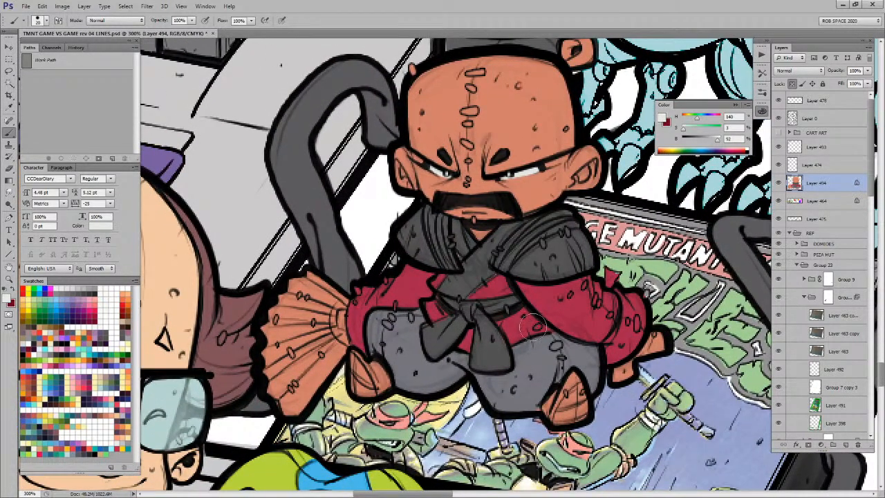
pyautogui.moveTo(456, 336); pyautogui.dragTo(546, 269)
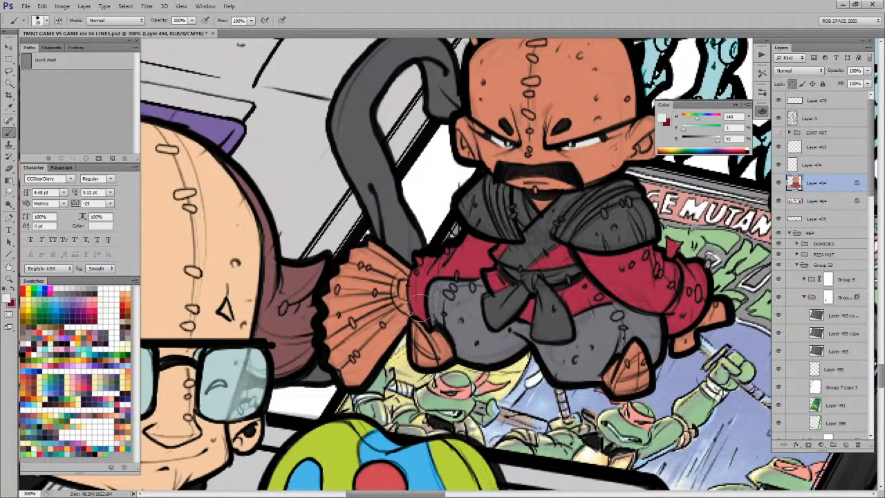
# Step: Outline the fan-shaped piece beside the seated figure, paint it with sampled tan (H 44, S 36, B 77), and deselect
pyautogui.press('l')
pyautogui.moveTo(410, 323)
pyautogui.mouseDown()
pyautogui.moveTo(365, 395)
pyautogui.moveTo(322, 346)
pyautogui.moveTo(336, 263)
pyautogui.moveTo(413, 259)
pyautogui.moveTo(411, 267)
pyautogui.moveTo(363, 236)
pyautogui.moveTo(440, 244)
pyautogui.moveTo(426, 299)
pyautogui.mouseUp()
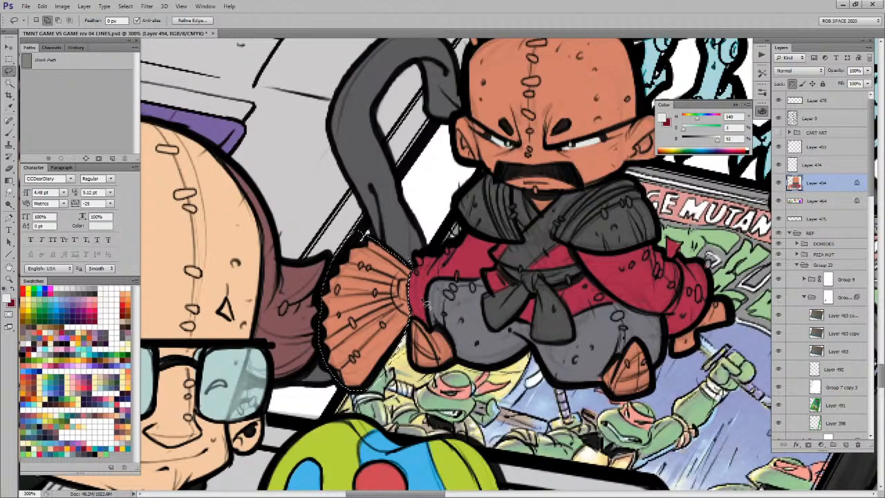
pyautogui.press('b')
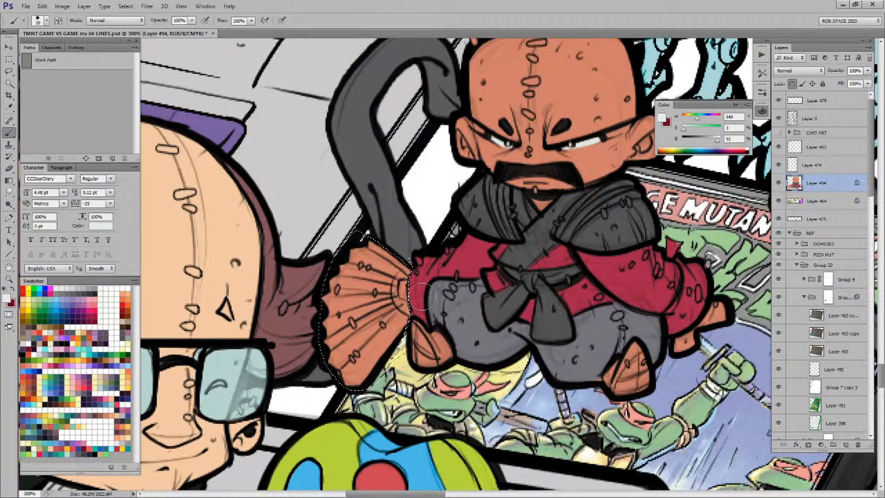
pyautogui.press('x')
pyautogui.moveTo(471, 461)
pyautogui.mouseDown()
pyautogui.moveTo(471, 337)
pyautogui.moveTo(514, 350)
pyautogui.moveTo(646, 299)
pyautogui.moveTo(539, 344)
pyautogui.moveTo(497, 405)
pyautogui.mouseUp()
pyautogui.keyDown('alt'); pyautogui.click(319, 411); pyautogui.keyUp('alt')
pyautogui.moveTo(450, 233)
pyautogui.mouseDown()
pyautogui.moveTo(458, 243)
pyautogui.moveTo(462, 228)
pyautogui.moveTo(425, 208)
pyautogui.moveTo(400, 235)
pyautogui.moveTo(450, 236)
pyautogui.moveTo(448, 258)
pyautogui.moveTo(467, 287)
pyautogui.moveTo(415, 339)
pyautogui.moveTo(379, 277)
pyautogui.moveTo(425, 332)
pyautogui.moveTo(452, 287)
pyautogui.moveTo(468, 227)
pyautogui.mouseUp()
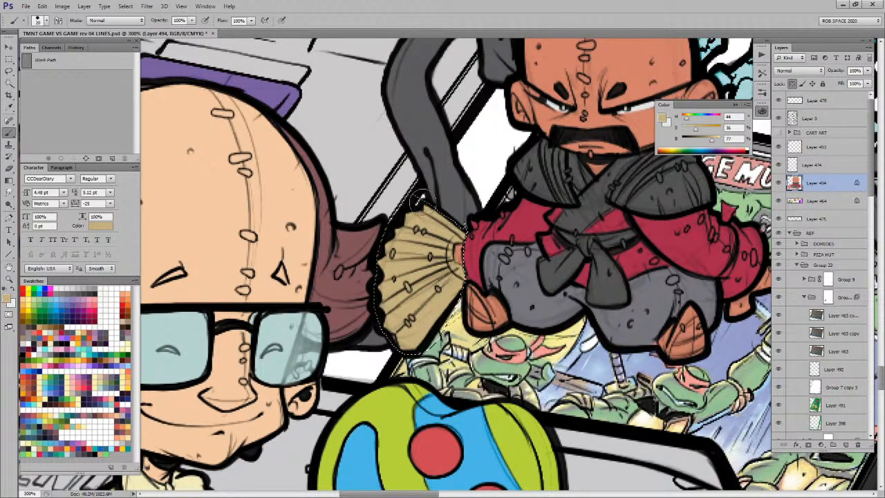
pyautogui.hotkey('ctrl', 'd')
# Step: Paint the small pointed piece behind the seated figure's sleeve with tan (H 44, S 36, B 77)
pyautogui.moveTo(635, 311); pyautogui.dragTo(500, 318)
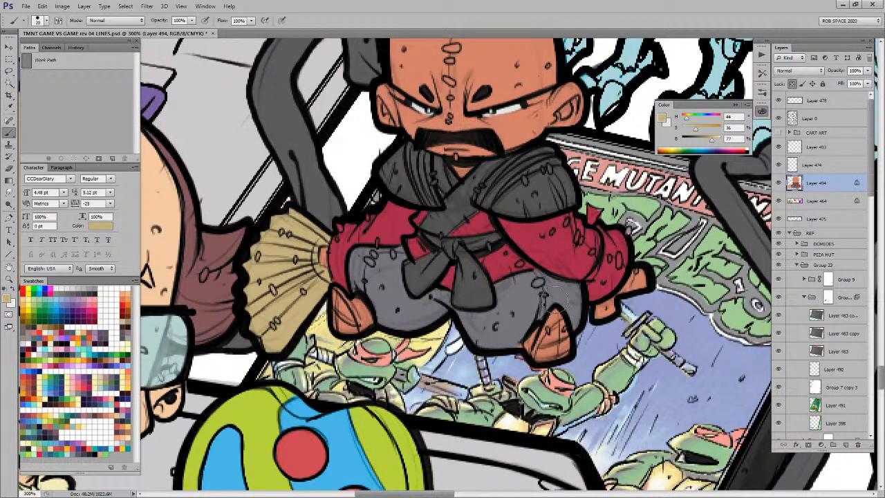
pyautogui.keyDown('alt'); pyautogui.click(523, 323); pyautogui.keyUp('alt')
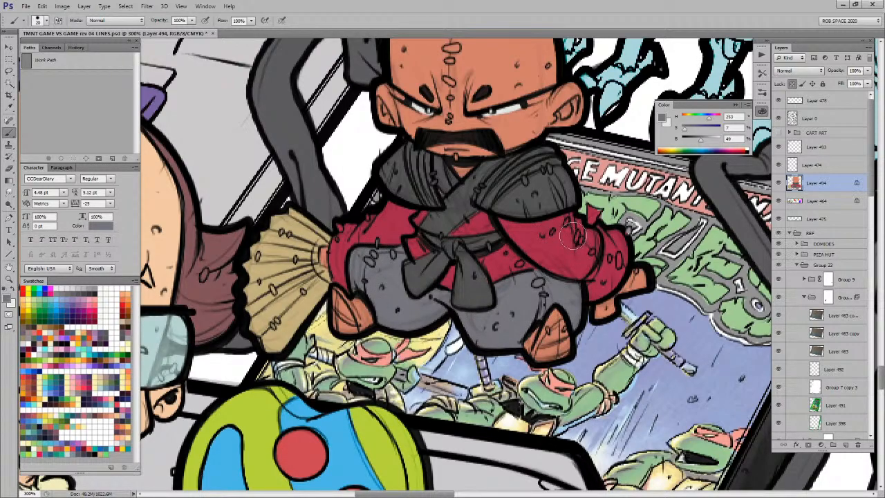
pyautogui.press('x')
pyautogui.keyDown('alt'); pyautogui.click(311, 302); pyautogui.keyUp('alt')
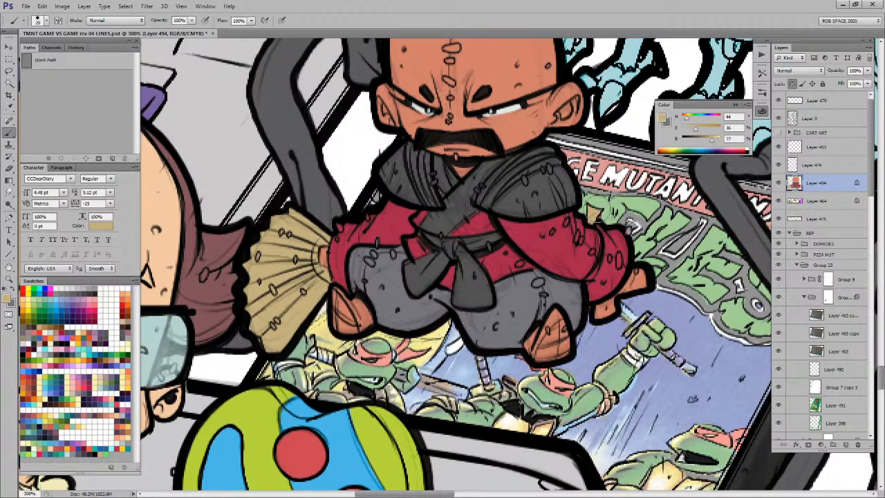
pyautogui.moveTo(645, 266); pyautogui.dragTo(612, 334)
# Step: Touch up the shirt and sash with sampled crimson and dark grey, and check the figure against the whole illustration
pyautogui.keyDown('alt'); pyautogui.click(433, 275); pyautogui.keyUp('alt')
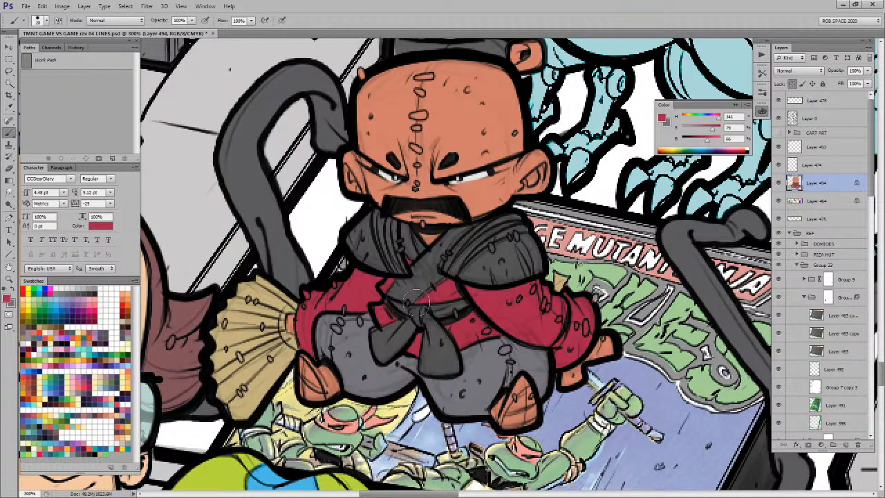
pyautogui.moveTo(497, 323); pyautogui.dragTo(506, 290)
pyautogui.keyDown('alt'); pyautogui.click(457, 322); pyautogui.keyUp('alt')
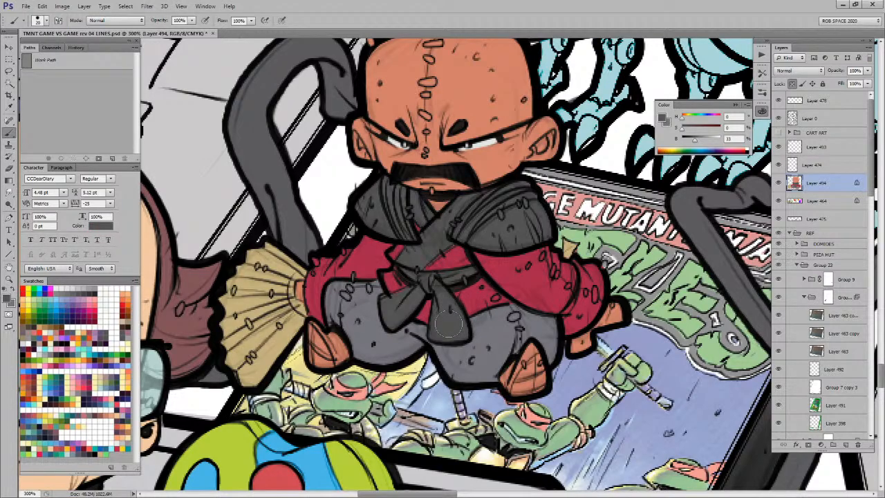
pyautogui.scroll(1, 449, 325)
pyautogui.press('z')
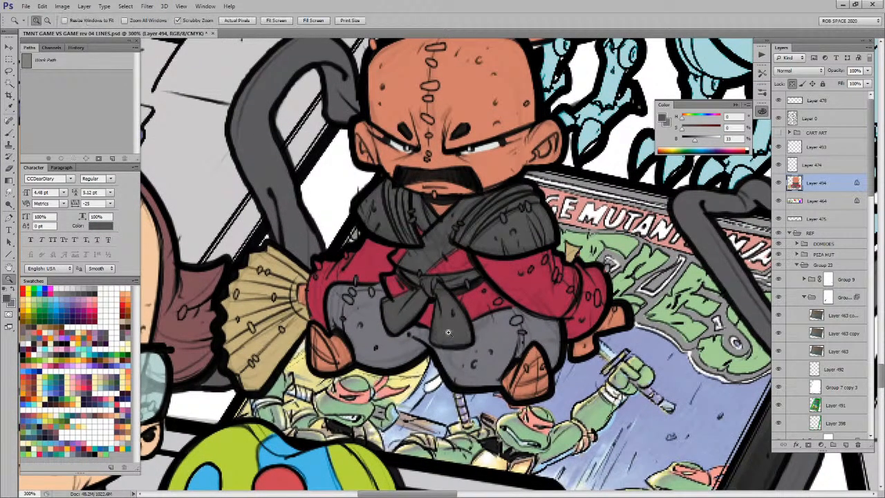
pyautogui.scroll(-4, 448, 333)
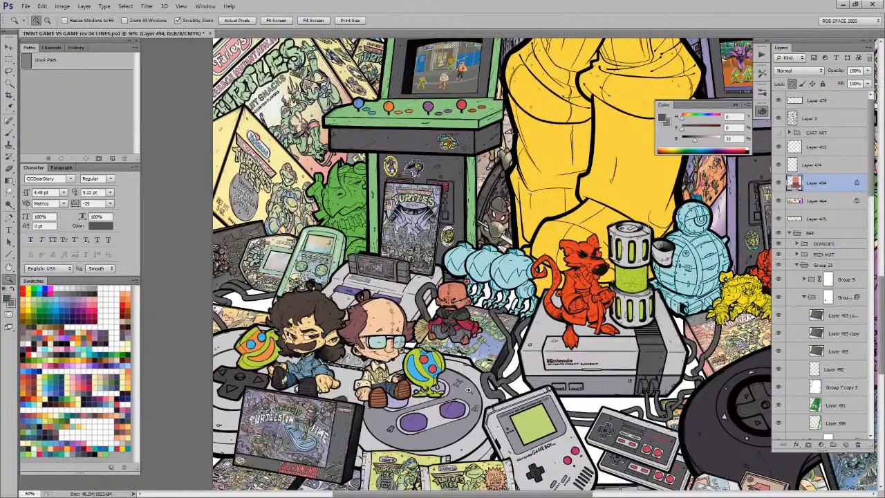
# Step: Brighten the seated moustached figure's crimson clothing with red (H 346, S 73, B 86) sampled from the other open document
pyautogui.moveTo(469, 391); pyautogui.dragTo(441, 303)
pyautogui.press('b')
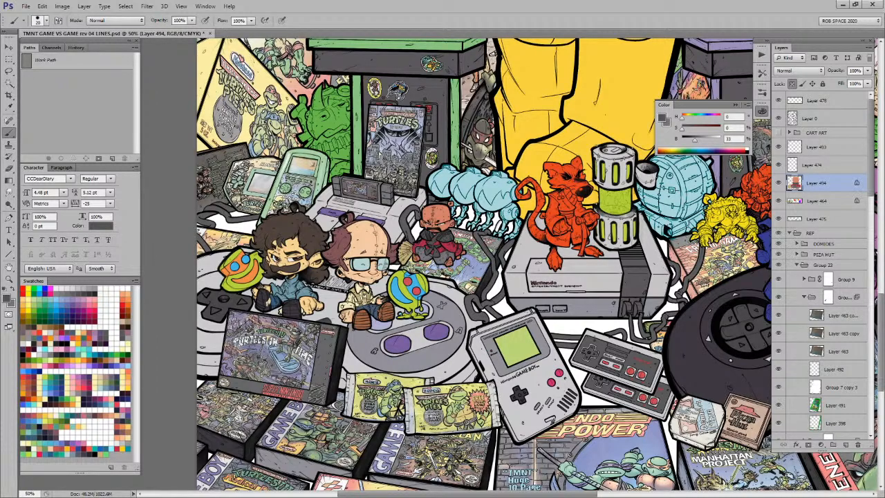
pyautogui.hotkey('ctrl', 'Tab')
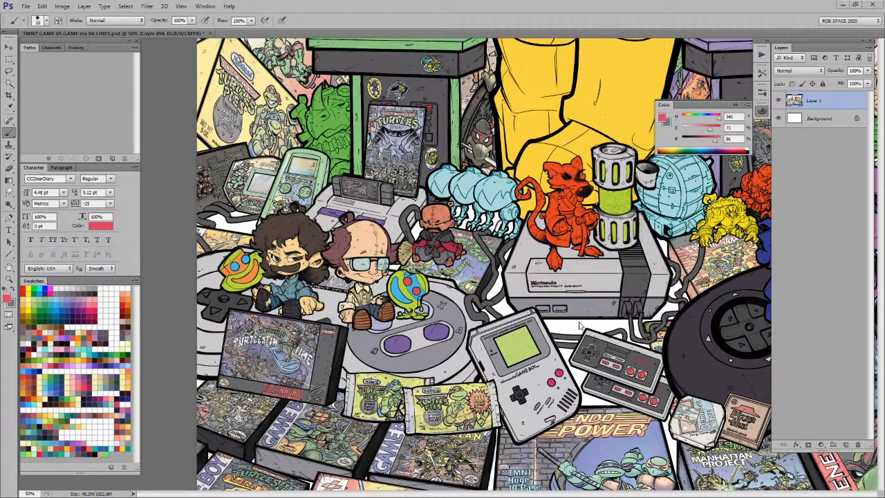
pyautogui.hotkey('ctrl', 'Tab')
pyautogui.press('w')
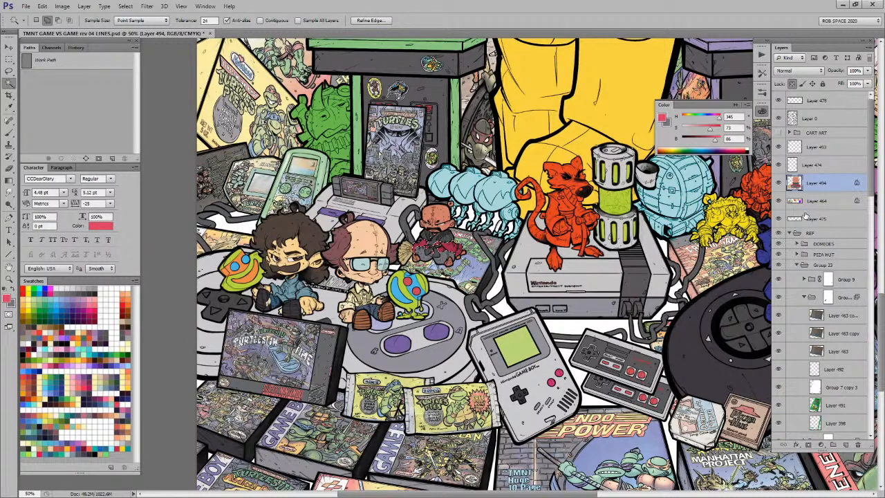
pyautogui.hotkey('ctrl', 'd')
# Step: Select the dark areas of the seated figure's robe, recolour them with sampled purple-grey (H 284, S 17, B 25), and deselect
pyautogui.click(448, 237)
pyautogui.press('b')
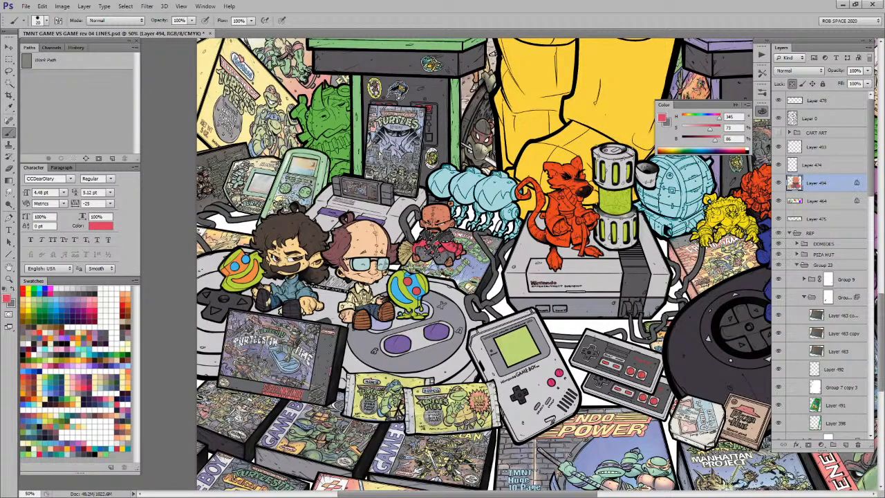
pyautogui.keyDown('alt'); pyautogui.click(300, 305); pyautogui.keyUp('alt')
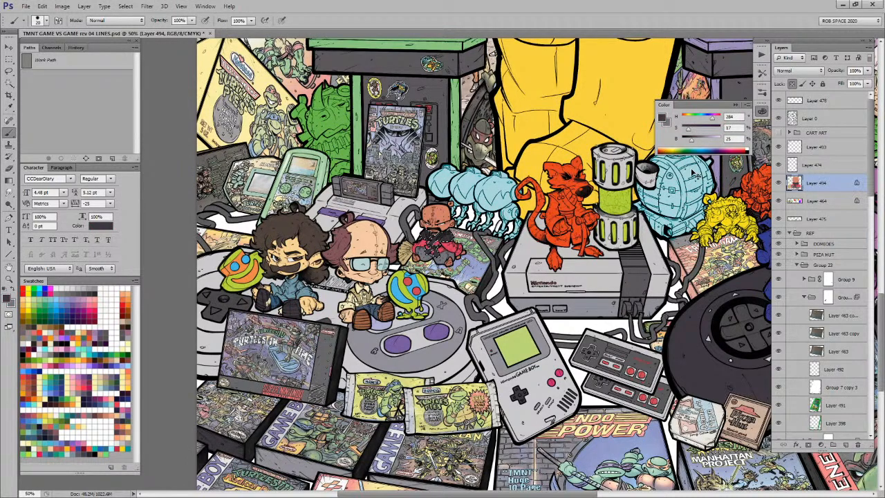
pyautogui.press('x')
pyautogui.keyDown('alt'); pyautogui.click(442, 240); pyautogui.keyUp('alt')
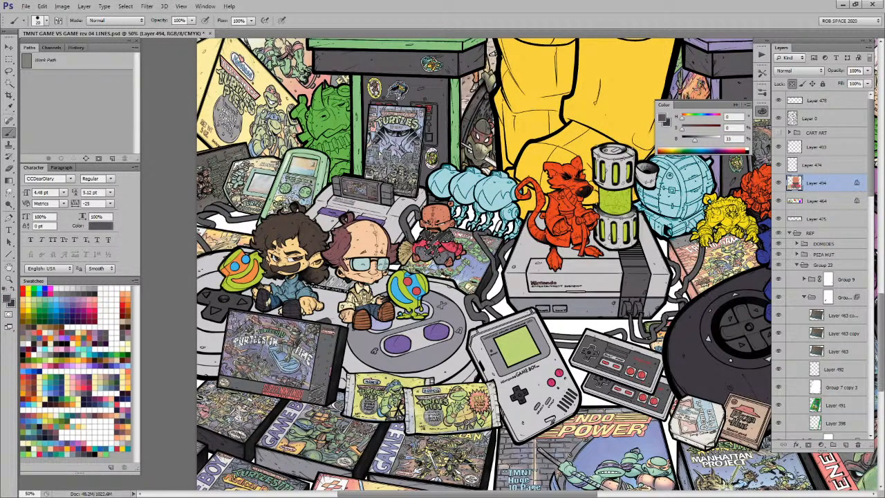
pyautogui.press('w')
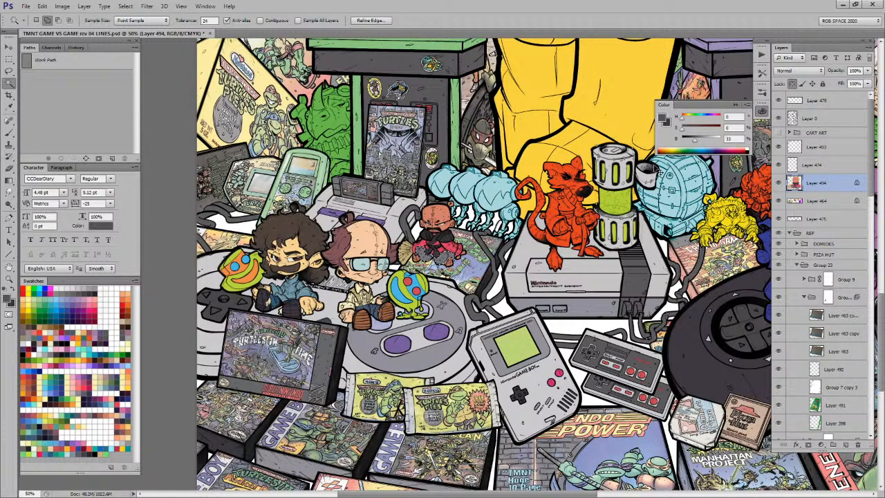
pyautogui.hotkey('ctrl', 'd')
# Step: Fill the selected part of the seated figure's outfit with dark grey (H 0, S 0, B 33) and deselect
pyautogui.moveTo(580, 290); pyautogui.dragTo(579, 297)
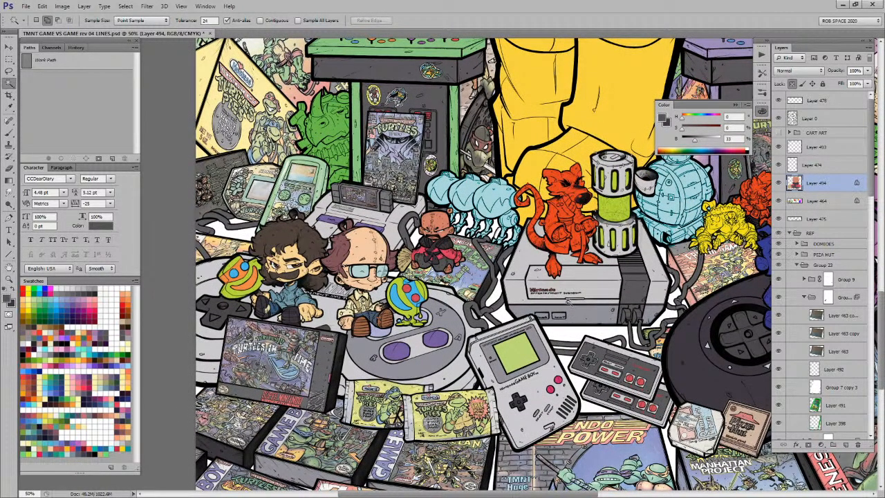
pyautogui.moveTo(571, 309); pyautogui.dragTo(571, 314)
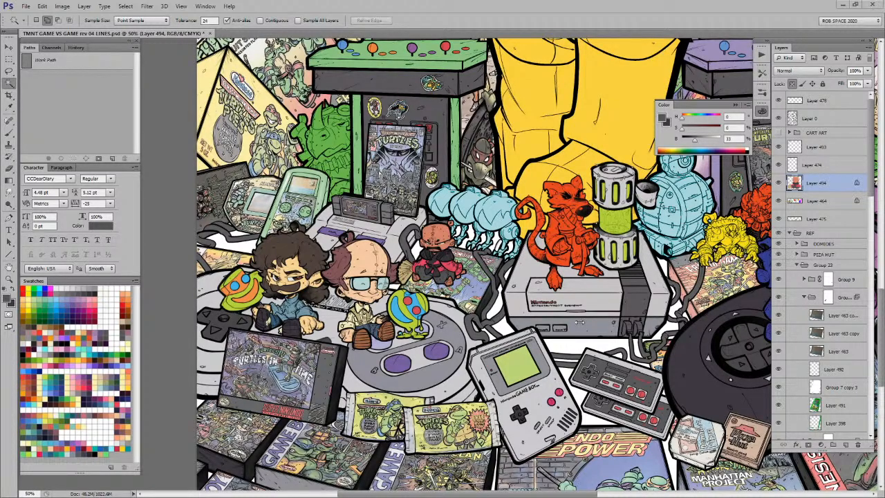
pyautogui.press('b')
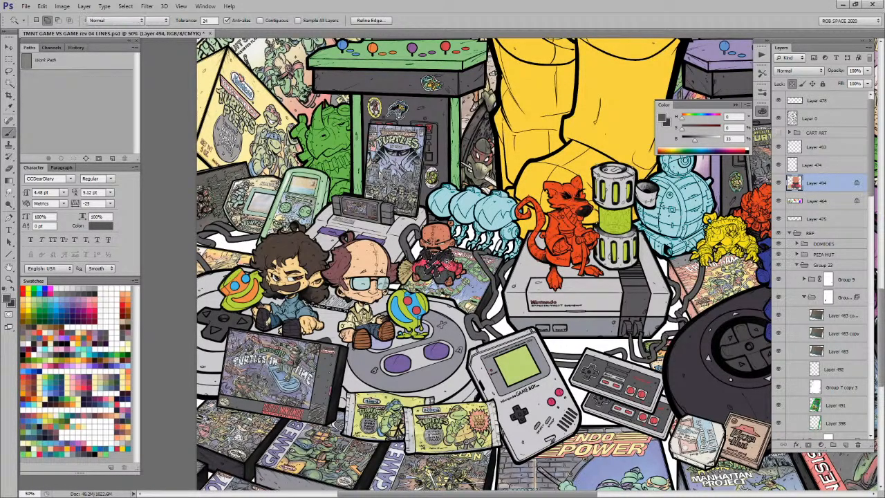
pyautogui.hotkey('alt', 'BackSpace')
pyautogui.hotkey('ctrl', 'd')
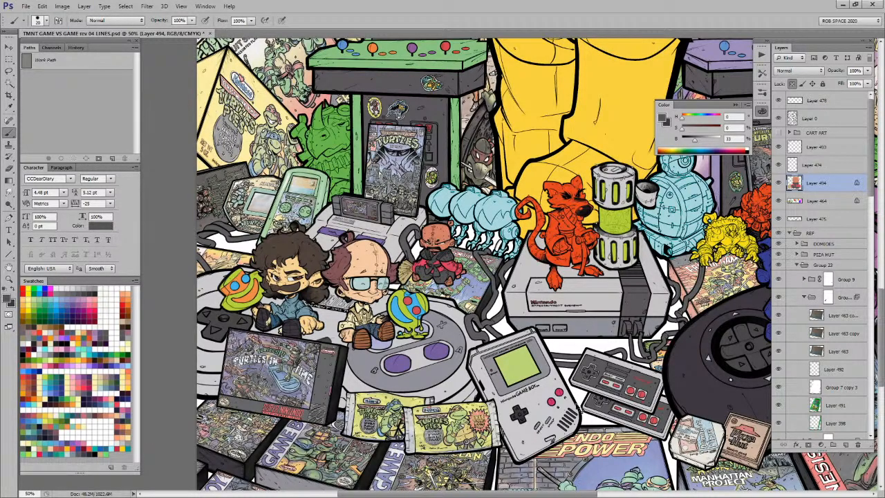
# Step: Touch up the seated figure's dark clothing with sampled purple-grey (H 284, S 17, B 25), comparing before and after
pyautogui.keyDown('alt'); pyautogui.click(687, 349); pyautogui.keyUp('alt')
pyautogui.moveTo(436, 270)
pyautogui.mouseDown()
pyautogui.moveTo(424, 253)
pyautogui.moveTo(437, 272)
pyautogui.moveTo(434, 260)
pyautogui.mouseUp()
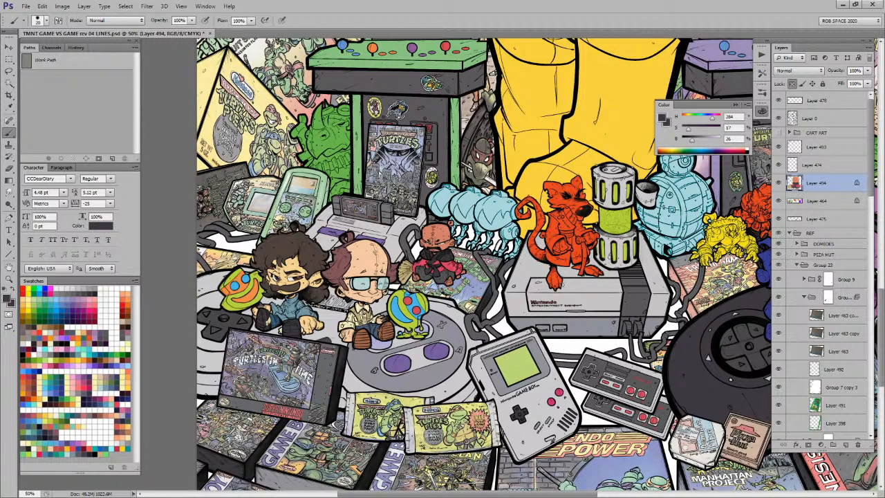
pyautogui.hotkey('ctrl', 'z')
pyautogui.hotkey('ctrl', 'z')
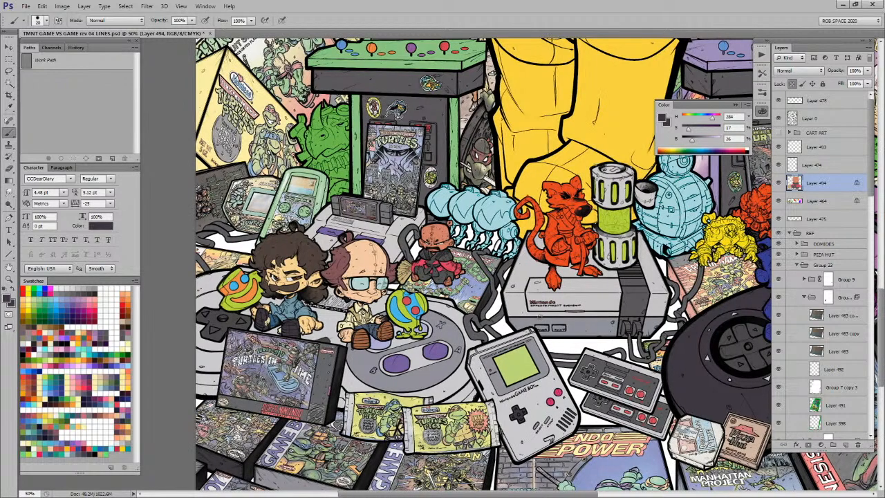
pyautogui.press('w')
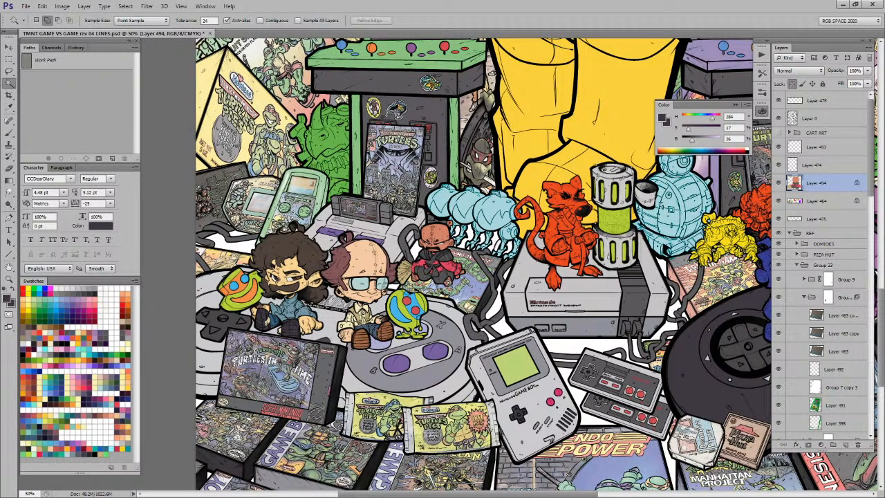
pyautogui.press('b')
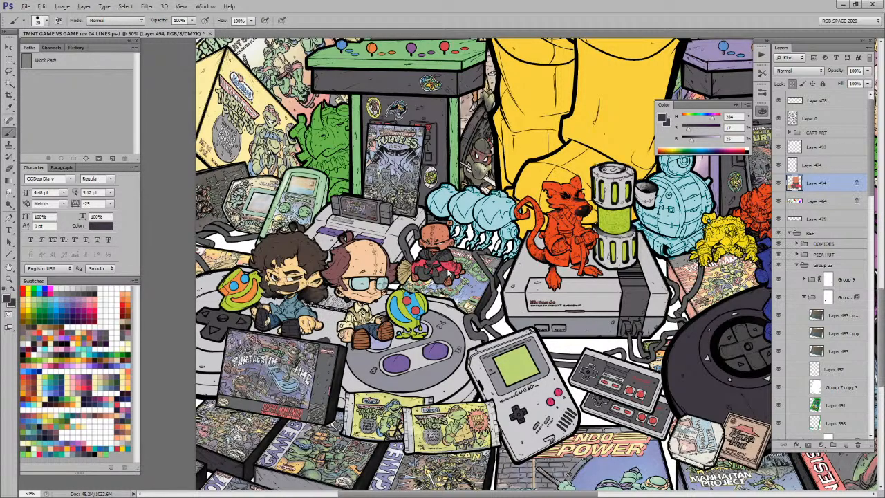
pyautogui.moveTo(449, 279); pyautogui.dragTo(415, 280)
# Step: Check the figure against the surrounding artwork and merge Layer 494 down into Layer 464
pyautogui.moveTo(563, 375); pyautogui.dragTo(510, 373)
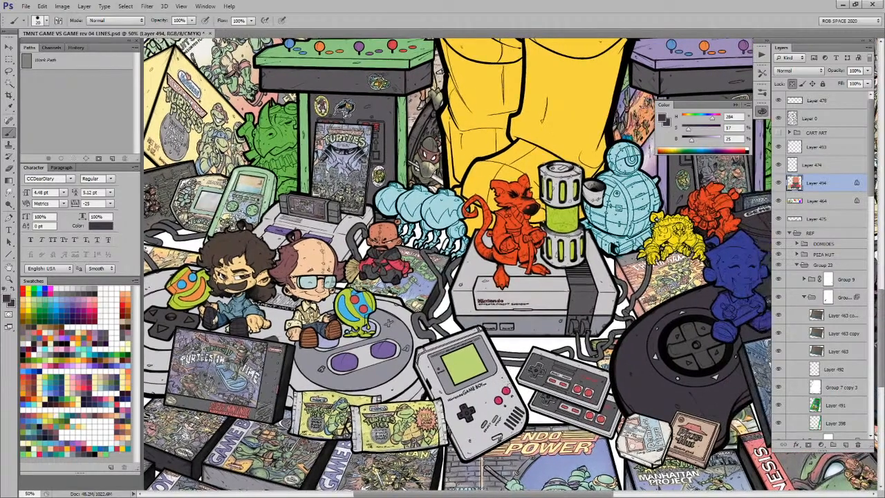
pyautogui.moveTo(587, 372)
pyautogui.mouseDown()
pyautogui.moveTo(574, 372)
pyautogui.moveTo(585, 388)
pyautogui.mouseUp()
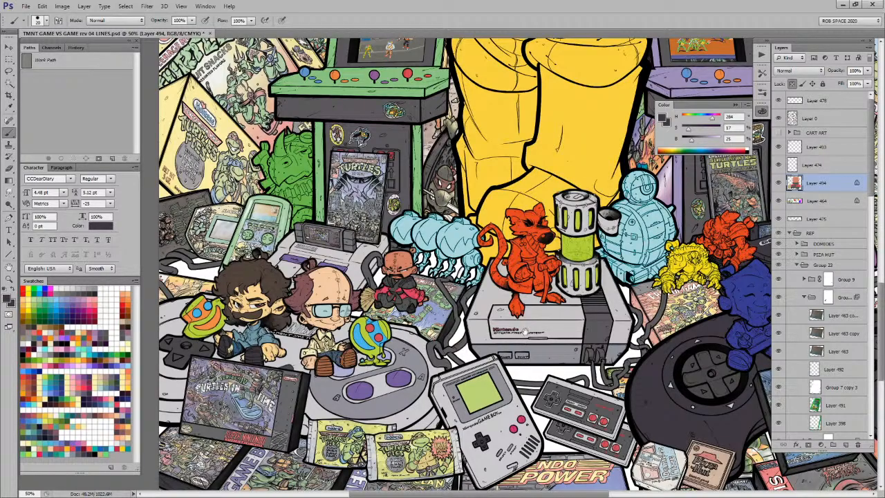
pyautogui.scroll(4, 521, 368)
pyautogui.scroll(-4, 521, 367)
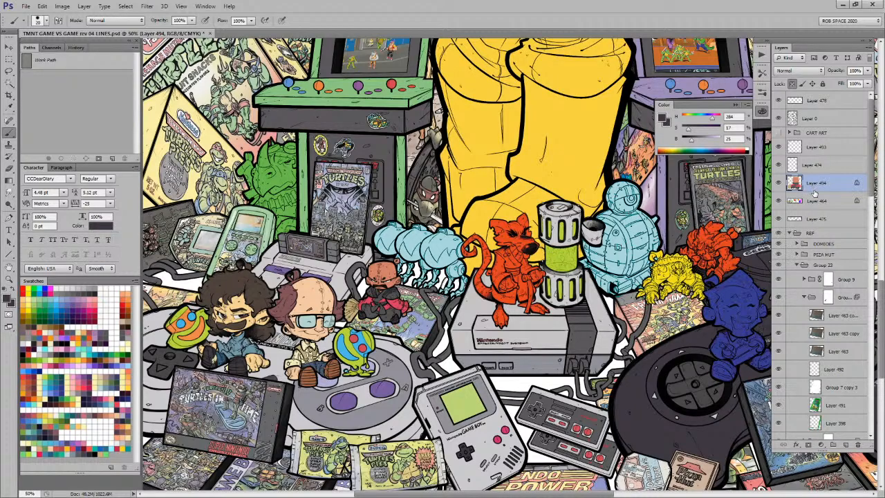
pyautogui.hotkey('ctrl', 'e')
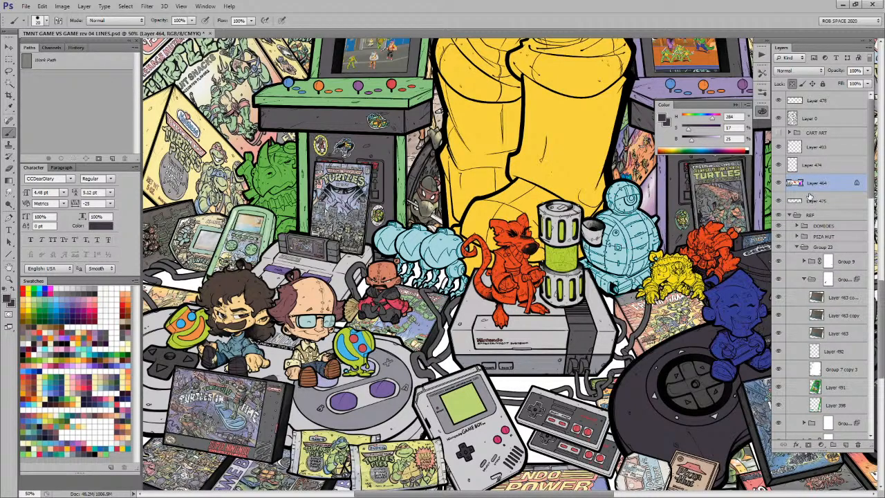
pyautogui.press('w')
pyautogui.click(453, 267)
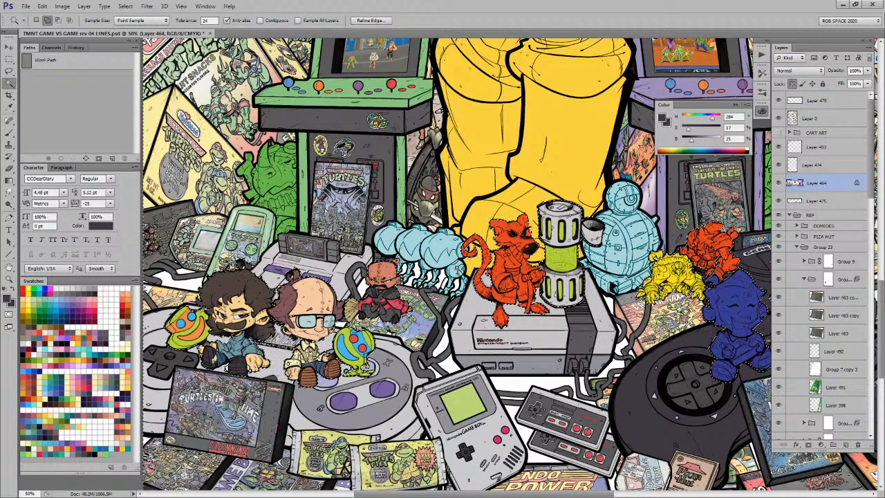
pyautogui.hotkey('ctrl', 'd')
pyautogui.click(794, 201)
pyautogui.keyDown('ctrl'); pyautogui.click(793, 203); pyautogui.keyUp('ctrl')
pyautogui.hotkey('ctrl', 'd')
# Step: Collapse Group 23 and the REF group, and make the cyan robots' MOUSERS layer active
pyautogui.click(797, 246)
pyautogui.click(789, 215)
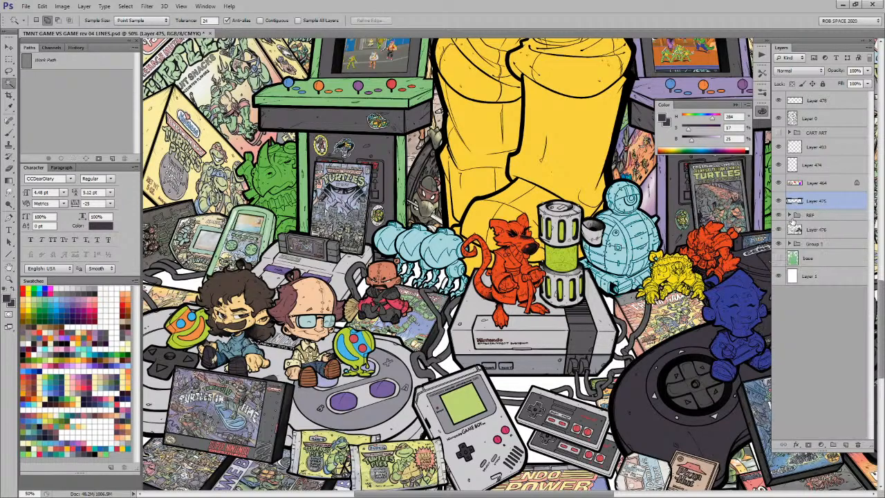
pyautogui.keyDown('ctrl'); pyautogui.click(440, 247); pyautogui.keyUp('ctrl')
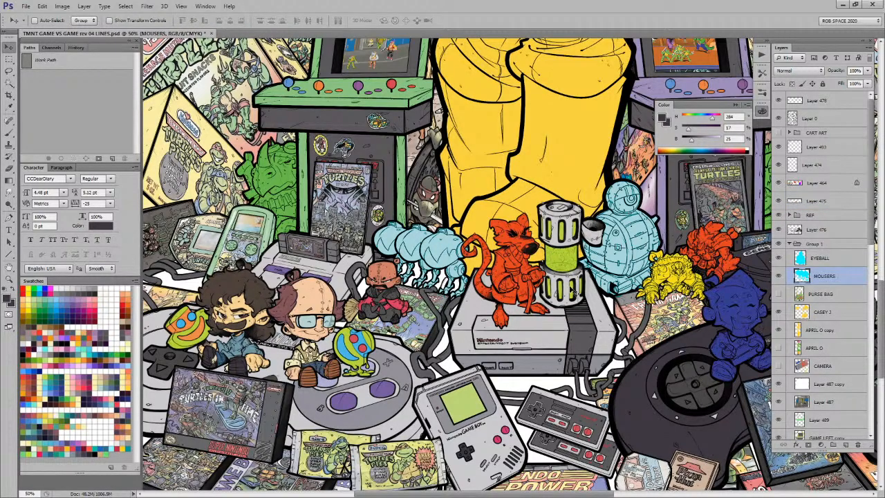
pyautogui.keyDown('alt'); pyautogui.click(474, 310); pyautogui.keyUp('alt')
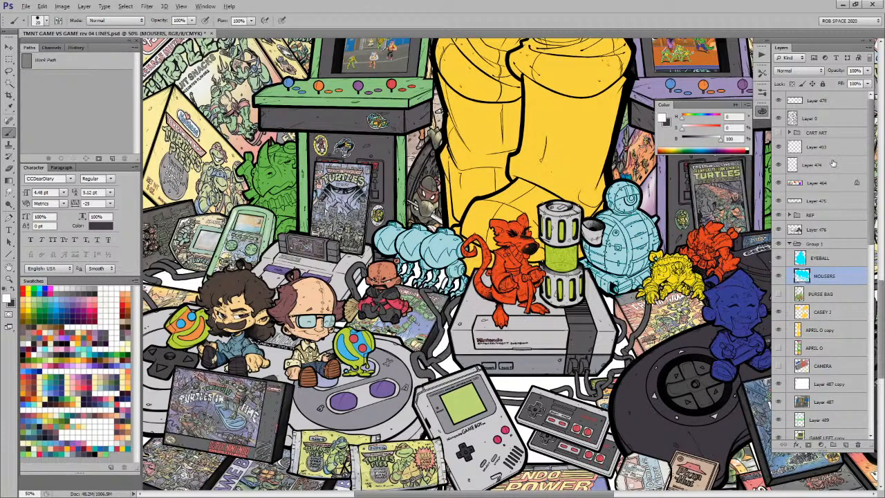
pyautogui.hotkey('alt', 'shift', 'BackSpace')
pyautogui.hotkey('ctrl', 'z')
# Step: Set the Eyedropper to sample All Layers, pick light grey (H 330, S 1, B 78) from the console, and fill the mousers
pyautogui.press('i')
pyautogui.click(200, 20)
pyautogui.click(213, 24)
pyautogui.click(212, 22)
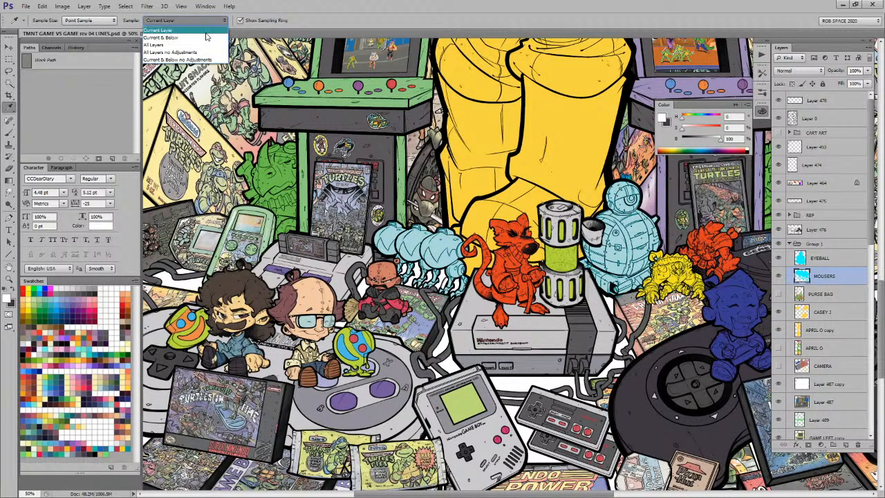
pyautogui.click(203, 45)
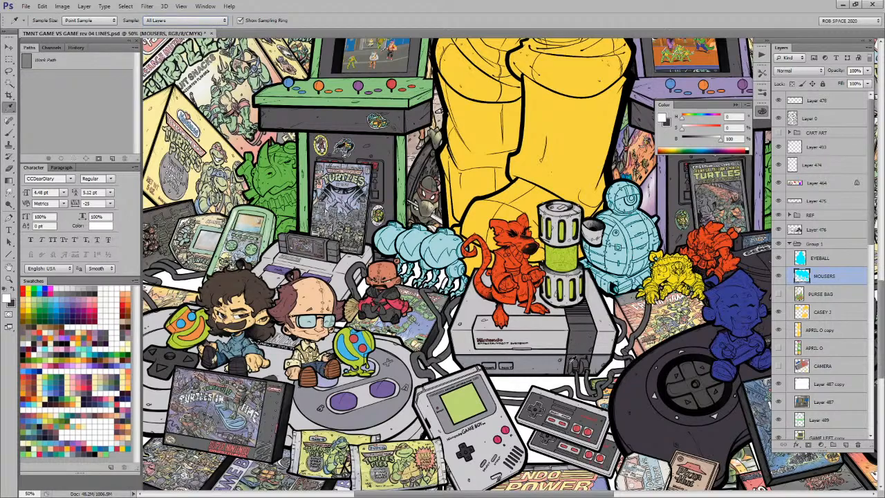
pyautogui.click(541, 338)
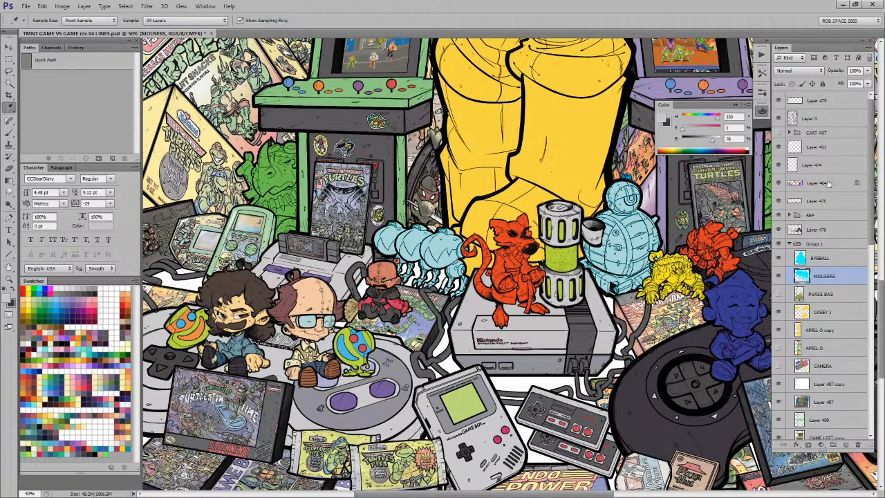
pyautogui.hotkey('alt', 'shift', 'BackSpace')
# Step: Outline the small panels on top of the three mousers' heads with Lasso selections
pyautogui.press('b')
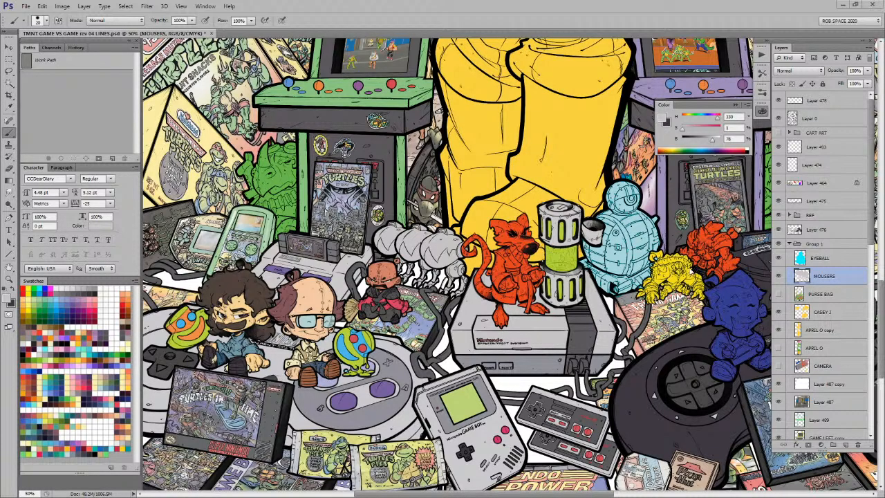
pyautogui.hotkey('ctrl', 'space')
pyautogui.click(405, 266)
pyautogui.keyDown('alt'); pyautogui.click(351, 361); pyautogui.keyUp('alt')
pyautogui.hotkey('ctrl', 'space')
pyautogui.click(455, 211)
pyautogui.click(455, 211)
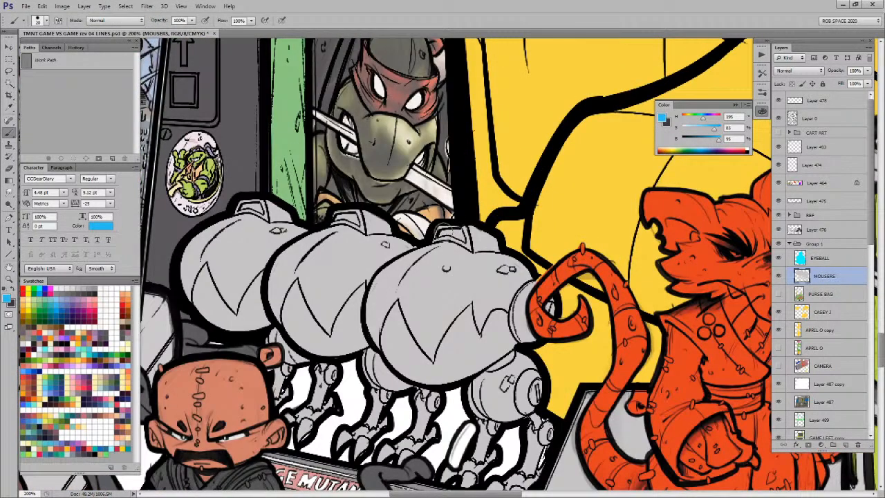
pyautogui.press('l')
pyautogui.moveTo(456, 240)
pyautogui.mouseDown()
pyautogui.moveTo(441, 242)
pyautogui.moveTo(462, 231)
pyautogui.moveTo(440, 231)
pyautogui.mouseUp()
pyautogui.moveTo(363, 223)
pyautogui.mouseDown()
pyautogui.moveTo(339, 221)
pyautogui.moveTo(360, 218)
pyautogui.mouseUp()
pyautogui.moveTo(265, 211)
pyautogui.mouseDown()
pyautogui.moveTo(268, 218)
pyautogui.moveTo(242, 206)
pyautogui.moveTo(266, 207)
pyautogui.mouseUp()
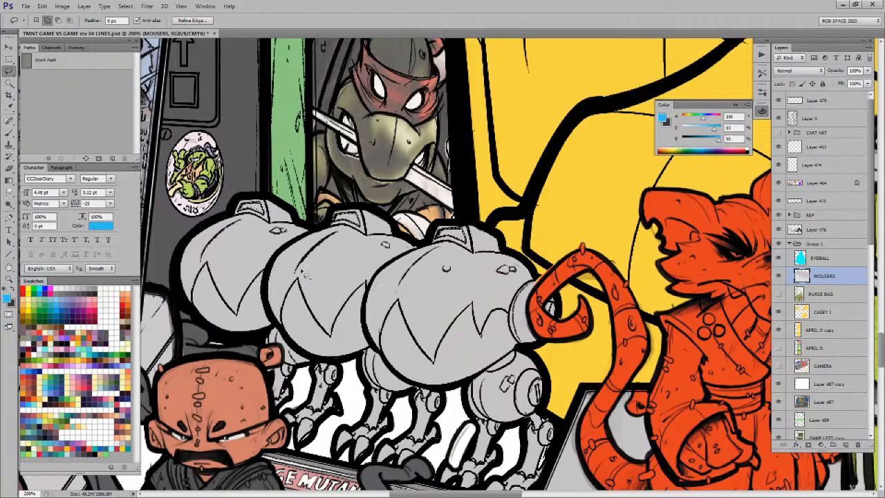
# Step: Try filling the mousers' selected head panels with sampled red (H 346, S 73, B 80)
pyautogui.press('b')
pyautogui.moveTo(440, 484)
pyautogui.mouseDown()
pyautogui.moveTo(503, 280)
pyautogui.moveTo(538, 227)
pyautogui.mouseUp()
pyautogui.keyDown('alt'); pyautogui.click(365, 211); pyautogui.keyUp('alt')
pyautogui.moveTo(465, 104); pyautogui.dragTo(353, 473)
pyautogui.hotkey('alt', 'BackSpace')
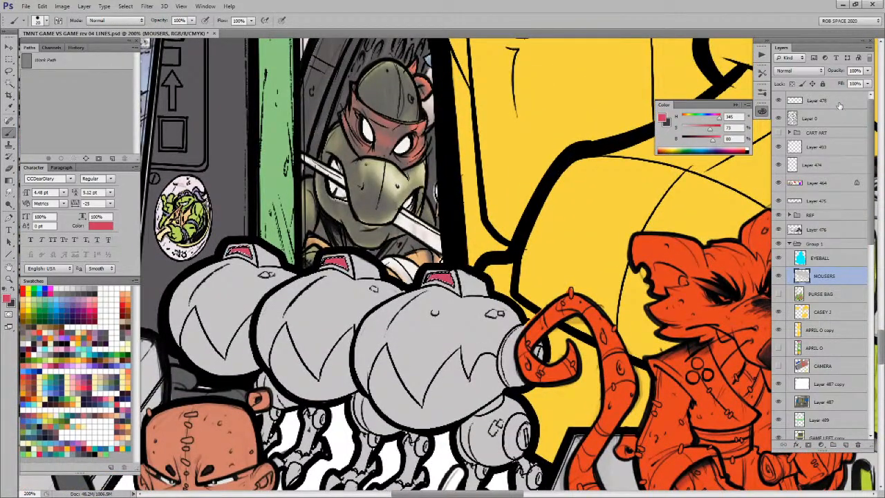
# Step: Recolour the mousers' selected head panels with the light orange swatch (H 40, S 59, B 100)
pyautogui.moveTo(505, 327); pyautogui.dragTo(543, 196)
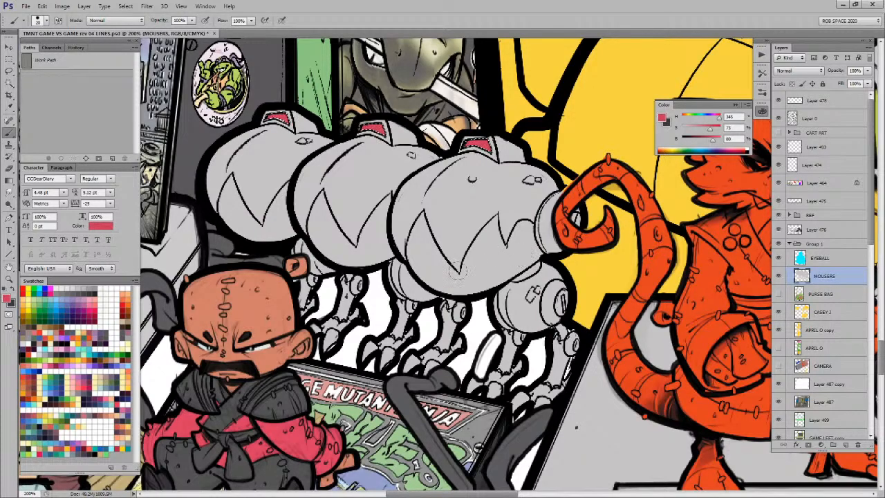
pyautogui.click(113, 390)
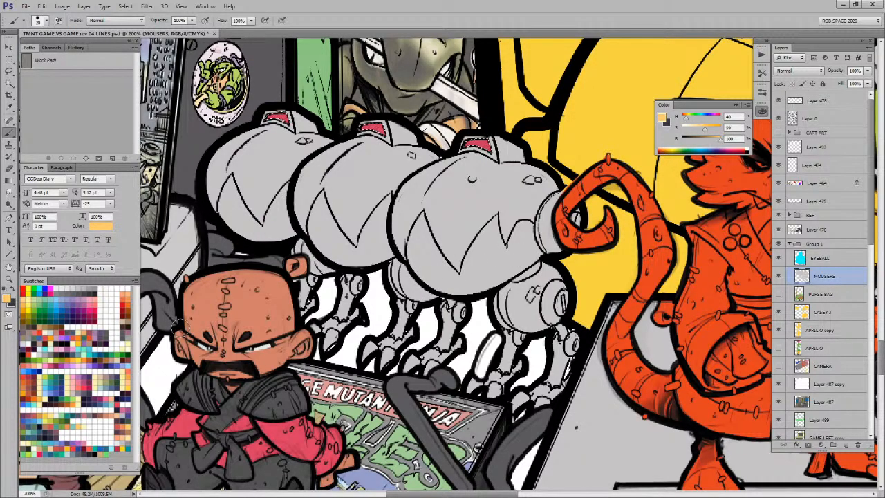
# Step: Check the coloured mousers against the whole illustration and save the document
pyautogui.press('z')
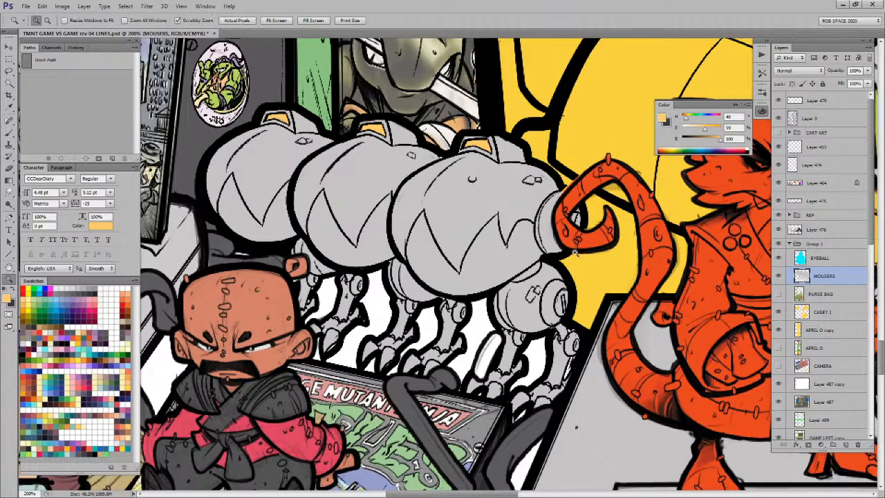
pyautogui.keyDown('alt'); pyautogui.click(578, 261); pyautogui.keyUp('alt')
pyautogui.keyDown('alt'); pyautogui.click(576, 260); pyautogui.keyUp('alt')
pyautogui.keyDown('alt'); pyautogui.click(576, 260); pyautogui.keyUp('alt')
pyautogui.moveTo(647, 356); pyautogui.dragTo(513, 337)
pyautogui.moveTo(502, 393); pyautogui.dragTo(498, 388)
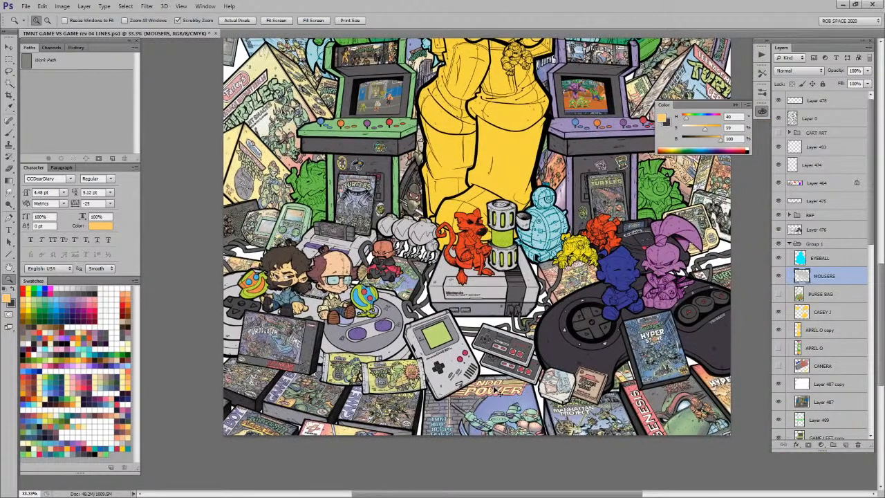
pyautogui.hotkey('ctrl', 's')
pyautogui.scroll(3, 448, 241)
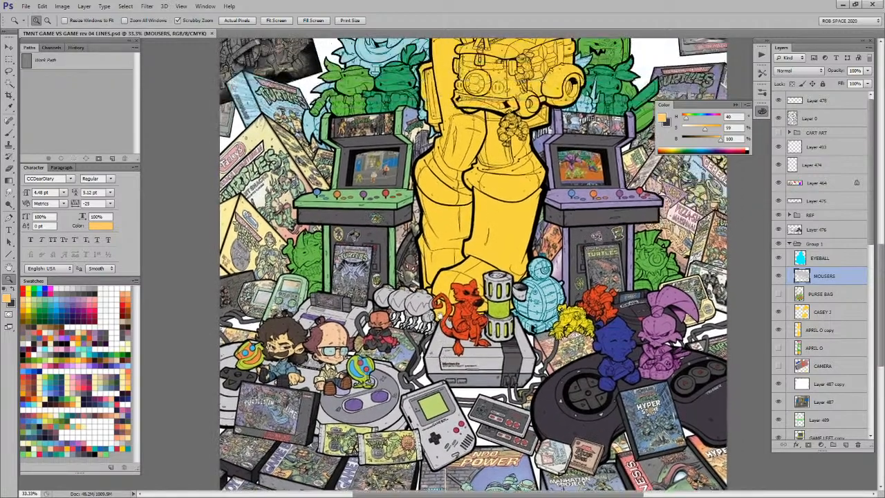
# Step: Examine the coloured consoles and small figures in the lower half against the whole illustration
pyautogui.scroll(-3, 446, 271)
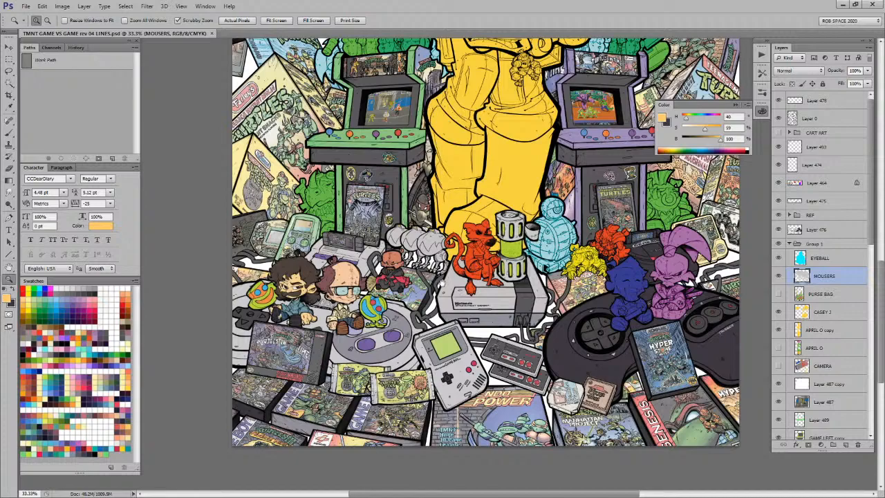
pyautogui.moveTo(444, 282); pyautogui.dragTo(435, 276)
pyautogui.moveTo(459, 307); pyautogui.dragTo(451, 302)
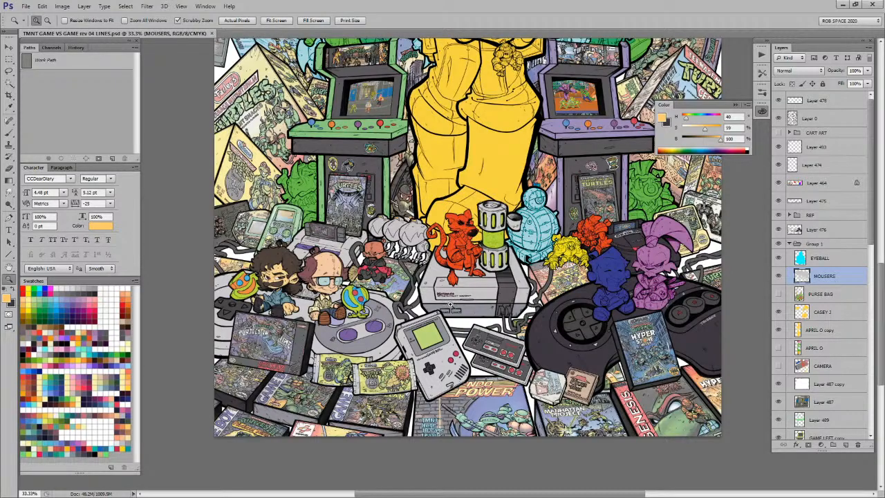
pyautogui.moveTo(451, 305); pyautogui.dragTo(441, 269)
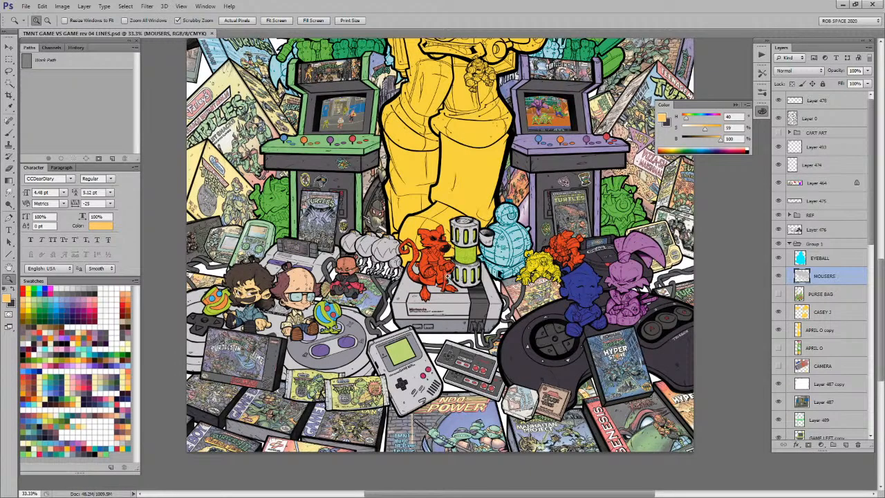
pyautogui.moveTo(447, 342); pyautogui.dragTo(432, 336)
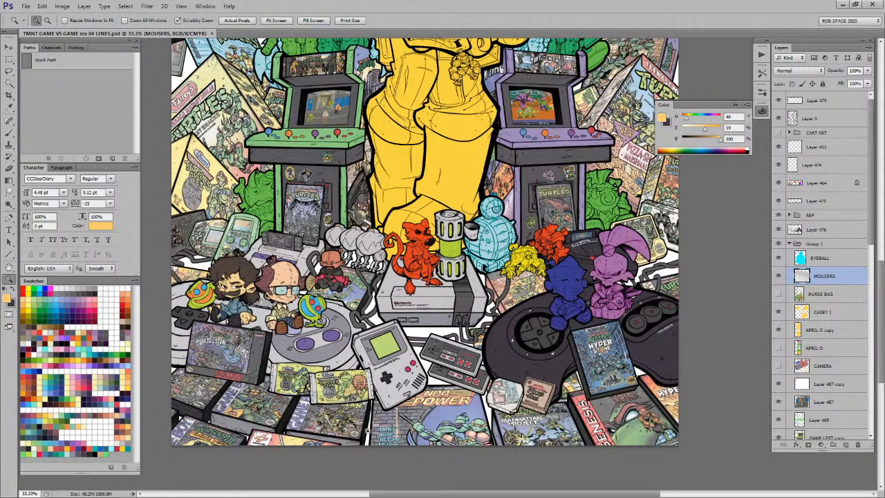
pyautogui.keyDown('alt'); pyautogui.click(394, 312); pyautogui.keyUp('alt')
pyautogui.keyDown('alt'); pyautogui.click(393, 323); pyautogui.keyUp('alt')
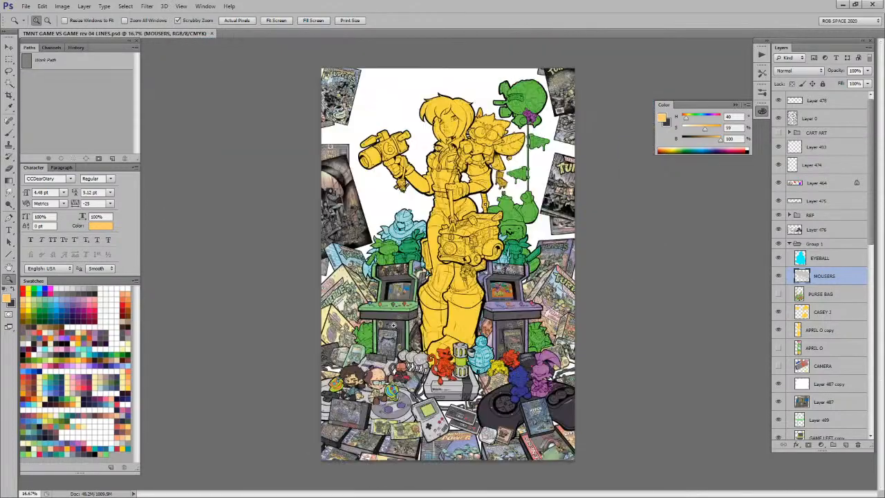
pyautogui.click(491, 323)
pyautogui.scroll(-5, 484, 336)
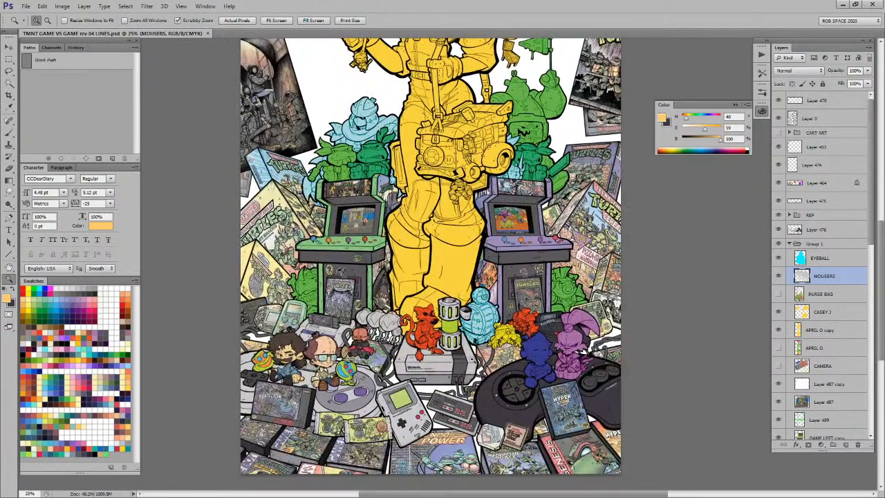
pyautogui.click(472, 358)
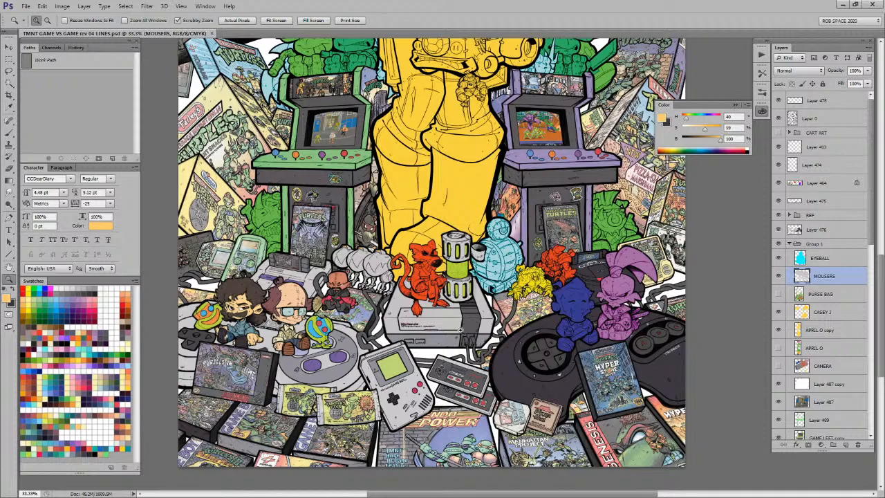
pyautogui.moveTo(461, 329); pyautogui.dragTo(449, 310)
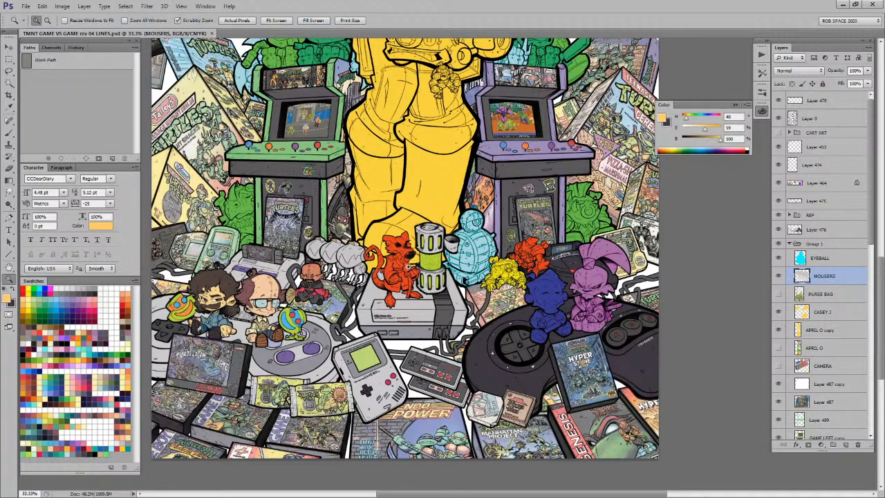
# Step: Recolour the whole eyeball robot on the EYEBALL layer with a sampled mid grey (H 240, S 6, B 61)
pyautogui.press('w')
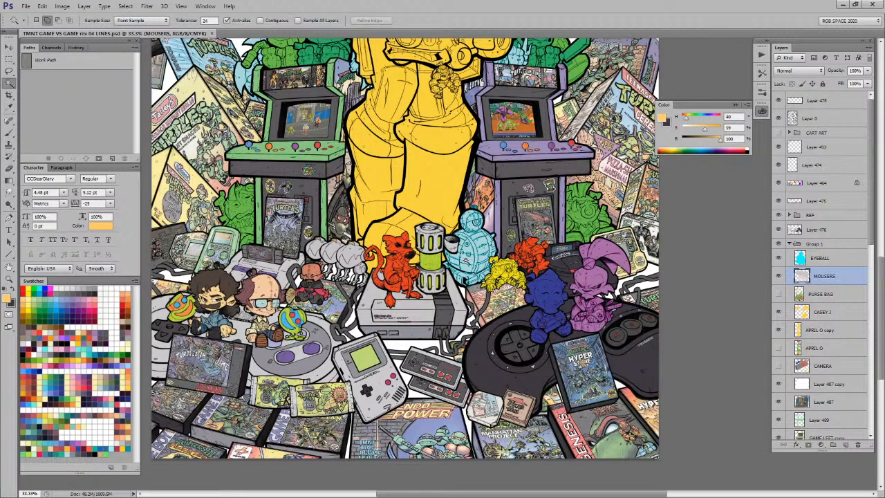
pyautogui.click(468, 260)
pyautogui.hotkey('ctrl', 'd')
pyautogui.click(813, 257)
pyautogui.press('b')
pyautogui.keyDown('alt'); pyautogui.click(406, 326); pyautogui.keyUp('alt')
pyautogui.hotkey('shift', 'alt', 'BackSpace')
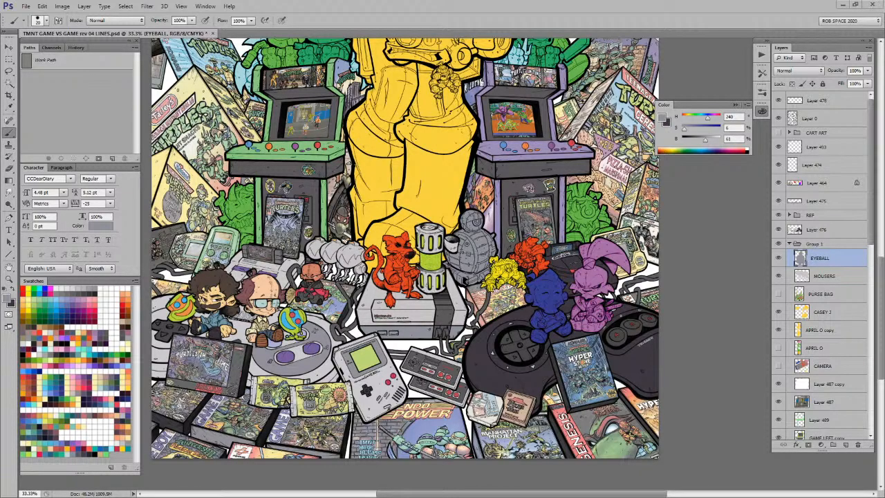
# Step: Sample the light grey (H 330, S 1, B 78) of the neighbouring console for the eyeball robot's body
pyautogui.press('z')
pyautogui.click(483, 254)
pyautogui.click(484, 255)
pyautogui.click(484, 256)
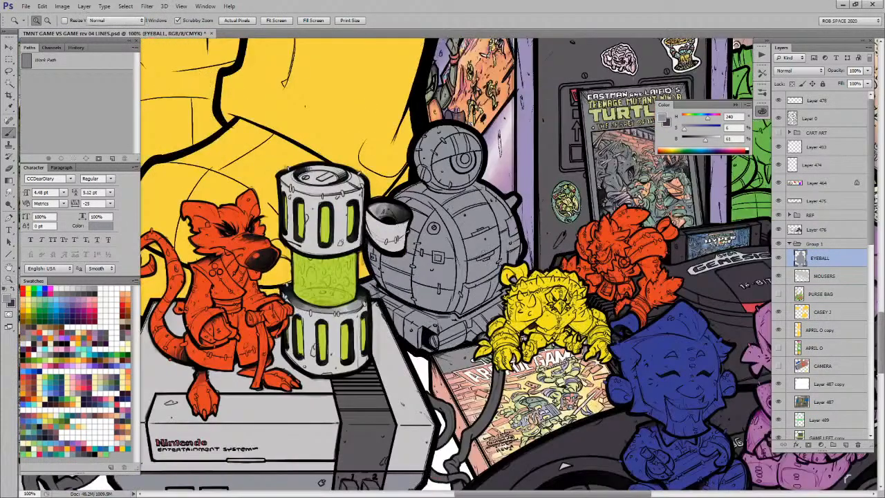
pyautogui.press('b')
pyautogui.keyDown('alt'); pyautogui.click(493, 301); pyautogui.keyUp('alt')
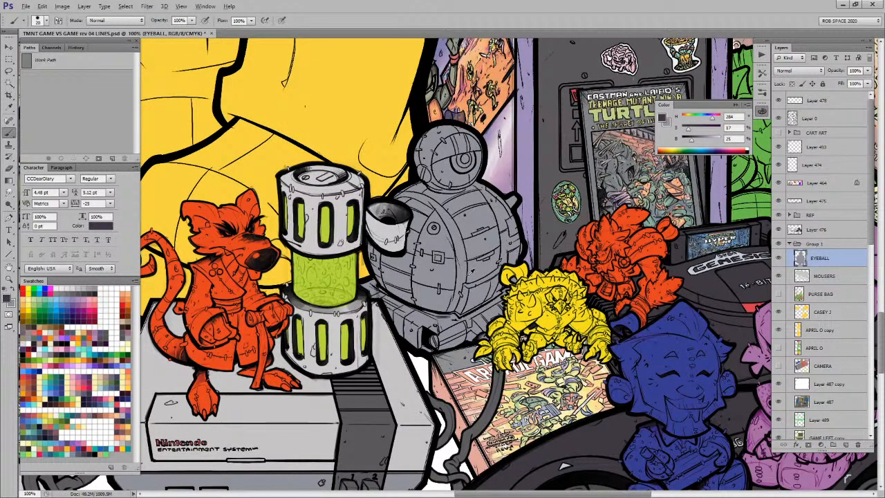
pyautogui.keyDown('alt'); pyautogui.click(401, 375); pyautogui.keyUp('alt')
pyautogui.press('z')
pyautogui.click(481, 271)
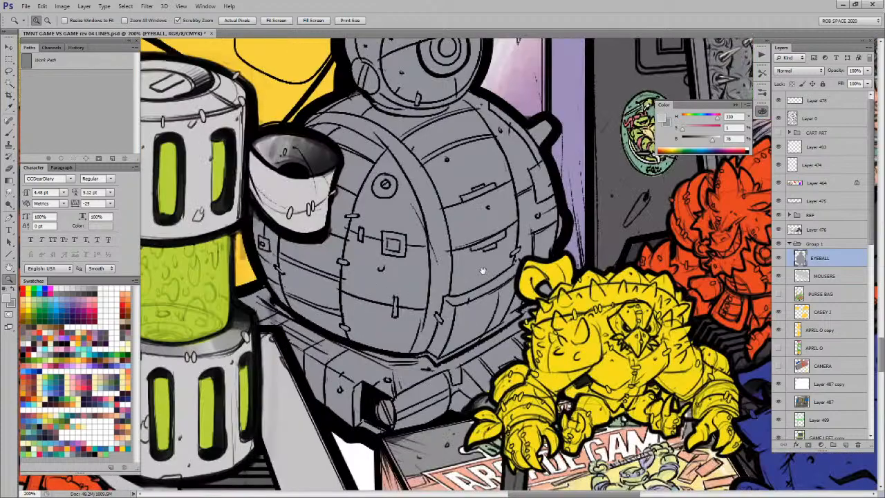
# Step: Outline the front and side shell panels of the eyeball robot's body with the Lasso, fill them with the light grey, and deselect
pyautogui.press('l')
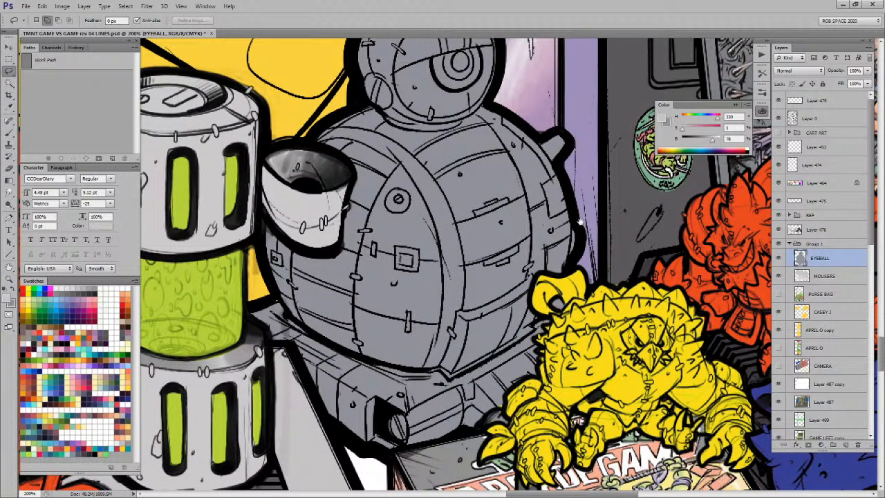
pyautogui.moveTo(578, 245); pyautogui.dragTo(576, 245)
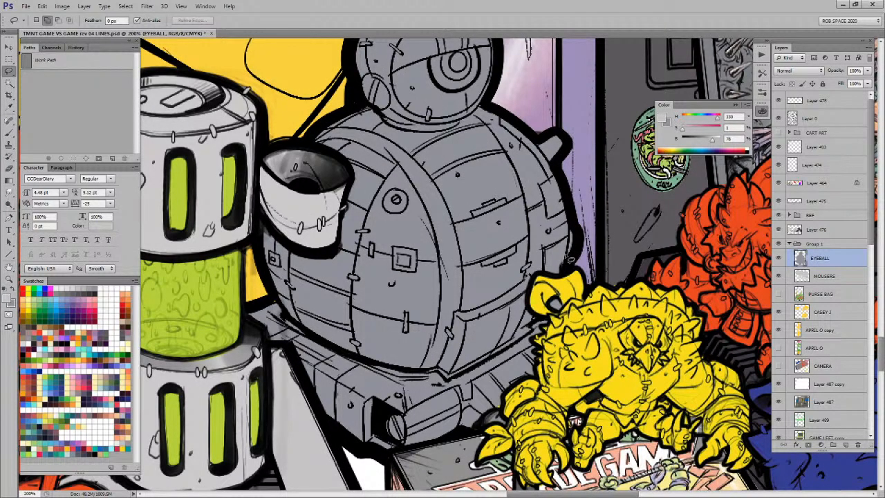
pyautogui.moveTo(564, 251); pyautogui.dragTo(563, 259)
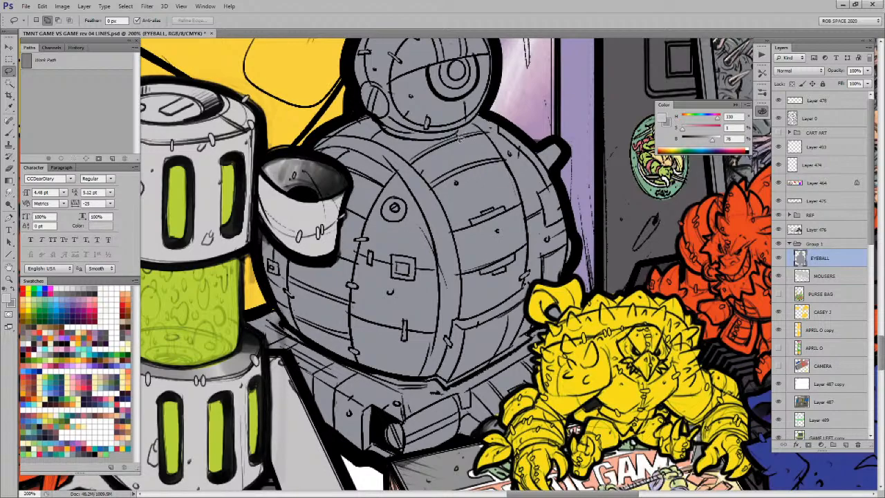
pyautogui.moveTo(416, 164)
pyautogui.mouseDown()
pyautogui.moveTo(369, 235)
pyautogui.moveTo(357, 349)
pyautogui.moveTo(371, 370)
pyautogui.moveTo(453, 391)
pyautogui.moveTo(533, 343)
pyautogui.moveTo(531, 319)
pyautogui.moveTo(579, 242)
pyautogui.moveTo(577, 147)
pyautogui.moveTo(517, 125)
pyautogui.moveTo(421, 168)
pyautogui.moveTo(358, 138)
pyautogui.mouseUp()
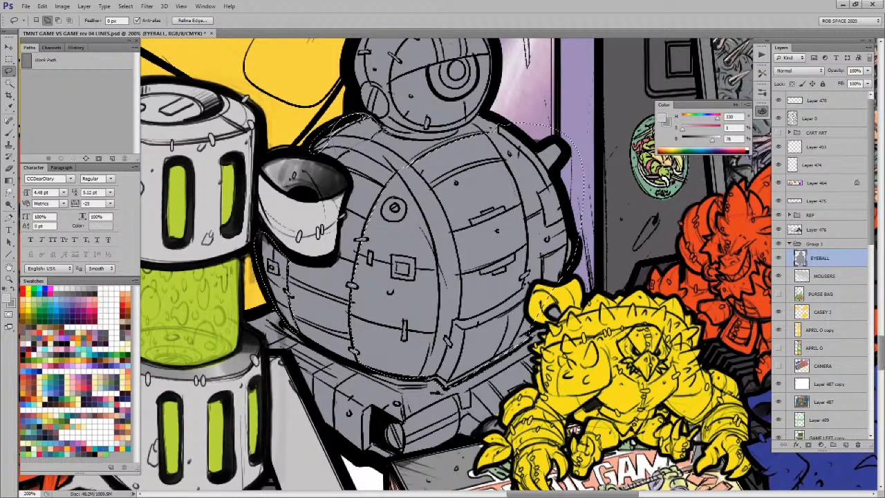
pyautogui.press('alt')
pyautogui.moveTo(381, 164)
pyautogui.mouseDown()
pyautogui.moveTo(332, 145)
pyautogui.moveTo(367, 117)
pyautogui.moveTo(508, 121)
pyautogui.moveTo(408, 166)
pyautogui.mouseUp()
pyautogui.press('shift')
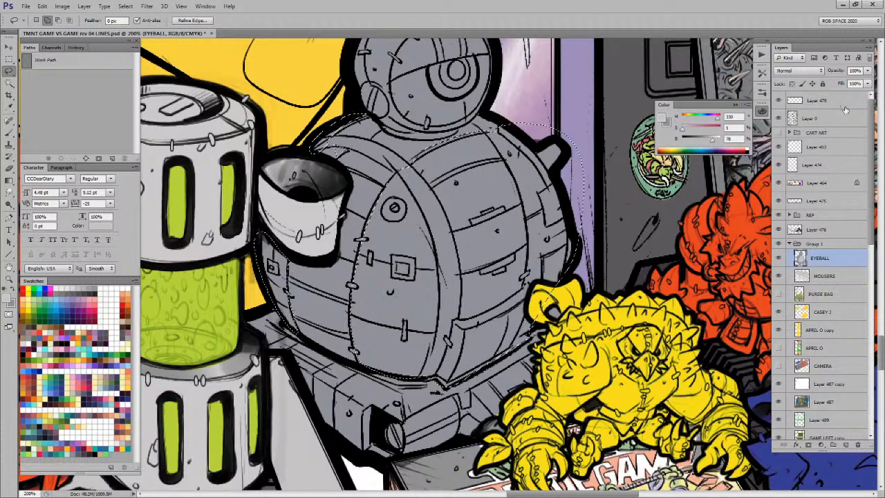
pyautogui.hotkey('alt', 'BackSpace')
pyautogui.hotkey('ctrl', 'd')
# Step: Touch up the robot's body panels with the Brush, alternating between the sampled light grey and mid grey (H 240, S 6, B 61)
pyautogui.press('b')
pyautogui.moveTo(432, 177); pyautogui.dragTo(478, 206)
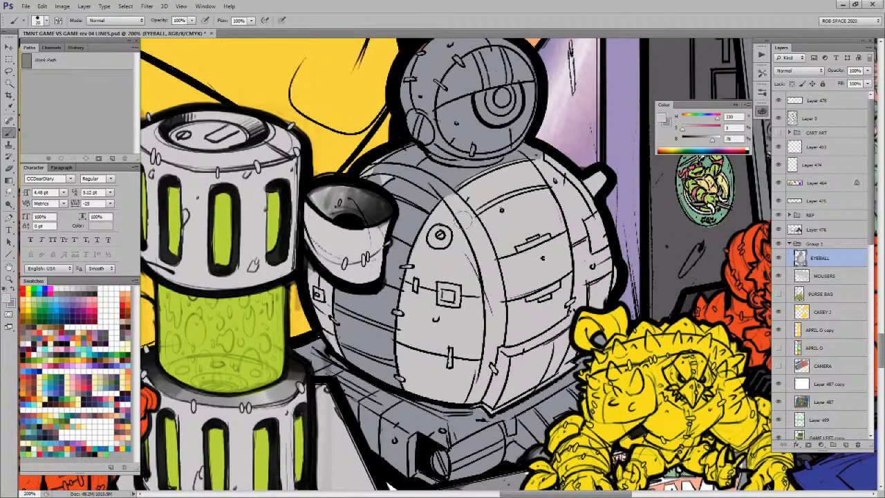
pyautogui.moveTo(453, 230); pyautogui.dragTo(463, 232)
pyautogui.keyDown('alt'); pyautogui.click(421, 160); pyautogui.keyUp('alt')
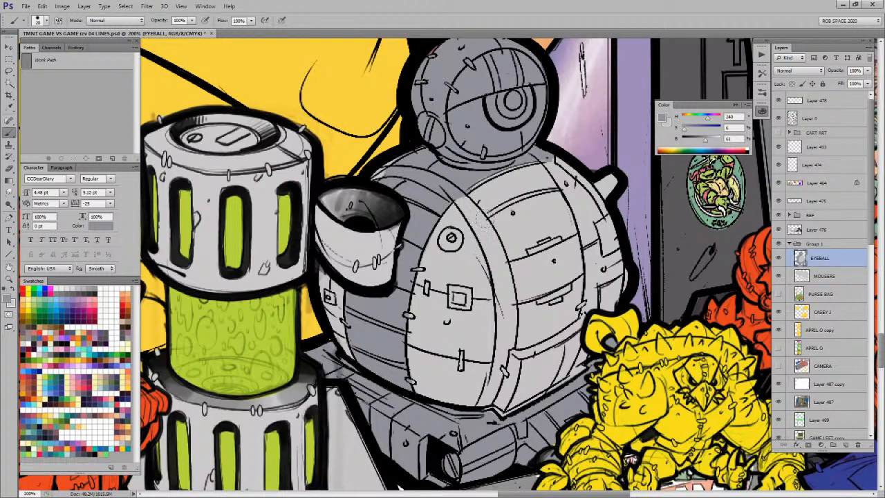
pyautogui.moveTo(477, 221); pyautogui.dragTo(474, 220)
pyautogui.keyDown('alt'); pyautogui.click(408, 181); pyautogui.keyUp('alt')
pyautogui.keyDown('alt'); pyautogui.click(394, 200); pyautogui.keyUp('alt')
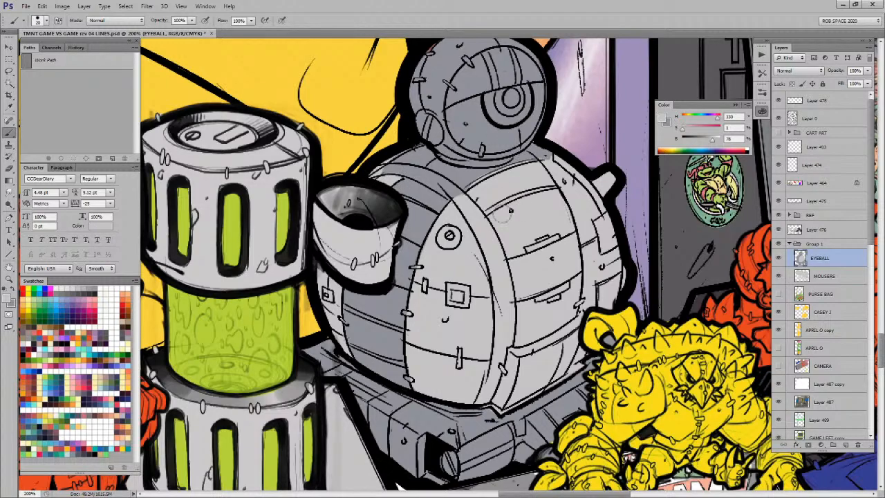
pyautogui.keyDown('alt'); pyautogui.click(422, 171); pyautogui.keyUp('alt')
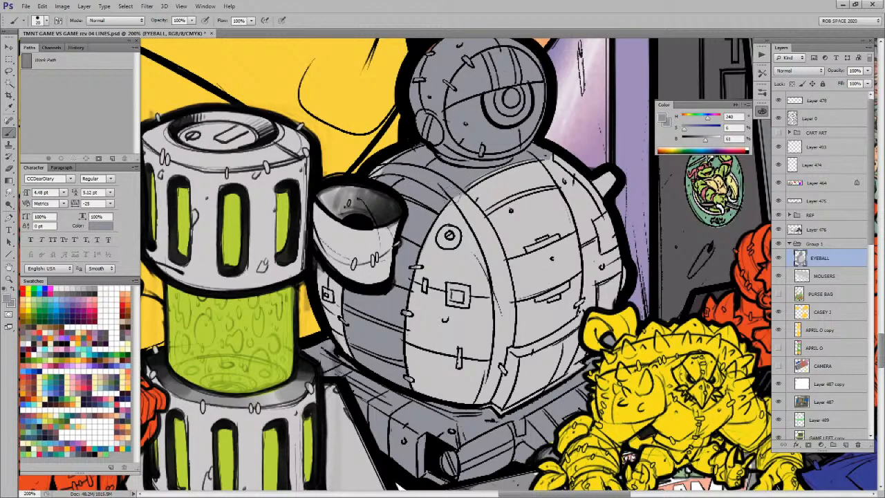
pyautogui.moveTo(507, 167); pyautogui.dragTo(475, 186)
pyautogui.moveTo(424, 368); pyautogui.dragTo(415, 289)
pyautogui.moveTo(355, 264); pyautogui.dragTo(355, 295)
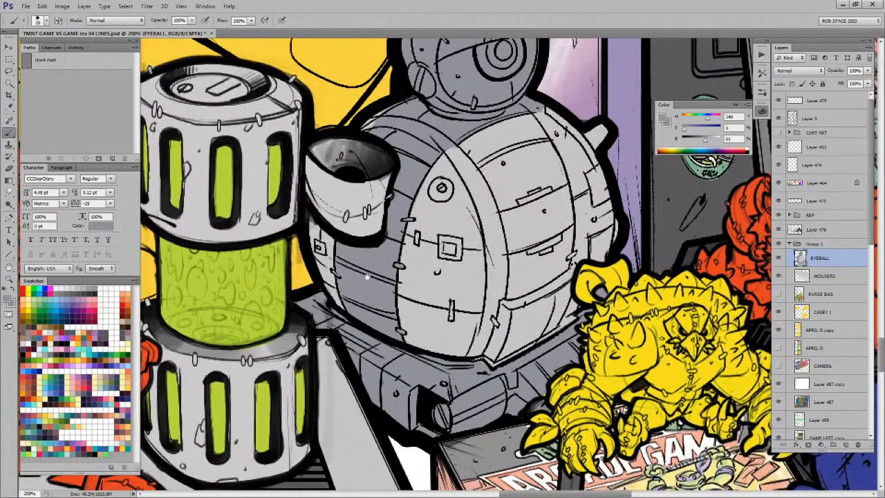
# Step: Lock the EYEBALL layer's transparent pixels and paint the robot's base dark grey (H 280, S 3, B 36)
pyautogui.moveTo(545, 314); pyautogui.dragTo(507, 301)
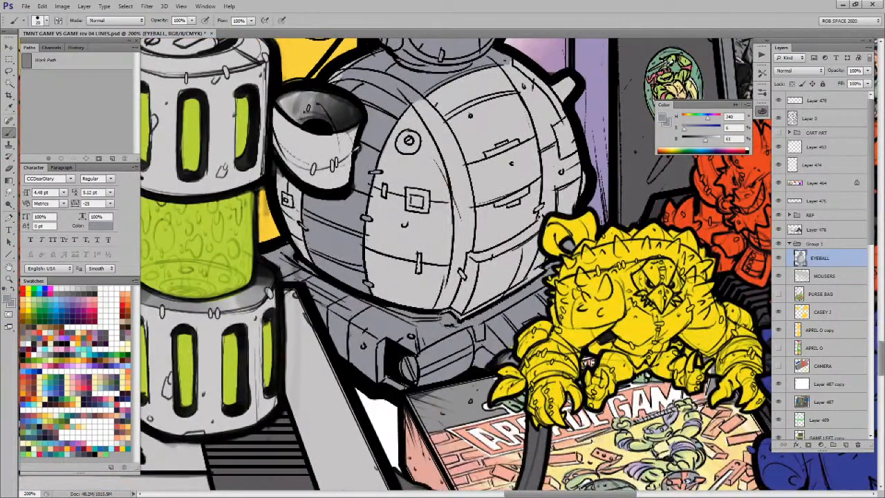
pyautogui.keyDown('alt'); pyautogui.click(303, 478); pyautogui.keyUp('alt')
pyautogui.moveTo(506, 323); pyautogui.dragTo(511, 271)
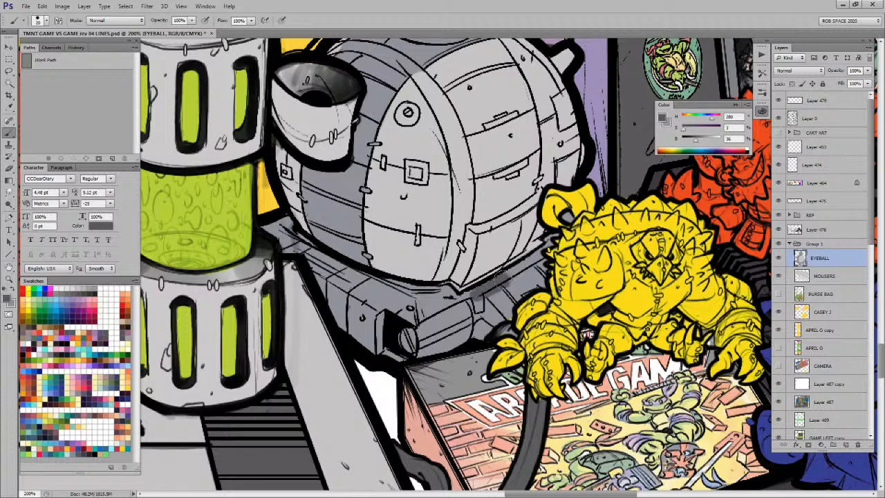
pyautogui.click(792, 84)
pyautogui.moveTo(517, 275)
pyautogui.mouseDown()
pyautogui.moveTo(552, 242)
pyautogui.moveTo(503, 280)
pyautogui.mouseUp()
pyautogui.hotkey('ctrl', 'z')
pyautogui.moveTo(553, 262)
pyautogui.mouseDown()
pyautogui.moveTo(547, 284)
pyautogui.moveTo(462, 332)
pyautogui.moveTo(456, 301)
pyautogui.moveTo(268, 228)
pyautogui.moveTo(333, 307)
pyautogui.moveTo(379, 346)
pyautogui.moveTo(436, 349)
pyautogui.moveTo(432, 325)
pyautogui.moveTo(373, 311)
pyautogui.moveTo(329, 274)
pyautogui.moveTo(358, 286)
pyautogui.mouseUp()
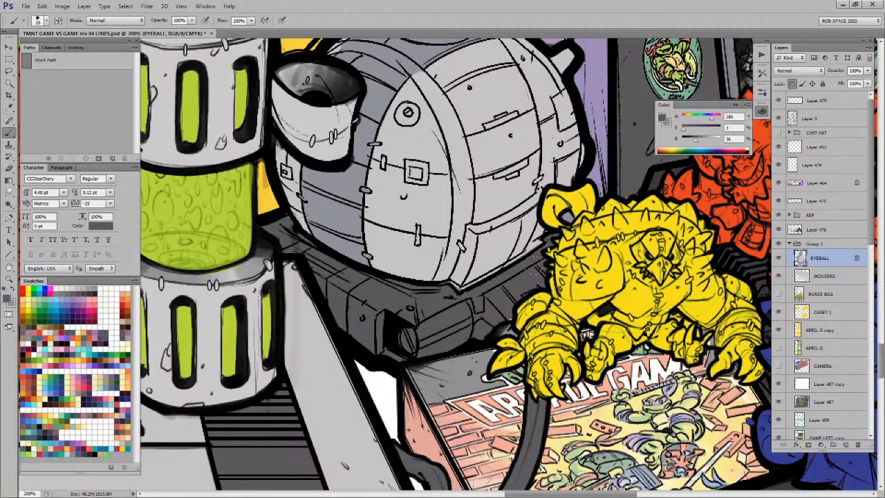
pyautogui.moveTo(529, 287); pyautogui.dragTo(532, 315)
pyautogui.keyDown('alt'); pyautogui.click(466, 301); pyautogui.keyUp('alt')
pyautogui.moveTo(454, 309)
pyautogui.mouseDown()
pyautogui.moveTo(447, 308)
pyautogui.moveTo(466, 310)
pyautogui.mouseUp()
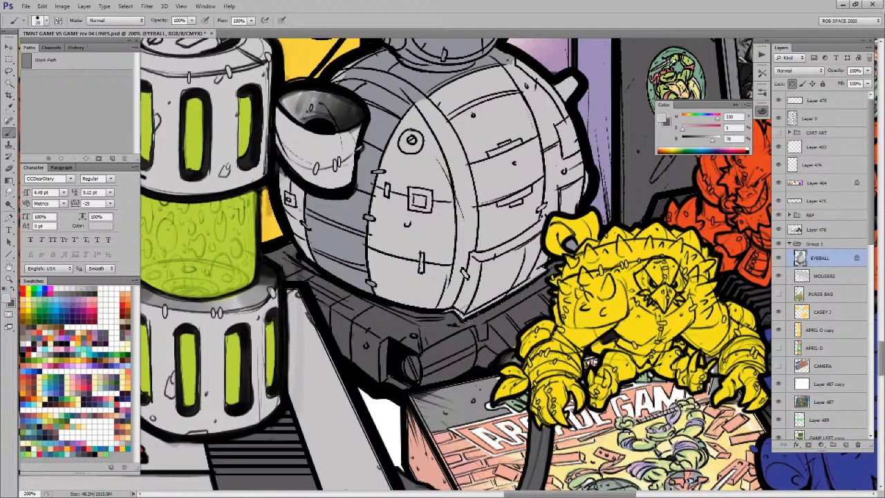
# Step: Paint the robot's eyeball below the eyelid a pale peach (H 20, S 11, B 87)
pyautogui.moveTo(527, 201); pyautogui.dragTo(538, 345)
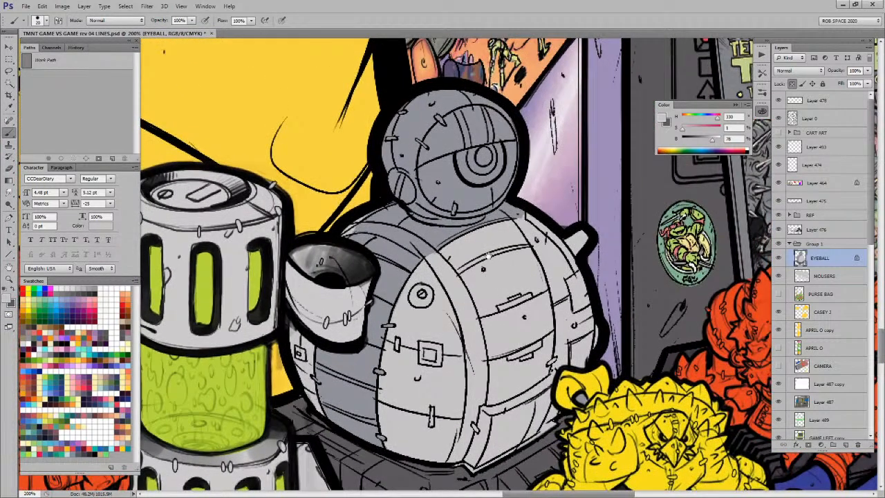
pyautogui.moveTo(489, 254); pyautogui.dragTo(502, 318)
pyautogui.press('x')
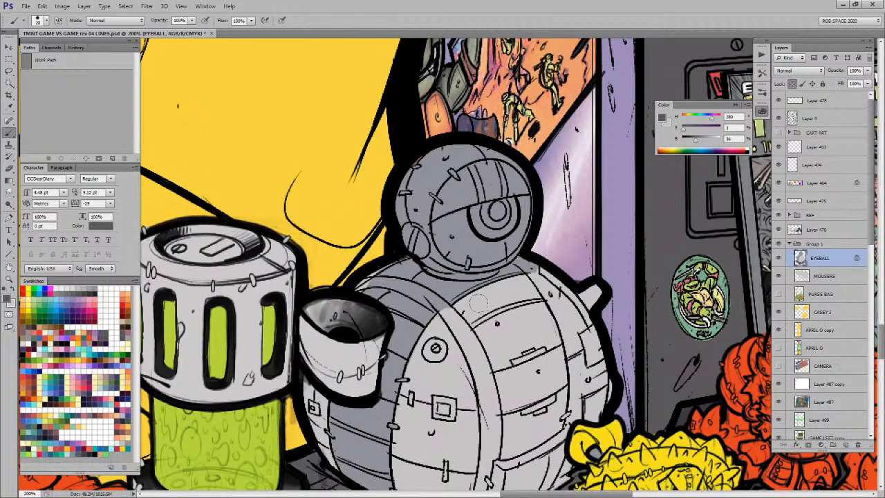
pyautogui.moveTo(305, 423); pyautogui.dragTo(637, 208)
pyautogui.moveTo(202, 347); pyautogui.dragTo(221, 426)
pyautogui.keyDown('alt'); pyautogui.click(236, 270); pyautogui.keyUp('alt')
pyautogui.moveTo(577, 241); pyautogui.dragTo(338, 343)
pyautogui.moveTo(438, 246)
pyautogui.mouseDown()
pyautogui.moveTo(526, 216)
pyautogui.moveTo(527, 248)
pyautogui.moveTo(515, 267)
pyautogui.moveTo(465, 284)
pyautogui.moveTo(446, 274)
pyautogui.moveTo(433, 251)
pyautogui.moveTo(438, 240)
pyautogui.moveTo(453, 266)
pyautogui.moveTo(473, 275)
pyautogui.moveTo(497, 266)
pyautogui.moveTo(513, 224)
pyautogui.moveTo(484, 251)
pyautogui.moveTo(519, 230)
pyautogui.moveTo(504, 231)
pyautogui.moveTo(482, 274)
pyautogui.mouseUp()
# Step: Sample the mid grey (H 240, S 6, B 61) and touch up the rim beneath the robot's eyeball
pyautogui.keyDown('alt'); pyautogui.click(453, 296); pyautogui.keyUp('alt')
pyautogui.keyDown('alt'); pyautogui.click(454, 298); pyautogui.keyUp('alt')
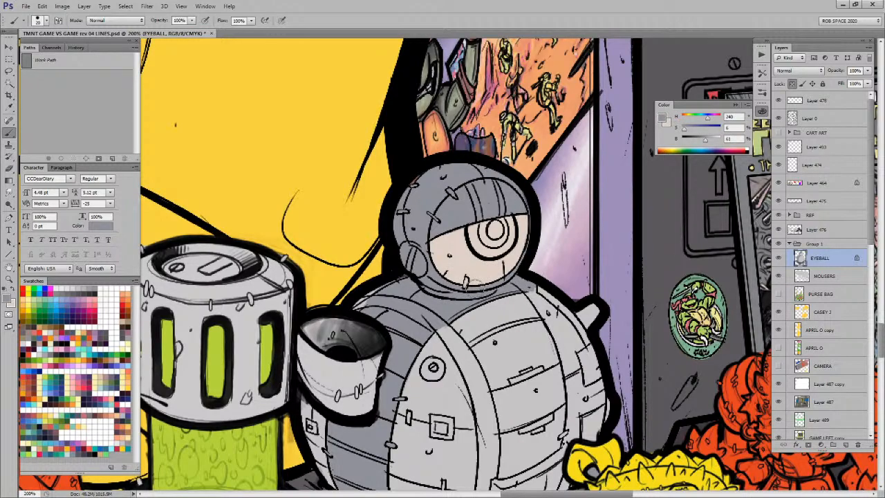
pyautogui.moveTo(474, 285)
pyautogui.mouseDown()
pyautogui.moveTo(530, 242)
pyautogui.moveTo(534, 210)
pyautogui.moveTo(520, 198)
pyautogui.moveTo(447, 293)
pyautogui.mouseUp()
pyautogui.press('x')
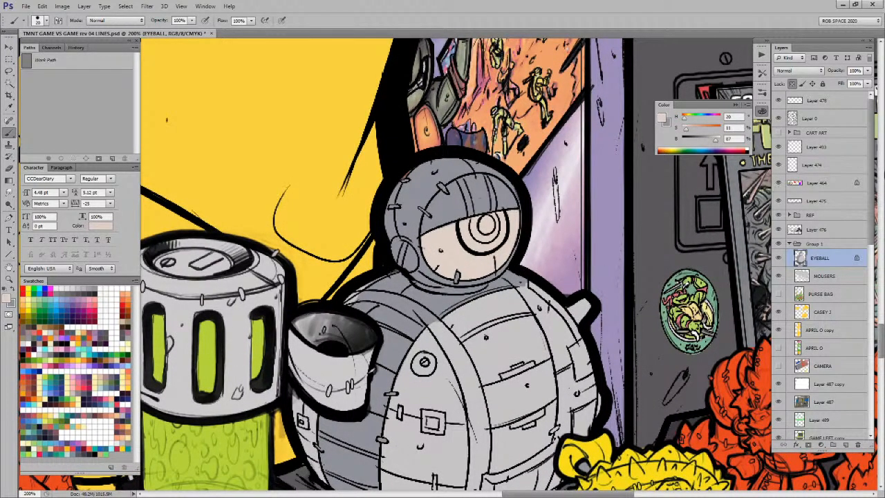
pyautogui.press('x')
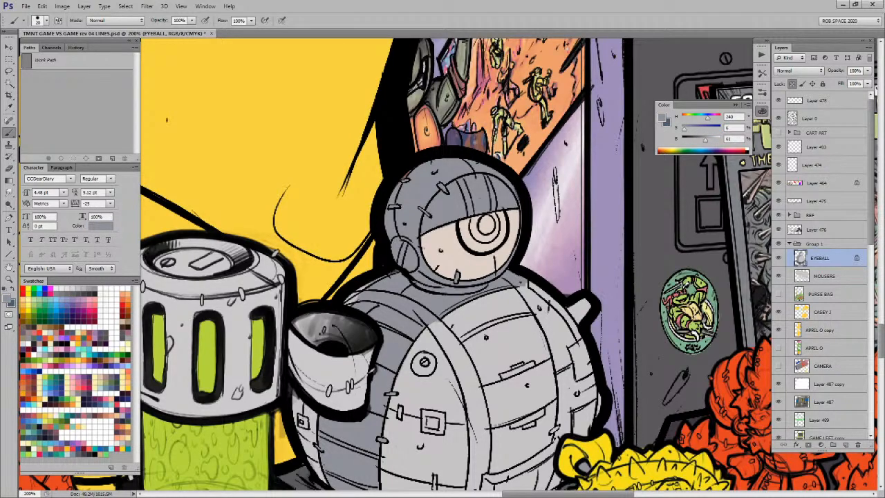
# Step: Paint the one-eyed robot's iris slate blue and its pupil black on the EYEBALL layer
pyautogui.press('x')
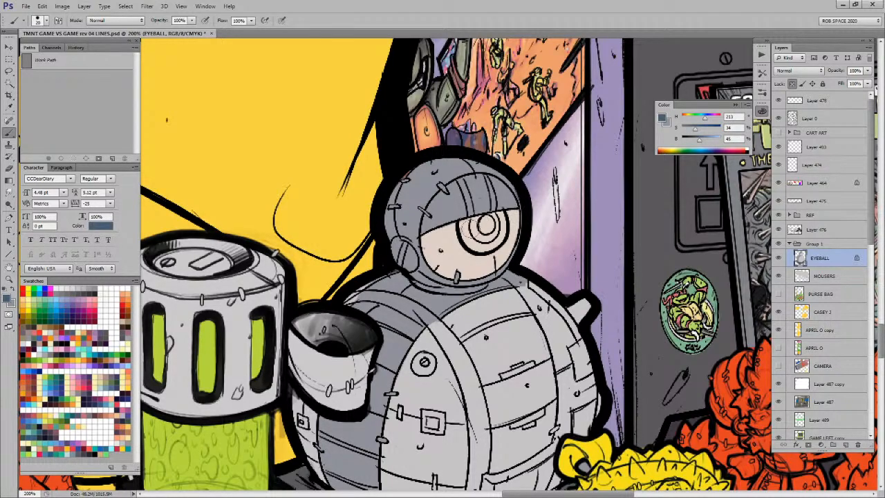
pyautogui.moveTo(463, 227)
pyautogui.mouseDown()
pyautogui.moveTo(504, 211)
pyautogui.moveTo(512, 228)
pyautogui.moveTo(492, 252)
pyautogui.moveTo(462, 246)
pyautogui.moveTo(467, 222)
pyautogui.moveTo(484, 237)
pyautogui.moveTo(487, 216)
pyautogui.mouseUp()
pyautogui.keyDown('alt'); pyautogui.click(493, 208); pyautogui.keyUp('alt')
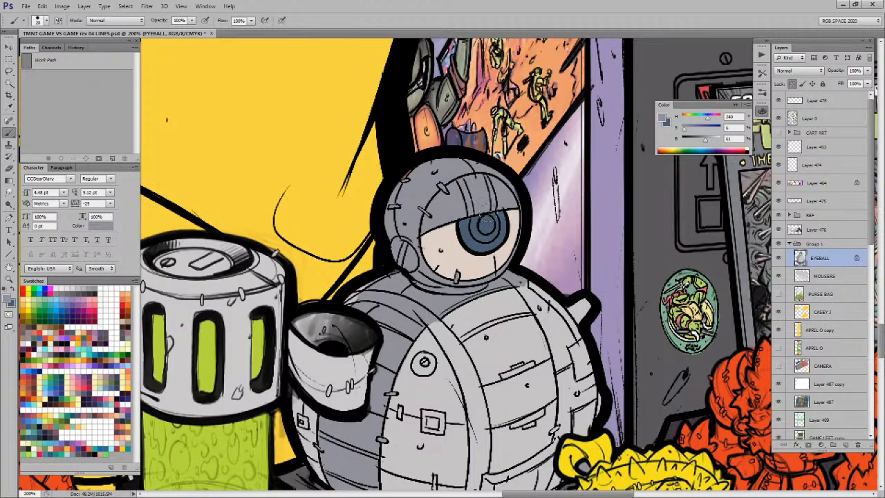
pyautogui.press('d')
pyautogui.moveTo(492, 220); pyautogui.dragTo(484, 226)
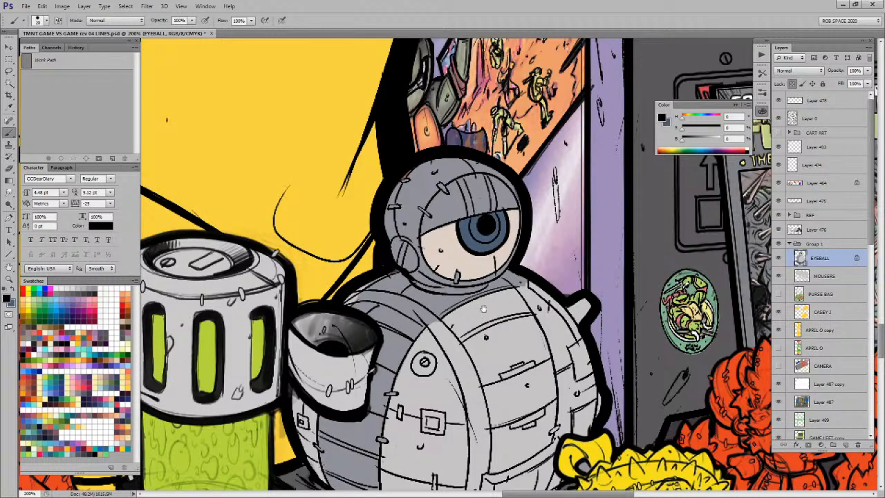
# Step: Examine the robot's body up close and the surrounding figures and consoles for areas that still need colour
pyautogui.moveTo(483, 312); pyautogui.dragTo(477, 252)
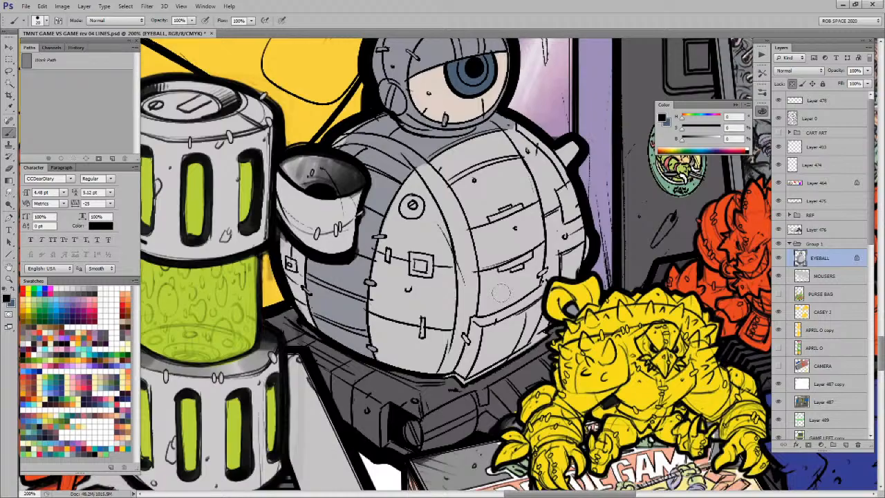
pyautogui.press('z')
pyautogui.keyDown('alt'); pyautogui.click(501, 293); pyautogui.keyUp('alt')
pyautogui.keyDown('alt'); pyautogui.click(499, 292); pyautogui.keyUp('alt')
pyautogui.keyDown('alt'); pyautogui.click(498, 293); pyautogui.keyUp('alt')
pyautogui.moveTo(494, 253); pyautogui.dragTo(506, 253)
pyautogui.press('b')
pyautogui.moveTo(548, 319)
pyautogui.mouseDown()
pyautogui.moveTo(525, 280)
pyautogui.moveTo(530, 290)
pyautogui.mouseUp()
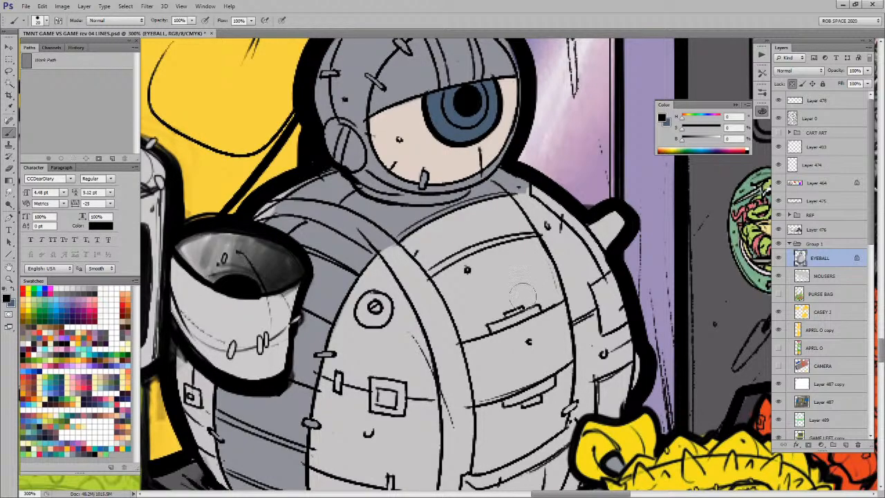
pyautogui.press('z')
pyautogui.keyDown('alt'); pyautogui.click(522, 298); pyautogui.keyUp('alt')
pyautogui.keyDown('alt'); pyautogui.click(522, 299); pyautogui.keyUp('alt')
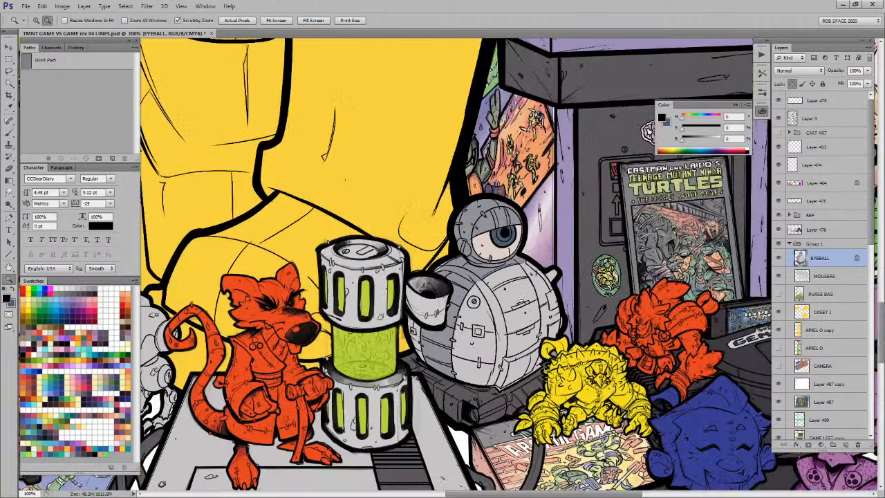
pyautogui.keyDown('alt'); pyautogui.click(522, 298); pyautogui.keyUp('alt')
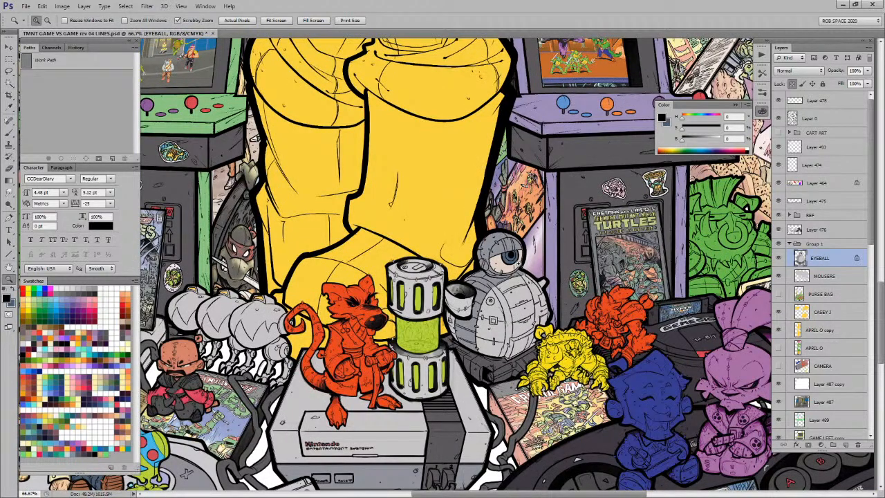
pyautogui.scroll(-2, 457, 267)
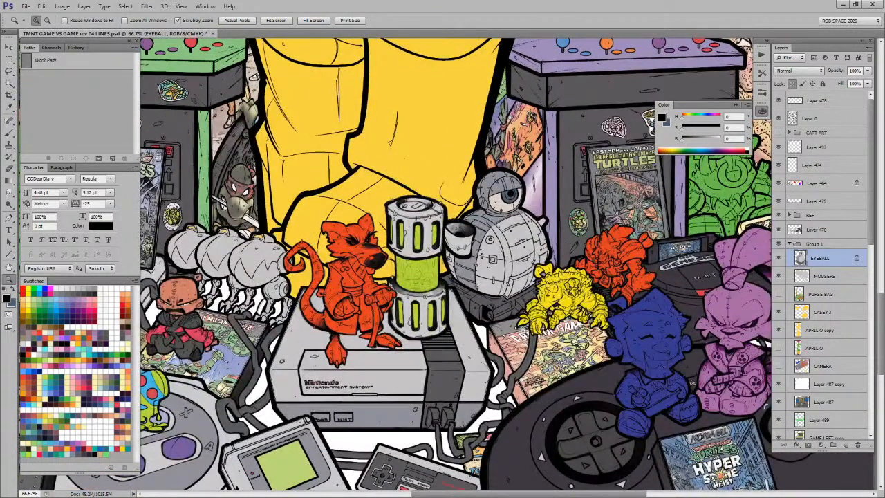
# Step: Activate Layer 464, sample the reddish brown of the seated bald figure's hair, and select the orange rat by colour
pyautogui.moveTo(410, 349); pyautogui.dragTo(510, 350)
pyautogui.press('v')
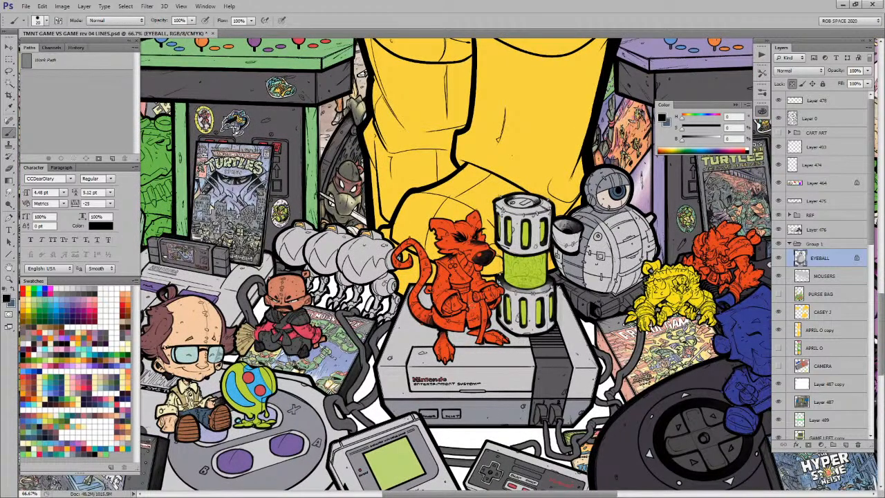
pyautogui.keyDown('ctrl'); pyautogui.click(476, 310); pyautogui.keyUp('ctrl')
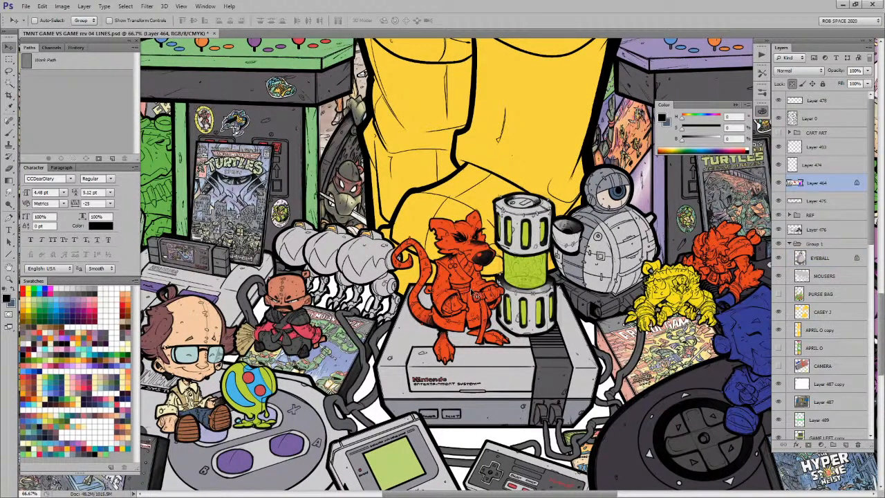
pyautogui.press('b')
pyautogui.keyDown('alt'); pyautogui.click(162, 331); pyautogui.keyUp('alt')
pyautogui.press('w')
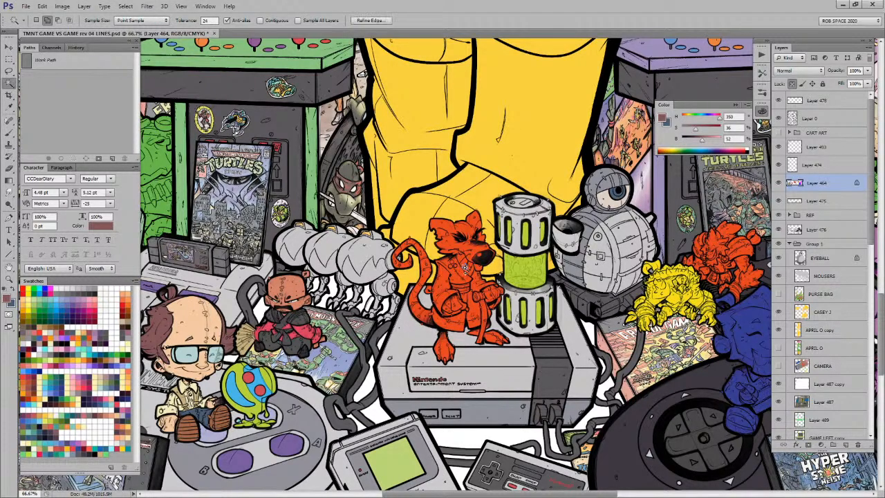
# Step: Paint the whole selected rat reddish brown with an enlarged brush and clear the selection
pyautogui.press('b')
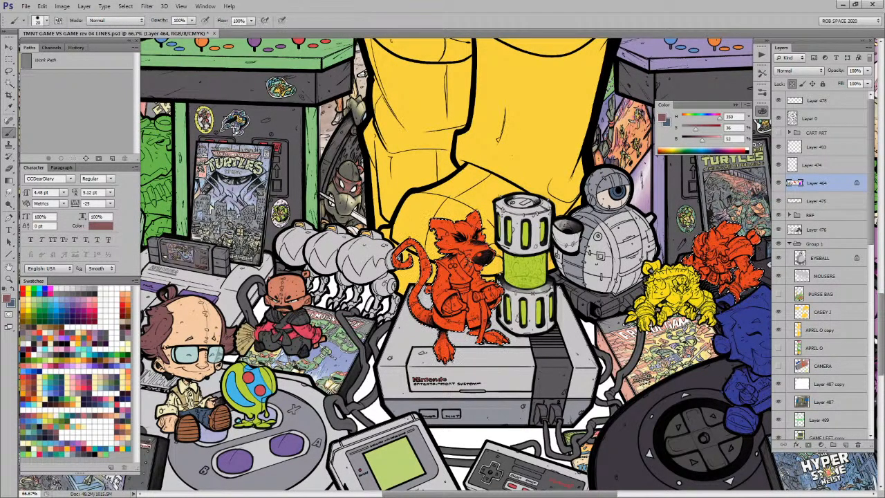
pyautogui.press(']')
pyautogui.press(']')
pyautogui.moveTo(409, 255); pyautogui.dragTo(391, 260)
pyautogui.moveTo(472, 213)
pyautogui.mouseDown()
pyautogui.moveTo(448, 224)
pyautogui.moveTo(418, 297)
pyautogui.moveTo(457, 318)
pyautogui.moveTo(442, 345)
pyautogui.moveTo(491, 305)
pyautogui.moveTo(503, 343)
pyautogui.mouseUp()
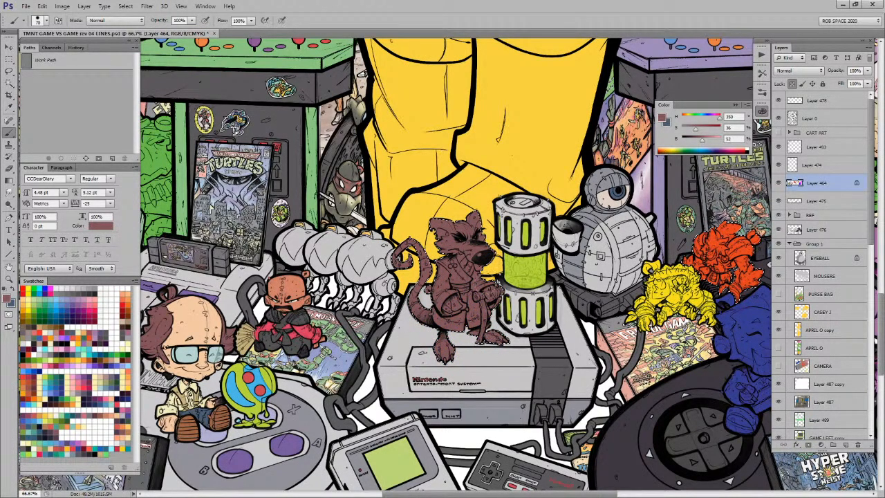
pyautogui.hotkey('ctrl', 'd')
# Step: Set the foreground colour to pinkish red (hue 346, saturation 73, brightness 86) and lasso the upper robe and sleeves of the rat
pyautogui.moveTo(550, 361); pyautogui.dragTo(509, 361)
pyautogui.moveTo(387, 376); pyautogui.dragTo(552, 313)
pyautogui.moveTo(611, 346); pyautogui.dragTo(511, 351)
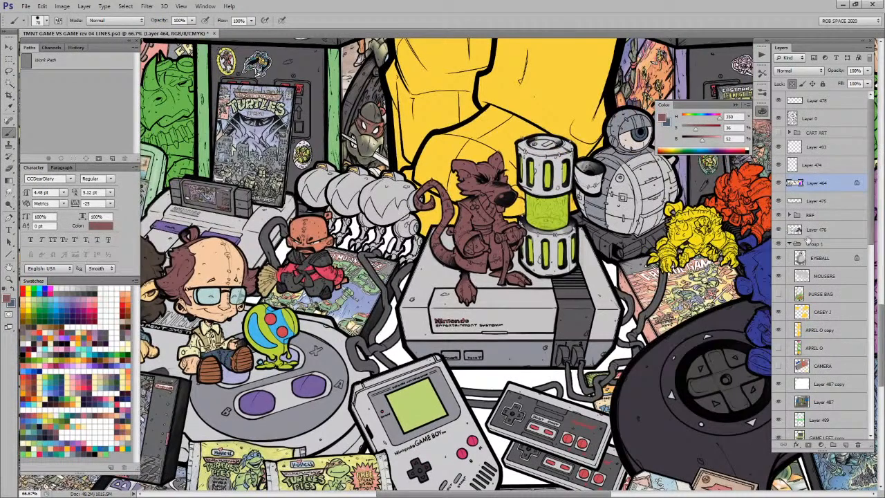
pyautogui.moveTo(692, 347); pyautogui.dragTo(657, 347)
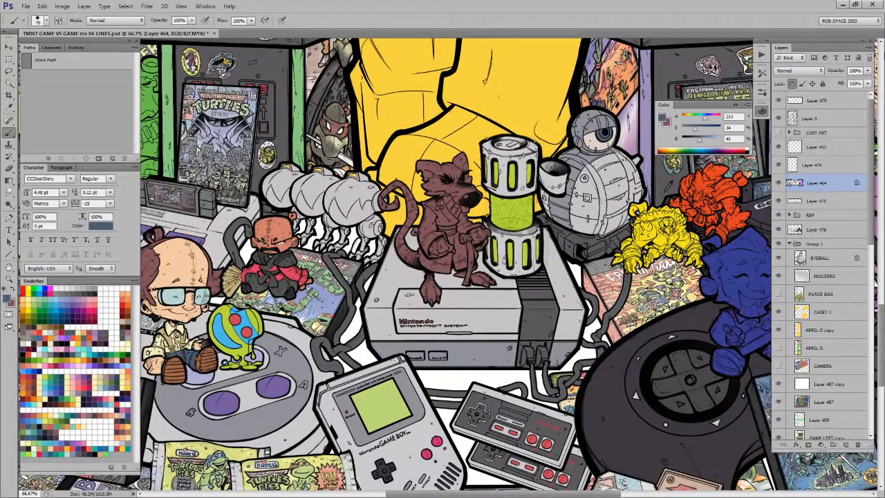
pyautogui.click(740, 149)
pyautogui.press('z')
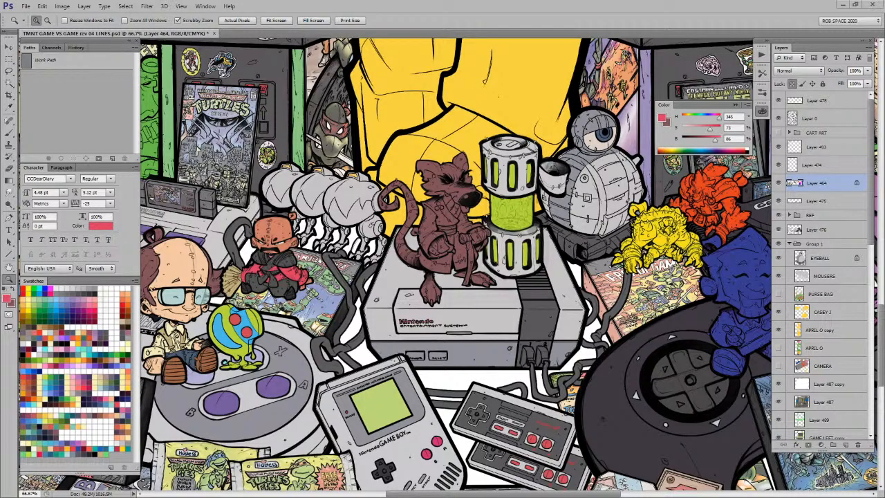
pyautogui.moveTo(474, 206); pyautogui.dragTo(495, 202)
pyautogui.press('l')
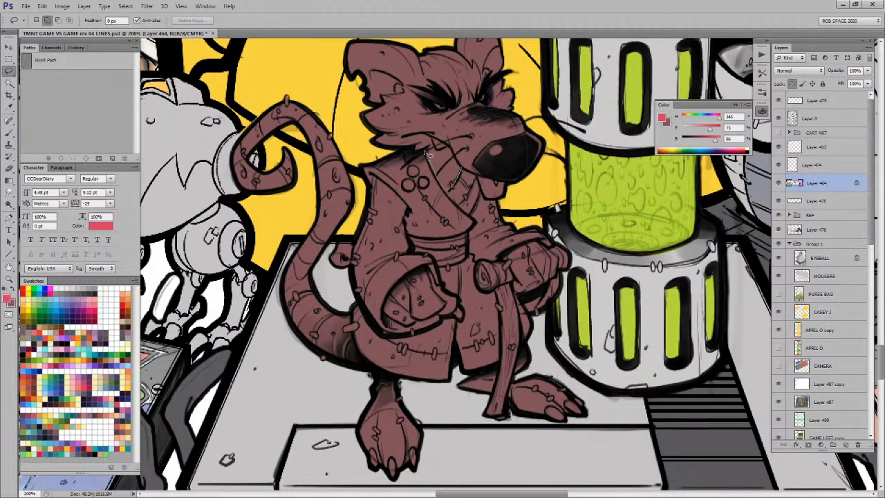
pyautogui.moveTo(378, 157)
pyautogui.mouseDown()
pyautogui.moveTo(365, 175)
pyautogui.moveTo(362, 209)
pyautogui.moveTo(335, 273)
pyautogui.mouseUp()
pyautogui.moveTo(368, 316)
pyautogui.mouseDown()
pyautogui.moveTo(401, 357)
pyautogui.moveTo(438, 363)
pyautogui.mouseUp()
pyautogui.moveTo(492, 178); pyautogui.dragTo(502, 201)
pyautogui.moveTo(462, 233)
pyautogui.mouseDown()
pyautogui.moveTo(480, 269)
pyautogui.moveTo(508, 265)
pyautogui.moveTo(539, 243)
pyautogui.moveTo(549, 252)
pyautogui.moveTo(549, 221)
pyautogui.moveTo(502, 200)
pyautogui.mouseUp()
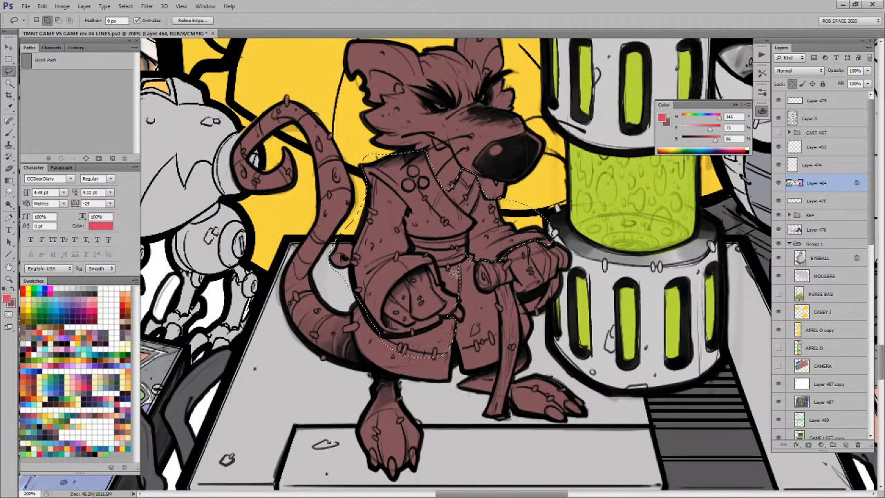
# Step: Refine the selection to exclude the rat's hand and include the robe's lower panels, fill it with the pinkish red, and deselect
pyautogui.moveTo(457, 297)
pyautogui.mouseDown()
pyautogui.moveTo(419, 271)
pyautogui.moveTo(388, 304)
pyautogui.moveTo(418, 329)
pyautogui.moveTo(463, 305)
pyautogui.mouseUp()
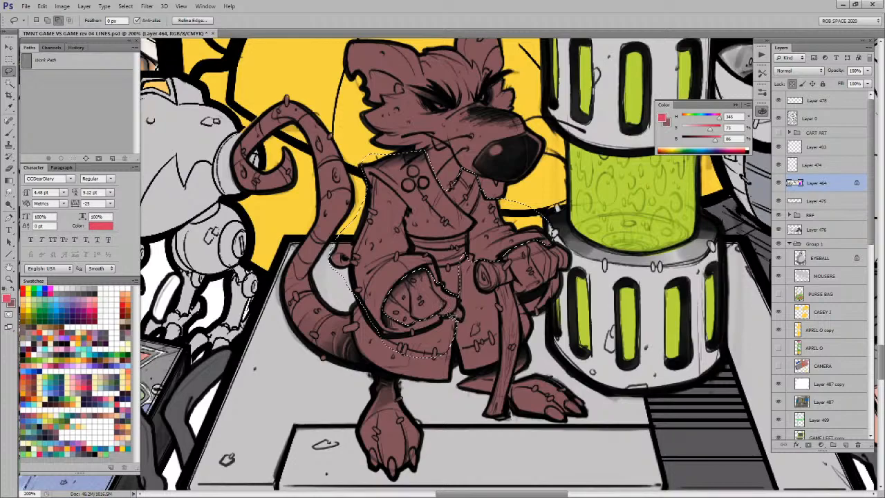
pyautogui.moveTo(360, 305)
pyautogui.mouseDown()
pyautogui.moveTo(358, 339)
pyautogui.moveTo(397, 379)
pyautogui.moveTo(451, 379)
pyautogui.moveTo(456, 318)
pyautogui.mouseUp()
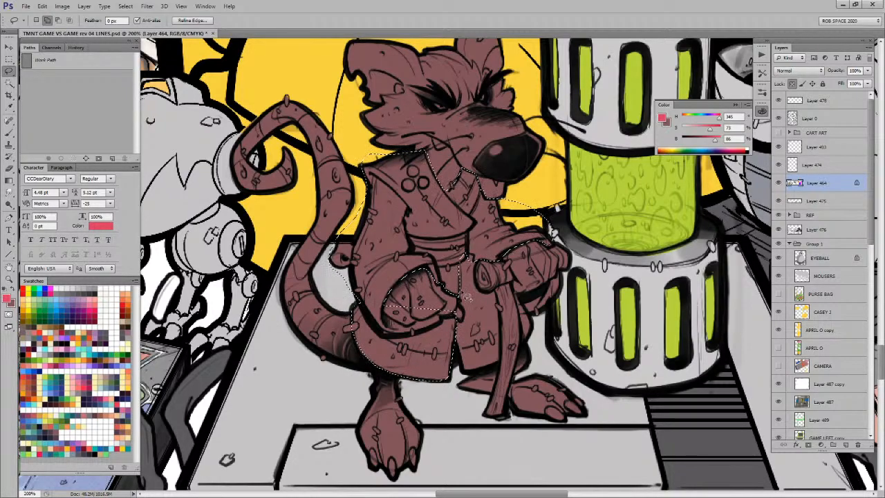
pyautogui.hotkey('ctrl', 'z')
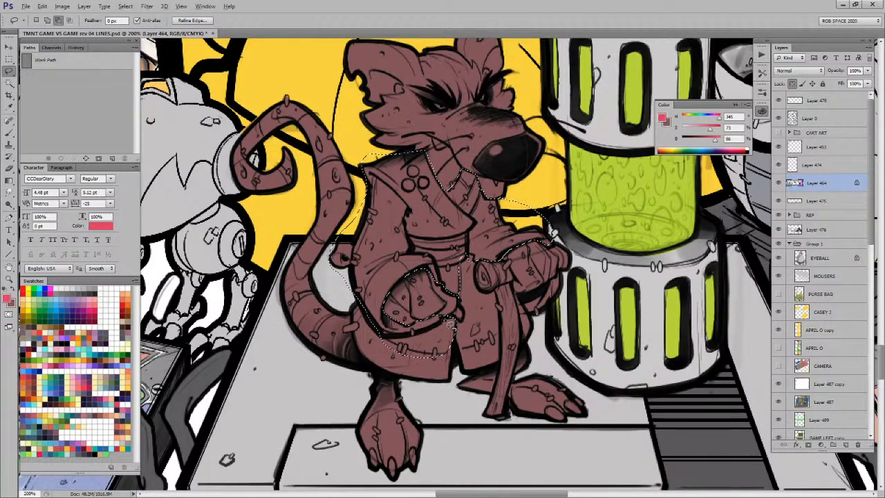
pyautogui.moveTo(360, 304)
pyautogui.mouseDown()
pyautogui.moveTo(359, 339)
pyautogui.moveTo(398, 379)
pyautogui.moveTo(452, 349)
pyautogui.moveTo(380, 297)
pyautogui.moveTo(398, 282)
pyautogui.mouseUp()
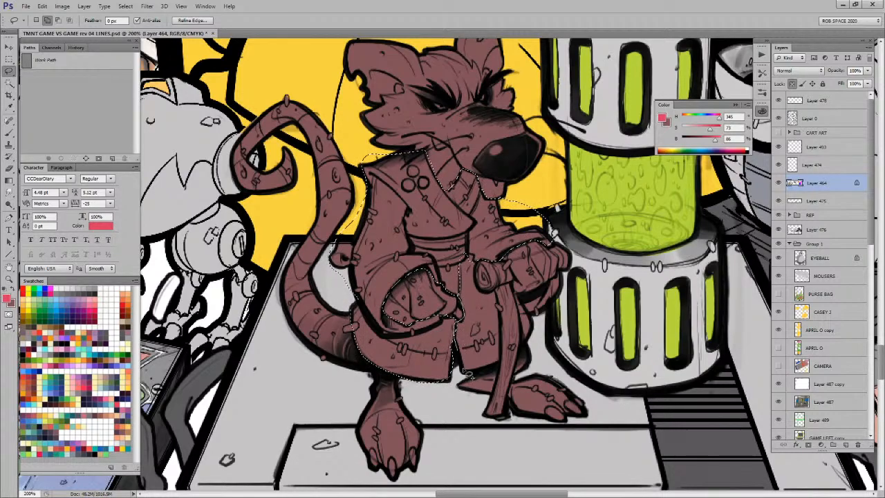
pyautogui.moveTo(482, 288); pyautogui.dragTo(467, 263)
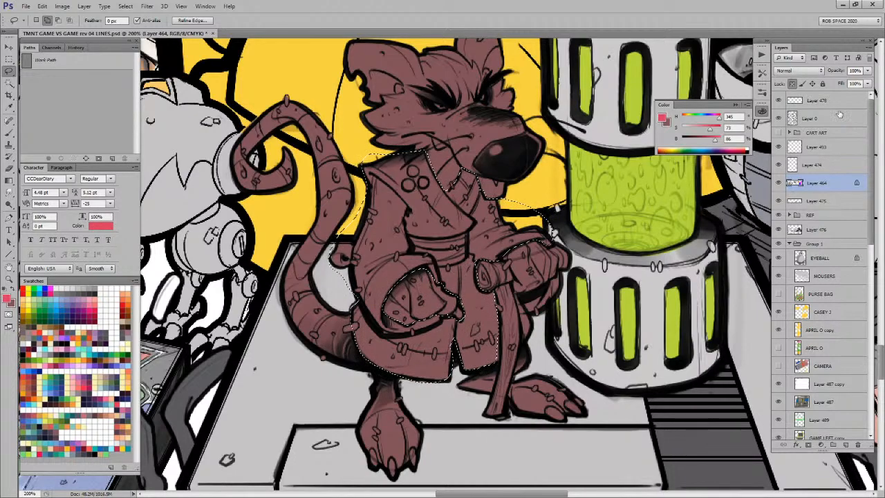
pyautogui.hotkey('alt', 'BackSpace')
pyautogui.hotkey('ctrl', 'd')
pyautogui.press('b')
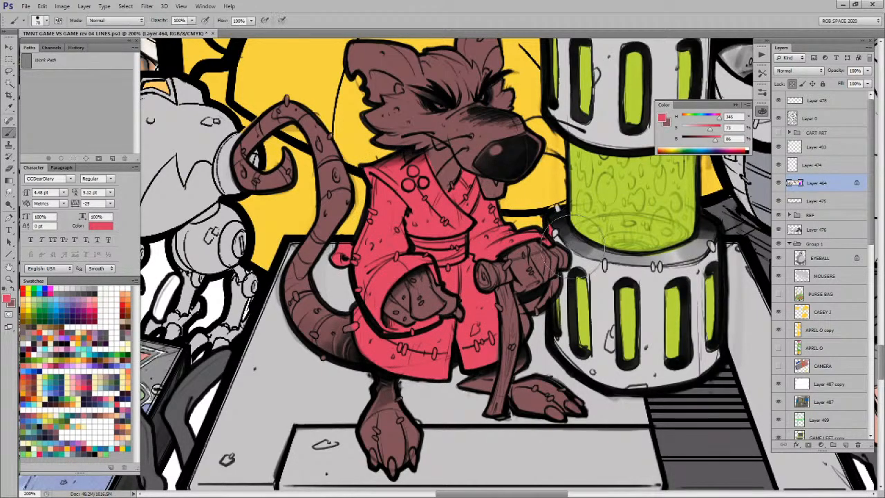
# Step: Paint the remaining brown parts of the robe pinkish red, around the far sleeve cuff and beside the cane
pyautogui.keyDown('alt'); pyautogui.click(587, 261); pyautogui.keyUp('alt')
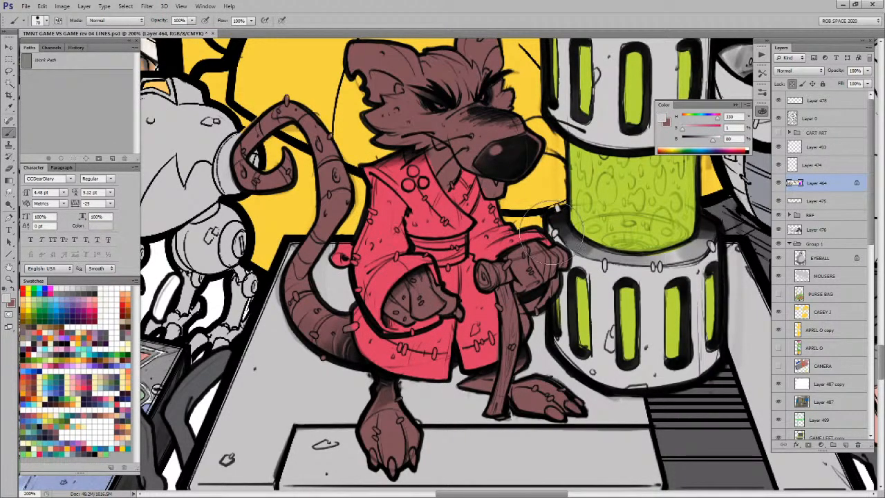
pyautogui.keyDown('alt'); pyautogui.click(503, 340); pyautogui.keyUp('alt')
pyautogui.keyDown('alt'); pyautogui.click(493, 342); pyautogui.keyUp('alt')
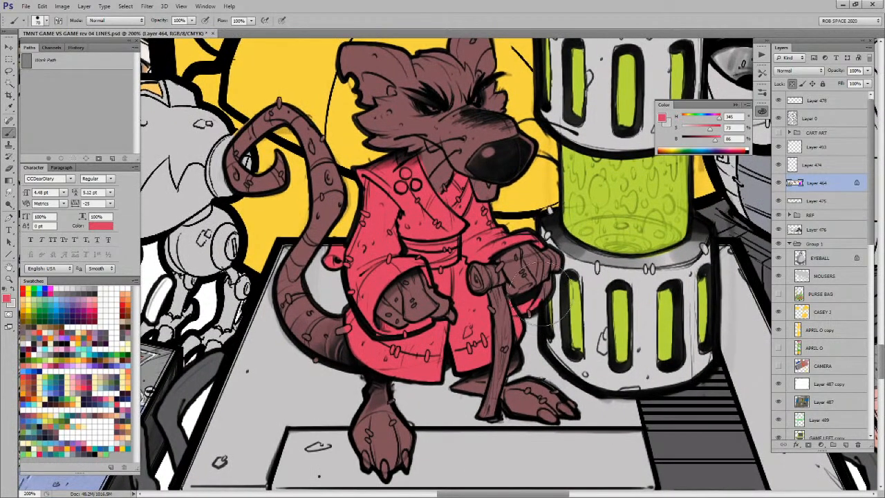
pyautogui.moveTo(535, 282)
pyautogui.mouseDown()
pyautogui.moveTo(564, 308)
pyautogui.moveTo(560, 291)
pyautogui.moveTo(536, 336)
pyautogui.moveTo(521, 310)
pyautogui.mouseUp()
pyautogui.moveTo(432, 308); pyautogui.dragTo(457, 330)
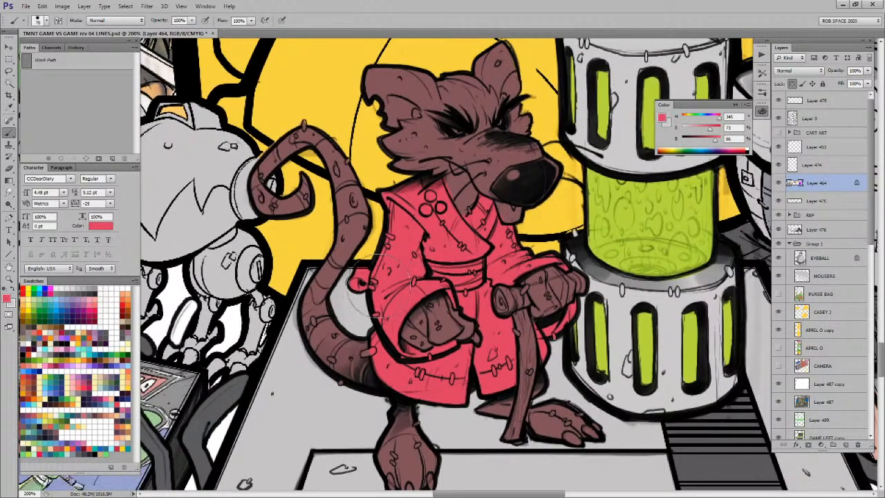
pyautogui.moveTo(455, 264); pyautogui.dragTo(508, 227)
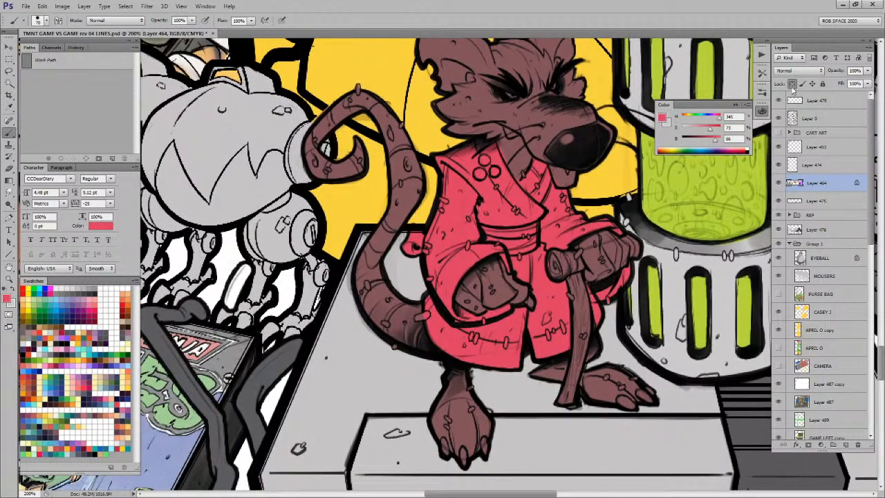
# Step: Unlock the layer's transparent pixels and touch up the rat's brown fur around the neck and collar with a much smaller brush
pyautogui.moveTo(529, 280); pyautogui.dragTo(500, 372)
pyautogui.press('x')
pyautogui.keyDown('alt'); pyautogui.click(484, 243); pyautogui.keyUp('alt')
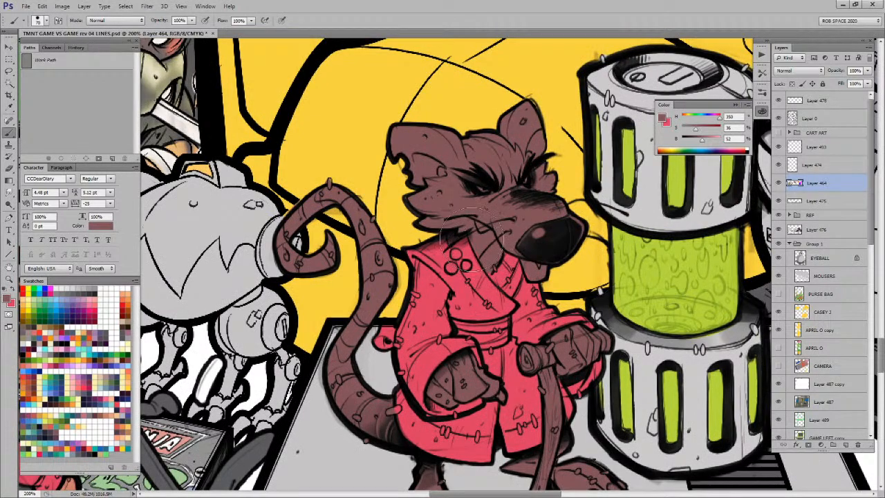
pyautogui.press('[')
pyautogui.press('[')
pyautogui.press('[')
pyautogui.press('[')
pyautogui.press('[')
pyautogui.press('[')
pyautogui.press('[')
pyautogui.press('[')
pyautogui.press('[')
pyautogui.moveTo(507, 246); pyautogui.dragTo(486, 276)
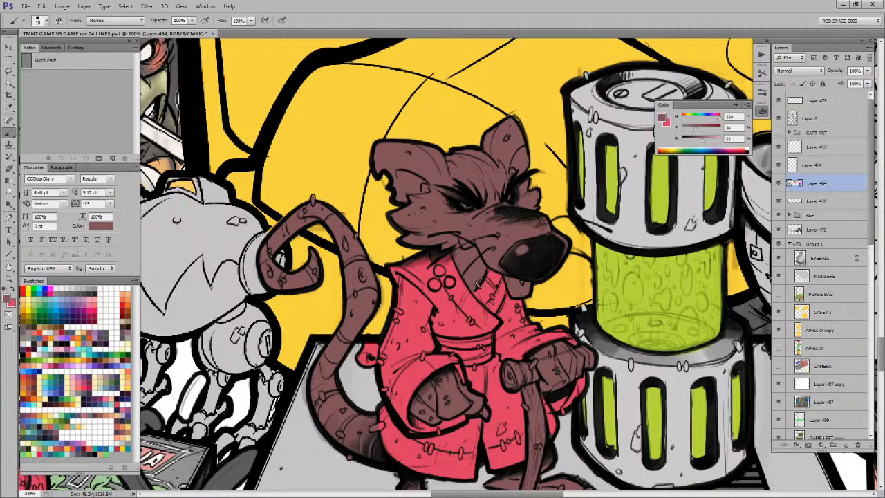
# Step: Sample the robe's pinkish red and touch up the robe with the small brush
pyautogui.keyDown('alt'); pyautogui.click(539, 274); pyautogui.keyUp('alt')
pyautogui.moveTo(635, 325); pyautogui.dragTo(603, 299)
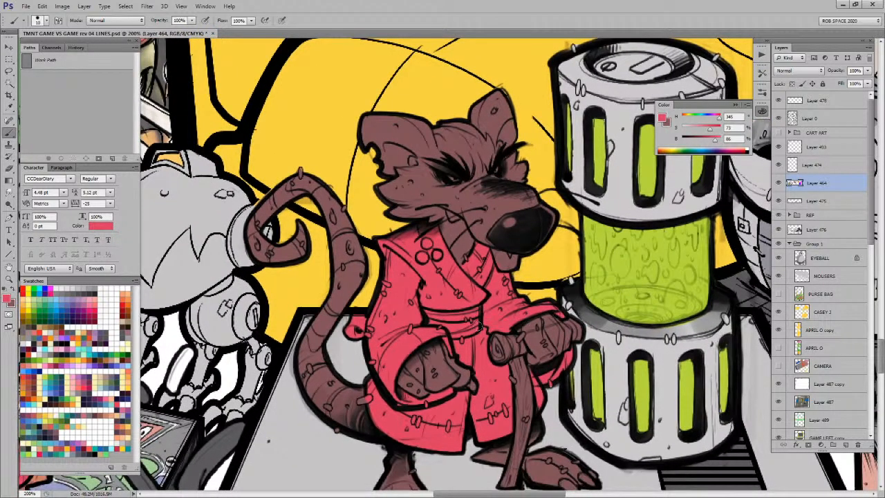
pyautogui.moveTo(617, 400); pyautogui.dragTo(598, 439)
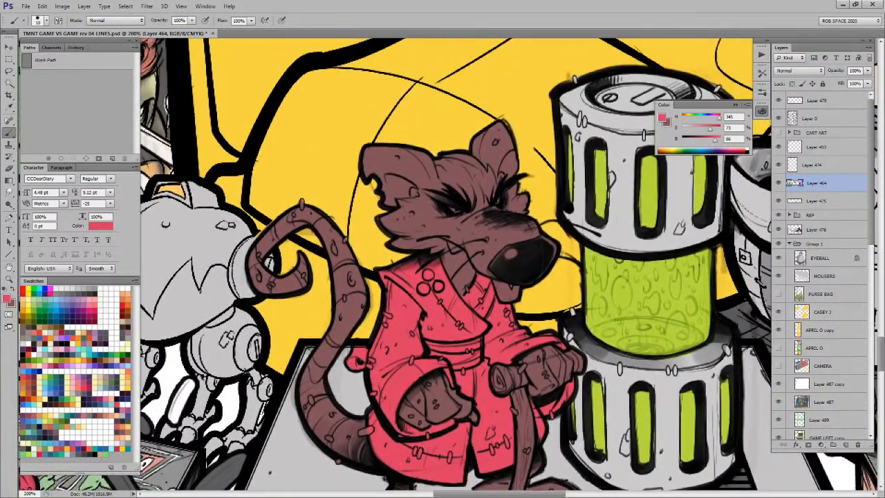
# Step: Paint the rat's front teeth a pale bluish white and the highlight on its nose dark grey
pyautogui.click(43, 346)
pyautogui.moveTo(495, 284)
pyautogui.mouseDown()
pyautogui.moveTo(516, 290)
pyautogui.moveTo(502, 290)
pyautogui.mouseUp()
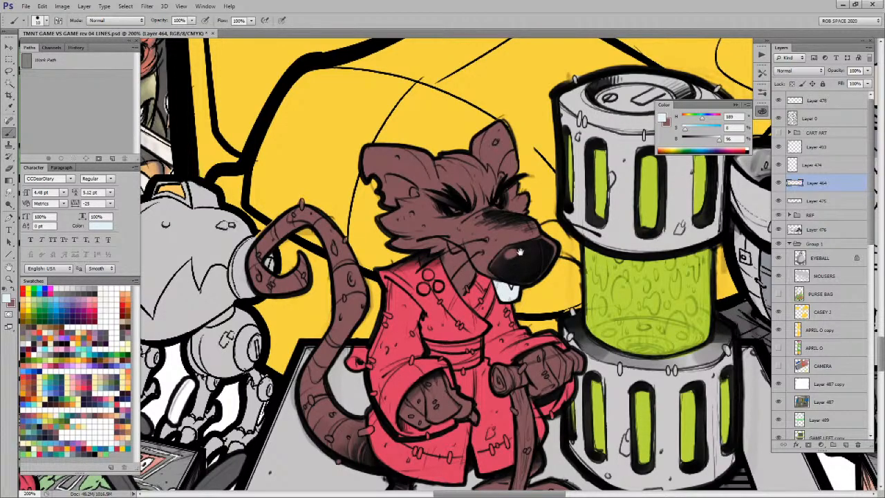
pyautogui.moveTo(535, 239); pyautogui.dragTo(527, 247)
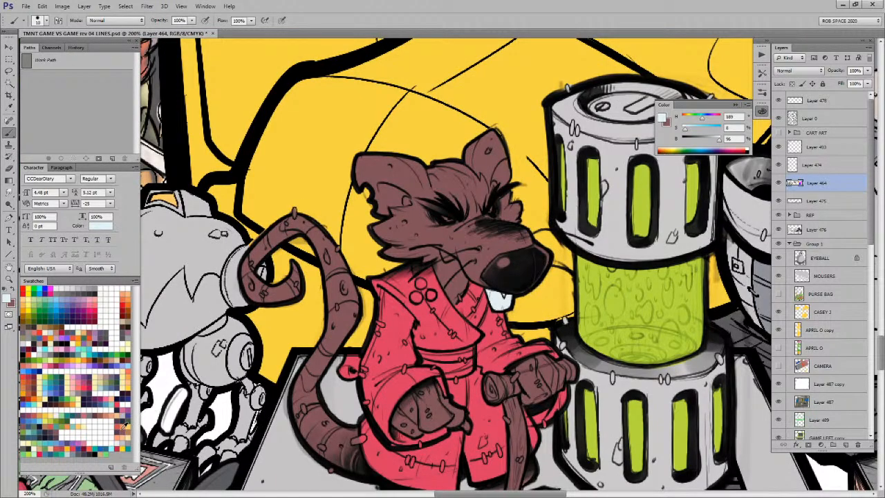
pyautogui.click(81, 452)
pyautogui.moveTo(507, 262)
pyautogui.mouseDown()
pyautogui.moveTo(491, 266)
pyautogui.moveTo(500, 264)
pyautogui.mouseUp()
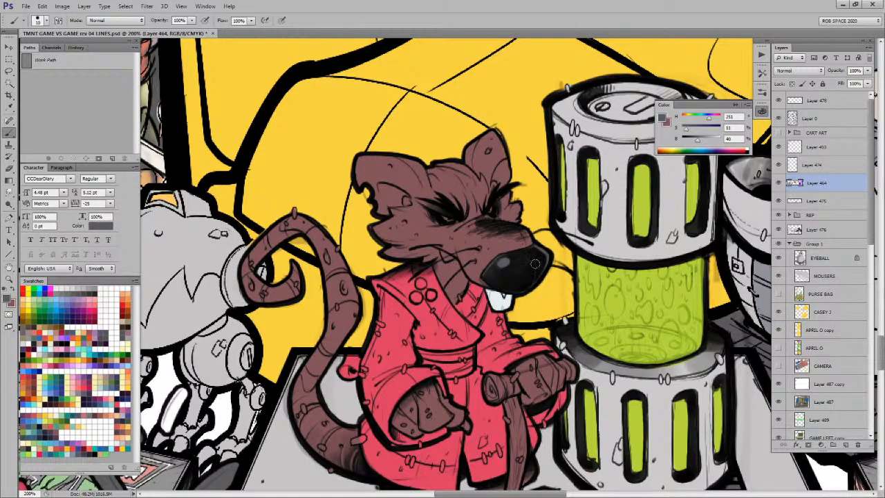
# Step: Paint the small fang at the corner of the rat's mouth and the whites of its eyes with pale bluish white
pyautogui.moveTo(473, 274); pyautogui.dragTo(484, 304)
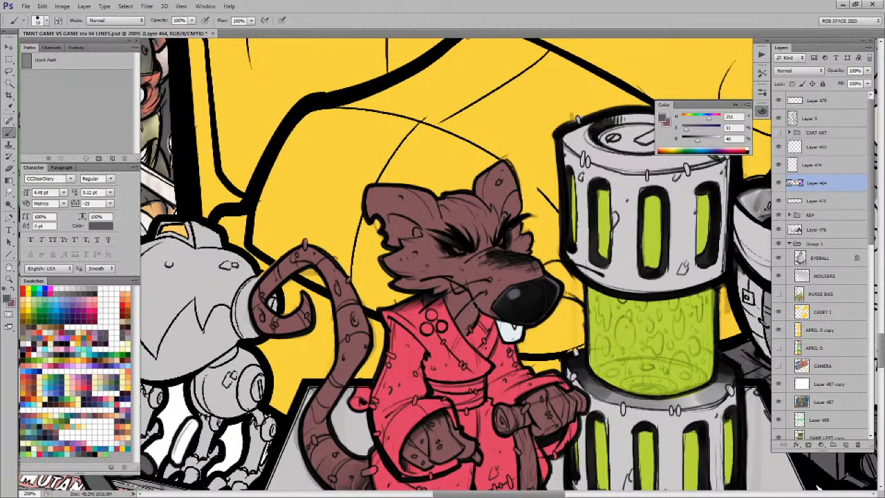
pyautogui.keyDown('alt'); pyautogui.click(505, 329); pyautogui.keyUp('alt')
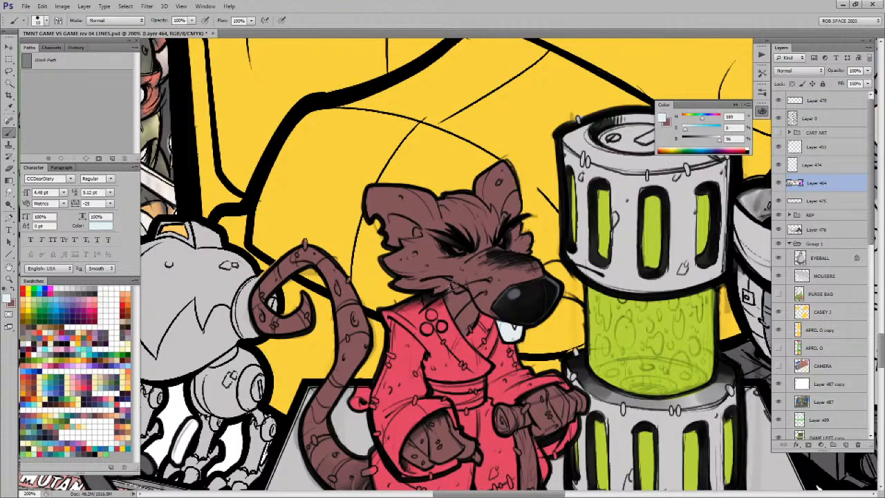
pyautogui.moveTo(451, 284); pyautogui.dragTo(462, 293)
pyautogui.keyDown('alt'); pyautogui.click(460, 295); pyautogui.keyUp('alt')
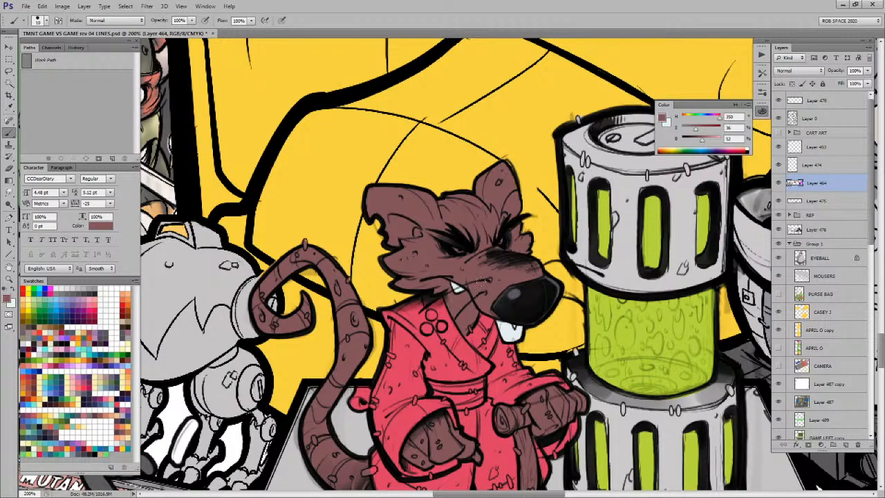
pyautogui.keyDown('alt'); pyautogui.click(458, 244); pyautogui.keyUp('alt')
pyautogui.moveTo(460, 251); pyautogui.dragTo(501, 244)
pyautogui.moveTo(500, 285); pyautogui.dragTo(506, 304)
# Step: Recolour the rat's front teeth and the side fang pale yellow
pyautogui.click(78, 379)
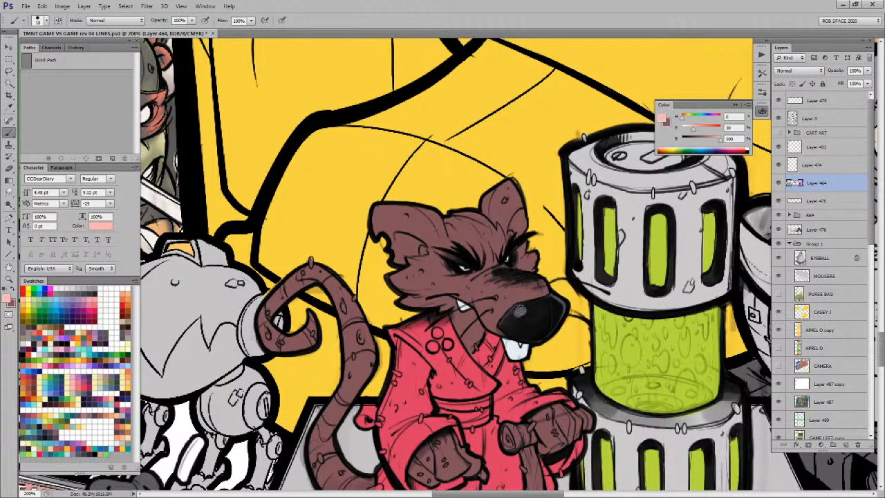
pyautogui.click(97, 376)
pyautogui.moveTo(509, 340)
pyautogui.mouseDown()
pyautogui.moveTo(523, 346)
pyautogui.moveTo(519, 358)
pyautogui.mouseUp()
pyautogui.moveTo(465, 305); pyautogui.dragTo(469, 306)
pyautogui.moveTo(530, 338); pyautogui.dragTo(528, 227)
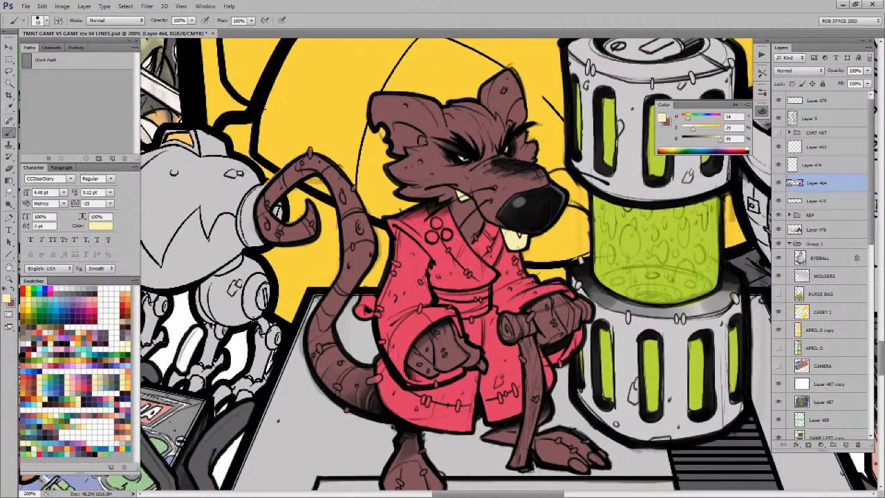
# Step: Paint the belt of the robe dark blue-grey, then sample the robe's pinkish red to tidy its edge
pyautogui.click(85, 450)
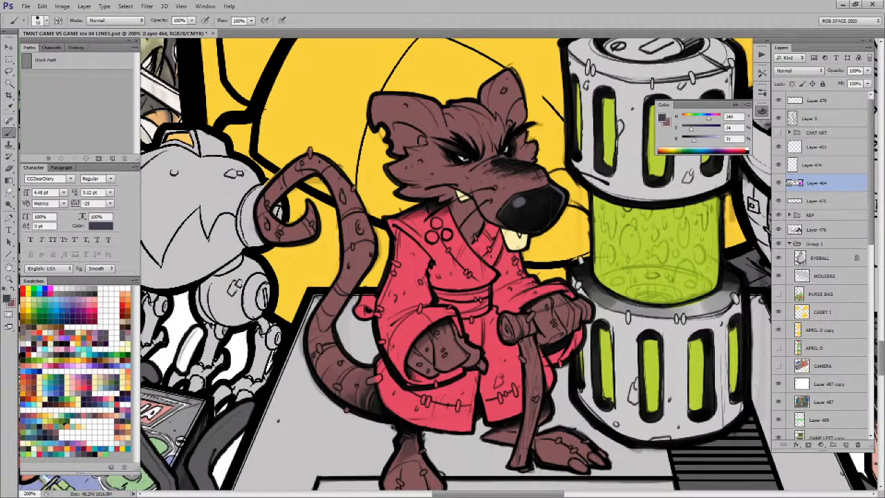
pyautogui.click(92, 391)
pyautogui.moveTo(437, 293)
pyautogui.mouseDown()
pyautogui.moveTo(488, 288)
pyautogui.moveTo(478, 292)
pyautogui.moveTo(484, 290)
pyautogui.moveTo(482, 307)
pyautogui.moveTo(465, 314)
pyautogui.moveTo(441, 301)
pyautogui.moveTo(472, 318)
pyautogui.mouseUp()
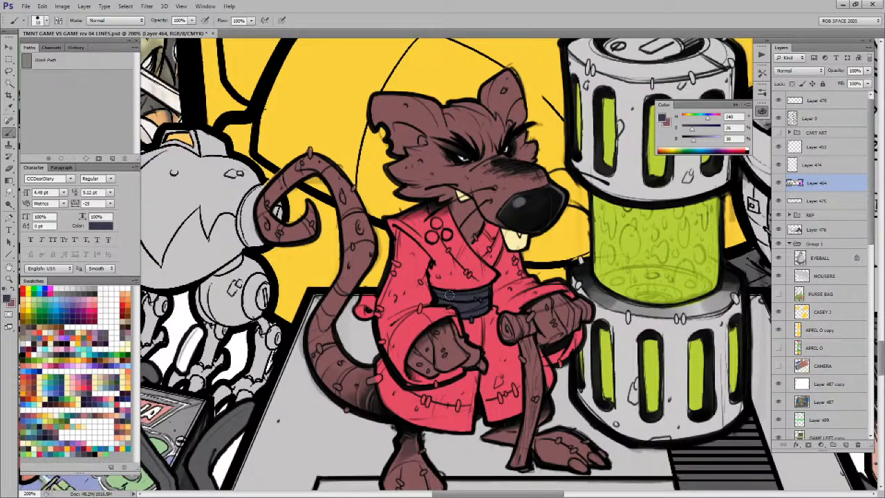
pyautogui.keyDown('alt'); pyautogui.click(458, 315); pyautogui.keyUp('alt')
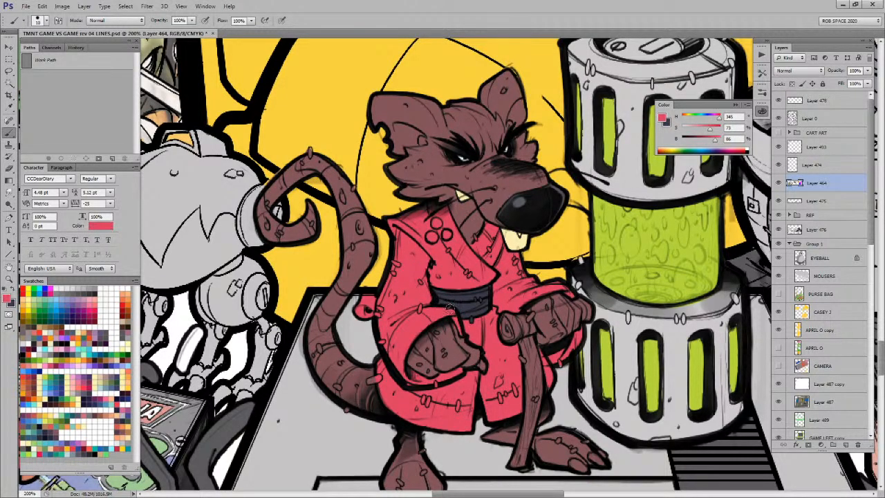
# Step: Touch up the rat's brown hands and the pinkish red robe around the belt and cane with sampled colours
pyautogui.keyDown('alt'); pyautogui.click(455, 349); pyautogui.keyUp('alt')
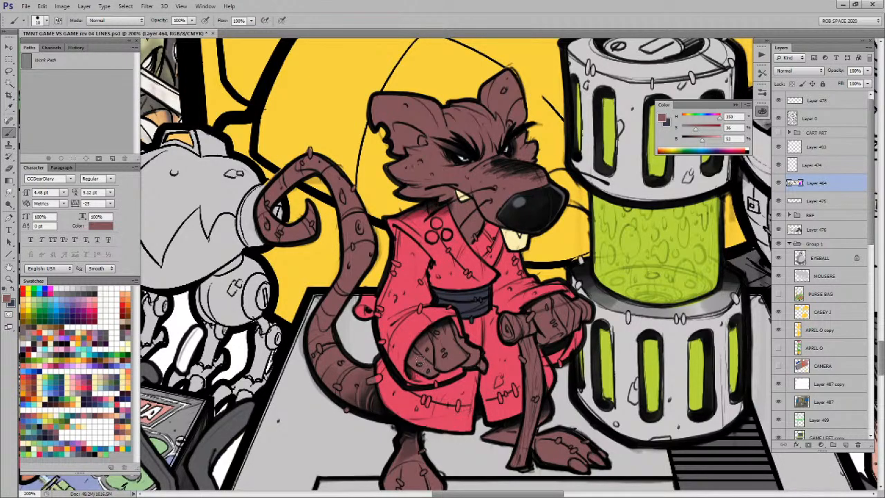
pyautogui.moveTo(550, 361); pyautogui.dragTo(495, 321)
pyautogui.keyDown('alt'); pyautogui.click(470, 307); pyautogui.keyUp('alt')
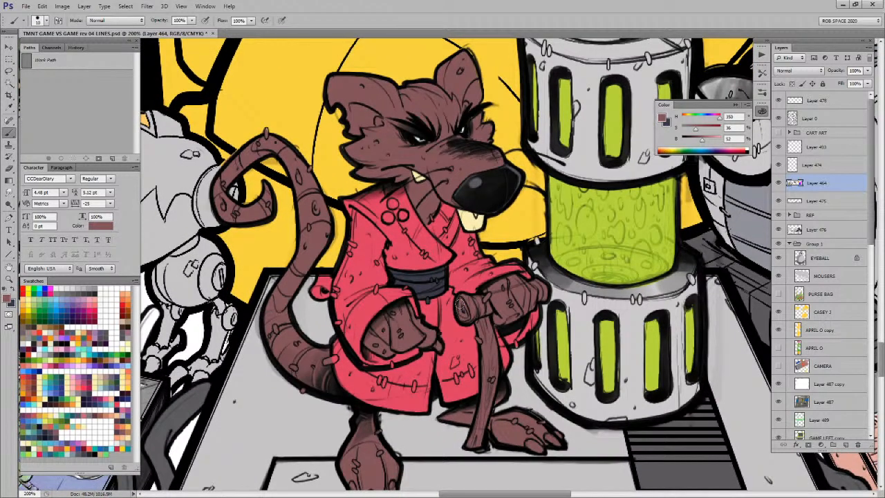
pyautogui.moveTo(462, 243); pyautogui.dragTo(455, 282)
pyautogui.moveTo(499, 427); pyautogui.dragTo(518, 316)
pyautogui.moveTo(536, 263); pyautogui.dragTo(503, 335)
pyautogui.keyDown('alt'); pyautogui.click(489, 312); pyautogui.keyUp('alt')
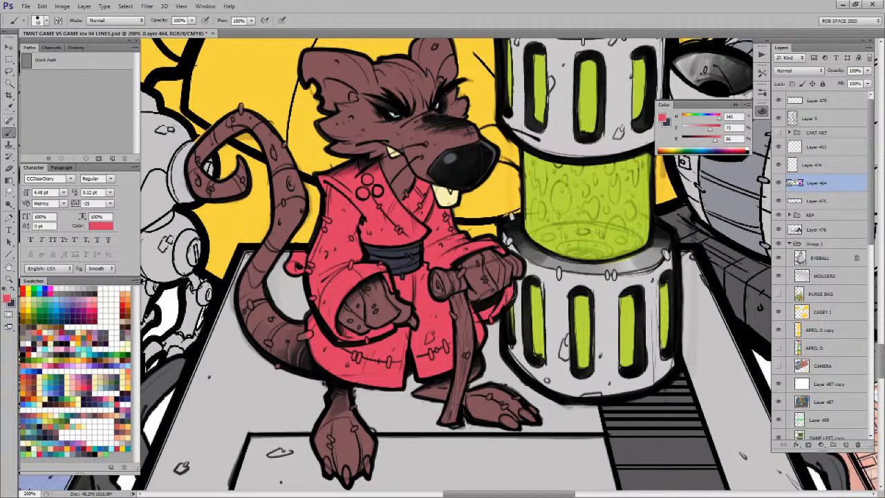
# Step: Paint the cane dark purple and the end of its handle beyond the hand dark blue-grey
pyautogui.click(56, 427)
pyautogui.moveTo(447, 292)
pyautogui.mouseDown()
pyautogui.moveTo(458, 273)
pyautogui.moveTo(463, 287)
pyautogui.moveTo(433, 284)
pyautogui.moveTo(444, 277)
pyautogui.moveTo(462, 297)
pyautogui.moveTo(461, 307)
pyautogui.moveTo(454, 295)
pyautogui.moveTo(451, 313)
pyautogui.moveTo(461, 333)
pyautogui.moveTo(465, 311)
pyautogui.moveTo(468, 347)
pyautogui.moveTo(467, 333)
pyautogui.moveTo(453, 417)
pyautogui.moveTo(445, 421)
pyautogui.moveTo(453, 399)
pyautogui.mouseUp()
pyautogui.keyDown('alt'); pyautogui.click(449, 312); pyautogui.keyUp('alt')
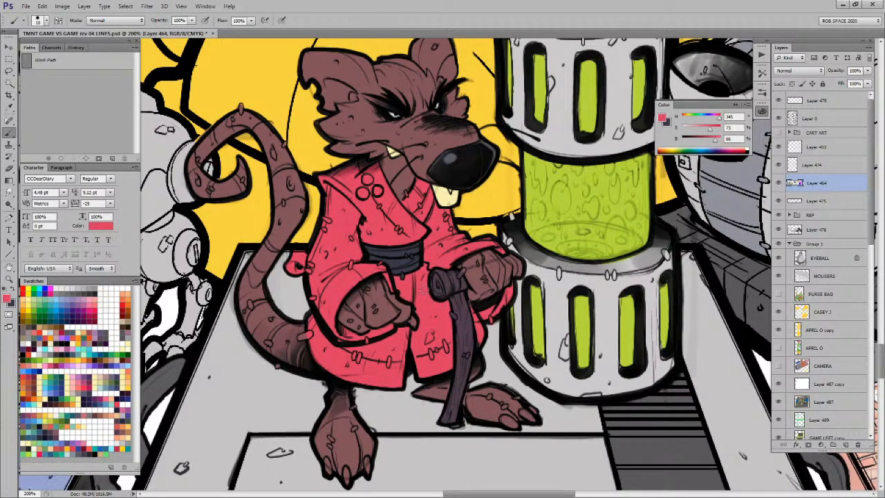
pyautogui.press('x')
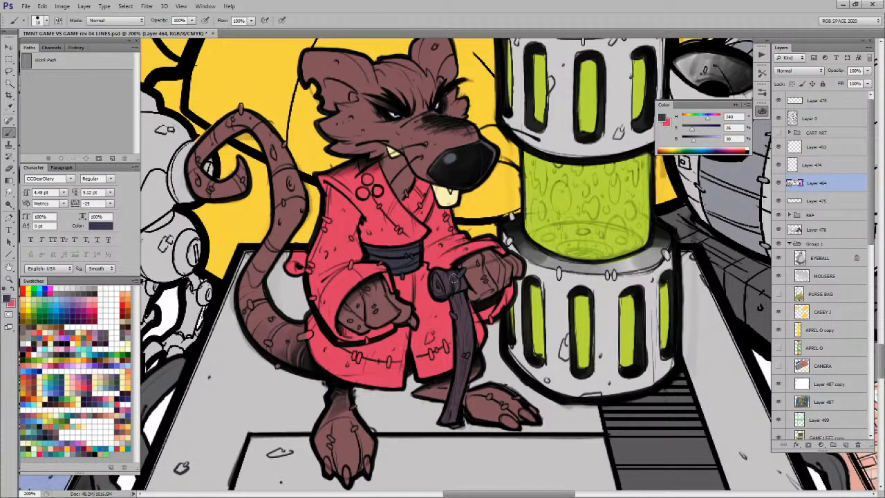
pyautogui.moveTo(514, 258); pyautogui.dragTo(516, 273)
pyautogui.press('x')
# Step: Touch up the hand gripping the cane in brown and the cane's handle in its sampled dark purple
pyautogui.keyDown('alt'); pyautogui.click(481, 280); pyautogui.keyUp('alt')
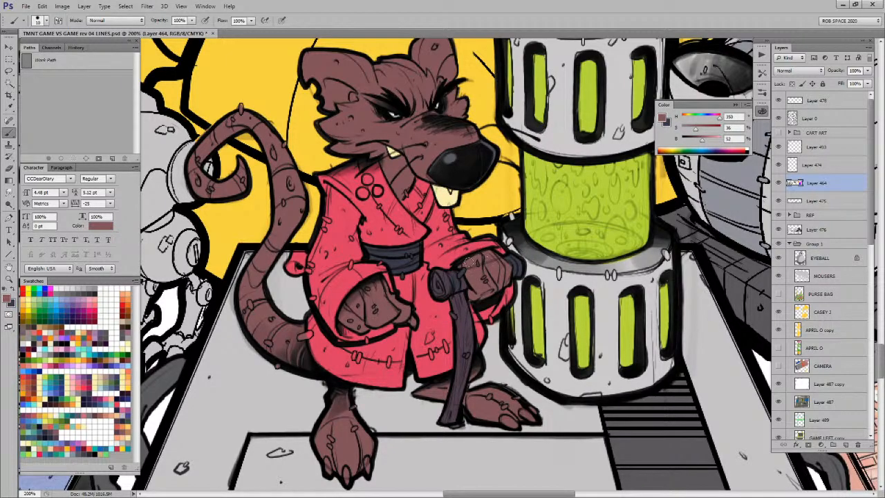
pyautogui.keyDown('alt'); pyautogui.click(466, 315); pyautogui.keyUp('alt')
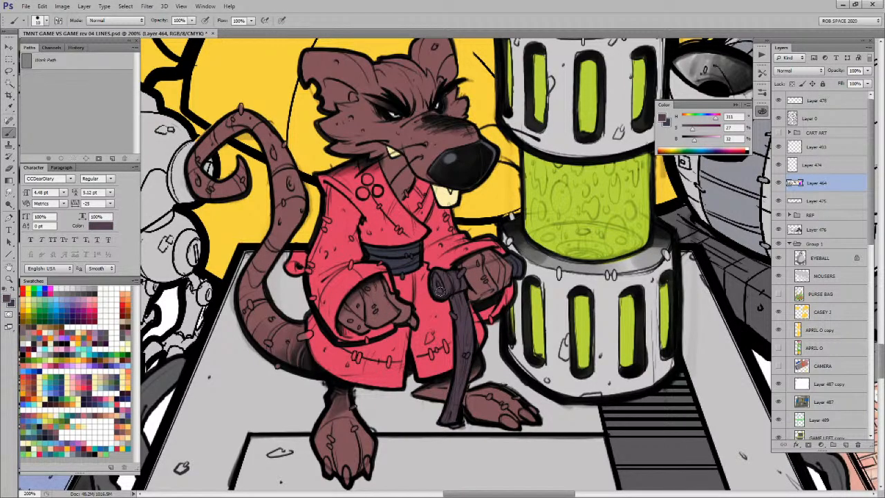
pyautogui.moveTo(442, 310); pyautogui.dragTo(499, 311)
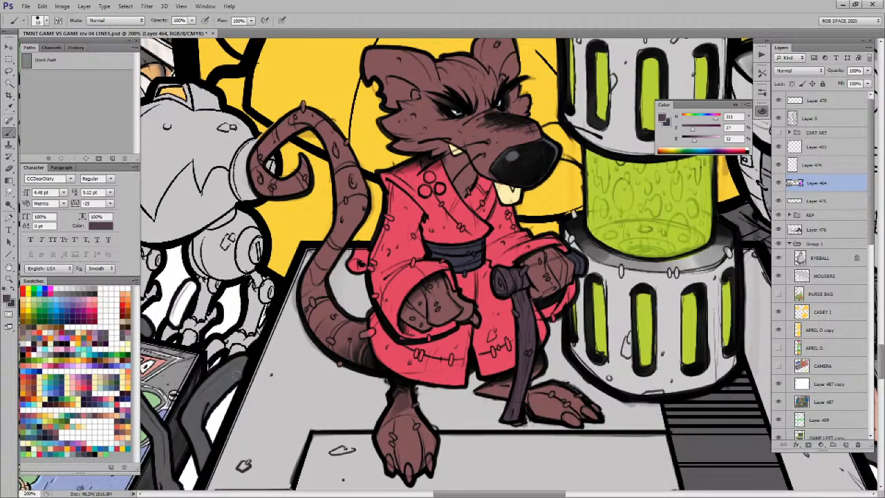
pyautogui.moveTo(449, 336); pyautogui.dragTo(446, 340)
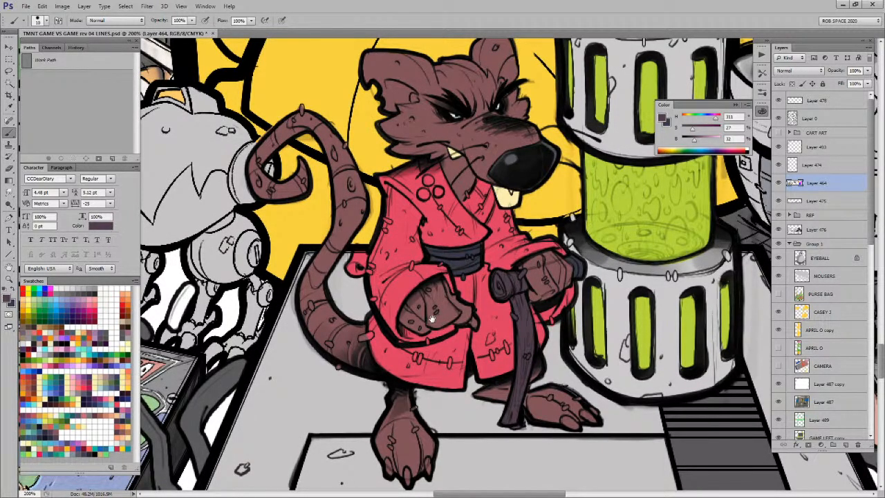
pyautogui.moveTo(430, 321); pyautogui.dragTo(426, 349)
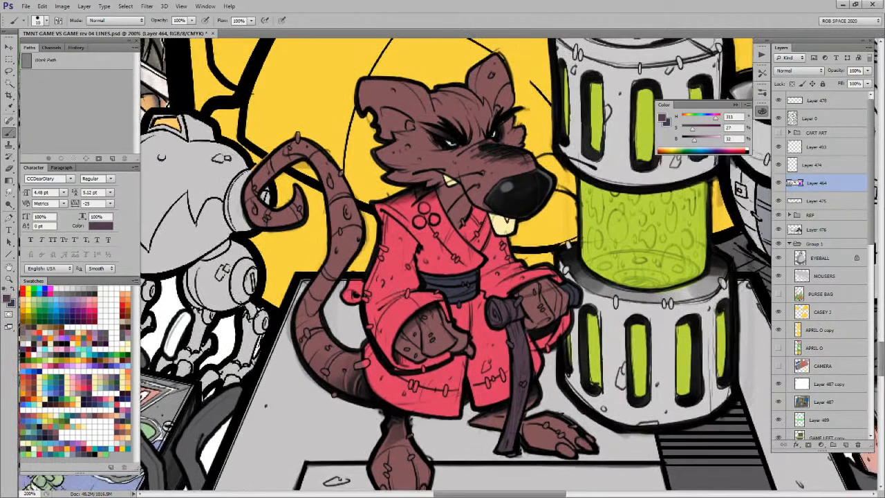
# Step: Paint the three small circles on the chest of the robe light orange
pyautogui.click(129, 427)
pyautogui.moveTo(422, 220)
pyautogui.mouseDown()
pyautogui.moveTo(424, 208)
pyautogui.moveTo(436, 220)
pyautogui.mouseUp()
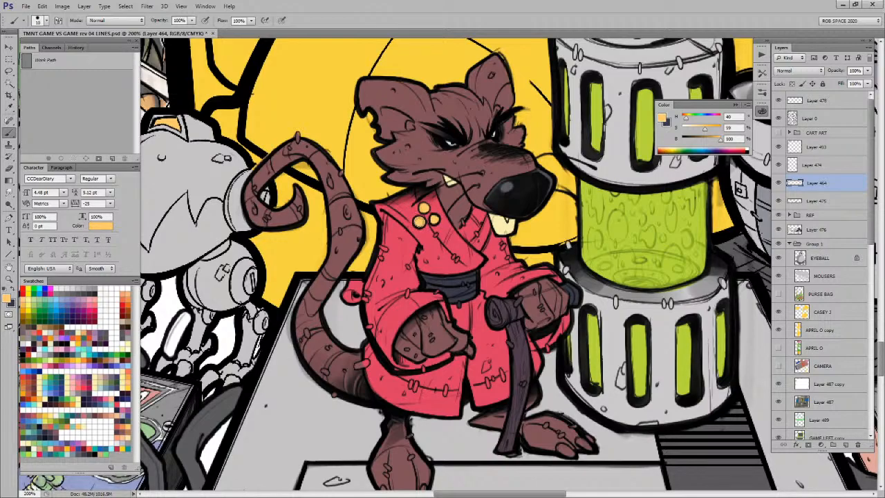
pyautogui.moveTo(431, 265); pyautogui.dragTo(434, 270)
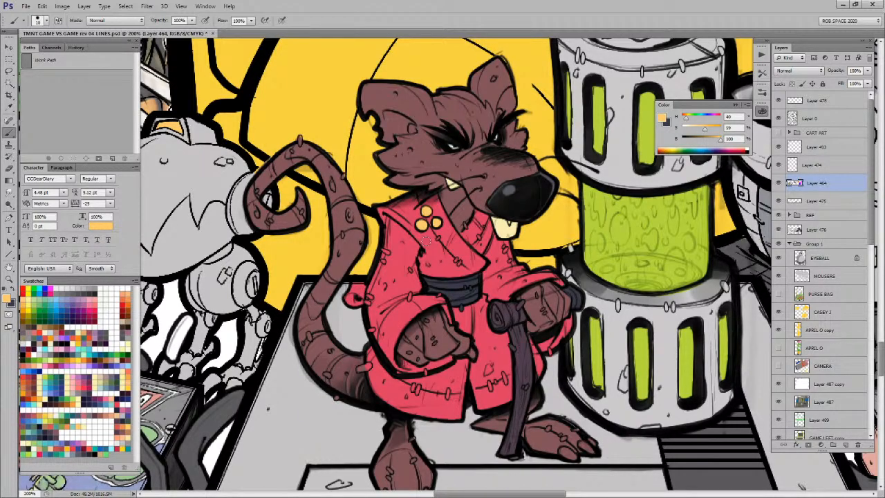
# Step: Select the rat's brown areas, hide the selection edges and enlarge the brush
pyautogui.press('w')
pyautogui.click(352, 255)
pyautogui.press('b')
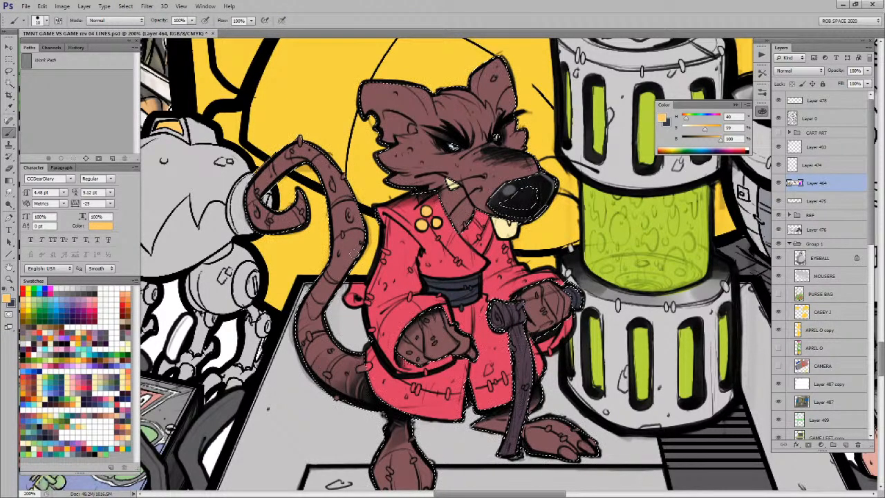
pyautogui.hotkey('ctrl', 'h')
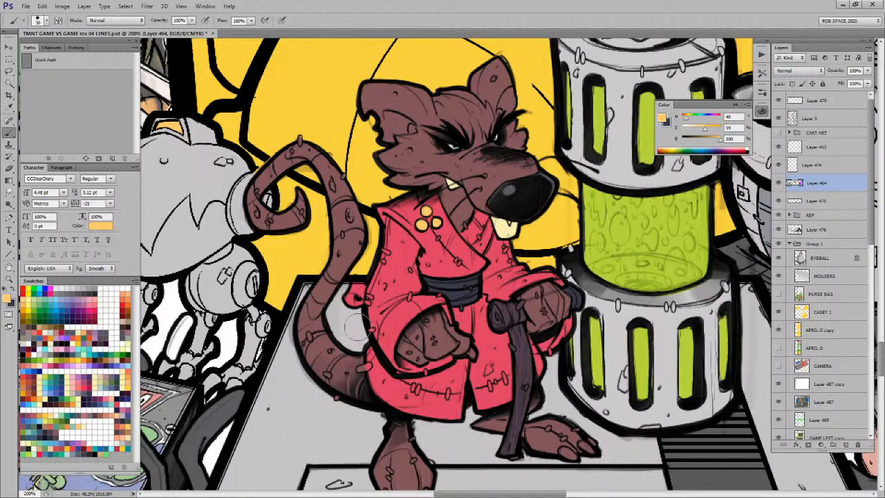
pyautogui.keyDown('alt'); pyautogui.click(361, 329); pyautogui.keyUp('alt')
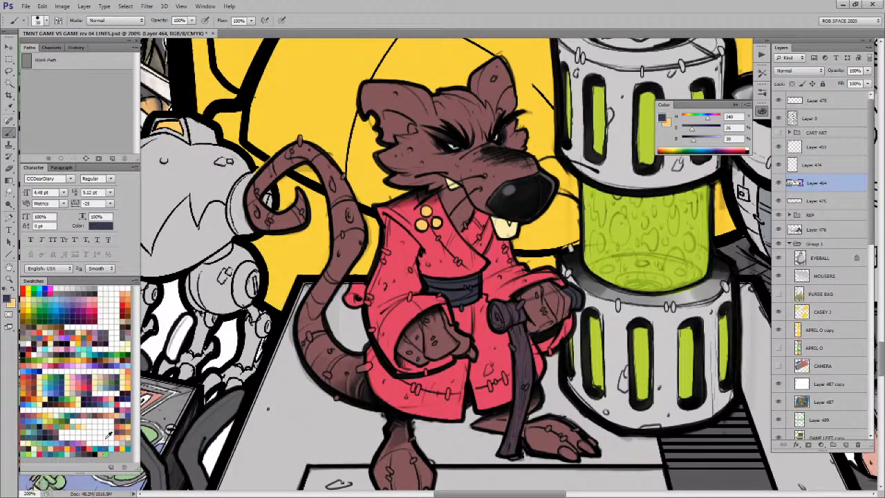
# Step: Try a dusty pink over the tail and a paler pink on its lower part
pyautogui.click(109, 411)
pyautogui.moveTo(325, 336)
pyautogui.mouseDown()
pyautogui.moveTo(328, 377)
pyautogui.moveTo(340, 394)
pyautogui.moveTo(357, 355)
pyautogui.moveTo(353, 395)
pyautogui.moveTo(363, 399)
pyautogui.moveTo(307, 346)
pyautogui.moveTo(326, 278)
pyautogui.mouseUp()
pyautogui.moveTo(357, 238)
pyautogui.mouseDown()
pyautogui.moveTo(351, 207)
pyautogui.moveTo(320, 152)
pyautogui.moveTo(261, 200)
pyautogui.moveTo(289, 197)
pyautogui.moveTo(272, 200)
pyautogui.moveTo(314, 149)
pyautogui.mouseUp()
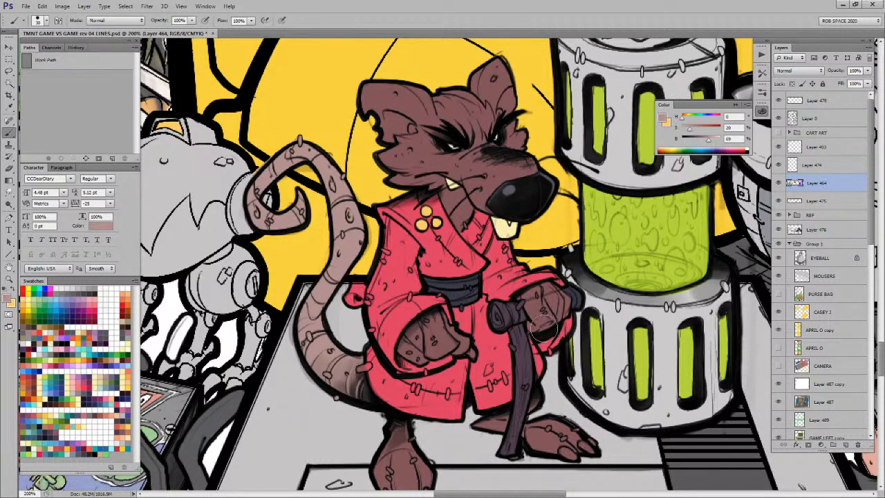
pyautogui.click(81, 383)
pyautogui.moveTo(313, 340)
pyautogui.mouseDown()
pyautogui.moveTo(328, 334)
pyautogui.moveTo(320, 359)
pyautogui.mouseUp()
pyautogui.click(98, 376)
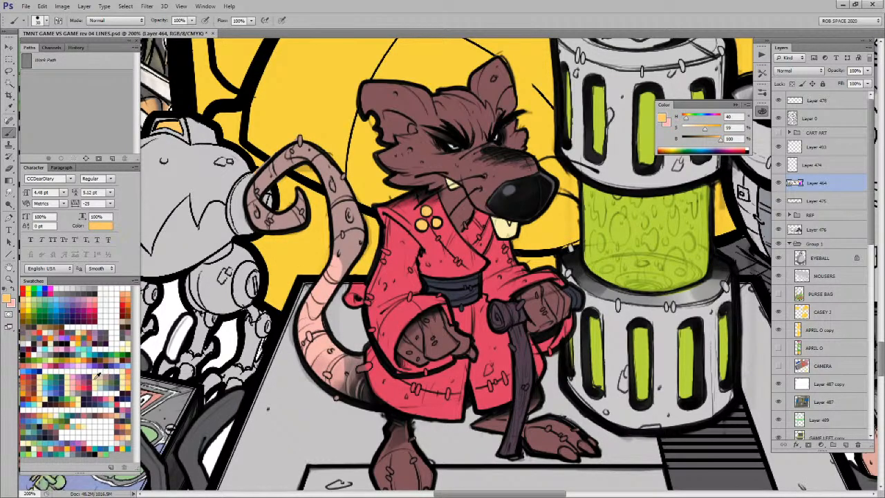
# Step: Paint the whole tail salmon pink, from the robe to the curled tip
pyautogui.click(69, 385)
pyautogui.click(96, 302)
pyautogui.moveTo(331, 257)
pyautogui.mouseDown()
pyautogui.moveTo(351, 242)
pyautogui.moveTo(318, 343)
pyautogui.moveTo(334, 339)
pyautogui.moveTo(354, 372)
pyautogui.moveTo(356, 397)
pyautogui.moveTo(361, 384)
pyautogui.moveTo(367, 396)
pyautogui.moveTo(331, 213)
pyautogui.moveTo(301, 138)
pyautogui.moveTo(262, 228)
pyautogui.moveTo(284, 164)
pyautogui.mouseUp()
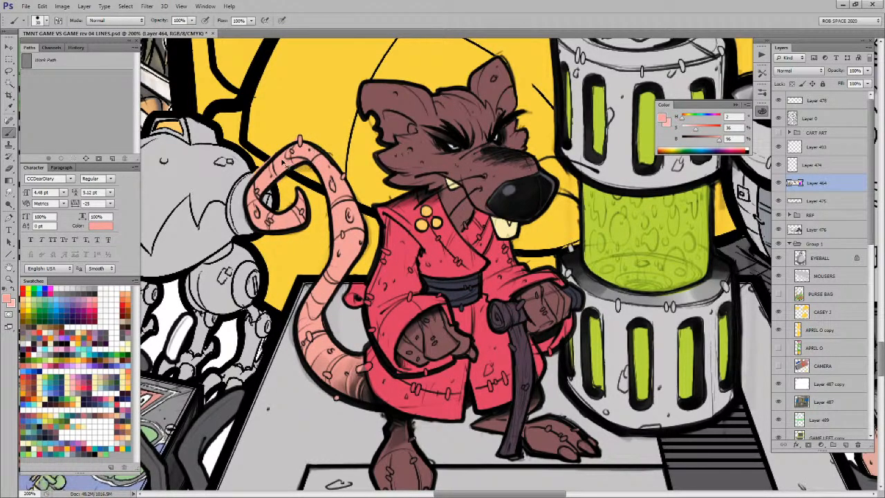
# Step: Paint the stitch on the robe's back edge beside the base of the tail with the sampled pinkish red
pyautogui.press('e')
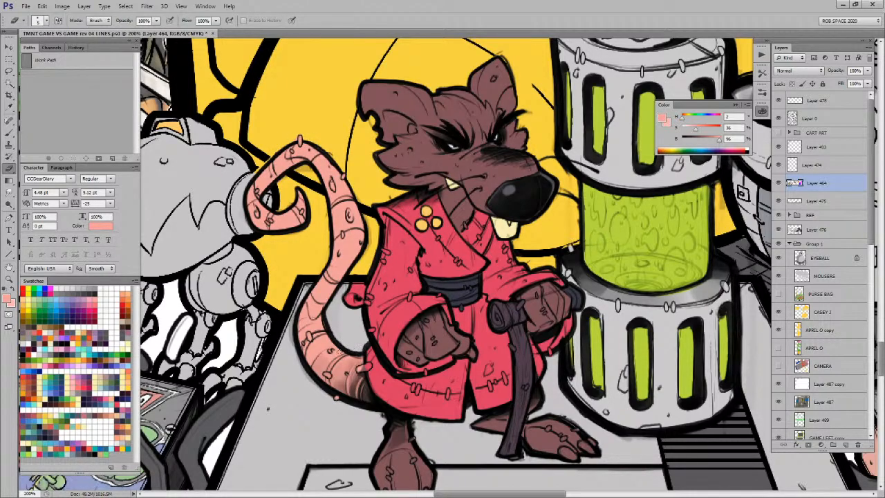
pyautogui.press('b')
pyautogui.keyDown('alt'); pyautogui.click(373, 374); pyautogui.keyUp('alt')
pyautogui.moveTo(362, 373)
pyautogui.mouseDown()
pyautogui.moveTo(357, 366)
pyautogui.moveTo(365, 360)
pyautogui.moveTo(359, 370)
pyautogui.moveTo(403, 344)
pyautogui.mouseUp()
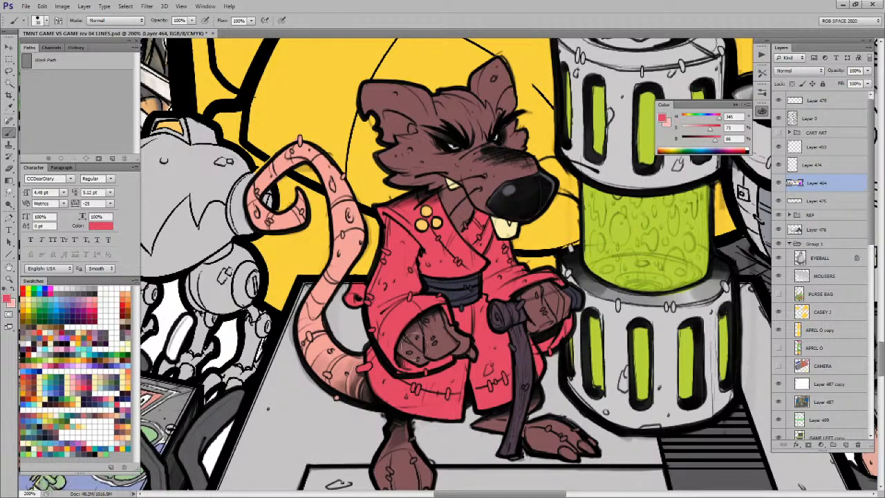
# Step: Paint the claws on both of the rat's feet with the dark grey sampled from the nose highlight
pyautogui.scroll(-4, 493, 289)
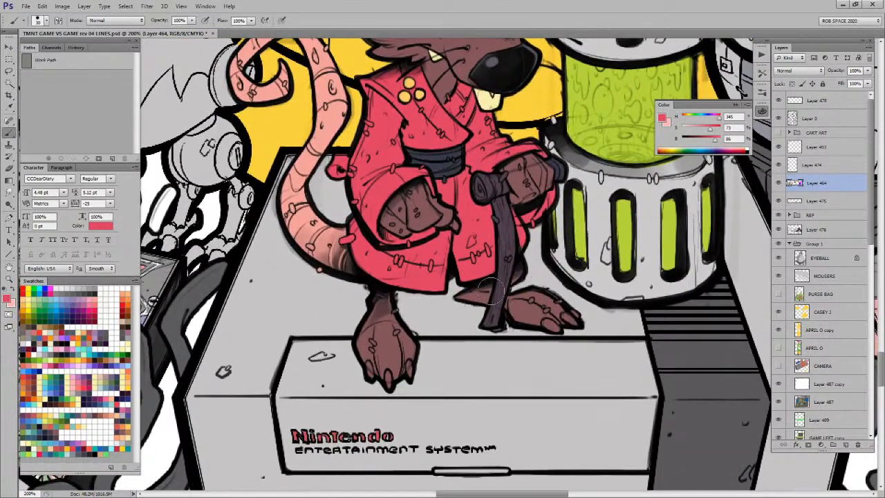
pyautogui.keyDown('alt'); pyautogui.click(492, 66); pyautogui.keyUp('alt')
pyautogui.moveTo(394, 380)
pyautogui.mouseDown()
pyautogui.moveTo(380, 364)
pyautogui.moveTo(369, 374)
pyautogui.moveTo(368, 365)
pyautogui.moveTo(370, 373)
pyautogui.moveTo(368, 365)
pyautogui.moveTo(407, 373)
pyautogui.mouseUp()
pyautogui.moveTo(547, 329)
pyautogui.mouseDown()
pyautogui.moveTo(577, 315)
pyautogui.moveTo(529, 370)
pyautogui.mouseUp()
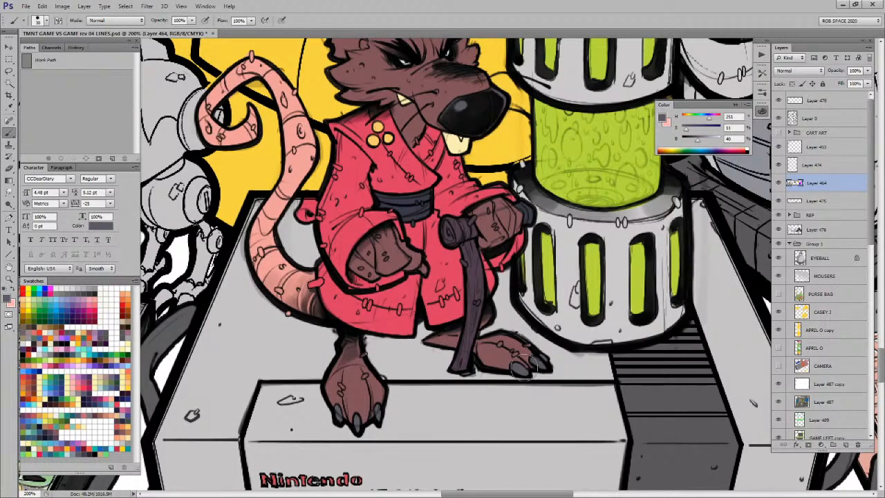
# Step: Review the coloured rat against the surrounding characters and consoles at 50% zoom
pyautogui.scroll(3, 526, 330)
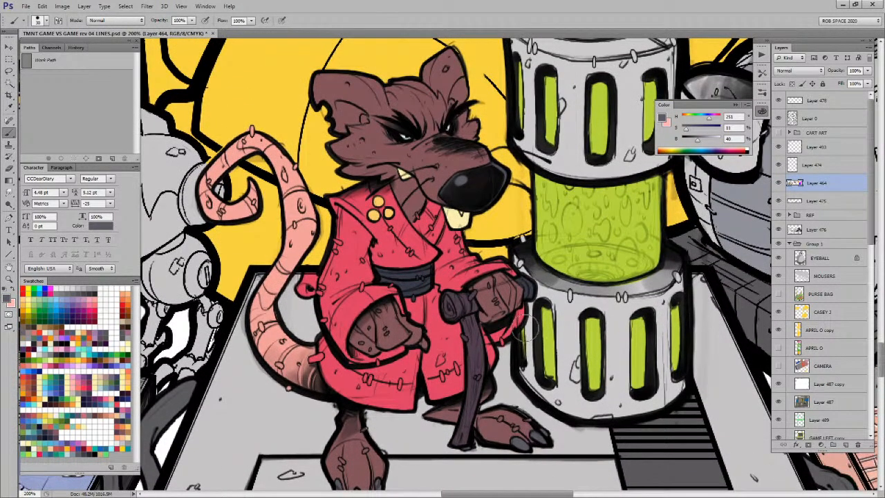
pyautogui.moveTo(426, 290); pyautogui.dragTo(430, 386)
pyautogui.press('z')
pyautogui.keyDown('alt'); pyautogui.click(468, 315); pyautogui.keyUp('alt')
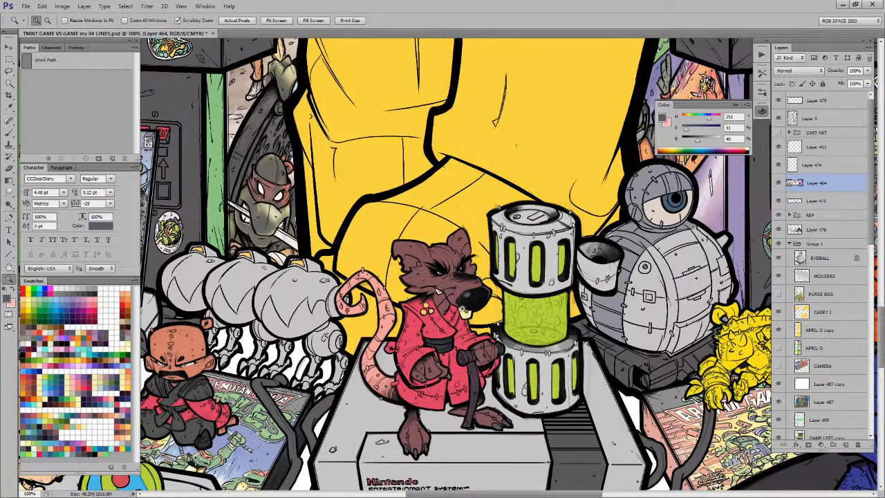
pyautogui.keyDown('alt'); pyautogui.click(463, 314); pyautogui.keyUp('alt')
pyautogui.keyDown('alt'); pyautogui.click(466, 318); pyautogui.keyUp('alt')
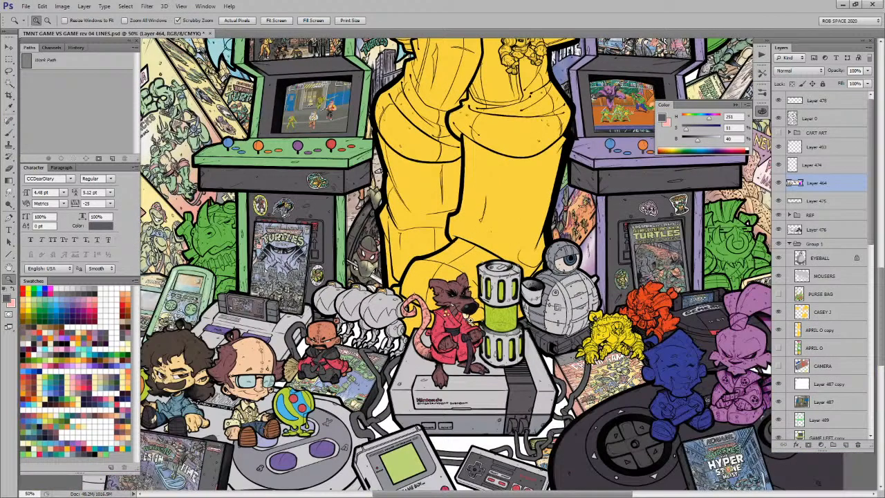
pyautogui.scroll(-2, 507, 402)
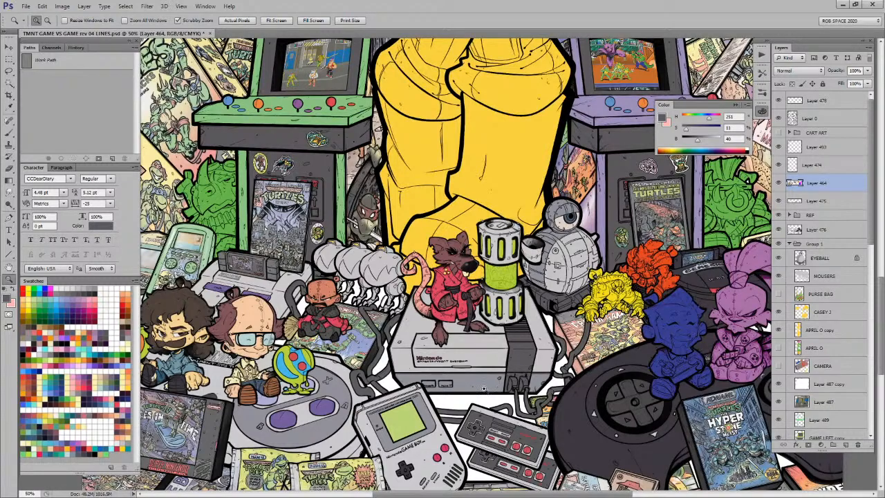
pyautogui.press('b')
pyautogui.moveTo(563, 328); pyautogui.dragTo(558, 327)
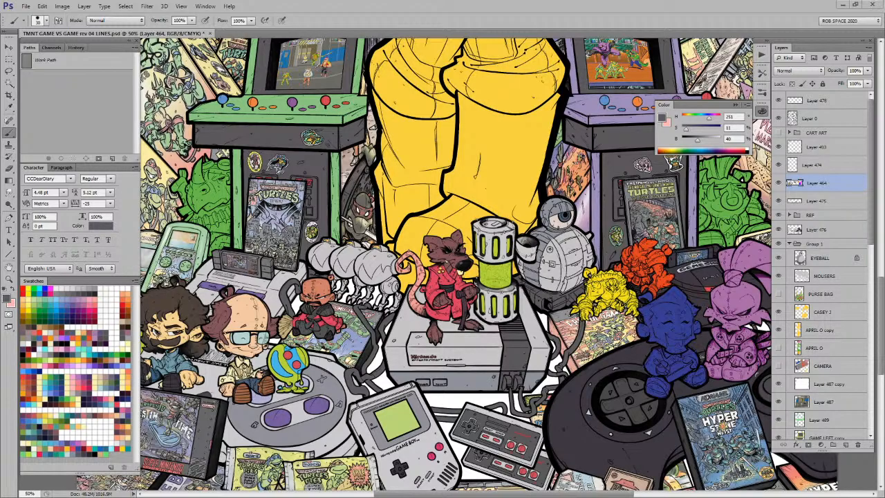
# Step: Check the whole illustration at 25% zoom and save the file
pyautogui.moveTo(524, 311); pyautogui.dragTo(526, 343)
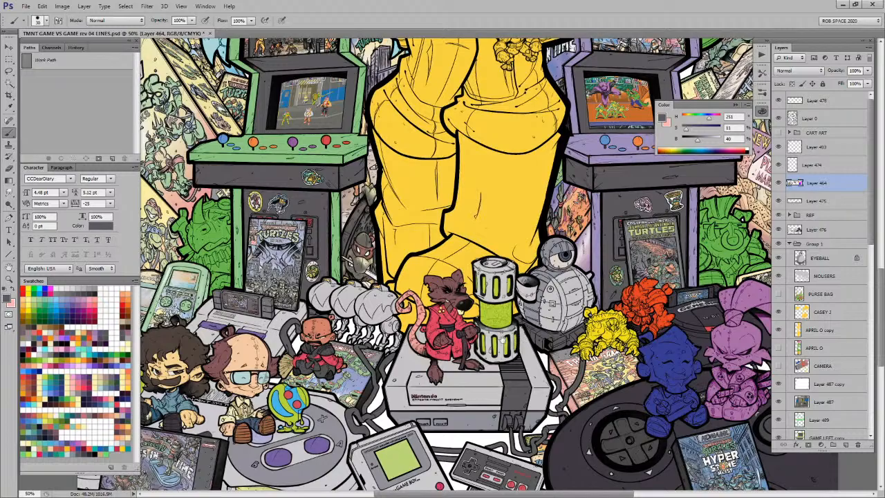
pyautogui.moveTo(582, 436); pyautogui.dragTo(614, 309)
pyautogui.press('z')
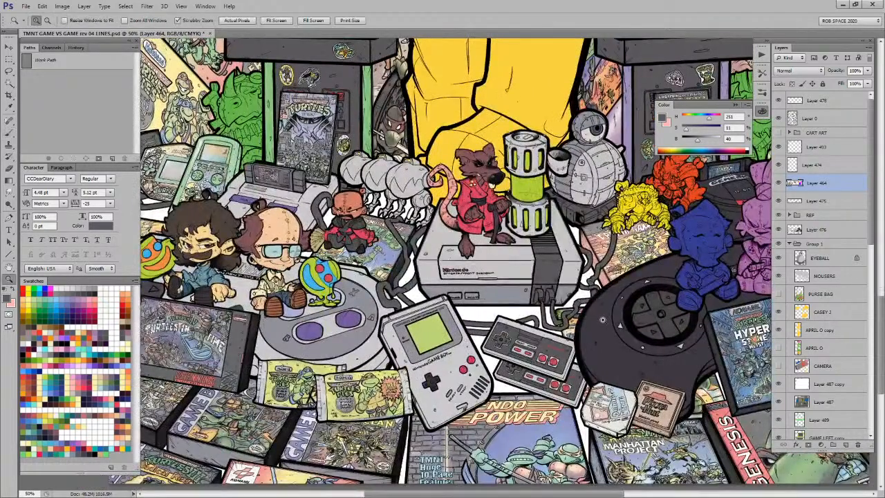
pyautogui.keyDown('alt'); pyautogui.click(603, 321); pyautogui.keyUp('alt')
pyautogui.keyDown('alt'); pyautogui.click(606, 341); pyautogui.keyUp('alt')
pyautogui.moveTo(588, 368); pyautogui.dragTo(426, 443)
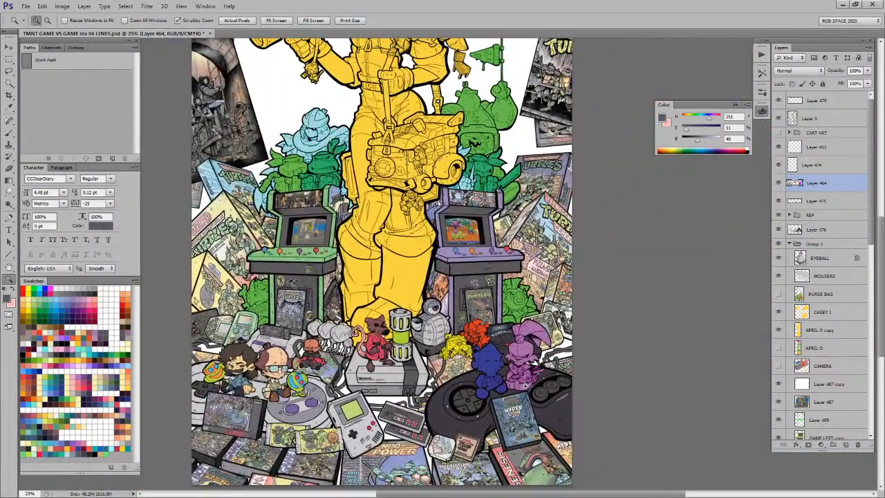
pyautogui.moveTo(520, 384)
pyautogui.mouseDown()
pyautogui.moveTo(526, 436)
pyautogui.moveTo(528, 375)
pyautogui.mouseUp()
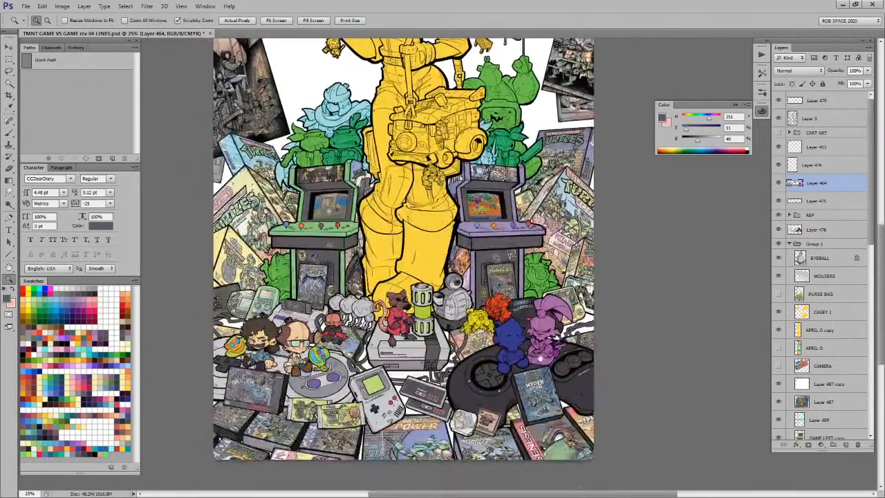
pyautogui.hotkey('ctrl', 's')
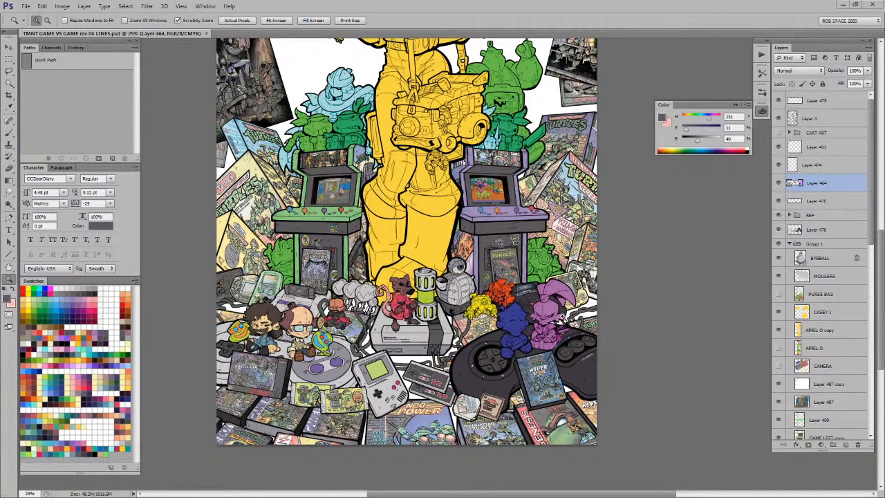
# Step: Select the pink tail and recolour it with the dark brown sampled from the rat's fur
pyautogui.click(388, 310)
pyautogui.click(388, 310)
pyautogui.click(388, 310)
pyautogui.press('w')
pyautogui.click(387, 319)
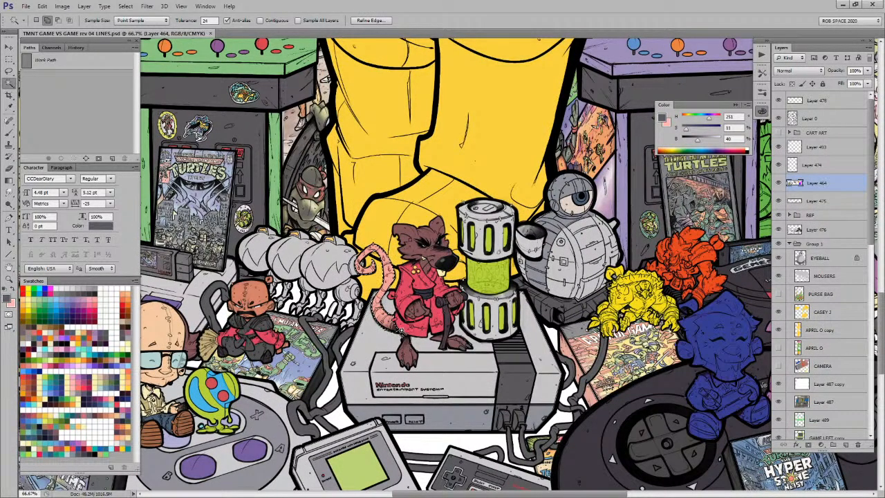
pyautogui.press('x')
pyautogui.press('b')
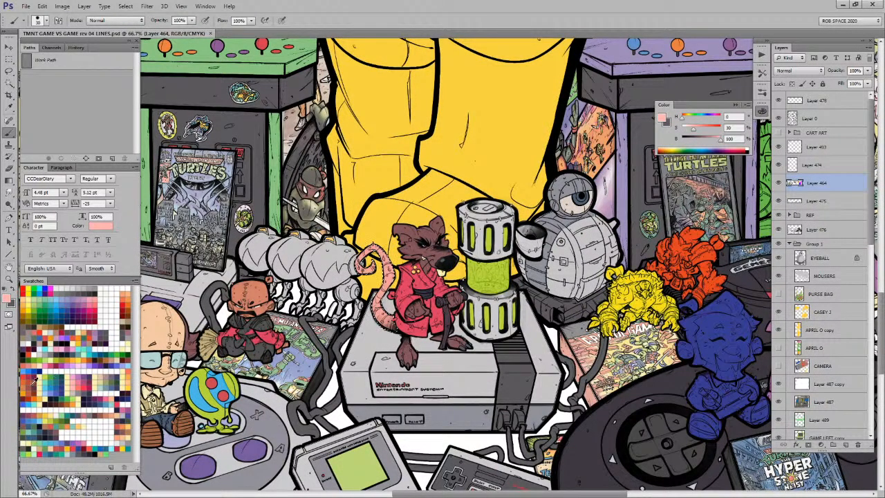
pyautogui.click(32, 381)
pyautogui.hotkey('alt', 'BackSpace')
pyautogui.keyDown('alt'); pyautogui.click(432, 256); pyautogui.keyUp('alt')
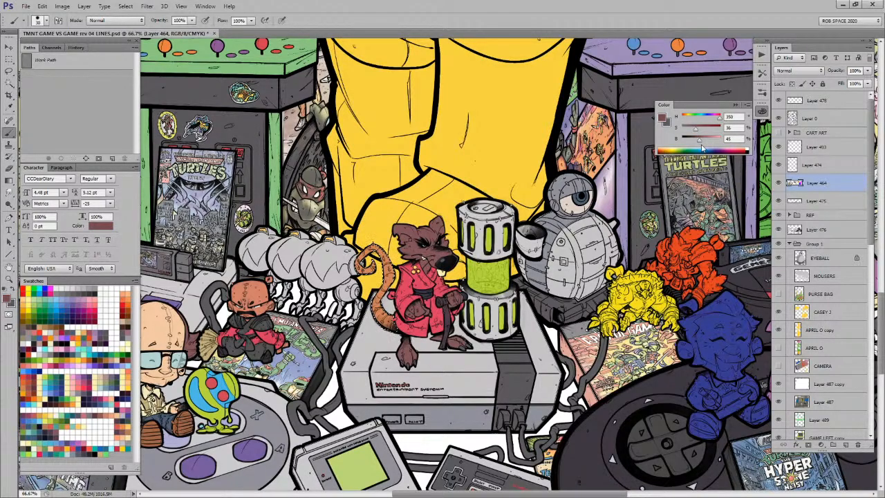
pyautogui.hotkey('alt', 'BackSpace')
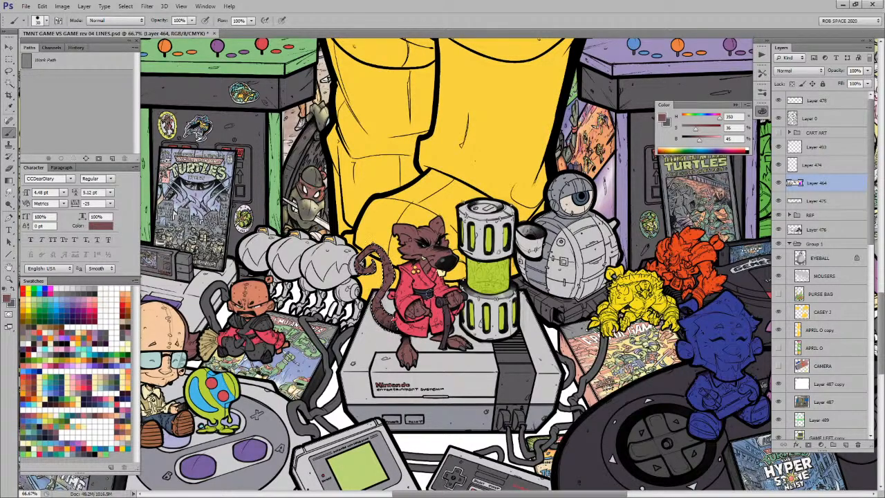
pyautogui.hotkey('ctrl', 'd')
# Step: Select the rat's dark brown areas and paint the head and ears tan brown (H 26, S 52, B 70)
pyautogui.press('w')
pyautogui.click(453, 303)
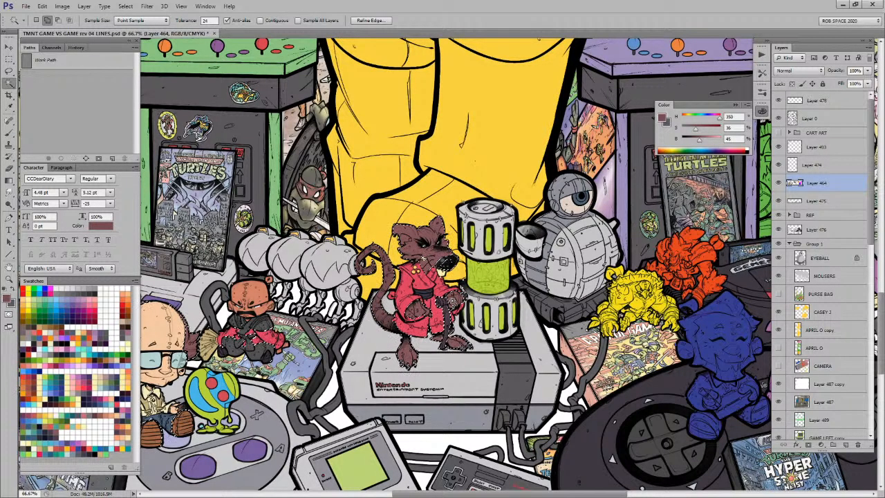
pyautogui.press('b')
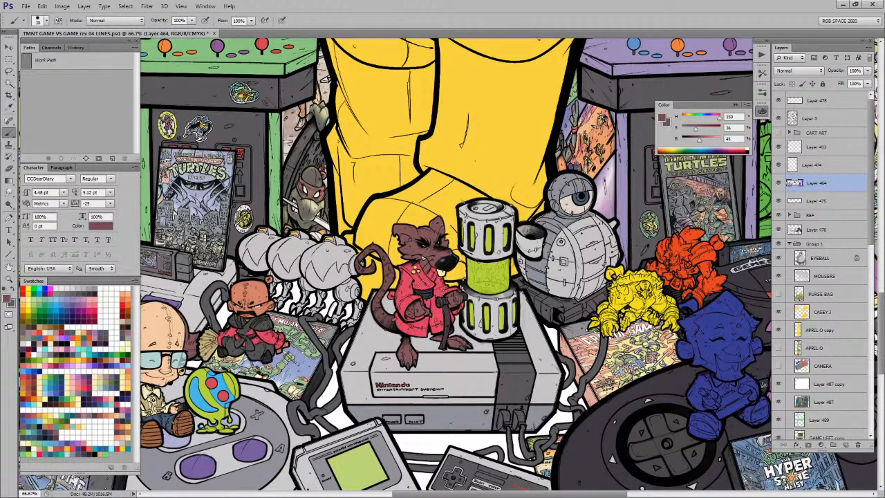
pyautogui.press('x')
pyautogui.click(106, 415)
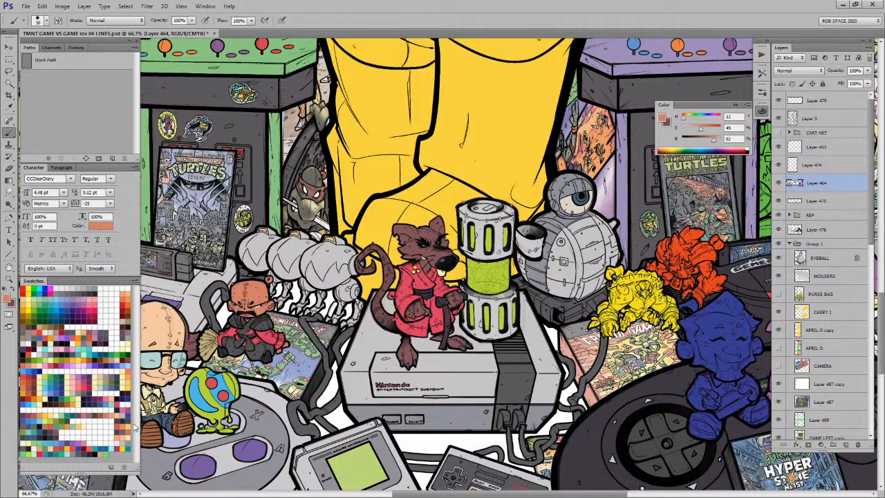
pyautogui.click(126, 434)
pyautogui.moveTo(411, 240)
pyautogui.mouseDown()
pyautogui.moveTo(422, 235)
pyautogui.moveTo(440, 257)
pyautogui.moveTo(439, 229)
pyautogui.moveTo(388, 229)
pyautogui.mouseUp()
pyautogui.moveTo(446, 220); pyautogui.dragTo(444, 217)
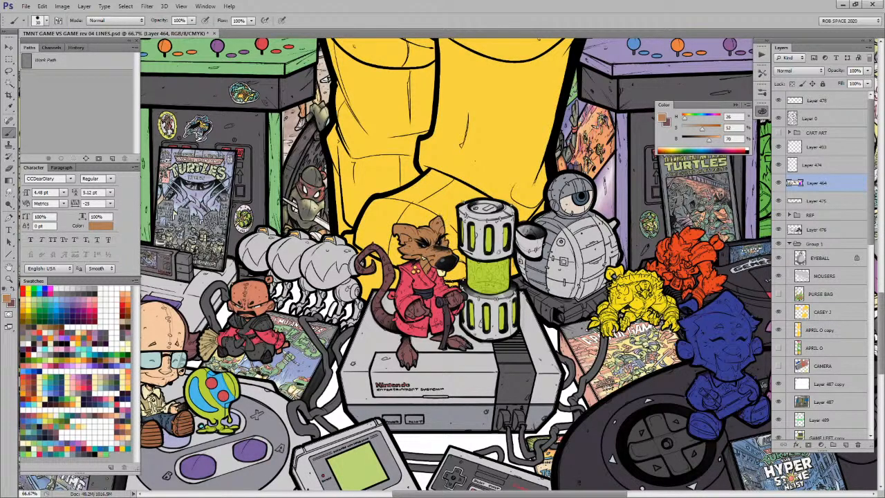
# Step: Paint the rat's hands and feet with the same tan brown as the head
pyautogui.moveTo(447, 294)
pyautogui.mouseDown()
pyautogui.moveTo(457, 304)
pyautogui.moveTo(418, 310)
pyautogui.moveTo(426, 315)
pyautogui.mouseUp()
pyautogui.moveTo(396, 351); pyautogui.dragTo(409, 363)
pyautogui.moveTo(436, 328); pyautogui.dragTo(462, 351)
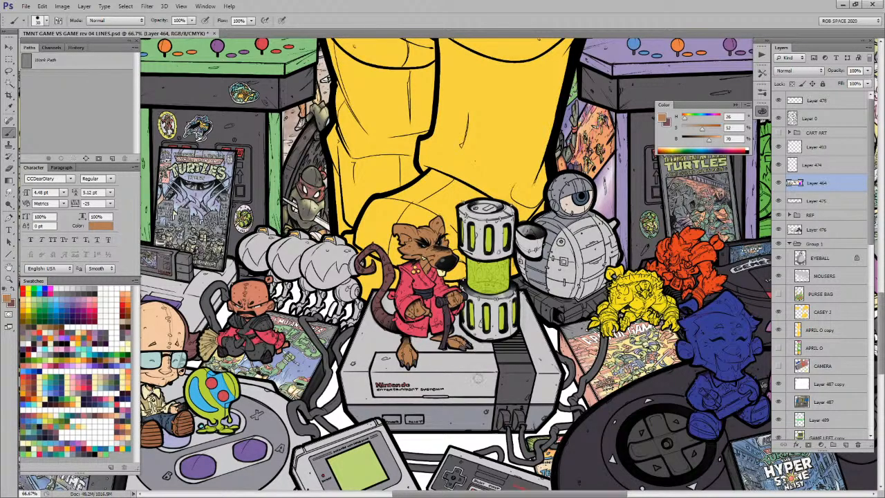
# Step: Try the salmon sampled from the small robed figure's face on the rat's head, and undo it
pyautogui.click(127, 426)
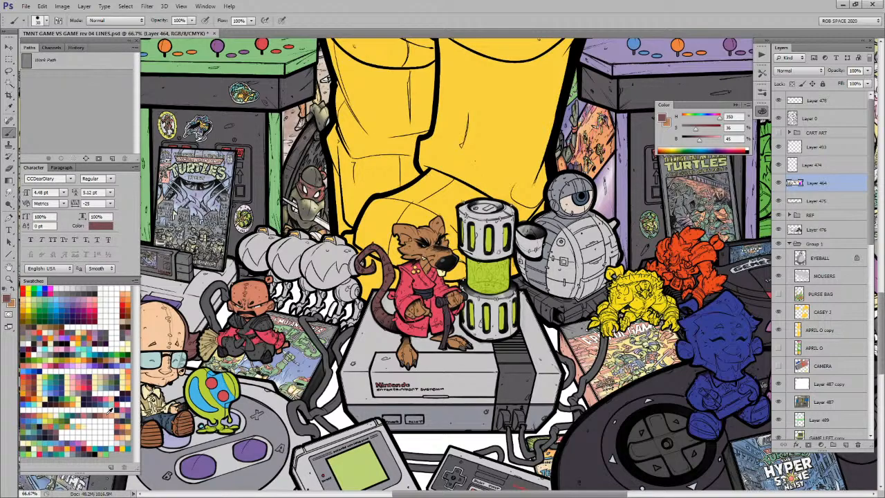
pyautogui.click(46, 427)
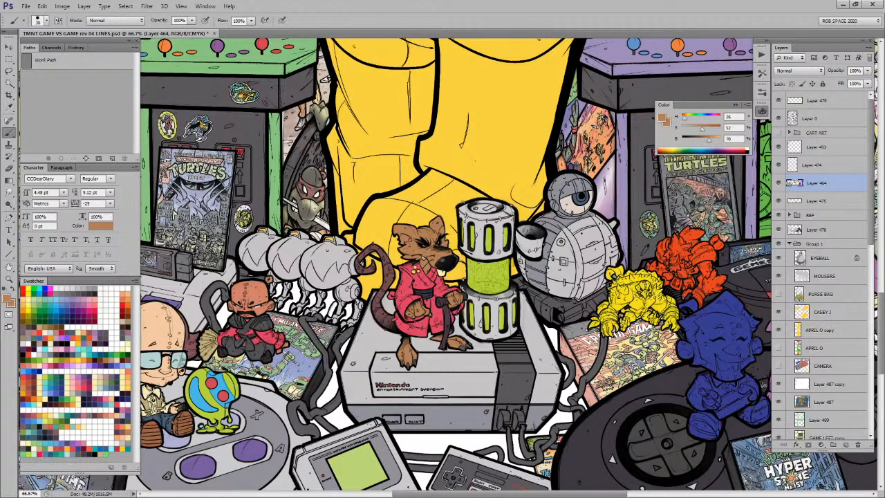
pyautogui.keyDown('alt'); pyautogui.click(258, 293); pyautogui.keyUp('alt')
pyautogui.hotkey('alt', 'BackSpace')
pyautogui.hotkey('ctrl', 'z')
pyautogui.moveTo(396, 231)
pyautogui.mouseDown()
pyautogui.moveTo(427, 217)
pyautogui.moveTo(434, 269)
pyautogui.mouseUp()
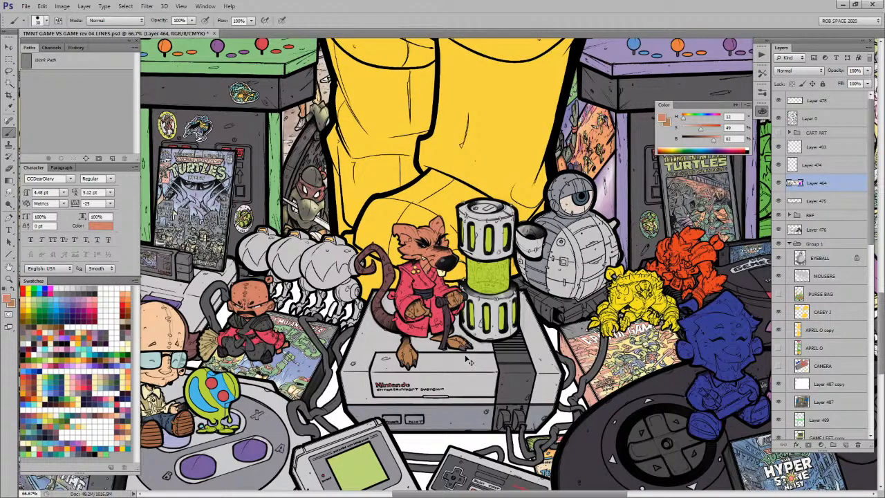
pyautogui.hotkey('ctrl', 'z')
# Step: Select the dark brown tail areas and recolour the tail and feet with the greyish mauve 92787c
pyautogui.moveTo(460, 389); pyautogui.dragTo(437, 392)
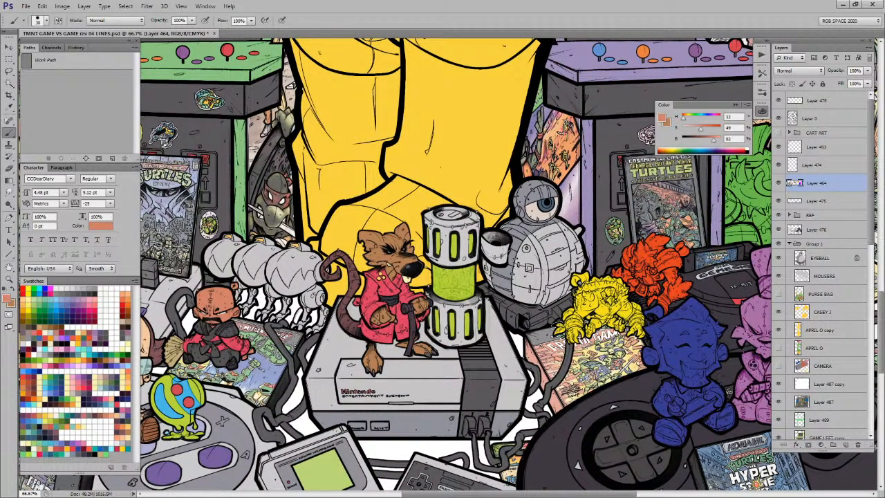
pyautogui.moveTo(457, 349); pyautogui.dragTo(491, 330)
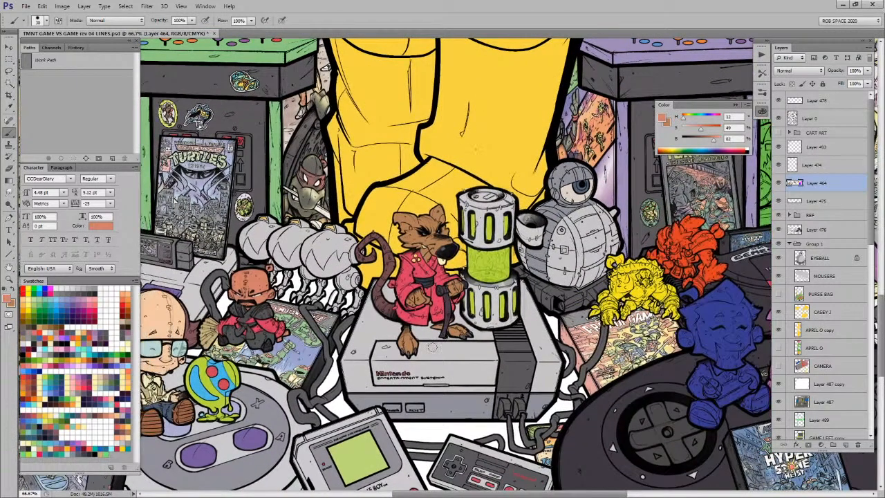
pyautogui.press('w')
pyautogui.click(391, 313)
pyautogui.press('b')
pyautogui.click(90, 413)
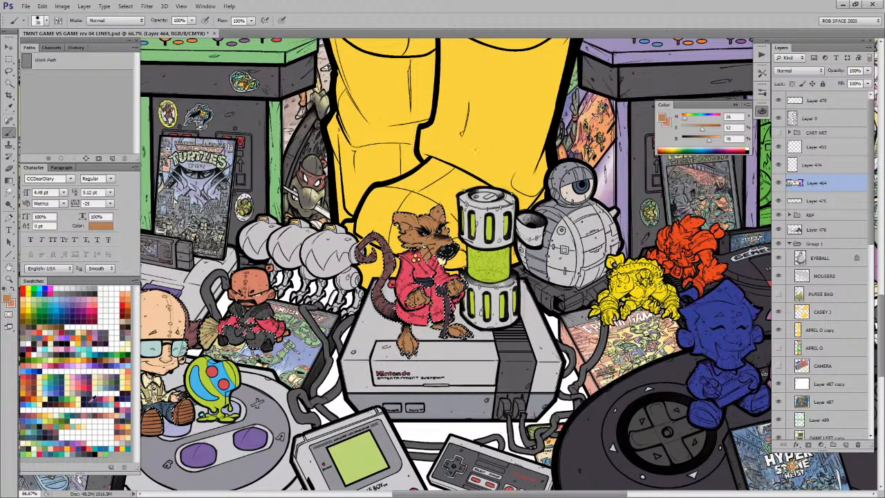
pyautogui.click(10, 299)
pyautogui.click(382, 302)
pyautogui.click(615, 253)
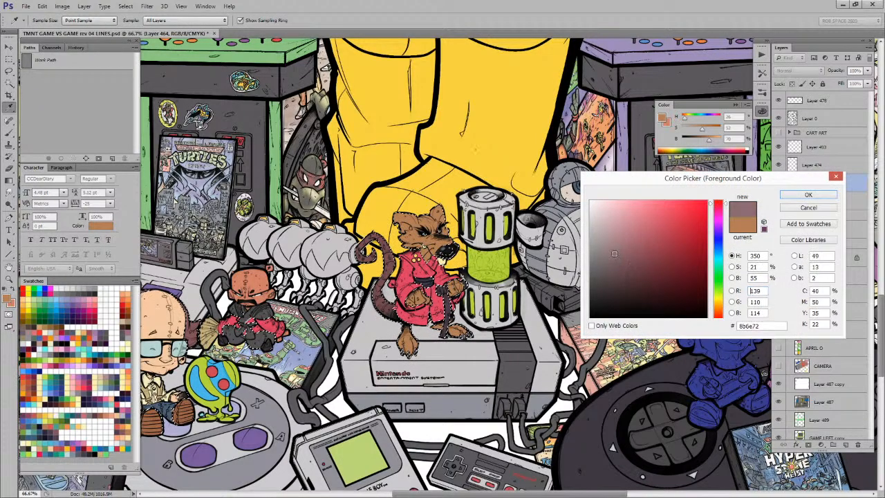
pyautogui.moveTo(614, 253); pyautogui.dragTo(611, 250)
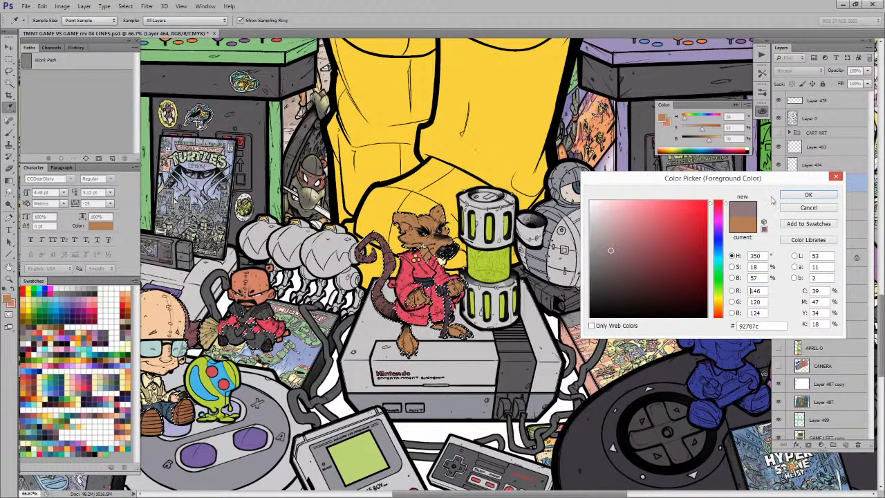
pyautogui.press('Return')
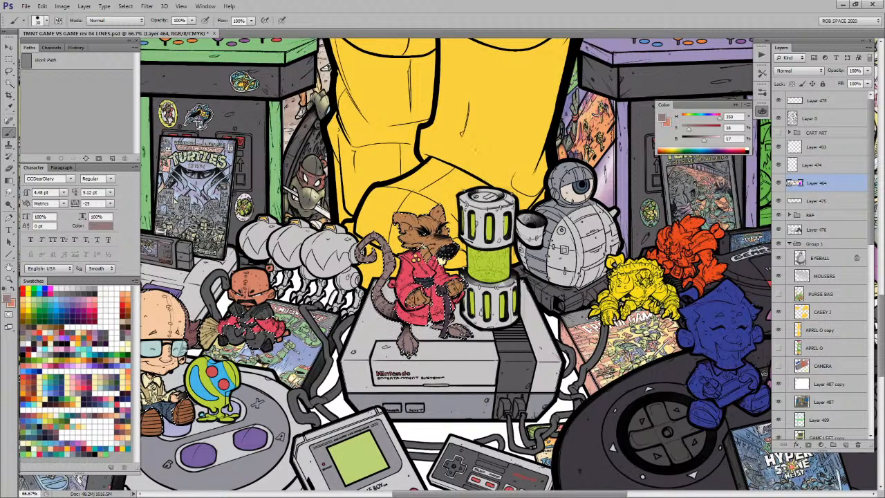
# Step: Clear the selection and add a new layer directly above Layer 464 for the rat's face markings
pyautogui.keyDown('alt'); pyautogui.click(458, 286); pyautogui.keyUp('alt')
pyautogui.press('z')
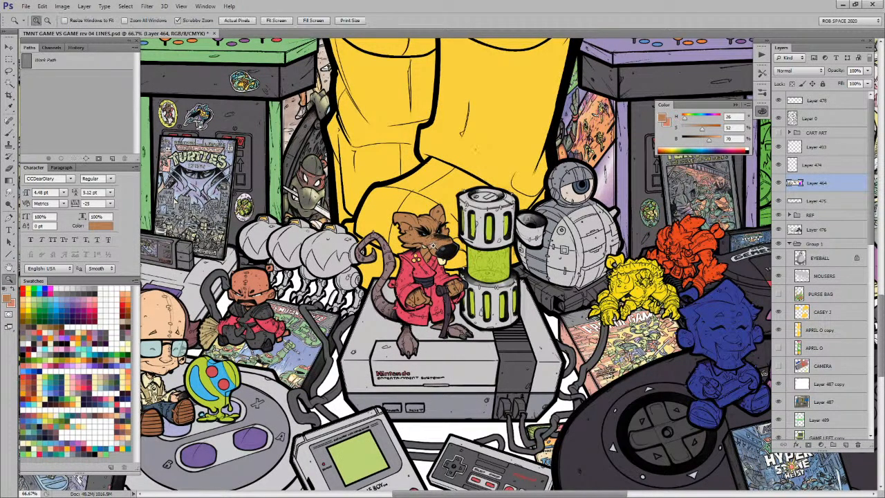
pyautogui.click(433, 246)
pyautogui.click(435, 246)
pyautogui.press('b')
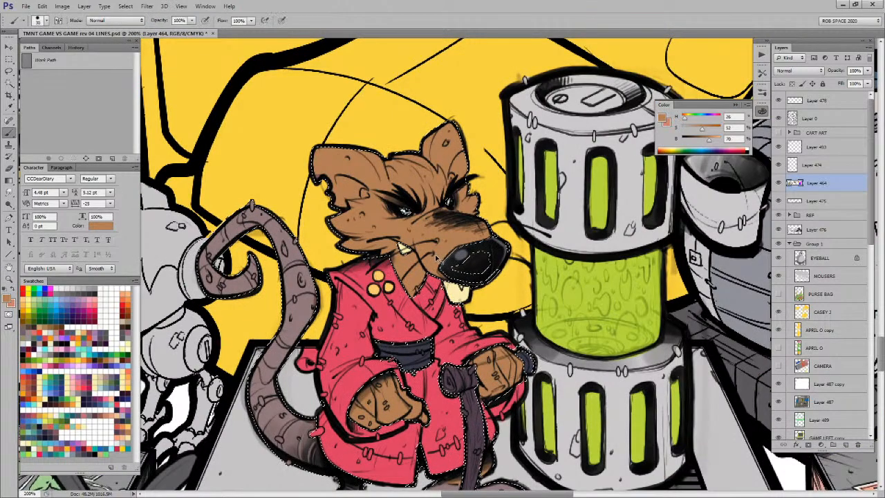
pyautogui.moveTo(434, 257); pyautogui.dragTo(520, 278)
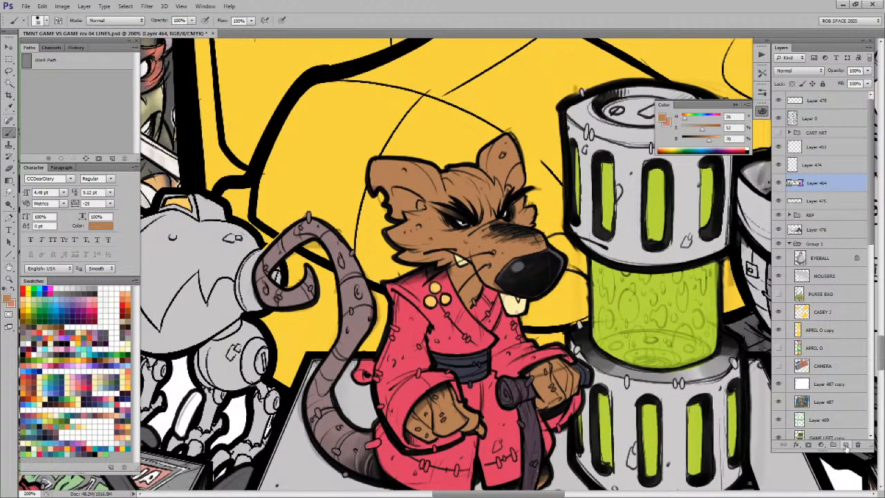
pyautogui.click(845, 444)
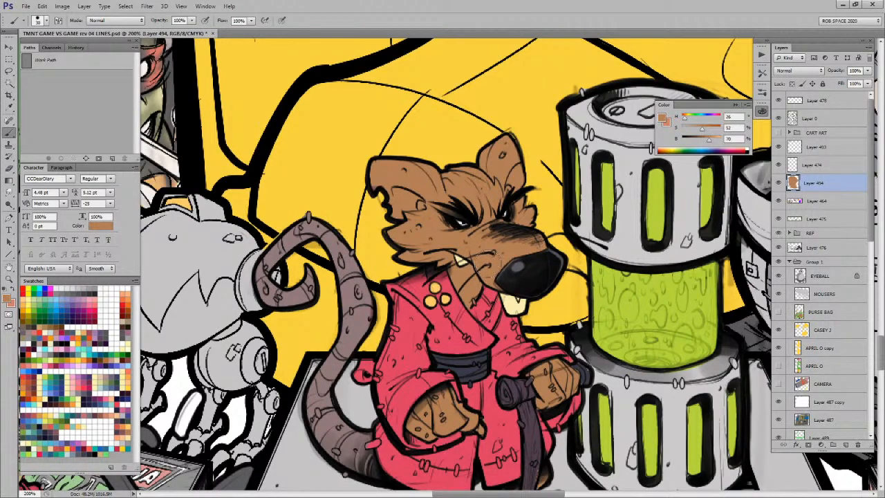
# Step: Paint the underside of the rat's cheek and muzzle with the greyish mauve sampled from the tail
pyautogui.keyDown('alt'); pyautogui.click(391, 304); pyautogui.keyUp('alt')
pyautogui.moveTo(488, 272)
pyautogui.mouseDown()
pyautogui.moveTo(460, 253)
pyautogui.moveTo(419, 263)
pyautogui.moveTo(462, 280)
pyautogui.moveTo(488, 259)
pyautogui.mouseUp()
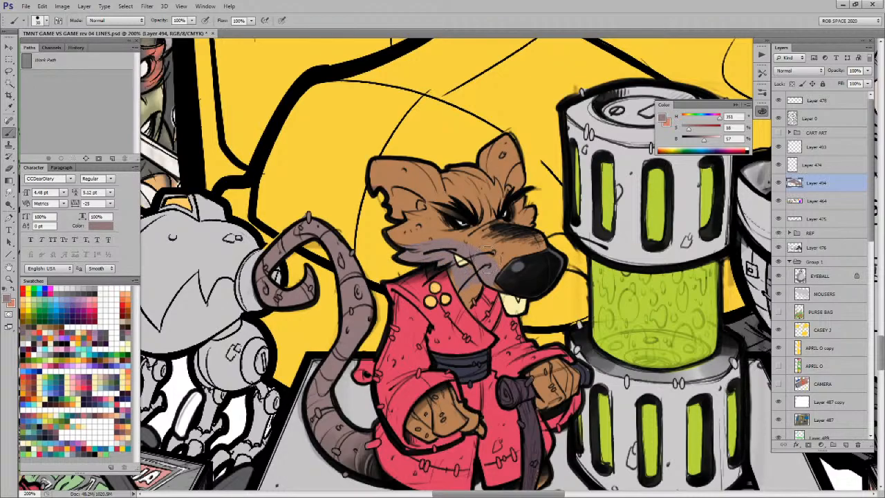
pyautogui.keyDown('alt'); pyautogui.click(487, 266); pyautogui.keyUp('alt')
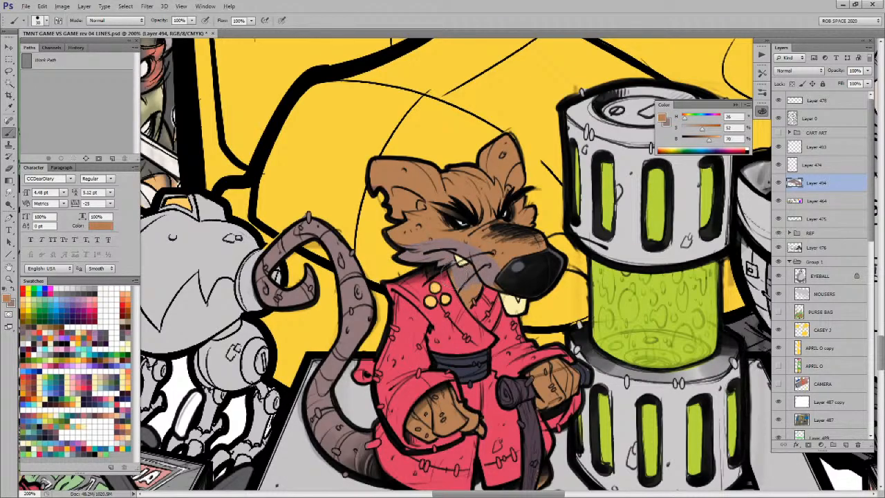
pyautogui.keyDown('alt'); pyautogui.click(453, 262); pyautogui.keyUp('alt')
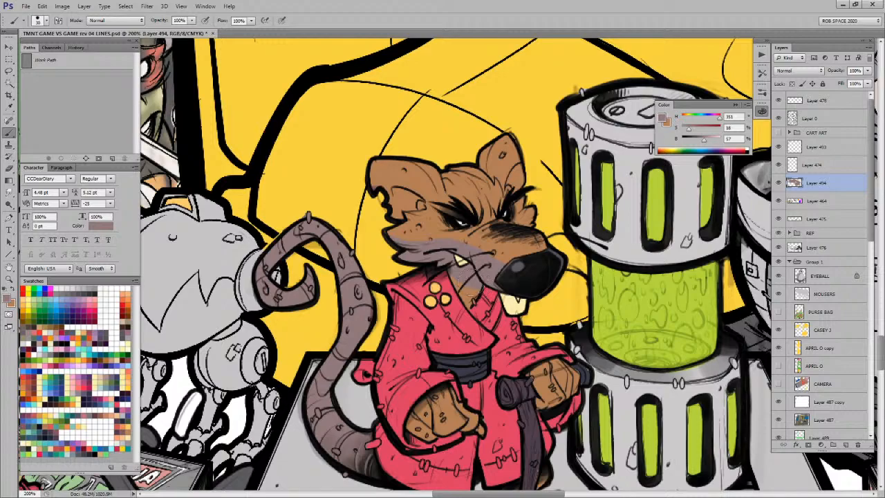
# Step: Refine the edge between tan and mauve along the muzzle, cheek and neck with both sampled colours
pyautogui.keyDown('alt'); pyautogui.click(505, 242); pyautogui.keyUp('alt')
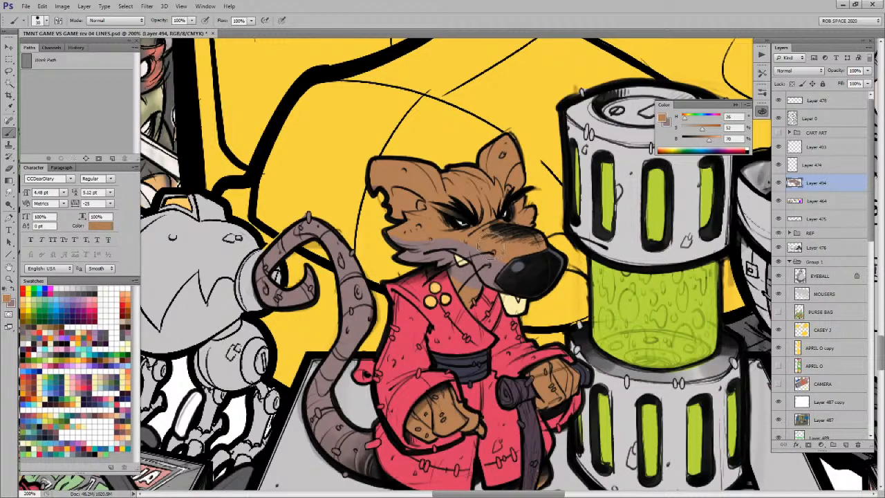
pyautogui.moveTo(478, 252); pyautogui.dragTo(469, 242)
pyautogui.keyDown('alt'); pyautogui.click(389, 231); pyautogui.keyUp('alt')
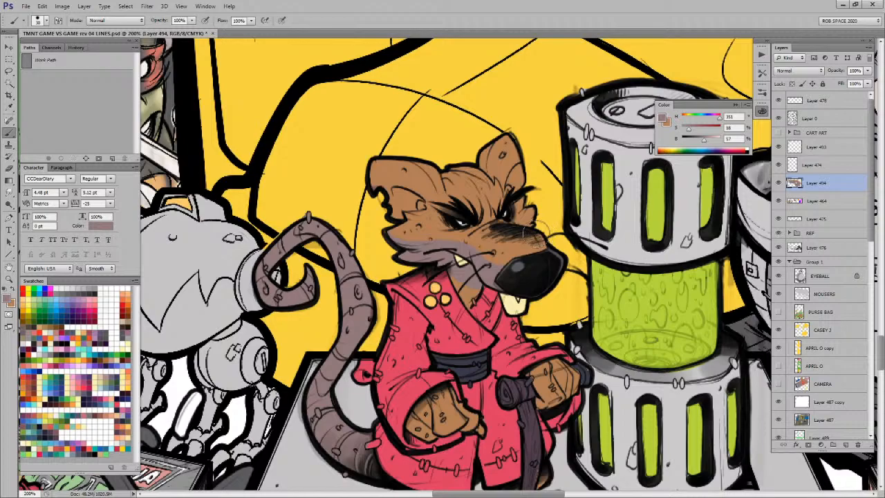
pyautogui.moveTo(469, 275)
pyautogui.mouseDown()
pyautogui.moveTo(448, 273)
pyautogui.moveTo(471, 289)
pyautogui.mouseUp()
pyautogui.keyDown('alt'); pyautogui.click(460, 277); pyautogui.keyUp('alt')
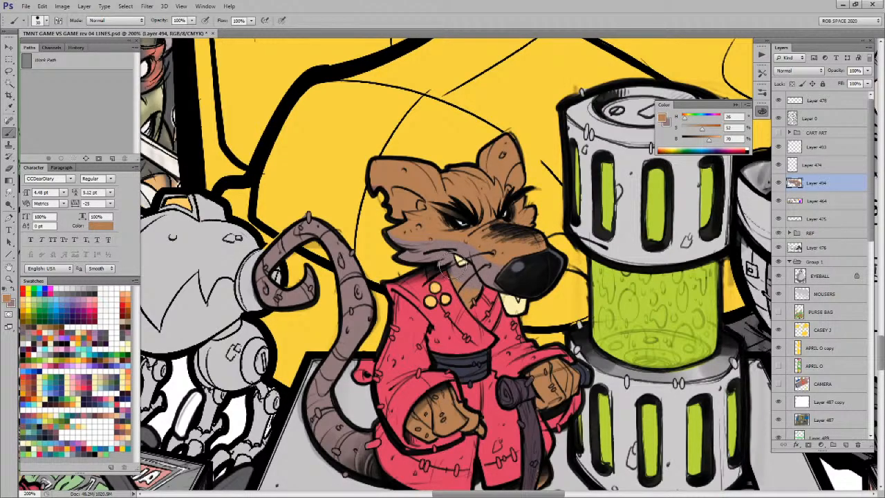
# Step: Try painting the rat's hands with the greyish mauve, and undo those strokes
pyautogui.press('x')
pyautogui.moveTo(509, 394); pyautogui.dragTo(479, 223)
pyautogui.moveTo(459, 319)
pyautogui.mouseDown()
pyautogui.moveTo(396, 289)
pyautogui.moveTo(437, 279)
pyautogui.moveTo(452, 307)
pyautogui.moveTo(395, 315)
pyautogui.moveTo(455, 317)
pyautogui.moveTo(451, 302)
pyautogui.moveTo(419, 307)
pyautogui.mouseUp()
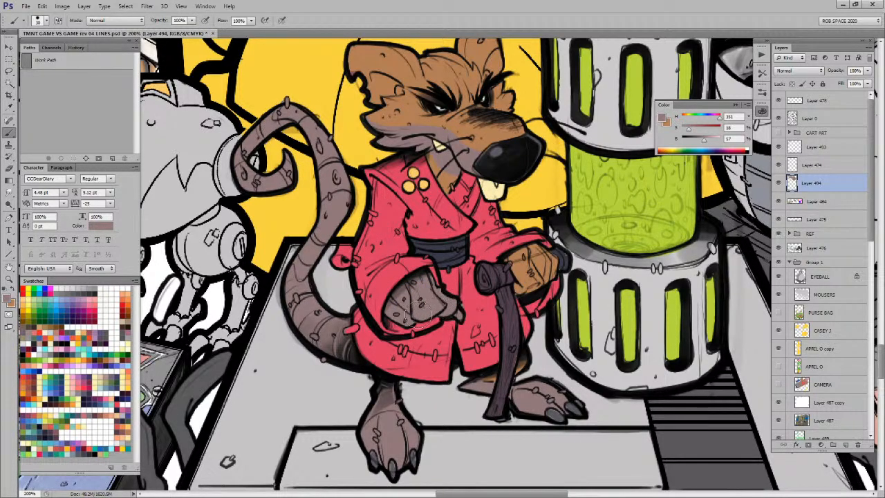
pyautogui.moveTo(511, 263)
pyautogui.mouseDown()
pyautogui.moveTo(543, 274)
pyautogui.moveTo(558, 256)
pyautogui.moveTo(540, 282)
pyautogui.mouseUp()
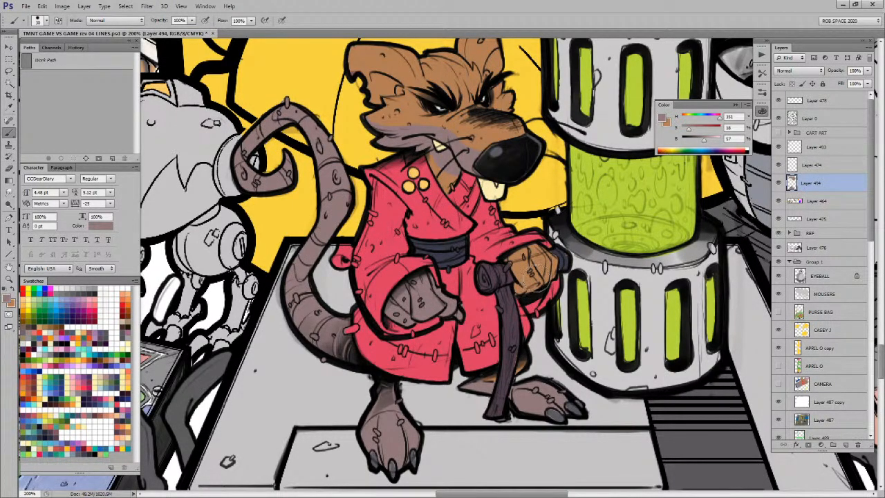
pyautogui.hotkey('ctrl', 'alt', 'z')
# Step: Touch up the fur on the rat's ankle and cheek with the tan and mauve colours
pyautogui.moveTo(545, 348); pyautogui.dragTo(540, 304)
pyautogui.press('x')
pyautogui.moveTo(397, 355)
pyautogui.mouseDown()
pyautogui.moveTo(390, 340)
pyautogui.moveTo(395, 348)
pyautogui.moveTo(379, 351)
pyautogui.mouseUp()
pyautogui.press('x')
pyautogui.press('x')
pyautogui.moveTo(410, 311); pyautogui.dragTo(400, 490)
pyautogui.moveTo(385, 266)
pyautogui.mouseDown()
pyautogui.moveTo(359, 267)
pyautogui.moveTo(393, 271)
pyautogui.mouseUp()
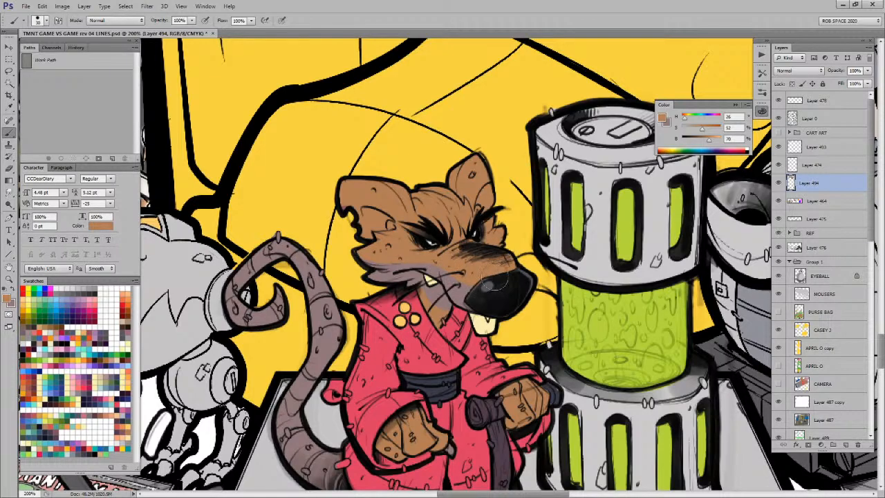
# Step: Retouch the muzzle tip, nose highlight and neck with mauve, dark grey and tan sampled from the rat
pyautogui.keyDown('alt'); pyautogui.click(470, 284); pyautogui.keyUp('alt')
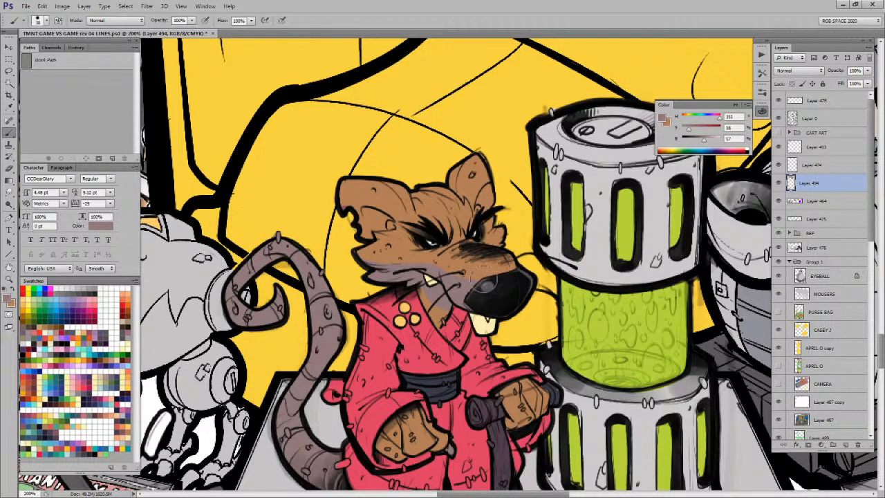
pyautogui.keyDown('alt'); pyautogui.click(486, 285); pyautogui.keyUp('alt')
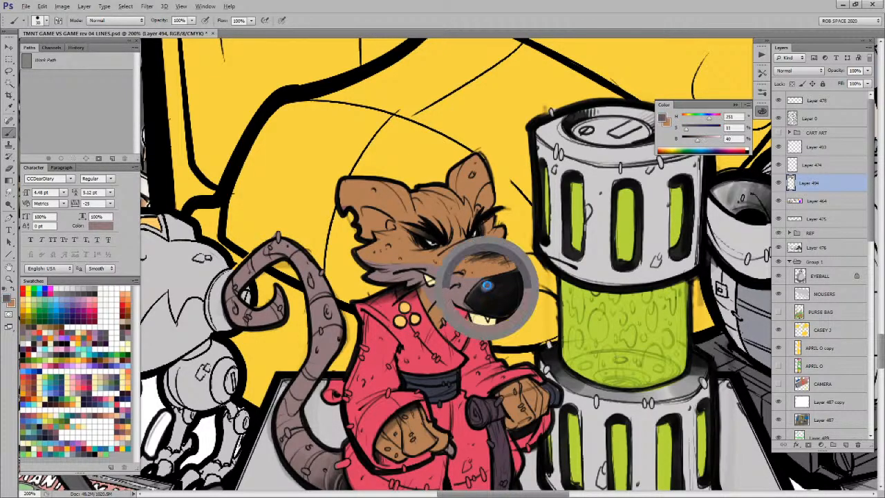
pyautogui.moveTo(490, 287); pyautogui.dragTo(505, 281)
pyautogui.keyDown('alt'); pyautogui.click(441, 315); pyautogui.keyUp('alt')
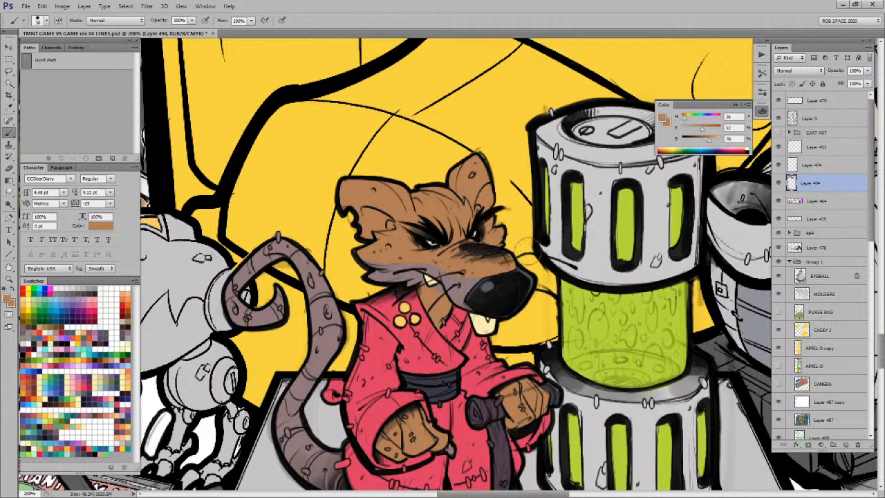
pyautogui.moveTo(568, 321); pyautogui.dragTo(551, 215)
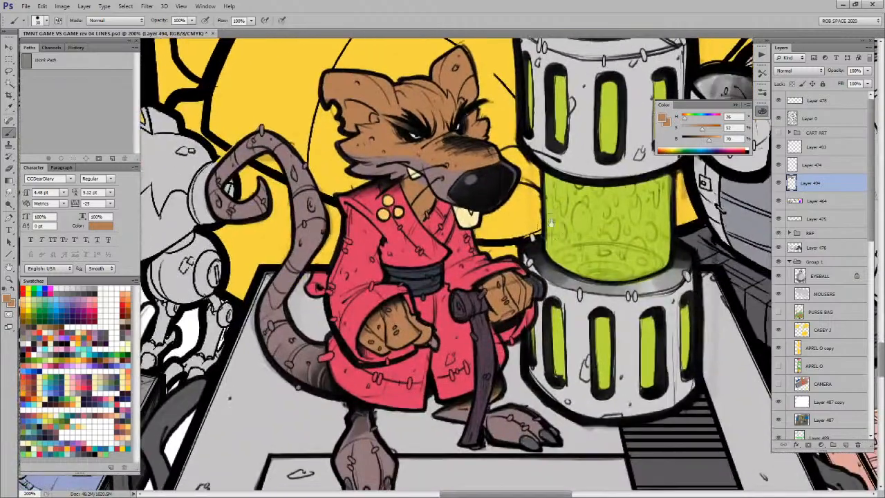
# Step: Sample the mauve from the rat's face and touch up the edge of the muzzle marking
pyautogui.press('z')
pyautogui.keyDown('alt'); pyautogui.click(534, 274); pyautogui.keyUp('alt')
pyautogui.keyDown('alt'); pyautogui.click(535, 274); pyautogui.keyUp('alt')
pyautogui.keyDown('alt'); pyautogui.click(534, 273); pyautogui.keyUp('alt')
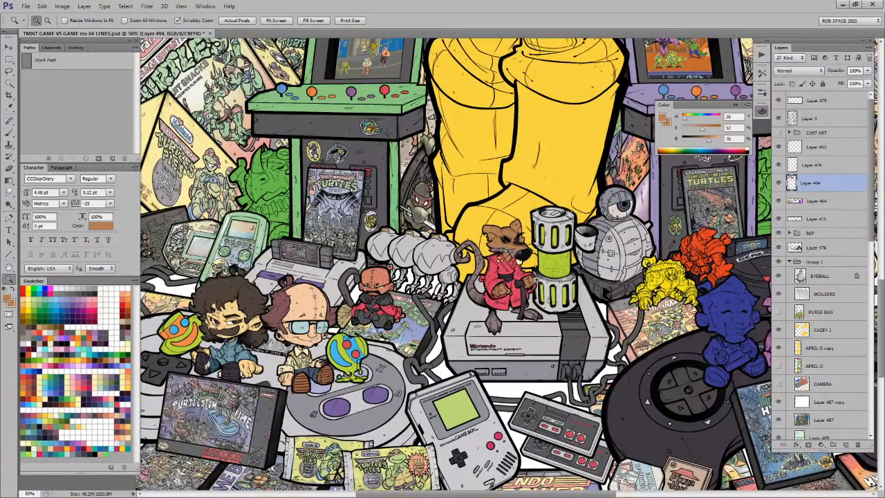
pyautogui.click(519, 253)
pyautogui.click(519, 253)
pyautogui.click(518, 253)
pyautogui.press('b')
pyautogui.keyDown('alt'); pyautogui.click(467, 254); pyautogui.keyUp('alt')
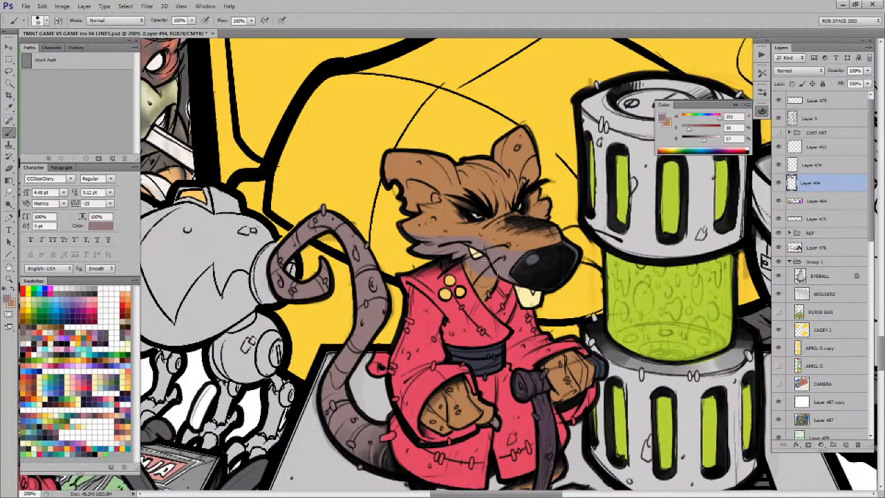
pyautogui.moveTo(509, 237); pyautogui.dragTo(478, 274)
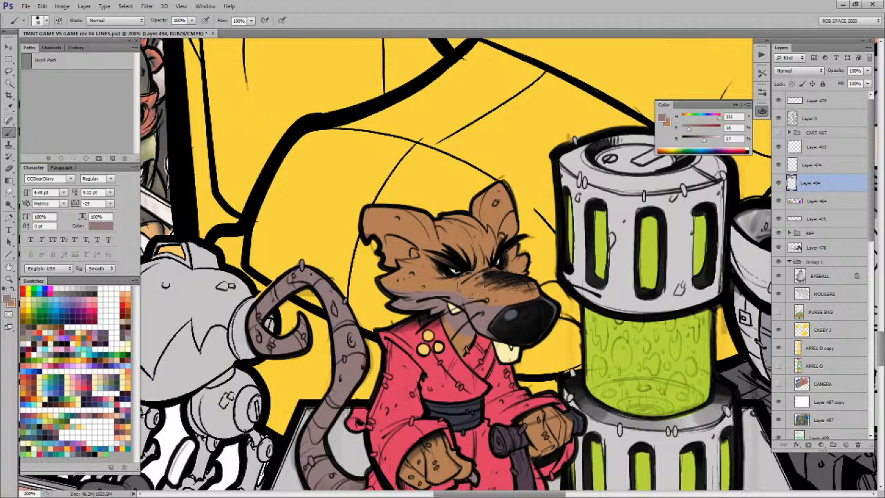
# Step: Retouch the edge of the rat's torn ear with the mauve and the sampled tan
pyautogui.press('z')
pyautogui.keyDown('alt'); pyautogui.click(471, 286); pyautogui.keyUp('alt')
pyautogui.keyDown('alt'); pyautogui.click(472, 286); pyautogui.keyUp('alt')
pyautogui.keyDown('alt'); pyautogui.click(472, 285); pyautogui.keyUp('alt')
pyautogui.click(451, 269)
pyautogui.click(451, 269)
pyautogui.click(451, 269)
pyautogui.press('b')
pyautogui.click(427, 279)
pyautogui.moveTo(423, 281); pyautogui.dragTo(423, 276)
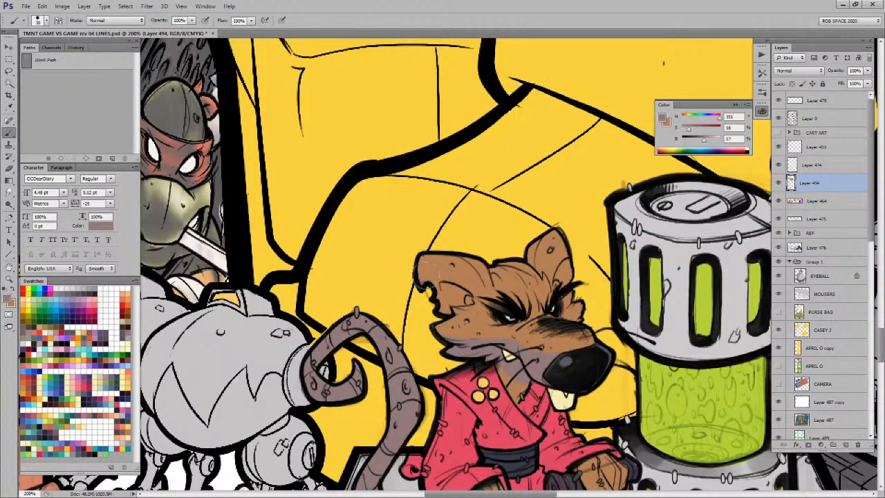
pyautogui.keyDown('alt'); pyautogui.click(427, 270); pyautogui.keyUp('alt')
pyautogui.moveTo(423, 283); pyautogui.dragTo(417, 274)
pyautogui.moveTo(544, 351); pyautogui.dragTo(556, 375)
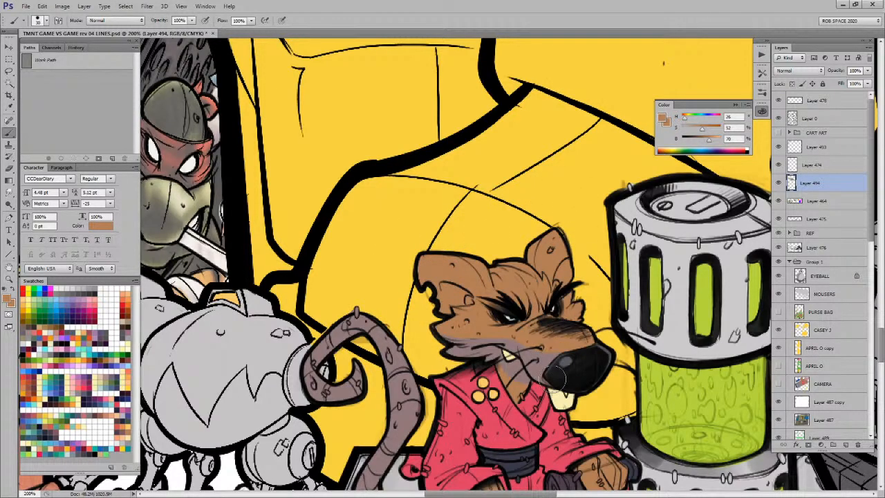
# Step: Colour the rat's finger claw and toe claws with the dark grey sampled from the foot claws
pyautogui.moveTo(557, 336); pyautogui.dragTo(448, 146)
pyautogui.keyDown('alt'); pyautogui.click(479, 228); pyautogui.keyUp('alt')
pyautogui.keyDown('ctrl'); pyautogui.click(478, 277); pyautogui.keyUp('ctrl')
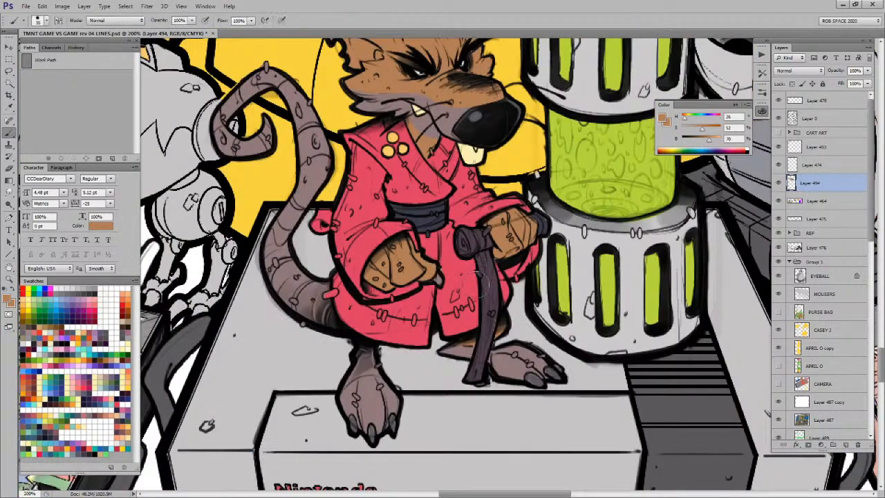
pyautogui.keyDown('alt'); pyautogui.click(440, 276); pyautogui.keyUp('alt')
pyautogui.moveTo(520, 302); pyautogui.dragTo(560, 241)
pyautogui.keyDown('alt'); pyautogui.click(407, 352); pyautogui.keyUp('alt')
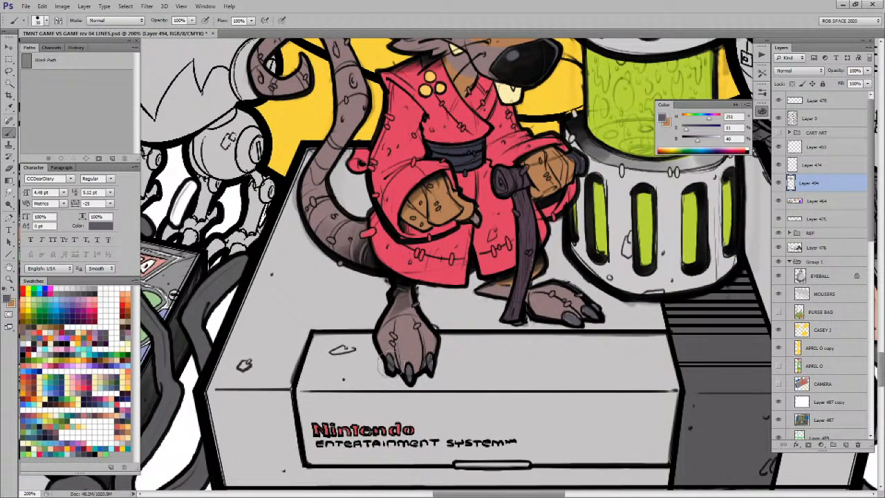
pyautogui.moveTo(572, 324)
pyautogui.mouseDown()
pyautogui.moveTo(565, 319)
pyautogui.moveTo(591, 321)
pyautogui.moveTo(586, 310)
pyautogui.mouseUp()
# Step: Retouch the walking cane and its handle end with the dark purple and dark blue sampled from them
pyautogui.keyDown('alt'); pyautogui.click(530, 219); pyautogui.keyUp('alt')
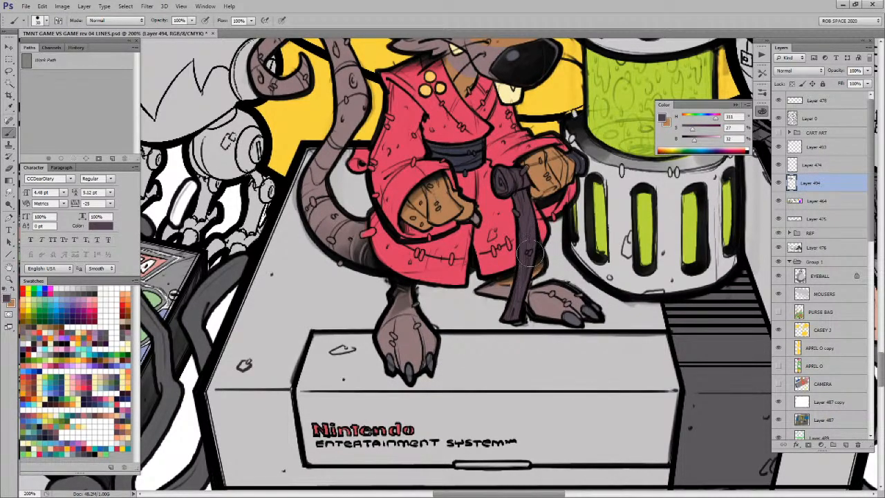
pyautogui.scroll(2, 532, 228)
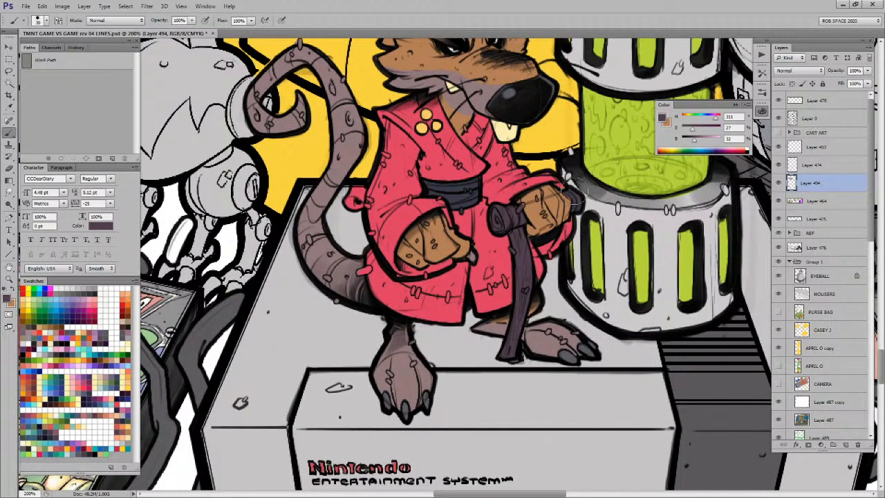
pyautogui.keyDown('alt'); pyautogui.click(580, 197); pyautogui.keyUp('alt')
pyautogui.scroll(1, 563, 223)
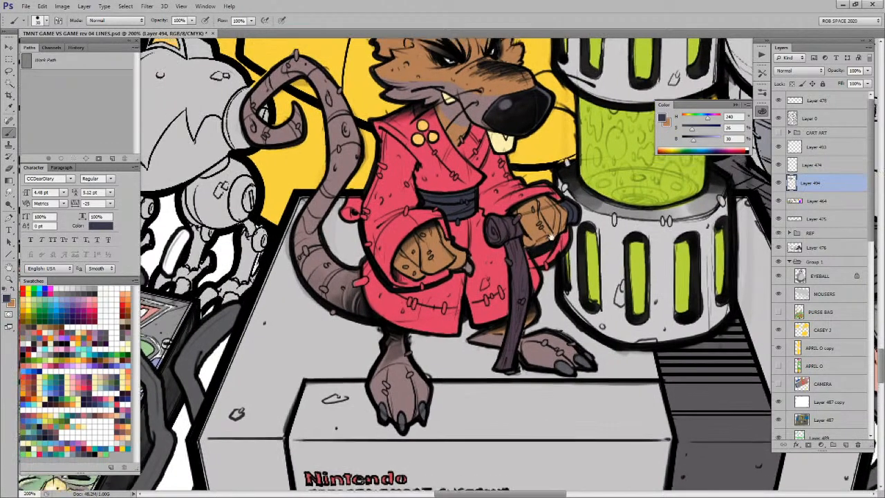
# Step: Clean up the sleeve edge and cane handle end using a smaller brush with sampled robe red and dark blue
pyautogui.rightClick(552, 235)
pyautogui.doubleClick(564, 327)
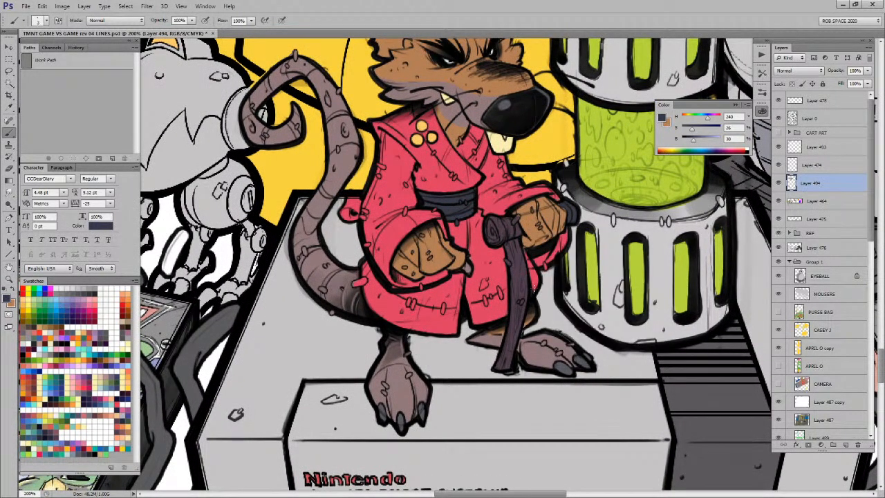
pyautogui.keyDown('alt'); pyautogui.click(548, 197); pyautogui.keyUp('alt')
pyautogui.keyDown('alt'); pyautogui.click(557, 202); pyautogui.keyUp('alt')
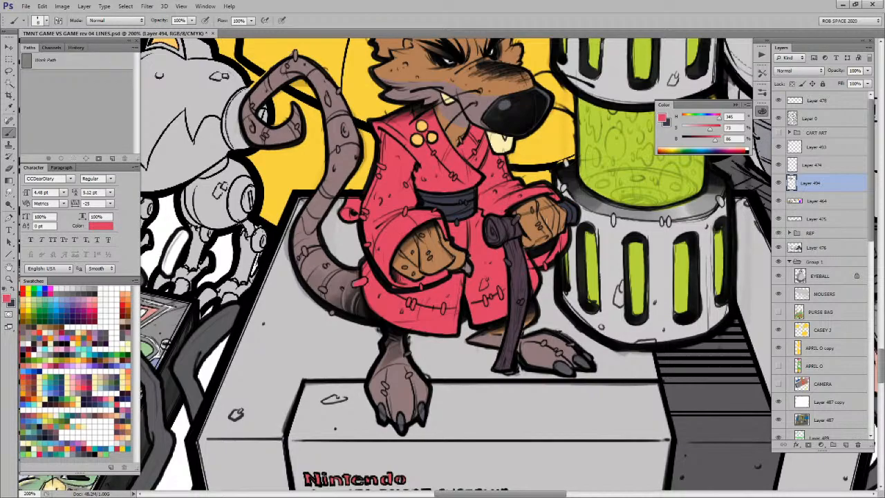
pyautogui.keyDown('alt'); pyautogui.click(518, 220); pyautogui.keyUp('alt')
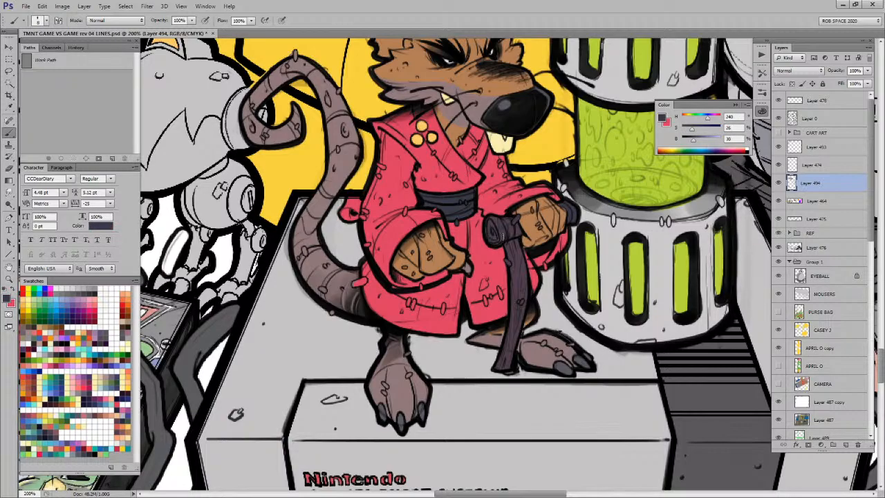
pyautogui.moveTo(492, 270); pyautogui.dragTo(488, 318)
# Step: Merge the face-markings layer down into Layer 464 and select the rat's mauve areas
pyautogui.press('z')
pyautogui.keyDown('alt'); pyautogui.click(494, 300); pyautogui.keyUp('alt')
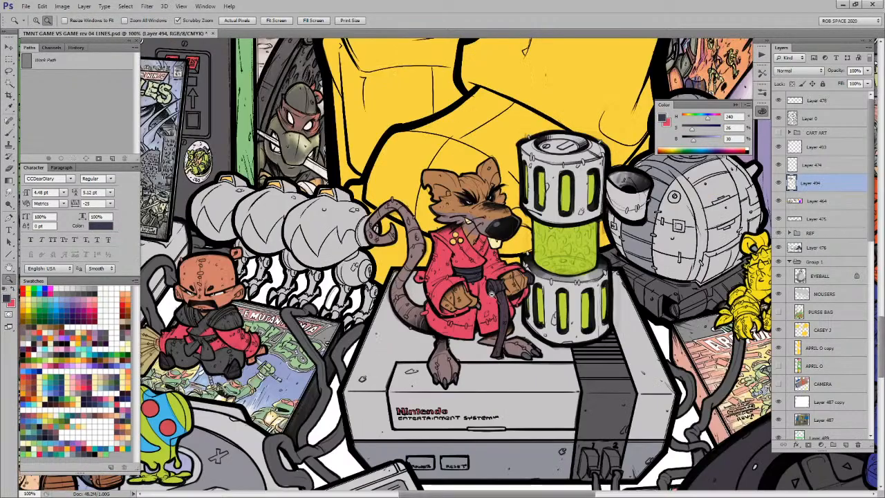
pyautogui.keyDown('alt'); pyautogui.click(493, 299); pyautogui.keyUp('alt')
pyautogui.keyDown('alt'); pyautogui.click(494, 299); pyautogui.keyUp('alt')
pyautogui.keyDown('alt'); pyautogui.click(494, 299); pyautogui.keyUp('alt')
pyautogui.moveTo(546, 354); pyautogui.dragTo(563, 285)
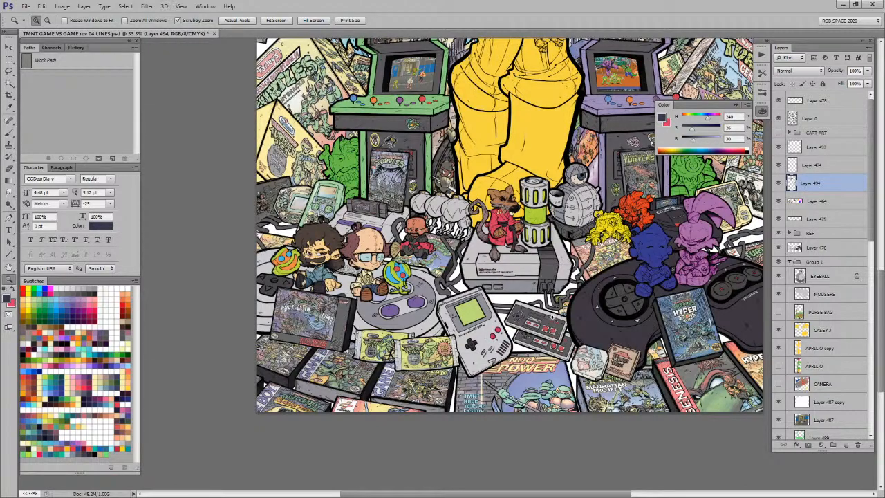
pyautogui.click(493, 255)
pyautogui.click(492, 255)
pyautogui.press('w')
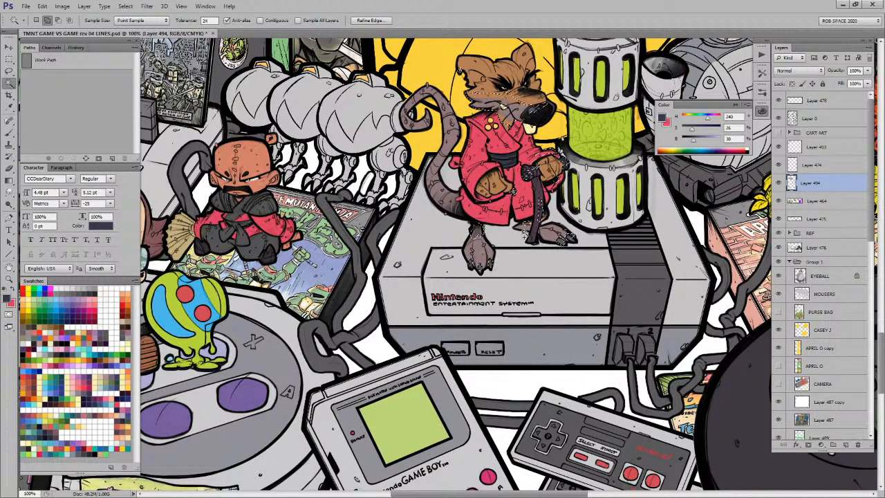
pyautogui.hotkey('ctrl', 'd')
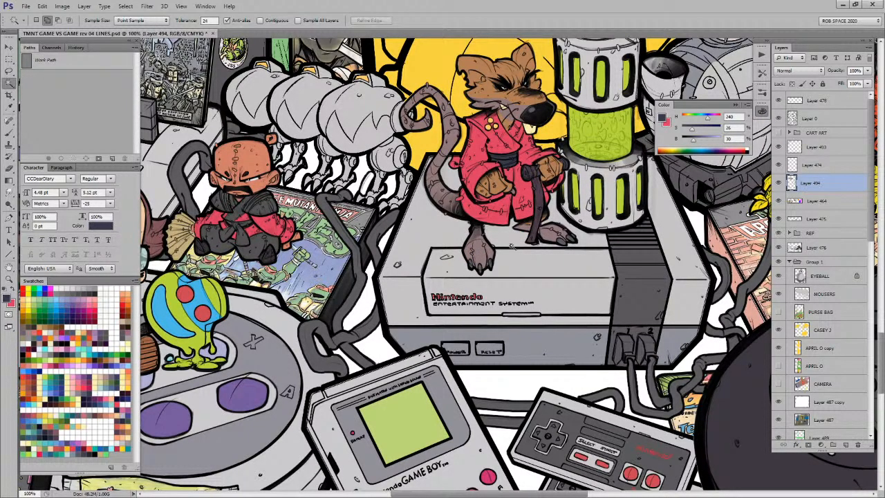
pyautogui.hotkey('ctrl', 'e')
pyautogui.hotkey('ctrl', 'shift', 'd')
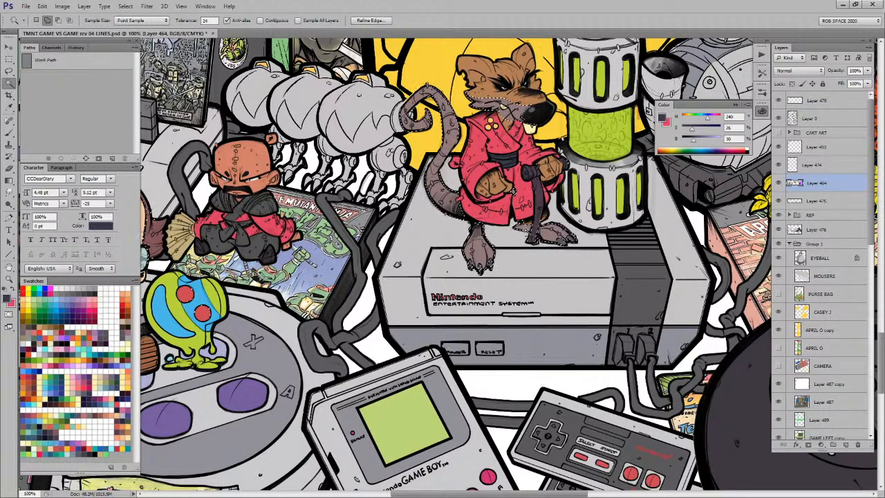
# Step: Paint the rat's feet with the tan sampled from the fur, using the ROB SHARP 50 REV 02 brush
pyautogui.press('b')
pyautogui.rightClick(497, 262)
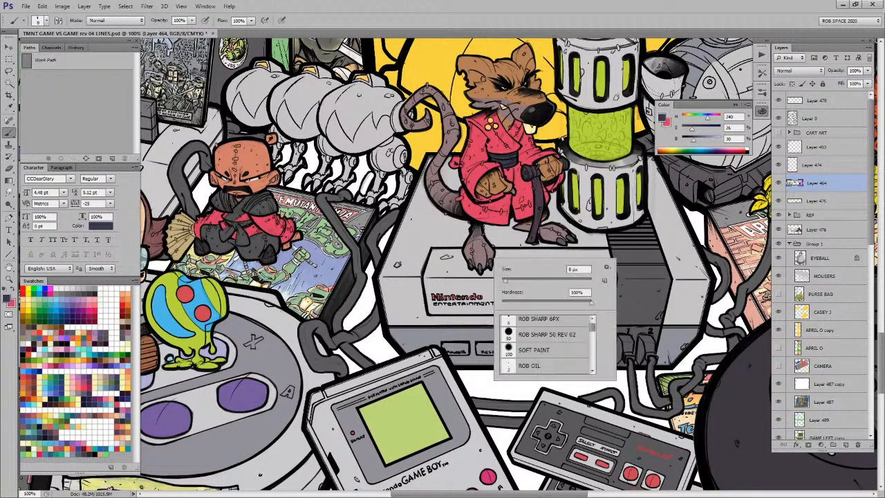
pyautogui.click(526, 335)
pyautogui.click(487, 296)
pyautogui.press('x')
pyautogui.keyDown('alt'); pyautogui.click(497, 193); pyautogui.keyUp('alt')
pyautogui.moveTo(477, 229)
pyautogui.mouseDown()
pyautogui.moveTo(460, 263)
pyautogui.moveTo(491, 259)
pyautogui.moveTo(533, 228)
pyautogui.mouseUp()
pyautogui.scroll(3, 513, 271)
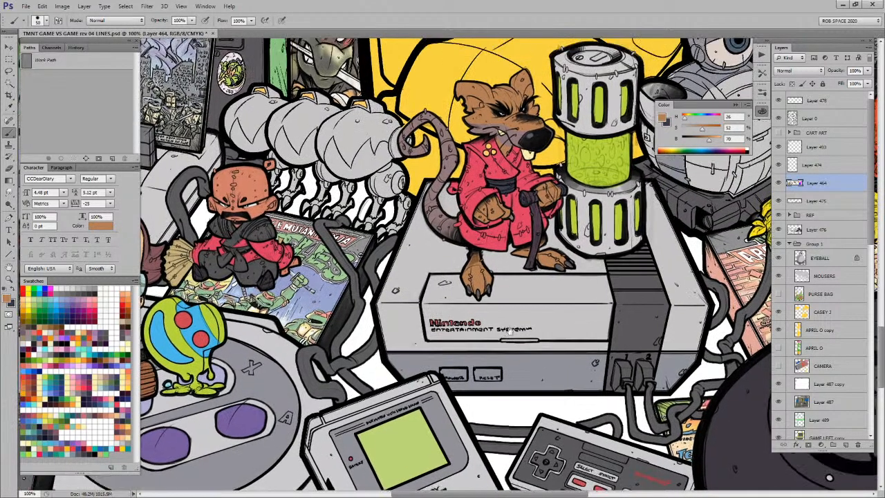
# Step: Refine the rat's neck and lower jaw below the tooth with the fur tan and the sampled mauve
pyautogui.press('z')
pyautogui.click(508, 197)
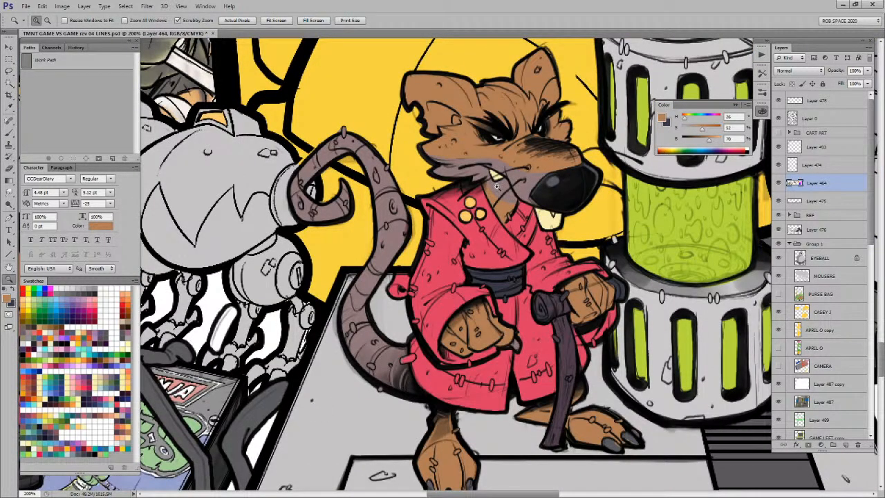
pyautogui.press('b')
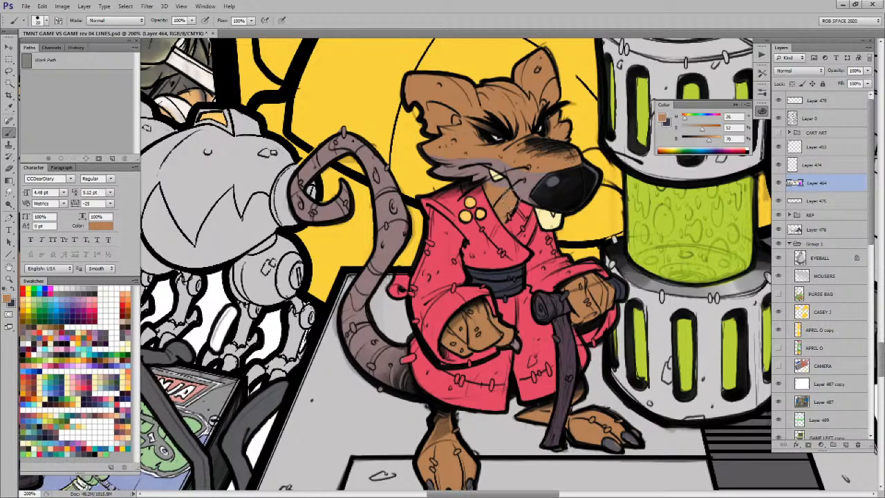
pyautogui.keyDown('alt'); pyautogui.click(491, 180); pyautogui.keyUp('alt')
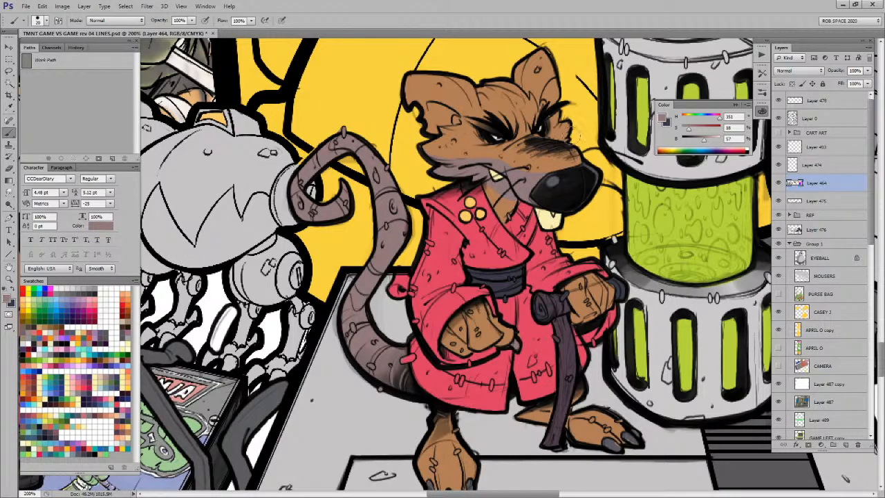
# Step: Check the rat's colours against the whole lower half of the illustration and save the file
pyautogui.press('z')
pyautogui.keyDown('alt'); pyautogui.click(526, 227); pyautogui.keyUp('alt')
pyautogui.keyDown('alt'); pyautogui.click(526, 227); pyautogui.keyUp('alt')
pyautogui.keyDown('alt'); pyautogui.click(531, 235); pyautogui.keyUp('alt')
pyautogui.moveTo(603, 317); pyautogui.dragTo(533, 300)
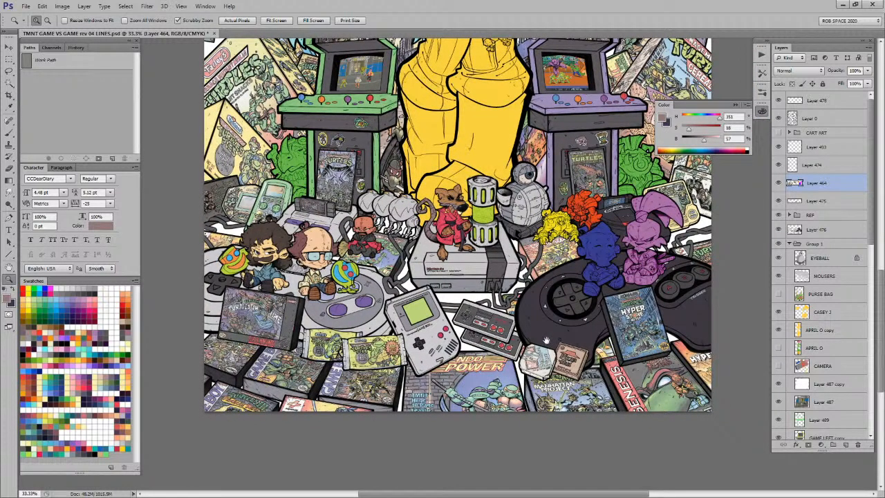
pyautogui.hotkey('ctrl', 's')
pyautogui.moveTo(452, 295); pyautogui.dragTo(444, 297)
pyautogui.moveTo(489, 294); pyautogui.dragTo(455, 278)
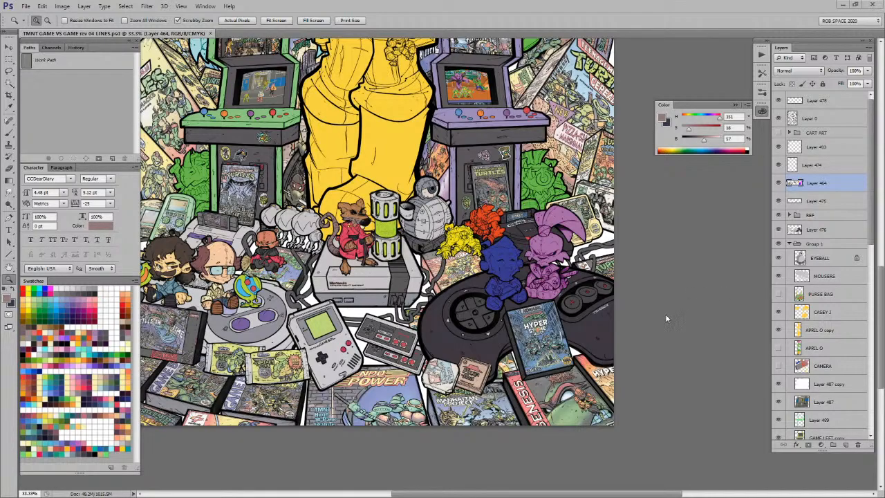
# Step: Select the solid blue figure sitting on the game controller and fill it with the peach skin swatch
pyautogui.press('b')
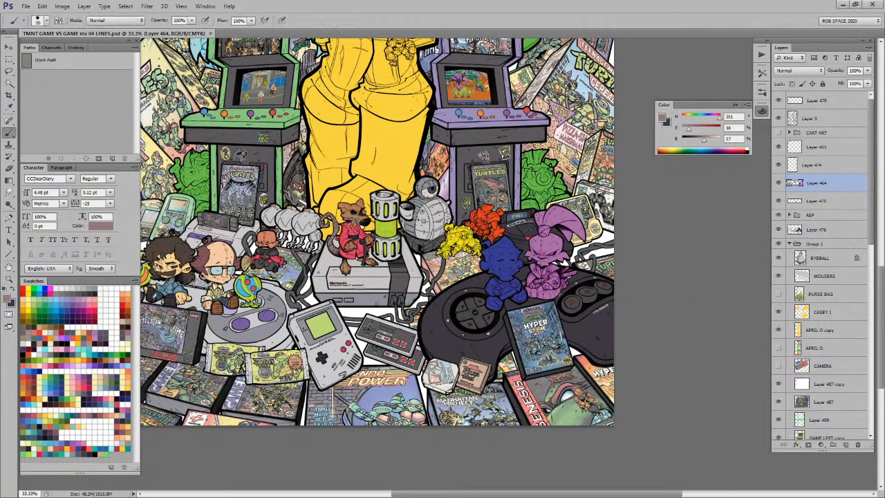
pyautogui.click(126, 403)
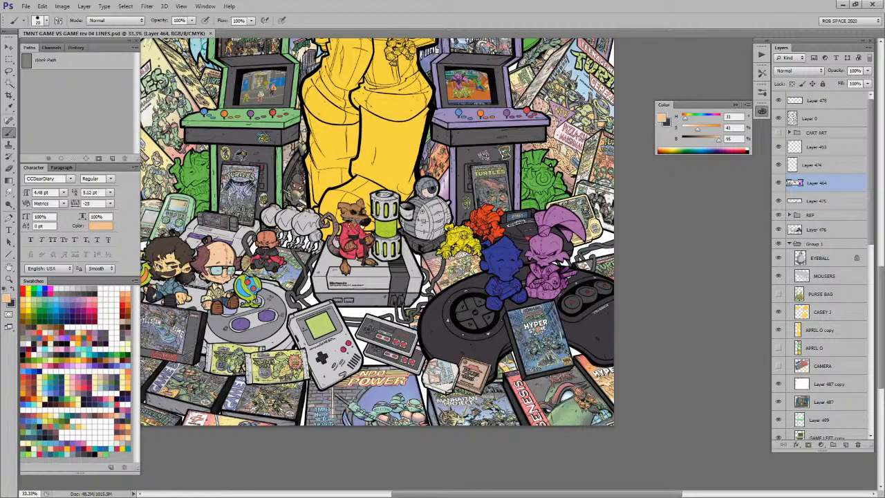
pyautogui.keyDown('ctrl'); pyautogui.keyDown('space'); pyautogui.click(515, 272); pyautogui.keyUp('space'); pyautogui.keyUp('ctrl')
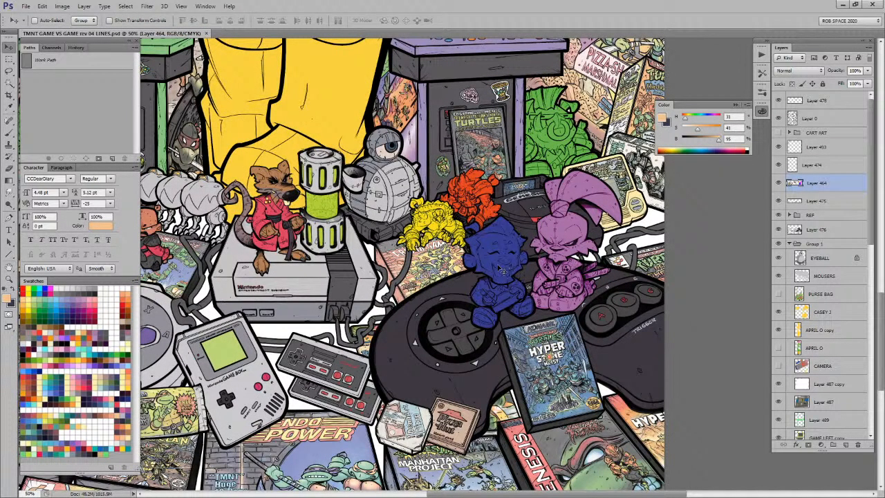
pyautogui.press('w')
pyautogui.click(503, 266)
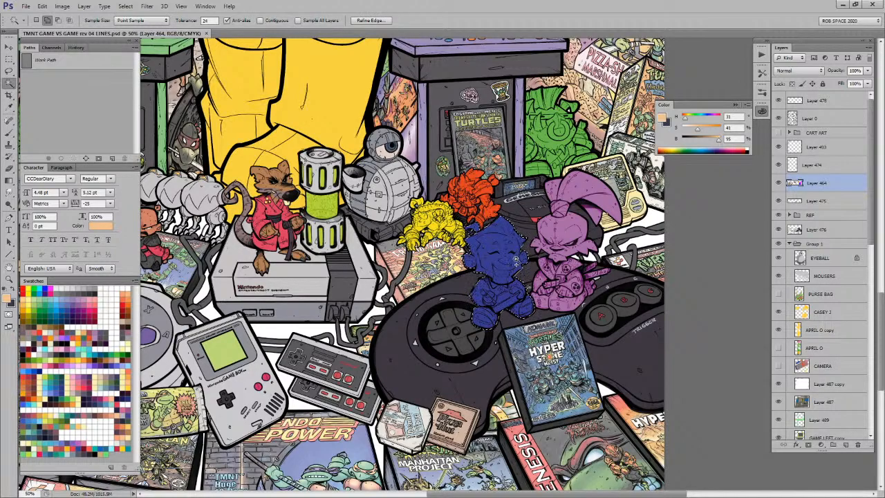
pyautogui.press('b')
pyautogui.hotkey('alt', 'BackSpace')
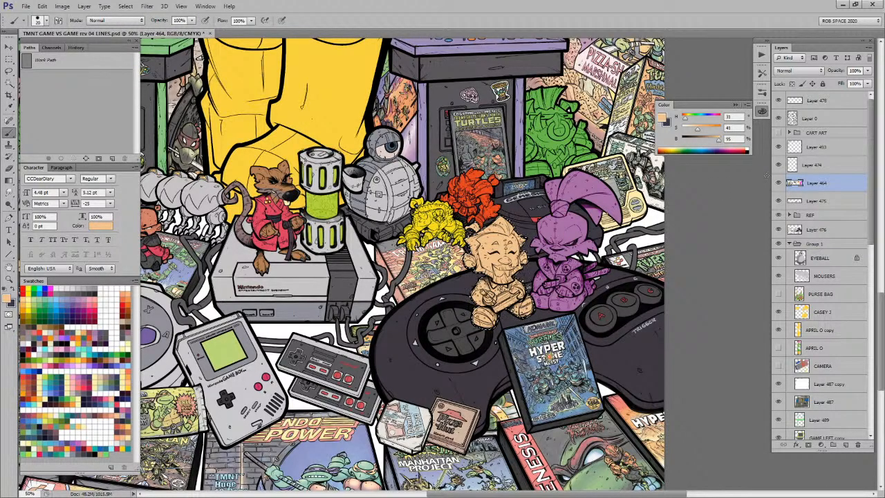
# Step: Pick the pale blue-green swatch and outline the peach figure's hair and sideburns with the Lasso
pyautogui.click(118, 384)
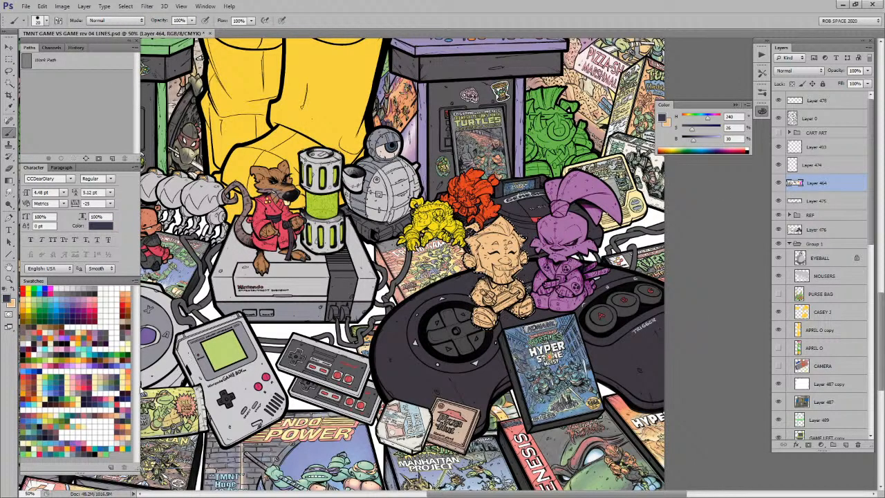
pyautogui.click(123, 394)
pyautogui.press('z')
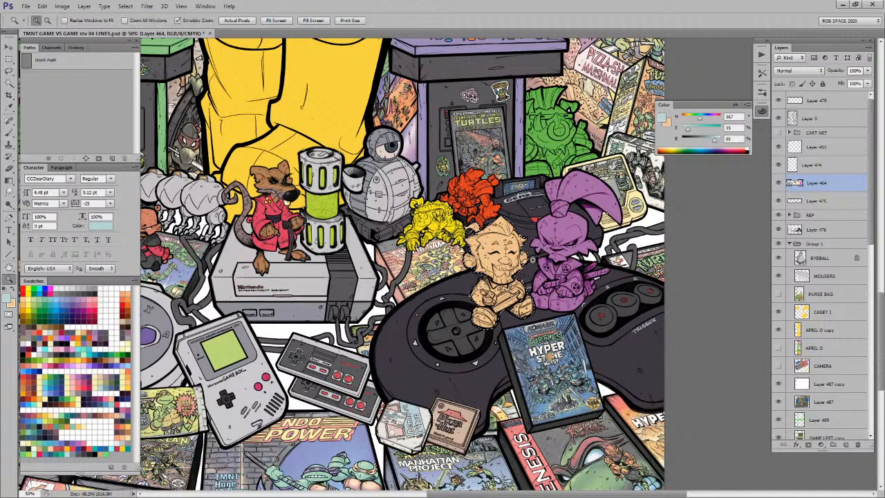
pyautogui.click(508, 253)
pyautogui.click(515, 261)
pyautogui.click(477, 251)
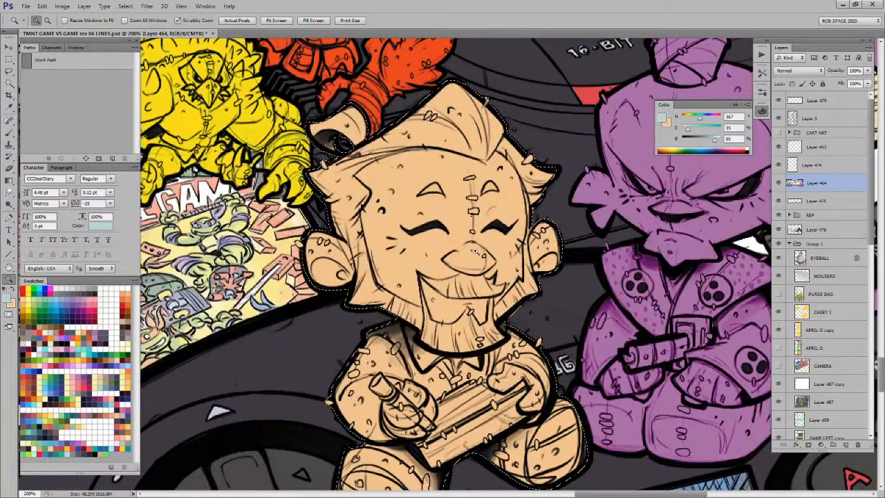
pyautogui.press('b')
pyautogui.hotkey('ctrl', 'd')
pyautogui.press('l')
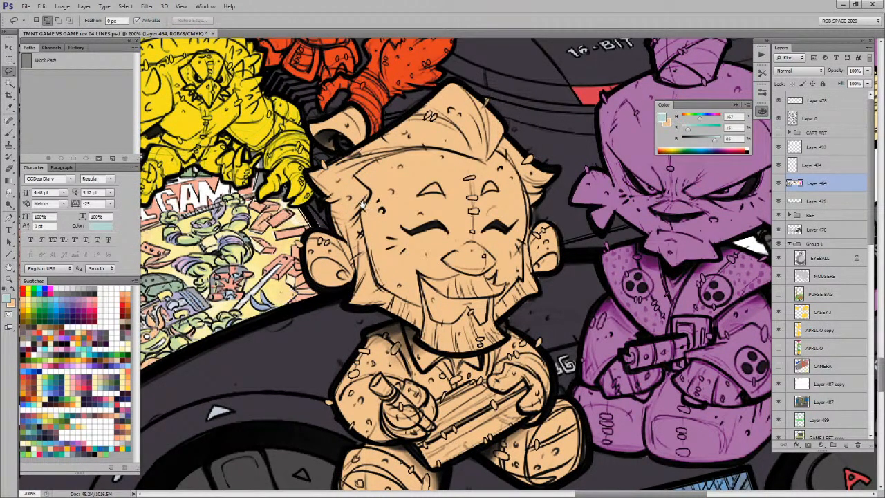
pyautogui.moveTo(357, 178)
pyautogui.mouseDown()
pyautogui.moveTo(374, 201)
pyautogui.moveTo(367, 235)
pyautogui.moveTo(385, 287)
pyautogui.moveTo(416, 310)
pyautogui.moveTo(424, 330)
pyautogui.moveTo(377, 313)
pyautogui.moveTo(352, 289)
pyautogui.moveTo(355, 252)
pyautogui.moveTo(304, 177)
pyautogui.moveTo(292, 138)
pyautogui.moveTo(476, 73)
pyautogui.moveTo(508, 136)
pyautogui.moveTo(487, 166)
pyautogui.moveTo(396, 157)
pyautogui.moveTo(359, 177)
pyautogui.mouseUp()
pyautogui.moveTo(499, 158)
pyautogui.mouseDown()
pyautogui.moveTo(533, 207)
pyautogui.moveTo(529, 287)
pyautogui.moveTo(508, 325)
pyautogui.moveTo(546, 300)
pyautogui.moveTo(536, 244)
pyautogui.moveTo(558, 184)
pyautogui.moveTo(543, 141)
pyautogui.moveTo(506, 118)
pyautogui.moveTo(545, 124)
pyautogui.mouseUp()
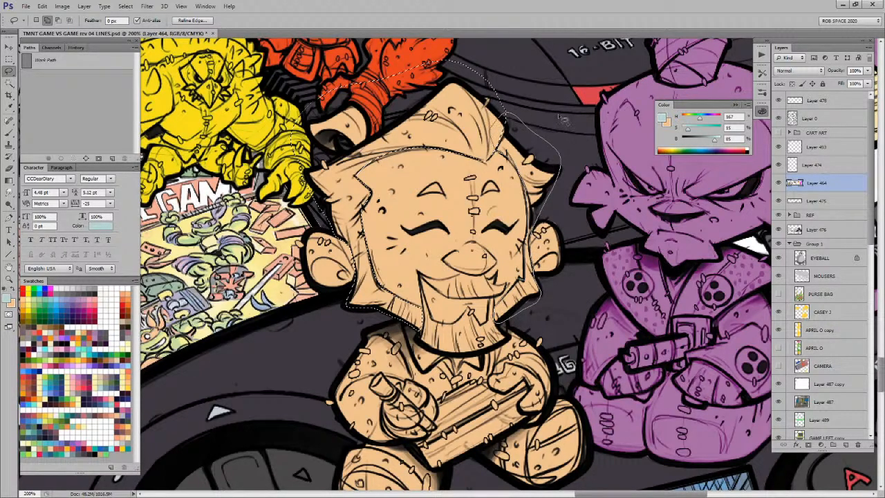
# Step: Limit the hair selection to the figure's peach area and fill it with the pale blue-green
pyautogui.hotkey('alt', 'BackSpace')
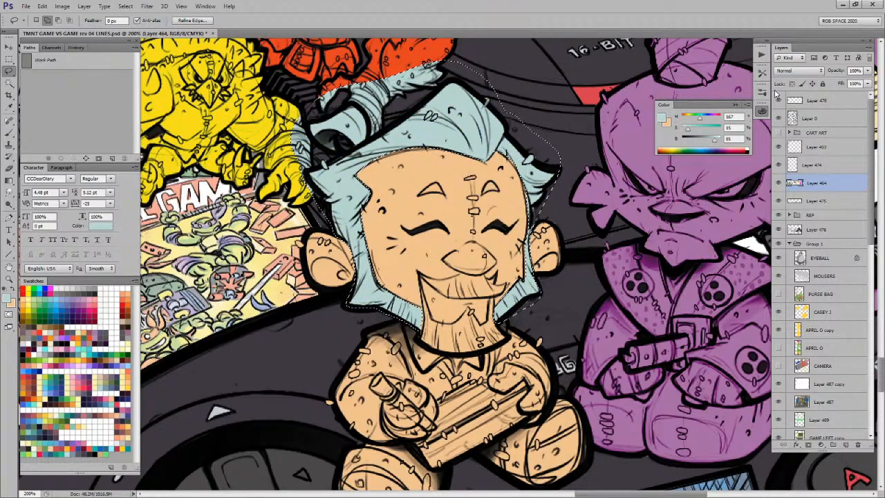
pyautogui.hotkey('ctrl', 'z')
pyautogui.press('w')
pyautogui.rightClick(478, 142)
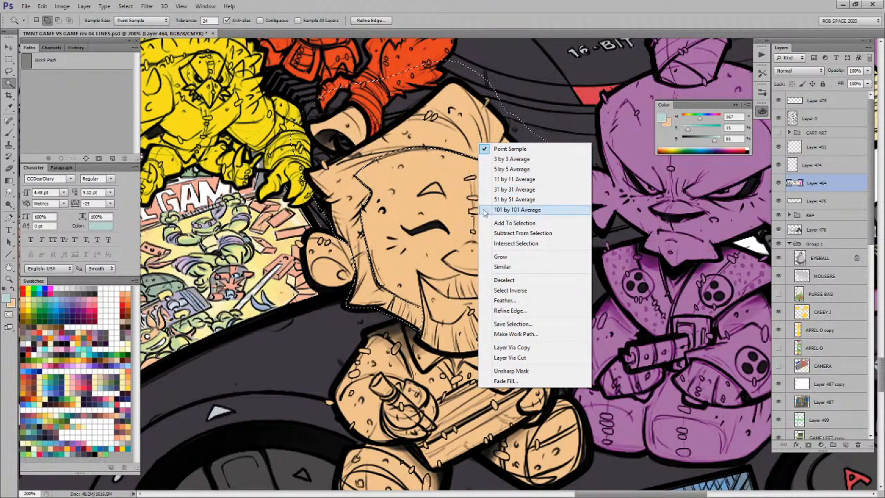
pyautogui.press('Escape')
pyautogui.hotkey('alt', 'BackSpace')
pyautogui.hotkey('ctrl', 'd')
# Step: Lasso the figure's moustache and beard, leaving out the mouth and chin, and fill them with the pale blue-green
pyautogui.press('z')
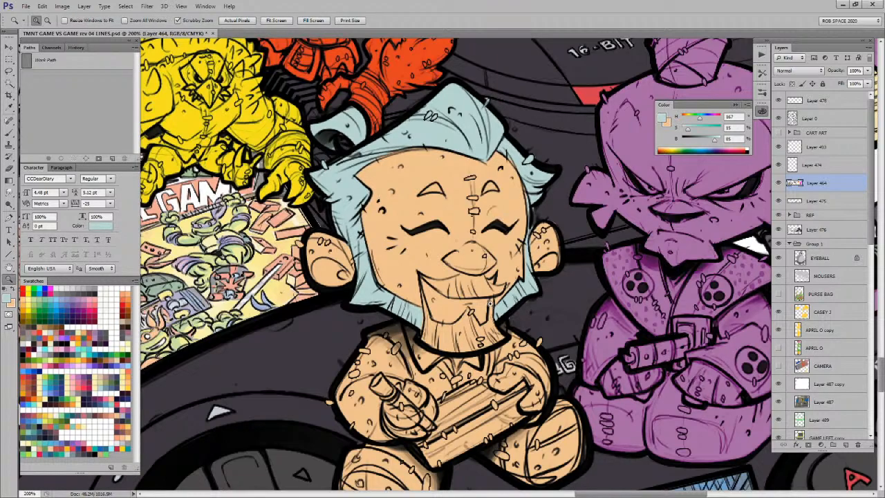
pyautogui.click(498, 302)
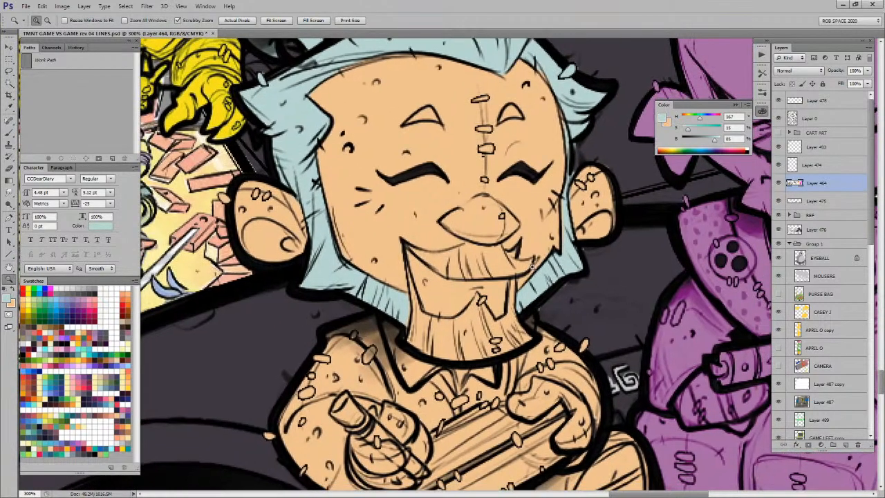
pyautogui.press('l')
pyautogui.moveTo(523, 250)
pyautogui.mouseDown()
pyautogui.moveTo(433, 254)
pyautogui.moveTo(401, 241)
pyautogui.moveTo(415, 303)
pyautogui.moveTo(406, 345)
pyautogui.moveTo(455, 365)
pyautogui.moveTo(525, 354)
pyautogui.moveTo(538, 337)
pyautogui.moveTo(523, 312)
pyautogui.moveTo(533, 258)
pyautogui.mouseUp()
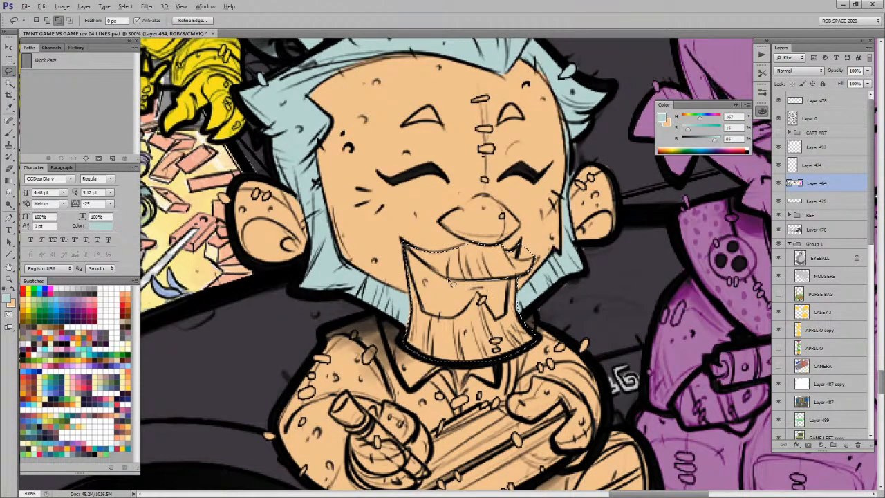
pyautogui.moveTo(415, 285)
pyautogui.mouseDown()
pyautogui.moveTo(453, 324)
pyautogui.moveTo(482, 298)
pyautogui.moveTo(497, 323)
pyautogui.moveTo(513, 279)
pyautogui.mouseUp()
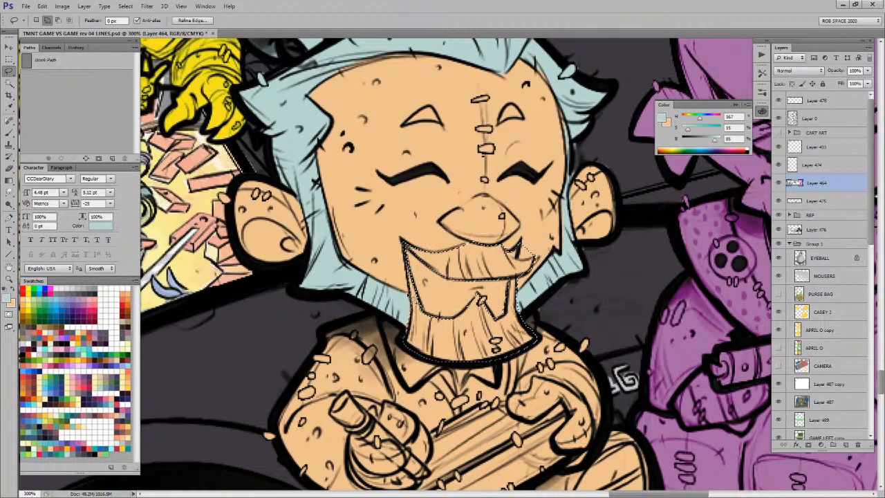
pyautogui.hotkey('alt', 'BackSpace')
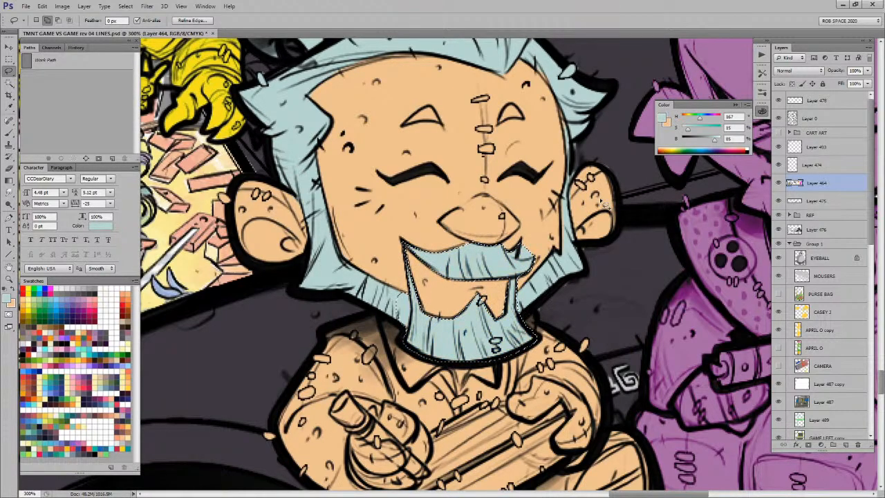
pyautogui.hotkey('ctrl', 'd')
# Step: Clean up the edges of the figure's moustache, hairline and sideburns with the Brush, using the sampled peach and pale blue-green
pyautogui.press('b')
pyautogui.keyDown('alt'); pyautogui.click(529, 241); pyautogui.keyUp('alt')
pyautogui.moveTo(529, 241); pyautogui.dragTo(525, 254)
pyautogui.keyDown('alt'); pyautogui.click(564, 216); pyautogui.keyUp('alt')
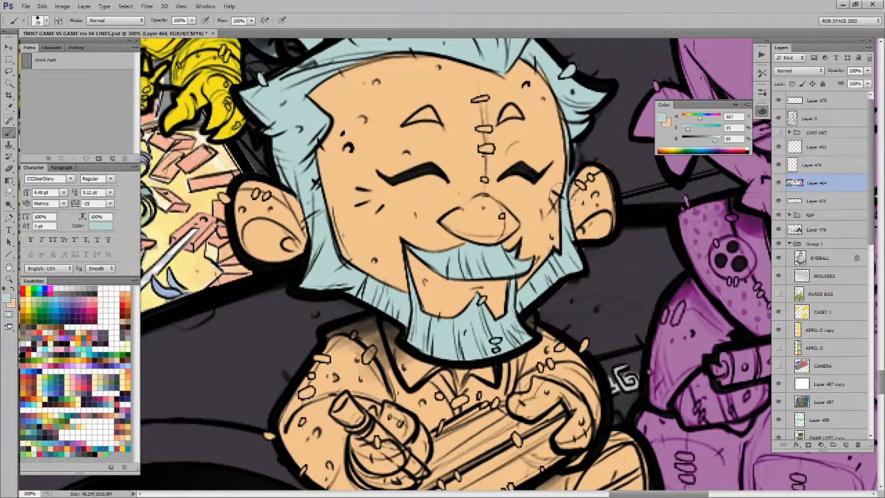
pyautogui.scroll(2, 563, 196)
pyautogui.keyDown('alt'); pyautogui.click(574, 211); pyautogui.keyUp('alt')
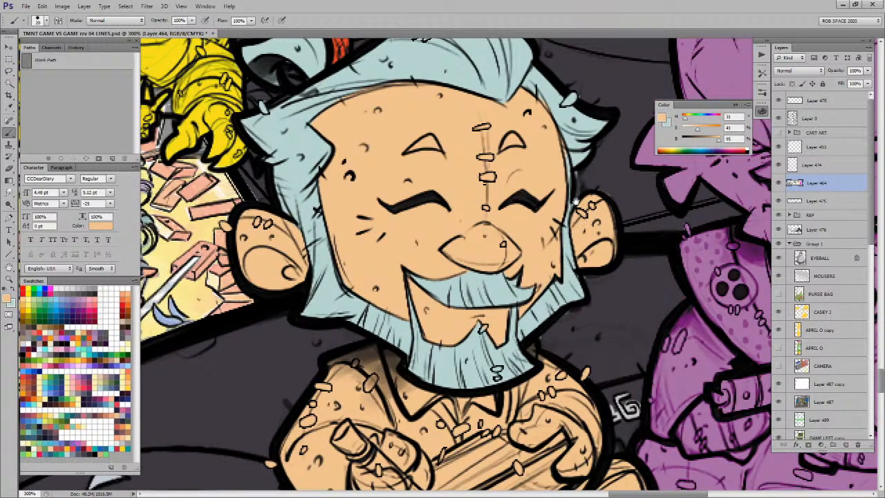
pyautogui.scroll(4, 576, 200)
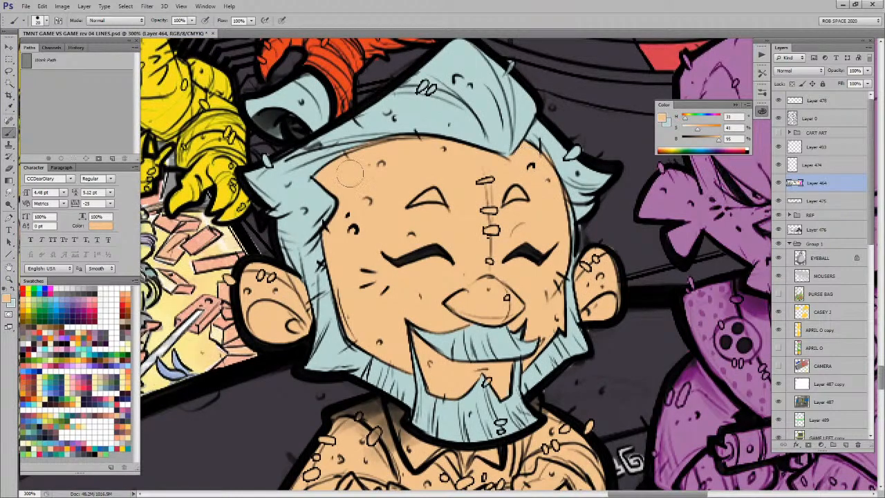
pyautogui.moveTo(316, 177); pyautogui.dragTo(323, 182)
pyautogui.keyDown('alt'); pyautogui.click(384, 128); pyautogui.keyUp('alt')
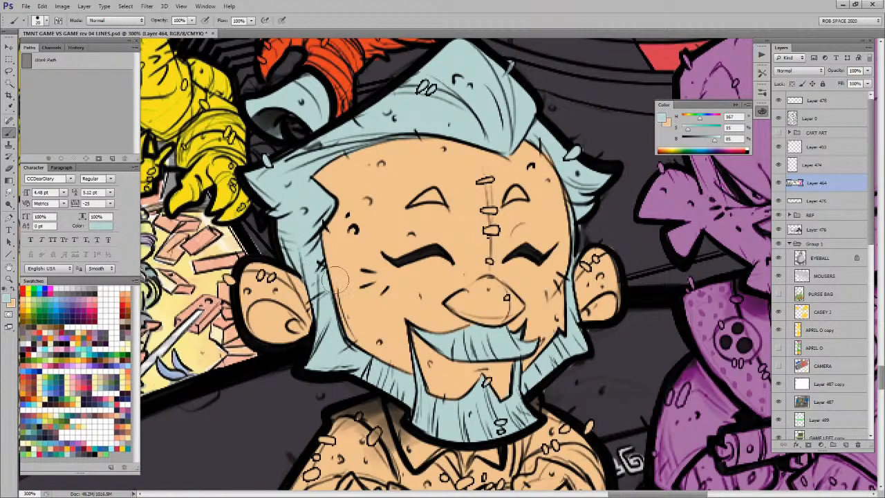
pyautogui.moveTo(320, 263); pyautogui.dragTo(330, 254)
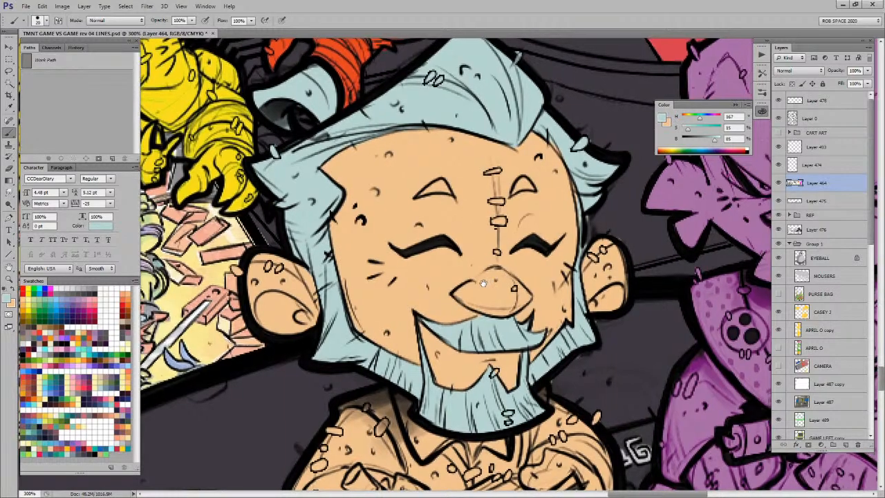
pyautogui.moveTo(493, 278); pyautogui.dragTo(477, 283)
pyautogui.moveTo(558, 194); pyautogui.dragTo(586, 201)
# Step: Lasso both of the figure's eyebrows and fill them with the pale blue-green
pyautogui.press('l')
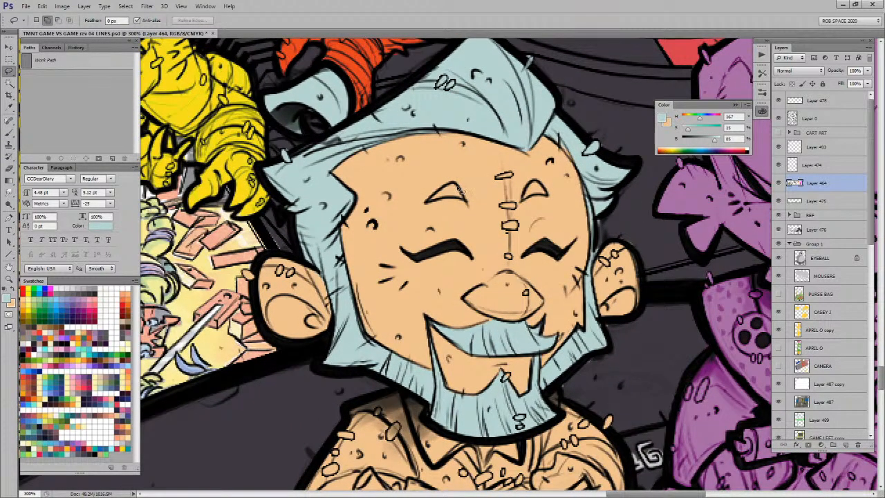
pyautogui.moveTo(429, 205)
pyautogui.mouseDown()
pyautogui.moveTo(471, 181)
pyautogui.moveTo(428, 202)
pyautogui.mouseUp()
pyautogui.moveTo(546, 181)
pyautogui.mouseDown()
pyautogui.moveTo(530, 206)
pyautogui.moveTo(552, 200)
pyautogui.mouseUp()
pyautogui.hotkey('alt', 'BackSpace')
pyautogui.hotkey('ctrl', 'd')
# Step: Touch up the area around the figure's moustache and beard tip with the sampled pale blue-green and peach
pyautogui.moveTo(567, 313); pyautogui.dragTo(567, 258)
pyautogui.press('b')
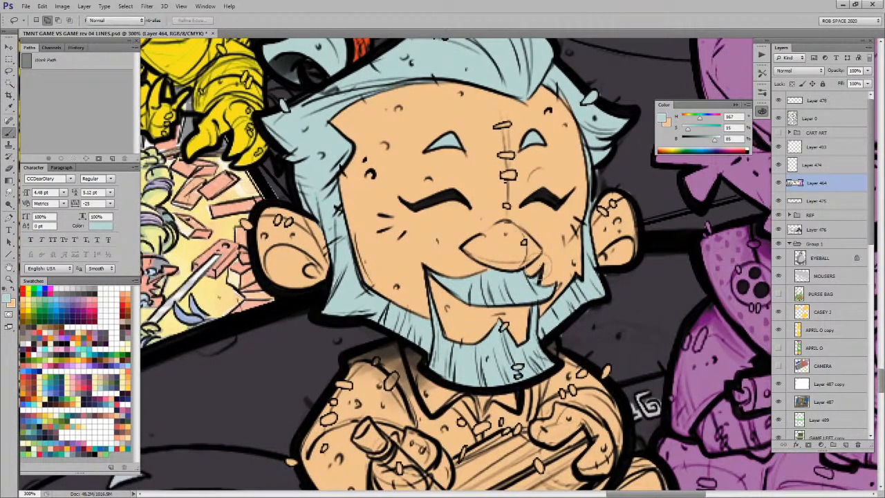
pyautogui.keyDown('alt'); pyautogui.click(525, 275); pyautogui.keyUp('alt')
pyautogui.moveTo(553, 323)
pyautogui.mouseDown()
pyautogui.moveTo(547, 223)
pyautogui.moveTo(500, 229)
pyautogui.mouseUp()
pyautogui.keyDown('alt'); pyautogui.click(495, 225); pyautogui.keyUp('alt')
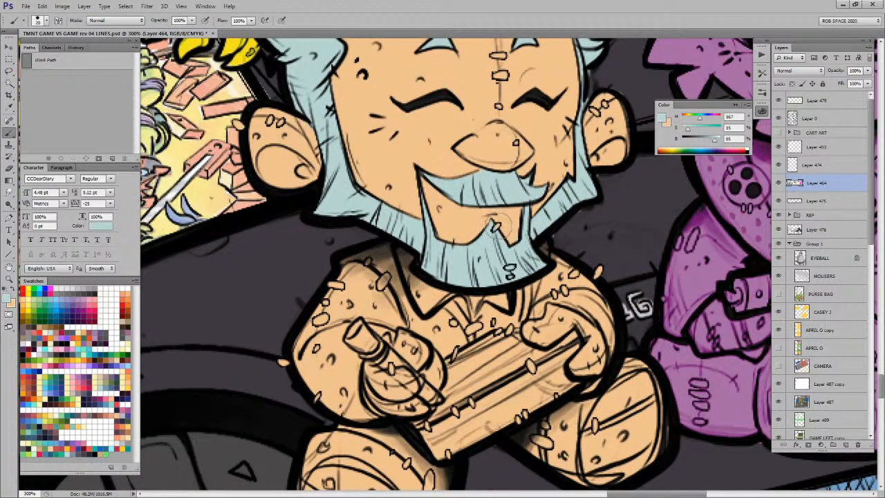
pyautogui.keyDown('alt'); pyautogui.click(508, 222); pyautogui.keyUp('alt')
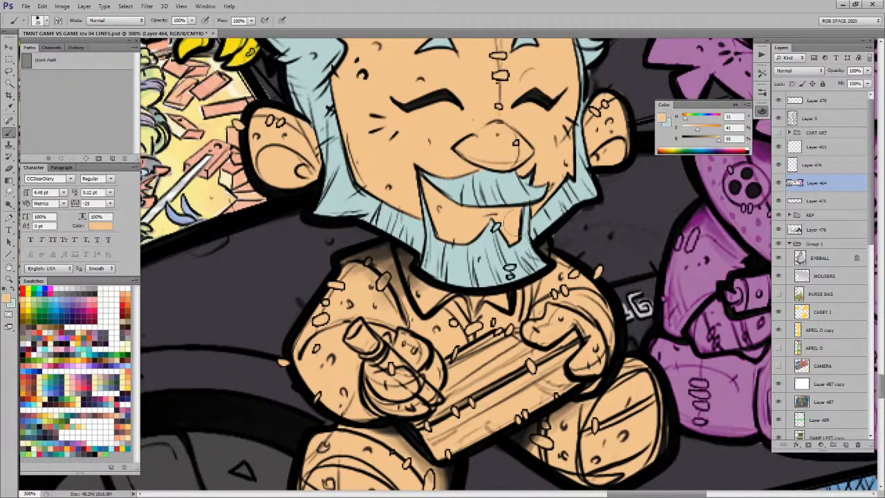
# Step: Fill the figure's shirt and sleeves with dark grey, leaving out the hands and held controller, and brush over the missed collar area
pyautogui.moveTo(573, 326); pyautogui.dragTo(566, 209)
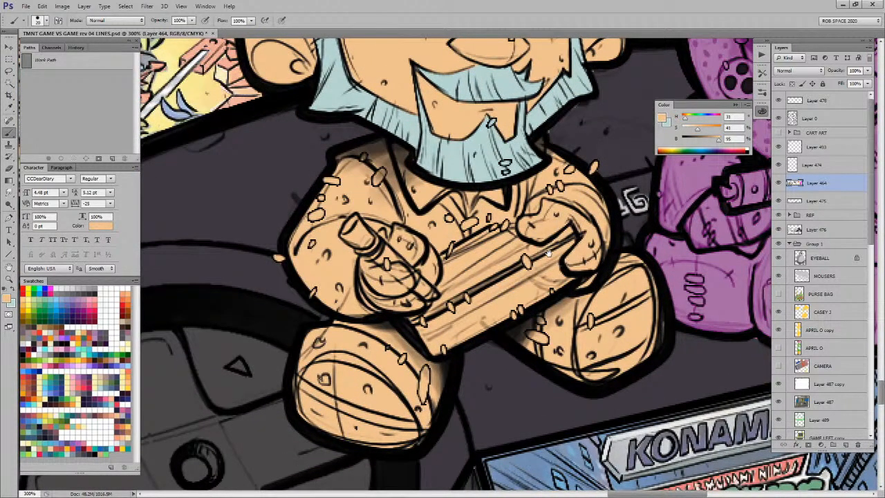
pyautogui.moveTo(551, 256); pyautogui.dragTo(554, 291)
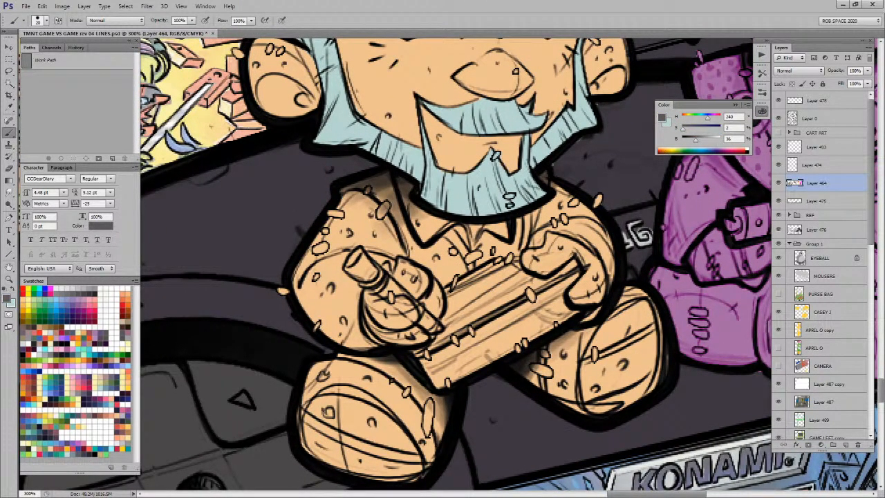
pyautogui.press('l')
pyautogui.moveTo(391, 270)
pyautogui.mouseDown()
pyautogui.moveTo(363, 249)
pyautogui.moveTo(350, 280)
pyautogui.moveTo(365, 318)
pyautogui.moveTo(340, 357)
pyautogui.moveTo(304, 199)
pyautogui.moveTo(407, 176)
pyautogui.moveTo(476, 188)
pyautogui.moveTo(602, 181)
pyautogui.moveTo(625, 291)
pyautogui.moveTo(567, 239)
pyautogui.moveTo(444, 290)
pyautogui.moveTo(413, 266)
pyautogui.moveTo(404, 271)
pyautogui.mouseUp()
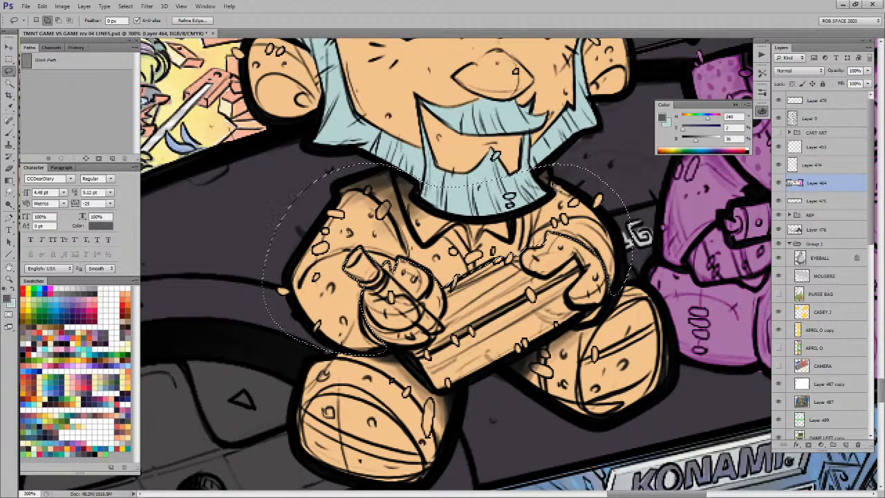
pyautogui.moveTo(553, 188)
pyautogui.mouseDown()
pyautogui.moveTo(408, 206)
pyautogui.moveTo(420, 122)
pyautogui.moveTo(599, 138)
pyautogui.mouseUp()
pyautogui.hotkey('alt', 'BackSpace')
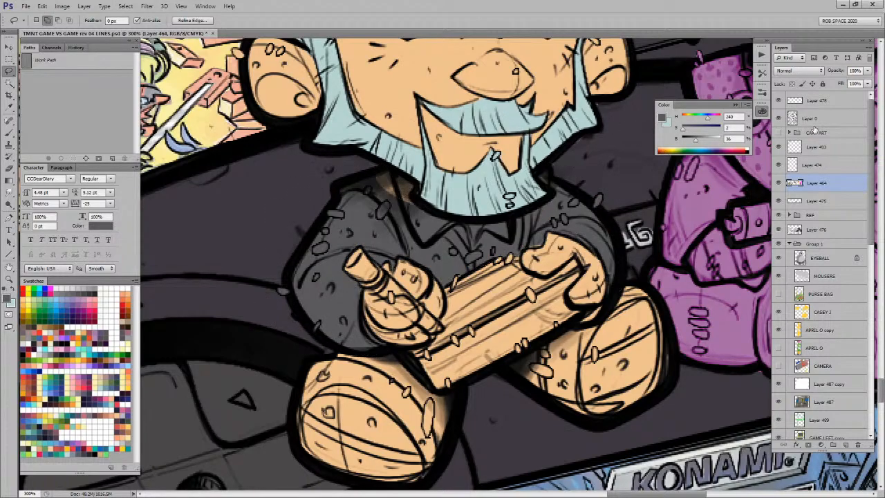
pyautogui.hotkey('ctrl', 'd')
pyautogui.press('b')
pyautogui.moveTo(408, 202)
pyautogui.mouseDown()
pyautogui.moveTo(383, 179)
pyautogui.moveTo(400, 202)
pyautogui.mouseUp()
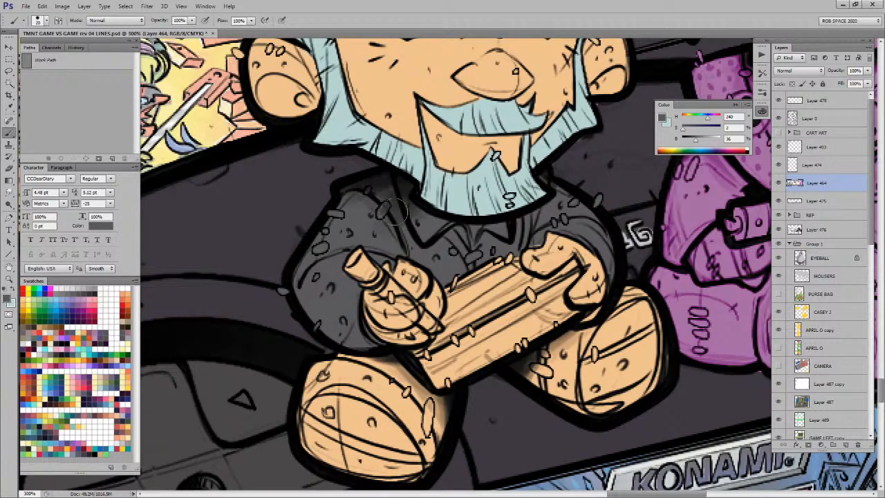
# Step: Select both of the figure's legs below the held controller and fill them with slate blue (H 213, S 34, B 45)
pyautogui.scroll(-3, 584, 283)
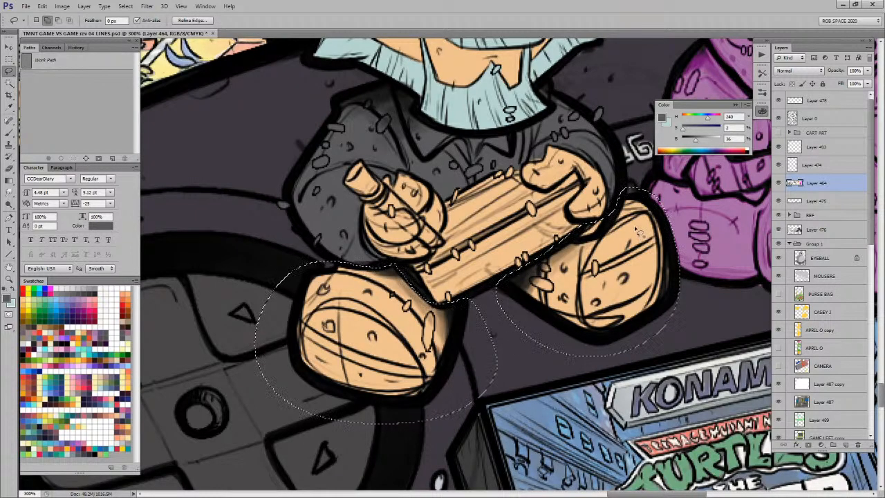
pyautogui.press('b')
pyautogui.press('x')
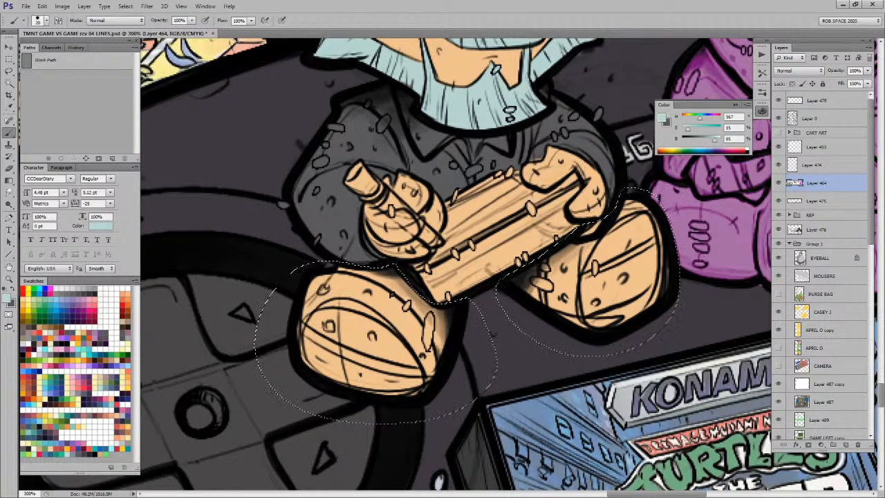
pyautogui.press('x')
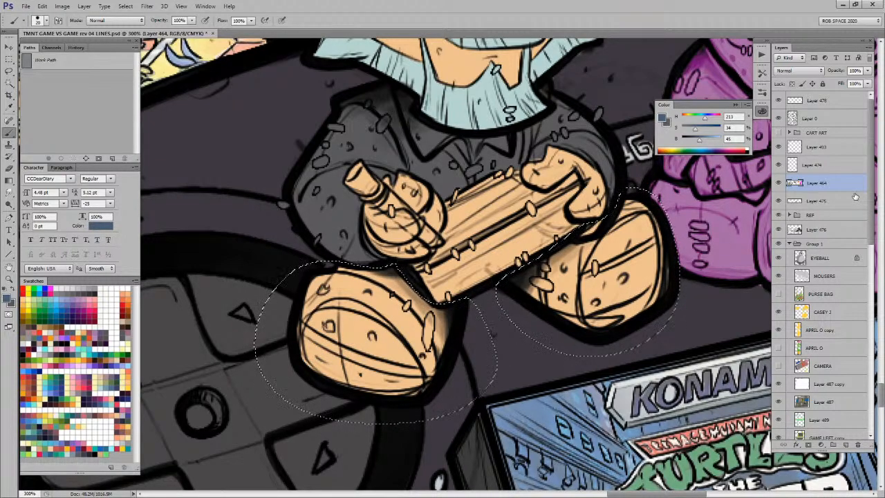
pyautogui.hotkey('alt', 'BackSpace')
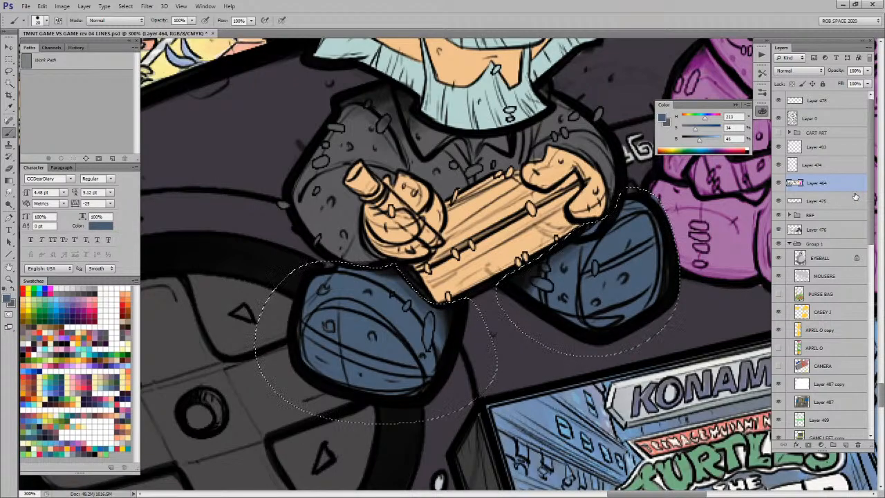
# Step: Deselect the legs and touch up the figure's hand and the area beneath it with sampled peach and dark blue-grey
pyautogui.hotkey('ctrl', 'd')
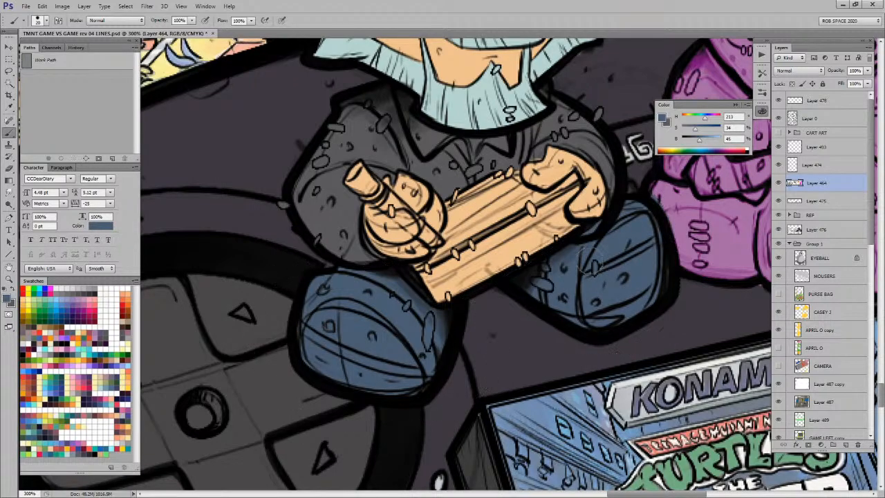
pyautogui.keyDown('alt'); pyautogui.click(591, 201); pyautogui.keyUp('alt')
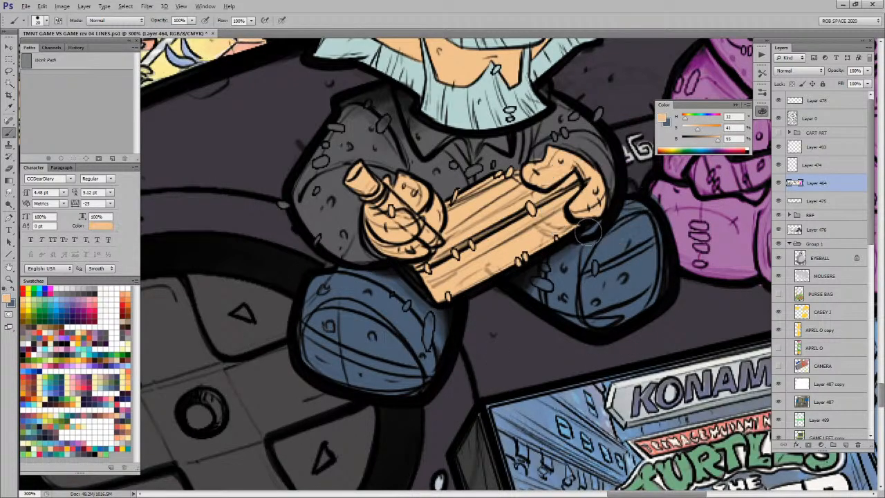
pyautogui.keyDown('alt'); pyautogui.click(543, 141); pyautogui.keyUp('alt')
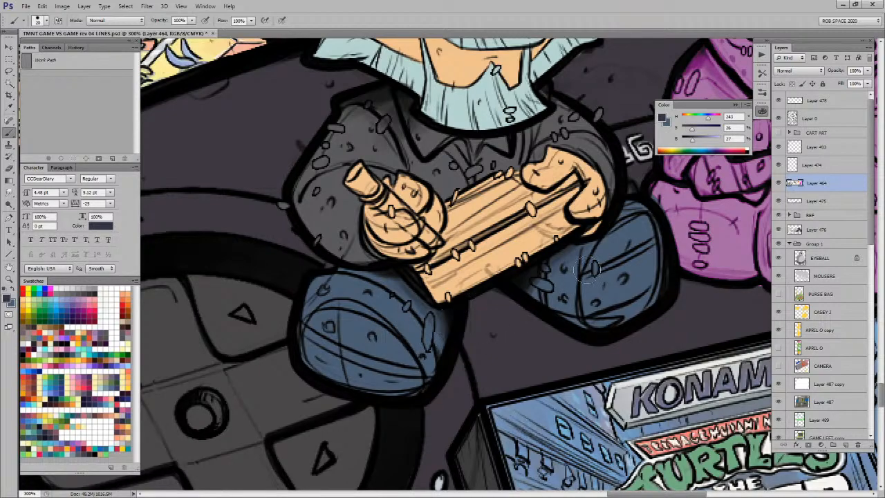
pyautogui.moveTo(574, 258); pyautogui.dragTo(562, 289)
pyautogui.moveTo(555, 294); pyautogui.dragTo(572, 292)
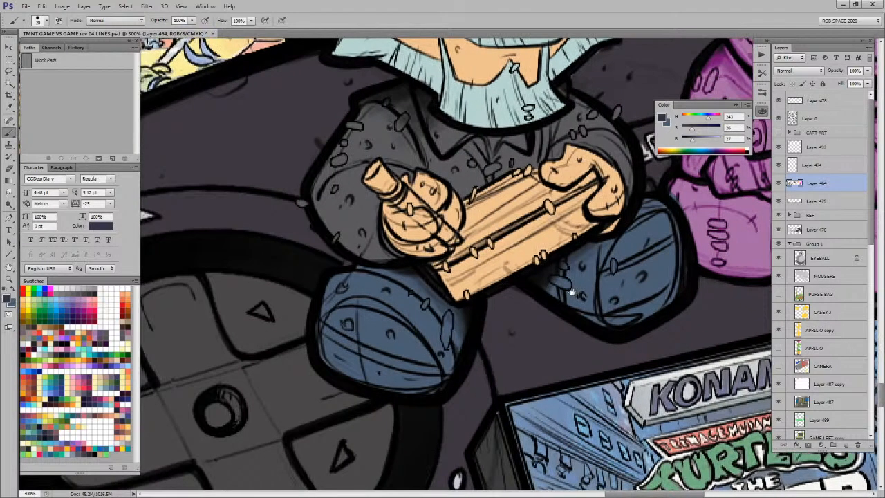
# Step: Brush the undershirt showing inside the figure's open dark shirt with off-white (H 21, S 6, B 91)
pyautogui.scroll(3, 572, 291)
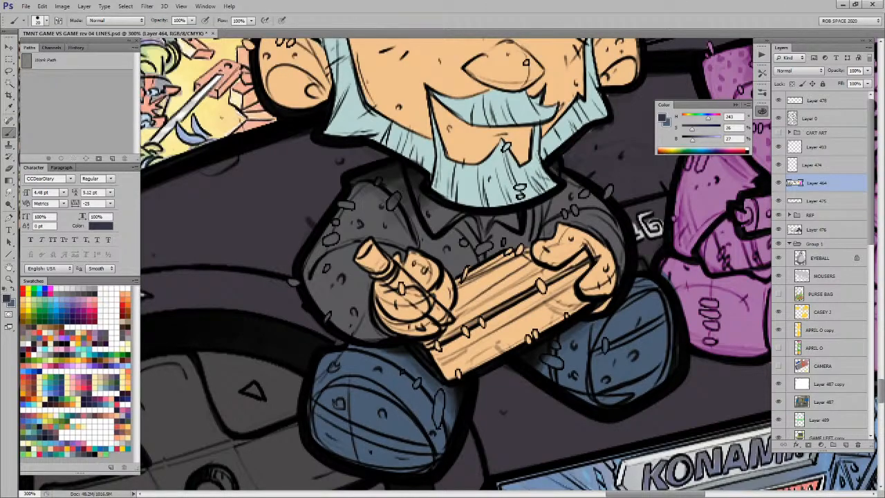
pyautogui.press('x')
pyautogui.moveTo(419, 208)
pyautogui.mouseDown()
pyautogui.moveTo(430, 249)
pyautogui.moveTo(454, 222)
pyautogui.moveTo(462, 260)
pyautogui.moveTo(462, 246)
pyautogui.moveTo(440, 250)
pyautogui.moveTo(456, 268)
pyautogui.moveTo(456, 223)
pyautogui.moveTo(480, 237)
pyautogui.moveTo(472, 255)
pyautogui.moveTo(483, 247)
pyautogui.moveTo(392, 188)
pyautogui.moveTo(405, 183)
pyautogui.moveTo(425, 231)
pyautogui.moveTo(450, 243)
pyautogui.mouseUp()
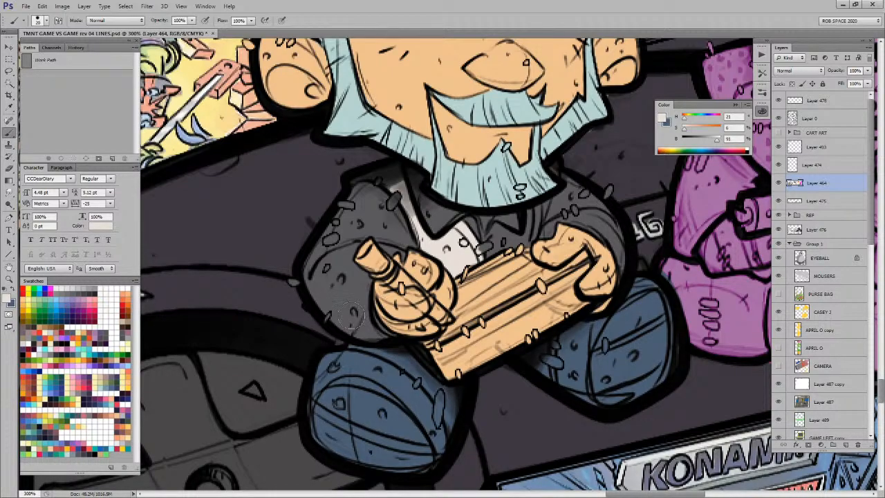
# Step: Lasso the shaft of the pencil in the figure's hand and fill it with golden yellow (H 42, S 71, B 96)
pyautogui.click(83, 420)
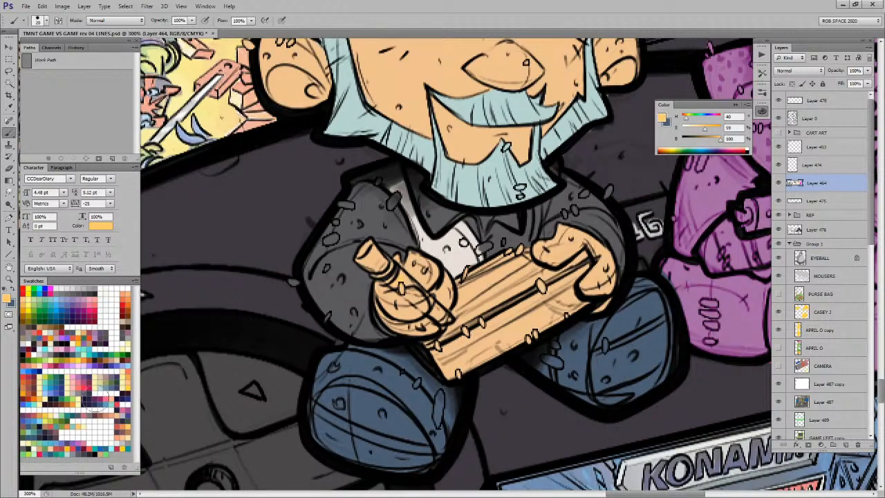
pyautogui.click(91, 367)
pyautogui.press('l')
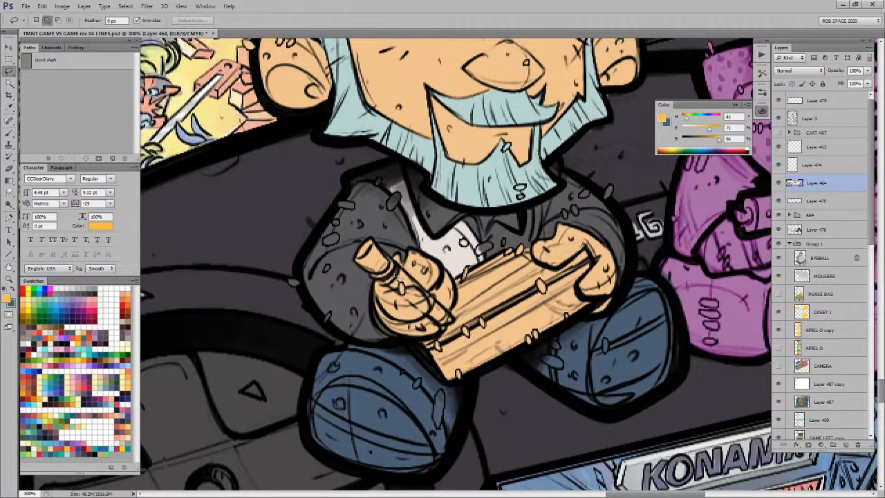
pyautogui.moveTo(399, 267)
pyautogui.mouseDown()
pyautogui.moveTo(452, 320)
pyautogui.moveTo(436, 321)
pyautogui.moveTo(419, 294)
pyautogui.moveTo(391, 275)
pyautogui.mouseUp()
pyautogui.hotkey('alt', 'BackSpace')
# Step: Brush the eraser at the end of the figure's pencil with coral pink
pyautogui.press('b')
pyautogui.press('x')
pyautogui.click(81, 378)
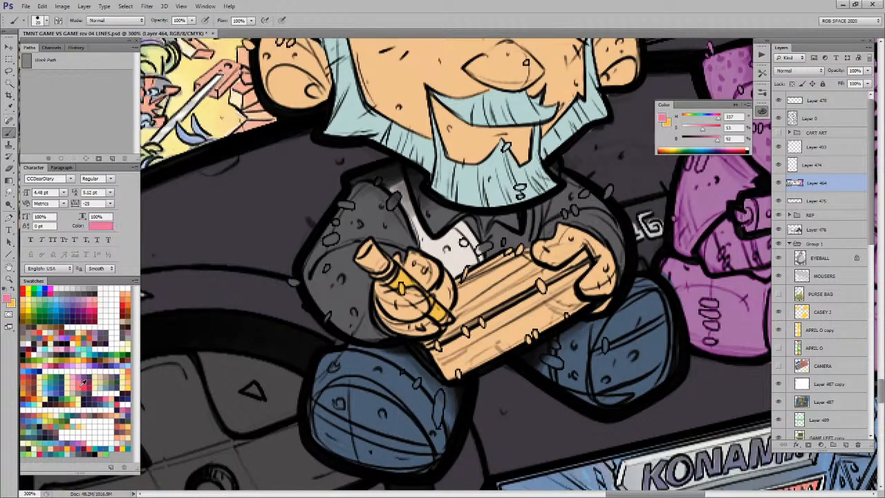
pyautogui.moveTo(358, 257)
pyautogui.mouseDown()
pyautogui.moveTo(370, 247)
pyautogui.moveTo(376, 258)
pyautogui.moveTo(368, 268)
pyautogui.moveTo(359, 257)
pyautogui.moveTo(372, 239)
pyautogui.mouseUp()
pyautogui.press('x')
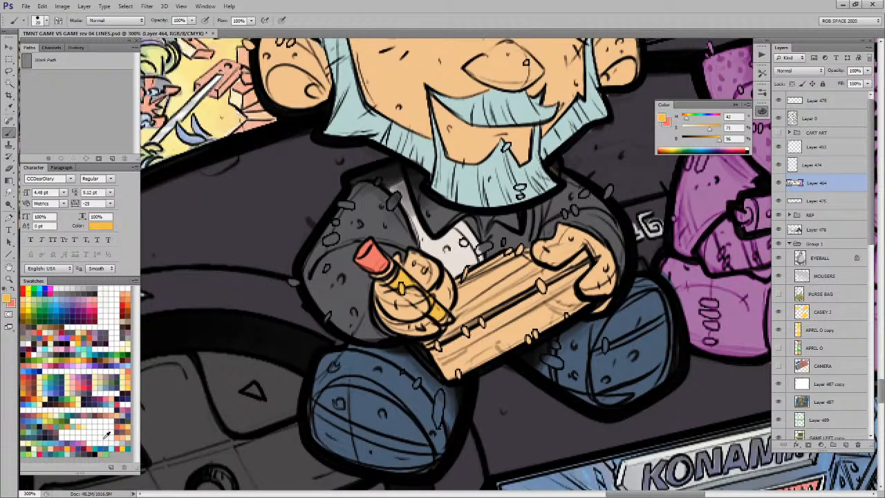
# Step: Paint the pencil's metal band pale blue (H 194, S 11, B 88), and pick a cream colour (H 45, S 32, B 98)
pyautogui.click(74, 448)
pyautogui.moveTo(370, 277)
pyautogui.mouseDown()
pyautogui.moveTo(373, 284)
pyautogui.moveTo(377, 266)
pyautogui.moveTo(379, 273)
pyautogui.moveTo(390, 259)
pyautogui.moveTo(387, 273)
pyautogui.mouseUp()
pyautogui.moveTo(470, 292); pyautogui.dragTo(435, 276)
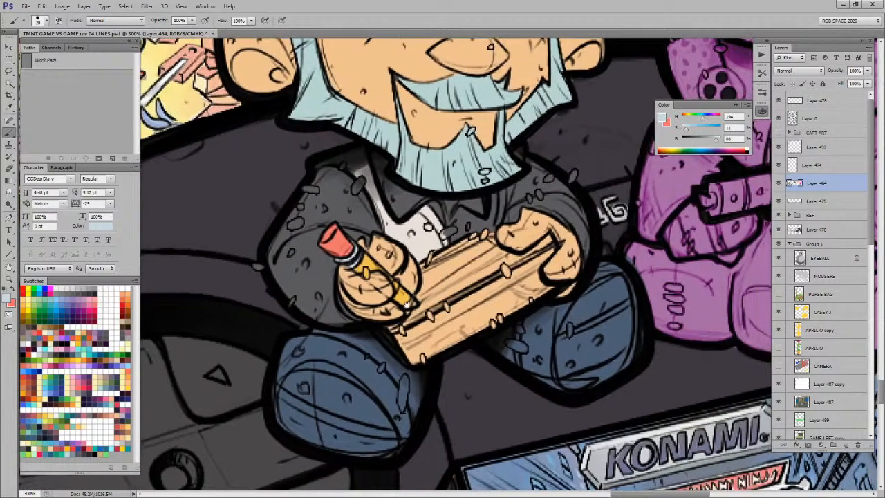
pyautogui.click(130, 433)
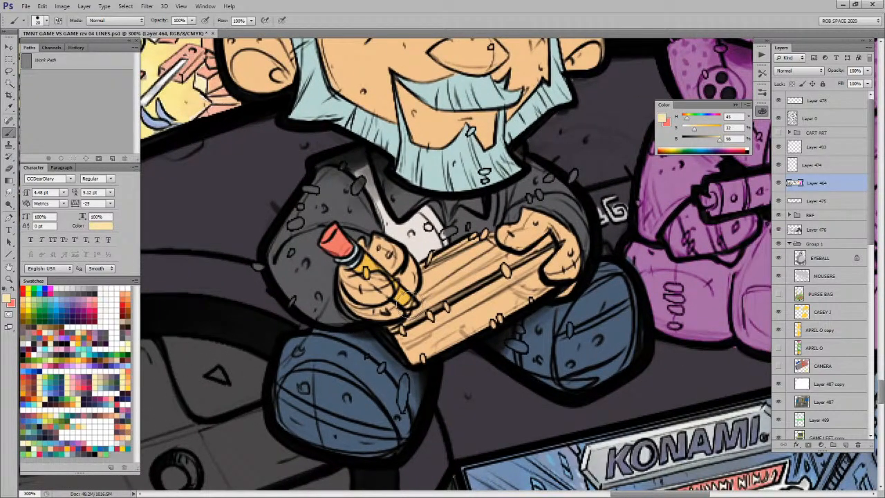
pyautogui.moveTo(587, 311); pyautogui.dragTo(562, 302)
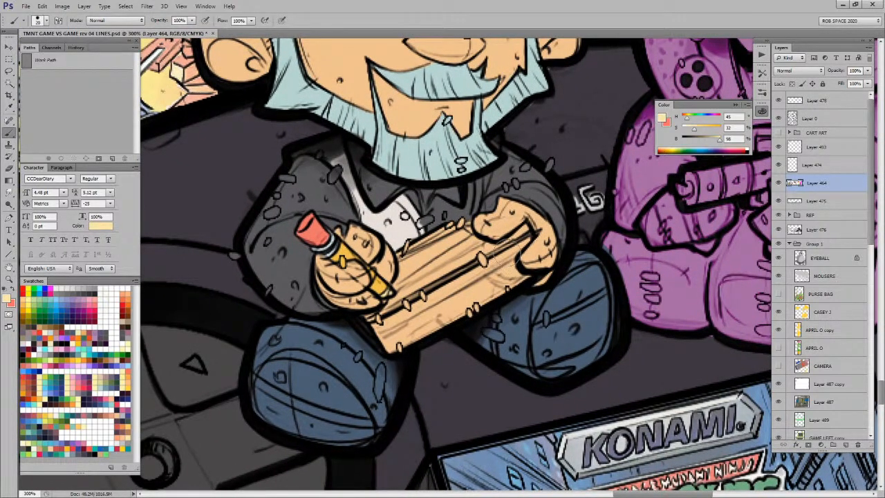
pyautogui.click(77, 338)
pyautogui.moveTo(489, 276); pyautogui.dragTo(374, 338)
pyautogui.moveTo(514, 258); pyautogui.dragTo(421, 303)
pyautogui.press('x')
pyautogui.hotkey('ctrl', 'z')
# Step: Paint the front of the board the figure holds brown (H 26, S 52, B 70) and its top surface pale cream (H 51, S 21, B 98)
pyautogui.click(127, 432)
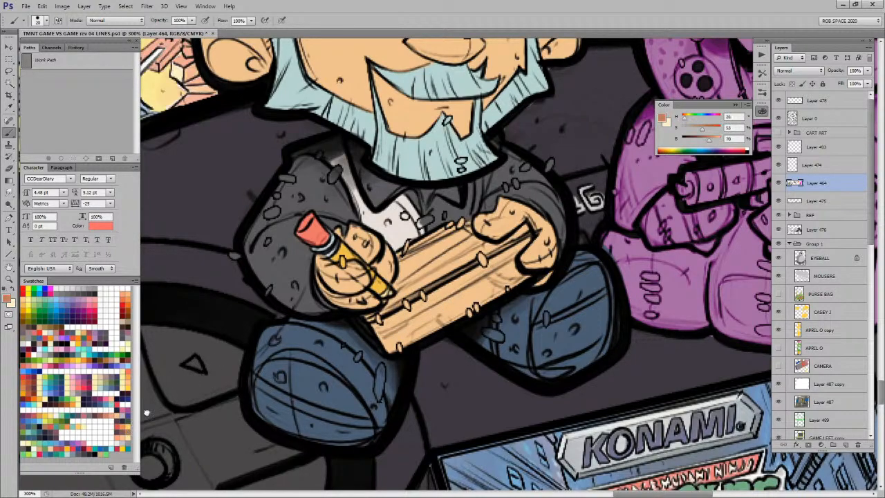
pyautogui.moveTo(380, 325)
pyautogui.mouseDown()
pyautogui.moveTo(531, 240)
pyautogui.moveTo(515, 291)
pyautogui.moveTo(415, 339)
pyautogui.moveTo(373, 339)
pyautogui.moveTo(484, 277)
pyautogui.mouseUp()
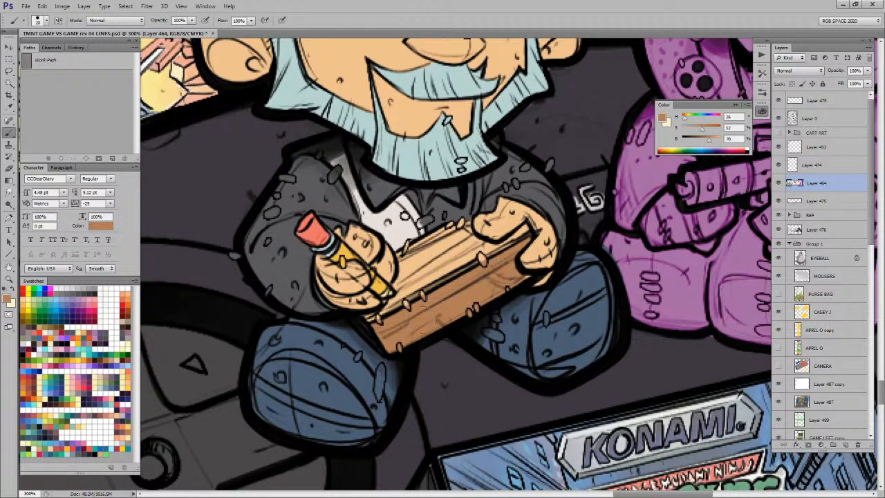
pyautogui.press('x')
pyautogui.moveTo(531, 235); pyautogui.dragTo(374, 319)
pyautogui.moveTo(400, 284)
pyautogui.mouseDown()
pyautogui.moveTo(405, 267)
pyautogui.moveTo(443, 234)
pyautogui.moveTo(410, 253)
pyautogui.moveTo(406, 245)
pyautogui.moveTo(435, 228)
pyautogui.moveTo(463, 222)
pyautogui.moveTo(495, 246)
pyautogui.moveTo(397, 284)
pyautogui.moveTo(477, 232)
pyautogui.moveTo(435, 271)
pyautogui.mouseUp()
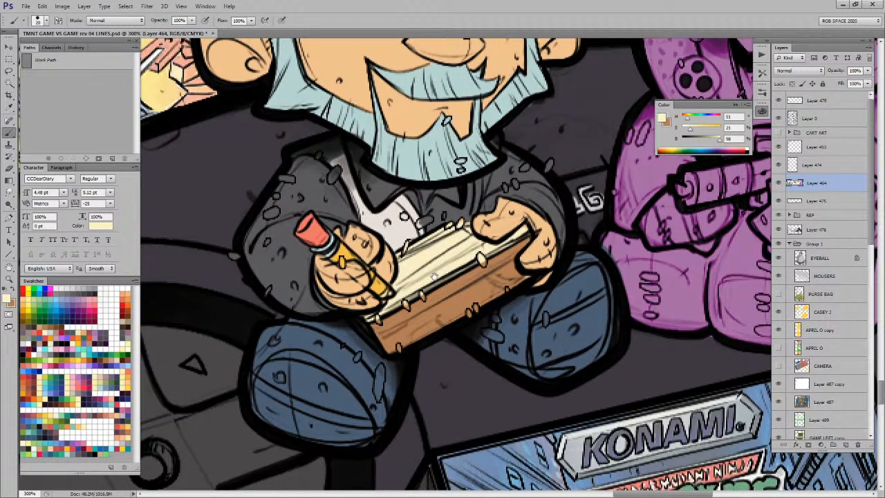
# Step: Touch up the shirt front, undershirt and pencil hand around the board with sampled dark grey, off-white and peach
pyautogui.scroll(1, 434, 275)
pyautogui.moveTo(448, 268)
pyautogui.mouseDown()
pyautogui.moveTo(453, 239)
pyautogui.moveTo(464, 235)
pyautogui.moveTo(450, 238)
pyautogui.moveTo(457, 226)
pyautogui.mouseUp()
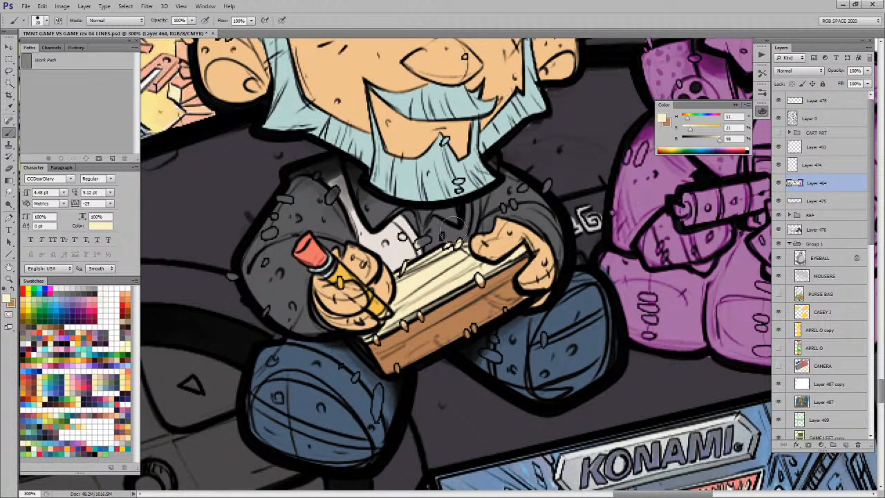
pyautogui.press('x')
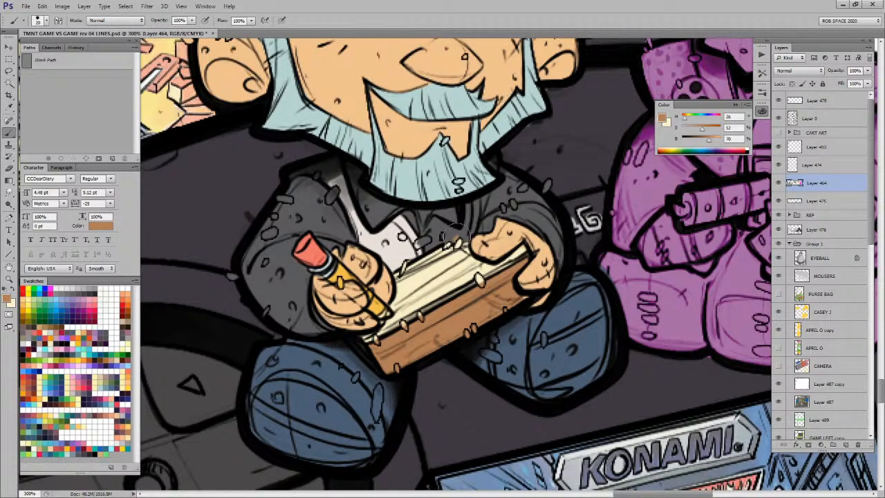
pyautogui.keyDown('alt'); pyautogui.click(458, 237); pyautogui.keyUp('alt')
pyautogui.moveTo(455, 237)
pyautogui.mouseDown()
pyautogui.moveTo(408, 246)
pyautogui.moveTo(404, 239)
pyautogui.moveTo(419, 238)
pyautogui.mouseUp()
pyautogui.keyDown('alt'); pyautogui.click(404, 239); pyautogui.keyUp('alt')
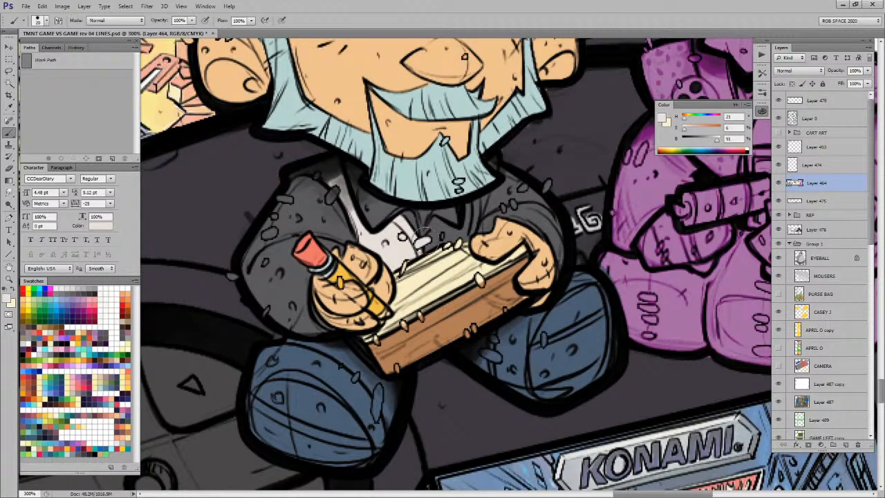
pyautogui.keyDown('alt'); pyautogui.click(355, 248); pyautogui.keyUp('alt')
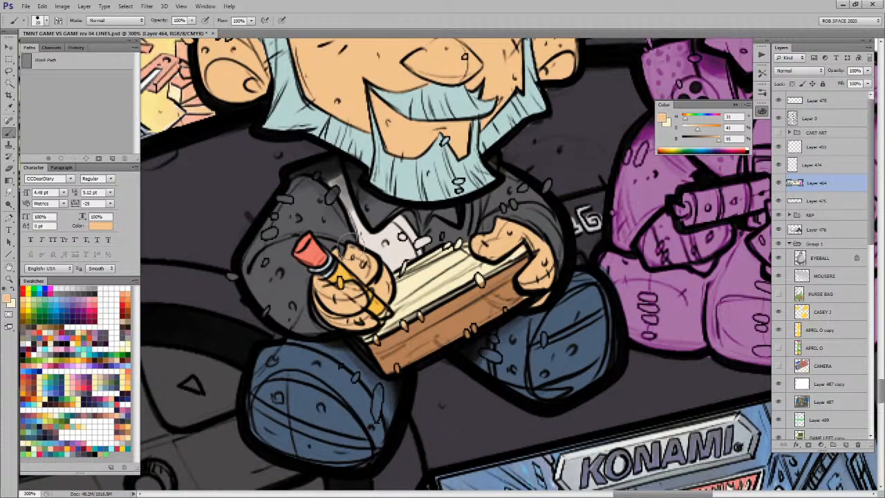
# Step: Touch up the edges of the board beside the figure's hands with the sampled cream and brown
pyautogui.moveTo(574, 328); pyautogui.dragTo(512, 370)
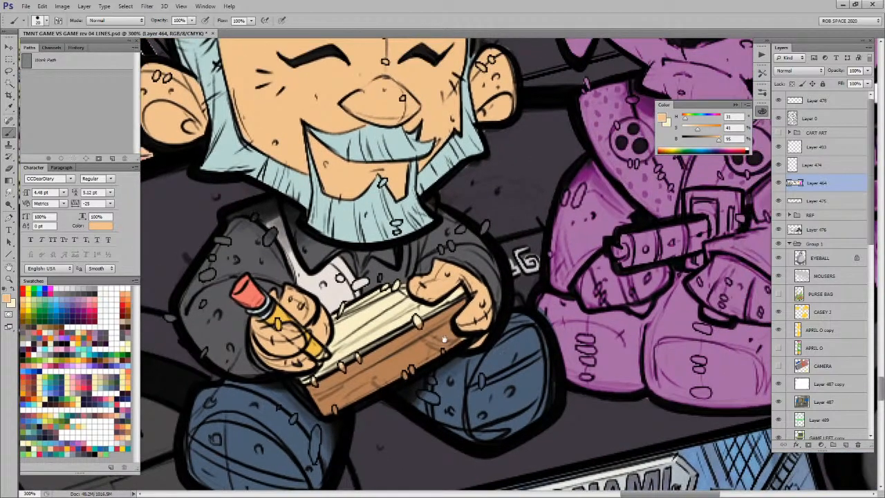
pyautogui.moveTo(446, 339); pyautogui.dragTo(450, 299)
pyautogui.keyDown('alt'); pyautogui.click(450, 298); pyautogui.keyUp('alt')
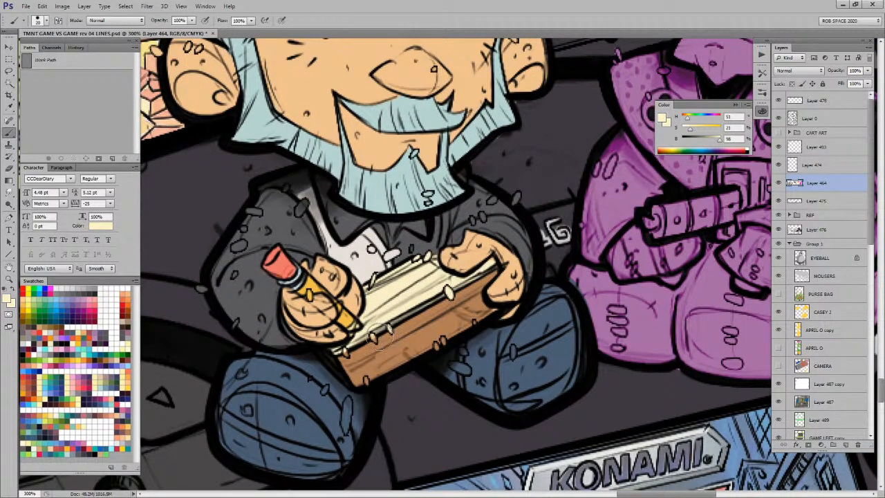
pyautogui.keyDown('alt'); pyautogui.click(342, 354); pyautogui.keyUp('alt')
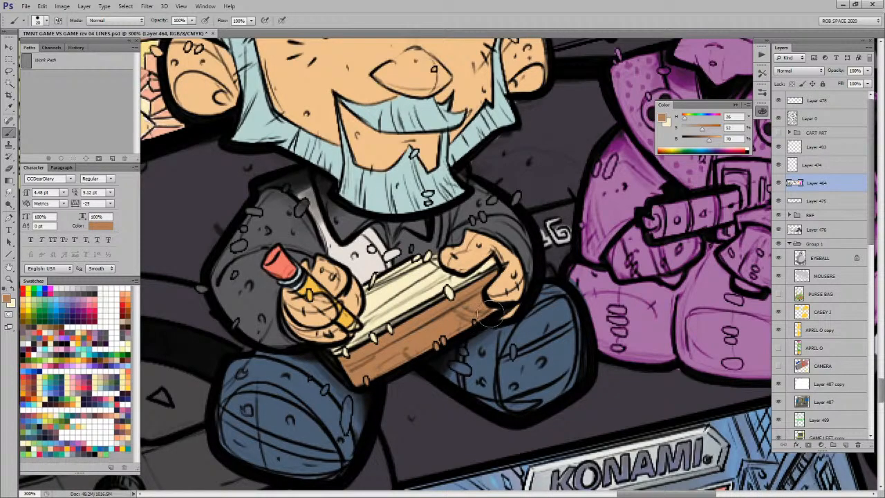
# Step: Touch up the figure's beard, moustache and cheek edges with the sampled pale blue-green and peach
pyautogui.scroll(4, 497, 270)
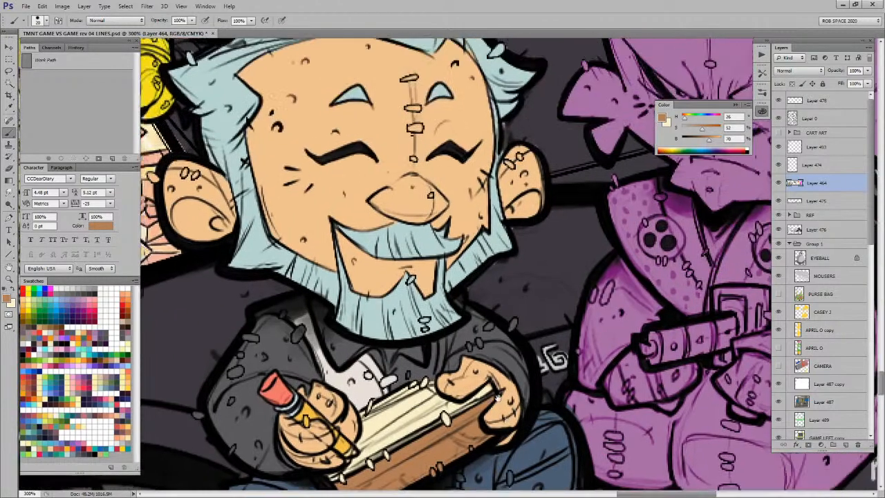
pyautogui.keyDown('alt'); pyautogui.click(507, 221); pyautogui.keyUp('alt')
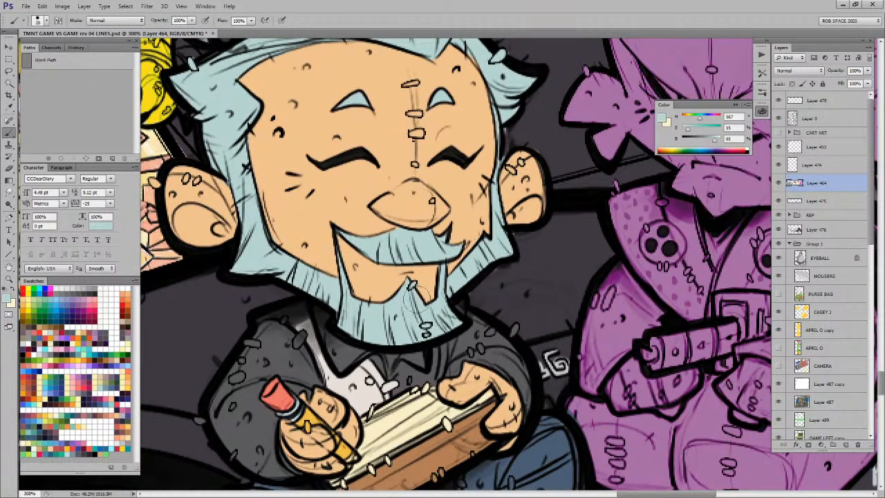
pyautogui.moveTo(414, 305); pyautogui.dragTo(435, 320)
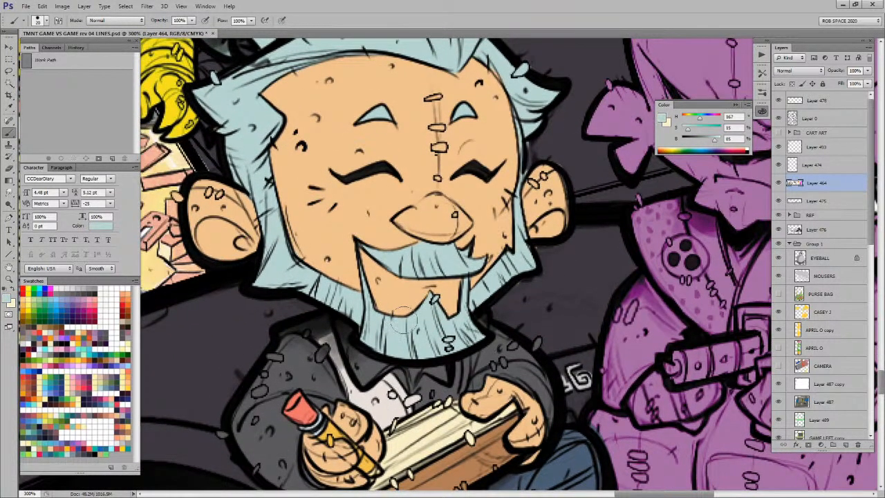
pyautogui.keyDown('alt'); pyautogui.click(499, 237); pyautogui.keyUp('alt')
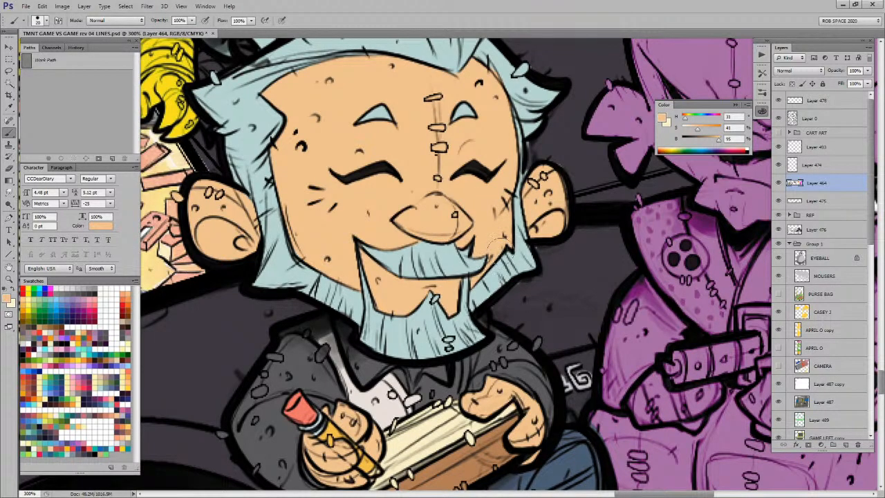
pyautogui.moveTo(496, 249); pyautogui.dragTo(497, 272)
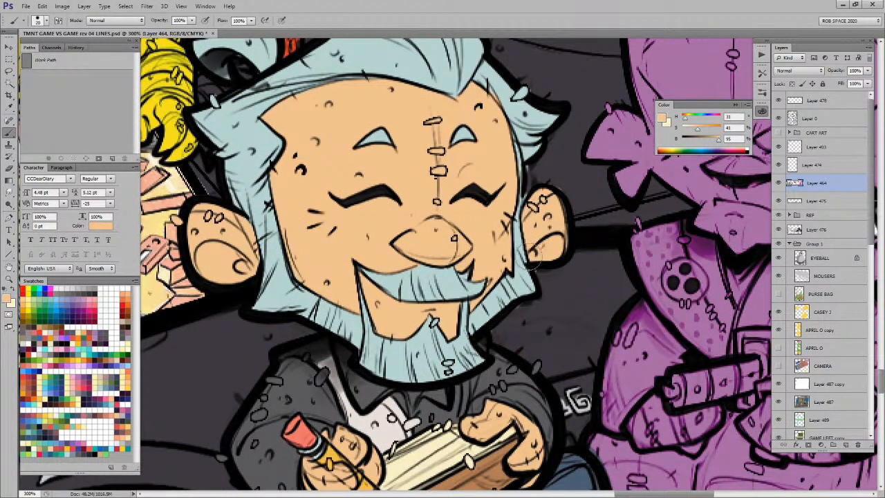
pyautogui.keyDown('alt'); pyautogui.click(415, 273); pyautogui.keyUp('alt')
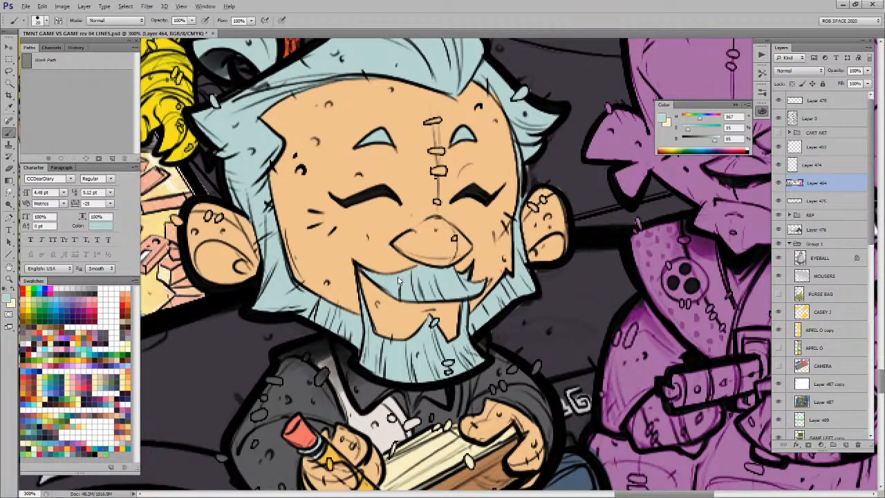
# Step: Examine the bearded figure's flat colours at reduced magnification against the rest of the illustration
pyautogui.press('z')
pyautogui.keyDown('alt'); pyautogui.click(505, 333); pyautogui.keyUp('alt')
pyautogui.keyDown('alt'); pyautogui.click(505, 333); pyautogui.keyUp('alt')
pyautogui.keyDown('alt'); pyautogui.click(504, 333); pyautogui.keyUp('alt')
pyautogui.keyDown('alt'); pyautogui.click(505, 332); pyautogui.keyUp('alt')
pyautogui.moveTo(554, 394); pyautogui.dragTo(522, 320)
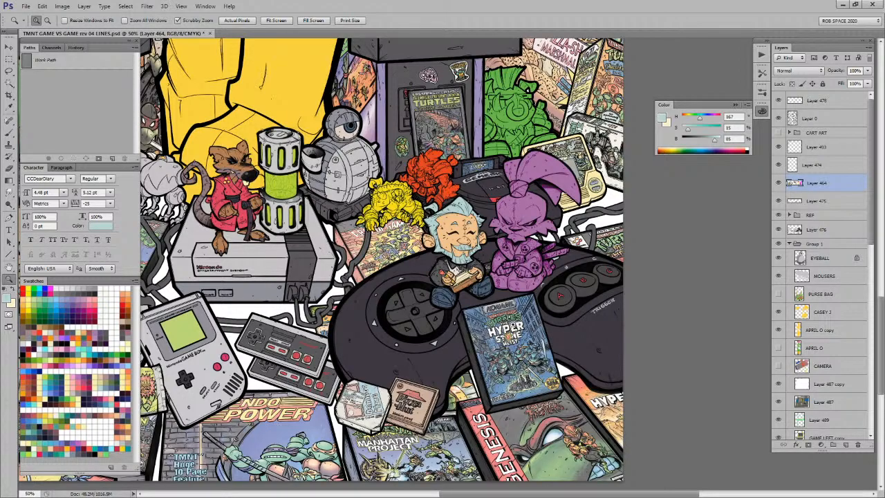
pyautogui.click(532, 280)
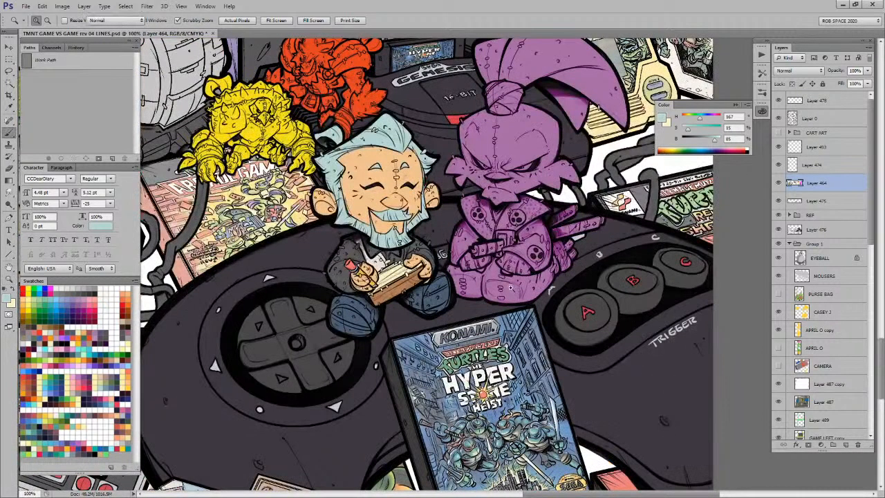
pyautogui.click(423, 252)
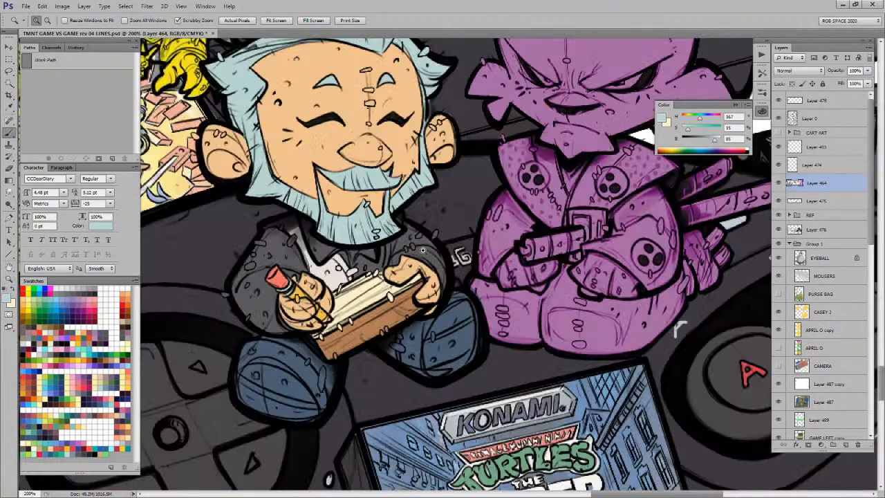
# Step: Outline the purple character's crossed legs with a freehand Lasso selection, following the edges of the hands and sleeves
pyautogui.click(640, 339)
pyautogui.moveTo(639, 338); pyautogui.dragTo(543, 370)
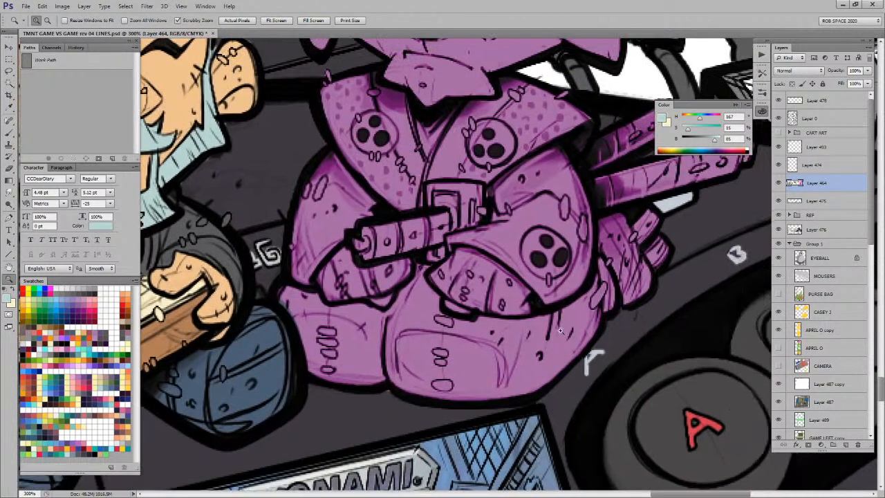
pyautogui.press('l')
pyautogui.moveTo(594, 268); pyautogui.dragTo(507, 322)
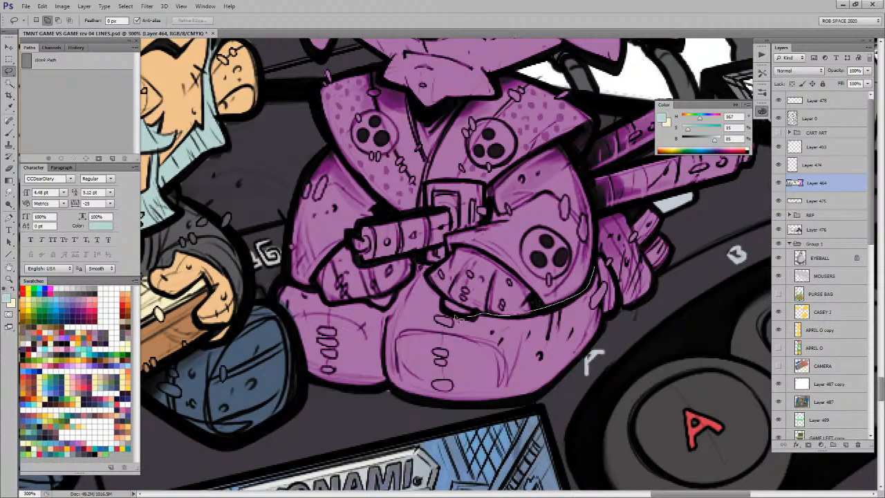
pyautogui.moveTo(334, 307)
pyautogui.mouseDown()
pyautogui.moveTo(275, 297)
pyautogui.moveTo(311, 381)
pyautogui.moveTo(372, 407)
pyautogui.moveTo(486, 415)
pyautogui.moveTo(600, 358)
pyautogui.moveTo(619, 324)
pyautogui.moveTo(619, 294)
pyautogui.mouseUp()
pyautogui.moveTo(601, 262); pyautogui.dragTo(594, 268)
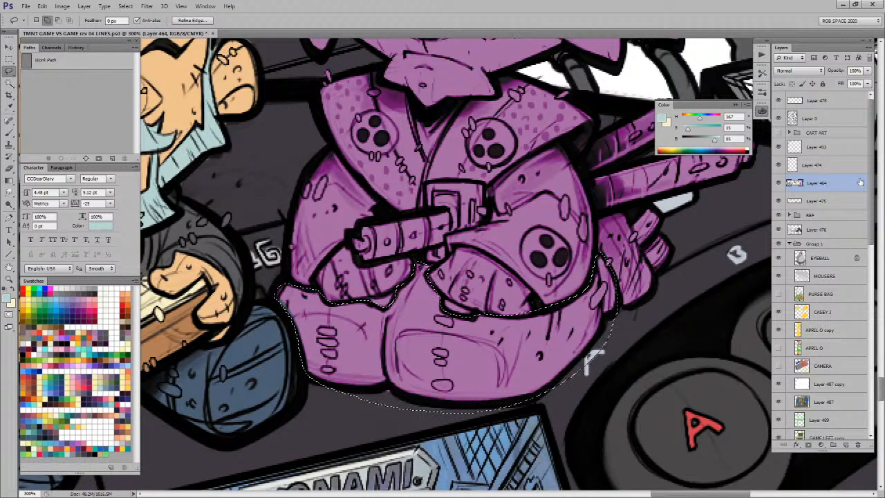
# Step: Try filling the selected legs with the current pale blue-green and with a dark grey sampled from the bearded figure's shirt
pyautogui.hotkey('alt', 'BackSpace')
pyautogui.hotkey('ctrl', 'z')
pyautogui.press('b')
pyautogui.keyDown('alt'); pyautogui.click(227, 260); pyautogui.keyUp('alt')
pyautogui.hotkey('alt', 'BackSpace')
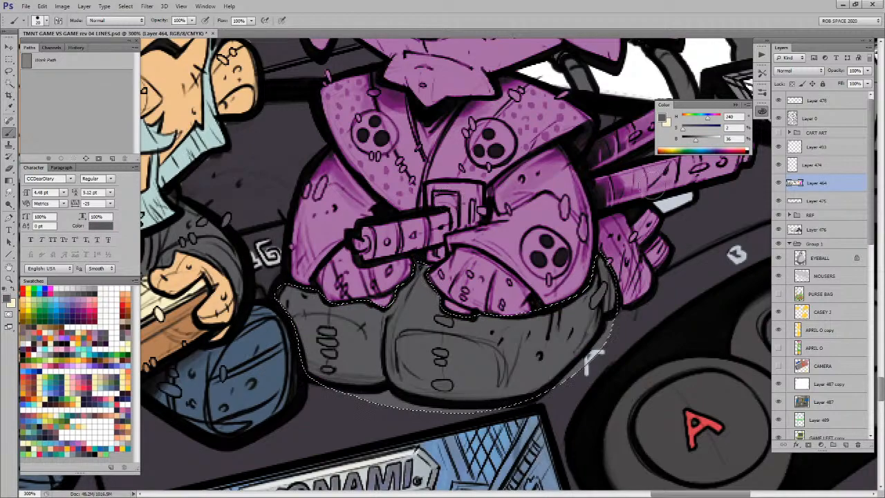
pyautogui.hotkey('ctrl', 'z')
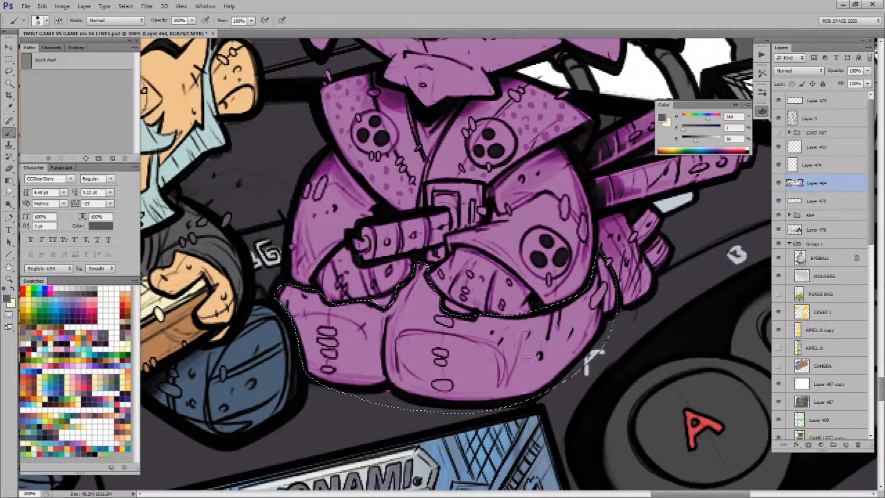
# Step: Restrict the leg selection to the purple flat colour with the Magic Wand so the surrounding background is excluded
pyautogui.press('w')
pyautogui.rightClick(495, 348)
pyautogui.click(526, 215)
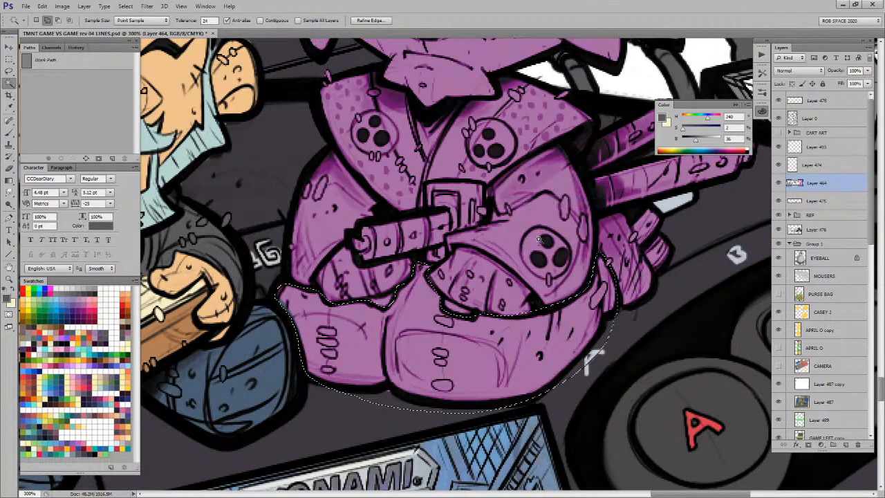
pyautogui.press('b')
pyautogui.press('z')
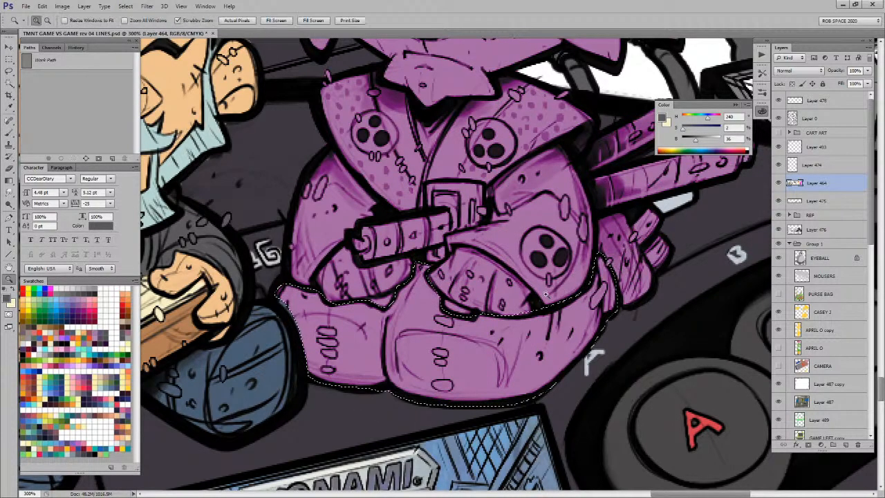
# Step: Fill the selected legs with a dark, nearly neutral grey of H 330, S 3, B 29
pyautogui.keyDown('alt'); pyautogui.click(543, 306); pyautogui.keyUp('alt')
pyautogui.keyDown('alt'); pyautogui.click(543, 305); pyautogui.keyUp('alt')
pyautogui.keyDown('alt'); pyautogui.click(543, 306); pyautogui.keyUp('alt')
pyautogui.press('b')
pyautogui.keyDown('alt'); pyautogui.click(464, 195); pyautogui.keyUp('alt')
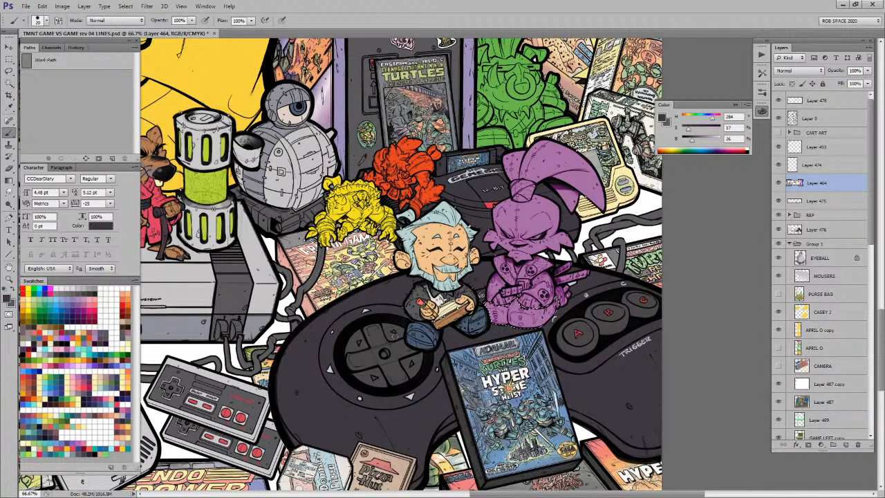
pyautogui.click(732, 149)
pyautogui.hotkey('alt', 'BackSpace')
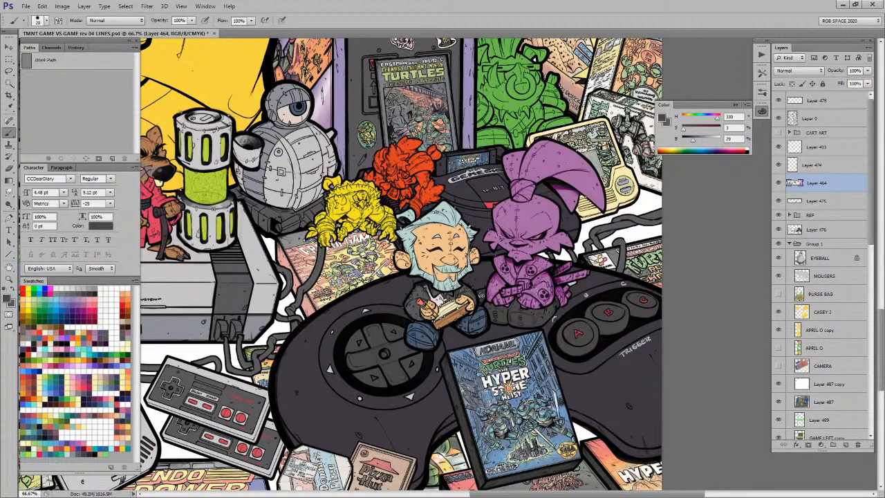
# Step: Sample the off-white of the bearded figure's undershirt and outline both of the purple character's hands with the Lasso
pyautogui.keyDown('alt'); pyautogui.click(437, 303); pyautogui.keyUp('alt')
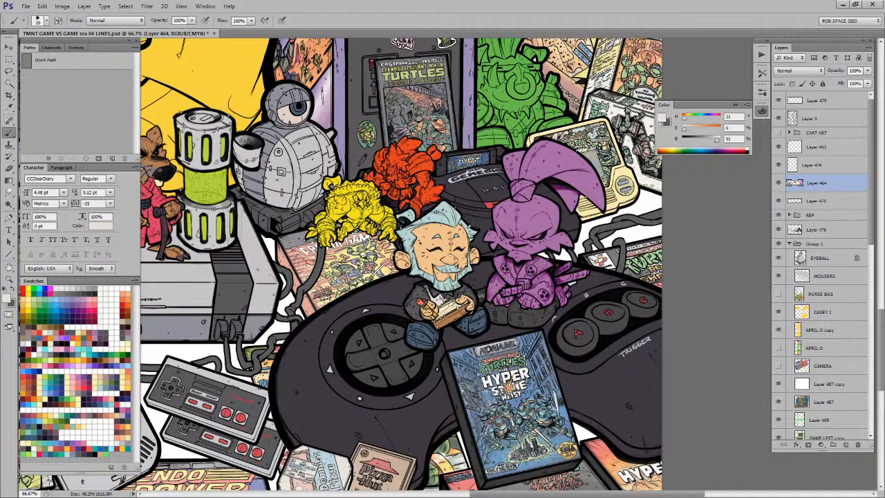
pyautogui.press('z')
pyautogui.click(546, 288)
pyautogui.click(537, 296)
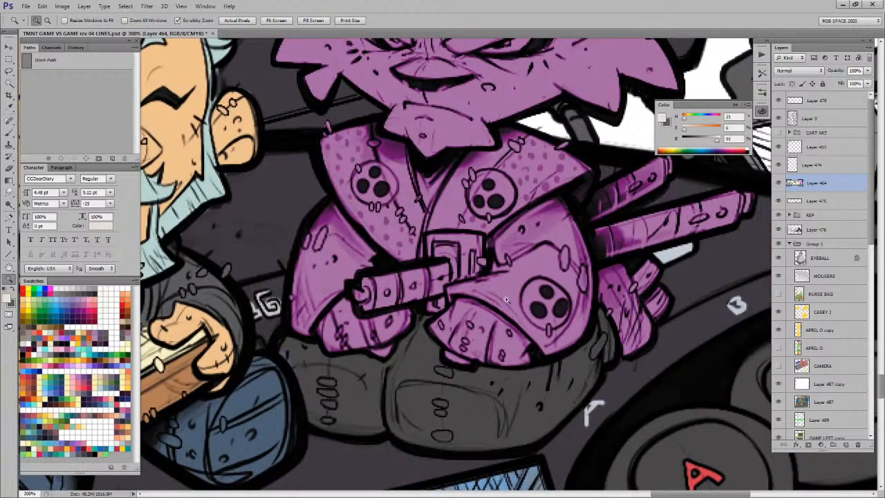
pyautogui.press('l')
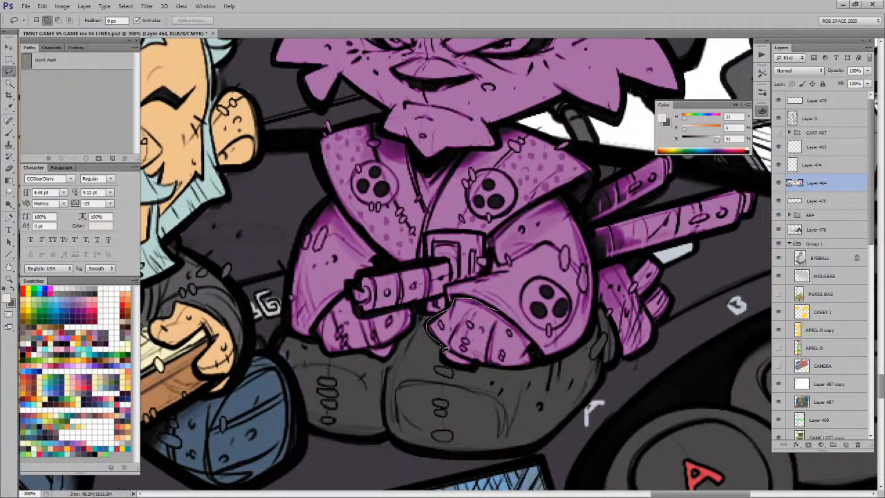
pyautogui.moveTo(451, 385)
pyautogui.mouseDown()
pyautogui.moveTo(546, 365)
pyautogui.moveTo(515, 321)
pyautogui.moveTo(415, 310)
pyautogui.moveTo(368, 320)
pyautogui.moveTo(342, 296)
pyautogui.moveTo(346, 381)
pyautogui.moveTo(418, 307)
pyautogui.moveTo(452, 301)
pyautogui.mouseUp()
# Step: Restrict the selection to the purple of the hands, fill it with the sampled off-white and deselect
pyautogui.press('w')
pyautogui.rightClick(460, 325)
pyautogui.click(515, 175)
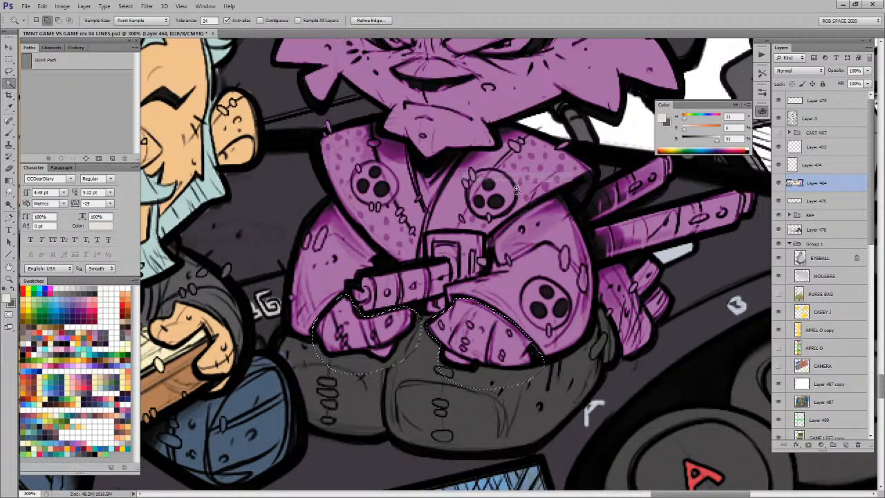
pyautogui.hotkey('alt', 'BackSpace')
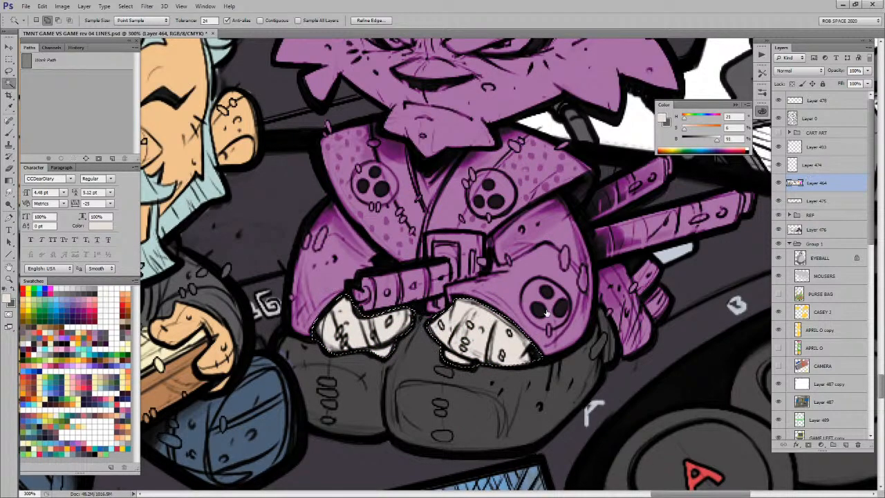
pyautogui.press('b')
pyautogui.hotkey('ctrl', 'd')
# Step: Touch up the edges of the character's legs and hands with the sampled dark grey and off-white
pyautogui.moveTo(419, 354); pyautogui.dragTo(499, 338)
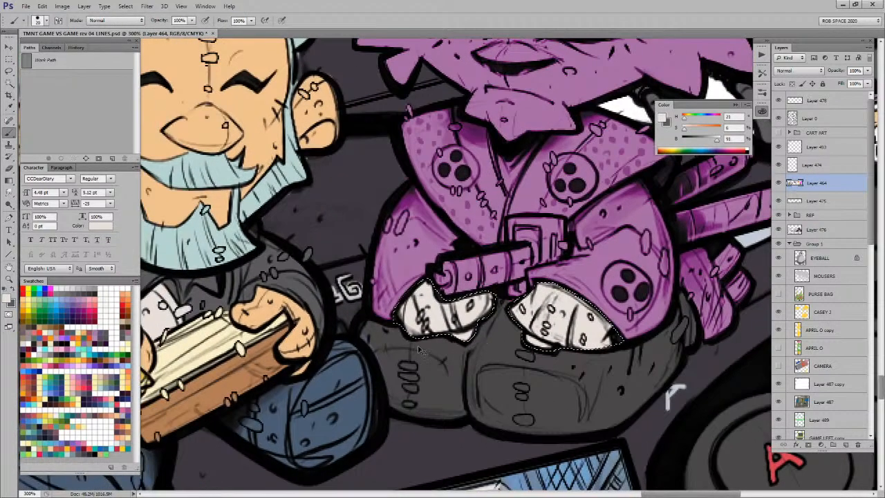
pyautogui.keyDown('alt'); pyautogui.click(382, 341); pyautogui.keyUp('alt')
pyautogui.moveTo(386, 341)
pyautogui.mouseDown()
pyautogui.moveTo(367, 346)
pyautogui.moveTo(377, 339)
pyautogui.mouseUp()
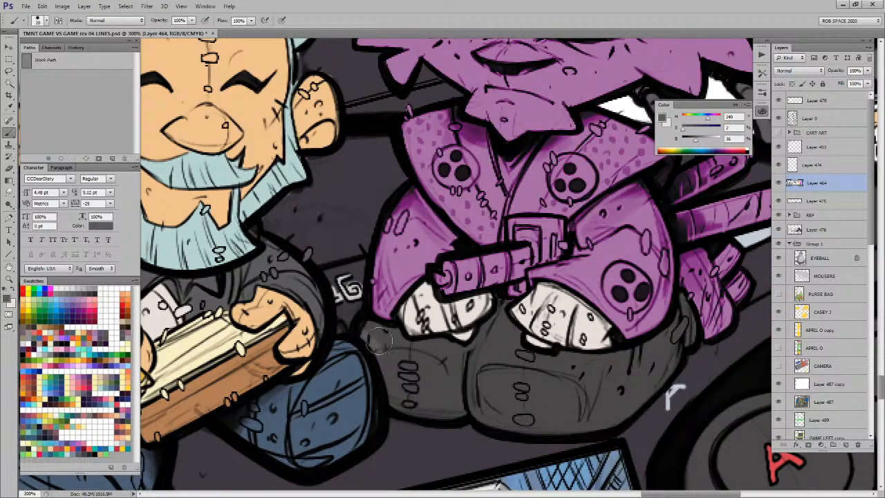
pyautogui.hotkey('ctrl', 'z')
pyautogui.keyDown('alt'); pyautogui.click(366, 350); pyautogui.keyUp('alt')
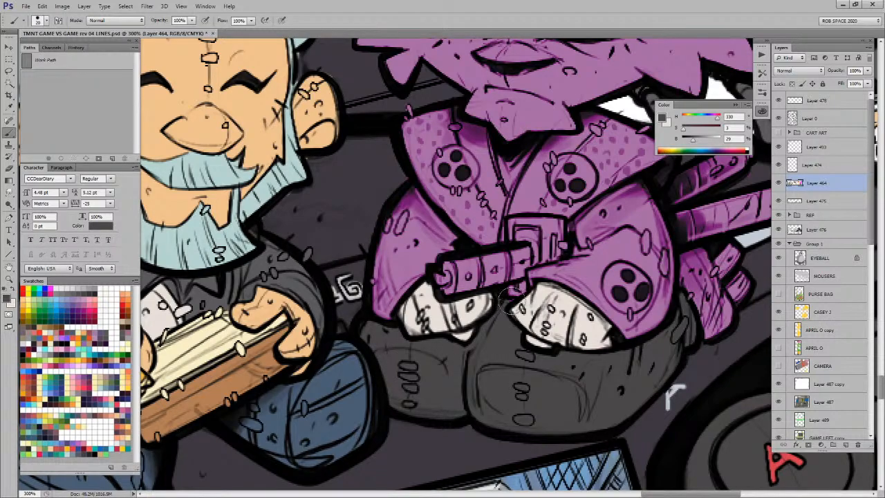
pyautogui.keyDown('alt'); pyautogui.click(567, 320); pyautogui.keyUp('alt')
pyautogui.moveTo(601, 331); pyautogui.dragTo(539, 410)
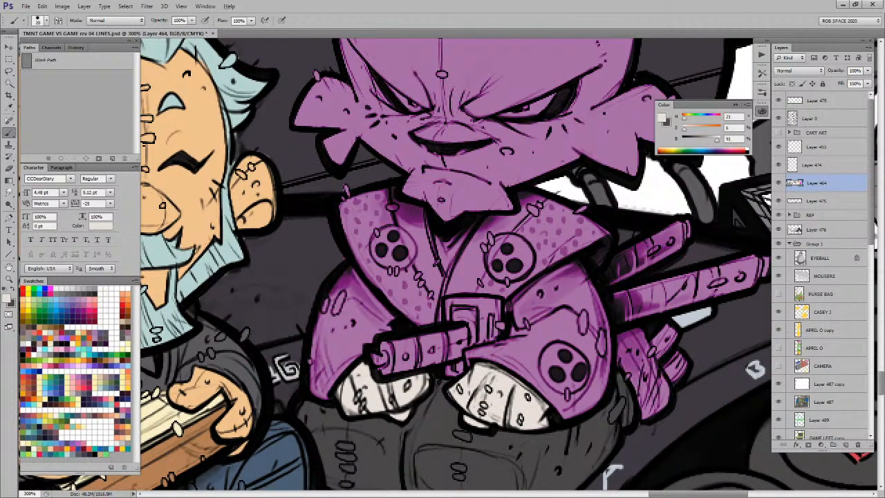
# Step: Outline the character's robe, collar and sleeves around the belt knot and sword handle, and fill them with bright blue
pyautogui.click(706, 149)
pyautogui.press('l')
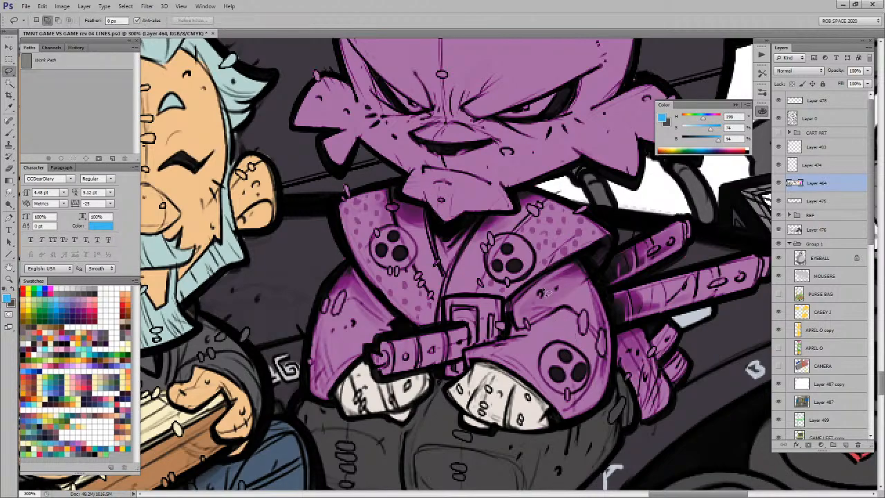
pyautogui.moveTo(595, 277); pyautogui.dragTo(584, 277)
pyautogui.moveTo(584, 217)
pyautogui.mouseDown()
pyautogui.moveTo(508, 191)
pyautogui.moveTo(456, 244)
pyautogui.moveTo(437, 284)
pyautogui.mouseUp()
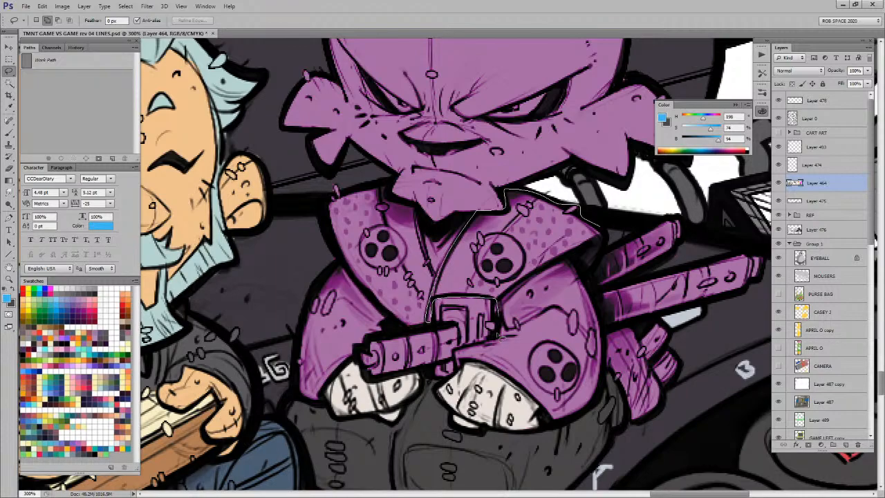
pyautogui.moveTo(455, 357)
pyautogui.mouseDown()
pyautogui.moveTo(502, 373)
pyautogui.moveTo(533, 396)
pyautogui.mouseUp()
pyautogui.moveTo(571, 423)
pyautogui.mouseDown()
pyautogui.moveTo(605, 338)
pyautogui.moveTo(597, 242)
pyautogui.moveTo(586, 219)
pyautogui.mouseUp()
pyautogui.moveTo(435, 271)
pyautogui.mouseDown()
pyautogui.moveTo(414, 205)
pyautogui.moveTo(334, 185)
pyautogui.moveTo(324, 220)
pyautogui.moveTo(343, 256)
pyautogui.moveTo(321, 279)
pyautogui.moveTo(300, 339)
pyautogui.moveTo(292, 399)
pyautogui.moveTo(318, 405)
pyautogui.moveTo(419, 334)
pyautogui.mouseUp()
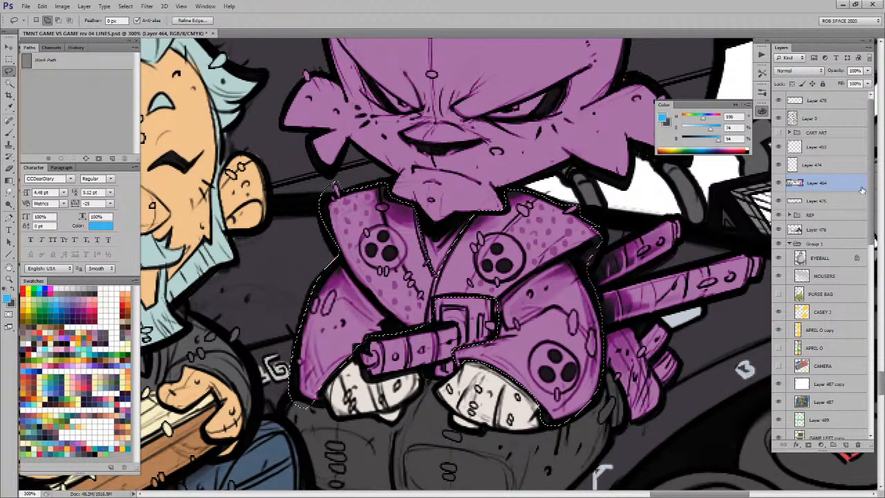
pyautogui.hotkey('alt', 'BackSpace')
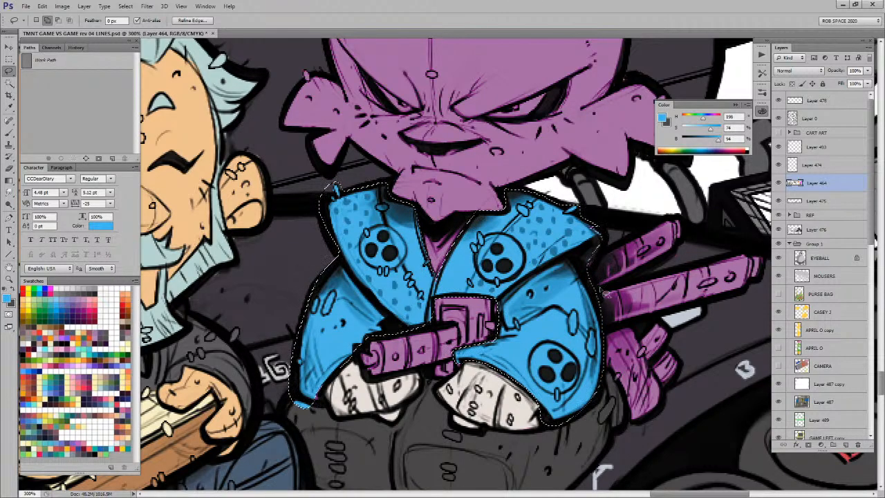
# Step: Deselect the robe and touch up its edges around the belt knot and hands with bright blue and sampled off-white
pyautogui.moveTo(602, 370); pyautogui.dragTo(589, 342)
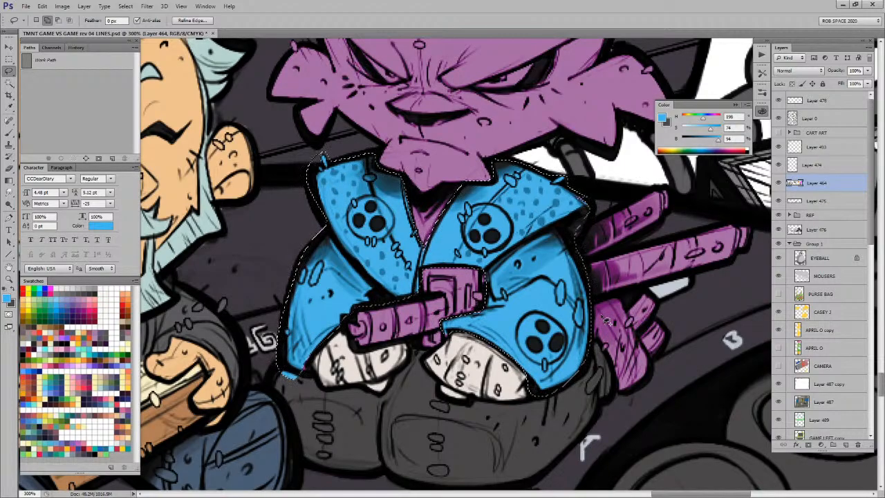
pyautogui.moveTo(605, 319); pyautogui.dragTo(493, 376)
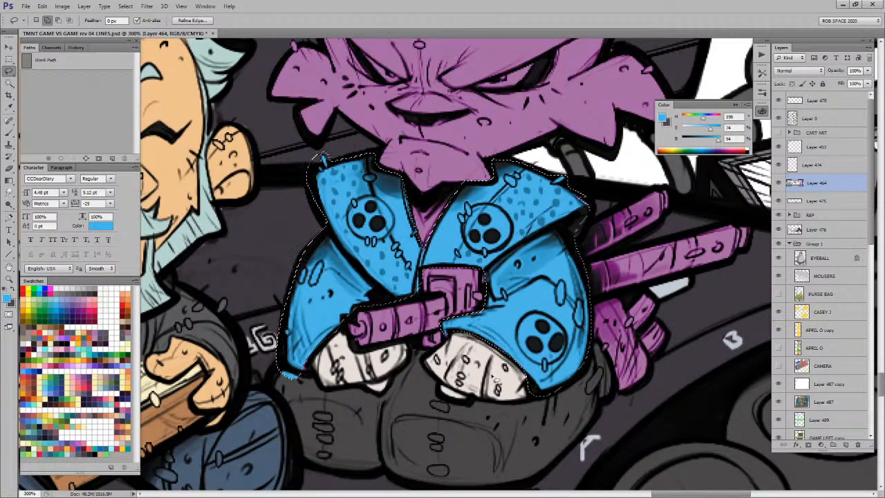
pyautogui.moveTo(436, 417)
pyautogui.mouseDown()
pyautogui.moveTo(526, 309)
pyautogui.moveTo(674, 261)
pyautogui.mouseUp()
pyautogui.hotkey('ctrl', 'd')
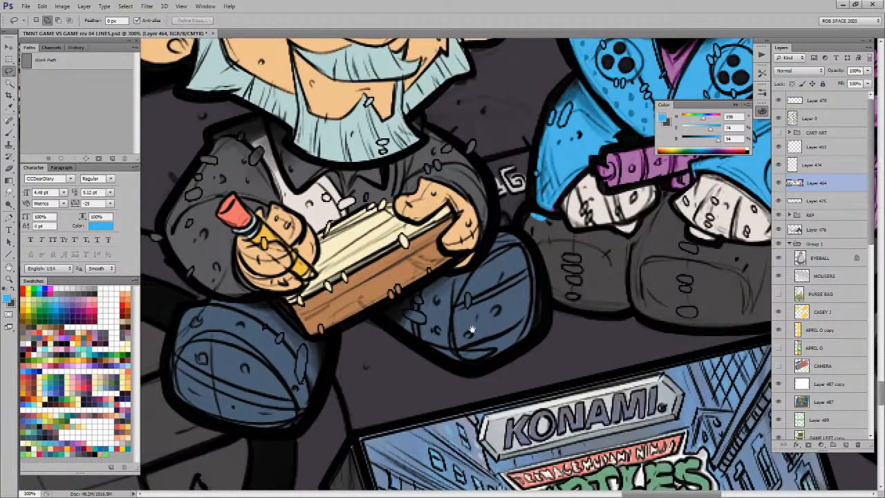
pyautogui.moveTo(467, 330); pyautogui.dragTo(544, 319)
pyautogui.press('b')
pyautogui.moveTo(637, 284); pyautogui.dragTo(515, 342)
pyautogui.press('x')
pyautogui.keyDown('alt'); pyautogui.click(463, 379); pyautogui.keyUp('alt')
pyautogui.press('x')
pyautogui.moveTo(456, 360)
pyautogui.mouseDown()
pyautogui.moveTo(453, 374)
pyautogui.moveTo(509, 352)
pyautogui.mouseUp()
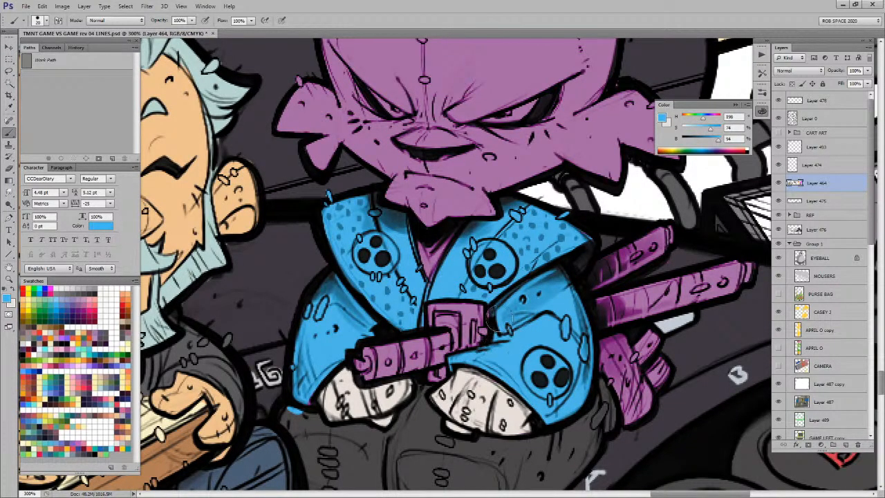
pyautogui.moveTo(570, 359); pyautogui.dragTo(534, 345)
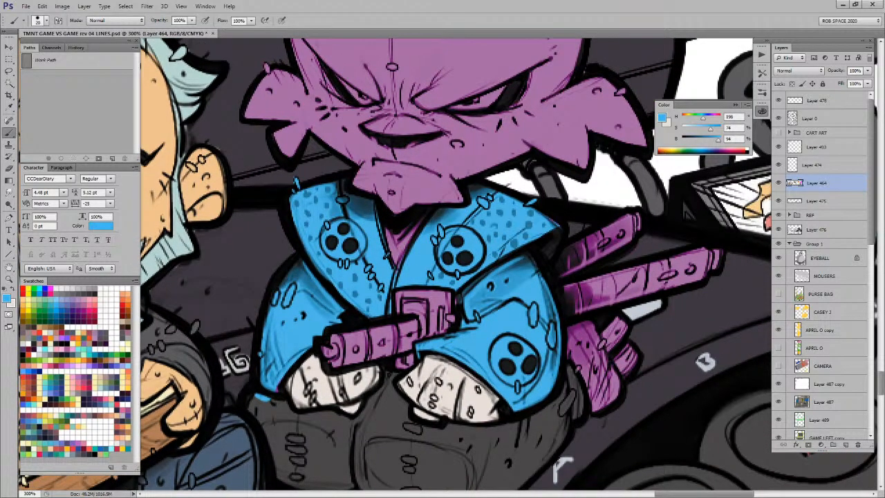
# Step: Pick a golden yellow from the other open document and fill the outlined belt knot of the robe with it
pyautogui.hotkey('ctrl', 'Tab')
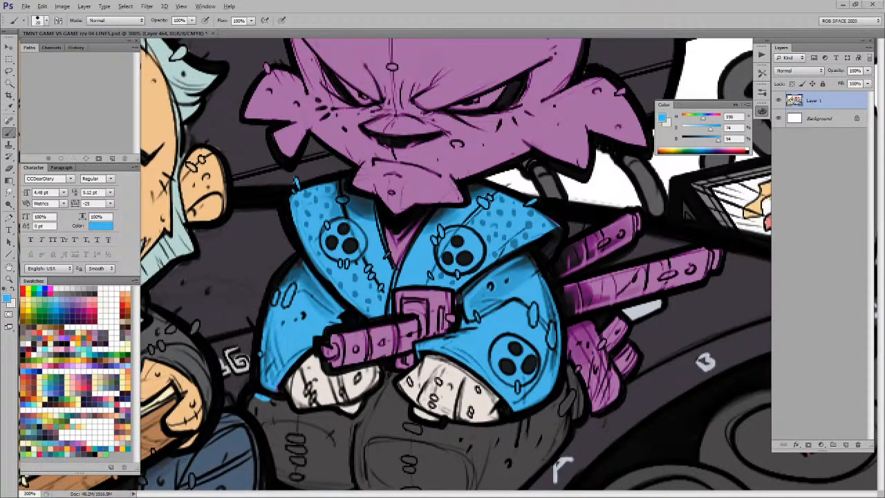
pyautogui.click(558, 375)
pyautogui.press('l')
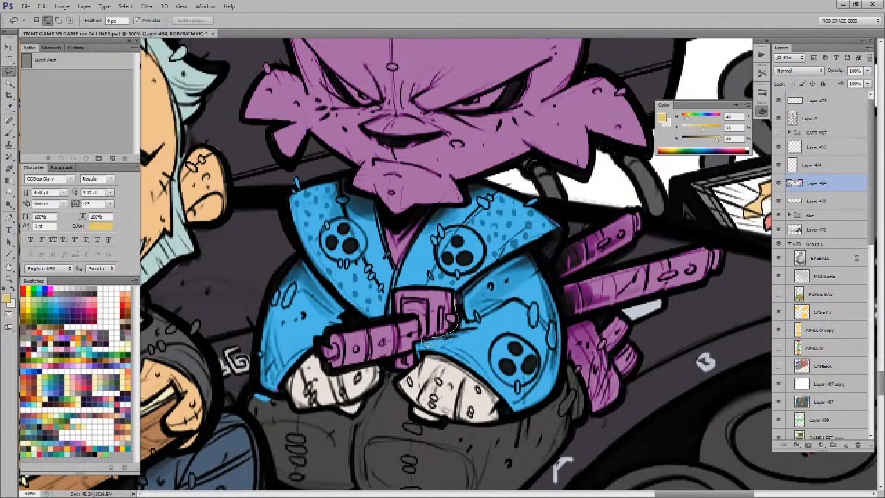
pyautogui.moveTo(398, 368)
pyautogui.mouseDown()
pyautogui.moveTo(395, 290)
pyautogui.moveTo(442, 293)
pyautogui.mouseUp()
pyautogui.hotkey('alt', 'BackSpace')
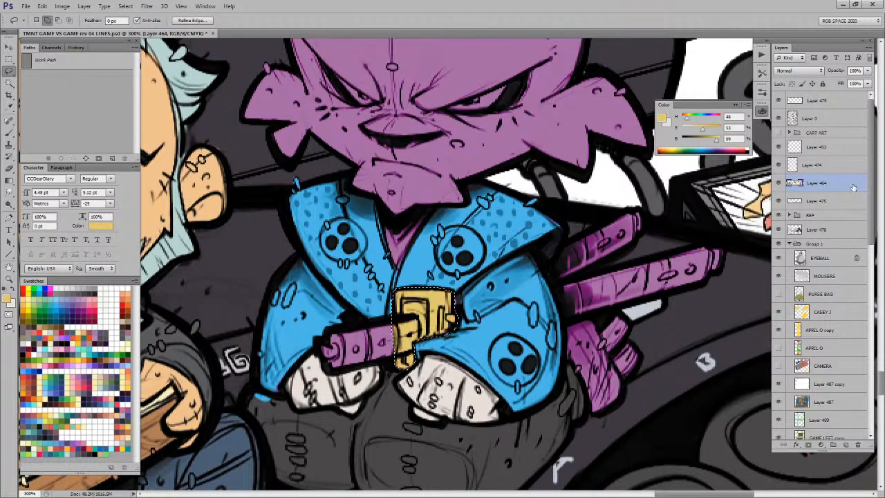
# Step: Touch up the robe's edge beside the belt knot with the sampled blue
pyautogui.press('b')
pyautogui.keyDown('alt'); pyautogui.click(470, 306); pyautogui.keyUp('alt')
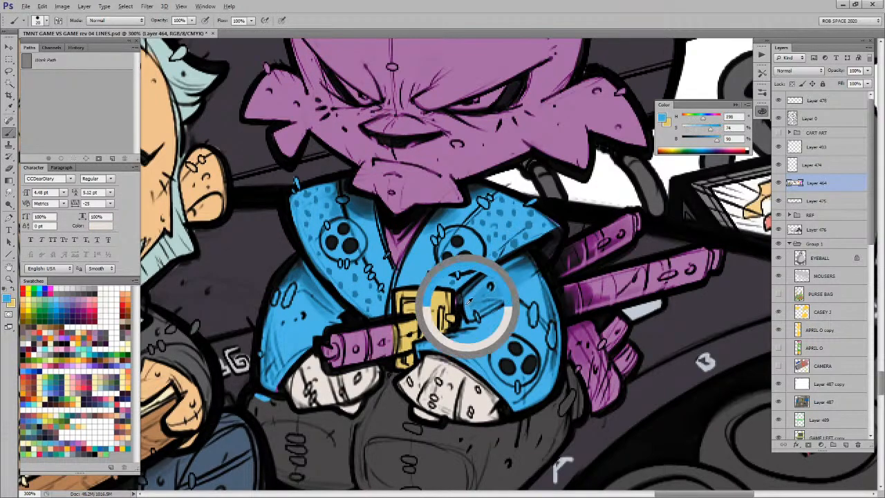
pyautogui.moveTo(457, 301); pyautogui.dragTo(462, 310)
# Step: Colour the sword handle in front of the robe green, with a golden yellow end cap
pyautogui.moveTo(464, 351); pyautogui.dragTo(607, 307)
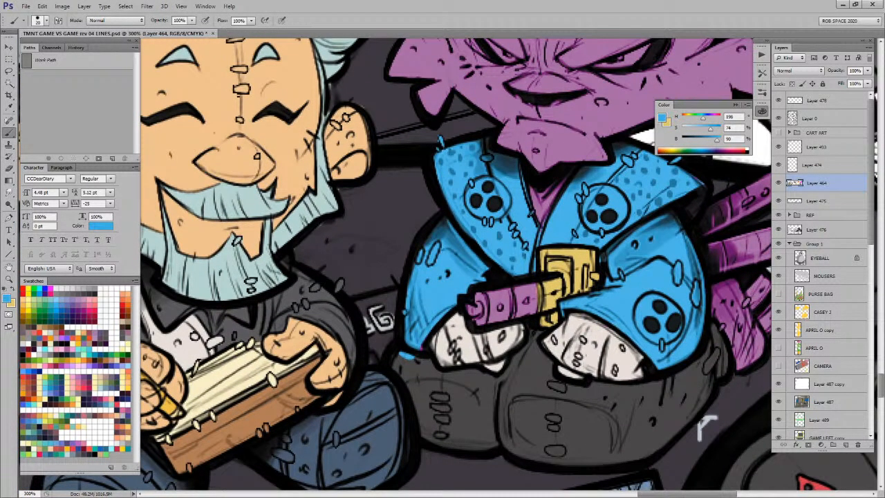
pyautogui.moveTo(524, 287)
pyautogui.mouseDown()
pyautogui.moveTo(500, 291)
pyautogui.moveTo(561, 280)
pyautogui.moveTo(553, 280)
pyautogui.moveTo(558, 299)
pyautogui.moveTo(536, 308)
pyautogui.moveTo(494, 320)
pyautogui.moveTo(491, 292)
pyautogui.moveTo(539, 294)
pyautogui.moveTo(513, 284)
pyautogui.moveTo(471, 317)
pyautogui.moveTo(481, 303)
pyautogui.mouseUp()
pyautogui.press('x')
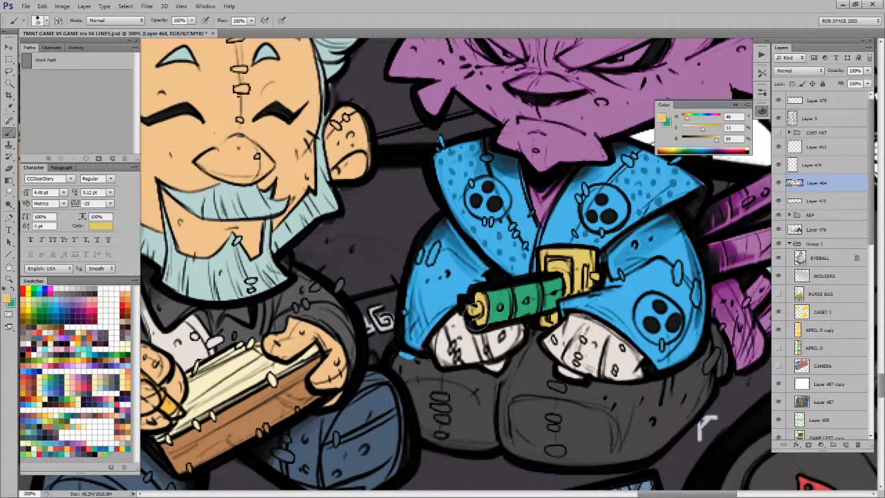
# Step: Outline the two purple sword scabbards behind the robe with freehand Lasso selections
pyautogui.moveTo(668, 319); pyautogui.dragTo(439, 363)
pyautogui.moveTo(602, 308); pyautogui.dragTo(577, 307)
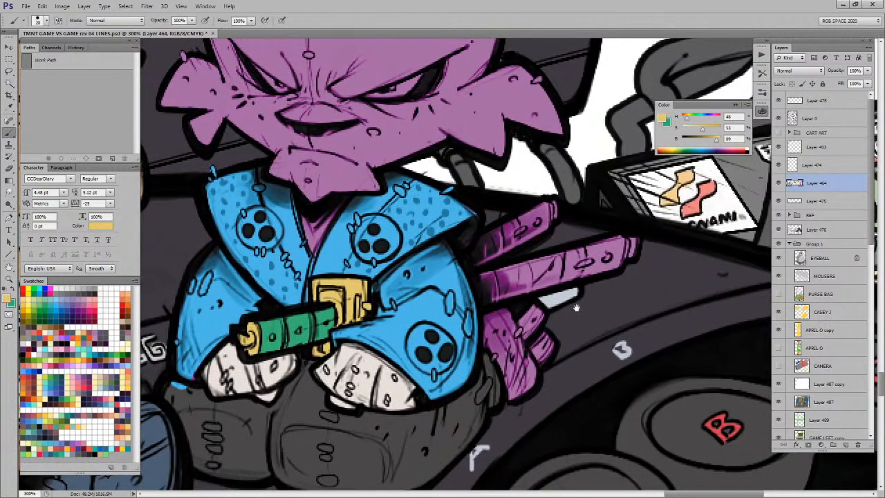
pyautogui.press('l')
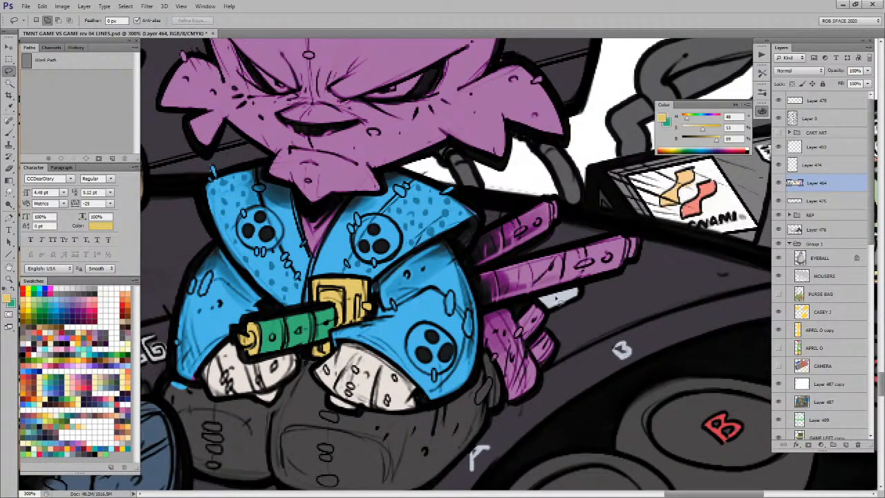
pyautogui.click(468, 246)
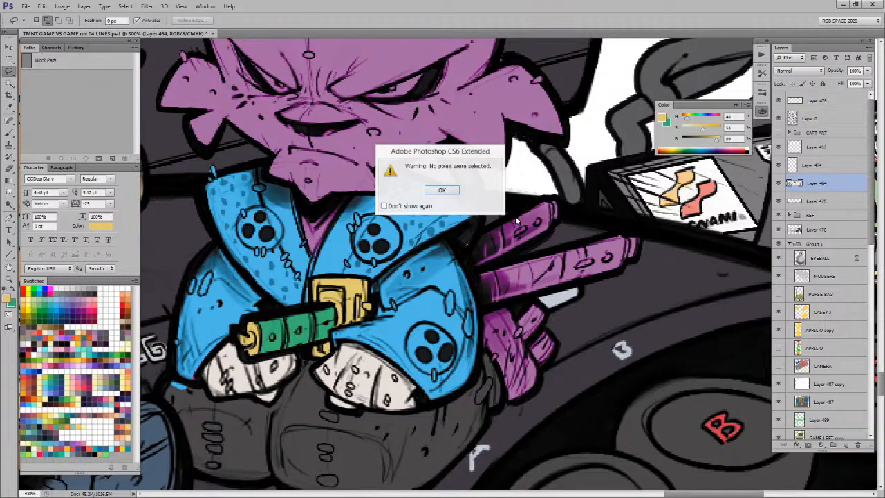
pyautogui.press('Return')
pyautogui.moveTo(487, 228); pyautogui.dragTo(545, 199)
pyautogui.moveTo(558, 229)
pyautogui.mouseDown()
pyautogui.moveTo(478, 268)
pyautogui.moveTo(467, 263)
pyautogui.moveTo(478, 236)
pyautogui.mouseUp()
pyautogui.moveTo(556, 255)
pyautogui.mouseDown()
pyautogui.moveTo(646, 241)
pyautogui.moveTo(639, 264)
pyautogui.moveTo(503, 311)
pyautogui.moveTo(481, 311)
pyautogui.moveTo(473, 271)
pyautogui.mouseUp()
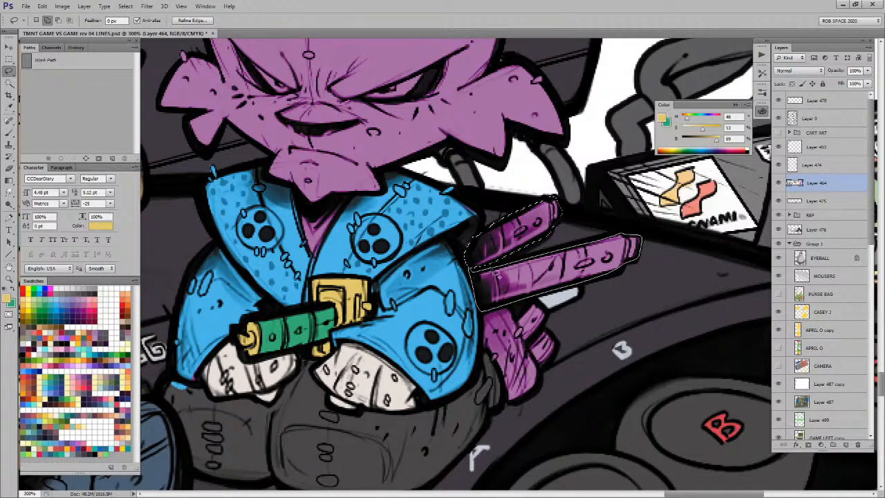
# Step: Paint both selected scabbards a dark blue-grey sampled from the other open document, deselect them and sample the dark console colour
pyautogui.press('b')
pyautogui.press('x')
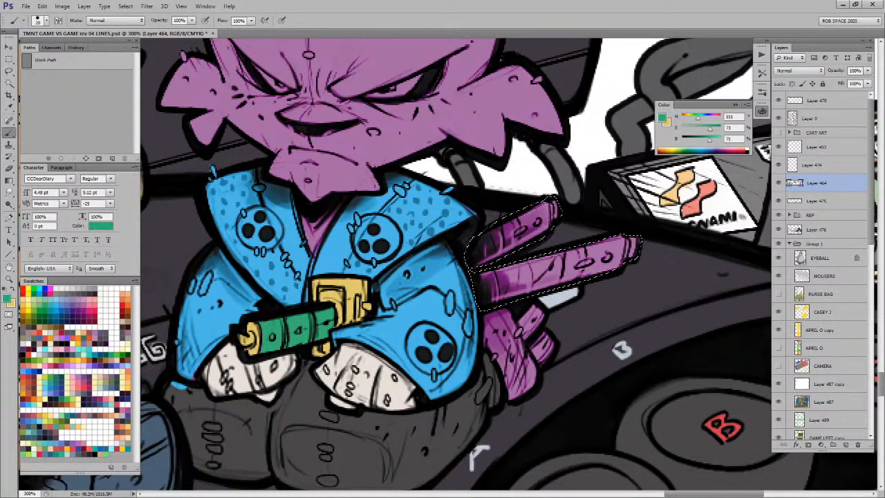
pyautogui.hotkey('ctrl', 'Tab')
pyautogui.keyDown('alt'); pyautogui.click(531, 253); pyautogui.keyUp('alt')
pyautogui.moveTo(493, 276)
pyautogui.mouseDown()
pyautogui.moveTo(628, 244)
pyautogui.moveTo(496, 281)
pyautogui.moveTo(531, 286)
pyautogui.moveTo(643, 255)
pyautogui.mouseUp()
pyautogui.moveTo(477, 270)
pyautogui.mouseDown()
pyautogui.moveTo(564, 210)
pyautogui.moveTo(468, 256)
pyautogui.moveTo(546, 204)
pyautogui.moveTo(462, 266)
pyautogui.mouseUp()
pyautogui.hotkey('ctrl', 'd')
pyautogui.keyDown('alt'); pyautogui.click(561, 239); pyautogui.keyUp('alt')
# Step: Outline the purple shape below the scabbards and colour it brown, sampled from the other open document
pyautogui.moveTo(562, 338); pyautogui.dragTo(558, 286)
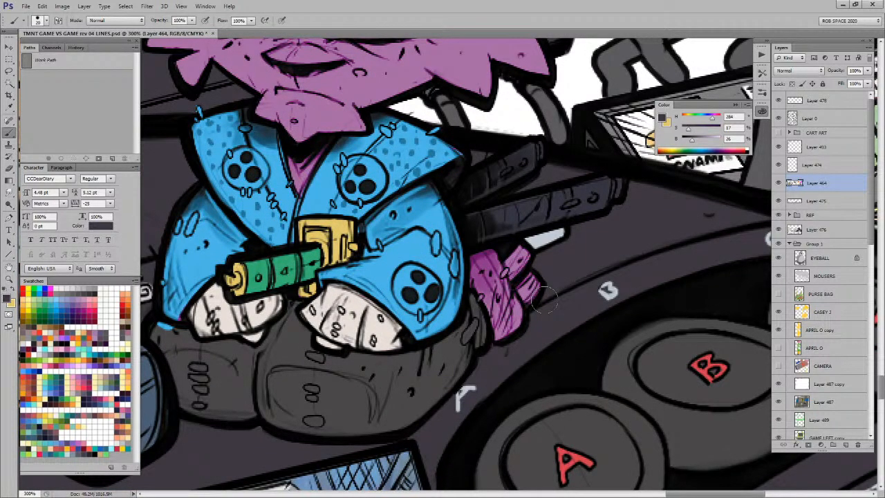
pyautogui.press('l')
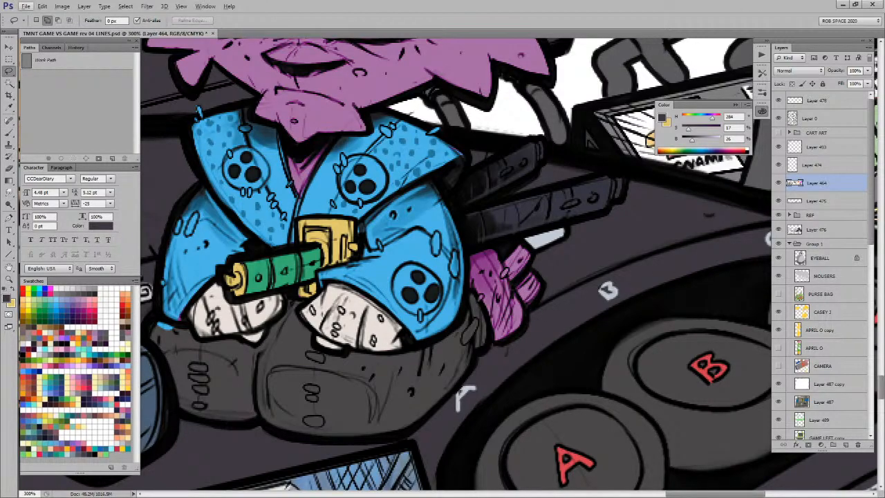
pyautogui.press('b')
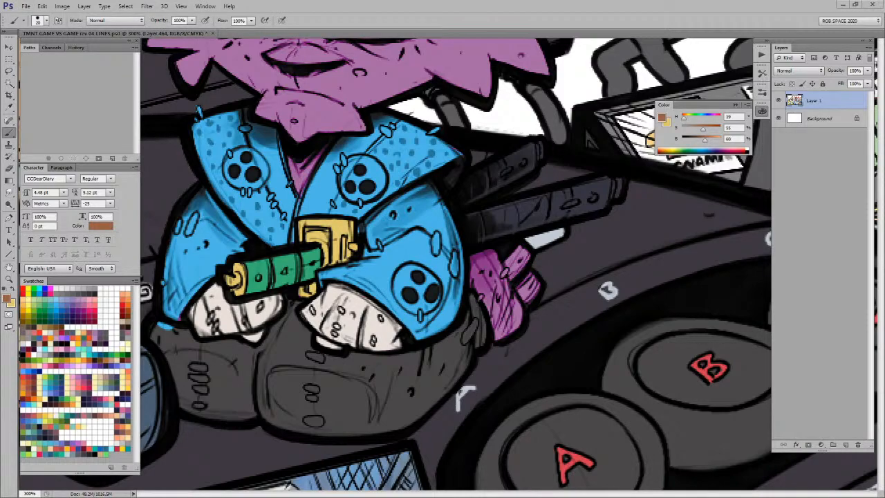
pyautogui.moveTo(487, 258)
pyautogui.mouseDown()
pyautogui.moveTo(476, 280)
pyautogui.moveTo(473, 268)
pyautogui.moveTo(490, 252)
pyautogui.moveTo(511, 275)
pyautogui.moveTo(524, 255)
pyautogui.moveTo(536, 289)
pyautogui.moveTo(503, 332)
pyautogui.moveTo(510, 294)
pyautogui.moveTo(487, 257)
pyautogui.moveTo(518, 419)
pyautogui.moveTo(615, 363)
pyautogui.mouseUp()
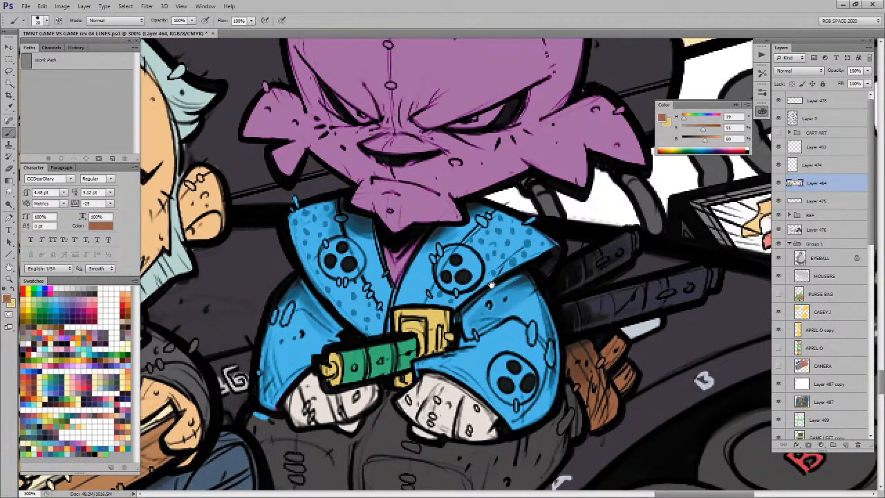
pyautogui.moveTo(494, 285); pyautogui.dragTo(522, 282)
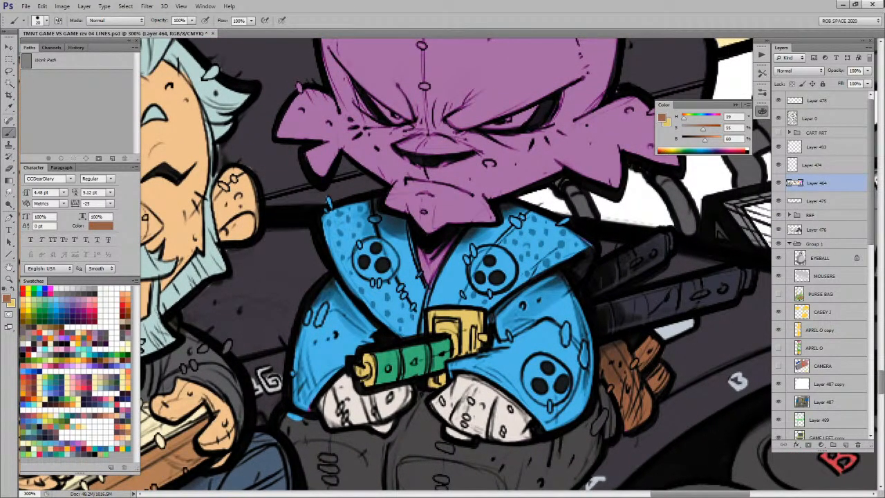
# Step: Sample the off-white of the hands and loosely outline the character's whole head and whiskers with the Lasso
pyautogui.keyDown('alt'); pyautogui.click(486, 393); pyautogui.keyUp('alt')
pyautogui.moveTo(520, 266); pyautogui.dragTo(522, 372)
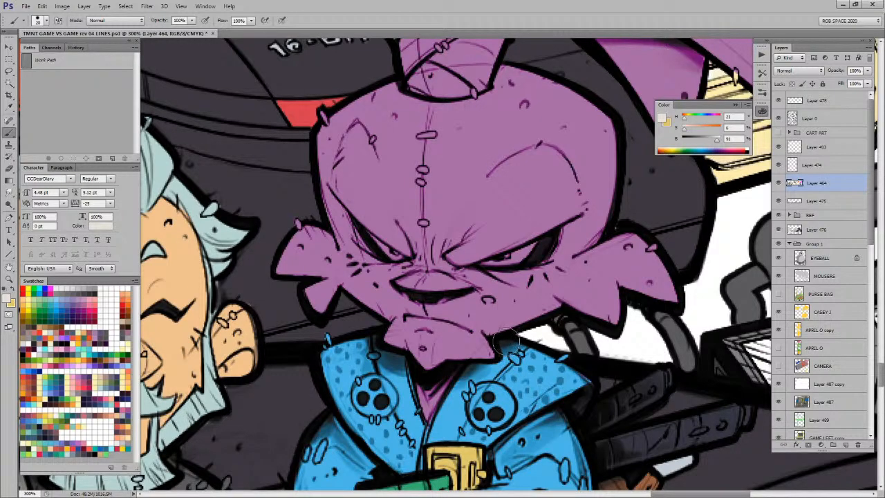
pyautogui.press('l')
pyautogui.moveTo(535, 254); pyautogui.dragTo(521, 301)
pyautogui.moveTo(267, 224)
pyautogui.mouseDown()
pyautogui.moveTo(253, 326)
pyautogui.moveTo(288, 382)
pyautogui.mouseUp()
pyautogui.moveTo(621, 399)
pyautogui.mouseDown()
pyautogui.moveTo(676, 275)
pyautogui.moveTo(594, 153)
pyautogui.moveTo(606, 244)
pyautogui.moveTo(590, 218)
pyautogui.moveTo(508, 176)
pyautogui.moveTo(370, 238)
pyautogui.mouseUp()
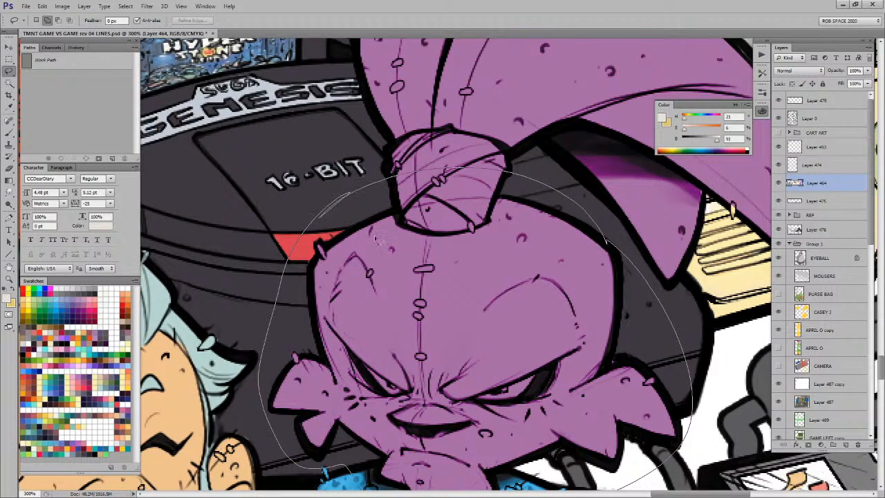
pyautogui.moveTo(553, 422); pyautogui.dragTo(535, 231)
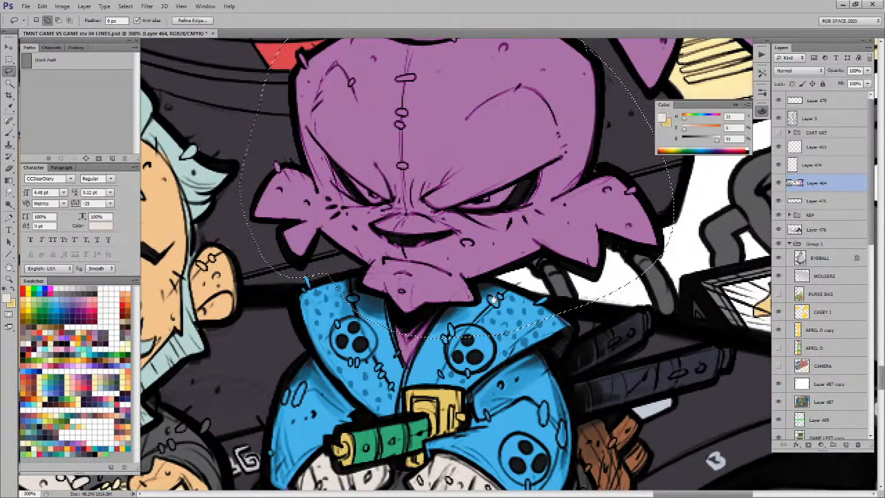
# Step: Intersect the head selection with its purple colour, fill it off-white, and paint the chest opening the same off-white
pyautogui.moveTo(493, 298); pyautogui.dragTo(490, 315)
pyautogui.press('w')
pyautogui.rightClick(417, 281)
pyautogui.click(490, 130)
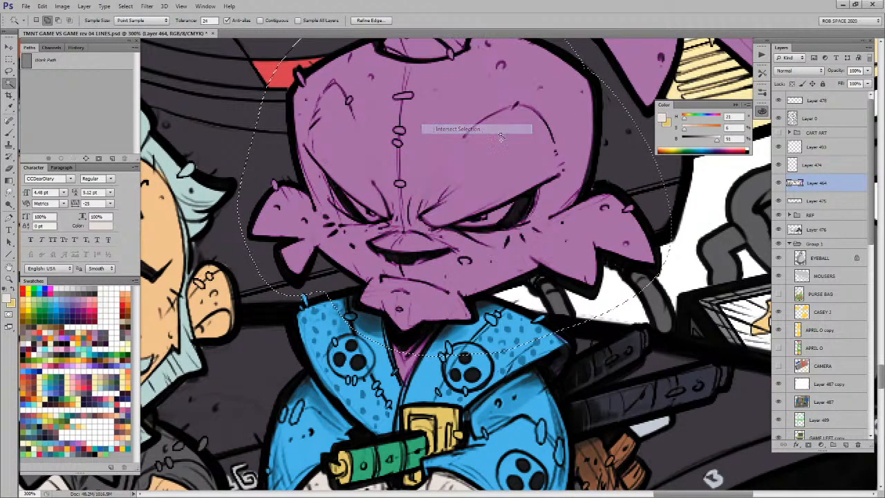
pyautogui.hotkey('alt', 'BackSpace')
pyautogui.hotkey('ctrl', 'd')
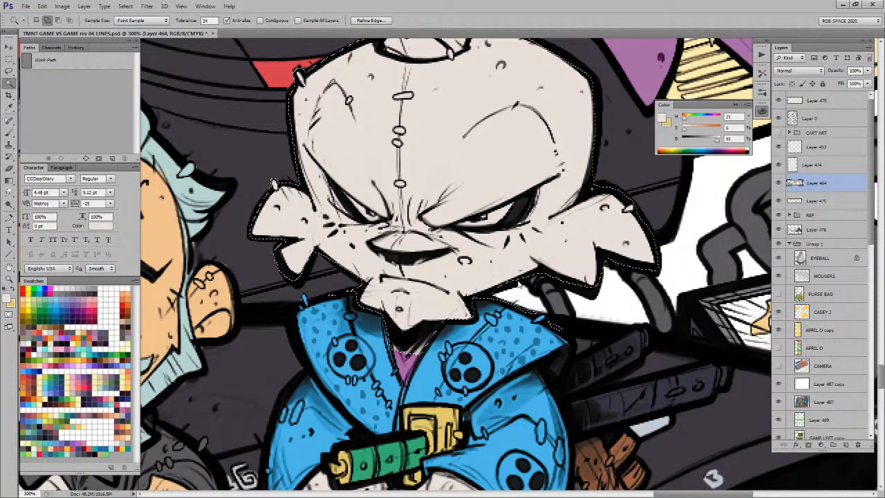
pyautogui.press('b')
pyautogui.moveTo(408, 343)
pyautogui.mouseDown()
pyautogui.moveTo(396, 344)
pyautogui.moveTo(407, 348)
pyautogui.moveTo(408, 372)
pyautogui.mouseUp()
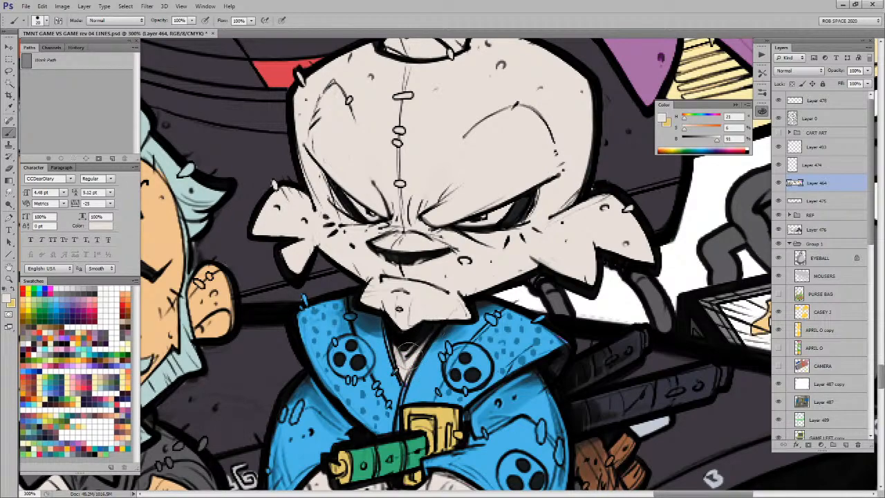
# Step: Paint the robe's inner lapels and the round emblems on the collar and sleeve with a pale teal swatch
pyautogui.moveTo(505, 379); pyautogui.dragTo(495, 241)
pyautogui.press('x')
pyautogui.click(100, 387)
pyautogui.moveTo(373, 214)
pyautogui.mouseDown()
pyautogui.moveTo(351, 180)
pyautogui.moveTo(347, 194)
pyautogui.moveTo(339, 166)
pyautogui.moveTo(359, 201)
pyautogui.moveTo(360, 191)
pyautogui.moveTo(370, 201)
pyautogui.moveTo(374, 256)
pyautogui.moveTo(335, 220)
pyautogui.mouseUp()
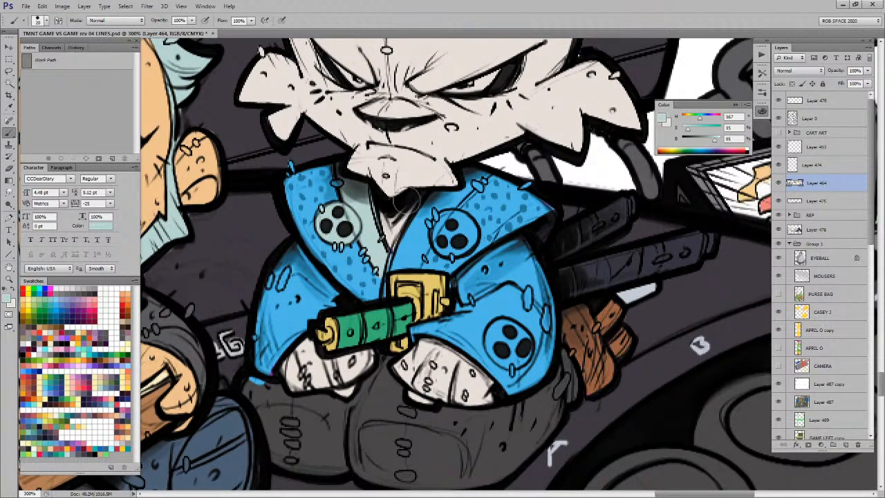
pyautogui.moveTo(446, 223)
pyautogui.mouseDown()
pyautogui.moveTo(435, 196)
pyautogui.moveTo(394, 263)
pyautogui.moveTo(410, 230)
pyautogui.moveTo(417, 256)
pyautogui.moveTo(441, 225)
pyautogui.moveTo(445, 235)
pyautogui.moveTo(427, 251)
pyautogui.mouseUp()
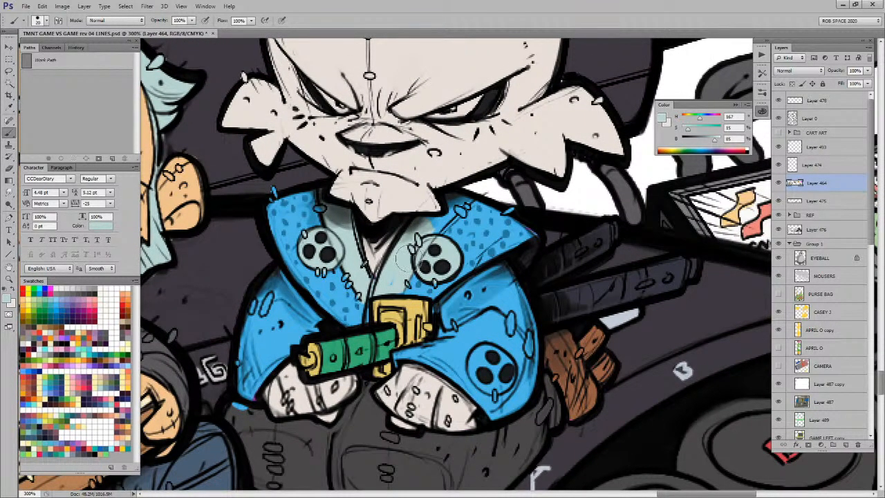
pyautogui.moveTo(408, 254)
pyautogui.mouseDown()
pyautogui.moveTo(434, 242)
pyautogui.moveTo(468, 201)
pyautogui.moveTo(447, 195)
pyautogui.moveTo(419, 221)
pyautogui.moveTo(392, 285)
pyautogui.moveTo(372, 298)
pyautogui.moveTo(411, 260)
pyautogui.mouseUp()
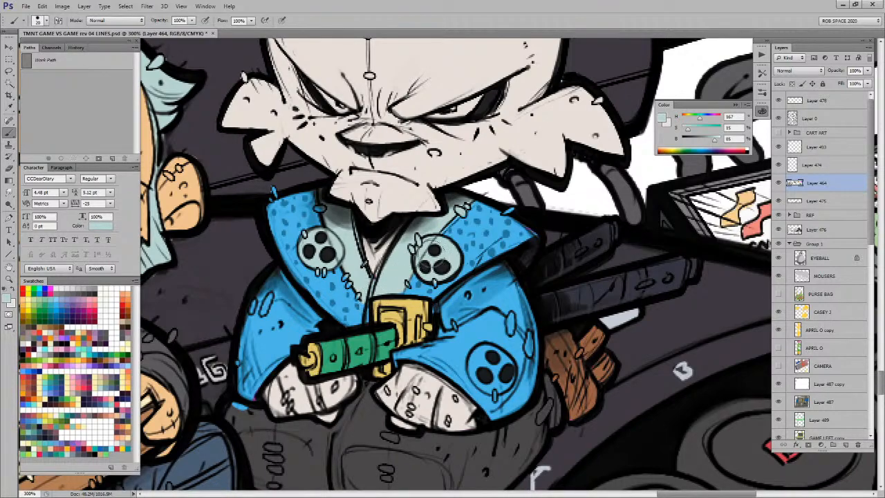
pyautogui.moveTo(526, 319); pyautogui.dragTo(498, 271)
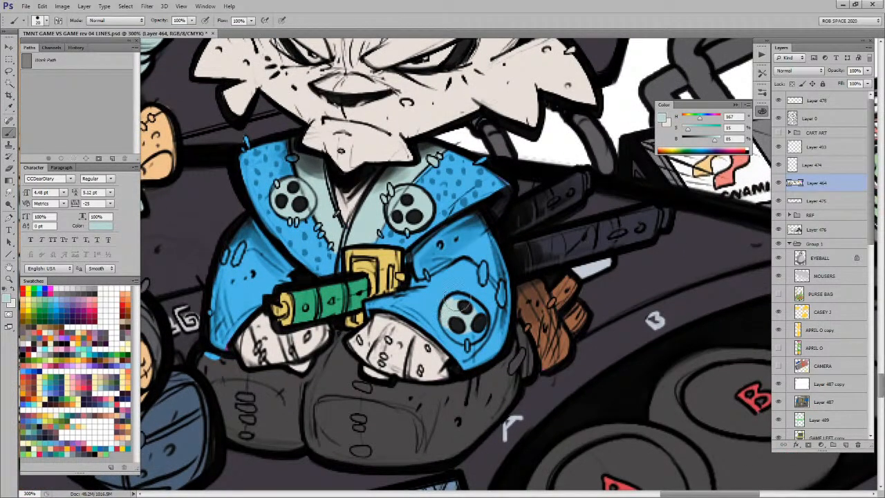
pyautogui.moveTo(477, 317)
pyautogui.mouseDown()
pyautogui.moveTo(480, 339)
pyautogui.moveTo(453, 336)
pyautogui.moveTo(458, 316)
pyautogui.moveTo(448, 303)
pyautogui.mouseUp()
# Step: Clean up the eye area and paint the whites of both eyes pure white
pyautogui.moveTo(488, 263); pyautogui.dragTo(463, 408)
pyautogui.moveTo(420, 301); pyautogui.dragTo(504, 374)
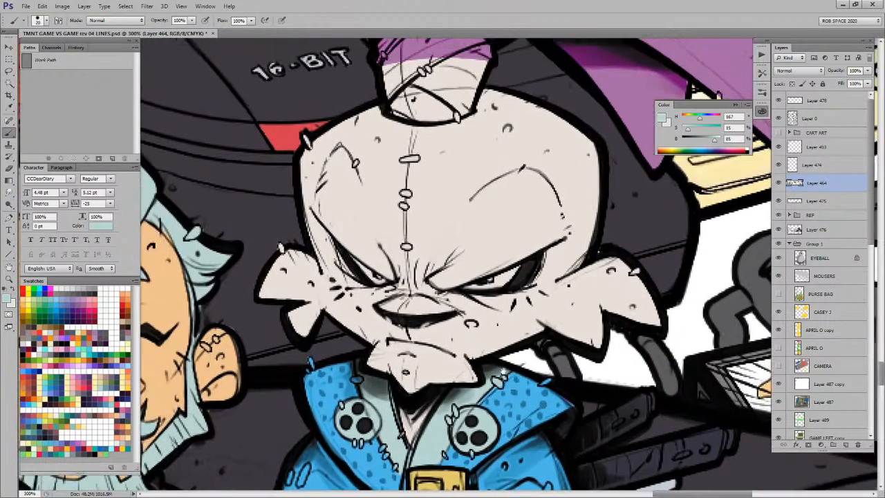
pyautogui.press('e')
pyautogui.press('d')
pyautogui.press('x')
pyautogui.moveTo(488, 280); pyautogui.dragTo(493, 278)
pyautogui.press('x')
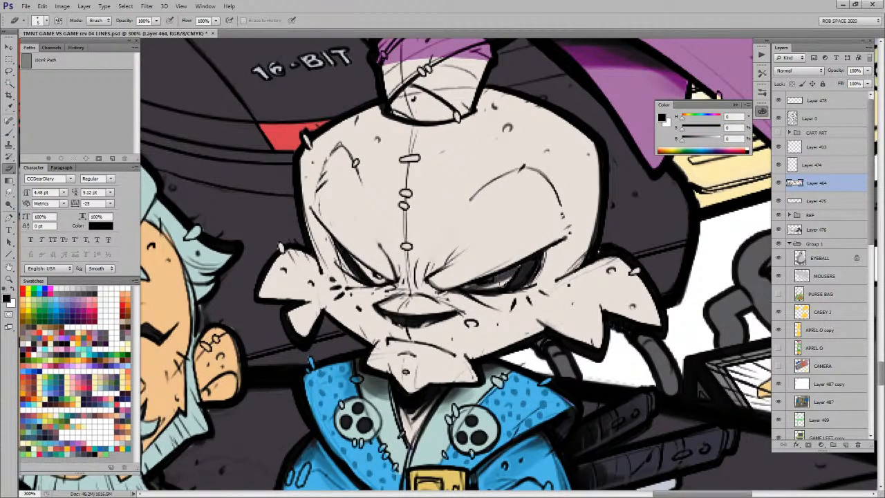
pyautogui.press('x')
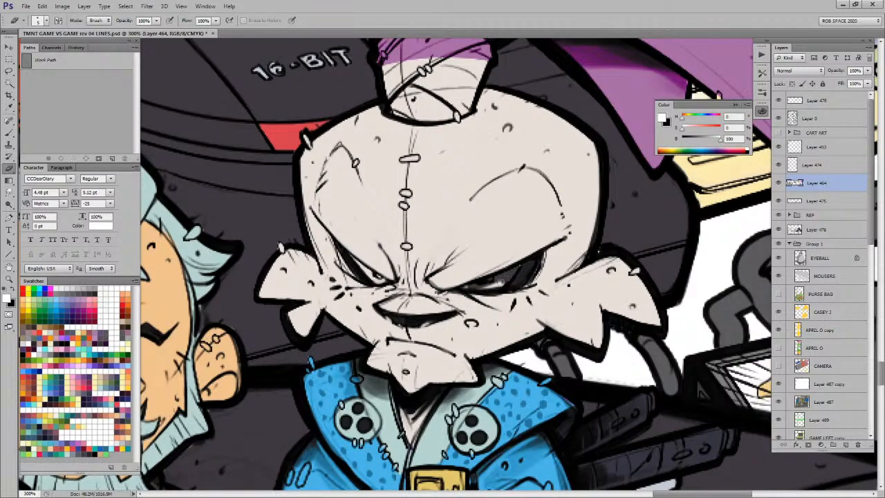
pyautogui.press('b')
pyautogui.moveTo(486, 282)
pyautogui.mouseDown()
pyautogui.moveTo(514, 270)
pyautogui.moveTo(501, 282)
pyautogui.mouseUp()
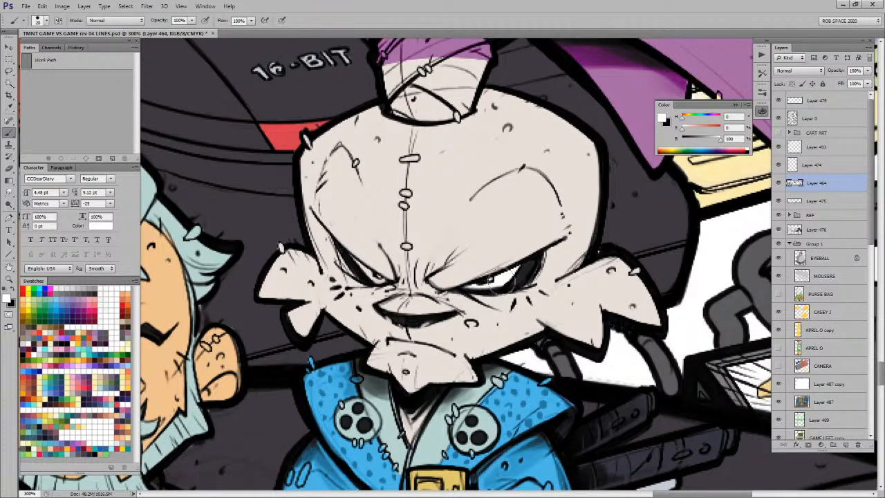
pyautogui.moveTo(362, 263)
pyautogui.mouseDown()
pyautogui.moveTo(374, 277)
pyautogui.moveTo(390, 266)
pyautogui.mouseUp()
# Step: Paint the wrapped band at the top of the head with the pale teal swatch
pyautogui.scroll(3, 498, 295)
pyautogui.scroll(-5, 498, 295)
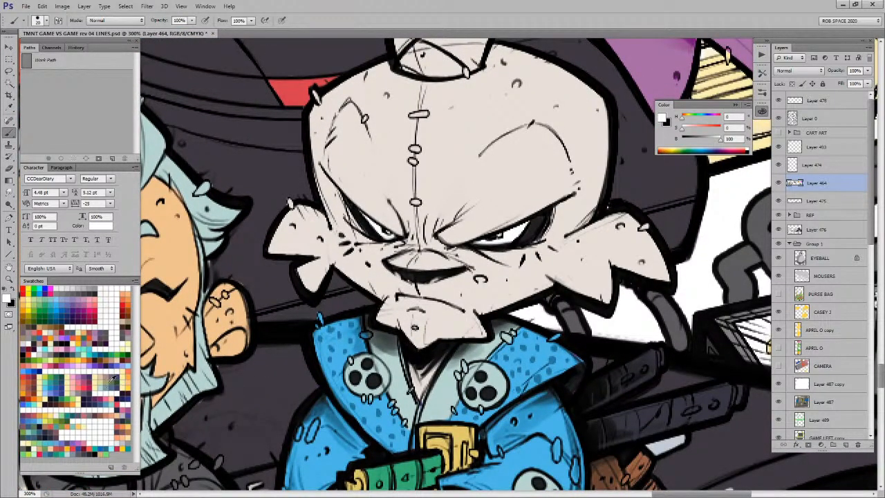
pyautogui.click(107, 383)
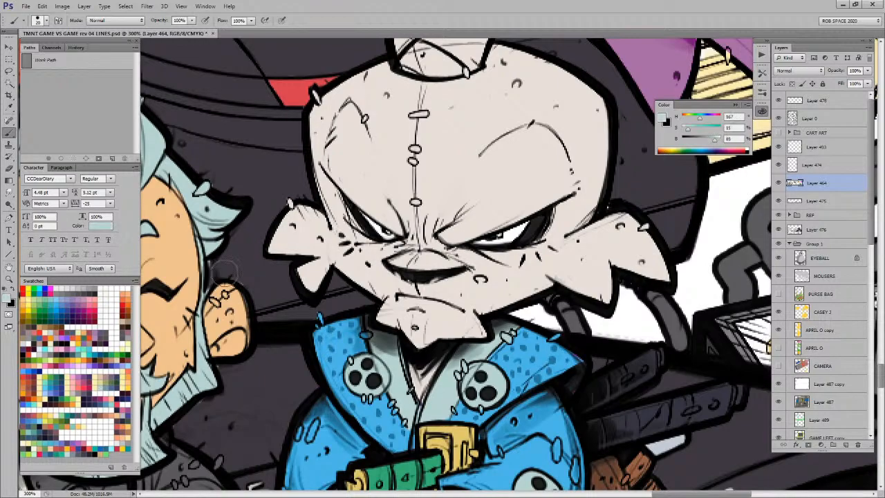
pyautogui.scroll(5, 484, 166)
pyautogui.moveTo(474, 182)
pyautogui.mouseDown()
pyautogui.moveTo(405, 166)
pyautogui.moveTo(384, 176)
pyautogui.moveTo(387, 221)
pyautogui.moveTo(423, 238)
pyautogui.moveTo(453, 238)
pyautogui.moveTo(470, 187)
pyautogui.moveTo(456, 222)
pyautogui.moveTo(408, 194)
pyautogui.moveTo(411, 206)
pyautogui.moveTo(430, 211)
pyautogui.mouseUp()
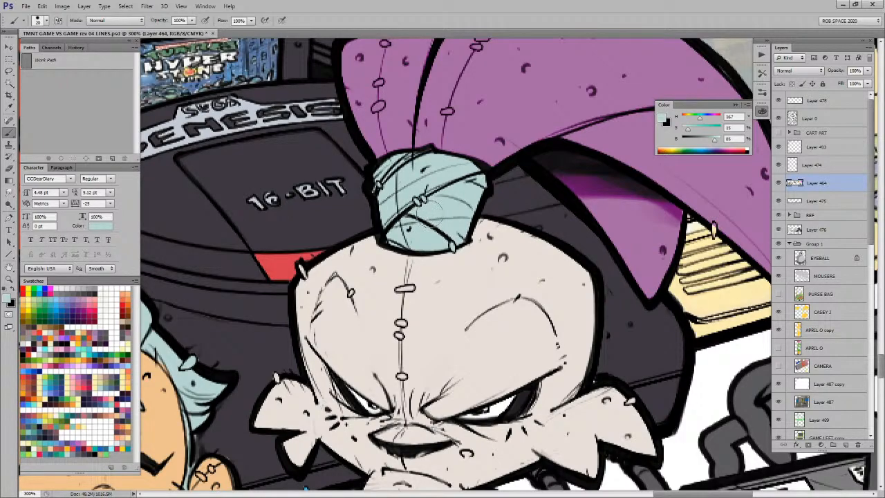
# Step: Look over the characters' flat colours across the whole illustration
pyautogui.press('z')
pyautogui.keyDown('alt'); pyautogui.click(434, 232); pyautogui.keyUp('alt')
pyautogui.keyDown('alt'); pyautogui.click(434, 233); pyautogui.keyUp('alt')
pyautogui.keyDown('alt'); pyautogui.click(435, 234); pyautogui.keyUp('alt')
pyautogui.moveTo(513, 323)
pyautogui.mouseDown()
pyautogui.moveTo(517, 306)
pyautogui.moveTo(575, 245)
pyautogui.mouseUp()
pyautogui.press('b')
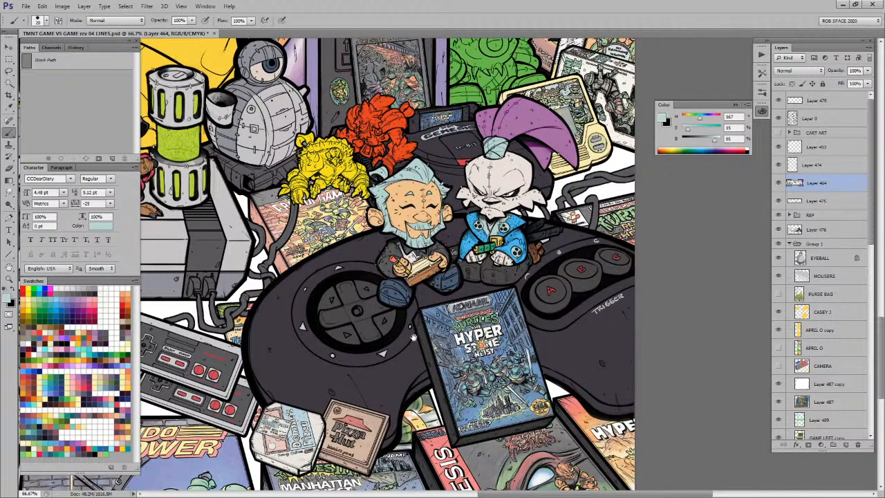
pyautogui.hotkey('ctrl', '-')
pyautogui.press('z')
pyautogui.moveTo(439, 374); pyautogui.dragTo(461, 352)
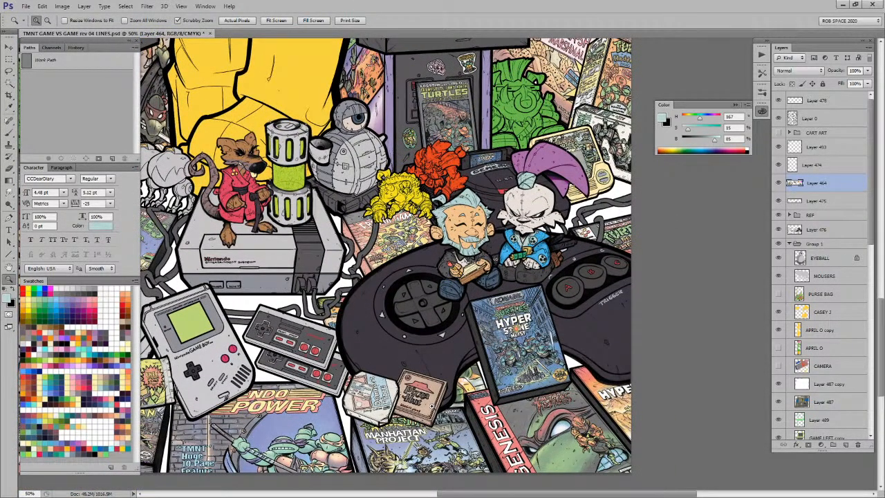
pyautogui.press('b')
pyautogui.moveTo(388, 277); pyautogui.dragTo(404, 264)
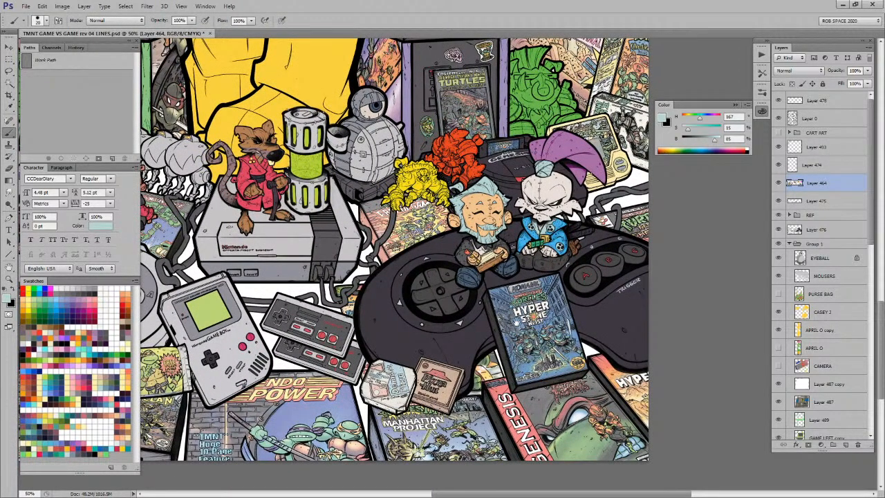
pyautogui.moveTo(520, 319); pyautogui.dragTo(526, 315)
pyautogui.press('z')
pyautogui.keyDown('alt'); pyautogui.click(526, 296); pyautogui.keyUp('alt')
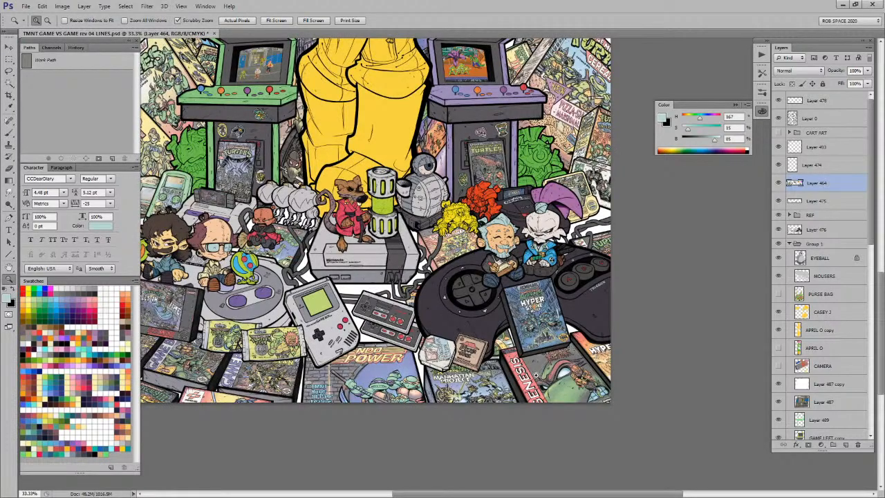
pyautogui.moveTo(552, 250); pyautogui.dragTo(657, 251)
pyautogui.moveTo(403, 244); pyautogui.dragTo(382, 372)
# Step: Touch up the dark console area between the two characters with its sampled colour
pyautogui.press('b')
pyautogui.keyDown('alt'); pyautogui.click(384, 365); pyautogui.keyUp('alt')
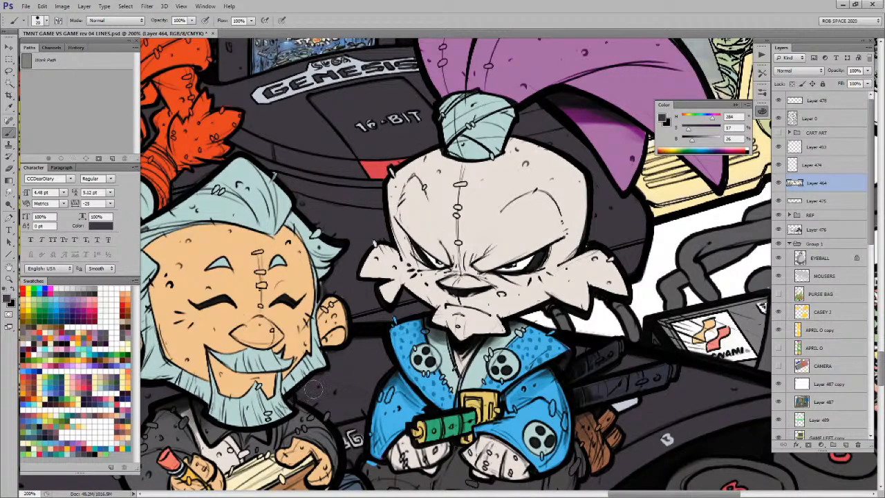
pyautogui.keyDown('alt'); pyautogui.click(345, 290); pyautogui.keyUp('alt')
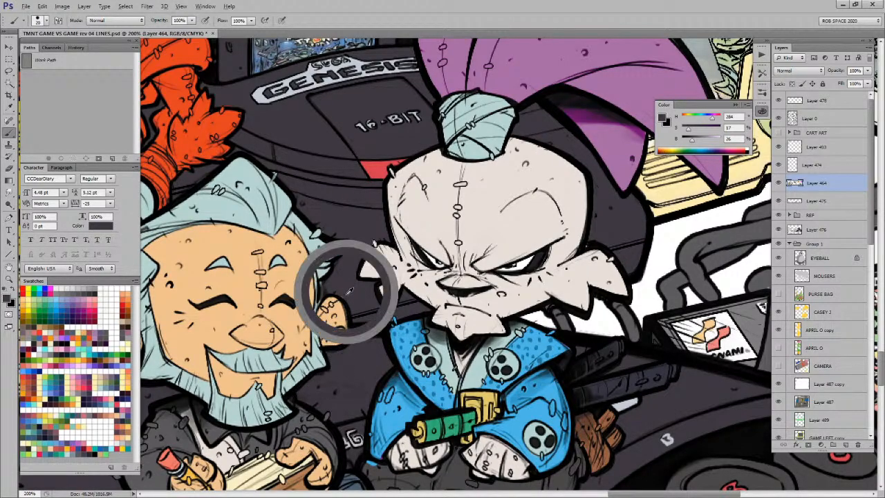
pyautogui.moveTo(368, 322); pyautogui.dragTo(510, 249)
pyautogui.moveTo(491, 363); pyautogui.dragTo(509, 240)
# Step: Outline both of the rabbit's ears with the Lasso tool and fill them with the head's off-white
pyautogui.moveTo(567, 269)
pyautogui.mouseDown()
pyautogui.moveTo(516, 276)
pyautogui.moveTo(376, 411)
pyautogui.mouseUp()
pyautogui.moveTo(547, 287)
pyautogui.mouseDown()
pyautogui.moveTo(497, 356)
pyautogui.moveTo(461, 470)
pyautogui.mouseUp()
pyautogui.moveTo(499, 318); pyautogui.dragTo(505, 356)
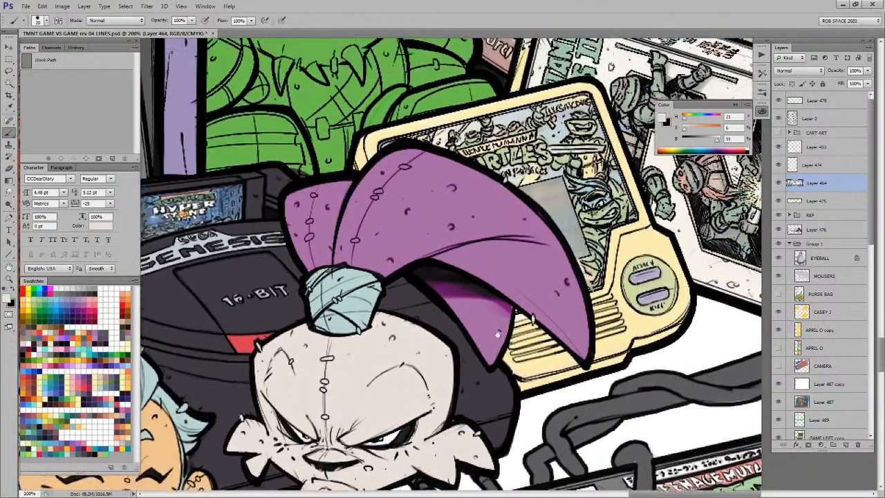
pyautogui.press('l')
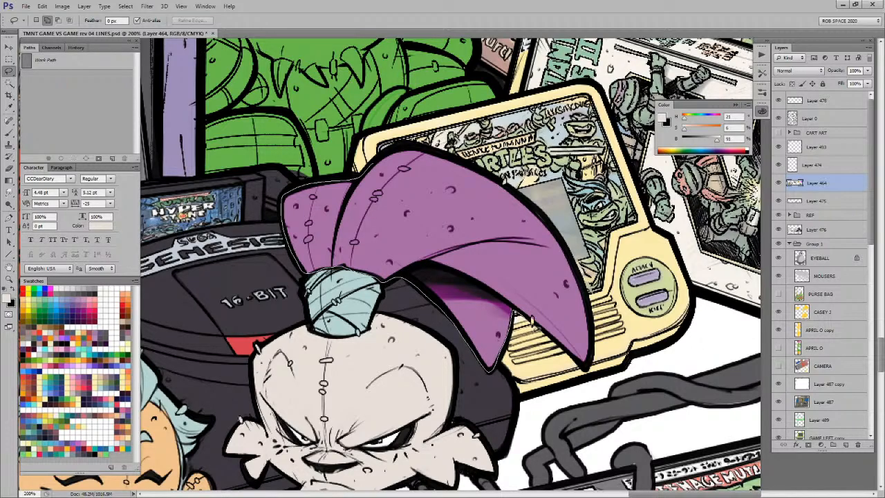
pyautogui.moveTo(592, 358); pyautogui.dragTo(565, 252)
pyautogui.moveTo(379, 165); pyautogui.dragTo(381, 163)
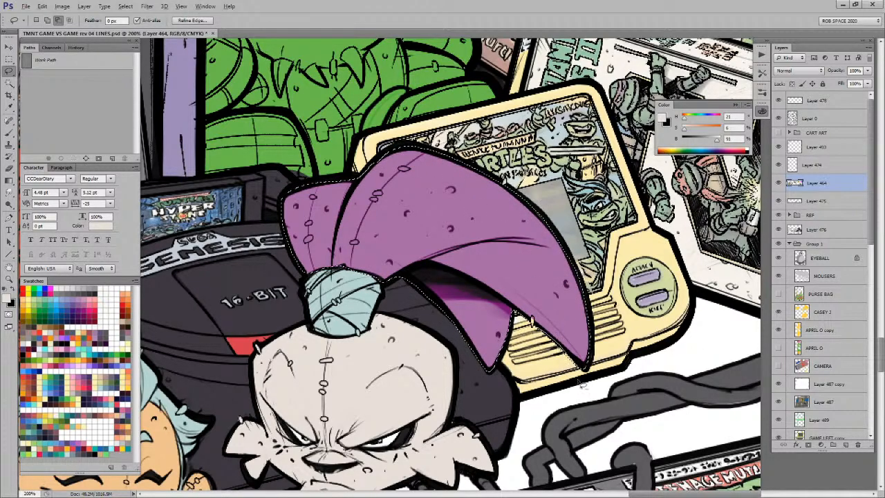
pyautogui.press('Delete')
pyautogui.hotkey('ctrl', 'd')
pyautogui.press('b')
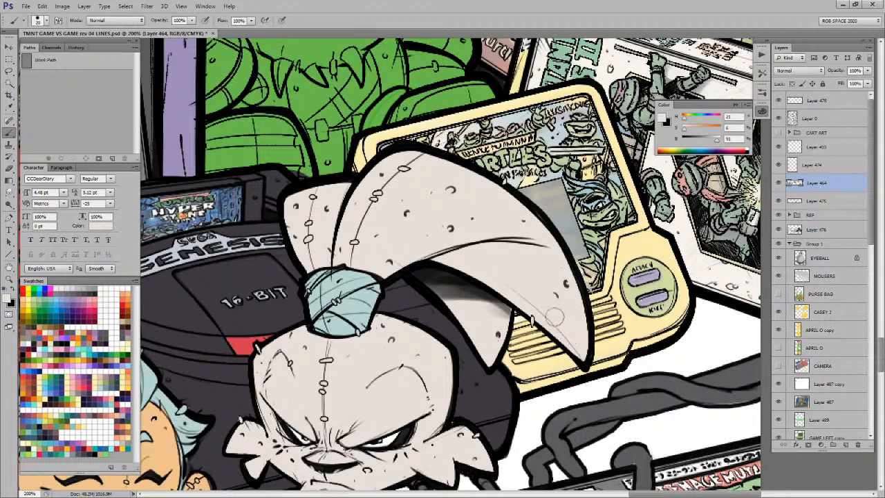
pyautogui.press('e')
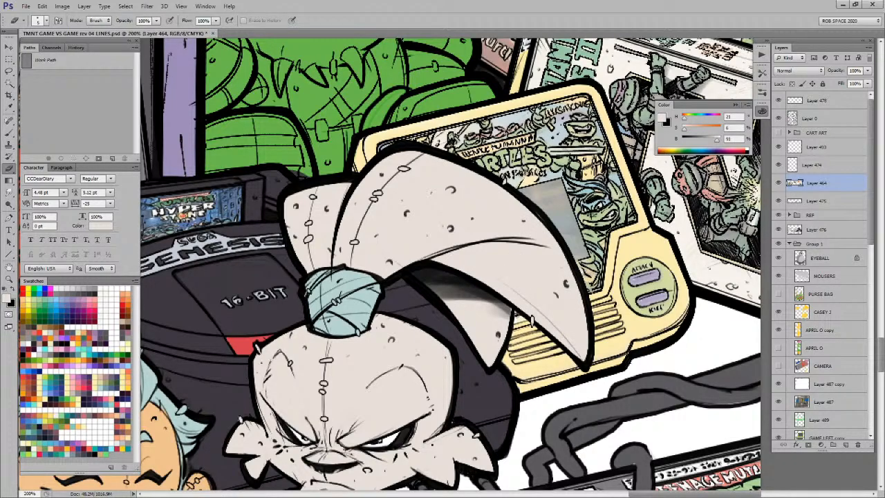
pyautogui.press('b')
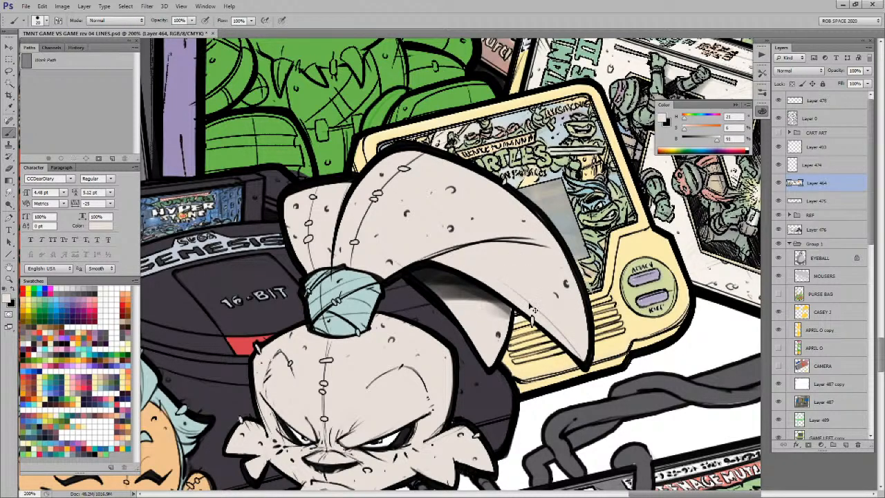
# Step: Touch up the rabbit's blue robe and wrapped hands with the blue and off-white sampled from them
pyautogui.moveTo(436, 308); pyautogui.dragTo(574, 325)
pyautogui.moveTo(609, 299); pyautogui.dragTo(338, 327)
pyautogui.moveTo(640, 360); pyautogui.dragTo(538, 324)
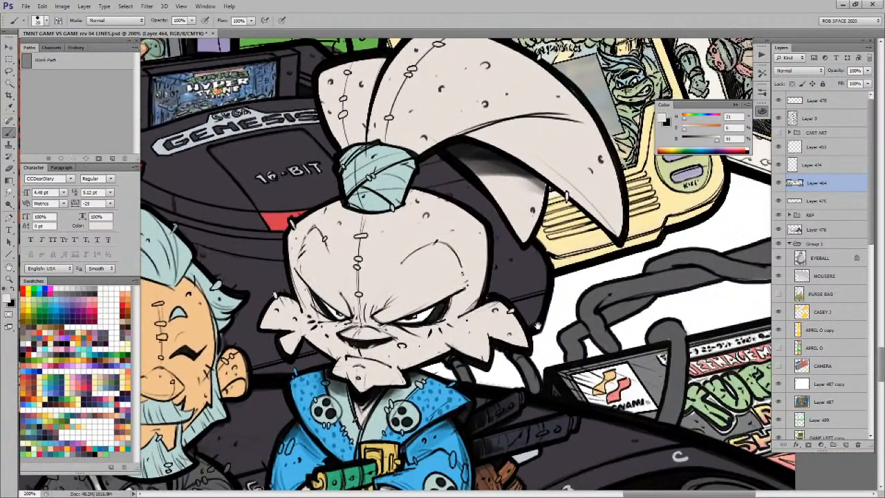
pyautogui.moveTo(521, 392); pyautogui.dragTo(530, 336)
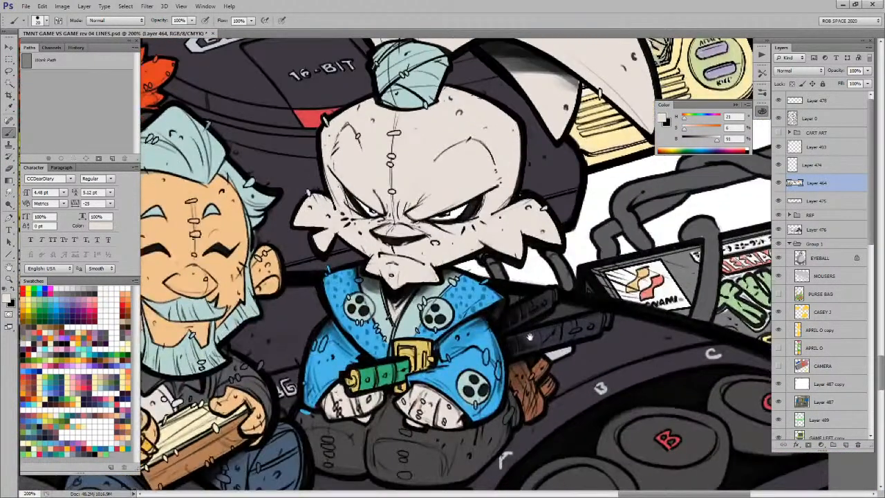
pyautogui.keyDown('alt'); pyautogui.click(487, 289); pyautogui.keyUp('alt')
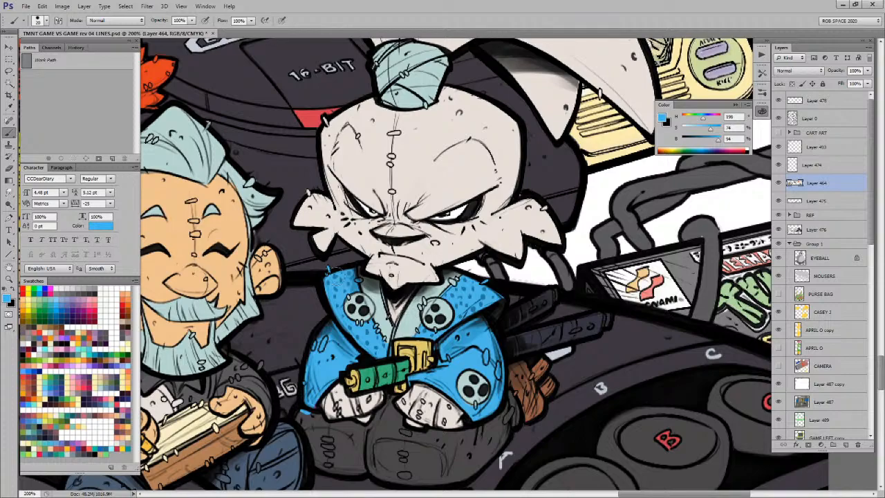
pyautogui.moveTo(346, 415); pyautogui.dragTo(406, 321)
pyautogui.press('x')
pyautogui.keyDown('alt'); pyautogui.click(402, 330); pyautogui.keyUp('alt')
pyautogui.press('x')
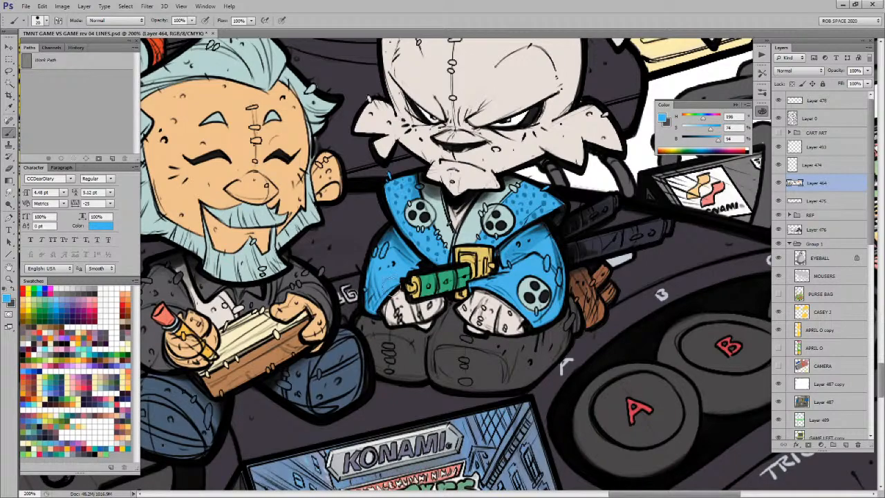
pyautogui.keyDown('alt'); pyautogui.click(400, 296); pyautogui.keyUp('alt')
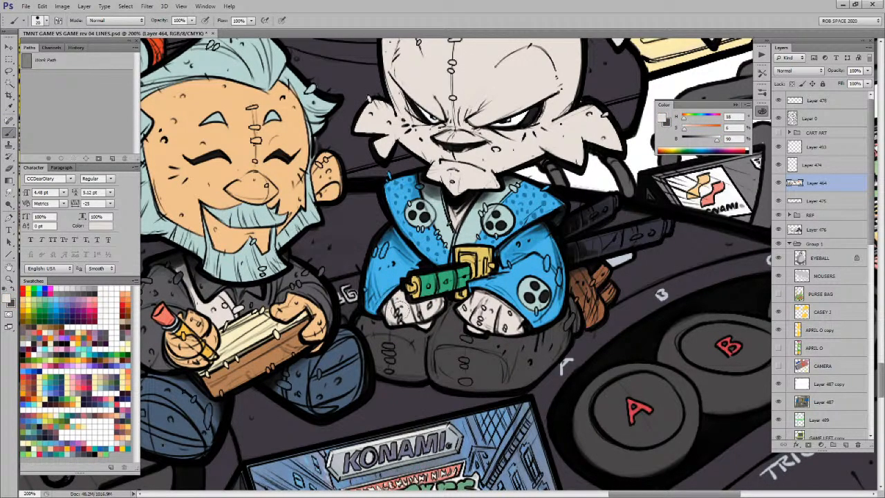
pyautogui.moveTo(557, 324); pyautogui.dragTo(513, 339)
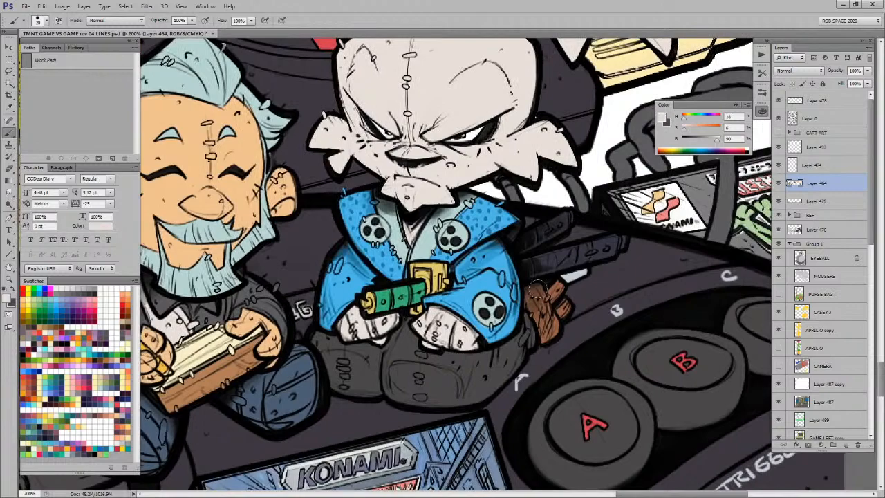
pyautogui.moveTo(565, 322); pyautogui.dragTo(545, 331)
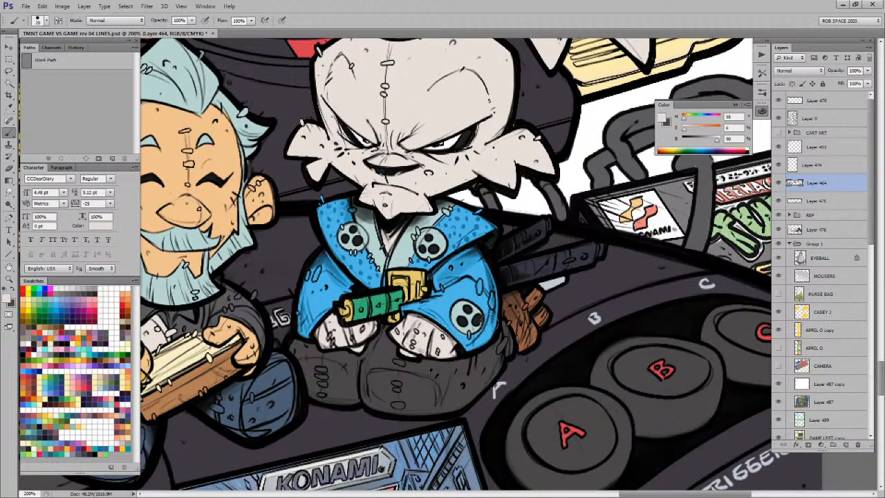
pyautogui.moveTo(480, 296); pyautogui.dragTo(471, 340)
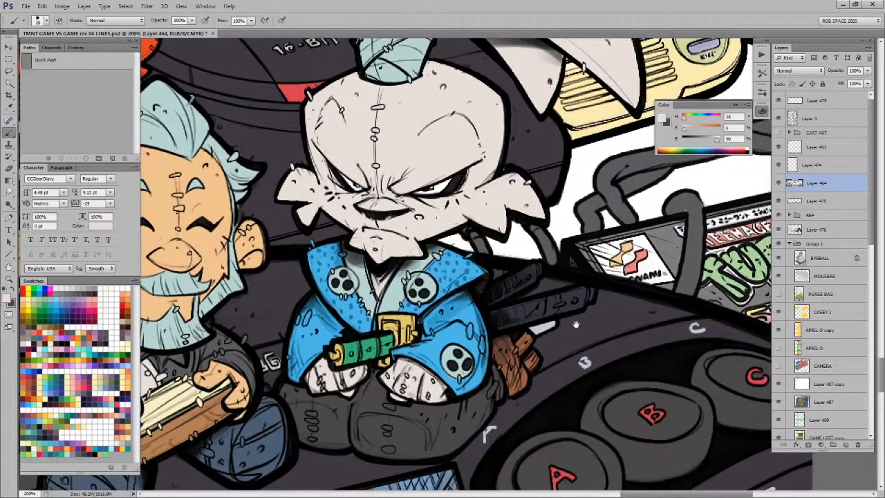
# Step: Paint the end caps of both sword scabbards with the gold sampled from the belt buckle
pyautogui.keyDown('alt'); pyautogui.click(415, 319); pyautogui.keyUp('alt')
pyautogui.moveTo(564, 297)
pyautogui.mouseDown()
pyautogui.moveTo(592, 289)
pyautogui.moveTo(564, 311)
pyautogui.moveTo(584, 294)
pyautogui.moveTo(554, 306)
pyautogui.mouseUp()
pyautogui.moveTo(538, 270)
pyautogui.mouseDown()
pyautogui.moveTo(514, 287)
pyautogui.moveTo(542, 273)
pyautogui.mouseUp()
pyautogui.moveTo(536, 311); pyautogui.dragTo(533, 333)
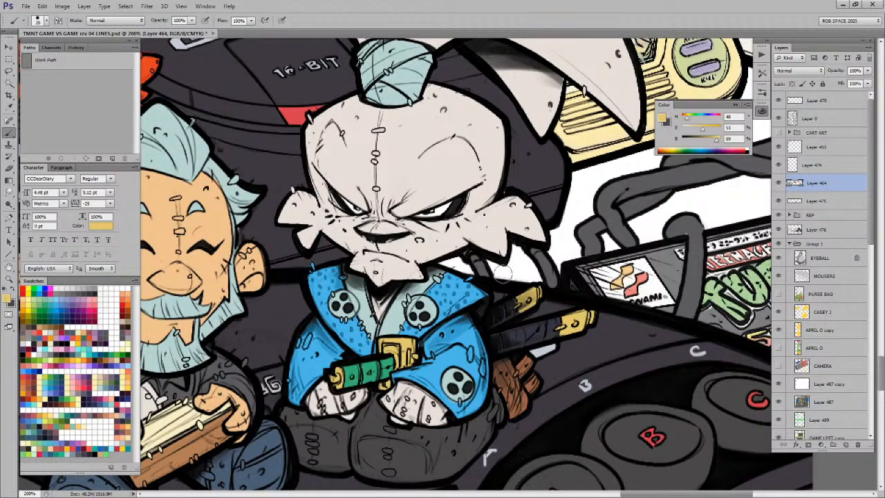
# Step: Review the flat colours across the whole illustration and save the file
pyautogui.moveTo(513, 297); pyautogui.dragTo(511, 356)
pyautogui.press('z')
pyautogui.keyDown('alt'); pyautogui.click(519, 287); pyautogui.keyUp('alt')
pyautogui.keyDown('alt'); pyautogui.click(519, 288); pyautogui.keyUp('alt')
pyautogui.keyDown('alt'); pyautogui.click(522, 291); pyautogui.keyUp('alt')
pyautogui.keyDown('alt'); pyautogui.click(521, 290); pyautogui.keyUp('alt')
pyautogui.moveTo(593, 357); pyautogui.dragTo(695, 336)
pyautogui.moveTo(605, 361); pyautogui.dragTo(623, 369)
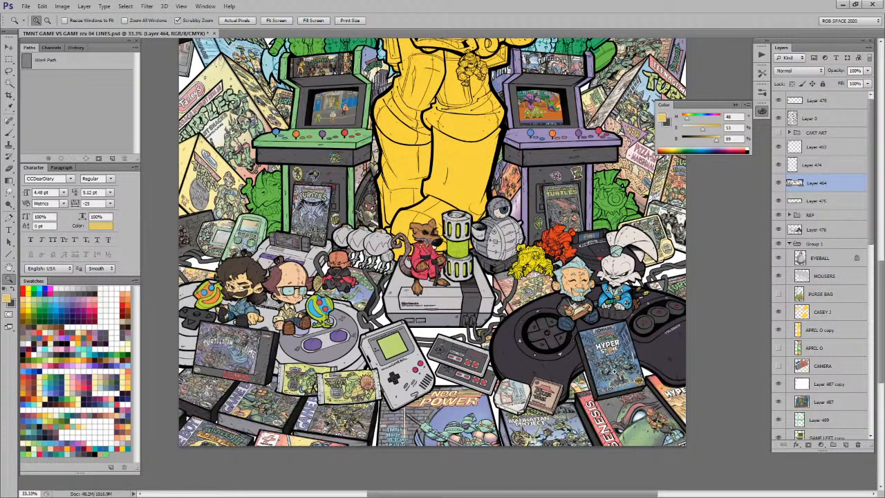
pyautogui.moveTo(613, 315); pyautogui.dragTo(609, 368)
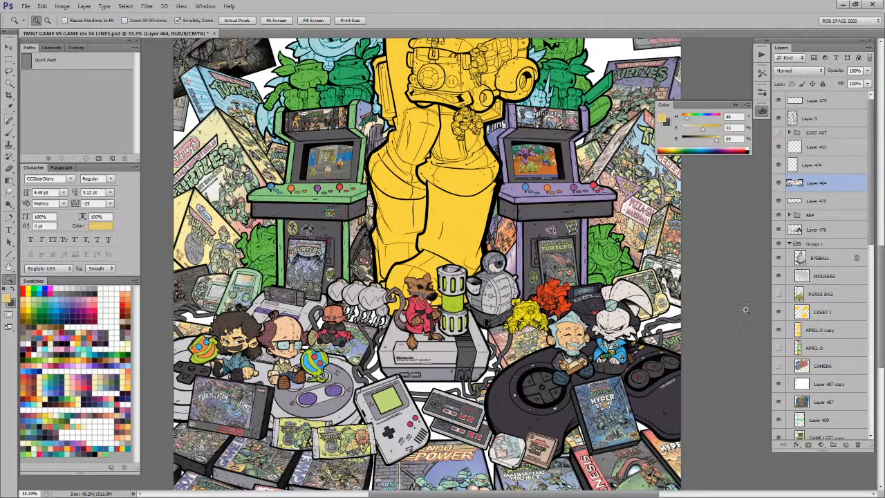
pyautogui.click(619, 340)
pyautogui.keyDown('alt'); pyautogui.click(606, 345); pyautogui.keyUp('alt')
pyautogui.keyDown('alt'); pyautogui.click(607, 351); pyautogui.keyUp('alt')
pyautogui.keyDown('alt'); pyautogui.click(607, 354); pyautogui.keyUp('alt')
pyautogui.click(540, 395)
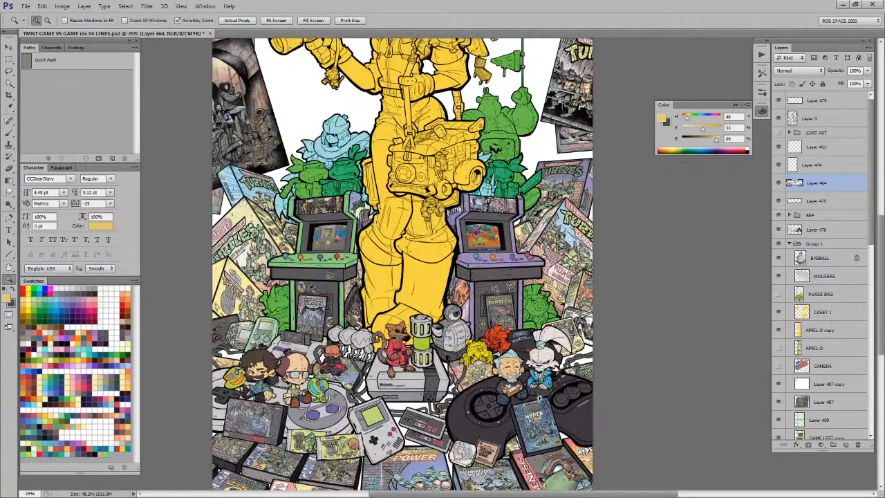
pyautogui.hotkey('ctrl', 's')
pyautogui.click(529, 400)
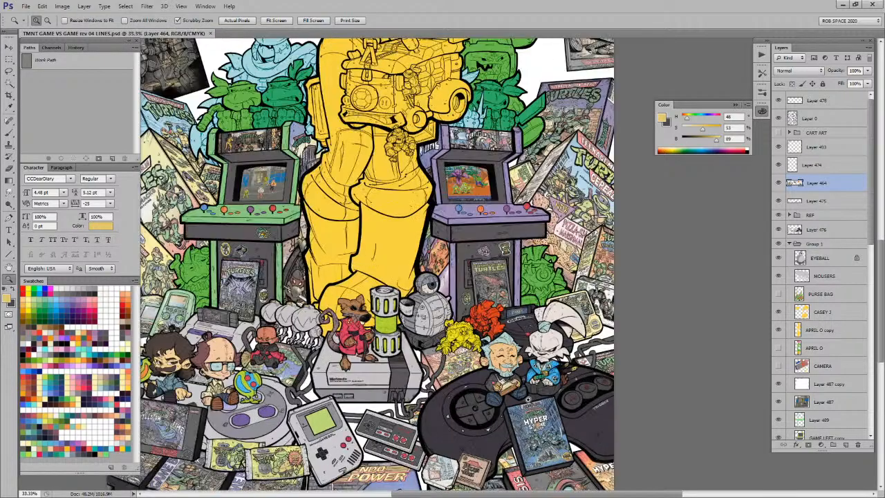
# Step: Try painting the white-bearded man's shoe with the brown sampled from the bespectacled man's shoe sole
pyautogui.press('b')
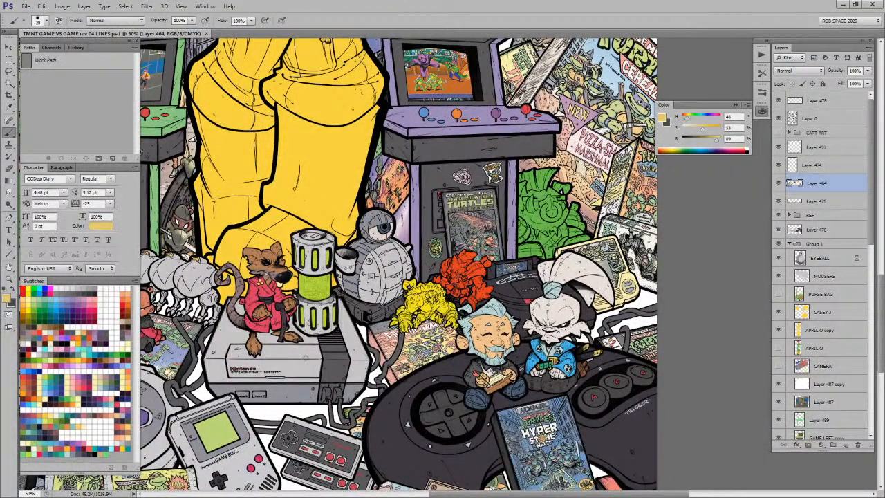
pyautogui.moveTo(430, 382); pyautogui.dragTo(303, 431)
pyautogui.hotkey('ctrl', 'z')
pyautogui.moveTo(148, 375); pyautogui.dragTo(224, 350)
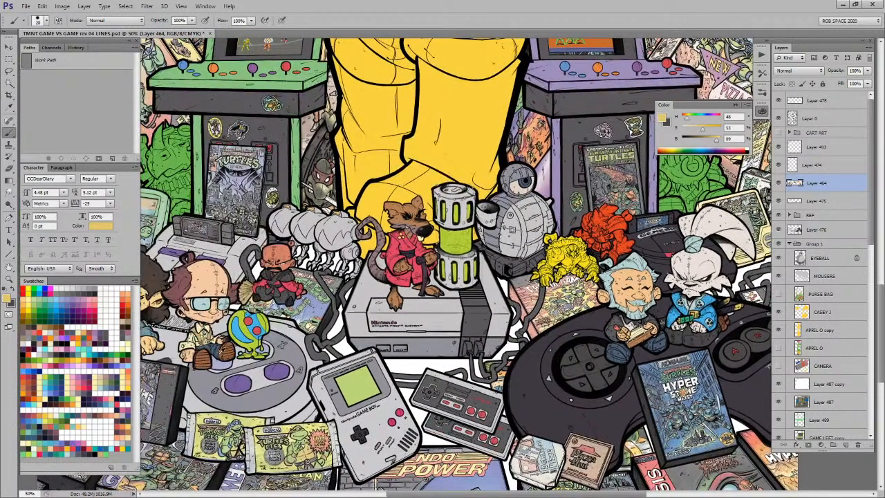
pyautogui.keyDown('alt'); pyautogui.click(205, 354); pyautogui.keyUp('alt')
pyautogui.press('w')
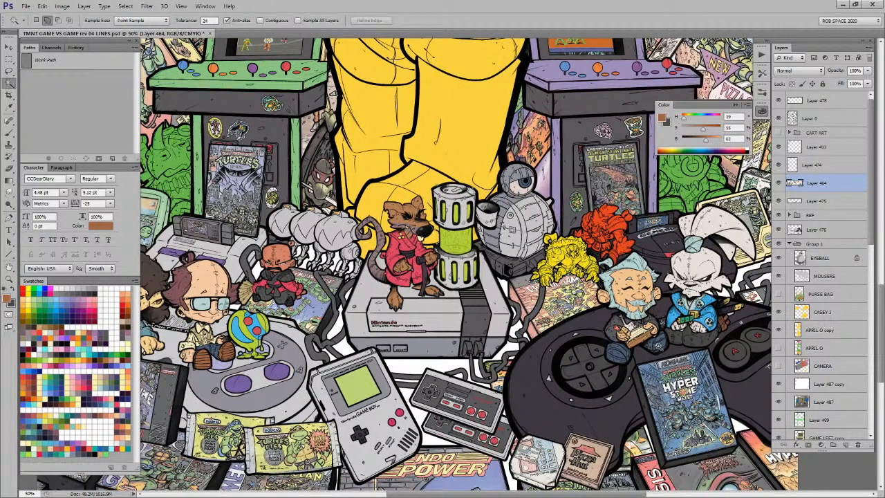
pyautogui.press('b')
pyautogui.scroll(3, 648, 332)
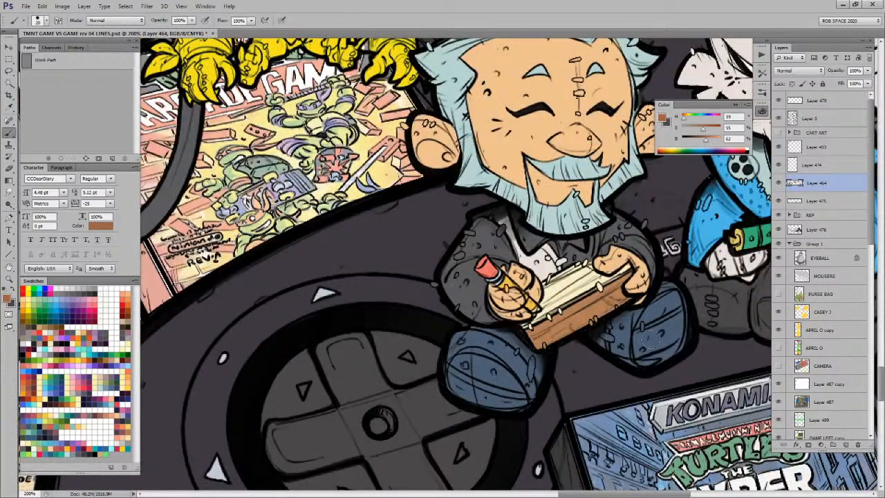
pyautogui.moveTo(627, 346); pyautogui.dragTo(616, 323)
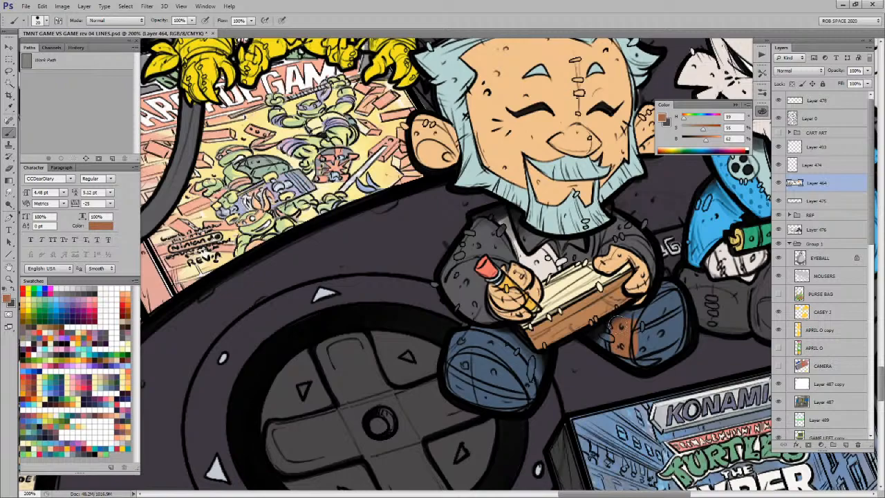
# Step: Paint both of the white-bearded man's shoes with the dark purple swatch
pyautogui.click(107, 392)
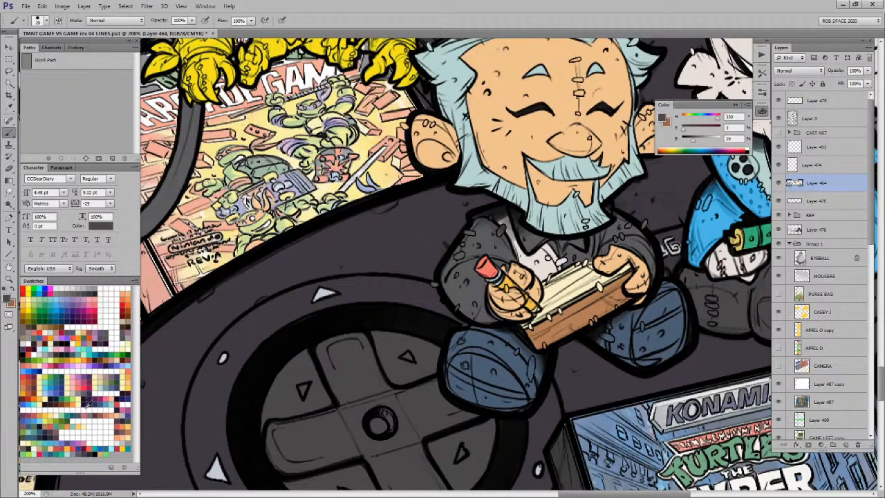
pyautogui.click(75, 412)
pyautogui.moveTo(611, 323)
pyautogui.mouseDown()
pyautogui.moveTo(619, 354)
pyautogui.moveTo(625, 317)
pyautogui.moveTo(655, 308)
pyautogui.moveTo(670, 288)
pyautogui.moveTo(679, 342)
pyautogui.moveTo(651, 360)
pyautogui.moveTo(639, 341)
pyautogui.moveTo(658, 316)
pyautogui.moveTo(649, 355)
pyautogui.mouseUp()
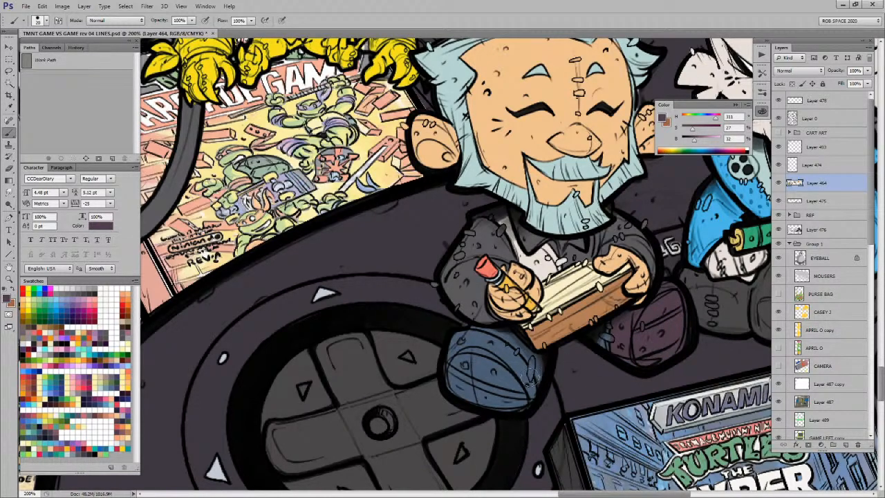
pyautogui.moveTo(531, 360)
pyautogui.mouseDown()
pyautogui.moveTo(466, 336)
pyautogui.moveTo(458, 342)
pyautogui.moveTo(458, 392)
pyautogui.moveTo(459, 363)
pyautogui.moveTo(489, 356)
pyautogui.moveTo(508, 393)
pyautogui.moveTo(493, 390)
pyautogui.moveTo(528, 389)
pyautogui.mouseUp()
pyautogui.moveTo(493, 348)
pyautogui.mouseDown()
pyautogui.moveTo(531, 386)
pyautogui.moveTo(529, 352)
pyautogui.moveTo(470, 333)
pyautogui.mouseUp()
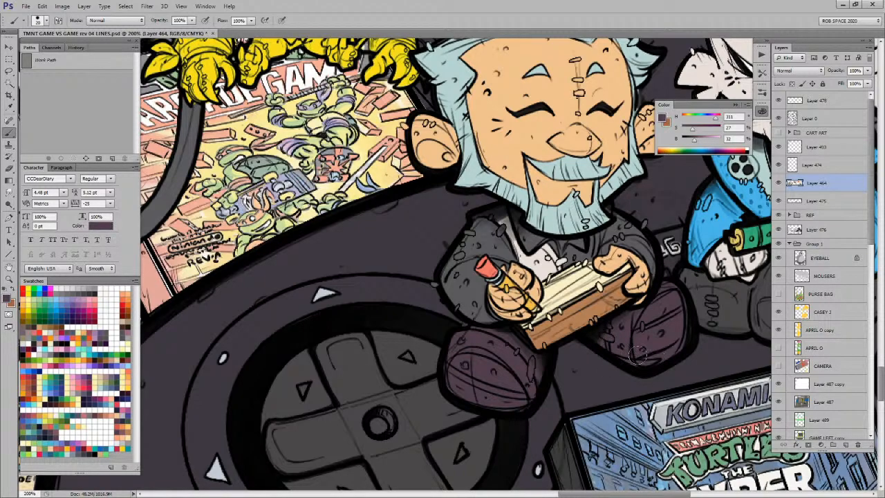
# Step: Check the white-bearded man's shoe colour against the neighbouring characters and the whole illustration
pyautogui.moveTo(677, 354); pyautogui.dragTo(514, 391)
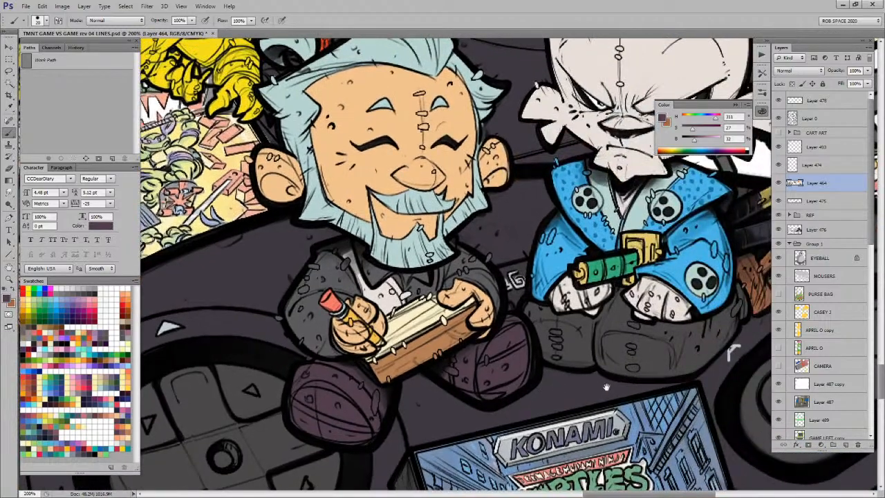
pyautogui.moveTo(610, 387); pyautogui.dragTo(521, 384)
pyautogui.press('z')
pyautogui.keyDown('alt'); pyautogui.click(518, 371); pyautogui.keyUp('alt')
pyautogui.keyDown('alt'); pyautogui.click(518, 371); pyautogui.keyUp('alt')
pyautogui.keyDown('alt'); pyautogui.click(516, 378); pyautogui.keyUp('alt')
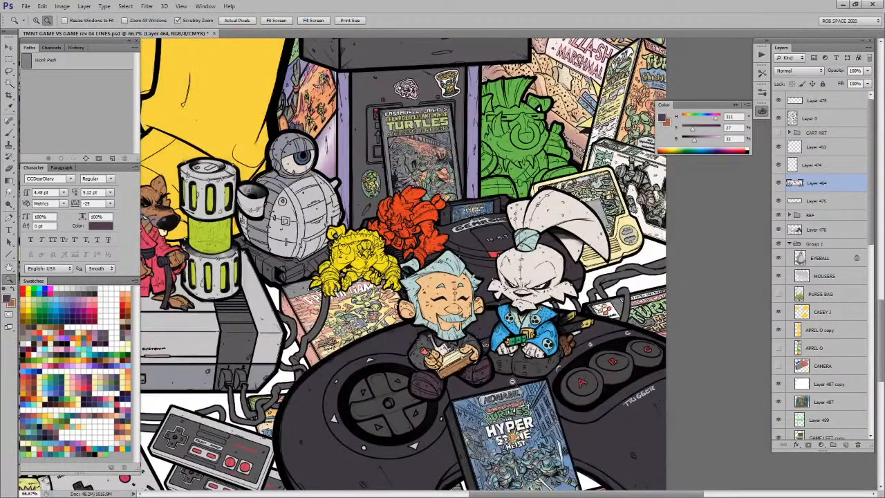
pyautogui.keyDown('alt'); pyautogui.click(514, 383); pyautogui.keyUp('alt')
pyautogui.keyDown('alt'); pyautogui.click(512, 385); pyautogui.keyUp('alt')
pyautogui.moveTo(422, 431); pyautogui.dragTo(513, 382)
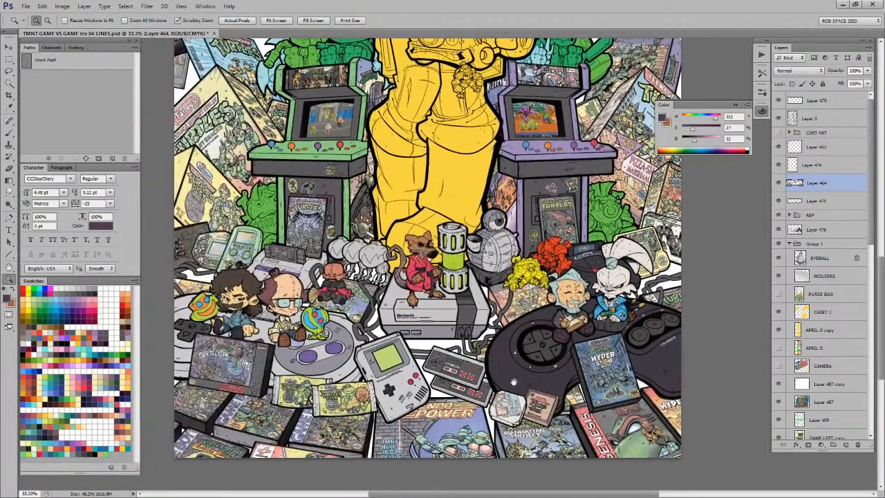
pyautogui.press('w')
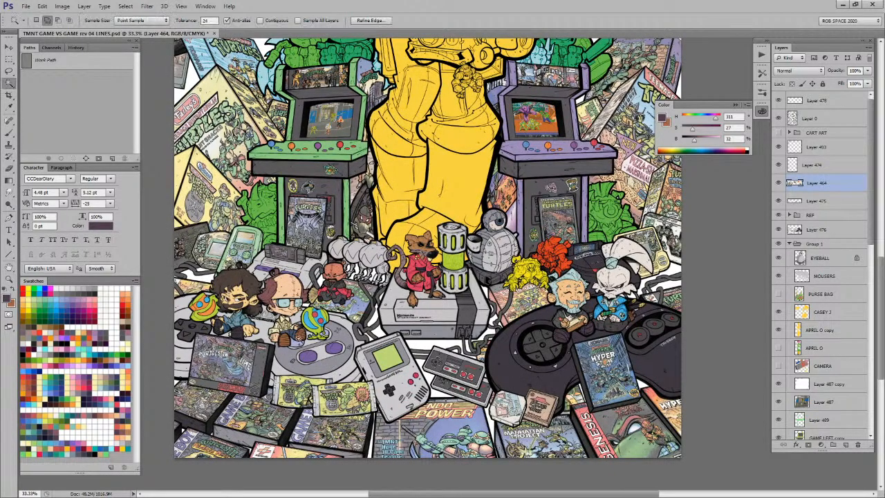
# Step: Paint the soles of both of the bespectacled man's shoes with the same dark purple
pyautogui.press('z')
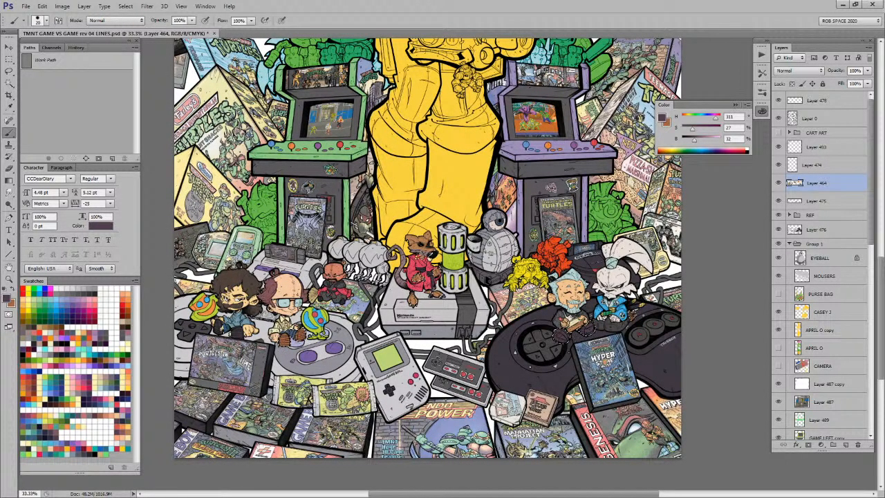
pyautogui.click(300, 342)
pyautogui.click(300, 341)
pyautogui.click(300, 341)
pyautogui.click(300, 341)
pyautogui.press('b')
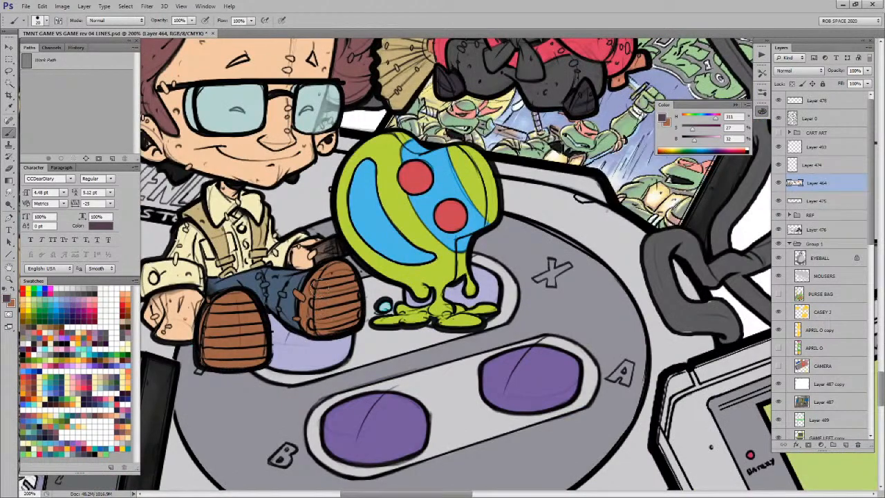
pyautogui.moveTo(311, 311)
pyautogui.mouseDown()
pyautogui.moveTo(405, 342)
pyautogui.moveTo(387, 324)
pyautogui.moveTo(417, 300)
pyautogui.moveTo(432, 321)
pyautogui.moveTo(431, 345)
pyautogui.moveTo(398, 359)
pyautogui.moveTo(376, 348)
pyautogui.moveTo(384, 333)
pyautogui.moveTo(388, 350)
pyautogui.moveTo(405, 314)
pyautogui.moveTo(418, 332)
pyautogui.mouseUp()
pyautogui.moveTo(335, 338)
pyautogui.mouseDown()
pyautogui.moveTo(289, 336)
pyautogui.moveTo(287, 388)
pyautogui.moveTo(301, 366)
pyautogui.moveTo(306, 393)
pyautogui.moveTo(319, 353)
pyautogui.moveTo(330, 349)
pyautogui.moveTo(337, 391)
pyautogui.mouseUp()
pyautogui.moveTo(395, 328); pyautogui.dragTo(408, 357)
pyautogui.moveTo(347, 371); pyautogui.dragTo(448, 352)
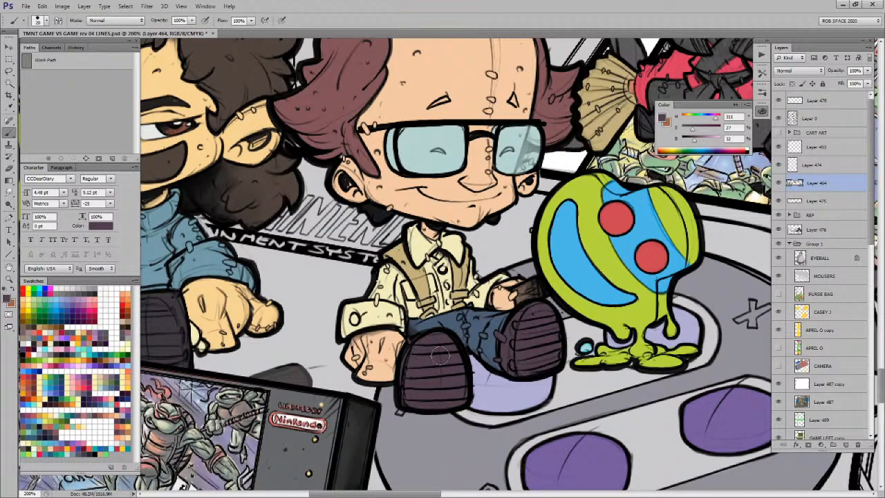
pyautogui.press('z')
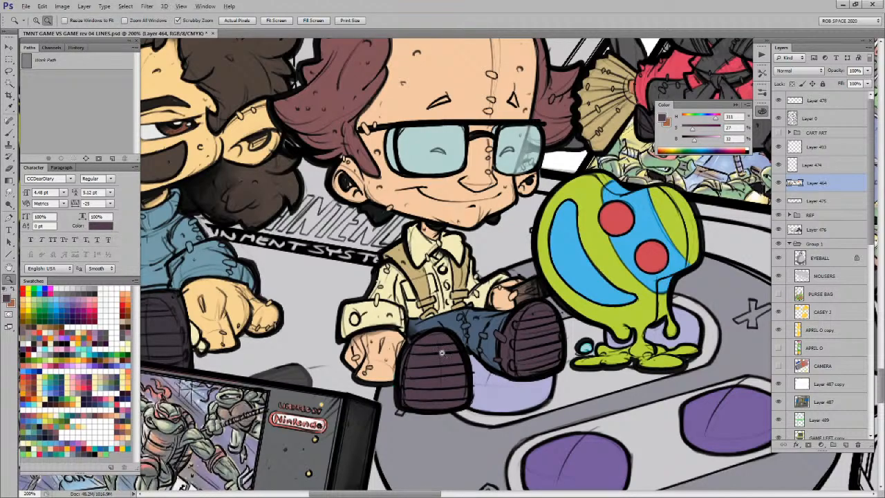
# Step: Paint over the robed rat's fur with the muted reddish-brown swatch (H 350, S 36, B 52) on a new layer
pyautogui.keyDown('alt'); pyautogui.click(440, 354); pyautogui.keyUp('alt')
pyautogui.keyDown('alt'); pyautogui.click(441, 354); pyautogui.keyUp('alt')
pyautogui.moveTo(492, 368); pyautogui.dragTo(433, 369)
pyautogui.keyDown('alt'); pyautogui.click(432, 367); pyautogui.keyUp('alt')
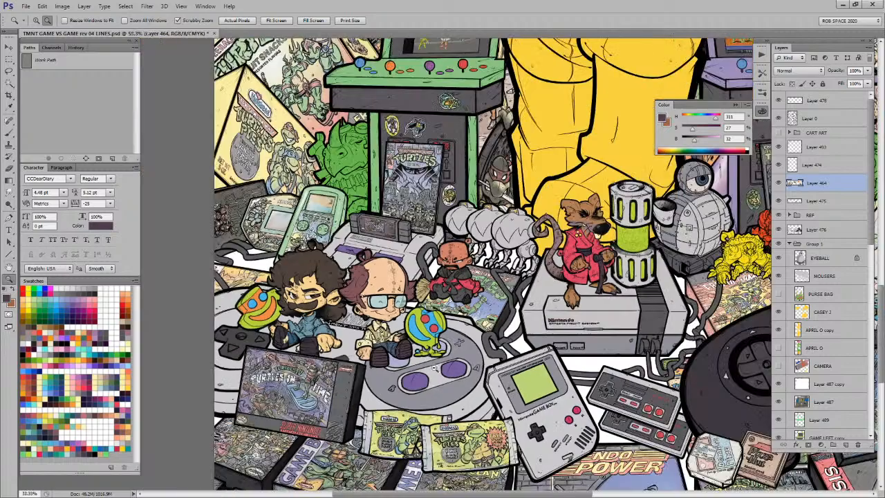
pyautogui.keyDown('alt'); pyautogui.click(433, 367); pyautogui.keyUp('alt')
pyautogui.moveTo(581, 404); pyautogui.dragTo(442, 397)
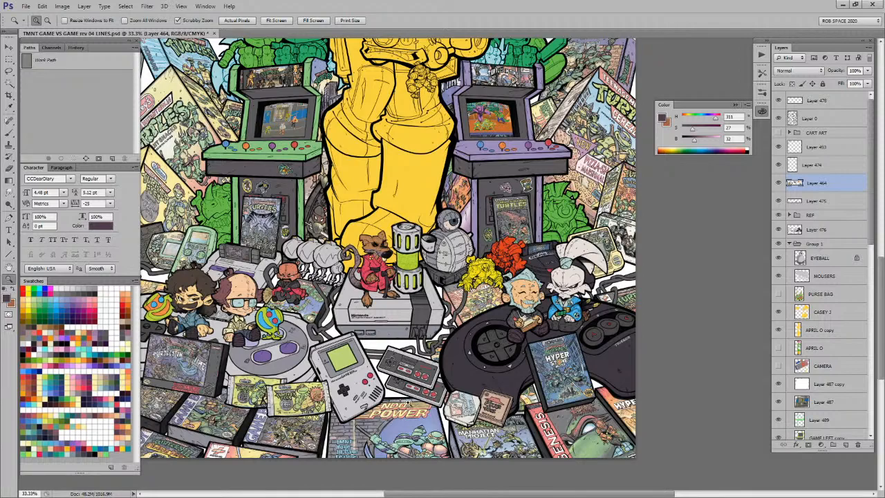
pyautogui.press('w')
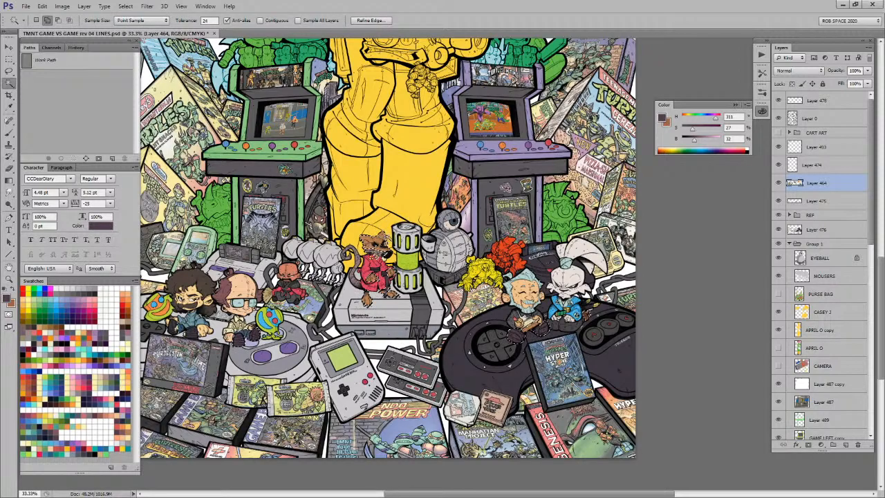
pyautogui.click(845, 445)
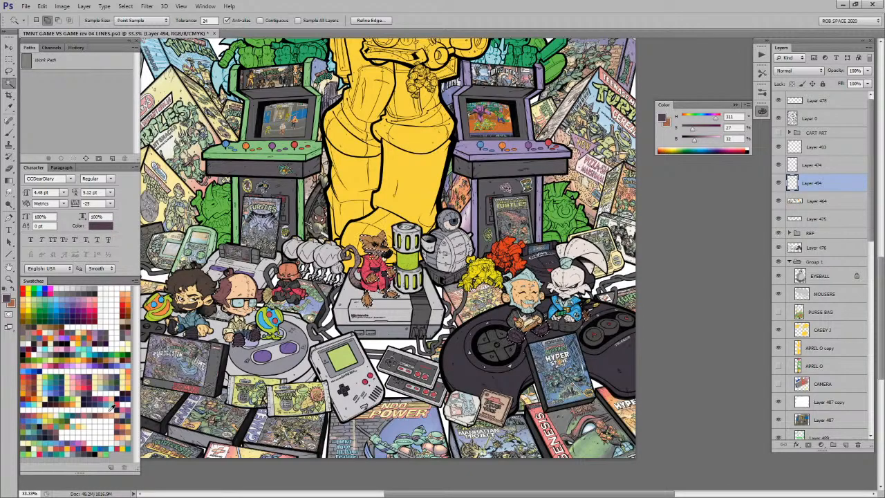
pyautogui.click(95, 377)
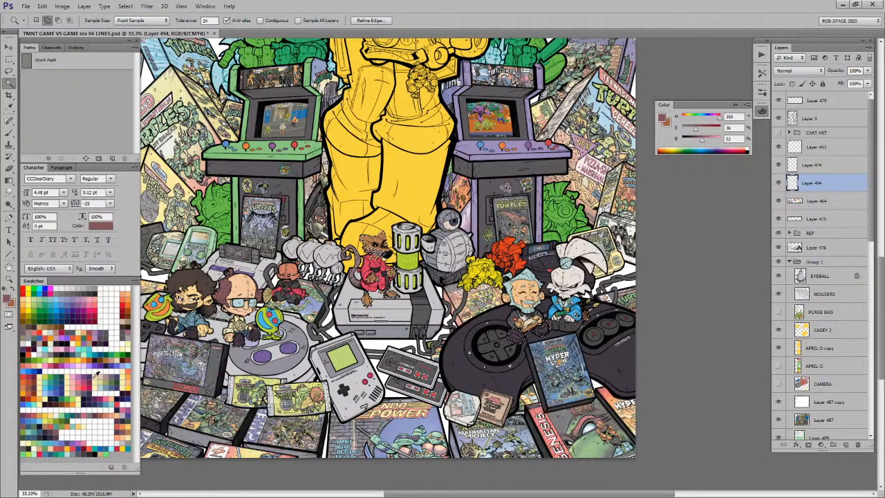
pyautogui.press('b')
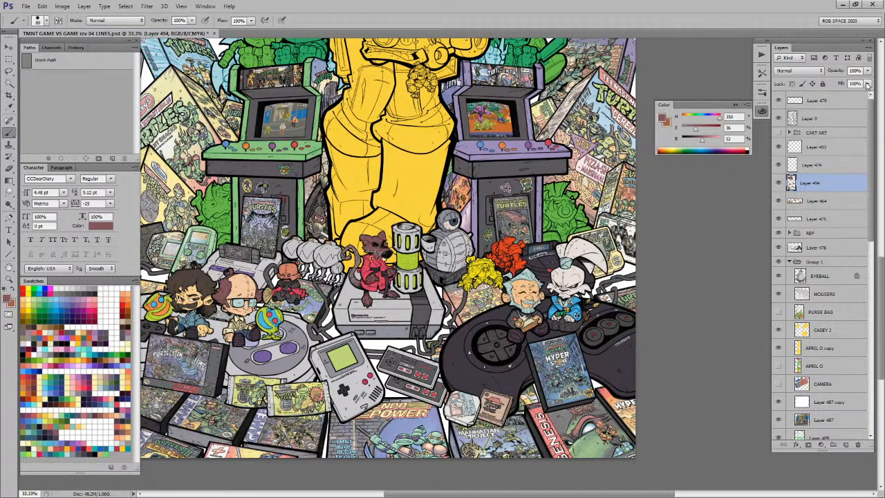
# Step: Lower the rat colour layer's opacity to about 61% and merge it into the layer below
pyautogui.moveTo(869, 71); pyautogui.dragTo(852, 86)
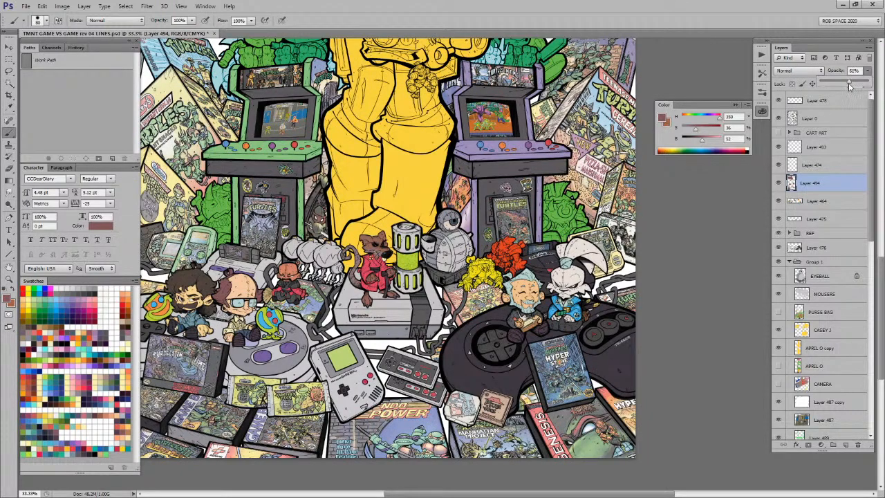
pyautogui.press('Return')
pyautogui.hotkey('ctrl', 'e')
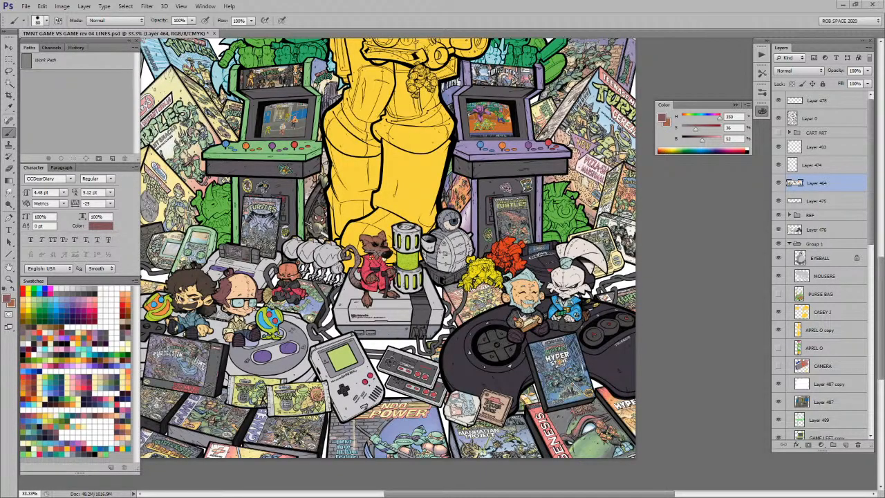
# Step: Select the yellow spiked turtle figure behind the white-bearded man by its flat colour
pyautogui.press('z')
pyautogui.click(492, 280)
pyautogui.press('w')
pyautogui.click(481, 271)
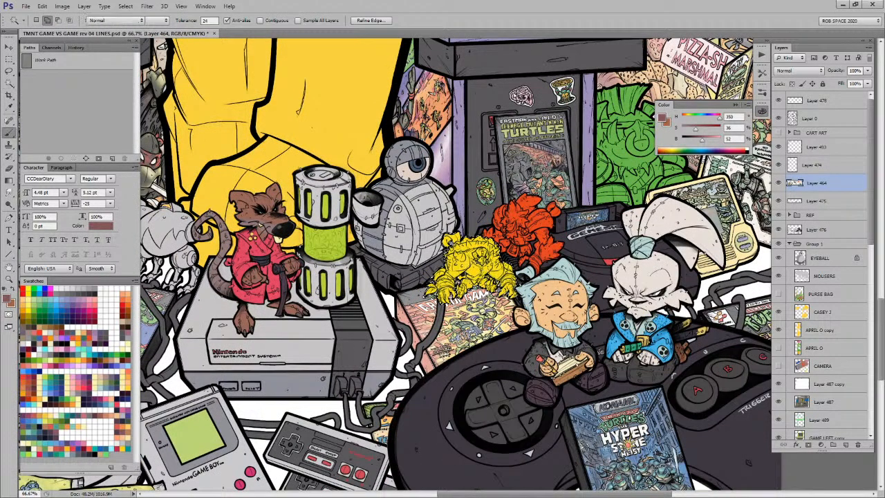
# Step: Try the olive-yellow and the muted green swatches as the spiked turtle's base colour
pyautogui.press('b')
pyautogui.click(35, 426)
pyautogui.press('x')
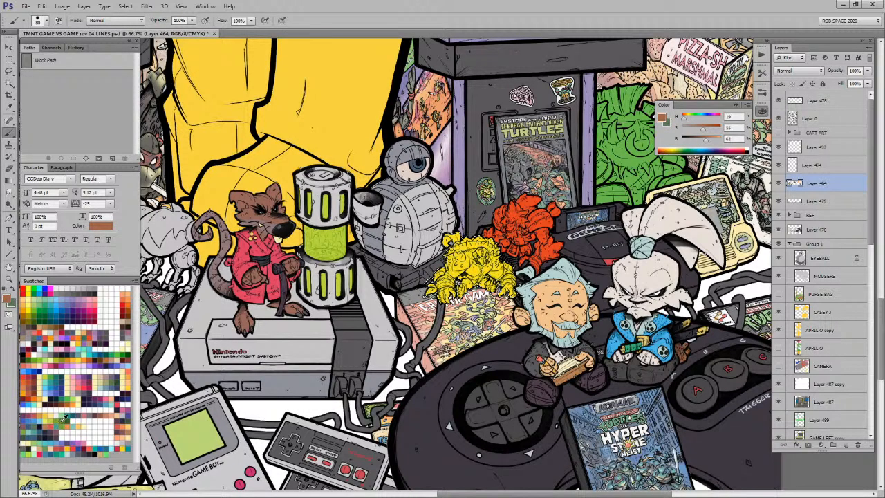
pyautogui.press('x')
pyautogui.click(65, 426)
pyautogui.click(109, 386)
pyautogui.click(108, 385)
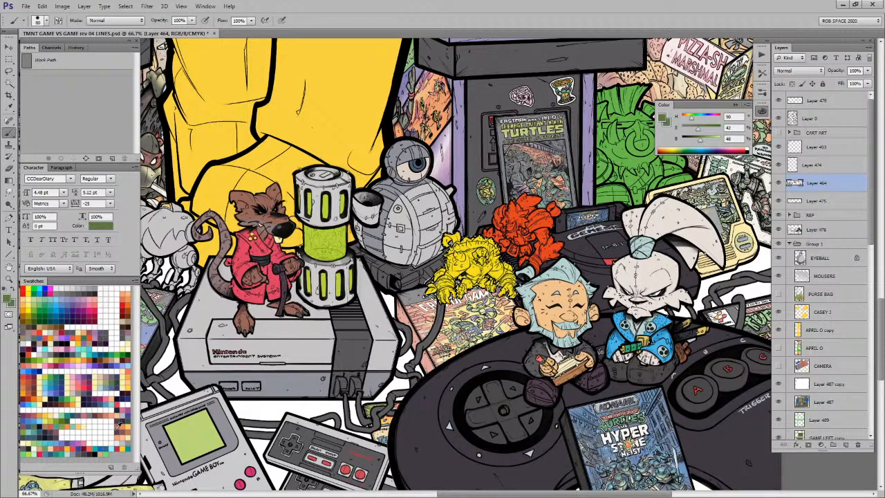
pyautogui.click(103, 384)
pyautogui.click(62, 362)
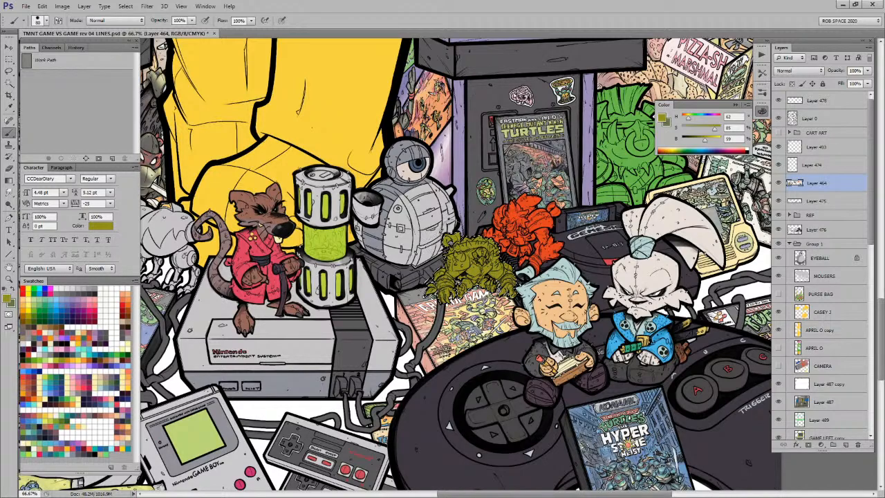
pyautogui.press('x')
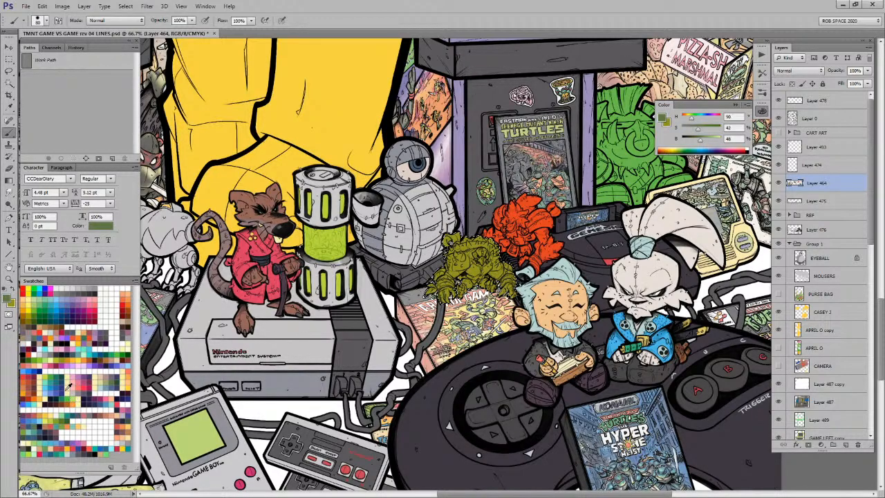
pyautogui.click(76, 331)
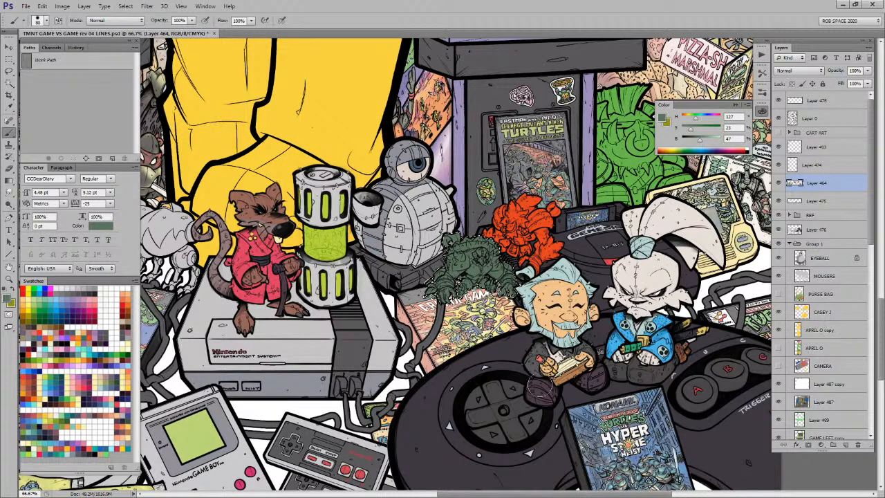
# Step: Recolour the spiked turtle with the olive (H 56, S 60, B 55) sampled from the reference image, and clear the selection
pyautogui.hotkey('ctrl', 'Tab')
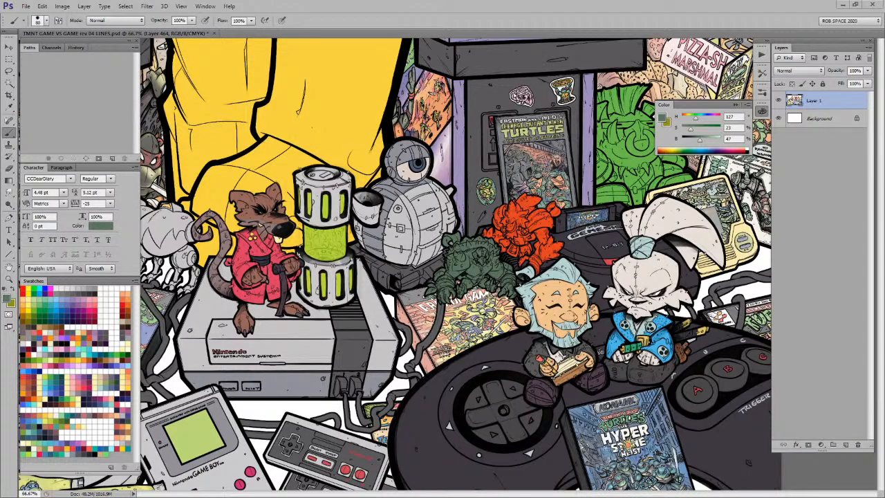
pyautogui.press('z')
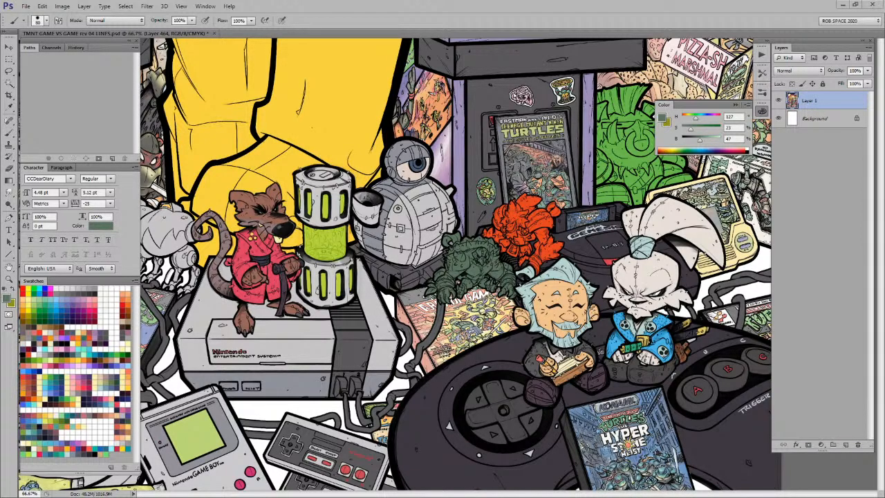
pyautogui.press('b')
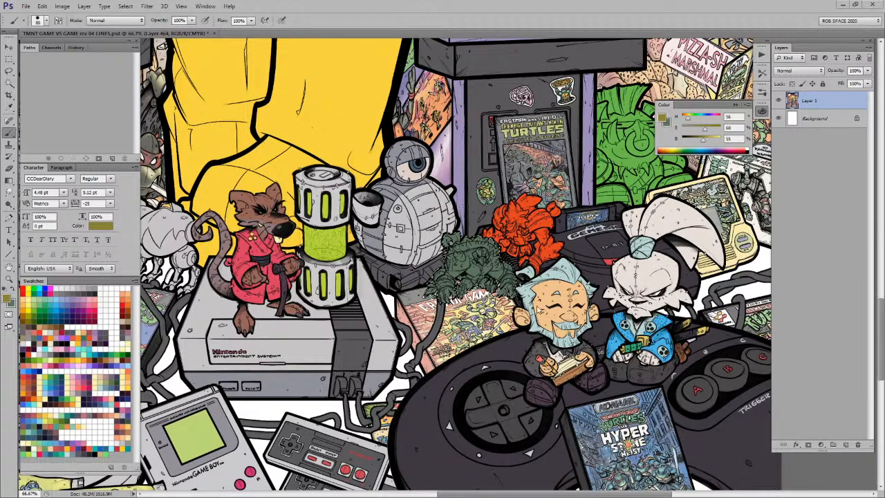
pyautogui.moveTo(478, 257)
pyautogui.mouseDown()
pyautogui.moveTo(448, 284)
pyautogui.moveTo(500, 289)
pyautogui.moveTo(444, 301)
pyautogui.mouseUp()
pyautogui.hotkey('ctrl', 'd')
# Step: Recolour the red wolf figure beside the spiked turtle with the brown sampled from the robed rat's fur
pyautogui.press('w')
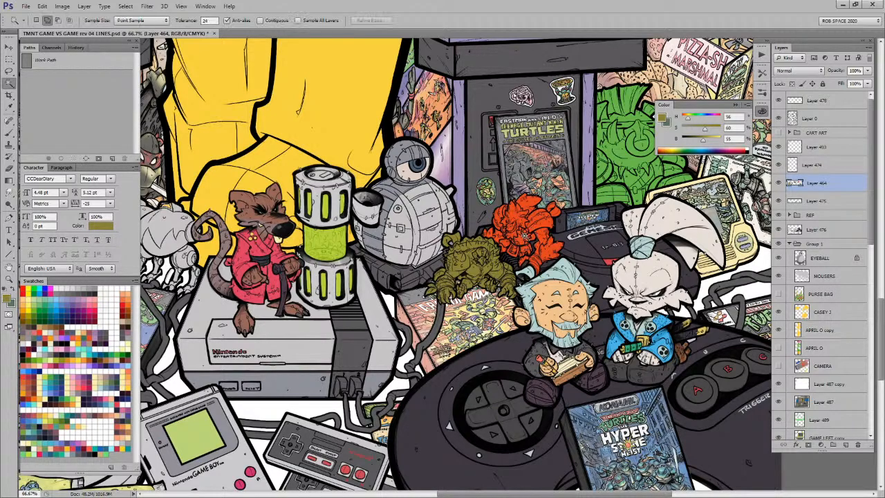
pyautogui.click(524, 238)
pyautogui.press('b')
pyautogui.keyDown('alt'); pyautogui.click(263, 202); pyautogui.keyUp('alt')
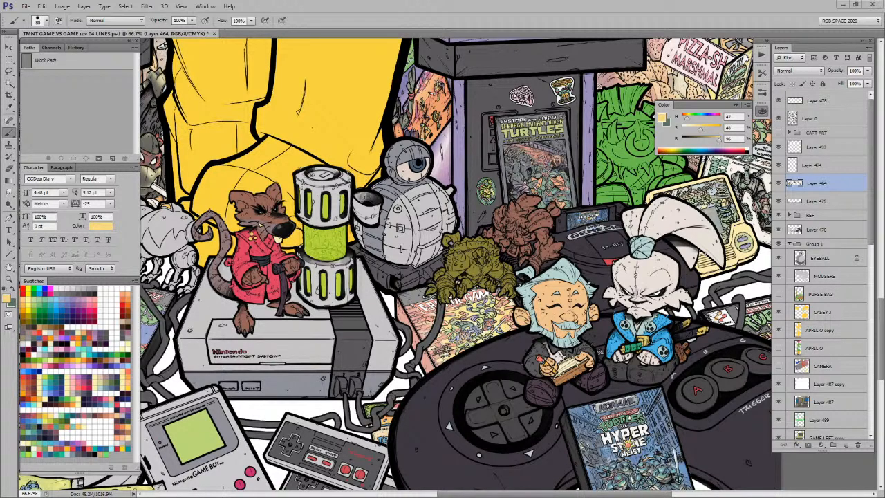
# Step: Paste the copied turtle reference into a new document and sample its brown-orange (H 34, S 75, B 60)
pyautogui.hotkey('ctrl', 'n')
pyautogui.press('Return')
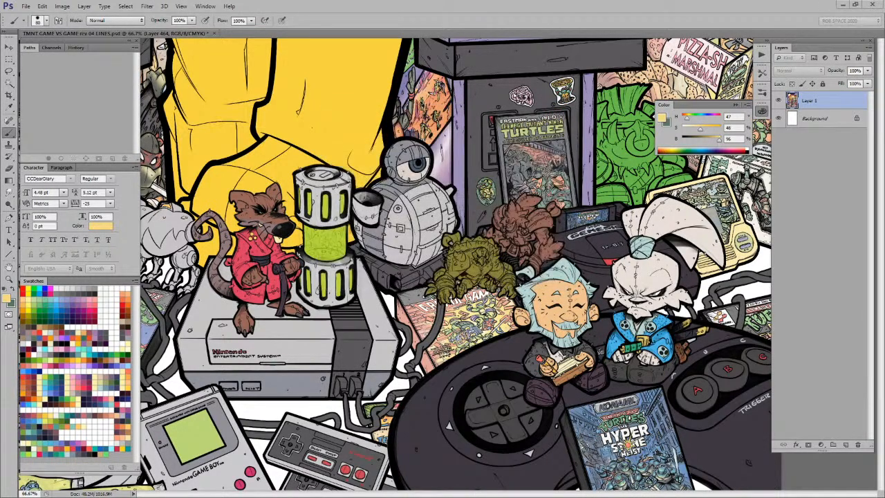
pyautogui.hotkey('ctrl', 'v')
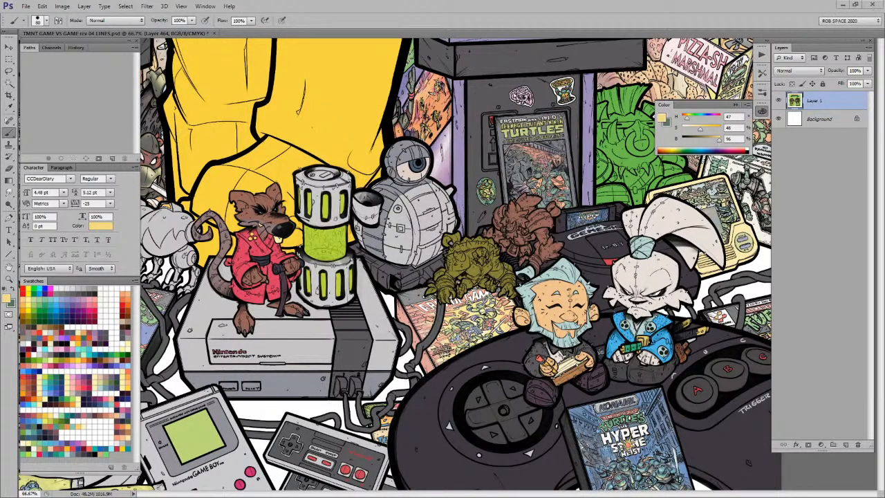
pyautogui.press('v')
pyautogui.press('b')
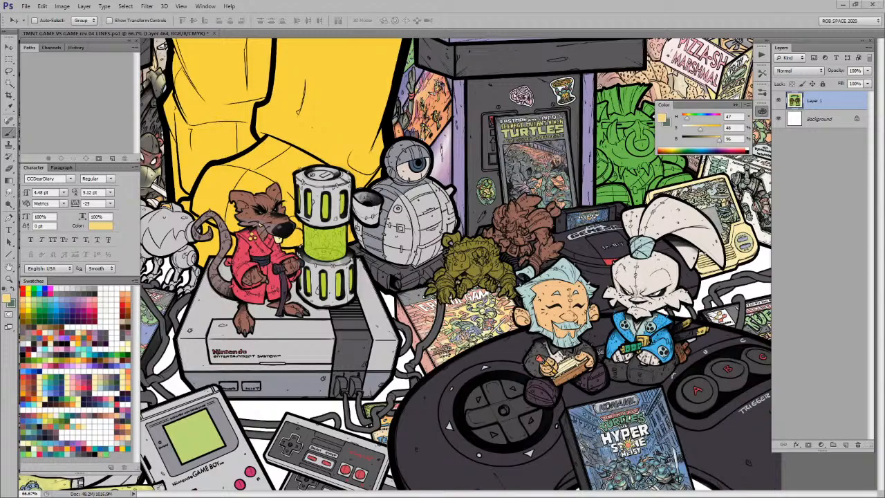
pyautogui.keyDown('alt'); pyautogui.click(629, 346); pyautogui.keyUp('alt')
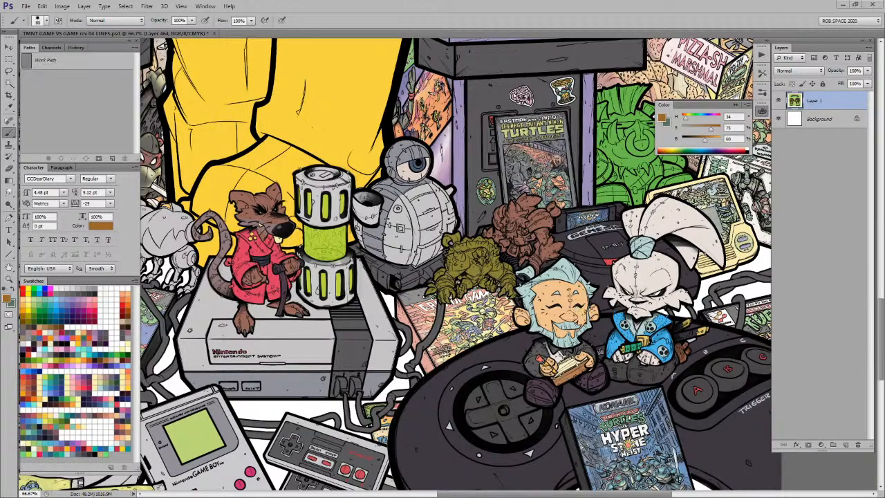
# Step: Paint the spiked turtle's chest plate with the light orange swatch (H 34, S 64, B 84) using a smaller brush
pyautogui.keyDown('ctrl'); pyautogui.click(472, 271); pyautogui.keyUp('ctrl')
pyautogui.keyDown('ctrl'); pyautogui.click(469, 271); pyautogui.keyUp('ctrl')
pyautogui.keyDown('ctrl'); pyautogui.click(468, 271); pyautogui.keyUp('ctrl')
pyautogui.moveTo(472, 257); pyautogui.dragTo(443, 282)
pyautogui.press('x')
pyautogui.hotkey('ctrl', 'z')
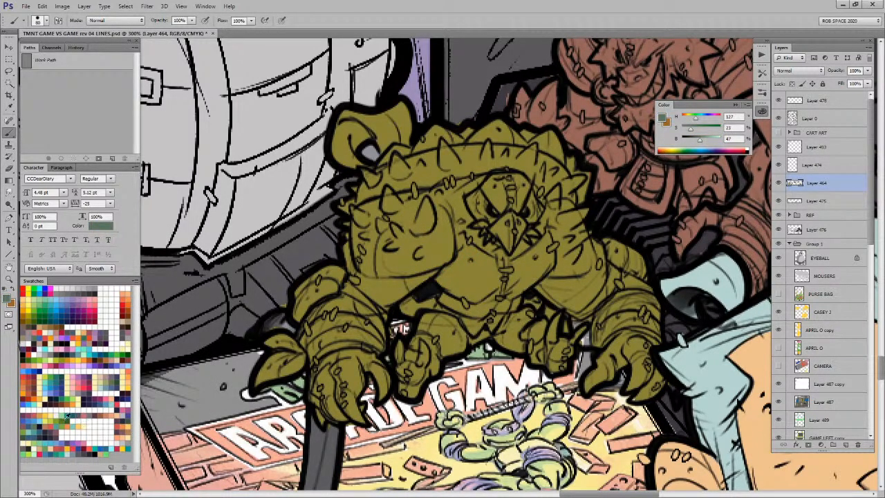
pyautogui.click(42, 413)
pyautogui.click(462, 276)
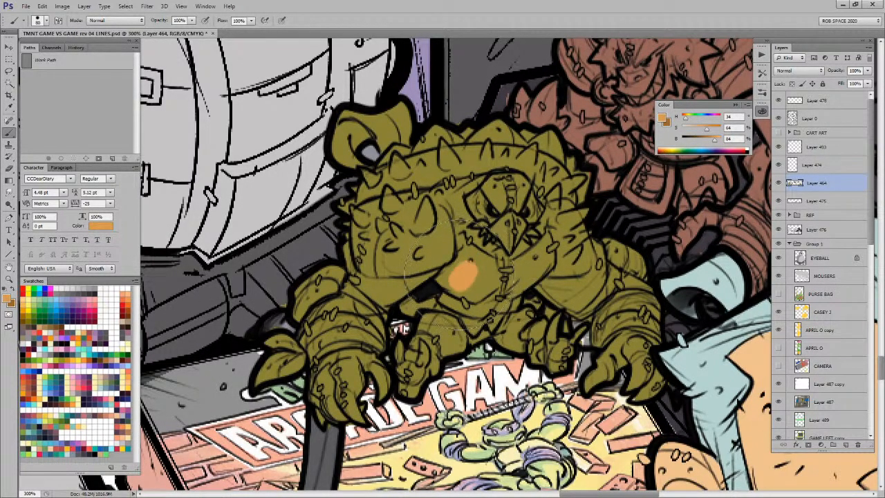
pyautogui.press('[')
pyautogui.press('[')
pyautogui.press('[')
pyautogui.press('[')
pyautogui.moveTo(462, 241)
pyautogui.mouseDown()
pyautogui.moveTo(467, 259)
pyautogui.moveTo(468, 249)
pyautogui.moveTo(527, 265)
pyautogui.mouseUp()
pyautogui.rightClick(530, 269)
pyautogui.click(524, 291)
pyautogui.moveTo(513, 278)
pyautogui.mouseDown()
pyautogui.moveTo(551, 238)
pyautogui.moveTo(554, 255)
pyautogui.moveTo(513, 305)
pyautogui.moveTo(475, 301)
pyautogui.moveTo(479, 312)
pyautogui.moveTo(496, 308)
pyautogui.moveTo(447, 302)
pyautogui.moveTo(465, 274)
pyautogui.moveTo(453, 285)
pyautogui.moveTo(444, 274)
pyautogui.moveTo(438, 281)
pyautogui.moveTo(456, 256)
pyautogui.moveTo(541, 260)
pyautogui.moveTo(534, 274)
pyautogui.moveTo(503, 287)
pyautogui.moveTo(510, 296)
pyautogui.moveTo(484, 289)
pyautogui.moveTo(473, 259)
pyautogui.mouseUp()
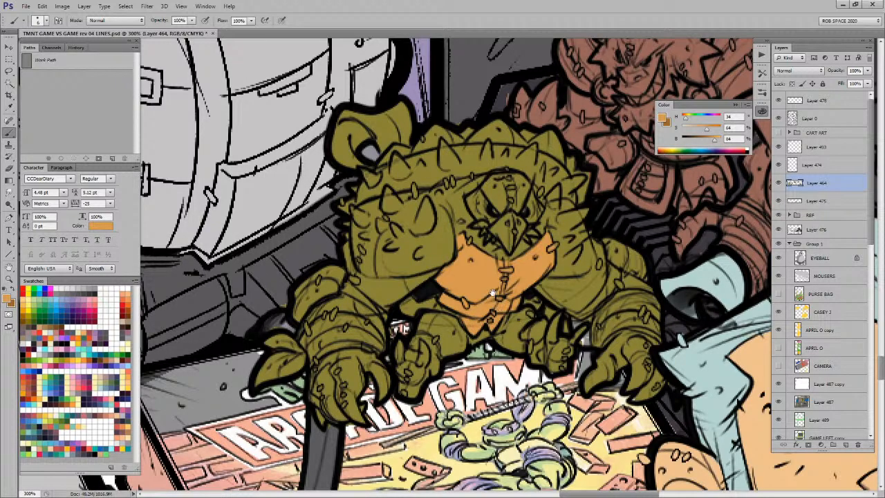
# Step: Outline the spikes on both of the turtle's shoulders, paint them with the sampled brown-orange, and clear the selection
pyautogui.scroll(3, 493, 291)
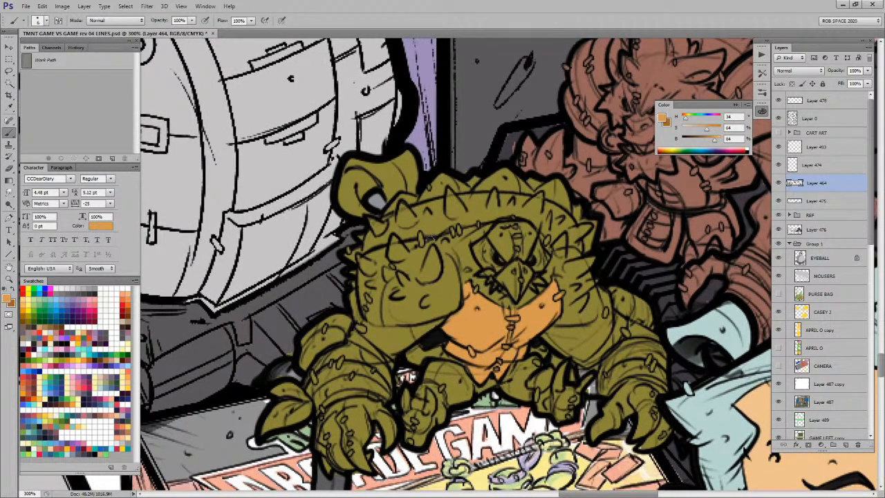
pyautogui.press('l')
pyautogui.moveTo(437, 246)
pyautogui.mouseDown()
pyautogui.moveTo(419, 281)
pyautogui.moveTo(435, 285)
pyautogui.moveTo(445, 280)
pyautogui.moveTo(441, 251)
pyautogui.moveTo(413, 256)
pyautogui.moveTo(393, 237)
pyautogui.moveTo(407, 262)
pyautogui.moveTo(360, 256)
pyautogui.moveTo(376, 282)
pyautogui.moveTo(379, 266)
pyautogui.moveTo(396, 275)
pyautogui.moveTo(390, 284)
pyautogui.moveTo(410, 282)
pyautogui.moveTo(404, 290)
pyautogui.moveTo(414, 294)
pyautogui.moveTo(397, 302)
pyautogui.moveTo(424, 297)
pyautogui.mouseUp()
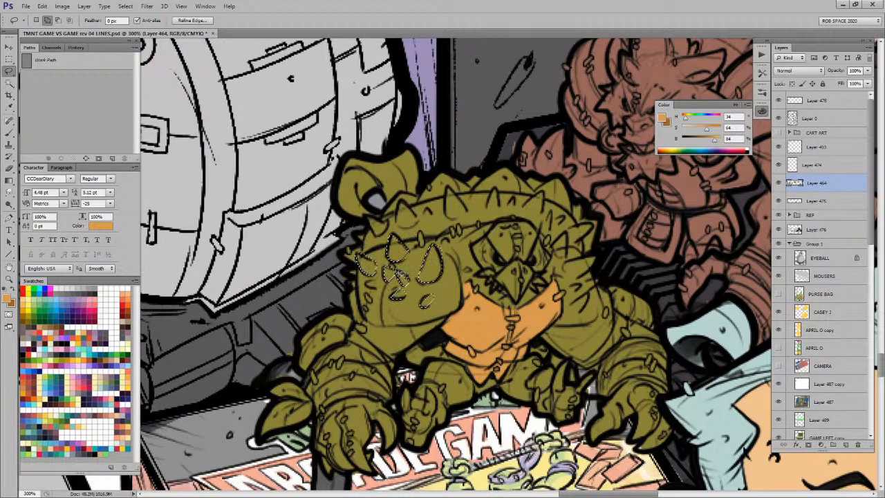
pyautogui.moveTo(364, 276)
pyautogui.mouseDown()
pyautogui.moveTo(382, 292)
pyautogui.moveTo(382, 269)
pyautogui.moveTo(354, 269)
pyautogui.mouseUp()
pyautogui.moveTo(569, 252)
pyautogui.mouseDown()
pyautogui.moveTo(565, 260)
pyautogui.moveTo(599, 258)
pyautogui.moveTo(579, 278)
pyautogui.moveTo(561, 236)
pyautogui.moveTo(575, 266)
pyautogui.moveTo(567, 257)
pyautogui.mouseUp()
pyautogui.scroll(-1, 583, 343)
pyautogui.scroll(-1, 583, 343)
pyautogui.scroll(-1, 553, 290)
pyautogui.moveTo(534, 247)
pyautogui.mouseDown()
pyautogui.moveTo(527, 253)
pyautogui.moveTo(533, 242)
pyautogui.moveTo(548, 246)
pyautogui.mouseUp()
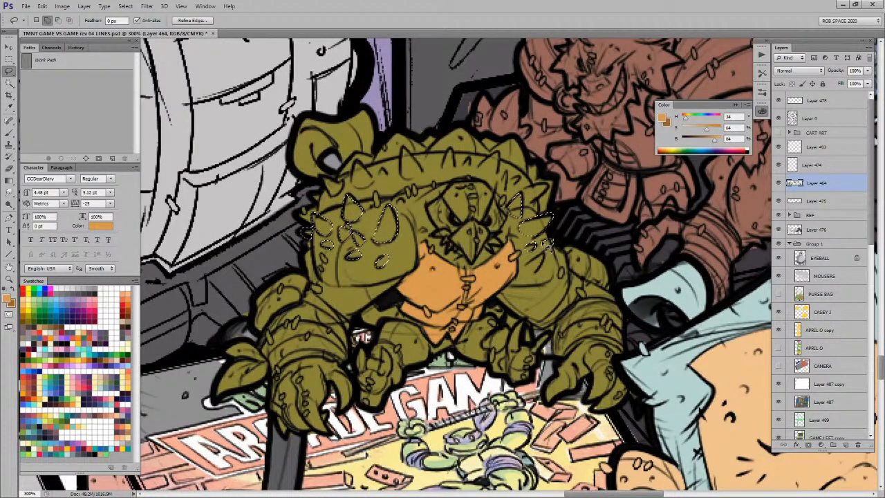
pyautogui.press('b')
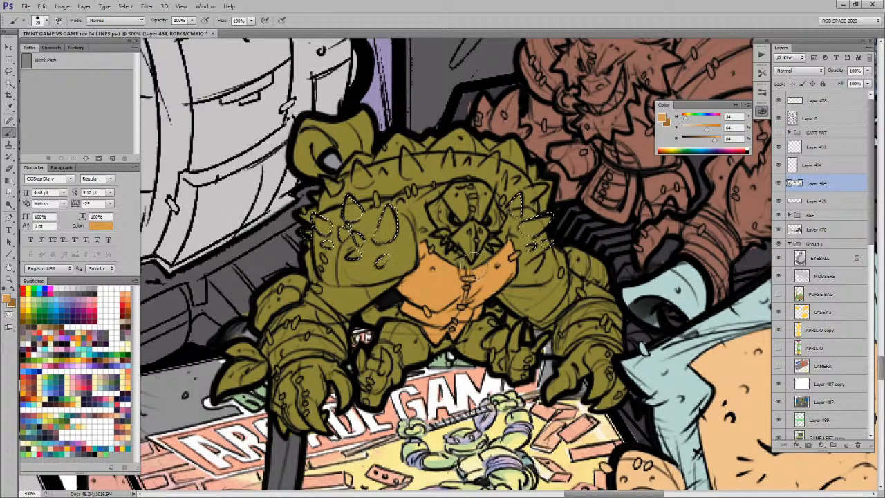
pyautogui.moveTo(442, 271); pyautogui.dragTo(464, 276)
pyautogui.press('x')
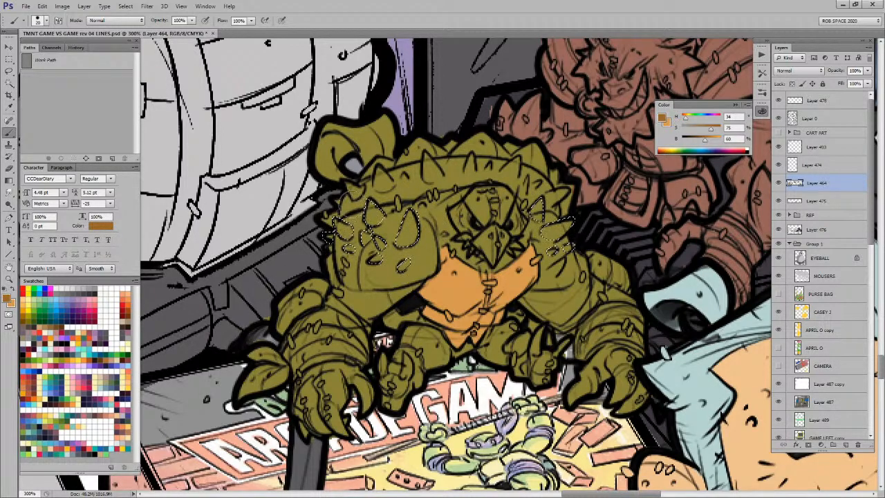
pyautogui.moveTo(526, 202)
pyautogui.mouseDown()
pyautogui.moveTo(564, 238)
pyautogui.moveTo(581, 238)
pyautogui.mouseUp()
pyautogui.hotkey('ctrl', 'd')
pyautogui.keyDown('alt'); pyautogui.click(420, 206); pyautogui.keyUp('alt')
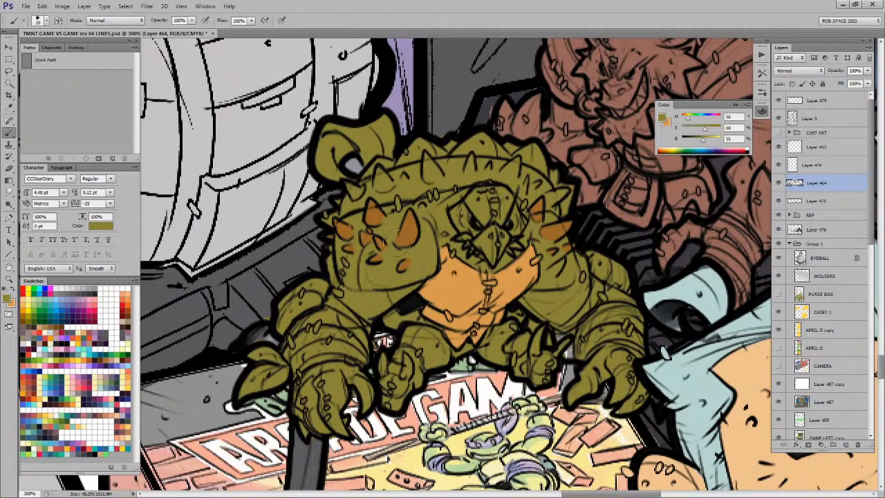
pyautogui.keyDown('alt'); pyautogui.click(384, 221); pyautogui.keyUp('alt')
# Step: Paint the turtle's wristband above the claw nearest the dark console with the neutral grey sampled from the arcade game box
pyautogui.moveTo(384, 340); pyautogui.dragTo(500, 288)
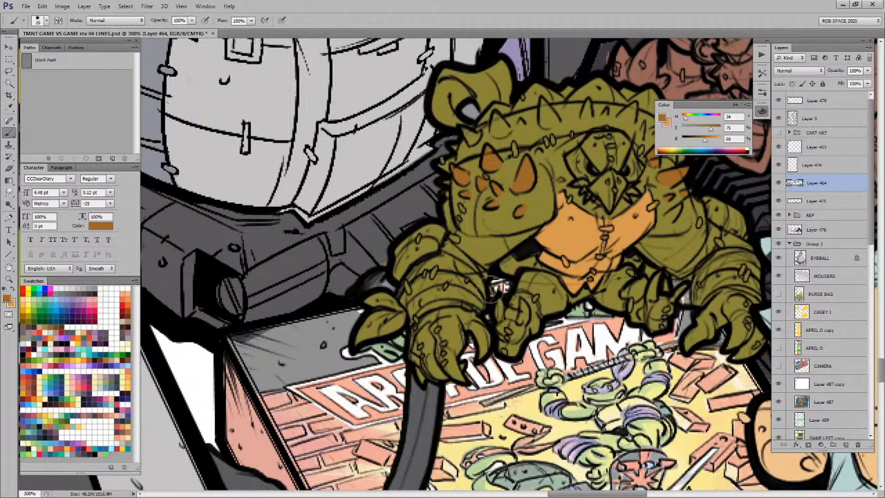
pyautogui.keyDown('alt'); pyautogui.click(324, 334); pyautogui.keyUp('alt')
pyautogui.moveTo(469, 295)
pyautogui.mouseDown()
pyautogui.moveTo(428, 303)
pyautogui.moveTo(413, 315)
pyautogui.moveTo(471, 301)
pyautogui.moveTo(443, 276)
pyautogui.moveTo(417, 287)
pyautogui.moveTo(426, 304)
pyautogui.moveTo(445, 287)
pyautogui.moveTo(464, 287)
pyautogui.moveTo(478, 318)
pyautogui.mouseUp()
pyautogui.press('x')
pyautogui.keyDown('alt'); pyautogui.click(464, 317); pyautogui.keyUp('alt')
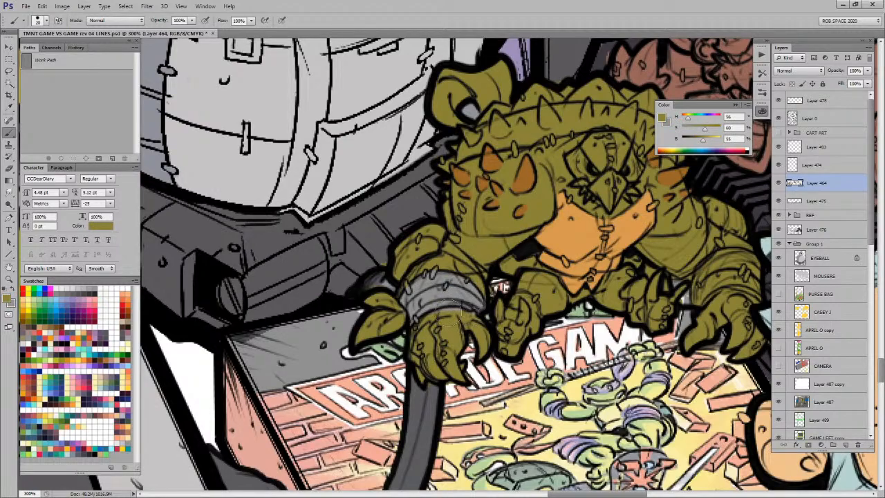
pyautogui.press('x')
pyautogui.moveTo(395, 286); pyautogui.dragTo(448, 277)
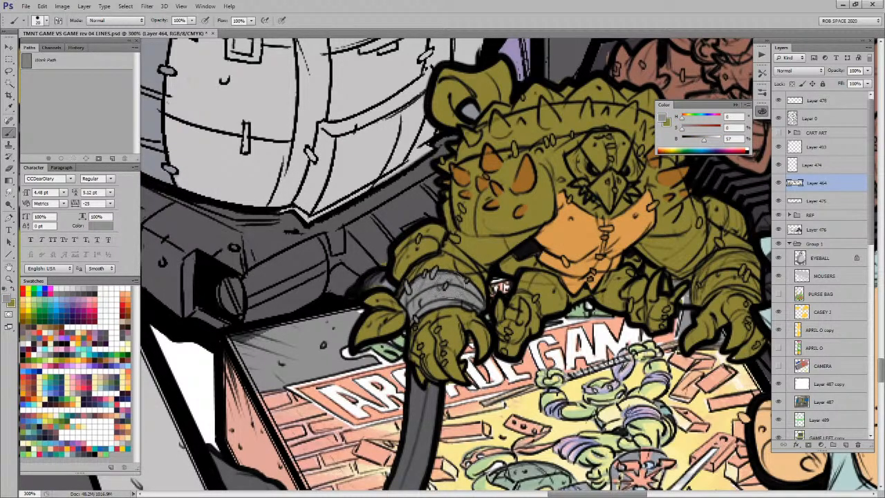
# Step: Paint the hanging knot of the turtle's first wristband and the whole wristband on its other arm with the neutral grey
pyautogui.moveTo(399, 305)
pyautogui.mouseDown()
pyautogui.moveTo(371, 300)
pyautogui.moveTo(392, 316)
pyautogui.moveTo(365, 334)
pyautogui.moveTo(404, 322)
pyautogui.mouseUp()
pyautogui.moveTo(571, 320); pyautogui.dragTo(522, 308)
pyautogui.moveTo(606, 287)
pyautogui.mouseDown()
pyautogui.moveTo(570, 275)
pyautogui.moveTo(578, 253)
pyautogui.mouseUp()
pyautogui.moveTo(573, 283)
pyautogui.mouseDown()
pyautogui.moveTo(525, 291)
pyautogui.moveTo(554, 282)
pyautogui.moveTo(546, 279)
pyautogui.moveTo(575, 301)
pyautogui.moveTo(564, 296)
pyautogui.moveTo(564, 269)
pyautogui.moveTo(518, 303)
pyautogui.mouseUp()
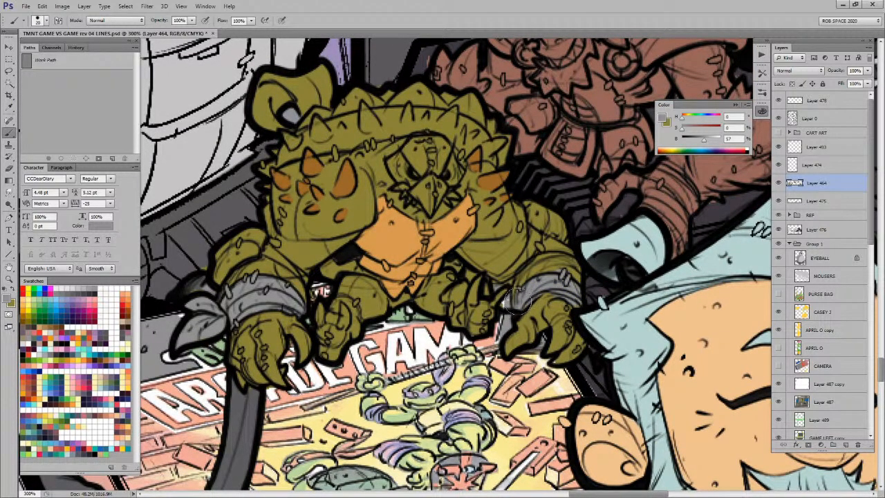
pyautogui.moveTo(526, 265); pyautogui.dragTo(535, 302)
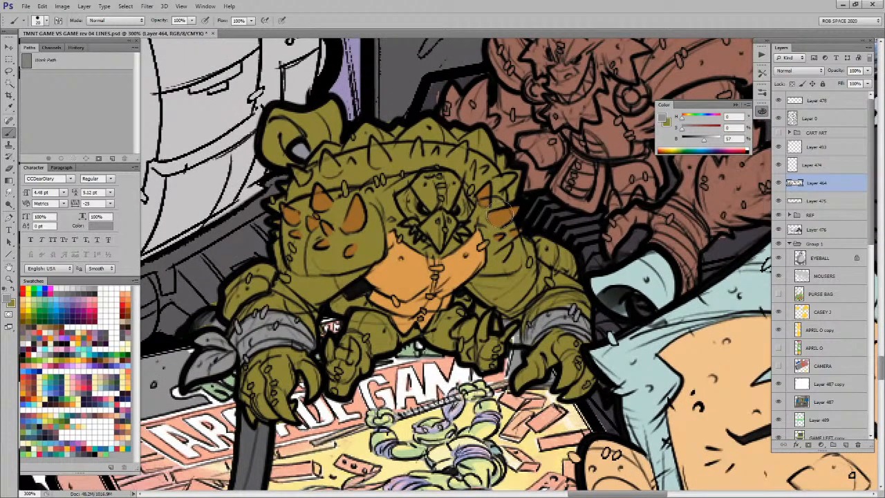
# Step: Touch up the spikes on the turtle's shoulder nearest the wolf with the sampled brown-orange (H 34, S 75, B 60), and sample the olive skin
pyautogui.keyDown('alt'); pyautogui.click(500, 213); pyautogui.keyUp('alt')
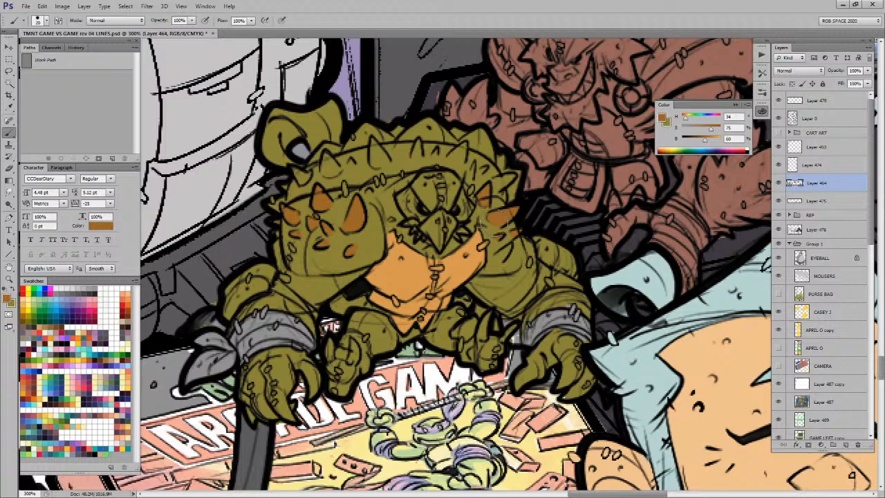
pyautogui.moveTo(484, 240); pyautogui.dragTo(534, 270)
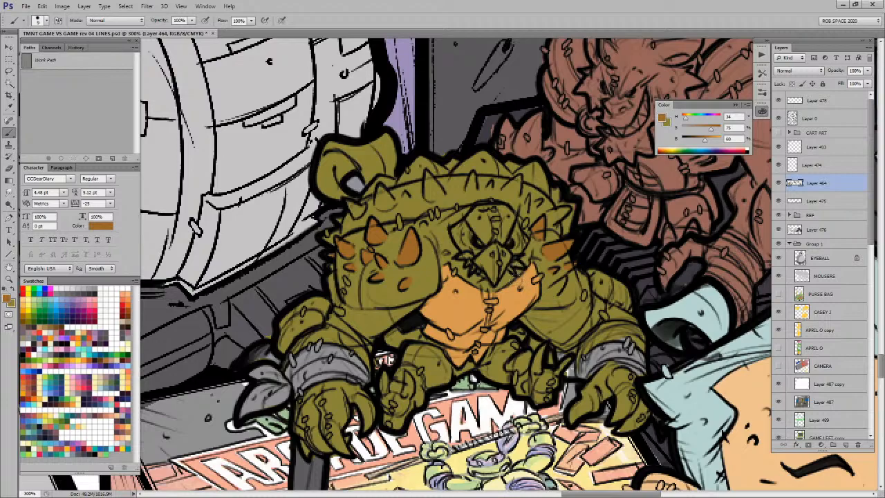
pyautogui.scroll(2, 516, 289)
pyautogui.keyDown('alt'); pyautogui.click(518, 296); pyautogui.keyUp('alt')
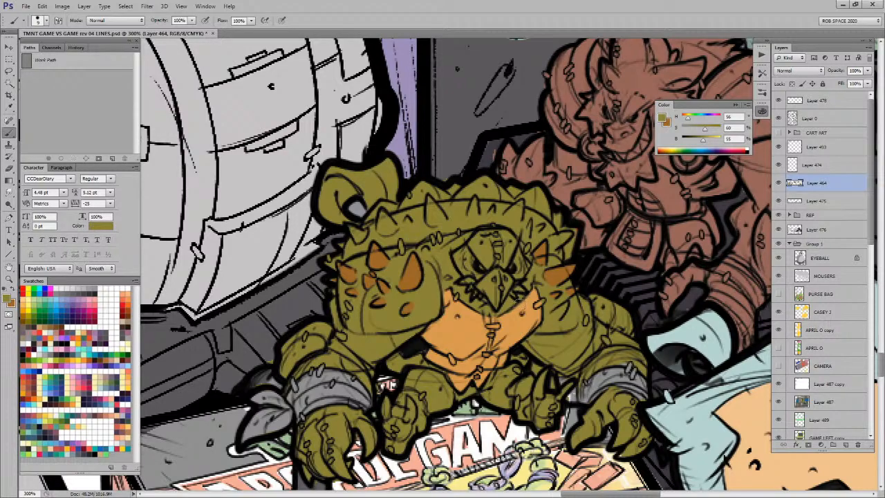
# Step: Outline the turtle's spiked shell with the Lasso along its lower rim, ready for painting with the brush
pyautogui.press('l')
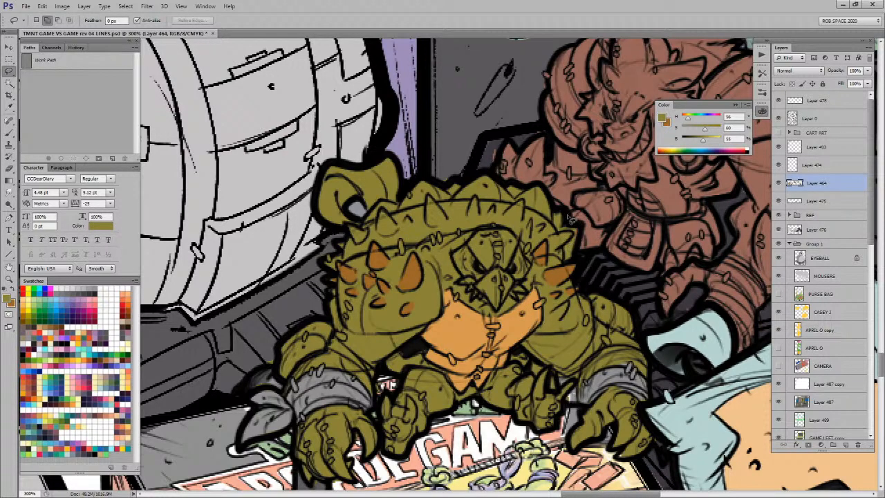
pyautogui.moveTo(573, 247)
pyautogui.mouseDown()
pyautogui.moveTo(576, 225)
pyautogui.moveTo(568, 265)
pyautogui.moveTo(548, 245)
pyautogui.moveTo(536, 256)
pyautogui.moveTo(508, 229)
pyautogui.moveTo(483, 228)
pyautogui.moveTo(338, 263)
pyautogui.moveTo(336, 275)
pyautogui.moveTo(322, 278)
pyautogui.moveTo(293, 243)
pyautogui.moveTo(469, 122)
pyautogui.moveTo(591, 202)
pyautogui.moveTo(593, 249)
pyautogui.mouseUp()
pyautogui.press('b')
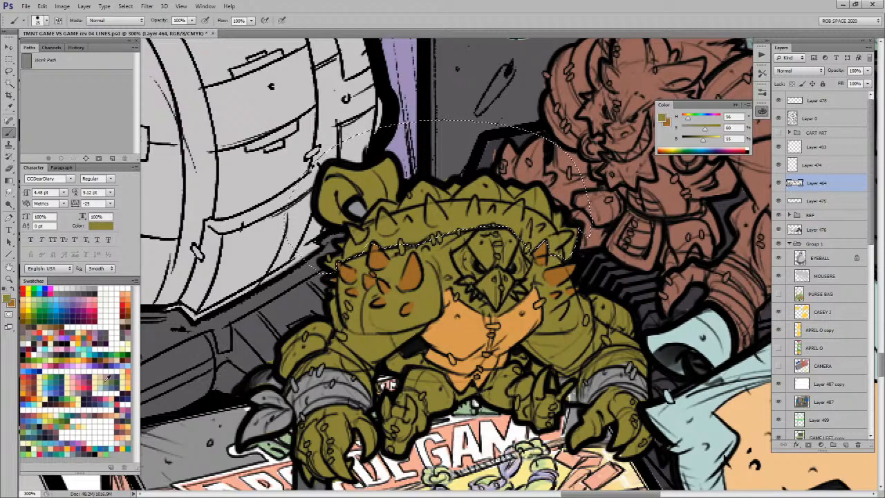
# Step: Lock the layer's transparent pixels and try the dark purple swatch (H 311, S 27, B 32) on the selected shell
pyautogui.click(32, 382)
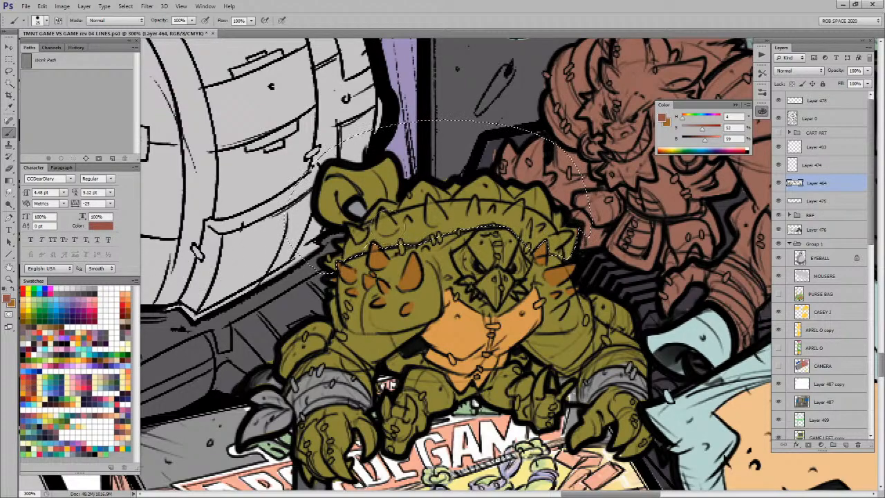
pyautogui.click(59, 386)
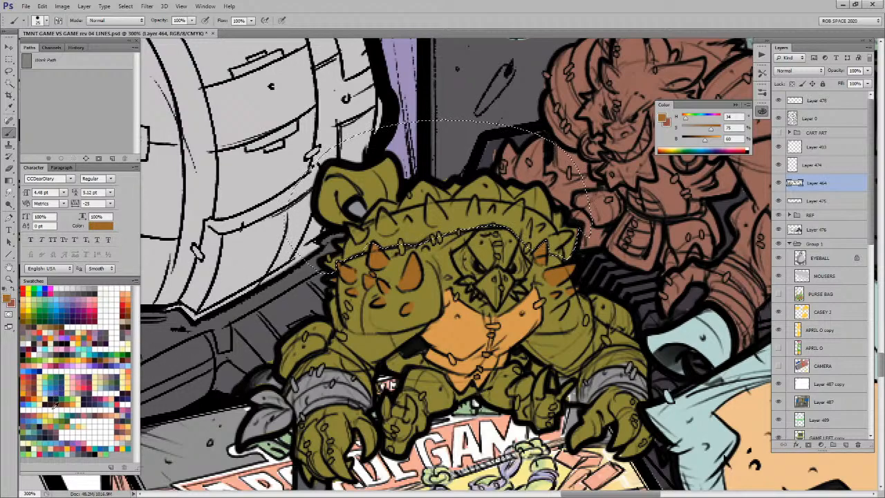
pyautogui.click(54, 427)
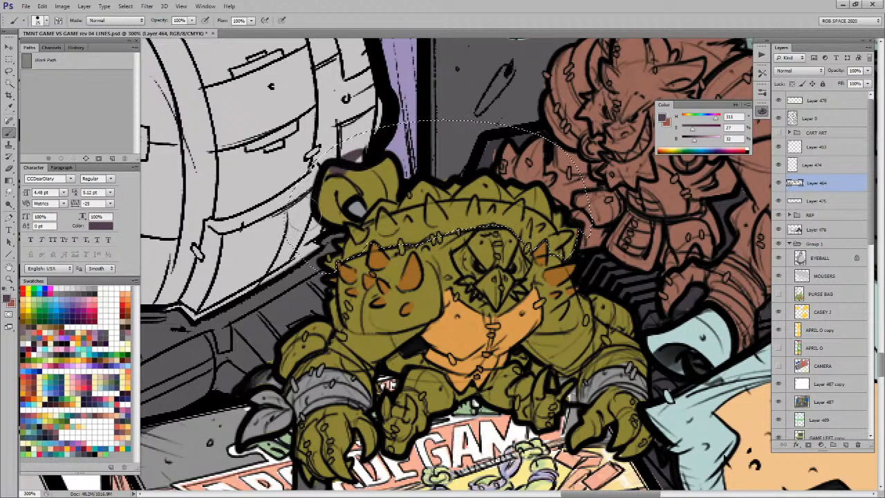
pyautogui.click(792, 83)
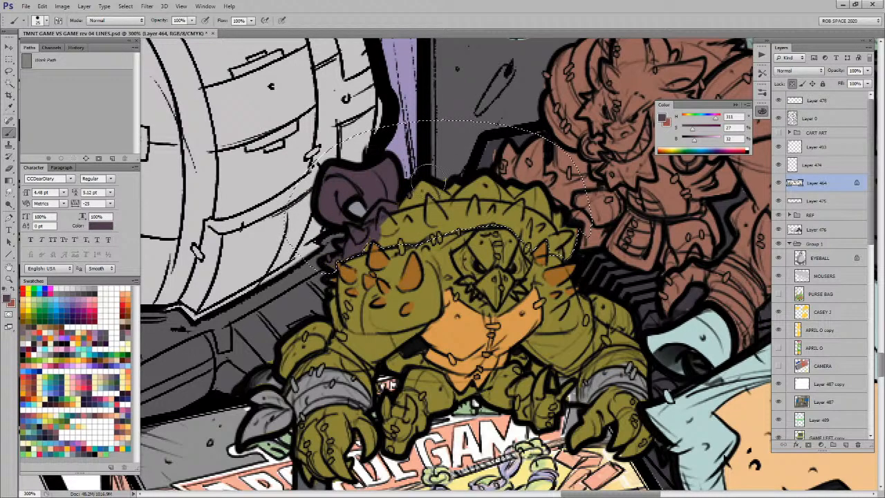
pyautogui.press('x')
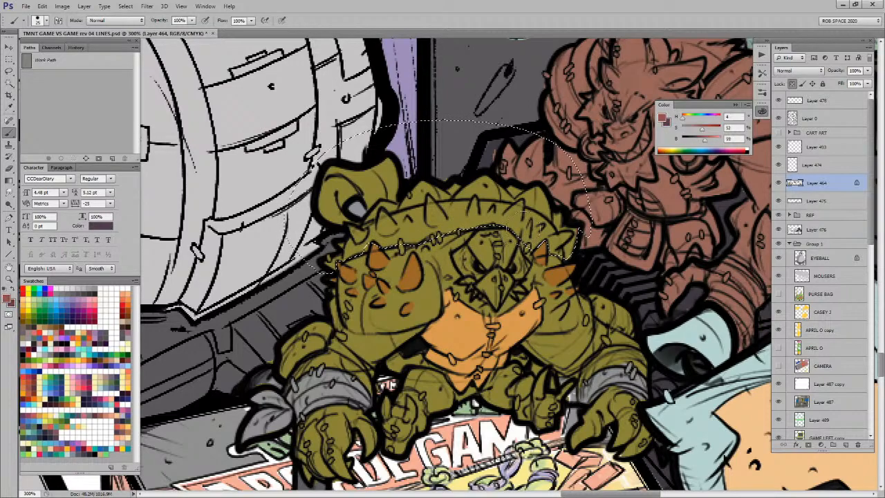
pyautogui.press('x')
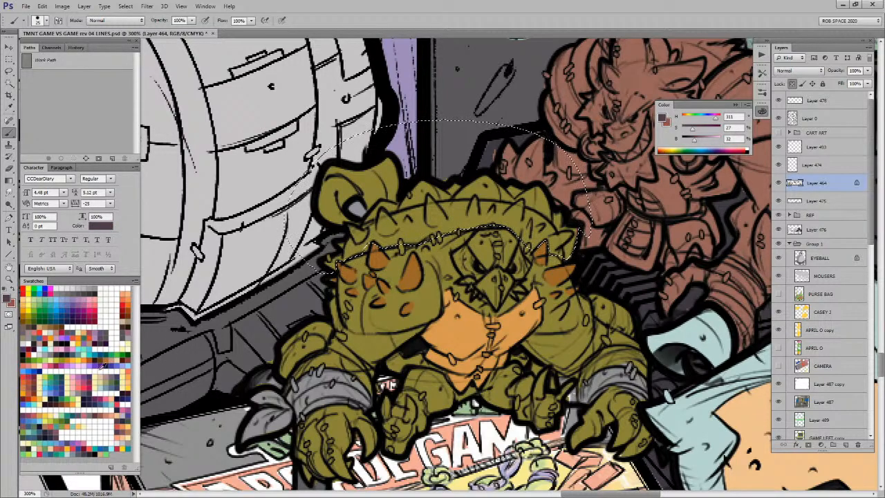
# Step: Narrow the selection to the shell's olive areas, hide the selection outline, and paint the shell with the dusty red swatch (H 350, S 36, B 52)
pyautogui.click(59, 428)
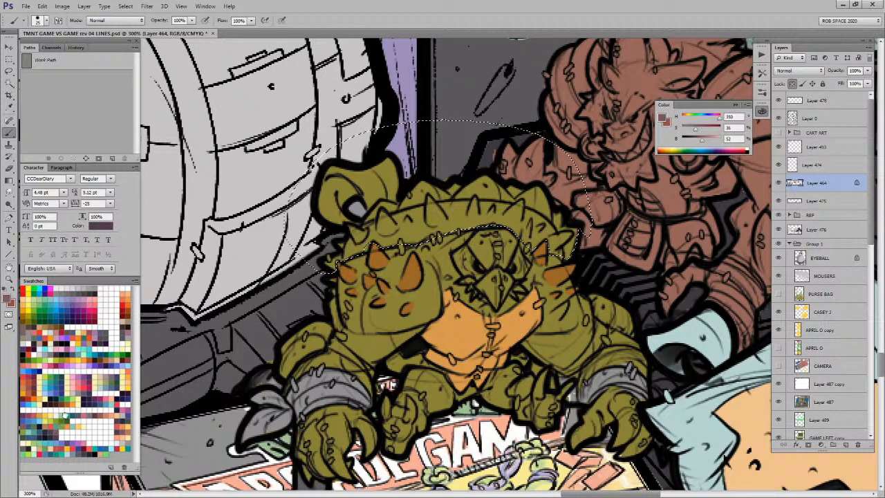
pyautogui.moveTo(332, 183)
pyautogui.mouseDown()
pyautogui.moveTo(418, 169)
pyautogui.moveTo(456, 191)
pyautogui.moveTo(518, 176)
pyautogui.moveTo(556, 193)
pyautogui.moveTo(586, 230)
pyautogui.mouseUp()
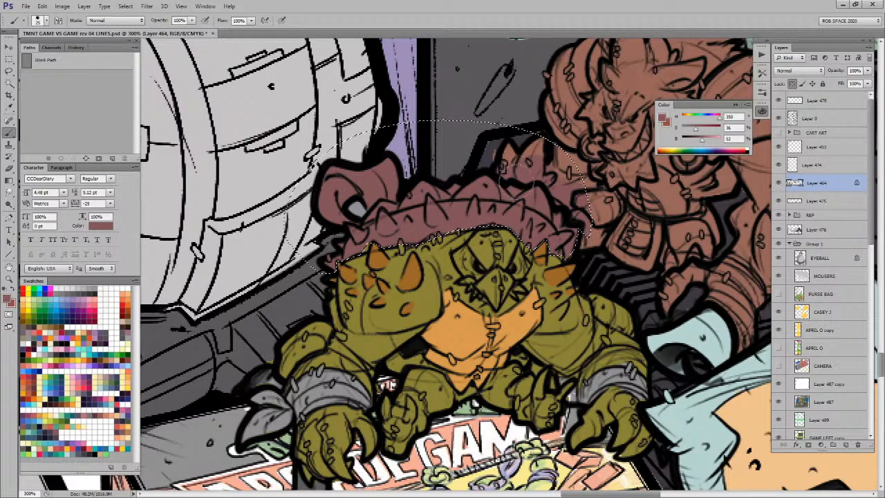
pyautogui.hotkey('ctrl', 'z')
pyautogui.press('w')
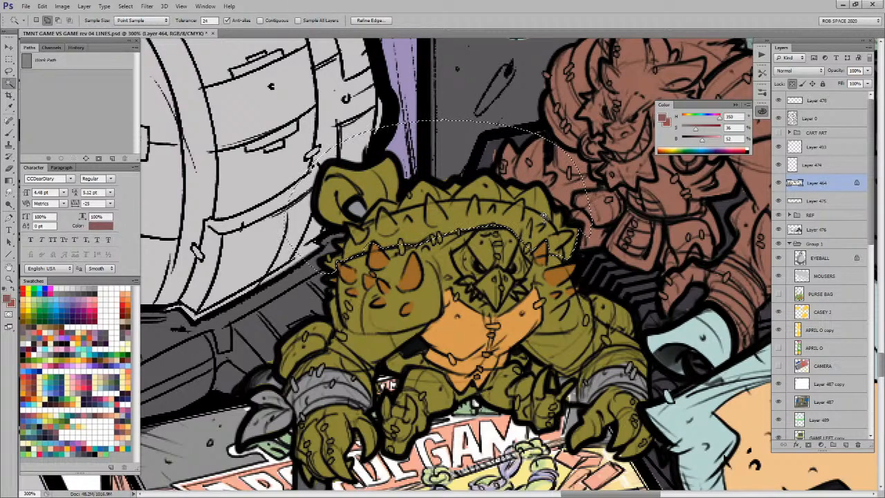
pyautogui.rightClick(543, 214)
pyautogui.click(574, 319)
pyautogui.press('b')
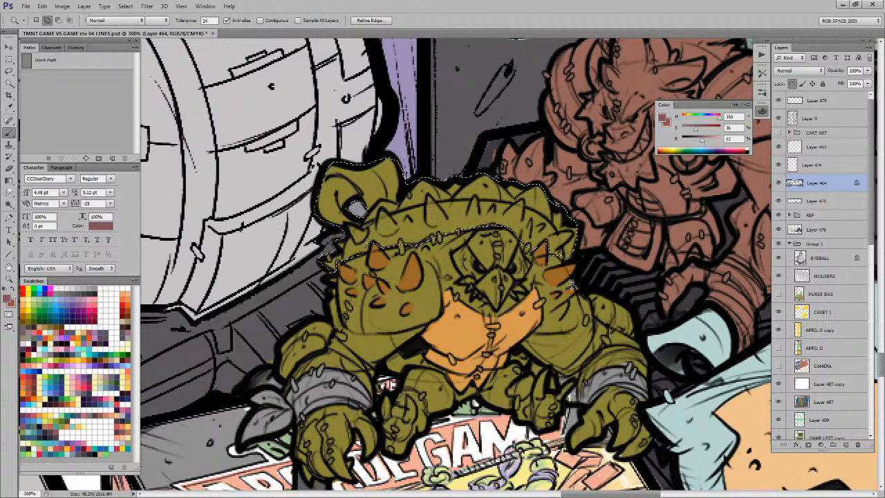
pyautogui.hotkey('ctrl', 'h')
pyautogui.moveTo(545, 201)
pyautogui.mouseDown()
pyautogui.moveTo(565, 237)
pyautogui.moveTo(535, 247)
pyautogui.moveTo(503, 220)
pyautogui.moveTo(447, 215)
pyautogui.moveTo(434, 183)
pyautogui.moveTo(336, 268)
pyautogui.moveTo(391, 168)
pyautogui.moveTo(344, 184)
pyautogui.moveTo(357, 157)
pyautogui.mouseUp()
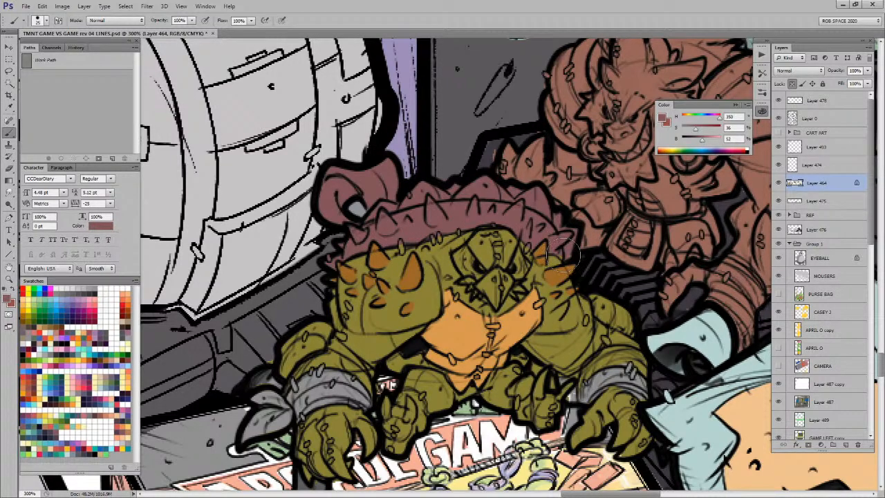
# Step: Paint the spikes on the turtle's shell and its beak with the sampled brown-orange (H 34, S 75, B 60) using a small brush
pyautogui.moveTo(578, 351); pyautogui.dragTo(569, 290)
pyautogui.moveTo(527, 271); pyautogui.dragTo(537, 337)
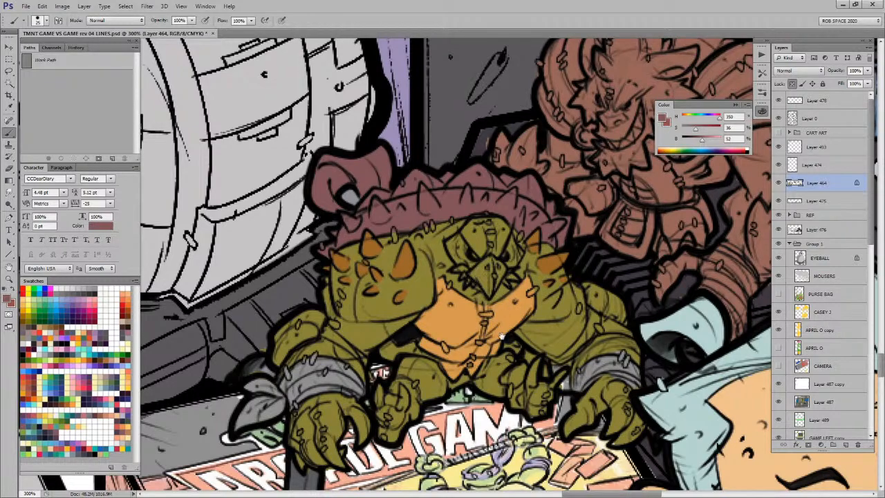
pyautogui.moveTo(512, 329); pyautogui.dragTo(540, 290)
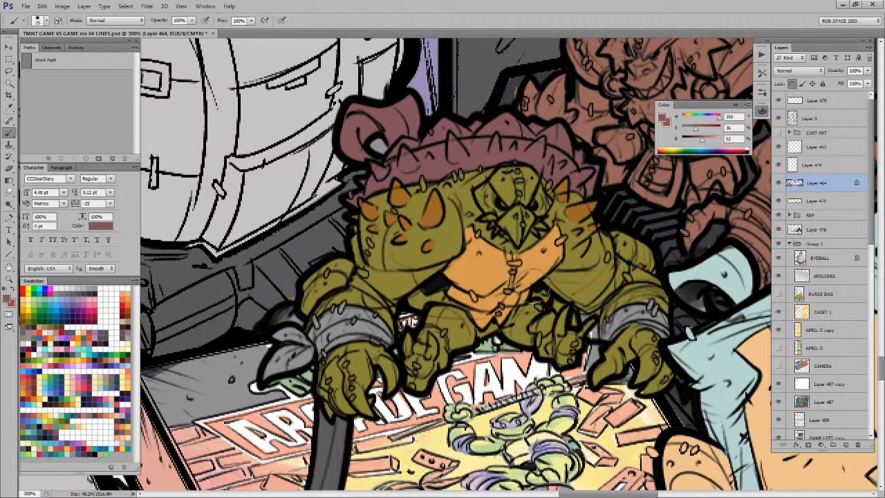
pyautogui.moveTo(532, 263); pyautogui.dragTo(531, 289)
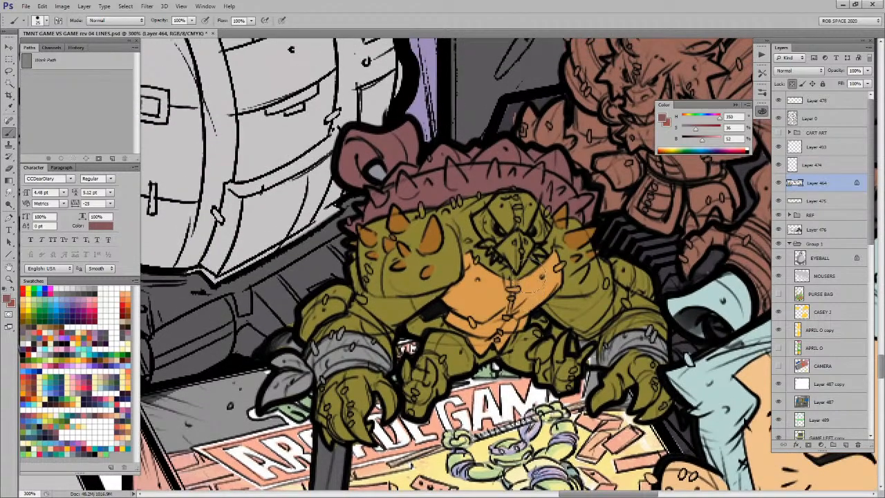
pyautogui.keyDown('alt'); pyautogui.click(433, 237); pyautogui.keyUp('alt')
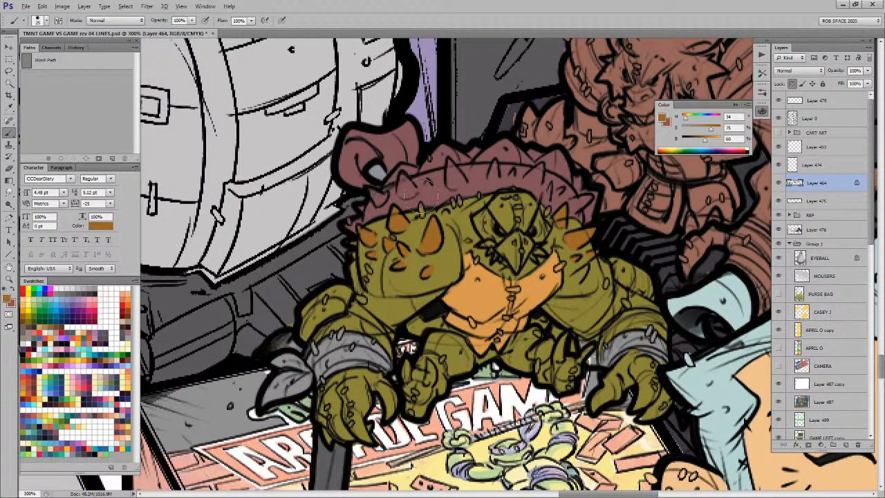
pyautogui.rightClick(475, 217)
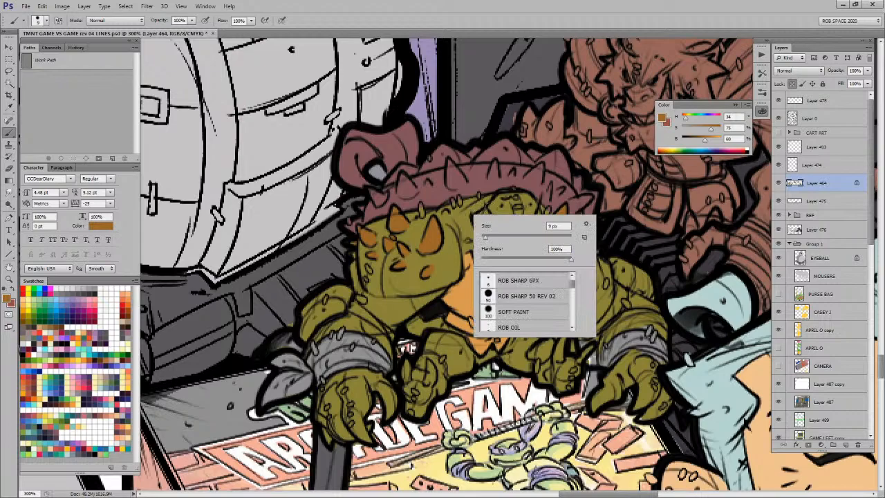
pyautogui.doubleClick(516, 328)
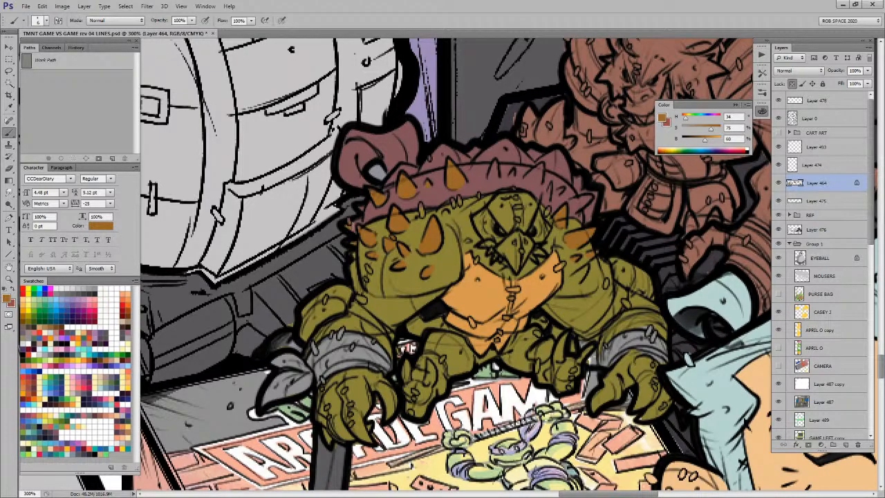
pyautogui.moveTo(564, 244); pyautogui.dragTo(536, 262)
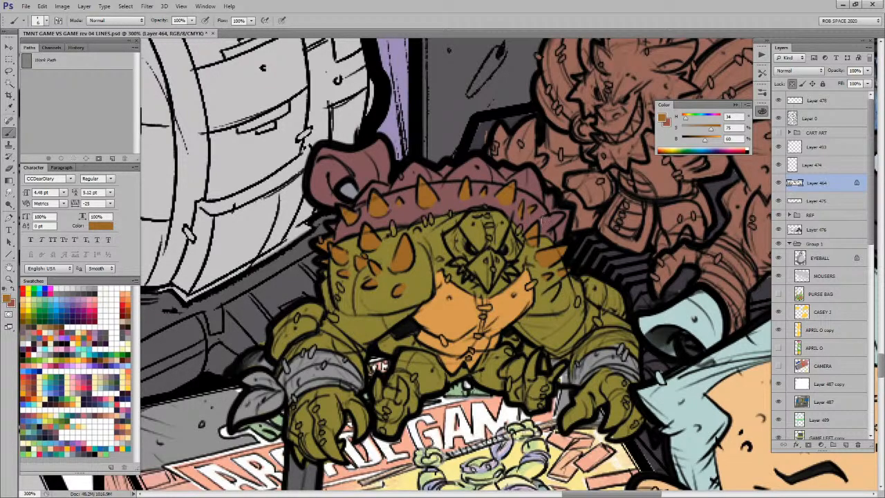
pyautogui.scroll(-3, 579, 287)
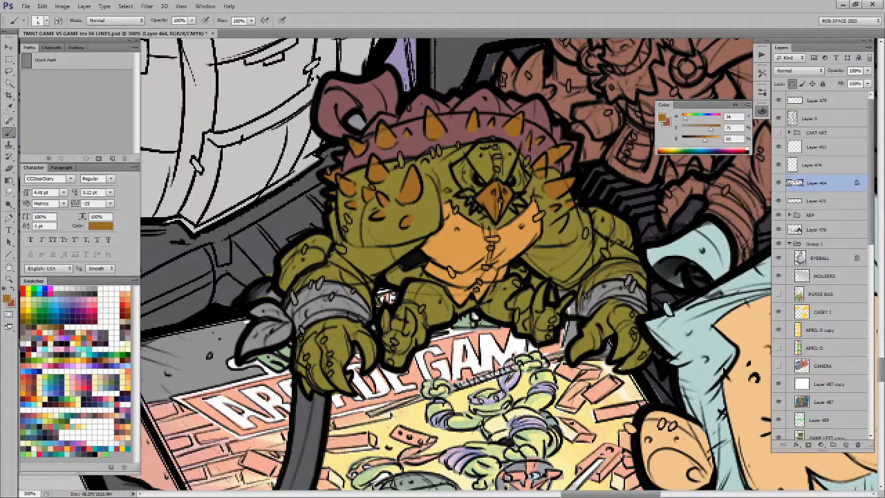
# Step: Paint the pointed tufts on both sides of the turtle's beak with the pale blue swatch (H 194, S 11, B 88)
pyautogui.scroll(1, 486, 202)
pyautogui.press('x')
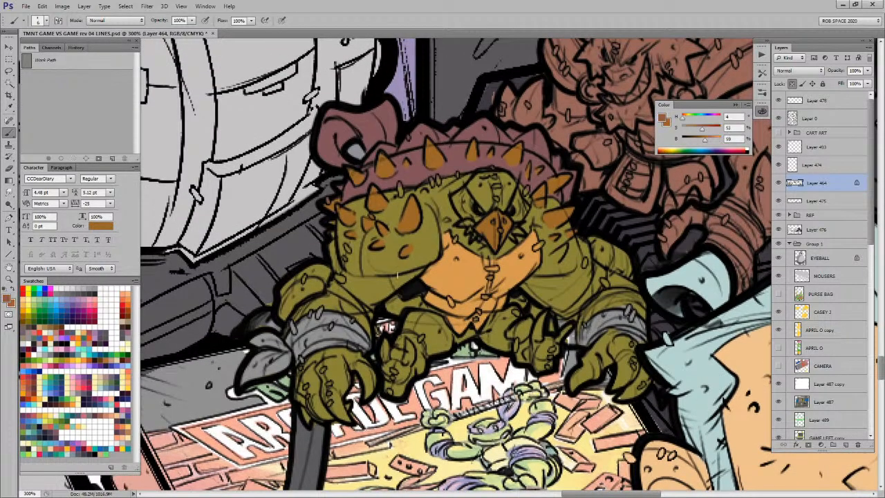
pyautogui.click(69, 448)
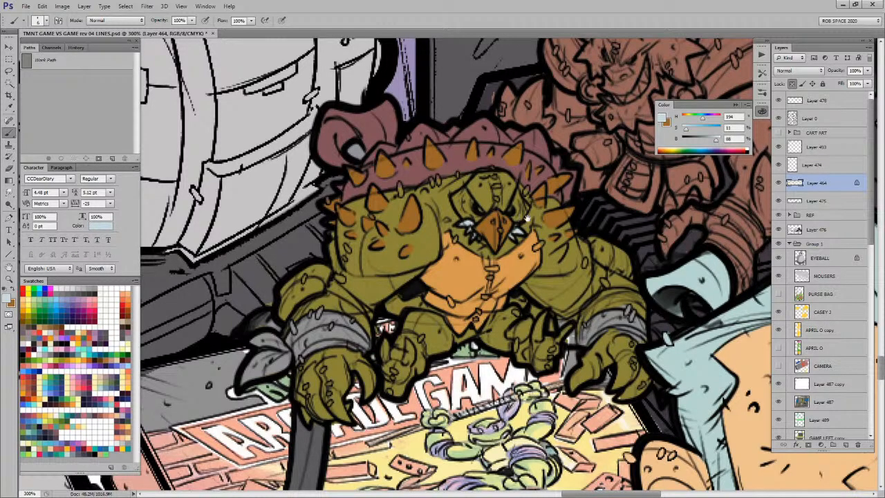
pyautogui.scroll(1, 535, 284)
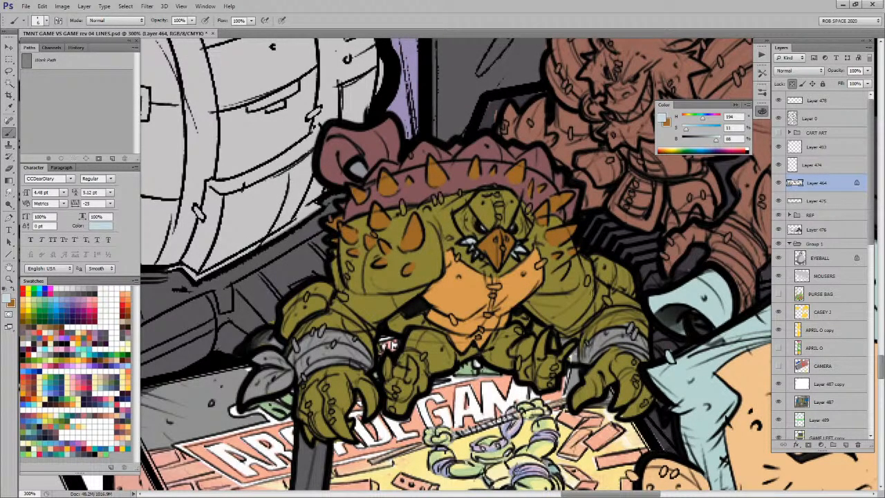
pyautogui.moveTo(422, 320); pyautogui.dragTo(510, 295)
pyautogui.moveTo(482, 322); pyautogui.dragTo(413, 279)
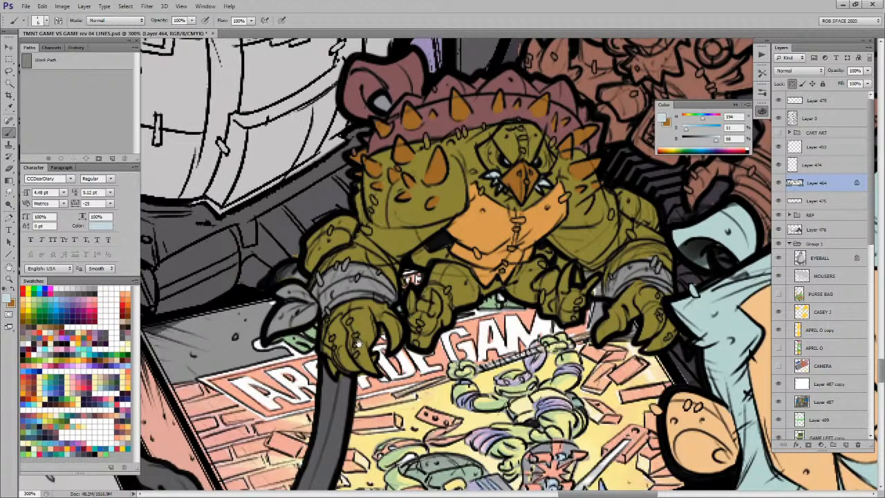
pyautogui.moveTo(458, 249); pyautogui.dragTo(467, 280)
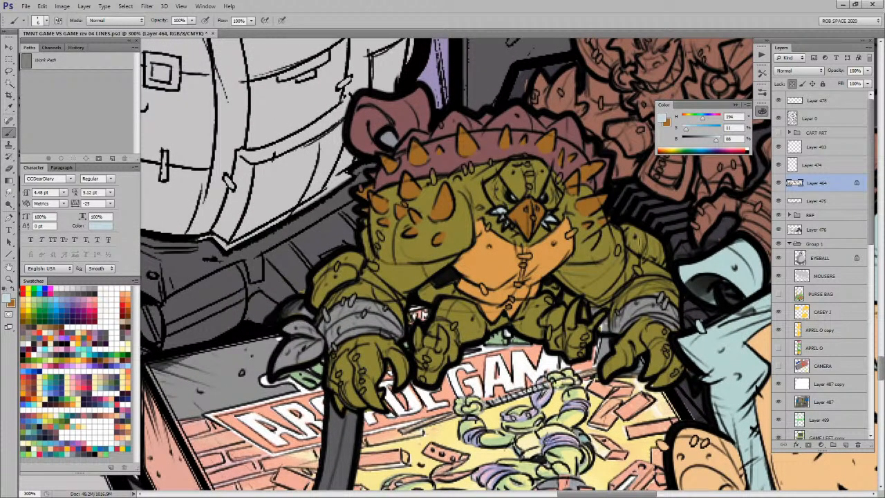
# Step: Paint the elbow pads and their straps on both of the turtle's arms with the sampled dark purple (H 311, S 27, B 32)
pyautogui.moveTo(582, 435); pyautogui.dragTo(522, 104)
pyautogui.moveTo(575, 391); pyautogui.dragTo(549, 332)
pyautogui.keyDown('alt'); pyautogui.click(664, 350); pyautogui.keyUp('alt')
pyautogui.moveTo(375, 145); pyautogui.dragTo(450, 457)
pyautogui.moveTo(353, 170)
pyautogui.mouseDown()
pyautogui.moveTo(397, 297)
pyautogui.moveTo(372, 292)
pyautogui.mouseUp()
pyautogui.moveTo(342, 288)
pyautogui.mouseDown()
pyautogui.moveTo(363, 301)
pyautogui.moveTo(365, 286)
pyautogui.moveTo(327, 321)
pyautogui.moveTo(369, 290)
pyautogui.moveTo(332, 326)
pyautogui.mouseUp()
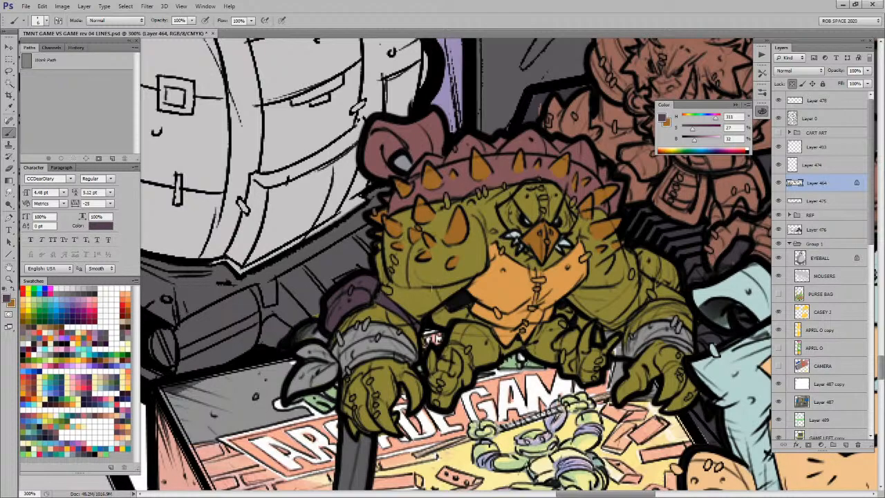
pyautogui.moveTo(608, 351); pyautogui.dragTo(570, 342)
pyautogui.moveTo(639, 267)
pyautogui.mouseDown()
pyautogui.moveTo(575, 311)
pyautogui.moveTo(634, 262)
pyautogui.moveTo(617, 266)
pyautogui.moveTo(621, 259)
pyautogui.moveTo(599, 237)
pyautogui.mouseUp()
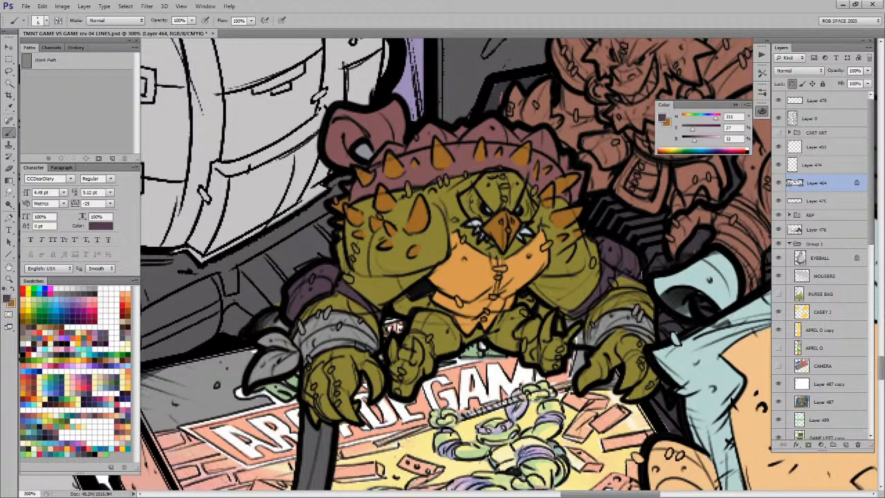
# Step: Sample the shell's dusty red (H 350, S 36, B 52) and paint the patch of shell between the turtle's arm and thigh
pyautogui.press('x')
pyautogui.keyDown('alt'); pyautogui.click(464, 166); pyautogui.keyUp('alt')
pyautogui.moveTo(410, 296)
pyautogui.mouseDown()
pyautogui.moveTo(406, 306)
pyautogui.moveTo(427, 305)
pyautogui.moveTo(433, 292)
pyautogui.mouseUp()
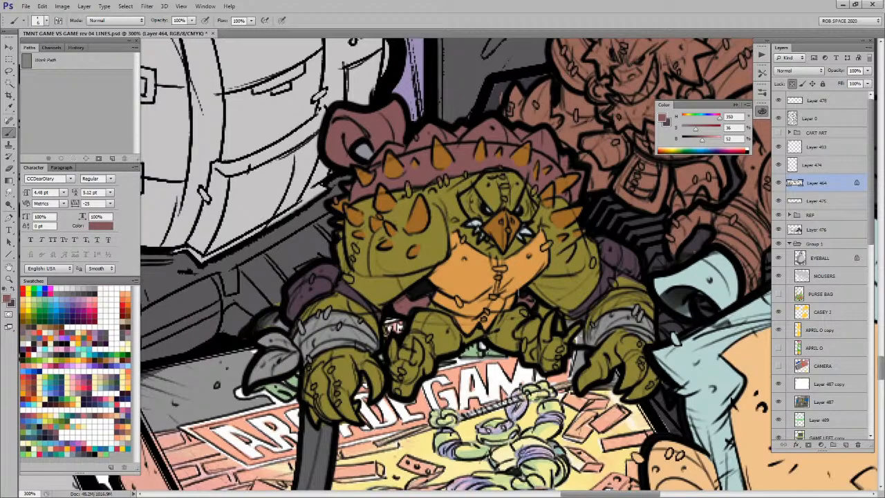
# Step: Paint the ankle wraps on both of the spiked turtle's feet in sampled dark purple (H 311, S 27, B 32)
pyautogui.moveTo(610, 357); pyautogui.dragTo(580, 321)
pyautogui.keyDown('alt'); pyautogui.click(526, 284); pyautogui.keyUp('alt')
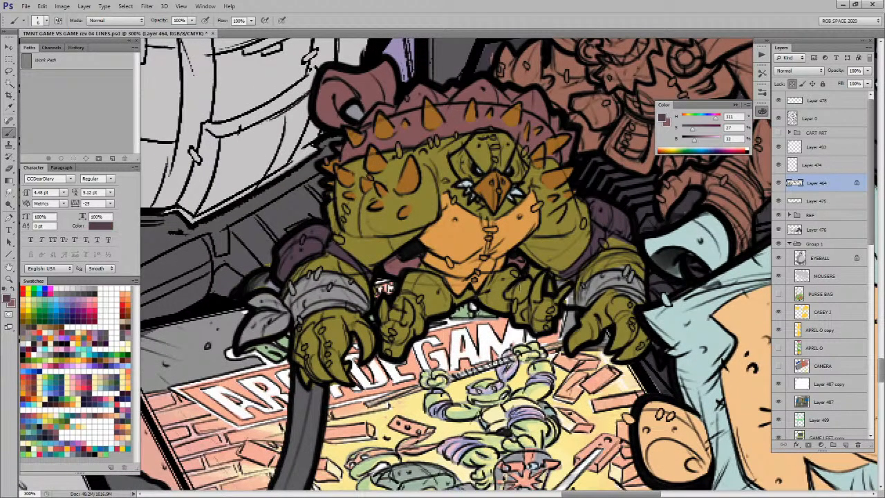
pyautogui.moveTo(517, 289)
pyautogui.mouseDown()
pyautogui.moveTo(526, 281)
pyautogui.moveTo(515, 310)
pyautogui.mouseUp()
pyautogui.moveTo(422, 297)
pyautogui.mouseDown()
pyautogui.moveTo(419, 313)
pyautogui.moveTo(398, 294)
pyautogui.moveTo(403, 305)
pyautogui.mouseUp()
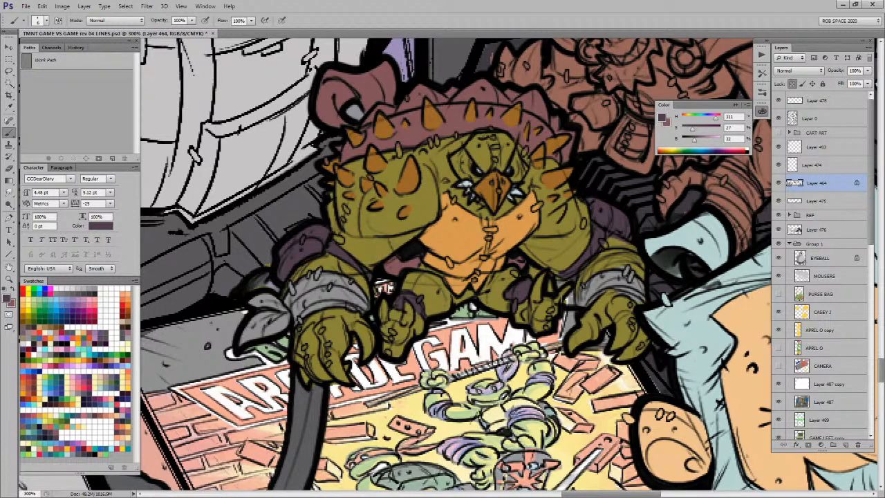
# Step: Paint the claws on the spiked turtle's hands and one foot in the spikes' orange-brown (H 34, S 75, B 60)
pyautogui.keyDown('alt'); pyautogui.click(413, 177); pyautogui.keyUp('alt')
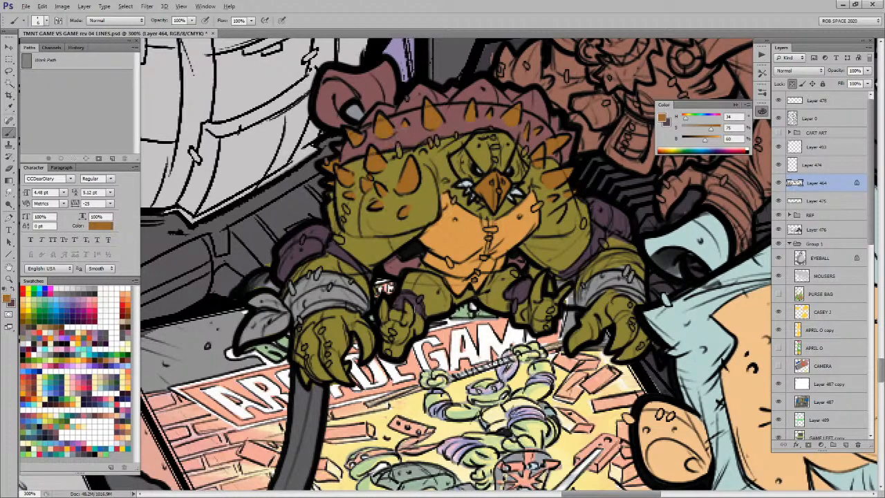
pyautogui.moveTo(407, 301)
pyautogui.mouseDown()
pyautogui.moveTo(406, 325)
pyautogui.moveTo(382, 317)
pyautogui.moveTo(460, 319)
pyautogui.mouseUp()
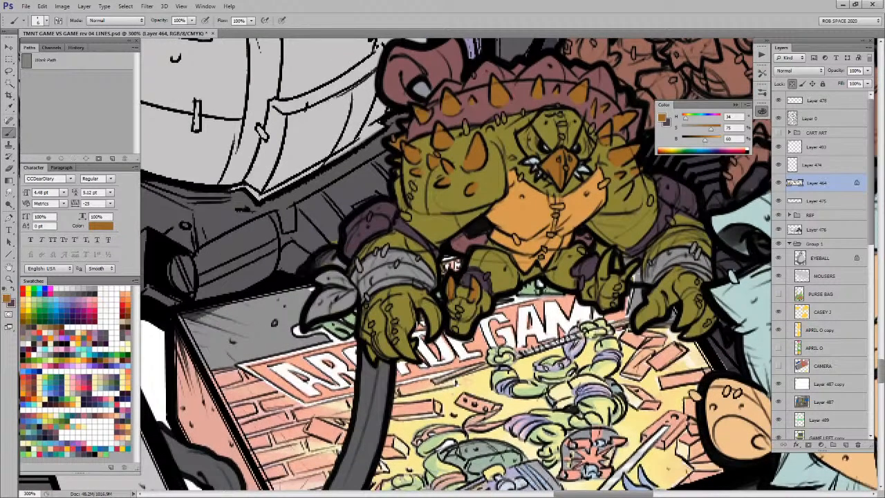
pyautogui.moveTo(400, 332)
pyautogui.mouseDown()
pyautogui.moveTo(407, 350)
pyautogui.moveTo(397, 337)
pyautogui.mouseUp()
pyautogui.moveTo(428, 306); pyautogui.dragTo(434, 329)
pyautogui.moveTo(382, 341); pyautogui.dragTo(390, 352)
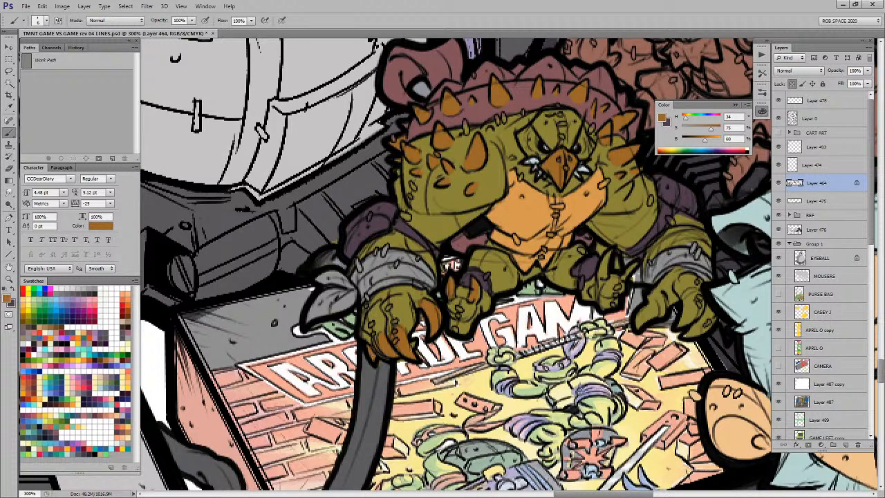
pyautogui.moveTo(653, 333)
pyautogui.mouseDown()
pyautogui.moveTo(527, 338)
pyautogui.moveTo(515, 326)
pyautogui.moveTo(563, 318)
pyautogui.moveTo(572, 301)
pyautogui.moveTo(575, 334)
pyautogui.moveTo(582, 317)
pyautogui.mouseUp()
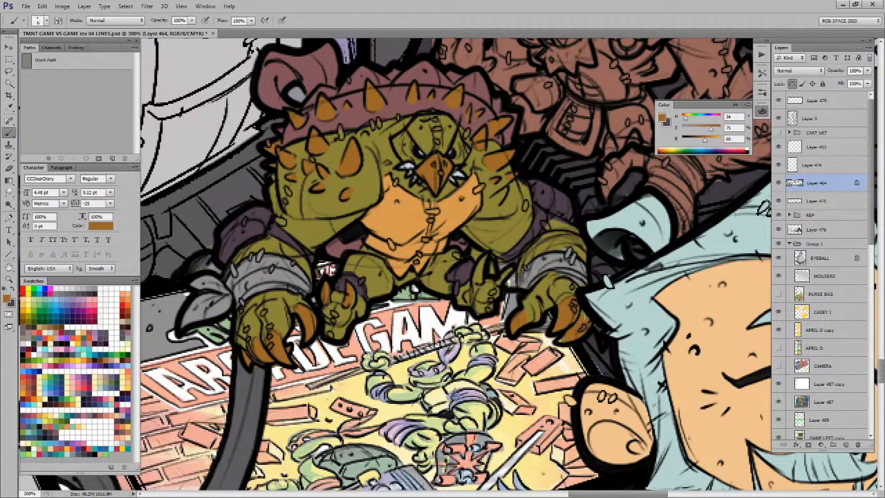
# Step: Touch up the spiked turtle with sampled dark grey (H 280, S 3, B 36) and paint the remaining foot's claws orange-brown
pyautogui.moveTo(480, 250); pyautogui.dragTo(549, 308)
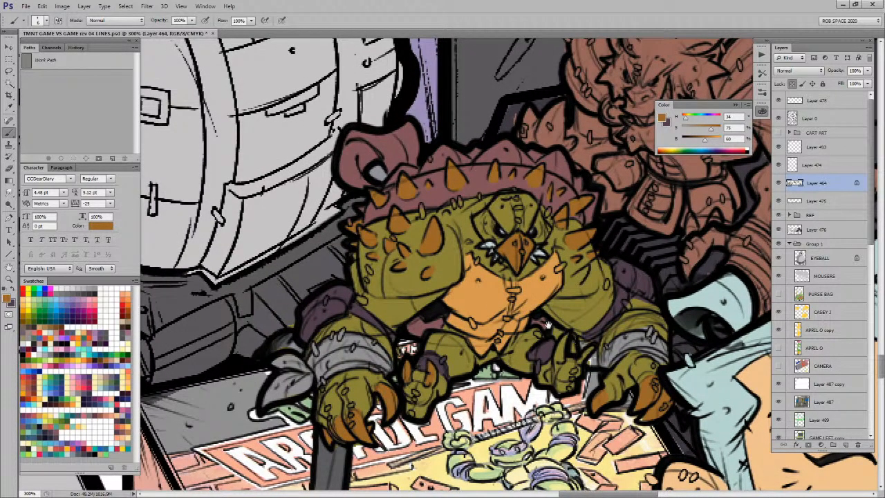
pyautogui.moveTo(561, 289); pyautogui.dragTo(564, 334)
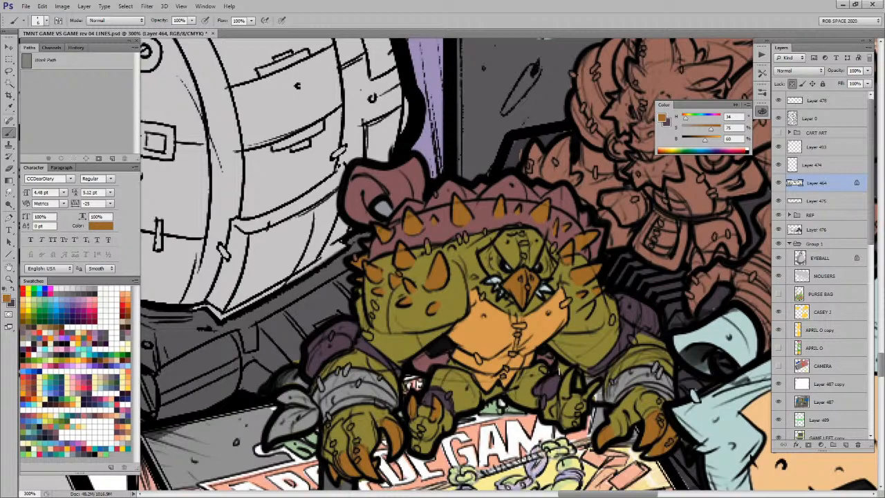
pyautogui.keyDown('alt'); pyautogui.click(476, 246); pyautogui.keyUp('alt')
pyautogui.moveTo(491, 359); pyautogui.dragTo(528, 311)
pyautogui.keyDown('alt'); pyautogui.click(334, 307); pyautogui.keyUp('alt')
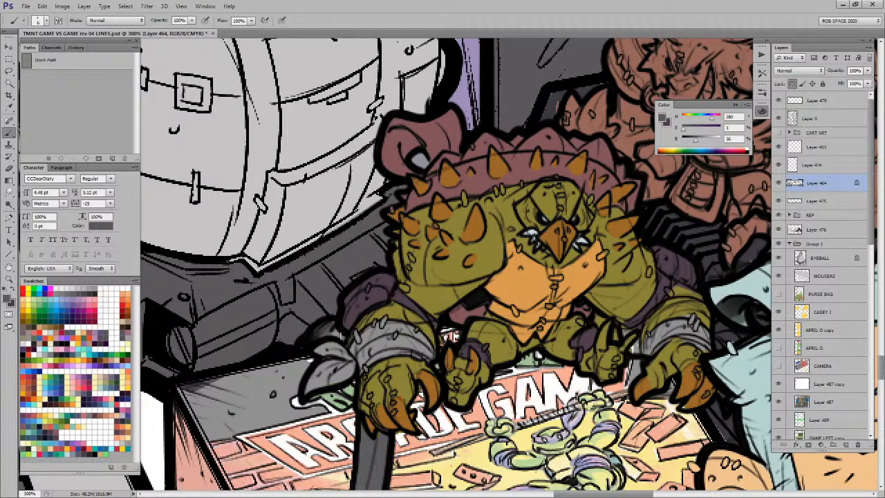
pyautogui.moveTo(625, 346)
pyautogui.mouseDown()
pyautogui.moveTo(545, 316)
pyautogui.moveTo(573, 305)
pyautogui.mouseUp()
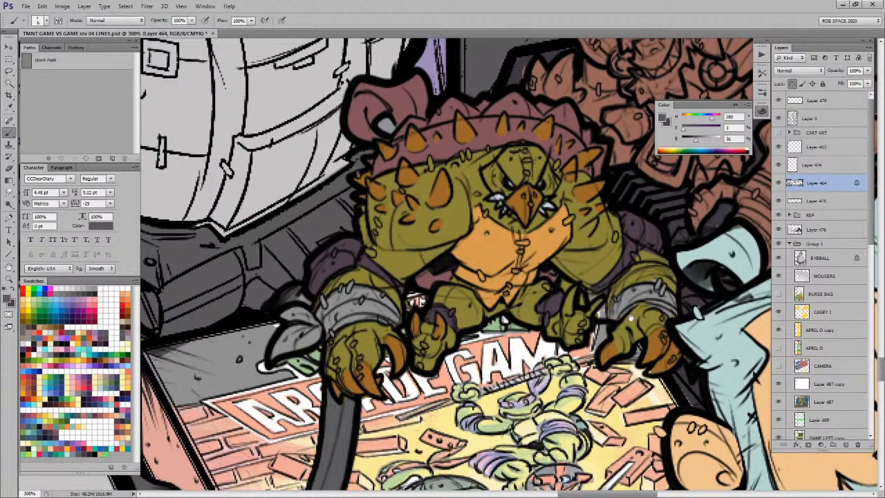
pyautogui.moveTo(633, 318); pyautogui.dragTo(594, 312)
pyautogui.keyDown('alt'); pyautogui.click(407, 329); pyautogui.keyUp('alt')
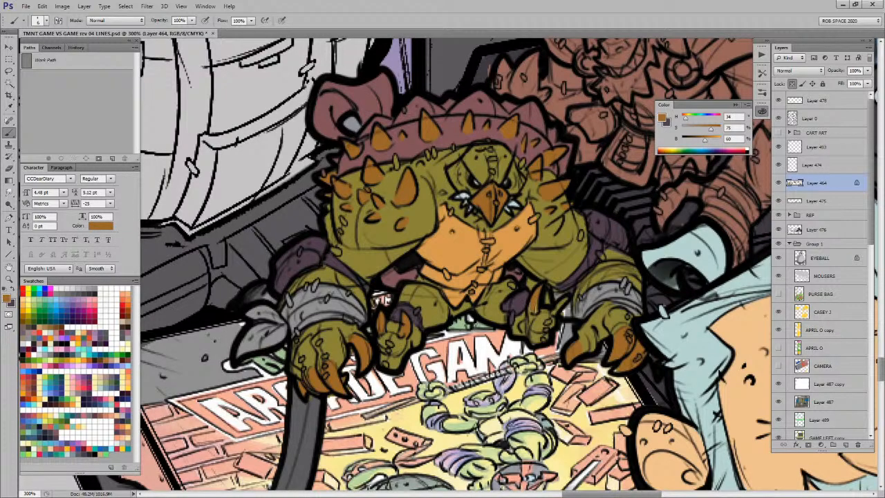
pyautogui.moveTo(640, 285); pyautogui.dragTo(546, 325)
# Step: Check the colours across the whole illustration and save the document
pyautogui.press('z')
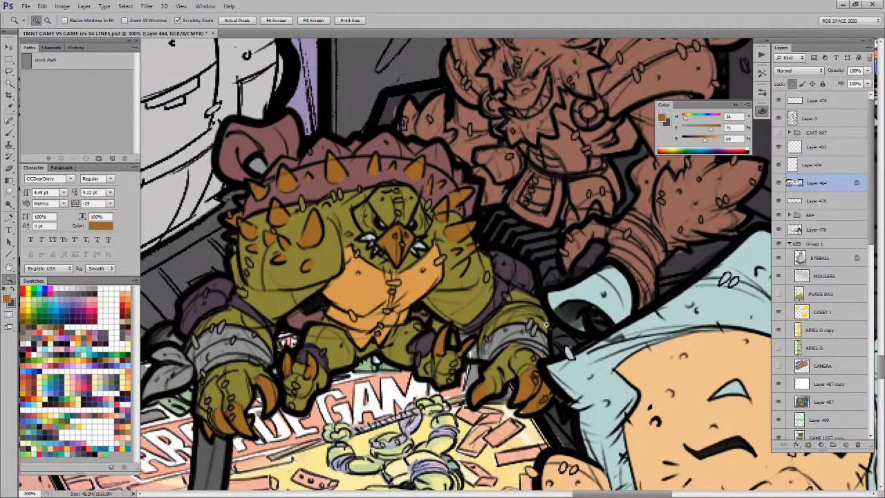
pyautogui.keyDown('alt'); pyautogui.click(546, 325); pyautogui.keyUp('alt')
pyautogui.keyDown('alt'); pyautogui.click(544, 326); pyautogui.keyUp('alt')
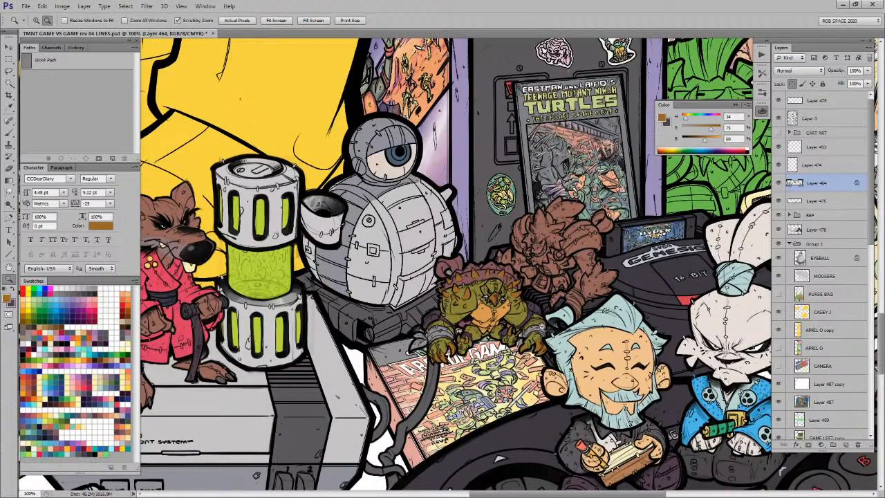
pyautogui.keyDown('alt'); pyautogui.click(544, 327); pyautogui.keyUp('alt')
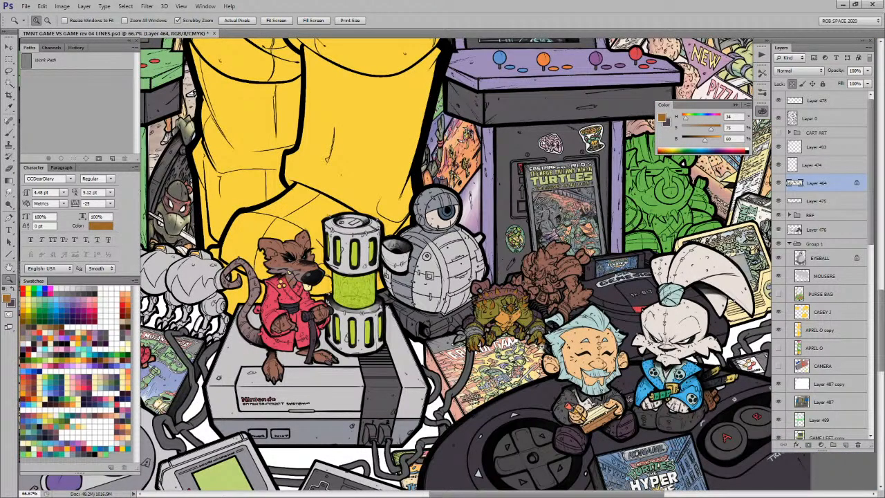
pyautogui.keyDown('alt'); pyautogui.click(542, 347); pyautogui.keyUp('alt')
pyautogui.keyDown('alt'); pyautogui.click(542, 347); pyautogui.keyUp('alt')
pyautogui.keyDown('alt'); pyautogui.click(542, 347); pyautogui.keyUp('alt')
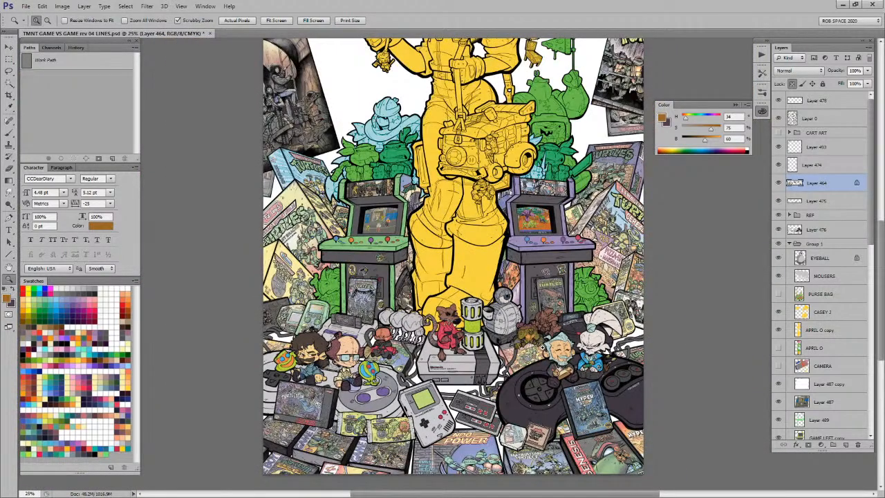
pyautogui.keyDown('alt'); pyautogui.click(542, 348); pyautogui.keyUp('alt')
pyautogui.click(536, 361)
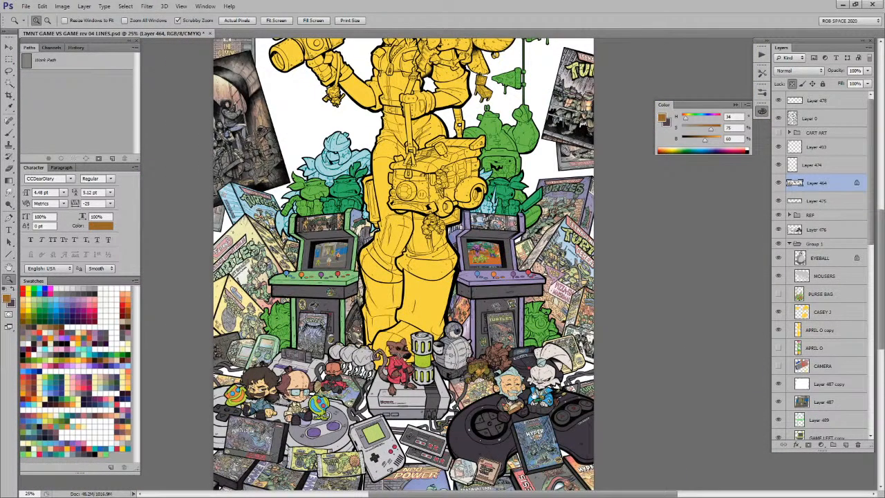
pyautogui.moveTo(532, 388); pyautogui.dragTo(547, 350)
pyautogui.hotkey('ctrl', 's')
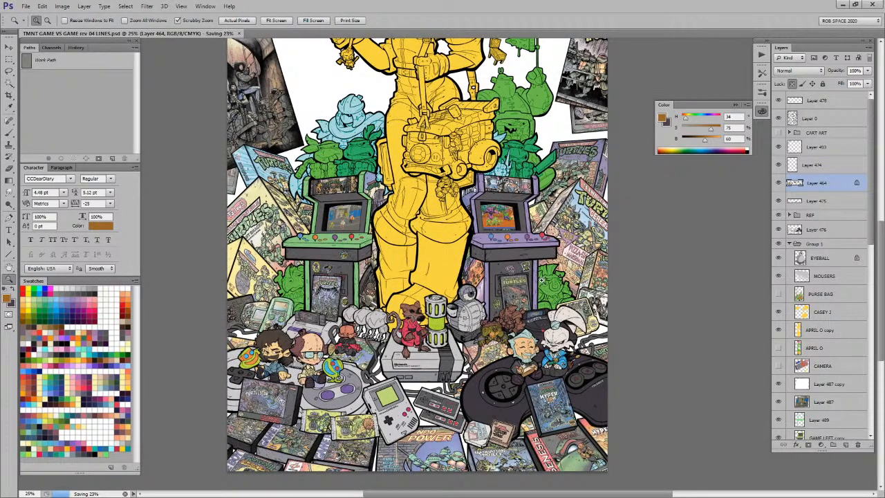
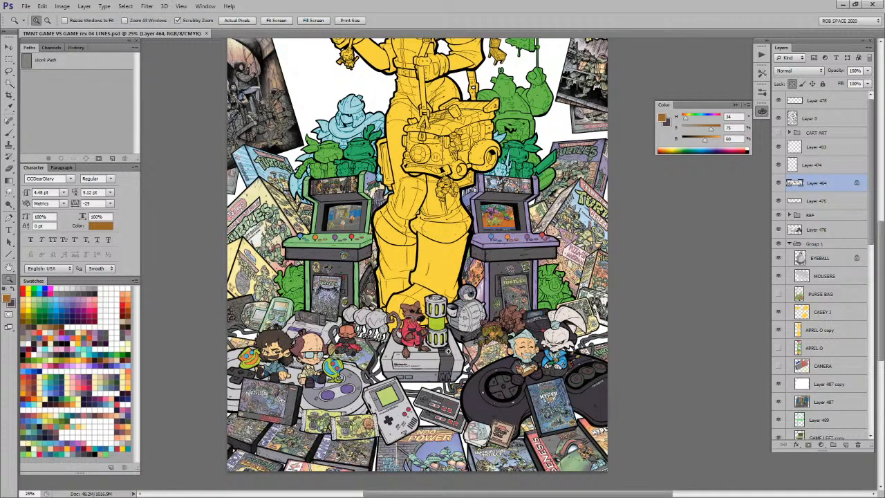
# Step: Paint the wolf creature's grinning teeth with a light yellow-orange swatch (H 40, S 59, B 100)
pyautogui.click(514, 325)
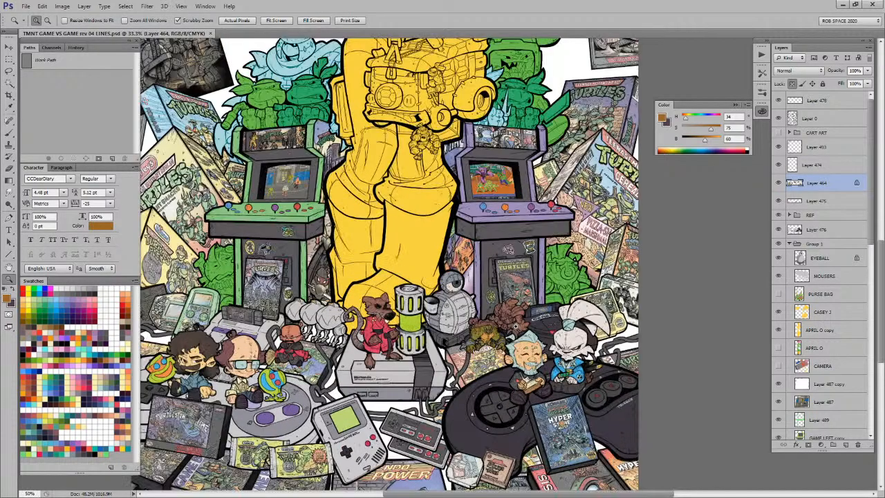
pyautogui.tripleClick(516, 323)
pyautogui.press('b')
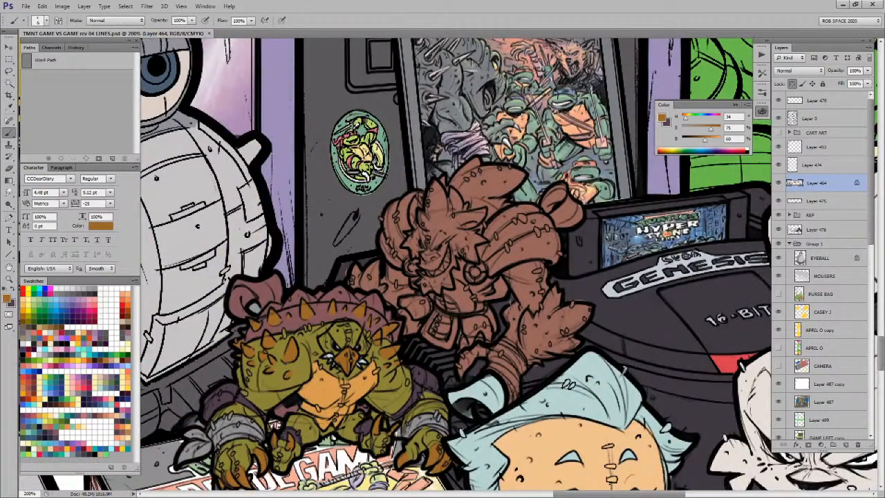
pyautogui.press('x')
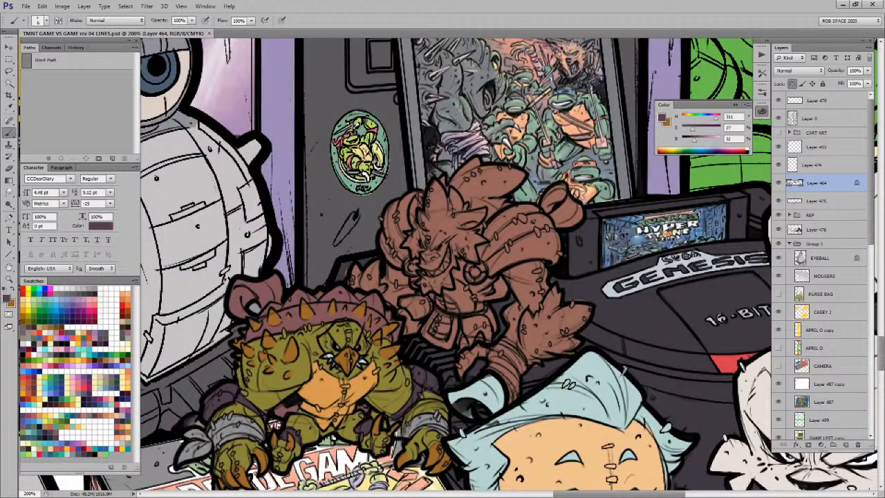
pyautogui.click(83, 330)
pyautogui.click(129, 425)
pyautogui.moveTo(426, 273); pyautogui.dragTo(447, 256)
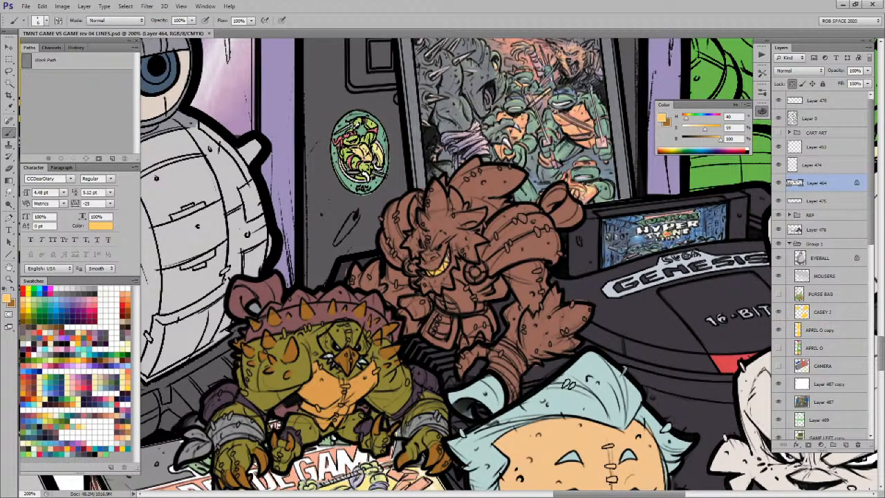
# Step: Paint the wolf creature's nose with the dark purple sampled from the turtle's wraps (H 311, S 27, B 32)
pyautogui.scroll(1, 447, 256)
pyautogui.keyDown('alt'); pyautogui.click(447, 256); pyautogui.keyUp('alt')
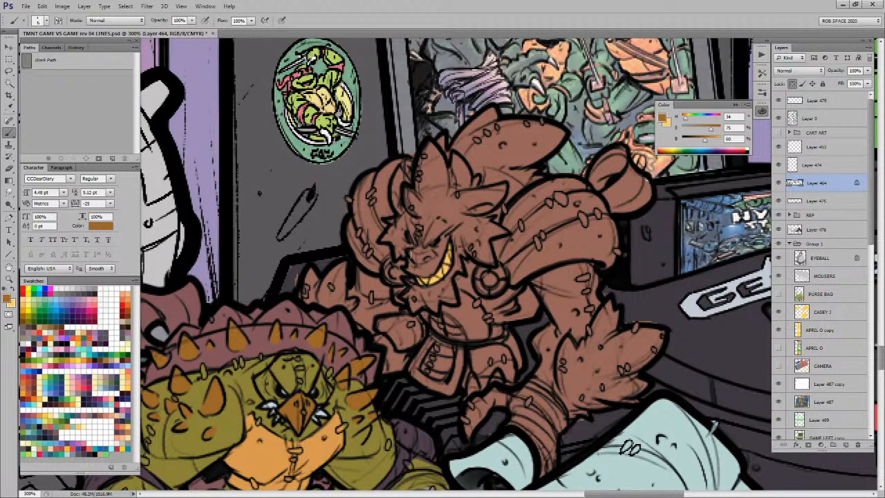
pyautogui.keyDown('alt'); pyautogui.click(408, 436); pyautogui.keyUp('alt')
pyautogui.moveTo(418, 260); pyautogui.dragTo(429, 254)
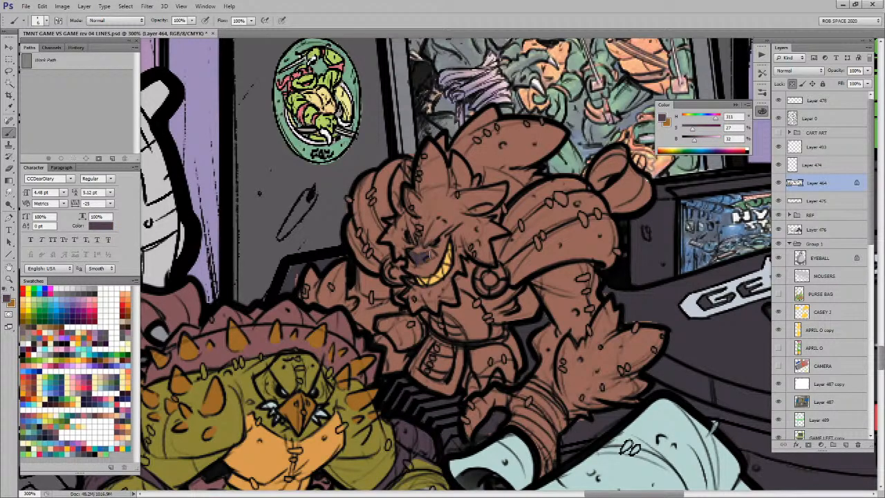
# Step: Select the wolf's large shoulder pad with its knotted end freehand and fill it with dark purple
pyautogui.moveTo(620, 280); pyautogui.dragTo(577, 291)
pyautogui.press('l')
pyautogui.moveTo(503, 193)
pyautogui.mouseDown()
pyautogui.moveTo(471, 214)
pyautogui.moveTo(466, 245)
pyautogui.moveTo(453, 256)
pyautogui.moveTo(458, 280)
pyautogui.moveTo(443, 280)
pyautogui.moveTo(434, 294)
pyautogui.moveTo(440, 313)
pyautogui.moveTo(513, 284)
pyautogui.moveTo(583, 284)
pyautogui.moveTo(618, 222)
pyautogui.moveTo(611, 168)
pyautogui.moveTo(532, 181)
pyautogui.mouseUp()
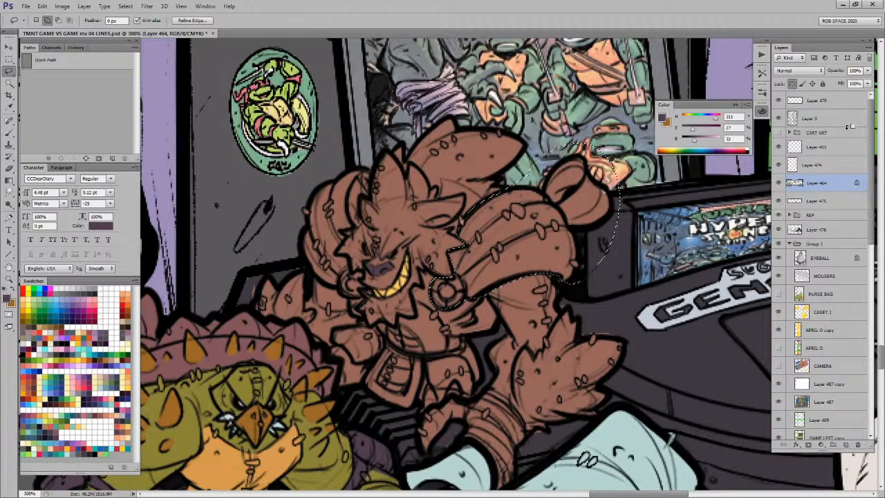
pyautogui.hotkey('alt', 'BackSpace')
pyautogui.hotkey('ctrl', 'd')
# Step: Outline the wolf's other shoulder pad beside its face and fill it with the same dark purple
pyautogui.moveTo(367, 190)
pyautogui.mouseDown()
pyautogui.moveTo(373, 175)
pyautogui.moveTo(362, 184)
pyautogui.moveTo(344, 256)
pyautogui.moveTo(367, 289)
pyautogui.moveTo(349, 304)
pyautogui.moveTo(289, 229)
pyautogui.moveTo(373, 167)
pyautogui.mouseUp()
pyautogui.hotkey('alt', 'BackSpace')
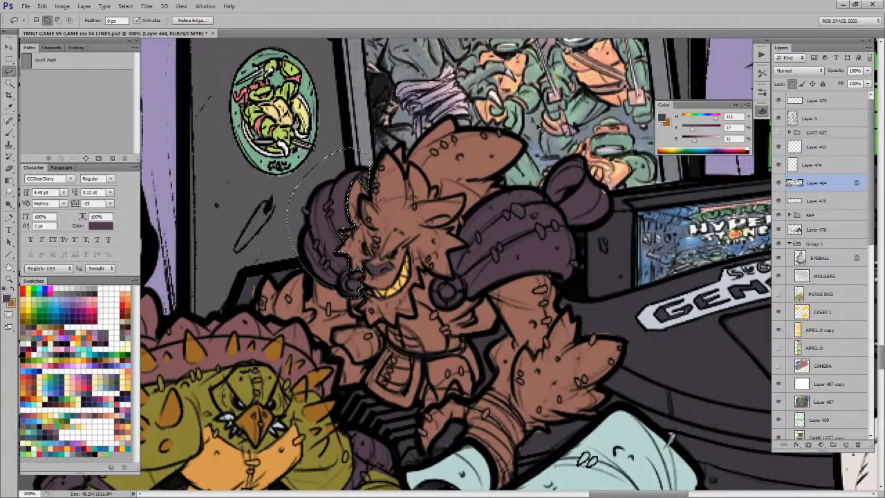
pyautogui.hotkey('ctrl', 'd')
pyautogui.press('b')
# Step: Make a freehand selection around the large fur tuft on the wolf's forearm above the wrapped wrist
pyautogui.moveTo(547, 364); pyautogui.dragTo(543, 267)
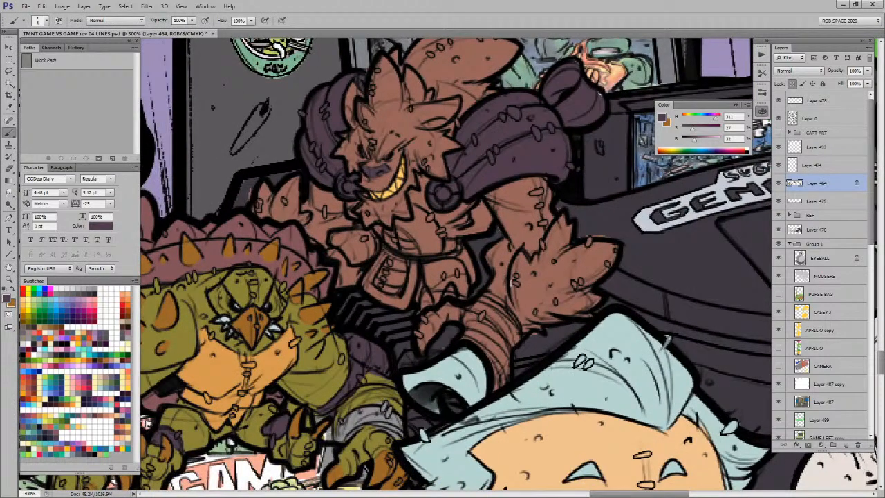
pyautogui.press('l')
pyautogui.moveTo(511, 287)
pyautogui.mouseDown()
pyautogui.moveTo(529, 339)
pyautogui.moveTo(542, 343)
pyautogui.moveTo(607, 322)
pyautogui.moveTo(631, 235)
pyautogui.moveTo(567, 213)
pyautogui.moveTo(527, 257)
pyautogui.mouseUp()
pyautogui.press('b')
pyautogui.press('x')
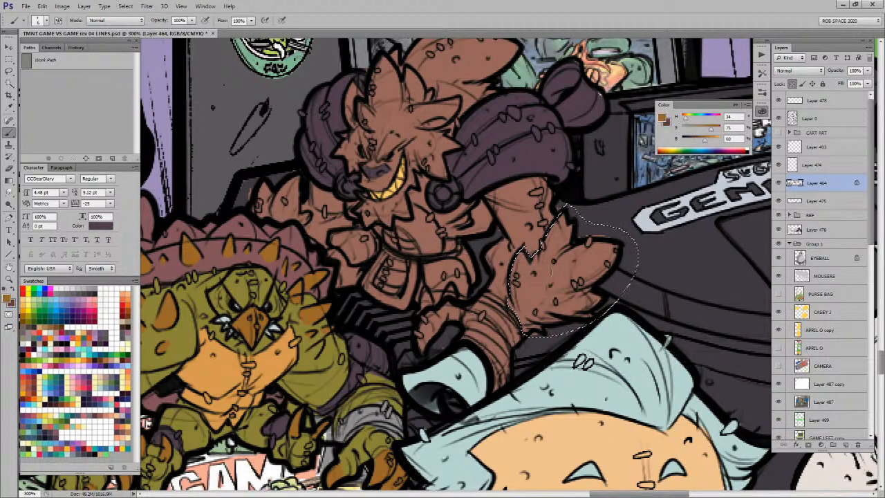
# Step: Try filling the selected forearm fur with reddish brown, salmon and bright orange (H 19, S 80, B 86) swatches
pyautogui.click(102, 412)
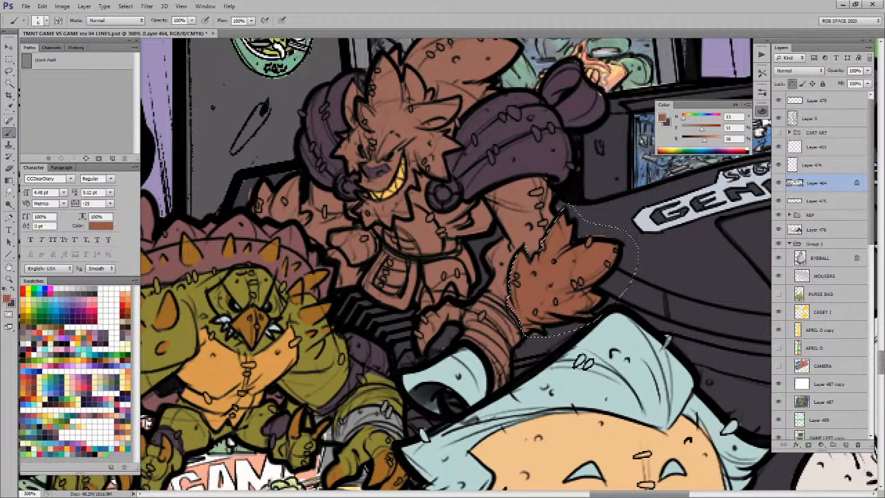
pyautogui.click(108, 413)
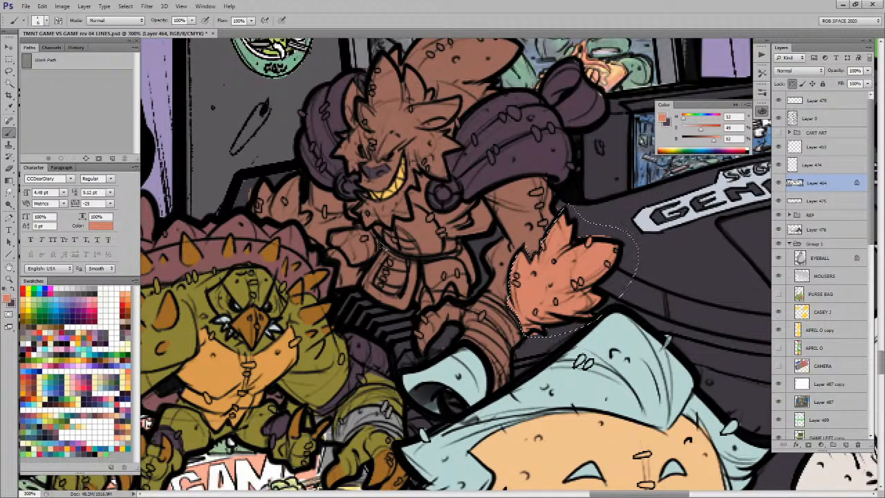
pyautogui.hotkey('ctrl', 'z')
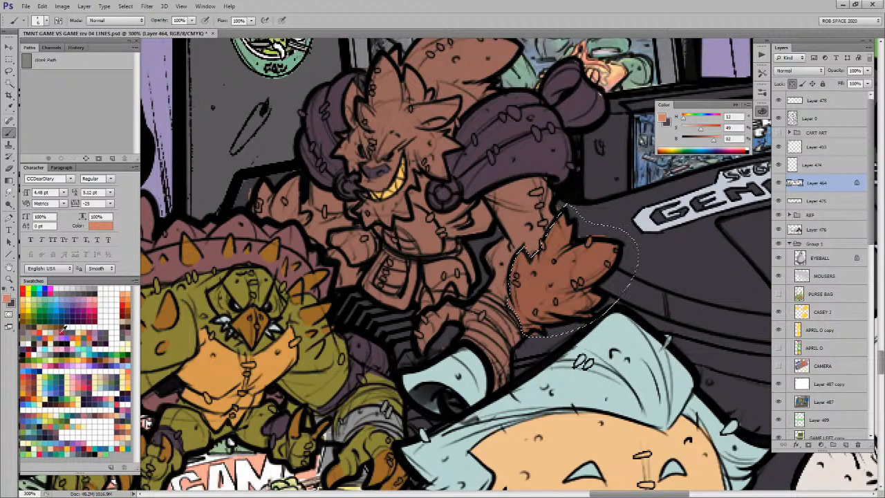
pyautogui.click(24, 383)
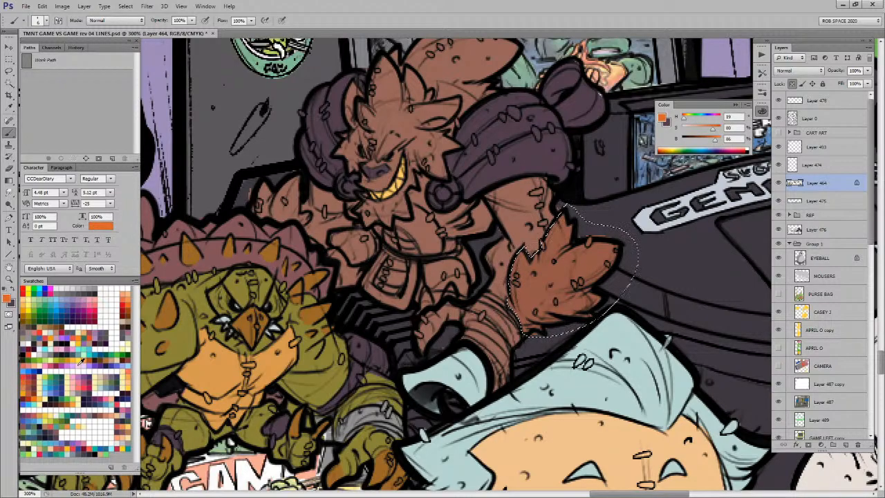
pyautogui.hotkey('alt', 'BackSpace')
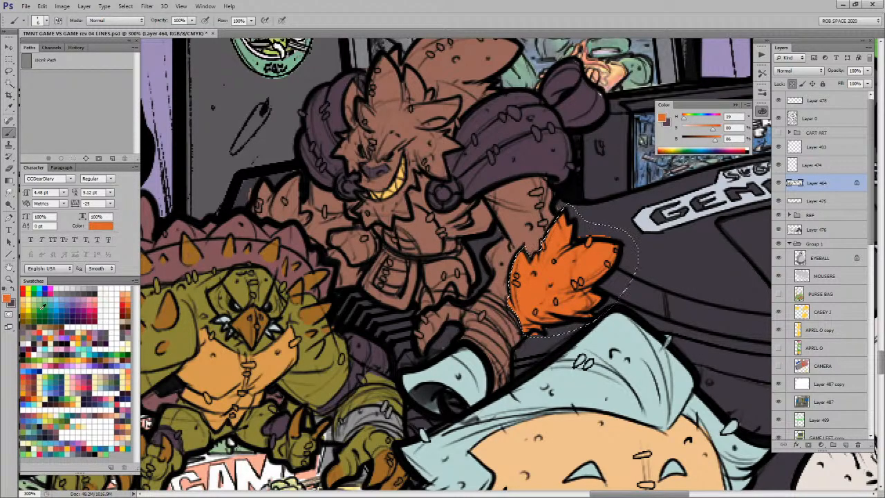
# Step: Mute the orange to H 19, S 63, B 78, fill the selected forearm fur with it and deselect
pyautogui.click(8, 302)
pyautogui.click(662, 228)
pyautogui.click(791, 196)
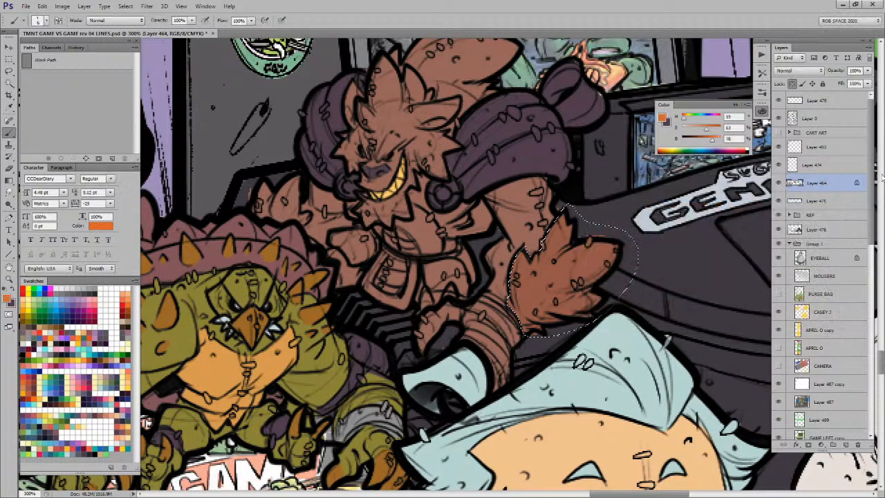
pyautogui.hotkey('alt', 'BackSpace')
pyautogui.hotkey('ctrl', 'd')
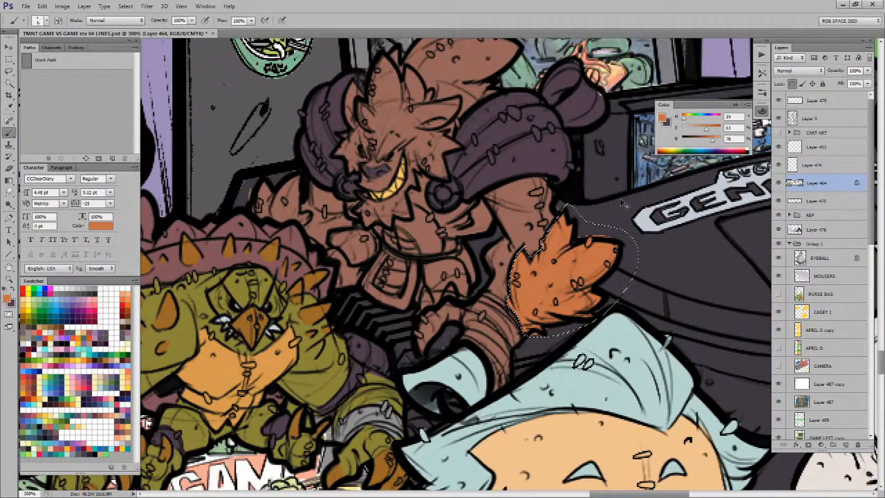
pyautogui.keyDown('alt'); pyautogui.click(605, 228); pyautogui.keyUp('alt')
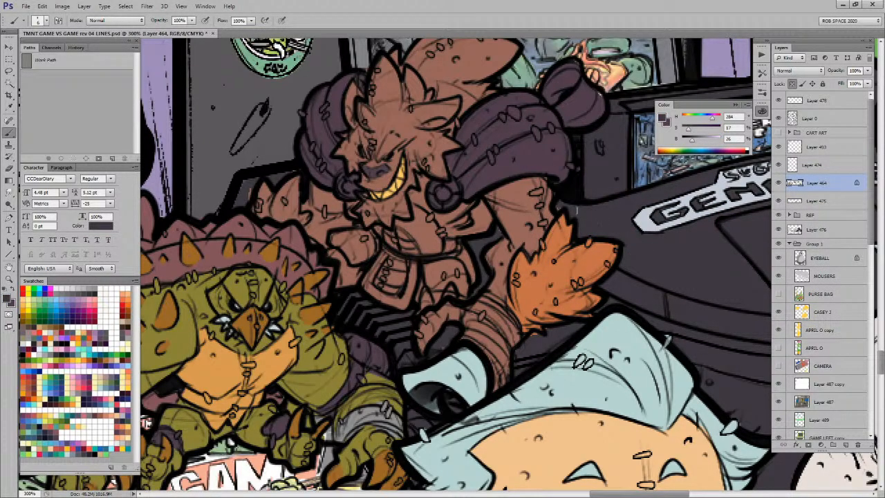
pyautogui.moveTo(509, 314); pyautogui.dragTo(531, 279)
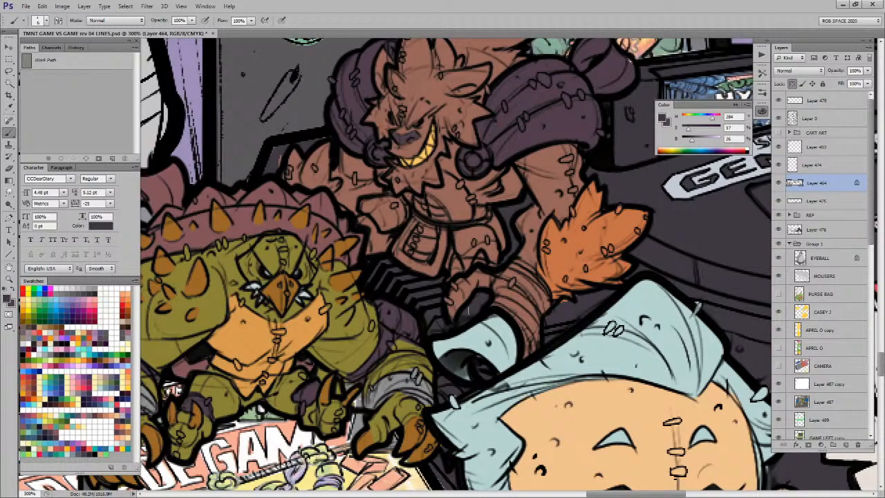
pyautogui.moveTo(439, 281); pyautogui.dragTo(511, 381)
pyautogui.keyDown('alt'); pyautogui.click(352, 256); pyautogui.keyUp('alt')
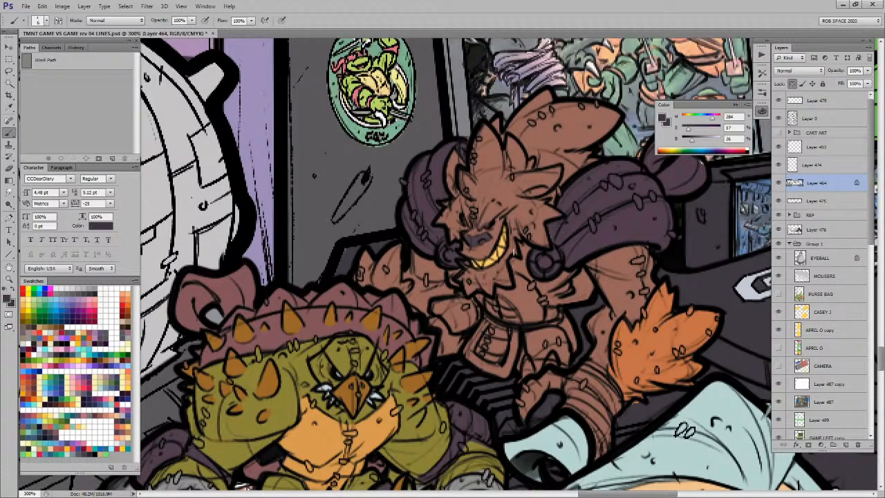
pyautogui.moveTo(636, 367); pyautogui.dragTo(561, 335)
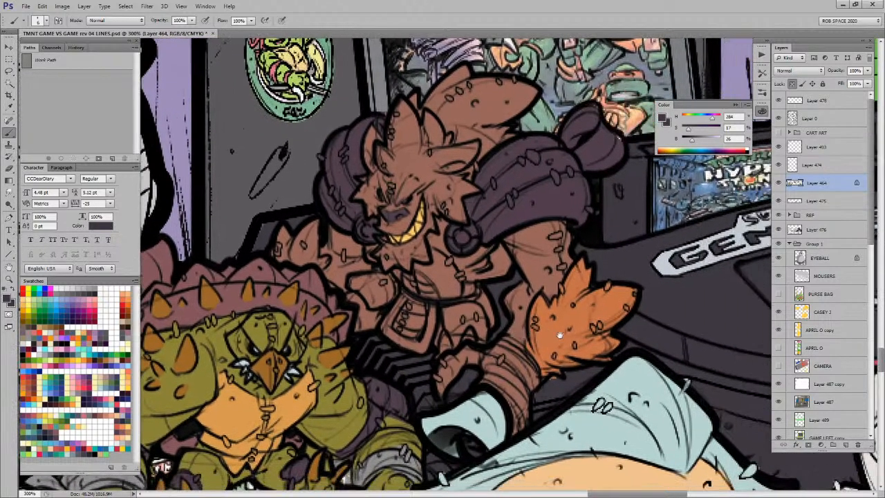
pyautogui.keyDown('alt'); pyautogui.click(544, 287); pyautogui.keyUp('alt')
pyautogui.moveTo(570, 354); pyautogui.dragTo(551, 318)
pyautogui.keyDown('alt'); pyautogui.click(569, 309); pyautogui.keyUp('alt')
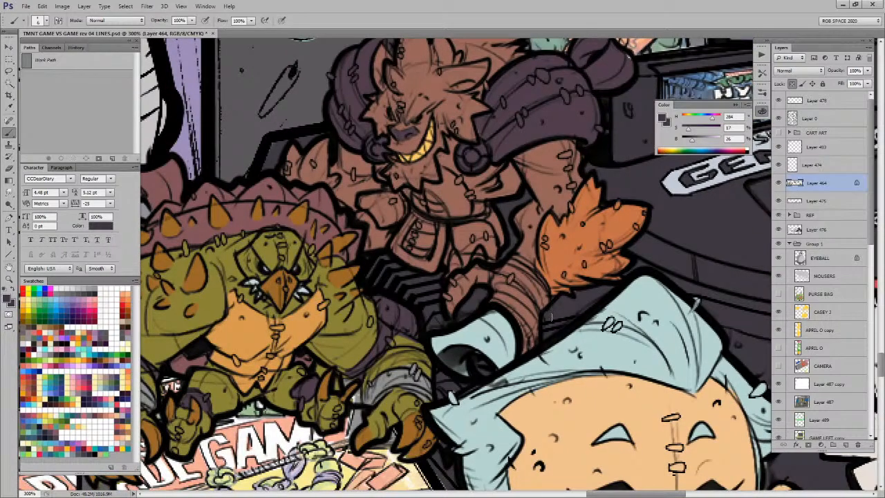
pyautogui.press('l')
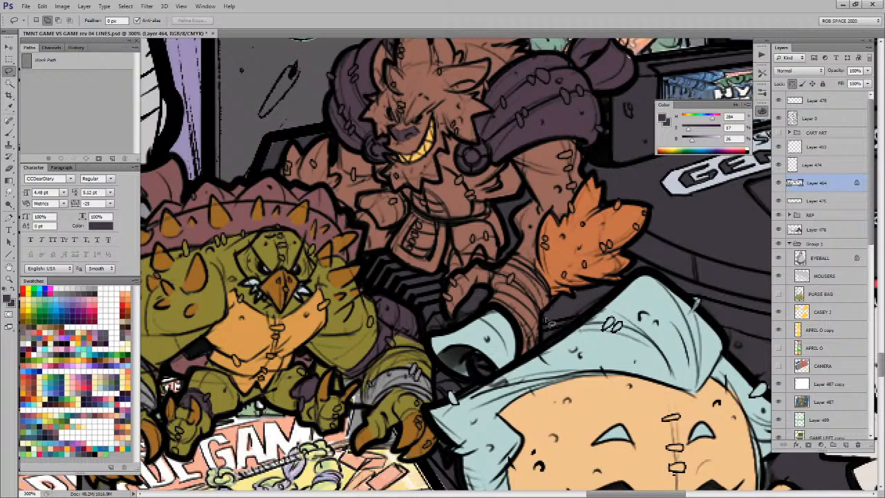
pyautogui.moveTo(551, 303); pyautogui.dragTo(554, 312)
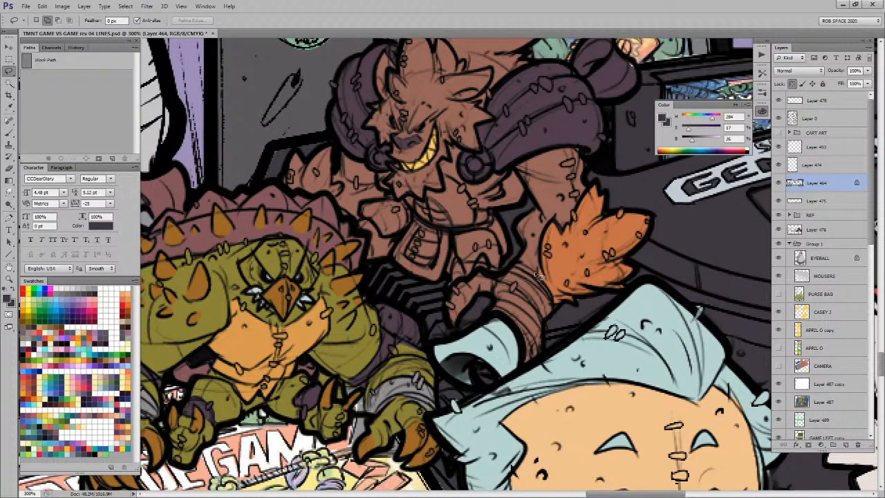
pyautogui.moveTo(539, 276)
pyautogui.mouseDown()
pyautogui.moveTo(516, 266)
pyautogui.moveTo(500, 275)
pyautogui.moveTo(495, 313)
pyautogui.moveTo(536, 363)
pyautogui.moveTo(556, 304)
pyautogui.moveTo(543, 282)
pyautogui.mouseUp()
pyautogui.press('b')
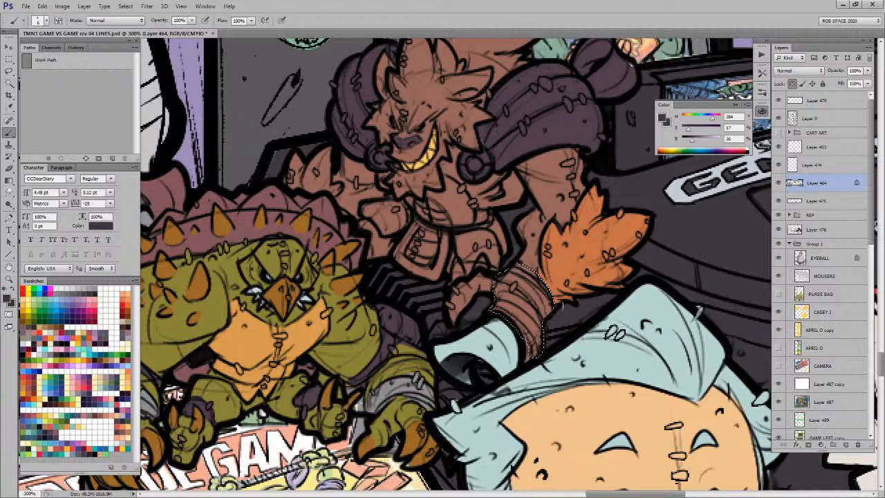
pyautogui.hotkey('ctrl', 'h')
# Step: Sample the orange of the forearm fur, outline the wolf's cheek fur and beard, and fill them with it
pyautogui.moveTo(513, 230); pyautogui.dragTo(529, 296)
pyautogui.keyDown('alt'); pyautogui.click(605, 275); pyautogui.keyUp('alt')
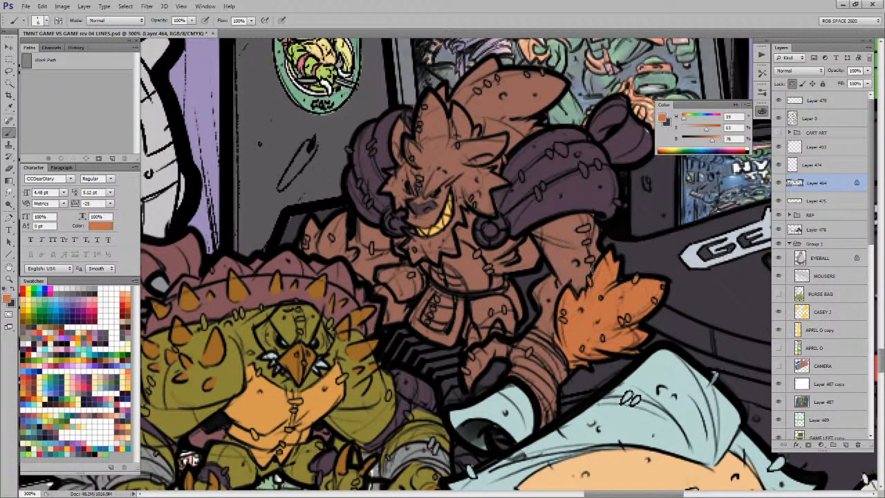
pyautogui.press('l')
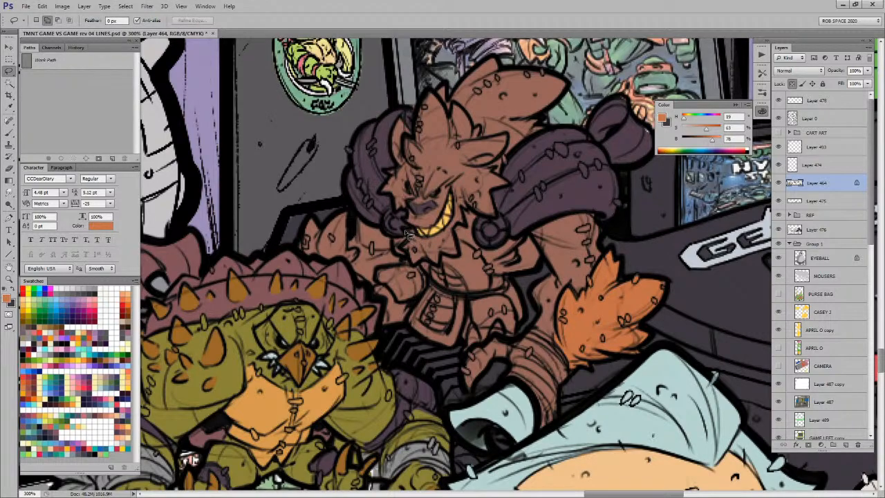
pyautogui.moveTo(403, 242)
pyautogui.mouseDown()
pyautogui.moveTo(415, 266)
pyautogui.moveTo(441, 271)
pyautogui.moveTo(444, 258)
pyautogui.moveTo(460, 260)
pyautogui.moveTo(459, 225)
pyautogui.moveTo(471, 231)
pyautogui.moveTo(464, 208)
pyautogui.moveTo(500, 220)
pyautogui.moveTo(496, 199)
pyautogui.moveTo(509, 189)
pyautogui.moveTo(502, 172)
pyautogui.moveTo(471, 170)
pyautogui.moveTo(458, 216)
pyautogui.moveTo(435, 241)
pyautogui.moveTo(406, 231)
pyautogui.mouseUp()
pyautogui.moveTo(403, 168)
pyautogui.mouseDown()
pyautogui.moveTo(386, 192)
pyautogui.moveTo(401, 214)
pyautogui.moveTo(419, 156)
pyautogui.moveTo(501, 233)
pyautogui.moveTo(460, 233)
pyautogui.mouseUp()
pyautogui.hotkey('alt', 'BackSpace')
pyautogui.hotkey('ctrl', 'd')
pyautogui.moveTo(436, 277)
pyautogui.mouseDown()
pyautogui.moveTo(465, 251)
pyautogui.moveTo(479, 259)
pyautogui.moveTo(450, 280)
pyautogui.moveTo(429, 279)
pyautogui.moveTo(421, 245)
pyautogui.moveTo(434, 277)
pyautogui.mouseUp()
pyautogui.hotkey('alt', 'BackSpace')
pyautogui.hotkey('ctrl', 'd')
# Step: Outline the tall hair tufts above the wolf's forehead, fill them with the same orange and deselect
pyautogui.moveTo(469, 213)
pyautogui.mouseDown()
pyautogui.moveTo(419, 227)
pyautogui.moveTo(420, 253)
pyautogui.moveTo(437, 259)
pyautogui.moveTo(477, 226)
pyautogui.moveTo(494, 226)
pyautogui.moveTo(479, 199)
pyautogui.moveTo(437, 181)
pyautogui.moveTo(430, 196)
pyautogui.moveTo(440, 246)
pyautogui.moveTo(417, 222)
pyautogui.mouseUp()
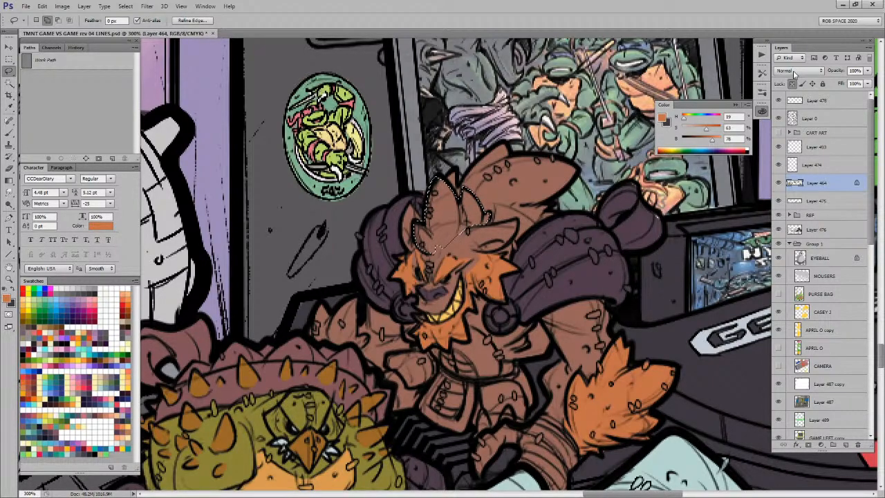
pyautogui.hotkey('alt', 'BackSpace')
pyautogui.hotkey('ctrl', 'd')
pyautogui.press('b')
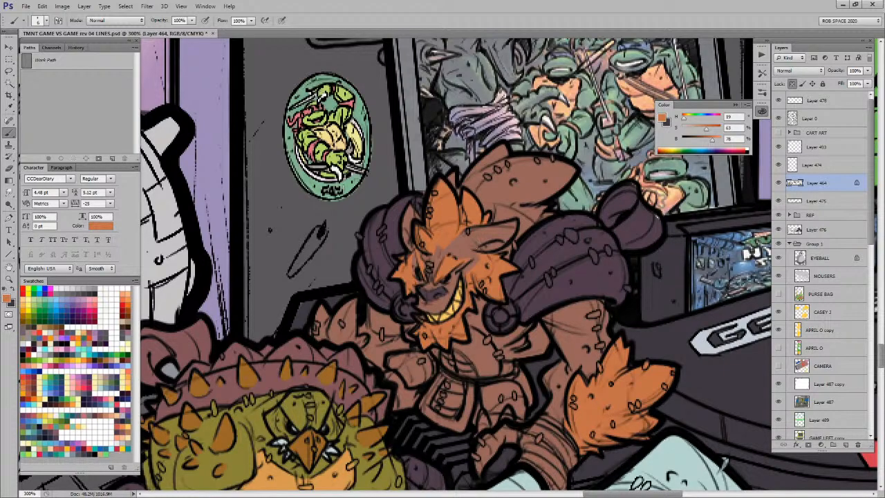
# Step: Outline the fur tuft on the wolf's other forearm, beside the turtle's shell, and fill it with the same orange
pyautogui.moveTo(549, 285); pyautogui.dragTo(520, 220)
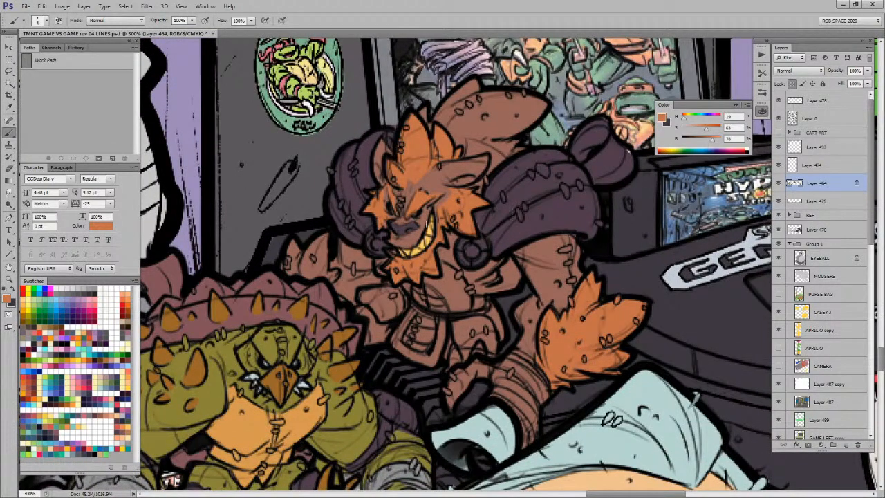
pyautogui.press('l')
pyautogui.moveTo(329, 231)
pyautogui.mouseDown()
pyautogui.moveTo(339, 272)
pyautogui.moveTo(313, 284)
pyautogui.moveTo(278, 271)
pyautogui.moveTo(305, 238)
pyautogui.moveTo(329, 232)
pyautogui.mouseUp()
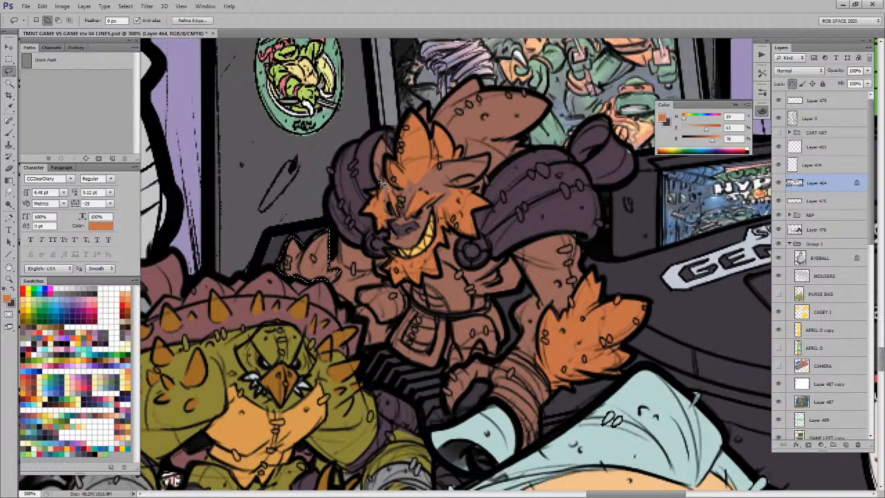
pyautogui.hotkey('alt', 'BackSpace')
pyautogui.hotkey('ctrl', 'd')
pyautogui.moveTo(557, 197); pyautogui.dragTo(541, 211)
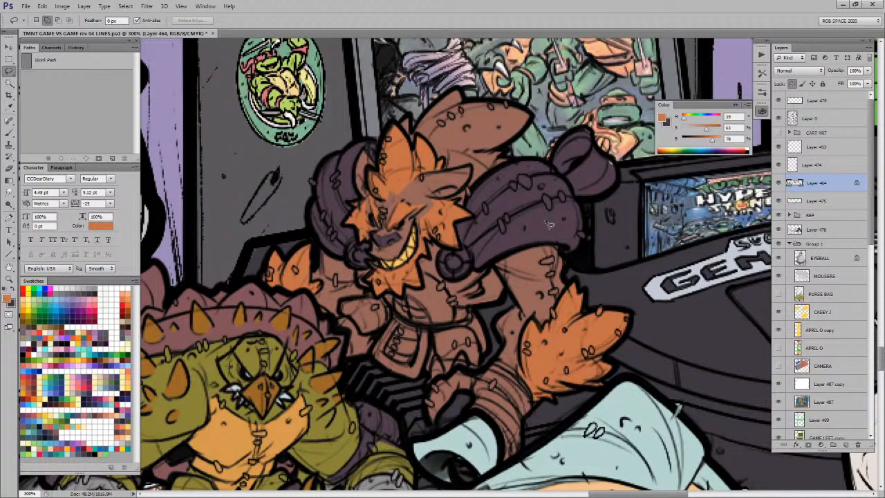
pyautogui.press('b')
pyautogui.moveTo(477, 255); pyautogui.dragTo(494, 228)
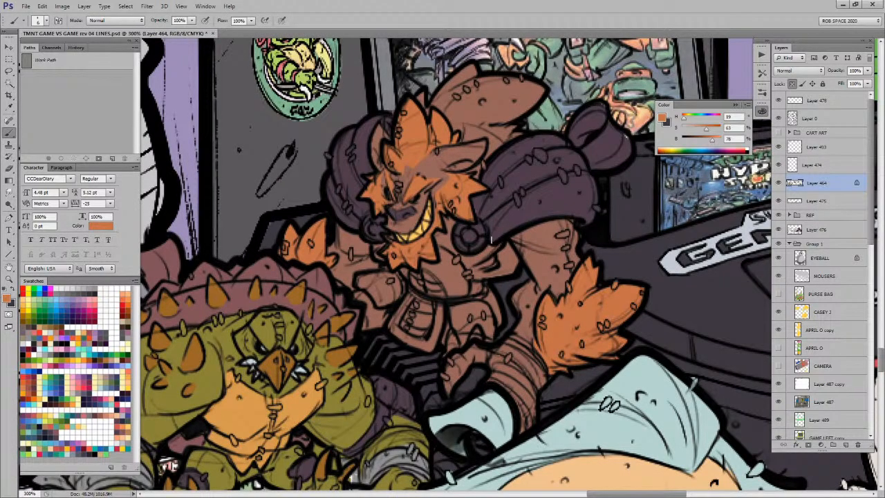
pyautogui.press('x')
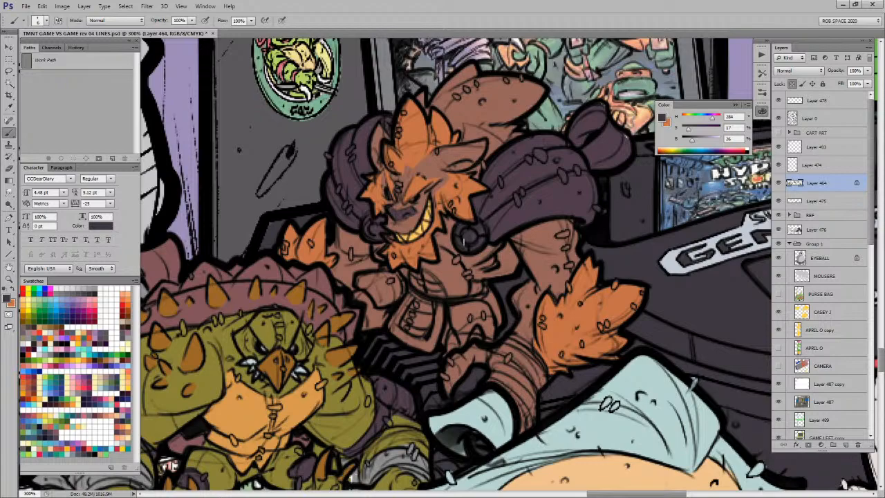
pyautogui.keyDown('alt'); pyautogui.click(484, 204); pyautogui.keyUp('alt')
pyautogui.keyDown('alt'); pyautogui.click(452, 191); pyautogui.keyUp('alt')
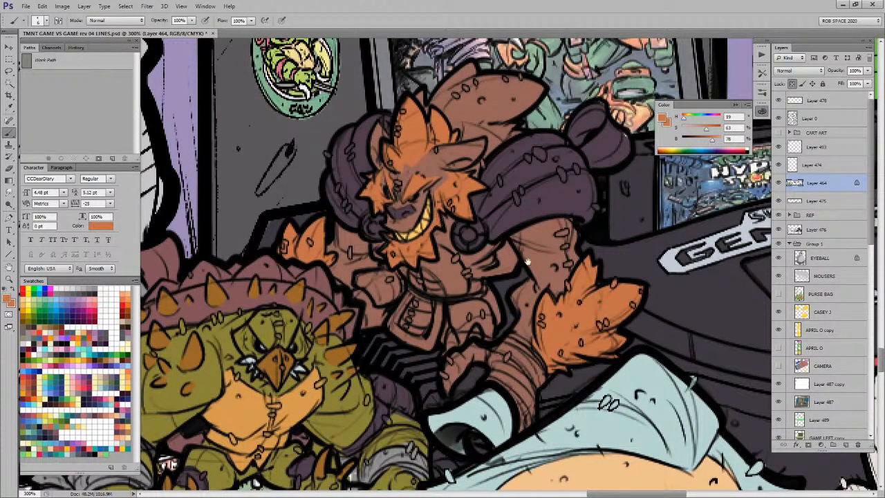
pyautogui.scroll(-1, 525, 257)
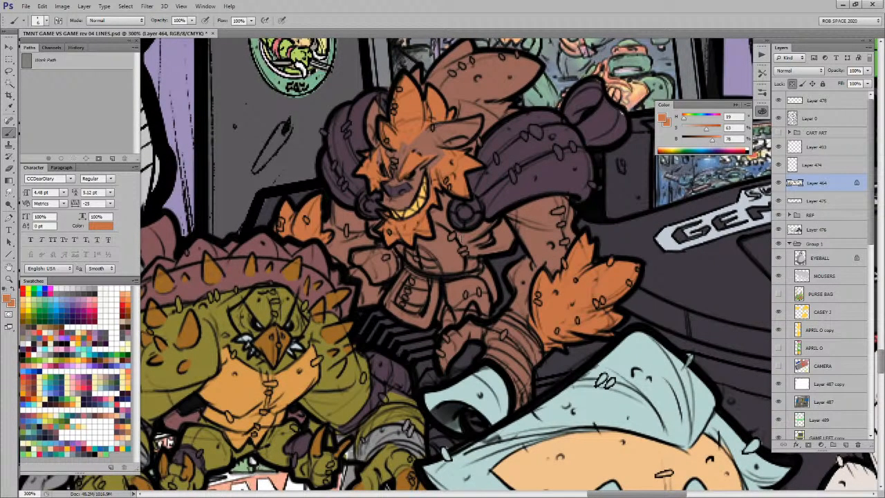
# Step: Make a freehand selection around the wolf's midriff between the beard and the belt line
pyautogui.press('l')
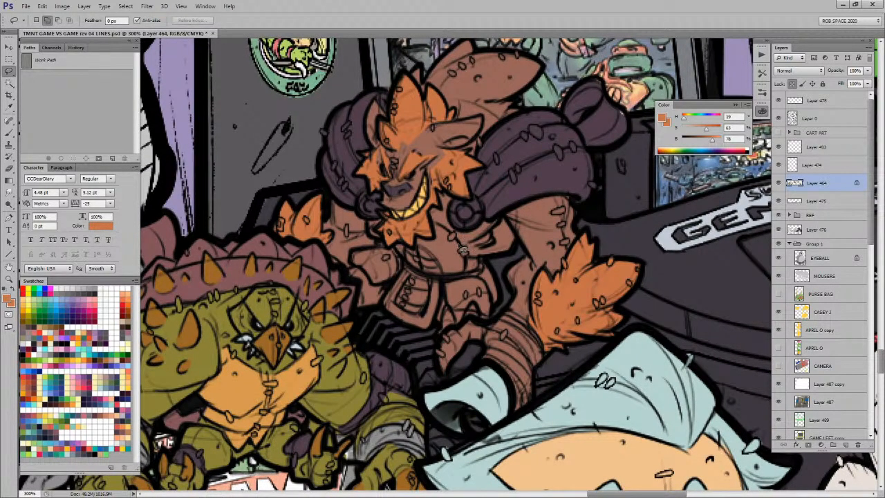
pyautogui.moveTo(471, 283); pyautogui.dragTo(453, 269)
pyautogui.moveTo(437, 235)
pyautogui.mouseDown()
pyautogui.moveTo(456, 254)
pyautogui.moveTo(448, 275)
pyautogui.moveTo(416, 277)
pyautogui.moveTo(381, 248)
pyautogui.moveTo(418, 240)
pyautogui.moveTo(419, 221)
pyautogui.moveTo(443, 234)
pyautogui.mouseUp()
pyautogui.press('b')
pyautogui.keyDown('alt'); pyautogui.click(481, 203); pyautogui.keyUp('alt')
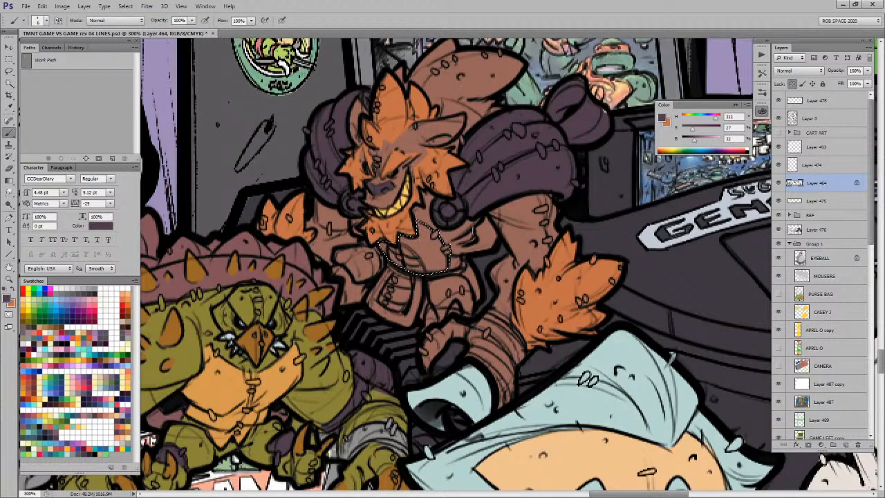
pyautogui.press('x')
# Step: Sample the mid grey (H 0, S 0, B 57) of the turtle's wristband and colour the selected midriff with it
pyautogui.moveTo(471, 412); pyautogui.dragTo(503, 263)
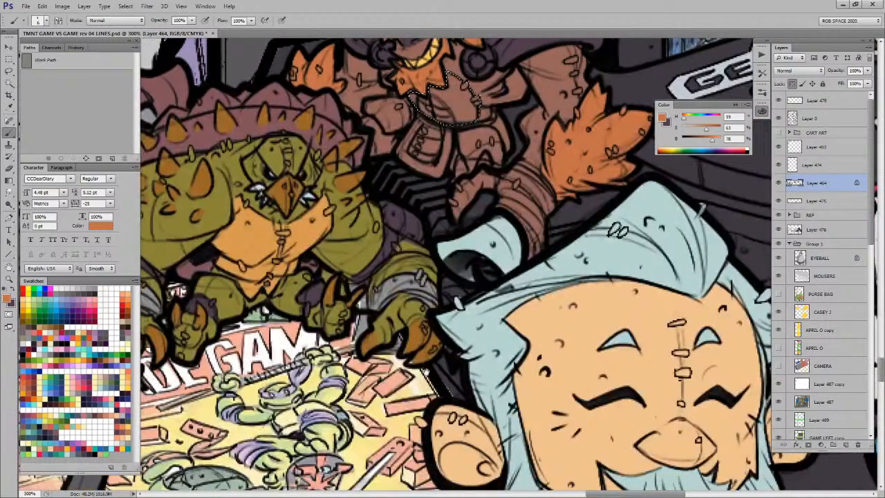
pyautogui.moveTo(433, 368); pyautogui.dragTo(482, 385)
pyautogui.keyDown('alt'); pyautogui.click(185, 313); pyautogui.keyUp('alt')
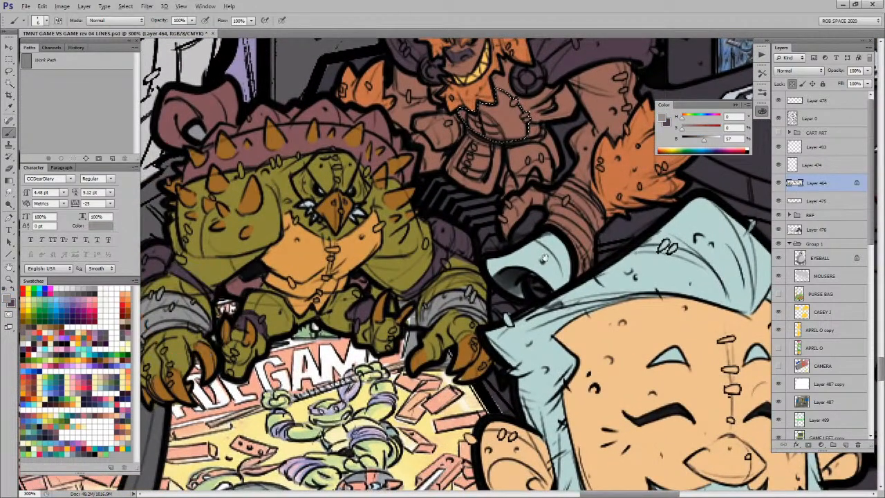
pyautogui.moveTo(531, 257); pyautogui.dragTo(486, 320)
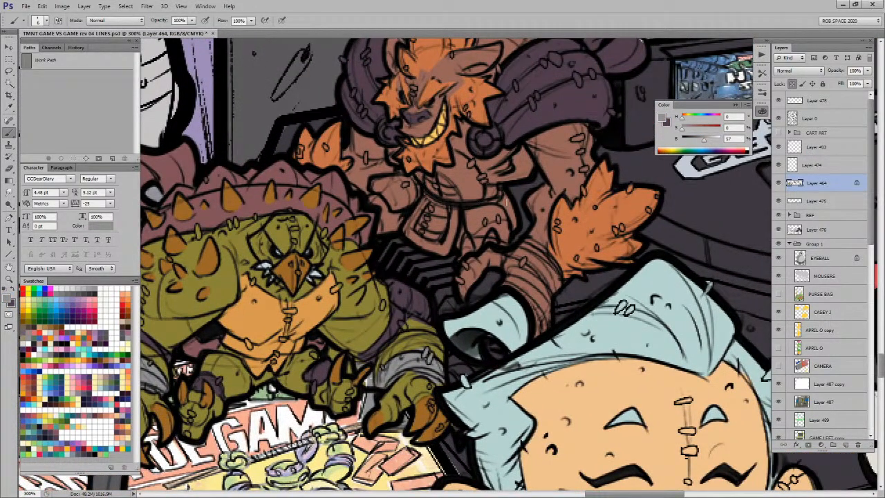
pyautogui.moveTo(442, 166); pyautogui.dragTo(484, 197)
pyautogui.moveTo(494, 235); pyautogui.dragTo(495, 264)
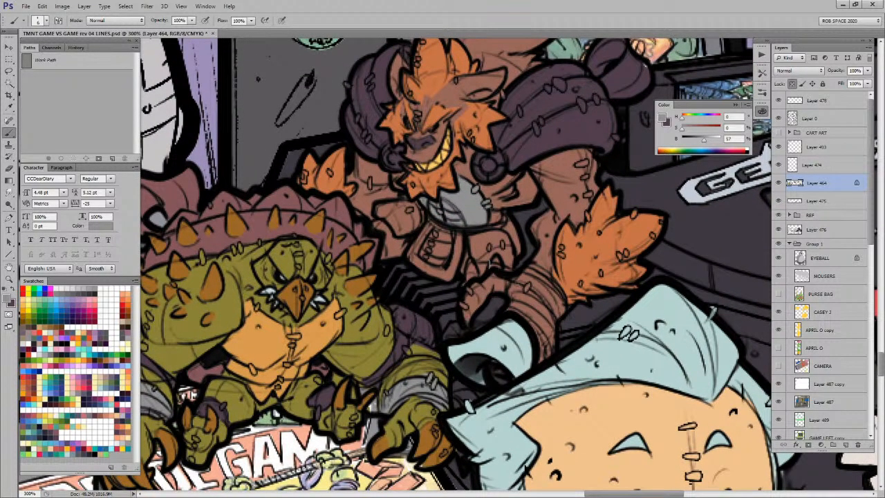
# Step: Outline the wolf's hanging waist flap and fill it with the shoulder pads' dark purple (H 311, S 27, B 32)
pyautogui.press('l')
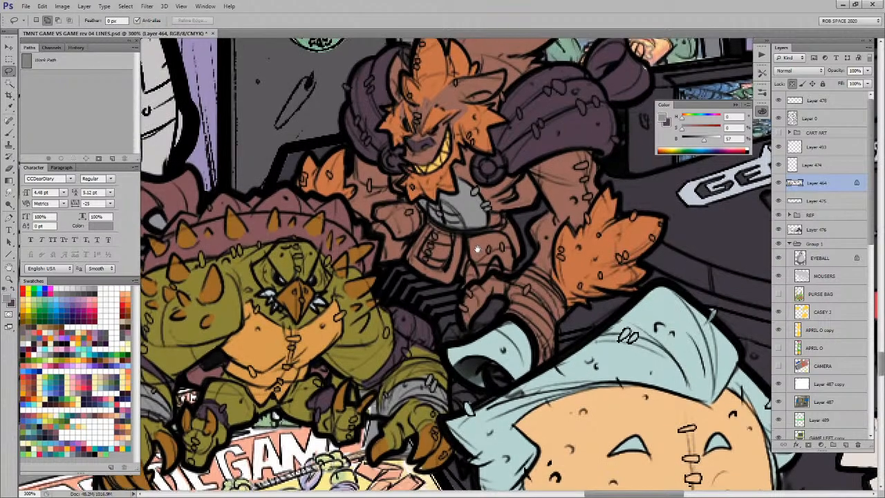
pyautogui.moveTo(464, 237)
pyautogui.mouseDown()
pyautogui.moveTo(424, 226)
pyautogui.moveTo(404, 266)
pyautogui.moveTo(452, 288)
pyautogui.moveTo(463, 241)
pyautogui.mouseUp()
pyautogui.press('b')
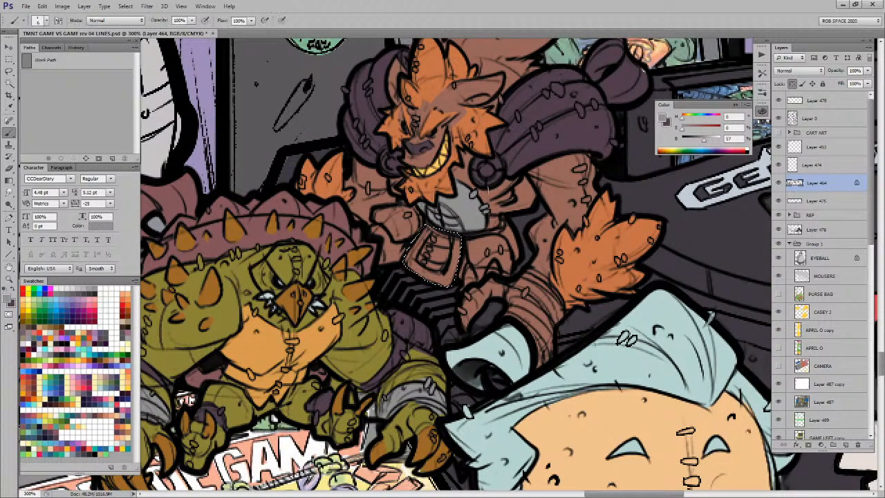
pyautogui.keyDown('alt'); pyautogui.click(566, 142); pyautogui.keyUp('alt')
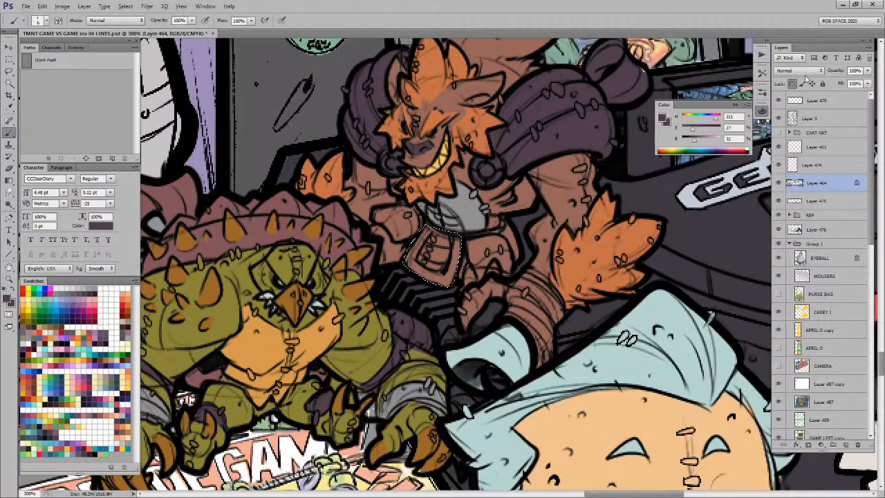
pyautogui.hotkey('alt', 'BackSpace')
pyautogui.hotkey('ctrl', 'd')
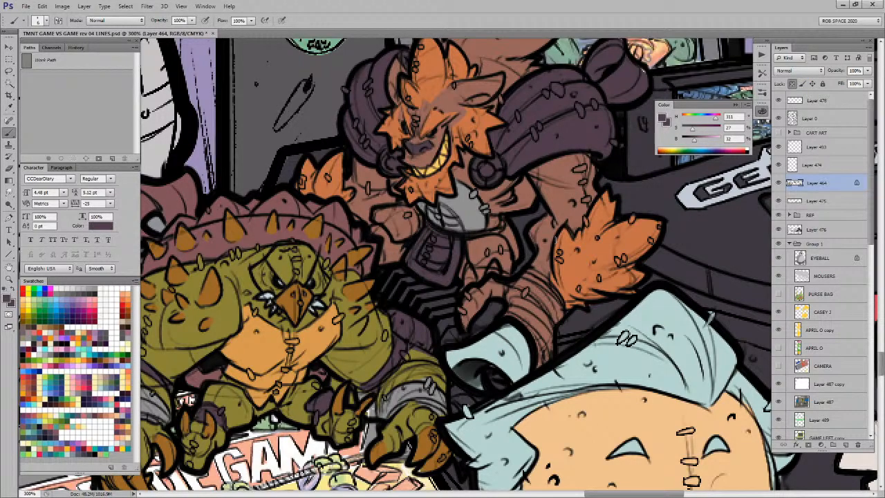
# Step: Make freehand selections around the two brown shapes on either side of the wolf's purple waist flap
pyautogui.moveTo(550, 223); pyautogui.dragTo(545, 261)
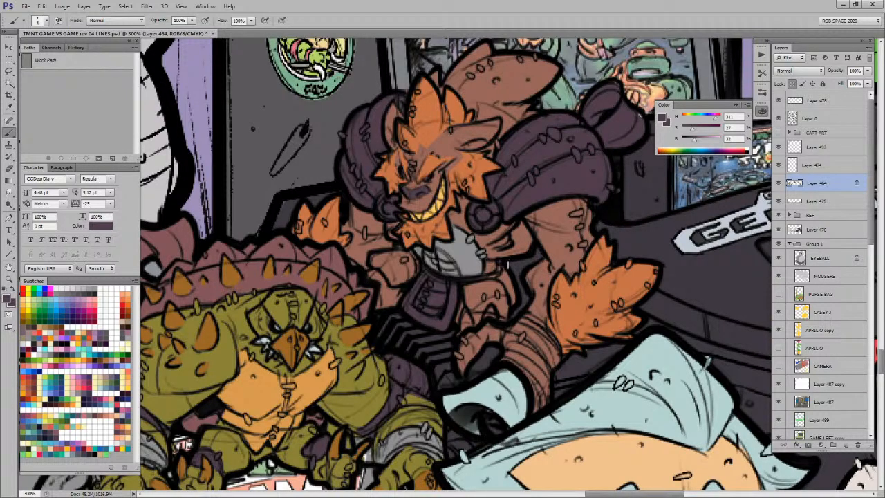
pyautogui.press('l')
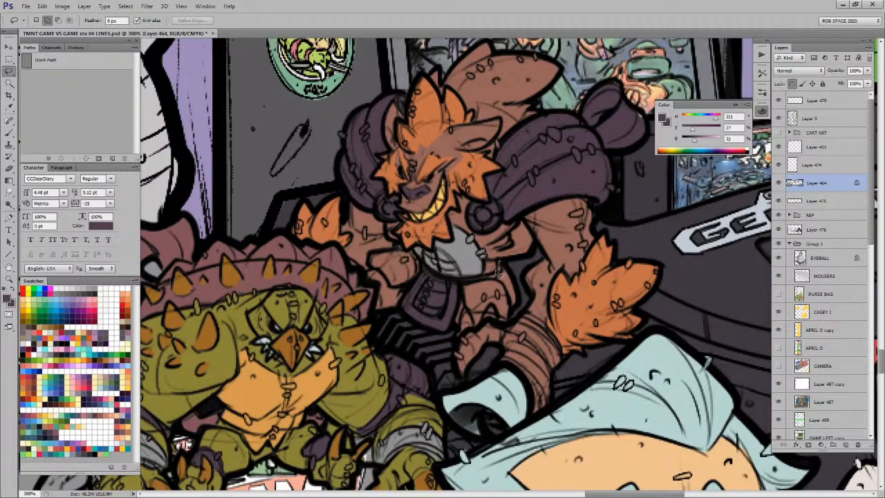
pyautogui.moveTo(500, 284)
pyautogui.mouseDown()
pyautogui.moveTo(518, 310)
pyautogui.moveTo(508, 269)
pyautogui.moveTo(488, 278)
pyautogui.moveTo(508, 292)
pyautogui.moveTo(513, 314)
pyautogui.moveTo(504, 323)
pyautogui.moveTo(490, 313)
pyautogui.moveTo(479, 329)
pyautogui.moveTo(462, 288)
pyautogui.moveTo(493, 278)
pyautogui.mouseUp()
pyautogui.moveTo(414, 255)
pyautogui.mouseDown()
pyautogui.moveTo(413, 282)
pyautogui.moveTo(394, 289)
pyautogui.moveTo(375, 274)
pyautogui.moveTo(373, 259)
pyautogui.moveTo(418, 254)
pyautogui.mouseUp()
pyautogui.press('b')
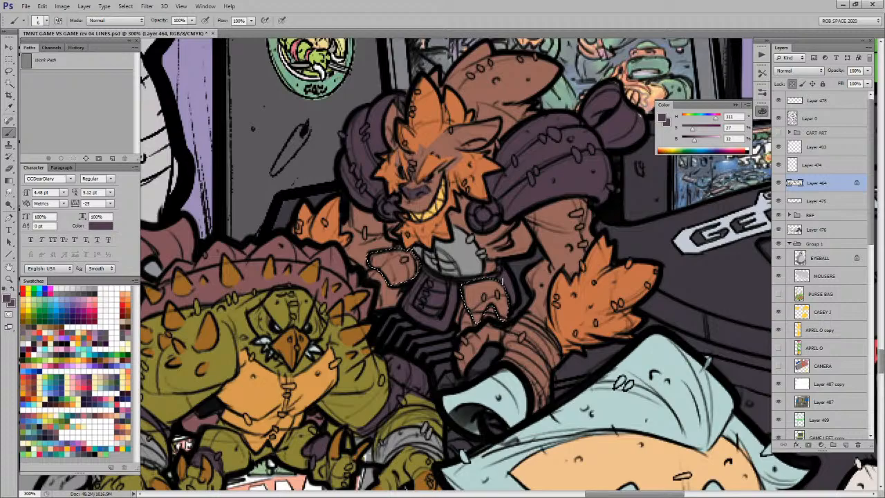
# Step: Sample a neutral dark grey (H 330, S 3, B 29) from the artwork and fill both selected shapes beside the waist flap
pyautogui.moveTo(504, 349); pyautogui.dragTo(606, 215)
pyautogui.moveTo(610, 320); pyautogui.dragTo(289, 225)
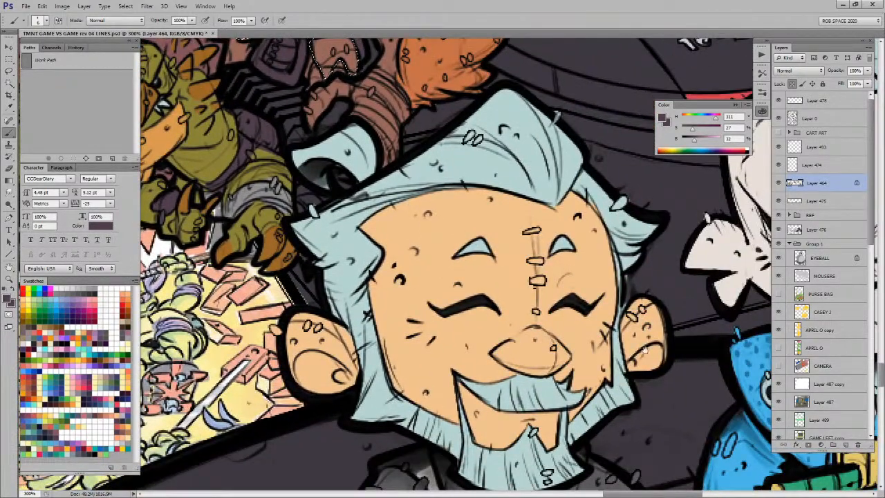
pyautogui.moveTo(528, 464); pyautogui.dragTo(526, 345)
pyautogui.moveTo(514, 216); pyautogui.dragTo(580, 430)
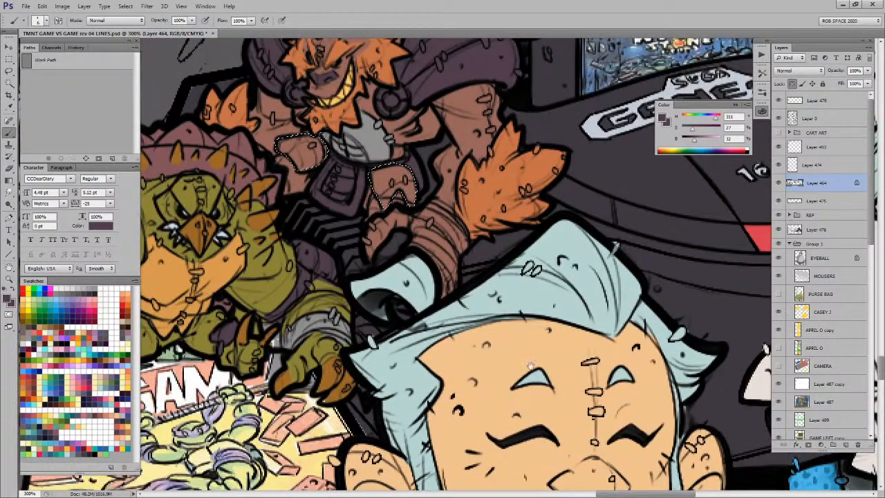
pyautogui.keyDown('alt'); pyautogui.click(522, 234); pyautogui.keyUp('alt')
pyautogui.moveTo(492, 339); pyautogui.dragTo(569, 328)
pyautogui.keyDown('alt'); pyautogui.click(395, 255); pyautogui.keyUp('alt')
pyautogui.moveTo(520, 484); pyautogui.dragTo(529, 52)
pyautogui.moveTo(439, 171); pyautogui.dragTo(505, 495)
pyautogui.keyDown('alt'); pyautogui.click(436, 432); pyautogui.keyUp('alt')
pyautogui.moveTo(477, 221); pyautogui.dragTo(458, 423)
pyautogui.hotkey('alt', 'BackSpace')
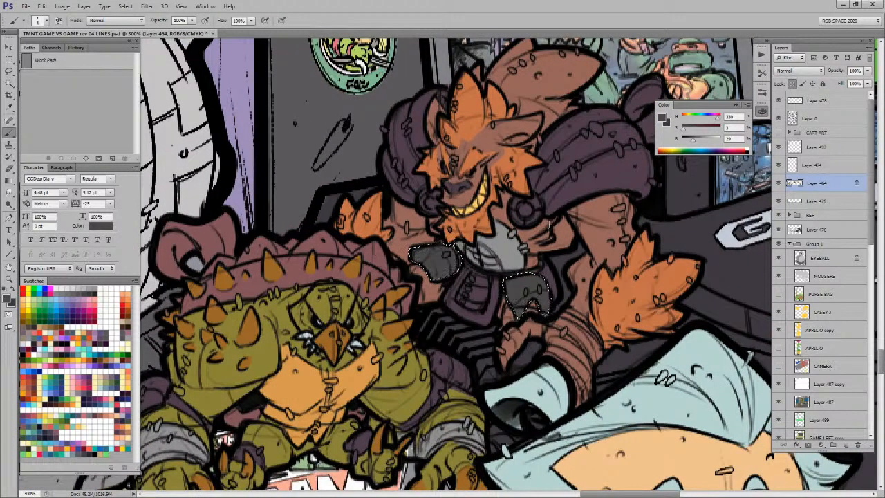
# Step: Deselect, sample the mid grey (H 0, S 0, B 57) of the wolf's midriff and paint the round rings below its shoulder pads
pyautogui.hotkey('ctrl', 'd')
pyautogui.keyDown('alt'); pyautogui.click(505, 246); pyautogui.keyUp('alt')
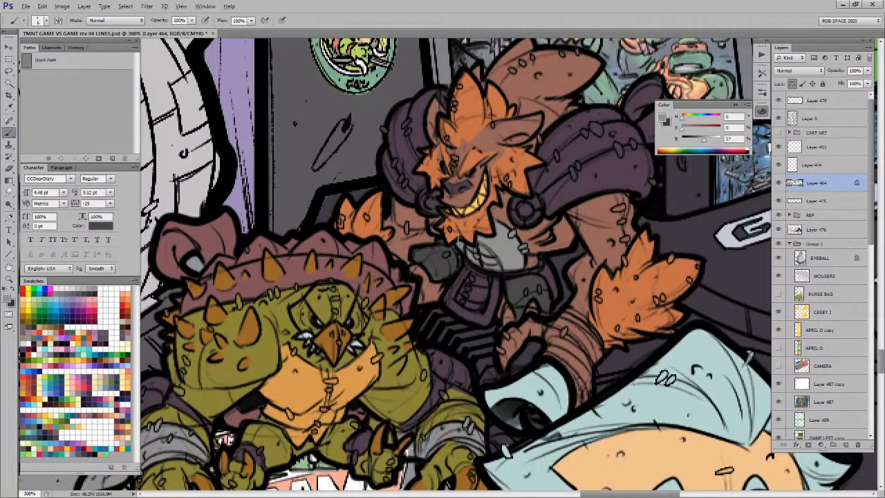
pyautogui.moveTo(438, 278); pyautogui.dragTo(440, 278)
pyautogui.press('x')
pyautogui.keyDown('alt'); pyautogui.click(512, 285); pyautogui.keyUp('alt')
pyautogui.press('x')
pyautogui.moveTo(523, 215)
pyautogui.mouseDown()
pyautogui.moveTo(515, 205)
pyautogui.moveTo(531, 203)
pyautogui.moveTo(534, 215)
pyautogui.moveTo(533, 205)
pyautogui.mouseUp()
pyautogui.moveTo(437, 192)
pyautogui.mouseDown()
pyautogui.moveTo(423, 195)
pyautogui.moveTo(426, 212)
pyautogui.moveTo(437, 205)
pyautogui.moveTo(434, 211)
pyautogui.moveTo(426, 190)
pyautogui.mouseUp()
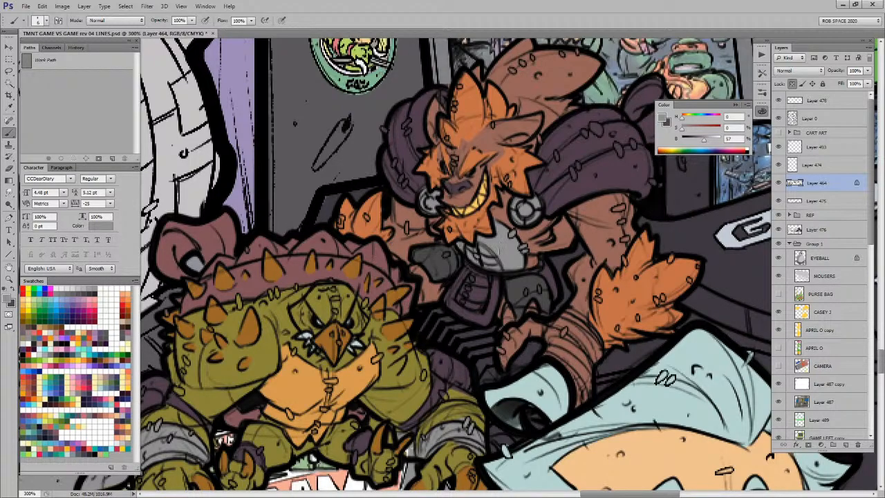
# Step: Choose a tan swatch (H 37, S 40, B 80) and paint the upper part of the wolf's forearm wrap
pyautogui.moveTo(505, 225); pyautogui.dragTo(490, 239)
pyautogui.moveTo(560, 191); pyautogui.dragTo(538, 222)
pyautogui.moveTo(598, 231); pyautogui.dragTo(525, 226)
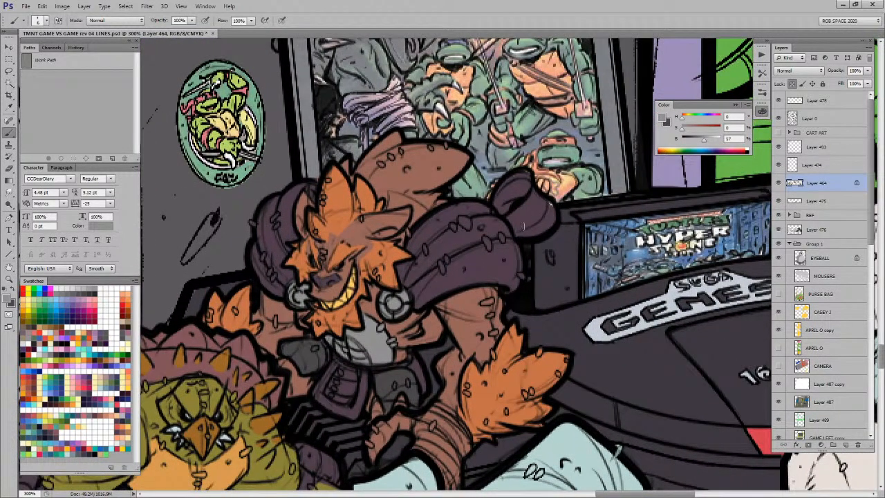
pyautogui.press('z')
pyautogui.keyDown('alt'); pyautogui.click(523, 271); pyautogui.keyUp('alt')
pyautogui.keyDown('alt'); pyautogui.click(524, 271); pyautogui.keyUp('alt')
pyautogui.click(505, 350)
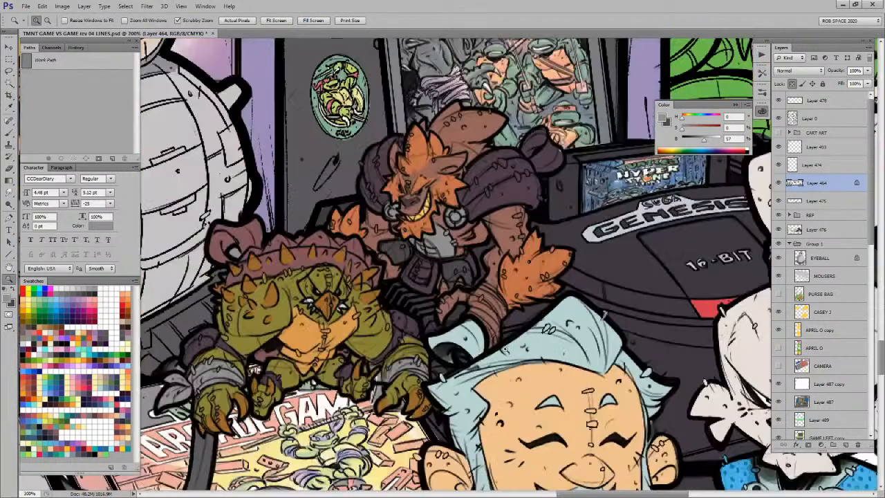
pyautogui.click(506, 351)
pyautogui.press('b')
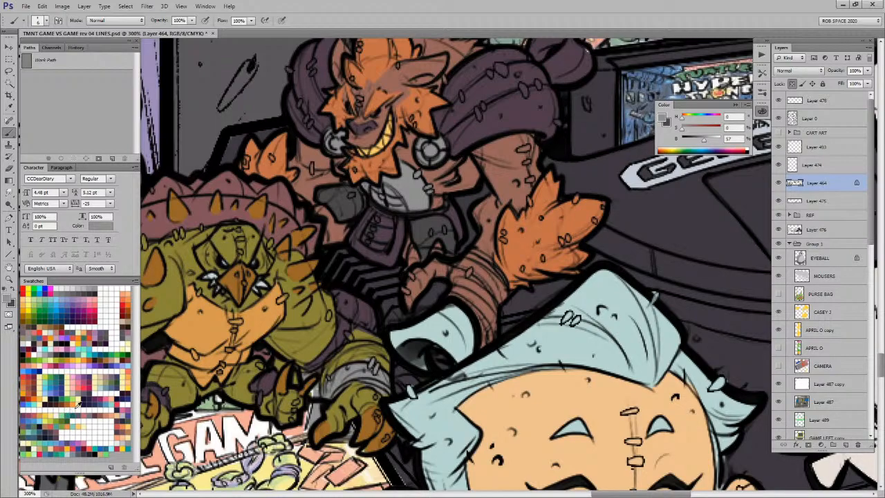
pyautogui.click(127, 390)
pyautogui.moveTo(473, 254)
pyautogui.mouseDown()
pyautogui.moveTo(504, 285)
pyautogui.moveTo(477, 260)
pyautogui.moveTo(498, 298)
pyautogui.moveTo(465, 271)
pyautogui.moveTo(484, 301)
pyautogui.moveTo(454, 273)
pyautogui.moveTo(492, 311)
pyautogui.moveTo(513, 257)
pyautogui.moveTo(506, 263)
pyautogui.mouseUp()
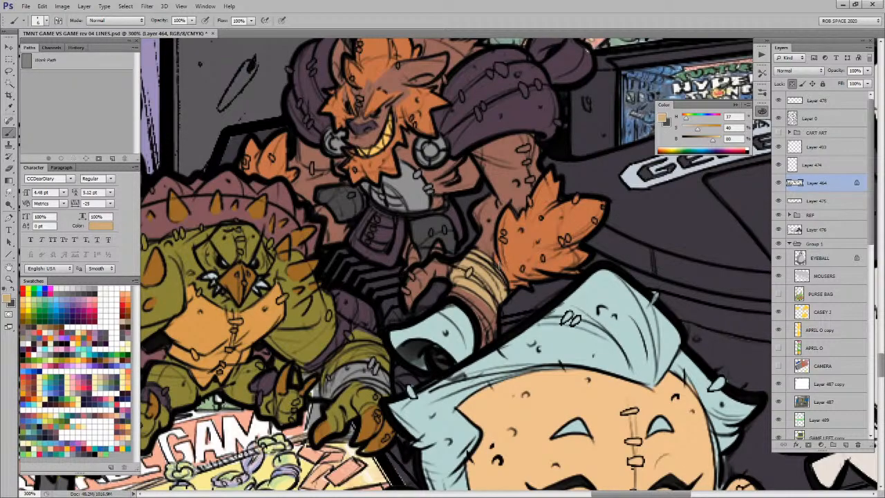
# Step: Sample the wolf's reddish-brown skin colour, and reset the colours to default with white as the foreground
pyautogui.moveTo(561, 277); pyautogui.dragTo(552, 284)
pyautogui.keyDown('alt'); pyautogui.click(477, 311); pyautogui.keyUp('alt')
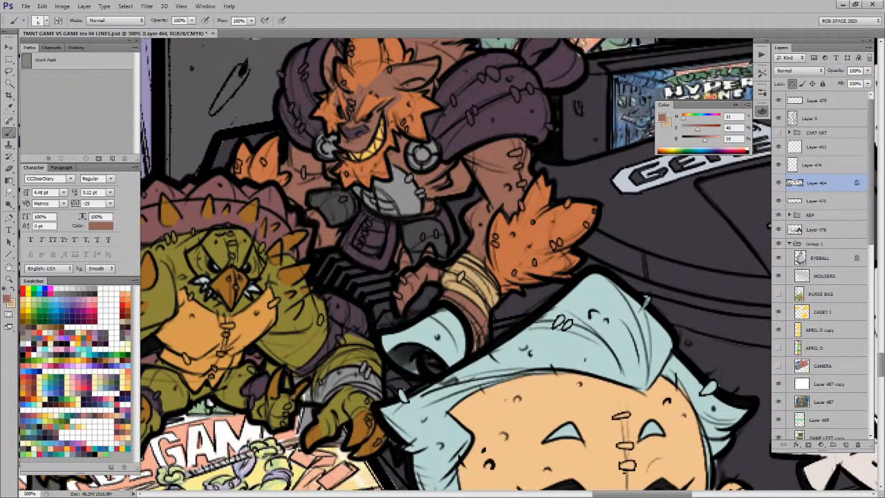
pyautogui.moveTo(499, 279); pyautogui.dragTo(486, 314)
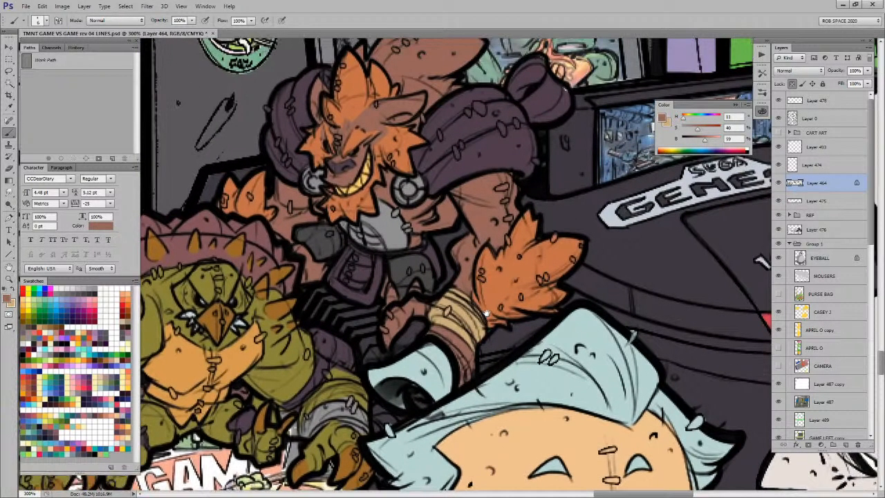
pyautogui.moveTo(432, 280); pyautogui.dragTo(471, 290)
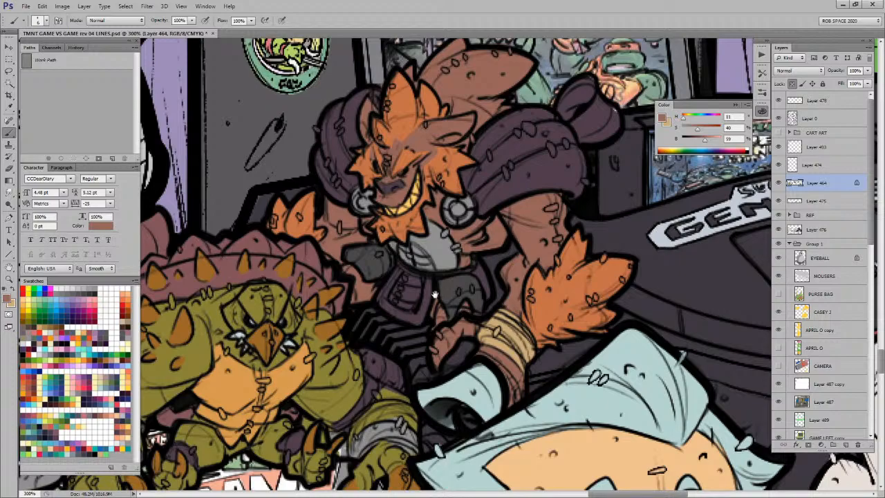
pyautogui.moveTo(477, 353); pyautogui.dragTo(477, 287)
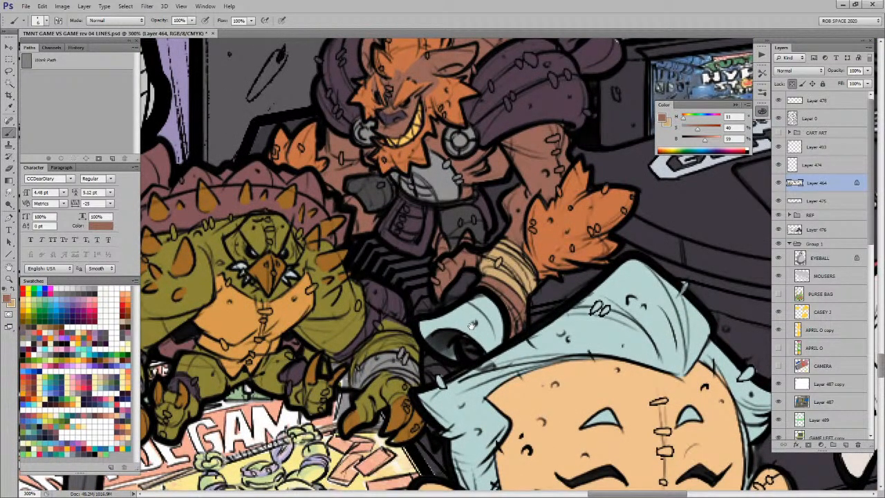
pyautogui.moveTo(455, 266); pyautogui.dragTo(494, 394)
pyautogui.press('d')
pyautogui.press('x')
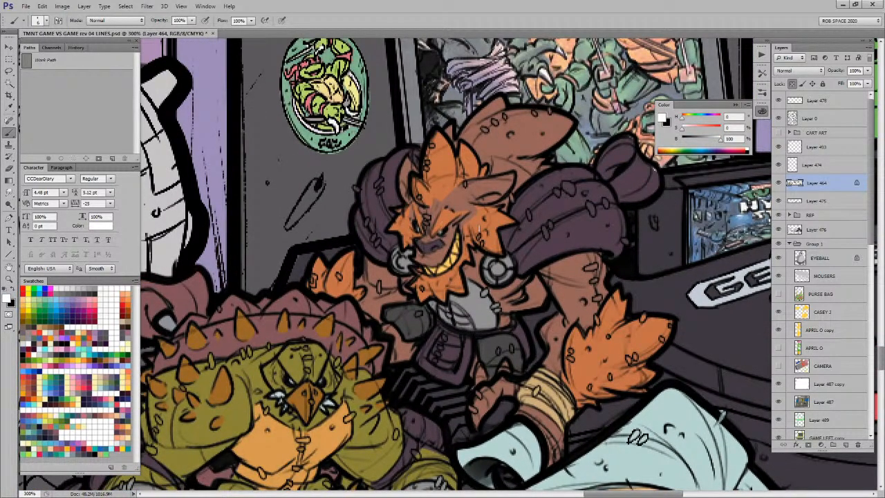
# Step: Examine the newly coloured wolf and turtle in the context of the surrounding lower half of the illustration
pyautogui.moveTo(586, 369); pyautogui.dragTo(518, 295)
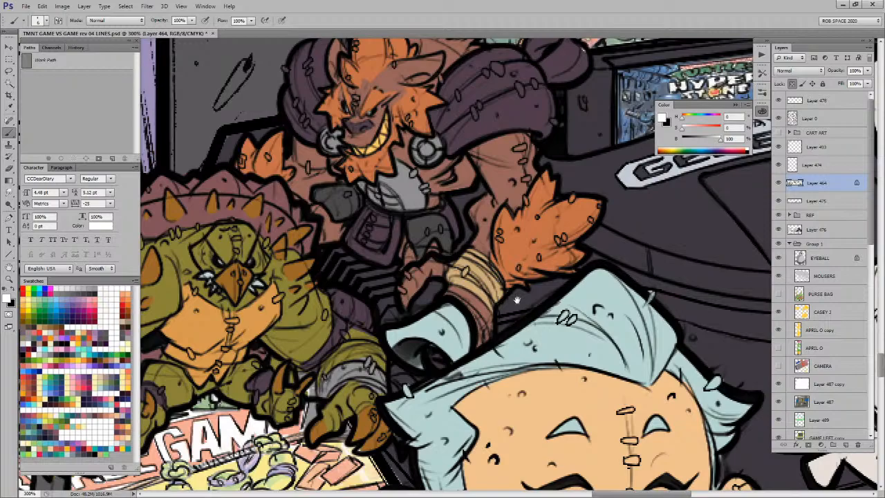
pyautogui.press('z')
pyautogui.keyDown('alt'); pyautogui.click(517, 297); pyautogui.keyUp('alt')
pyautogui.keyDown('alt'); pyautogui.click(518, 297); pyautogui.keyUp('alt')
pyautogui.keyDown('alt'); pyautogui.click(518, 297); pyautogui.keyUp('alt')
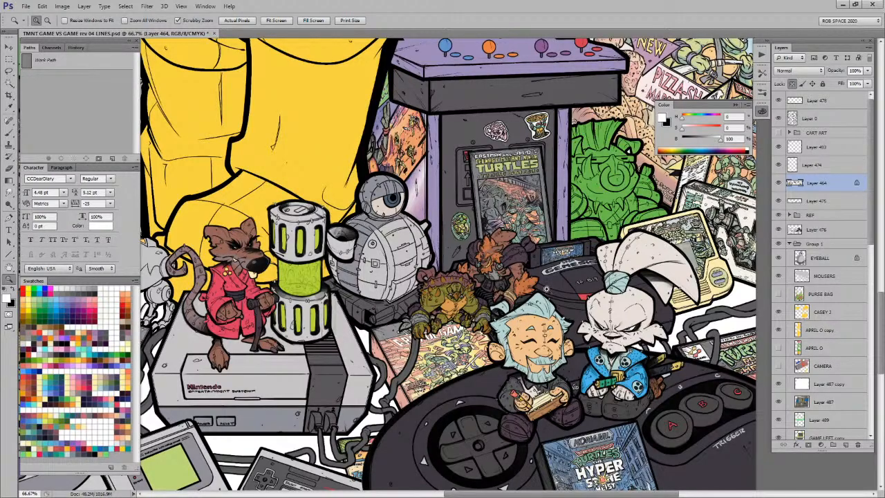
pyautogui.keyDown('alt'); pyautogui.click(550, 287); pyautogui.keyUp('alt')
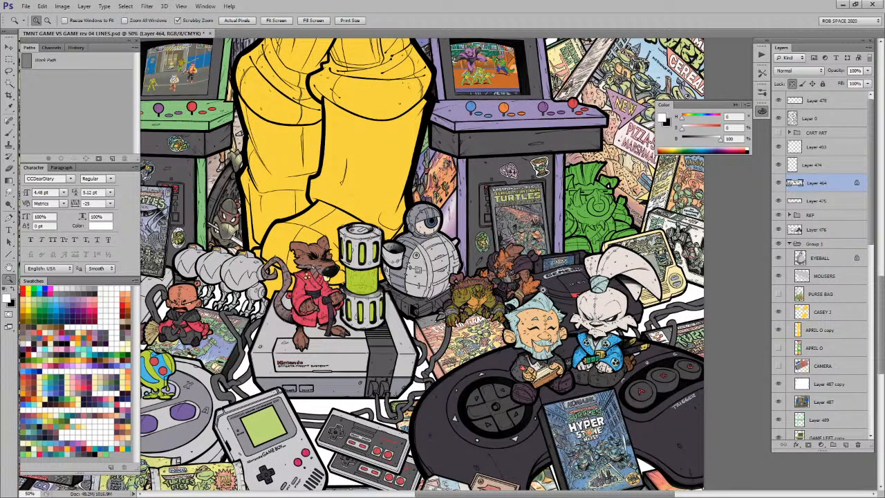
pyautogui.scroll(1, 543, 250)
pyautogui.moveTo(541, 277); pyautogui.dragTo(551, 303)
pyautogui.moveTo(653, 373); pyautogui.dragTo(521, 275)
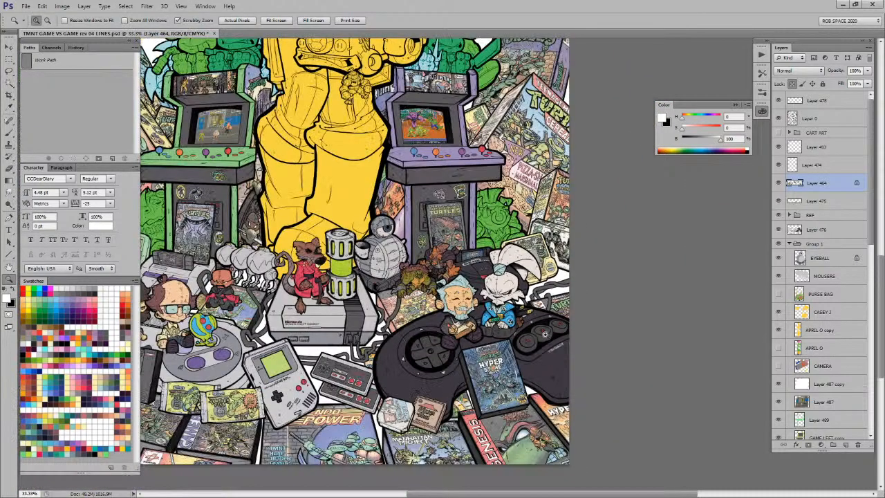
pyautogui.keyDown('alt'); pyautogui.click(543, 335); pyautogui.keyUp('alt')
pyautogui.moveTo(474, 316); pyautogui.dragTo(550, 328)
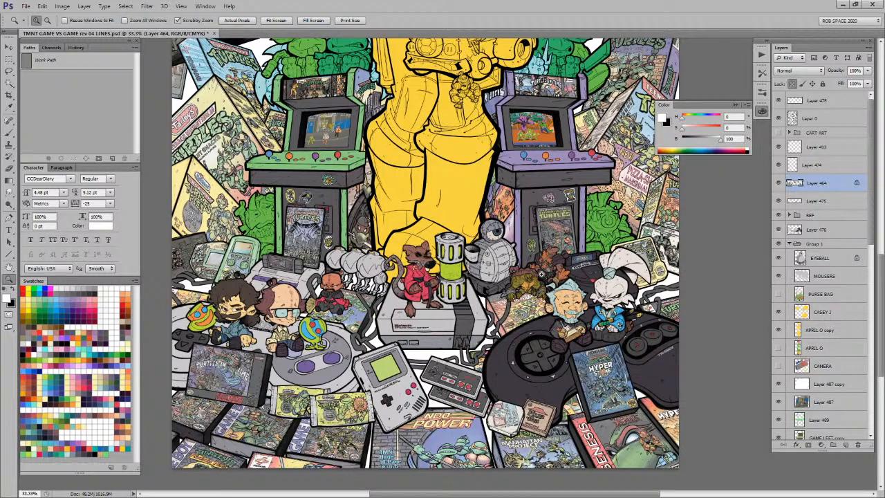
# Step: Save the illustration and view the full composition
pyautogui.hotkey('ctrl', 's')
pyautogui.click(487, 201)
pyautogui.keyDown('alt'); pyautogui.click(487, 204); pyautogui.keyUp('alt')
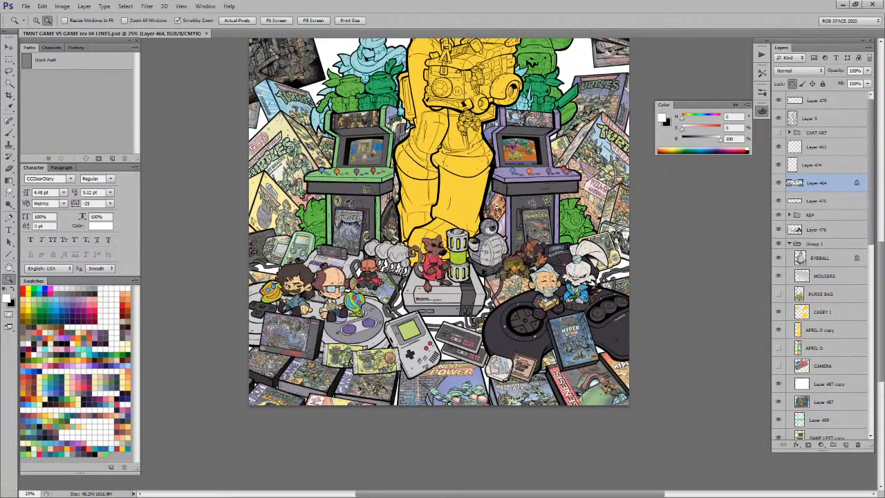
pyautogui.keyDown('alt'); pyautogui.click(548, 216); pyautogui.keyUp('alt')
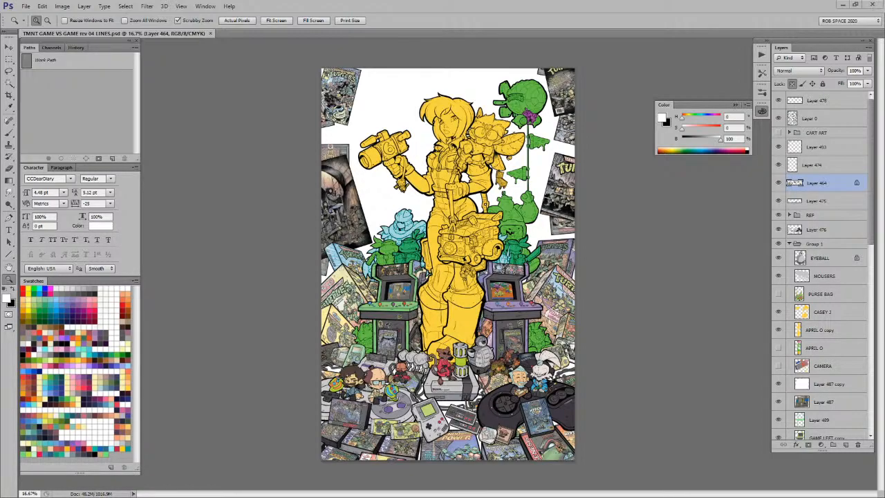
# Step: Sample colours from the rhino character's sprite on the green arcade cabinet's game screen
pyautogui.click(395, 295)
pyautogui.click(395, 294)
pyautogui.click(395, 294)
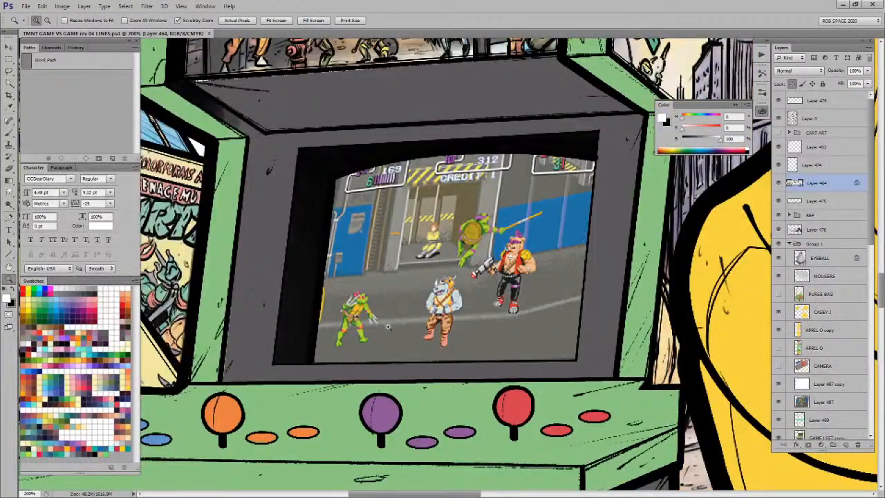
pyautogui.keyDown('alt'); pyautogui.click(405, 324); pyautogui.keyUp('alt')
pyautogui.keyDown('alt'); pyautogui.click(405, 325); pyautogui.keyUp('alt')
pyautogui.keyDown('alt'); pyautogui.click(405, 324); pyautogui.keyUp('alt')
pyautogui.moveTo(338, 371); pyautogui.dragTo(426, 246)
pyautogui.click(426, 247)
pyautogui.click(426, 246)
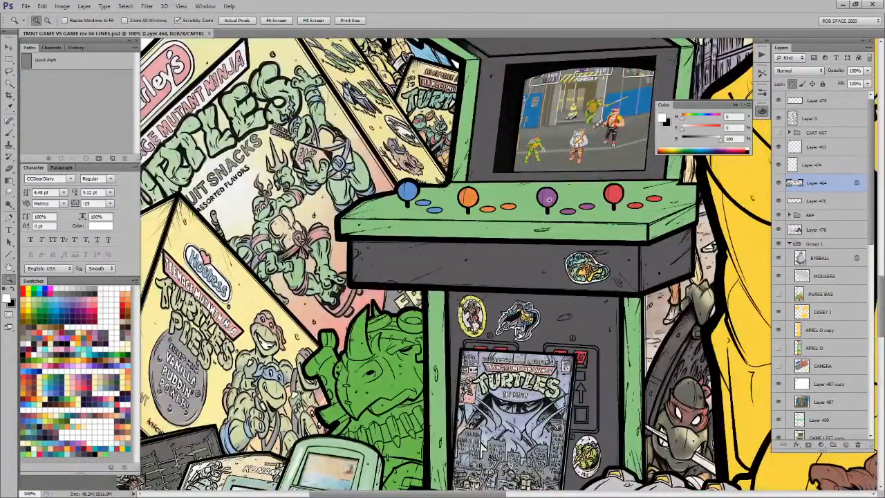
pyautogui.click(581, 152)
pyautogui.click(581, 152)
pyautogui.press('b')
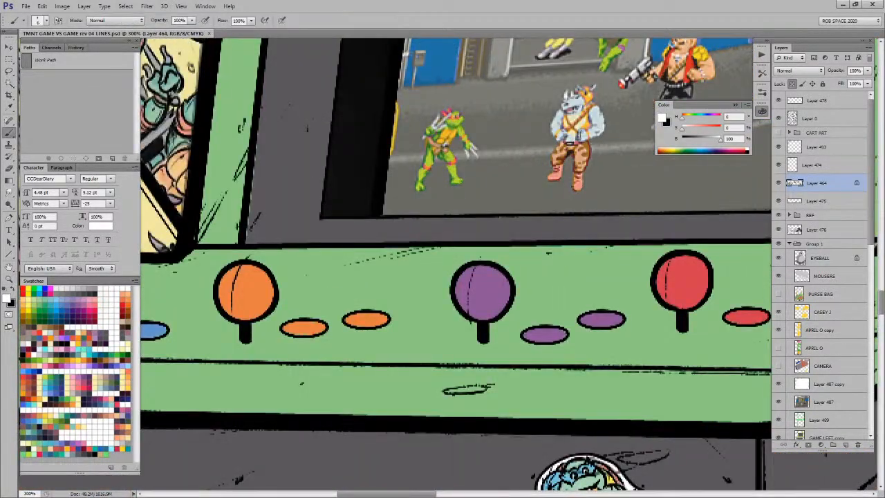
pyautogui.keyDown('alt'); pyautogui.click(583, 132); pyautogui.keyUp('alt')
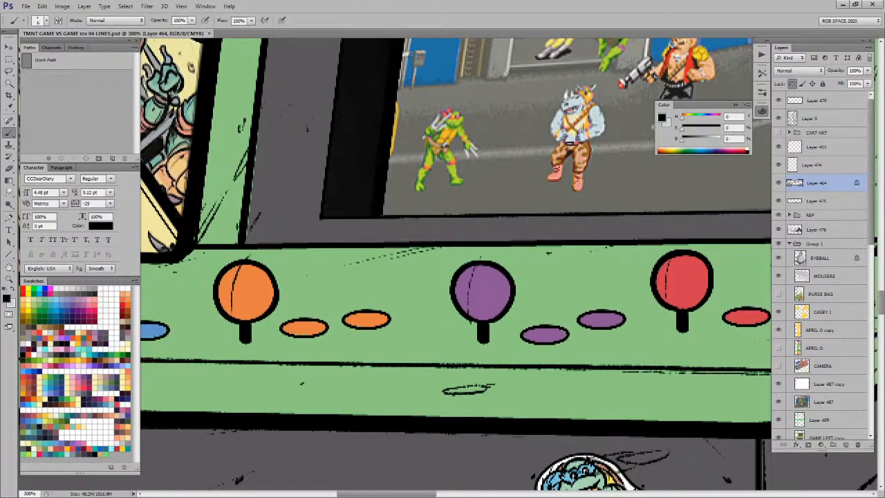
pyautogui.keyDown('alt'); pyautogui.click(589, 121); pyautogui.keyUp('alt')
pyautogui.scroll(-10, 305, 387)
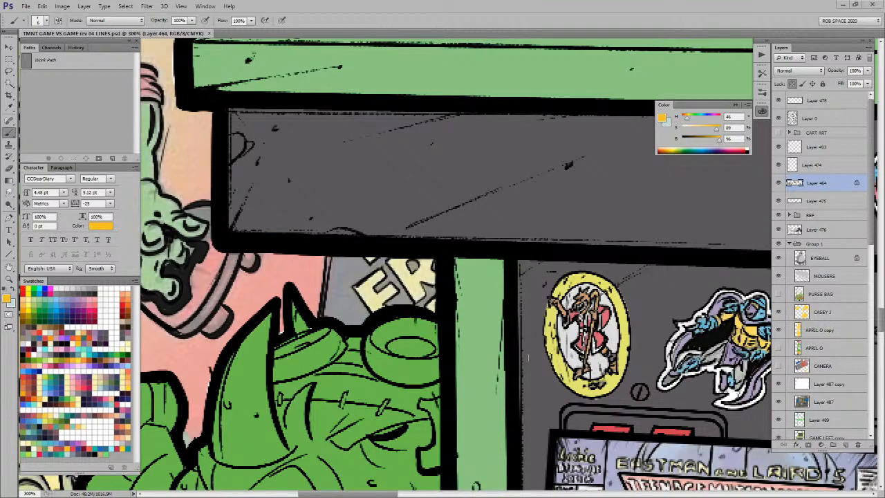
# Step: Choose a neutral light grey (H 0, S 0, B 76) and a warm light grey (H 13, S 7, B 80) from the swatches
pyautogui.press('z')
pyautogui.keyDown('alt'); pyautogui.click(528, 361); pyautogui.keyUp('alt')
pyautogui.keyDown('alt'); pyautogui.click(528, 361); pyautogui.keyUp('alt')
pyautogui.click(503, 322)
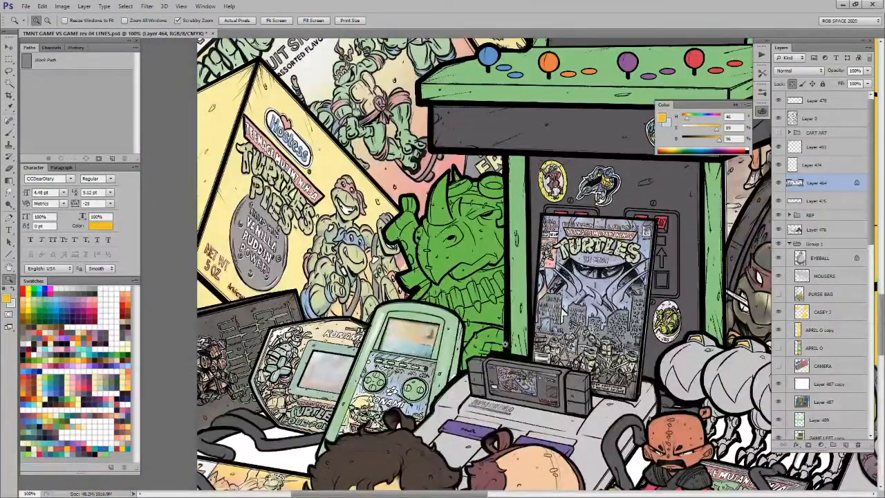
pyautogui.press('b')
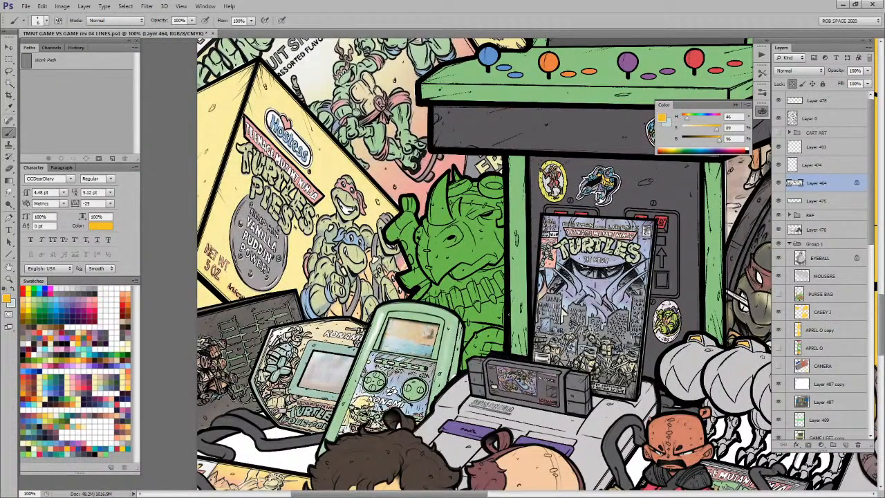
pyautogui.moveTo(569, 369); pyautogui.dragTo(556, 287)
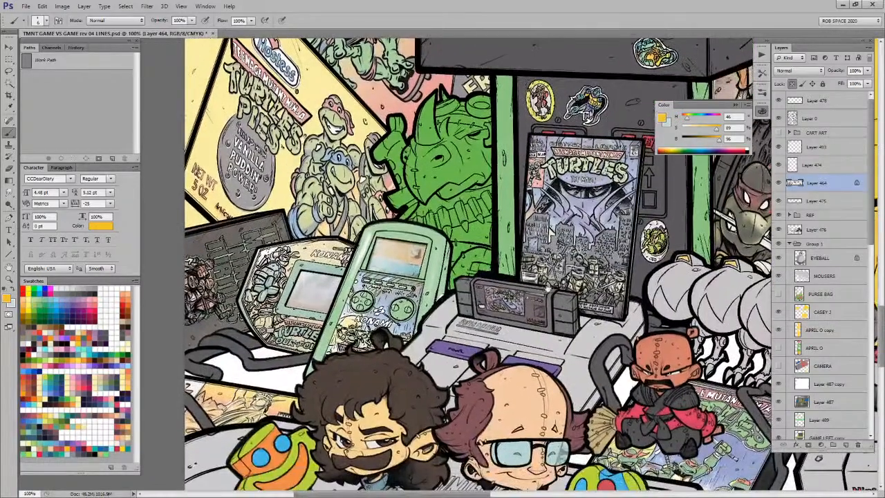
pyautogui.keyDown('alt'); pyautogui.click(217, 436); pyautogui.keyUp('alt')
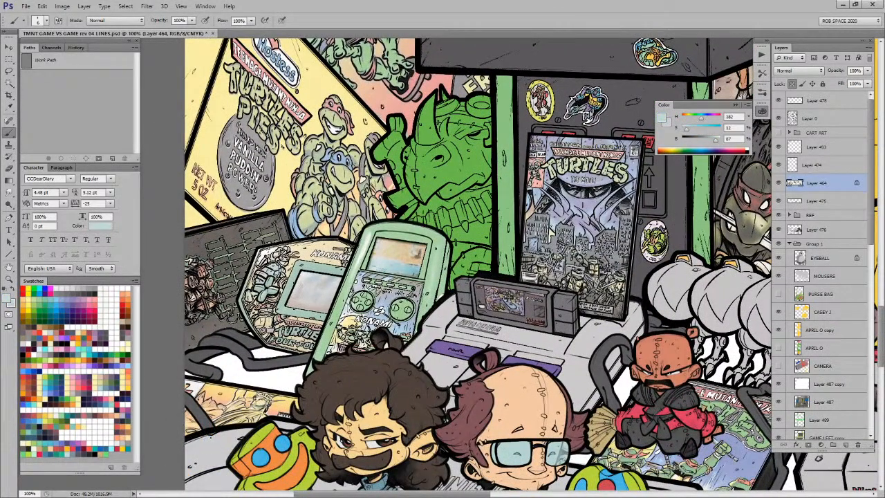
pyautogui.click(122, 419)
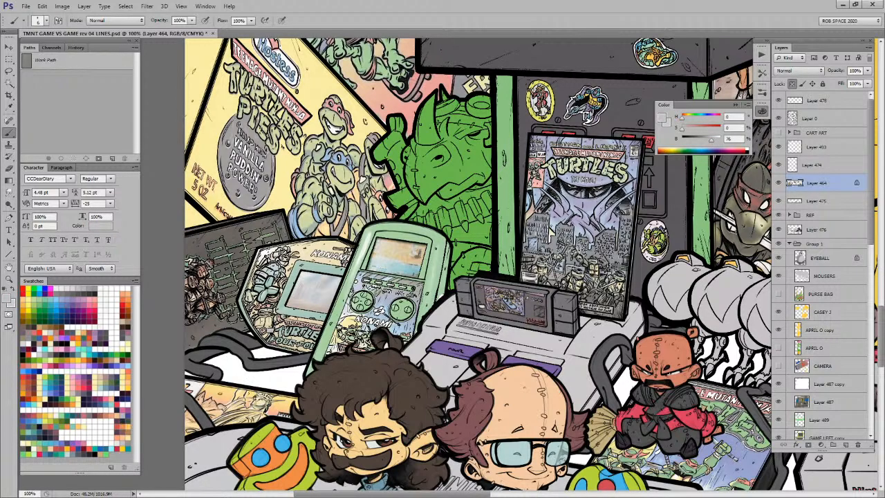
pyautogui.click(100, 387)
pyautogui.click(73, 390)
# Step: Fill the green rhino's layer (ROKSTDY copy 2) with the warm light grey, swap to the neutral grey and lock the layer's transparent pixels
pyautogui.press('v')
pyautogui.keyDown('ctrl'); pyautogui.click(477, 202); pyautogui.keyUp('ctrl')
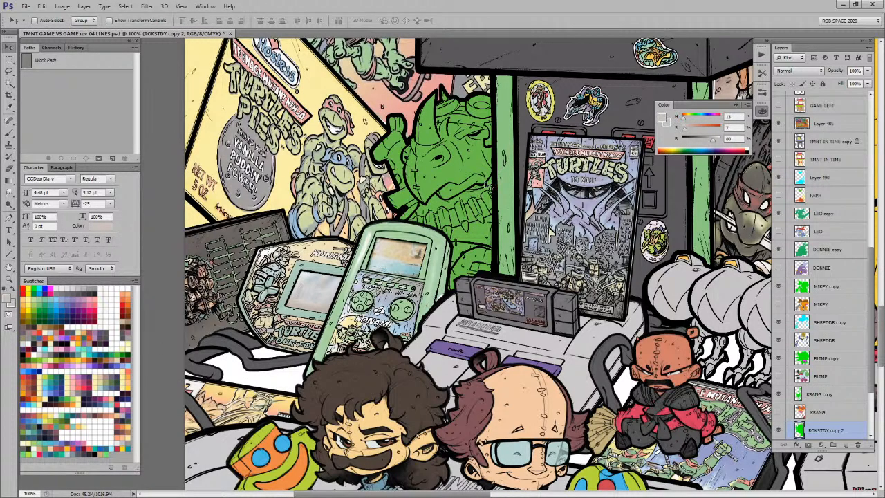
pyautogui.hotkey('alt', 'shift', 'BackSpace')
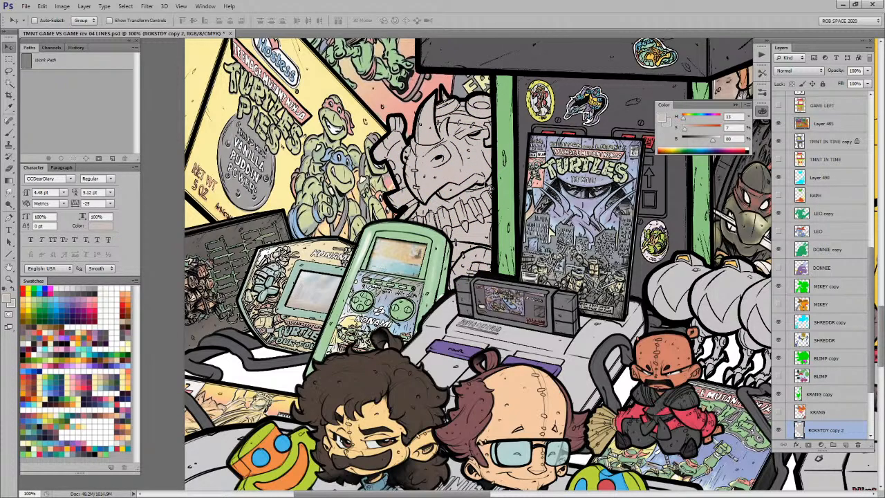
pyautogui.press('b')
pyautogui.moveTo(599, 202); pyautogui.dragTo(591, 236)
pyautogui.press('x')
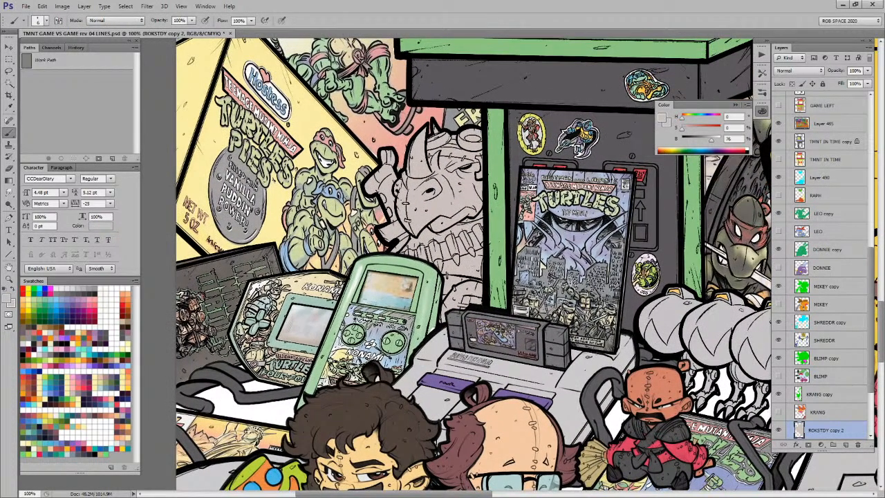
pyautogui.click(792, 83)
# Step: Select the rhino's shirt area below the head, including the bullet belt, and fill it with pale yellow from the swatches
pyautogui.press('z')
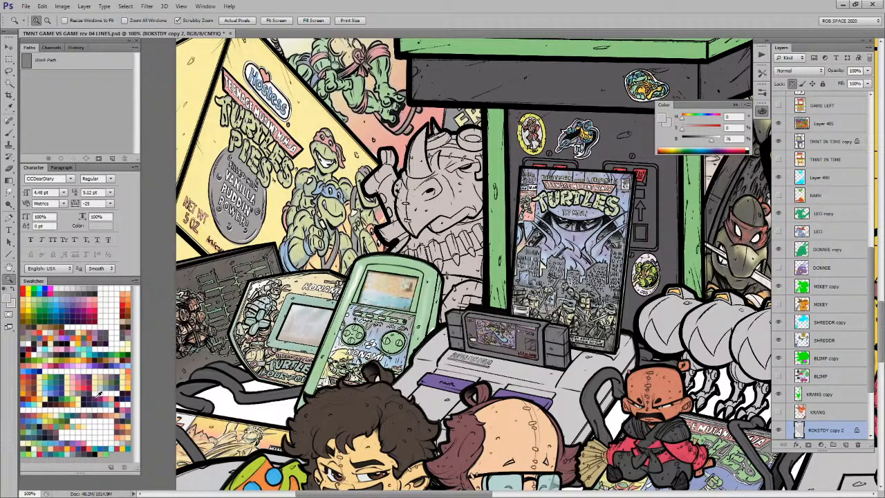
pyautogui.click(51, 409)
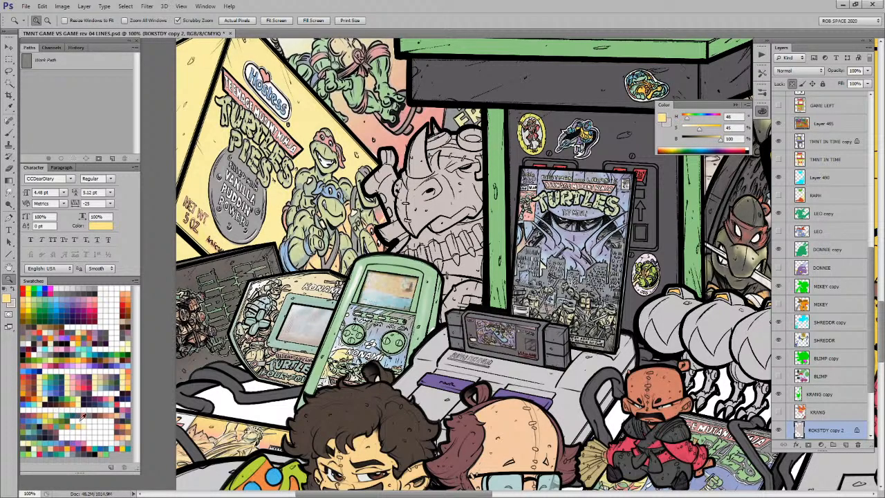
pyautogui.click(462, 242)
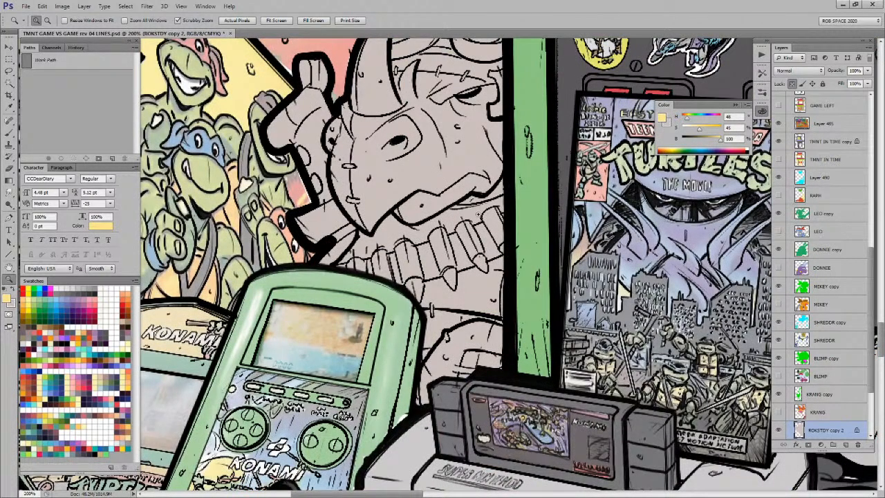
pyautogui.press('l')
pyautogui.moveTo(513, 241); pyautogui.dragTo(567, 249)
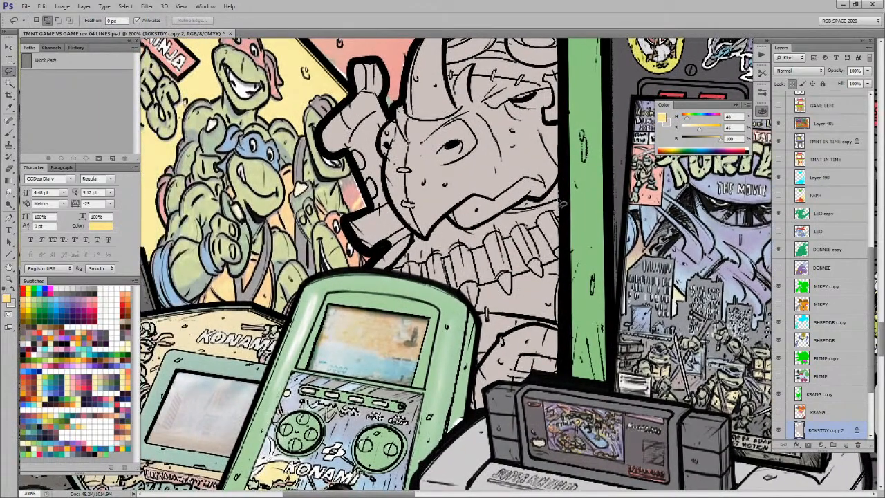
pyautogui.moveTo(494, 226)
pyautogui.mouseDown()
pyautogui.moveTo(431, 234)
pyautogui.moveTo(397, 265)
pyautogui.moveTo(428, 288)
pyautogui.moveTo(473, 302)
pyautogui.moveTo(480, 316)
pyautogui.moveTo(549, 324)
pyautogui.moveTo(571, 280)
pyautogui.moveTo(583, 201)
pyautogui.mouseUp()
pyautogui.hotkey('alt', 'BackSpace')
pyautogui.hotkey('ctrl', 'd')
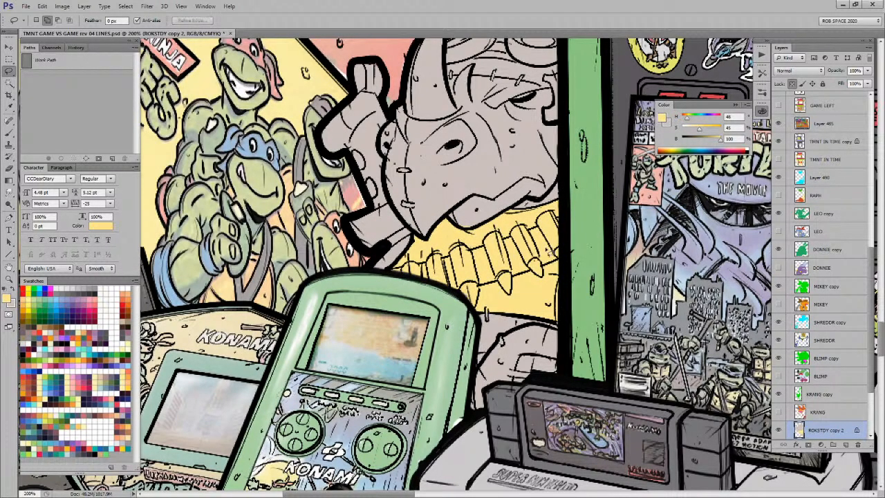
# Step: Select the bullet belt across the rhino's chest and fill it with reddish brown (H 4, S 52, B 59)
pyautogui.press('b')
pyautogui.keyDown('alt'); pyautogui.click(558, 215); pyautogui.keyUp('alt')
pyautogui.press('l')
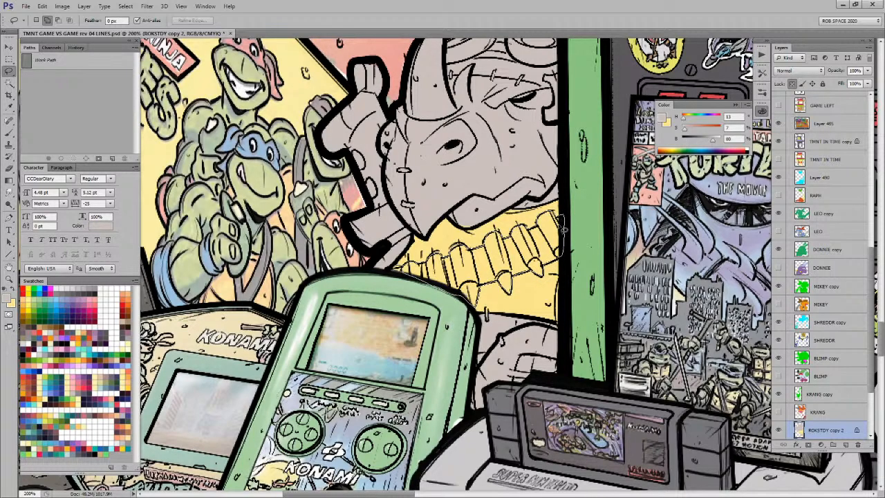
pyautogui.press('b')
pyautogui.press('x')
pyautogui.click(31, 390)
pyautogui.hotkey('alt', 'BackSpace')
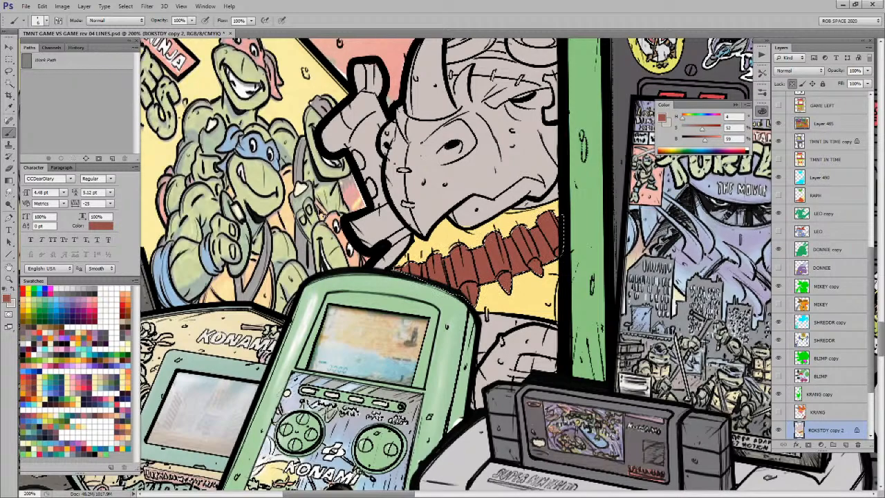
# Step: Paint the pointed bullet tips on the rhino's belt with a tan swatch colour
pyautogui.press('x')
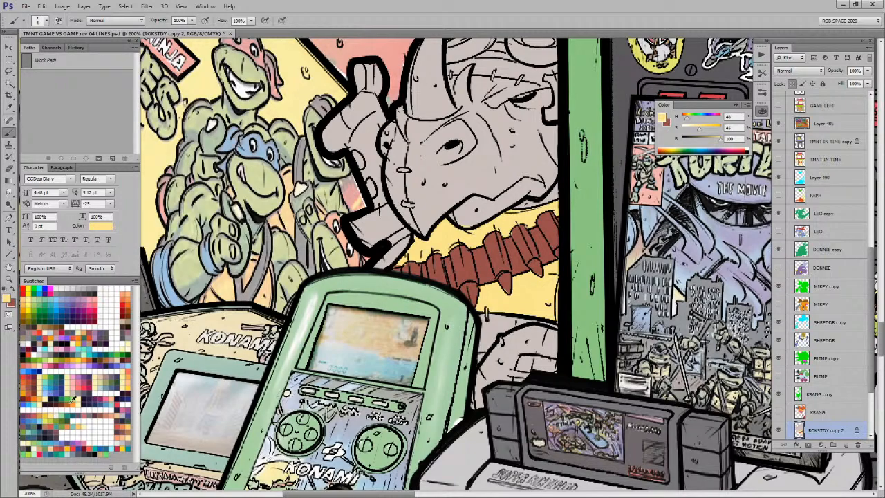
pyautogui.click(43, 446)
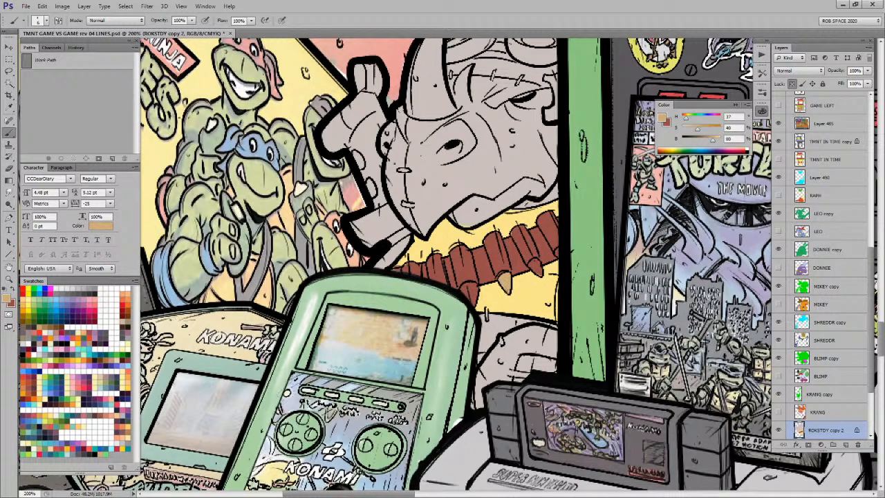
pyautogui.moveTo(536, 264); pyautogui.dragTo(535, 272)
pyautogui.moveTo(474, 285)
pyautogui.mouseDown()
pyautogui.moveTo(463, 292)
pyautogui.moveTo(474, 302)
pyautogui.mouseUp()
pyautogui.moveTo(493, 250); pyautogui.dragTo(485, 306)
# Step: Select the notched piece beside the rhino's snout and fill it with the reddish brown sampled from the bullet belt
pyautogui.press('l')
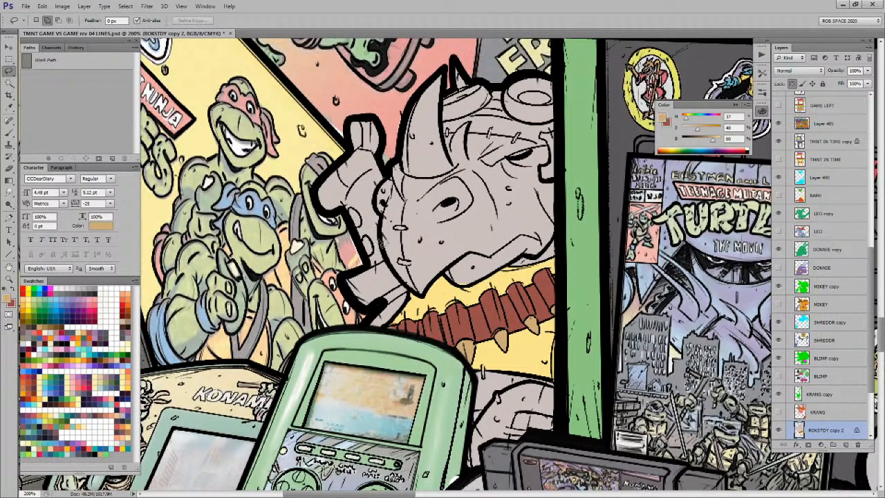
pyautogui.moveTo(306, 169)
pyautogui.mouseDown()
pyautogui.moveTo(335, 114)
pyautogui.moveTo(389, 181)
pyautogui.moveTo(384, 222)
pyautogui.moveTo(399, 269)
pyautogui.moveTo(381, 309)
pyautogui.mouseUp()
pyautogui.press('b')
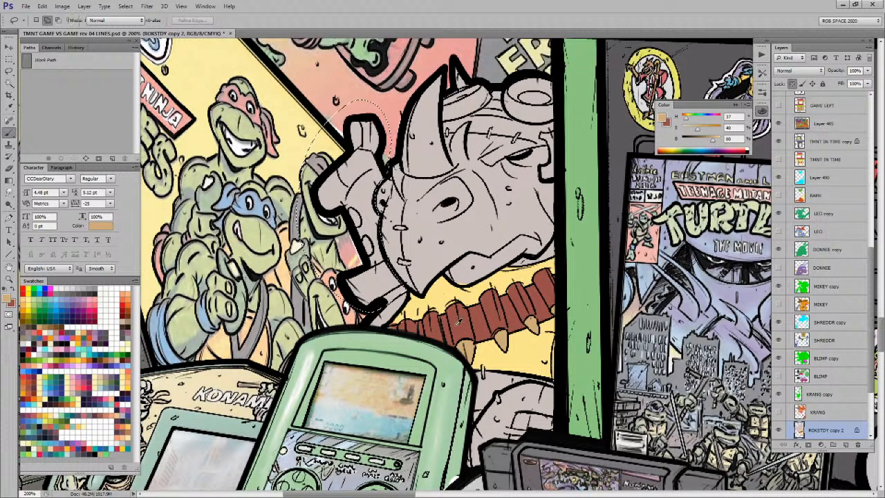
pyautogui.keyDown('alt'); pyautogui.click(457, 325); pyautogui.keyUp('alt')
pyautogui.hotkey('alt', 'BackSpace')
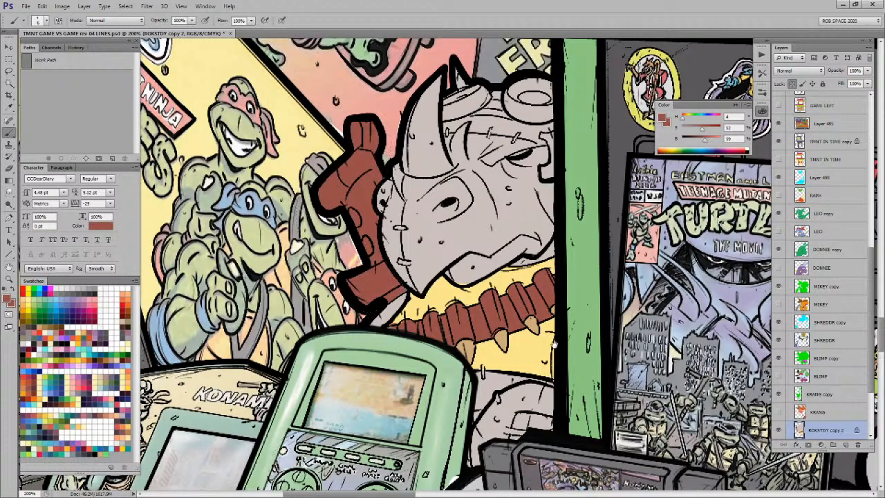
# Step: Select the rhino's lower body above the game cartridge, fill it with sampled olive green, and sample a muted maroon (H 350, S 36, B 52)
pyautogui.scroll(-5, 552, 358)
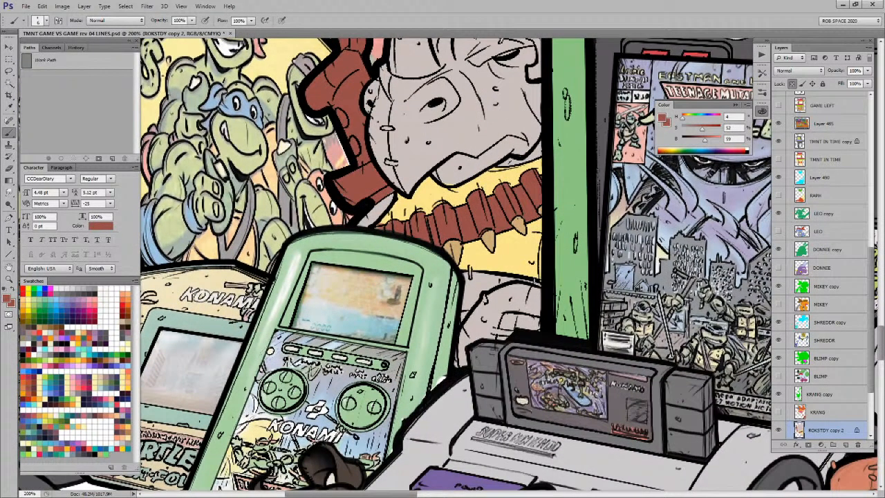
pyautogui.press('l')
pyautogui.moveTo(467, 276)
pyautogui.mouseDown()
pyautogui.moveTo(459, 345)
pyautogui.moveTo(469, 386)
pyautogui.moveTo(551, 346)
pyautogui.moveTo(548, 283)
pyautogui.mouseUp()
pyautogui.press('z')
pyautogui.keyDown('alt'); pyautogui.click(566, 344); pyautogui.keyUp('alt')
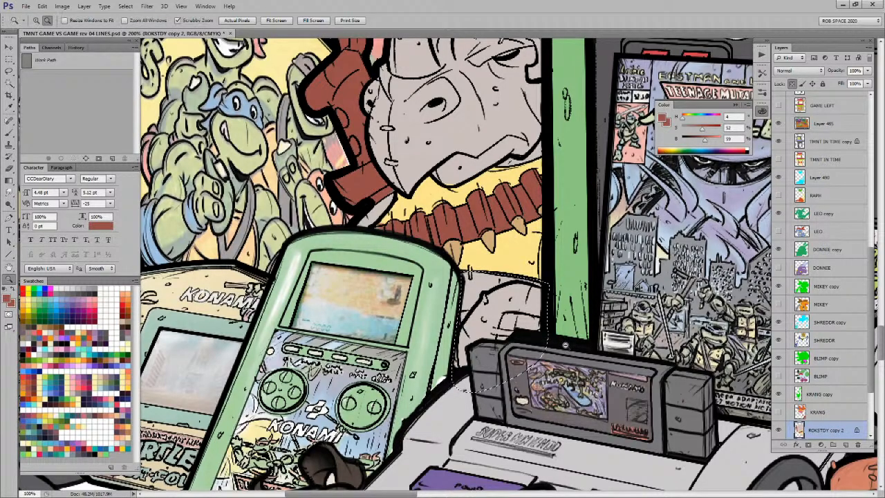
pyautogui.keyDown('alt'); pyautogui.click(566, 344); pyautogui.keyUp('alt')
pyautogui.keyDown('alt'); pyautogui.click(566, 345); pyautogui.keyUp('alt')
pyautogui.moveTo(565, 345); pyautogui.dragTo(444, 234)
pyautogui.press('b')
pyautogui.keyDown('alt'); pyautogui.click(726, 207); pyautogui.keyUp('alt')
pyautogui.press('x')
pyautogui.keyDown('alt'); pyautogui.click(737, 187); pyautogui.keyUp('alt')
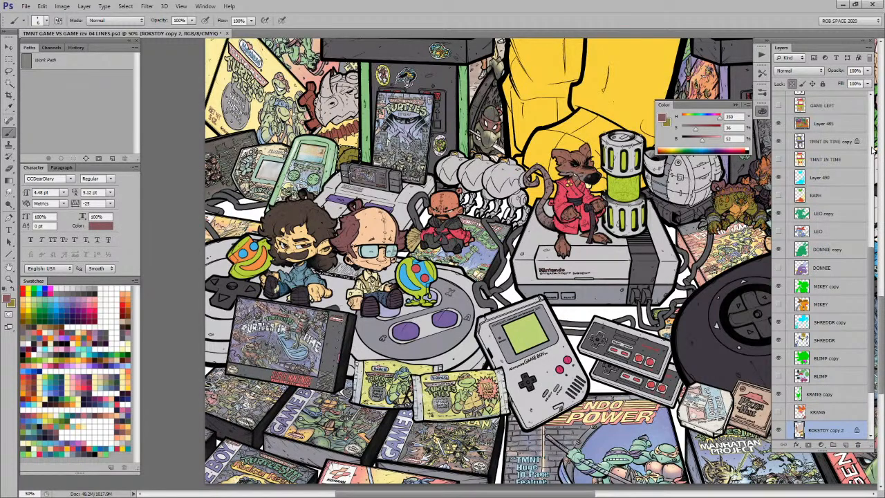
pyautogui.moveTo(354, 155); pyautogui.dragTo(415, 173)
pyautogui.moveTo(416, 222); pyautogui.dragTo(510, 282)
pyautogui.hotkey('ctrl', 'd')
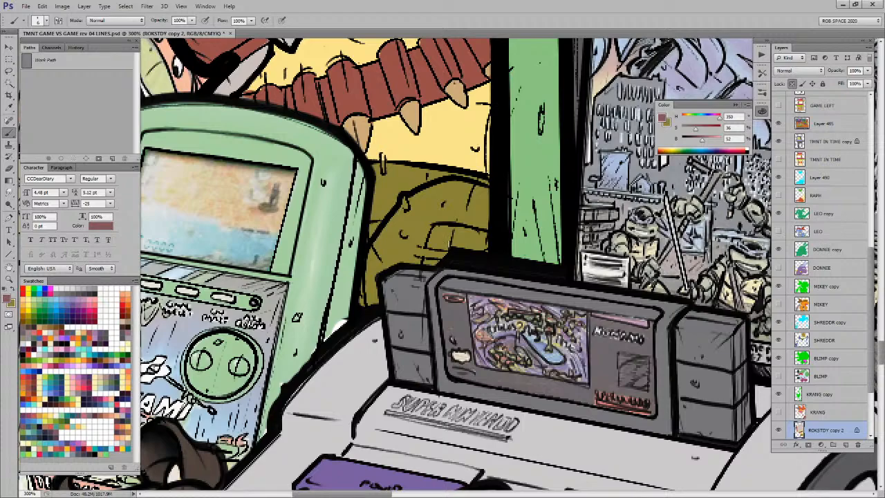
# Step: Paint the small segmented patch on the rhino's olive lower body muted maroon and resample the warm light grey of its skin
pyautogui.moveTo(448, 242)
pyautogui.mouseDown()
pyautogui.moveTo(436, 252)
pyautogui.moveTo(433, 235)
pyautogui.moveTo(428, 249)
pyautogui.moveTo(464, 232)
pyautogui.moveTo(484, 246)
pyautogui.moveTo(450, 246)
pyautogui.moveTo(443, 256)
pyautogui.mouseUp()
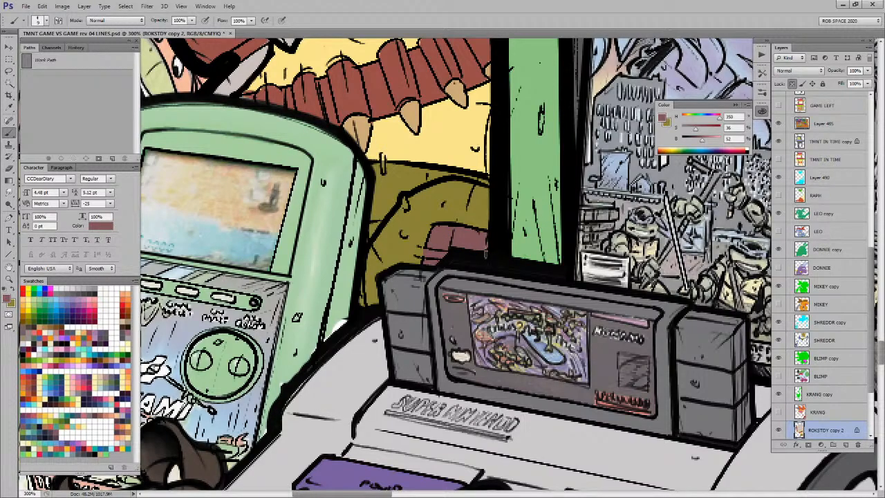
pyautogui.moveTo(447, 224); pyautogui.dragTo(457, 365)
pyautogui.moveTo(416, 260); pyautogui.dragTo(452, 373)
pyautogui.keyDown('alt'); pyautogui.click(399, 265); pyautogui.keyUp('alt')
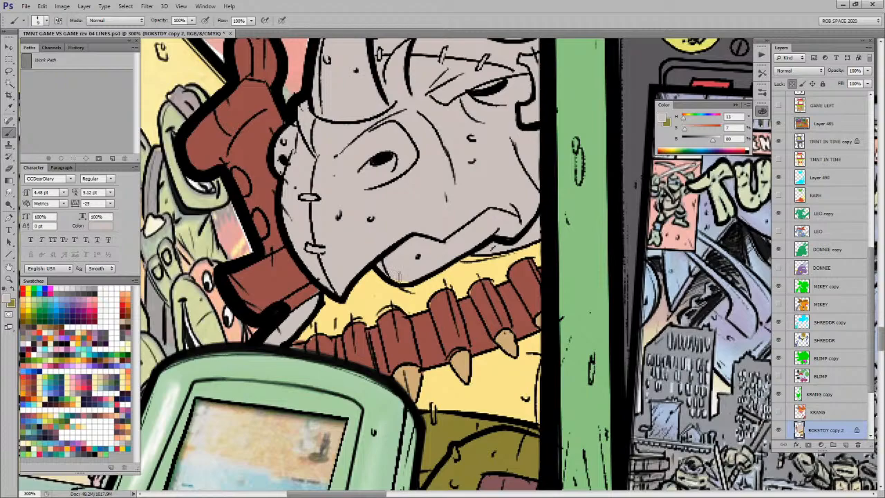
pyautogui.moveTo(486, 199); pyautogui.dragTo(477, 332)
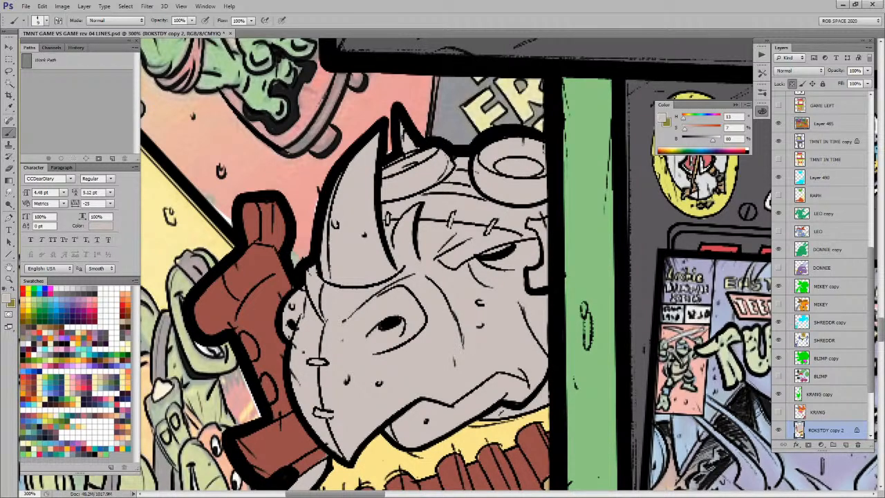
pyautogui.moveTo(524, 309); pyautogui.dragTo(501, 271)
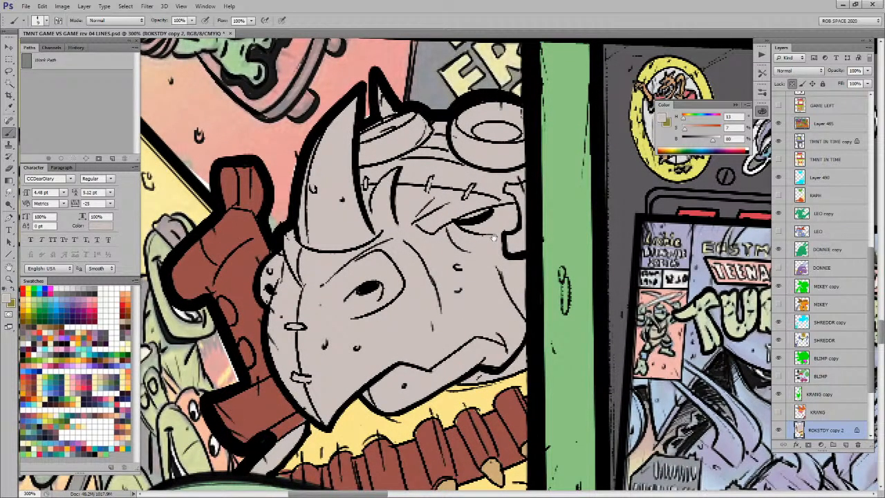
pyautogui.moveTo(505, 275); pyautogui.dragTo(513, 318)
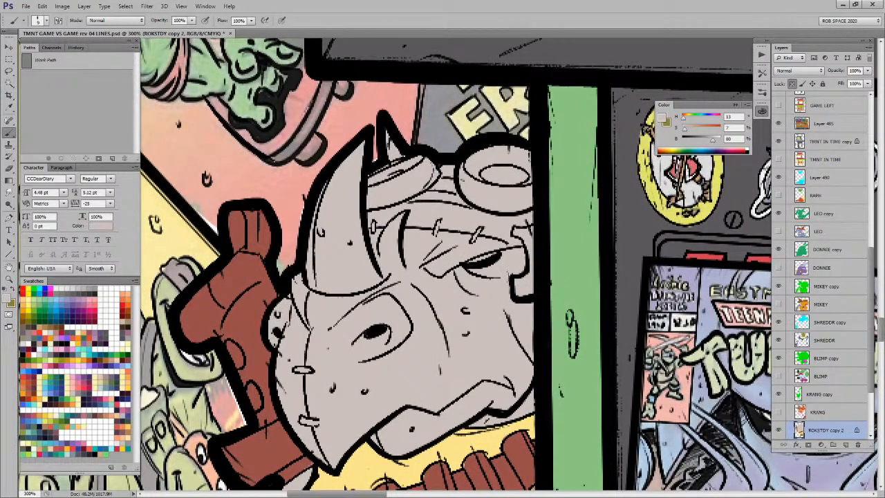
# Step: Select the rhino's goggles and the strap beside the eye and fill them with green (H 84, S 76, B 50)
pyautogui.press('l')
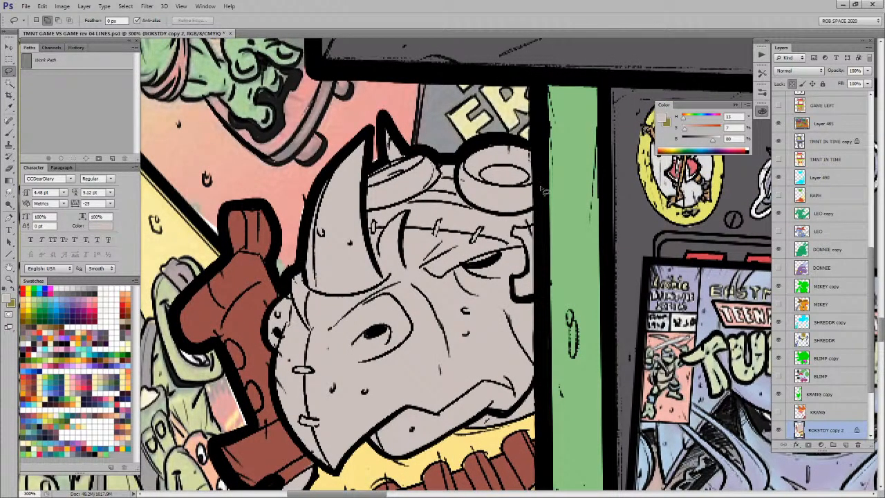
pyautogui.moveTo(541, 202)
pyautogui.mouseDown()
pyautogui.moveTo(546, 284)
pyautogui.moveTo(534, 304)
pyautogui.moveTo(513, 288)
pyautogui.moveTo(532, 266)
pyautogui.moveTo(535, 215)
pyautogui.moveTo(435, 205)
pyautogui.moveTo(379, 216)
pyautogui.moveTo(364, 207)
pyautogui.moveTo(375, 126)
pyautogui.moveTo(386, 164)
pyautogui.moveTo(484, 128)
pyautogui.mouseUp()
pyautogui.moveTo(548, 199); pyautogui.dragTo(548, 200)
pyautogui.press('b')
pyautogui.scroll(-3, 548, 201)
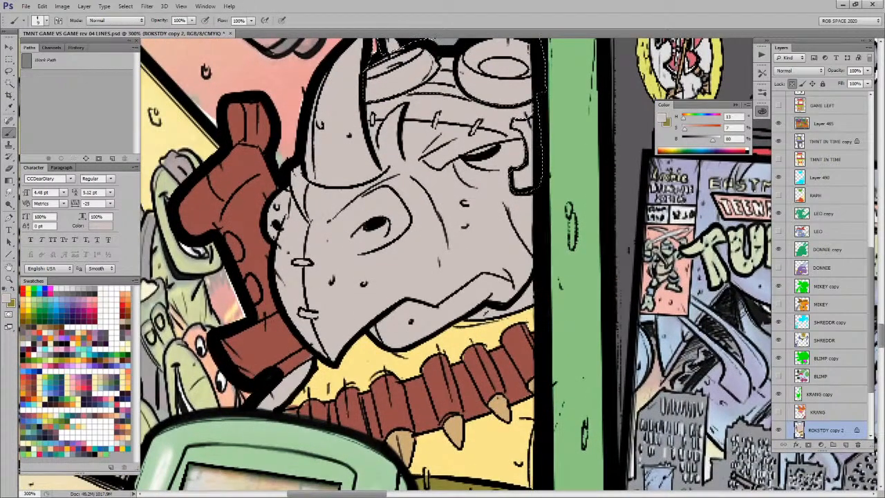
pyautogui.click(125, 404)
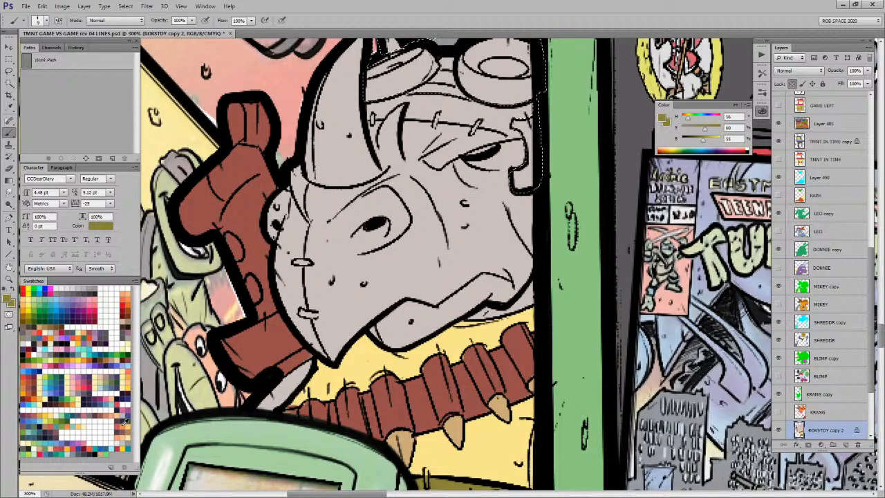
pyautogui.click(64, 415)
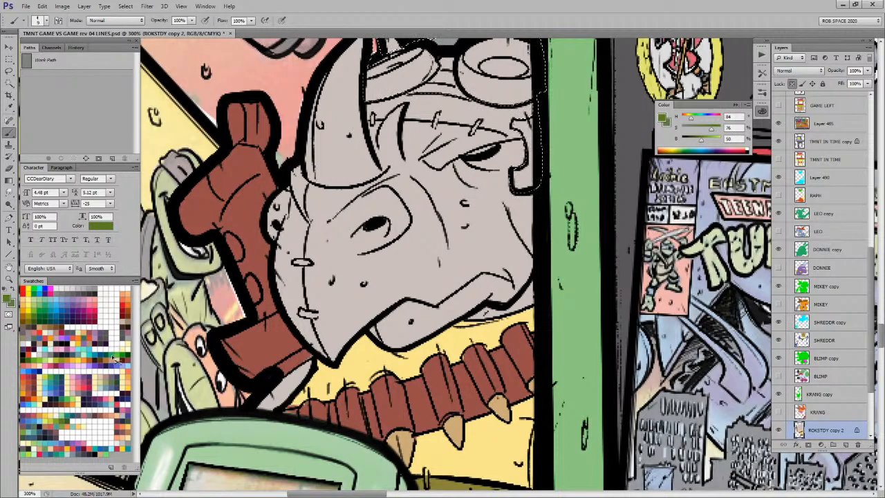
pyautogui.hotkey('alt', 'BackSpace')
# Step: Sample a yellow-orange (H 45, S 89, B 96) from the arcade cabinet's game screen and fill the selected goggles and strap with it
pyautogui.press('z')
pyautogui.keyDown('alt'); pyautogui.click(564, 189); pyautogui.keyUp('alt')
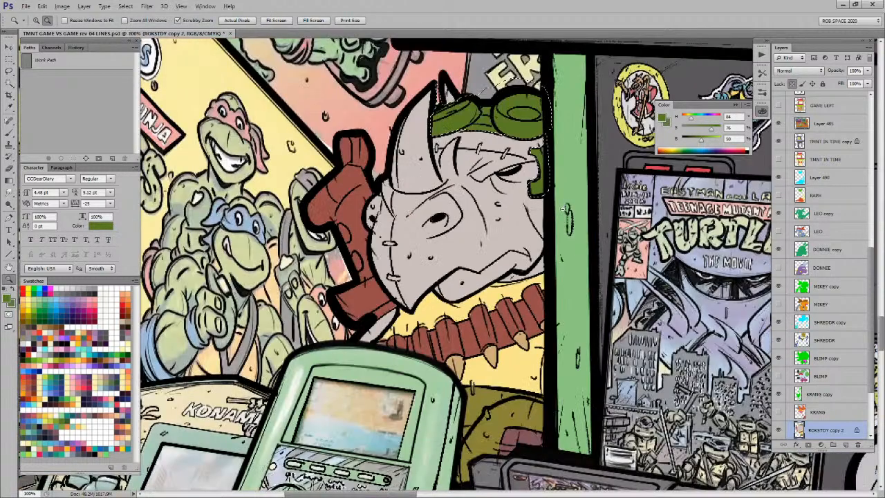
pyautogui.keyDown('alt'); pyautogui.click(576, 229); pyautogui.keyUp('alt')
pyautogui.keyDown('alt'); pyautogui.click(581, 245); pyautogui.keyUp('alt')
pyautogui.keyDown('alt'); pyautogui.click(581, 245); pyautogui.keyUp('alt')
pyautogui.moveTo(605, 314); pyautogui.dragTo(506, 330)
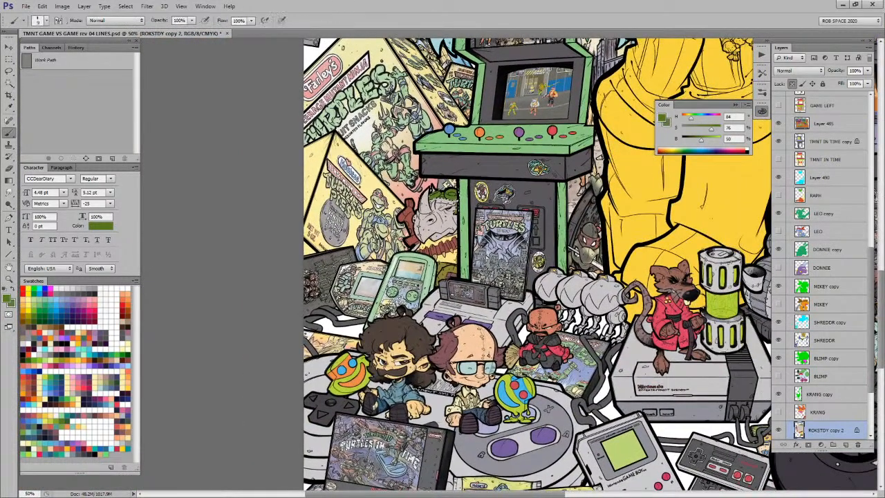
pyautogui.click(535, 103)
pyautogui.click(534, 103)
pyautogui.click(534, 102)
pyautogui.click(535, 102)
pyautogui.keyDown('alt'); pyautogui.click(491, 72); pyautogui.keyUp('alt')
pyautogui.moveTo(472, 347); pyautogui.dragTo(877, 153)
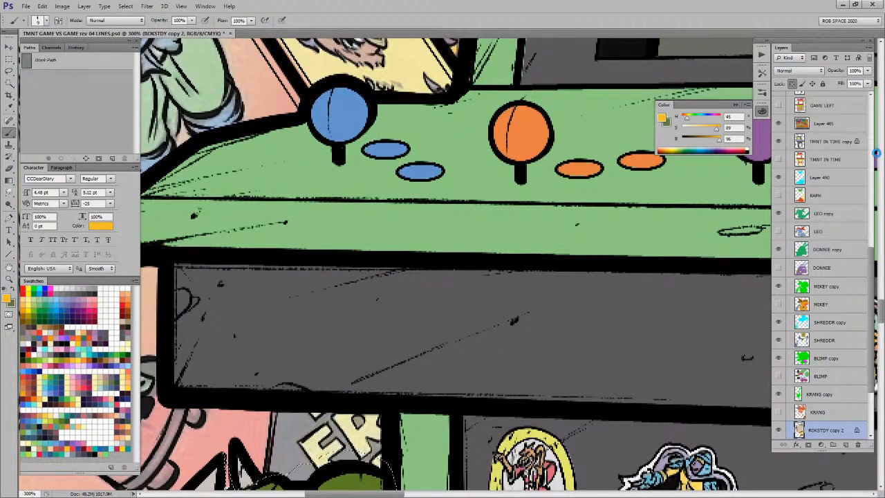
pyautogui.moveTo(437, 454); pyautogui.dragTo(516, 171)
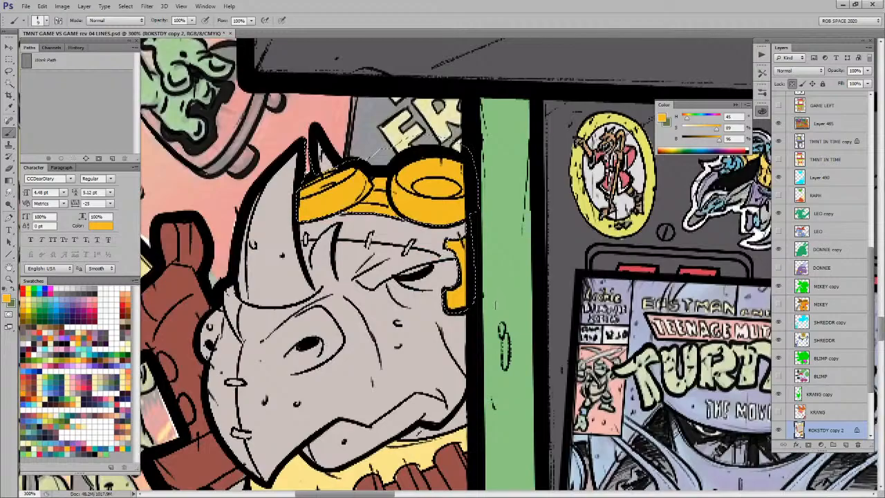
# Step: Sample a softer orange (H 34, S 64, B 84) from the turtle figure beside the robot and fill the rhino's goggles and strap with it
pyautogui.press('z')
pyautogui.keyDown('alt'); pyautogui.click(496, 316); pyautogui.keyUp('alt')
pyautogui.keyDown('alt'); pyautogui.click(496, 316); pyautogui.keyUp('alt')
pyautogui.keyDown('alt'); pyautogui.click(496, 315); pyautogui.keyUp('alt')
pyautogui.moveTo(519, 381); pyautogui.dragTo(488, 258)
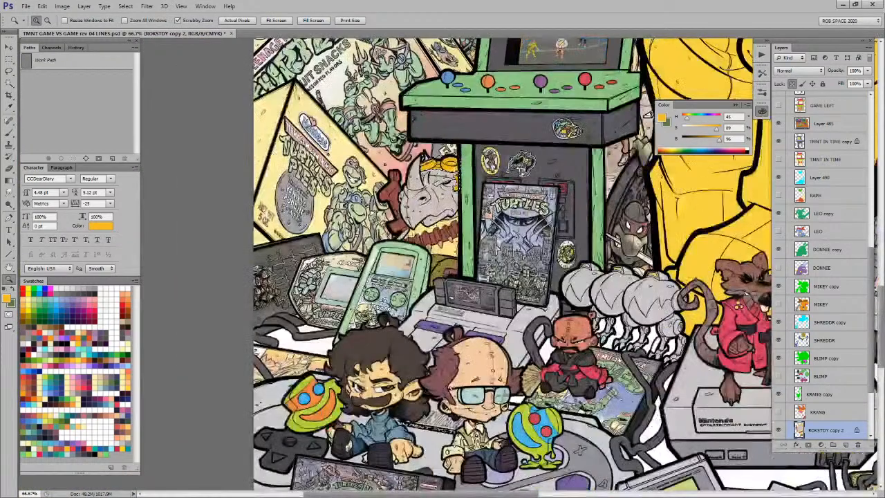
pyautogui.press('b')
pyautogui.moveTo(691, 340); pyautogui.dragTo(609, 349)
pyautogui.moveTo(580, 387); pyautogui.dragTo(463, 308)
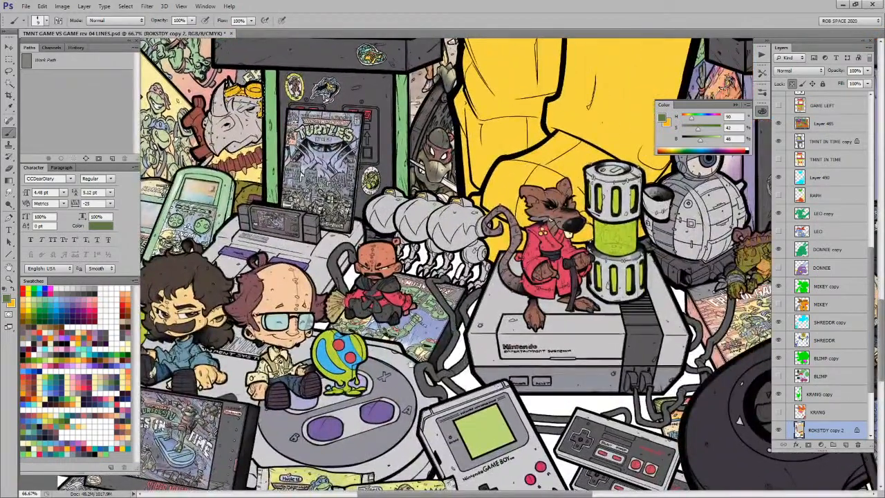
pyautogui.moveTo(657, 289); pyautogui.dragTo(657, 298)
pyautogui.keyDown('alt'); pyautogui.click(763, 278); pyautogui.keyUp('alt')
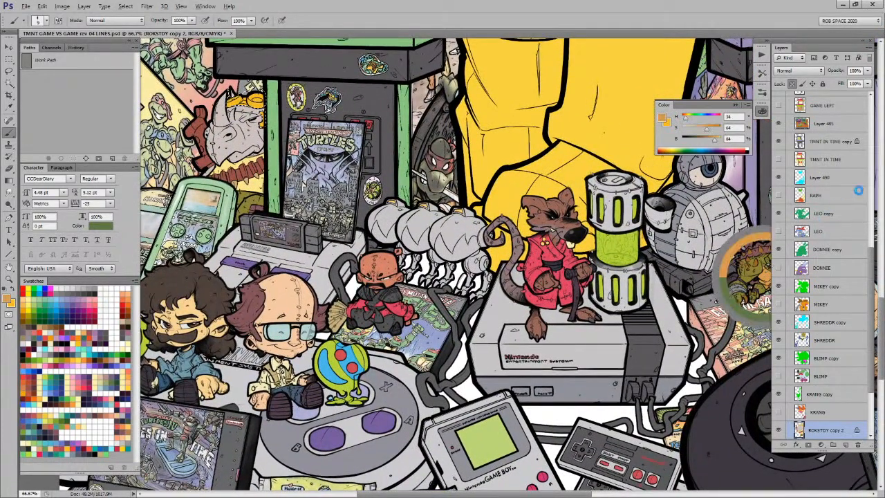
pyautogui.moveTo(234, 98); pyautogui.dragTo(488, 181)
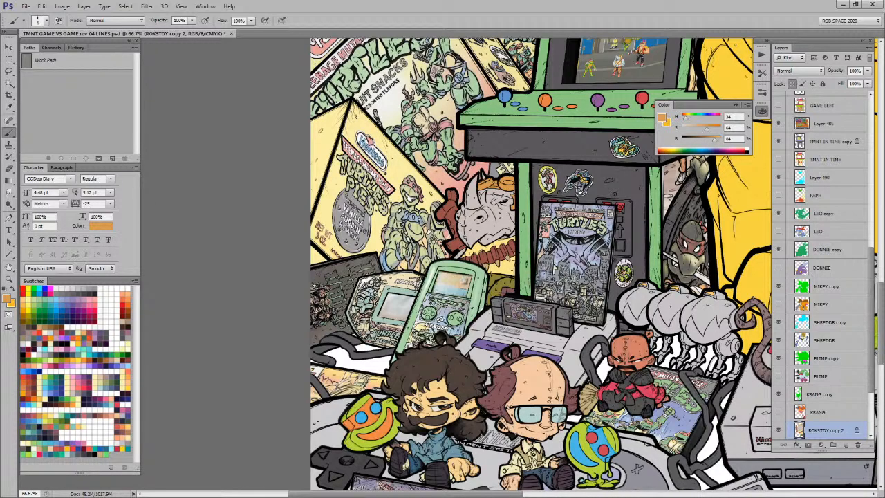
# Step: Select the rhino's large front horn and fill it with near-white (H 0, S 0, B 92)
pyautogui.keyDown('alt'); pyautogui.click(594, 330); pyautogui.keyUp('alt')
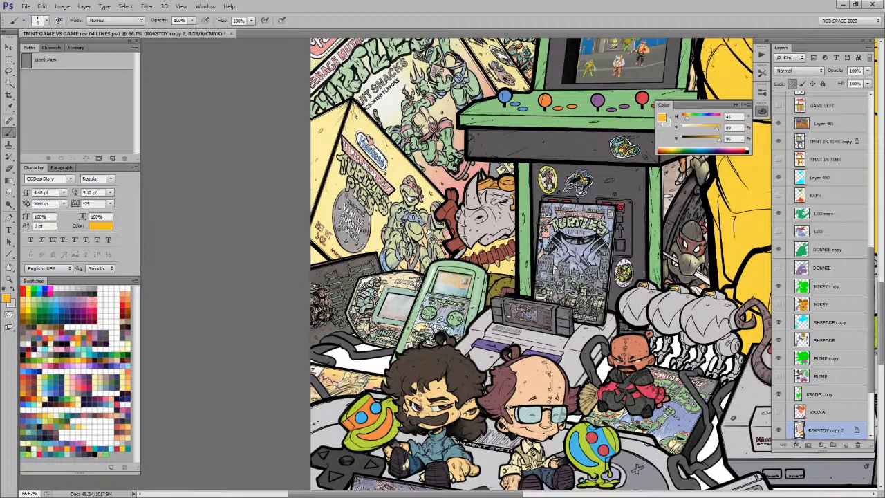
pyautogui.click(120, 439)
pyautogui.press('z')
pyautogui.click(480, 190)
pyautogui.click(481, 190)
pyautogui.click(481, 190)
pyautogui.press('l')
pyautogui.moveTo(476, 136)
pyautogui.mouseDown()
pyautogui.moveTo(444, 147)
pyautogui.moveTo(413, 205)
pyautogui.moveTo(409, 275)
pyautogui.moveTo(404, 266)
pyautogui.moveTo(433, 283)
pyautogui.moveTo(492, 280)
pyautogui.moveTo(473, 239)
pyautogui.moveTo(471, 169)
pyautogui.moveTo(475, 128)
pyautogui.mouseUp()
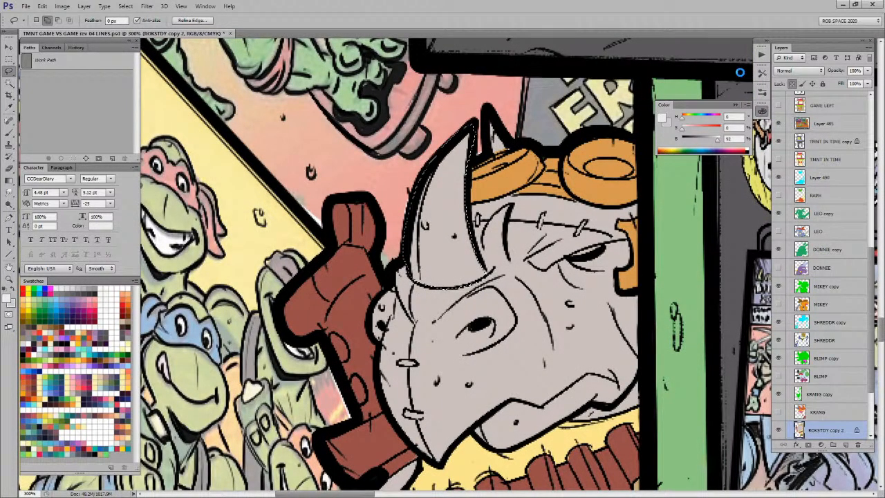
pyautogui.hotkey('alt', 'BackSpace')
pyautogui.hotkey('ctrl', 'd')
# Step: Fill the rhino's small second horn and the white of its eye with the same near-white
pyautogui.moveTo(490, 248)
pyautogui.mouseDown()
pyautogui.moveTo(514, 260)
pyautogui.moveTo(508, 213)
pyautogui.moveTo(491, 232)
pyautogui.moveTo(490, 256)
pyautogui.moveTo(509, 266)
pyautogui.mouseUp()
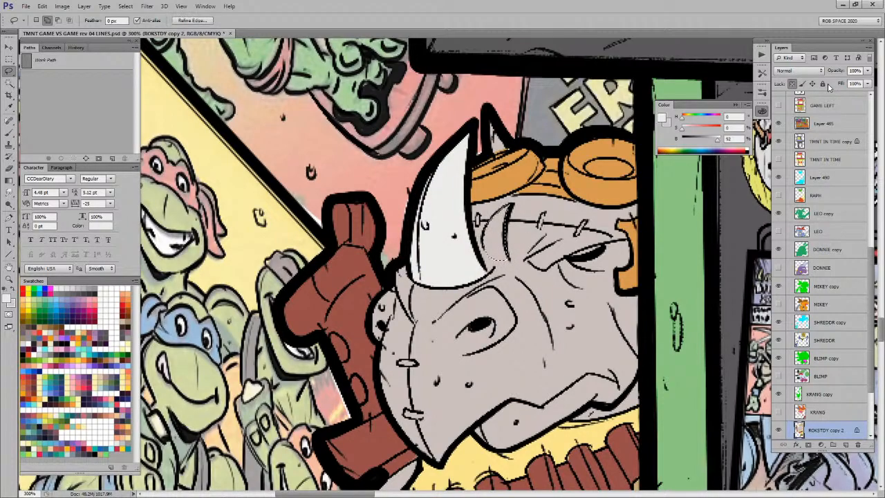
pyautogui.hotkey('alt', 'BackSpace')
pyautogui.hotkey('ctrl', 'd')
pyautogui.moveTo(618, 213); pyautogui.dragTo(582, 231)
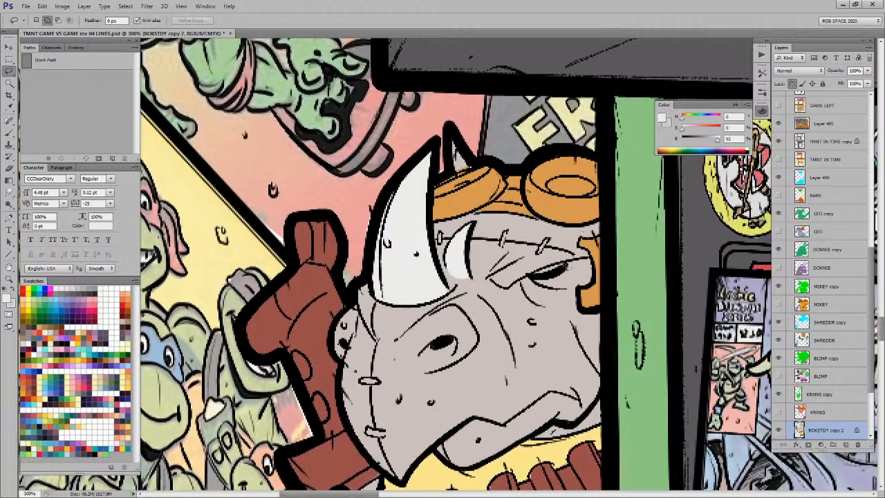
pyautogui.moveTo(536, 276)
pyautogui.mouseDown()
pyautogui.moveTo(557, 266)
pyautogui.moveTo(536, 276)
pyautogui.moveTo(553, 272)
pyautogui.mouseUp()
pyautogui.hotkey('alt', 'BackSpace')
pyautogui.hotkey('ctrl', 'd')
# Step: Switch from near-white to a warm light grey (H 13, S 7, B 80) sampled from the rhino's ear
pyautogui.press('x')
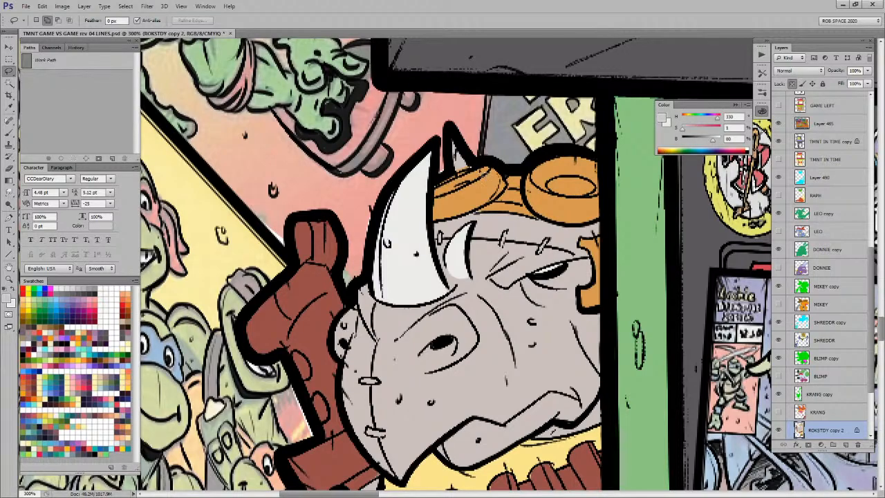
pyautogui.press('b')
pyautogui.keyDown('alt'); pyautogui.click(467, 166); pyautogui.keyUp('alt')
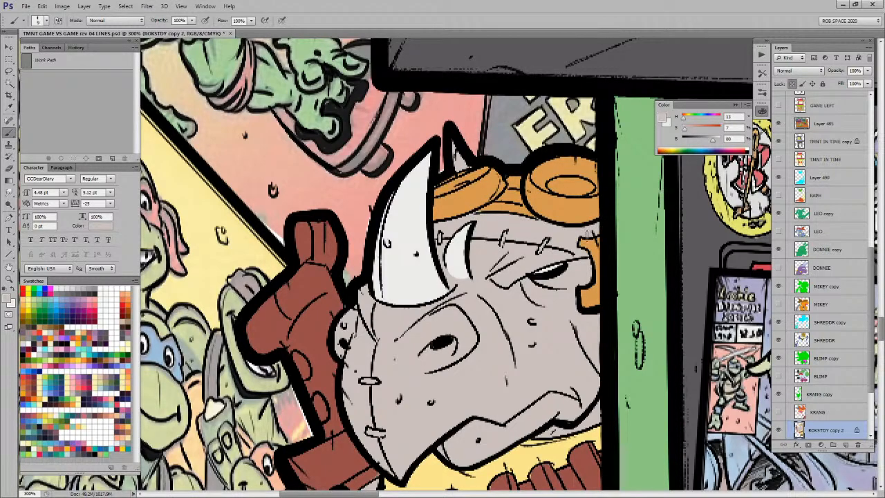
pyautogui.scroll(-3, 578, 249)
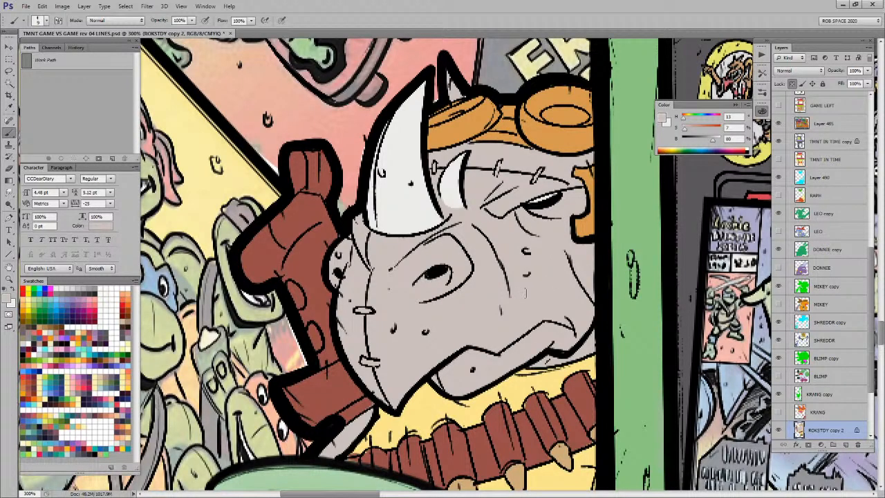
pyautogui.moveTo(534, 269); pyautogui.dragTo(519, 335)
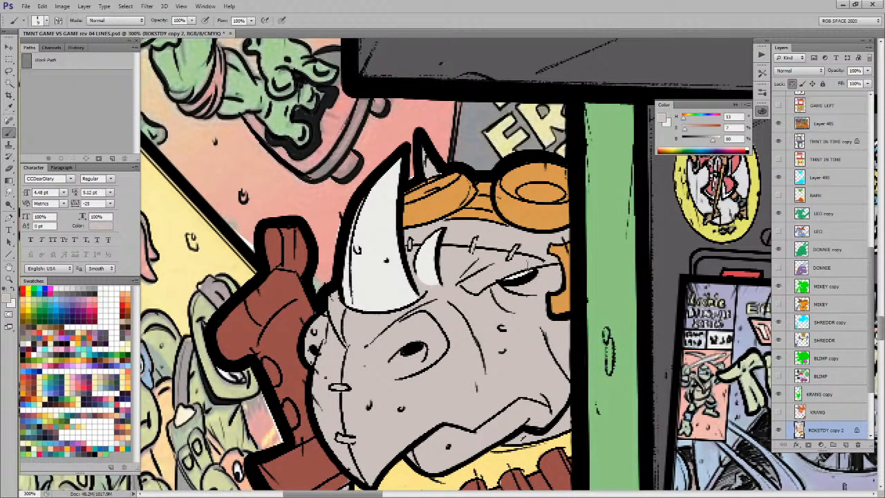
# Step: Paint the lenses of the rhino's goggles bright yellow (H 47, S 76, B 100)
pyautogui.click(131, 382)
pyautogui.moveTo(526, 191); pyautogui.dragTo(550, 192)
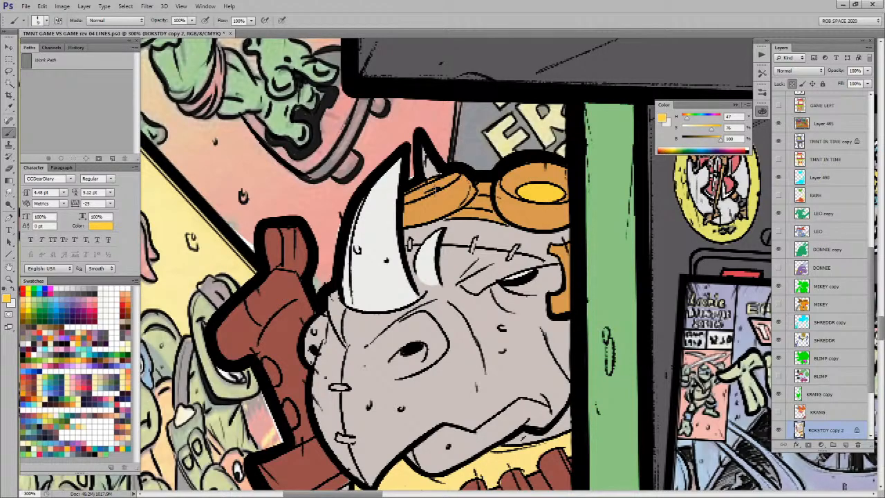
pyautogui.moveTo(426, 192)
pyautogui.mouseDown()
pyautogui.moveTo(420, 197)
pyautogui.moveTo(433, 185)
pyautogui.mouseUp()
pyautogui.moveTo(586, 312); pyautogui.dragTo(539, 145)
# Step: Review the coloured rhino against the green arcade cabinet and the surrounding figures, boxes and consoles
pyautogui.press('z')
pyautogui.keyDown('alt'); pyautogui.click(512, 305); pyautogui.keyUp('alt')
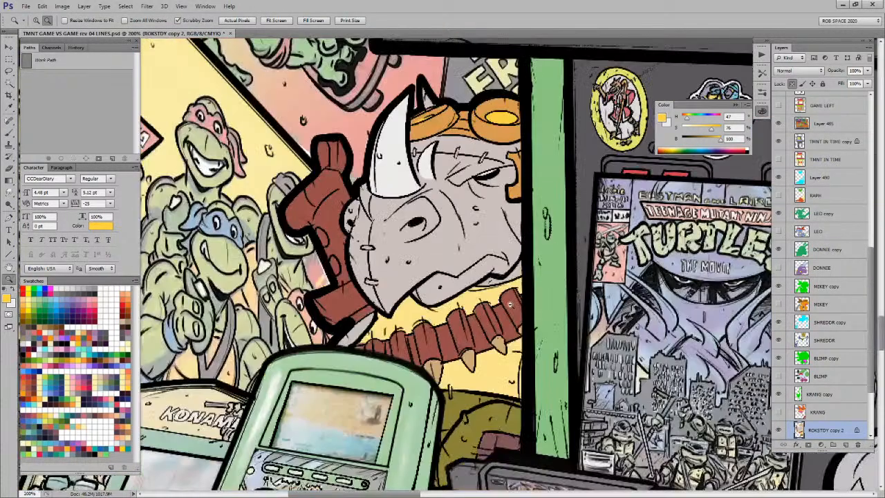
pyautogui.keyDown('alt'); pyautogui.click(511, 306); pyautogui.keyUp('alt')
pyautogui.keyDown('alt'); pyautogui.click(512, 308); pyautogui.keyUp('alt')
pyautogui.keyDown('alt'); pyautogui.click(513, 310); pyautogui.keyUp('alt')
pyautogui.click(519, 310)
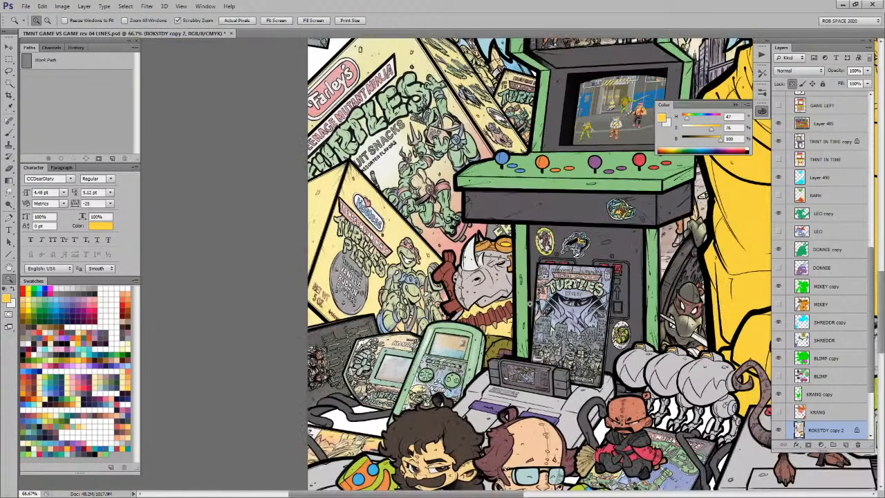
pyautogui.keyDown('alt'); pyautogui.click(583, 341); pyautogui.keyUp('alt')
pyautogui.keyDown('alt'); pyautogui.click(484, 259); pyautogui.keyUp('alt')
pyautogui.click(483, 266)
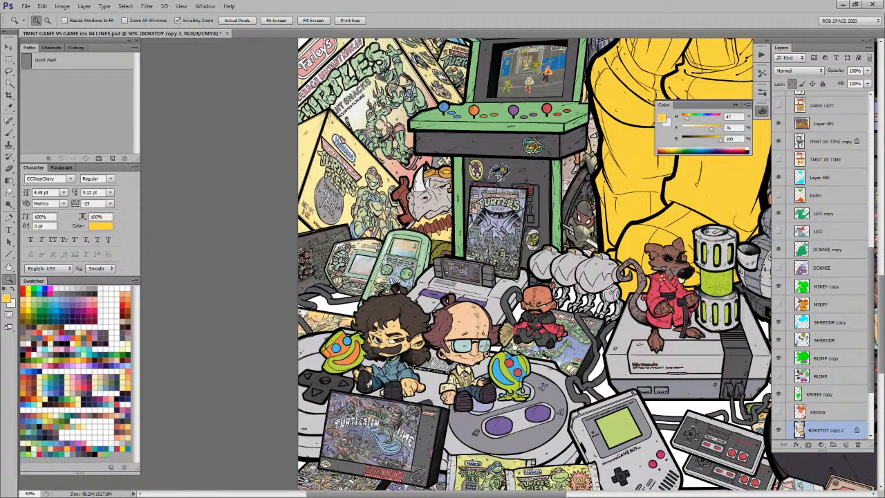
pyautogui.click(509, 326)
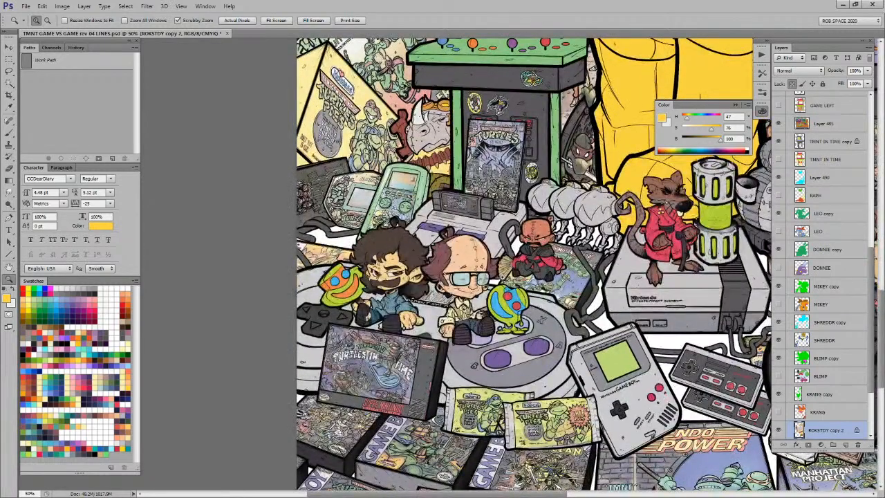
# Step: Choose a dark grey (H 300, S 3, B 35) for the bespectacled man's eyes and add a new layer above ROKSTDY copy 2
pyautogui.click(465, 277)
pyautogui.click(465, 277)
pyautogui.click(465, 277)
pyautogui.click(466, 278)
pyautogui.press('b')
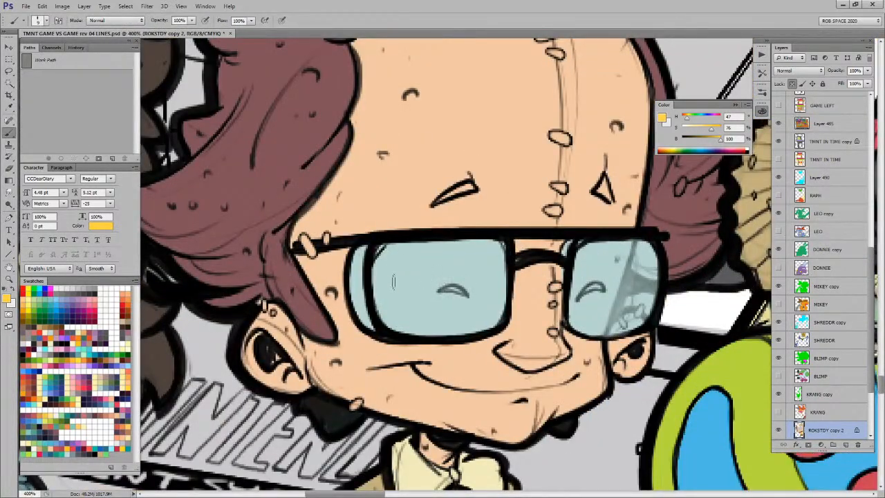
pyautogui.click(107, 332)
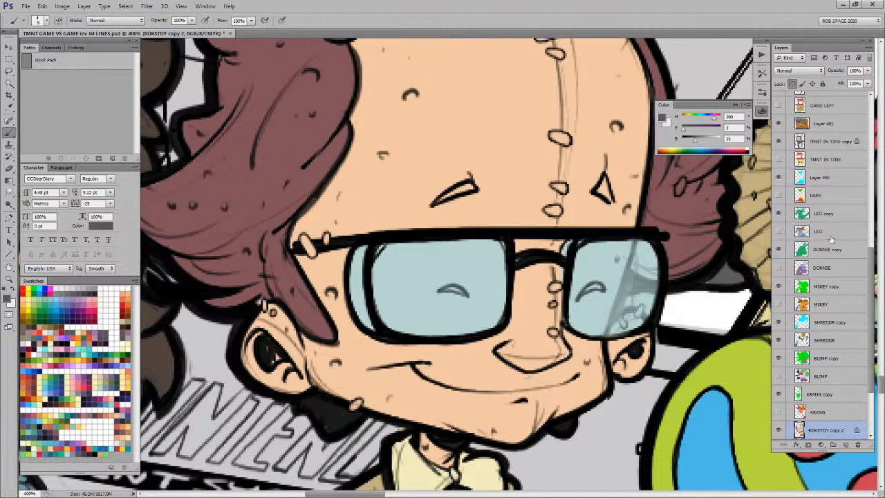
pyautogui.scroll(-1, 869, 293)
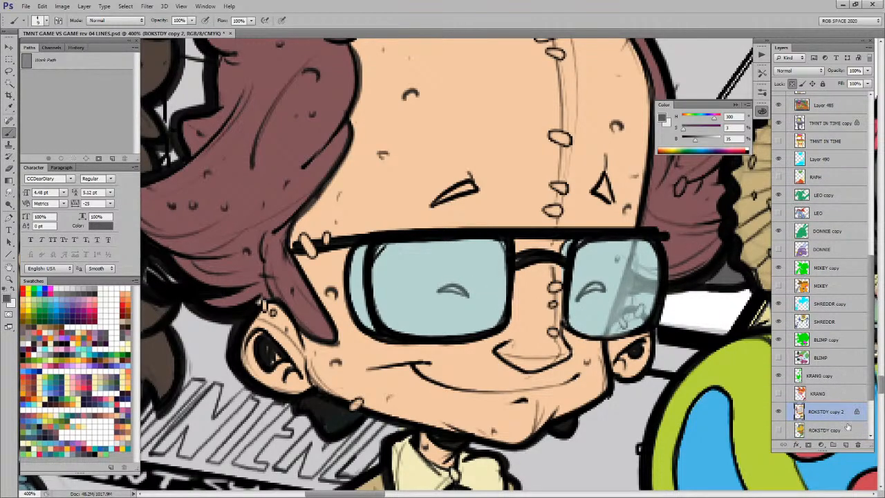
pyautogui.click(845, 444)
# Step: On another new layer placed directly below the CART ART group, paint the closed eyes behind the man's glasses dark grey
pyautogui.moveTo(869, 264); pyautogui.dragTo(869, 114)
pyautogui.scroll(1, 856, 114)
pyautogui.click(807, 231)
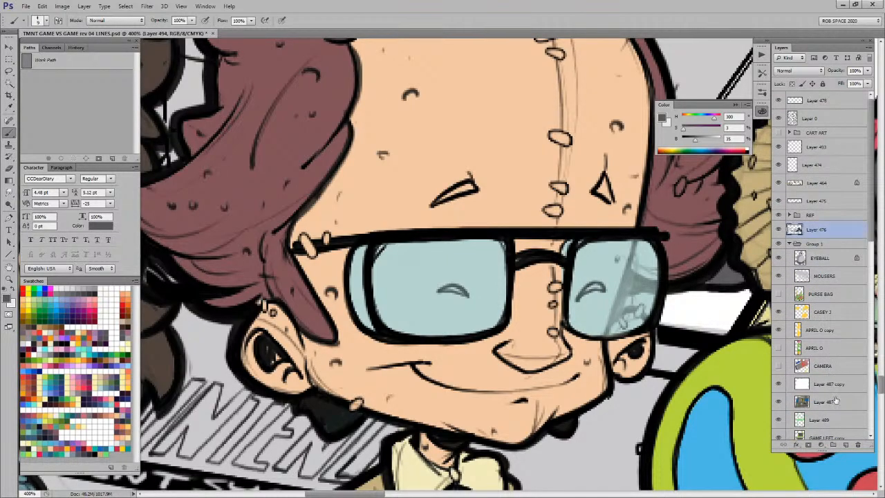
pyautogui.click(843, 445)
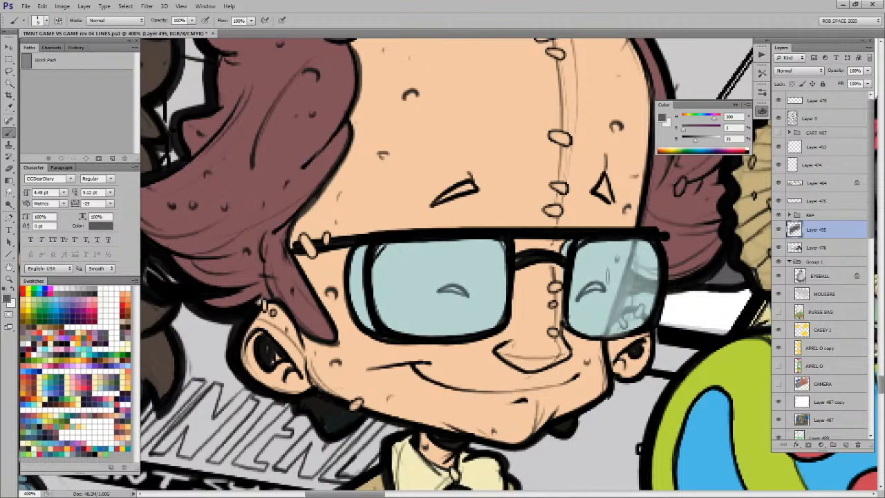
pyautogui.moveTo(805, 226); pyautogui.dragTo(805, 141)
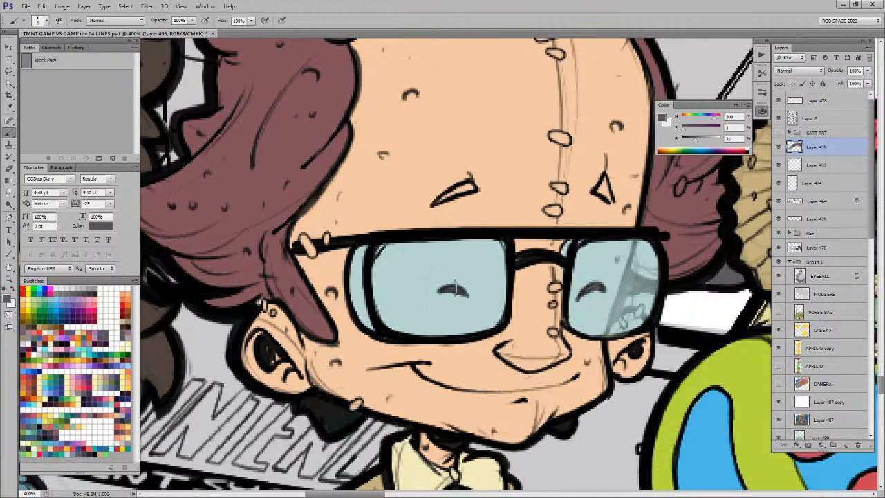
pyautogui.moveTo(608, 383); pyautogui.dragTo(619, 341)
# Step: Examine the lower half of the illustration across both arcade cabinets for characters that still need flat colours
pyautogui.press('z')
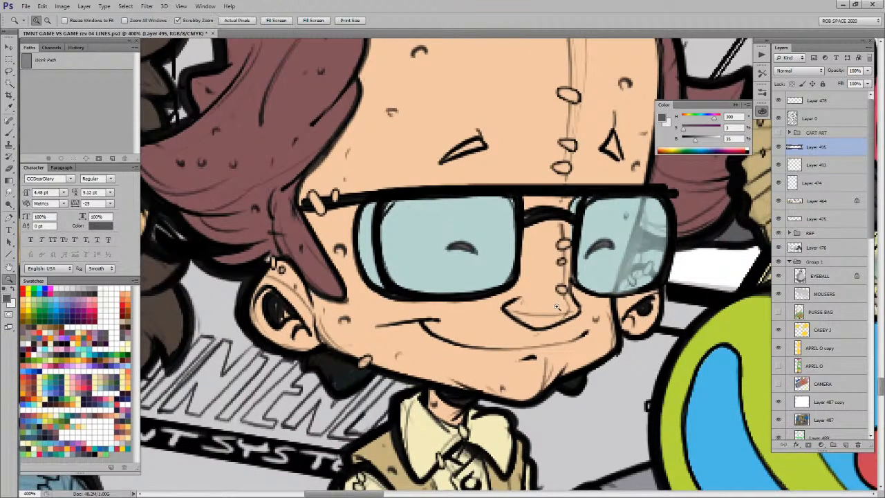
pyautogui.keyDown('alt'); pyautogui.click(558, 308); pyautogui.keyUp('alt')
pyautogui.keyDown('alt'); pyautogui.click(558, 309); pyautogui.keyUp('alt')
pyautogui.keyDown('alt'); pyautogui.click(558, 309); pyautogui.keyUp('alt')
pyautogui.keyDown('alt'); pyautogui.click(558, 309); pyautogui.keyUp('alt')
pyautogui.keyDown('alt'); pyautogui.click(558, 309); pyautogui.keyUp('alt')
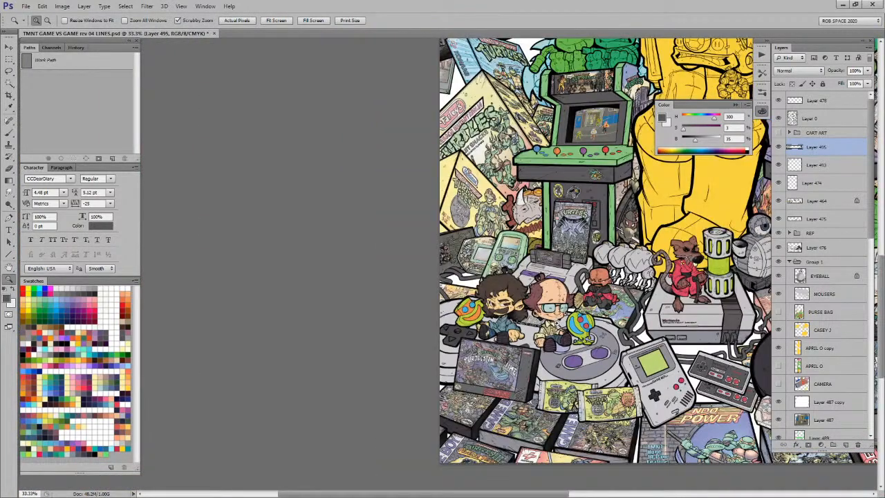
pyautogui.press('b')
pyautogui.moveTo(560, 329); pyautogui.dragTo(373, 349)
pyautogui.moveTo(657, 306); pyautogui.dragTo(585, 295)
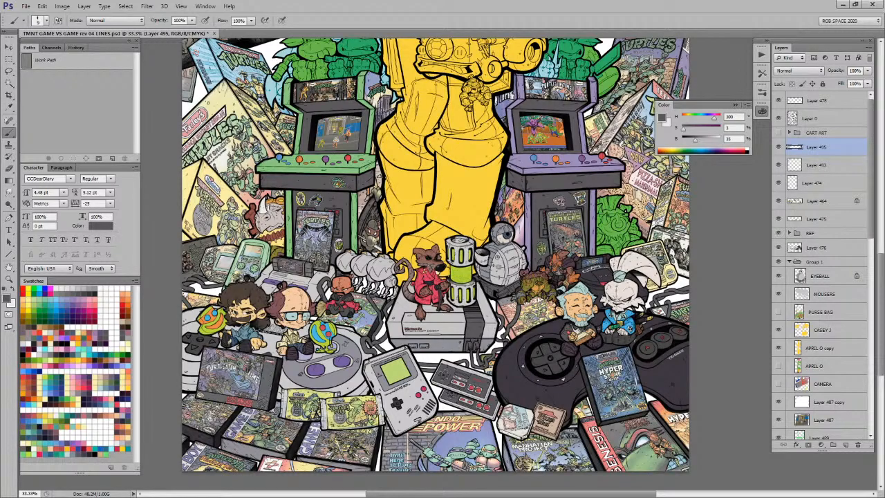
pyautogui.moveTo(650, 257); pyautogui.dragTo(608, 255)
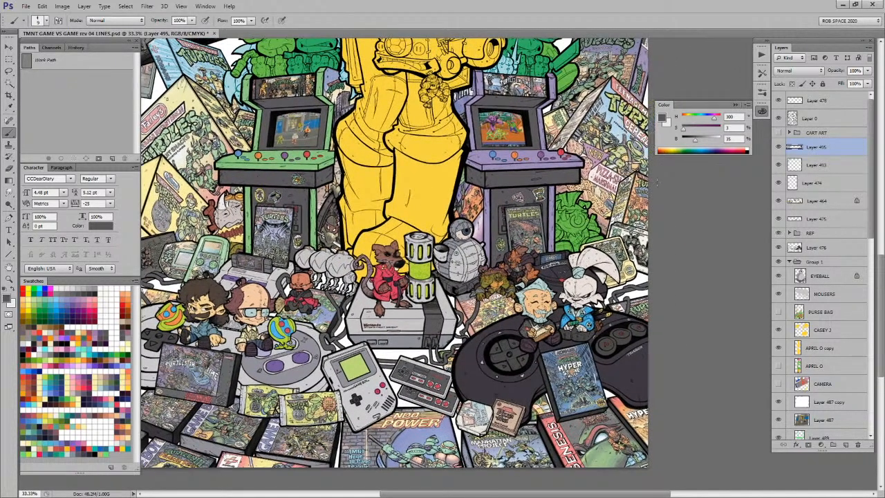
# Step: Recolour the green warthog on the BBOP copy layer reddish brown (H 12, S 49, B 62), sampled from the small figure beside the mousers
pyautogui.press('v')
pyautogui.keyDown('ctrl'); pyautogui.click(583, 220); pyautogui.keyUp('ctrl')
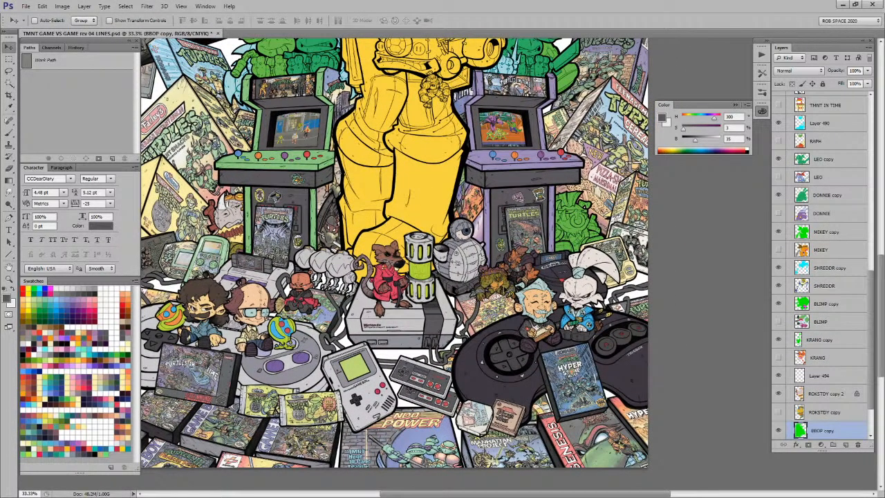
pyautogui.press('b')
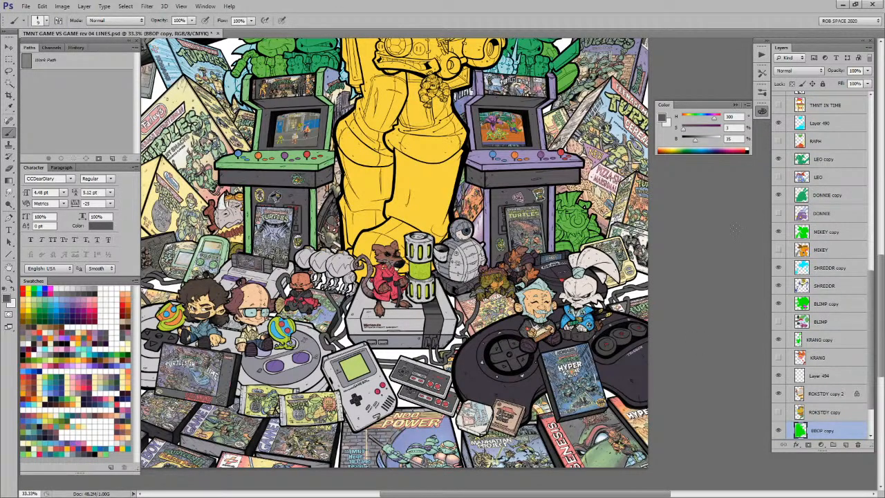
pyautogui.keyDown('alt'); pyautogui.click(305, 276); pyautogui.keyUp('alt')
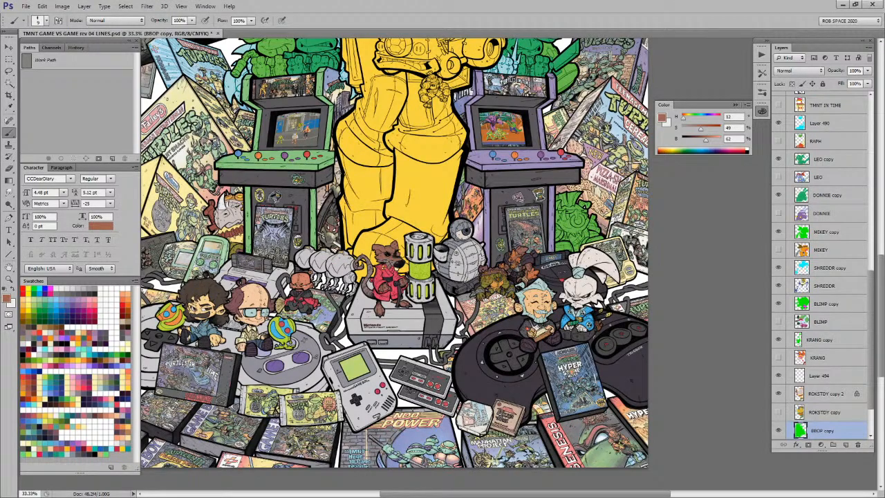
pyautogui.hotkey('alt', 'shift', 'BackSpace')
pyautogui.press('z')
pyautogui.click(591, 232)
pyautogui.click(591, 232)
pyautogui.click(591, 231)
pyautogui.press('b')
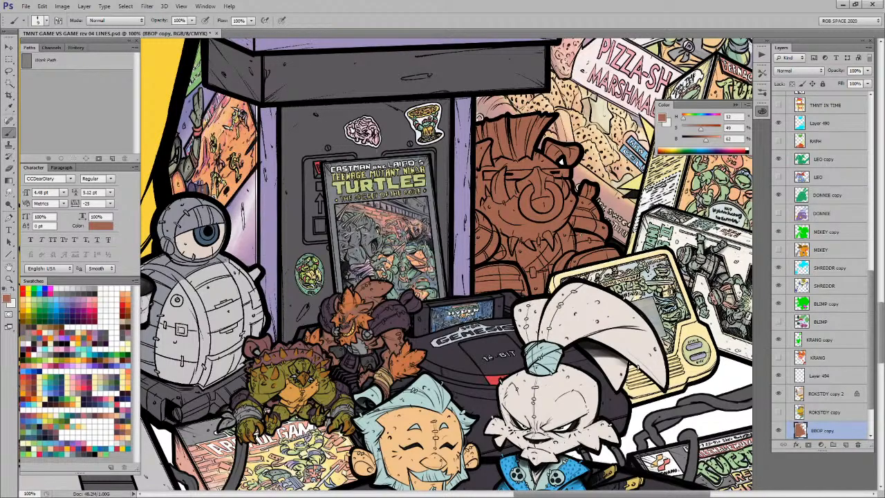
# Step: Sample the soft orange (H 34, S 64, B 84) from the rhino's goggles for the warthog's shoulder pads
pyautogui.press('z')
pyautogui.keyDown('alt'); pyautogui.click(581, 240); pyautogui.keyUp('alt')
pyautogui.keyDown('alt'); pyautogui.click(582, 240); pyautogui.keyUp('alt')
pyautogui.keyDown('alt'); pyautogui.click(582, 240); pyautogui.keyUp('alt')
pyautogui.keyDown('alt'); pyautogui.click(581, 240); pyautogui.keyUp('alt')
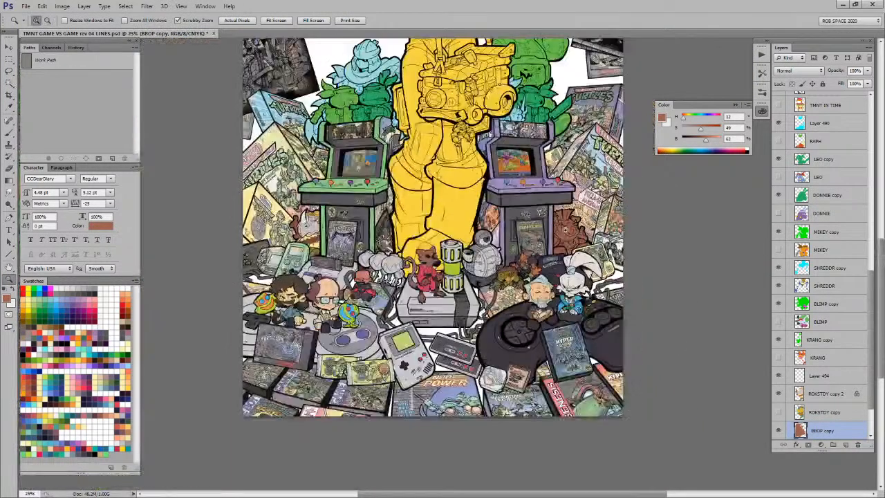
pyautogui.press('b')
pyautogui.keyDown('alt'); pyautogui.click(315, 214); pyautogui.keyUp('alt')
pyautogui.press('z')
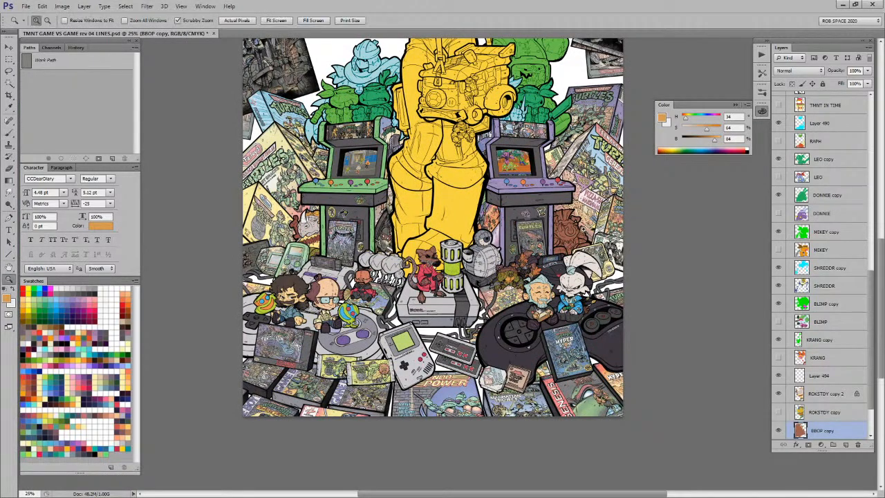
# Step: Select the warthog's spiked shoulder pad beside the cereal box and fill it with the sampled orange
pyautogui.click(581, 232)
pyautogui.click(581, 233)
pyautogui.click(582, 233)
pyautogui.click(582, 235)
pyautogui.click(582, 235)
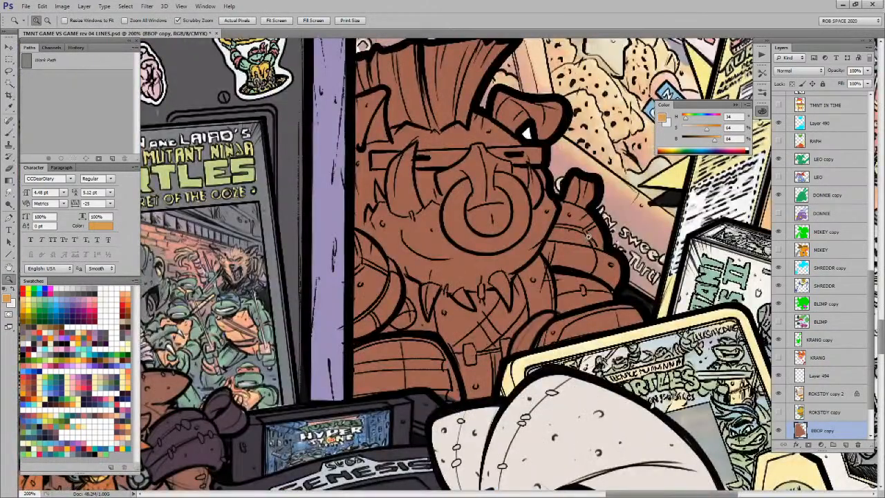
pyautogui.press('l')
pyautogui.moveTo(564, 207)
pyautogui.mouseDown()
pyautogui.moveTo(547, 258)
pyautogui.moveTo(556, 273)
pyautogui.moveTo(609, 284)
pyautogui.moveTo(623, 296)
pyautogui.moveTo(630, 222)
pyautogui.moveTo(578, 166)
pyautogui.moveTo(563, 178)
pyautogui.moveTo(561, 208)
pyautogui.mouseUp()
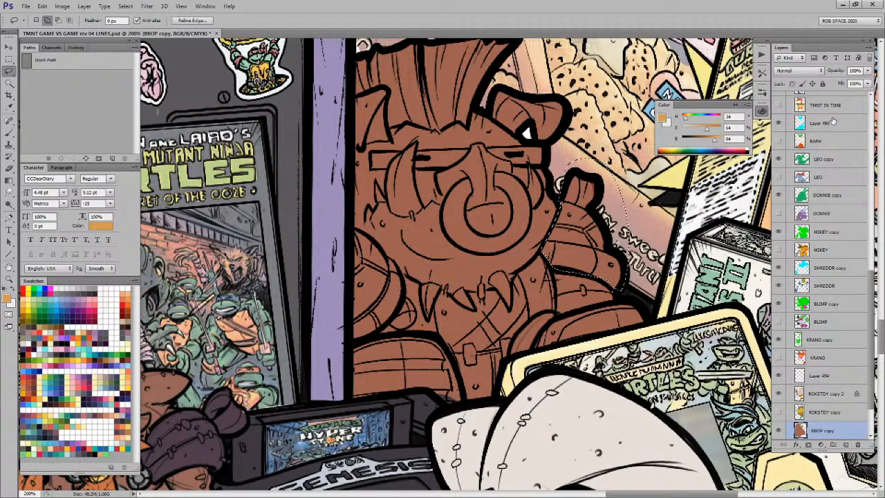
pyautogui.hotkey('alt', 'BackSpace')
pyautogui.press('b')
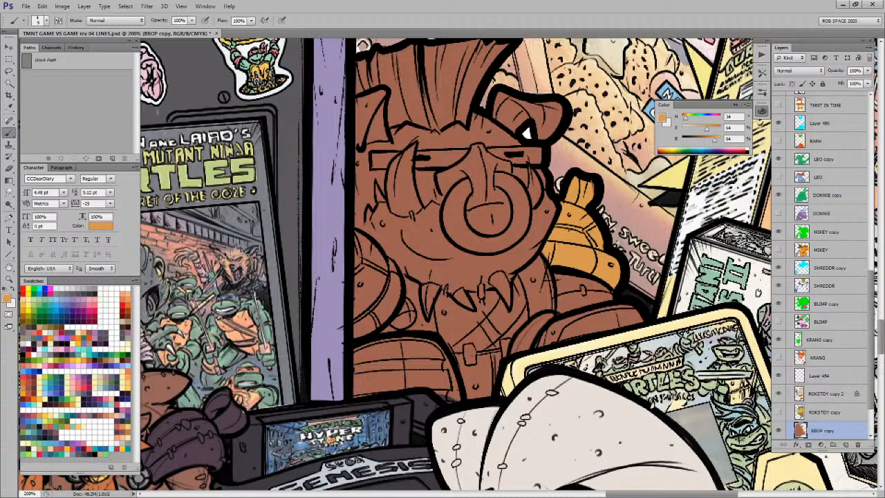
# Step: Fill the warthog's other shoulder pad, next to the purple cabinet post, with the same orange and clear the selection
pyautogui.press('l')
pyautogui.moveTo(355, 229)
pyautogui.mouseDown()
pyautogui.moveTo(397, 269)
pyautogui.moveTo(406, 299)
pyautogui.moveTo(364, 344)
pyautogui.moveTo(352, 324)
pyautogui.moveTo(355, 229)
pyautogui.mouseUp()
pyautogui.hotkey('alt', 'BackSpace')
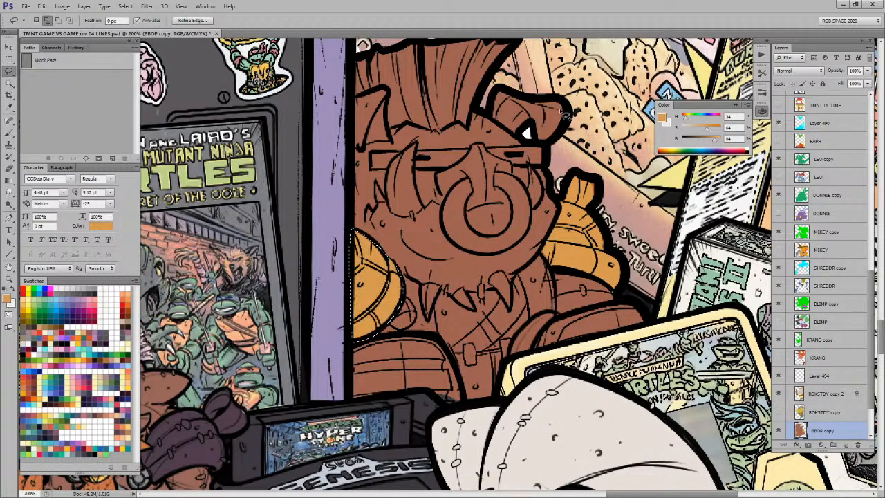
pyautogui.hotkey('ctrl', 'd')
pyautogui.scroll(1, 596, 229)
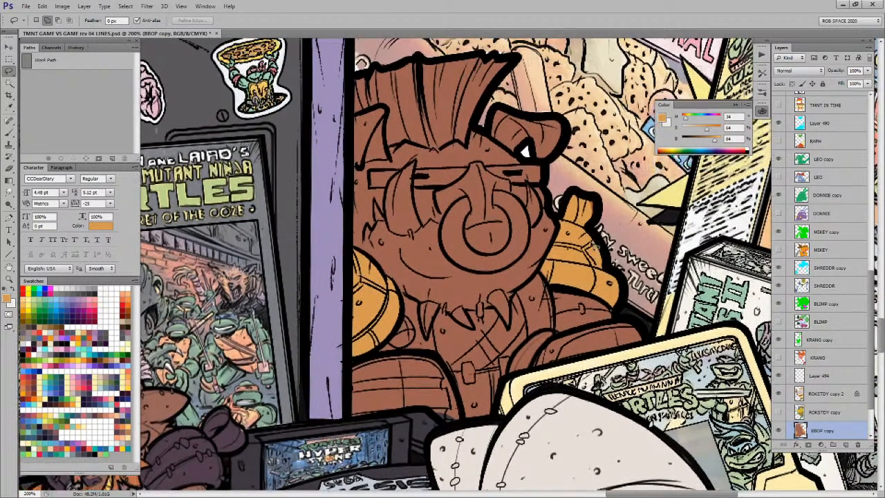
pyautogui.scroll(2, 591, 244)
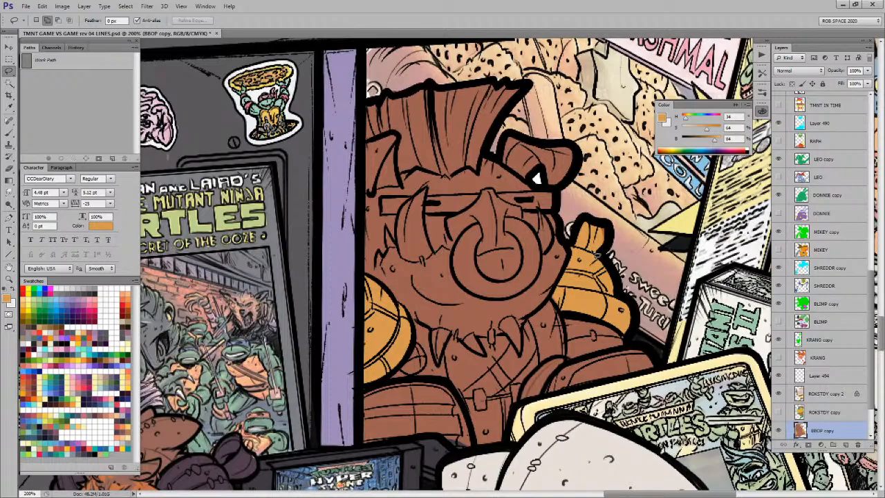
# Step: Select the warthog's tusks and fill them with cream (H 24, S 22, B 89), then clear the selection
pyautogui.moveTo(589, 256); pyautogui.dragTo(606, 236)
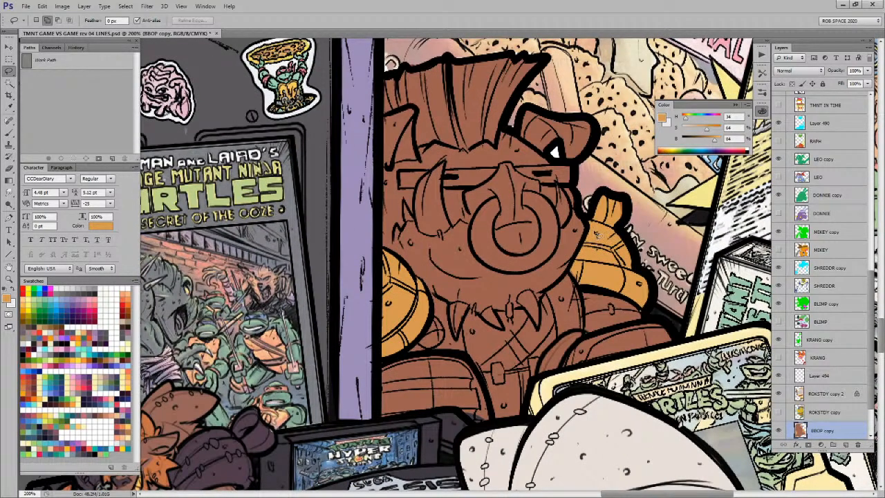
pyautogui.moveTo(589, 285); pyautogui.dragTo(588, 281)
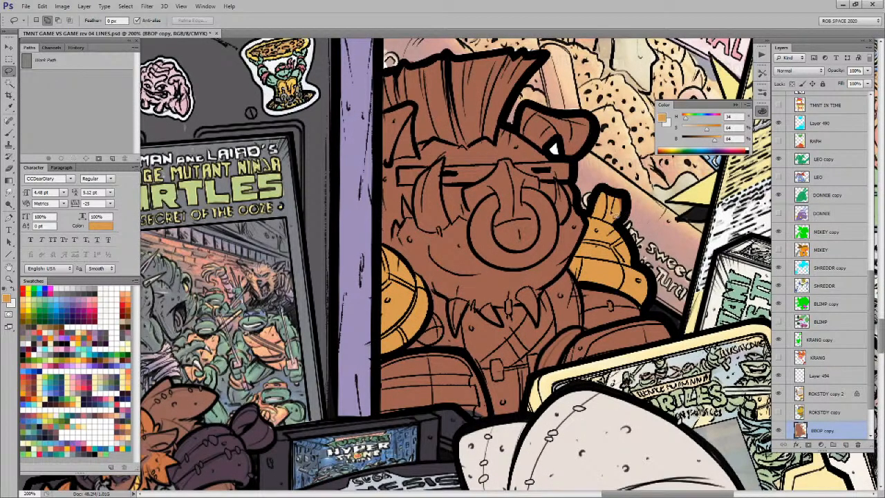
pyautogui.scroll(4, 612, 215)
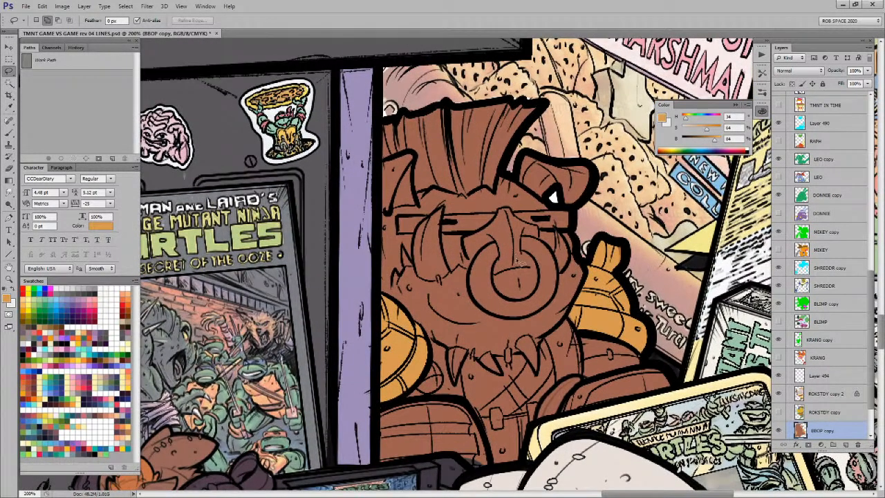
pyautogui.moveTo(451, 273)
pyautogui.mouseDown()
pyautogui.moveTo(448, 211)
pyautogui.moveTo(421, 234)
pyautogui.moveTo(416, 256)
pyautogui.moveTo(424, 282)
pyautogui.moveTo(450, 275)
pyautogui.mouseUp()
pyautogui.moveTo(576, 231)
pyautogui.mouseDown()
pyautogui.moveTo(574, 265)
pyautogui.moveTo(564, 273)
pyautogui.moveTo(557, 233)
pyautogui.moveTo(563, 280)
pyautogui.moveTo(578, 274)
pyautogui.mouseUp()
pyautogui.press('b')
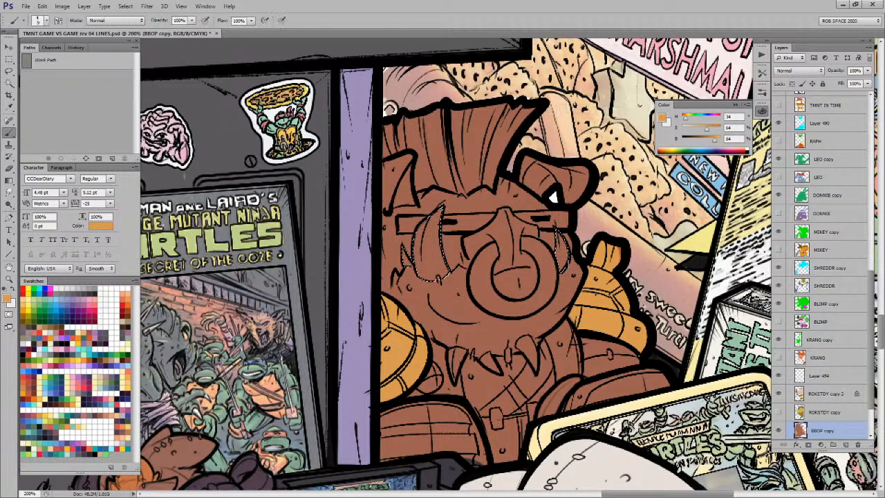
pyautogui.press('l')
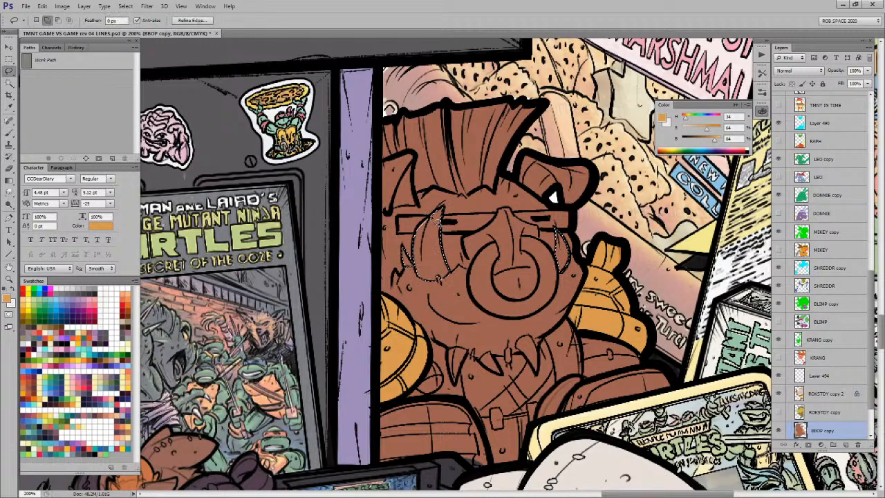
pyautogui.press('b')
pyautogui.press('x')
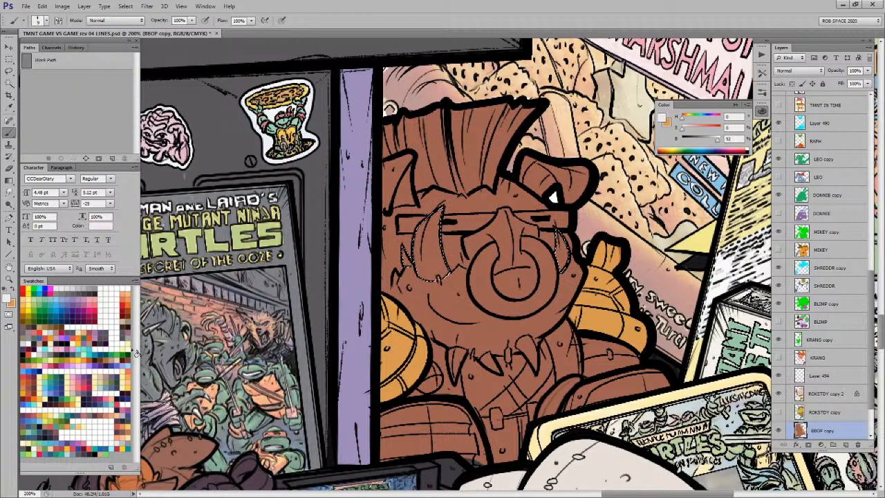
pyautogui.click(108, 371)
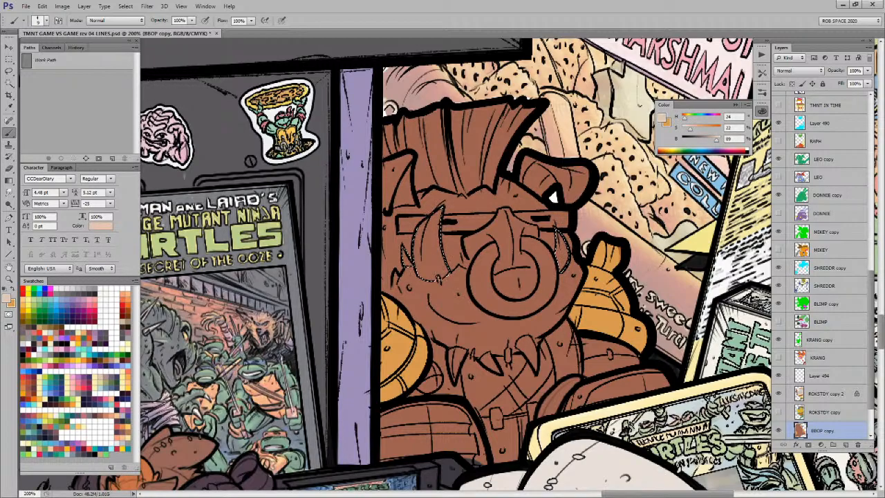
pyautogui.hotkey('alt', 'BackSpace')
pyautogui.hotkey('ctrl', 'd')
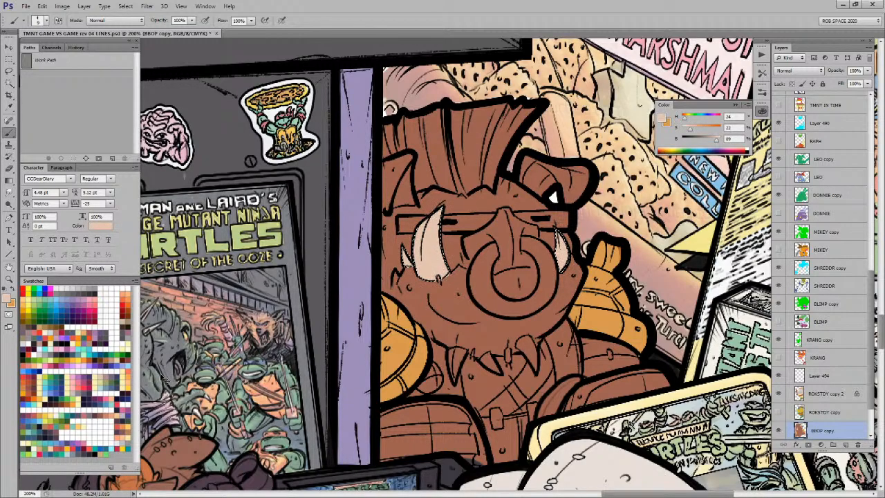
# Step: Select the warthog's large nose ring and fill it with tan (H 37, S 40, B 80)
pyautogui.press('x')
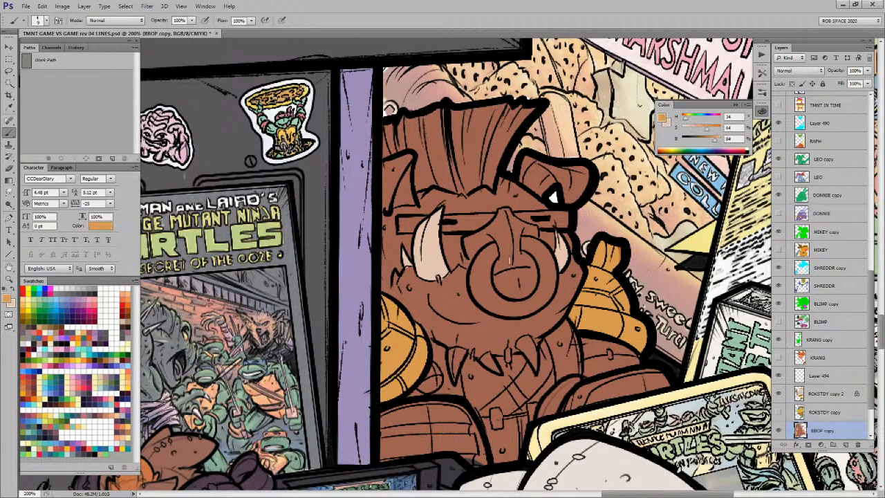
pyautogui.press('l')
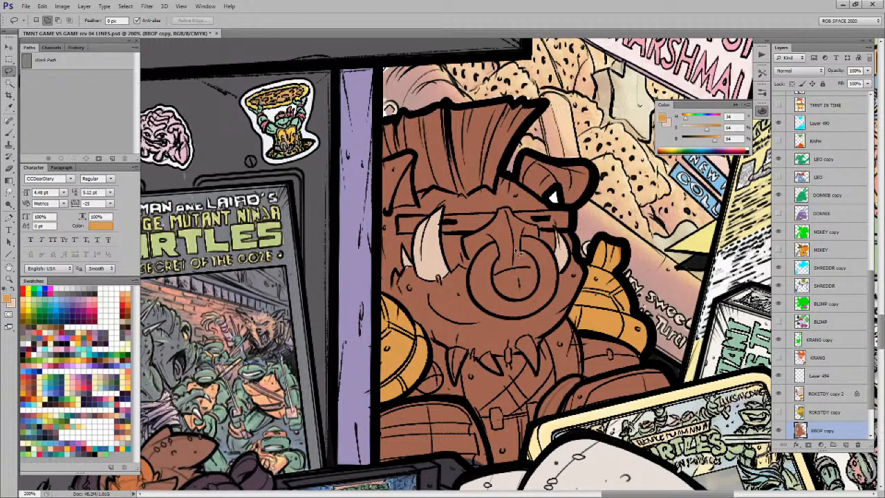
pyautogui.moveTo(502, 248)
pyautogui.mouseDown()
pyautogui.moveTo(496, 287)
pyautogui.moveTo(506, 304)
pyautogui.moveTo(528, 302)
pyautogui.moveTo(543, 282)
pyautogui.moveTo(526, 240)
pyautogui.moveTo(560, 262)
pyautogui.moveTo(560, 299)
pyautogui.moveTo(524, 324)
pyautogui.moveTo(477, 303)
pyautogui.moveTo(474, 259)
pyautogui.moveTo(483, 246)
pyautogui.moveTo(502, 247)
pyautogui.mouseUp()
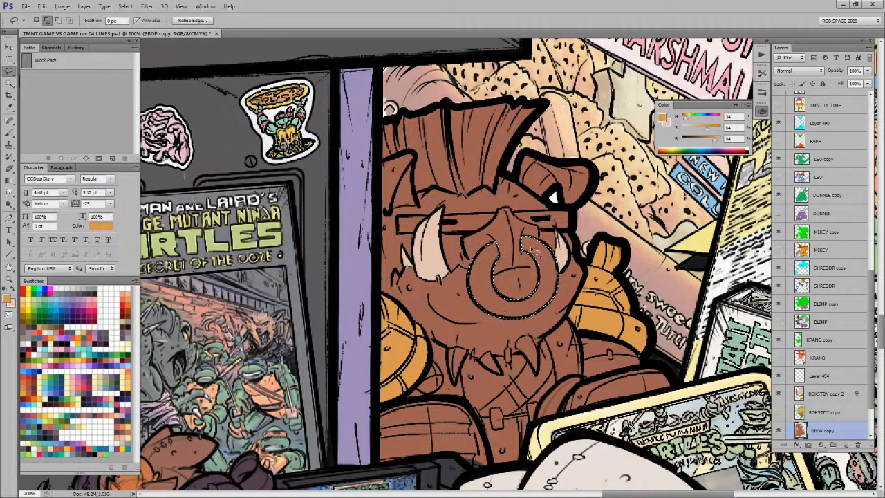
pyautogui.press('b')
pyautogui.press('x')
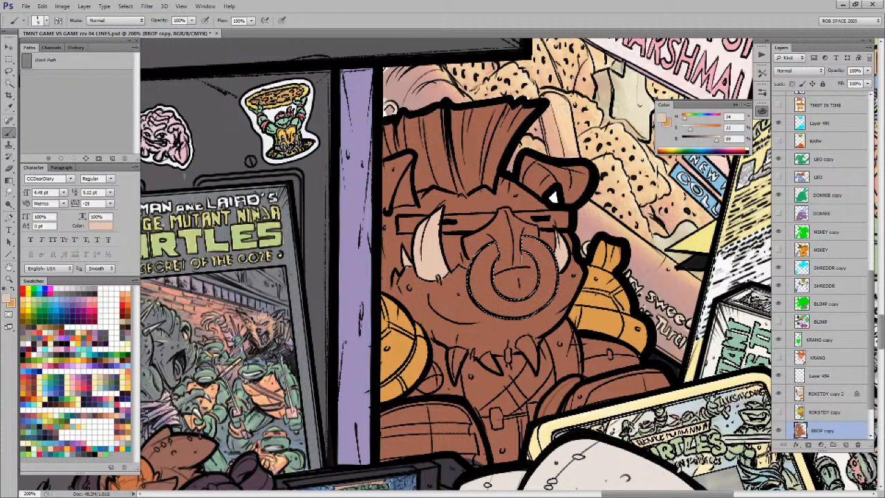
pyautogui.moveTo(525, 339); pyautogui.dragTo(506, 305)
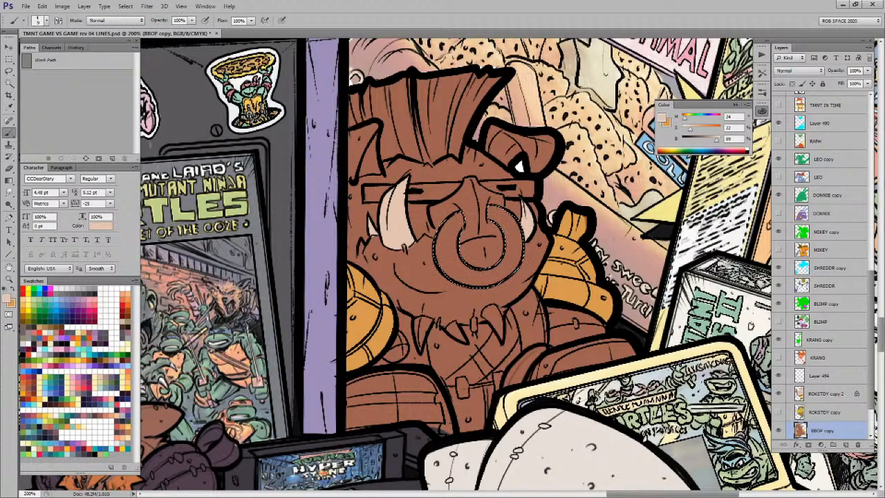
pyautogui.click(112, 379)
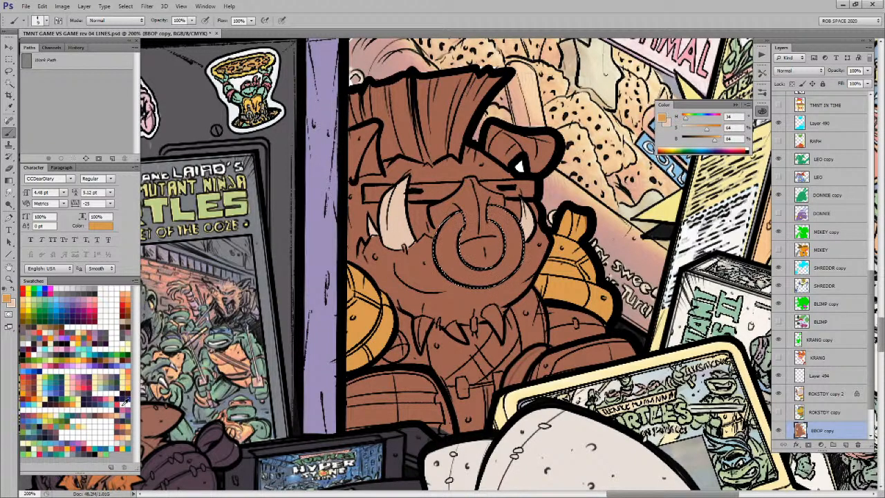
pyautogui.press('x')
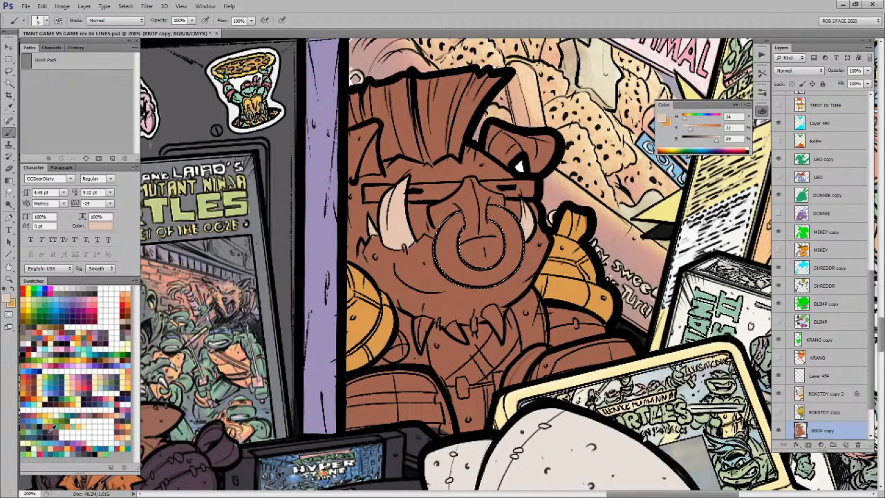
pyautogui.click(65, 401)
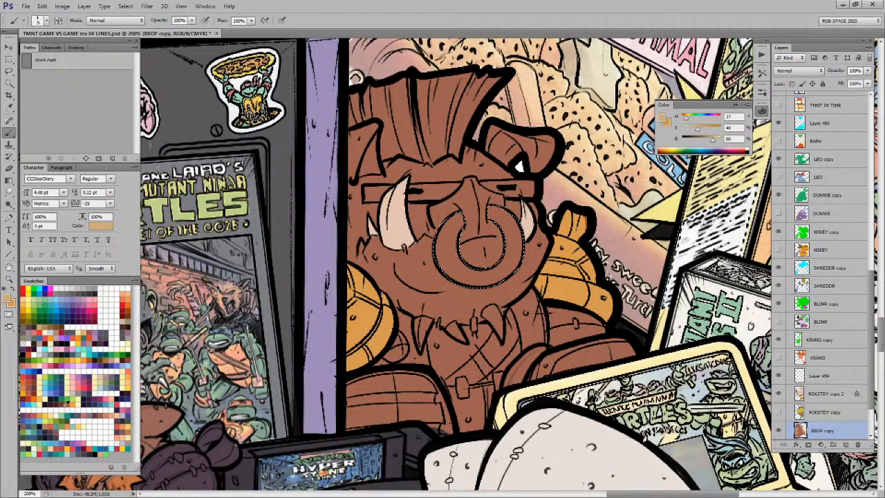
pyautogui.hotkey('alt', 'BackSpace')
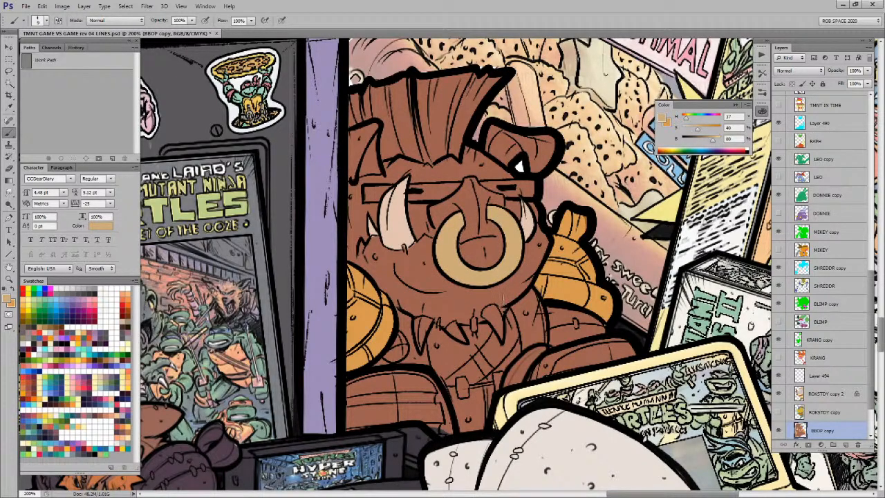
# Step: Select the teeth hanging below the warthog's chin and fill them with the cream sampled from the tusk
pyautogui.press('x')
pyautogui.keyDown('alt'); pyautogui.click(401, 234); pyautogui.keyUp('alt')
pyautogui.press('l')
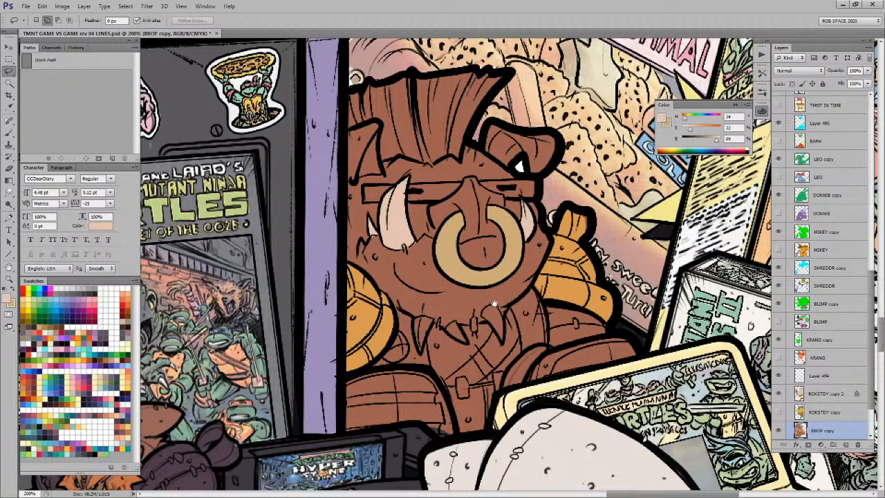
pyautogui.moveTo(502, 306)
pyautogui.mouseDown()
pyautogui.moveTo(510, 348)
pyautogui.moveTo(485, 311)
pyautogui.moveTo(451, 335)
pyautogui.moveTo(472, 347)
pyautogui.moveTo(461, 325)
pyautogui.moveTo(417, 320)
pyautogui.moveTo(421, 351)
pyautogui.moveTo(439, 332)
pyautogui.moveTo(422, 319)
pyautogui.mouseUp()
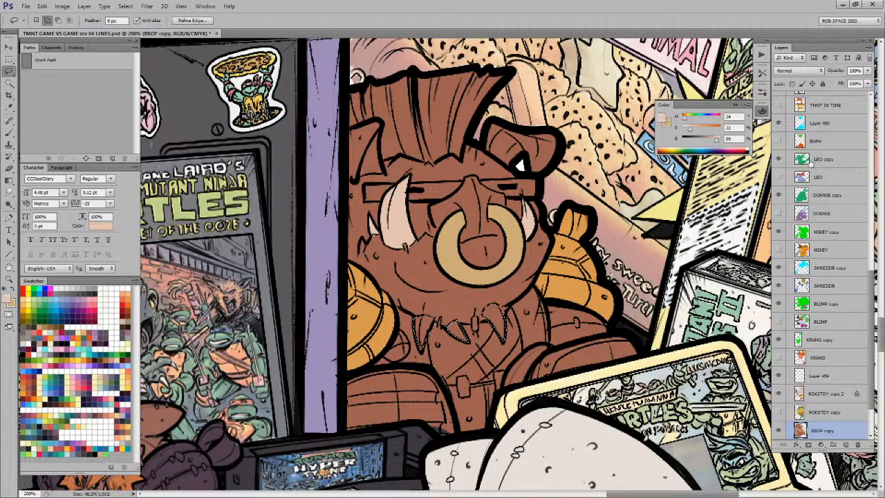
pyautogui.hotkey('alt', 'BackSpace')
pyautogui.hotkey('ctrl', 'd')
# Step: Paint both sides of the warthog's glasses purple (H 294, S 43, B 75)
pyautogui.press('b')
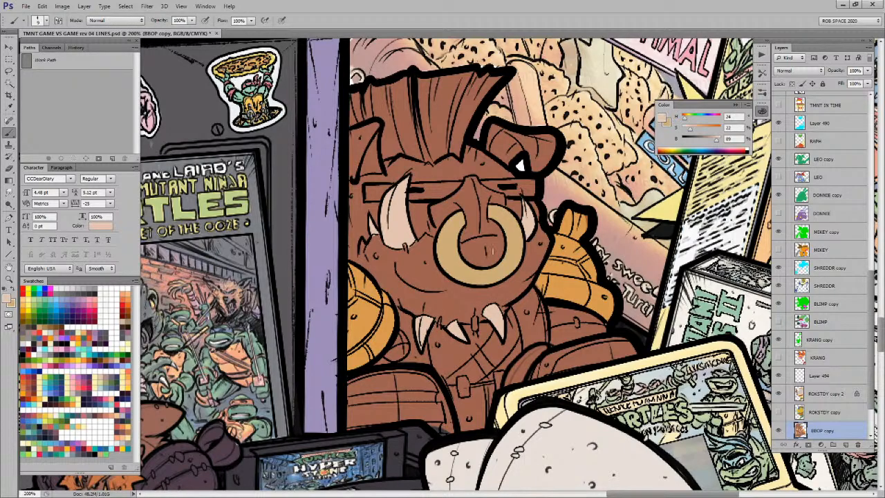
pyautogui.click(85, 374)
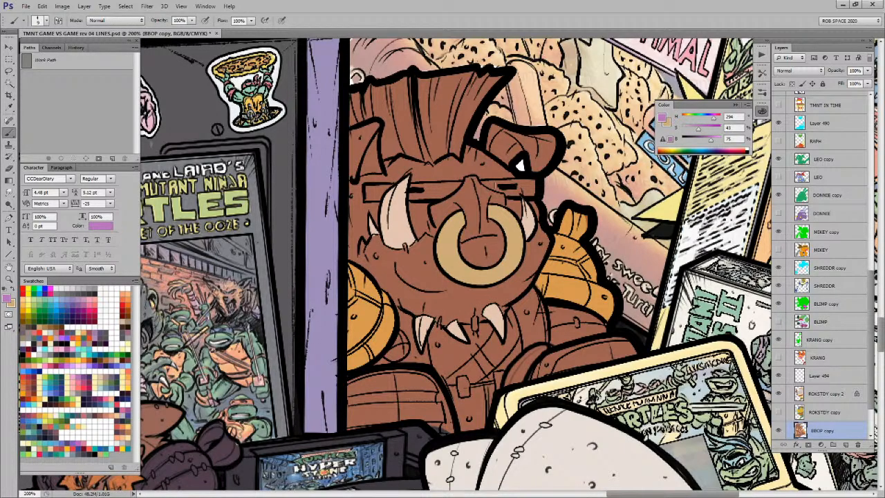
pyautogui.moveTo(483, 182)
pyautogui.mouseDown()
pyautogui.moveTo(534, 190)
pyautogui.moveTo(517, 190)
pyautogui.moveTo(585, 235)
pyautogui.moveTo(608, 240)
pyautogui.mouseUp()
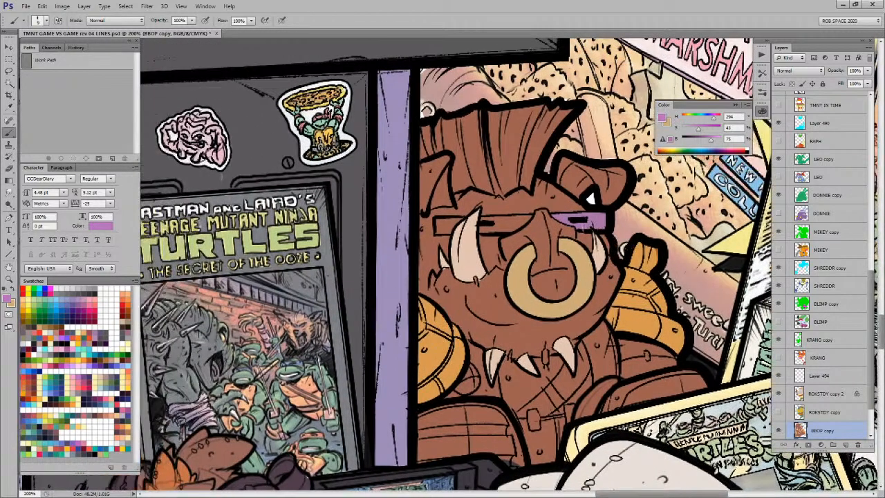
pyautogui.press('x')
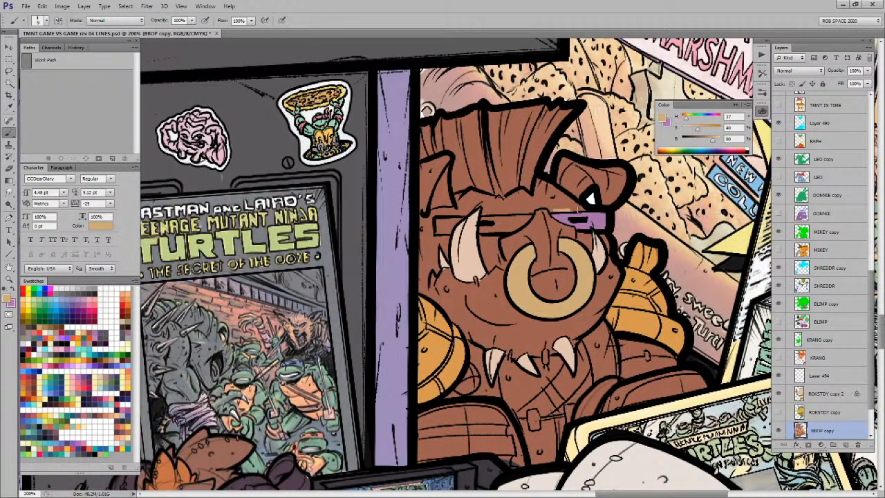
pyautogui.keyDown('alt'); pyautogui.click(563, 208); pyautogui.keyUp('alt')
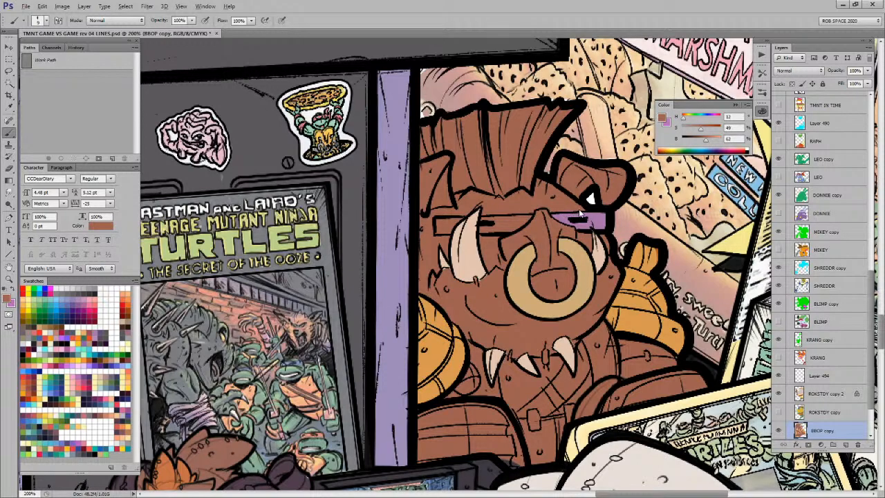
pyautogui.press('x')
pyautogui.moveTo(538, 231)
pyautogui.mouseDown()
pyautogui.moveTo(552, 240)
pyautogui.moveTo(530, 227)
pyautogui.moveTo(545, 226)
pyautogui.moveTo(453, 234)
pyautogui.mouseUp()
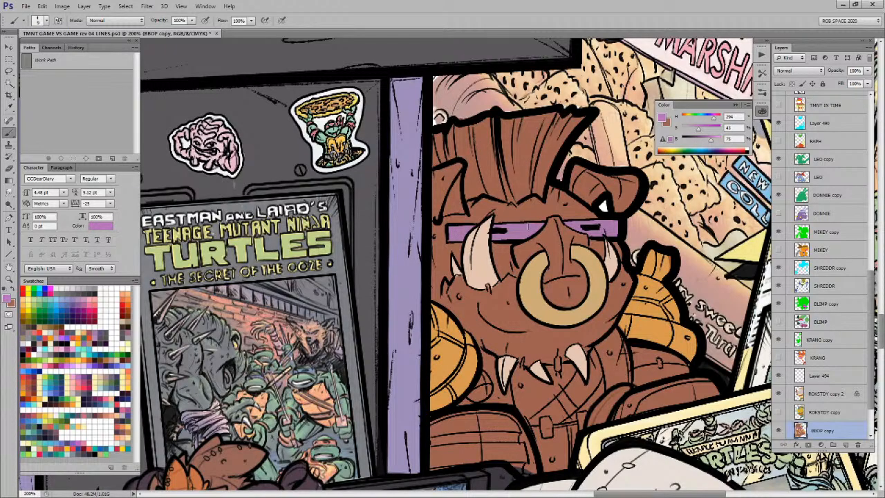
# Step: Select the warthog's mohawk and fill it with the same purple, then clear the selection
pyautogui.moveTo(645, 243); pyautogui.dragTo(625, 293)
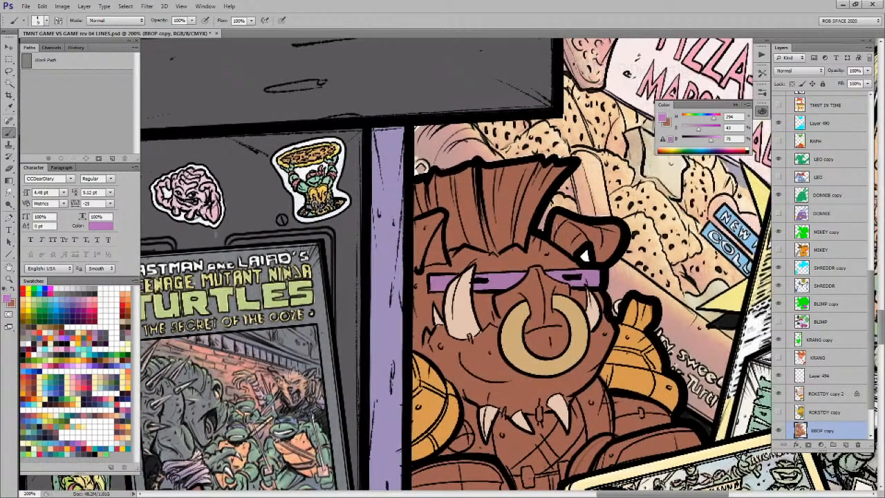
pyautogui.press('l')
pyautogui.moveTo(533, 236)
pyautogui.mouseDown()
pyautogui.moveTo(515, 252)
pyautogui.moveTo(454, 252)
pyautogui.moveTo(449, 219)
pyautogui.moveTo(414, 226)
pyautogui.moveTo(463, 146)
pyautogui.moveTo(564, 205)
pyautogui.moveTo(553, 221)
pyautogui.mouseUp()
pyautogui.hotkey('alt', 'BackSpace')
pyautogui.hotkey('ctrl', 'd')
# Step: Touch up the small mark at the base of the warthog's large tusk, sampling the tusk's cream colour
pyautogui.moveTo(639, 249); pyautogui.dragTo(602, 151)
pyautogui.press('b')
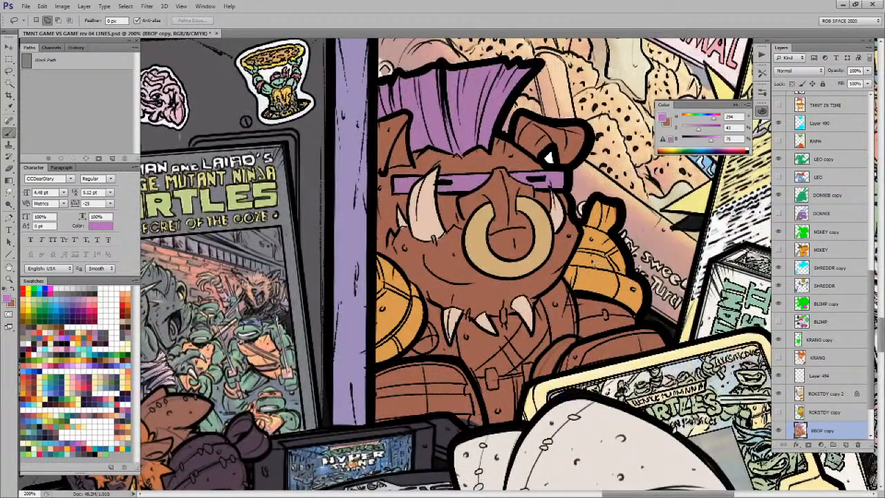
pyautogui.keyDown('alt'); pyautogui.click(435, 237); pyautogui.keyUp('alt')
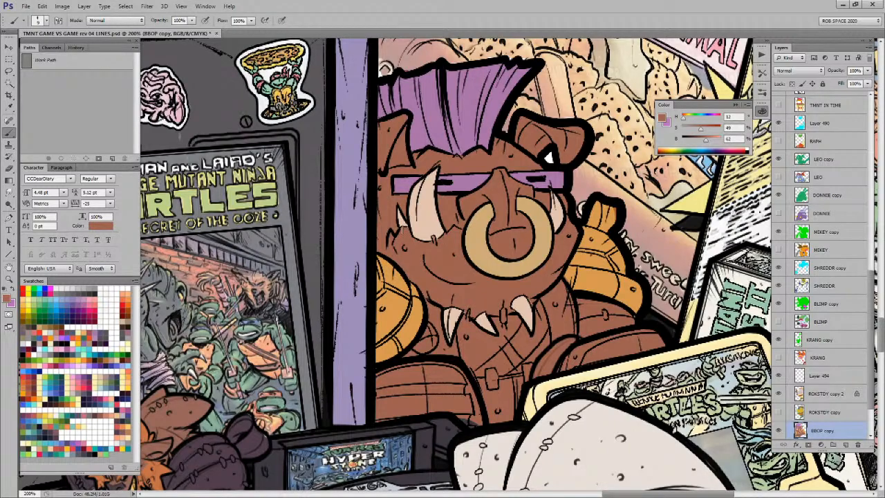
pyautogui.press('x')
pyautogui.click(434, 239)
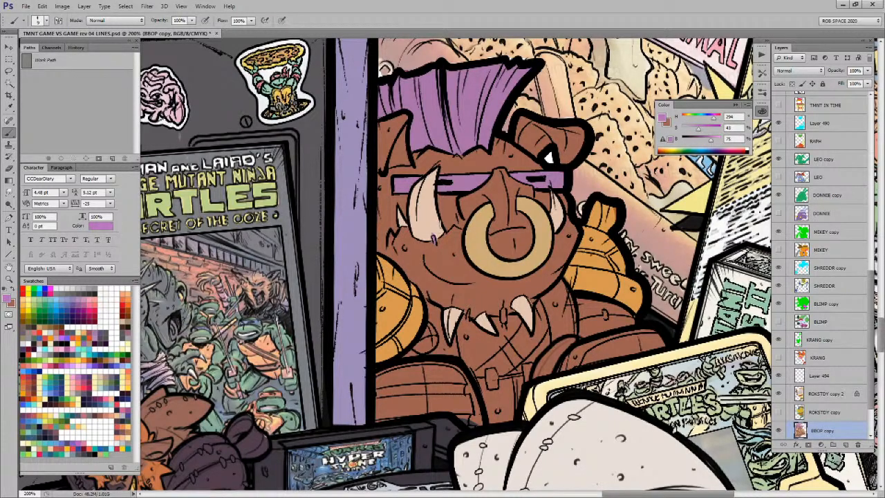
pyautogui.keyDown('alt'); pyautogui.click(436, 234); pyautogui.keyUp('alt')
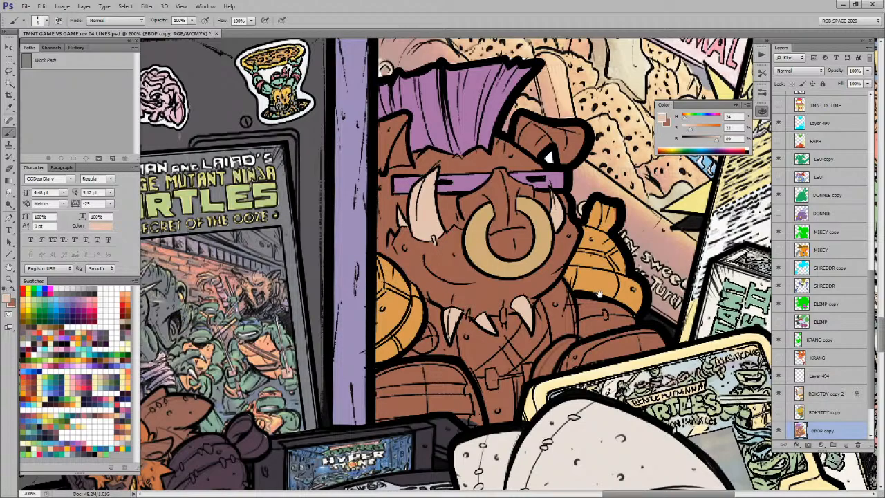
# Step: Select the strip of vest beneath the warthog's chin and colour both sides of the vest red (H 349, S 78, B 90)
pyautogui.moveTo(599, 296); pyautogui.dragTo(593, 258)
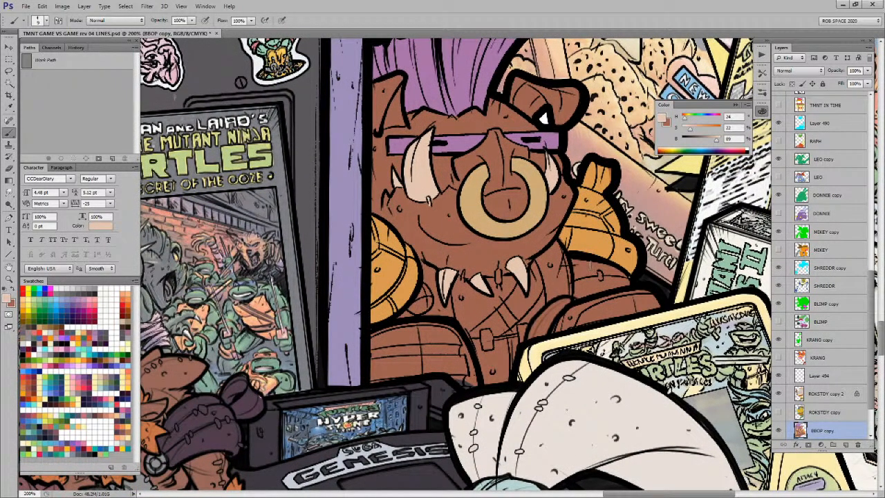
pyautogui.press('l')
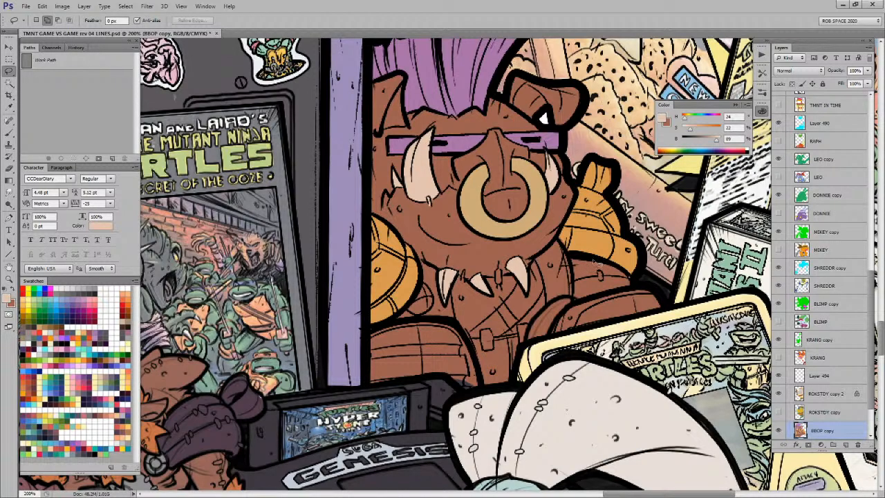
pyautogui.moveTo(582, 314)
pyautogui.mouseDown()
pyautogui.moveTo(577, 288)
pyautogui.moveTo(573, 300)
pyautogui.mouseUp()
pyautogui.moveTo(545, 225)
pyautogui.mouseDown()
pyautogui.moveTo(523, 246)
pyautogui.moveTo(536, 292)
pyautogui.moveTo(558, 273)
pyautogui.moveTo(546, 227)
pyautogui.mouseUp()
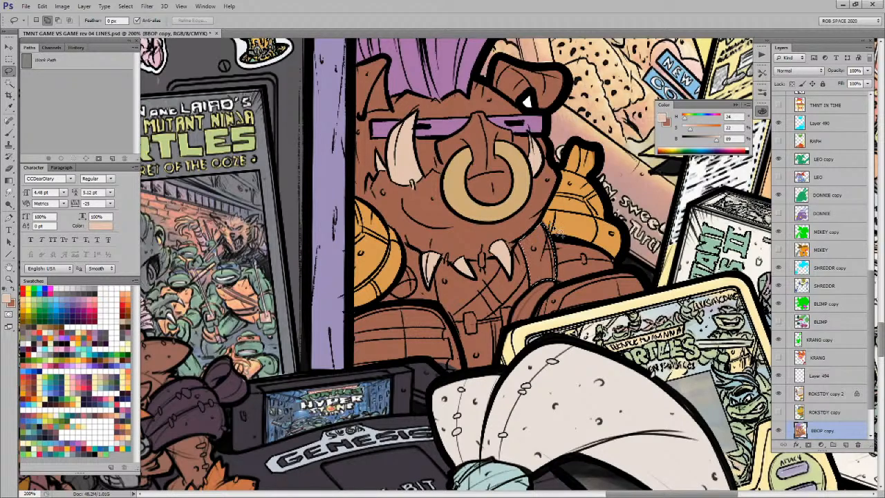
pyautogui.press('b')
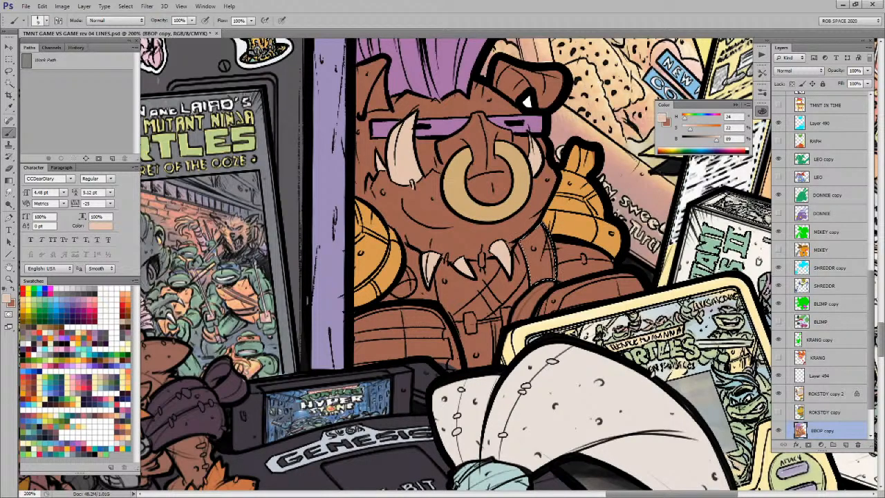
pyautogui.click(84, 386)
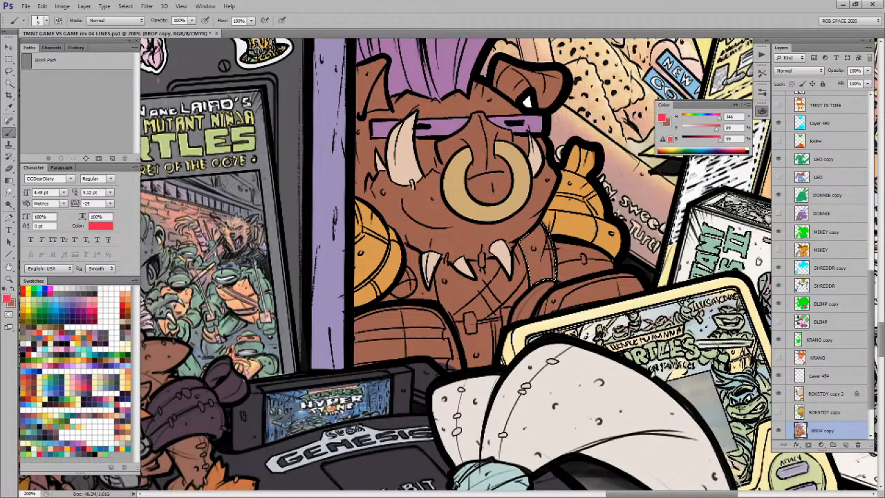
pyautogui.click(116, 403)
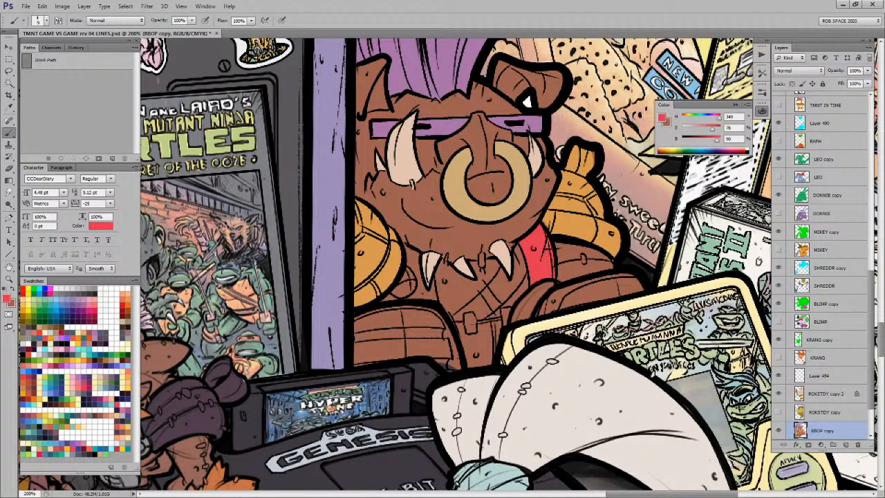
pyautogui.keyDown('alt'); pyautogui.click(562, 221); pyautogui.keyUp('alt')
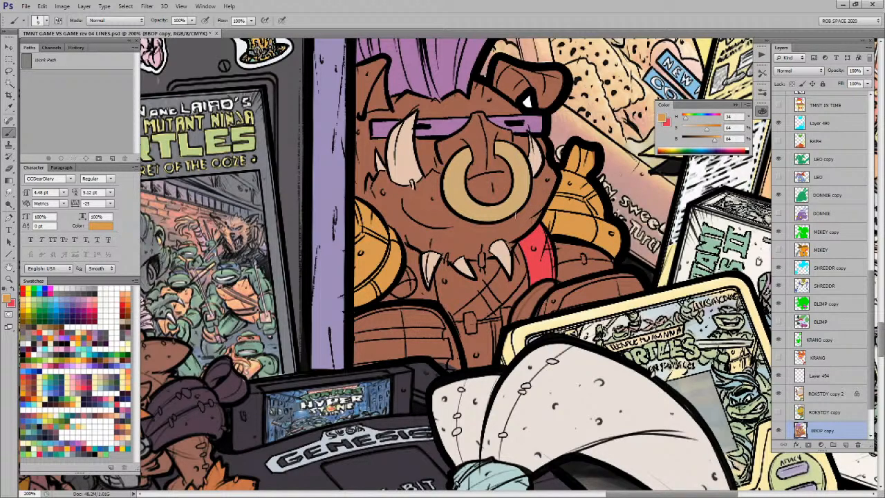
pyautogui.press('x')
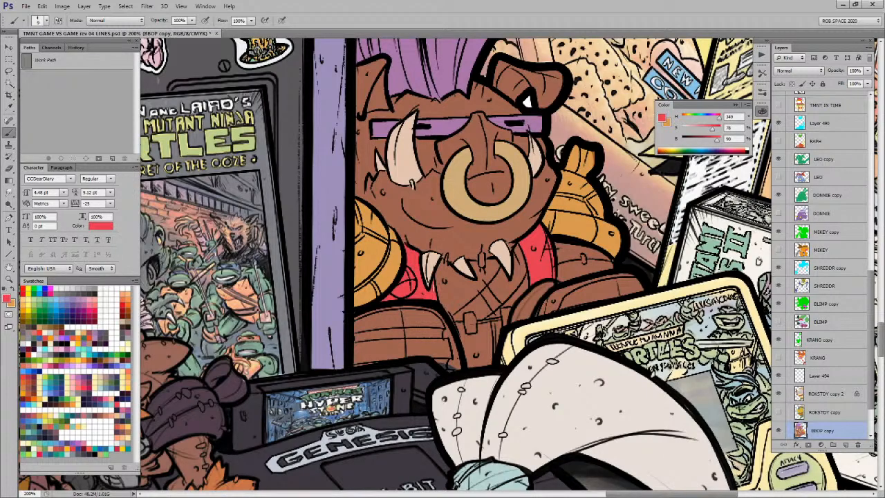
# Step: Select the warthog's chest strap, belt and trousers and fill them with dark purple sampled from the neighbouring character's wrapped cloth
pyautogui.moveTo(551, 298); pyautogui.dragTo(573, 287)
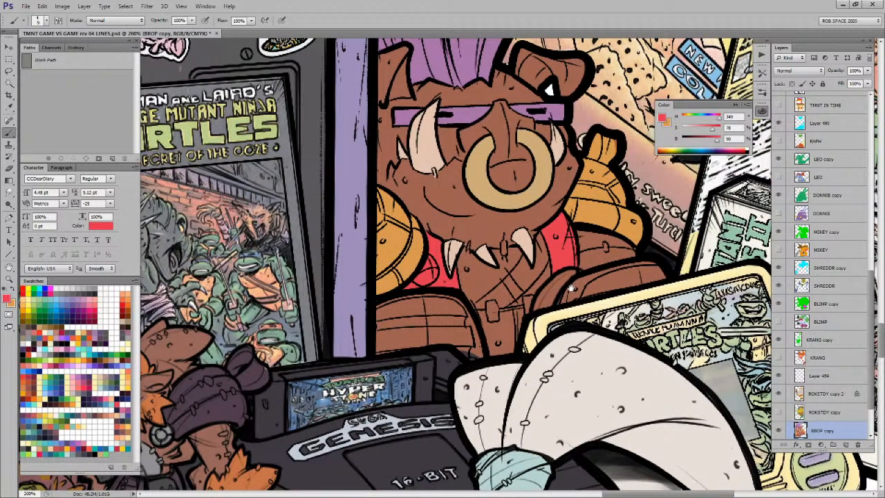
pyautogui.press('l')
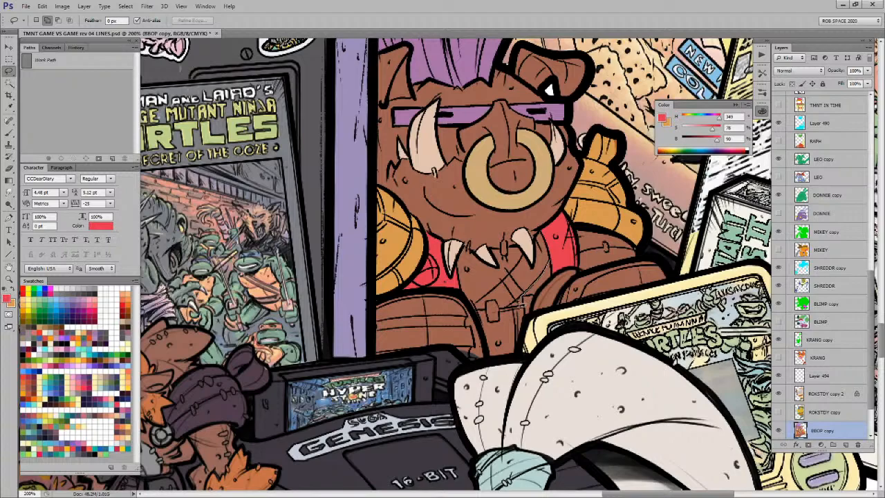
pyautogui.moveTo(511, 304)
pyautogui.mouseDown()
pyautogui.moveTo(539, 299)
pyautogui.moveTo(522, 345)
pyautogui.moveTo(484, 334)
pyautogui.moveTo(476, 305)
pyautogui.moveTo(510, 284)
pyautogui.moveTo(541, 236)
pyautogui.moveTo(551, 268)
pyautogui.mouseUp()
pyautogui.press('b')
pyautogui.keyDown('alt'); pyautogui.click(256, 379); pyautogui.keyUp('alt')
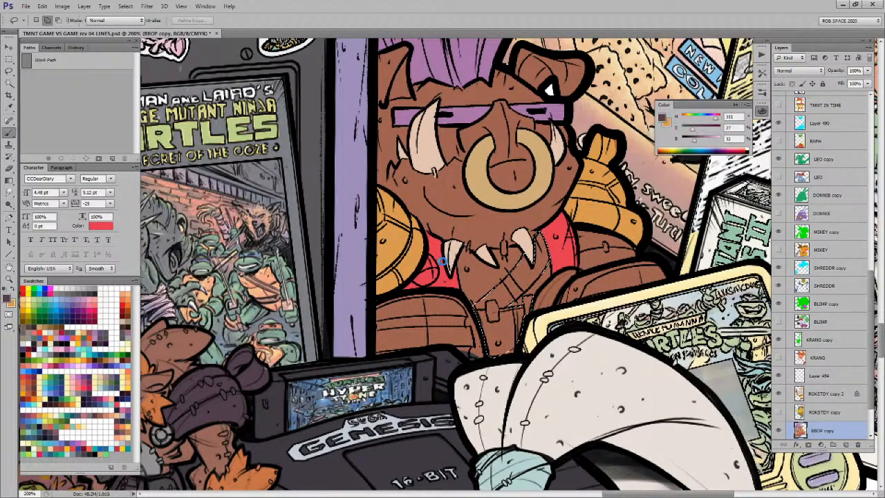
pyautogui.hotkey('alt', 'BackSpace')
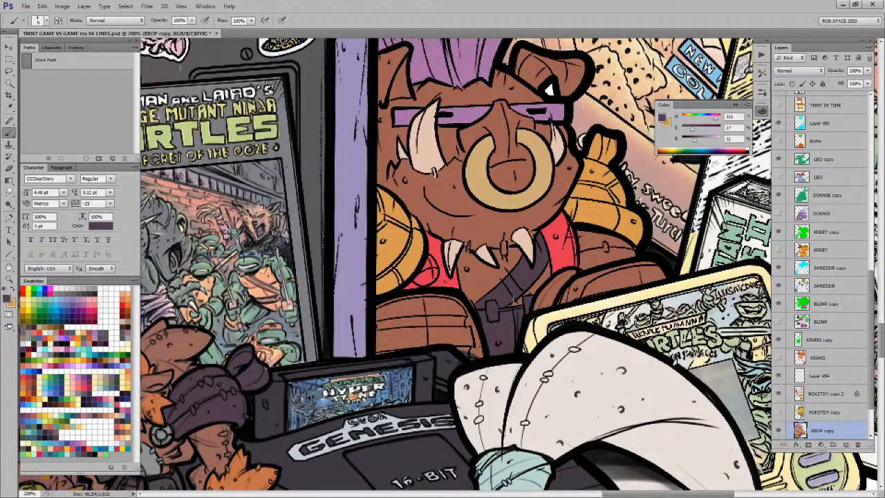
# Step: Select the large rounded shapes on both sides of the warthog's waist, fill them with dark grey (H 284, S 17, B 26), and clear the selection
pyautogui.moveTo(504, 319); pyautogui.dragTo(508, 317)
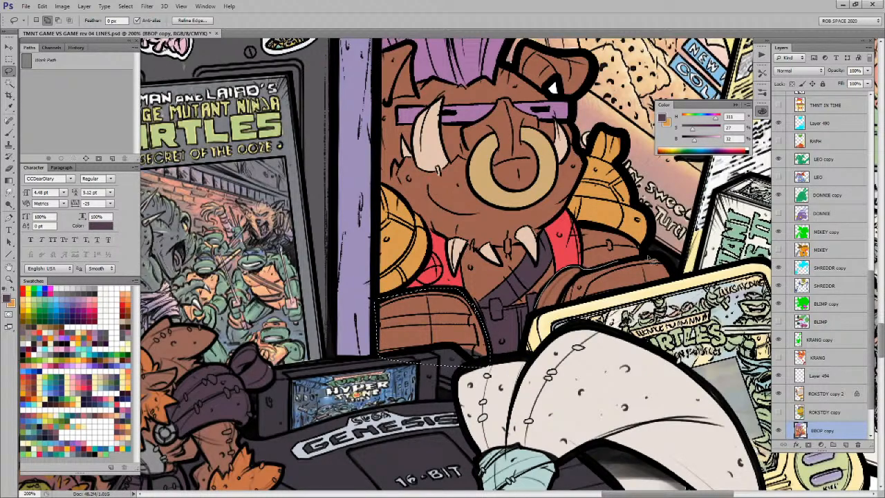
pyautogui.press('b')
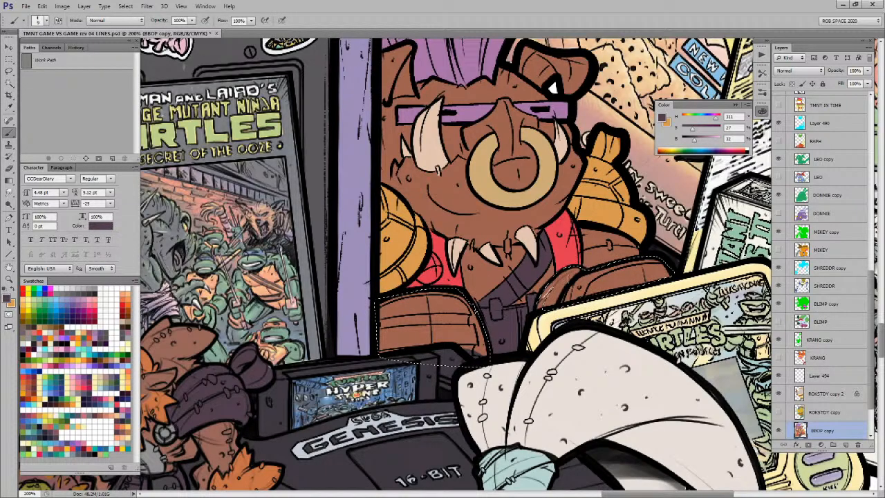
pyautogui.press('l')
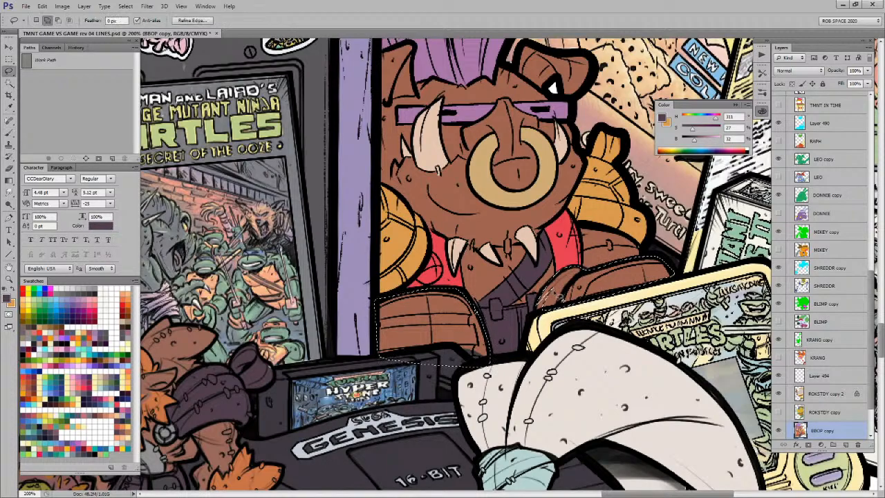
pyautogui.press('b')
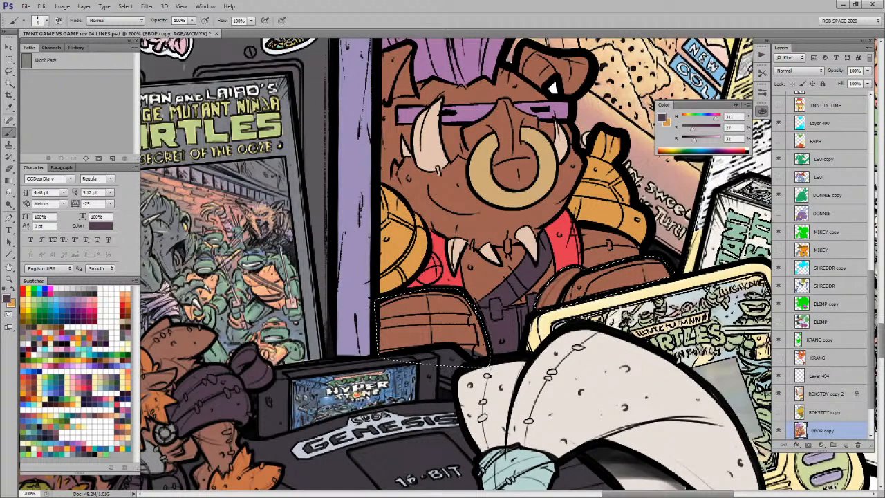
pyautogui.keyDown('alt'); pyautogui.click(424, 365); pyautogui.keyUp('alt')
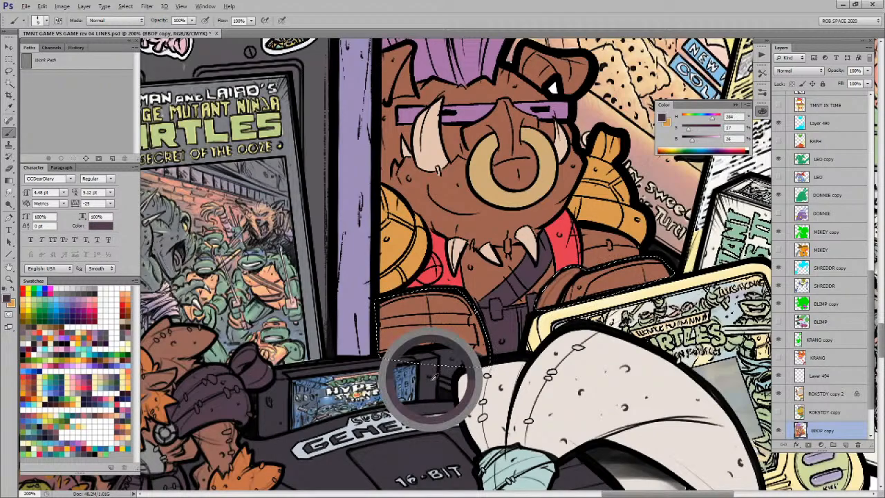
pyautogui.hotkey('alt', 'BackSpace')
pyautogui.hotkey('ctrl', 'd')
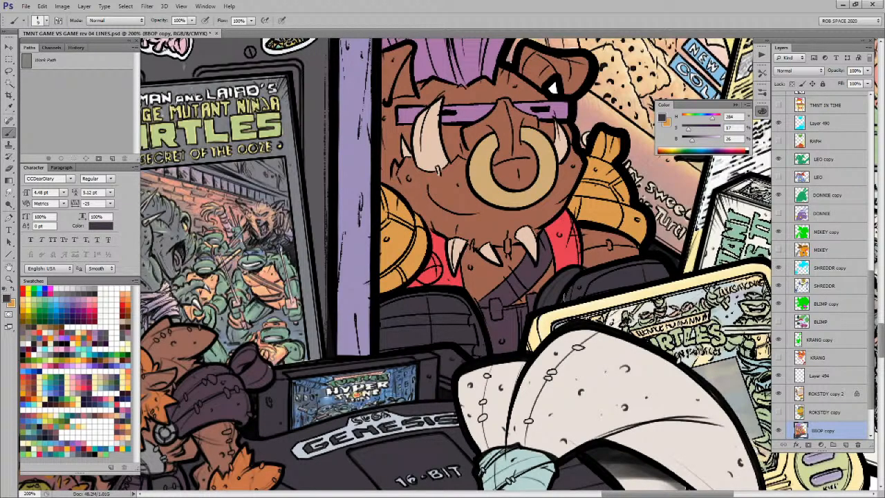
# Step: Paint the small round badge on the warthog's vest green (H 90, S 42, B 48), then resample the vest's red
pyautogui.moveTo(564, 265); pyautogui.dragTo(538, 330)
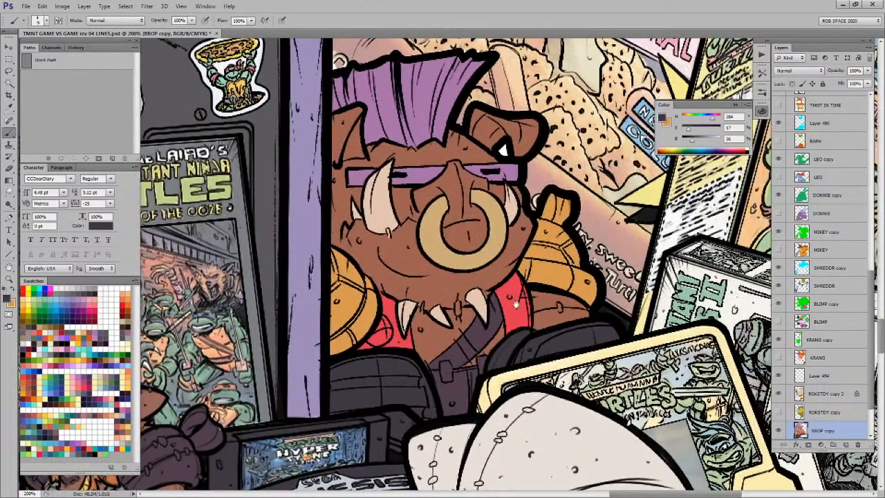
pyautogui.moveTo(363, 356); pyautogui.dragTo(418, 347)
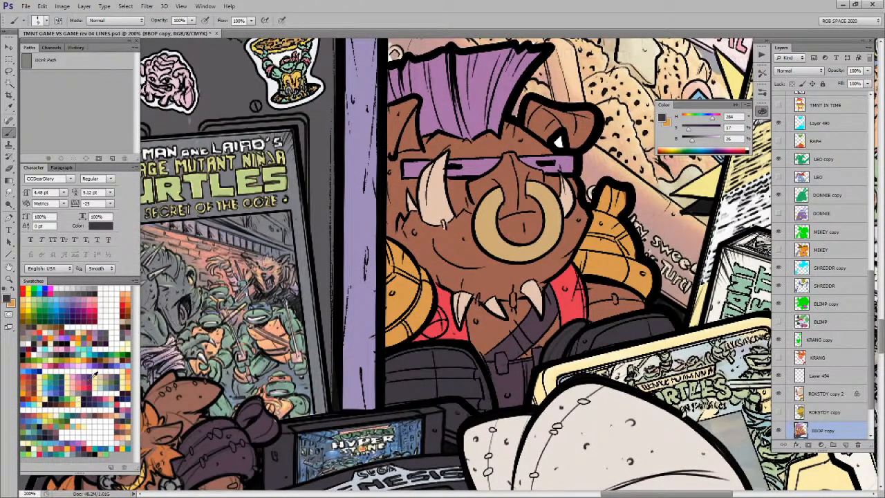
pyautogui.click(109, 365)
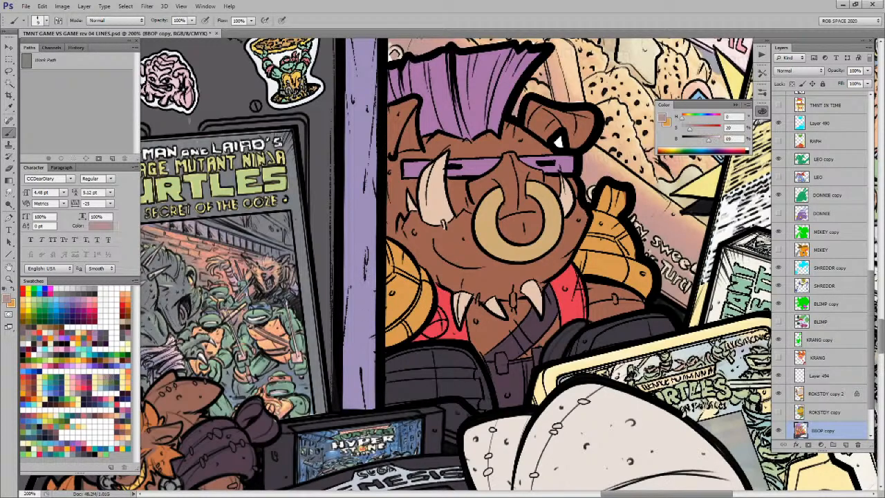
pyautogui.click(111, 380)
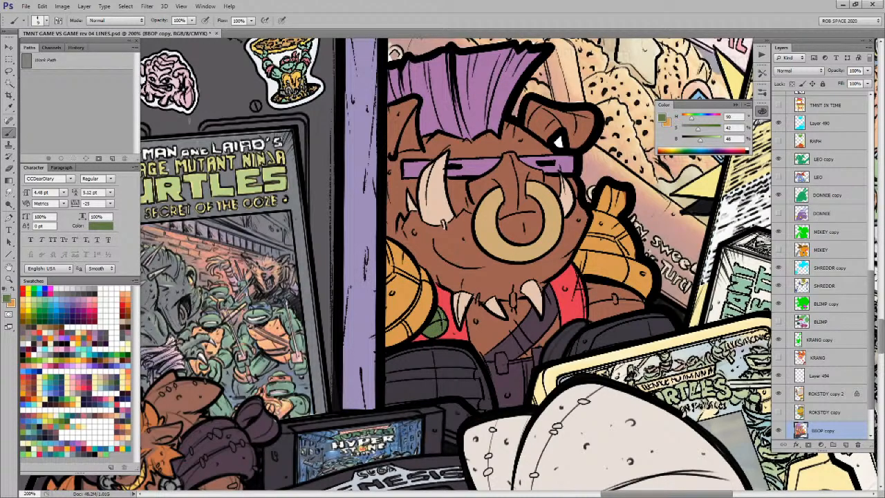
pyautogui.keyDown('alt'); pyautogui.click(434, 322); pyautogui.keyUp('alt')
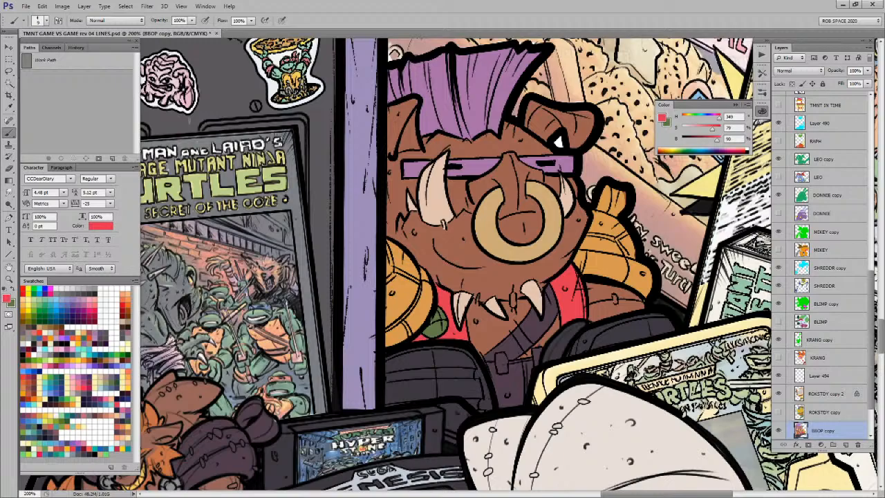
# Step: Paint the insides of both warthog ears light pink (H 0, S 30, B 100), then resample the brown skin colour
pyautogui.moveTo(600, 320); pyautogui.dragTo(565, 346)
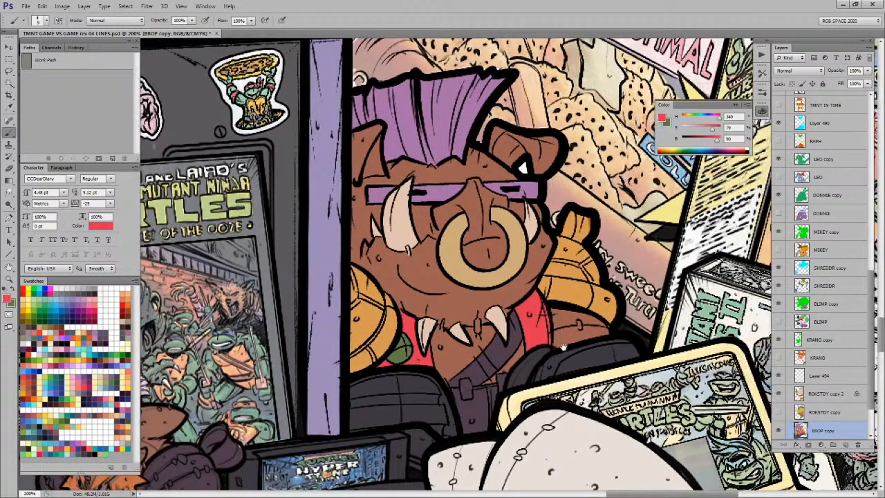
pyautogui.keyDown('alt'); pyautogui.click(589, 222); pyautogui.keyUp('alt')
pyautogui.moveTo(562, 226); pyautogui.dragTo(566, 295)
pyautogui.click(80, 374)
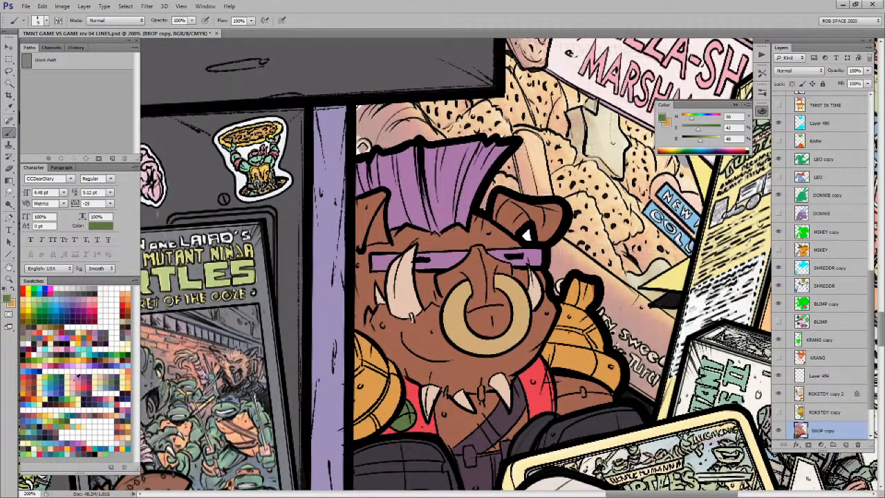
pyautogui.moveTo(526, 206)
pyautogui.mouseDown()
pyautogui.moveTo(508, 205)
pyautogui.moveTo(498, 216)
pyautogui.moveTo(504, 225)
pyautogui.moveTo(521, 220)
pyautogui.moveTo(516, 231)
pyautogui.mouseUp()
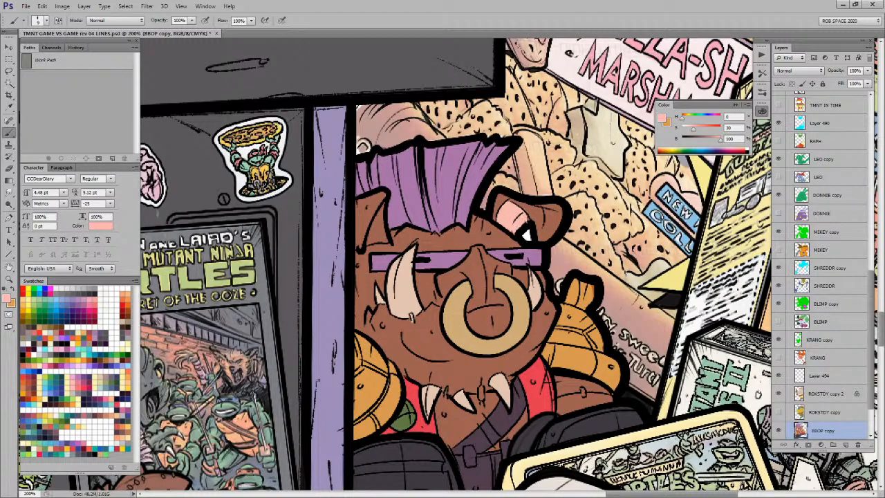
pyautogui.moveTo(379, 211)
pyautogui.mouseDown()
pyautogui.moveTo(371, 241)
pyautogui.moveTo(382, 217)
pyautogui.moveTo(383, 235)
pyautogui.mouseUp()
pyautogui.keyDown('alt'); pyautogui.click(390, 246); pyautogui.keyUp('alt')
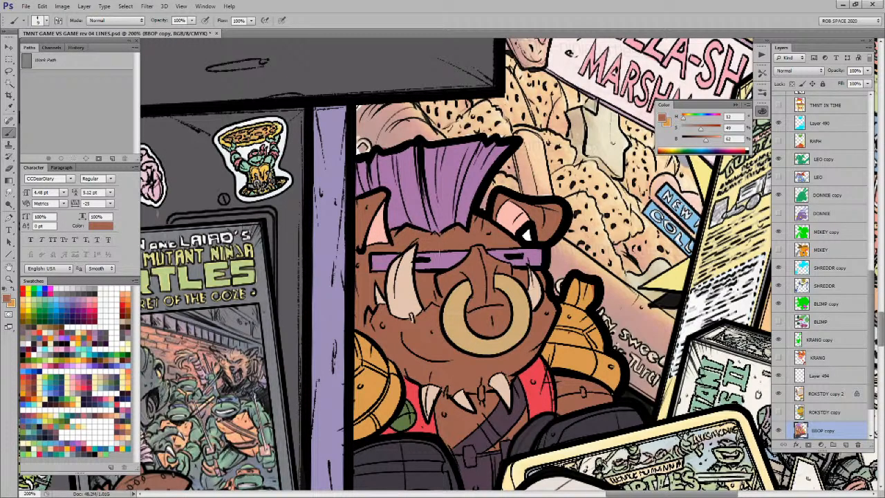
# Step: Touch up the small teeth beside the warthog's large tusk with its sampled cream, undo the stray chin stroke, and resample the brown skin
pyautogui.keyDown('alt'); pyautogui.click(402, 301); pyautogui.keyUp('alt')
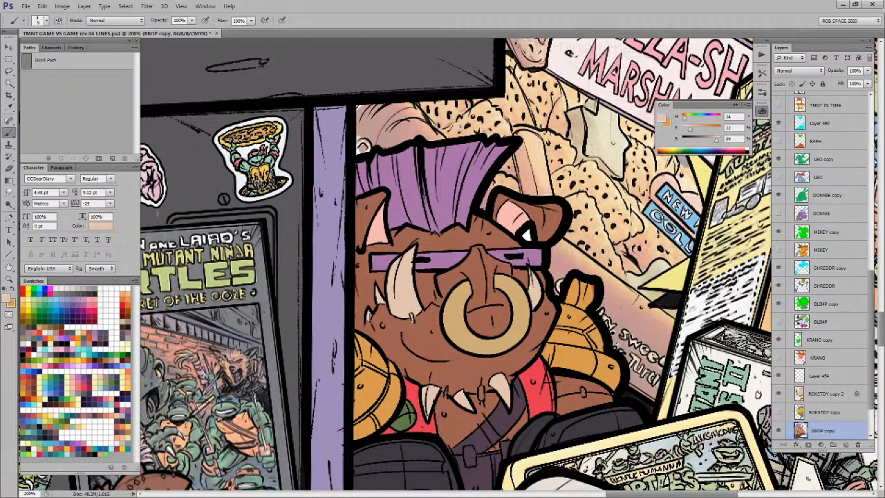
pyautogui.moveTo(582, 318); pyautogui.dragTo(578, 275)
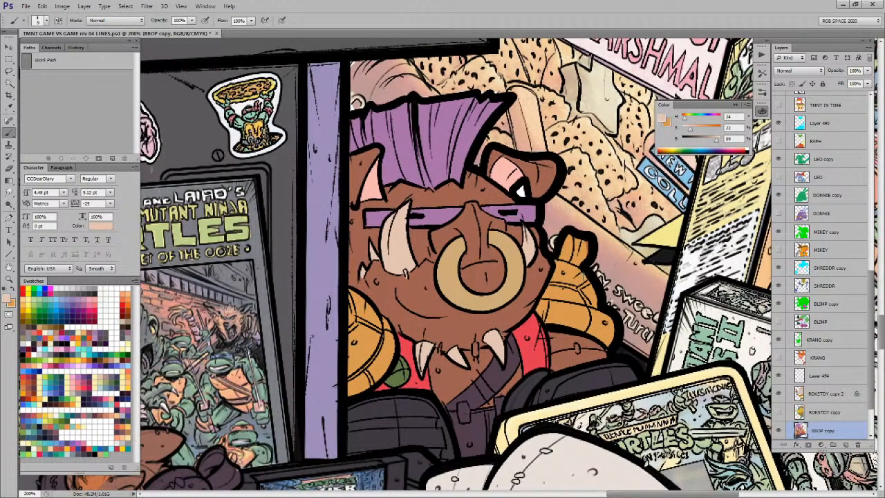
pyautogui.moveTo(581, 326); pyautogui.dragTo(586, 320)
pyautogui.moveTo(443, 335); pyautogui.dragTo(438, 355)
pyautogui.hotkey('ctrl', 'z')
pyautogui.keyDown('alt'); pyautogui.click(449, 332); pyautogui.keyUp('alt')
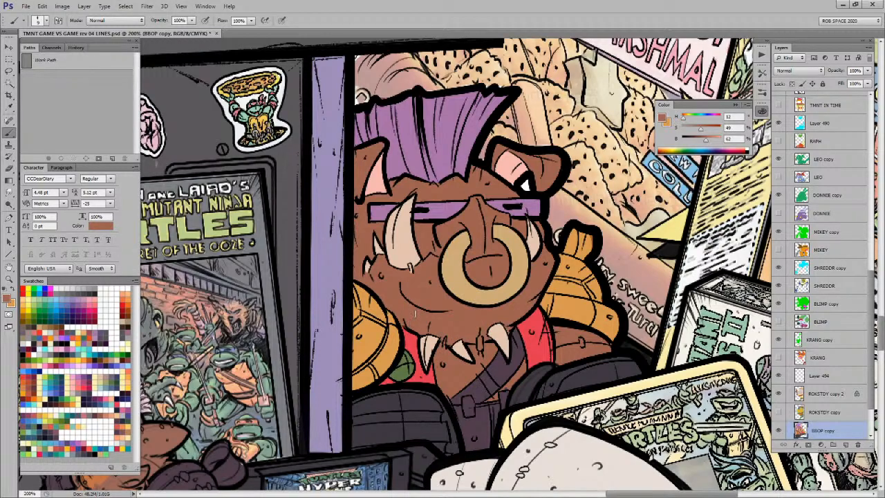
pyautogui.moveTo(577, 358); pyautogui.dragTo(570, 282)
pyautogui.keyDown('alt'); pyautogui.click(416, 298); pyautogui.keyUp('alt')
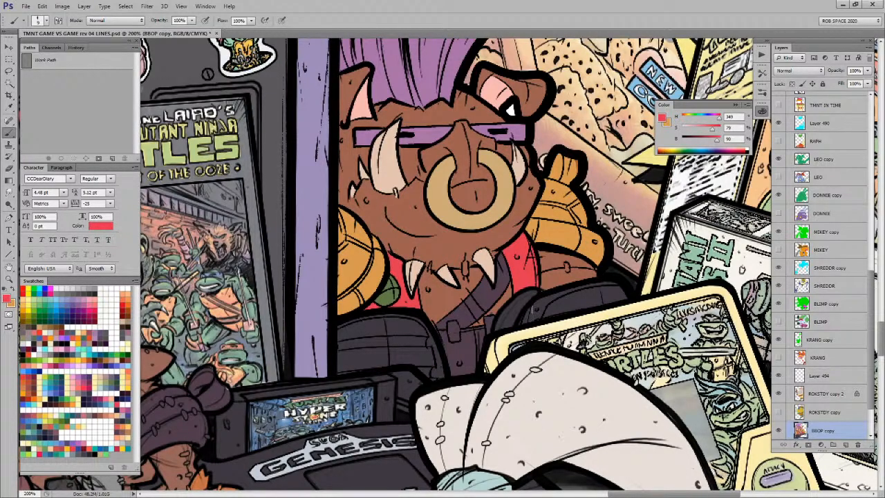
pyautogui.moveTo(524, 325)
pyautogui.mouseDown()
pyautogui.moveTo(530, 303)
pyautogui.moveTo(526, 319)
pyautogui.moveTo(550, 300)
pyautogui.mouseUp()
pyautogui.hotkey('ctrl', 'z')
# Step: Paint the rim of the rounded shape behind the yellow-framed card orange-red and its inner area off-white sampled from the large pale form
pyautogui.press('x')
pyautogui.click(91, 448)
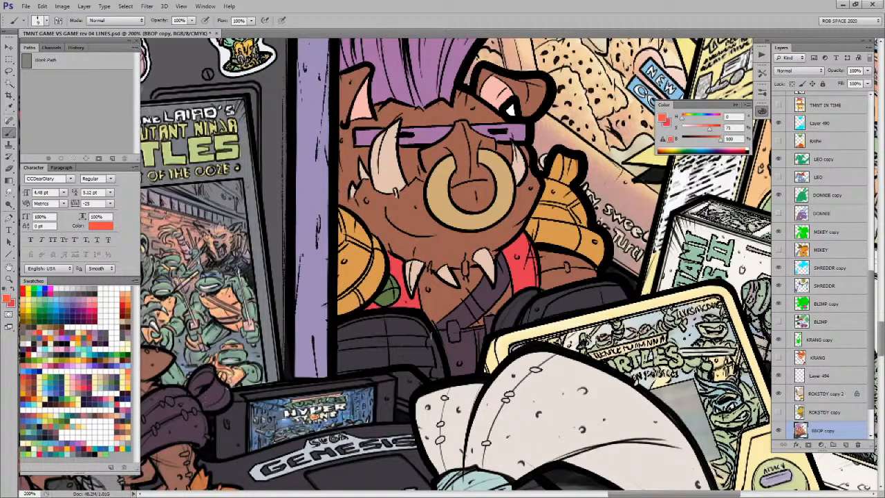
pyautogui.moveTo(524, 325)
pyautogui.mouseDown()
pyautogui.moveTo(555, 288)
pyautogui.moveTo(547, 305)
pyautogui.moveTo(614, 282)
pyautogui.mouseUp()
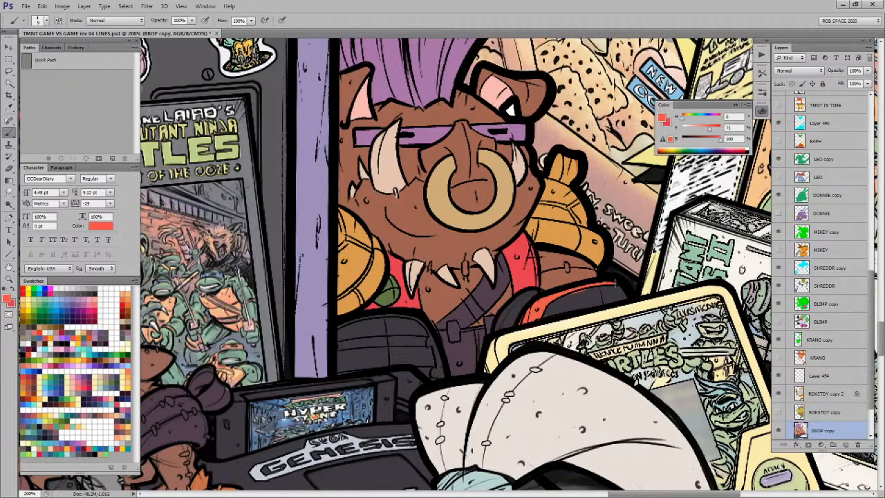
pyautogui.keyDown('alt'); pyautogui.click(540, 356); pyautogui.keyUp('alt')
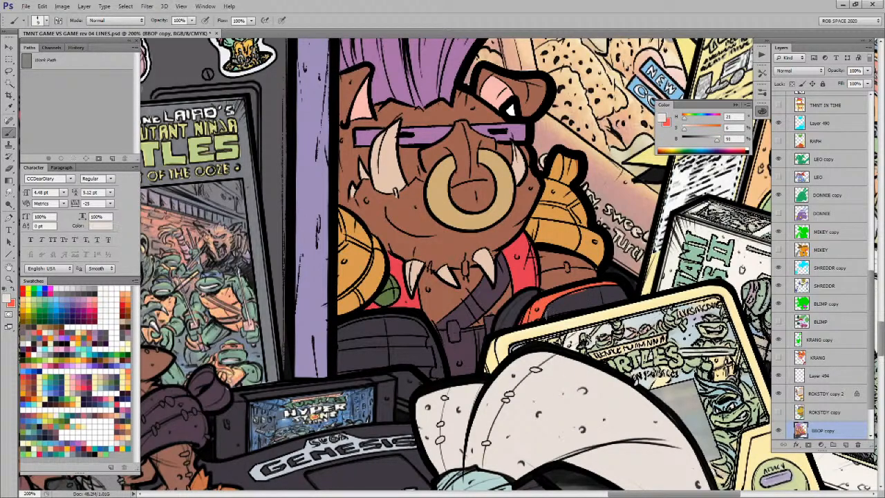
pyautogui.moveTo(547, 310)
pyautogui.mouseDown()
pyautogui.moveTo(579, 294)
pyautogui.moveTo(618, 294)
pyautogui.moveTo(558, 310)
pyautogui.moveTo(597, 293)
pyautogui.mouseUp()
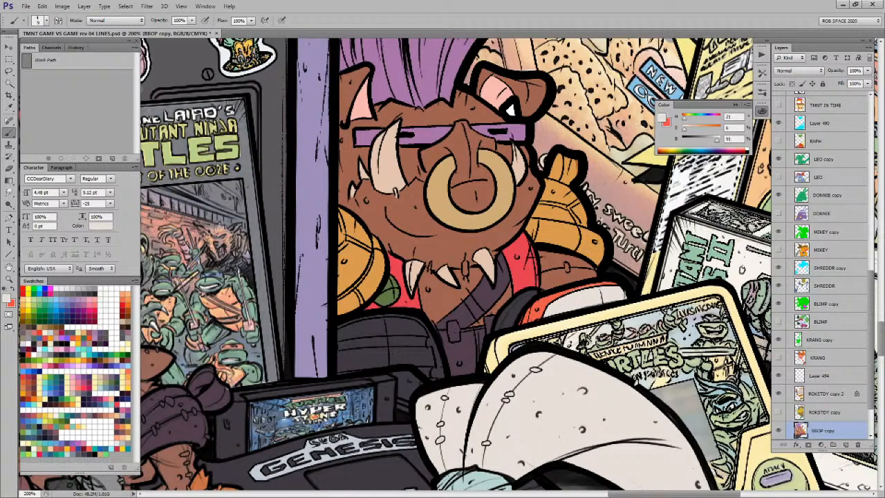
# Step: Paint the rounded shape beside the purple cabinet edge off-white (H 21, S 6, B 91) with an orange-red rim
pyautogui.moveTo(427, 329)
pyautogui.mouseDown()
pyautogui.moveTo(507, 322)
pyautogui.moveTo(513, 355)
pyautogui.moveTo(506, 316)
pyautogui.moveTo(492, 305)
pyautogui.moveTo(430, 312)
pyautogui.moveTo(473, 302)
pyautogui.moveTo(508, 357)
pyautogui.moveTo(423, 354)
pyautogui.moveTo(422, 317)
pyautogui.moveTo(433, 323)
pyautogui.moveTo(429, 332)
pyautogui.moveTo(491, 314)
pyautogui.moveTo(512, 332)
pyautogui.moveTo(437, 340)
pyautogui.moveTo(484, 318)
pyautogui.moveTo(456, 342)
pyautogui.moveTo(504, 332)
pyautogui.moveTo(509, 347)
pyautogui.mouseUp()
pyautogui.rightClick(440, 322)
pyautogui.click(489, 401)
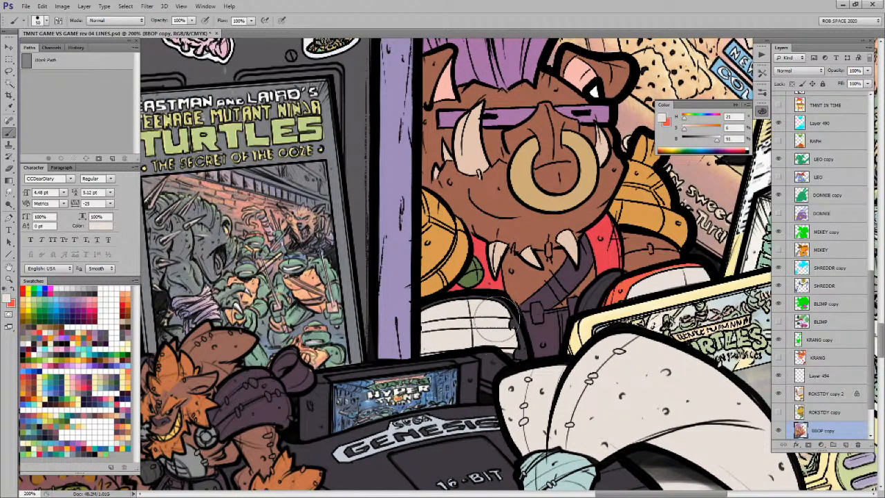
pyautogui.rightClick(496, 329)
pyautogui.doubleClick(525, 396)
pyautogui.press('x')
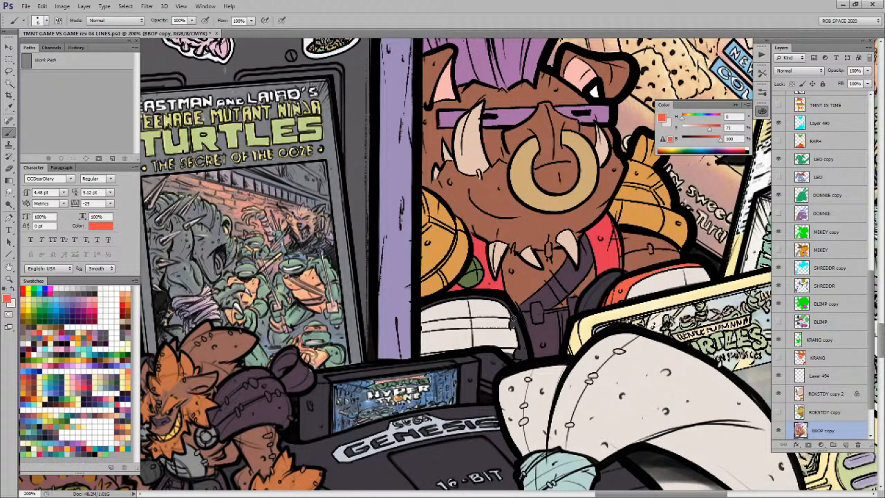
pyautogui.moveTo(512, 323); pyautogui.dragTo(520, 351)
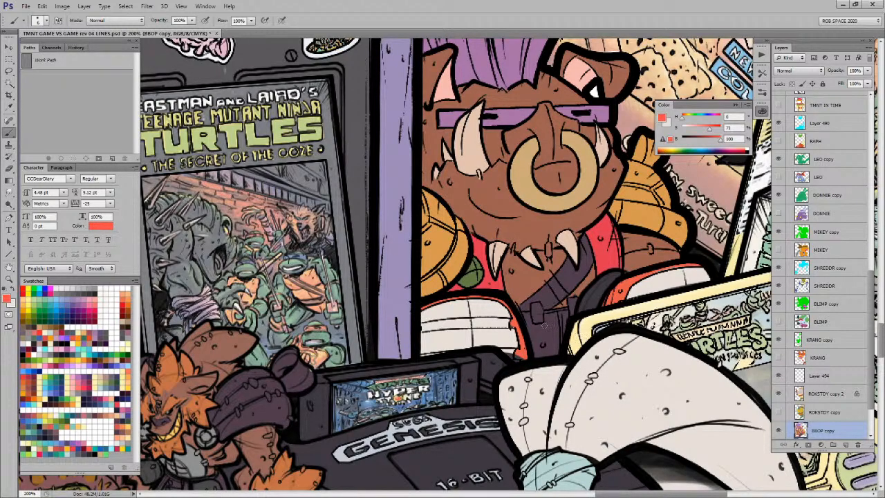
# Step: On Layer 476, touch up the lower corner of the red-rimmed shape with its sampled off-white
pyautogui.press('v')
pyautogui.keyDown('ctrl'); pyautogui.click(492, 372); pyautogui.keyUp('ctrl')
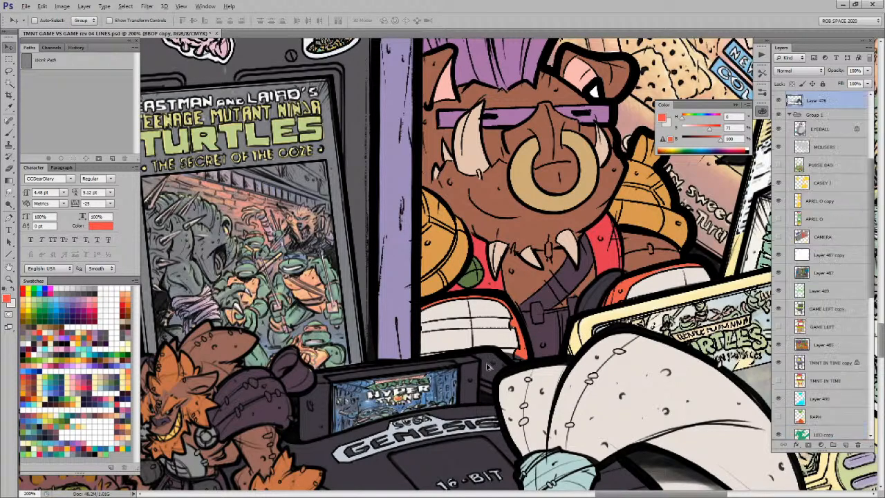
pyautogui.press('b')
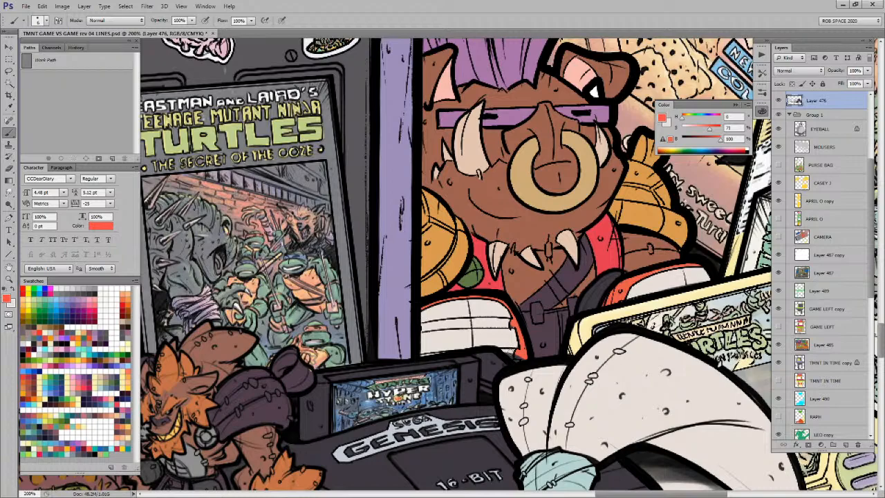
pyautogui.keyDown('alt'); pyautogui.click(513, 352); pyautogui.keyUp('alt')
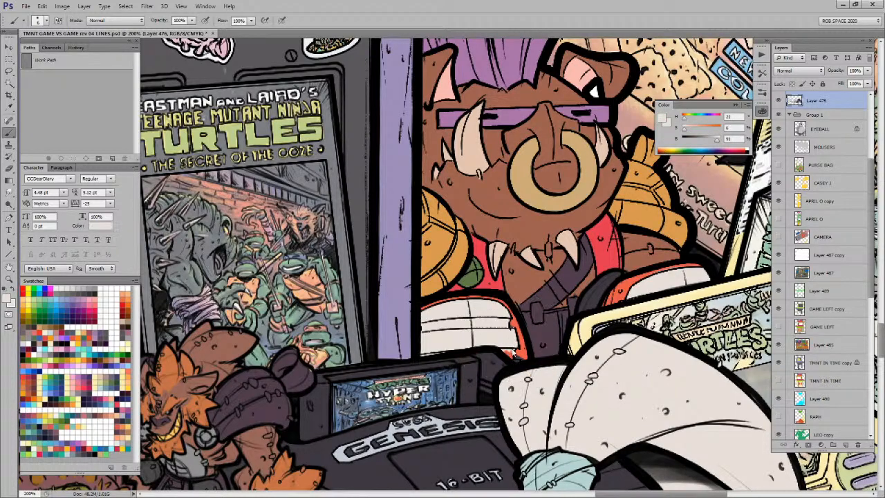
pyautogui.moveTo(512, 351); pyautogui.dragTo(509, 355)
pyautogui.keyDown('alt'); pyautogui.click(518, 358); pyautogui.keyUp('alt')
pyautogui.keyDown('alt'); pyautogui.click(512, 352); pyautogui.keyUp('alt')
pyautogui.moveTo(515, 351); pyautogui.dragTo(515, 358)
# Step: Review the coloured warthog within the whole illustration
pyautogui.moveTo(651, 313); pyautogui.dragTo(560, 403)
pyautogui.moveTo(555, 330); pyautogui.dragTo(545, 344)
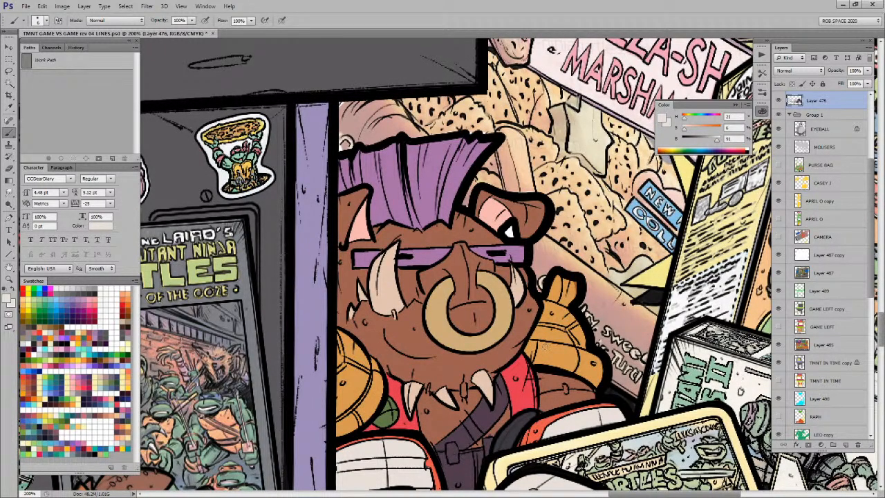
pyautogui.press('z')
pyautogui.keyDown('alt'); pyautogui.click(546, 348); pyautogui.keyUp('alt')
pyautogui.keyDown('alt'); pyautogui.click(546, 348); pyautogui.keyUp('alt')
pyautogui.keyDown('alt'); pyautogui.click(547, 349); pyautogui.keyUp('alt')
pyautogui.keyDown('alt'); pyautogui.click(548, 351); pyautogui.keyUp('alt')
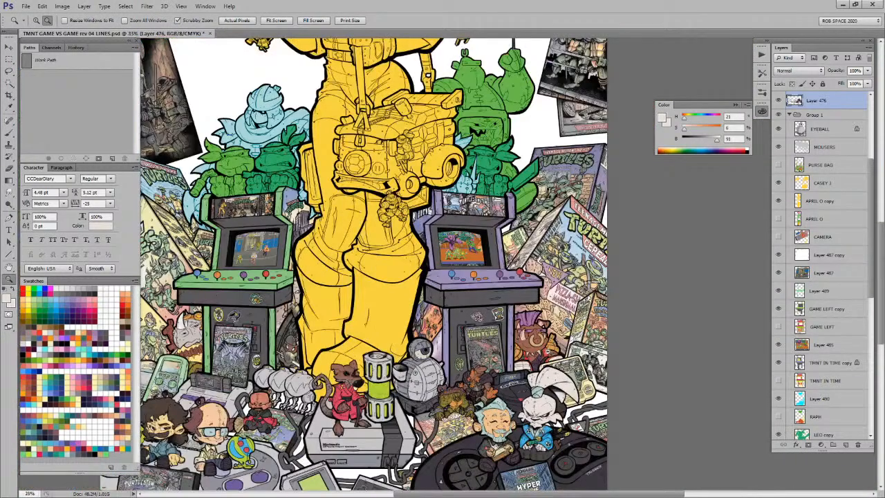
pyautogui.keyDown('alt'); pyautogui.click(546, 345); pyautogui.keyUp('alt')
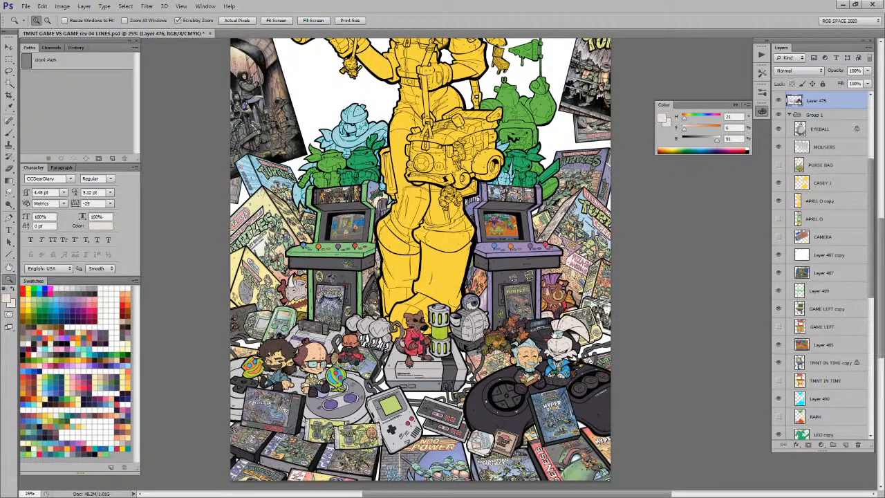
pyautogui.moveTo(557, 337); pyautogui.dragTo(555, 366)
pyautogui.keyDown('alt'); pyautogui.click(556, 367); pyautogui.keyUp('alt')
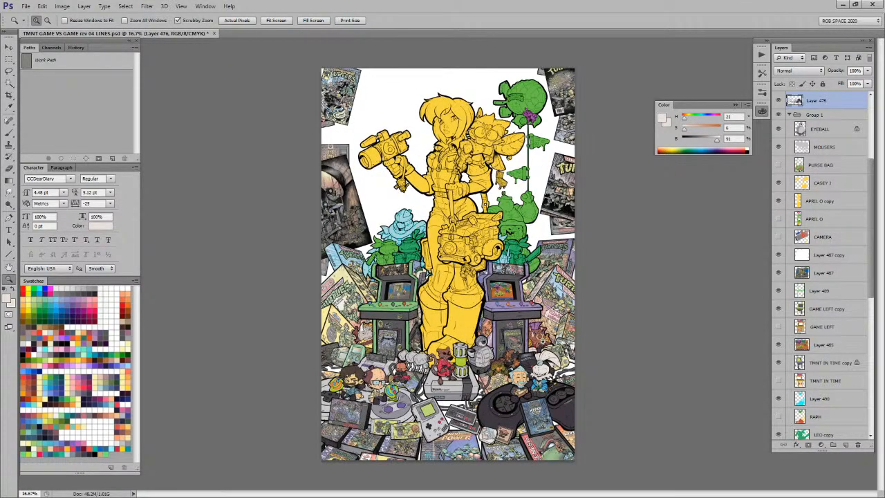
# Step: Outline the warthog's snout above and inside the nose ring with a lasso selection
pyautogui.click(546, 346)
pyautogui.click(543, 341)
pyautogui.click(539, 335)
pyautogui.click(537, 328)
pyautogui.click(536, 327)
pyautogui.click(537, 327)
pyautogui.click(538, 325)
pyautogui.click(539, 320)
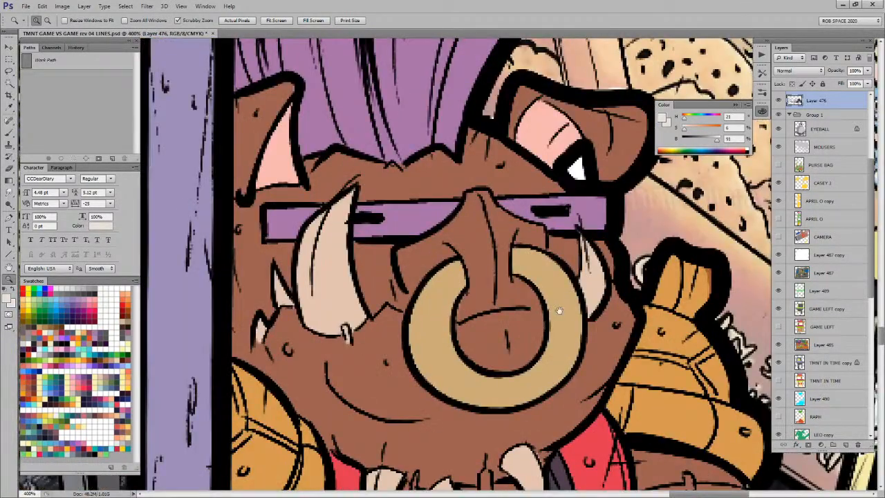
pyautogui.moveTo(556, 310); pyautogui.dragTo(601, 327)
pyautogui.press('l')
pyautogui.moveTo(576, 234)
pyautogui.mouseDown()
pyautogui.moveTo(600, 267)
pyautogui.moveTo(595, 247)
pyautogui.moveTo(533, 208)
pyautogui.moveTo(488, 254)
pyautogui.moveTo(450, 270)
pyautogui.moveTo(455, 303)
pyautogui.moveTo(467, 316)
pyautogui.moveTo(490, 283)
pyautogui.moveTo(514, 279)
pyautogui.moveTo(524, 299)
pyautogui.moveTo(511, 347)
pyautogui.moveTo(545, 333)
pyautogui.moveTo(599, 331)
pyautogui.moveTo(568, 275)
pyautogui.moveTo(598, 263)
pyautogui.mouseUp()
# Step: Paint the selected snout with the ear's light pink (H 0, S 30, B 100), deselect it, and resample the brown skin
pyautogui.press('b')
pyautogui.keyDown('alt'); pyautogui.click(598, 173); pyautogui.keyUp('alt')
pyautogui.rightClick(544, 265)
pyautogui.click(581, 350)
pyautogui.moveTo(547, 294)
pyautogui.mouseDown()
pyautogui.moveTo(535, 330)
pyautogui.moveTo(563, 261)
pyautogui.moveTo(543, 274)
pyautogui.moveTo(484, 290)
pyautogui.mouseUp()
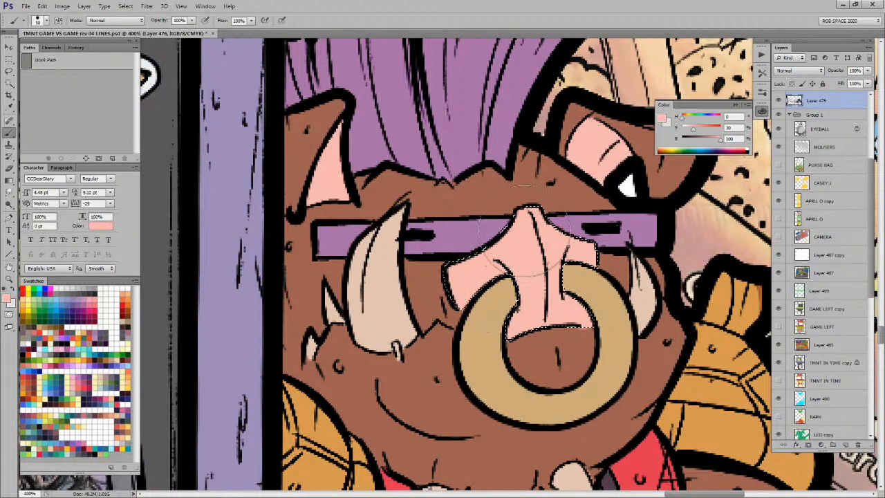
pyautogui.hotkey('ctrl', 'd')
pyautogui.moveTo(587, 335)
pyautogui.mouseDown()
pyautogui.moveTo(572, 339)
pyautogui.moveTo(579, 336)
pyautogui.mouseUp()
pyautogui.keyDown('alt'); pyautogui.click(577, 346); pyautogui.keyUp('alt')
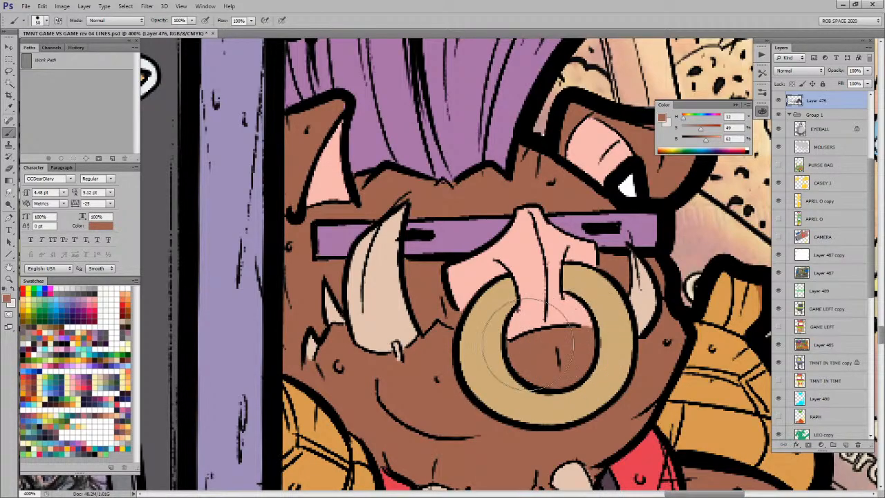
# Step: Examine how the warthog's pink snout reads at full-page scale and beside the purple arcade cabinet
pyautogui.press('z')
pyautogui.keyDown('alt'); pyautogui.click(552, 346); pyautogui.keyUp('alt')
pyautogui.keyDown('alt'); pyautogui.click(552, 346); pyautogui.keyUp('alt')
pyautogui.keyDown('alt'); pyautogui.click(552, 346); pyautogui.keyUp('alt')
pyautogui.keyDown('alt'); pyautogui.click(552, 346); pyautogui.keyUp('alt')
pyautogui.keyDown('alt'); pyautogui.click(551, 345); pyautogui.keyUp('alt')
pyautogui.keyDown('alt'); pyautogui.click(552, 346); pyautogui.keyUp('alt')
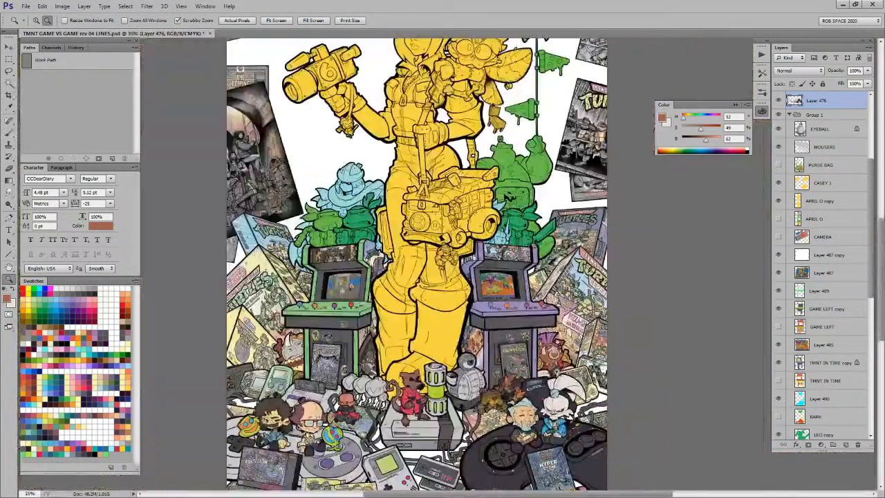
pyautogui.moveTo(561, 388); pyautogui.dragTo(596, 374)
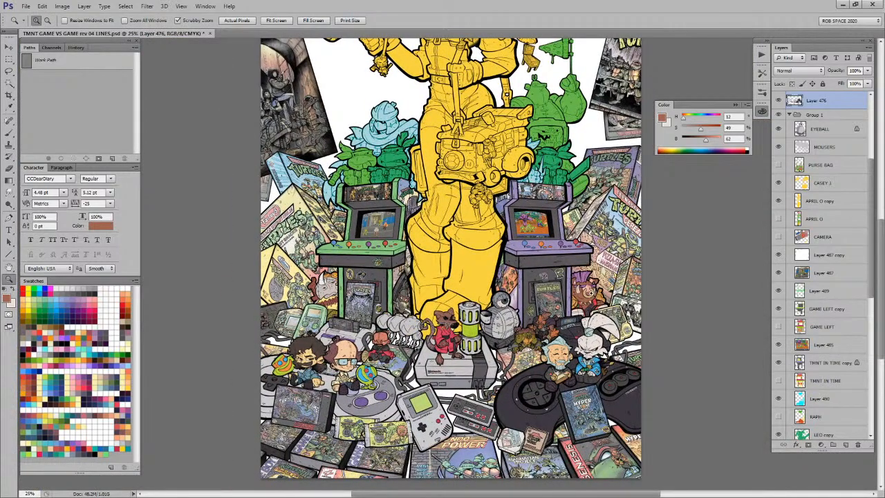
pyautogui.click(593, 290)
pyautogui.click(593, 290)
pyautogui.click(593, 290)
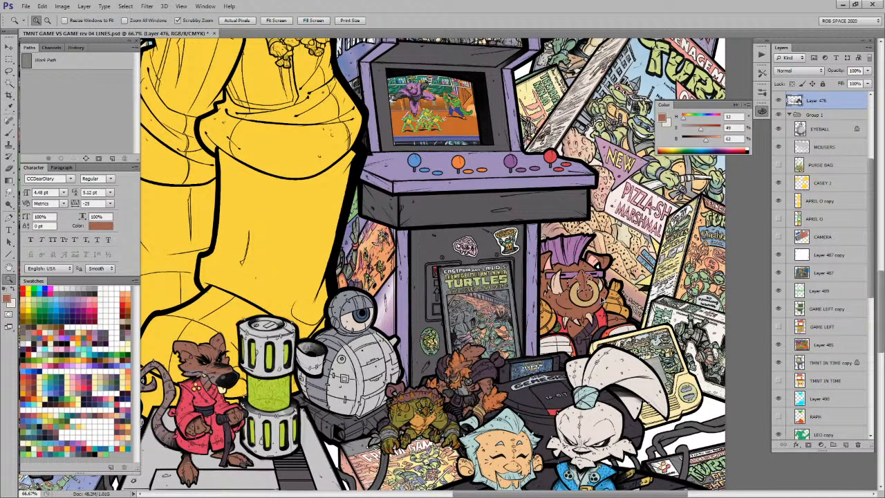
# Step: Put the snout's sampled light pink on its own layer at 36% opacity and save the document
pyautogui.press('b')
pyautogui.keyDown('alt'); pyautogui.click(593, 261); pyautogui.keyUp('alt')
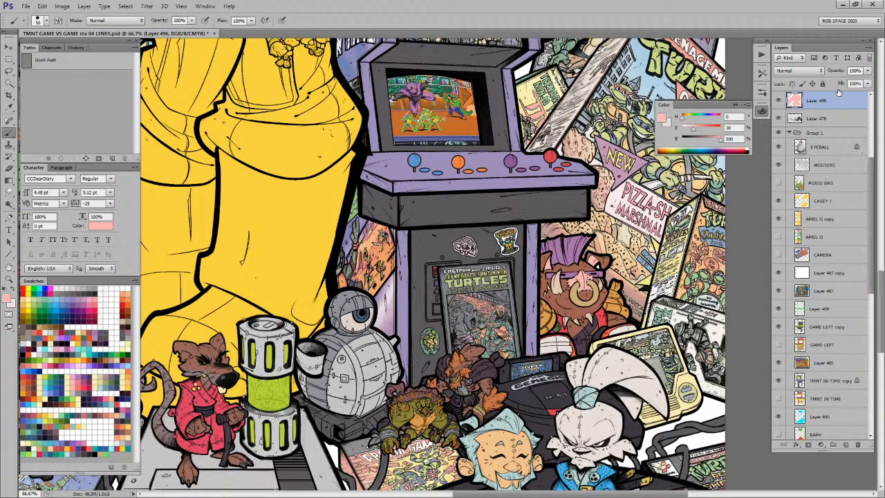
pyautogui.moveTo(860, 71); pyautogui.dragTo(835, 82)
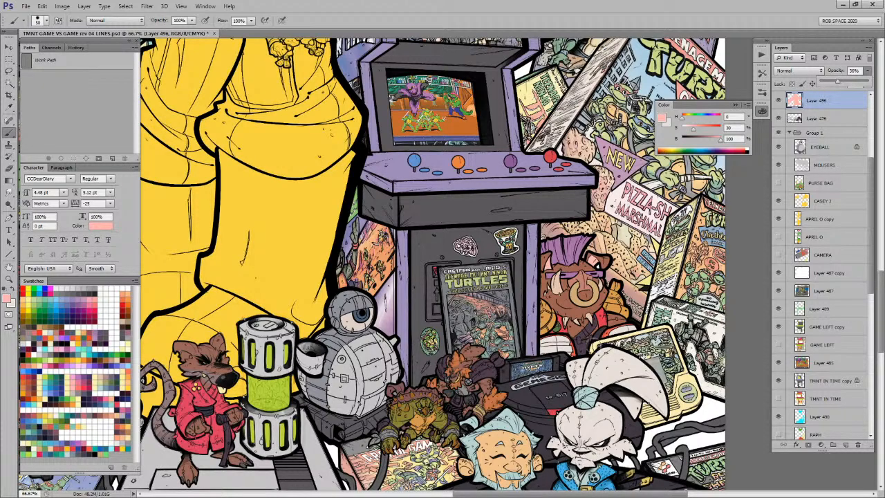
pyautogui.press('z')
pyautogui.keyDown('alt'); pyautogui.click(588, 342); pyautogui.keyUp('alt')
pyautogui.keyDown('alt'); pyautogui.click(588, 343); pyautogui.keyUp('alt')
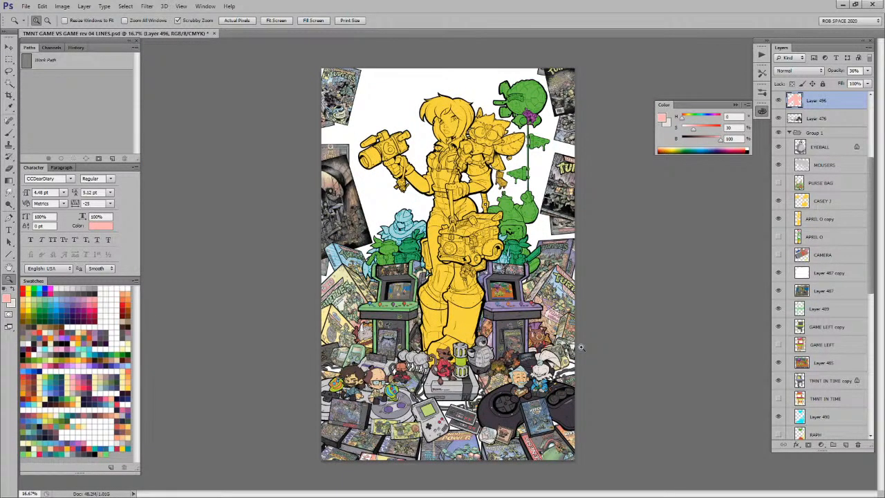
pyautogui.hotkey('ctrl', 's')
# Step: Examine the colouring across the arcade cabinets, central figure and foreground characters
pyautogui.click(421, 352)
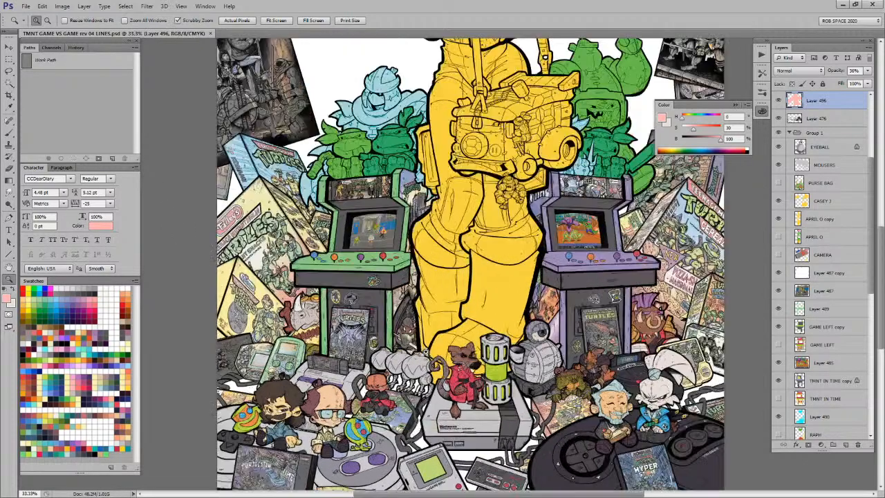
pyautogui.moveTo(483, 265); pyautogui.dragTo(461, 277)
pyautogui.scroll(-3, 526, 280)
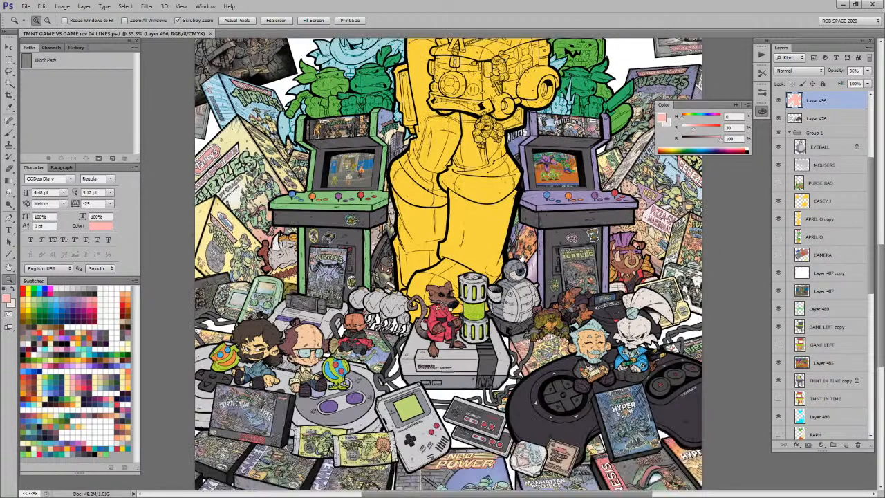
pyautogui.moveTo(509, 169); pyautogui.dragTo(504, 266)
pyautogui.keyDown('alt'); pyautogui.click(478, 220); pyautogui.keyUp('alt')
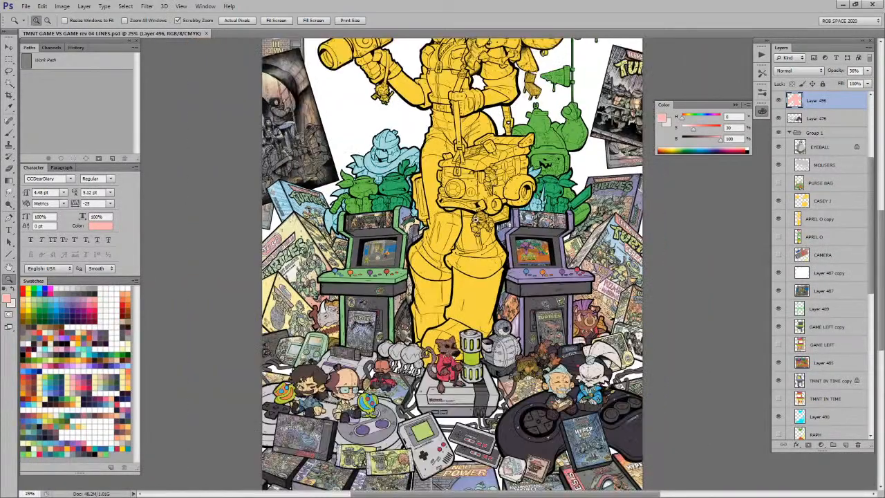
pyautogui.moveTo(475, 207); pyautogui.dragTo(465, 239)
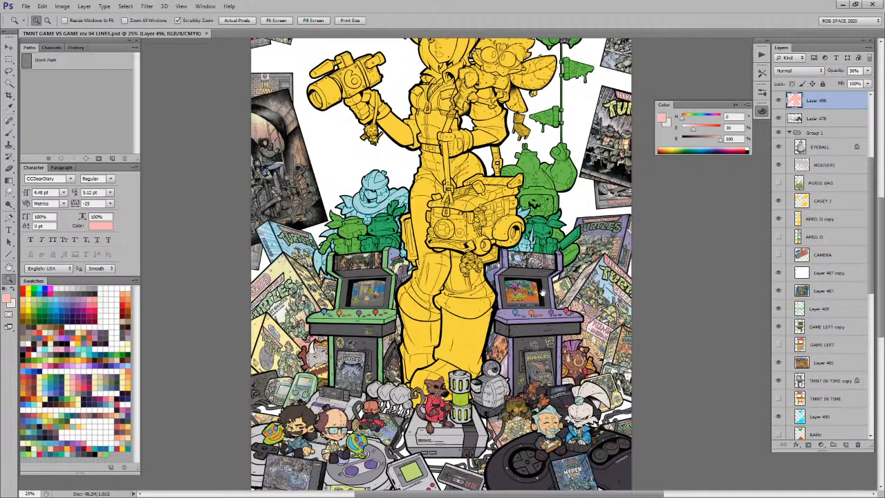
pyautogui.moveTo(543, 295); pyautogui.dragTo(479, 178)
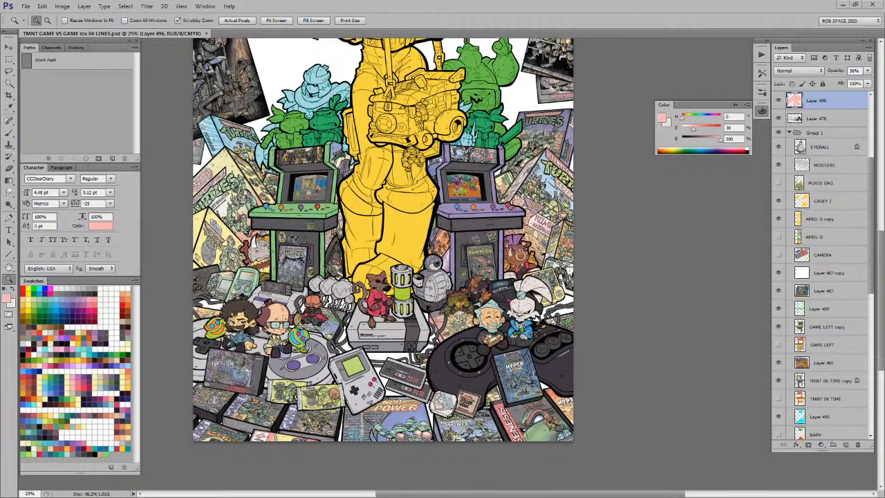
# Step: Try the copied image as an extra layer, undo it, and set up a 1305 × 2000 pixel document from the clipboard
pyautogui.press('alt')
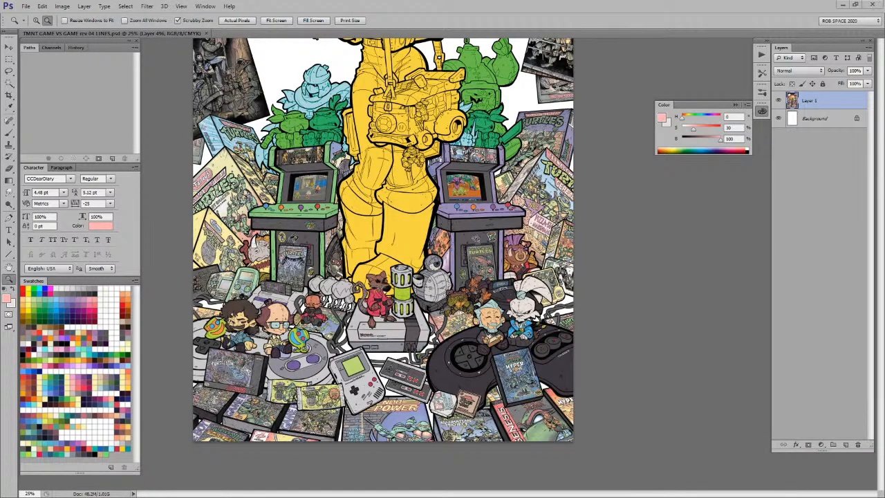
pyautogui.hotkey('ctrl', 'j')
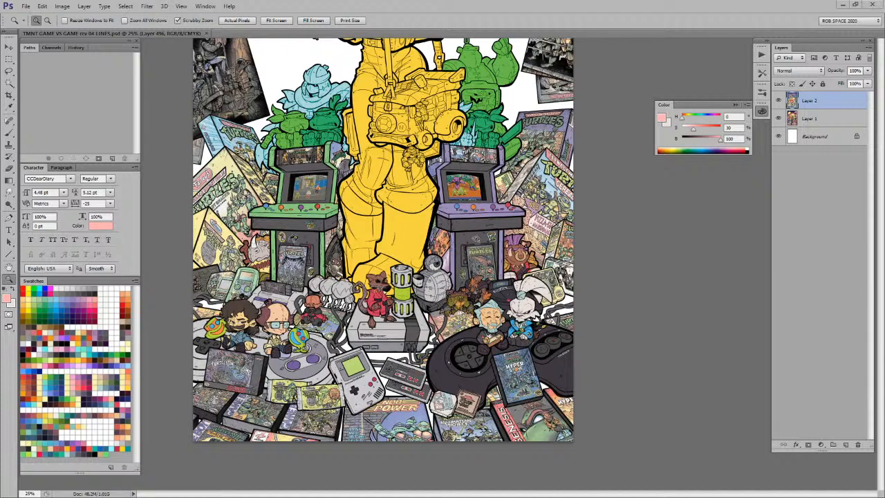
pyautogui.hotkey('ctrl', 'z')
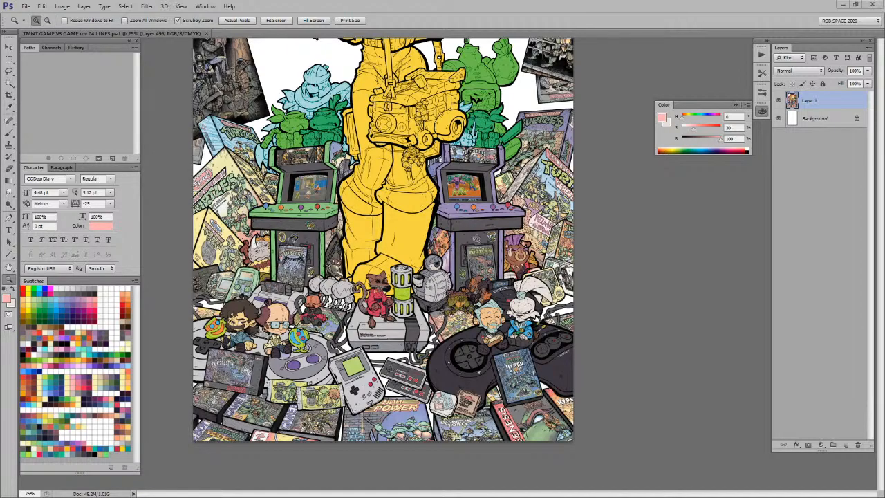
pyautogui.hotkey('ctrl', 'n')
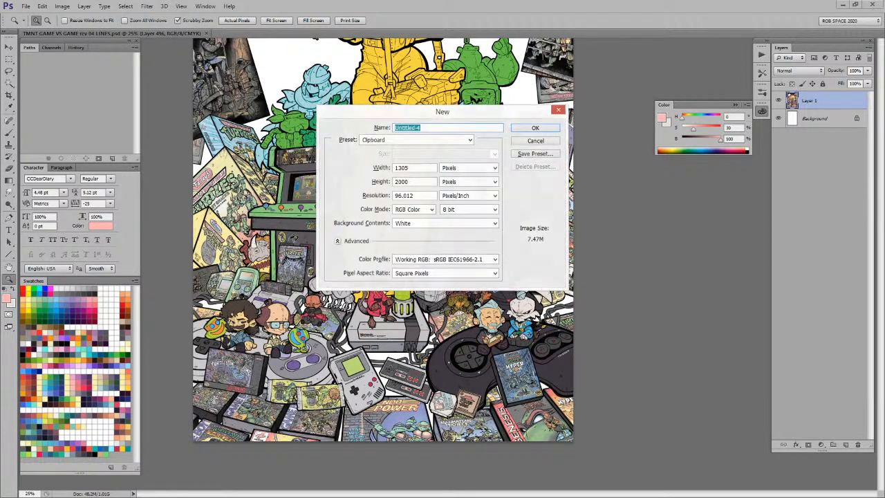
pyautogui.press('Escape')
pyautogui.hotkey('ctrl', 'e')
pyautogui.hotkey('ctrl', 'z')
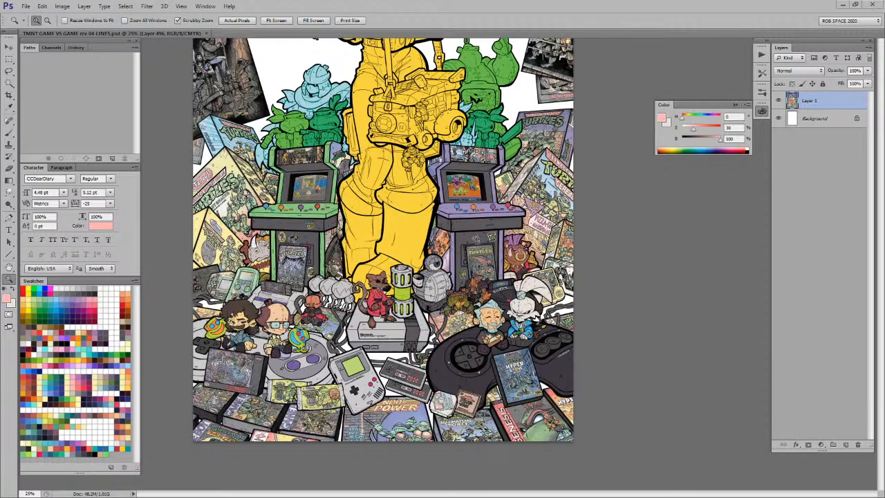
# Step: Fill the existing artwork on the APRIL O copy and CASEY J layers with muted yellow (H 47, S 52, B 87)
pyautogui.press('b')
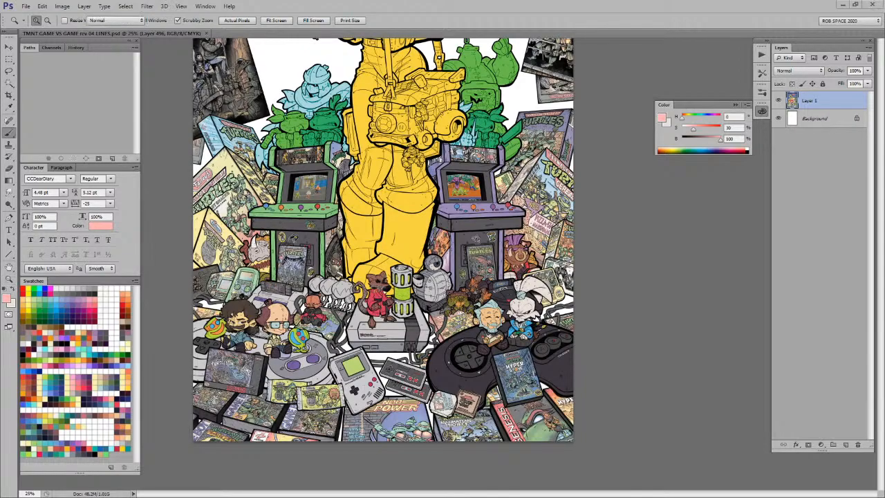
pyautogui.press('x')
pyautogui.press('x')
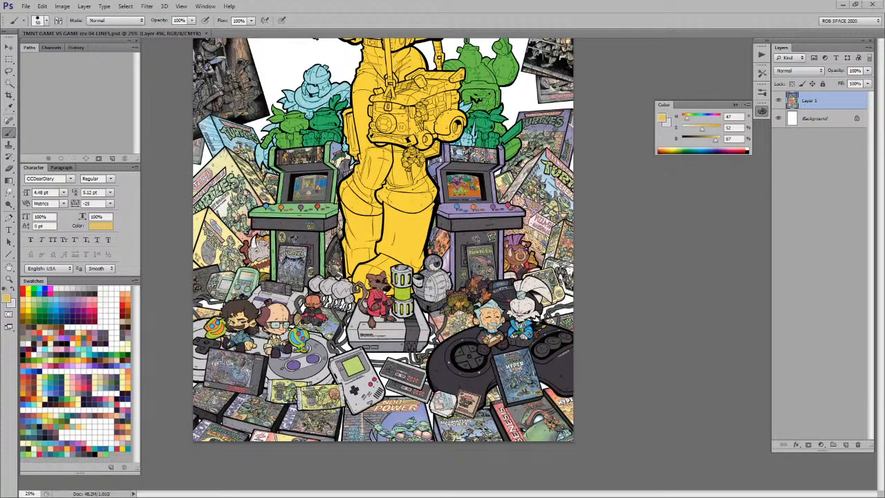
pyautogui.press('v')
pyautogui.keyDown('ctrl'); pyautogui.click(395, 212); pyautogui.keyUp('ctrl')
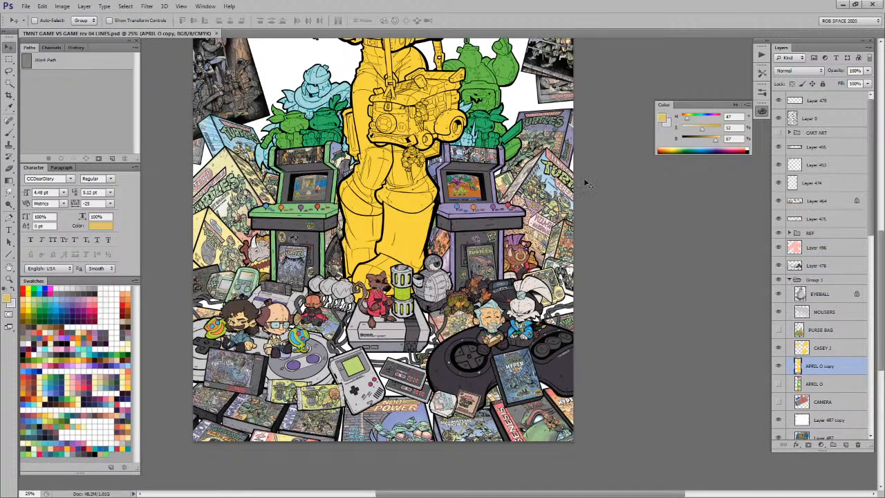
pyautogui.hotkey('shift', 'alt', 'BackSpace')
pyautogui.moveTo(526, 201); pyautogui.dragTo(559, 345)
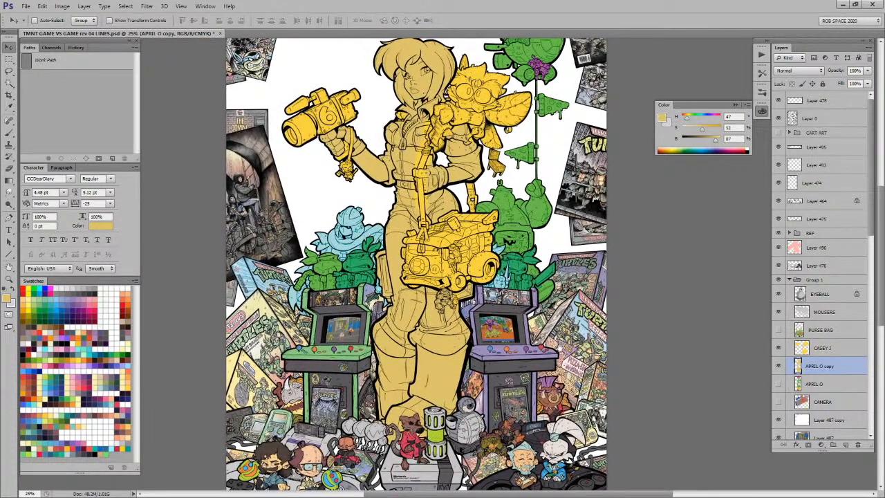
pyautogui.click(806, 351)
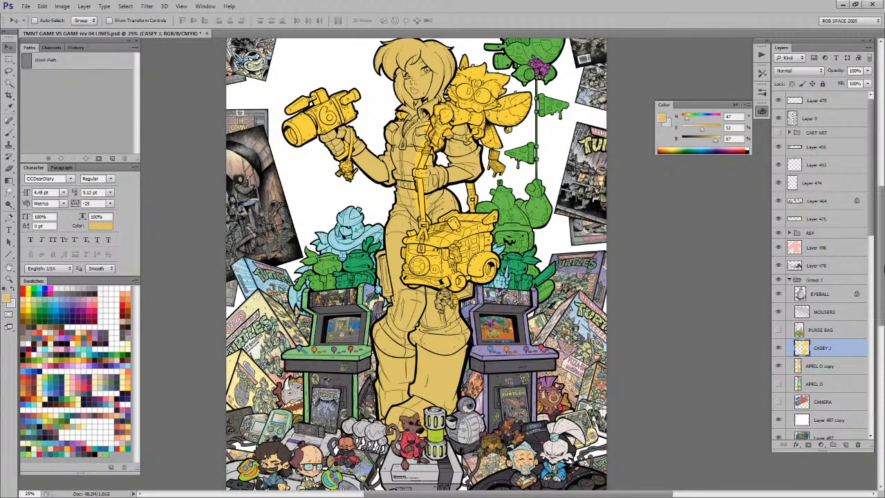
pyautogui.hotkey('shift', 'alt', 'BackSpace')
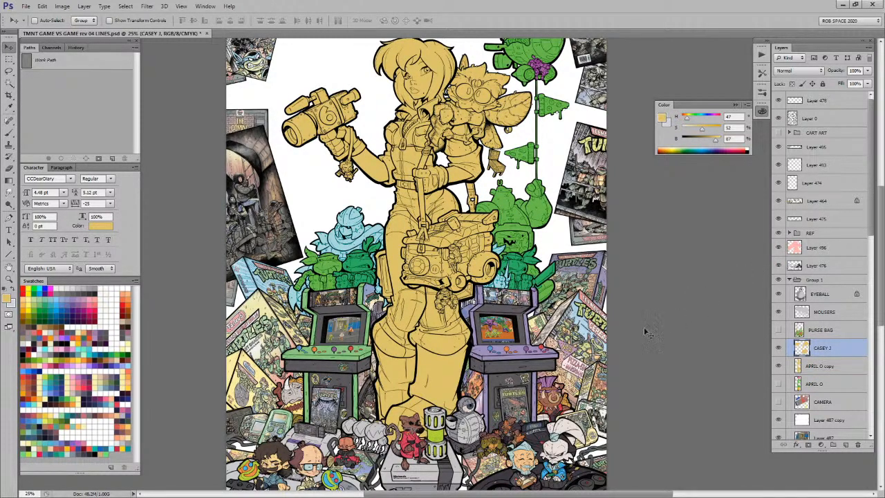
# Step: Merge the CASEY J layer down into the APRIL O copy layer
pyautogui.scroll(2, 417, 263)
pyautogui.hotkey('ctrl', 'e')
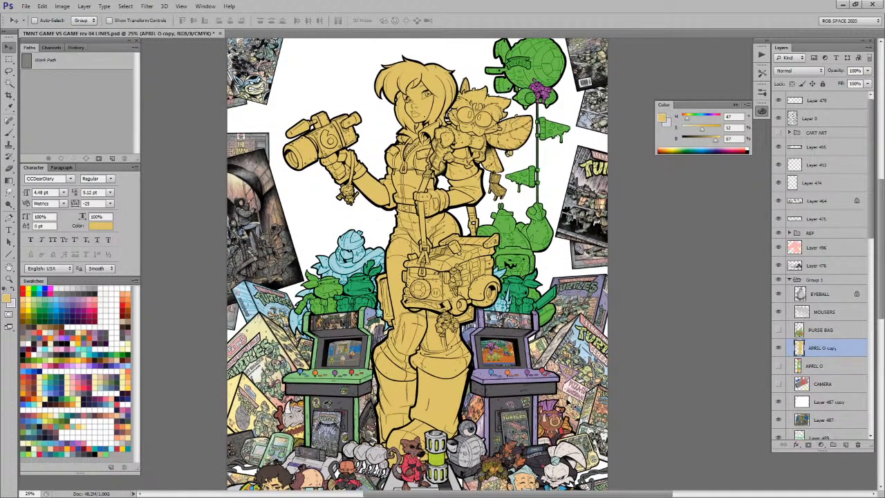
pyautogui.moveTo(560, 357); pyautogui.dragTo(578, 342)
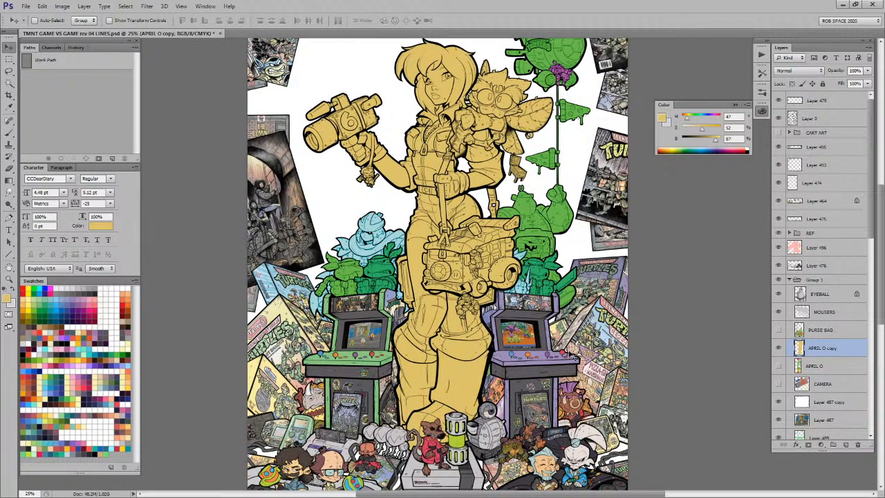
pyautogui.moveTo(571, 355); pyautogui.dragTo(587, 315)
# Step: Try filling the APRIL O copy layer with the two current colours, and undo the fills
pyautogui.press('b')
pyautogui.press('x')
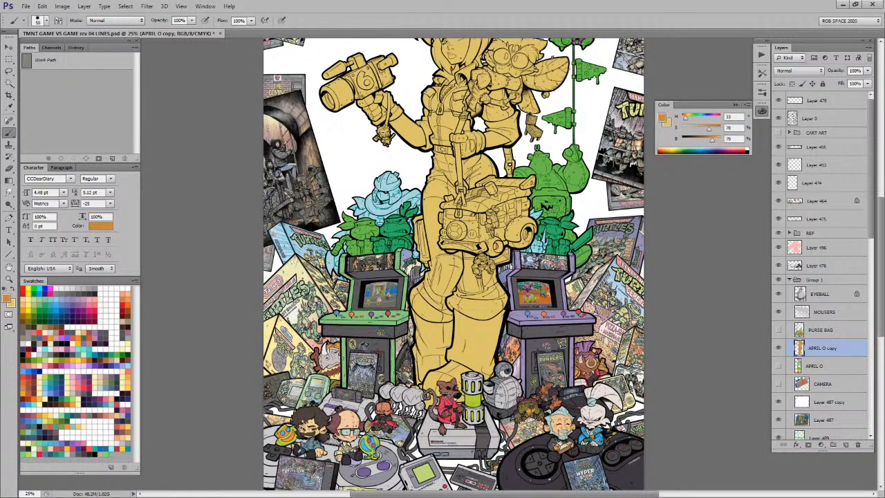
pyautogui.hotkey('alt', 'shift', 'BackSpace')
pyautogui.hotkey('ctrl', 'BackSpace')
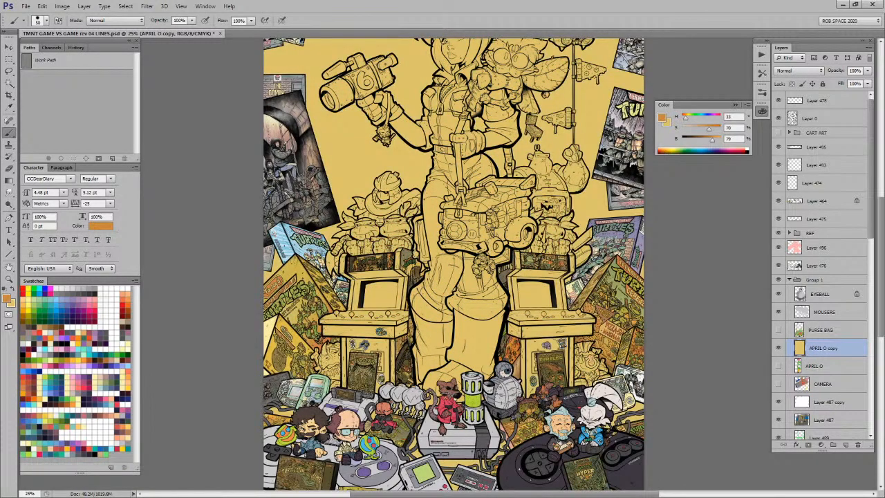
pyautogui.hotkey('ctrl', 'alt', 'z')
pyautogui.hotkey('ctrl', 'alt', 'z')
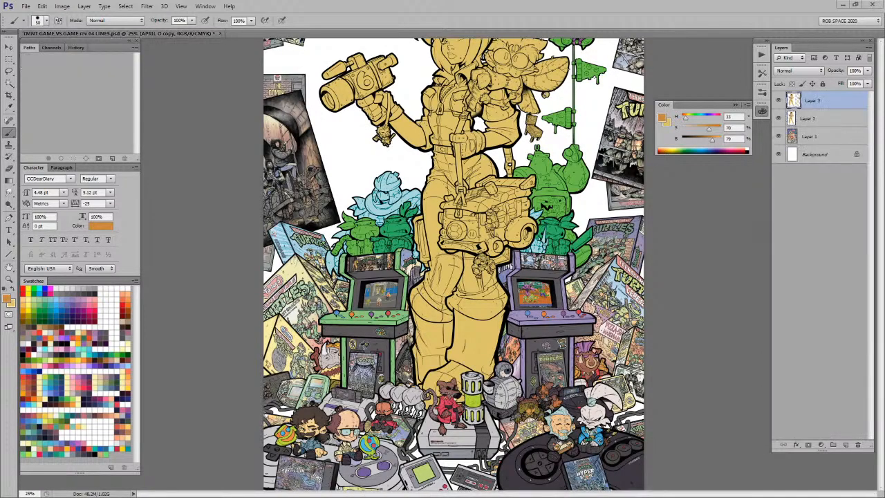
# Step: Refill the central figure with brighter orange-yellow (H 41, S 67, B 94) and pick light grey (H 35, S 5, B 84) for painting
pyautogui.press('z')
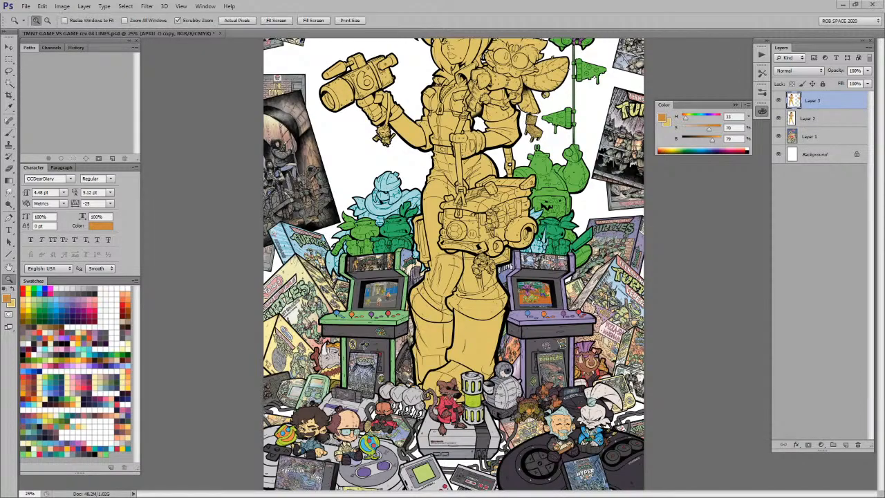
pyautogui.press('b')
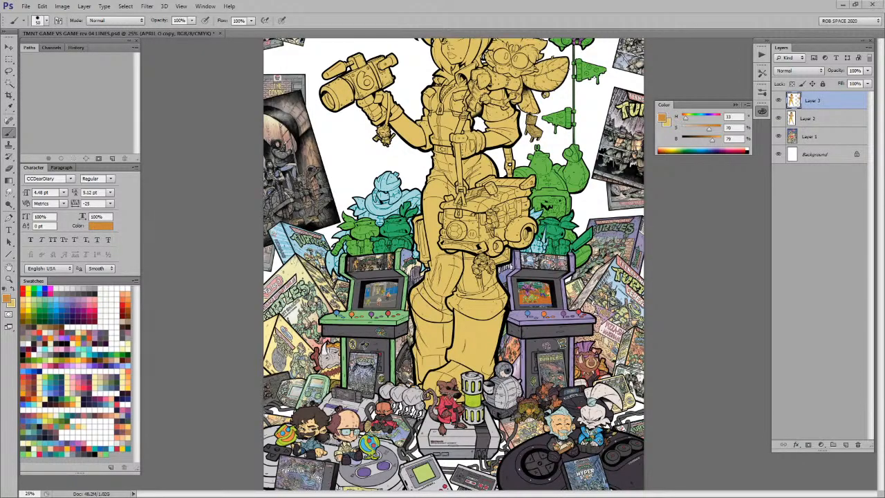
pyautogui.press('x')
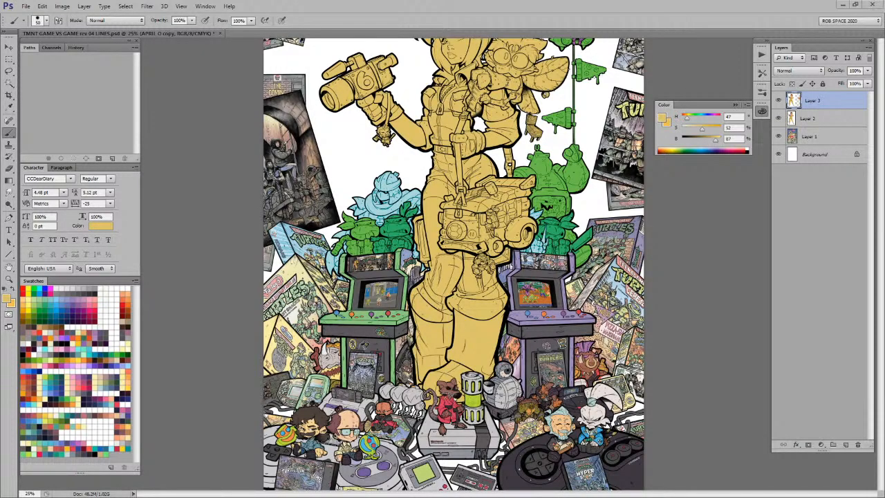
pyautogui.press('v')
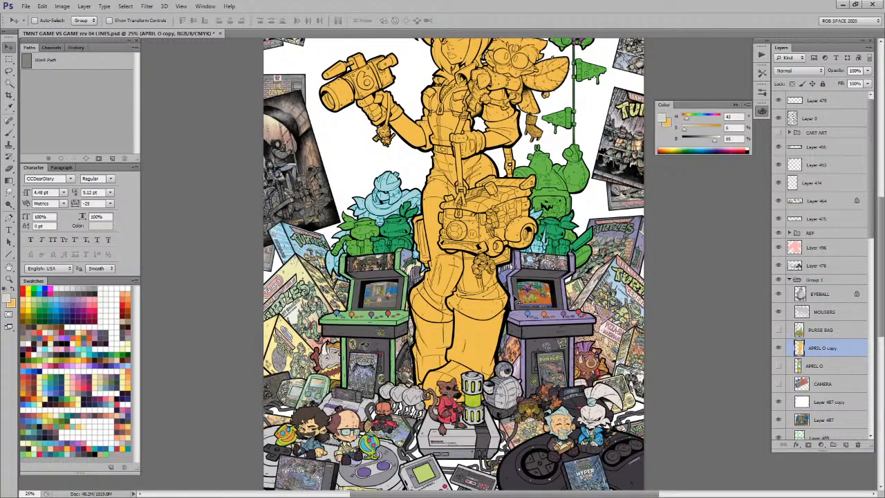
pyautogui.press('b')
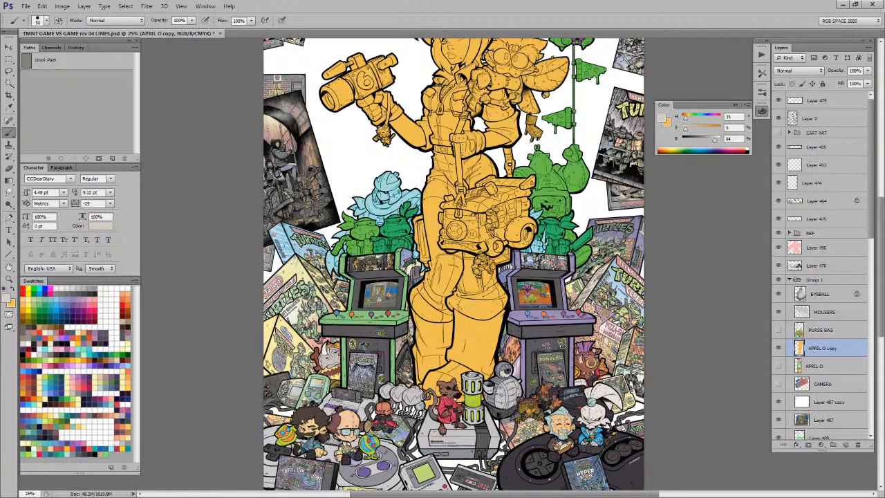
# Step: Select the central figure's lower legs below the knee cuffs and fill them with the light grey
pyautogui.press('z')
pyautogui.moveTo(426, 425)
pyautogui.mouseDown()
pyautogui.moveTo(498, 234)
pyautogui.moveTo(499, 152)
pyautogui.mouseUp()
pyautogui.press('l')
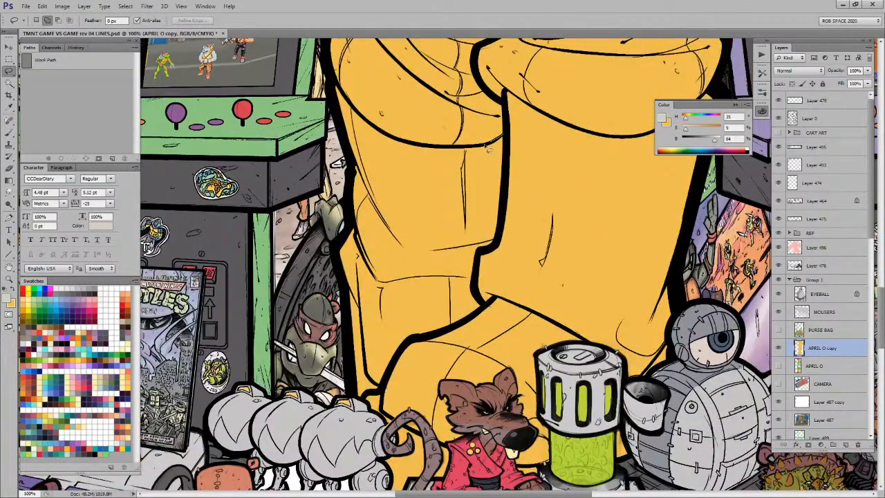
pyautogui.moveTo(300, 370); pyautogui.dragTo(285, 219)
pyautogui.moveTo(497, 413)
pyautogui.mouseDown()
pyautogui.moveTo(667, 227)
pyautogui.moveTo(581, 462)
pyautogui.moveTo(628, 224)
pyautogui.moveTo(597, 179)
pyautogui.moveTo(512, 214)
pyautogui.moveTo(398, 171)
pyautogui.moveTo(398, 208)
pyautogui.mouseUp()
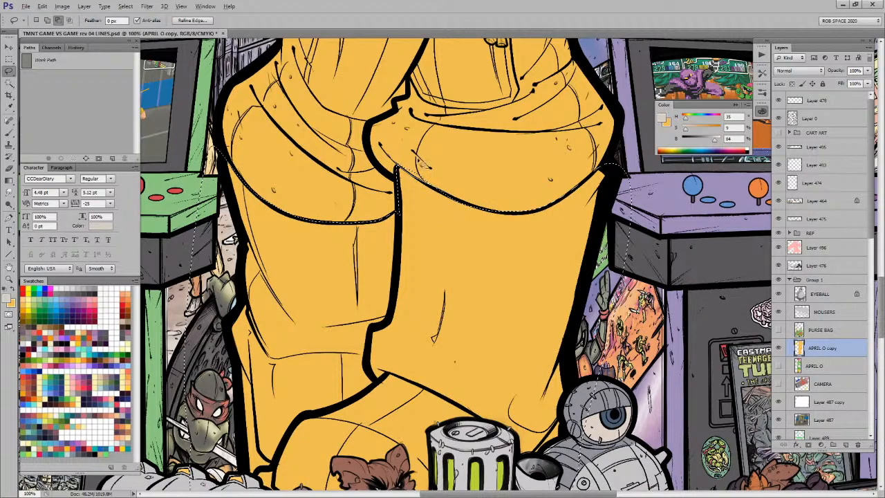
pyautogui.hotkey('alt', 'BackSpace')
pyautogui.hotkey('ctrl', 'd')
# Step: Select the belt at the figure's waist and fill it with the light grey
pyautogui.moveTo(532, 48); pyautogui.dragTo(524, 385)
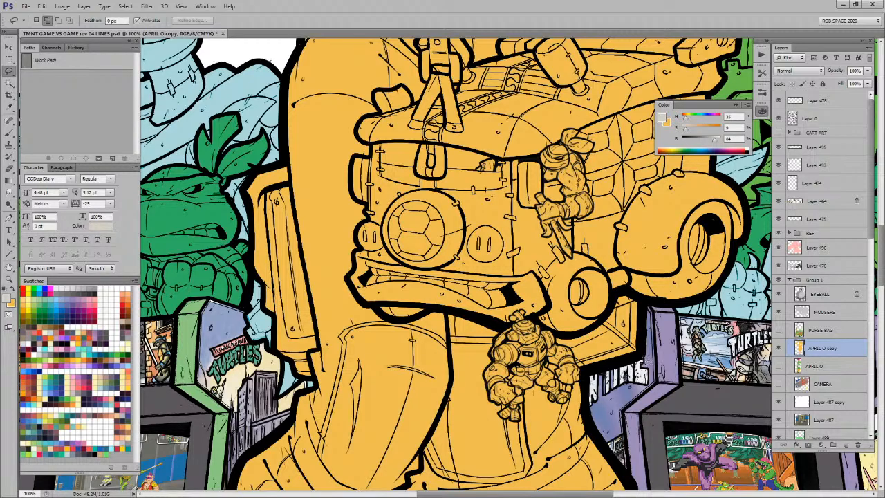
pyautogui.moveTo(502, 410)
pyautogui.mouseDown()
pyautogui.moveTo(531, 311)
pyautogui.moveTo(513, 403)
pyautogui.mouseUp()
pyautogui.moveTo(519, 200); pyautogui.dragTo(506, 369)
pyautogui.moveTo(512, 277); pyautogui.dragTo(508, 395)
pyautogui.moveTo(407, 228); pyautogui.dragTo(481, 315)
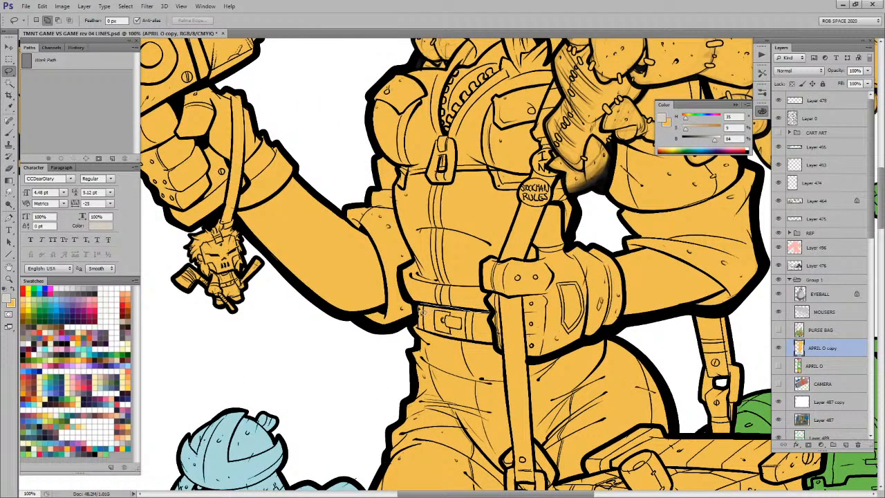
pyautogui.moveTo(459, 344)
pyautogui.mouseDown()
pyautogui.moveTo(495, 351)
pyautogui.moveTo(490, 312)
pyautogui.mouseUp()
pyautogui.hotkey('ctrl', 'BackSpace')
pyautogui.hotkey('ctrl', 'd')
# Step: Touch up the belt's edges with a small brush, sampling the light grey and the suit's orange-yellow
pyautogui.press('z')
pyautogui.click(446, 318)
pyautogui.press('b')
pyautogui.press('x')
pyautogui.rightClick(405, 308)
pyautogui.click(434, 417)
pyautogui.click(389, 306)
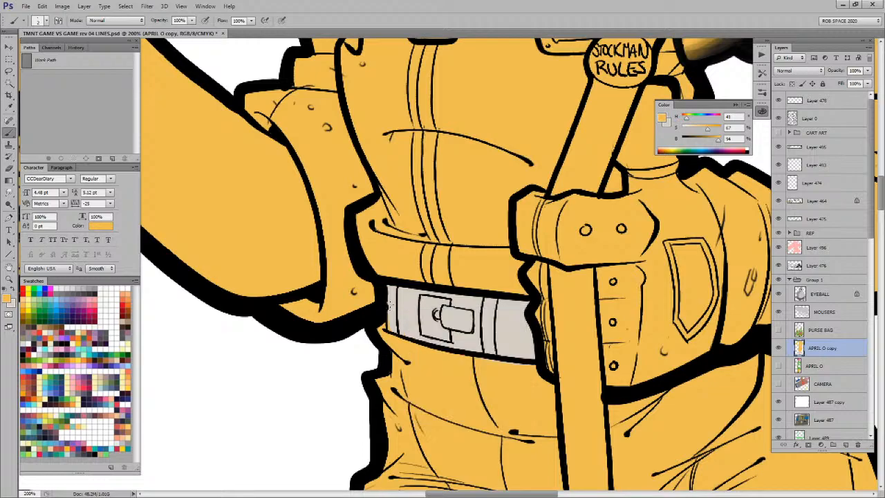
pyautogui.press('0')
pyautogui.press('0')
pyautogui.keyDown('alt'); pyautogui.click(390, 290); pyautogui.keyUp('alt')
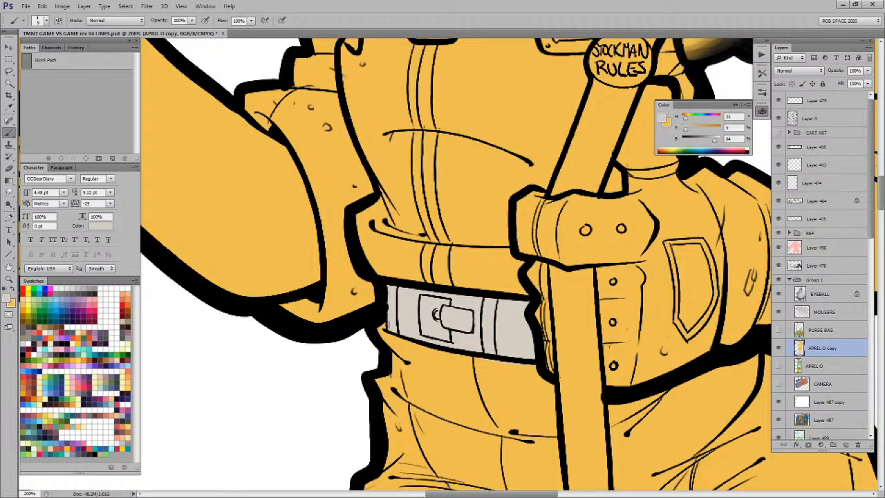
pyautogui.keyDown('alt'); pyautogui.click(517, 366); pyautogui.keyUp('alt')
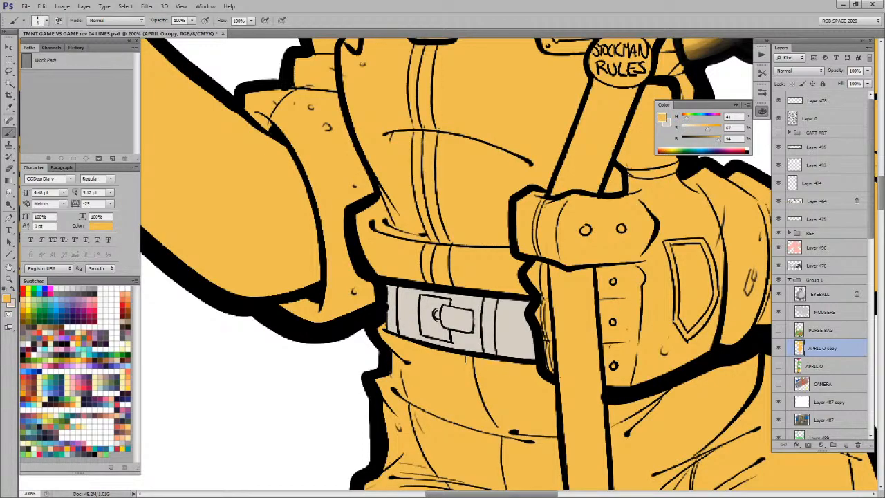
pyautogui.moveTo(493, 362); pyautogui.dragTo(479, 360)
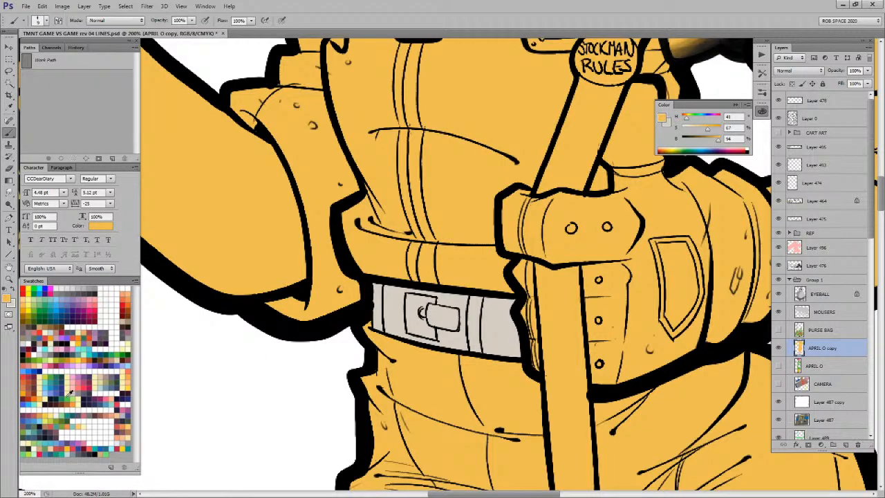
# Step: Fill the belt's middle section and buckle tongue with tan orange (H 34, S 64, B 84), leaving the buckle plate light grey
pyautogui.click(50, 418)
pyautogui.click(54, 408)
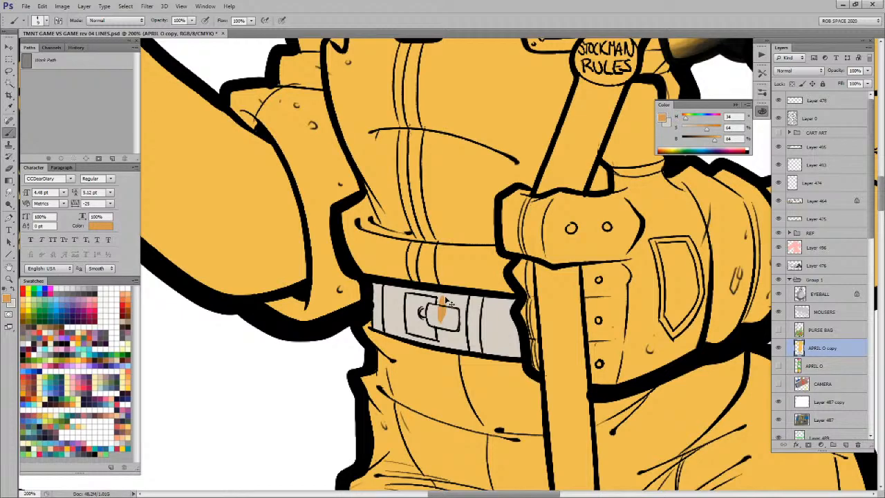
pyautogui.press('l')
pyautogui.moveTo(439, 302)
pyautogui.mouseDown()
pyautogui.moveTo(431, 319)
pyautogui.moveTo(440, 346)
pyautogui.moveTo(411, 331)
pyautogui.moveTo(405, 286)
pyautogui.moveTo(387, 313)
pyautogui.moveTo(398, 346)
pyautogui.moveTo(472, 356)
pyautogui.moveTo(474, 302)
pyautogui.moveTo(442, 289)
pyautogui.moveTo(436, 299)
pyautogui.mouseUp()
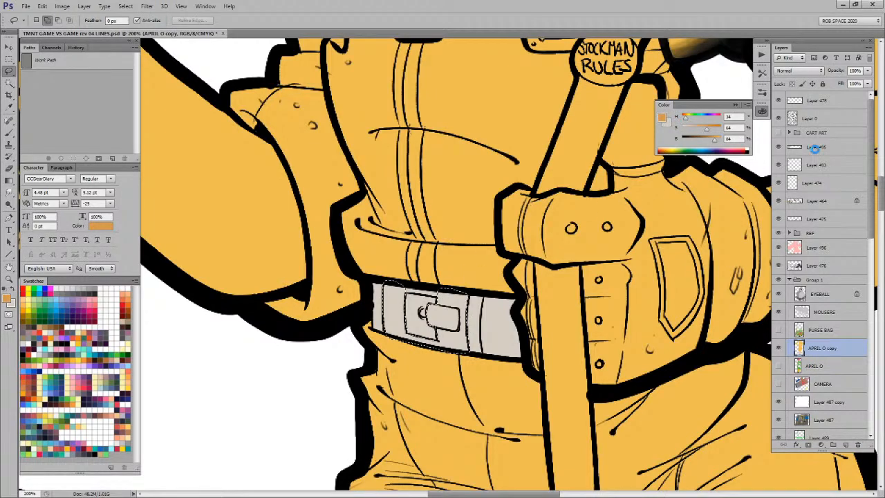
pyautogui.hotkey('alt', 'BackSpace')
pyautogui.hotkey('ctrl', 'd')
pyautogui.press('b')
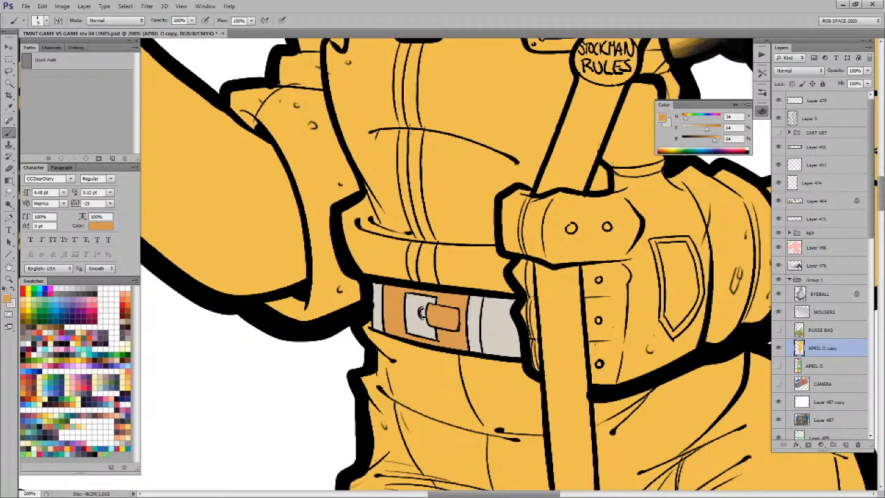
# Step: Select the zip strip running from the zip pull down to the belt and fill it with tan orange
pyautogui.moveTo(654, 335); pyautogui.dragTo(540, 343)
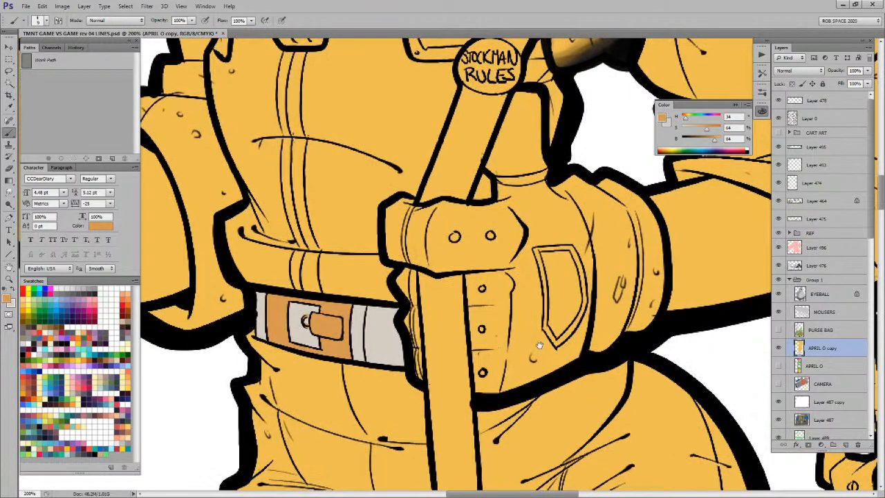
pyautogui.press('z')
pyautogui.moveTo(512, 308); pyautogui.dragTo(546, 385)
pyautogui.moveTo(517, 308); pyautogui.dragTo(549, 318)
pyautogui.press('l')
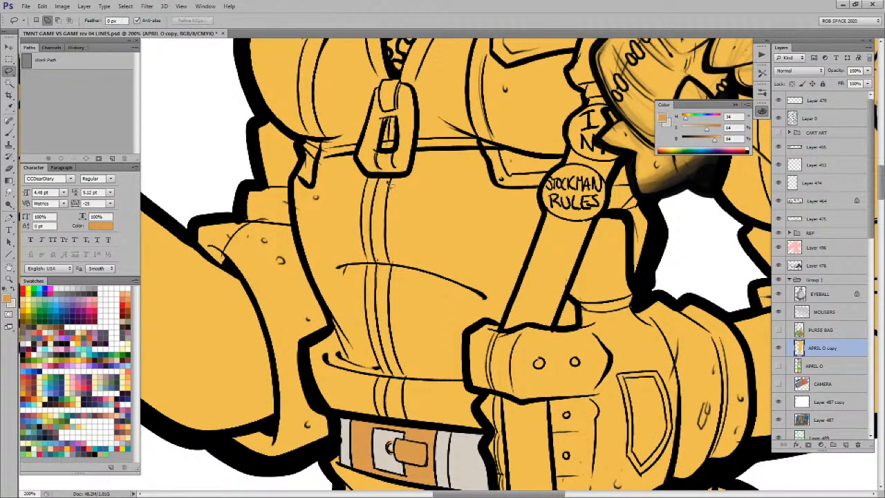
pyautogui.moveTo(389, 224)
pyautogui.mouseDown()
pyautogui.moveTo(394, 335)
pyautogui.moveTo(409, 422)
pyautogui.moveTo(383, 421)
pyautogui.moveTo(379, 406)
pyautogui.moveTo(370, 289)
pyautogui.moveTo(368, 298)
pyautogui.moveTo(382, 363)
pyautogui.moveTo(404, 259)
pyautogui.mouseUp()
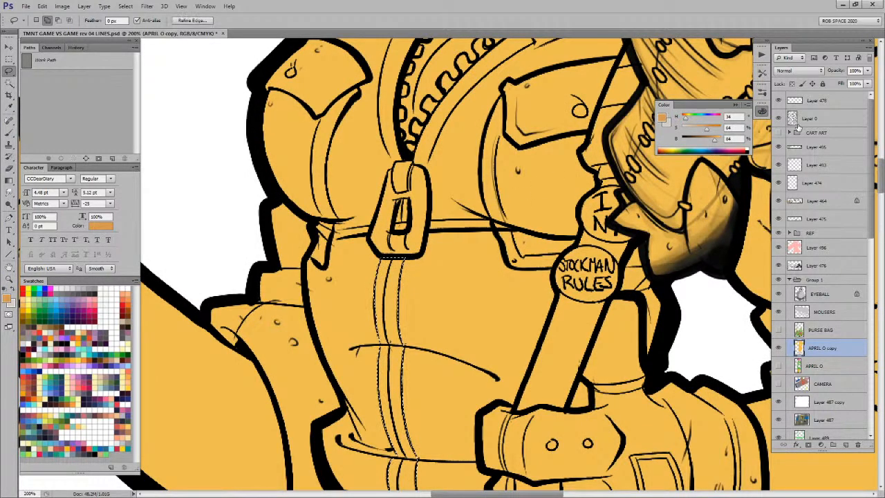
pyautogui.hotkey('alt', 'BackSpace')
pyautogui.hotkey('ctrl', 'd')
# Step: Outline the large zip pull on the chest and fill it with the tan orange
pyautogui.scroll(3, 484, 208)
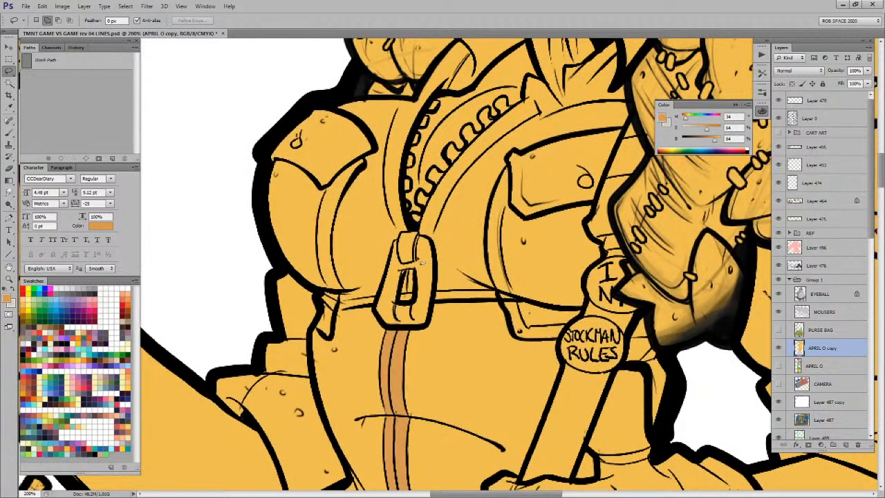
pyautogui.moveTo(419, 239)
pyautogui.mouseDown()
pyautogui.moveTo(402, 237)
pyautogui.moveTo(378, 309)
pyautogui.moveTo(406, 335)
pyautogui.moveTo(435, 316)
pyautogui.moveTo(437, 246)
pyautogui.moveTo(418, 239)
pyautogui.mouseUp()
pyautogui.hotkey('alt', 'BackSpace')
pyautogui.hotkey('ctrl', 'd')
# Step: Select the zip edging on both sides of the open collar and fill it with tan orange
pyautogui.moveTo(580, 197); pyautogui.dragTo(546, 297)
pyautogui.moveTo(513, 177); pyautogui.dragTo(486, 226)
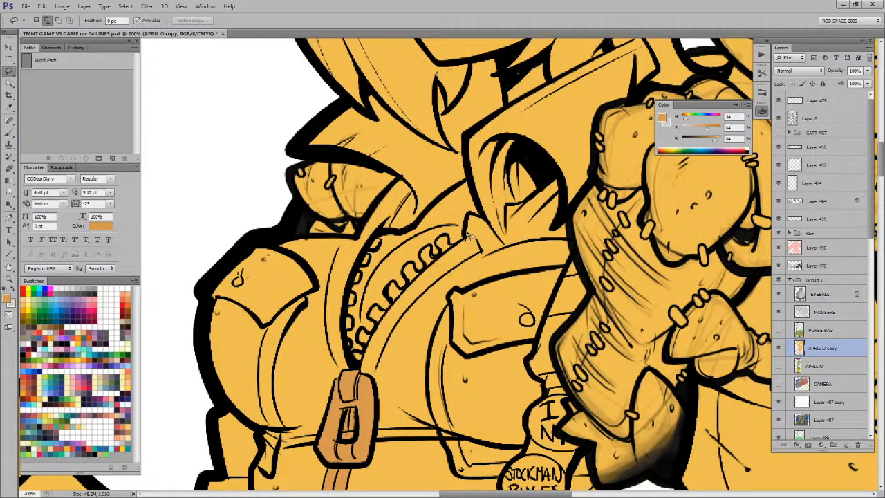
pyautogui.moveTo(484, 221)
pyautogui.mouseDown()
pyautogui.moveTo(392, 318)
pyautogui.moveTo(365, 371)
pyautogui.moveTo(376, 380)
pyautogui.moveTo(430, 293)
pyautogui.moveTo(484, 256)
pyautogui.moveTo(494, 239)
pyautogui.moveTo(484, 222)
pyautogui.mouseUp()
pyautogui.moveTo(377, 239)
pyautogui.mouseDown()
pyautogui.moveTo(352, 314)
pyautogui.moveTo(357, 375)
pyautogui.moveTo(336, 354)
pyautogui.moveTo(330, 297)
pyautogui.moveTo(344, 242)
pyautogui.moveTo(405, 183)
pyautogui.moveTo(493, 163)
pyautogui.moveTo(377, 240)
pyautogui.mouseUp()
pyautogui.hotkey('alt', 'BackSpace')
pyautogui.hotkey('ctrl', 'd')
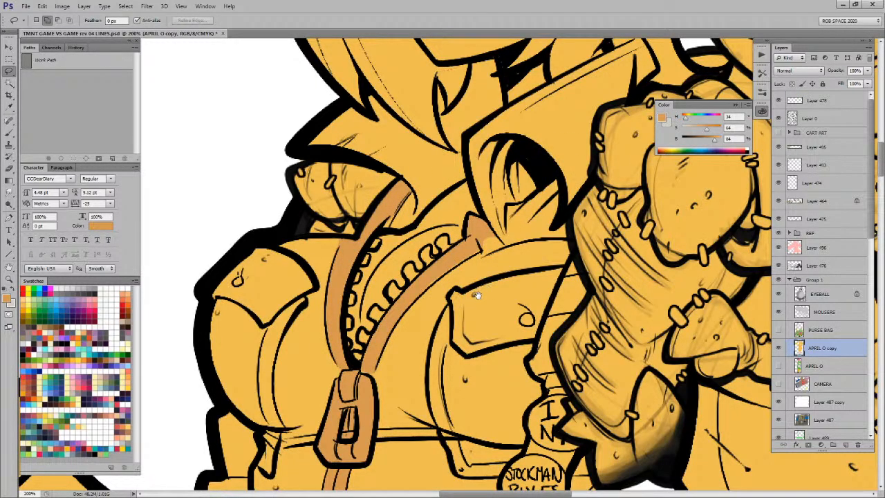
# Step: Paint the zip teeth inside the open collar with the sampled light grey (H 35, S 5, B 84)
pyautogui.moveTo(476, 295); pyautogui.dragTo(505, 258)
pyautogui.press('b')
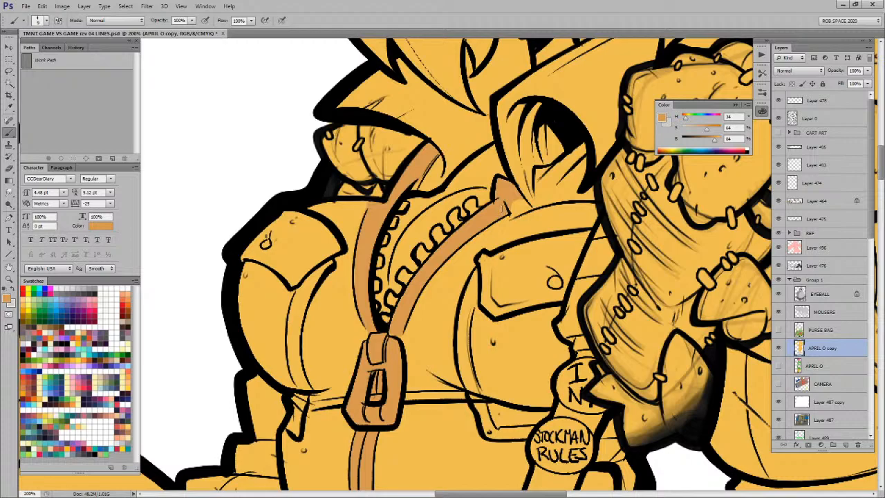
pyautogui.keyDown('alt'); pyautogui.click(469, 206); pyautogui.keyUp('alt')
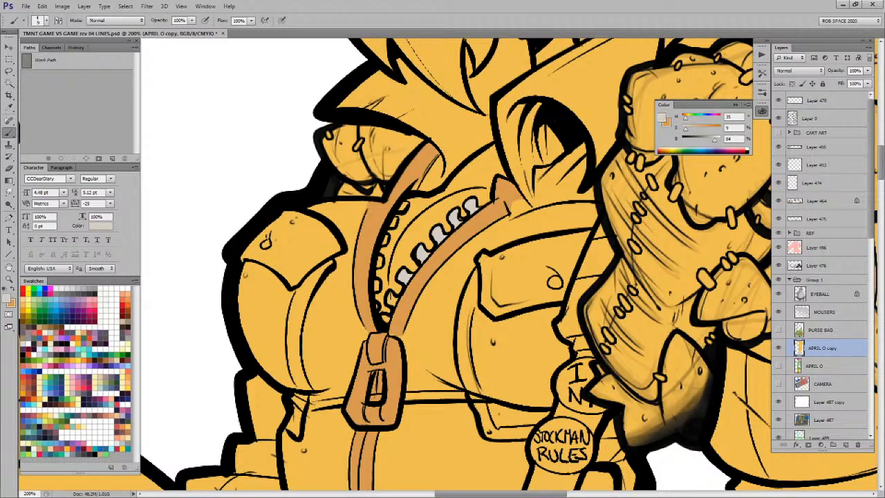
pyautogui.moveTo(388, 316); pyautogui.dragTo(385, 317)
# Step: Examine the colouring of the central figure, the comic cover, the game boxes and the green arcade cabinet
pyautogui.moveTo(587, 325); pyautogui.dragTo(510, 299)
pyautogui.moveTo(409, 388); pyautogui.dragTo(504, 196)
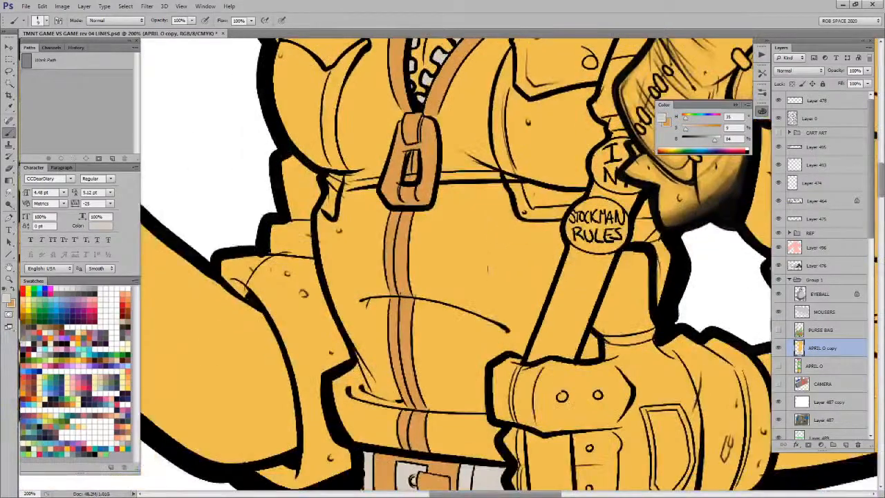
pyautogui.press('z')
pyautogui.keyDown('alt'); pyautogui.click(486, 306); pyautogui.keyUp('alt')
pyautogui.keyDown('alt'); pyautogui.click(486, 306); pyautogui.keyUp('alt')
pyautogui.keyDown('alt'); pyautogui.click(487, 306); pyautogui.keyUp('alt')
pyautogui.keyDown('alt'); pyautogui.click(487, 305); pyautogui.keyUp('alt')
pyautogui.moveTo(520, 369); pyautogui.dragTo(506, 313)
pyautogui.press('b')
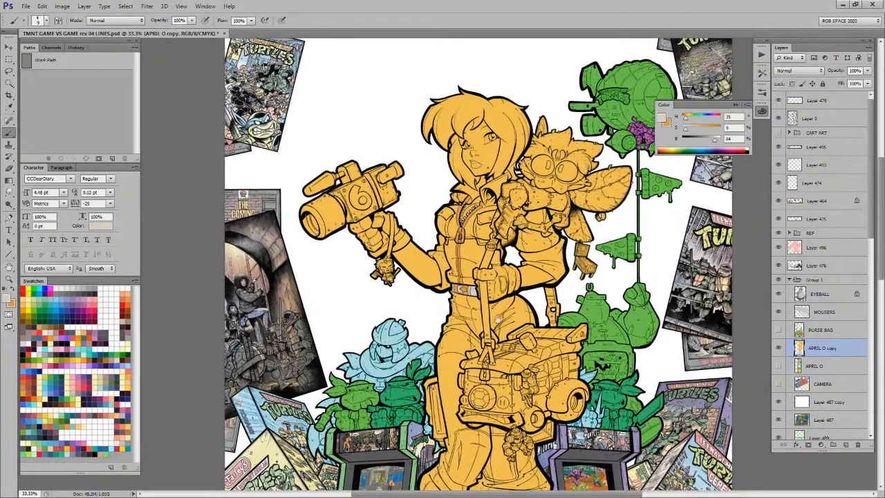
pyautogui.press('z')
pyautogui.click(293, 352)
pyautogui.click(291, 350)
pyautogui.click(288, 339)
pyautogui.moveTo(290, 344); pyautogui.dragTo(394, 316)
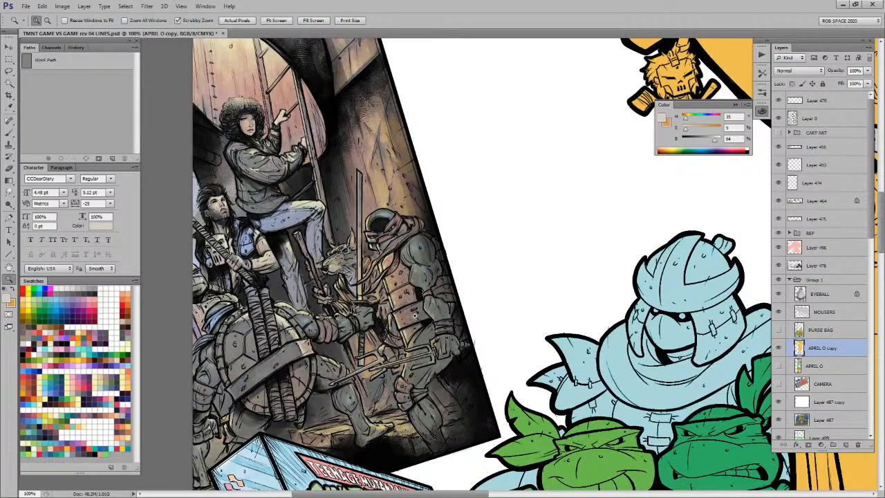
pyautogui.moveTo(403, 361); pyautogui.dragTo(382, 318)
pyautogui.scroll(5, 382, 317)
pyautogui.scroll(-10, 411, 379)
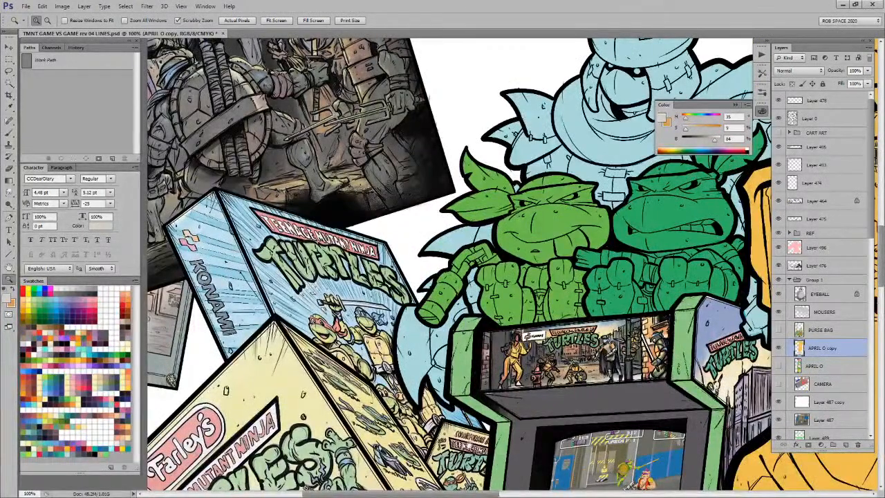
pyautogui.scroll(-5, 443, 277)
pyautogui.scroll(-3, 442, 277)
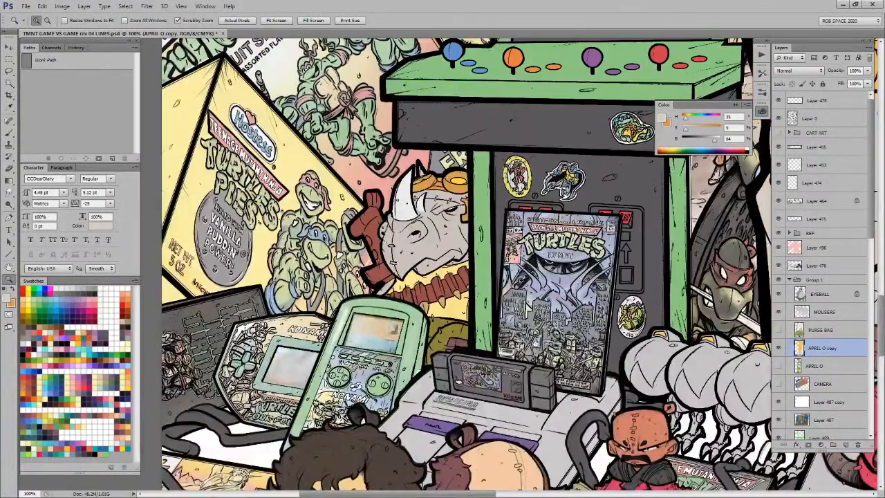
pyautogui.scroll(6, 577, 402)
pyautogui.hscroll(5, 577, 402)
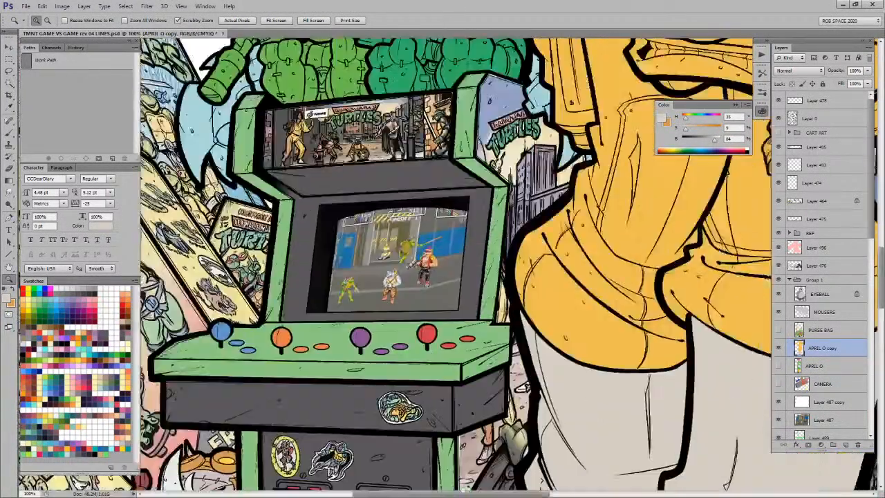
# Step: Sample the peach skin tone (H 27, S 33, B 96) from the open reference images for the central figure's skin
pyautogui.scroll(2, 505, 228)
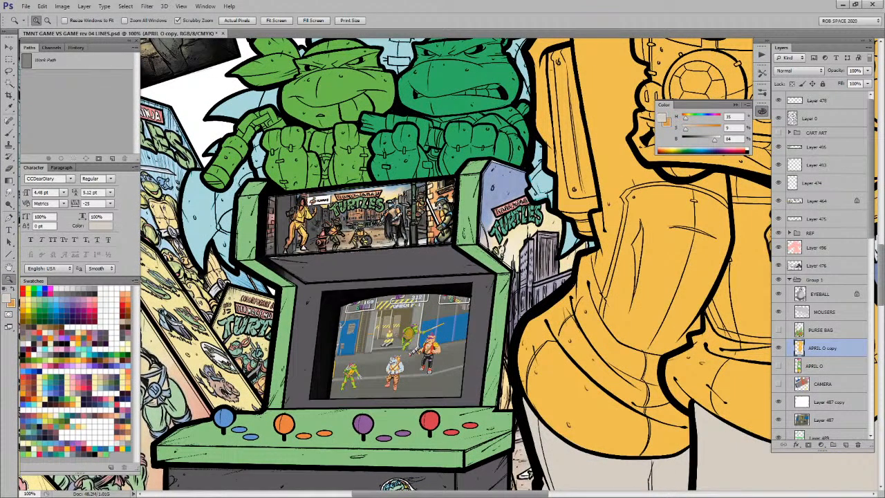
pyautogui.scroll(1, 526, 173)
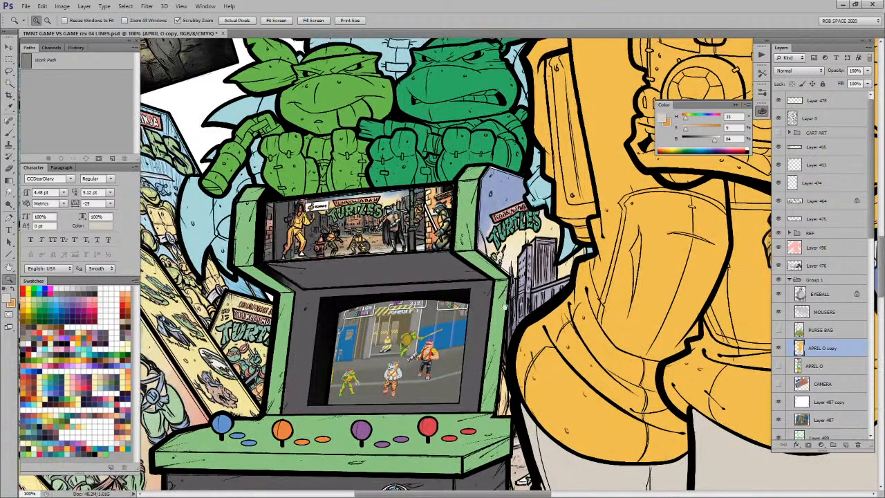
pyautogui.scroll(4, 508, 295)
pyautogui.hscroll(7, 484, 263)
pyautogui.scroll(3, 471, 239)
pyautogui.scroll(6, 470, 238)
pyautogui.hscroll(-1, 415, 332)
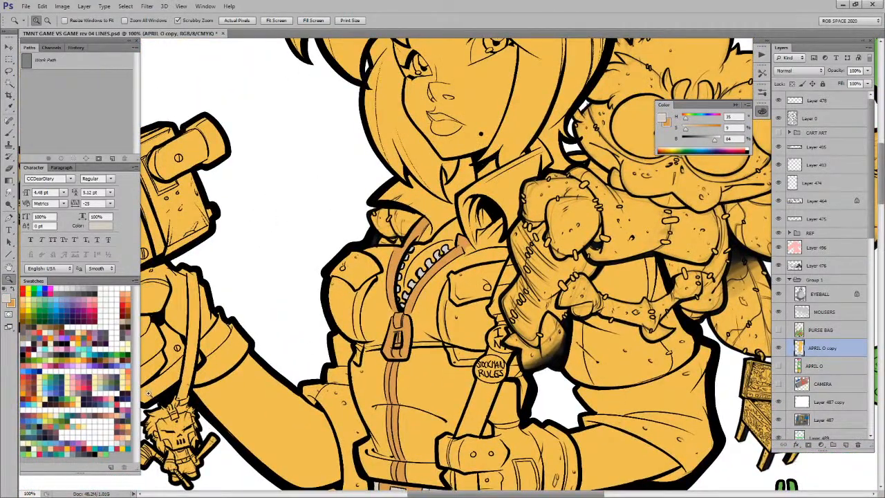
pyautogui.press('b')
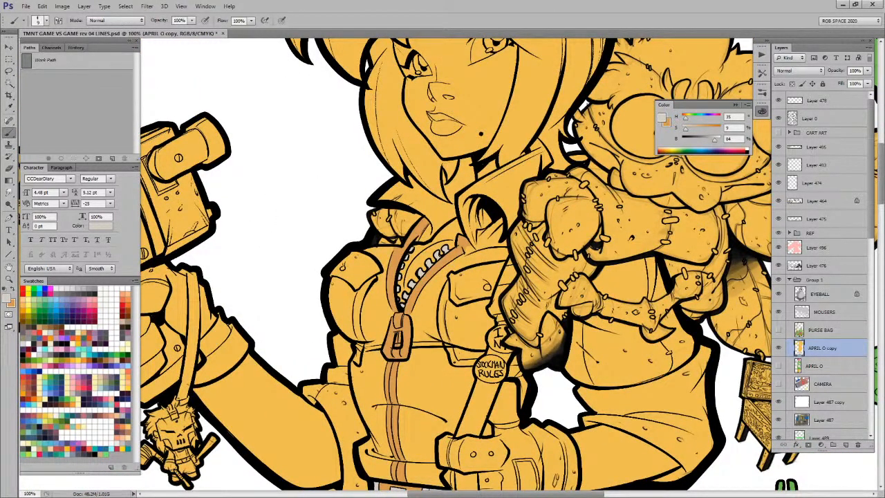
pyautogui.hotkey('ctrl', 'Tab')
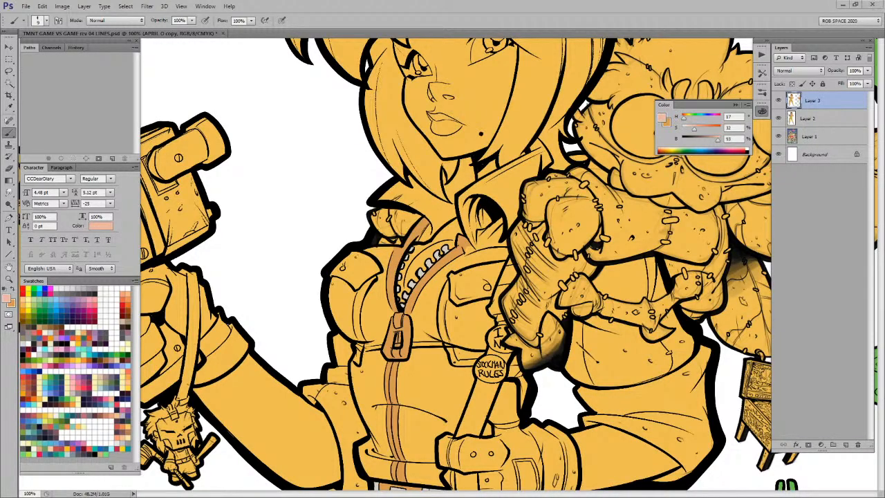
pyautogui.press('z')
pyautogui.press('b')
pyautogui.hotkey('ctrl', 'Tab')
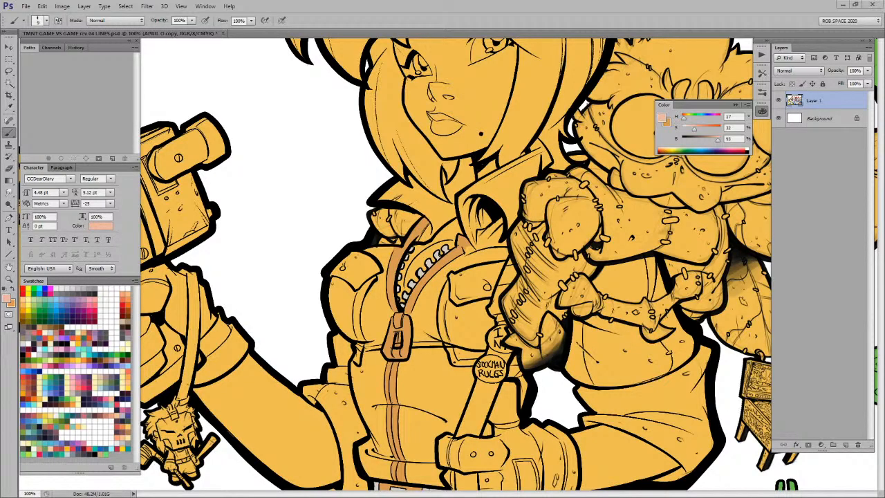
pyautogui.press('z')
pyautogui.press('b')
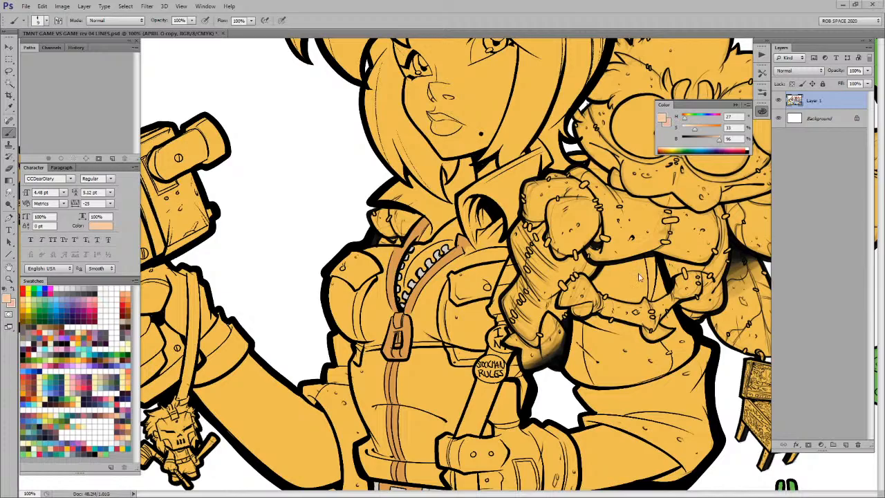
# Step: Outline the central figure's face and the visible neck below the chin, and fill them with the peach skin tone
pyautogui.moveTo(556, 228); pyautogui.dragTo(551, 381)
pyautogui.press('z')
pyautogui.click(501, 211)
pyautogui.moveTo(503, 200); pyautogui.dragTo(577, 251)
pyautogui.press('l')
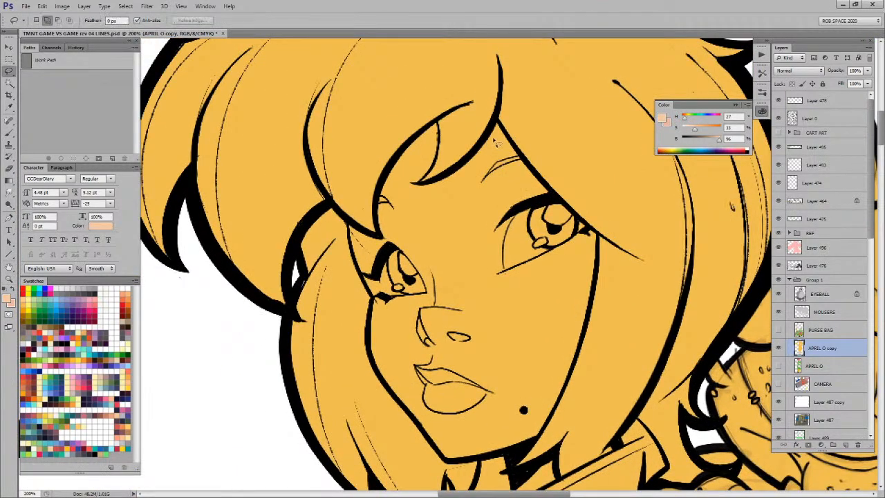
pyautogui.moveTo(415, 141)
pyautogui.mouseDown()
pyautogui.moveTo(385, 190)
pyautogui.moveTo(380, 233)
pyautogui.moveTo(355, 228)
pyautogui.moveTo(369, 296)
pyautogui.mouseUp()
pyautogui.moveTo(354, 250)
pyautogui.mouseDown()
pyautogui.moveTo(354, 211)
pyautogui.moveTo(355, 269)
pyautogui.moveTo(421, 370)
pyautogui.moveTo(437, 381)
pyautogui.moveTo(489, 375)
pyautogui.moveTo(500, 420)
pyautogui.moveTo(537, 403)
pyautogui.moveTo(543, 382)
pyautogui.moveTo(503, 381)
pyautogui.moveTo(552, 306)
pyautogui.moveTo(582, 178)
pyautogui.moveTo(577, 168)
pyautogui.moveTo(577, 242)
pyautogui.moveTo(478, 125)
pyautogui.mouseUp()
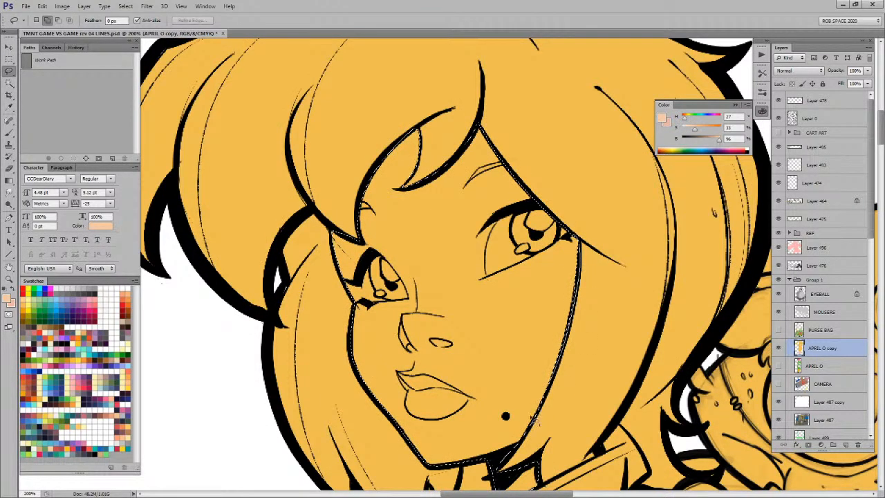
pyautogui.hotkey('alt', 'BackSpace')
pyautogui.hotkey('ctrl', 'd')
# Step: Outline the bare chest inside the open zip collar and fill it with the peach skin tone
pyautogui.moveTo(592, 382); pyautogui.dragTo(562, 213)
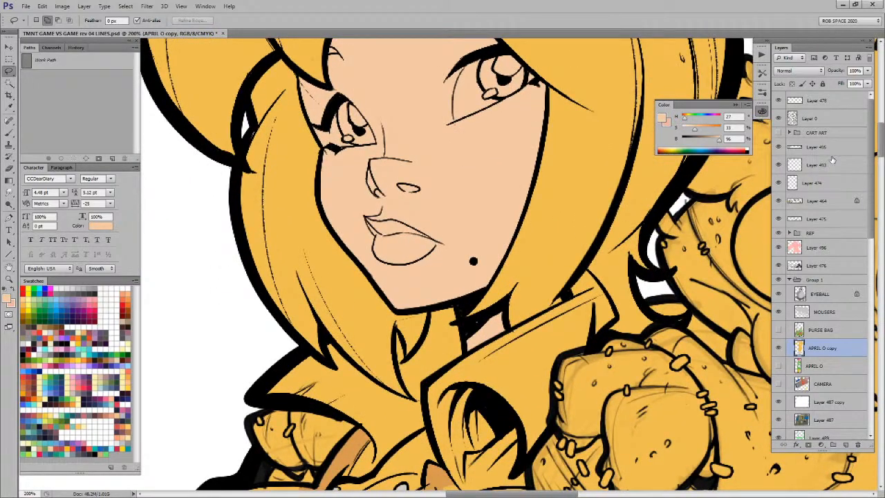
pyautogui.press('b')
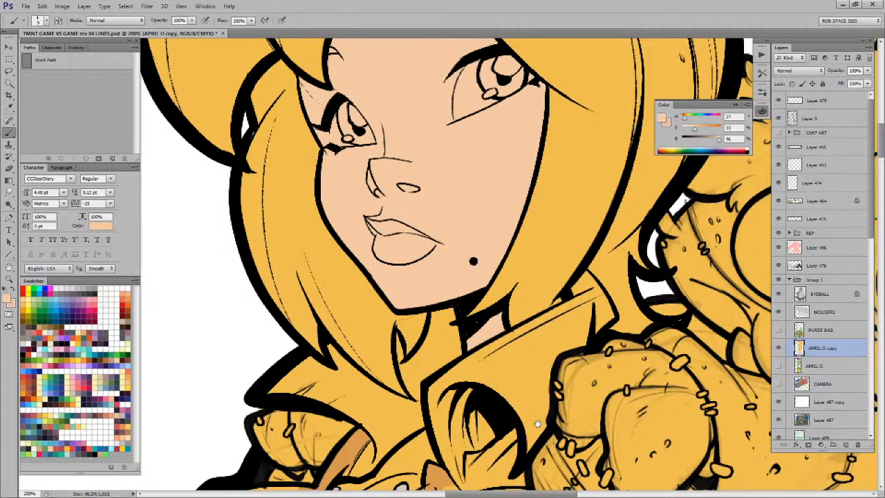
pyautogui.moveTo(536, 435); pyautogui.dragTo(566, 209)
pyautogui.press('l')
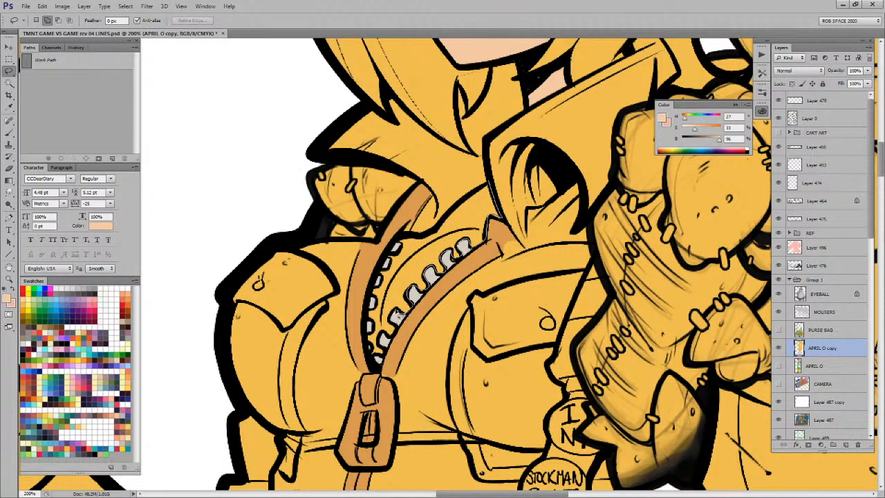
pyautogui.moveTo(385, 341)
pyautogui.mouseDown()
pyautogui.moveTo(382, 361)
pyautogui.moveTo(367, 339)
pyautogui.moveTo(372, 332)
pyautogui.mouseUp()
pyautogui.moveTo(384, 288)
pyautogui.mouseDown()
pyautogui.moveTo(400, 246)
pyautogui.moveTo(431, 234)
pyautogui.moveTo(492, 181)
pyautogui.mouseUp()
pyautogui.hotkey('alt', 'BackSpace')
pyautogui.hotkey('ctrl', 'd')
# Step: Outline the bare forearm between the glove cuff and the rolled sleeve and fill it with the peach skin tone
pyautogui.moveTo(431, 398); pyautogui.dragTo(595, 193)
pyautogui.moveTo(403, 358); pyautogui.dragTo(509, 223)
pyautogui.moveTo(344, 117)
pyautogui.mouseDown()
pyautogui.moveTo(300, 160)
pyautogui.moveTo(229, 198)
pyautogui.moveTo(359, 343)
pyautogui.moveTo(426, 386)
pyautogui.moveTo(471, 396)
pyautogui.moveTo(524, 377)
pyautogui.moveTo(523, 314)
pyautogui.moveTo(507, 262)
pyautogui.moveTo(343, 116)
pyautogui.mouseUp()
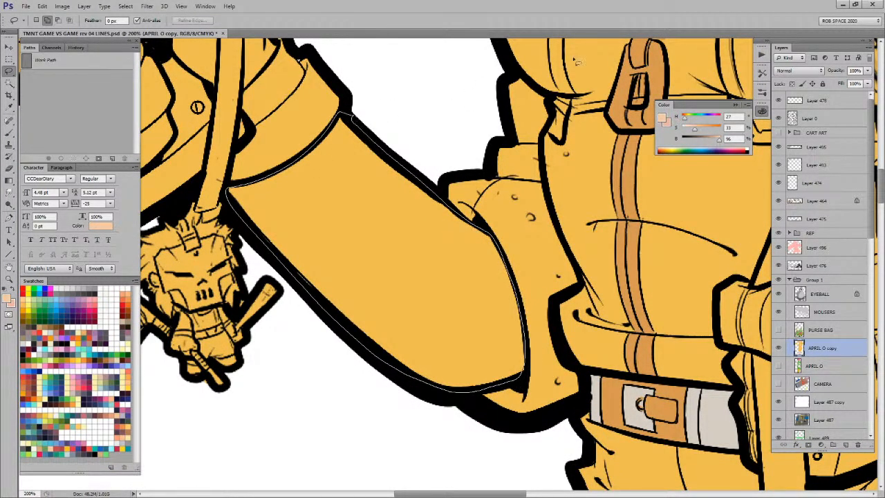
pyautogui.hotkey('alt', 'BackSpace')
pyautogui.hotkey('ctrl', 'd')
# Step: Select the exposed fingers and thumb of the hand holding the camera and fill them with the peach skin tone
pyautogui.moveTo(383, 277)
pyautogui.mouseDown()
pyautogui.moveTo(405, 316)
pyautogui.moveTo(562, 494)
pyautogui.mouseUp()
pyautogui.moveTo(351, 216)
pyautogui.mouseDown()
pyautogui.moveTo(441, 216)
pyautogui.moveTo(434, 194)
pyautogui.moveTo(390, 200)
pyautogui.moveTo(379, 235)
pyautogui.moveTo(389, 259)
pyautogui.moveTo(437, 251)
pyautogui.moveTo(453, 204)
pyautogui.mouseUp()
pyautogui.moveTo(354, 271)
pyautogui.mouseDown()
pyautogui.moveTo(320, 261)
pyautogui.moveTo(309, 218)
pyautogui.moveTo(377, 172)
pyautogui.mouseUp()
pyautogui.moveTo(345, 279)
pyautogui.mouseDown()
pyautogui.moveTo(370, 324)
pyautogui.moveTo(411, 293)
pyautogui.moveTo(418, 265)
pyautogui.moveTo(410, 255)
pyautogui.moveTo(417, 281)
pyautogui.moveTo(446, 312)
pyautogui.moveTo(438, 329)
pyautogui.moveTo(446, 350)
pyautogui.moveTo(400, 405)
pyautogui.moveTo(386, 398)
pyautogui.moveTo(366, 330)
pyautogui.moveTo(371, 306)
pyautogui.moveTo(408, 260)
pyautogui.mouseUp()
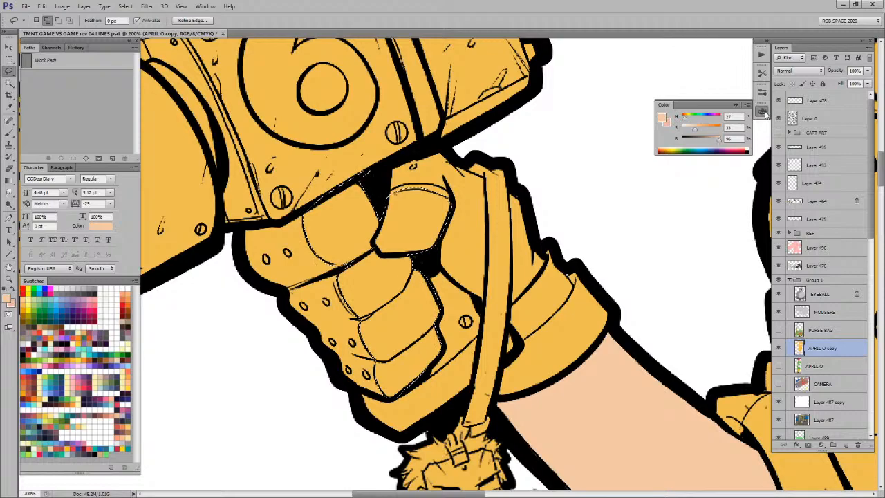
pyautogui.hotkey('alt', 'BackSpace')
pyautogui.hotkey('ctrl', 'd')
# Step: Select the fingerless glove and its cuff without the fingers and wrist strap, and fill it with the sampled light grey
pyautogui.press('c')
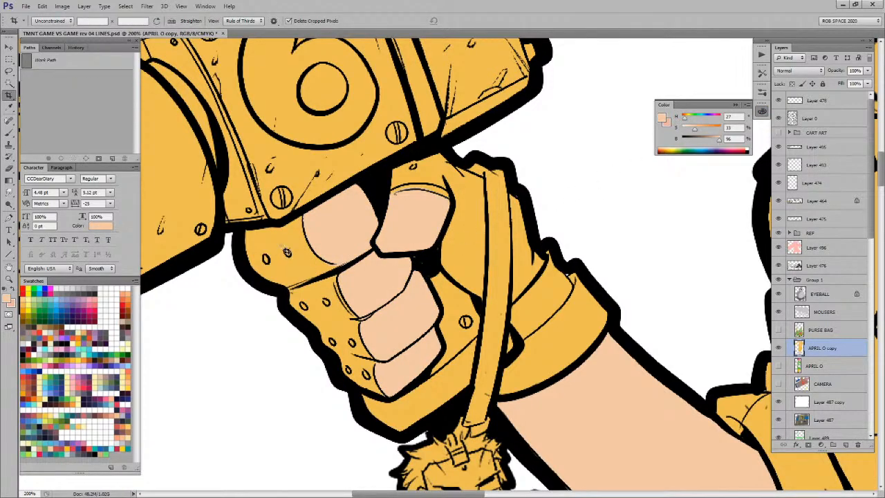
pyautogui.press('l')
pyautogui.moveTo(335, 267); pyautogui.dragTo(339, 292)
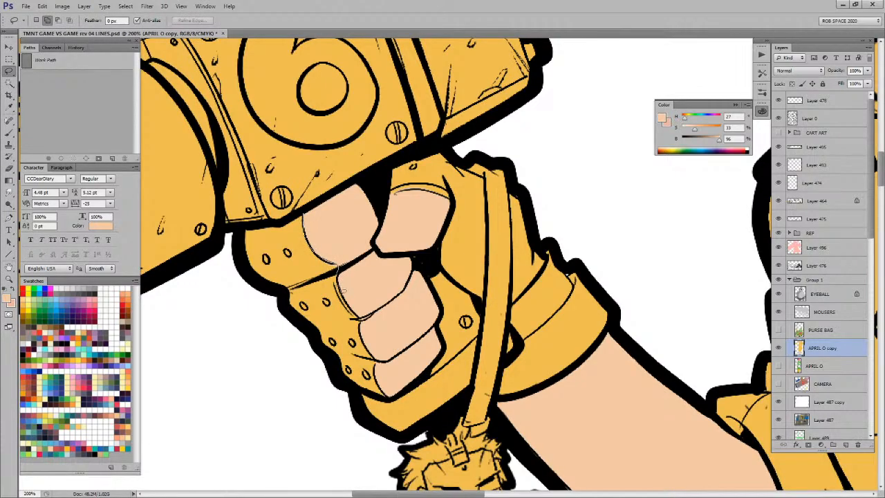
pyautogui.moveTo(369, 355)
pyautogui.mouseDown()
pyautogui.moveTo(379, 380)
pyautogui.moveTo(329, 367)
pyautogui.moveTo(276, 296)
pyautogui.moveTo(268, 230)
pyautogui.moveTo(322, 202)
pyautogui.mouseUp()
pyautogui.moveTo(389, 171)
pyautogui.mouseDown()
pyautogui.moveTo(432, 207)
pyautogui.moveTo(435, 270)
pyautogui.moveTo(481, 308)
pyautogui.moveTo(486, 169)
pyautogui.moveTo(455, 151)
pyautogui.moveTo(390, 171)
pyautogui.mouseUp()
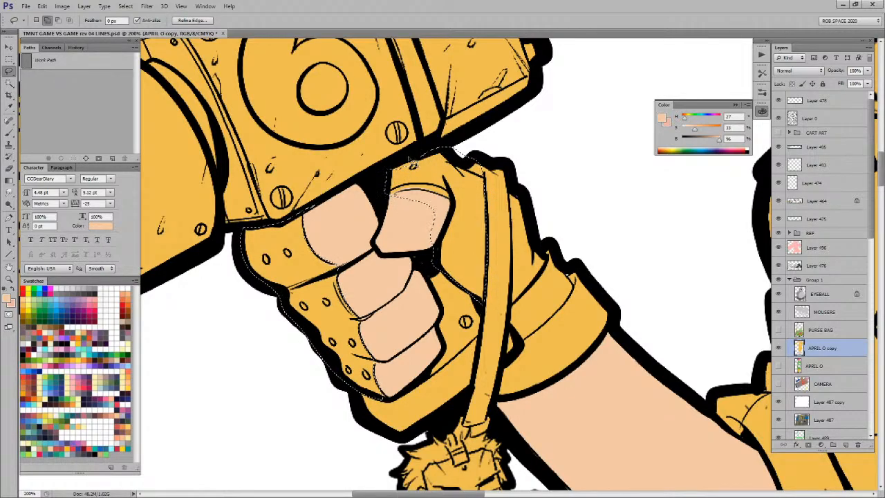
pyautogui.moveTo(466, 166)
pyautogui.mouseDown()
pyautogui.moveTo(503, 167)
pyautogui.moveTo(514, 207)
pyautogui.moveTo(513, 195)
pyautogui.moveTo(513, 309)
pyautogui.moveTo(549, 266)
pyautogui.moveTo(518, 181)
pyautogui.mouseUp()
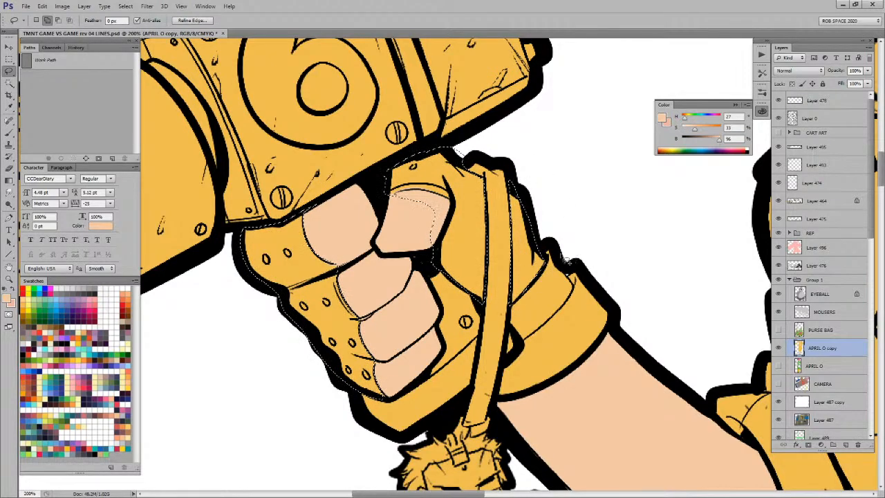
pyautogui.moveTo(547, 243)
pyautogui.mouseDown()
pyautogui.moveTo(512, 327)
pyautogui.moveTo(522, 359)
pyautogui.moveTo(511, 408)
pyautogui.moveTo(569, 231)
pyautogui.moveTo(557, 275)
pyautogui.mouseUp()
pyautogui.press('w')
pyautogui.keyDown('alt'); pyautogui.click(438, 217); pyautogui.keyUp('alt')
pyautogui.keyDown('alt'); pyautogui.click(575, 390); pyautogui.keyUp('alt')
pyautogui.press('b')
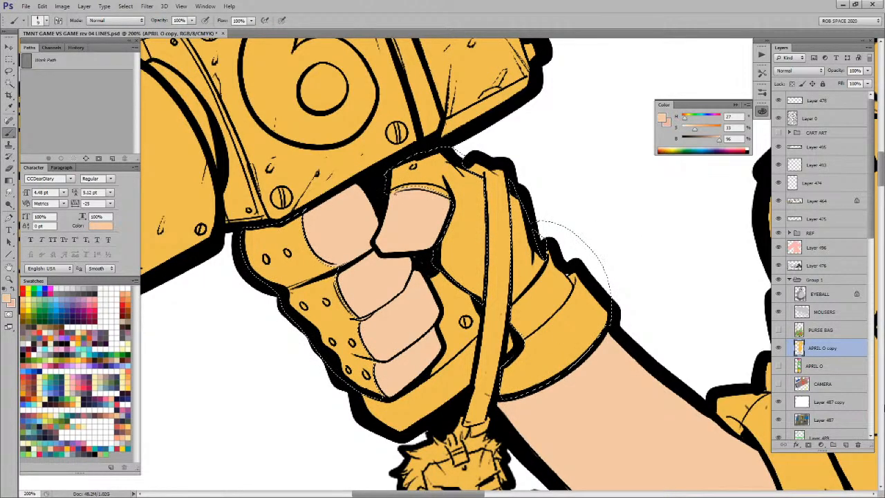
pyautogui.moveTo(598, 451); pyautogui.dragTo(457, 142)
pyautogui.keyDown('alt'); pyautogui.click(725, 292); pyautogui.keyUp('alt')
pyautogui.moveTo(484, 194); pyautogui.dragTo(621, 470)
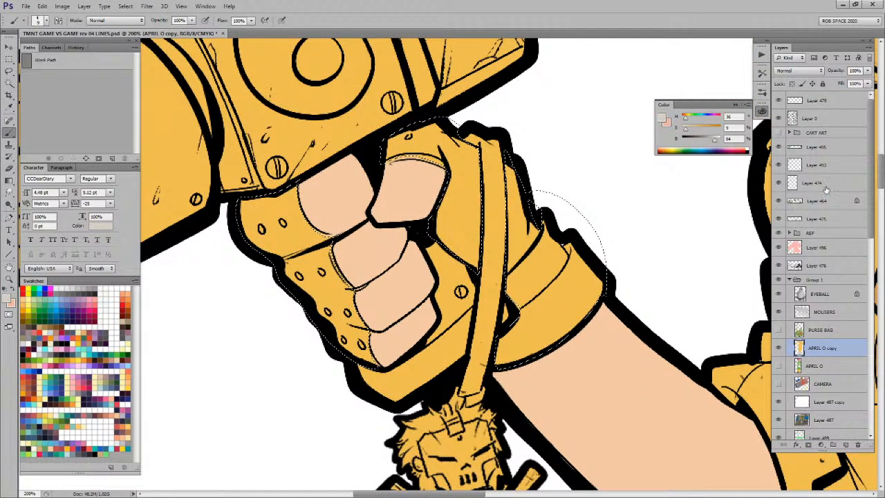
pyautogui.hotkey('alt', 'BackSpace')
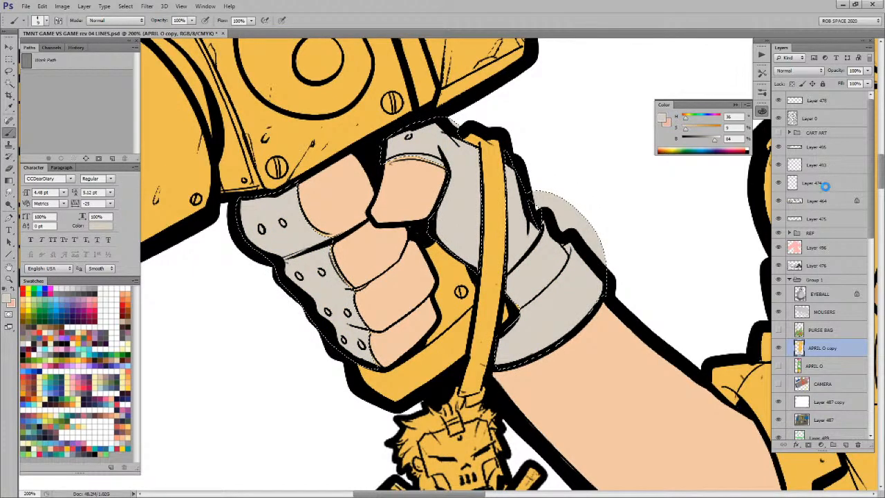
pyautogui.hotkey('ctrl', 'd')
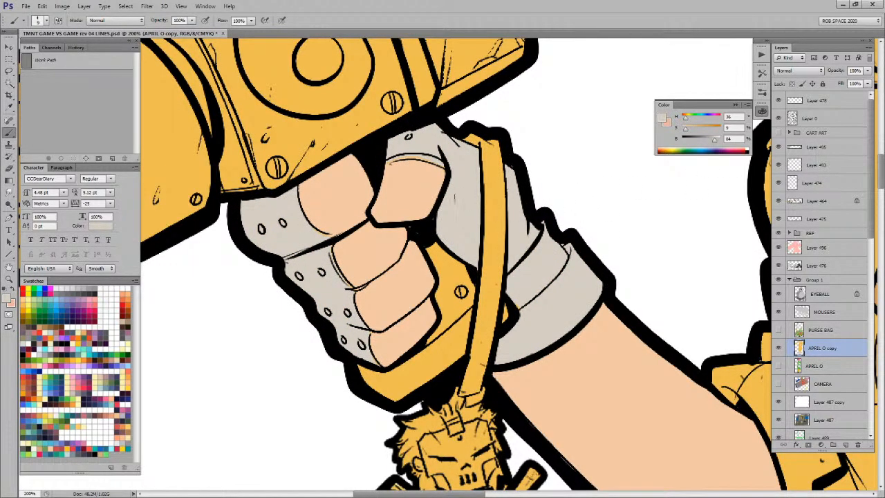
# Step: Paint the small holes on the glove's knuckles and thumb with the sampled peach skin tone, and resample the glove's light grey
pyautogui.moveTo(428, 186); pyautogui.dragTo(451, 194)
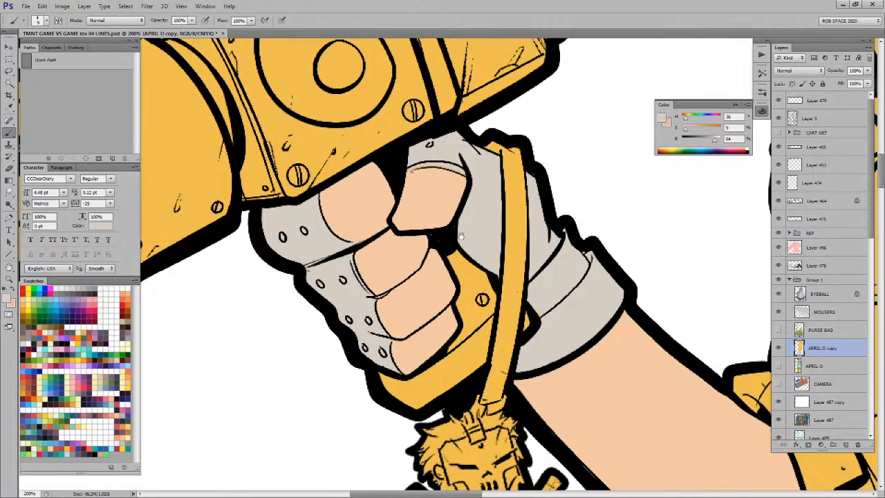
pyautogui.moveTo(448, 245); pyautogui.dragTo(421, 269)
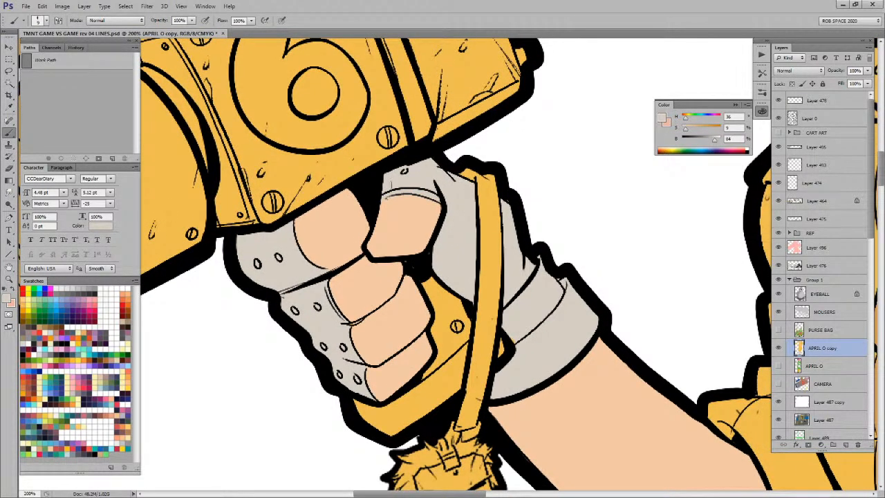
pyautogui.keyDown('alt'); pyautogui.click(280, 254); pyautogui.keyUp('alt')
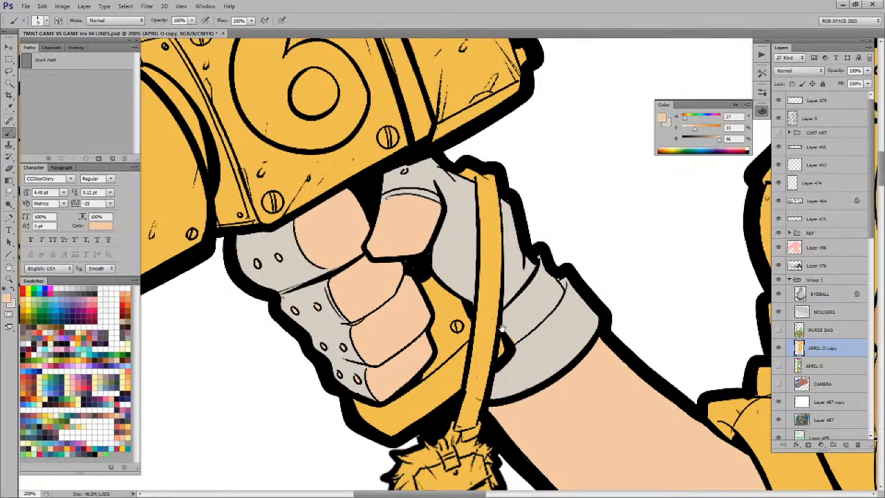
pyautogui.moveTo(502, 329); pyautogui.dragTo(494, 324)
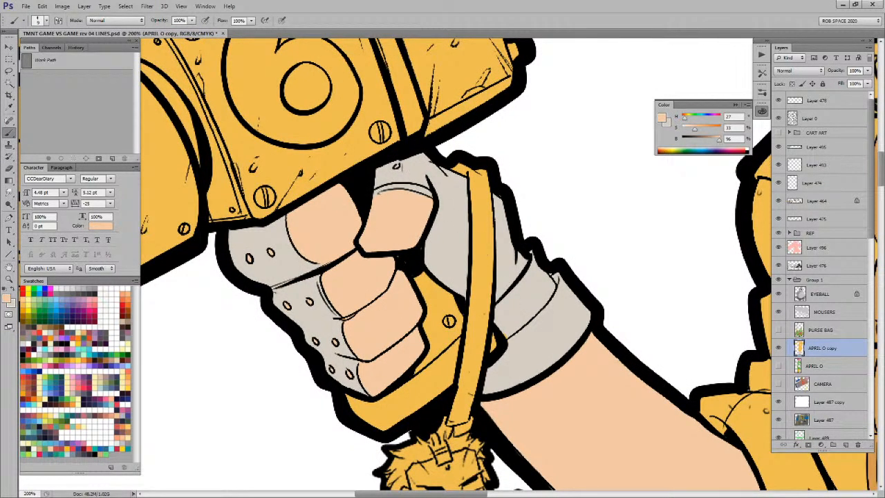
pyautogui.keyDown('alt'); pyautogui.click(397, 166); pyautogui.keyUp('alt')
pyautogui.keyDown('alt'); pyautogui.click(397, 166); pyautogui.keyUp('alt')
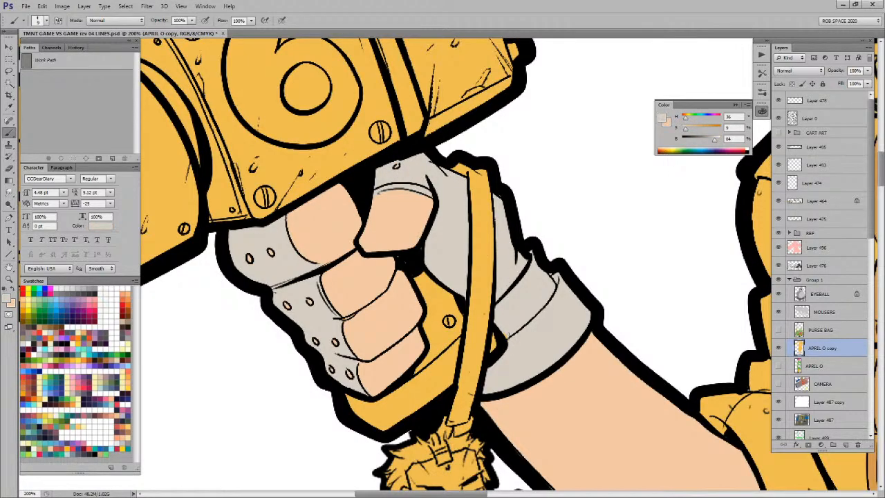
# Step: Sample a light blue-grey and a darker purple-grey (H 276, S 10, B 59) from the open reference image for the camera
pyautogui.press('z')
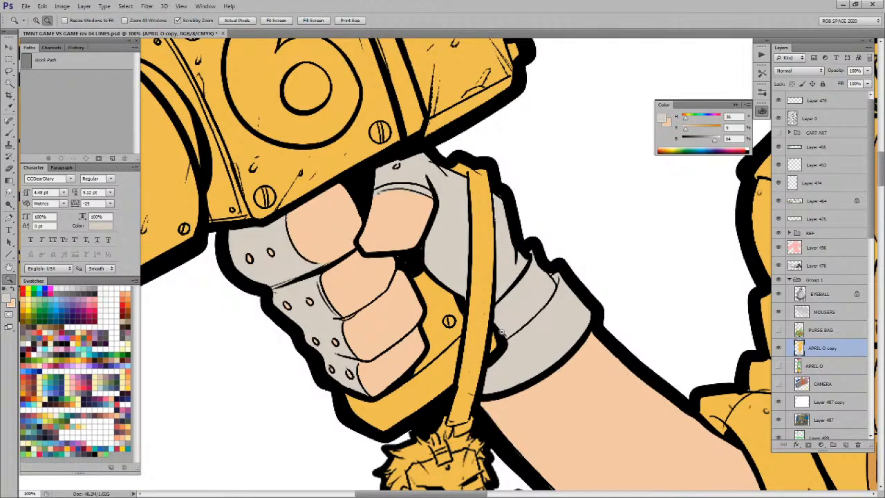
pyautogui.keyDown('alt'); pyautogui.click(503, 330); pyautogui.keyUp('alt')
pyautogui.keyDown('alt'); pyautogui.click(503, 331); pyautogui.keyUp('alt')
pyautogui.keyDown('alt'); pyautogui.click(503, 330); pyautogui.keyUp('alt')
pyautogui.keyDown('alt'); pyautogui.click(503, 331); pyautogui.keyUp('alt')
pyautogui.moveTo(653, 315); pyautogui.dragTo(595, 159)
pyautogui.moveTo(615, 288); pyautogui.dragTo(608, 279)
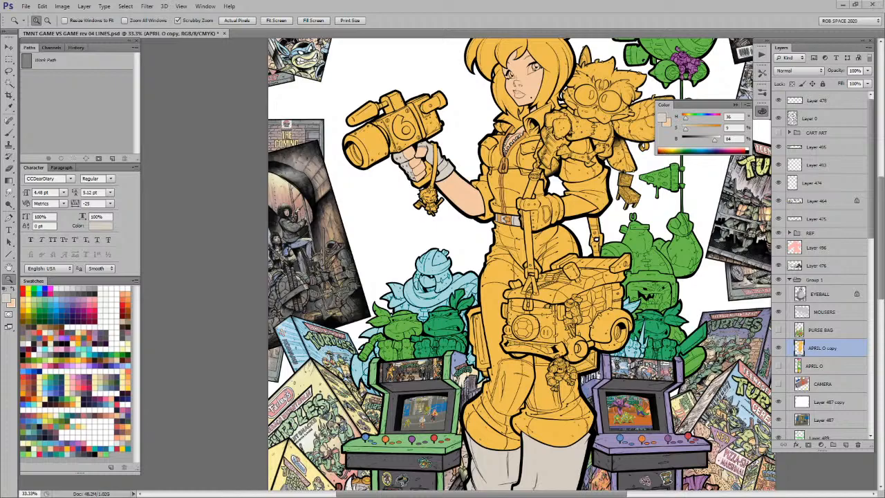
pyautogui.press('b')
pyautogui.hotkey('ctrl', 'Tab')
pyautogui.press('x')
pyautogui.press('x')
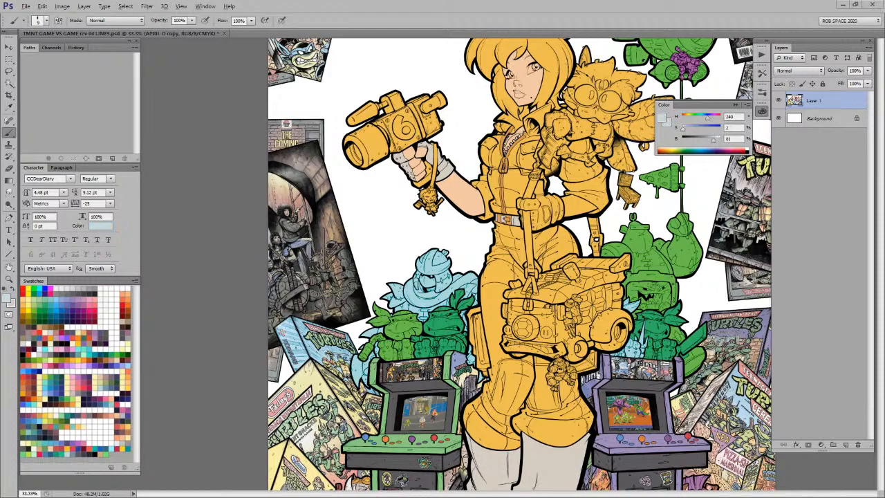
pyautogui.hotkey('ctrl', 'Tab')
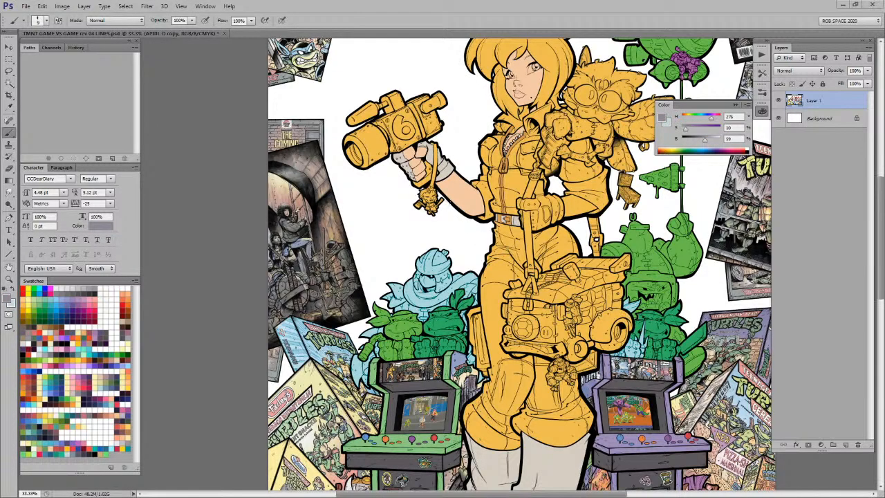
# Step: Select the orange areas of the handheld camera and its grip, excluding hand and strap, and fill them with the light blue-grey
pyautogui.press('z')
pyautogui.moveTo(429, 164)
pyautogui.mouseDown()
pyautogui.moveTo(484, 238)
pyautogui.moveTo(423, 324)
pyautogui.moveTo(477, 220)
pyautogui.moveTo(512, 274)
pyautogui.moveTo(497, 267)
pyautogui.mouseUp()
pyautogui.press('l')
pyautogui.moveTo(492, 214)
pyautogui.mouseDown()
pyautogui.moveTo(415, 244)
pyautogui.moveTo(328, 304)
pyautogui.moveTo(354, 53)
pyautogui.moveTo(519, 161)
pyautogui.moveTo(476, 212)
pyautogui.mouseUp()
pyautogui.rightClick(451, 188)
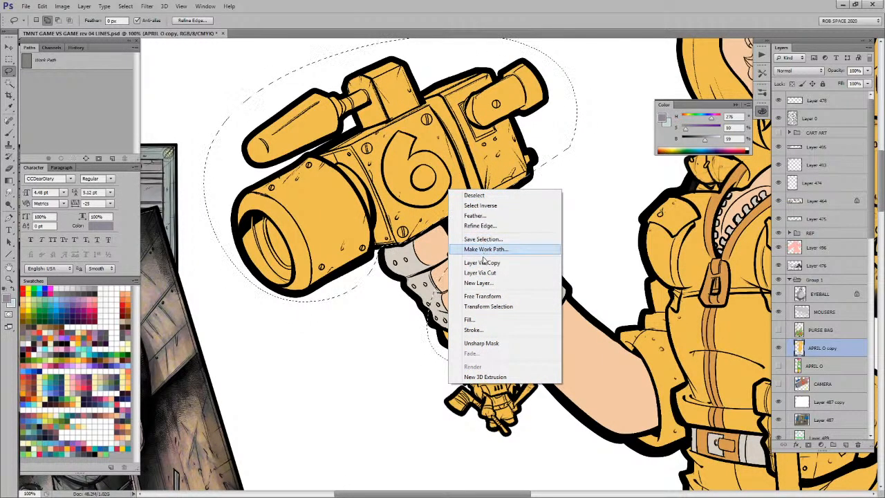
pyautogui.press('Escape')
pyautogui.press('b')
pyautogui.rightClick(446, 204)
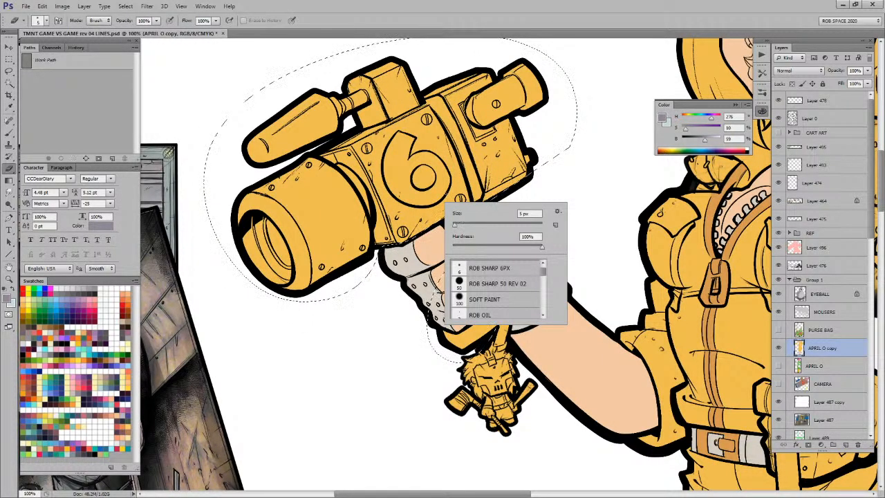
pyautogui.press('Escape')
pyautogui.press('w')
pyautogui.rightClick(452, 185)
pyautogui.click(488, 283)
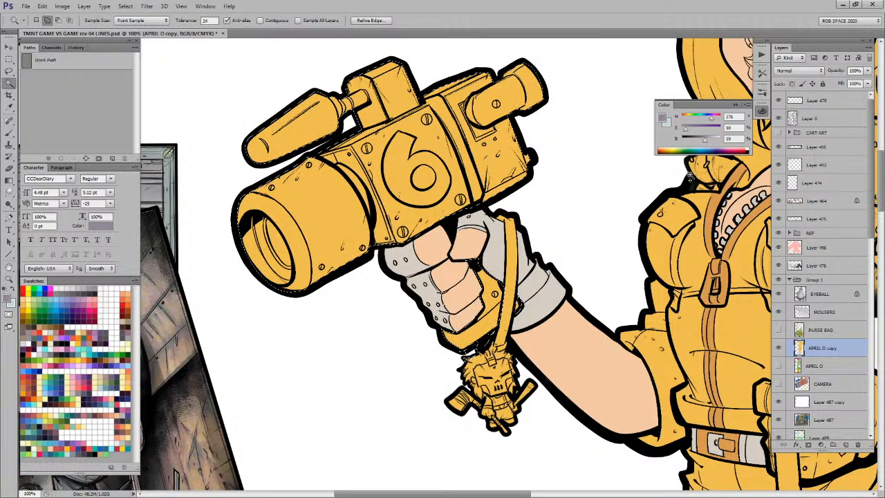
pyautogui.hotkey('alt', 'BackSpace')
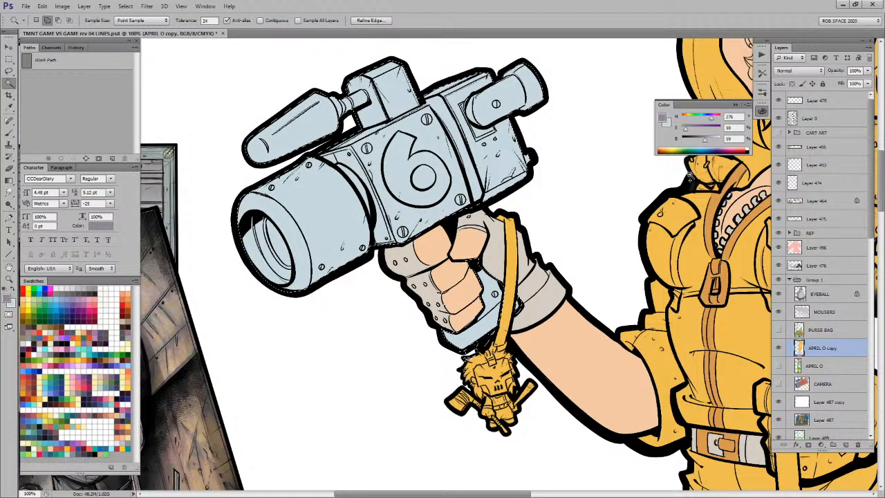
# Step: Fill the selected camera with the purple-grey (H 276, S 10, B 59) and paint the lens glass light blue-grey (H 194, S 11, B 88)
pyautogui.hotkey('alt', 'BackSpace')
pyautogui.press('b')
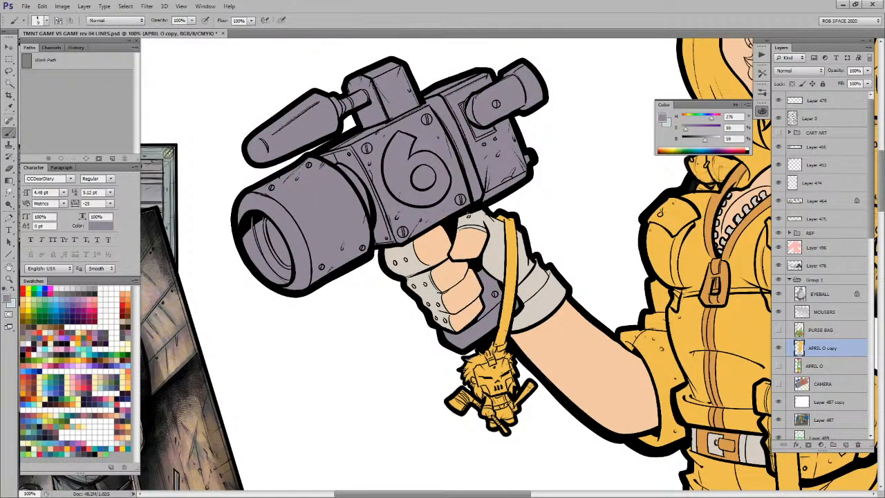
pyautogui.moveTo(451, 216); pyautogui.dragTo(492, 197)
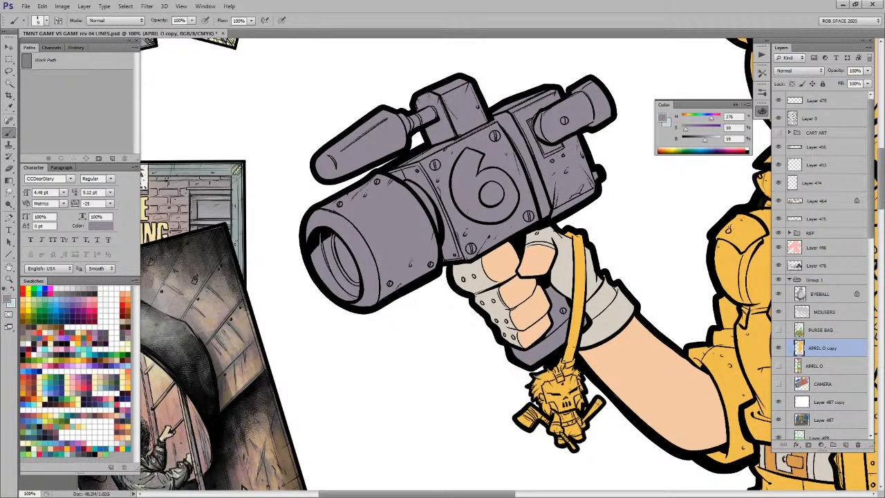
pyautogui.hotkey('ctrl', 'space')
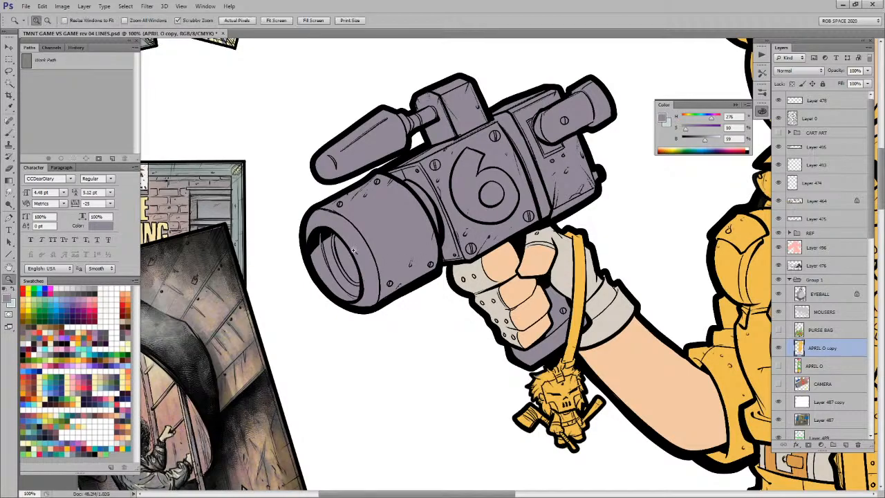
pyautogui.click(348, 248)
pyautogui.press('x')
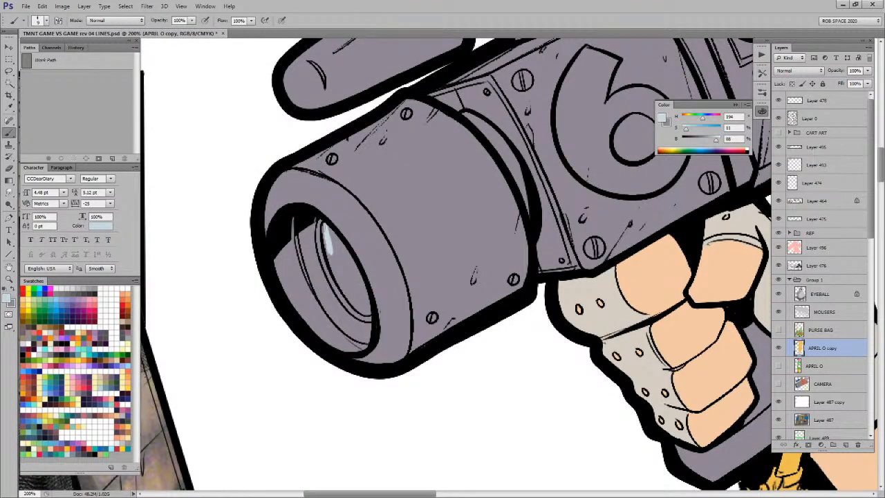
pyautogui.moveTo(328, 227); pyautogui.dragTo(364, 308)
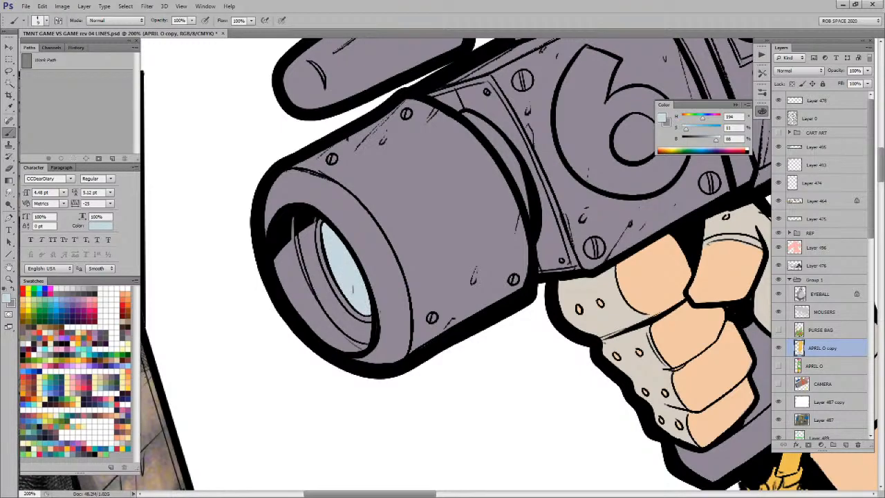
# Step: Select the eyecup at the rear end of the camera's viewfinder tube
pyautogui.moveTo(627, 252); pyautogui.dragTo(427, 345)
pyautogui.moveTo(579, 224); pyautogui.dragTo(437, 395)
pyautogui.press('l')
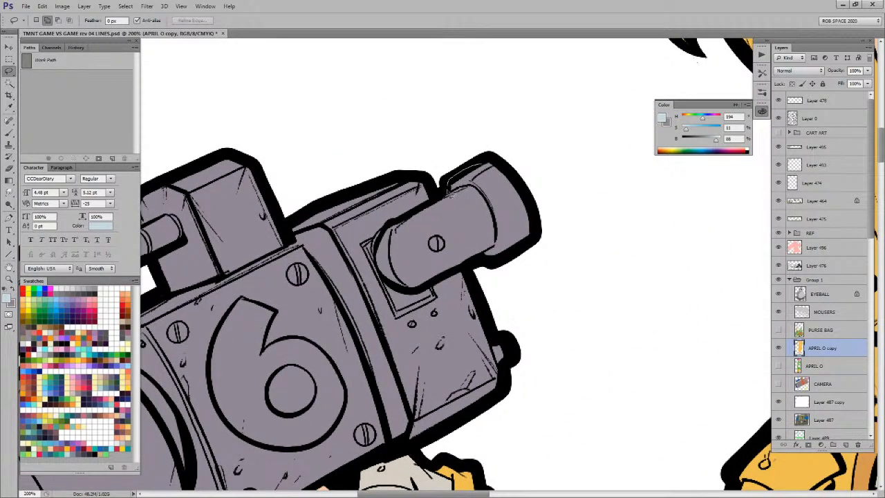
pyautogui.moveTo(495, 247)
pyautogui.mouseDown()
pyautogui.moveTo(529, 248)
pyautogui.moveTo(493, 159)
pyautogui.moveTo(484, 207)
pyautogui.moveTo(487, 199)
pyautogui.mouseUp()
pyautogui.press('b')
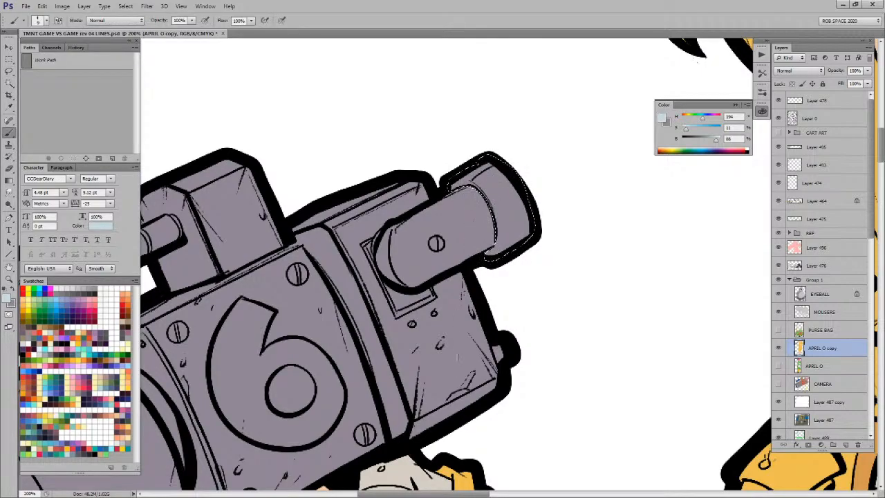
pyautogui.click(82, 454)
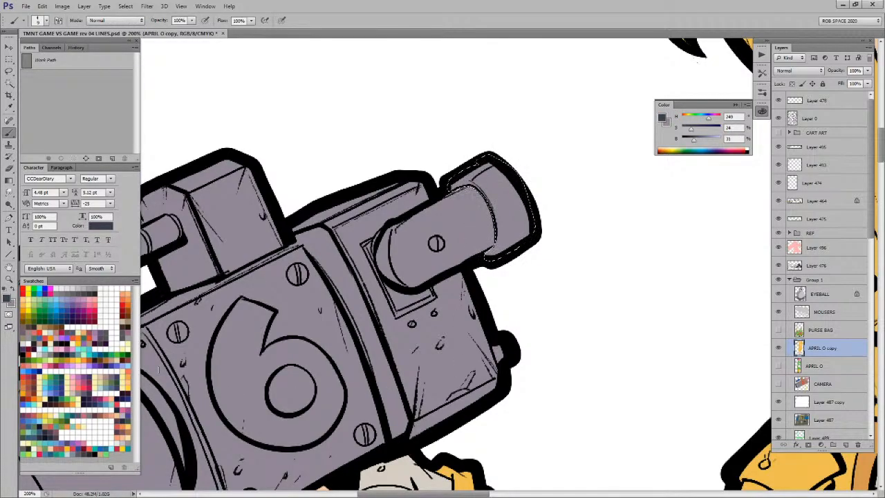
pyautogui.hotkey('alt', 'BackSpace')
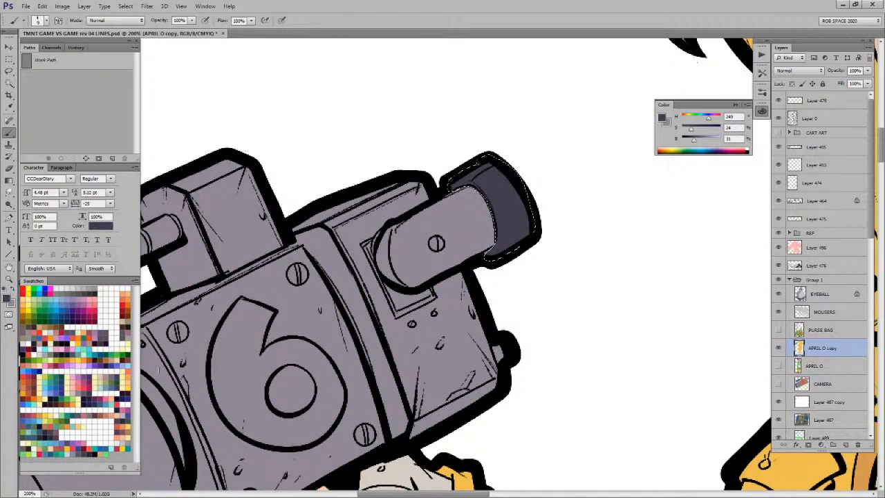
pyautogui.hotkey('ctrl', 'z')
# Step: Fill the selected viewfinder eyecup with the dark grey swatch (H 251, S 11, B 40) and clear the selection
pyautogui.click(87, 440)
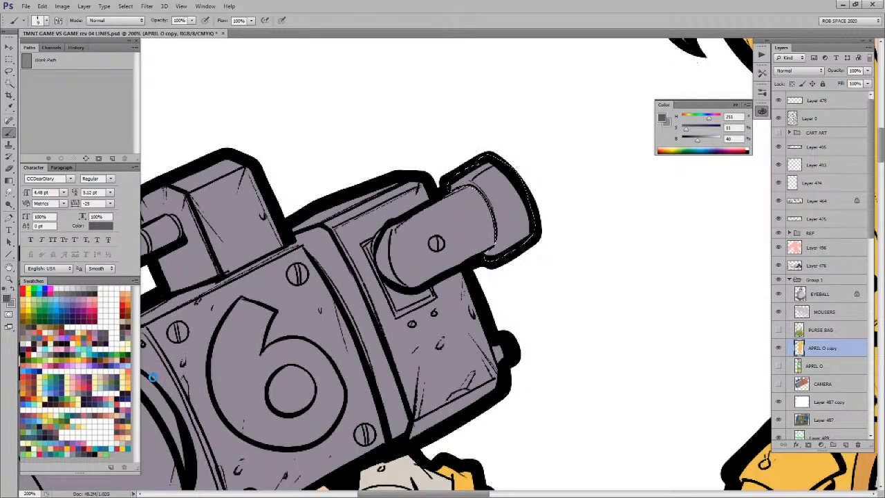
pyautogui.hotkey('alt', 'BackSpace')
pyautogui.hotkey('ctrl', 'd')
# Step: Select the microphone and its collar on top of the camera and fill them with the dark grey
pyautogui.moveTo(516, 298); pyautogui.dragTo(819, 284)
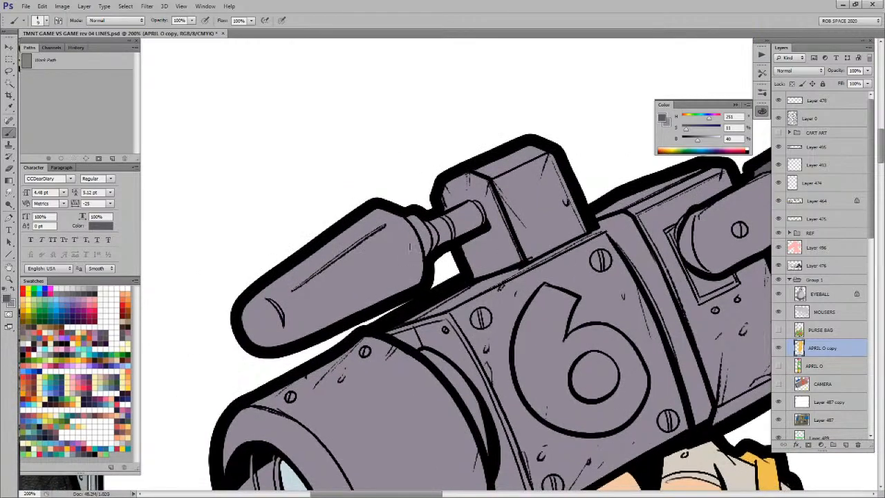
pyautogui.press('l')
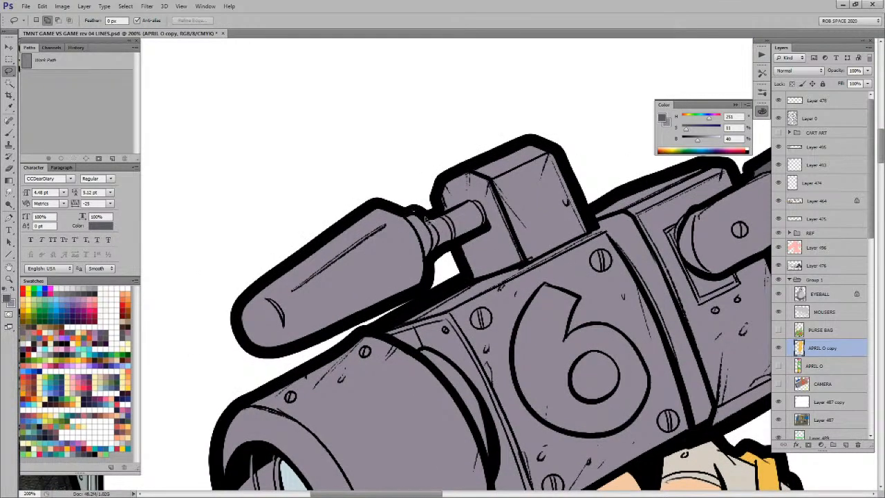
pyautogui.moveTo(437, 234)
pyautogui.mouseDown()
pyautogui.moveTo(429, 285)
pyautogui.moveTo(287, 356)
pyautogui.moveTo(409, 195)
pyautogui.moveTo(432, 228)
pyautogui.mouseUp()
pyautogui.hotkey('alt', 'BackSpace')
pyautogui.hotkey('ctrl', 'd')
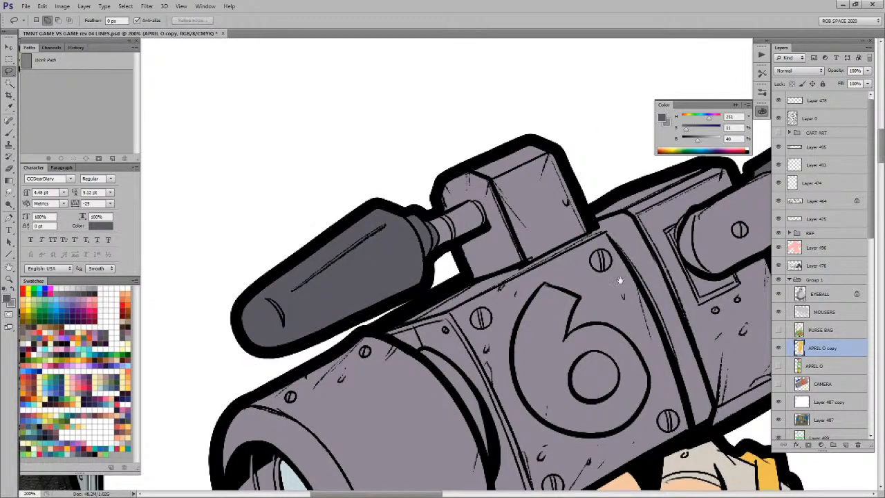
# Step: Paint the narrow crescent between the lens barrel and the camera body with the dark grey
pyautogui.moveTo(563, 255); pyautogui.dragTo(508, 270)
pyautogui.press('x')
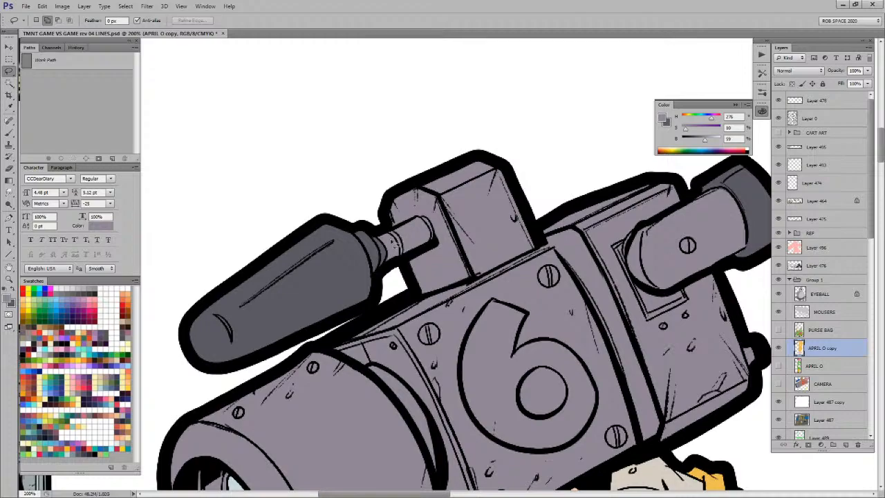
pyautogui.press('b')
pyautogui.moveTo(645, 307); pyautogui.dragTo(540, 180)
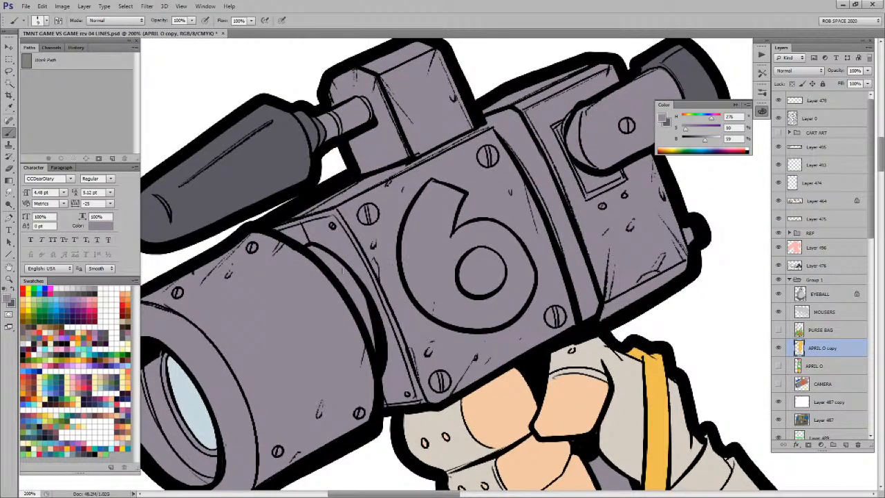
pyautogui.press('x')
pyautogui.moveTo(312, 246)
pyautogui.mouseDown()
pyautogui.moveTo(361, 299)
pyautogui.moveTo(366, 321)
pyautogui.mouseUp()
pyautogui.moveTo(350, 283); pyautogui.dragTo(364, 323)
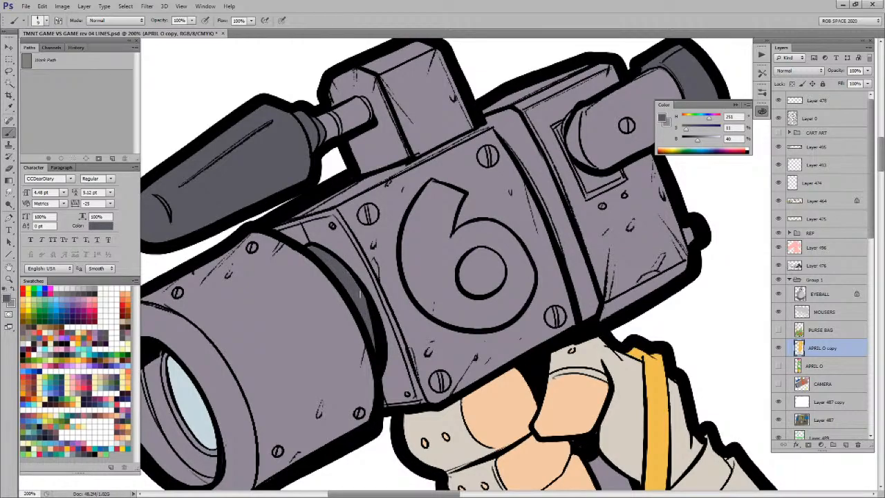
# Step: Review the camera's flat colours up close and in the context of the whole April figure
pyautogui.moveTo(456, 272); pyautogui.dragTo(491, 286)
pyautogui.moveTo(432, 344); pyautogui.dragTo(427, 304)
pyautogui.moveTo(560, 325); pyautogui.dragTo(475, 347)
pyautogui.moveTo(615, 289); pyautogui.dragTo(563, 311)
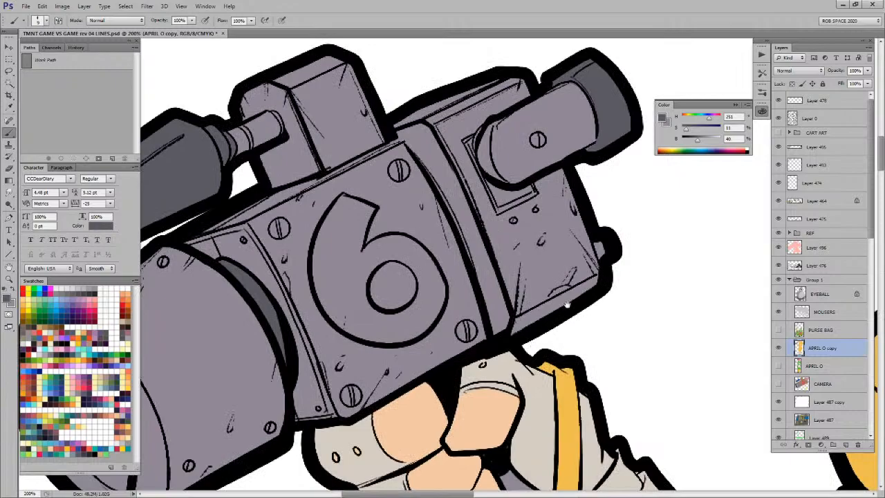
pyautogui.moveTo(525, 253); pyautogui.dragTo(530, 258)
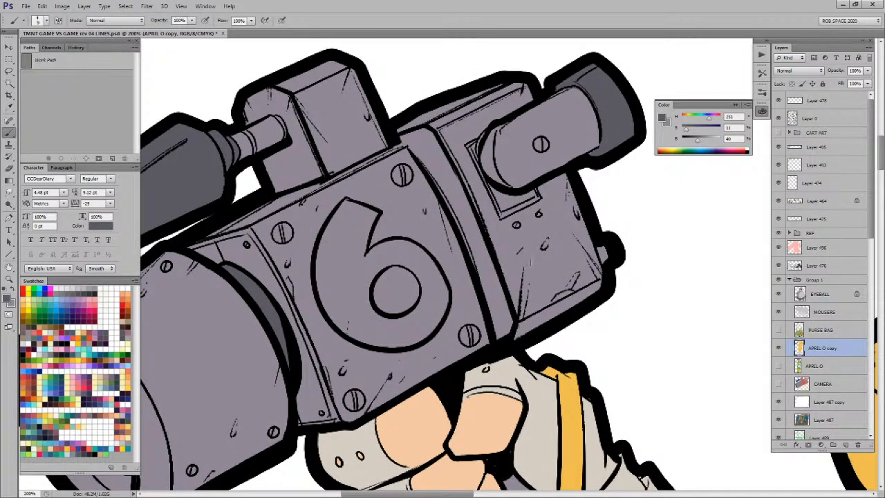
pyautogui.press('z')
pyautogui.keyDown('alt'); pyautogui.click(534, 265); pyautogui.keyUp('alt')
pyautogui.keyDown('alt'); pyautogui.click(533, 265); pyautogui.keyUp('alt')
pyautogui.keyDown('alt'); pyautogui.click(534, 265); pyautogui.keyUp('alt')
pyautogui.keyDown('alt'); pyautogui.click(534, 265); pyautogui.keyUp('alt')
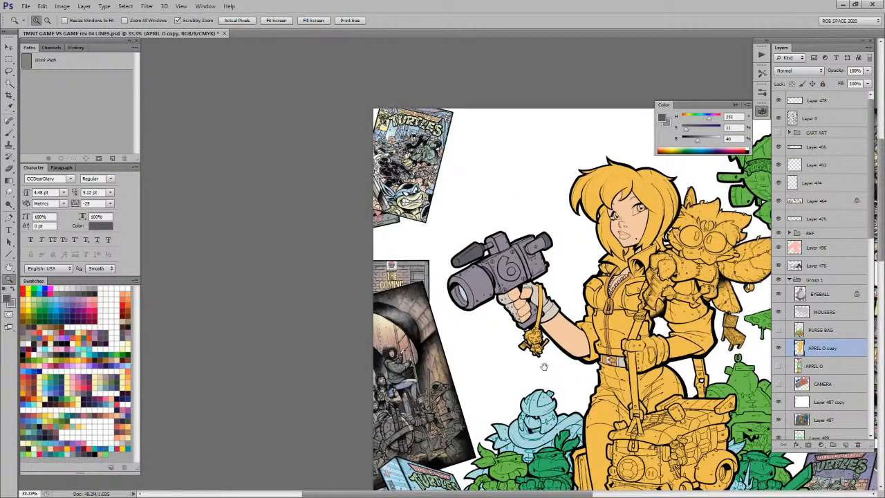
pyautogui.moveTo(547, 371); pyautogui.dragTo(504, 290)
# Step: Select the inside of the lens barrel around the glass, excluding the glass itself, and fill it with the dark grey
pyautogui.click(432, 220)
pyautogui.click(431, 220)
pyautogui.click(431, 220)
pyautogui.press('l')
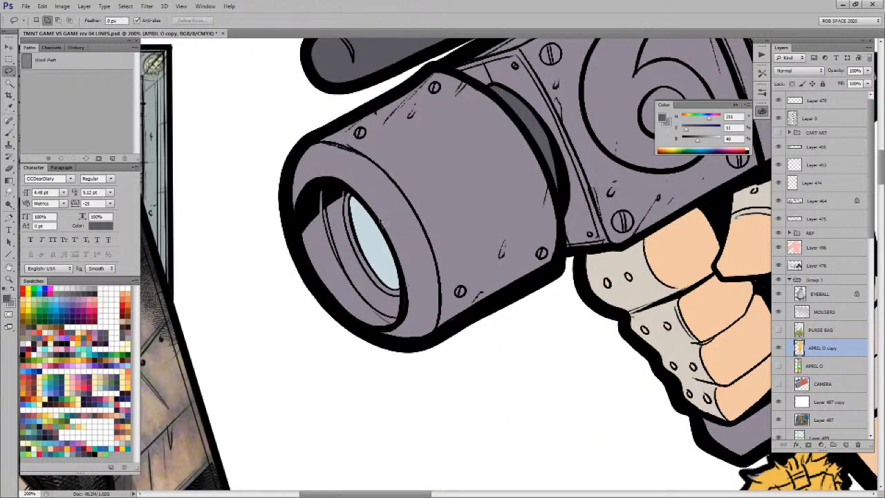
pyautogui.moveTo(354, 199)
pyautogui.mouseDown()
pyautogui.moveTo(358, 239)
pyautogui.moveTo(380, 280)
pyautogui.moveTo(403, 298)
pyautogui.moveTo(366, 332)
pyautogui.moveTo(302, 213)
pyautogui.moveTo(353, 197)
pyautogui.mouseUp()
pyautogui.press('b')
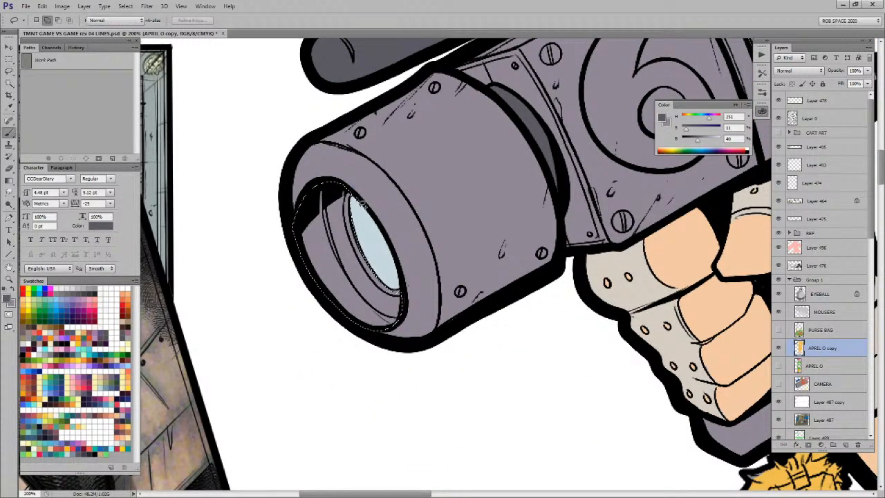
pyautogui.hotkey('alt', 'BackSpace')
pyautogui.hotkey('ctrl', 'd')
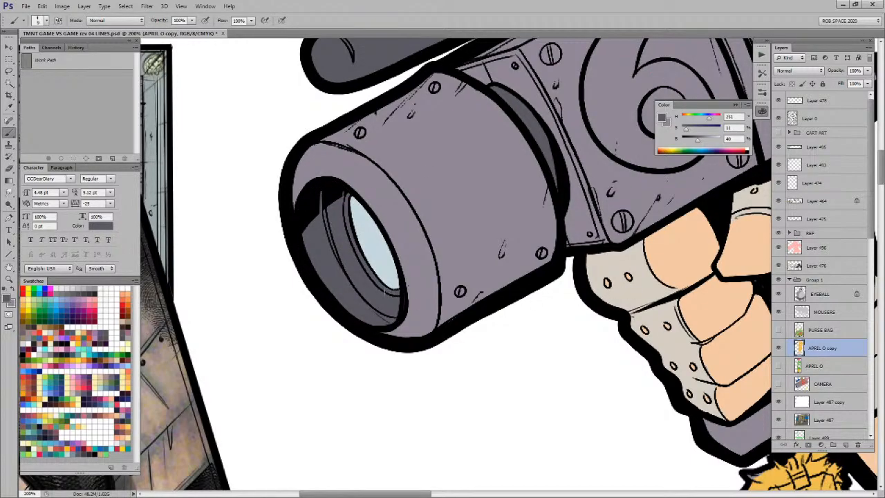
# Step: Select the number 6 on the camera's side without its inner circle and fill it with the light blue-grey (H 194, S 11, B 88)
pyautogui.moveTo(672, 306); pyautogui.dragTo(429, 419)
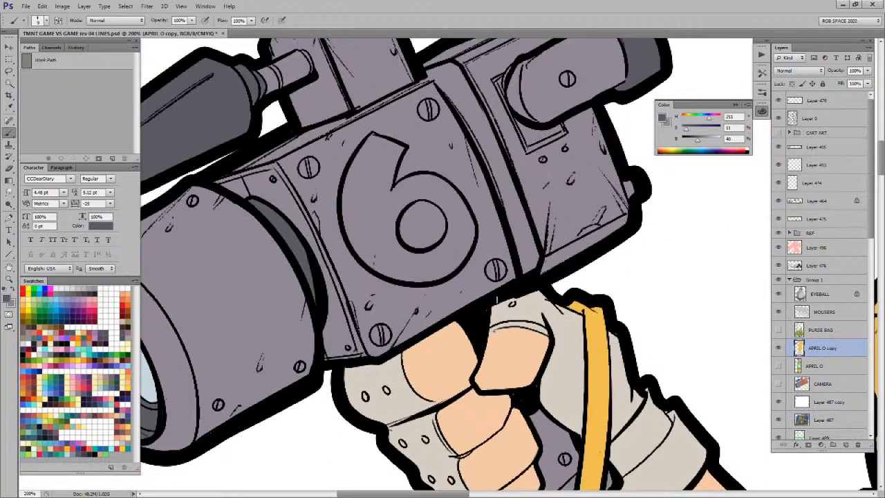
pyautogui.moveTo(596, 283); pyautogui.dragTo(594, 352)
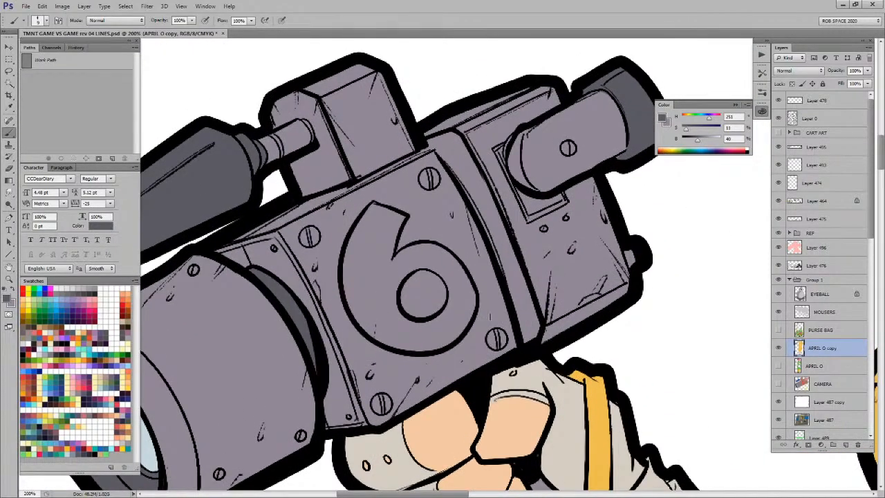
pyautogui.press('l')
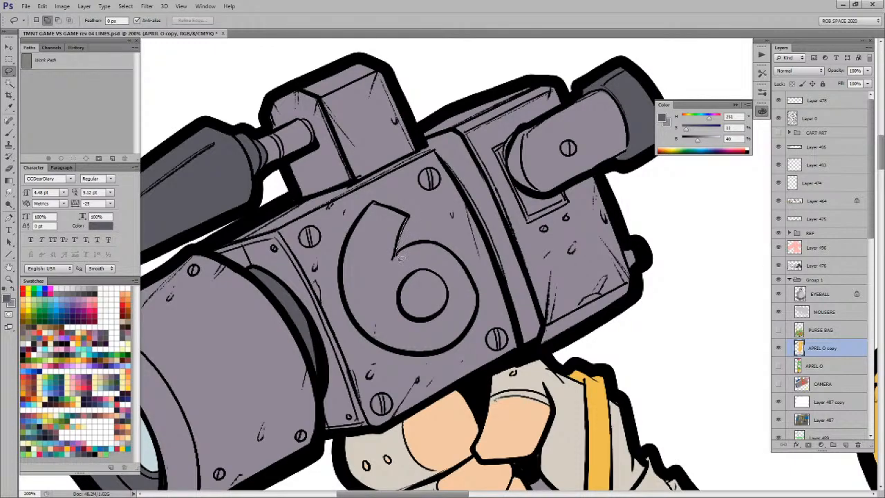
pyautogui.moveTo(417, 360)
pyautogui.mouseDown()
pyautogui.moveTo(360, 323)
pyautogui.moveTo(343, 283)
pyautogui.moveTo(348, 242)
pyautogui.mouseUp()
pyautogui.moveTo(411, 228)
pyautogui.mouseDown()
pyautogui.moveTo(430, 275)
pyautogui.moveTo(413, 282)
pyautogui.moveTo(414, 323)
pyautogui.mouseUp()
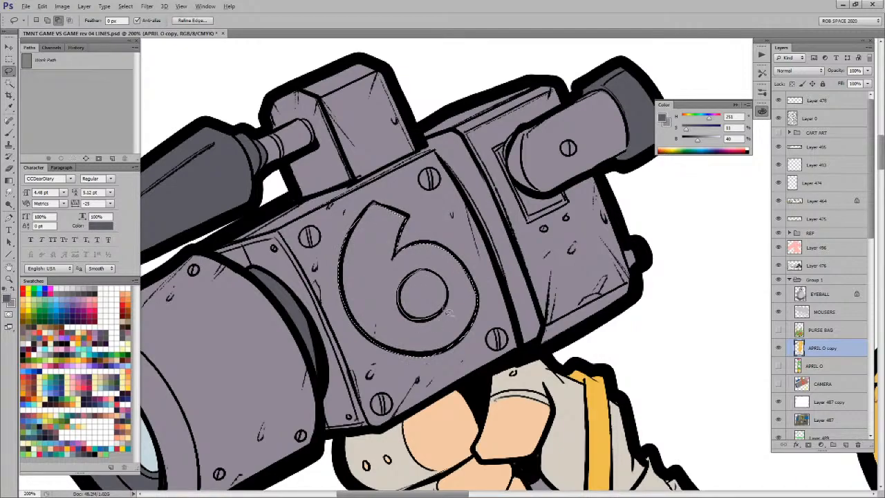
pyautogui.moveTo(432, 273); pyautogui.dragTo(426, 270)
pyautogui.press('b')
pyautogui.moveTo(484, 243); pyautogui.dragTo(418, 252)
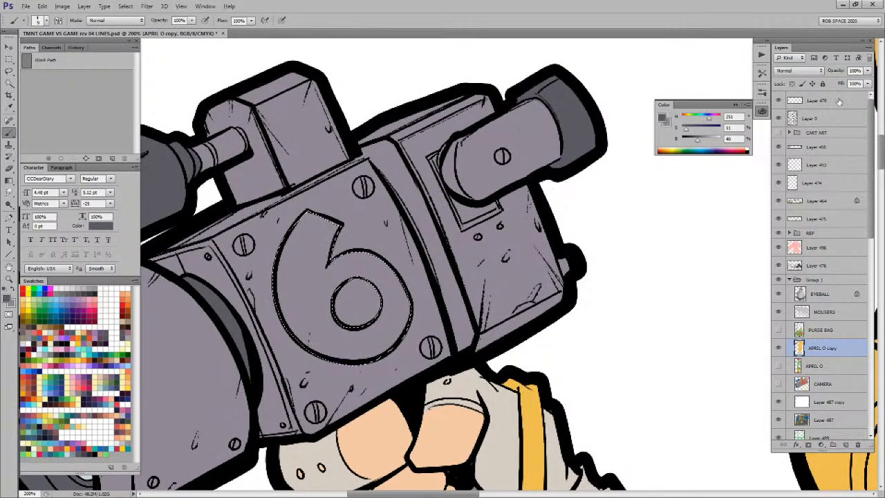
pyautogui.press('x')
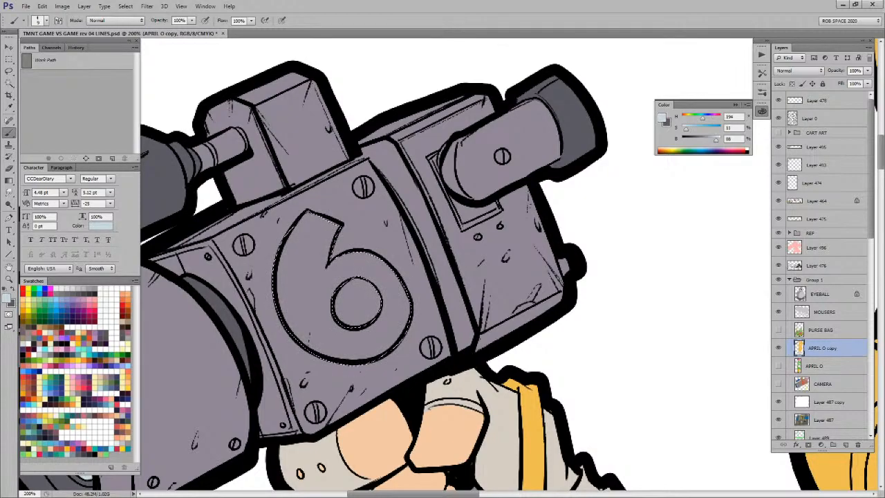
pyautogui.hotkey('alt', 'BackSpace')
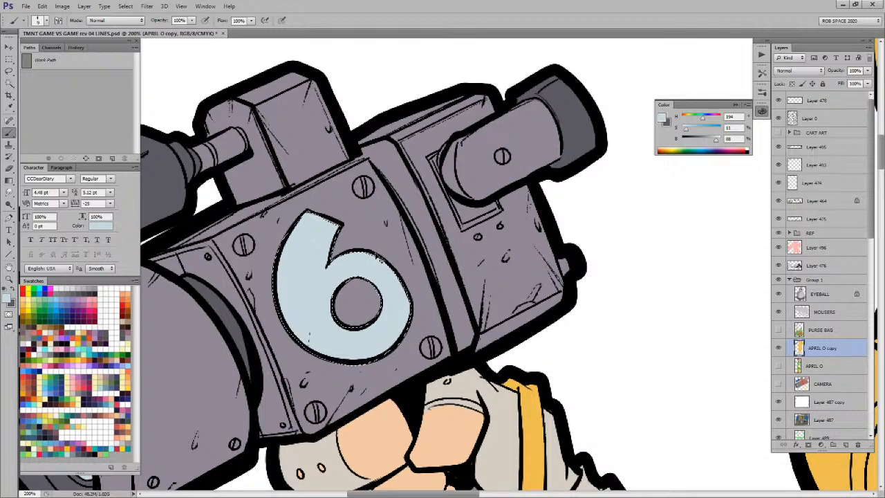
pyautogui.hotkey('ctrl', 'd')
# Step: Resample the camera body's purple-grey, keep it as the secondary colour, and make the light blue-grey the active painting colour
pyautogui.keyDown('alt'); pyautogui.click(374, 287); pyautogui.keyUp('alt')
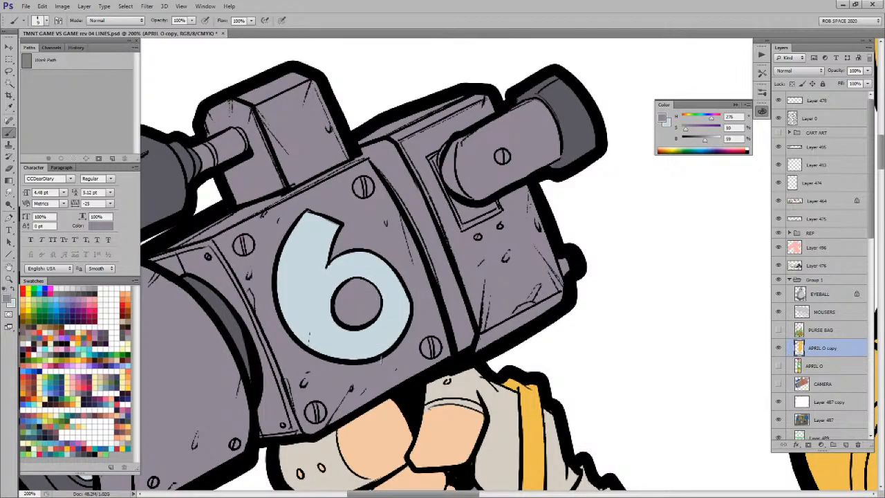
pyautogui.moveTo(399, 283); pyautogui.dragTo(405, 298)
pyautogui.press('x')
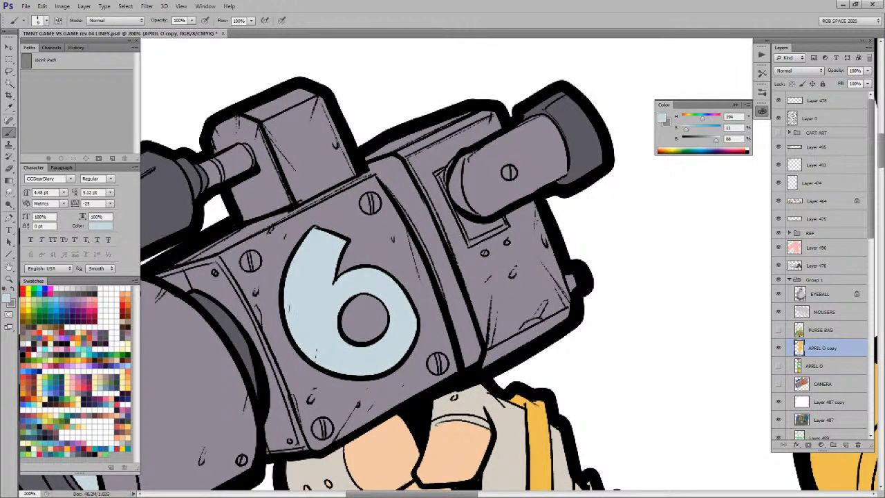
pyautogui.moveTo(519, 310); pyautogui.dragTo(458, 372)
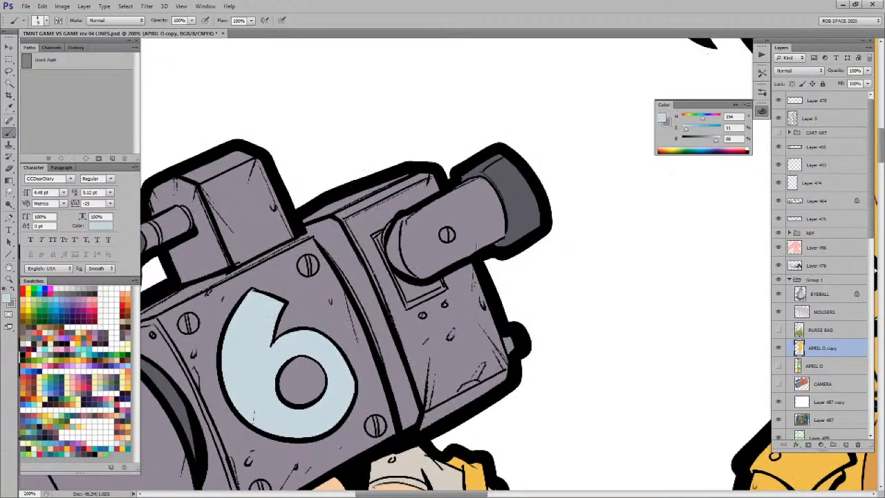
pyautogui.moveTo(525, 371); pyautogui.dragTo(539, 336)
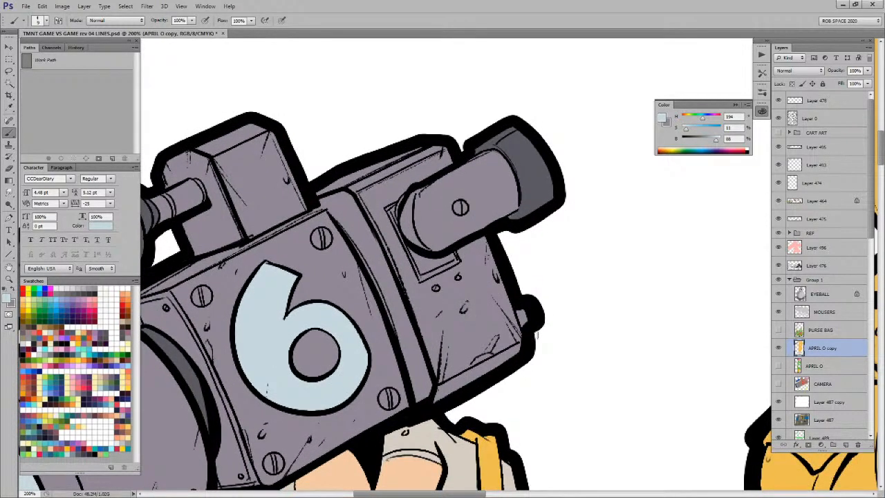
# Step: Select the camera viewfinder's tube and fill it with the dark grey sampled from its eyepiece
pyautogui.press('l')
pyautogui.moveTo(468, 156); pyautogui.dragTo(402, 209)
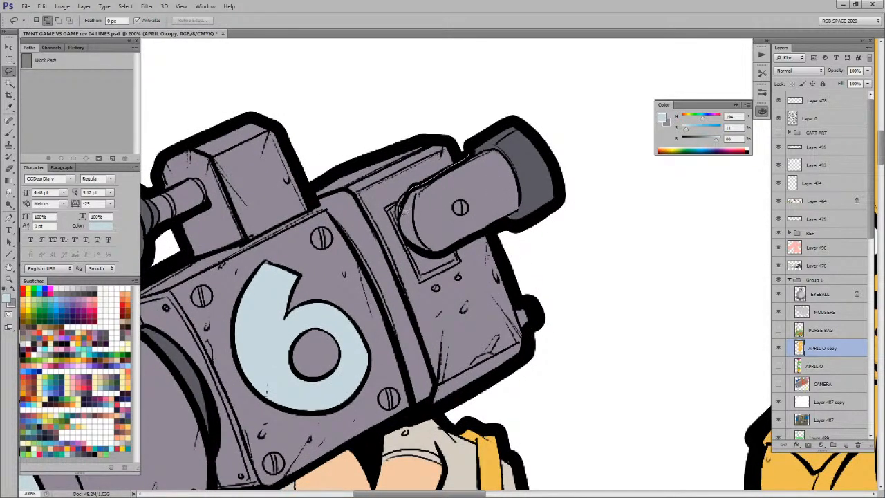
pyautogui.moveTo(422, 255)
pyautogui.mouseDown()
pyautogui.moveTo(513, 226)
pyautogui.moveTo(529, 186)
pyautogui.moveTo(484, 147)
pyautogui.mouseUp()
pyautogui.press('b')
pyautogui.keyDown('alt'); pyautogui.click(524, 148); pyautogui.keyUp('alt')
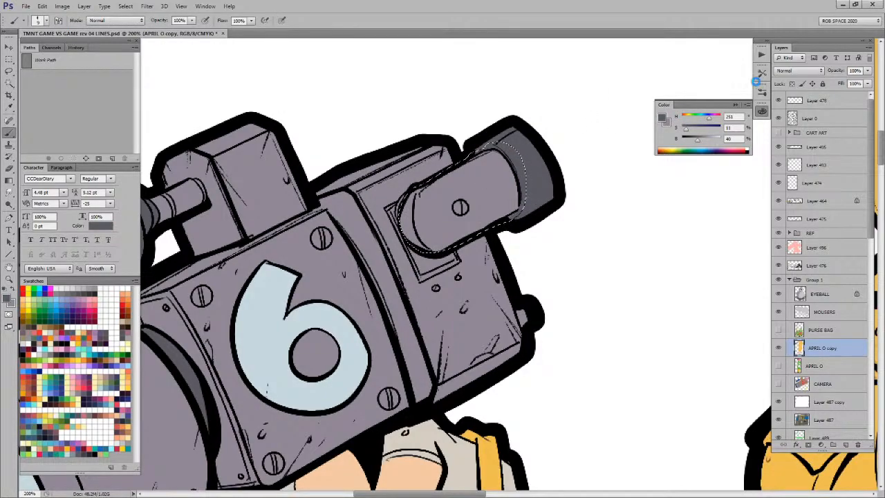
pyautogui.hotkey('alt', 'BackSpace')
pyautogui.hotkey('ctrl', 'd')
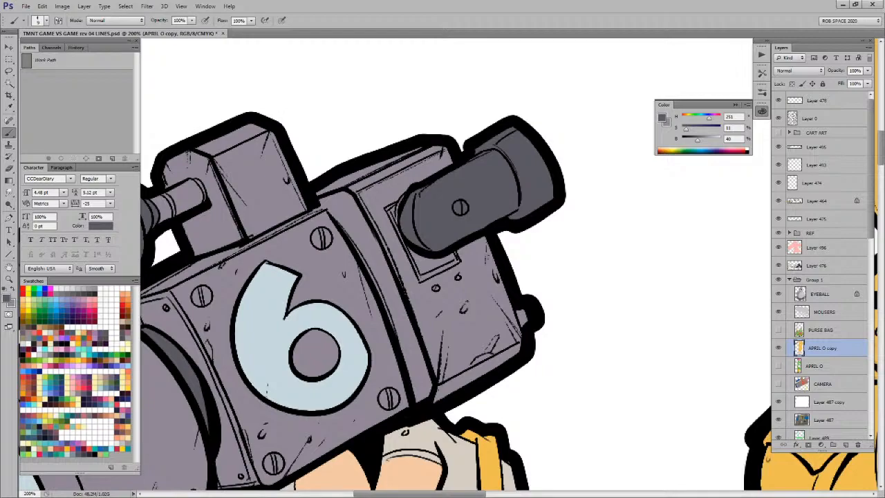
# Step: Paint the rod joining the camera's microphone to its mount in the same dark grey
pyautogui.moveTo(448, 350); pyautogui.dragTo(570, 301)
pyautogui.moveTo(580, 233); pyautogui.dragTo(576, 363)
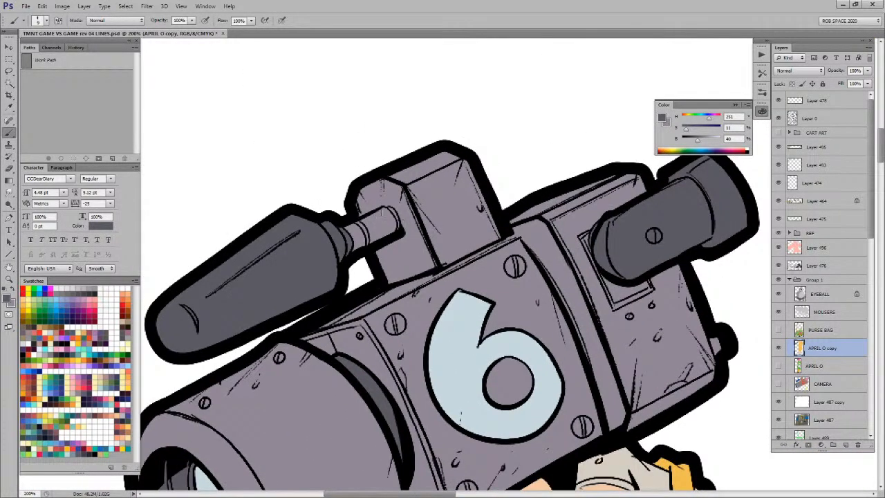
pyautogui.moveTo(378, 214)
pyautogui.mouseDown()
pyautogui.moveTo(349, 230)
pyautogui.moveTo(390, 212)
pyautogui.moveTo(358, 241)
pyautogui.moveTo(351, 232)
pyautogui.mouseUp()
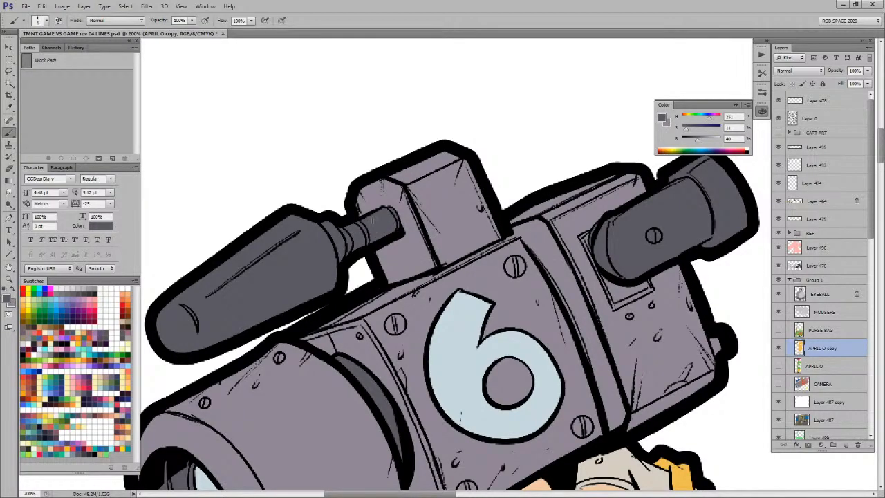
# Step: Sample a grey near the raised glove and lasso the glove at the waist, excluding the strap and the cutout on the hand
pyautogui.moveTo(601, 439); pyautogui.dragTo(457, 288)
pyautogui.press('z')
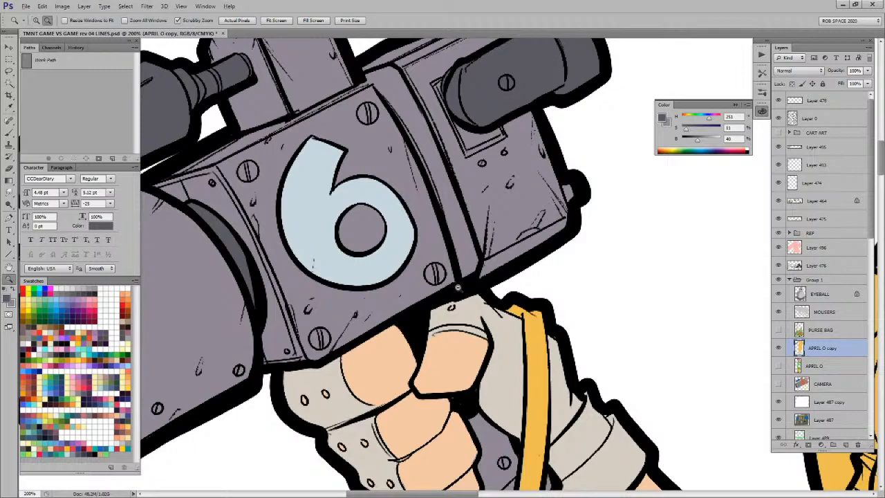
pyautogui.keyDown('alt'); pyautogui.click(457, 287); pyautogui.keyUp('alt')
pyautogui.keyDown('alt'); pyautogui.click(457, 288); pyautogui.keyUp('alt')
pyautogui.keyDown('alt'); pyautogui.click(457, 287); pyautogui.keyUp('alt')
pyautogui.keyDown('alt'); pyautogui.click(457, 287); pyautogui.keyUp('alt')
pyautogui.keyDown('alt'); pyautogui.click(475, 308); pyautogui.keyUp('alt')
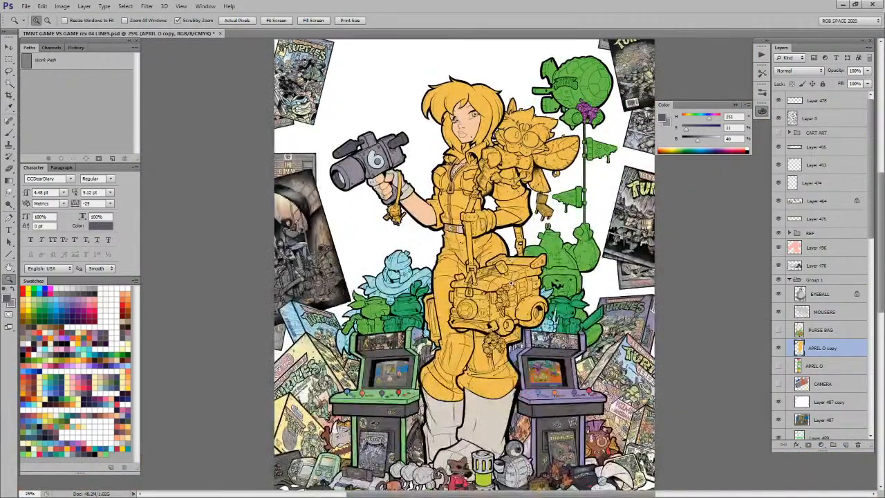
pyautogui.press('b')
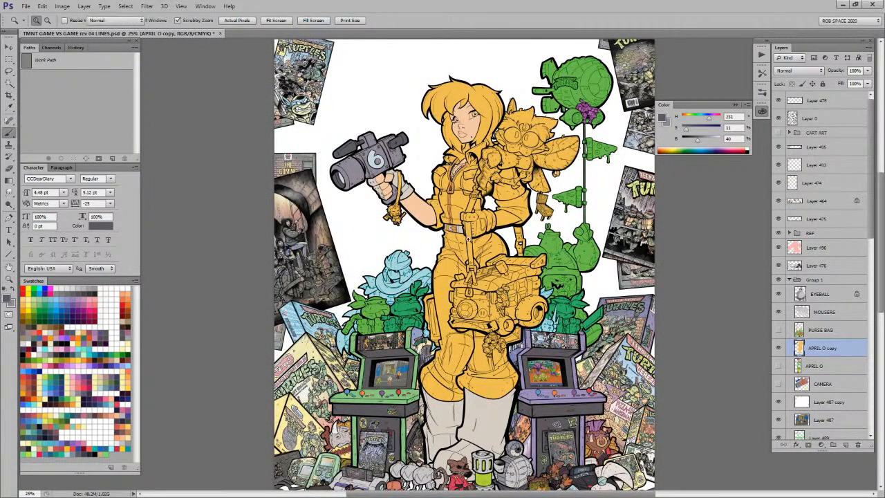
pyautogui.keyDown('alt'); pyautogui.click(408, 194); pyautogui.keyUp('alt')
pyautogui.press('z')
pyautogui.click(488, 215)
pyautogui.click(487, 215)
pyautogui.click(482, 241)
pyautogui.click(481, 208)
pyautogui.press('l')
pyautogui.moveTo(432, 195); pyautogui.dragTo(526, 186)
pyautogui.moveTo(559, 151)
pyautogui.mouseDown()
pyautogui.moveTo(485, 166)
pyautogui.moveTo(481, 189)
pyautogui.moveTo(456, 203)
pyautogui.moveTo(356, 209)
pyautogui.moveTo(339, 250)
pyautogui.moveTo(346, 292)
pyautogui.moveTo(320, 242)
pyautogui.moveTo(397, 256)
pyautogui.mouseUp()
pyautogui.moveTo(404, 335)
pyautogui.mouseDown()
pyautogui.moveTo(422, 446)
pyautogui.moveTo(579, 397)
pyautogui.moveTo(607, 376)
pyautogui.moveTo(523, 408)
pyautogui.moveTo(598, 376)
pyautogui.moveTo(624, 347)
pyautogui.moveTo(638, 297)
pyautogui.moveTo(639, 234)
pyautogui.moveTo(612, 170)
pyautogui.moveTo(566, 129)
pyautogui.moveTo(464, 119)
pyautogui.mouseUp()
pyautogui.moveTo(496, 239)
pyautogui.mouseDown()
pyautogui.moveTo(529, 211)
pyautogui.moveTo(545, 250)
pyautogui.moveTo(545, 306)
pyautogui.moveTo(512, 350)
pyautogui.moveTo(496, 325)
pyautogui.mouseUp()
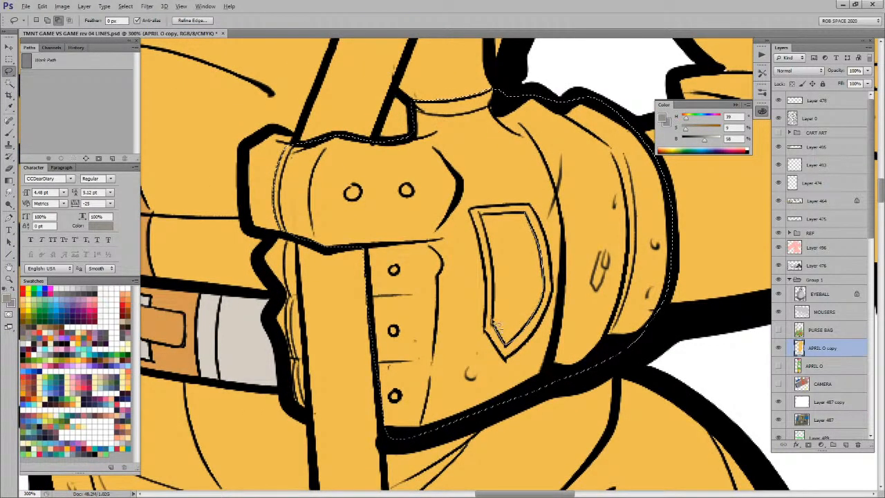
pyautogui.moveTo(493, 256)
pyautogui.mouseDown()
pyautogui.moveTo(489, 216)
pyautogui.moveTo(531, 214)
pyautogui.mouseUp()
pyautogui.moveTo(304, 242)
pyautogui.mouseDown()
pyautogui.moveTo(293, 246)
pyautogui.moveTo(288, 277)
pyautogui.moveTo(294, 367)
pyautogui.moveTo(311, 416)
pyautogui.moveTo(306, 297)
pyautogui.moveTo(326, 210)
pyautogui.mouseUp()
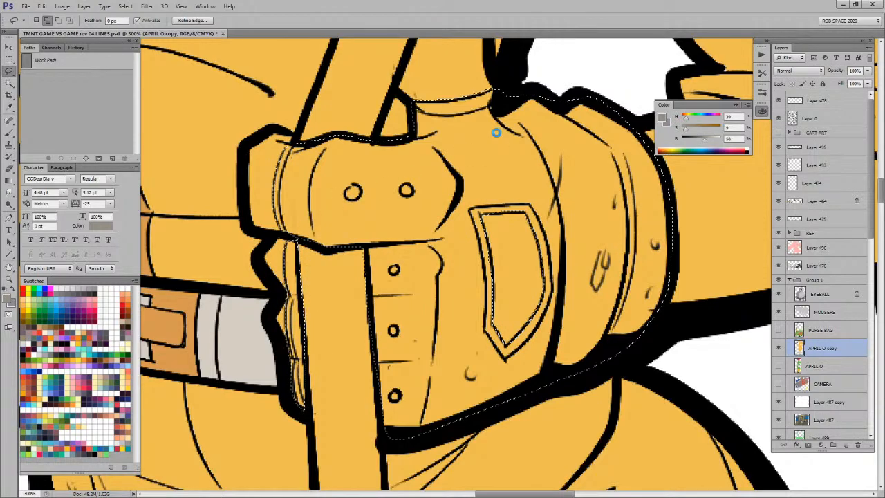
# Step: Try filling the selected waist glove with the sampled mid grey
pyautogui.hotkey('alt', 'BackSpace')
pyautogui.hotkey('ctrl', 'd')
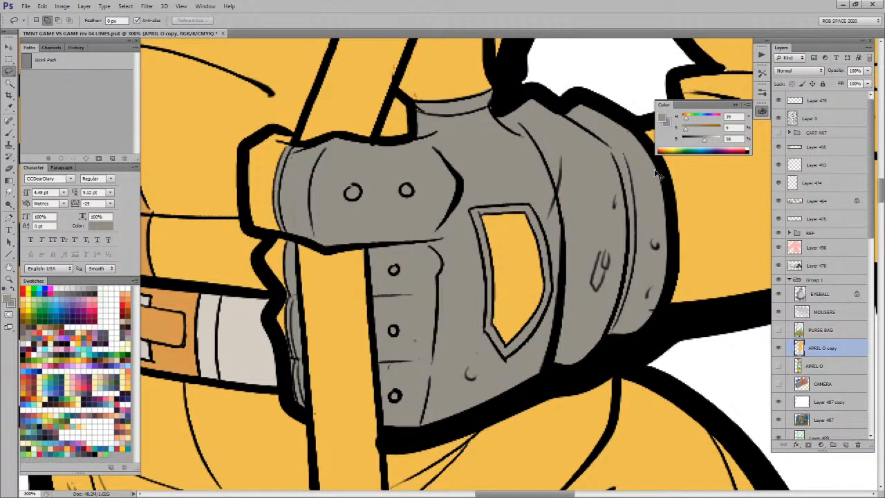
pyautogui.hotkey('ctrl', 'alt', 'z')
pyautogui.hotkey('ctrl', 'alt', 'z')
# Step: Fill the waist glove selection with the light grey sampled from the belt
pyautogui.press('v')
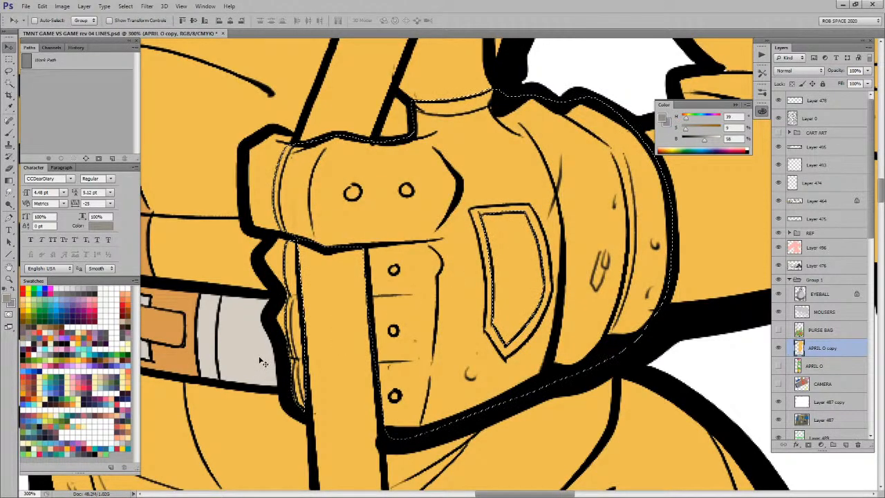
pyautogui.press('b')
pyautogui.keyDown('alt'); pyautogui.click(253, 355); pyautogui.keyUp('alt')
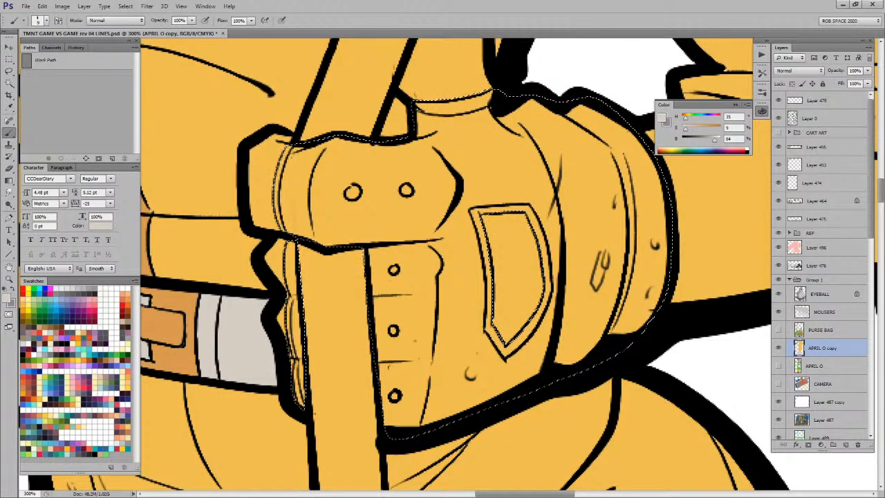
pyautogui.hotkey('alt', 'BackSpace')
pyautogui.hotkey('ctrl', 'd')
pyautogui.moveTo(591, 272); pyautogui.dragTo(589, 274)
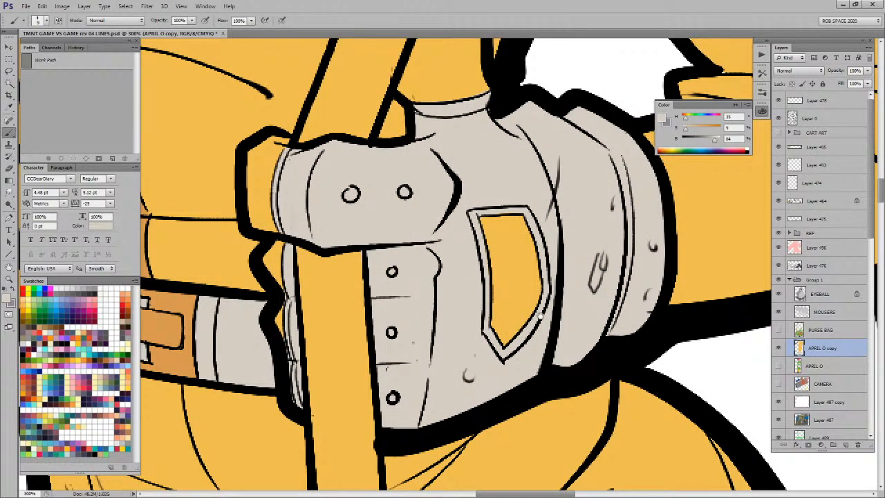
# Step: Fill the exposed skin around the waist glove and its cutout with the skin tone sampled from the chest
pyautogui.scroll(8, 348, 344)
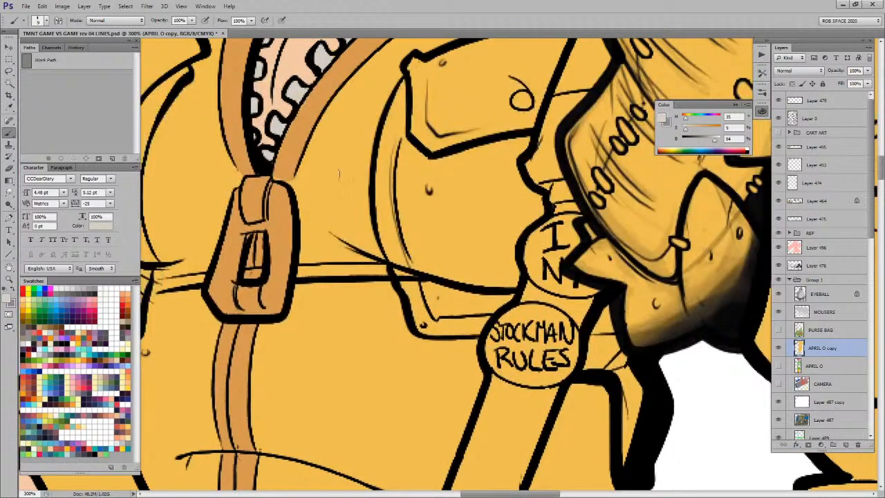
pyautogui.keyDown('alt'); pyautogui.click(307, 72); pyautogui.keyUp('alt')
pyautogui.moveTo(616, 430)
pyautogui.mouseDown()
pyautogui.moveTo(499, 252)
pyautogui.moveTo(433, 97)
pyautogui.moveTo(542, 24)
pyautogui.mouseUp()
pyautogui.press('l')
pyautogui.moveTo(327, 192); pyautogui.dragTo(333, 256)
pyautogui.moveTo(338, 313)
pyautogui.mouseDown()
pyautogui.moveTo(336, 360)
pyautogui.moveTo(314, 257)
pyautogui.moveTo(292, 219)
pyautogui.moveTo(301, 159)
pyautogui.moveTo(340, 151)
pyautogui.mouseUp()
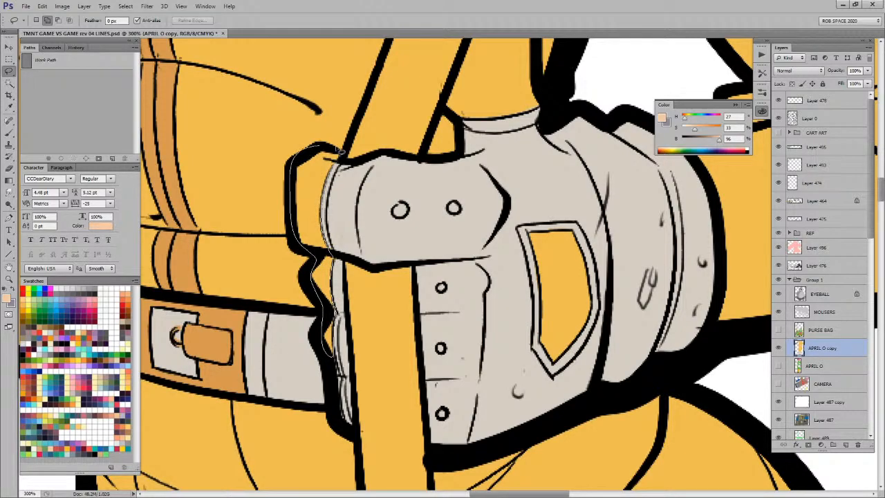
pyautogui.moveTo(500, 117)
pyautogui.mouseDown()
pyautogui.moveTo(500, 40)
pyautogui.moveTo(502, 122)
pyautogui.moveTo(460, 94)
pyautogui.moveTo(415, 192)
pyautogui.moveTo(427, 218)
pyautogui.moveTo(454, 224)
pyautogui.moveTo(511, 206)
pyautogui.moveTo(499, 106)
pyautogui.mouseUp()
pyautogui.moveTo(559, 357)
pyautogui.mouseDown()
pyautogui.moveTo(492, 233)
pyautogui.moveTo(509, 290)
pyautogui.moveTo(496, 334)
pyautogui.moveTo(469, 360)
pyautogui.mouseUp()
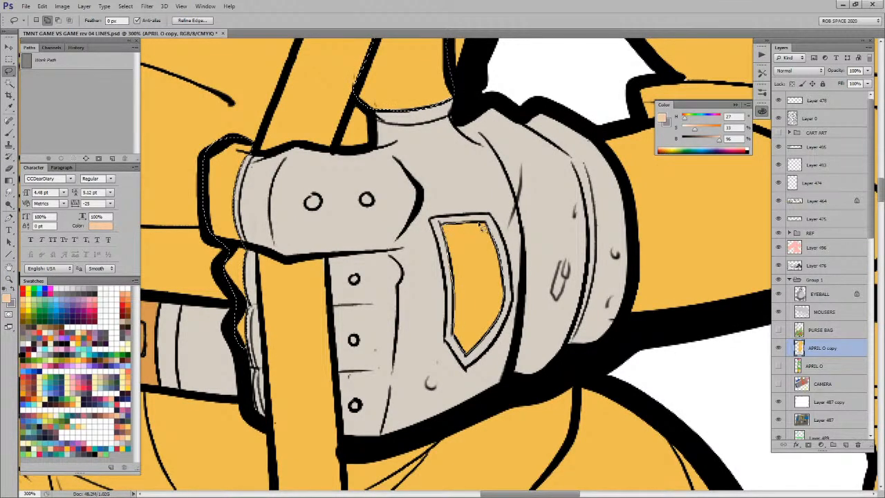
pyautogui.hotkey('alt', 'BackSpace')
pyautogui.hotkey('ctrl', 'd')
# Step: Select the forearm between the waist glove and the rolled sleeve and fill it with the skin tone
pyautogui.moveTo(606, 330); pyautogui.dragTo(364, 381)
pyautogui.moveTo(599, 216)
pyautogui.mouseDown()
pyautogui.moveTo(467, 161)
pyautogui.moveTo(361, 185)
pyautogui.moveTo(390, 263)
pyautogui.moveTo(386, 359)
pyautogui.moveTo(469, 367)
pyautogui.moveTo(608, 331)
pyautogui.moveTo(695, 291)
pyautogui.moveTo(600, 216)
pyautogui.mouseUp()
pyautogui.hotkey('alt', 'BackSpace')
pyautogui.hotkey('ctrl', 'd')
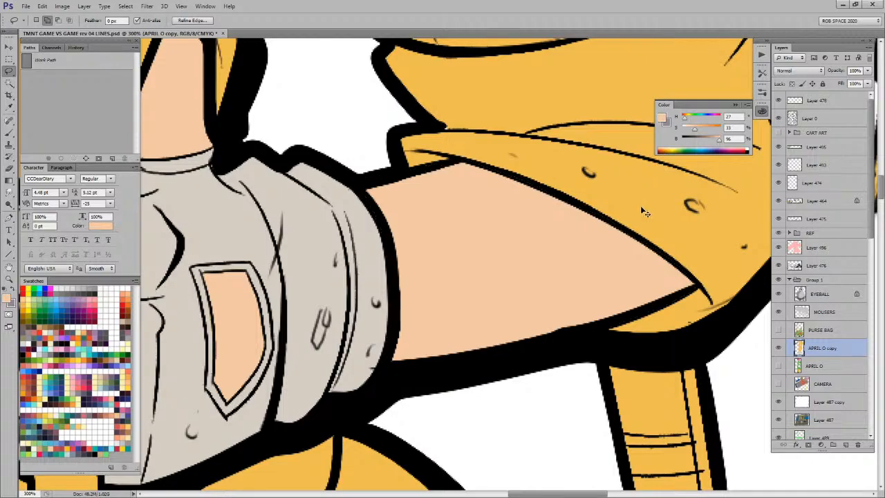
# Step: Review the flat colours across the whole illustration
pyautogui.press('z')
pyautogui.keyDown('alt'); pyautogui.click(627, 222); pyautogui.keyUp('alt')
pyautogui.keyDown('alt'); pyautogui.click(628, 222); pyautogui.keyUp('alt')
pyautogui.keyDown('alt'); pyautogui.click(627, 222); pyautogui.keyUp('alt')
pyautogui.keyDown('alt'); pyautogui.click(627, 222); pyautogui.keyUp('alt')
pyautogui.keyDown('alt'); pyautogui.click(627, 222); pyautogui.keyUp('alt')
pyautogui.keyDown('alt'); pyautogui.click(627, 222); pyautogui.keyUp('alt')
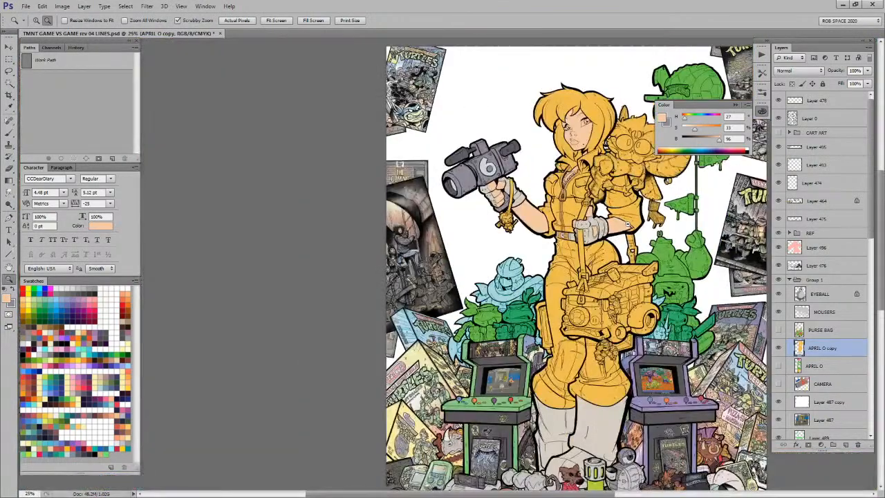
pyautogui.moveTo(604, 290); pyautogui.dragTo(570, 261)
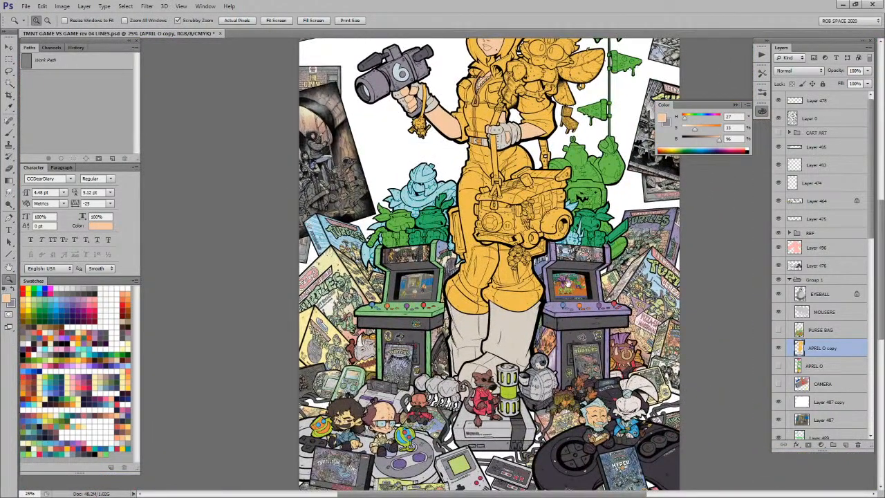
pyautogui.keyDown('alt'); pyautogui.click(586, 247); pyautogui.keyUp('alt')
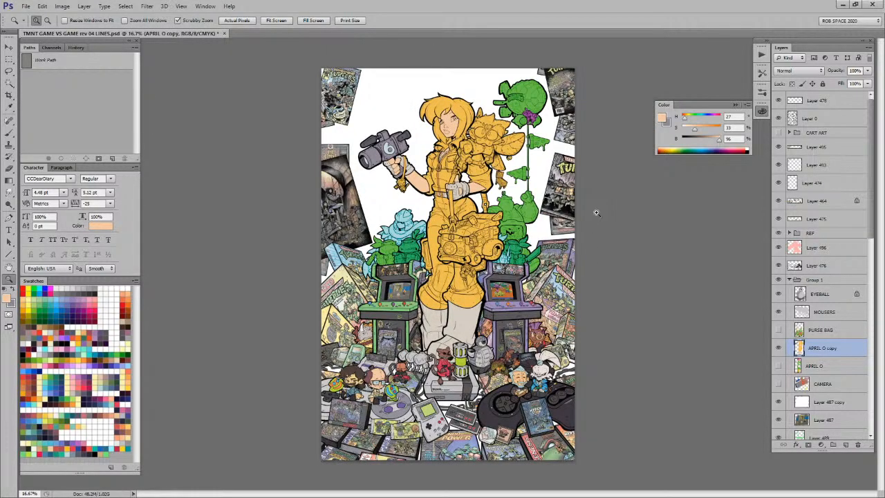
pyautogui.press('b')
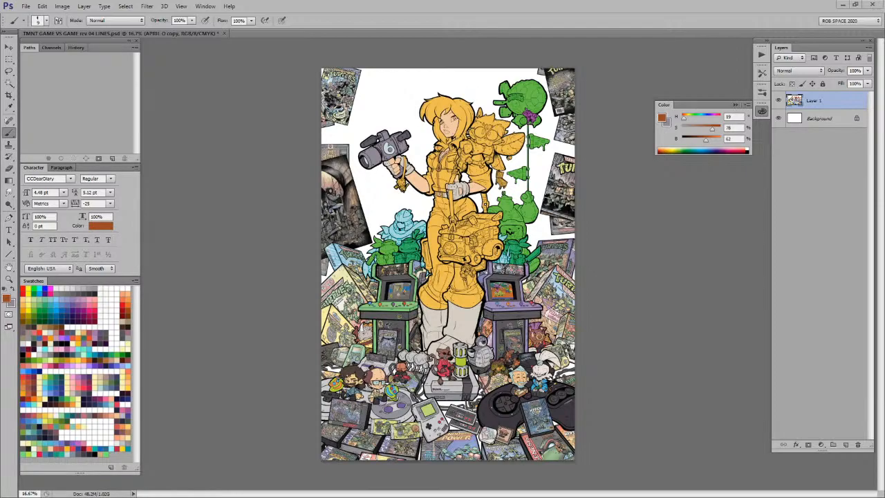
# Step: Paste the copied reference as a new layer in the other document and pick an orange-brown, H 19, S 75, B 71
pyautogui.hotkey('ctrl', 'v')
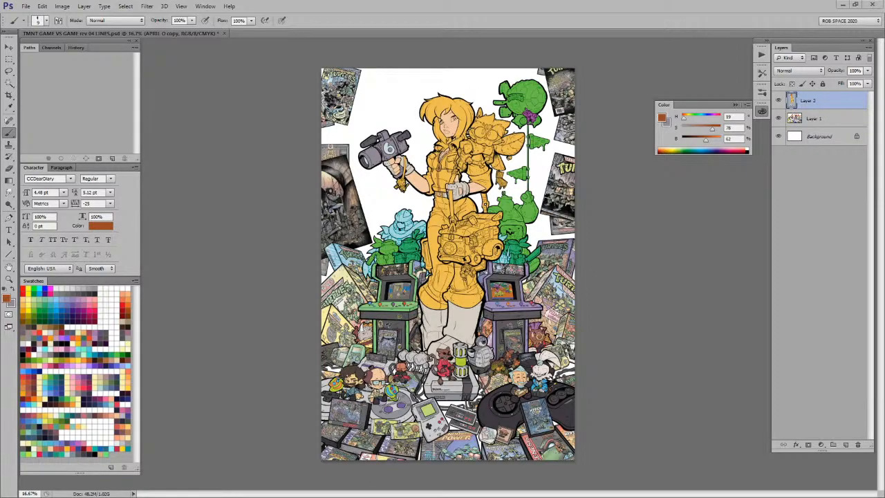
pyautogui.press('z')
pyautogui.press('b')
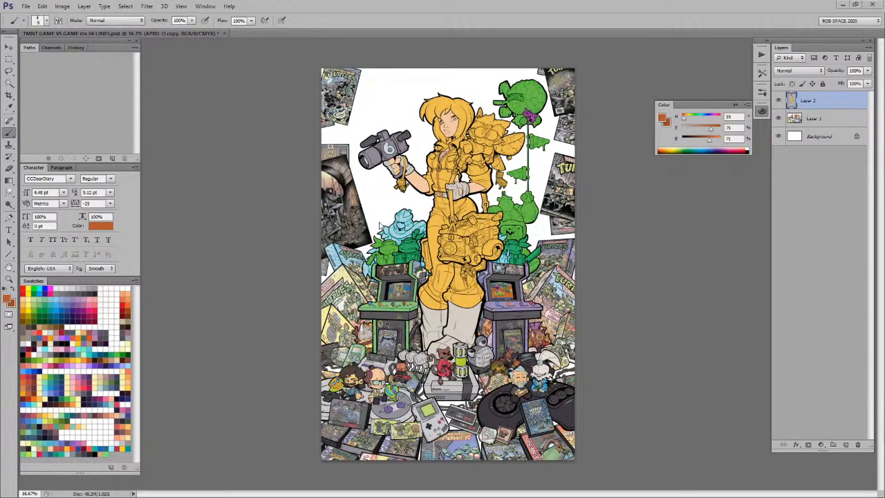
pyautogui.click(380, 226)
# Step: Select the woman's yellow hair by intersecting a lasso outline with a Magic Wand selection and fill it with the orange-brown
pyautogui.press('z')
pyautogui.moveTo(449, 113); pyautogui.dragTo(459, 69)
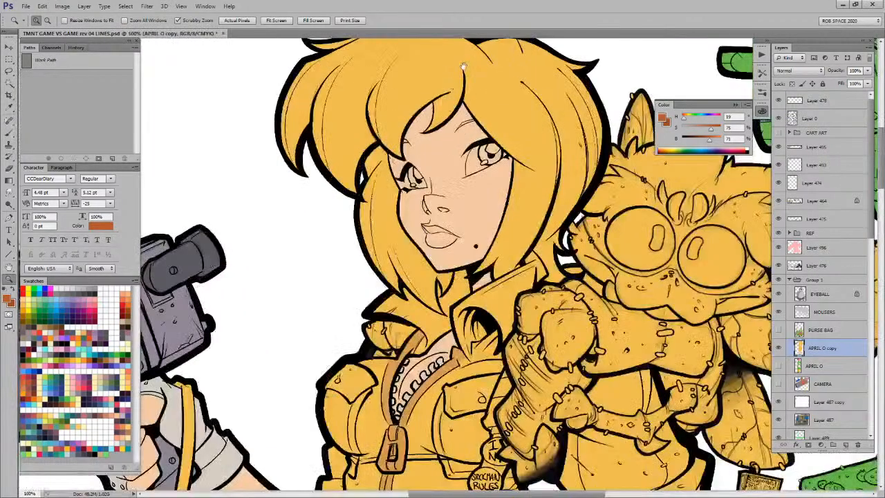
pyautogui.click(464, 276)
pyautogui.press('l')
pyautogui.moveTo(508, 302); pyautogui.dragTo(569, 373)
pyautogui.moveTo(507, 333)
pyautogui.mouseDown()
pyautogui.moveTo(472, 379)
pyautogui.moveTo(487, 414)
pyautogui.moveTo(287, 293)
pyautogui.moveTo(394, 449)
pyautogui.moveTo(254, 294)
pyautogui.moveTo(228, 292)
pyautogui.moveTo(314, 137)
pyautogui.moveTo(576, 78)
pyautogui.moveTo(383, 81)
pyautogui.moveTo(689, 249)
pyautogui.moveTo(581, 118)
pyautogui.moveTo(584, 218)
pyautogui.moveTo(579, 229)
pyautogui.moveTo(606, 144)
pyautogui.moveTo(523, 280)
pyautogui.moveTo(588, 205)
pyautogui.moveTo(597, 260)
pyautogui.moveTo(578, 284)
pyautogui.moveTo(595, 311)
pyautogui.moveTo(546, 277)
pyautogui.moveTo(512, 274)
pyautogui.moveTo(468, 306)
pyautogui.moveTo(435, 294)
pyautogui.moveTo(436, 270)
pyautogui.moveTo(460, 343)
pyautogui.moveTo(396, 374)
pyautogui.mouseUp()
pyautogui.press('w')
pyautogui.rightClick(538, 221)
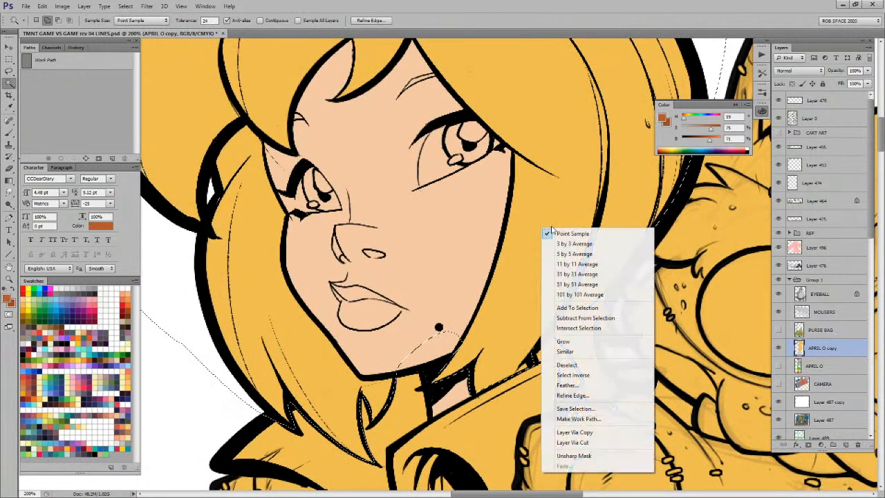
pyautogui.click(564, 328)
pyautogui.hotkey('alt', 'BackSpace')
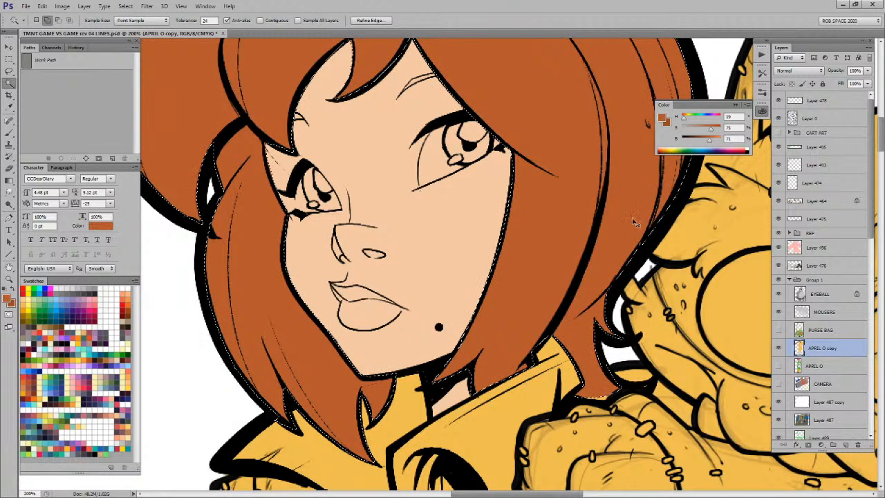
# Step: Examine the new hair colour against the full figure and background
pyautogui.press('z')
pyautogui.keyDown('alt'); pyautogui.click(612, 239); pyautogui.keyUp('alt')
pyautogui.keyDown('alt'); pyautogui.click(613, 244); pyautogui.keyUp('alt')
pyautogui.keyDown('alt'); pyautogui.click(612, 244); pyautogui.keyUp('alt')
pyautogui.keyDown('alt'); pyautogui.click(613, 244); pyautogui.keyUp('alt')
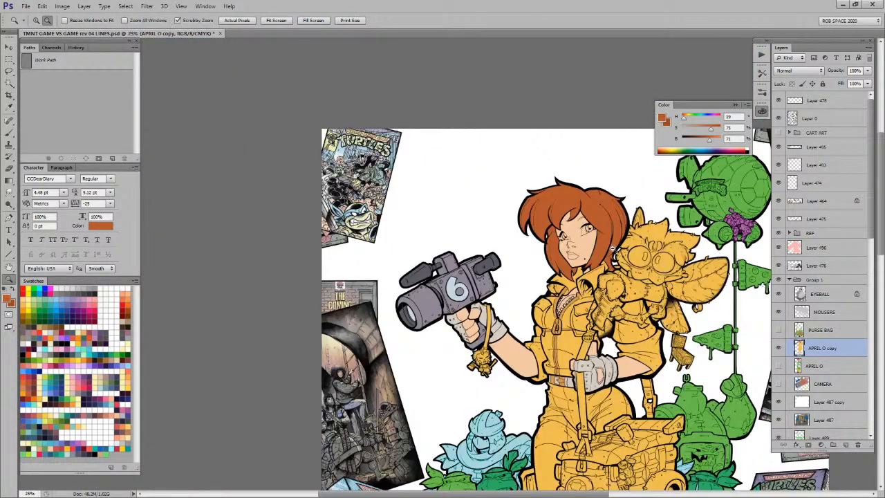
pyautogui.keyDown('alt'); pyautogui.click(613, 245); pyautogui.keyUp('alt')
pyautogui.moveTo(632, 340); pyautogui.dragTo(554, 236)
pyautogui.moveTo(563, 318)
pyautogui.mouseDown()
pyautogui.moveTo(555, 307)
pyautogui.moveTo(554, 314)
pyautogui.mouseUp()
# Step: Choose a salmon pink swatch, H 2, S 36, B 96, and fill the lassoed lips with it
pyautogui.press('b')
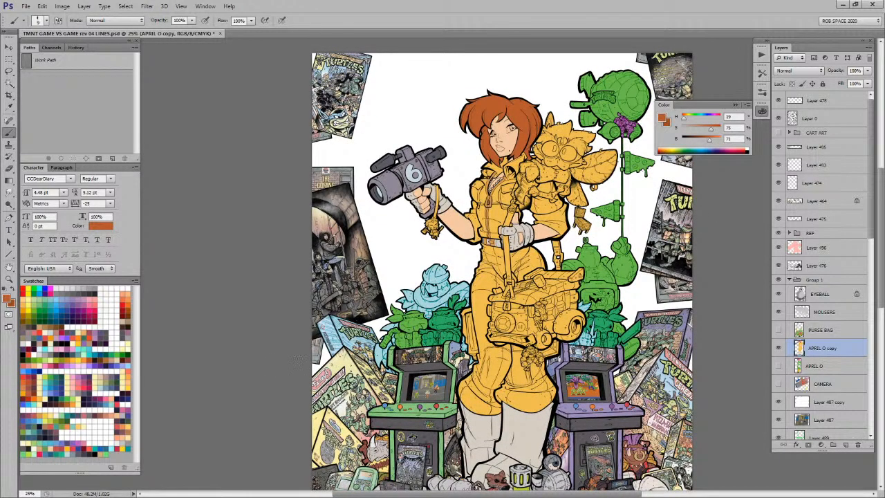
pyautogui.click(81, 379)
pyautogui.click(75, 379)
pyautogui.press('z')
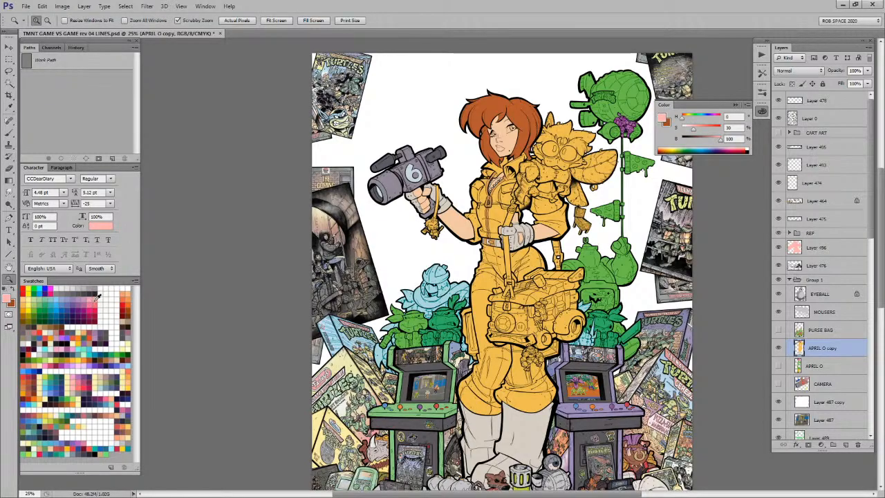
pyautogui.click(94, 300)
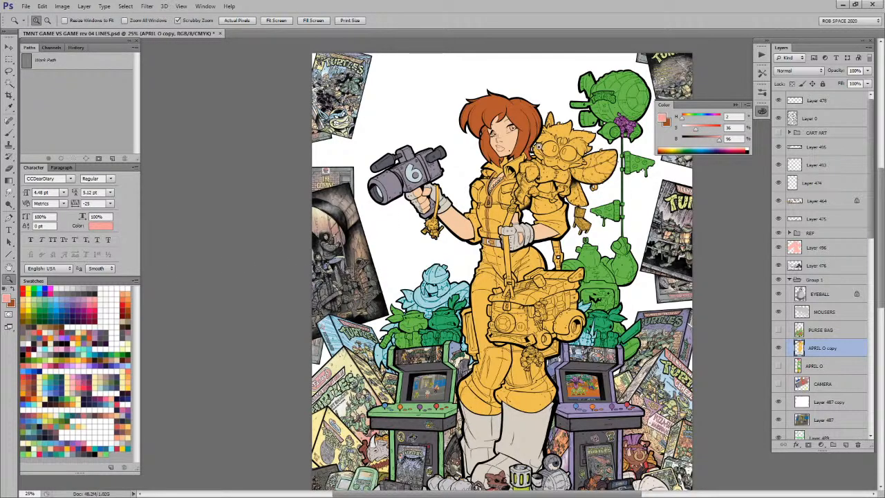
pyautogui.moveTo(505, 140); pyautogui.dragTo(502, 154)
pyautogui.press('l')
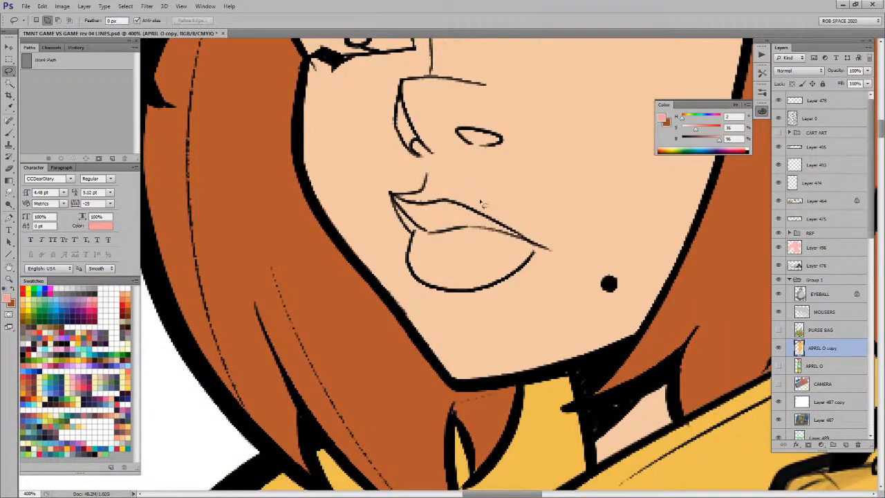
pyautogui.moveTo(470, 212)
pyautogui.mouseDown()
pyautogui.moveTo(400, 202)
pyautogui.moveTo(430, 289)
pyautogui.moveTo(481, 295)
pyautogui.moveTo(545, 253)
pyautogui.moveTo(468, 211)
pyautogui.mouseUp()
pyautogui.hotkey('alt', 'BackSpace')
pyautogui.press('b')
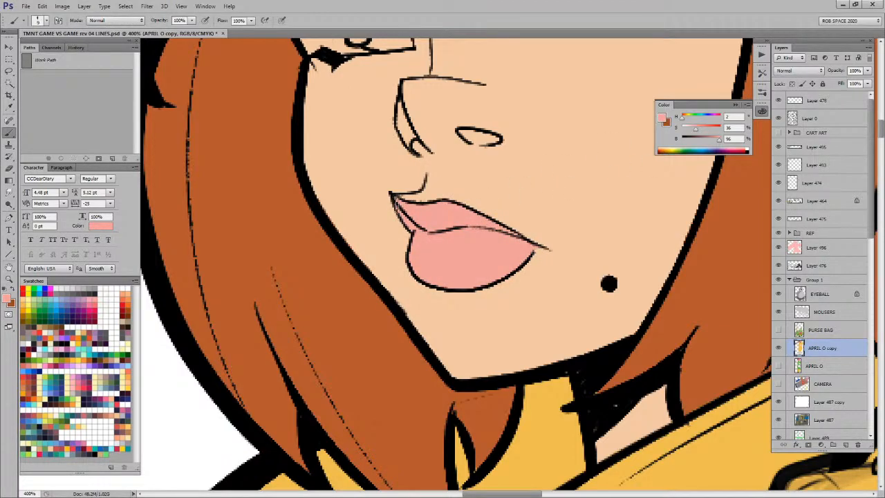
# Step: Touch up the cheek's edge beside the hair with the skin tone sampled from the face
pyautogui.press('x')
pyautogui.moveTo(315, 187); pyautogui.dragTo(350, 244)
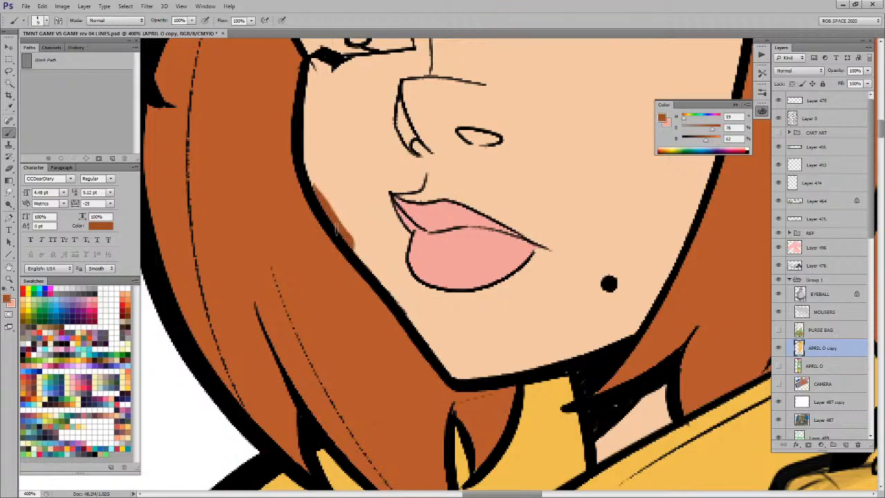
pyautogui.keyDown('alt'); pyautogui.click(333, 198); pyautogui.keyUp('alt')
pyautogui.moveTo(317, 187)
pyautogui.mouseDown()
pyautogui.moveTo(361, 256)
pyautogui.moveTo(346, 239)
pyautogui.moveTo(388, 280)
pyautogui.mouseUp()
# Step: Lasso both of the woman's eyes and fill them with the light grey, H 140, S 3, B 92, sampled from the lower artwork
pyautogui.moveTo(619, 282)
pyautogui.mouseDown()
pyautogui.moveTo(524, 395)
pyautogui.moveTo(530, 452)
pyautogui.mouseUp()
pyautogui.press('l')
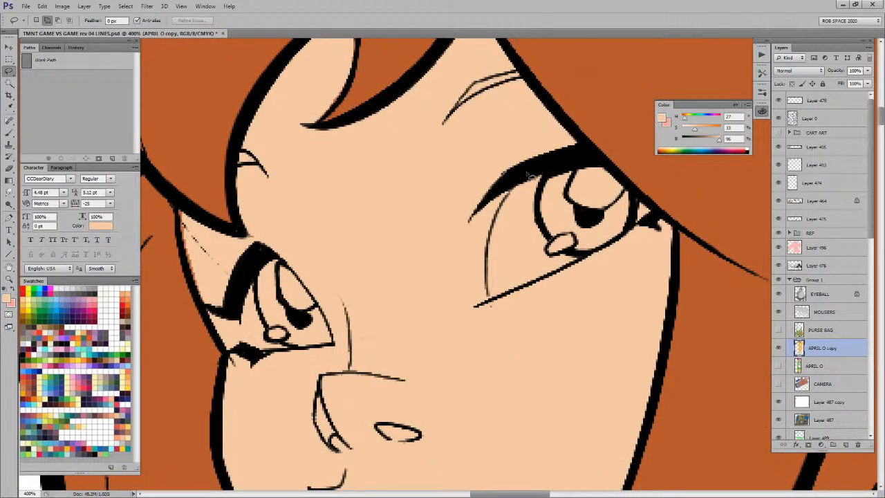
pyautogui.moveTo(514, 193)
pyautogui.mouseDown()
pyautogui.moveTo(493, 234)
pyautogui.moveTo(490, 291)
pyautogui.moveTo(508, 298)
pyautogui.moveTo(653, 215)
pyautogui.moveTo(543, 177)
pyautogui.moveTo(513, 189)
pyautogui.mouseUp()
pyautogui.moveTo(281, 261)
pyautogui.mouseDown()
pyautogui.moveTo(333, 352)
pyautogui.moveTo(261, 352)
pyautogui.moveTo(245, 338)
pyautogui.moveTo(252, 284)
pyautogui.moveTo(280, 260)
pyautogui.mouseUp()
pyautogui.press('b')
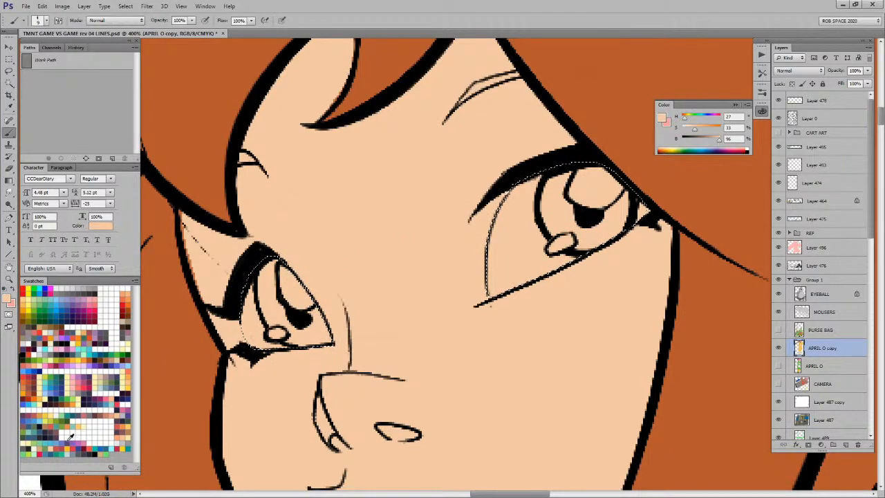
pyautogui.press('z')
pyautogui.keyDown('alt'); pyautogui.click(353, 378); pyautogui.keyUp('alt')
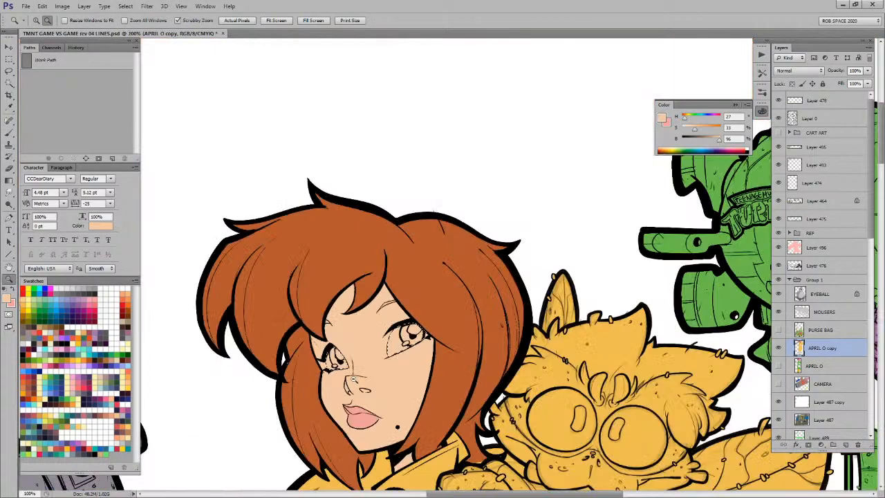
pyautogui.scroll(-5, 384, 394)
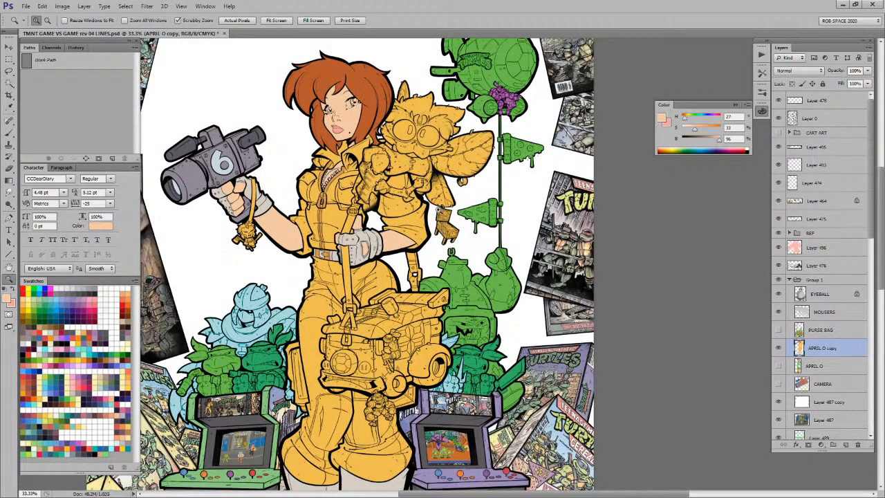
pyautogui.press('b')
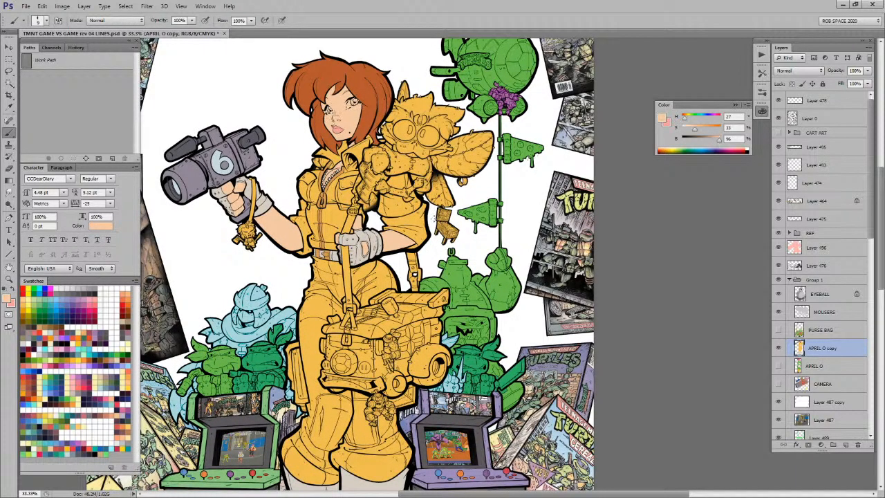
pyautogui.moveTo(400, 267)
pyautogui.mouseDown()
pyautogui.moveTo(427, 257)
pyautogui.moveTo(406, 228)
pyautogui.moveTo(483, 37)
pyautogui.mouseUp()
pyautogui.keyDown('alt'); pyautogui.click(390, 226); pyautogui.keyUp('alt')
pyautogui.press('x')
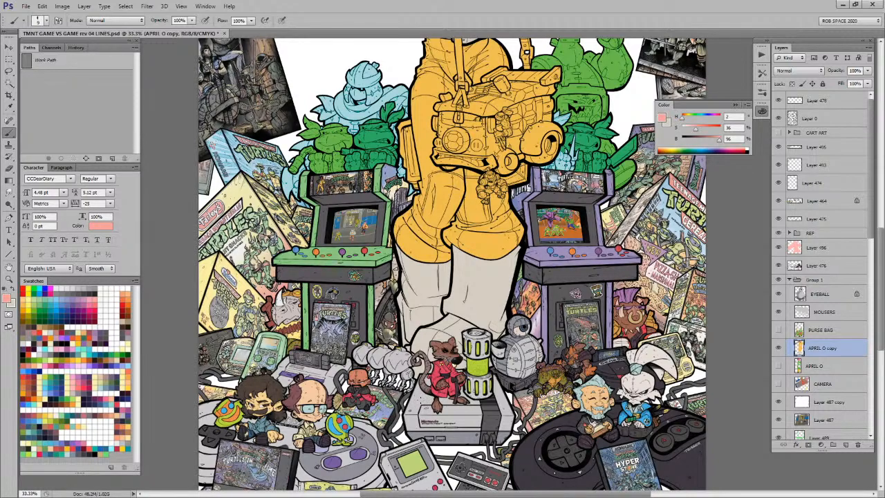
pyautogui.keyDown('alt'); pyautogui.click(264, 404); pyautogui.keyUp('alt')
pyautogui.moveTo(485, 204); pyautogui.dragTo(443, 488)
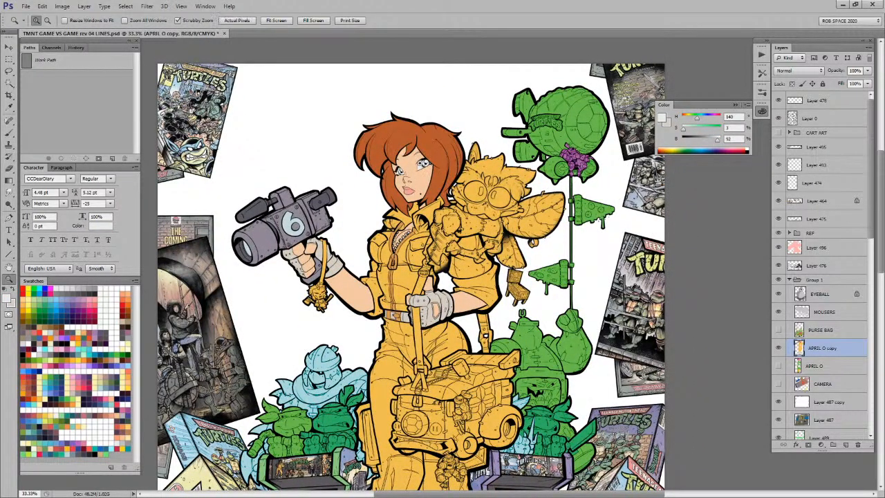
# Step: Paint both eyebrows with the orange-brown sampled from the hair, and resample the skin tone beside them
pyautogui.keyDown('ctrl'); pyautogui.click(421, 163); pyautogui.keyUp('ctrl')
pyautogui.keyDown('ctrl'); pyautogui.click(421, 163); pyautogui.keyUp('ctrl')
pyautogui.keyDown('ctrl'); pyautogui.click(421, 163); pyautogui.keyUp('ctrl')
pyautogui.keyDown('ctrl'); pyautogui.click(421, 163); pyautogui.keyUp('ctrl')
pyautogui.keyDown('ctrl'); pyautogui.click(421, 164); pyautogui.keyUp('ctrl')
pyautogui.moveTo(437, 175); pyautogui.dragTo(475, 258)
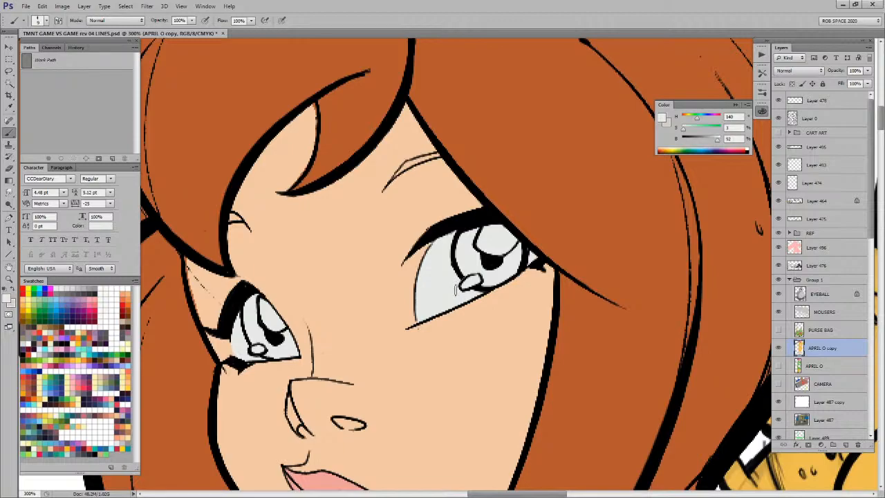
pyautogui.moveTo(267, 253); pyautogui.dragTo(339, 278)
pyautogui.keyDown('alt'); pyautogui.click(277, 304); pyautogui.keyUp('alt')
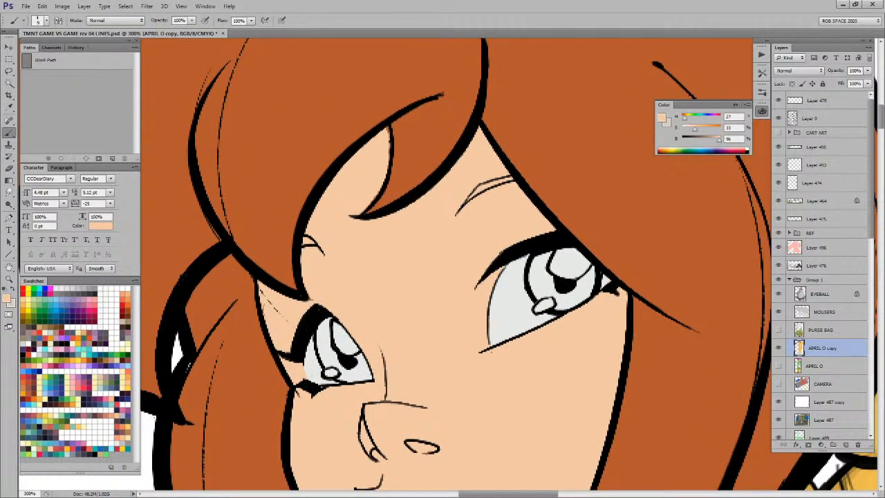
pyautogui.keyDown('alt'); pyautogui.click(411, 176); pyautogui.keyUp('alt')
pyautogui.moveTo(311, 238); pyautogui.dragTo(304, 249)
pyautogui.moveTo(472, 198); pyautogui.dragTo(510, 174)
pyautogui.keyDown('alt'); pyautogui.click(479, 181); pyautogui.keyUp('alt')
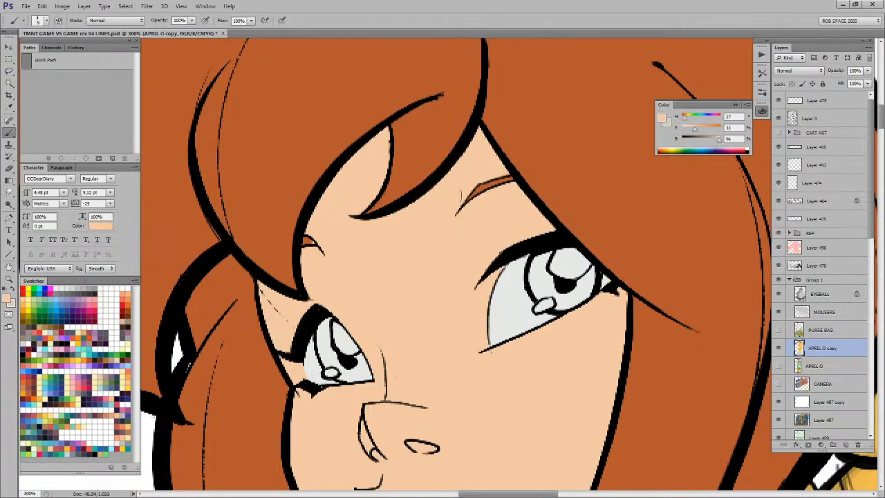
# Step: Examine the coloured face, torso and hair edges up close and against the full figure
pyautogui.scroll(-3, 545, 181)
pyautogui.scroll(-2, 545, 181)
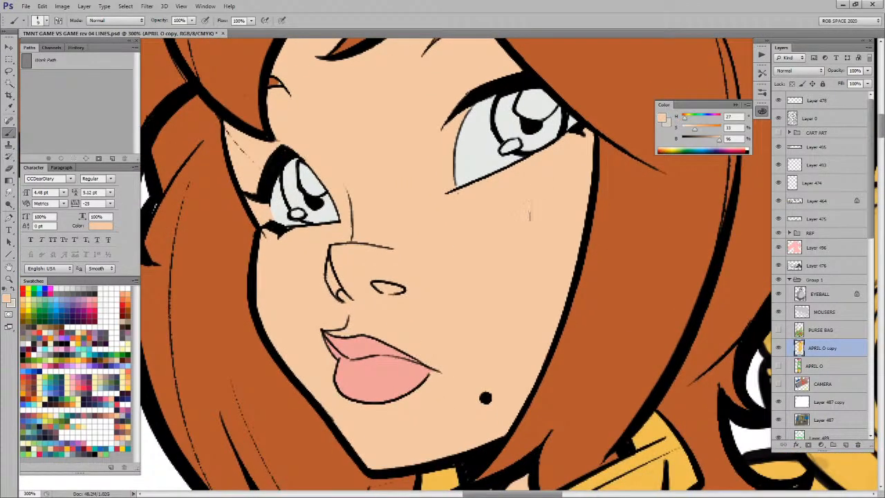
pyautogui.press('z')
pyautogui.scroll(-3, 527, 235)
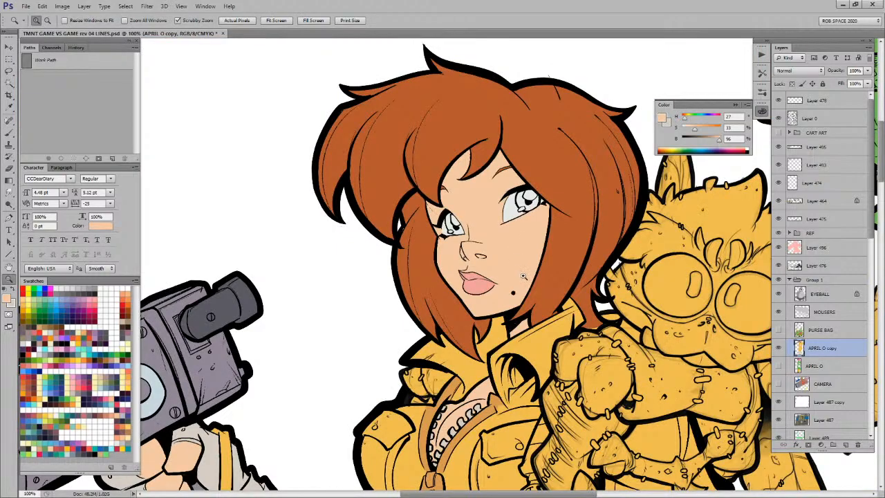
pyautogui.moveTo(560, 436); pyautogui.dragTo(500, 216)
pyautogui.press('b')
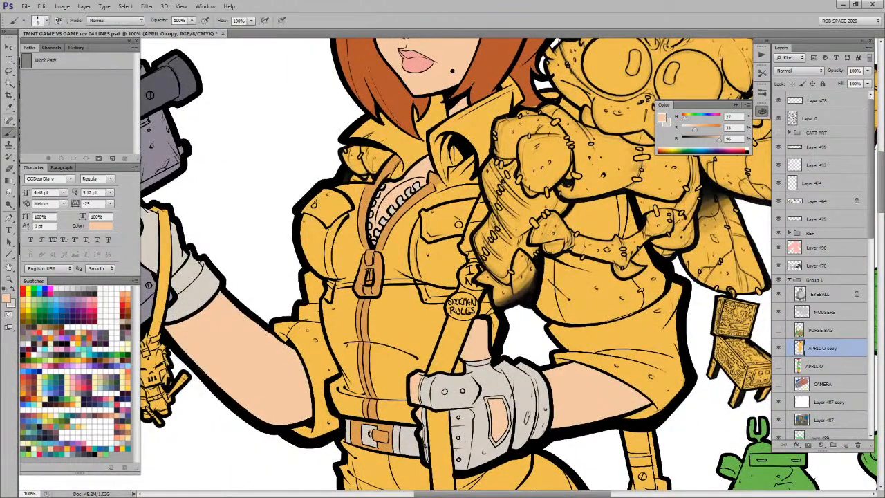
pyautogui.moveTo(531, 318); pyautogui.dragTo(528, 315)
pyautogui.moveTo(517, 268); pyautogui.dragTo(516, 393)
pyautogui.moveTo(532, 230); pyautogui.dragTo(529, 331)
pyautogui.press('z')
pyautogui.click(529, 330)
pyautogui.click(529, 331)
pyautogui.click(529, 331)
pyautogui.press('b')
pyautogui.keyDown('alt'); pyautogui.click(526, 333); pyautogui.keyUp('alt')
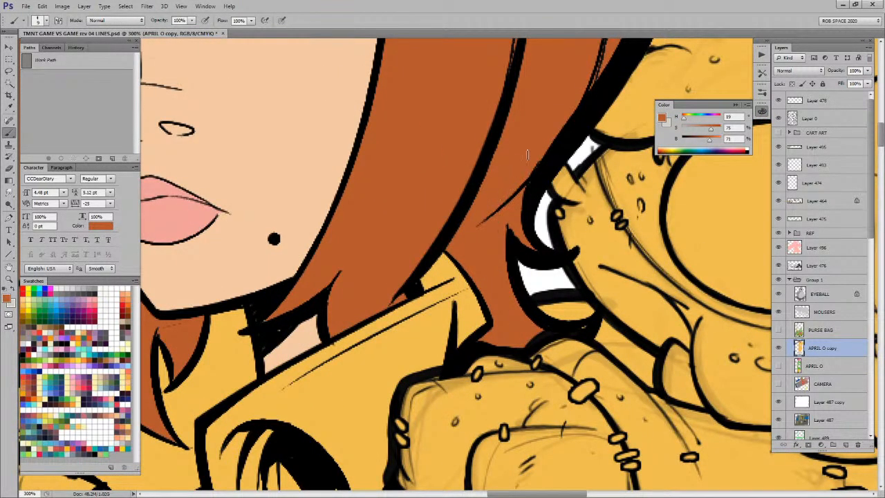
pyautogui.moveTo(551, 184); pyautogui.dragTo(498, 322)
pyautogui.moveTo(510, 192); pyautogui.dragTo(487, 307)
pyautogui.press('z')
pyautogui.keyDown('alt'); pyautogui.click(487, 309); pyautogui.keyUp('alt')
pyautogui.keyDown('alt'); pyautogui.click(488, 309); pyautogui.keyUp('alt')
pyautogui.keyDown('alt'); pyautogui.click(486, 312); pyautogui.keyUp('alt')
pyautogui.keyDown('alt'); pyautogui.click(485, 314); pyautogui.keyUp('alt')
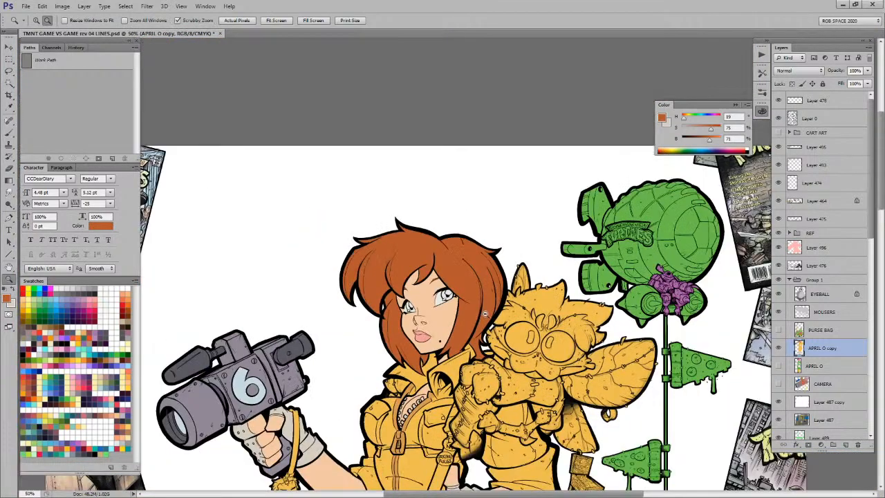
pyautogui.keyDown('alt'); pyautogui.click(485, 312); pyautogui.keyUp('alt')
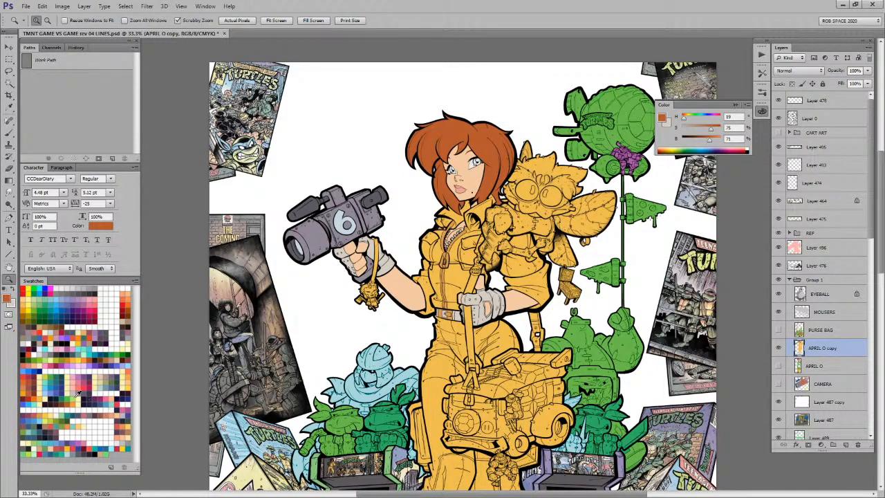
# Step: Choose a bright orange swatch, H 23, S 68, B 93, and paint the iris of the larger eye with it
pyautogui.click(104, 439)
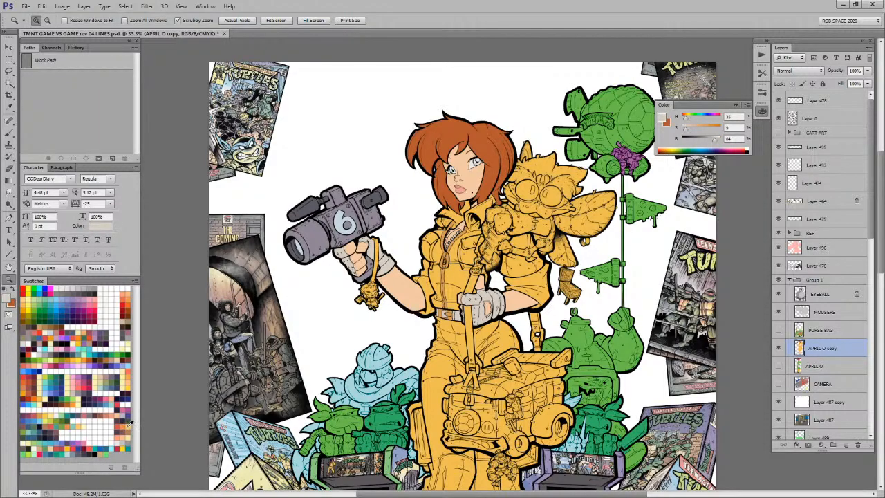
pyautogui.click(122, 426)
pyautogui.moveTo(477, 160); pyautogui.dragTo(581, 160)
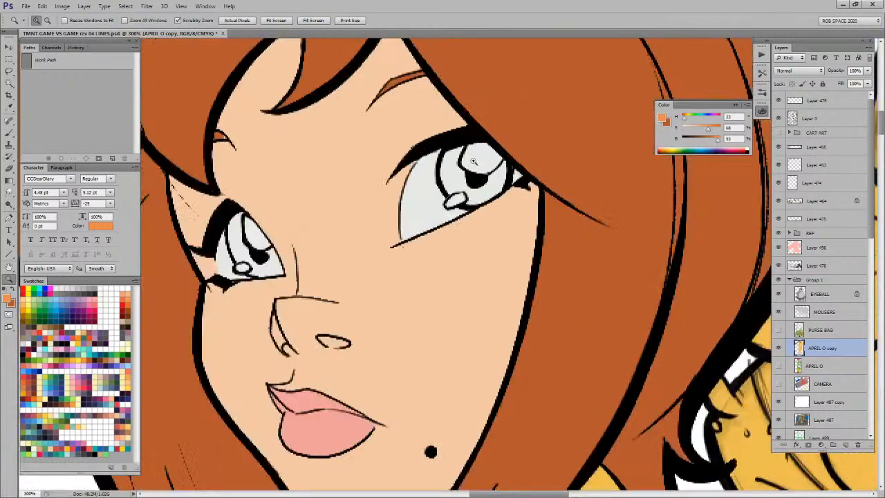
pyautogui.press('b')
pyautogui.moveTo(461, 158)
pyautogui.mouseDown()
pyautogui.moveTo(451, 188)
pyautogui.moveTo(469, 191)
pyautogui.moveTo(460, 200)
pyautogui.moveTo(495, 188)
pyautogui.moveTo(501, 172)
pyautogui.moveTo(481, 178)
pyautogui.moveTo(501, 181)
pyautogui.moveTo(450, 178)
pyautogui.mouseUp()
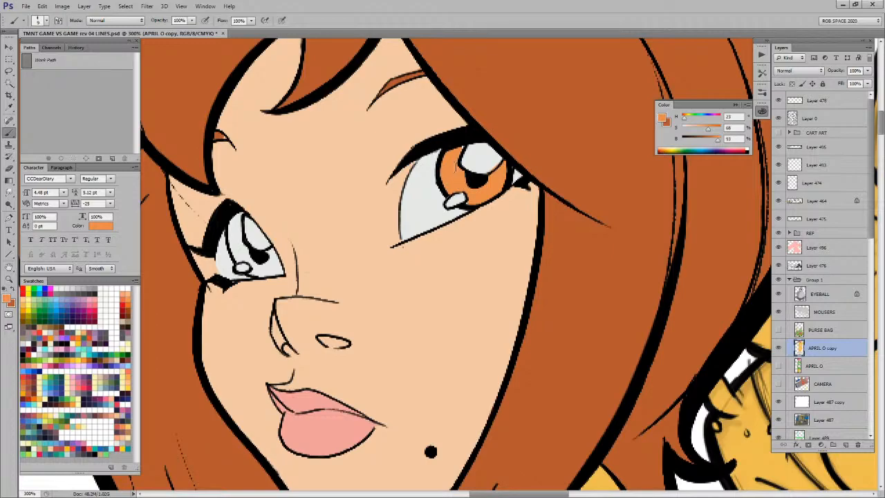
# Step: Reset to the default colours and paint the eye highlights pure white
pyautogui.press('d')
pyautogui.press('x')
pyautogui.moveTo(471, 149)
pyautogui.mouseDown()
pyautogui.moveTo(464, 164)
pyautogui.moveTo(492, 161)
pyautogui.mouseUp()
pyautogui.moveTo(448, 203); pyautogui.dragTo(458, 198)
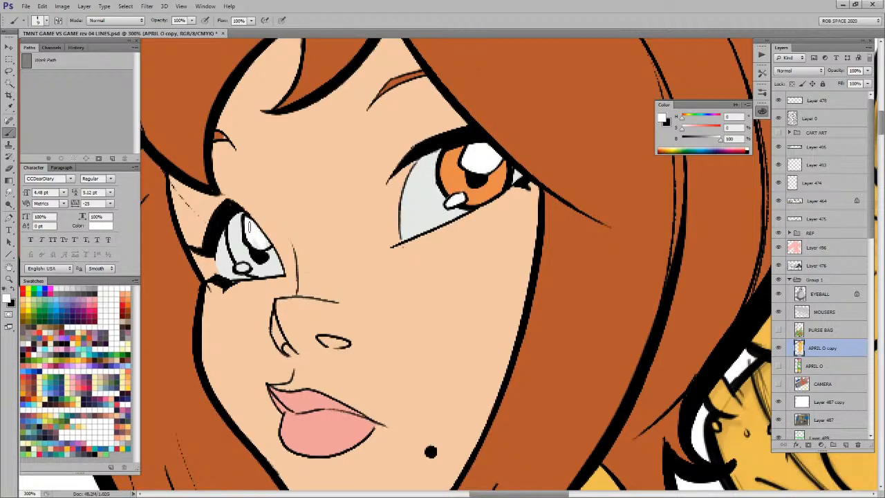
# Step: Paint the smaller eye's iris with the orange sampled from the finished iris, and whiten its lower highlight
pyautogui.press('x')
pyautogui.keyDown('alt'); pyautogui.click(453, 174); pyautogui.keyUp('alt')
pyautogui.moveTo(239, 211)
pyautogui.mouseDown()
pyautogui.moveTo(256, 260)
pyautogui.moveTo(270, 256)
pyautogui.moveTo(248, 271)
pyautogui.moveTo(272, 266)
pyautogui.moveTo(237, 256)
pyautogui.moveTo(235, 219)
pyautogui.mouseUp()
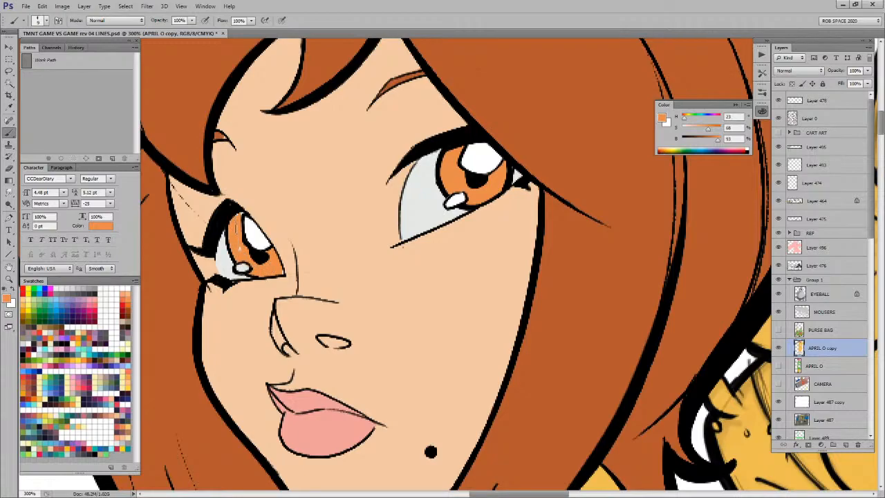
pyautogui.press('x')
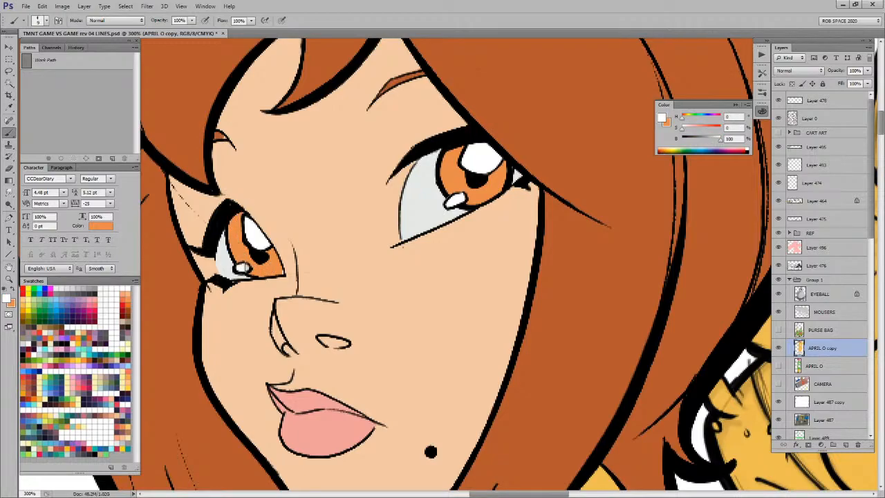
# Step: Check the whole illustration and sample the purple, H 262, S 26, B 74, from the arcade cabinet beside the woman's leg
pyautogui.press('z')
pyautogui.keyDown('alt'); pyautogui.click(432, 311); pyautogui.keyUp('alt')
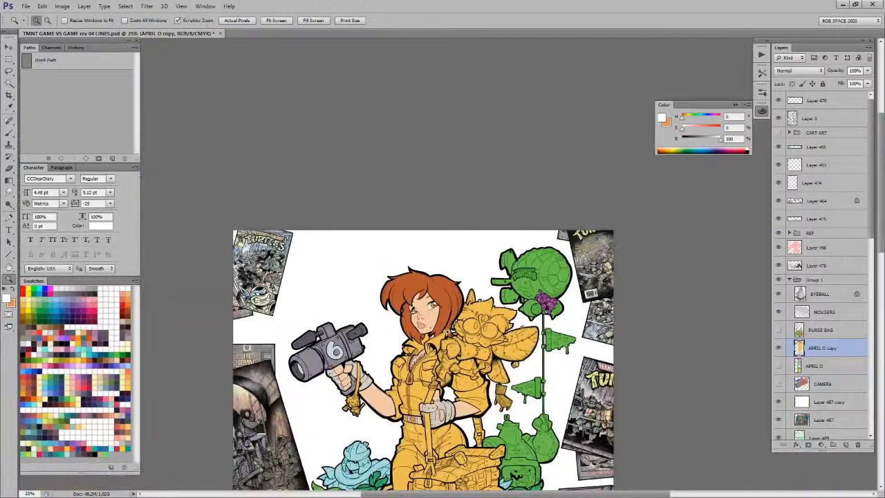
pyautogui.moveTo(493, 406); pyautogui.dragTo(488, 241)
pyautogui.keyDown('alt'); pyautogui.click(488, 255); pyautogui.keyUp('alt')
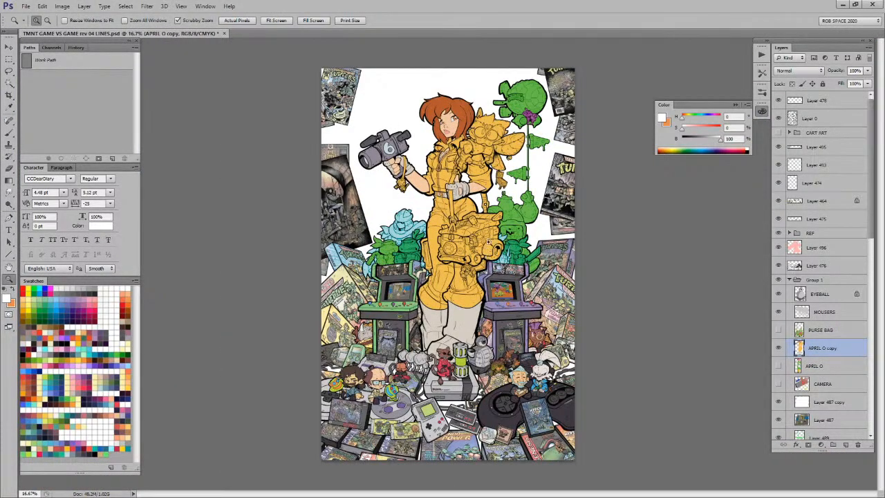
pyautogui.click(490, 235)
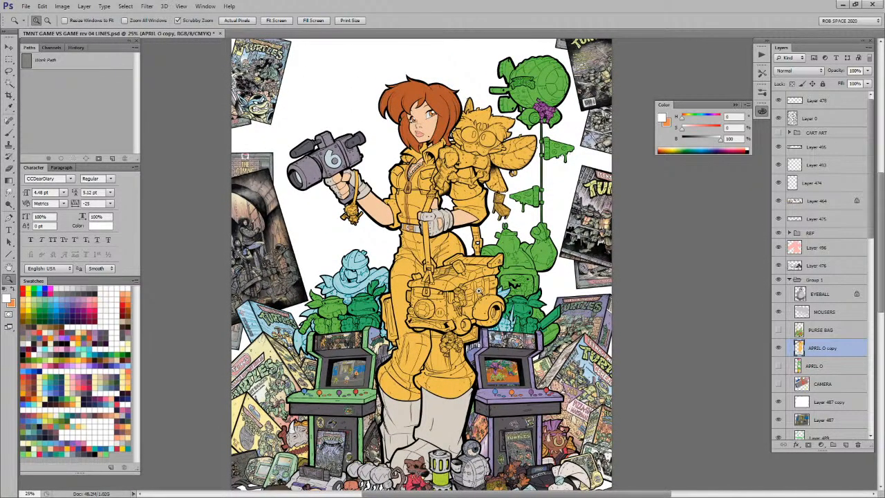
pyautogui.press('b')
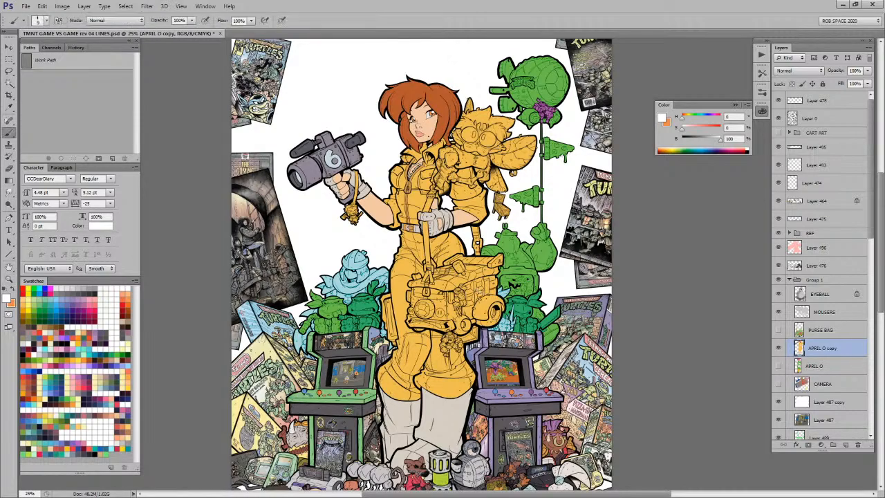
pyautogui.moveTo(482, 305); pyautogui.dragTo(482, 302)
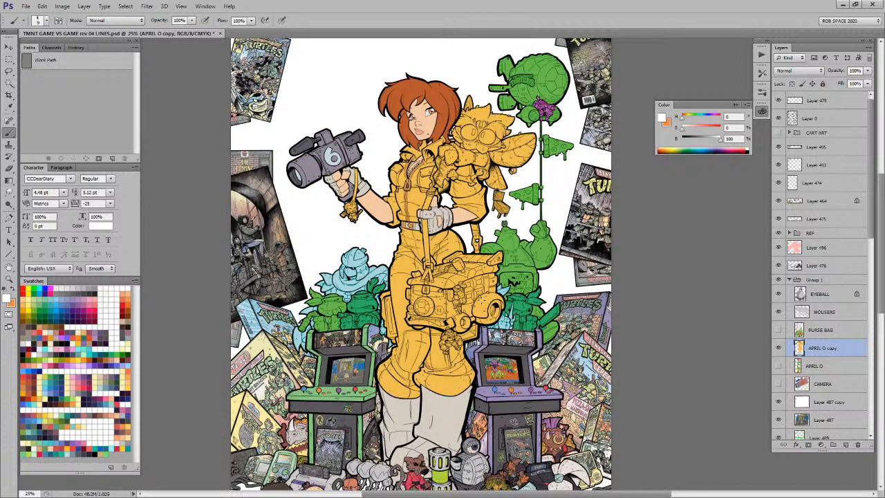
pyautogui.keyDown('alt'); pyautogui.click(368, 393); pyautogui.keyUp('alt')
pyautogui.keyDown('alt'); pyautogui.click(484, 341); pyautogui.keyUp('alt')
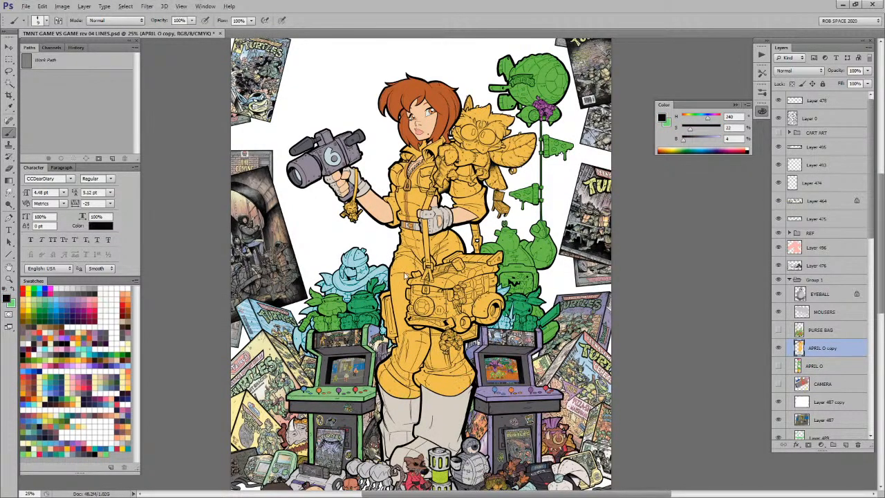
pyautogui.keyDown('alt'); pyautogui.click(480, 353); pyautogui.keyUp('alt')
# Step: Select the camera's wrist strap and hanging charm by intersecting a lasso outline with a Magic Wand selection and fill them with the purple
pyautogui.press('z')
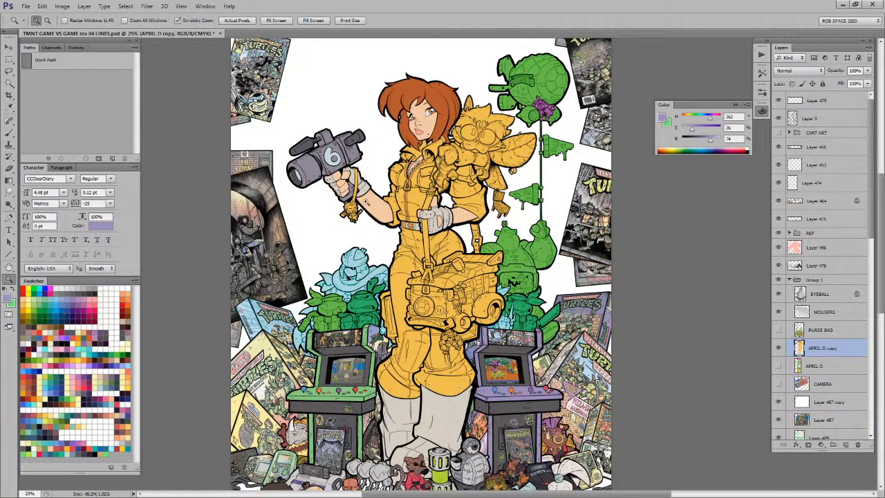
pyautogui.click(356, 182)
pyautogui.click(357, 182)
pyautogui.click(357, 182)
pyautogui.click(356, 182)
pyautogui.click(359, 200)
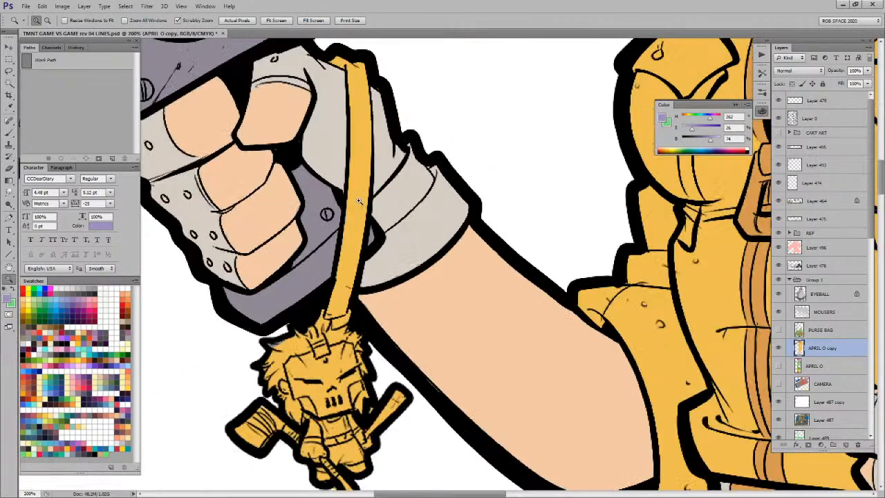
pyautogui.press('l')
pyautogui.moveTo(260, 325)
pyautogui.mouseDown()
pyautogui.moveTo(267, 285)
pyautogui.moveTo(415, 435)
pyautogui.moveTo(473, 333)
pyautogui.moveTo(469, 414)
pyautogui.moveTo(320, 208)
pyautogui.moveTo(370, 261)
pyautogui.mouseUp()
pyautogui.press('w')
pyautogui.rightClick(370, 261)
pyautogui.click(414, 115)
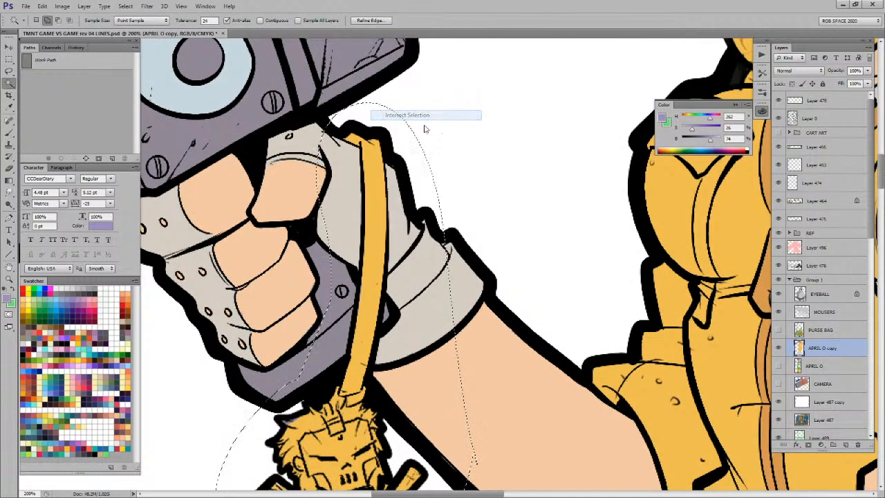
pyautogui.hotkey('ctrl', 'd')
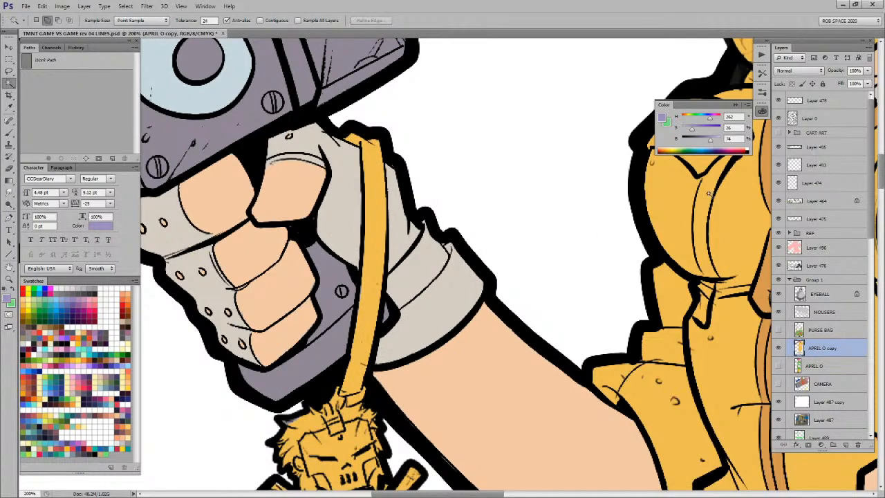
pyautogui.hotkey('shift', 'alt', 'BackSpace')
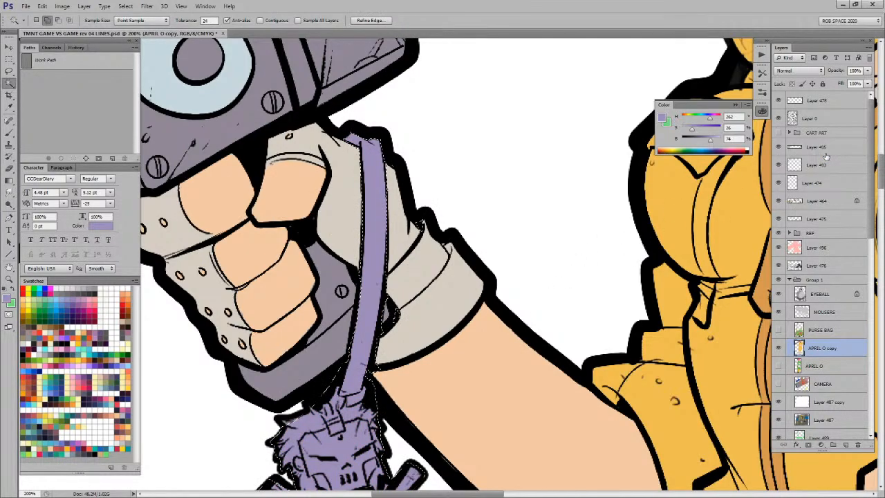
pyautogui.moveTo(474, 424)
pyautogui.mouseDown()
pyautogui.moveTo(520, 217)
pyautogui.moveTo(533, 217)
pyautogui.mouseUp()
# Step: Paint the hanging charm's mask with the cream swatch, H 49, S 16, B 100
pyautogui.press('b')
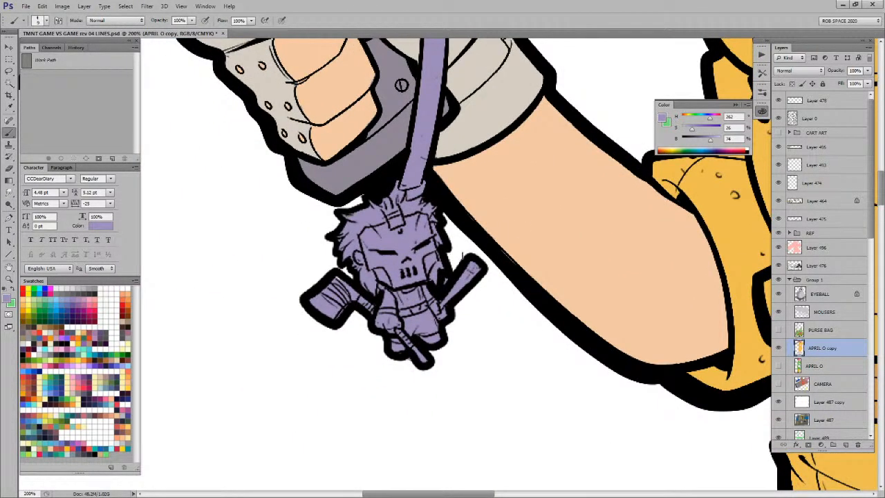
pyautogui.click(103, 385)
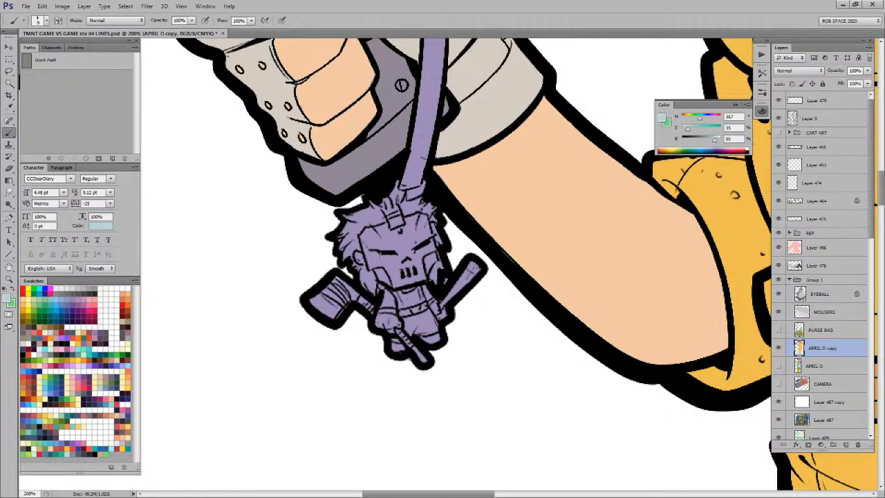
pyautogui.moveTo(372, 239)
pyautogui.mouseDown()
pyautogui.moveTo(368, 268)
pyautogui.moveTo(379, 224)
pyautogui.moveTo(399, 231)
pyautogui.mouseUp()
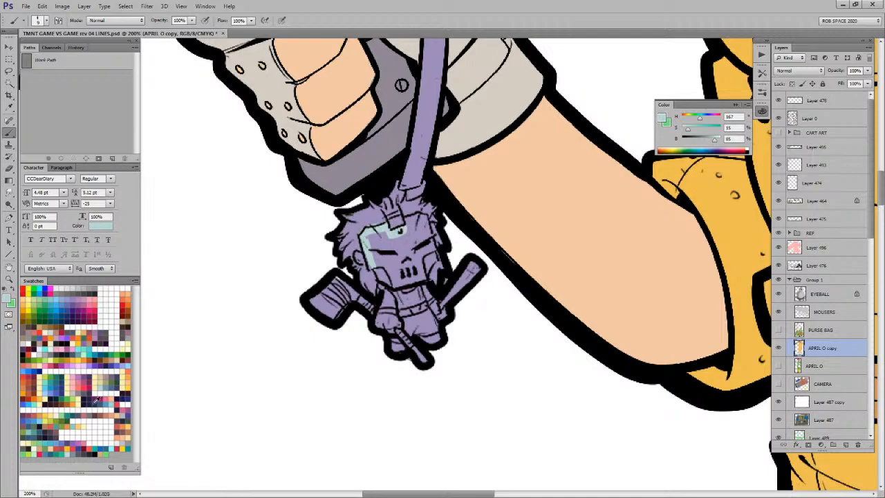
pyautogui.click(58, 409)
pyautogui.moveTo(363, 241); pyautogui.dragTo(384, 228)
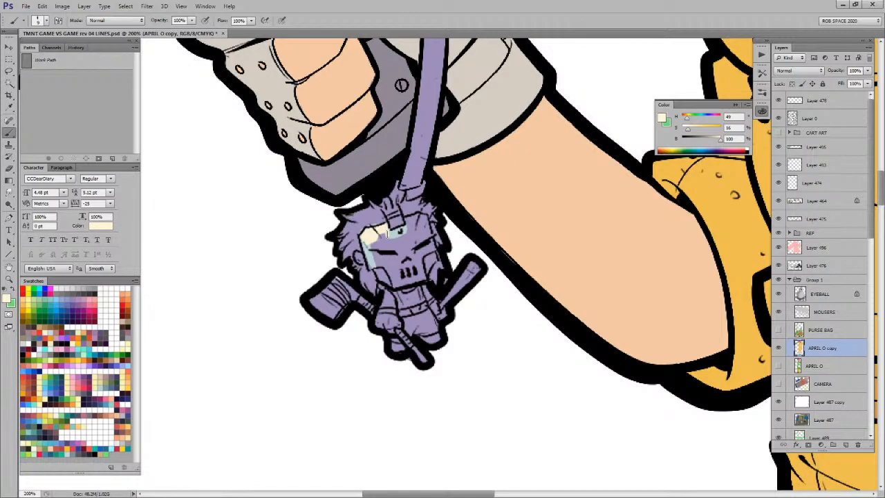
pyautogui.moveTo(385, 234)
pyautogui.mouseDown()
pyautogui.moveTo(419, 217)
pyautogui.moveTo(434, 257)
pyautogui.moveTo(424, 277)
pyautogui.moveTo(386, 284)
pyautogui.moveTo(364, 244)
pyautogui.moveTo(379, 261)
pyautogui.moveTo(385, 249)
pyautogui.mouseUp()
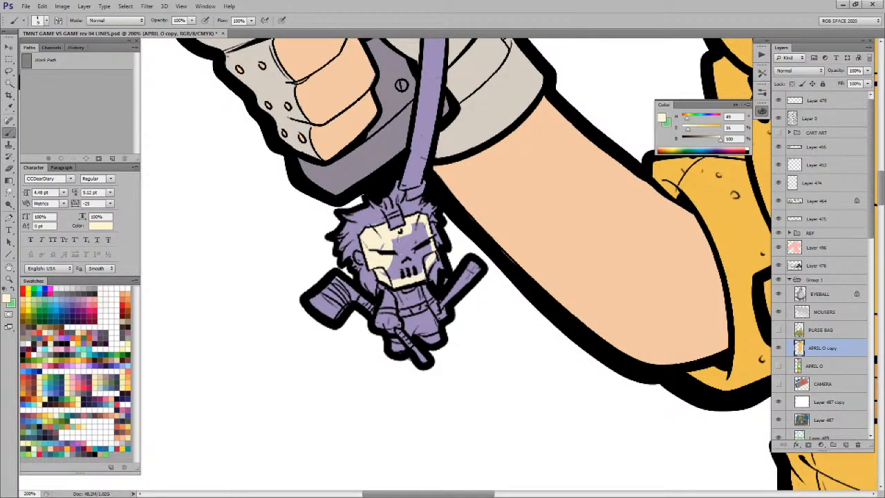
pyautogui.rightClick(399, 244)
pyautogui.doubleClick(431, 339)
pyautogui.moveTo(421, 235)
pyautogui.mouseDown()
pyautogui.moveTo(429, 263)
pyautogui.moveTo(398, 271)
pyautogui.moveTo(388, 263)
pyautogui.moveTo(404, 280)
pyautogui.mouseUp()
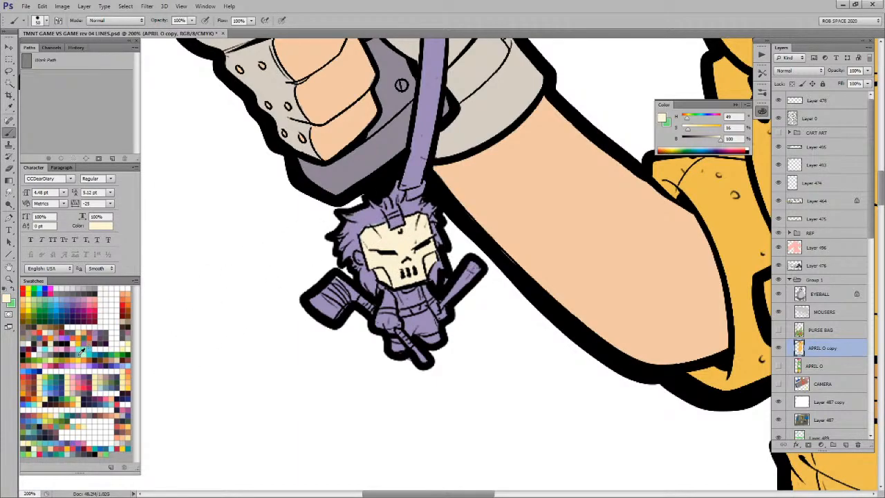
# Step: Sample a dark grey, S 3, B 36, from the illustration for the charm's hair
pyautogui.moveTo(634, 407); pyautogui.dragTo(511, 89)
pyautogui.moveTo(522, 372); pyautogui.dragTo(525, 291)
pyautogui.keyDown('ctrl'); pyautogui.keyDown('alt'); pyautogui.click(482, 330); pyautogui.keyUp('alt'); pyautogui.keyUp('ctrl')
pyautogui.keyDown('ctrl'); pyautogui.keyDown('alt'); pyautogui.click(482, 330); pyautogui.keyUp('alt'); pyautogui.keyUp('ctrl')
pyautogui.keyDown('ctrl'); pyautogui.keyDown('alt'); pyautogui.click(482, 330); pyautogui.keyUp('alt'); pyautogui.keyUp('ctrl')
pyautogui.keyDown('ctrl'); pyautogui.keyDown('alt'); pyautogui.click(481, 330); pyautogui.keyUp('alt'); pyautogui.keyUp('ctrl')
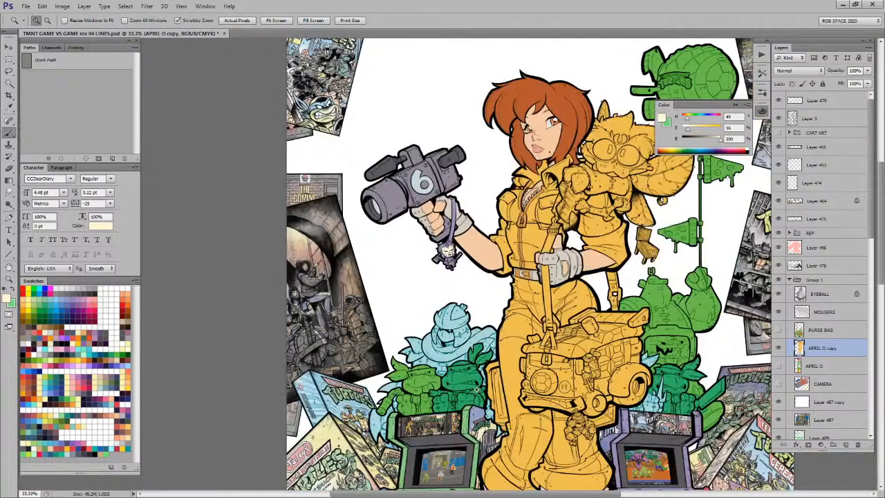
pyautogui.moveTo(462, 403); pyautogui.dragTo(454, 487)
pyautogui.keyDown('alt'); pyautogui.click(432, 327); pyautogui.keyUp('alt')
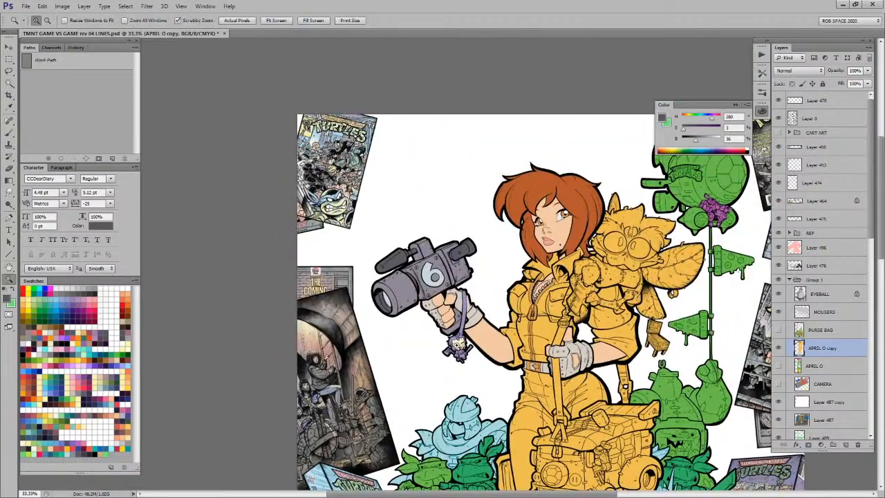
# Step: Paint the charm's ear beside the mask with the peach swatch, H 25, S 43, B 99
pyautogui.keyDown('ctrl'); pyautogui.click(457, 353); pyautogui.keyUp('ctrl')
pyautogui.keyDown('ctrl'); pyautogui.click(457, 352); pyautogui.keyUp('ctrl')
pyautogui.keyDown('ctrl'); pyautogui.click(456, 352); pyautogui.keyUp('ctrl')
pyautogui.keyDown('ctrl'); pyautogui.click(467, 357); pyautogui.keyUp('ctrl')
pyautogui.keyDown('ctrl'); pyautogui.click(468, 356); pyautogui.keyUp('ctrl')
pyautogui.press('x')
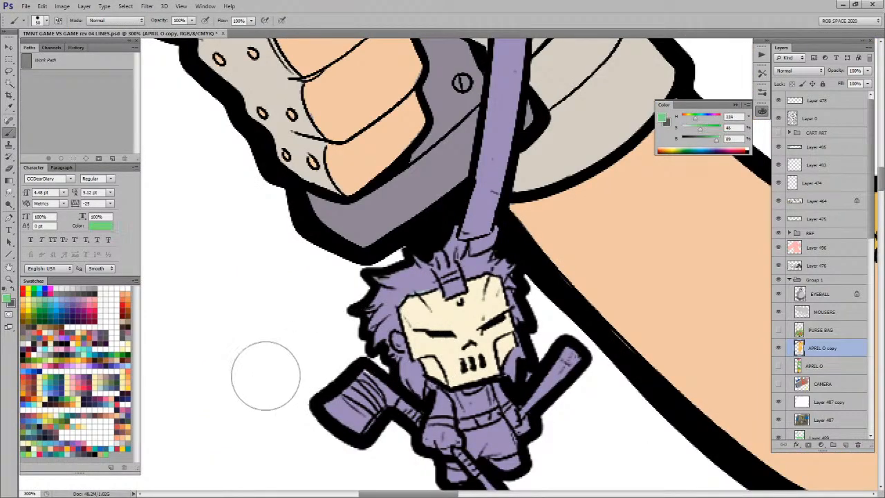
pyautogui.click(122, 438)
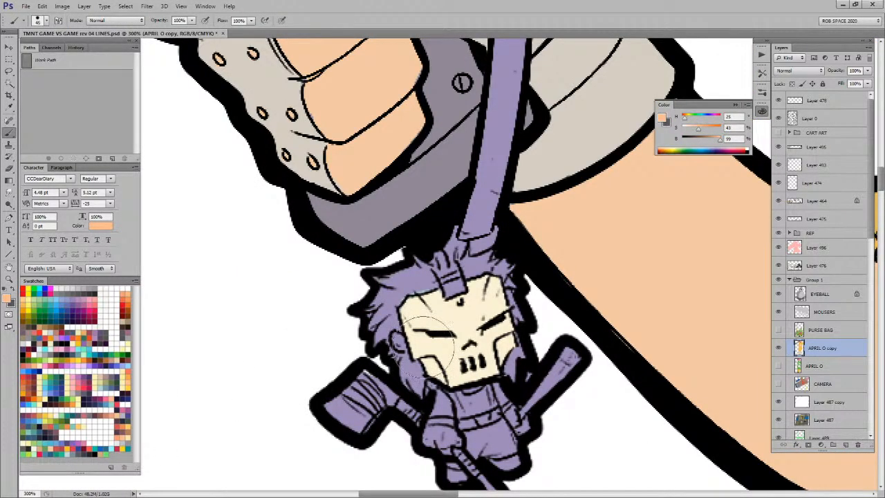
pyautogui.moveTo(404, 339)
pyautogui.mouseDown()
pyautogui.moveTo(395, 348)
pyautogui.moveTo(396, 339)
pyautogui.mouseUp()
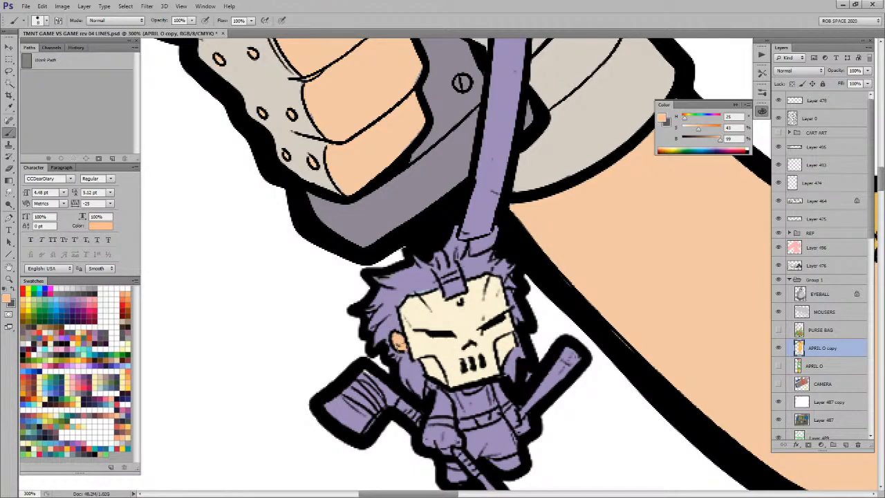
# Step: Paint the charm's other ear peach and fill its hair around the mask with the sampled dark grey
pyautogui.moveTo(500, 304); pyautogui.dragTo(476, 251)
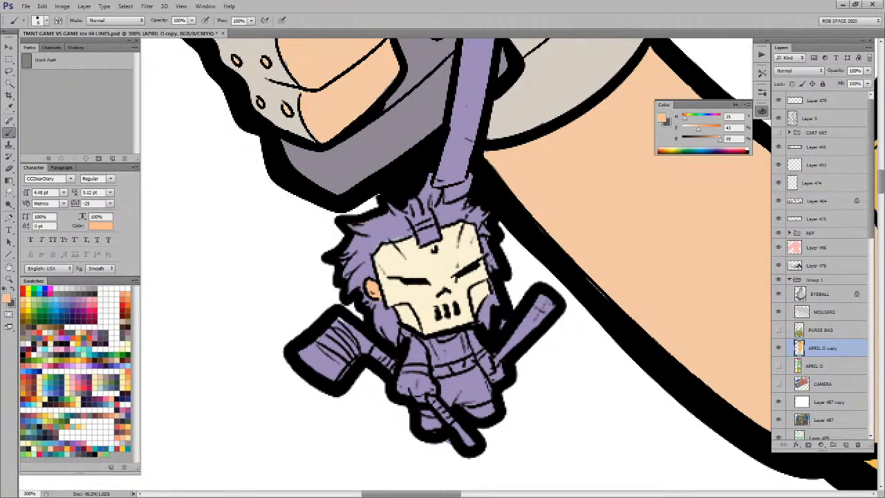
pyautogui.keyDown('alt'); pyautogui.click(485, 245); pyautogui.keyUp('alt')
pyautogui.moveTo(497, 264)
pyautogui.mouseDown()
pyautogui.moveTo(478, 218)
pyautogui.moveTo(439, 215)
pyautogui.moveTo(442, 206)
pyautogui.moveTo(449, 213)
pyautogui.moveTo(480, 207)
pyautogui.moveTo(396, 202)
pyautogui.moveTo(406, 204)
pyautogui.moveTo(357, 291)
pyautogui.moveTo(351, 238)
pyautogui.moveTo(347, 264)
pyautogui.moveTo(363, 240)
pyautogui.moveTo(355, 227)
pyautogui.moveTo(383, 234)
pyautogui.moveTo(362, 250)
pyautogui.moveTo(361, 289)
pyautogui.moveTo(374, 315)
pyautogui.moveTo(389, 312)
pyautogui.moveTo(392, 343)
pyautogui.moveTo(395, 314)
pyautogui.mouseUp()
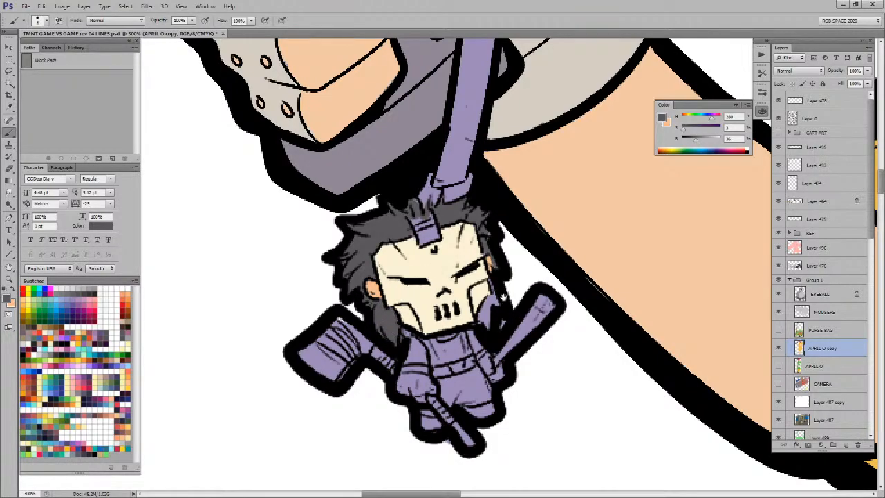
pyautogui.moveTo(494, 297); pyautogui.dragTo(497, 303)
pyautogui.moveTo(495, 294)
pyautogui.mouseDown()
pyautogui.moveTo(488, 314)
pyautogui.moveTo(497, 271)
pyautogui.mouseUp()
# Step: Paint the charm's arms, hands, neck and bare waist with the peach skin colour
pyautogui.press('x')
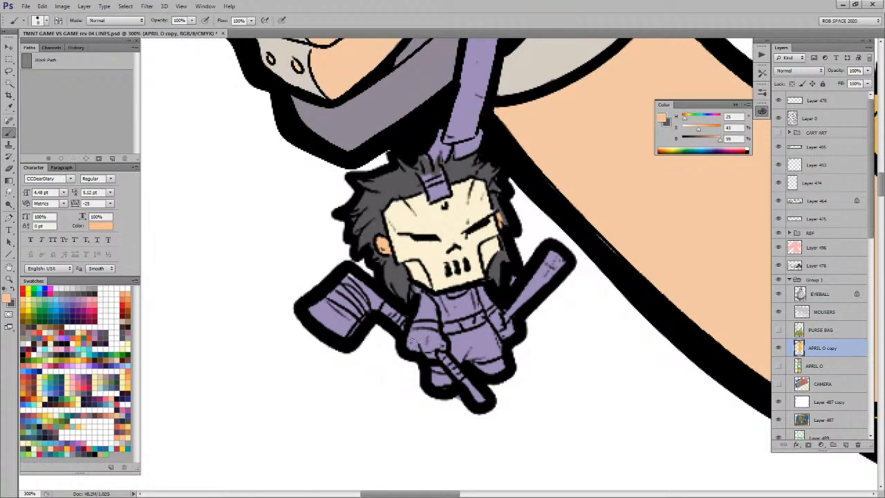
pyautogui.moveTo(413, 342)
pyautogui.mouseDown()
pyautogui.moveTo(422, 299)
pyautogui.moveTo(440, 346)
pyautogui.moveTo(423, 347)
pyautogui.moveTo(424, 334)
pyautogui.mouseUp()
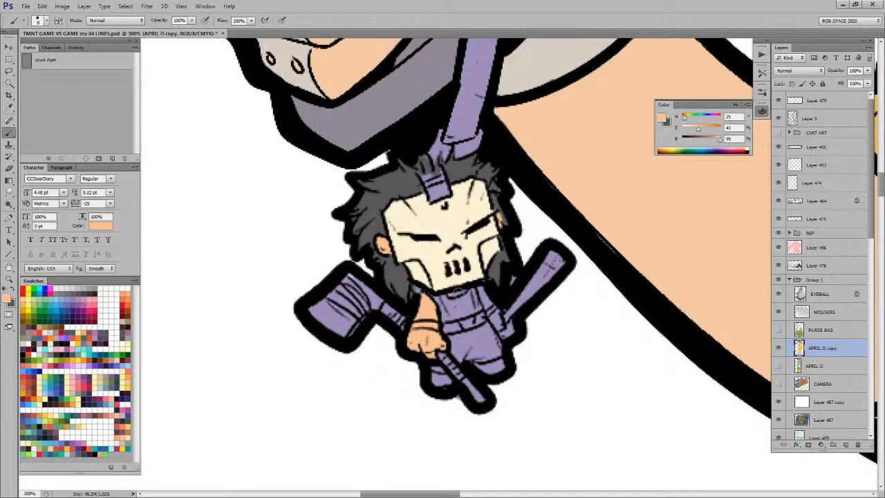
pyautogui.moveTo(493, 300)
pyautogui.mouseDown()
pyautogui.moveTo(494, 322)
pyautogui.moveTo(509, 333)
pyautogui.mouseUp()
pyautogui.moveTo(446, 326); pyautogui.dragTo(484, 316)
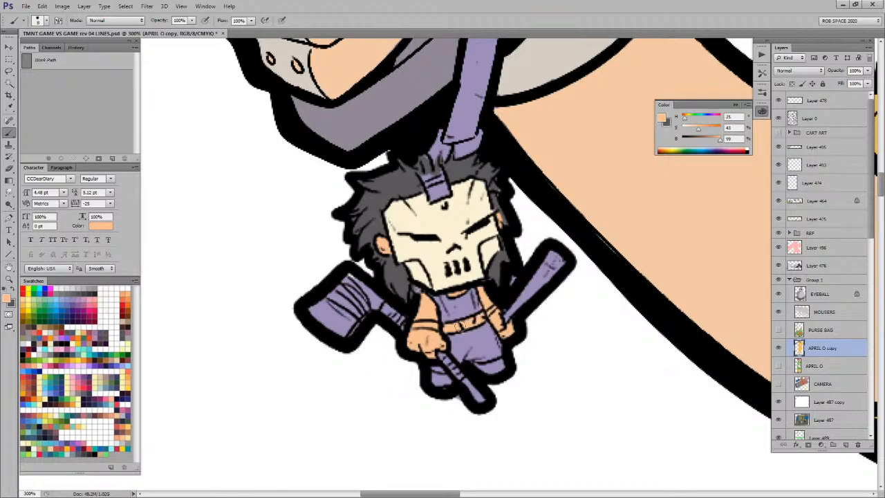
# Step: Sample the red, H 346, S 73, B 86, from the illustration for the charm's headpiece
pyautogui.scroll(1, 716, 179)
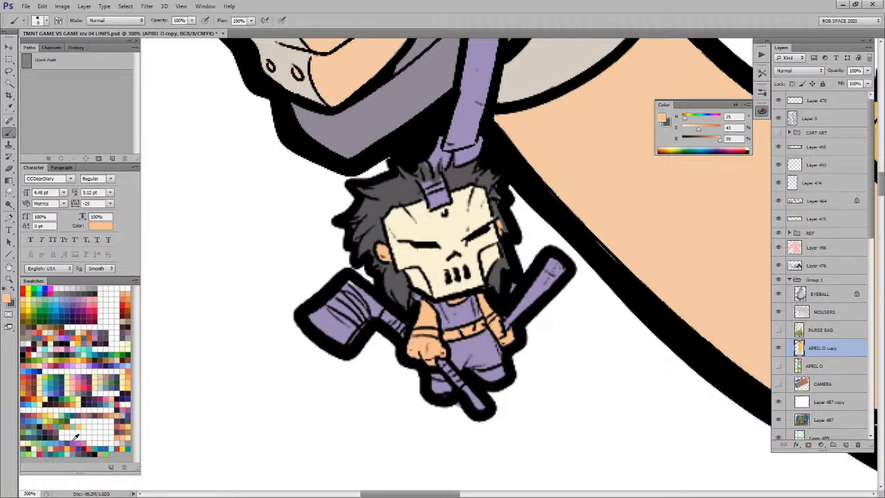
pyautogui.click(86, 384)
pyautogui.hotkey('ctrl', 'space')
pyautogui.keyDown('ctrl'); pyautogui.keyDown('alt'); pyautogui.click(510, 302); pyautogui.keyUp('alt'); pyautogui.keyUp('ctrl')
pyautogui.keyDown('ctrl'); pyautogui.keyDown('alt'); pyautogui.click(510, 302); pyautogui.keyUp('alt'); pyautogui.keyUp('ctrl')
pyautogui.keyDown('ctrl'); pyautogui.keyDown('alt'); pyautogui.click(510, 302); pyautogui.keyUp('alt'); pyautogui.keyUp('ctrl')
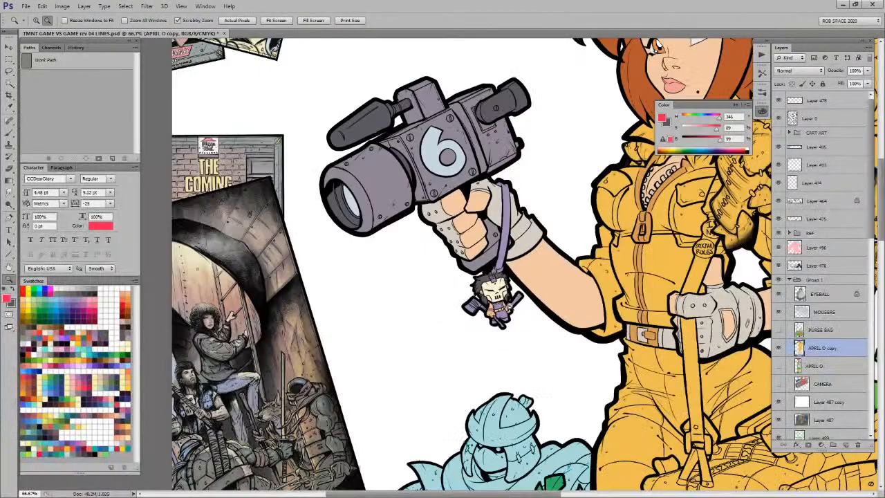
pyautogui.keyDown('ctrl'); pyautogui.keyDown('alt'); pyautogui.click(510, 302); pyautogui.keyUp('alt'); pyautogui.keyUp('ctrl')
pyautogui.keyDown('ctrl'); pyautogui.keyDown('alt'); pyautogui.click(510, 302); pyautogui.keyUp('alt'); pyautogui.keyUp('ctrl')
pyautogui.press('space')
pyautogui.moveTo(576, 403); pyautogui.dragTo(534, 172)
pyautogui.press('x')
pyautogui.keyDown('alt'); pyautogui.click(539, 429); pyautogui.keyUp('alt')
pyautogui.press('space')
pyautogui.moveTo(465, 81); pyautogui.dragTo(481, 268)
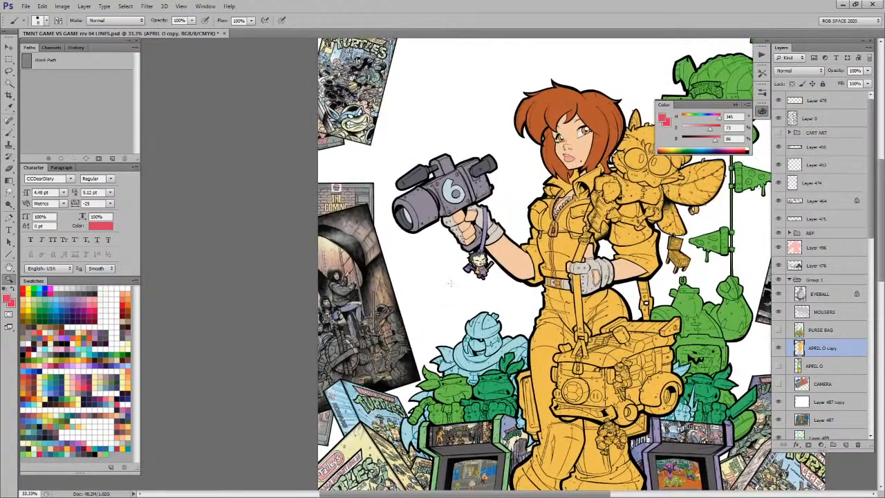
# Step: Paint the small strap above the charm's mask with the sampled red
pyautogui.hotkey('ctrl', 'space')
pyautogui.keyDown('ctrl'); pyautogui.click(482, 268); pyautogui.keyUp('ctrl')
pyautogui.keyDown('ctrl'); pyautogui.click(481, 269); pyautogui.keyUp('ctrl')
pyautogui.keyDown('ctrl'); pyautogui.click(481, 268); pyautogui.keyUp('ctrl')
pyautogui.keyDown('ctrl'); pyautogui.click(481, 269); pyautogui.keyUp('ctrl')
pyautogui.keyDown('ctrl'); pyautogui.click(481, 268); pyautogui.keyUp('ctrl')
pyautogui.moveTo(444, 158)
pyautogui.mouseDown()
pyautogui.moveTo(453, 175)
pyautogui.moveTo(457, 160)
pyautogui.moveTo(466, 173)
pyautogui.moveTo(442, 176)
pyautogui.mouseUp()
# Step: Touch up the edges around the charm's red strap, hair and mask with colours sampled from those areas
pyautogui.keyDown('alt'); pyautogui.click(437, 162); pyautogui.keyUp('alt')
pyautogui.keyDown('alt'); pyautogui.click(446, 182); pyautogui.keyUp('alt')
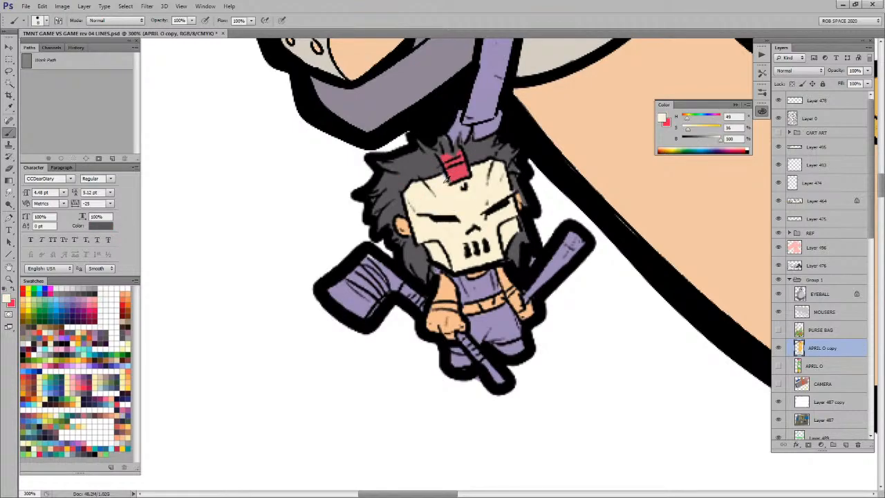
pyautogui.keyDown('alt'); pyautogui.click(424, 174); pyautogui.keyUp('alt')
pyautogui.keyDown('alt'); pyautogui.click(451, 168); pyautogui.keyUp('alt')
pyautogui.keyDown('alt'); pyautogui.click(460, 179); pyautogui.keyUp('alt')
pyautogui.keyDown('alt'); pyautogui.click(495, 159); pyautogui.keyUp('alt')
pyautogui.moveTo(494, 242); pyautogui.dragTo(449, 217)
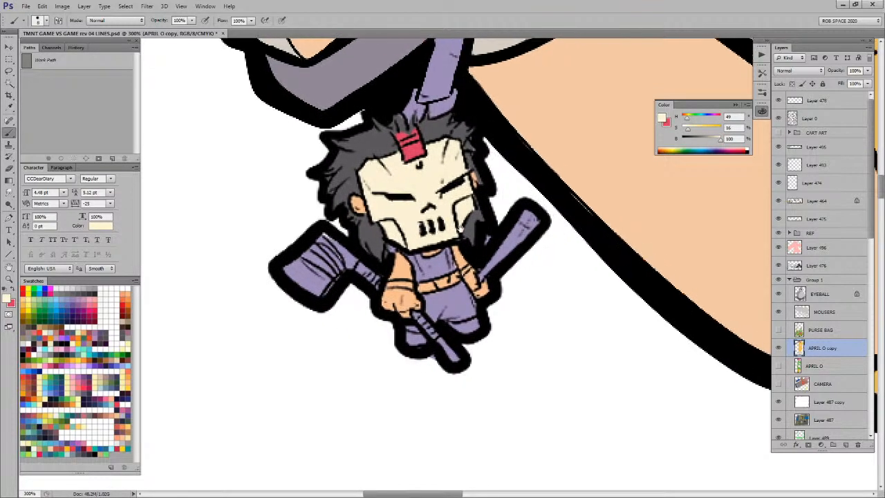
# Step: Try the strap's red on the charm's wristband and undo it
pyautogui.press('x')
pyautogui.moveTo(380, 283); pyautogui.dragTo(411, 282)
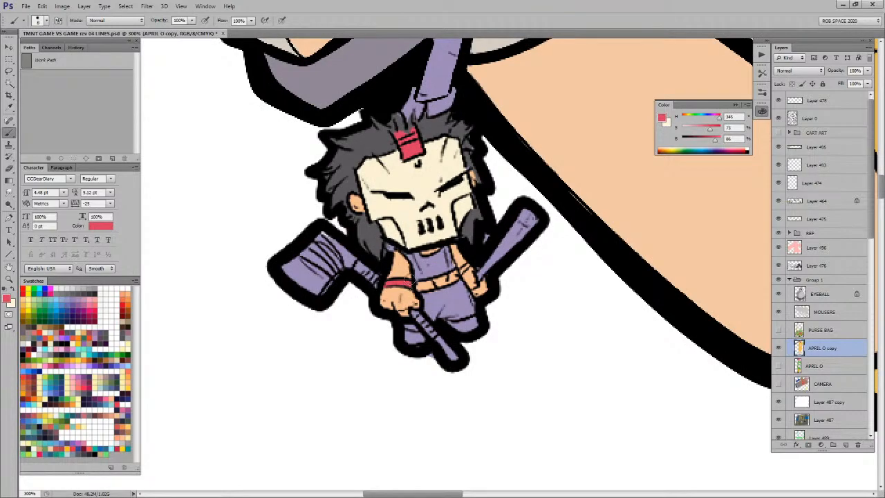
pyautogui.hotkey('ctrl', 'z')
# Step: Paint the charm's tank top blue, H 206, S 47, B 83, and its shorts brown, H 26, S 52, B 70
pyautogui.click(60, 434)
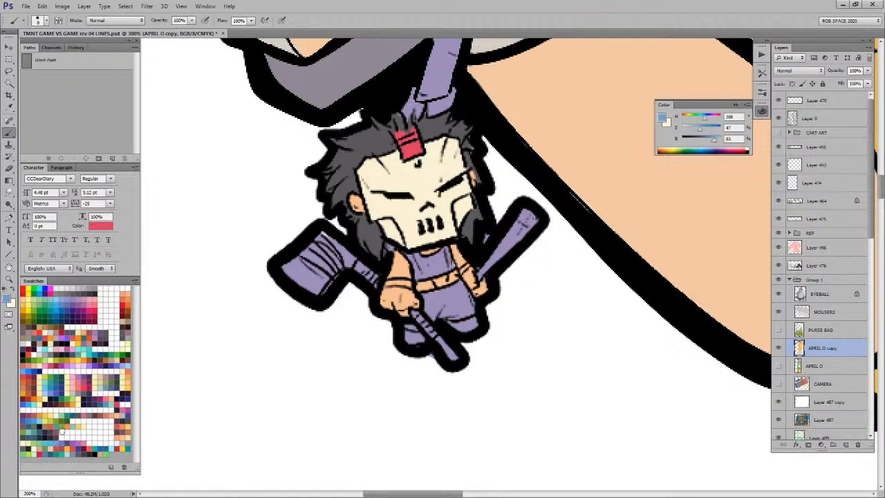
pyautogui.moveTo(410, 253)
pyautogui.mouseDown()
pyautogui.moveTo(430, 258)
pyautogui.moveTo(437, 268)
pyautogui.moveTo(399, 247)
pyautogui.mouseUp()
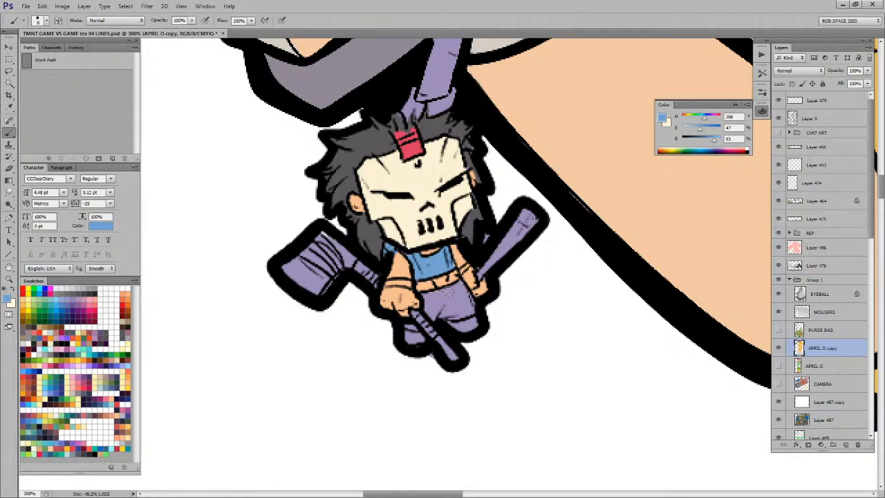
pyautogui.moveTo(452, 311); pyautogui.dragTo(450, 308)
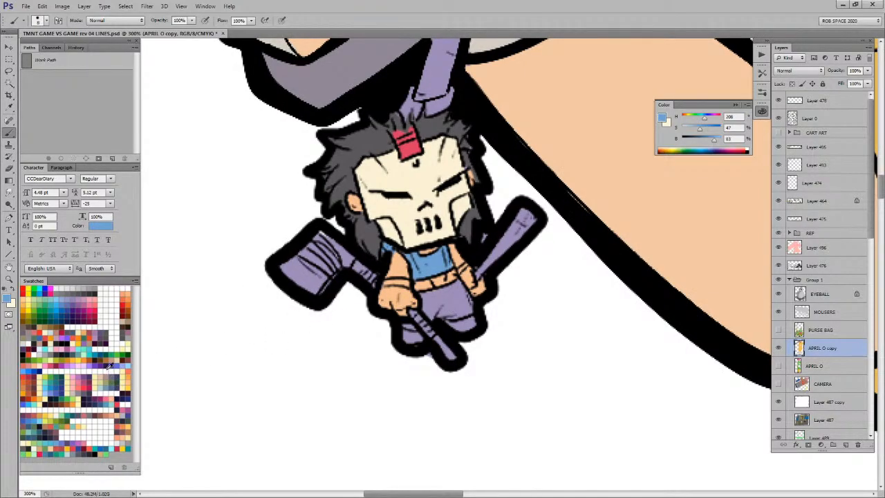
pyautogui.click(127, 425)
pyautogui.moveTo(427, 297)
pyautogui.mouseDown()
pyautogui.moveTo(463, 289)
pyautogui.moveTo(467, 308)
pyautogui.moveTo(448, 309)
pyautogui.moveTo(460, 316)
pyautogui.moveTo(424, 309)
pyautogui.moveTo(464, 287)
pyautogui.mouseUp()
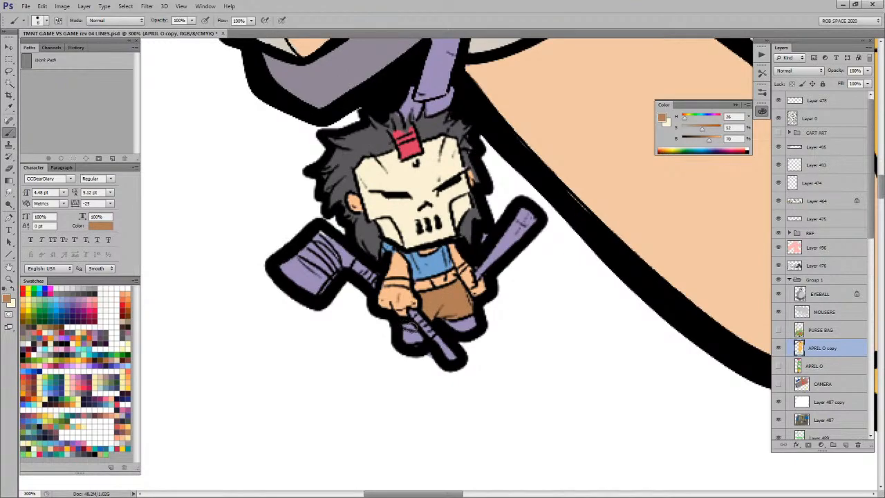
# Step: Paint the charm's shoes and gloves with the dark purple swatch, H 311, S 27, B 32
pyautogui.click(37, 421)
pyautogui.click(94, 446)
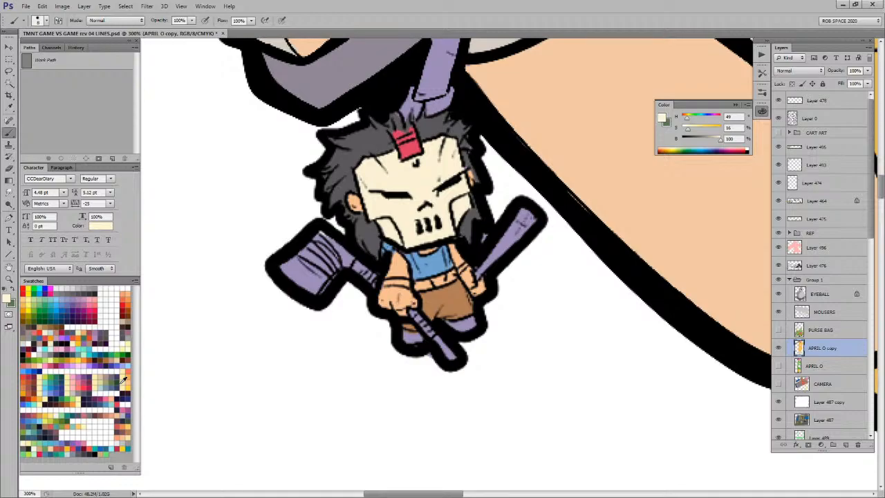
pyautogui.click(84, 385)
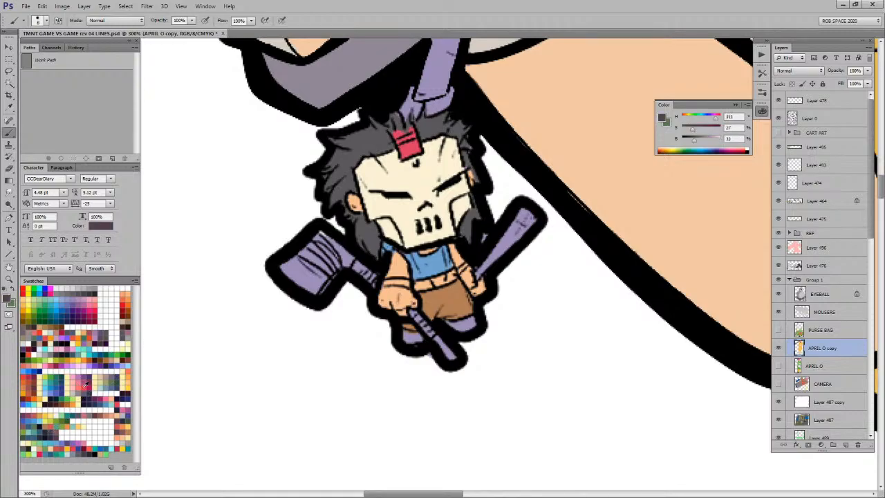
pyautogui.moveTo(450, 327)
pyautogui.mouseDown()
pyautogui.moveTo(471, 322)
pyautogui.moveTo(409, 335)
pyautogui.moveTo(416, 341)
pyautogui.mouseUp()
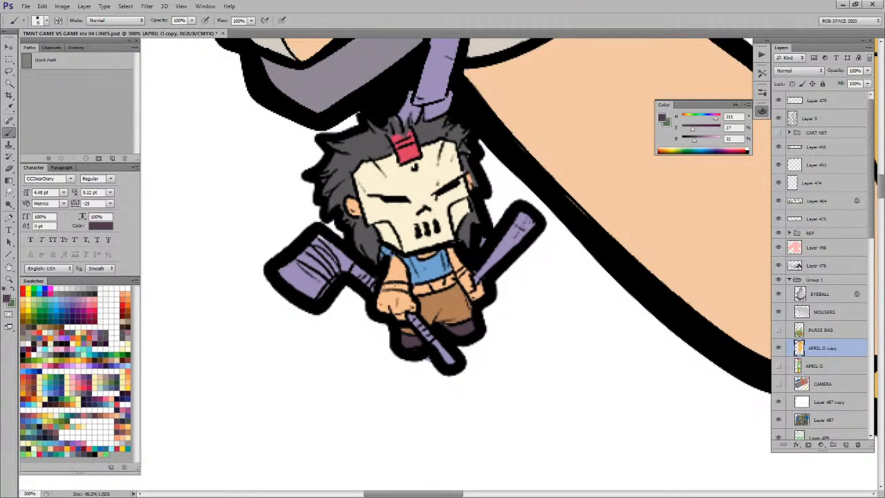
pyautogui.moveTo(373, 287)
pyautogui.mouseDown()
pyautogui.moveTo(413, 289)
pyautogui.moveTo(410, 305)
pyautogui.moveTo(391, 310)
pyautogui.moveTo(399, 297)
pyautogui.moveTo(395, 307)
pyautogui.moveTo(411, 307)
pyautogui.mouseUp()
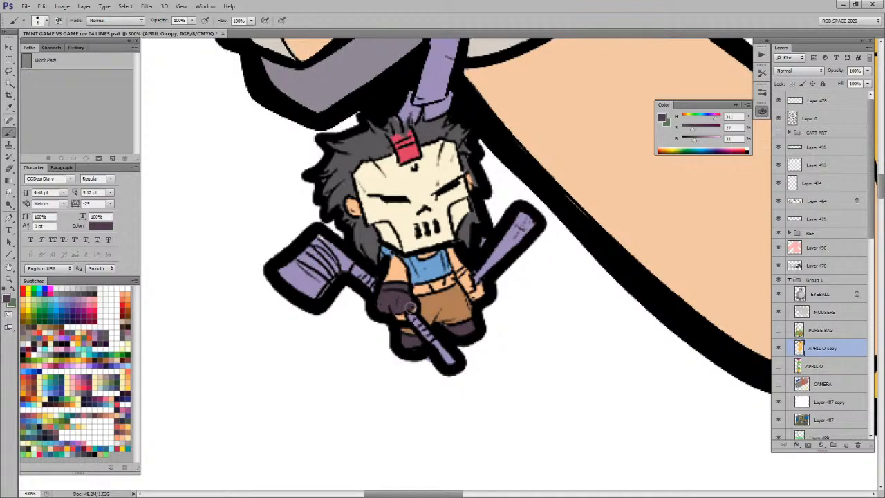
pyautogui.moveTo(462, 269)
pyautogui.mouseDown()
pyautogui.moveTo(466, 288)
pyautogui.moveTo(469, 267)
pyautogui.mouseUp()
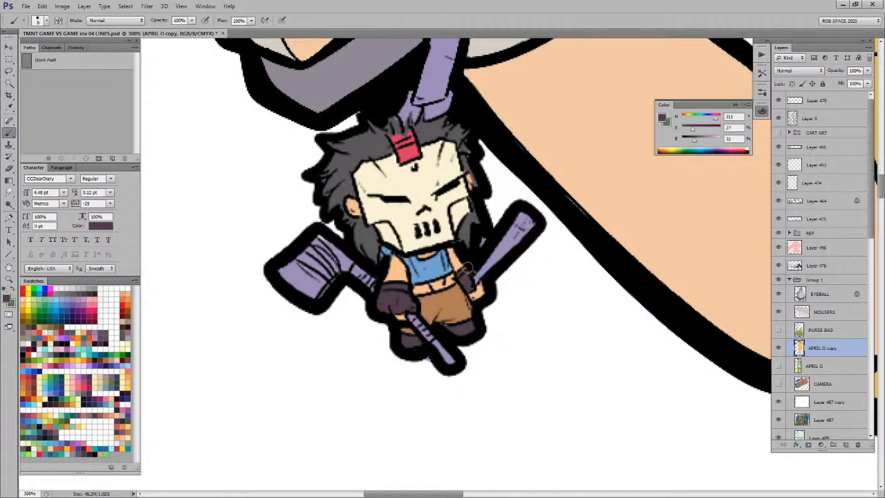
# Step: Paint the charm's broad-headed weapon and its handle tan, H 37, S 40, B 80
pyautogui.moveTo(474, 303); pyautogui.dragTo(466, 354)
pyautogui.click(126, 428)
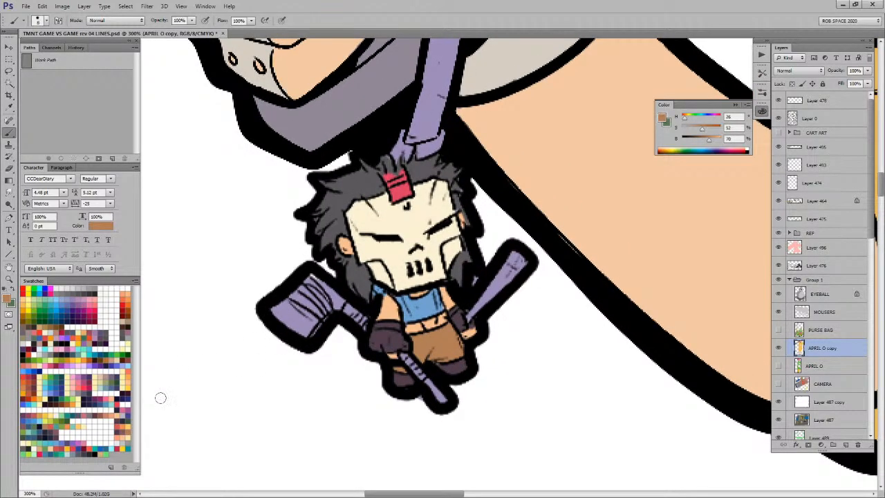
pyautogui.moveTo(319, 286)
pyautogui.mouseDown()
pyautogui.moveTo(362, 325)
pyautogui.moveTo(283, 293)
pyautogui.mouseUp()
pyautogui.press('x')
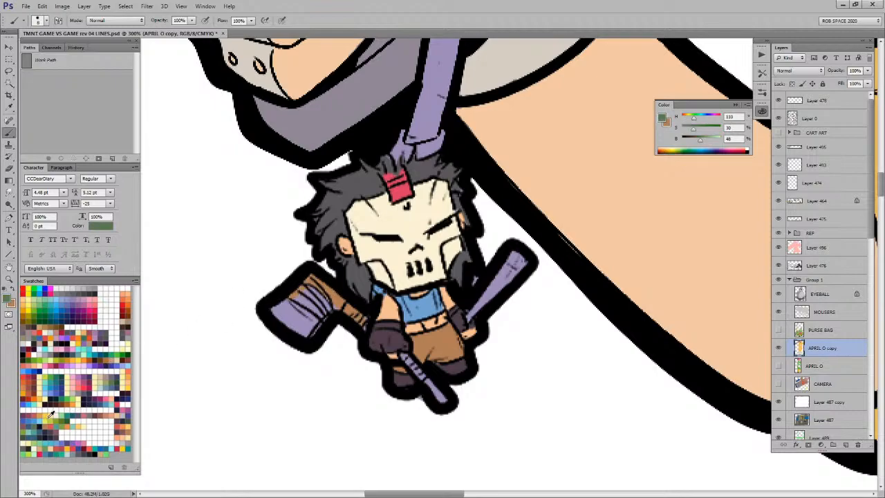
pyautogui.press('x')
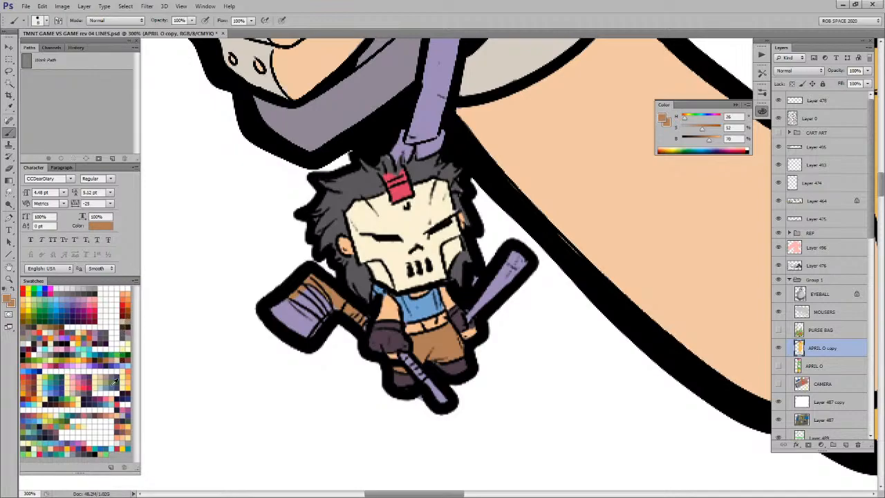
pyautogui.click(105, 450)
pyautogui.moveTo(333, 296)
pyautogui.mouseDown()
pyautogui.moveTo(312, 319)
pyautogui.moveTo(289, 303)
pyautogui.moveTo(291, 317)
pyautogui.moveTo(316, 287)
pyautogui.moveTo(361, 323)
pyautogui.mouseUp()
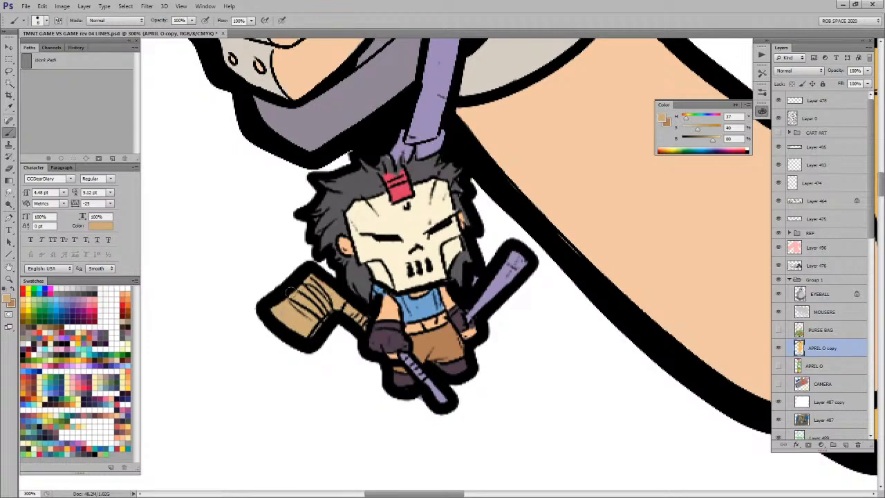
# Step: Paint the lower end of the charm's front weapon handle and the bat in its other hand tan, H 37, S 40, B 80
pyautogui.moveTo(408, 361); pyautogui.dragTo(442, 400)
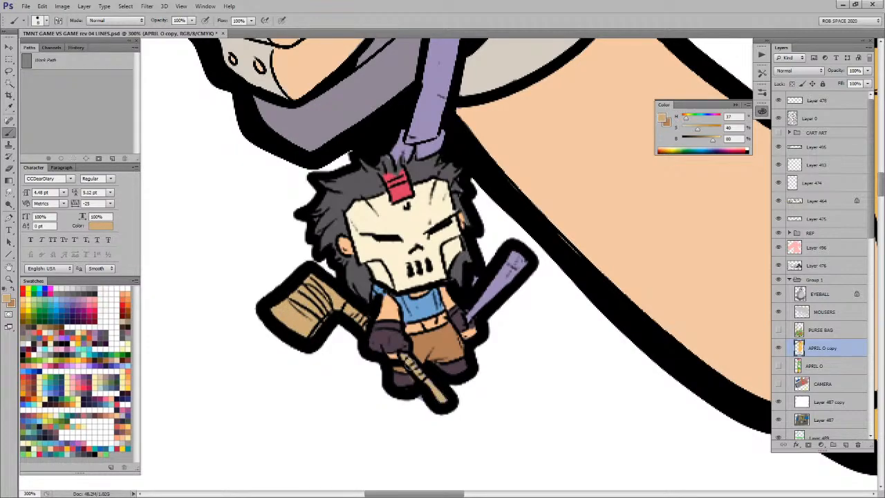
pyautogui.keyDown('alt'); pyautogui.click(453, 367); pyautogui.keyUp('alt')
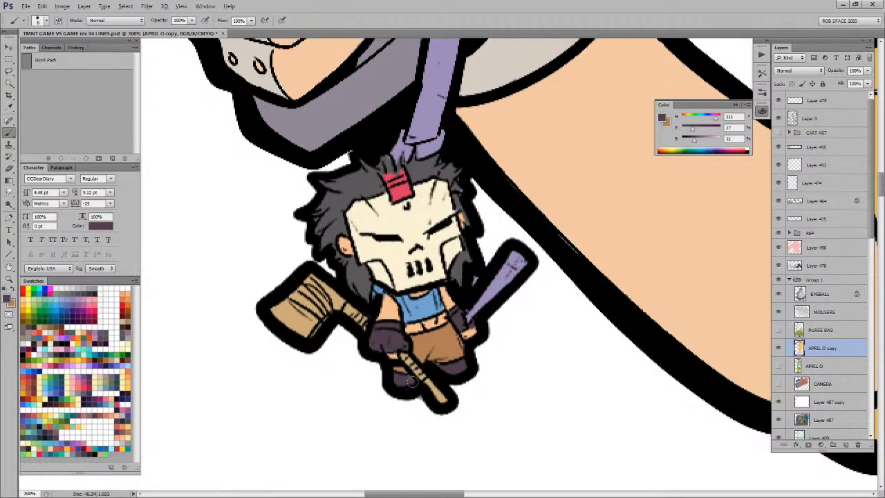
pyautogui.keyDown('alt'); pyautogui.click(438, 394); pyautogui.keyUp('alt')
pyautogui.moveTo(469, 320)
pyautogui.mouseDown()
pyautogui.moveTo(501, 272)
pyautogui.moveTo(523, 260)
pyautogui.moveTo(477, 309)
pyautogui.mouseUp()
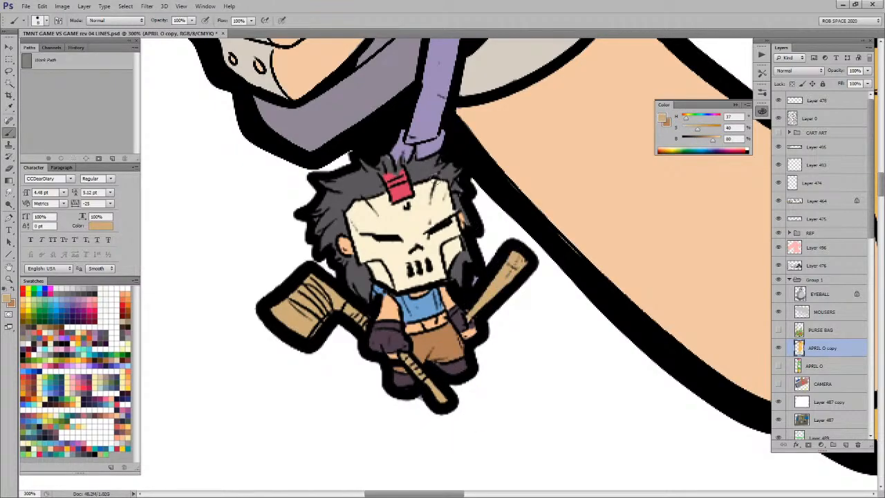
# Step: Paint the wrappings on the charm's broad-headed weapon and its handle light grey, H 0, S 0, B 76
pyautogui.keyDown('alt'); pyautogui.click(441, 173); pyautogui.keyUp('alt')
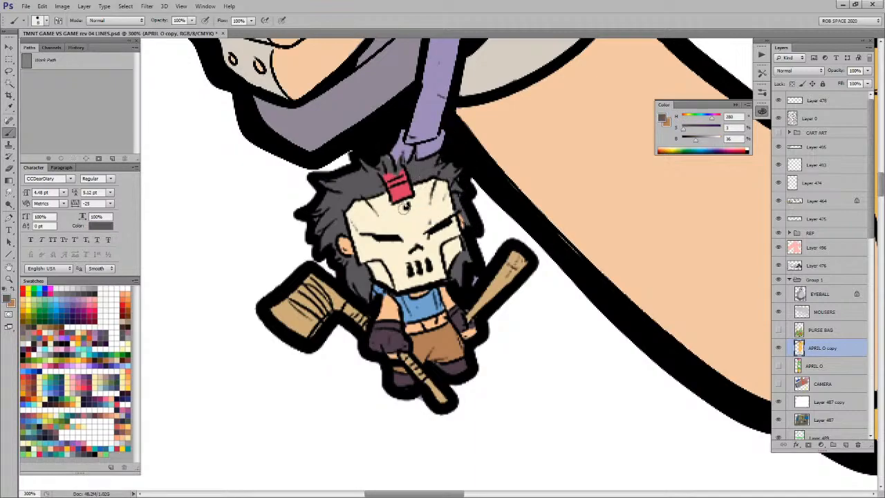
pyautogui.click(124, 442)
pyautogui.moveTo(302, 298)
pyautogui.mouseDown()
pyautogui.moveTo(289, 293)
pyautogui.moveTo(319, 302)
pyautogui.moveTo(307, 276)
pyautogui.mouseUp()
pyautogui.moveTo(346, 305); pyautogui.dragTo(363, 320)
pyautogui.moveTo(409, 356); pyautogui.dragTo(426, 380)
# Step: Review the colouring of the woman, her camera and the surrounding props across the whole illustration
pyautogui.moveTo(532, 306); pyautogui.dragTo(467, 308)
pyautogui.press('z')
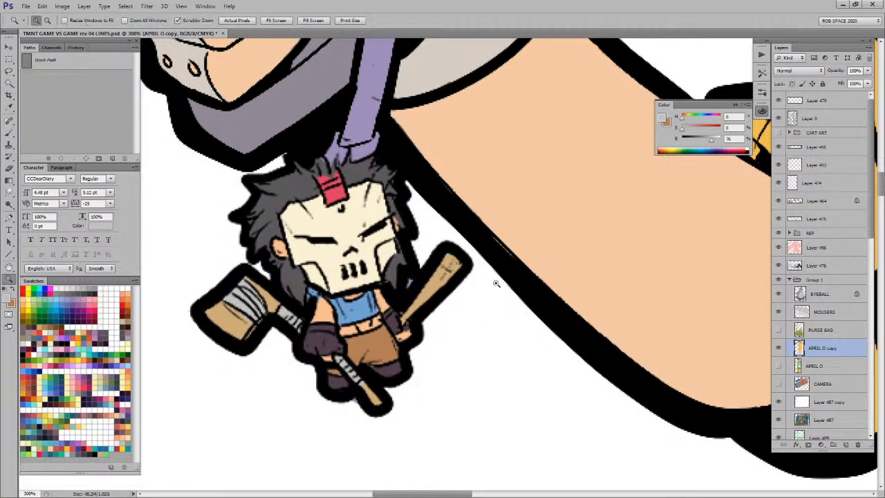
pyautogui.keyDown('alt'); pyautogui.click(497, 284); pyautogui.keyUp('alt')
pyautogui.keyDown('alt'); pyautogui.click(499, 287); pyautogui.keyUp('alt')
pyautogui.keyDown('alt'); pyautogui.click(501, 290); pyautogui.keyUp('alt')
pyautogui.keyDown('alt'); pyautogui.click(504, 294); pyautogui.keyUp('alt')
pyautogui.keyDown('alt'); pyautogui.click(507, 297); pyautogui.keyUp('alt')
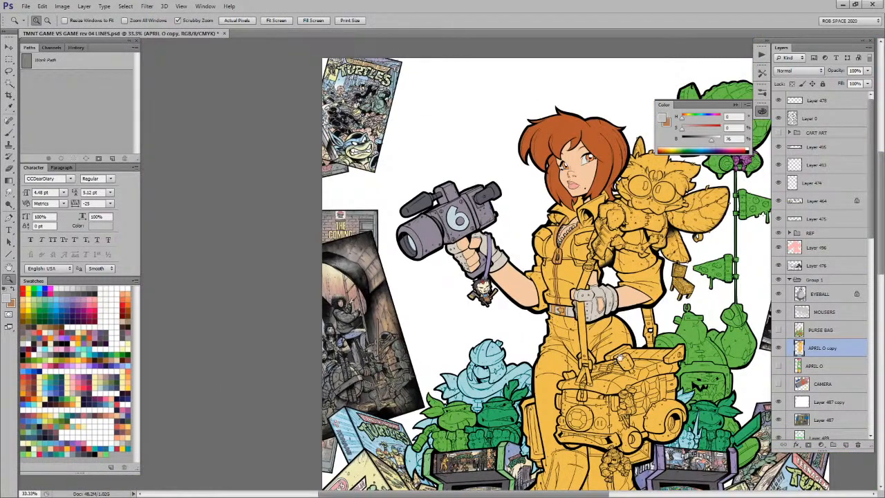
pyautogui.press('b')
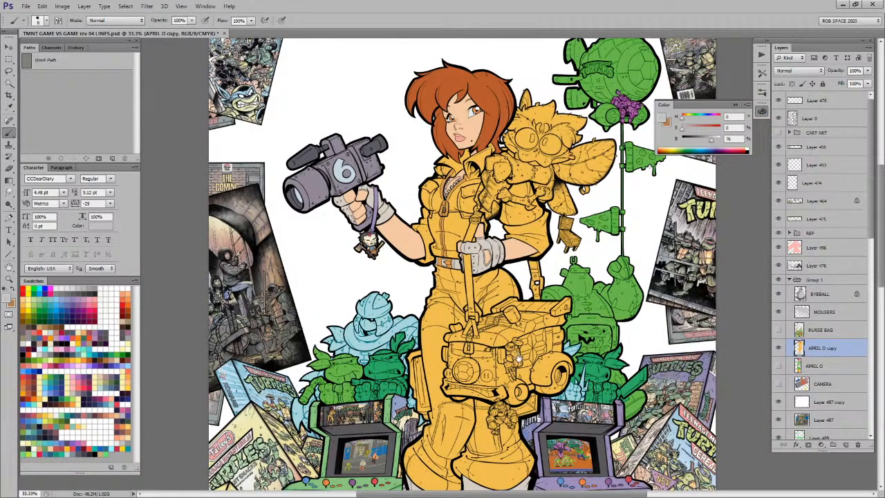
pyautogui.moveTo(520, 361); pyautogui.dragTo(505, 336)
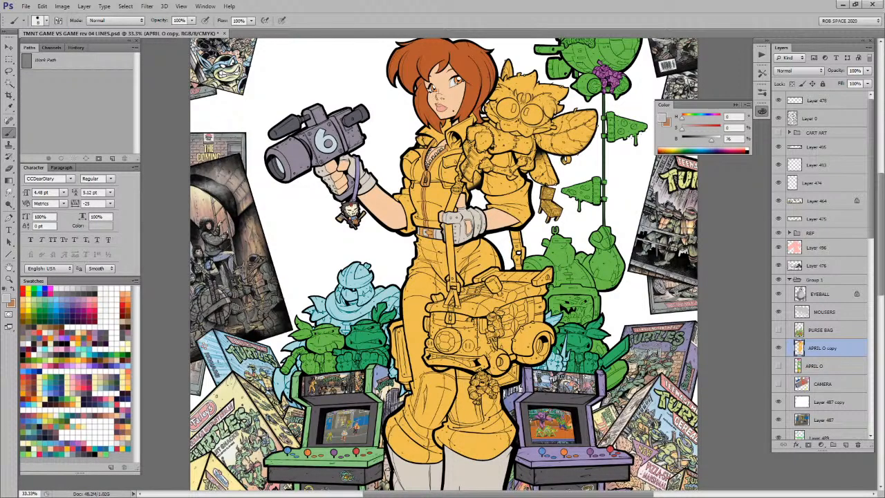
pyautogui.moveTo(515, 305); pyautogui.dragTo(509, 335)
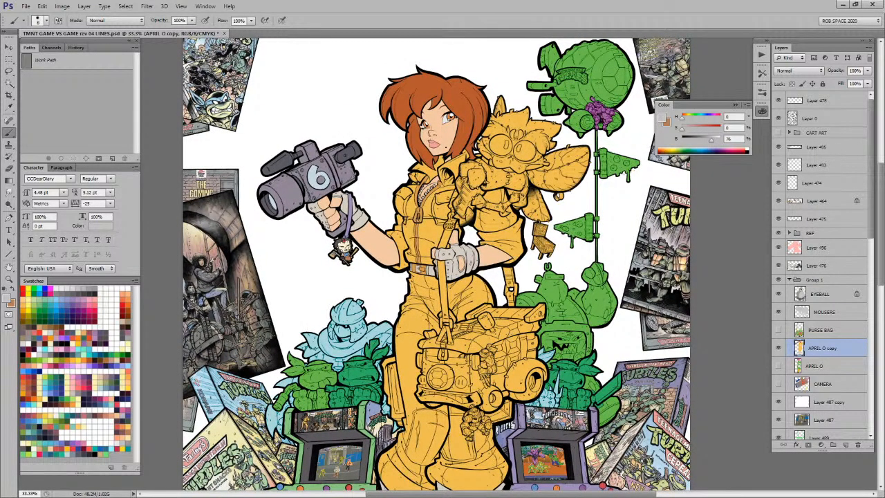
pyautogui.moveTo(513, 368); pyautogui.dragTo(509, 404)
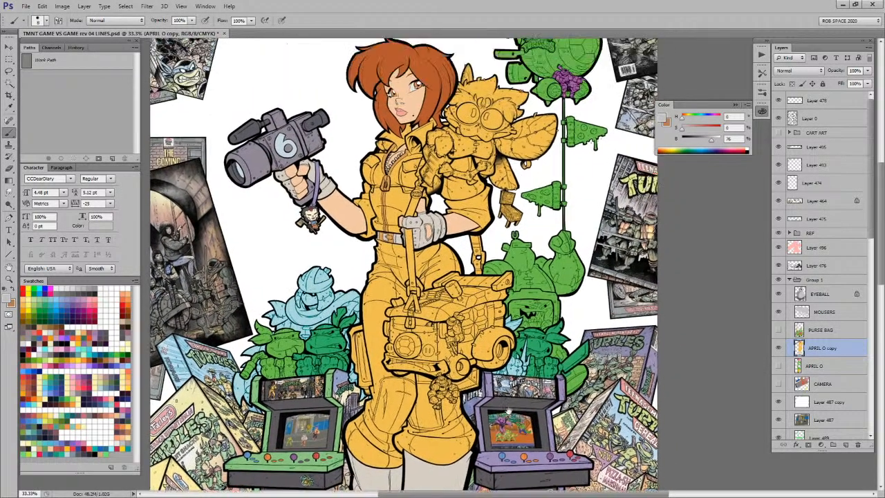
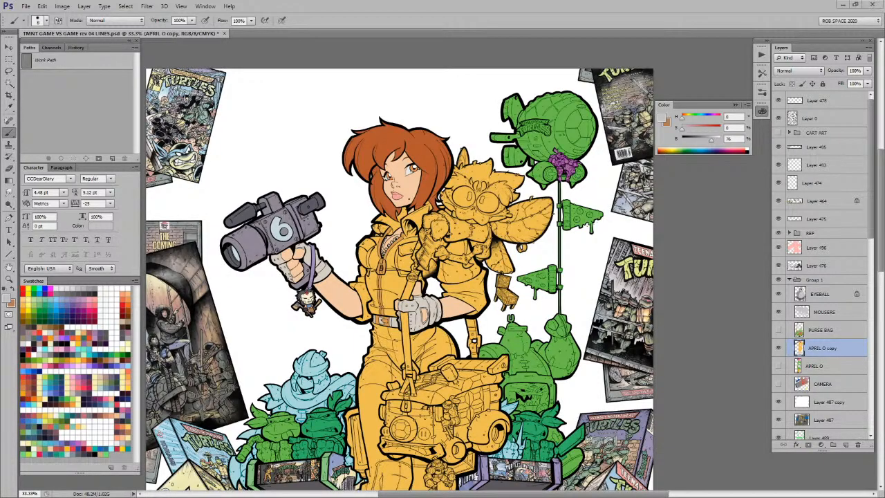
pyautogui.hotkey('ctrl', 'Tab')
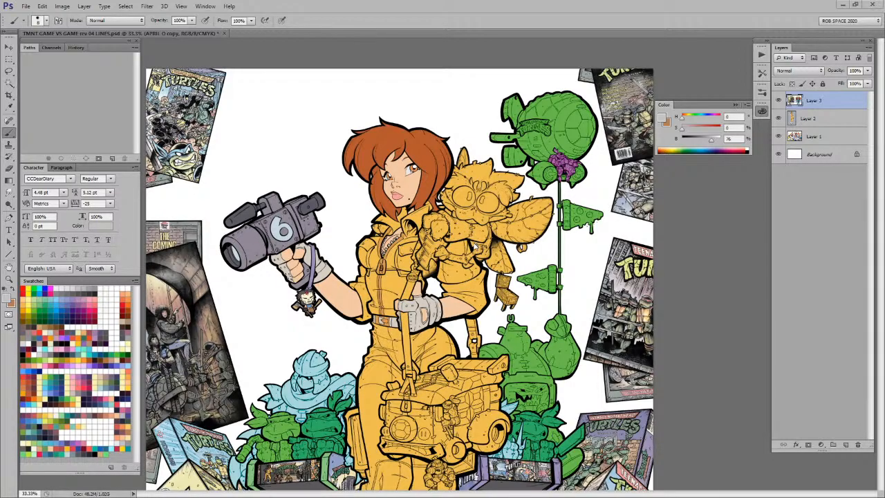
pyautogui.press('v')
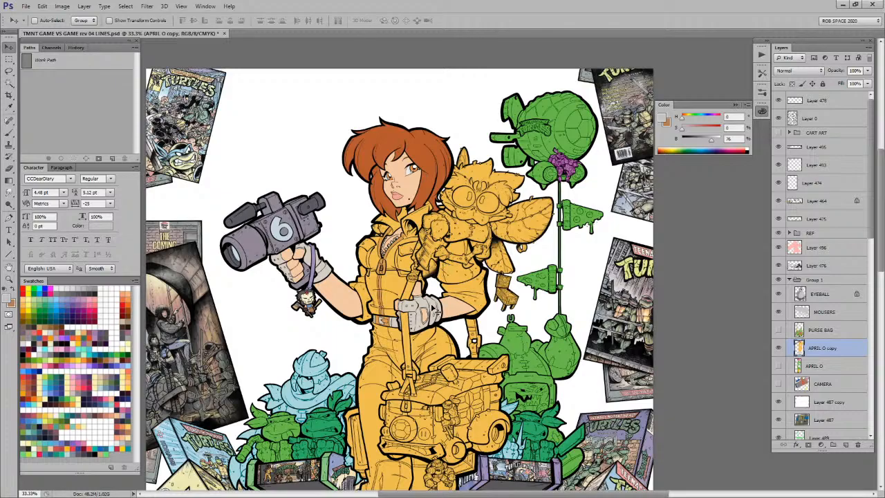
# Step: Sample the arcade cabinet's purple, H 262, S 26, B 74, and the woman's glove grey, H 35, S 5, B 84, as working colours
pyautogui.press('b')
pyautogui.keyDown('alt'); pyautogui.click(436, 304); pyautogui.keyUp('alt')
pyautogui.keyDown('alt'); pyautogui.click(429, 304); pyautogui.keyUp('alt')
pyautogui.scroll(-5, 511, 412)
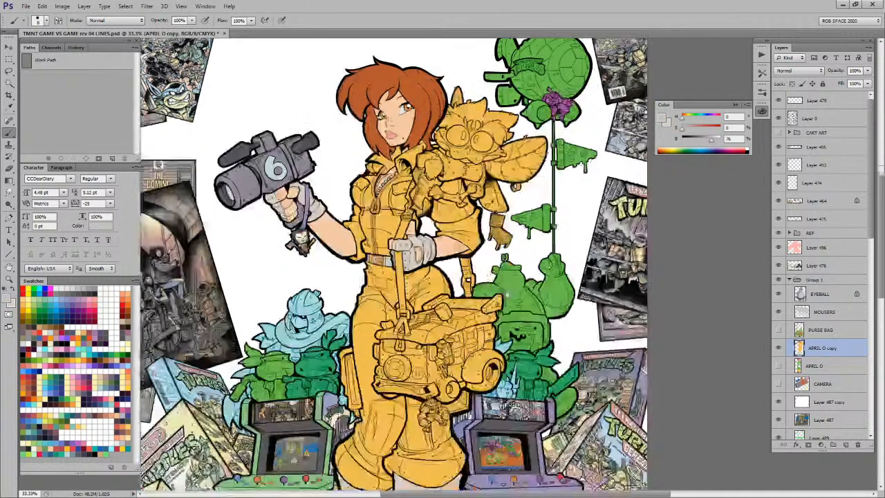
pyautogui.keyDown('alt'); pyautogui.click(415, 373); pyautogui.keyUp('alt')
pyautogui.keyDown('alt'); pyautogui.click(477, 344); pyautogui.keyUp('alt')
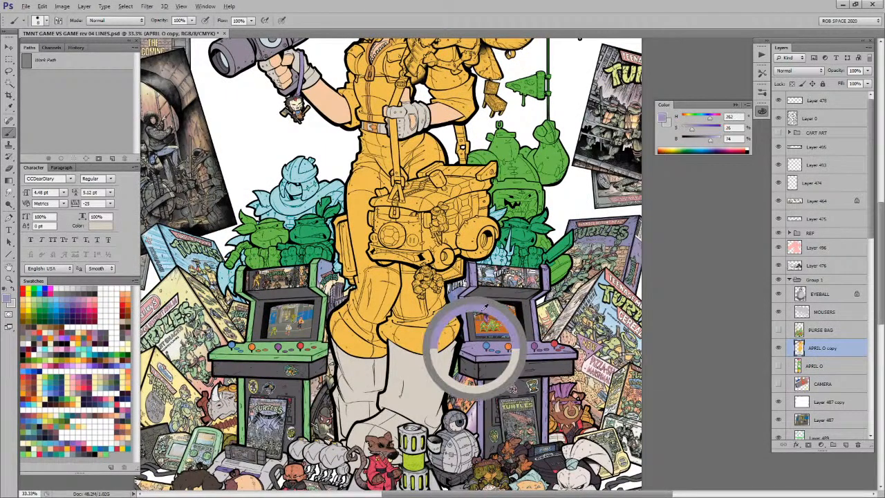
pyautogui.scroll(4, 477, 344)
pyautogui.keyDown('alt'); pyautogui.click(406, 255); pyautogui.keyUp('alt')
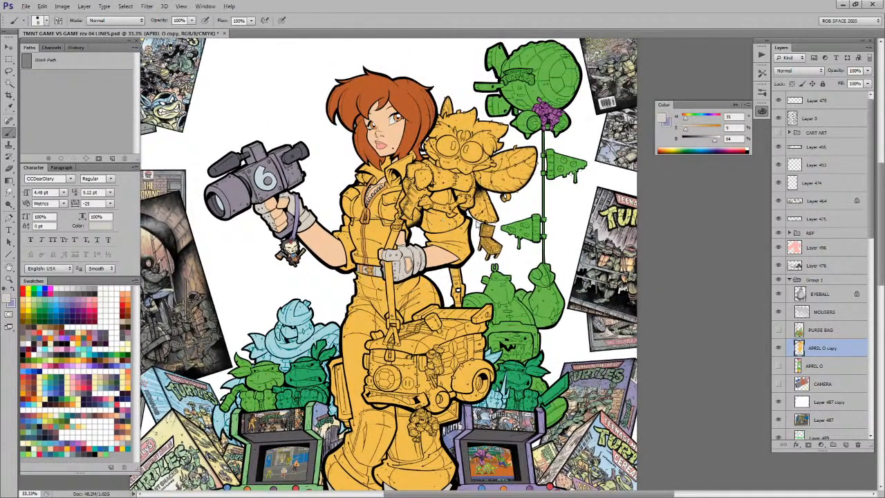
# Step: Select the bulky front limb and the thin clawed limb of the stitched creature on the woman's shoulder and fill them purple, H 262, S 26, B 74
pyautogui.press('z')
pyautogui.click(453, 232)
pyautogui.click(453, 231)
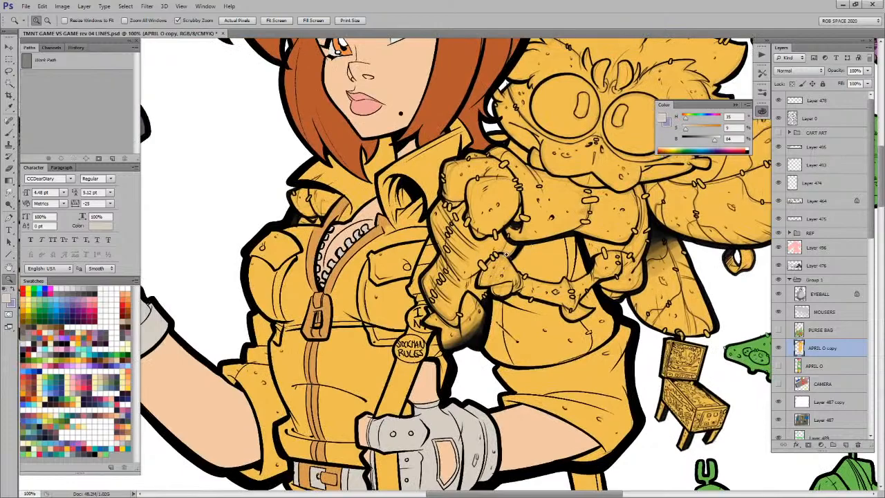
pyautogui.click(527, 220)
pyautogui.moveTo(528, 220); pyautogui.dragTo(525, 256)
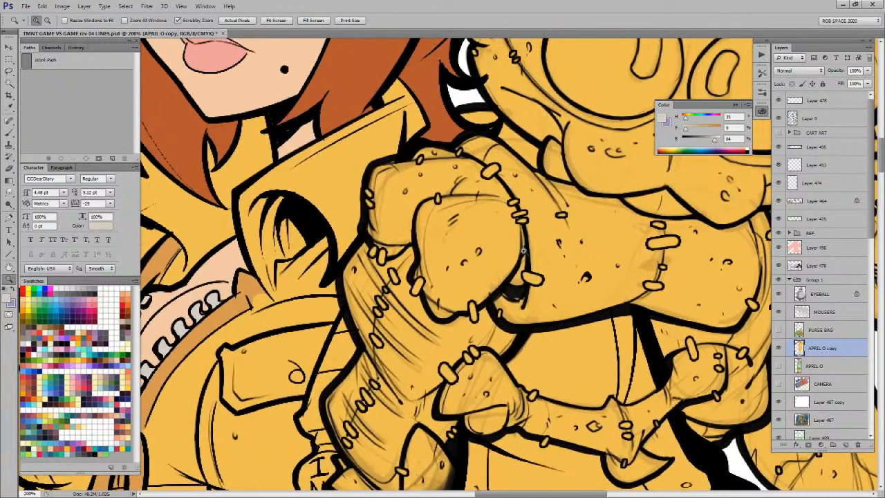
pyautogui.press('l')
pyautogui.moveTo(465, 152)
pyautogui.mouseDown()
pyautogui.moveTo(414, 154)
pyautogui.moveTo(370, 191)
pyautogui.moveTo(352, 318)
pyautogui.moveTo(359, 382)
pyautogui.moveTo(398, 429)
pyautogui.moveTo(419, 424)
pyautogui.moveTo(427, 365)
pyautogui.moveTo(458, 379)
pyautogui.moveTo(465, 355)
pyautogui.moveTo(534, 277)
pyautogui.moveTo(513, 244)
pyautogui.moveTo(543, 228)
pyautogui.moveTo(543, 171)
pyautogui.moveTo(515, 114)
pyautogui.moveTo(479, 86)
pyautogui.mouseUp()
pyautogui.hotkey('ctrl', 'BackSpace')
pyautogui.hotkey('ctrl', 'd')
pyautogui.moveTo(725, 293)
pyautogui.mouseDown()
pyautogui.moveTo(581, 278)
pyautogui.moveTo(557, 319)
pyautogui.moveTo(447, 319)
pyautogui.moveTo(397, 277)
pyautogui.moveTo(338, 339)
pyautogui.moveTo(391, 359)
pyautogui.moveTo(481, 369)
pyautogui.moveTo(509, 382)
pyautogui.moveTo(520, 399)
pyautogui.moveTo(551, 405)
pyautogui.moveTo(557, 366)
pyautogui.moveTo(588, 328)
pyautogui.moveTo(635, 310)
pyautogui.moveTo(640, 268)
pyautogui.moveTo(626, 316)
pyautogui.mouseUp()
pyautogui.hotkey('alt', 'BackSpace')
pyautogui.hotkey('ctrl', 'd')
# Step: Touch up around the creature's clawed limb with yellow, H 41, S 67, B 94, and paint the purple limbs' stitches in matching purple
pyautogui.press('b')
pyautogui.keyDown('alt'); pyautogui.click(574, 365); pyautogui.keyUp('alt')
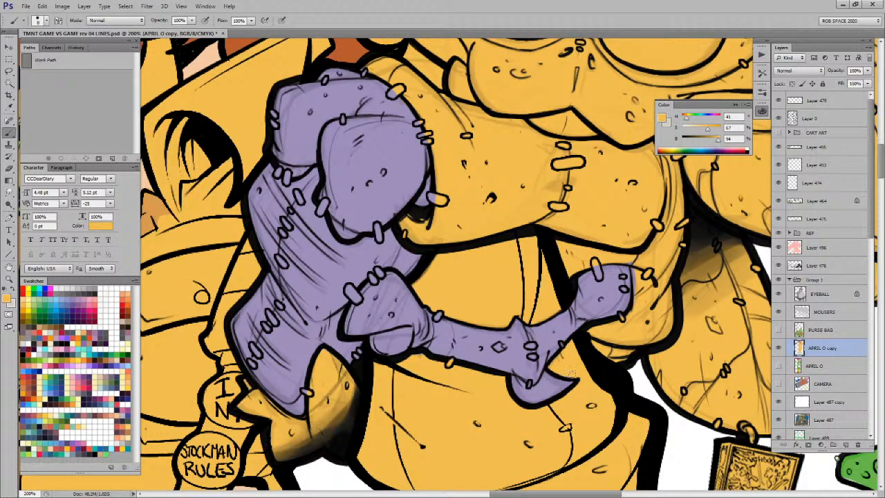
pyautogui.moveTo(603, 343); pyautogui.dragTo(554, 362)
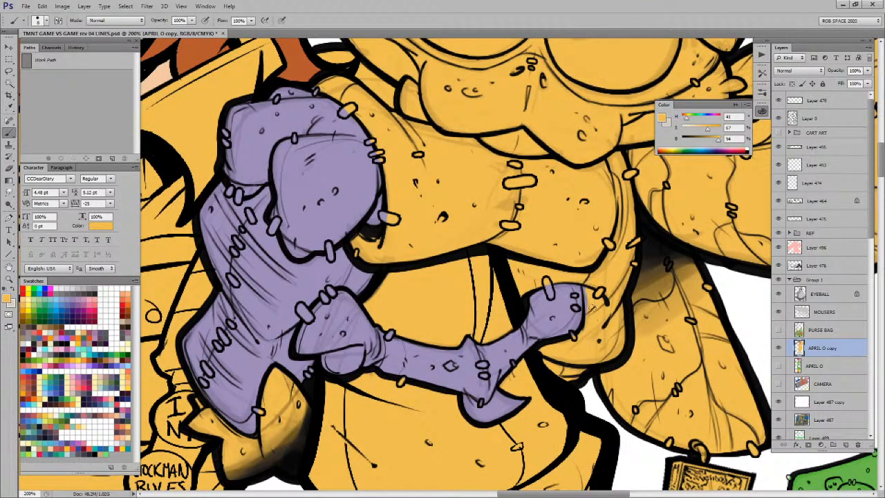
pyautogui.keyDown('alt'); pyautogui.click(547, 284); pyautogui.keyUp('alt')
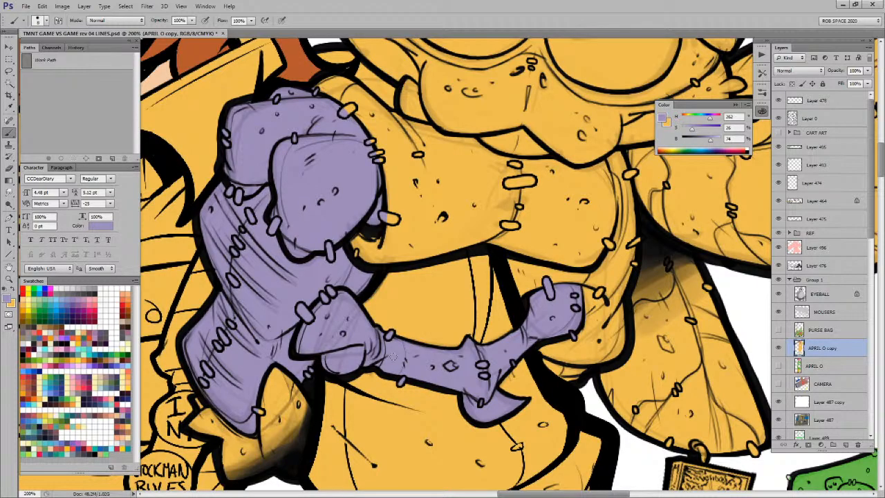
pyautogui.moveTo(482, 250); pyautogui.dragTo(521, 355)
# Step: Select the creature's thick stitched arm below its chin and fill it with light grey, H 48, S 2, B 88
pyautogui.keyDown('alt'); pyautogui.click(621, 244); pyautogui.keyUp('alt')
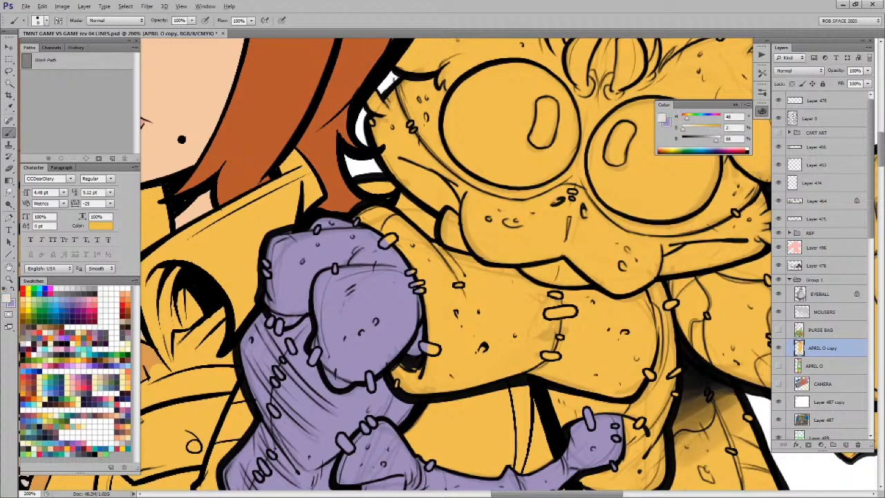
pyautogui.moveTo(652, 354); pyautogui.dragTo(636, 328)
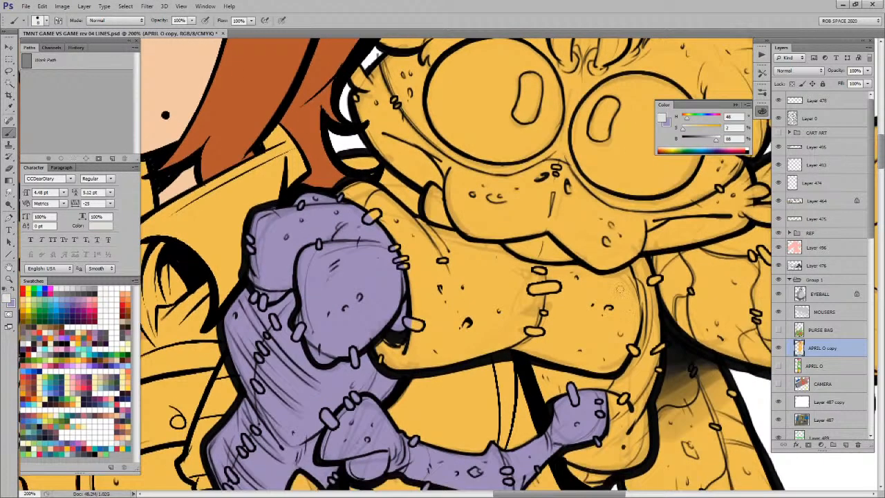
pyautogui.press('l')
pyautogui.moveTo(610, 275)
pyautogui.mouseDown()
pyautogui.moveTo(548, 266)
pyautogui.moveTo(464, 238)
pyautogui.moveTo(369, 183)
pyautogui.moveTo(333, 193)
pyautogui.moveTo(379, 225)
pyautogui.moveTo(400, 267)
pyautogui.mouseUp()
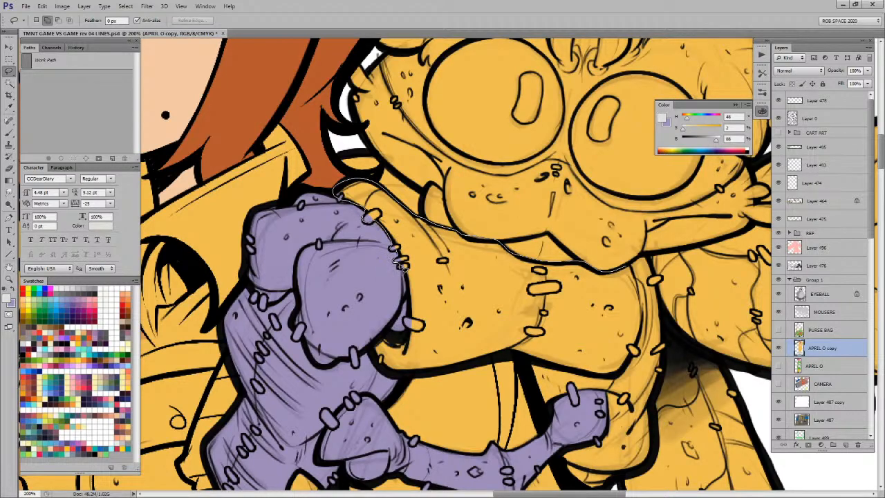
pyautogui.moveTo(411, 322)
pyautogui.mouseDown()
pyautogui.moveTo(376, 348)
pyautogui.moveTo(382, 366)
pyautogui.moveTo(419, 372)
pyautogui.moveTo(505, 357)
pyautogui.moveTo(623, 378)
pyautogui.moveTo(638, 361)
pyautogui.moveTo(644, 327)
pyautogui.moveTo(633, 269)
pyautogui.mouseUp()
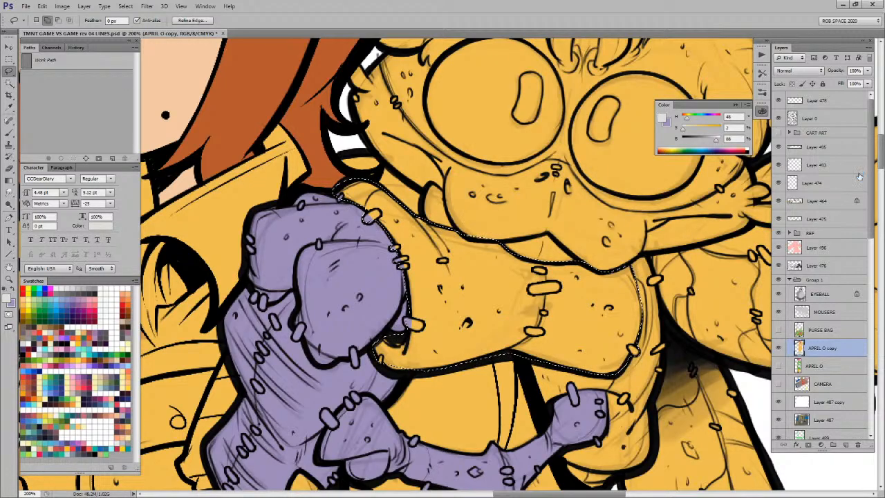
pyautogui.hotkey('alt', 'BackSpace')
pyautogui.hotkey('ctrl', 'd')
# Step: Sample a dark grey, H 280, S 3, B 36, from the already coloured artwork
pyautogui.moveTo(682, 358); pyautogui.dragTo(544, 314)
pyautogui.press('b')
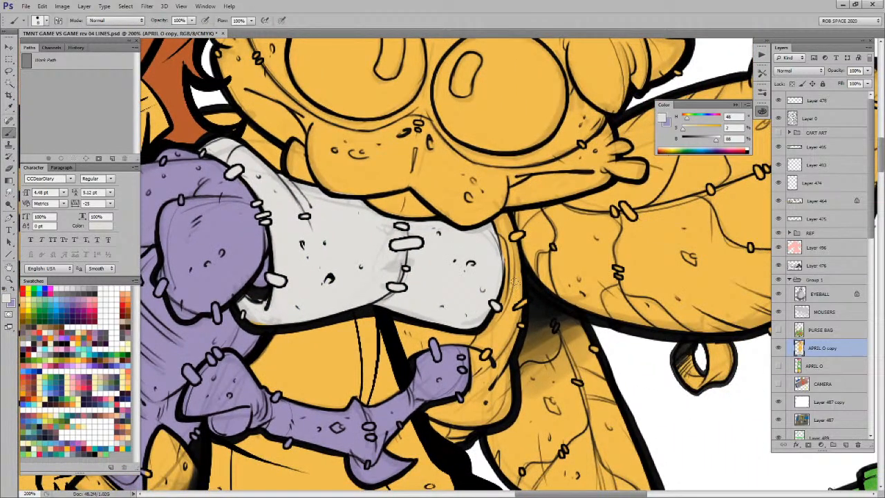
pyautogui.press('x')
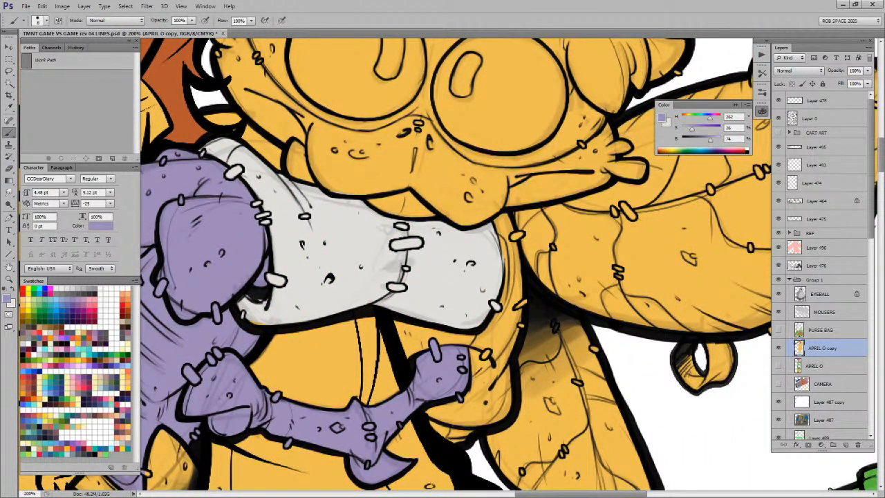
pyautogui.press('z')
pyautogui.keyDown('alt'); pyautogui.click(536, 396); pyautogui.keyUp('alt')
pyautogui.keyDown('alt'); pyautogui.click(536, 397); pyautogui.keyUp('alt')
pyautogui.keyDown('alt'); pyautogui.click(546, 405); pyautogui.keyUp('alt')
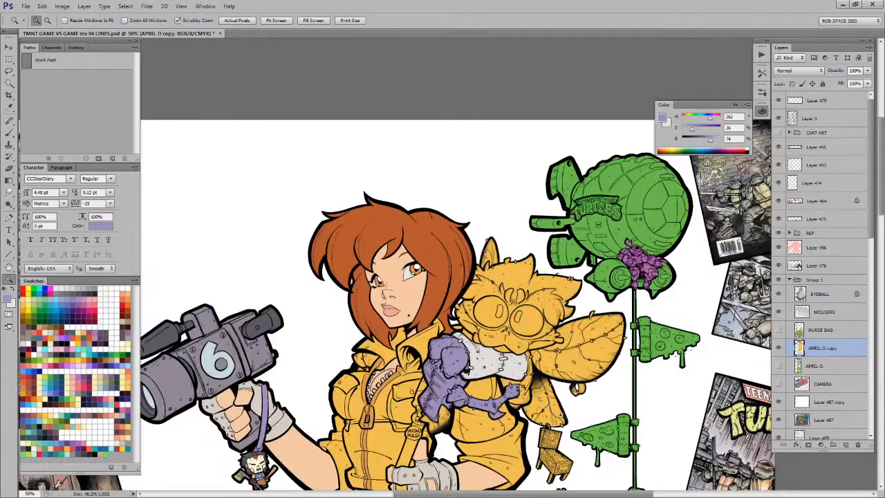
pyautogui.press('b')
pyautogui.moveTo(558, 415); pyautogui.dragTo(541, 172)
pyautogui.moveTo(546, 432); pyautogui.dragTo(540, 284)
pyautogui.keyDown('alt'); pyautogui.click(534, 348); pyautogui.keyUp('alt')
pyautogui.moveTo(528, 225); pyautogui.dragTo(515, 477)
# Step: Select the creature's body section behind the light grey arm and fill it with dark grey, H 280, S 3, B 36
pyautogui.press('z')
pyautogui.click(497, 225)
pyautogui.click(497, 226)
pyautogui.click(497, 225)
pyautogui.moveTo(487, 226); pyautogui.dragTo(555, 222)
pyautogui.press('l')
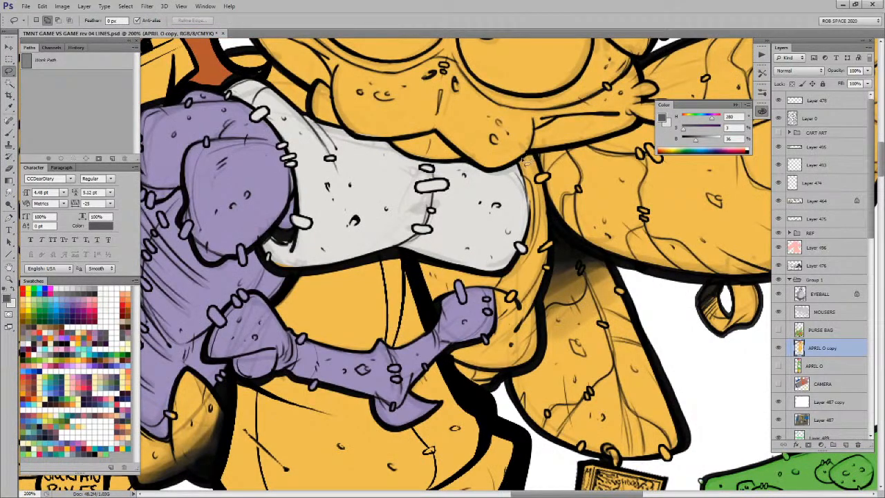
pyautogui.moveTo(527, 183); pyautogui.dragTo(531, 228)
pyautogui.moveTo(503, 277)
pyautogui.mouseDown()
pyautogui.moveTo(418, 261)
pyautogui.moveTo(426, 297)
pyautogui.moveTo(459, 296)
pyautogui.moveTo(459, 284)
pyautogui.moveTo(464, 294)
pyautogui.moveTo(493, 294)
pyautogui.moveTo(487, 350)
pyautogui.moveTo(450, 356)
pyautogui.moveTo(506, 375)
pyautogui.moveTo(540, 358)
pyautogui.moveTo(557, 258)
pyautogui.moveTo(554, 180)
pyautogui.moveTo(536, 159)
pyautogui.mouseUp()
pyautogui.hotkey('alt', 'BackSpace')
pyautogui.hotkey('ctrl', 'd')
pyautogui.press('b')
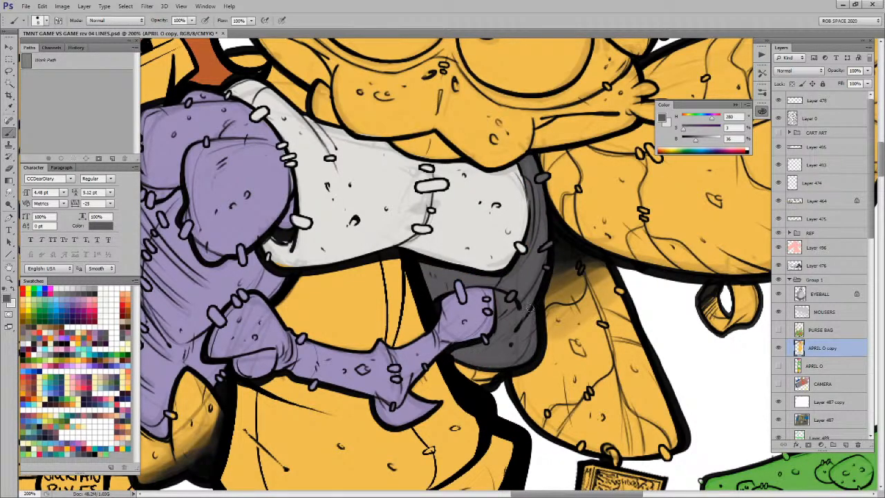
# Step: Paint the small rounded shape beside the creature's chin bright yellow, H 47, S 76, B 100
pyautogui.moveTo(527, 225); pyautogui.dragTo(529, 395)
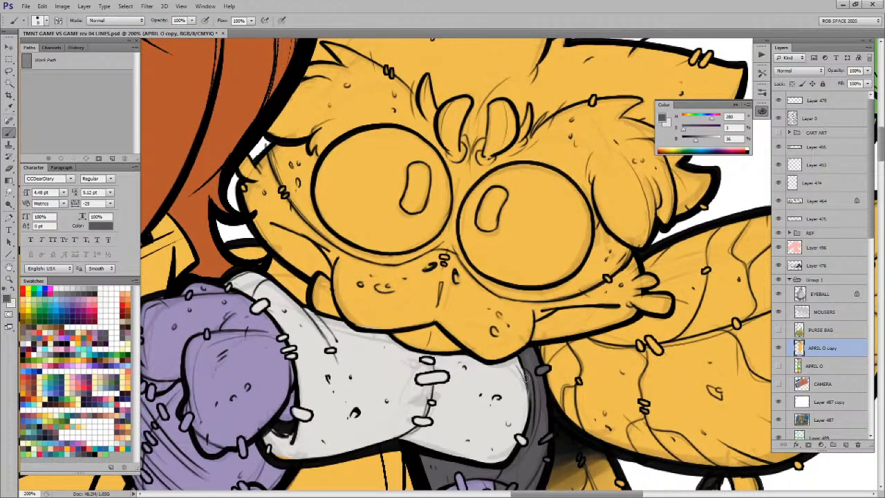
pyautogui.click(128, 387)
pyautogui.moveTo(316, 300); pyautogui.dragTo(322, 283)
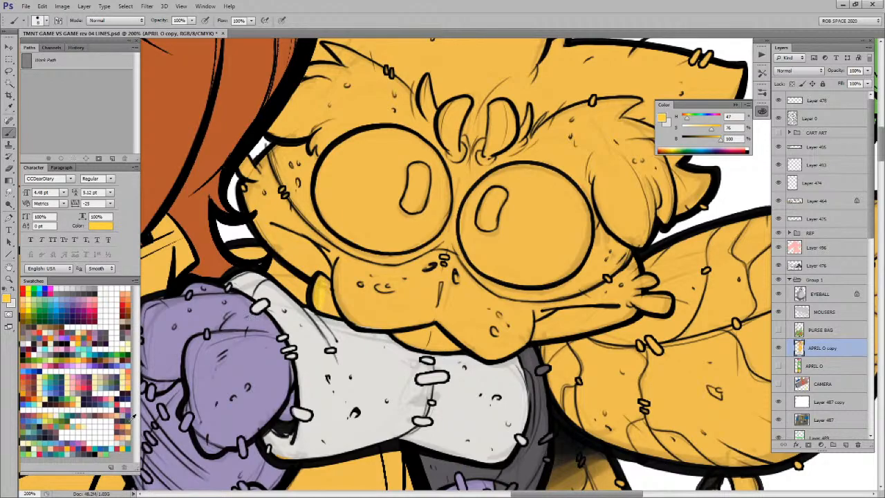
# Step: Select the creature's muzzle and cheeks below the eyes and fill them with teal, H 181, S 62, B 69
pyautogui.press('x')
pyautogui.click(47, 412)
pyautogui.moveTo(408, 287); pyautogui.dragTo(504, 295)
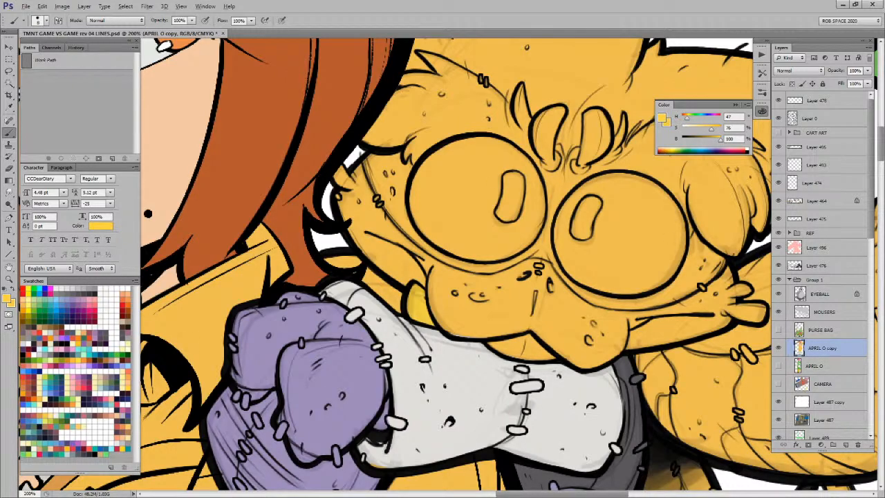
pyautogui.press('l')
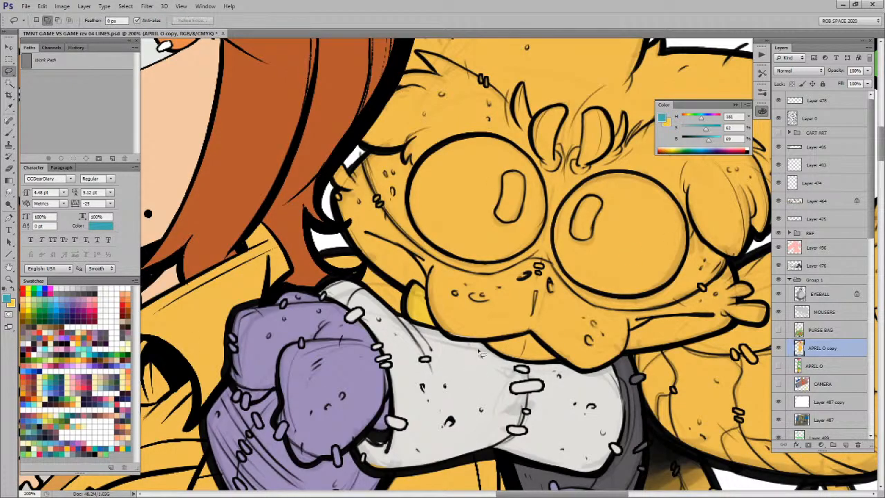
pyautogui.moveTo(638, 335); pyautogui.dragTo(569, 328)
pyautogui.moveTo(663, 261)
pyautogui.mouseDown()
pyautogui.moveTo(629, 290)
pyautogui.moveTo(584, 303)
pyautogui.moveTo(536, 302)
pyautogui.moveTo(462, 252)
pyautogui.moveTo(423, 268)
pyautogui.moveTo(347, 244)
pyautogui.moveTo(310, 195)
pyautogui.moveTo(297, 159)
pyautogui.moveTo(266, 158)
pyautogui.moveTo(268, 203)
pyautogui.moveTo(303, 259)
pyautogui.moveTo(325, 278)
pyautogui.moveTo(353, 282)
pyautogui.moveTo(383, 327)
pyautogui.moveTo(450, 356)
pyautogui.moveTo(538, 366)
pyautogui.moveTo(564, 345)
pyautogui.moveTo(684, 319)
pyautogui.moveTo(697, 312)
pyautogui.moveTo(695, 298)
pyautogui.moveTo(673, 295)
pyautogui.moveTo(682, 290)
pyautogui.moveTo(661, 254)
pyautogui.mouseUp()
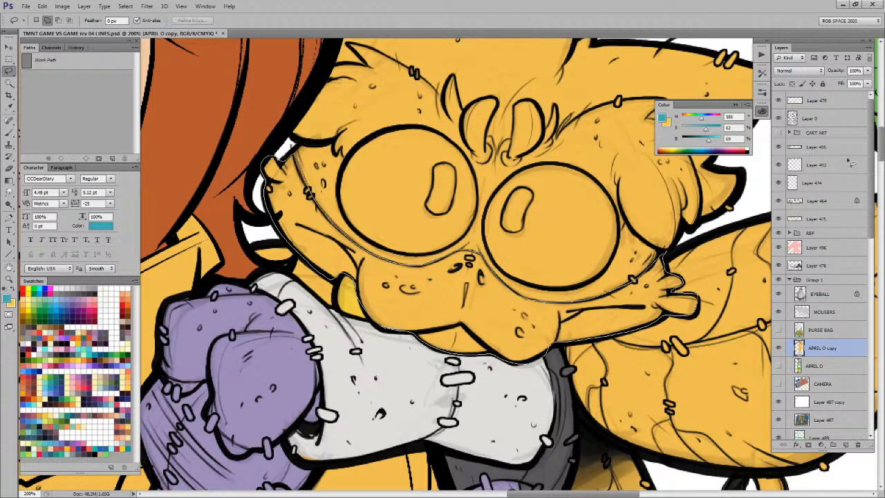
pyautogui.hotkey('alt', 'BackSpace')
pyautogui.hotkey('ctrl', 'd')
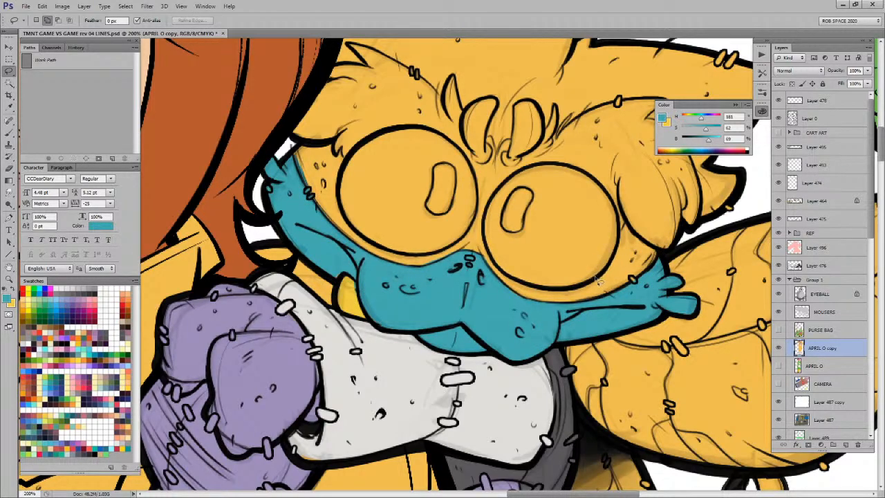
# Step: Select the creature's furry face around the eyes, excluding the teal muzzle, and fill it with the body's dark grey, H 280, S 3, B 36
pyautogui.press('b')
pyautogui.press('x')
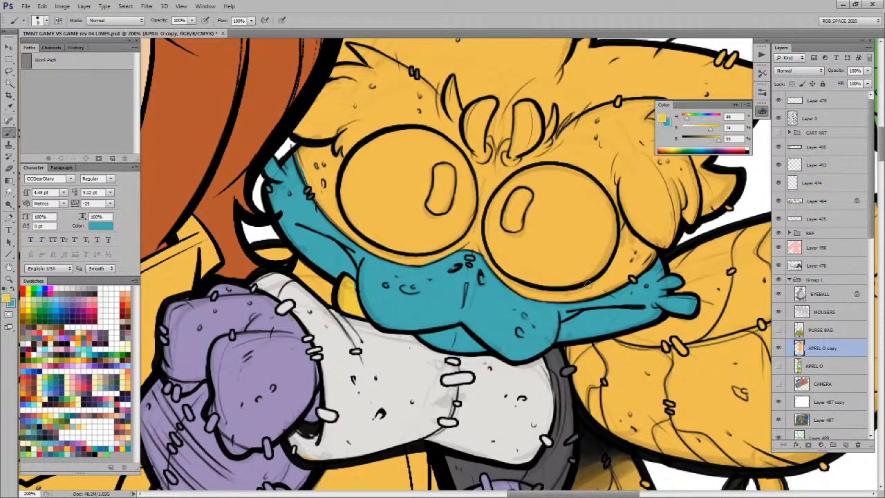
pyautogui.keyDown('alt'); pyautogui.click(556, 364); pyautogui.keyUp('alt')
pyautogui.moveTo(591, 242); pyautogui.dragTo(559, 319)
pyautogui.press('l')
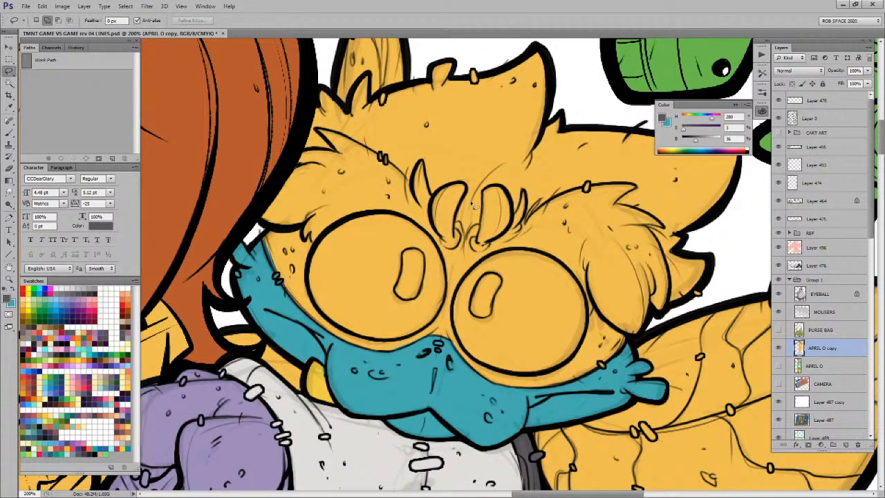
pyautogui.moveTo(467, 187)
pyautogui.mouseDown()
pyautogui.moveTo(433, 195)
pyautogui.moveTo(423, 165)
pyautogui.moveTo(412, 183)
pyautogui.moveTo(384, 158)
pyautogui.moveTo(316, 129)
pyautogui.moveTo(336, 153)
pyautogui.moveTo(296, 156)
pyautogui.moveTo(258, 225)
pyautogui.mouseUp()
pyautogui.moveTo(532, 400)
pyautogui.mouseDown()
pyautogui.moveTo(613, 381)
pyautogui.moveTo(636, 359)
pyautogui.moveTo(637, 341)
pyautogui.moveTo(668, 308)
pyautogui.mouseUp()
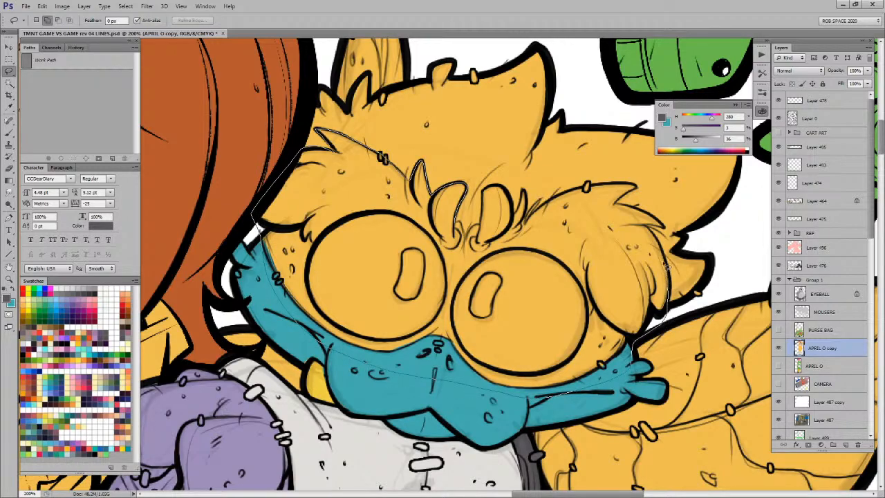
pyautogui.moveTo(653, 232)
pyautogui.mouseDown()
pyautogui.moveTo(621, 205)
pyautogui.moveTo(635, 198)
pyautogui.moveTo(627, 185)
pyautogui.moveTo(581, 193)
pyautogui.moveTo(531, 224)
pyautogui.moveTo(542, 205)
pyautogui.moveTo(528, 214)
pyautogui.moveTo(527, 198)
pyautogui.moveTo(518, 217)
pyautogui.moveTo(494, 191)
pyautogui.moveTo(483, 203)
pyautogui.moveTo(484, 226)
pyautogui.moveTo(462, 223)
pyautogui.mouseUp()
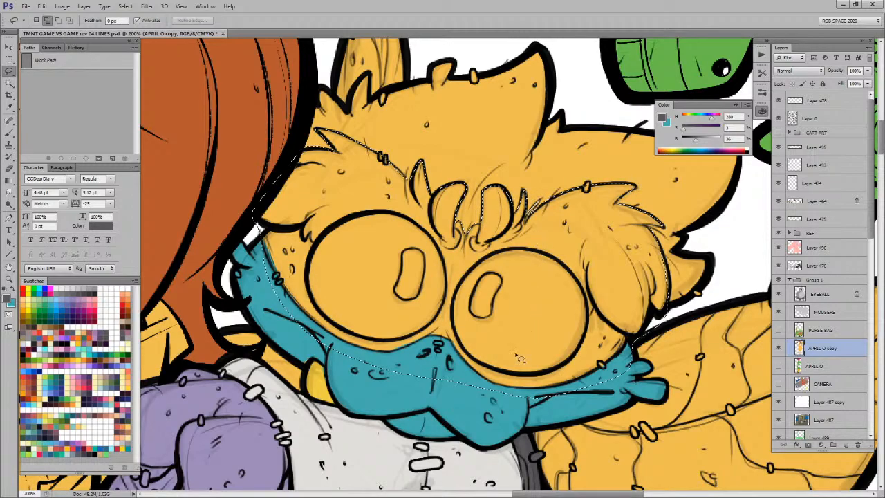
pyautogui.press('w')
pyautogui.rightClick(503, 311)
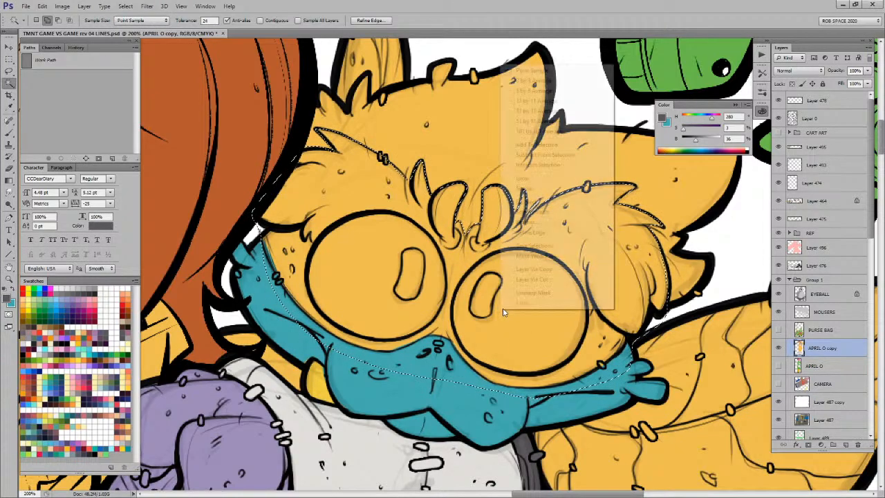
pyautogui.click(588, 167)
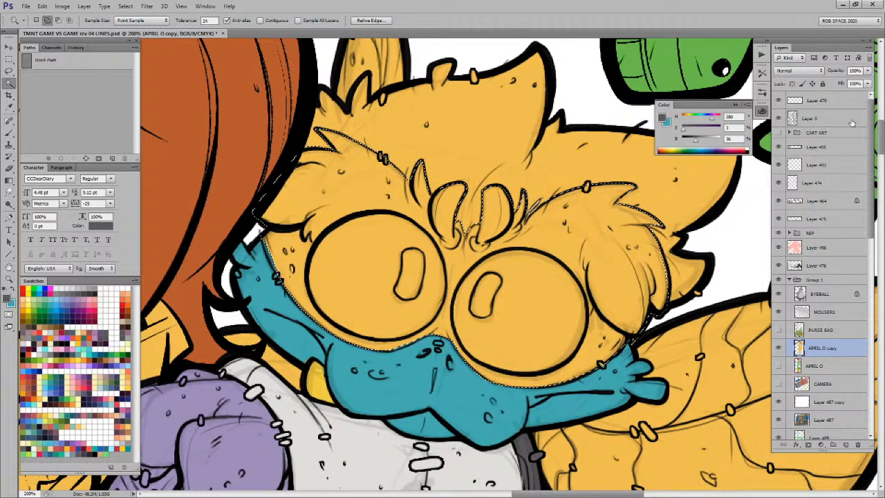
pyautogui.hotkey('alt', 'BackSpace')
pyautogui.press('b')
pyautogui.hotkey('ctrl', 'd')
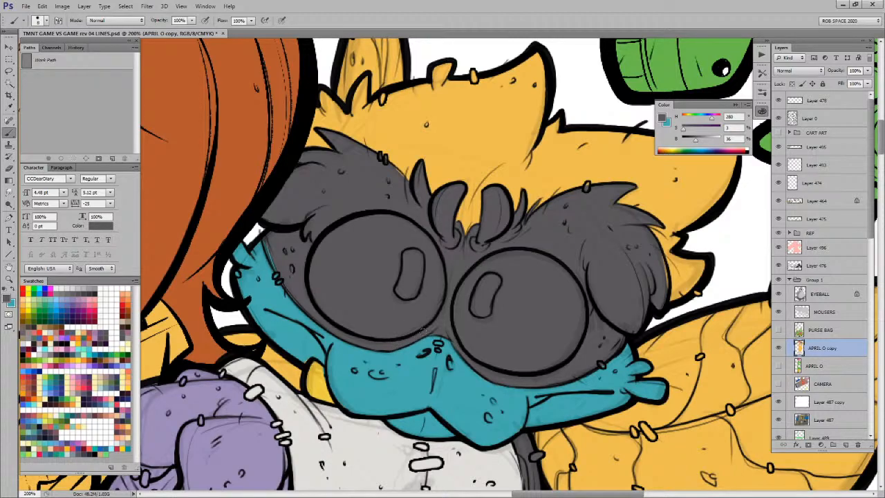
# Step: Touch up the edges of the creature's dark grey face fur with the brush along the teal muzzle
pyautogui.moveTo(270, 251); pyautogui.dragTo(277, 276)
pyautogui.moveTo(622, 302); pyautogui.dragTo(550, 293)
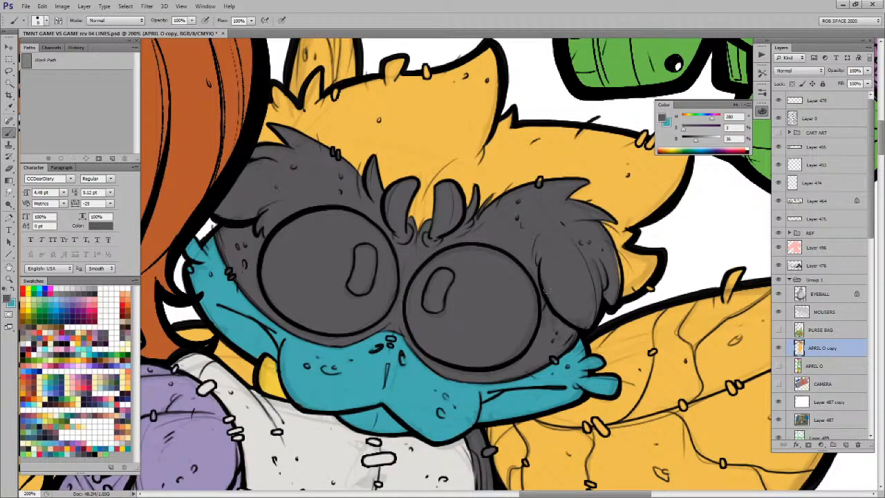
pyautogui.moveTo(556, 293); pyautogui.dragTo(534, 282)
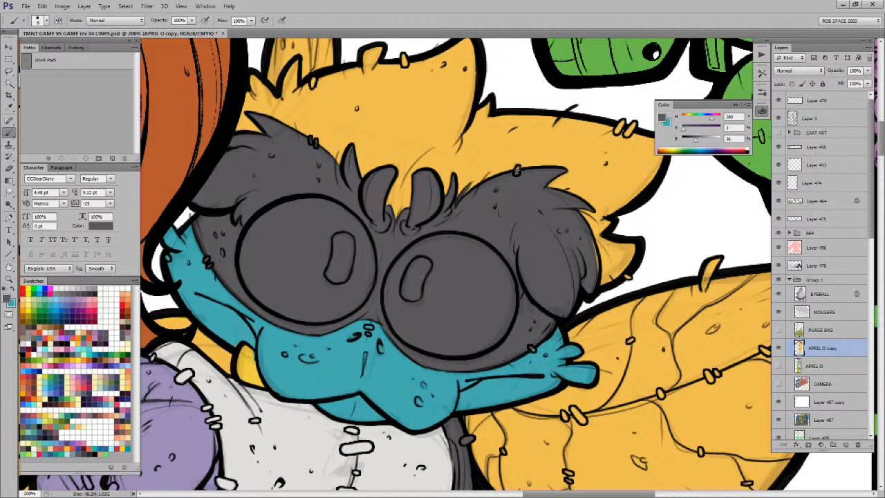
pyautogui.click(532, 348)
pyautogui.moveTo(535, 334); pyautogui.dragTo(547, 319)
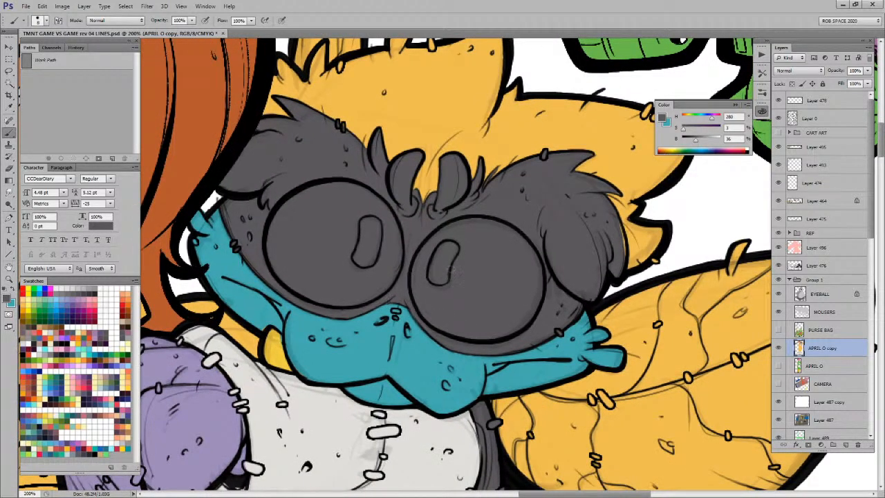
pyautogui.moveTo(457, 300); pyautogui.dragTo(463, 312)
# Step: Select both of the creature's round eyes, refine the selection edge, and fill them with red, H 346, S 89, B 99
pyautogui.click(95, 384)
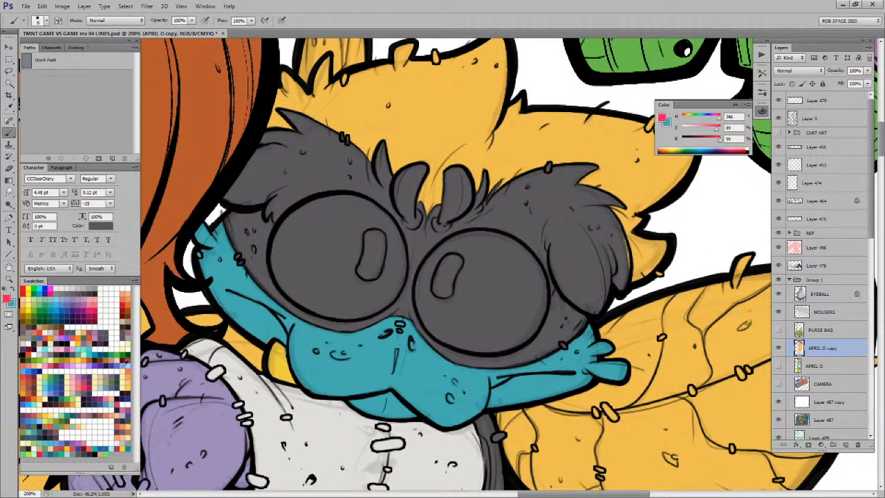
pyautogui.press('l')
pyautogui.moveTo(385, 206)
pyautogui.mouseDown()
pyautogui.moveTo(406, 257)
pyautogui.moveTo(388, 311)
pyautogui.moveTo(321, 320)
pyautogui.moveTo(272, 277)
pyautogui.moveTo(269, 241)
pyautogui.moveTo(295, 211)
pyautogui.moveTo(331, 196)
pyautogui.moveTo(367, 198)
pyautogui.moveTo(408, 228)
pyautogui.mouseUp()
pyautogui.moveTo(466, 242)
pyautogui.mouseDown()
pyautogui.moveTo(434, 249)
pyautogui.moveTo(415, 278)
pyautogui.moveTo(418, 313)
pyautogui.moveTo(433, 340)
pyautogui.moveTo(456, 352)
pyautogui.moveTo(512, 356)
pyautogui.mouseUp()
pyautogui.moveTo(546, 326)
pyautogui.mouseDown()
pyautogui.moveTo(542, 276)
pyautogui.moveTo(478, 235)
pyautogui.moveTo(436, 235)
pyautogui.mouseUp()
pyautogui.hotkey('alt', 'BackSpace')
pyautogui.hotkey('ctrl', 'd')
pyautogui.hotkey('ctrl', 'alt', 'z')
pyautogui.hotkey('ctrl', 'alt', 'z')
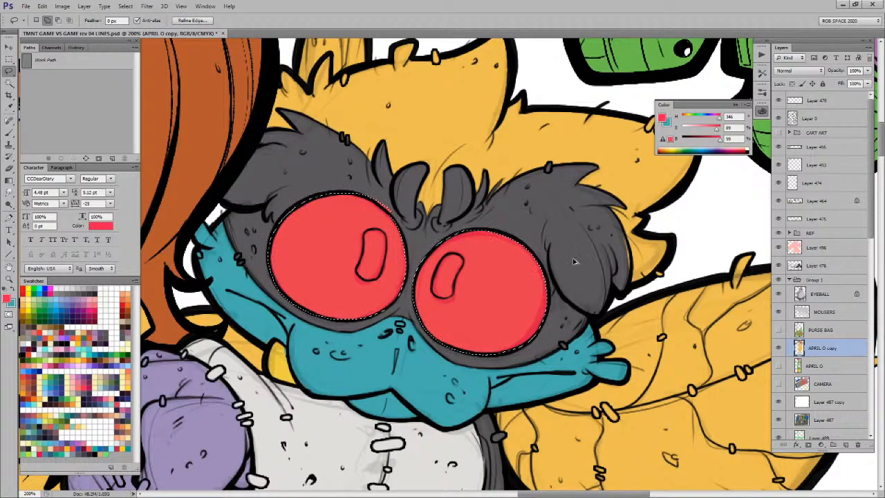
pyautogui.moveTo(397, 223)
pyautogui.mouseDown()
pyautogui.moveTo(370, 199)
pyautogui.moveTo(401, 223)
pyautogui.mouseUp()
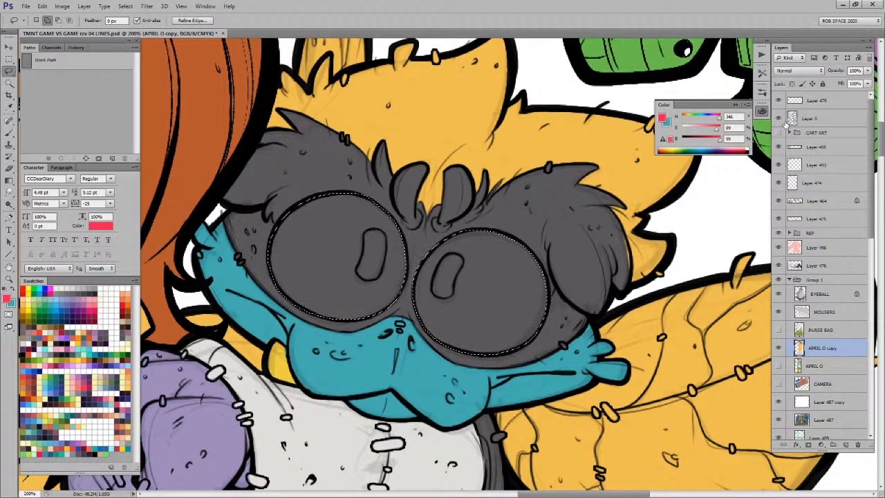
pyautogui.hotkey('alt', 'BackSpace')
pyautogui.hotkey('ctrl', 'd')
# Step: Paint the highlight shapes in both of the creature's eyes pale pink, H 0, S 30, B 100
pyautogui.press('b')
pyautogui.keyDown('alt'); pyautogui.click(418, 276); pyautogui.keyUp('alt')
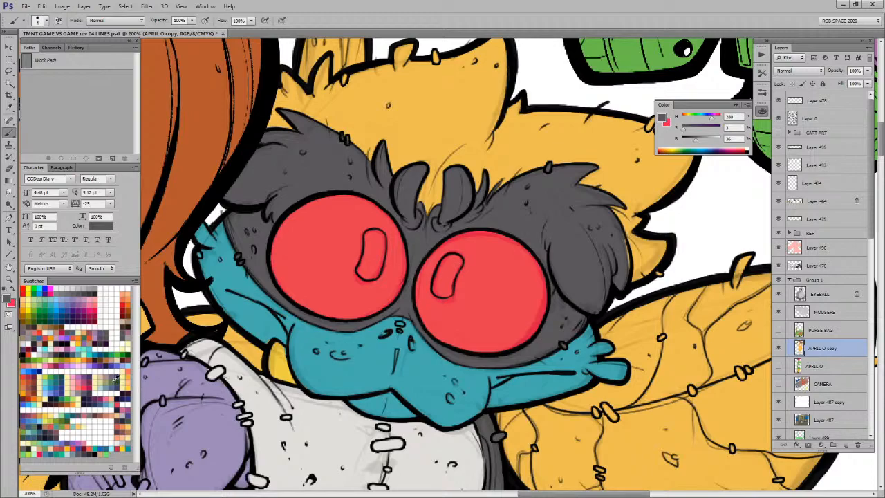
pyautogui.click(77, 383)
pyautogui.moveTo(368, 260)
pyautogui.mouseDown()
pyautogui.moveTo(377, 271)
pyautogui.moveTo(365, 277)
pyautogui.moveTo(361, 253)
pyautogui.moveTo(371, 268)
pyautogui.mouseUp()
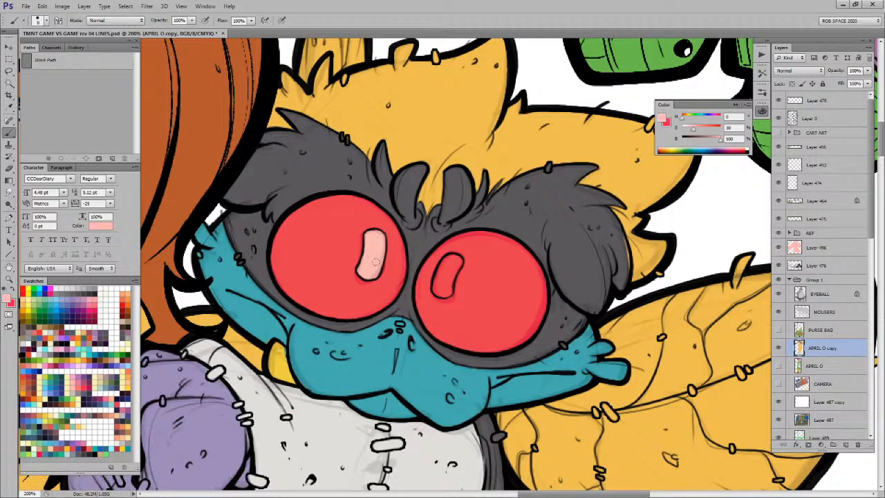
pyautogui.moveTo(443, 263)
pyautogui.mouseDown()
pyautogui.moveTo(435, 292)
pyautogui.moveTo(450, 257)
pyautogui.moveTo(440, 289)
pyautogui.mouseUp()
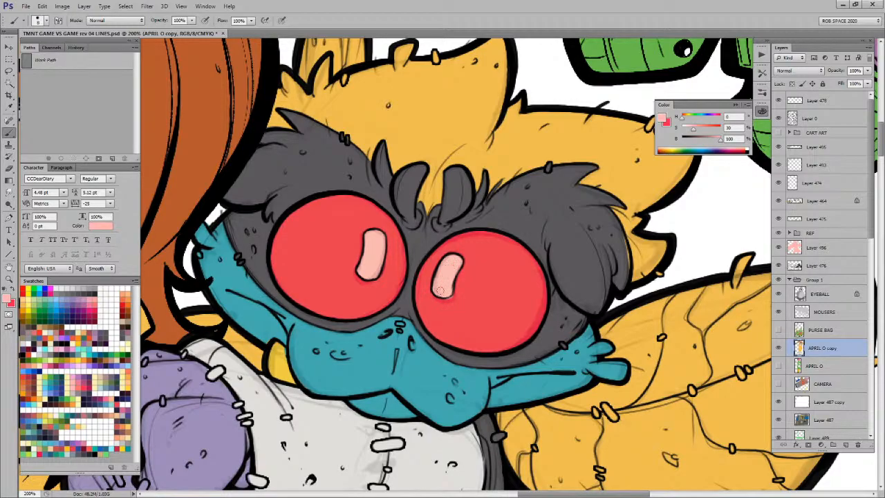
# Step: Sample a dark blue, H 204, S 55, B 44, from the small dark-haired figure's clothes in the lower part of the cover
pyautogui.press('z')
pyautogui.keyDown('alt'); pyautogui.click(525, 300); pyautogui.keyUp('alt')
pyautogui.keyDown('alt'); pyautogui.click(525, 300); pyautogui.keyUp('alt')
pyautogui.keyDown('alt'); pyautogui.click(536, 315); pyautogui.keyUp('alt')
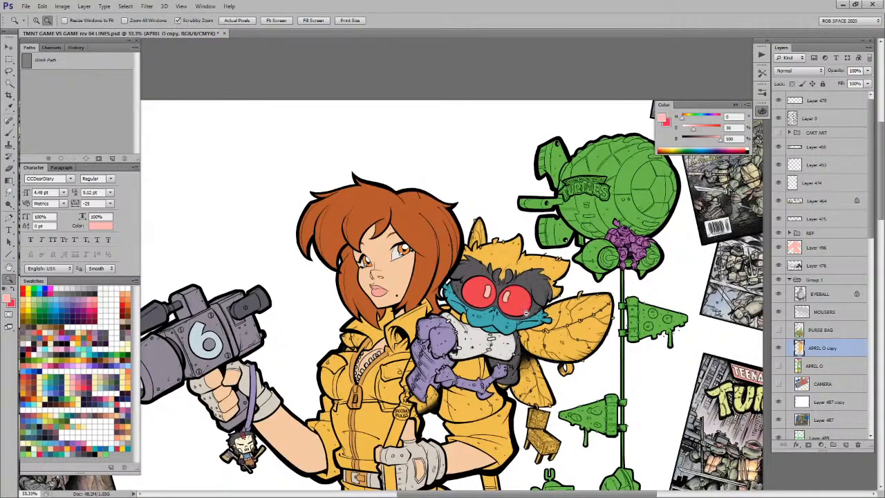
pyautogui.keyDown('alt'); pyautogui.click(546, 331); pyautogui.keyUp('alt')
pyautogui.keyDown('alt'); pyautogui.click(546, 331); pyautogui.keyUp('alt')
pyautogui.moveTo(558, 386); pyautogui.dragTo(536, 272)
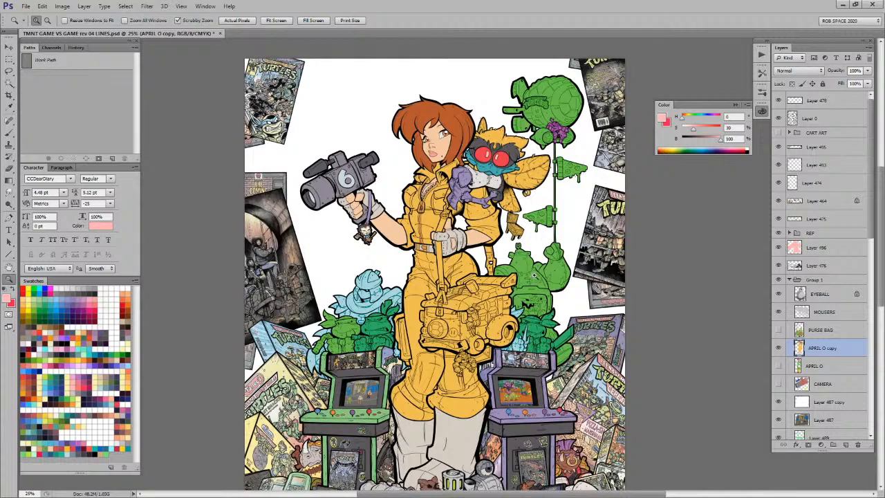
pyautogui.press('b')
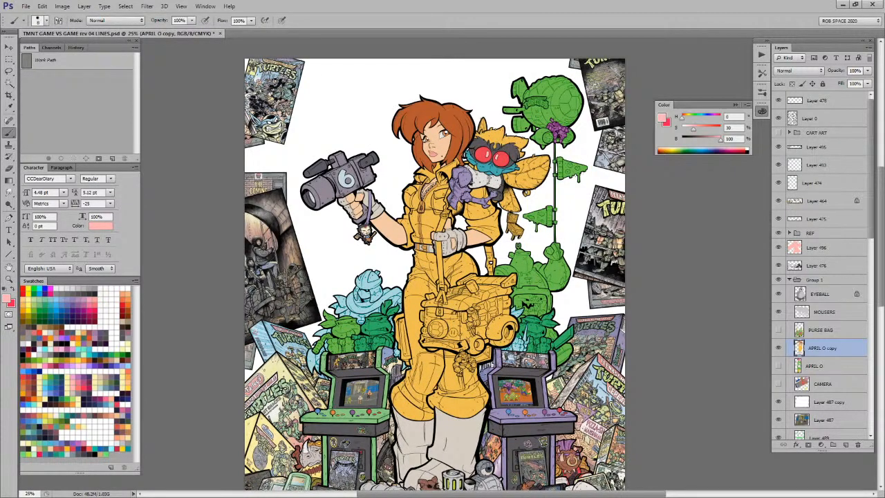
pyautogui.scroll(-5, 435, 277)
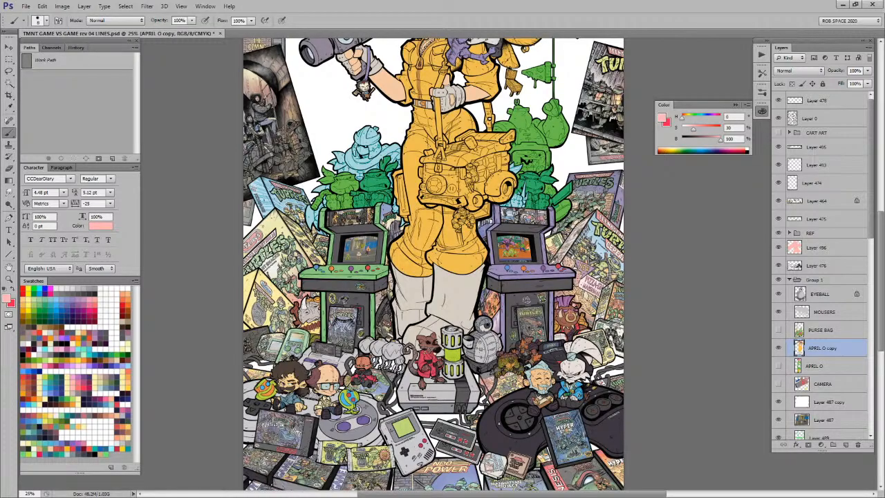
pyautogui.moveTo(465, 347)
pyautogui.mouseDown()
pyautogui.moveTo(458, 442)
pyautogui.moveTo(455, 340)
pyautogui.mouseUp()
pyautogui.keyDown('alt'); pyautogui.click(286, 390); pyautogui.keyUp('alt')
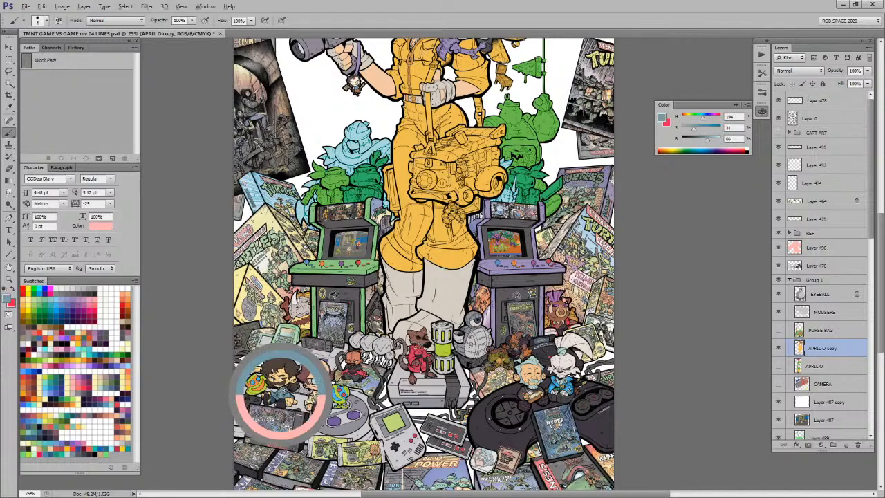
pyautogui.moveTo(477, 213); pyautogui.dragTo(450, 342)
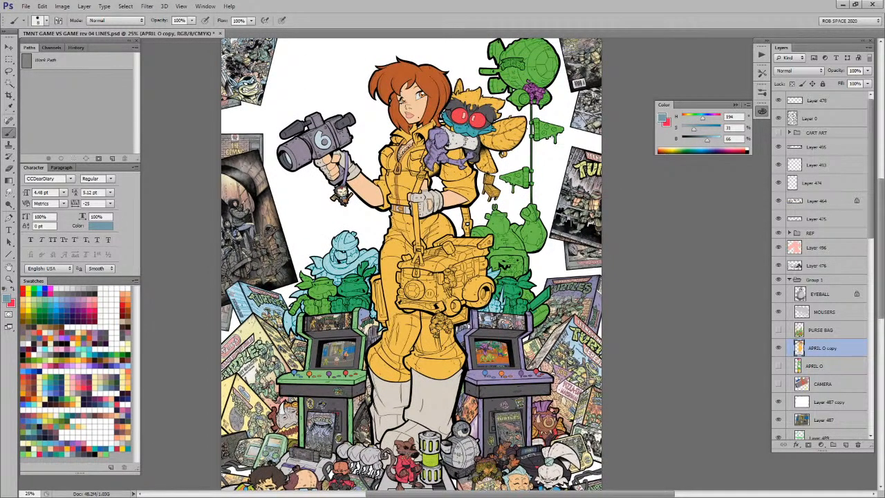
pyautogui.moveTo(453, 399); pyautogui.dragTo(458, 371)
pyautogui.press('x')
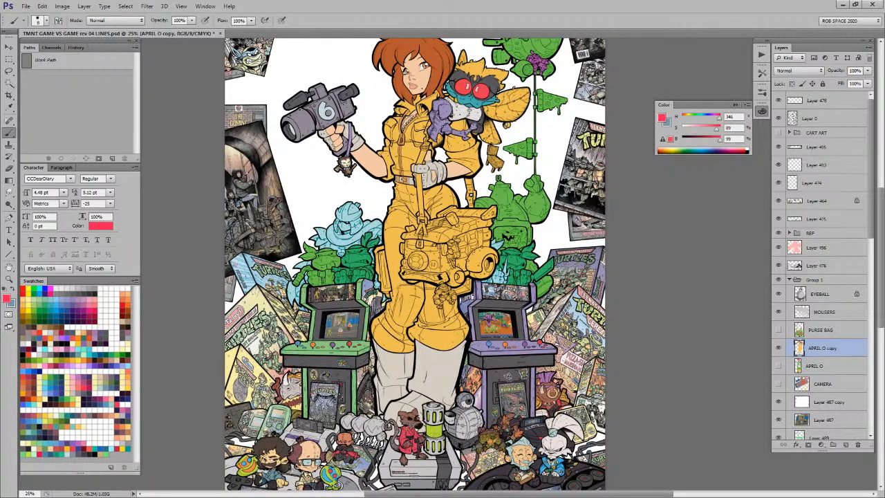
pyautogui.keyDown('alt'); pyautogui.click(266, 479); pyautogui.keyUp('alt')
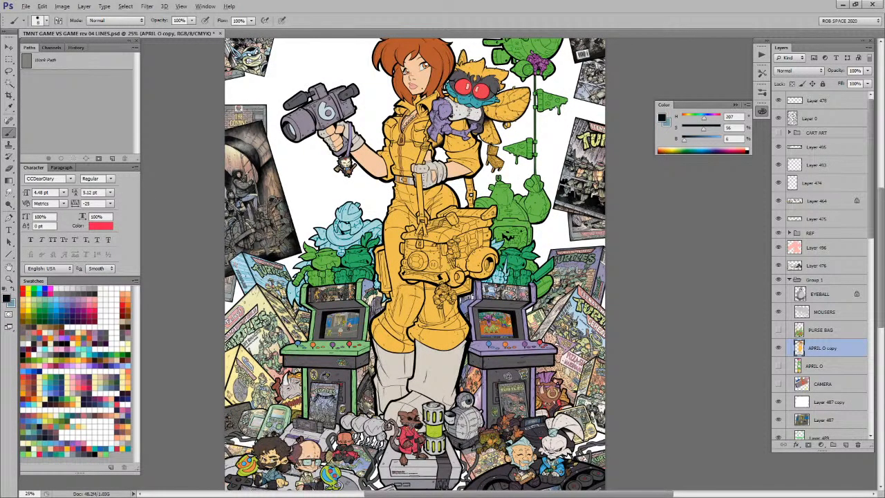
pyautogui.keyDown('alt'); pyautogui.click(266, 479); pyautogui.keyUp('alt')
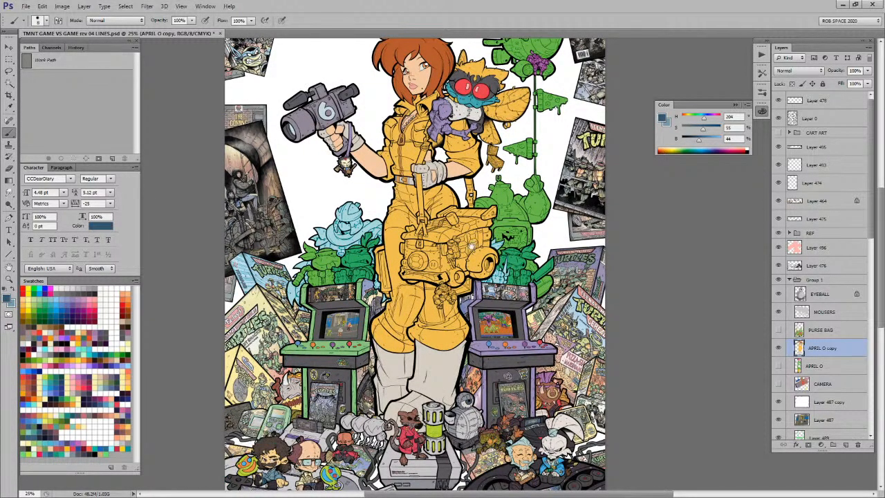
# Step: Paint the small strip below the creature's dark grey body section dark blue, H 204, S 55, B 44
pyautogui.moveTo(475, 134); pyautogui.dragTo(468, 213)
pyautogui.keyDown('ctrl'); pyautogui.click(469, 212); pyautogui.keyUp('ctrl')
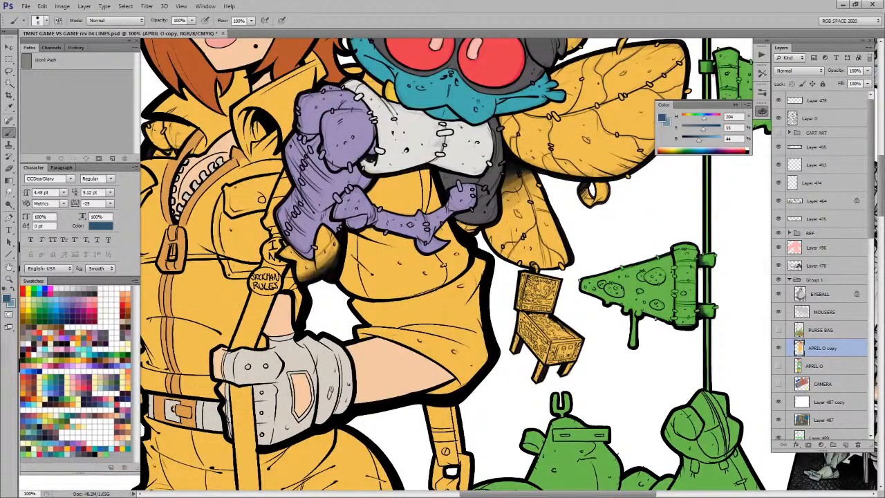
pyautogui.keyDown('ctrl'); pyautogui.click(464, 228); pyautogui.keyUp('ctrl')
pyautogui.moveTo(456, 223)
pyautogui.mouseDown()
pyautogui.moveTo(499, 231)
pyautogui.moveTo(485, 235)
pyautogui.mouseUp()
pyautogui.moveTo(329, 310); pyautogui.dragTo(625, 301)
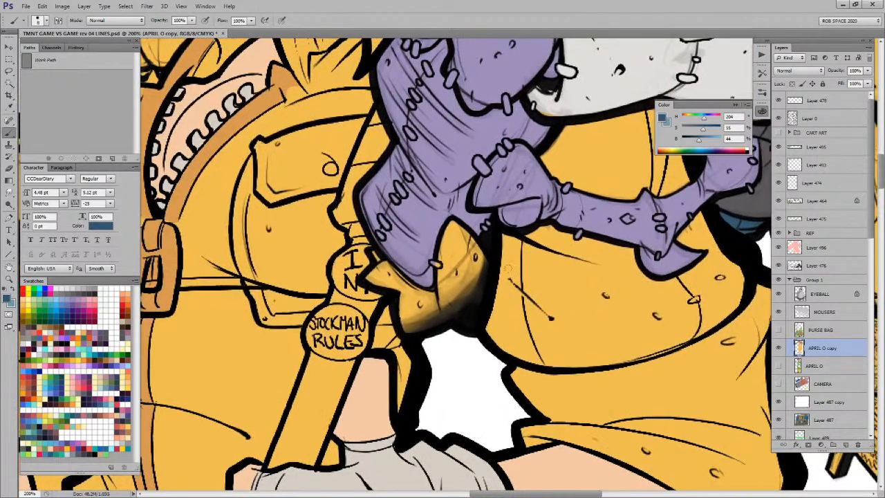
# Step: Select the shaded section beneath the creature's purple arm, beside the round badges, and fill it with dark blue, H 204, S 55, B 44
pyautogui.press('l')
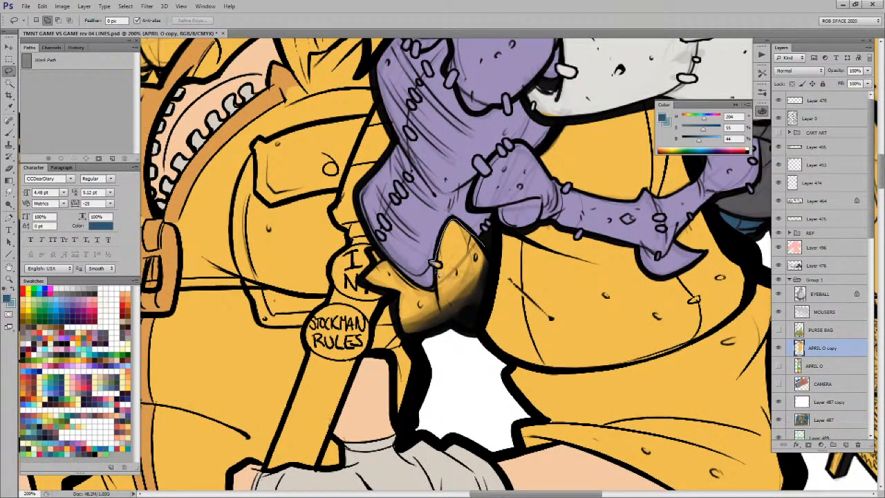
pyautogui.moveTo(419, 285)
pyautogui.mouseDown()
pyautogui.moveTo(380, 253)
pyautogui.moveTo(367, 279)
pyautogui.moveTo(396, 317)
pyautogui.moveTo(439, 332)
pyautogui.moveTo(486, 320)
pyautogui.moveTo(495, 250)
pyautogui.mouseUp()
pyautogui.hotkey('alt', 'BackSpace')
pyautogui.hotkey('ctrl', 'd')
# Step: Select the creature's large veined wing and the smaller wing below it, and fill both with tan, H 37, S 40, B 80
pyautogui.moveTo(597, 343)
pyautogui.mouseDown()
pyautogui.moveTo(463, 408)
pyautogui.moveTo(366, 478)
pyautogui.mouseUp()
pyautogui.press('b')
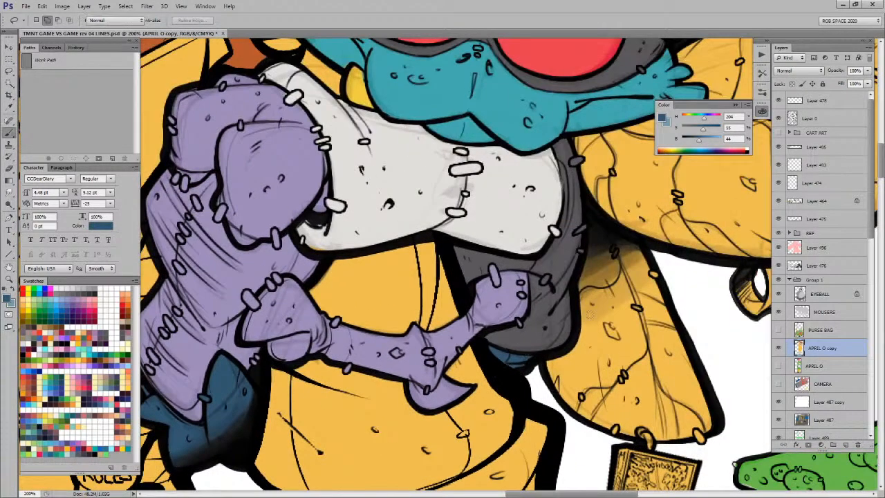
pyautogui.moveTo(641, 327); pyautogui.dragTo(443, 306)
pyautogui.press('l')
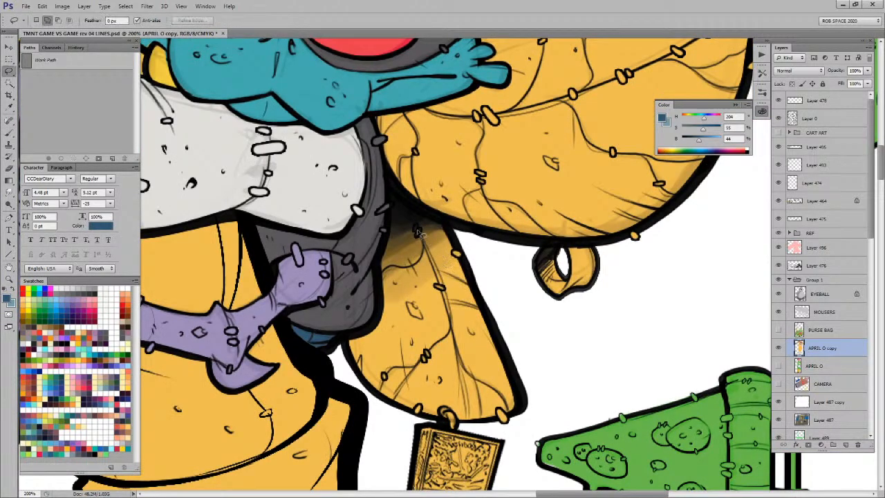
pyautogui.moveTo(392, 190)
pyautogui.mouseDown()
pyautogui.moveTo(380, 288)
pyautogui.moveTo(351, 365)
pyautogui.moveTo(418, 420)
pyautogui.moveTo(446, 422)
pyautogui.moveTo(533, 380)
pyautogui.moveTo(466, 235)
pyautogui.moveTo(391, 190)
pyautogui.mouseUp()
pyautogui.moveTo(602, 299)
pyautogui.mouseDown()
pyautogui.moveTo(560, 347)
pyautogui.moveTo(495, 464)
pyautogui.mouseUp()
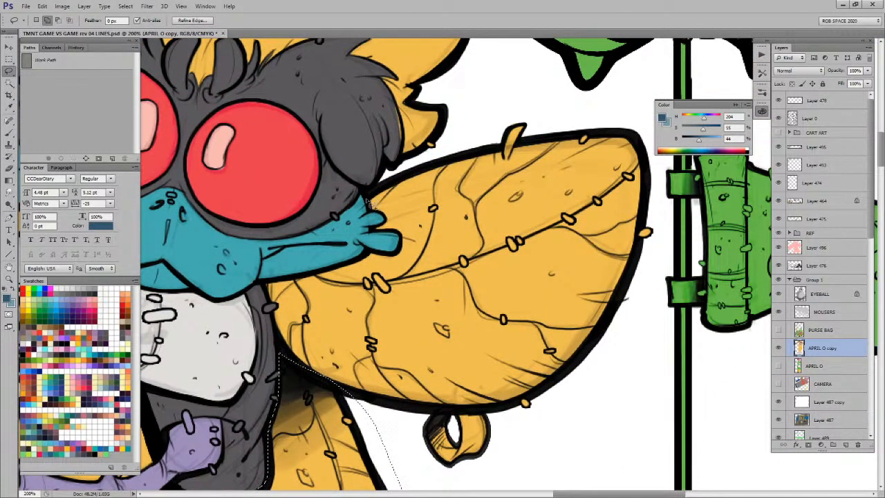
pyautogui.moveTo(385, 224)
pyautogui.mouseDown()
pyautogui.moveTo(380, 235)
pyautogui.moveTo(403, 244)
pyautogui.moveTo(290, 279)
pyautogui.moveTo(273, 306)
pyautogui.moveTo(279, 335)
pyautogui.moveTo(354, 405)
pyautogui.moveTo(515, 455)
pyautogui.moveTo(653, 180)
pyautogui.moveTo(486, 135)
pyautogui.moveTo(377, 197)
pyautogui.moveTo(382, 220)
pyautogui.mouseUp()
pyautogui.press('b')
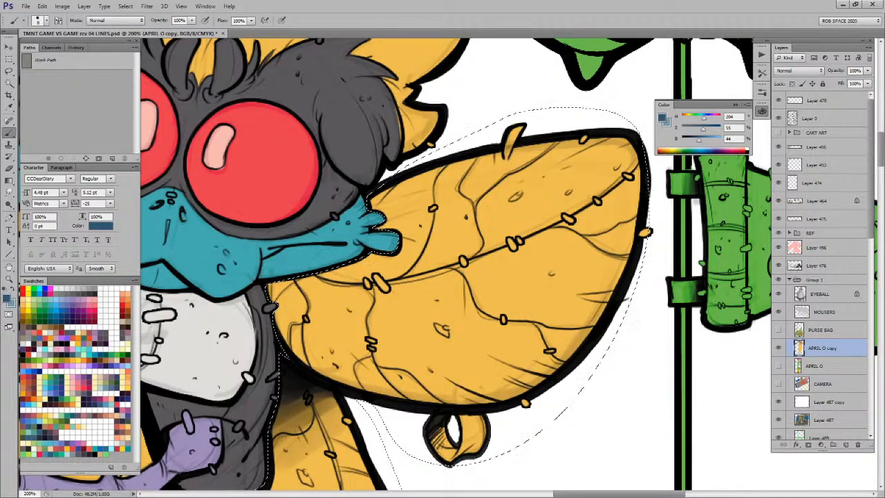
pyautogui.press('z')
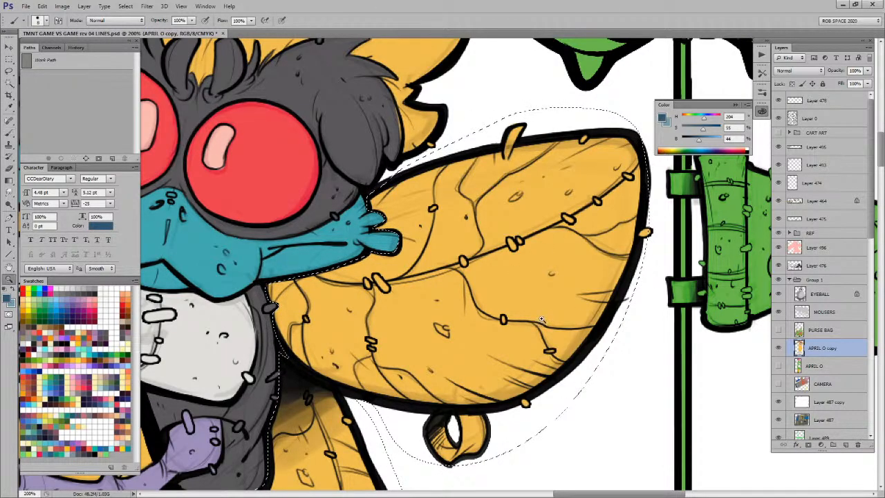
pyautogui.keyDown('alt'); pyautogui.click(542, 323); pyautogui.keyUp('alt')
pyautogui.press('b')
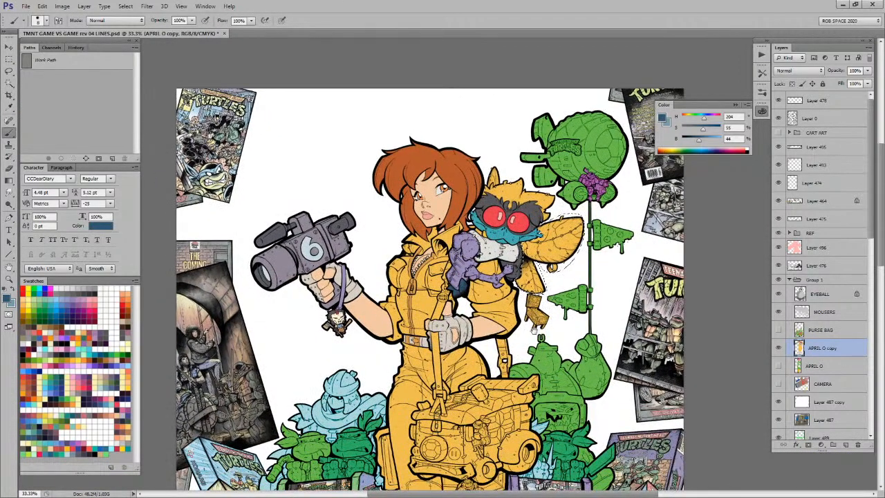
pyautogui.moveTo(534, 330); pyautogui.dragTo(556, 291)
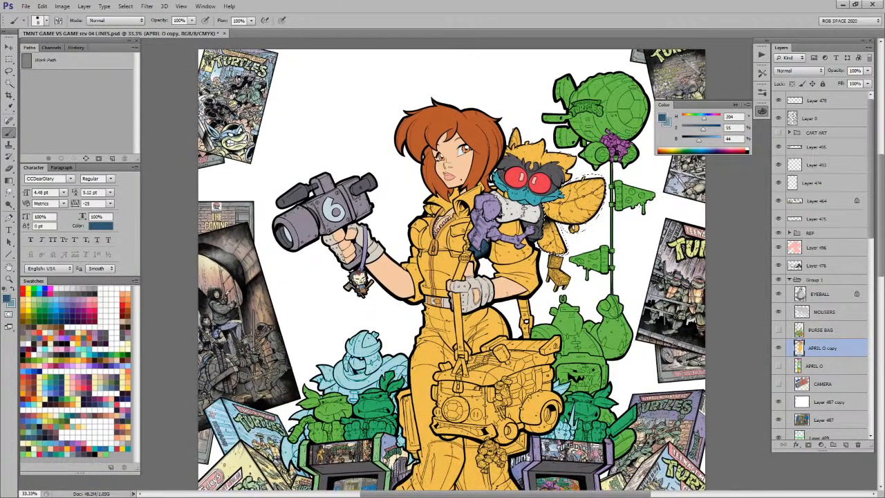
pyautogui.click(121, 418)
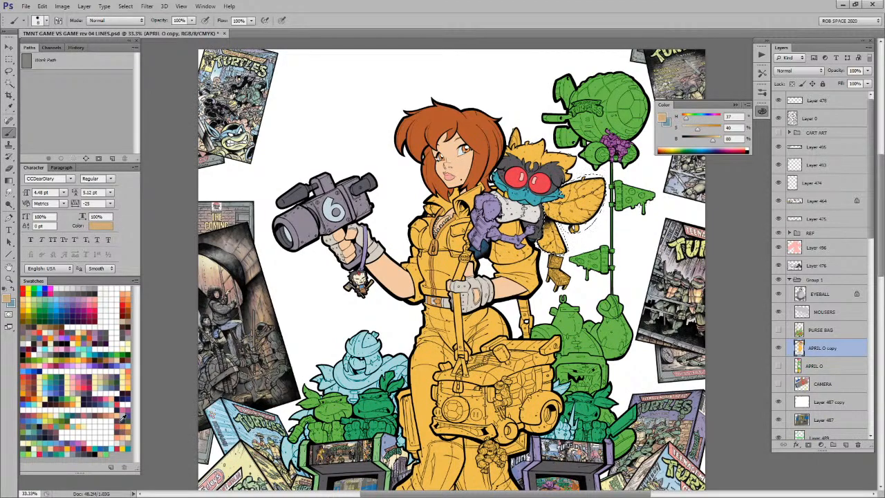
pyautogui.hotkey('alt', 'BackSpace')
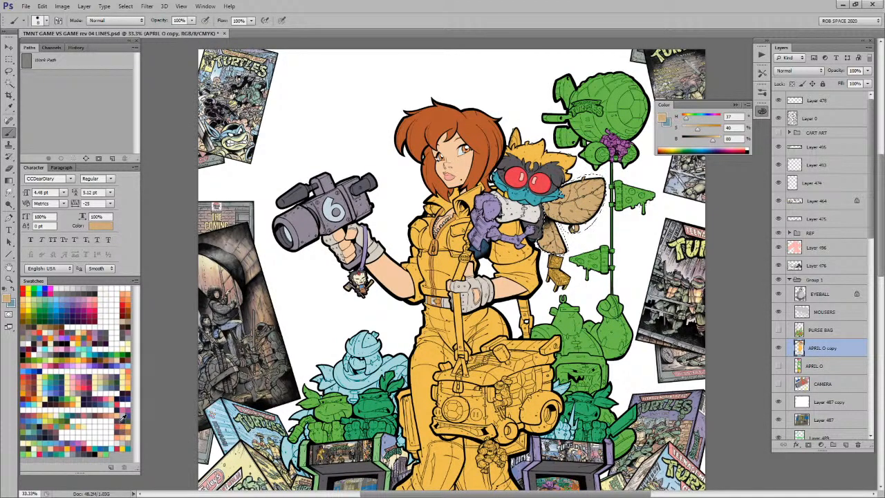
# Step: Paint the strip between the creature's teal jaw and pale chest dark grey, H 280, S 3, B 36, and the patch beside the woman's hair light grey
pyautogui.moveTo(564, 229); pyautogui.dragTo(564, 226)
pyautogui.moveTo(506, 185); pyautogui.dragTo(588, 184)
pyautogui.press('b')
pyautogui.keyDown('alt'); pyautogui.click(543, 298); pyautogui.keyUp('alt')
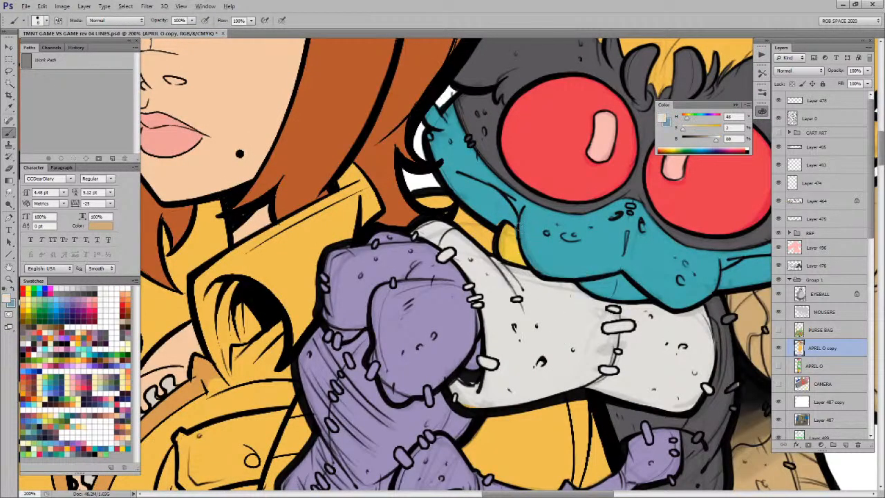
pyautogui.keyDown('alt'); pyautogui.click(515, 236); pyautogui.keyUp('alt')
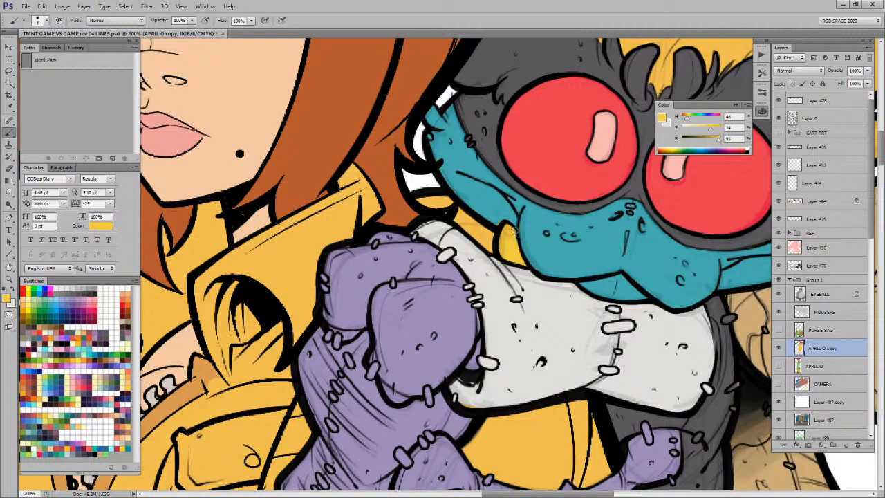
pyautogui.keyDown('alt'); pyautogui.click(507, 207); pyautogui.keyUp('alt')
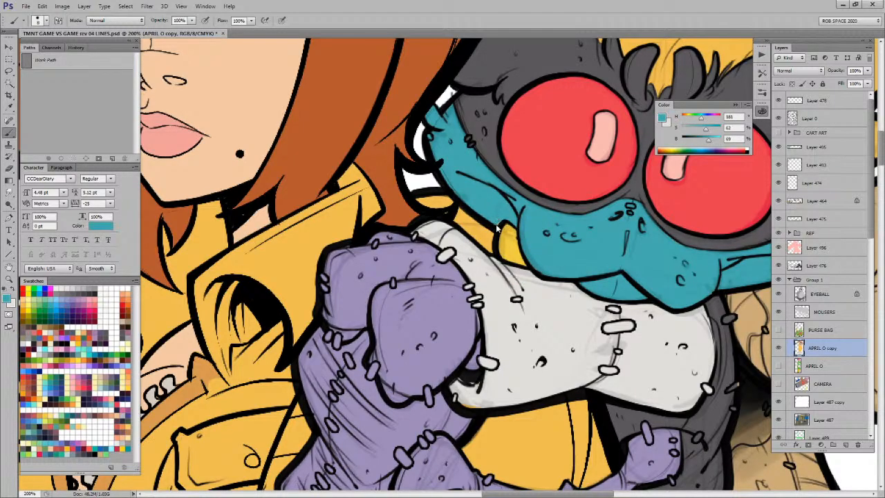
pyautogui.keyDown('alt'); pyautogui.click(630, 404); pyautogui.keyUp('alt')
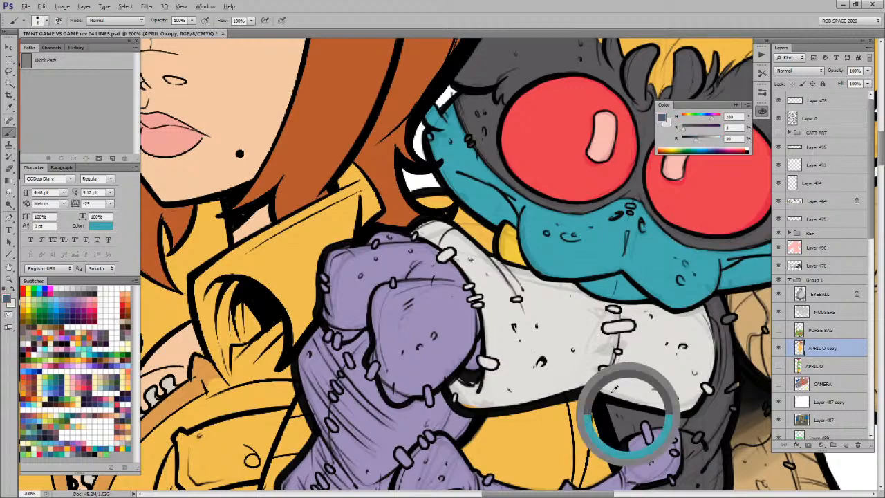
pyautogui.moveTo(489, 230); pyautogui.dragTo(489, 251)
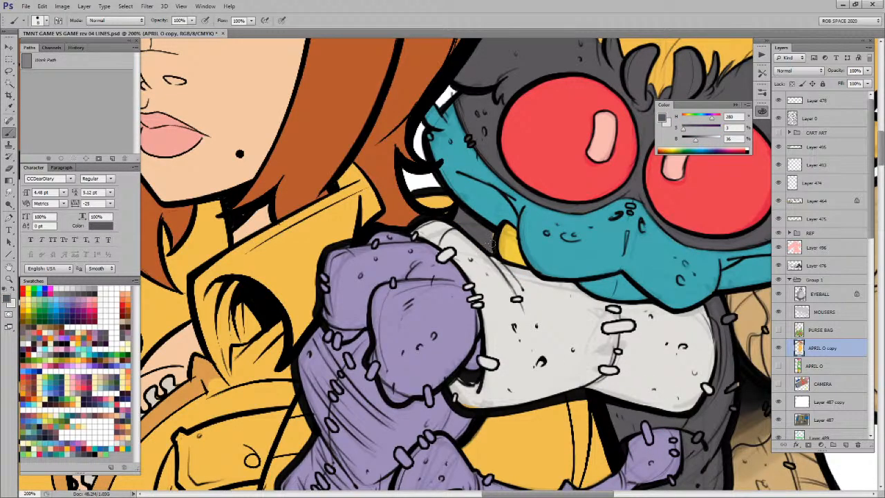
pyautogui.keyDown('alt'); pyautogui.click(498, 297); pyautogui.keyUp('alt')
pyautogui.moveTo(419, 199); pyautogui.dragTo(448, 201)
# Step: Select the stitched shape under the woman's collar on the far shoulder and fill it with purple, H 262, S 26, B 73
pyautogui.moveTo(312, 422); pyautogui.dragTo(586, 370)
pyautogui.keyDown('alt'); pyautogui.click(674, 269); pyautogui.keyUp('alt')
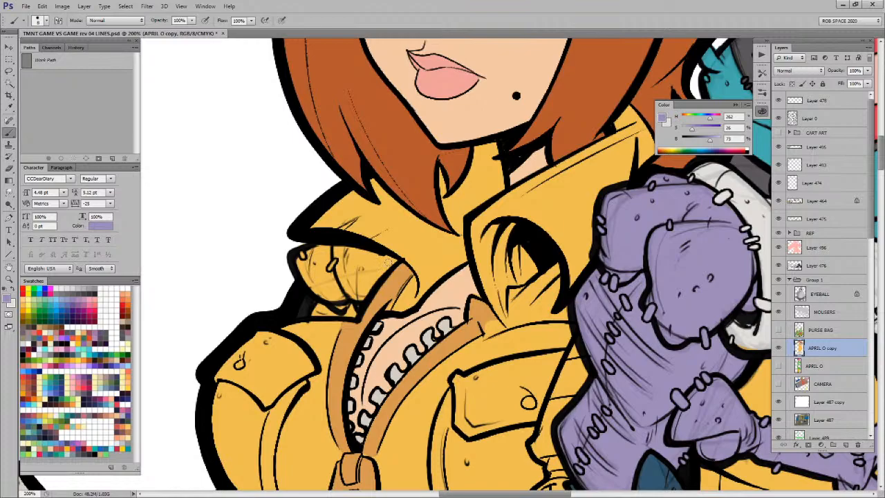
pyautogui.press('l')
pyautogui.moveTo(403, 264)
pyautogui.mouseDown()
pyautogui.moveTo(359, 313)
pyautogui.moveTo(350, 306)
pyautogui.moveTo(344, 317)
pyautogui.moveTo(309, 295)
pyautogui.moveTo(292, 262)
pyautogui.moveTo(321, 240)
pyautogui.moveTo(383, 252)
pyautogui.moveTo(410, 260)
pyautogui.mouseUp()
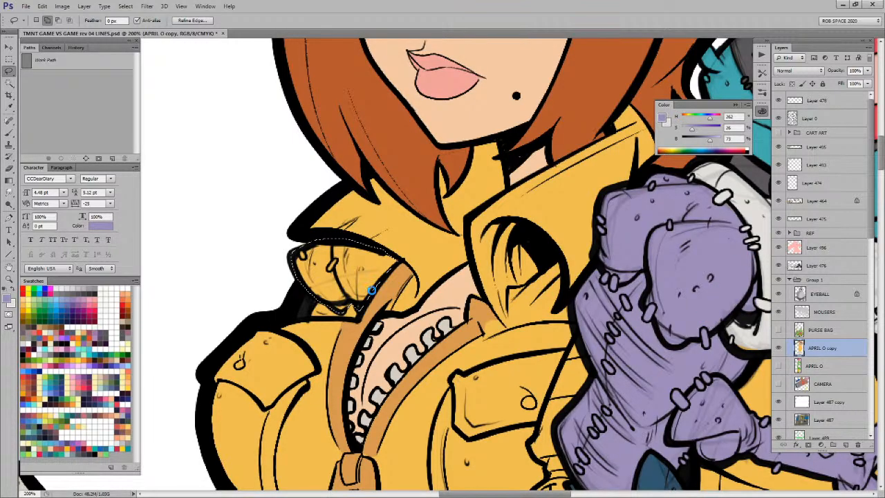
pyautogui.hotkey('alt', 'BackSpace')
pyautogui.hotkey('ctrl', 'd')
# Step: Select the yellow gap beneath the purple shape under the collar and fill it with purple, H 262, S 26, B 73, replacing a trial black fill
pyautogui.press('d')
pyautogui.moveTo(354, 323)
pyautogui.mouseDown()
pyautogui.moveTo(335, 283)
pyautogui.moveTo(360, 318)
pyautogui.mouseUp()
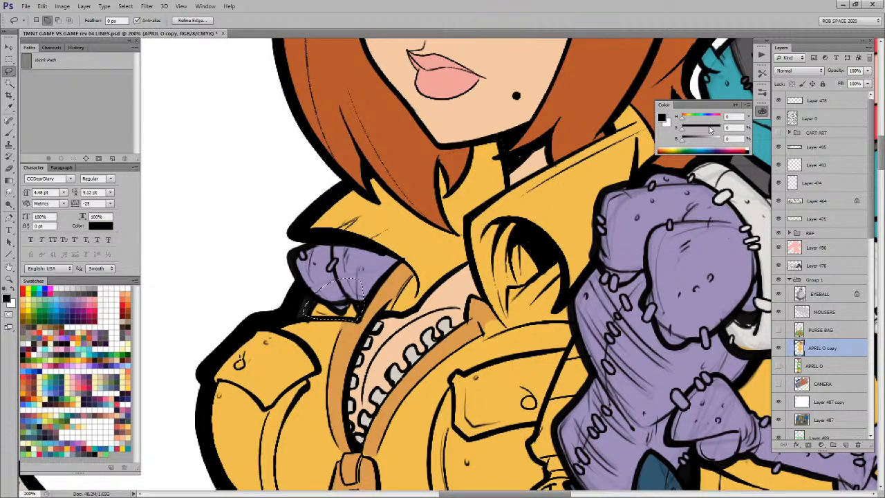
pyautogui.hotkey('alt', 'BackSpace')
pyautogui.hotkey('ctrl', 'd')
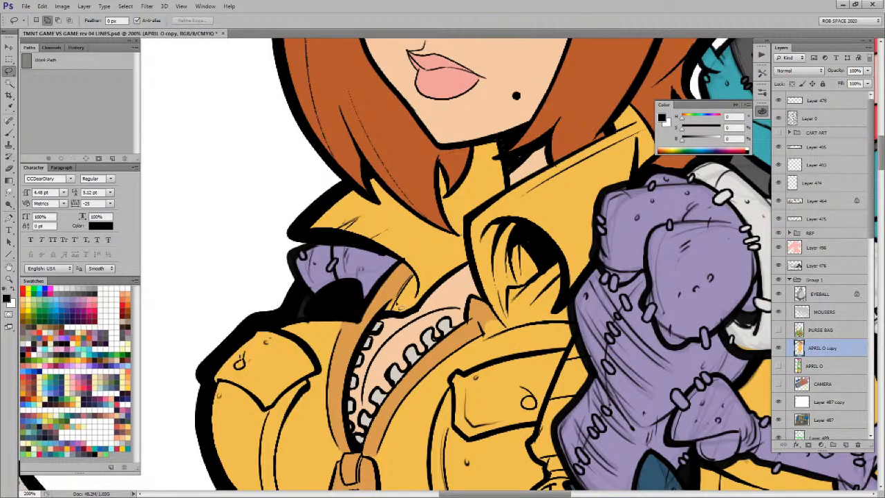
pyautogui.hotkey('ctrl', 'alt', 'z')
pyautogui.hotkey('ctrl', 'alt', 'z')
pyautogui.press('b')
pyautogui.keyDown('alt'); pyautogui.click(371, 277); pyautogui.keyUp('alt')
pyautogui.hotkey('alt', 'BackSpace')
pyautogui.hotkey('ctrl', 'd')
# Step: Sample the tan, H 37, S 40, B 80, from the creature's large wing
pyautogui.moveTo(689, 381); pyautogui.dragTo(531, 281)
pyautogui.press('z')
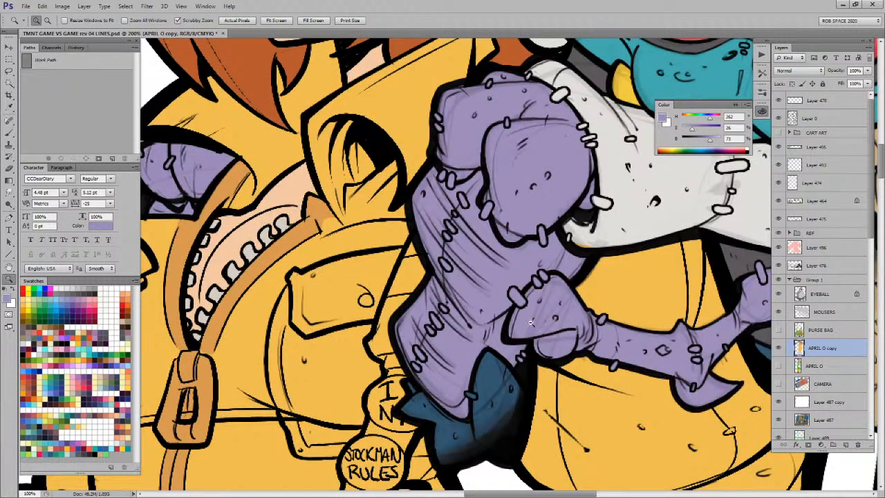
pyautogui.keyDown('alt'); pyautogui.click(530, 320); pyautogui.keyUp('alt')
pyautogui.keyDown('alt'); pyautogui.click(531, 320); pyautogui.keyUp('alt')
pyautogui.keyDown('alt'); pyautogui.click(553, 339); pyautogui.keyUp('alt')
pyautogui.keyDown('alt'); pyautogui.click(561, 346); pyautogui.keyUp('alt')
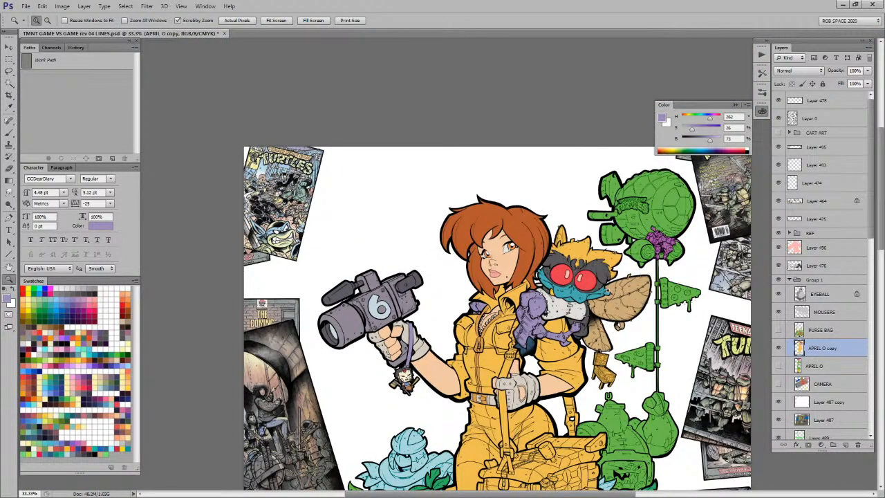
pyautogui.press('b')
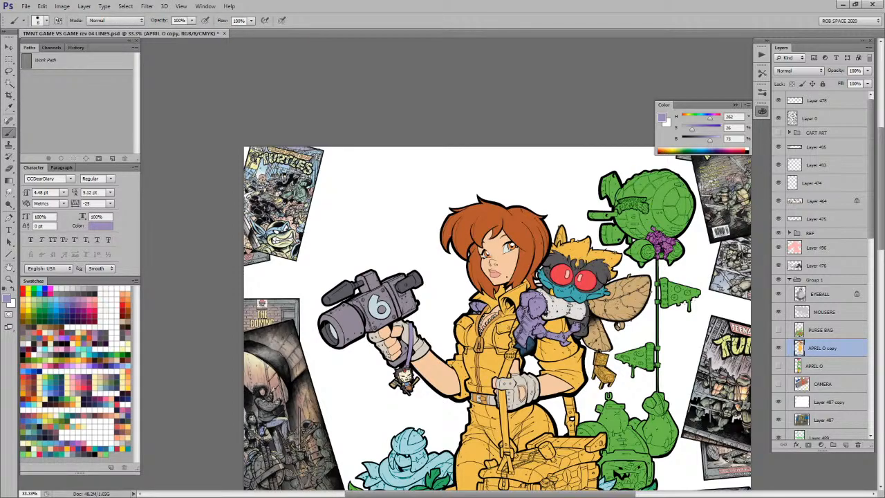
pyautogui.keyDown('alt'); pyautogui.click(618, 304); pyautogui.keyUp('alt')
# Step: Select the upright pointed wing rising behind the creature's head fur and fill it with tan, H 37, S 40, B 80
pyautogui.press('z')
pyautogui.click(580, 243)
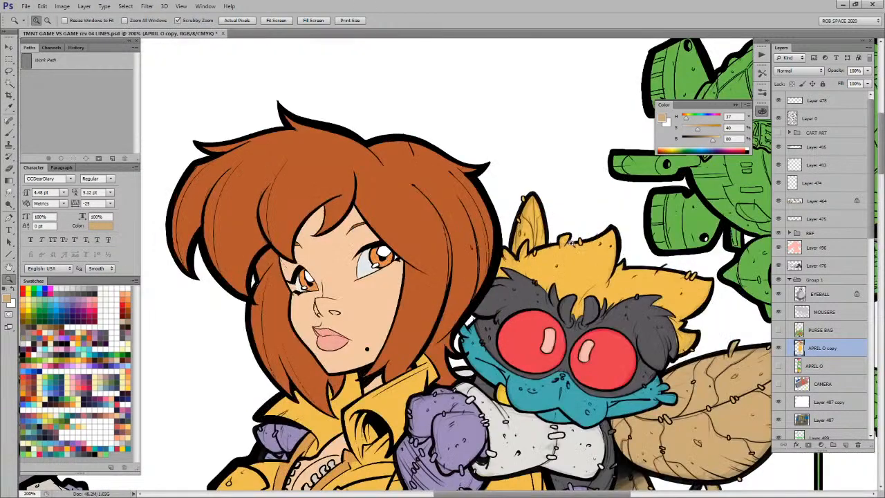
pyautogui.click(561, 271)
pyautogui.click(561, 272)
pyautogui.press('l')
pyautogui.moveTo(510, 269)
pyautogui.mouseDown()
pyautogui.moveTo(434, 289)
pyautogui.moveTo(431, 261)
pyautogui.moveTo(409, 277)
pyautogui.moveTo(395, 310)
pyautogui.moveTo(370, 173)
pyautogui.moveTo(465, 96)
pyautogui.moveTo(496, 210)
pyautogui.moveTo(494, 257)
pyautogui.mouseUp()
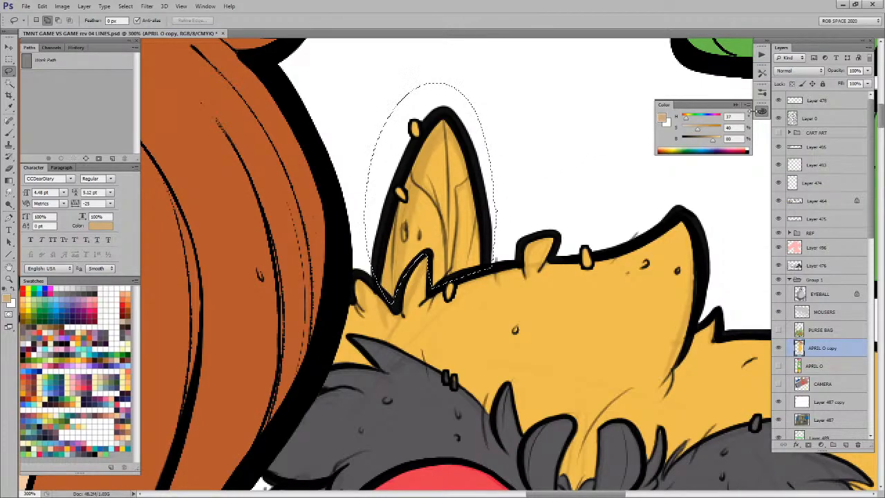
pyautogui.hotkey('alt', 'BackSpace')
pyautogui.hotkey('ctrl', 'd')
# Step: Select only the yellow fur on top of the creature's head and fill it with orange, H 33, S 71, B 97
pyautogui.moveTo(760, 381)
pyautogui.mouseDown()
pyautogui.moveTo(688, 244)
pyautogui.moveTo(652, 275)
pyautogui.moveTo(648, 257)
pyautogui.moveTo(582, 215)
pyautogui.mouseUp()
pyautogui.press('z')
pyautogui.keyDown('alt'); pyautogui.click(657, 306); pyautogui.keyUp('alt')
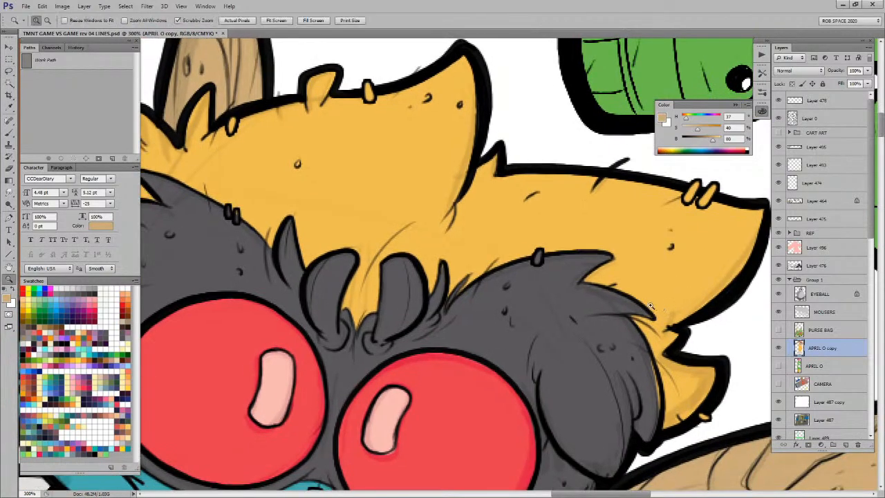
pyautogui.press('l')
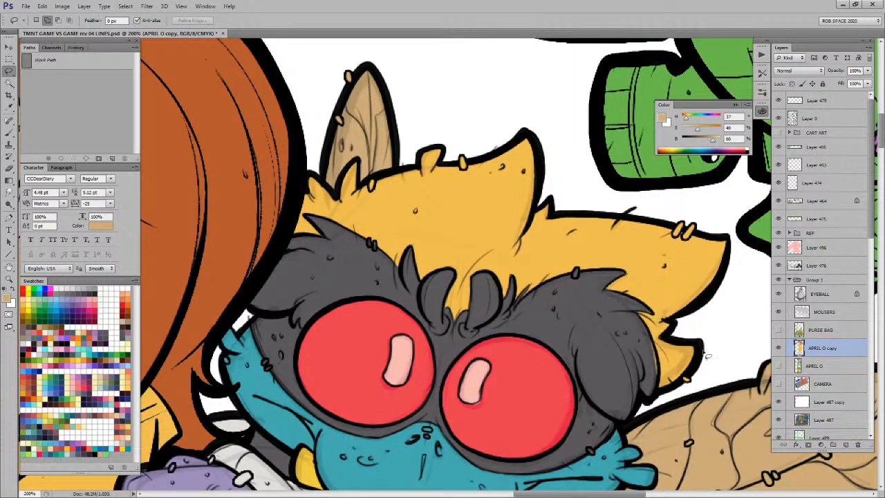
pyautogui.moveTo(712, 360)
pyautogui.mouseDown()
pyautogui.moveTo(442, 379)
pyautogui.moveTo(243, 271)
pyautogui.moveTo(607, 138)
pyautogui.moveTo(711, 358)
pyautogui.mouseUp()
pyautogui.press('w')
pyautogui.rightClick(659, 61)
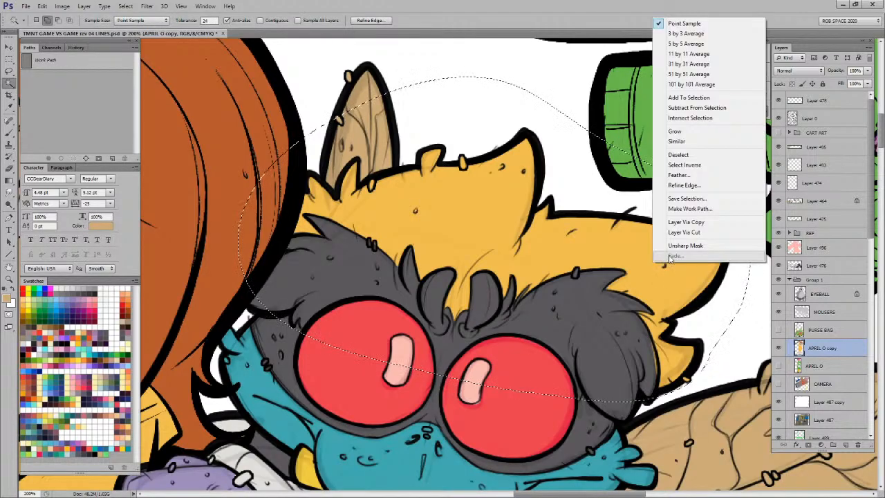
pyautogui.click(683, 135)
pyautogui.keyDown('alt'); pyautogui.keyDown('shift'); pyautogui.click(609, 251); pyautogui.keyUp('shift'); pyautogui.keyUp('alt')
pyautogui.press('b')
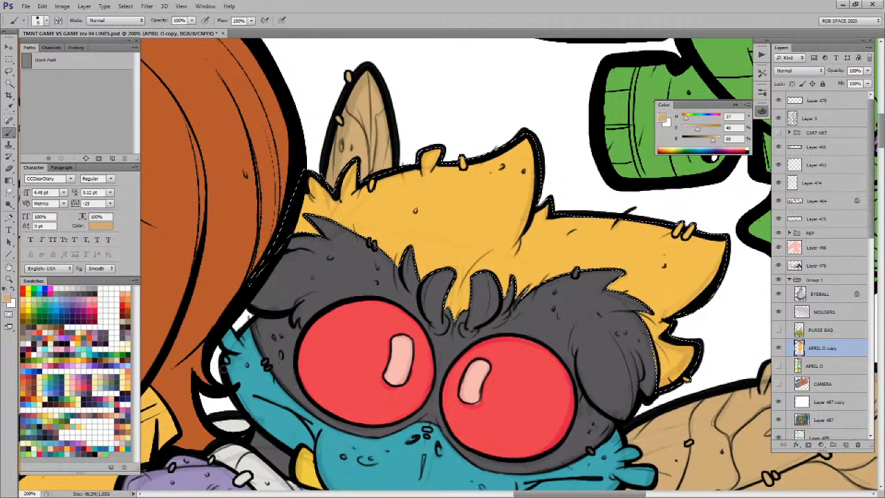
pyautogui.click(127, 374)
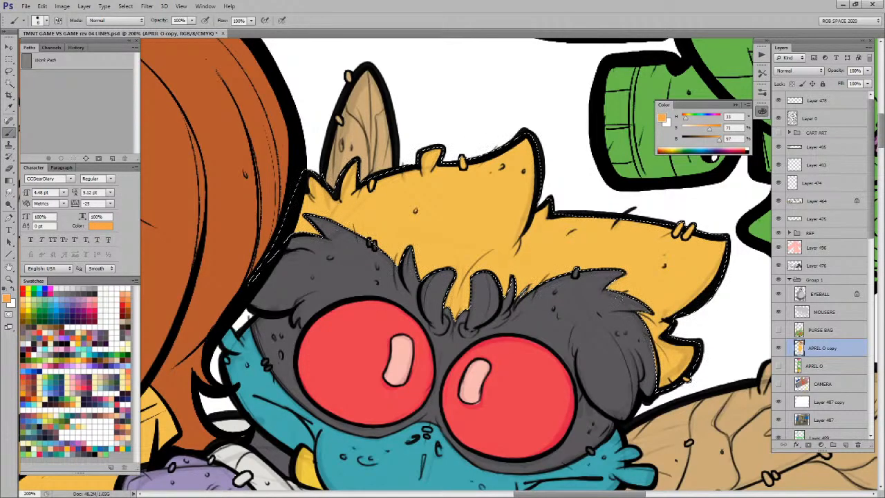
pyautogui.hotkey('alt', 'BackSpace')
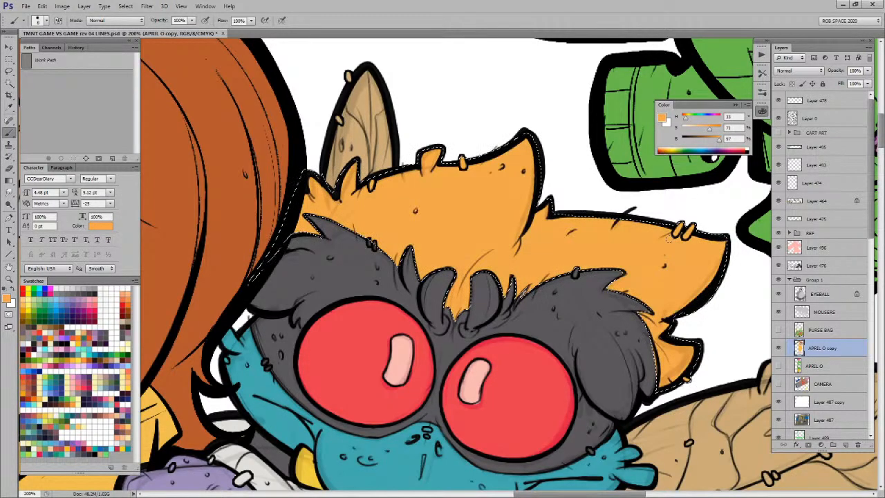
pyautogui.hotkey('ctrl', 'd')
# Step: Touch up the edge of the dark fur beside the orange side tuft with dark grey, H 280, S 3, B 36
pyautogui.keyDown('alt'); pyautogui.click(646, 353); pyautogui.keyUp('alt')
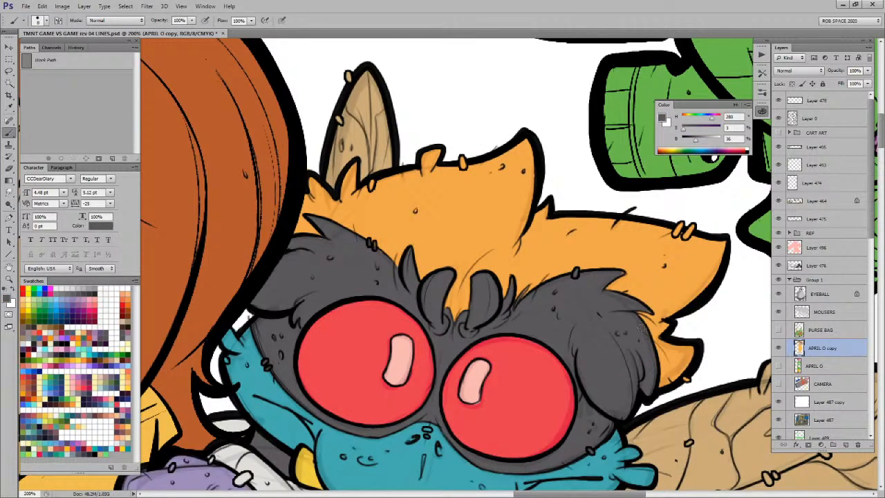
pyautogui.moveTo(652, 317); pyautogui.dragTo(642, 307)
pyautogui.moveTo(587, 366); pyautogui.dragTo(512, 317)
pyautogui.press('z')
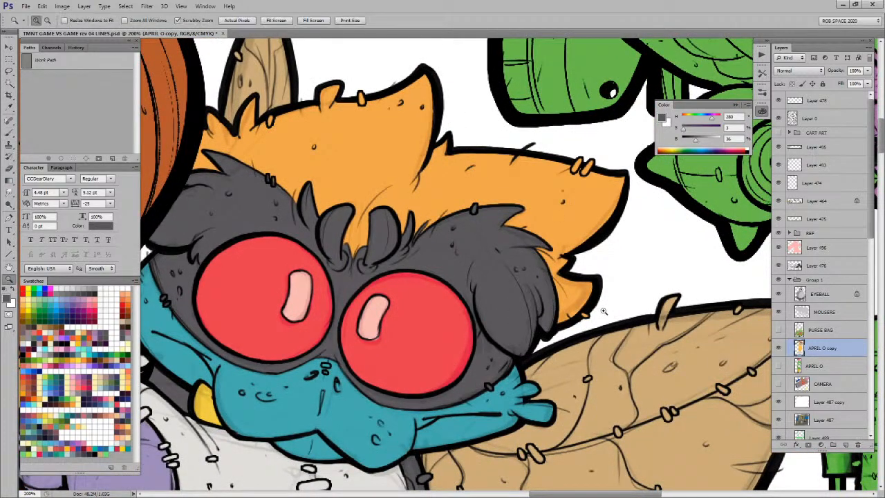
pyautogui.keyDown('alt'); pyautogui.click(601, 311); pyautogui.keyUp('alt')
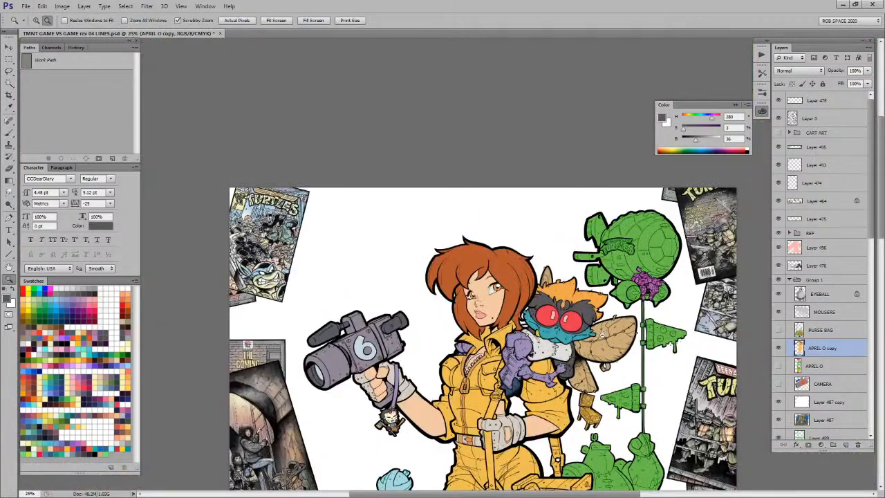
pyautogui.moveTo(613, 489); pyautogui.dragTo(592, 347)
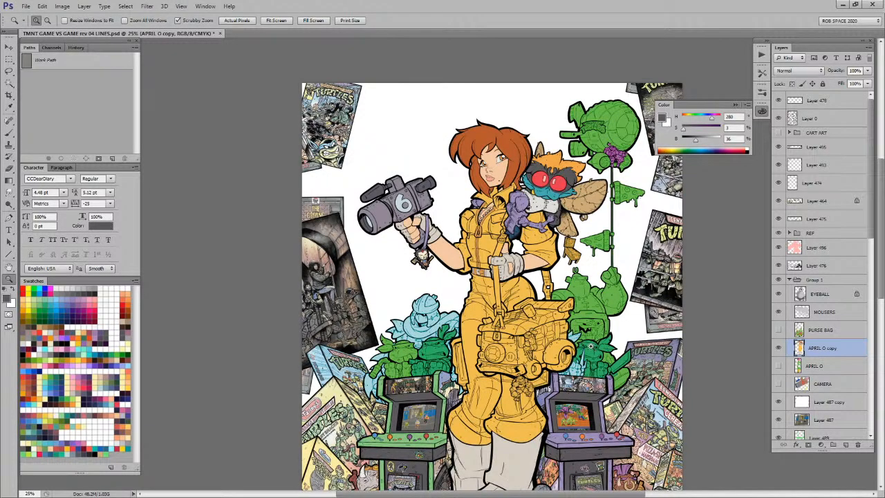
pyautogui.moveTo(592, 348); pyautogui.dragTo(535, 302)
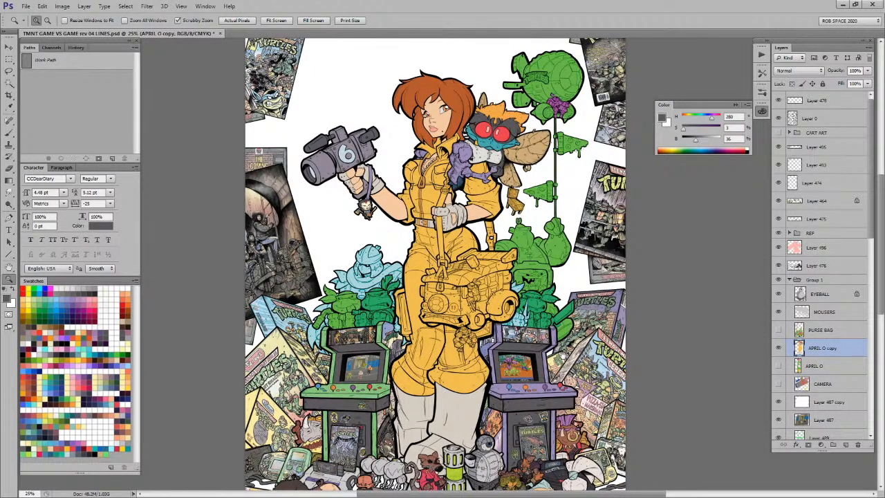
pyautogui.press('w')
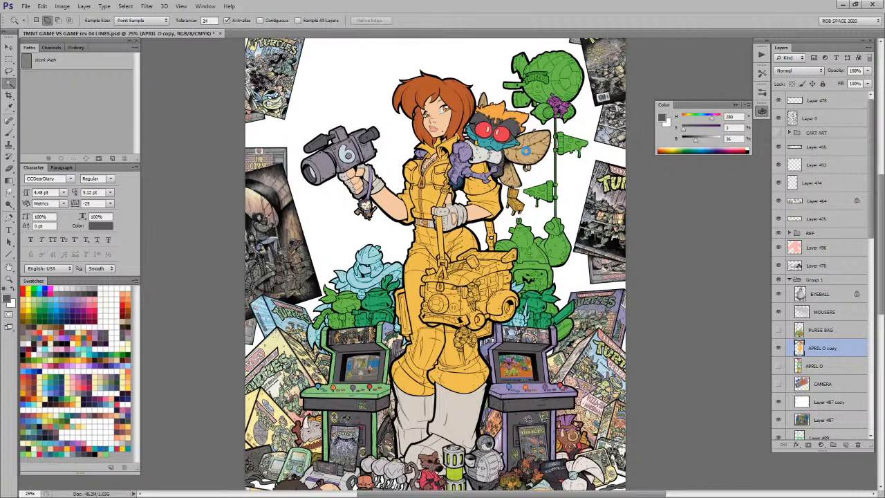
# Step: Add a layer above APRIL O copy and colour the creature's wings purple, H 262, S 26, B 74, sampled from the arcade cabinet
pyautogui.click(845, 445)
pyautogui.press('b')
pyautogui.rightClick(539, 383)
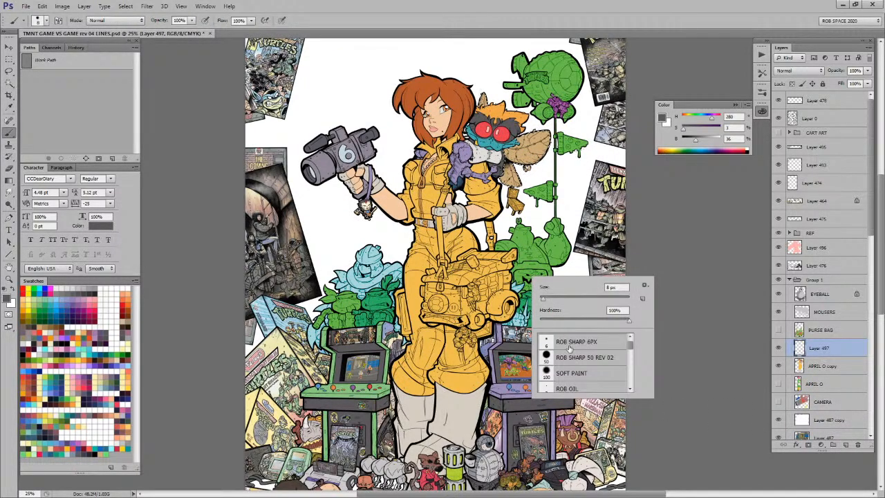
pyautogui.press('Return')
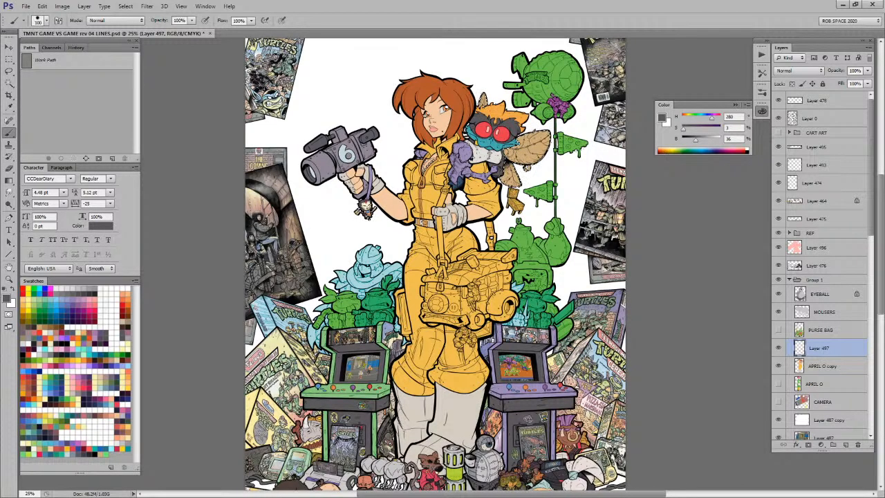
pyautogui.moveTo(510, 166)
pyautogui.mouseDown()
pyautogui.moveTo(523, 163)
pyautogui.moveTo(523, 145)
pyautogui.moveTo(545, 141)
pyautogui.moveTo(517, 181)
pyautogui.moveTo(509, 179)
pyautogui.moveTo(533, 138)
pyautogui.moveTo(487, 101)
pyautogui.moveTo(507, 94)
pyautogui.mouseUp()
pyautogui.hotkey('ctrl', 'alt', 'z')
pyautogui.hotkey('ctrl', 'alt', 'z')
pyautogui.keyDown('alt'); pyautogui.click(554, 333); pyautogui.keyUp('alt')
pyautogui.hotkey('ctrl', 'd')
# Step: Try the purple wing layer at 58% opacity and restore it to 100%
pyautogui.click(868, 71)
pyautogui.moveTo(864, 82); pyautogui.dragTo(848, 82)
pyautogui.click(649, 207)
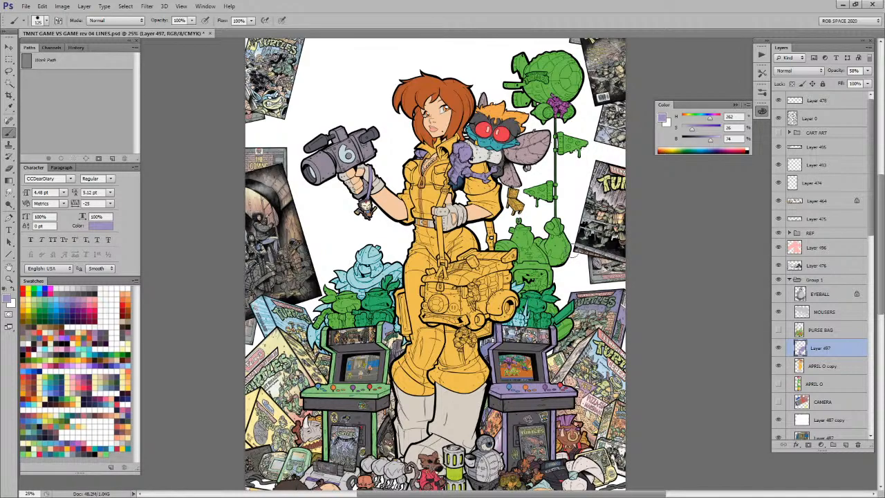
pyautogui.click(867, 70)
pyautogui.moveTo(866, 81); pyautogui.dragTo(883, 81)
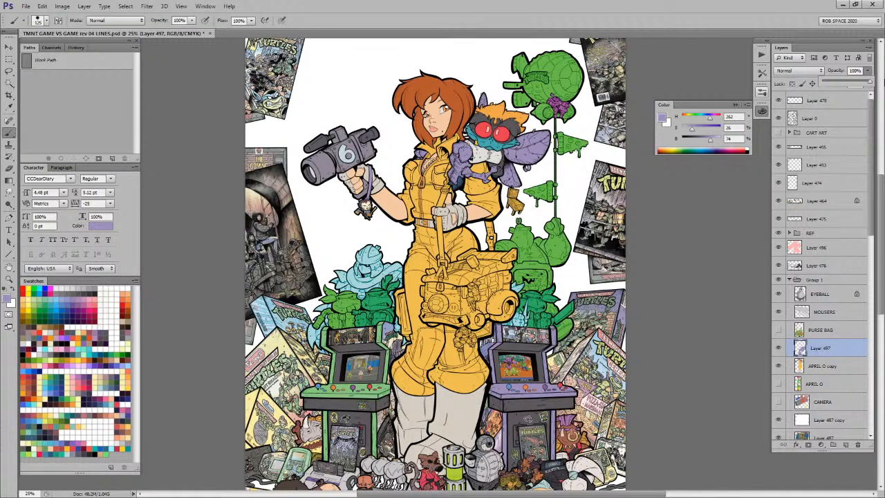
pyautogui.click(545, 236)
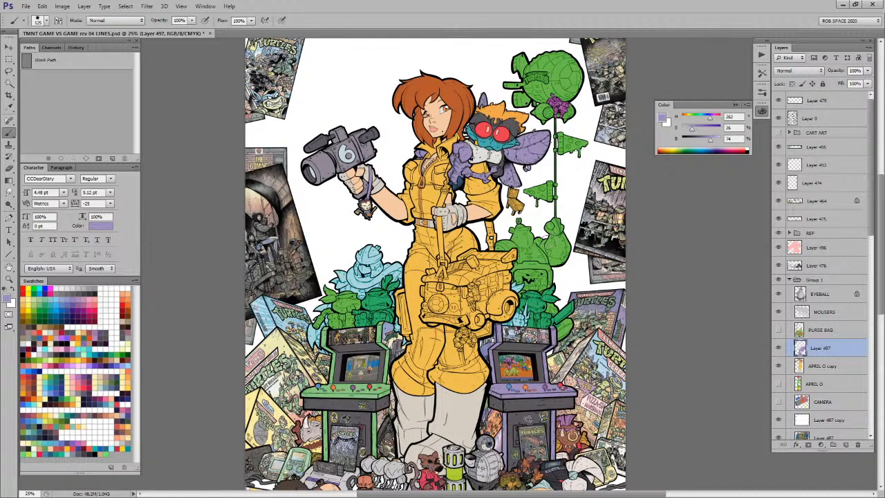
# Step: Recolour the creature's wings dusty pink, H 0, S 20, B 69, and save the document
pyautogui.press('x')
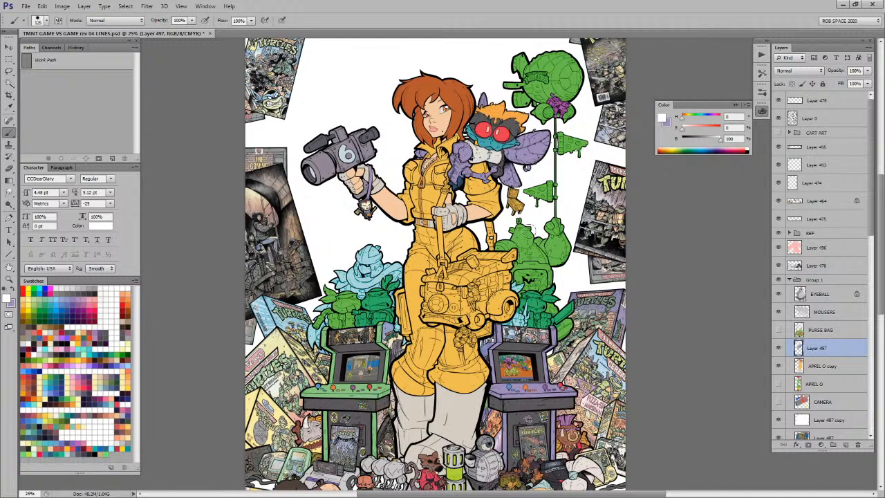
pyautogui.click(109, 374)
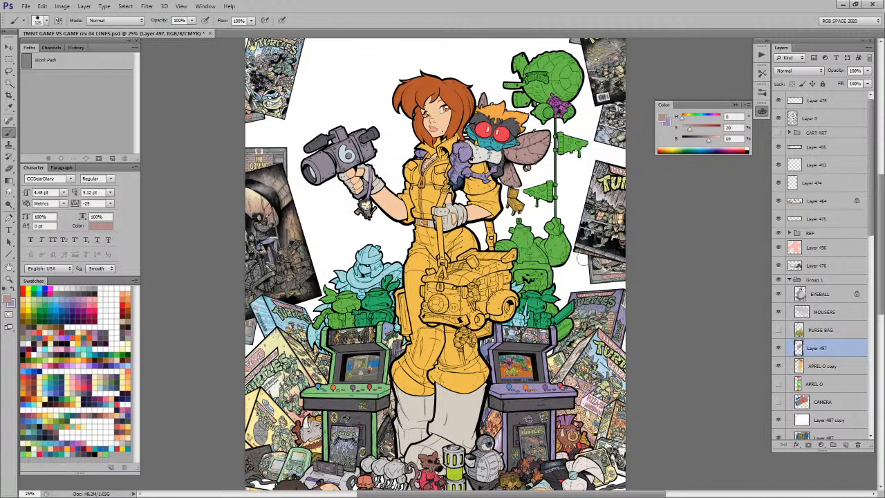
pyautogui.moveTo(581, 269); pyautogui.dragTo(579, 249)
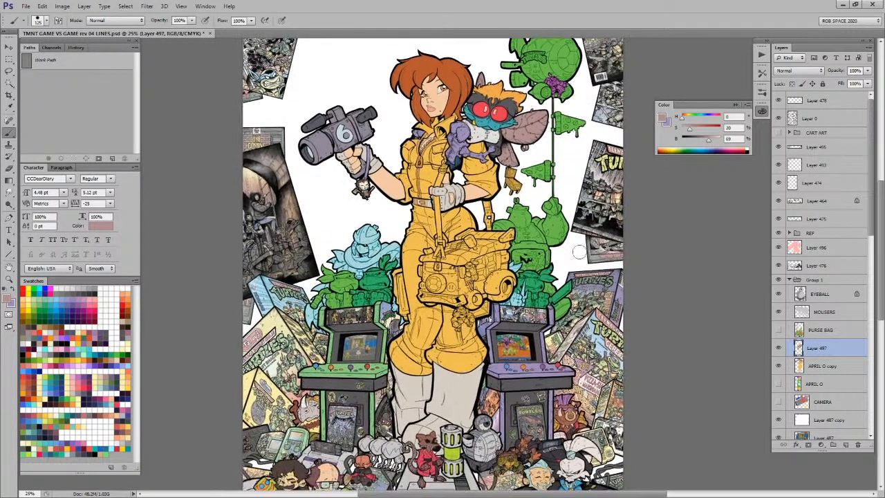
pyautogui.keyDown('alt'); pyautogui.click(582, 256); pyautogui.keyUp('alt')
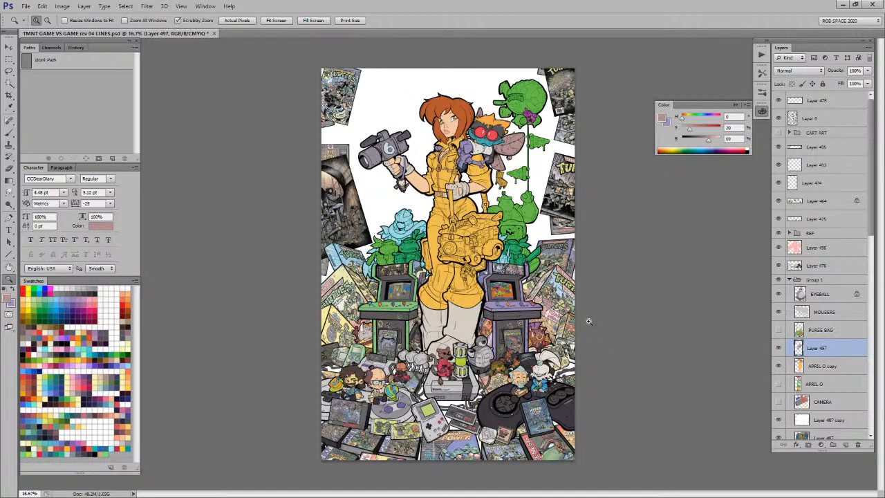
pyautogui.press('b')
pyautogui.hotkey('ctrl', 's')
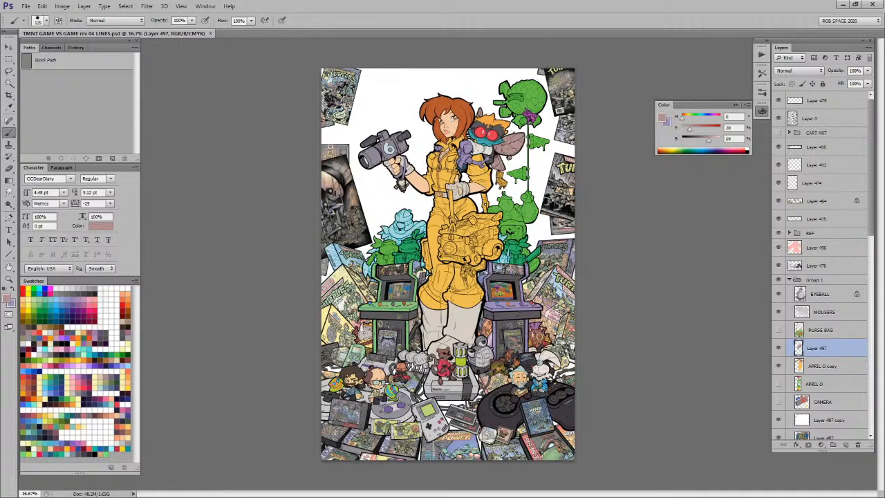
# Step: Copy Layer 16 of the PINBALL group from TMNT GAME VS GAME rev 03.psd into the lines document above Layer 497
pyautogui.click(200, 8)
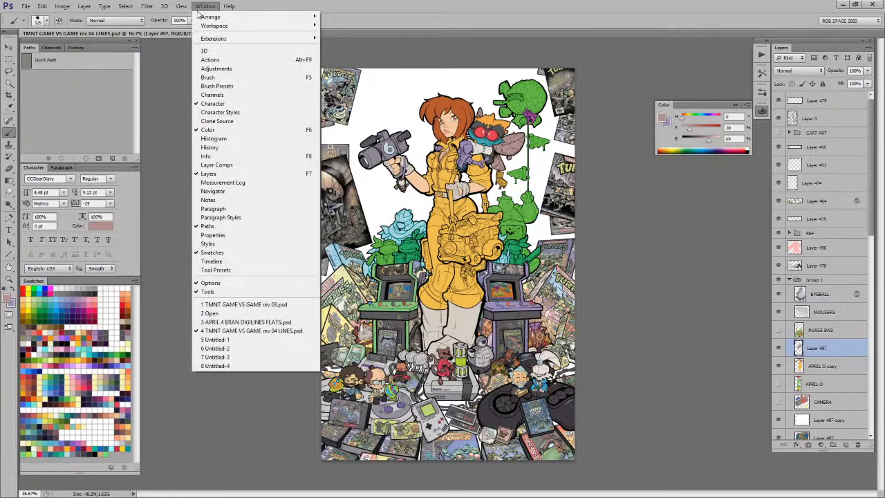
pyautogui.click(242, 305)
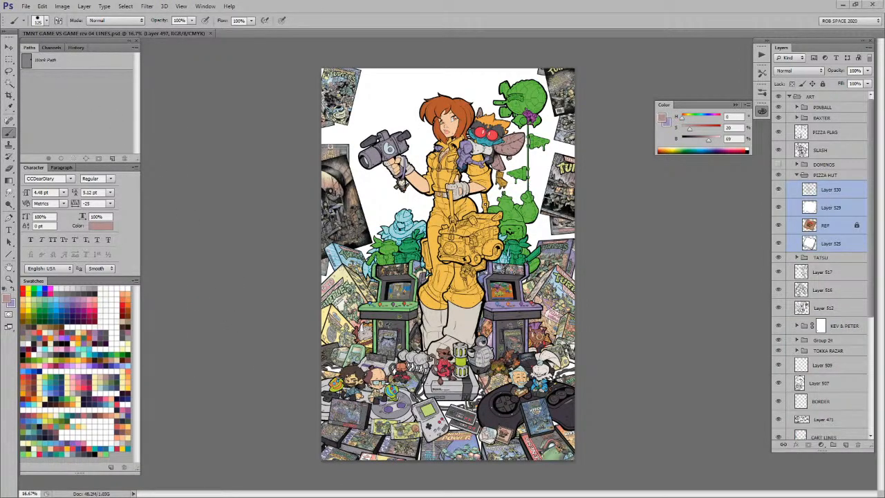
pyautogui.press('v')
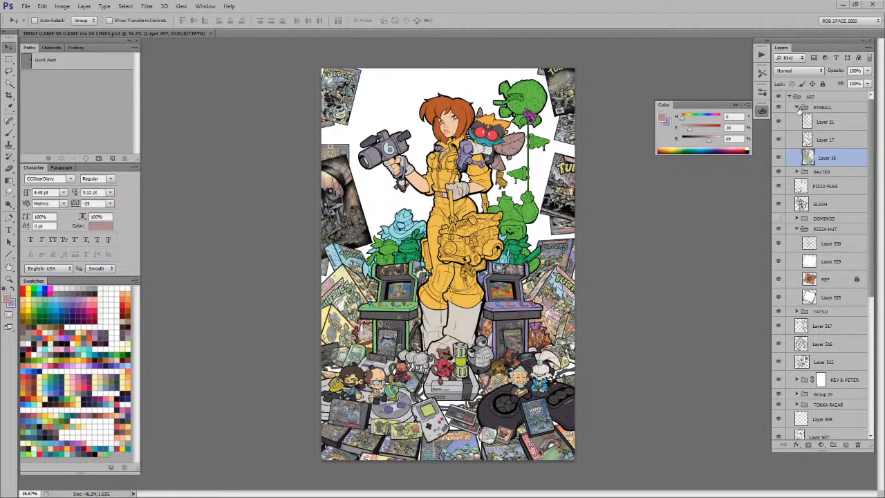
pyautogui.keyDown('ctrl'); pyautogui.click(524, 213); pyautogui.keyUp('ctrl')
# Step: Paint the yellow legs of the pinball machine charm green, H 149, S 44, B 82, sampled from its cabinet, using a smaller brush
pyautogui.press('z')
pyautogui.moveTo(513, 191); pyautogui.dragTo(505, 182)
pyautogui.click(504, 182)
pyautogui.press('b')
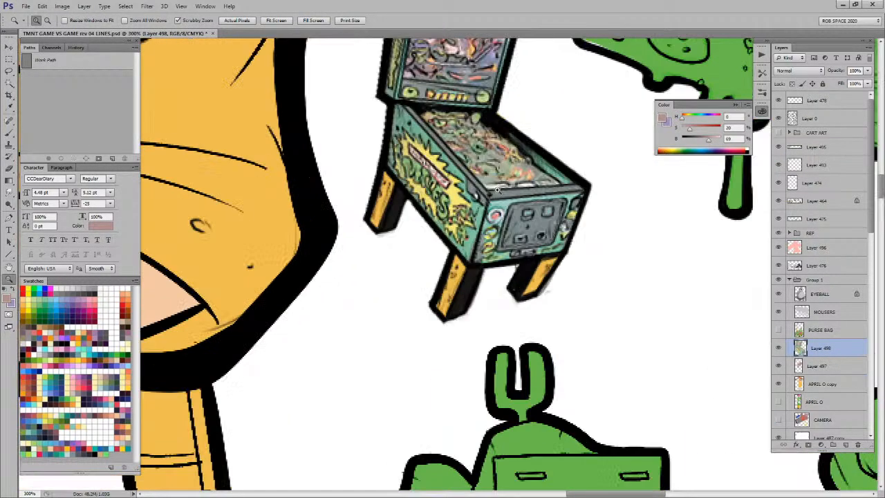
pyautogui.keyDown('alt'); pyautogui.click(502, 236); pyautogui.keyUp('alt')
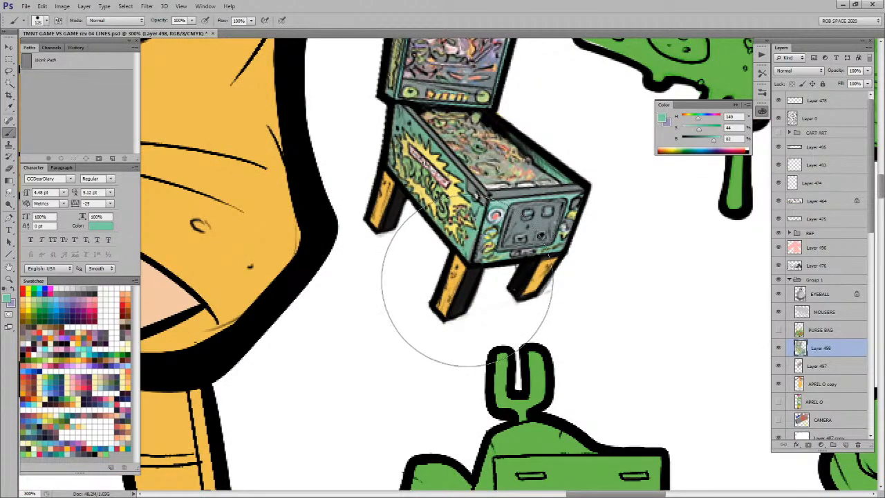
pyautogui.press('[')
pyautogui.press('[')
pyautogui.press('[')
pyautogui.press('[')
pyautogui.press('[')
pyautogui.press('[')
pyautogui.press('[')
pyautogui.press('[')
pyautogui.press('[')
pyautogui.press('[')
pyautogui.press('[')
pyautogui.moveTo(463, 274); pyautogui.dragTo(446, 304)
pyautogui.moveTo(537, 274)
pyautogui.mouseDown()
pyautogui.moveTo(529, 297)
pyautogui.moveTo(546, 263)
pyautogui.moveTo(519, 283)
pyautogui.moveTo(532, 283)
pyautogui.mouseUp()
pyautogui.moveTo(380, 178)
pyautogui.mouseDown()
pyautogui.moveTo(375, 224)
pyautogui.moveTo(391, 181)
pyautogui.mouseUp()
# Step: Check the whole cover and save the document with the recoloured pinball charm
pyautogui.press('z')
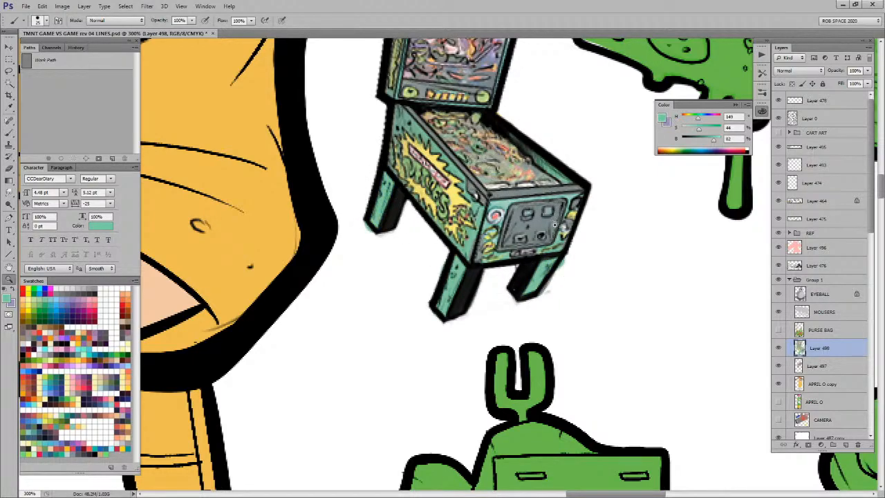
pyautogui.keyDown('alt'); pyautogui.click(550, 238); pyautogui.keyUp('alt')
pyautogui.keyDown('alt'); pyautogui.click(550, 239); pyautogui.keyUp('alt')
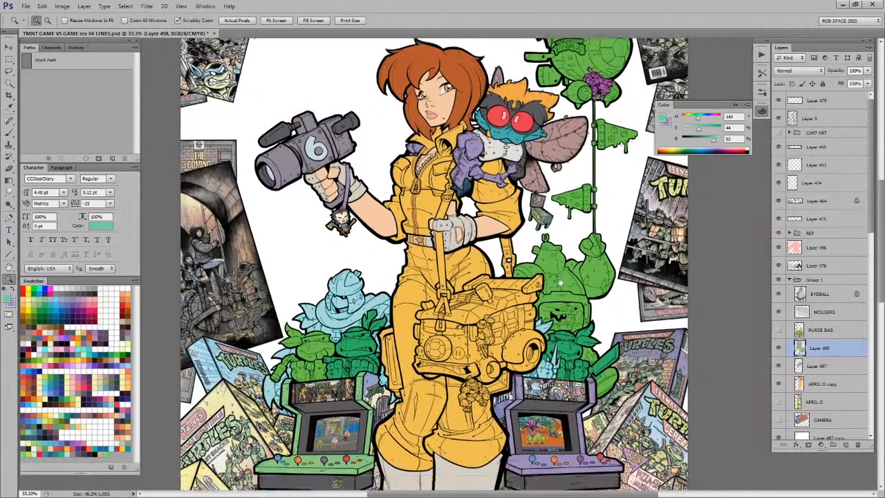
pyautogui.keyDown('alt'); pyautogui.click(560, 280); pyautogui.keyUp('alt')
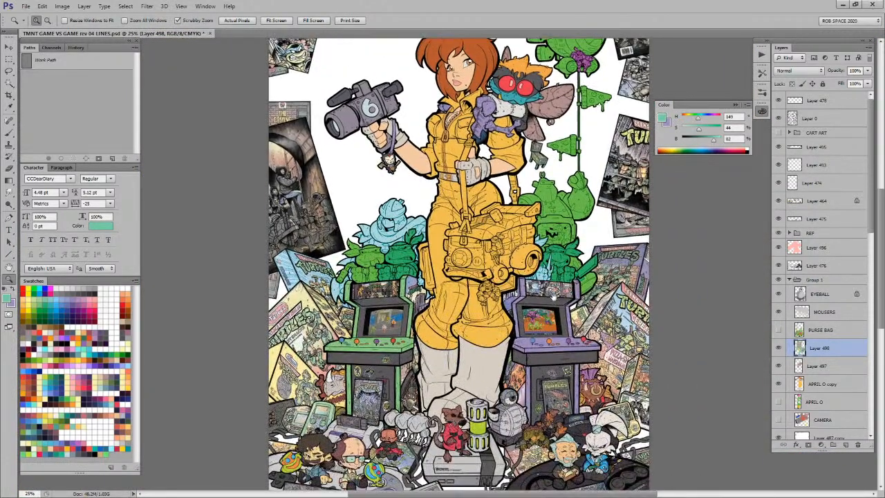
pyautogui.moveTo(552, 296); pyautogui.dragTo(545, 318)
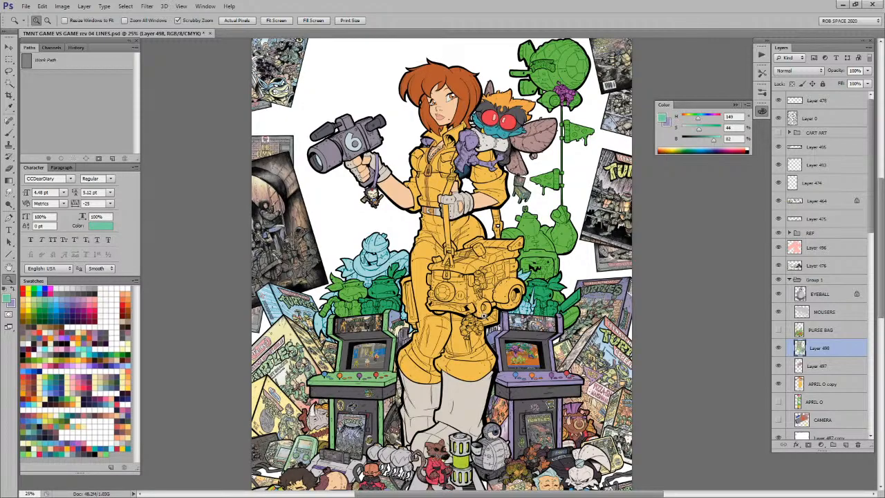
pyautogui.keyDown('alt'); pyautogui.click(489, 271); pyautogui.keyUp('alt')
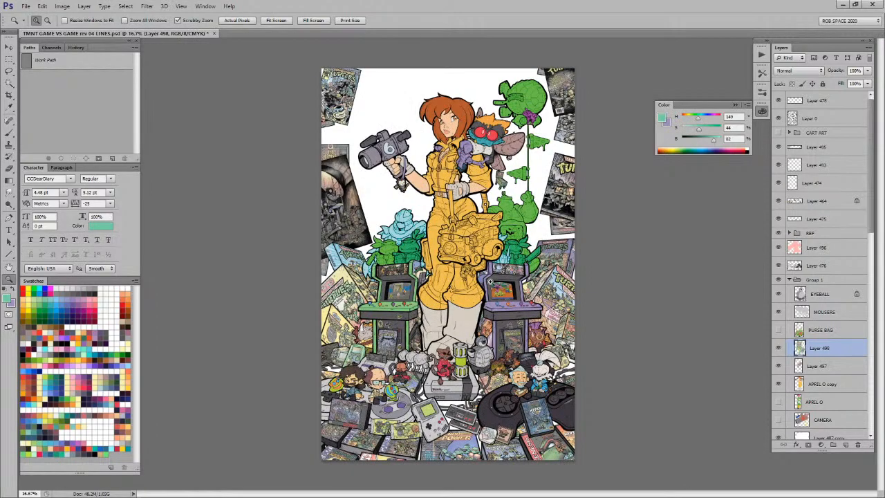
pyautogui.hotkey('ctrl', 's')
# Step: Colour the video camera's microphone and viewfinder dark grey, H 284, S 17, B 26, on the APRIL O copy layer
pyautogui.press('b')
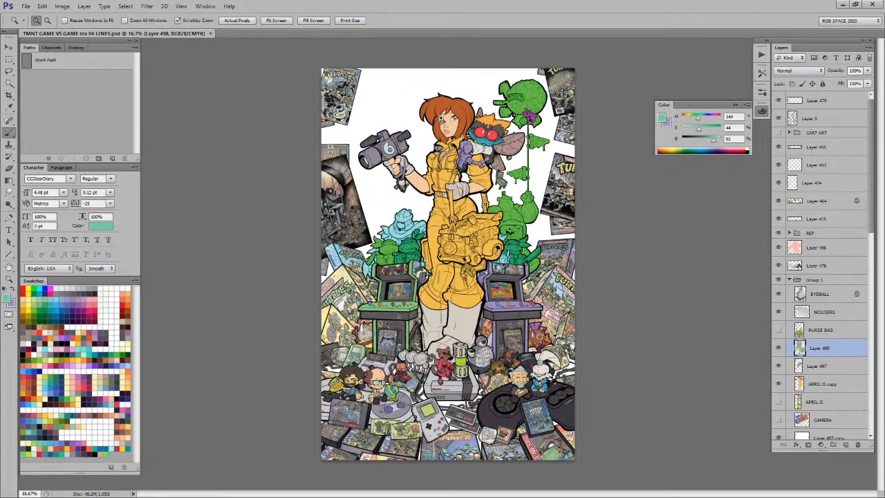
pyautogui.keyDown('alt'); pyautogui.click(498, 393); pyautogui.keyUp('alt')
pyautogui.hotkey('ctrl', 'space')
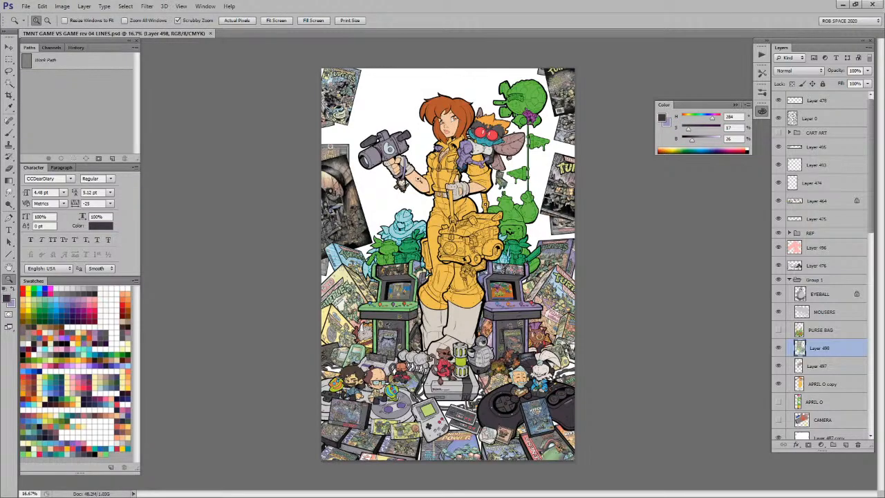
pyautogui.click(408, 132)
pyautogui.keyDown('ctrl'); pyautogui.click(394, 146); pyautogui.keyUp('ctrl')
pyautogui.press('space')
pyautogui.moveTo(413, 199); pyautogui.dragTo(507, 258)
pyautogui.press('w')
pyautogui.click(506, 190)
pyautogui.press('b')
pyautogui.moveTo(488, 182)
pyautogui.mouseDown()
pyautogui.moveTo(513, 191)
pyautogui.moveTo(504, 189)
pyautogui.moveTo(510, 208)
pyautogui.moveTo(502, 220)
pyautogui.moveTo(517, 195)
pyautogui.mouseUp()
pyautogui.moveTo(295, 209)
pyautogui.mouseDown()
pyautogui.moveTo(412, 217)
pyautogui.moveTo(422, 228)
pyautogui.moveTo(427, 249)
pyautogui.moveTo(398, 222)
pyautogui.moveTo(354, 265)
pyautogui.moveTo(428, 236)
pyautogui.moveTo(405, 258)
pyautogui.moveTo(349, 273)
pyautogui.moveTo(374, 278)
pyautogui.moveTo(425, 235)
pyautogui.moveTo(351, 261)
pyautogui.moveTo(375, 255)
pyautogui.mouseUp()
pyautogui.hotkey('ctrl', 'd')
pyautogui.moveTo(467, 281); pyautogui.dragTo(453, 275)
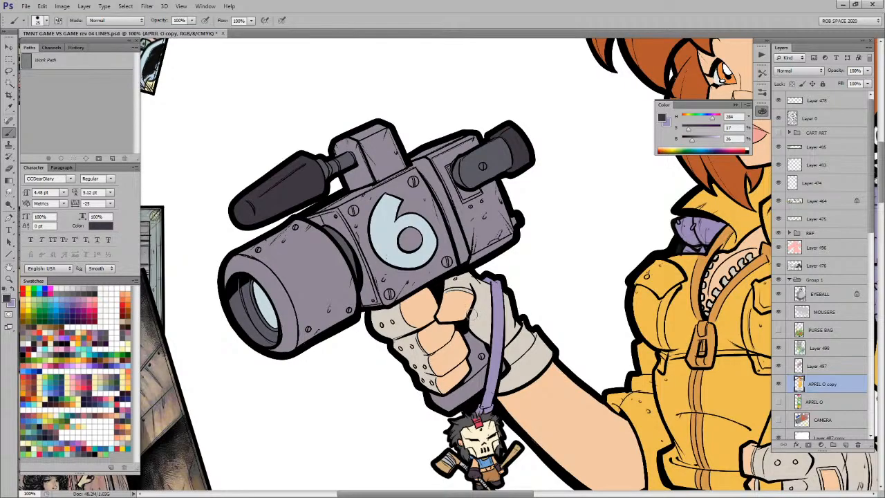
# Step: Paint the narrow slivers around the rounded end of the creature's purple arm light lavender, H 268, S 21, B 100
pyautogui.moveTo(635, 400); pyautogui.dragTo(506, 364)
pyautogui.press('z')
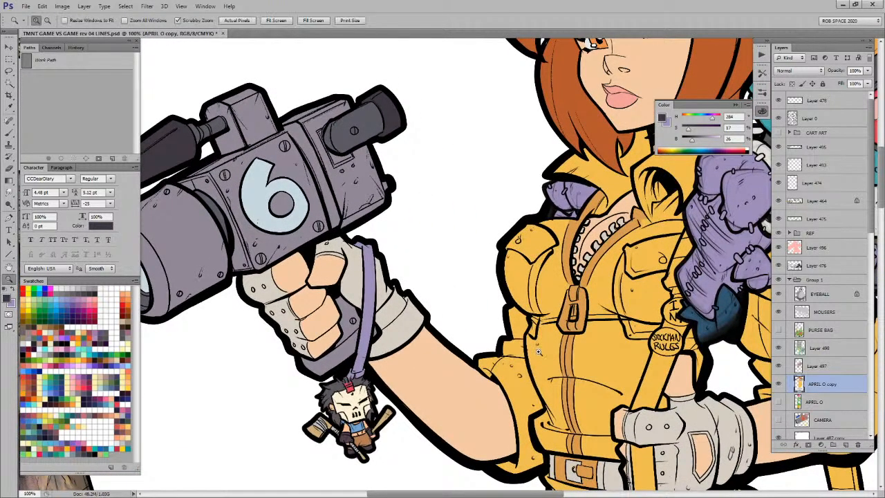
pyautogui.keyDown('alt'); pyautogui.click(539, 351); pyautogui.keyUp('alt')
pyautogui.keyDown('alt'); pyautogui.click(535, 358); pyautogui.keyUp('alt')
pyautogui.keyDown('alt'); pyautogui.click(533, 360); pyautogui.keyUp('alt')
pyautogui.keyDown('alt'); pyautogui.click(557, 359); pyautogui.keyUp('alt')
pyautogui.click(622, 428)
pyautogui.moveTo(588, 280); pyautogui.dragTo(670, 280)
pyautogui.press('b')
pyautogui.moveTo(507, 313); pyautogui.dragTo(558, 415)
pyautogui.press('x')
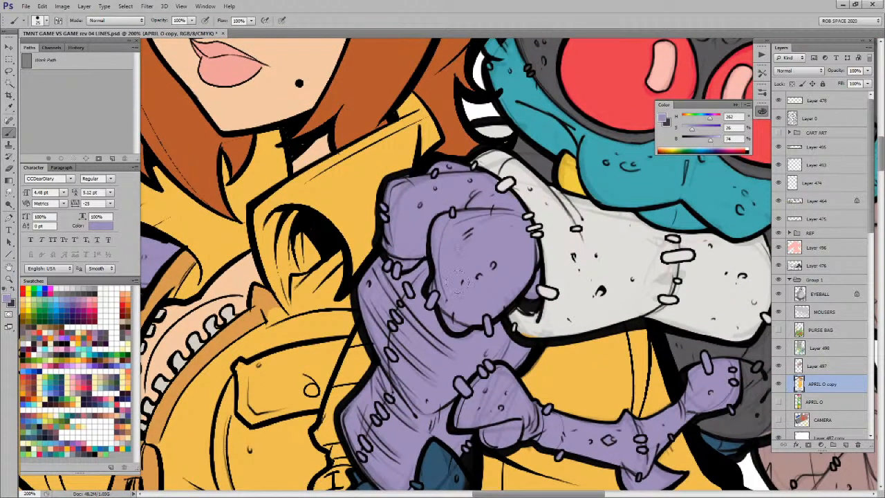
pyautogui.click(86, 364)
pyautogui.moveTo(440, 312)
pyautogui.mouseDown()
pyautogui.moveTo(464, 324)
pyautogui.moveTo(439, 306)
pyautogui.mouseUp()
pyautogui.moveTo(398, 269); pyautogui.dragTo(412, 267)
# Step: Paint the pointed flap under the creature's thin purple limb and the pad at its inner end darker purple, H 250, S 38, B 49
pyautogui.moveTo(300, 402); pyautogui.dragTo(551, 414)
pyautogui.moveTo(583, 384); pyautogui.dragTo(224, 278)
pyautogui.moveTo(625, 277); pyautogui.dragTo(571, 260)
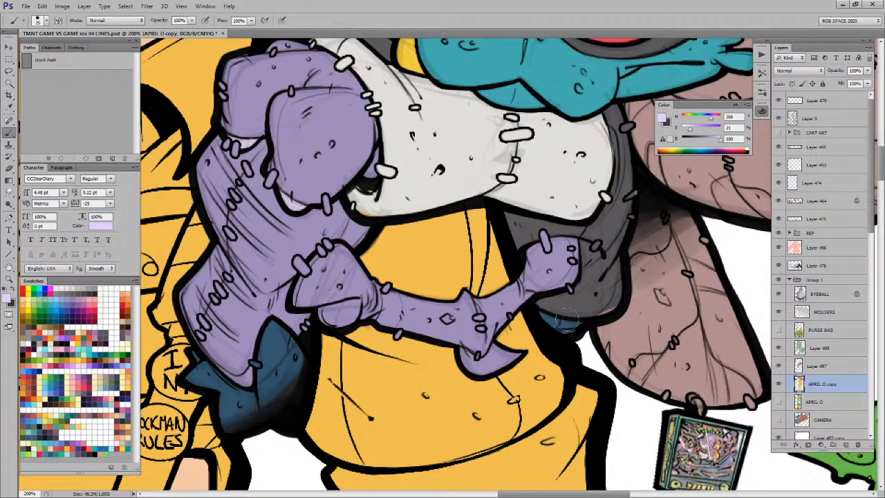
pyautogui.keyDown('alt'); pyautogui.click(566, 319); pyautogui.keyUp('alt')
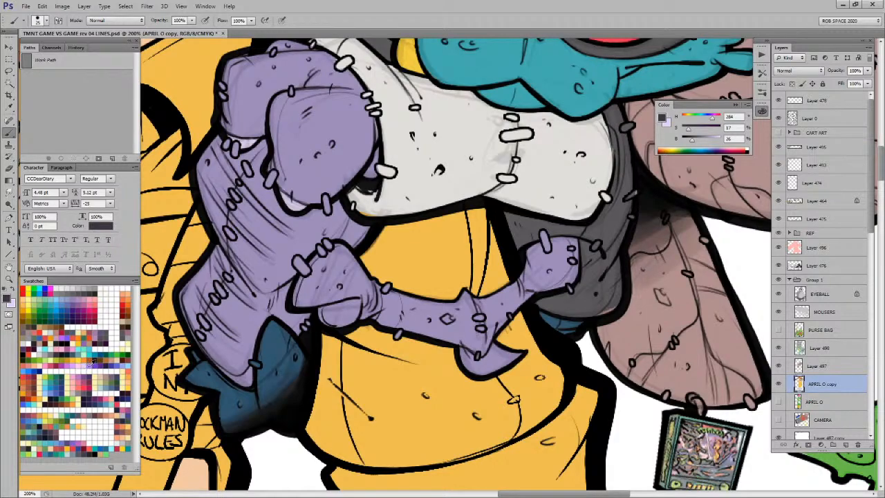
pyautogui.click(99, 327)
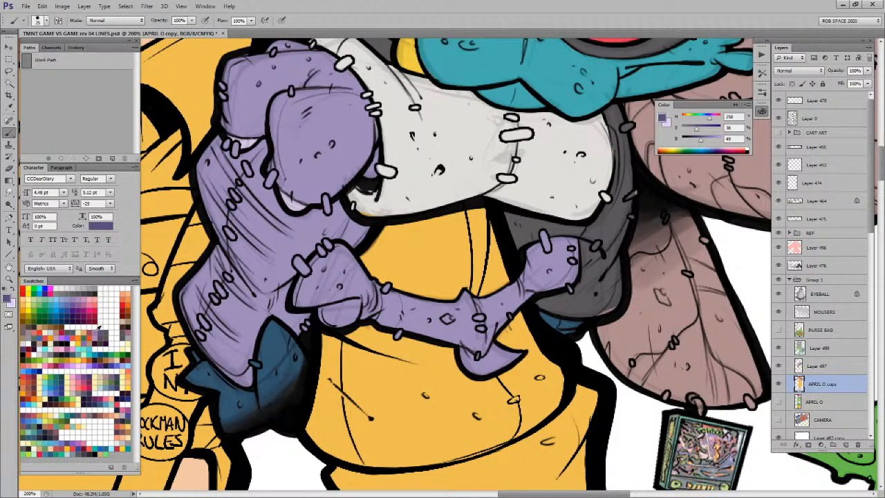
pyautogui.moveTo(477, 357)
pyautogui.mouseDown()
pyautogui.moveTo(460, 357)
pyautogui.moveTo(485, 363)
pyautogui.moveTo(498, 350)
pyautogui.moveTo(513, 352)
pyautogui.moveTo(499, 368)
pyautogui.moveTo(472, 366)
pyautogui.moveTo(487, 368)
pyautogui.mouseUp()
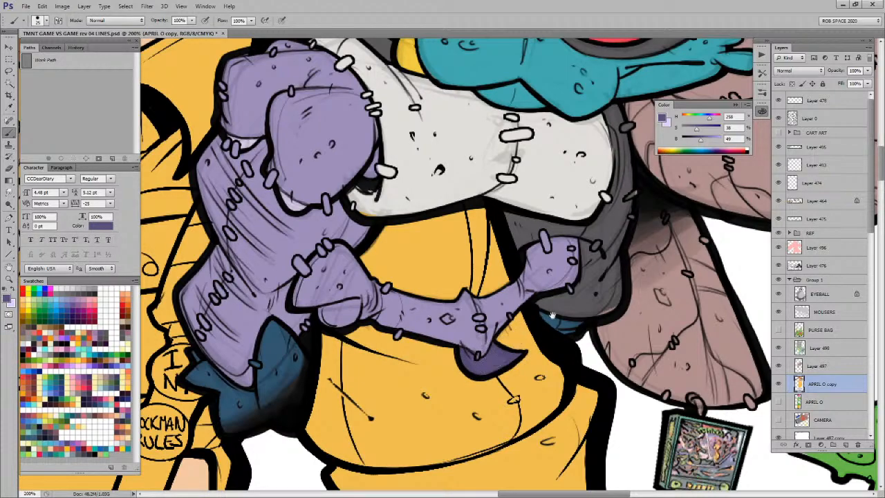
pyautogui.moveTo(568, 332); pyautogui.dragTo(574, 375)
pyautogui.moveTo(518, 342); pyautogui.dragTo(597, 352)
pyautogui.moveTo(461, 340)
pyautogui.mouseDown()
pyautogui.moveTo(422, 306)
pyautogui.moveTo(417, 325)
pyautogui.moveTo(402, 322)
pyautogui.moveTo(383, 357)
pyautogui.moveTo(428, 320)
pyautogui.moveTo(397, 352)
pyautogui.moveTo(428, 343)
pyautogui.moveTo(400, 346)
pyautogui.moveTo(416, 334)
pyautogui.moveTo(442, 343)
pyautogui.moveTo(432, 359)
pyautogui.moveTo(438, 364)
pyautogui.moveTo(409, 371)
pyautogui.moveTo(423, 378)
pyautogui.moveTo(459, 357)
pyautogui.moveTo(455, 346)
pyautogui.moveTo(461, 356)
pyautogui.moveTo(450, 373)
pyautogui.moveTo(463, 360)
pyautogui.moveTo(457, 341)
pyautogui.moveTo(458, 353)
pyautogui.moveTo(437, 325)
pyautogui.mouseUp()
pyautogui.moveTo(664, 325); pyautogui.dragTo(548, 328)
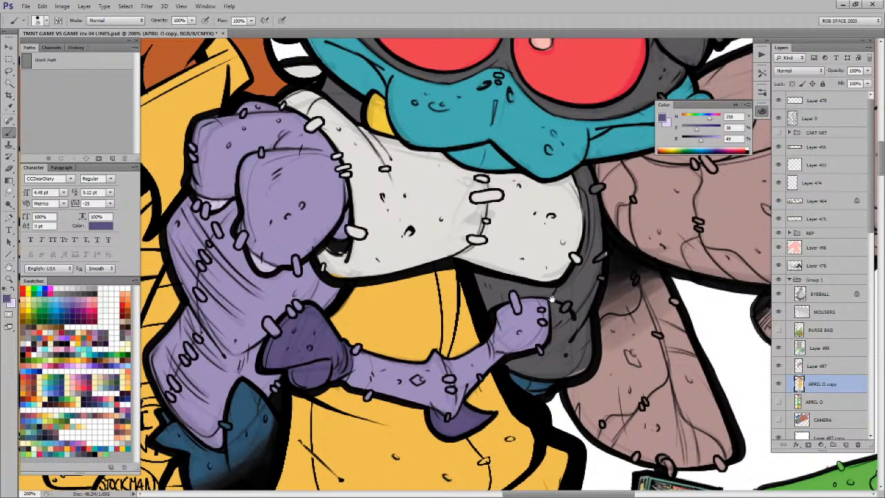
# Step: Touch up the creature's dark body beside the white chest with a dark grey sampled from the artwork
pyautogui.press('z')
pyautogui.keyDown('alt'); pyautogui.click(533, 330); pyautogui.keyUp('alt')
pyautogui.keyDown('alt'); pyautogui.click(534, 330); pyautogui.keyUp('alt')
pyautogui.keyDown('alt'); pyautogui.click(534, 332); pyautogui.keyUp('alt')
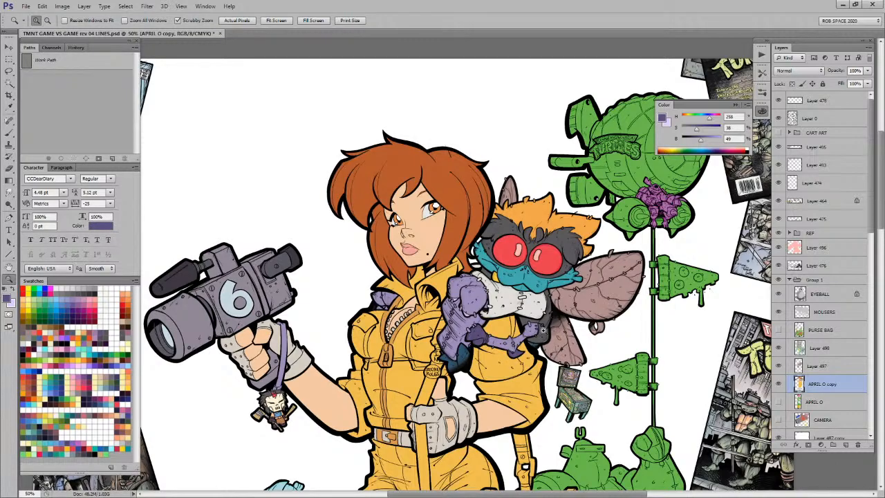
pyautogui.moveTo(589, 361); pyautogui.dragTo(536, 316)
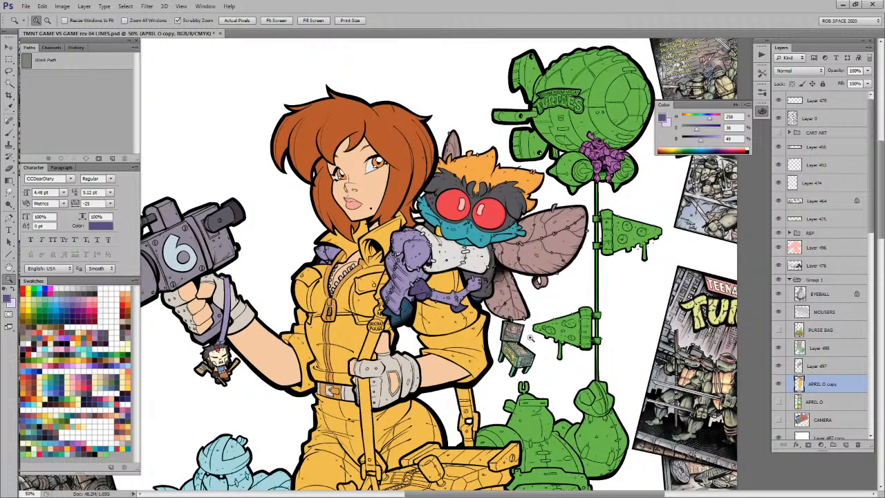
pyautogui.moveTo(489, 287); pyautogui.dragTo(532, 288)
pyautogui.press('b')
pyautogui.keyDown('alt'); pyautogui.click(441, 325); pyautogui.keyUp('alt')
pyautogui.moveTo(470, 335)
pyautogui.mouseDown()
pyautogui.moveTo(477, 335)
pyautogui.moveTo(507, 337)
pyautogui.moveTo(459, 337)
pyautogui.moveTo(499, 312)
pyautogui.mouseUp()
# Step: On Layer 497, touch up the finger-like tip at the end of the creature's jaw with teal, H 181, S 62, B 69
pyautogui.click(805, 368)
pyautogui.moveTo(519, 244)
pyautogui.mouseDown()
pyautogui.moveTo(508, 301)
pyautogui.moveTo(517, 412)
pyautogui.mouseUp()
pyautogui.keyDown('alt'); pyautogui.click(482, 179); pyautogui.keyUp('alt')
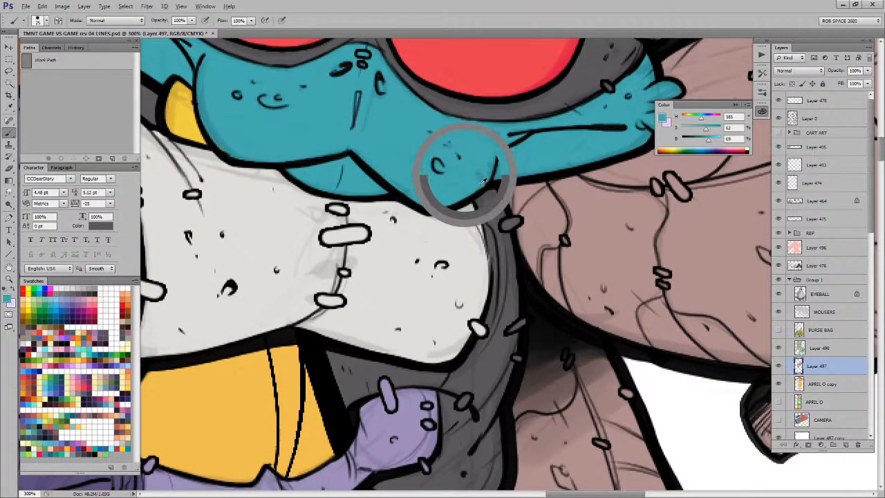
pyautogui.moveTo(553, 183); pyautogui.dragTo(470, 306)
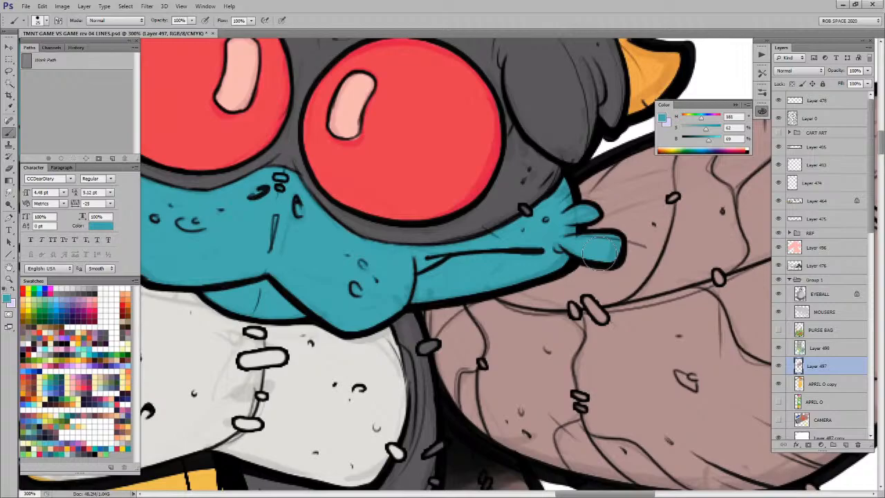
pyautogui.press('z')
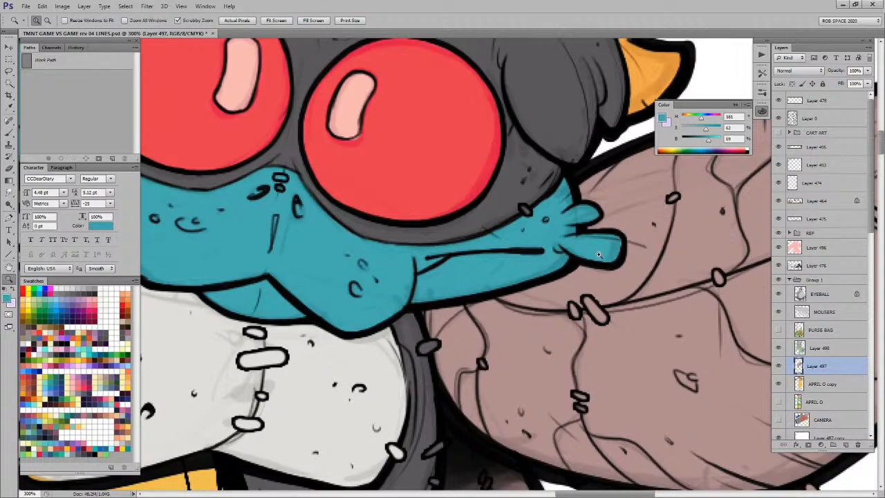
# Step: Create a new layer directly above the hidden PURSE BAG layer in Group 1
pyautogui.keyDown('alt'); pyautogui.click(596, 261); pyautogui.keyUp('alt')
pyautogui.keyDown('alt'); pyautogui.click(595, 261); pyautogui.keyUp('alt')
pyautogui.keyDown('alt'); pyautogui.click(595, 261); pyautogui.keyUp('alt')
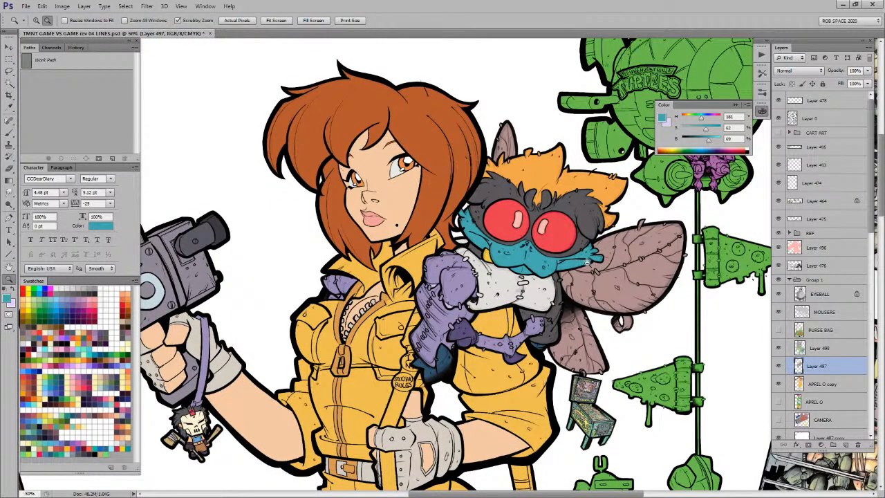
pyautogui.keyDown('alt'); pyautogui.click(589, 262); pyautogui.keyUp('alt')
pyautogui.keyDown('alt'); pyautogui.click(589, 282); pyautogui.keyUp('alt')
pyautogui.moveTo(603, 368); pyautogui.dragTo(576, 300)
pyautogui.keyDown('alt'); pyautogui.click(575, 300); pyautogui.keyUp('alt')
pyautogui.click(552, 308)
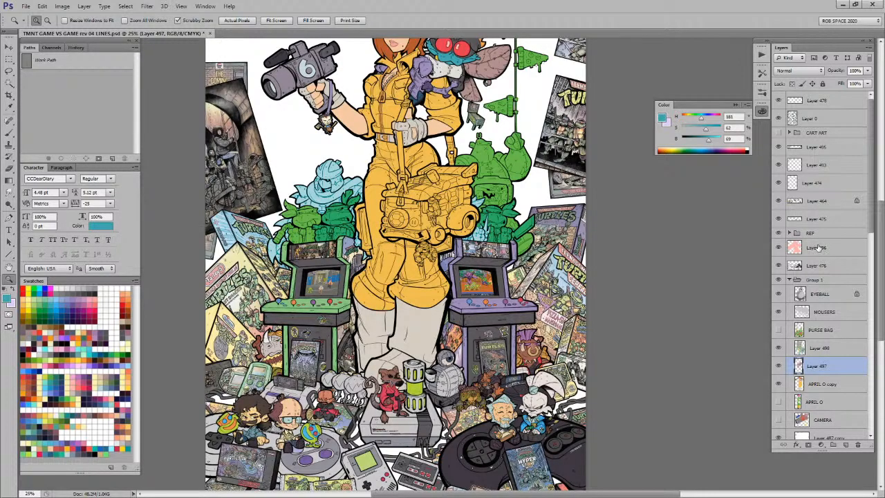
pyautogui.click(820, 330)
pyautogui.scroll(-2, 864, 261)
pyautogui.scroll(-5, 864, 261)
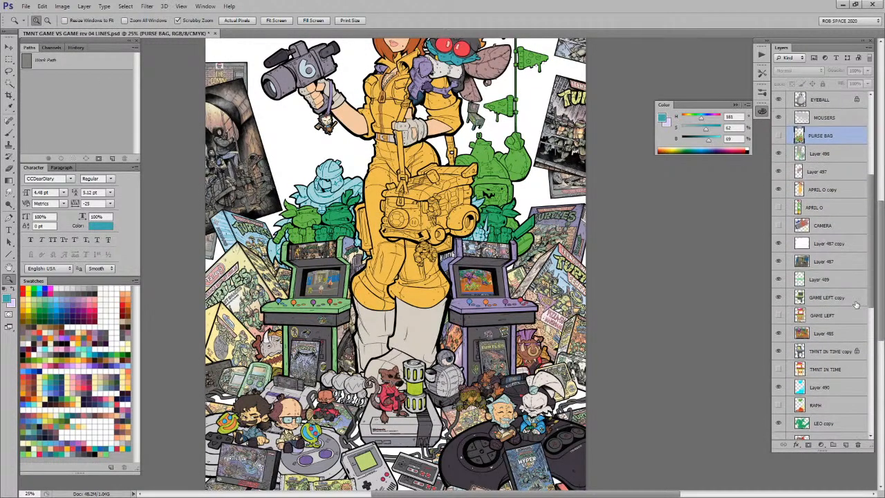
pyautogui.scroll(4, 855, 311)
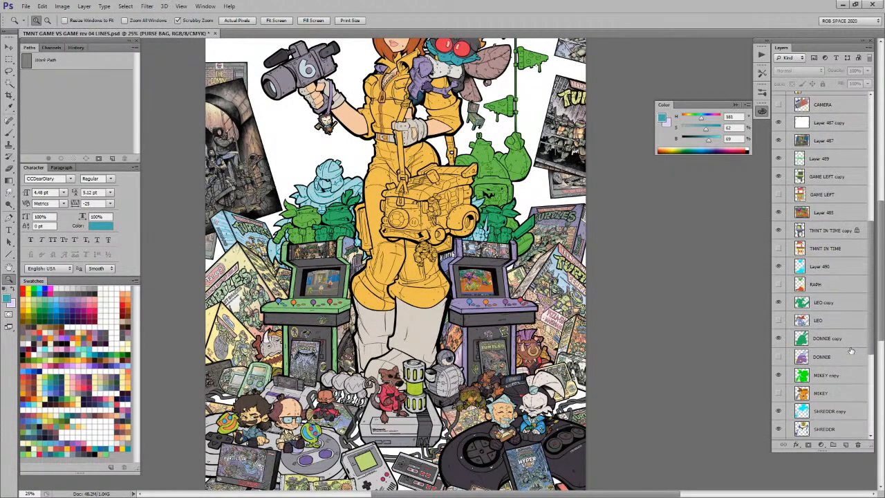
pyautogui.scroll(3, 856, 291)
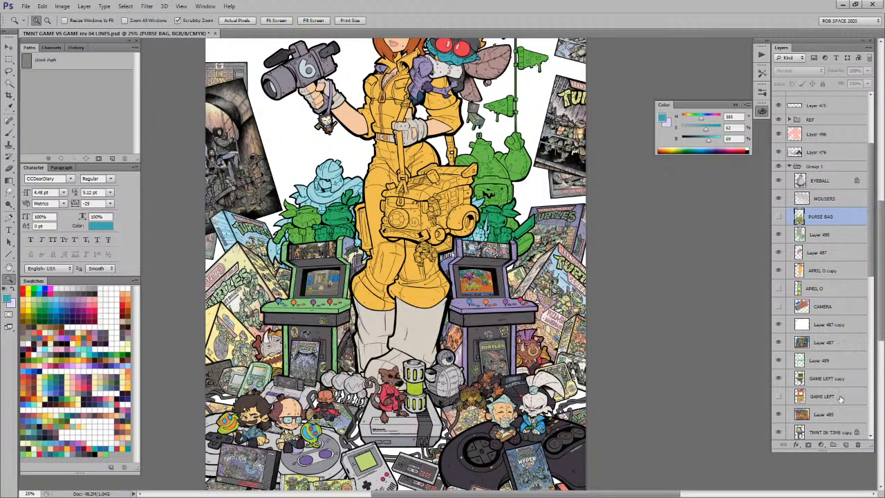
pyautogui.click(846, 444)
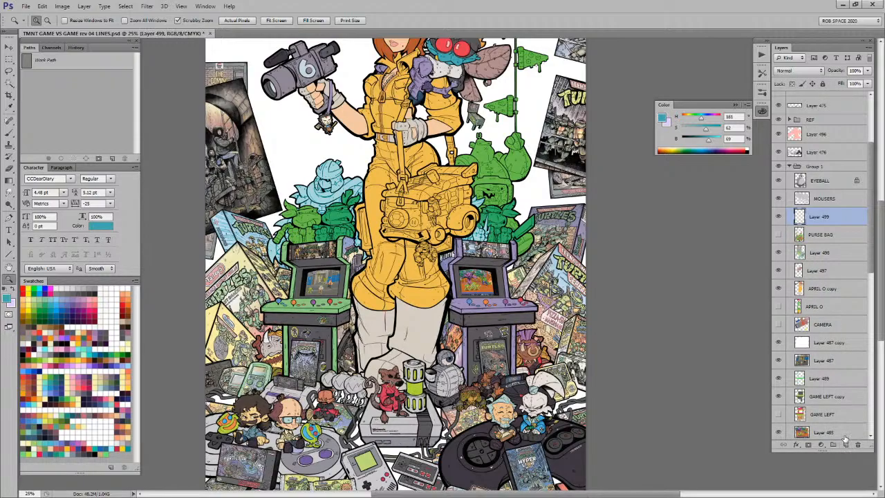
# Step: Examine the other open artwork documents as colour reference for the van-shaped purse
pyautogui.click(421, 206)
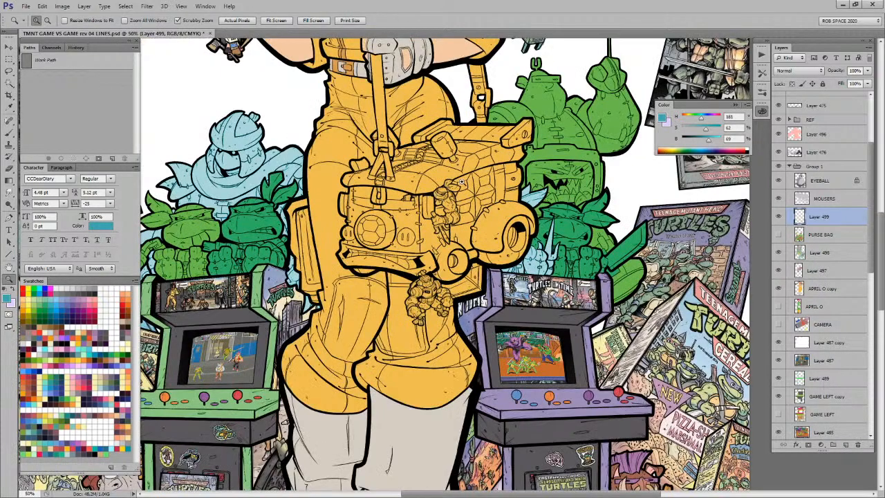
pyautogui.press('b')
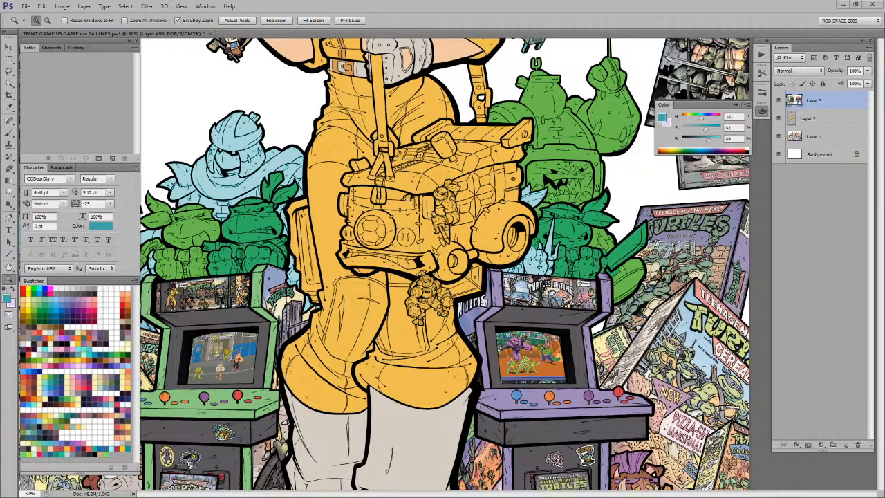
pyautogui.hotkey('ctrl', 'e')
pyautogui.hotkey('ctrl', 'e')
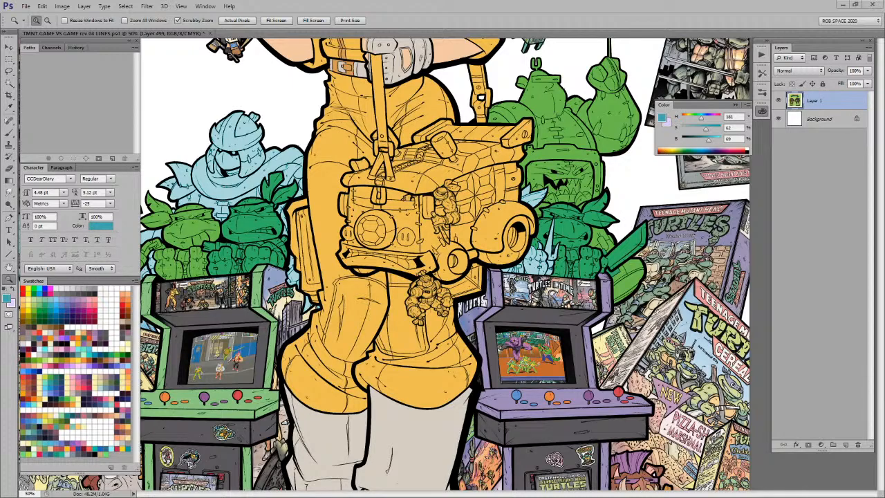
pyautogui.hotkey('ctrl', 'alt', 'z')
pyautogui.hotkey('ctrl', 'alt', 'z')
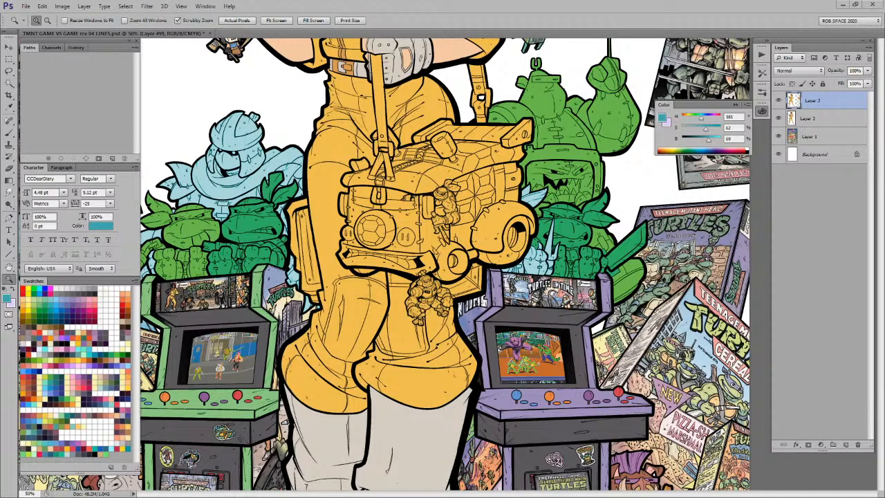
pyautogui.hotkey('ctrl', 'e')
pyautogui.hotkey('ctrl', 'e')
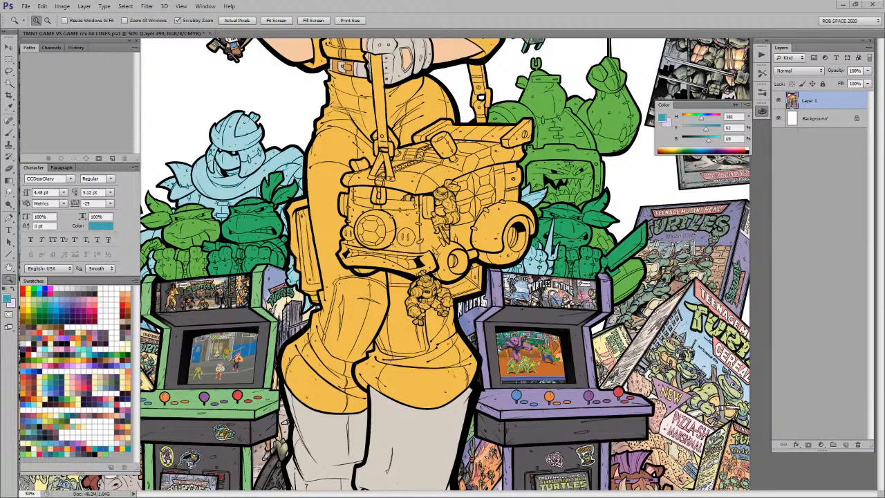
pyautogui.press('alt')
pyautogui.hotkey('ctrl', 'Tab')
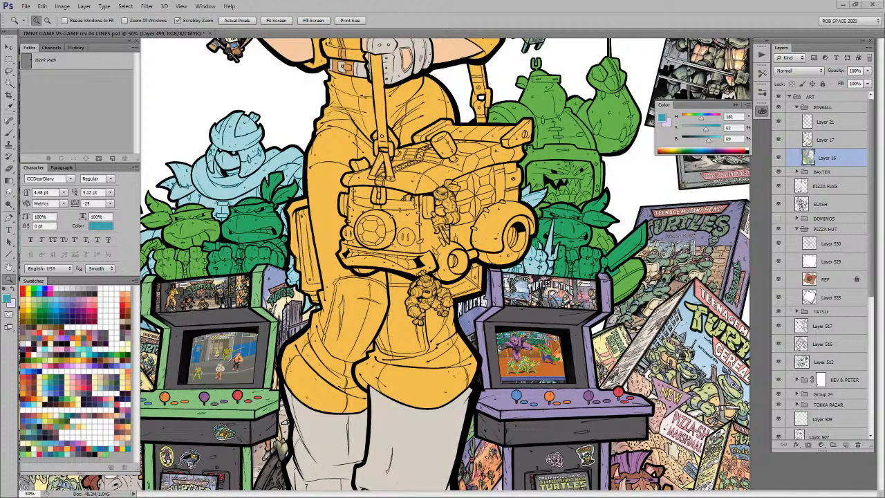
pyautogui.hotkey('ctrl', 'Tab')
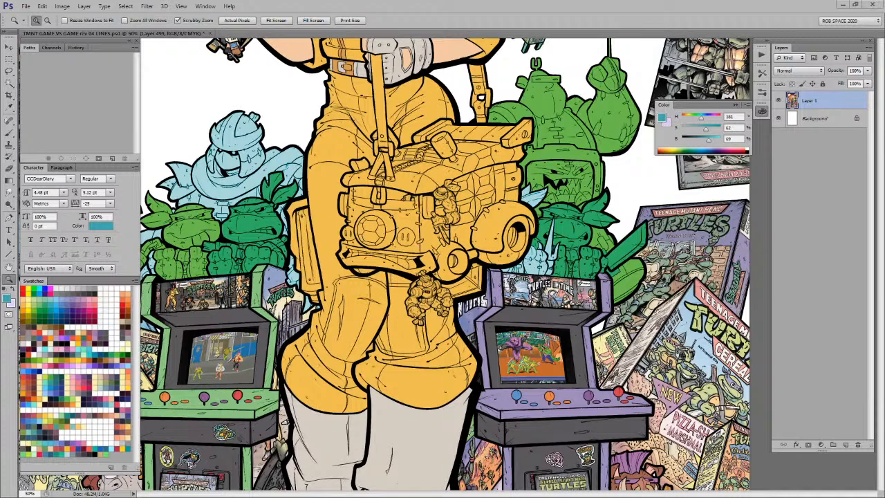
pyautogui.press('b')
pyautogui.press('x')
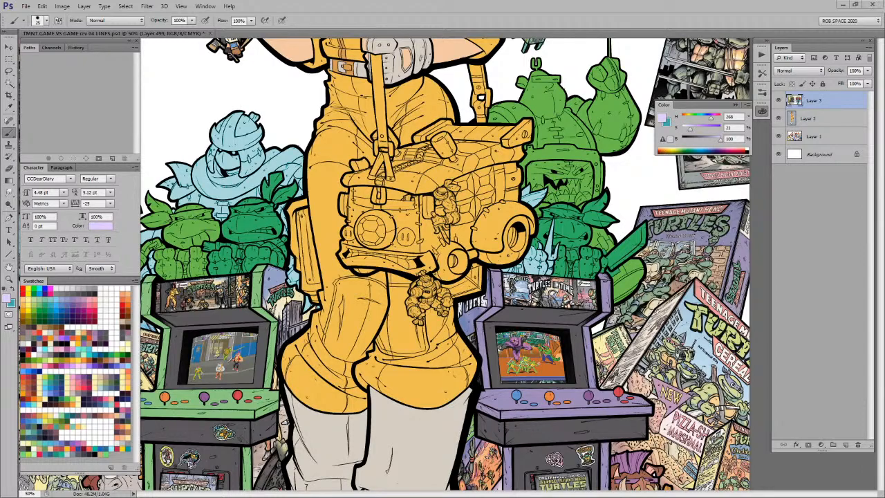
pyautogui.hotkey('ctrl', 'Tab')
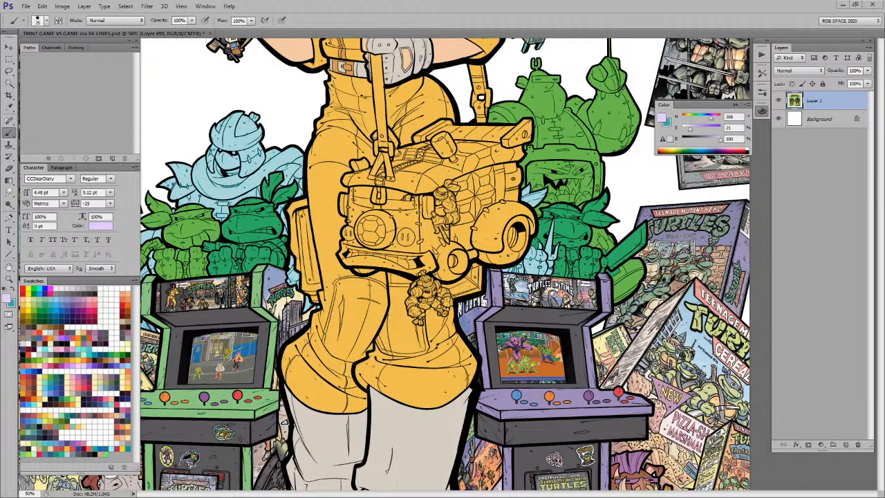
pyautogui.hotkey('ctrl', 'z')
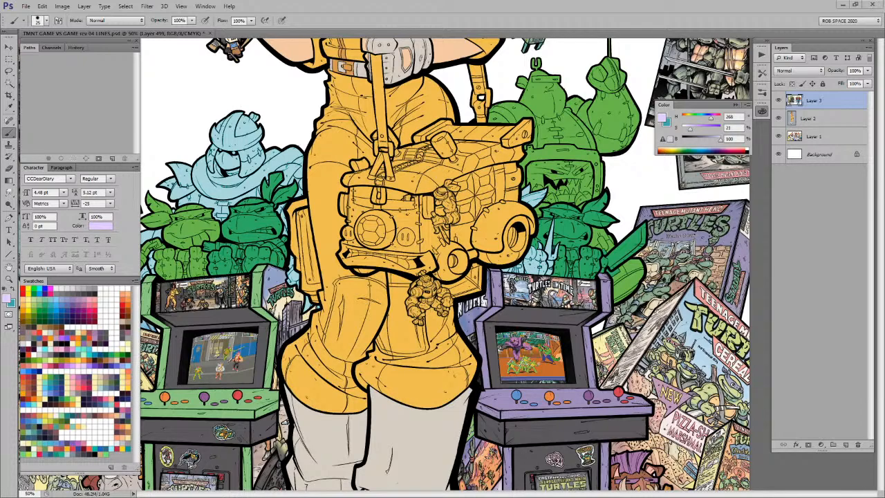
pyautogui.hotkey('ctrl', 'Tab')
pyautogui.press('x')
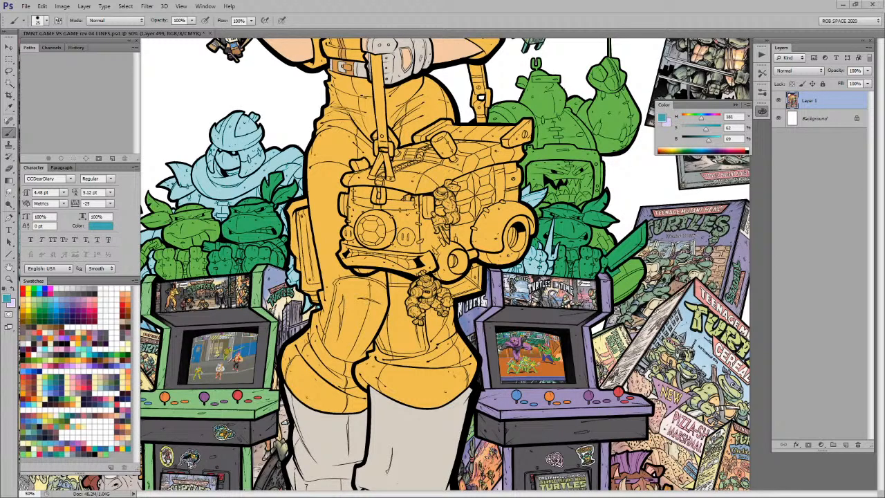
pyautogui.press('x')
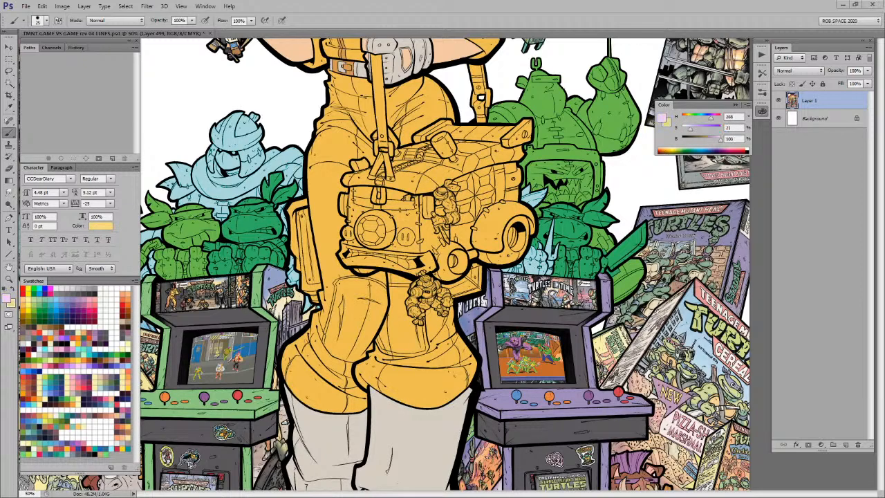
# Step: Select the whole shape of the van-shaped purse and its straps and fill it on Layer 499 with pale yellow, H 48, S 48, B 96
pyautogui.click(129, 389)
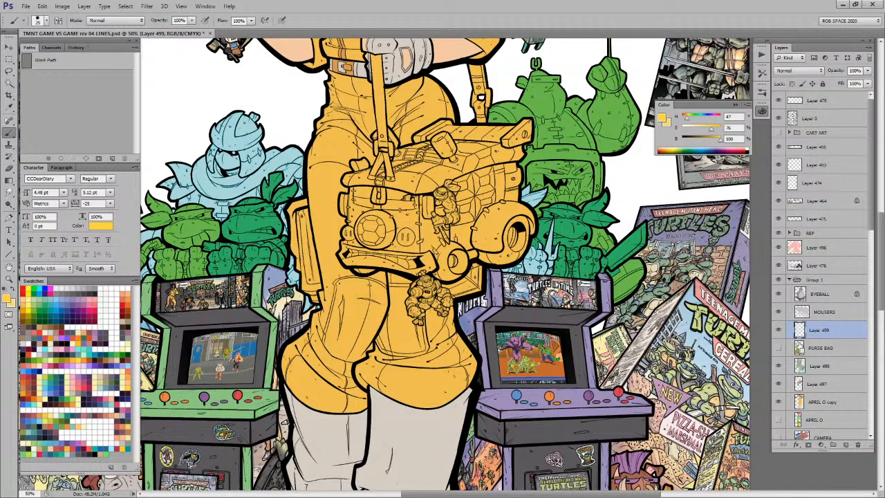
pyautogui.moveTo(618, 225); pyautogui.dragTo(642, 336)
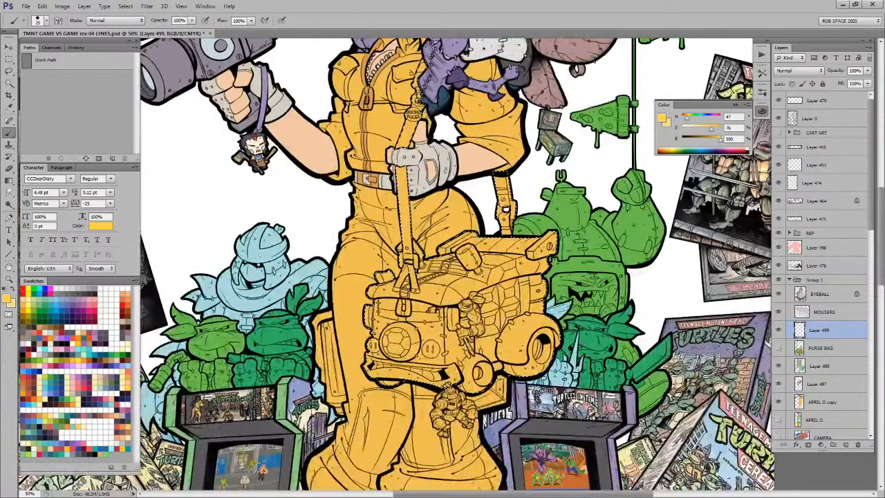
pyautogui.hotkey('alt', 'BackSpace')
pyautogui.hotkey('ctrl', 'BackSpace')
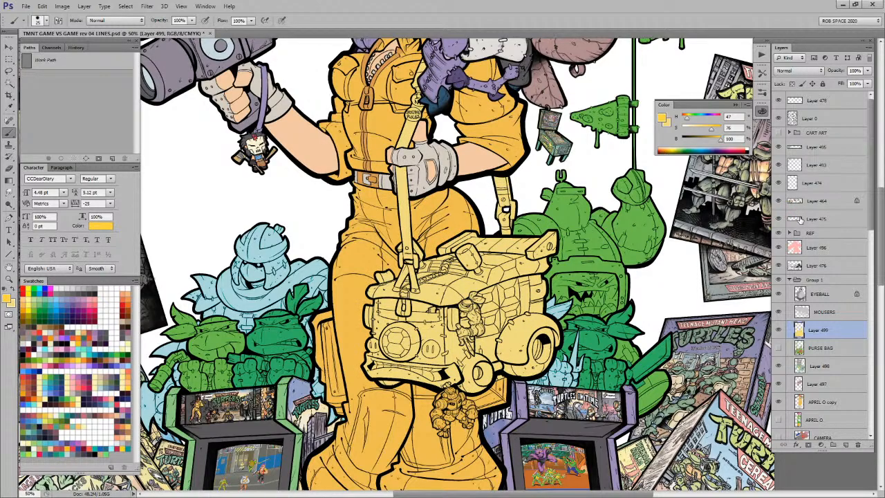
pyautogui.moveTo(553, 318)
pyautogui.mouseDown()
pyautogui.moveTo(566, 319)
pyautogui.moveTo(551, 310)
pyautogui.moveTo(551, 324)
pyautogui.mouseUp()
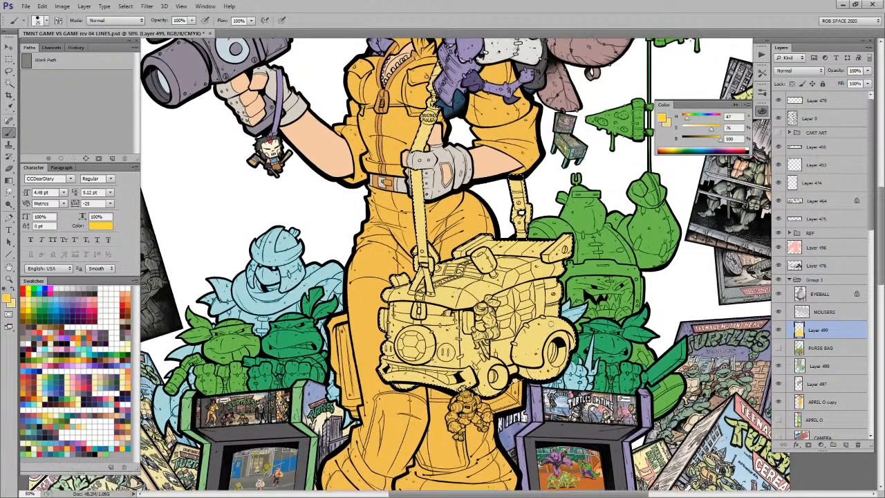
# Step: Paint both sections of the purse's long strap and the short strap behind the hip olive, H 55, S 60, B 55
pyautogui.press('x')
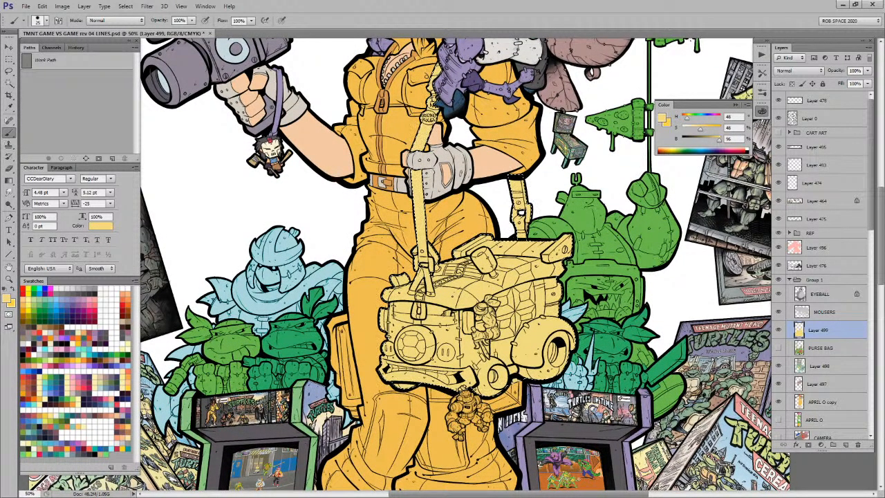
pyautogui.press('x')
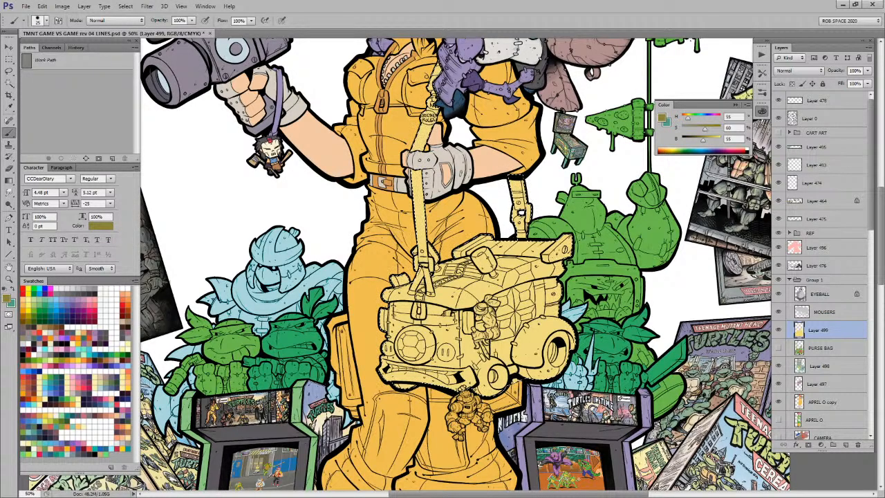
pyautogui.press('x')
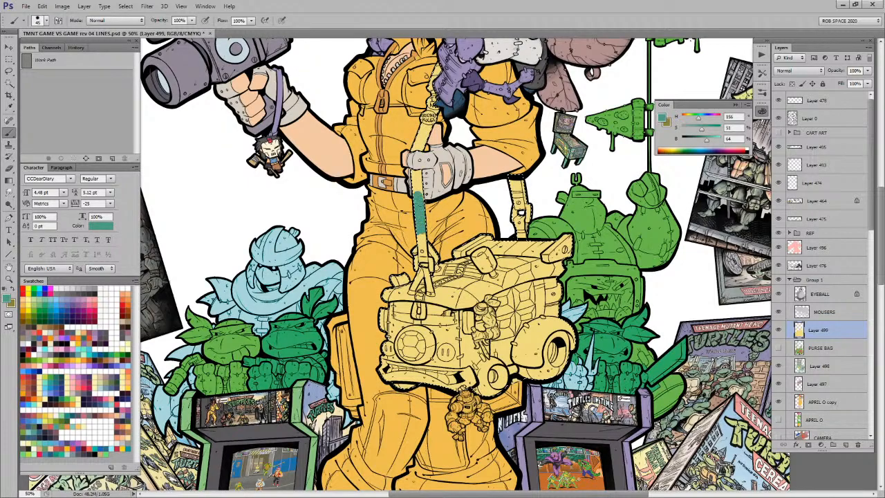
pyautogui.press('x')
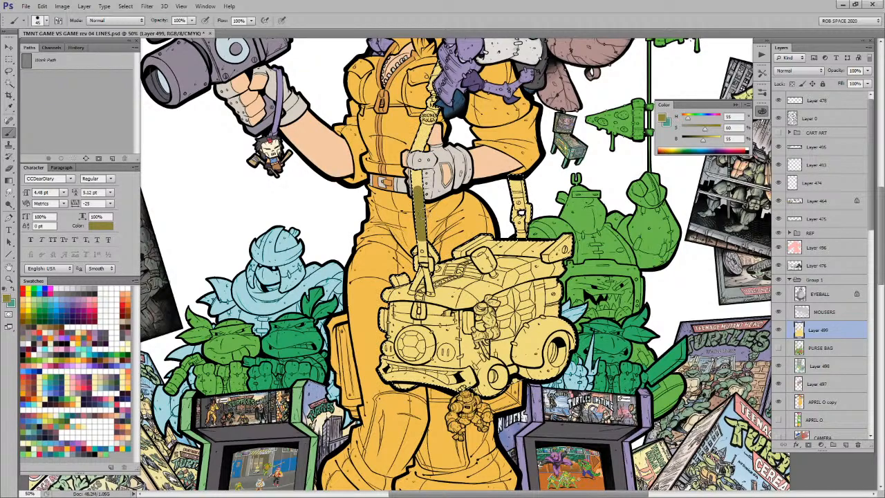
pyautogui.moveTo(420, 250); pyautogui.dragTo(424, 263)
pyautogui.moveTo(419, 188)
pyautogui.mouseDown()
pyautogui.moveTo(416, 173)
pyautogui.moveTo(410, 242)
pyautogui.mouseUp()
pyautogui.moveTo(419, 199); pyautogui.dragTo(426, 133)
pyautogui.moveTo(519, 234)
pyautogui.mouseDown()
pyautogui.moveTo(507, 172)
pyautogui.moveTo(495, 198)
pyautogui.moveTo(494, 185)
pyautogui.moveTo(499, 173)
pyautogui.moveTo(498, 211)
pyautogui.mouseUp()
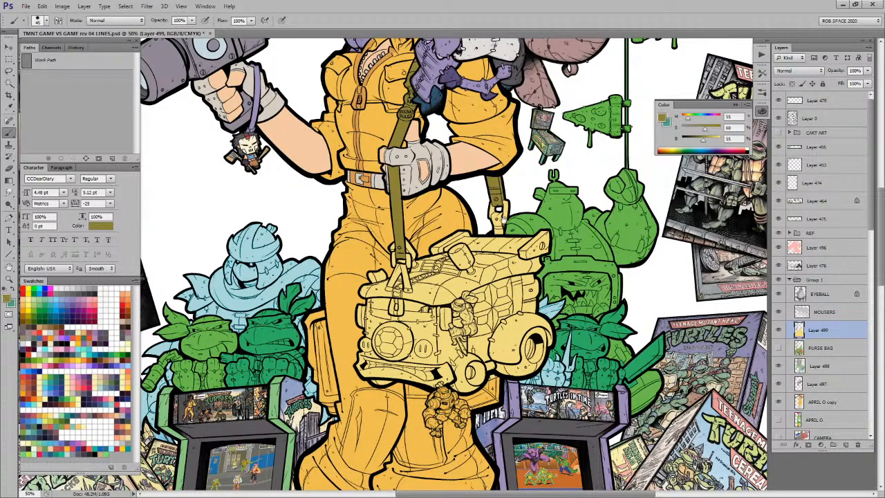
pyautogui.moveTo(491, 215)
pyautogui.mouseDown()
pyautogui.moveTo(502, 235)
pyautogui.moveTo(498, 208)
pyautogui.moveTo(493, 220)
pyautogui.mouseUp()
pyautogui.moveTo(496, 258); pyautogui.dragTo(511, 215)
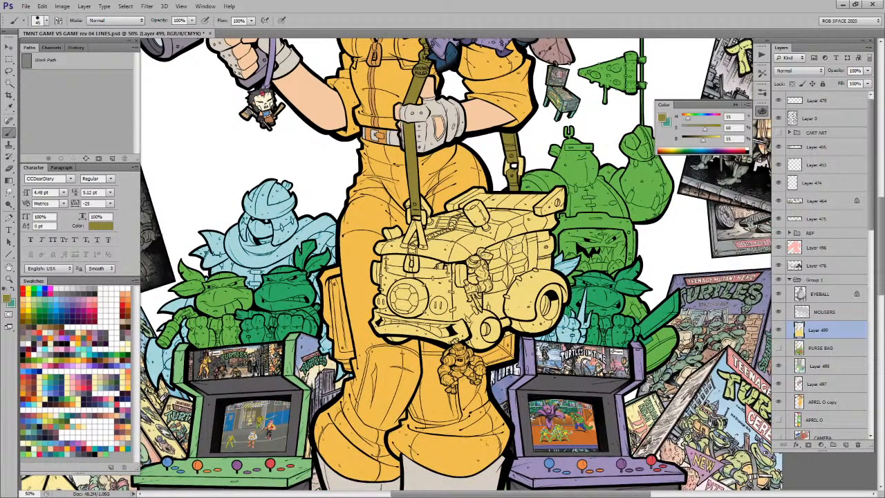
# Step: Recolour all the purse's olive strap sections teal green, H 156, S 51, B 64
pyautogui.press('x')
pyautogui.moveTo(504, 287); pyautogui.dragTo(495, 387)
pyautogui.moveTo(400, 234)
pyautogui.mouseDown()
pyautogui.moveTo(403, 227)
pyautogui.moveTo(402, 260)
pyautogui.moveTo(403, 223)
pyautogui.moveTo(408, 315)
pyautogui.moveTo(409, 307)
pyautogui.mouseUp()
pyautogui.moveTo(420, 161)
pyautogui.mouseDown()
pyautogui.moveTo(408, 190)
pyautogui.moveTo(420, 132)
pyautogui.moveTo(407, 169)
pyautogui.moveTo(426, 158)
pyautogui.mouseUp()
pyautogui.moveTo(507, 227)
pyautogui.mouseDown()
pyautogui.moveTo(508, 292)
pyautogui.moveTo(510, 231)
pyautogui.moveTo(501, 237)
pyautogui.moveTo(507, 287)
pyautogui.moveTo(511, 280)
pyautogui.mouseUp()
pyautogui.hotkey('ctrl', 'z')
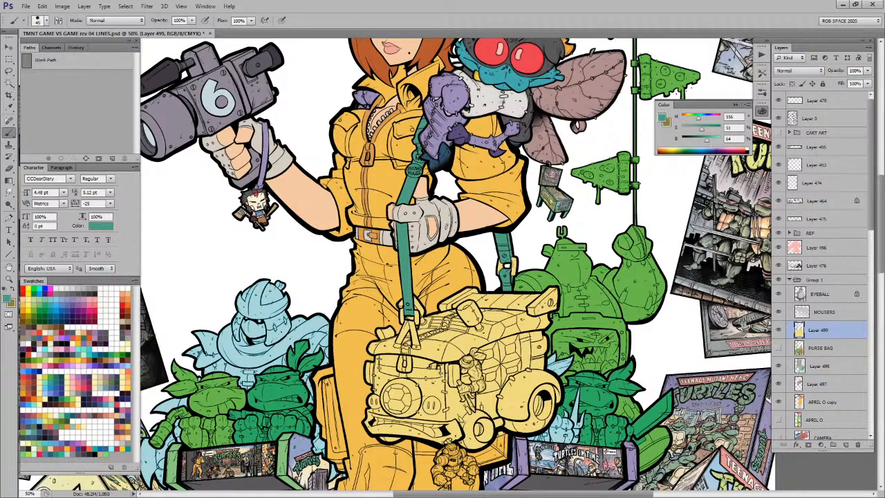
# Step: Touch up the buckle on the strap behind the hip with the purse's pale yellow, H 48, S 48, B 96
pyautogui.scroll(2, 510, 260)
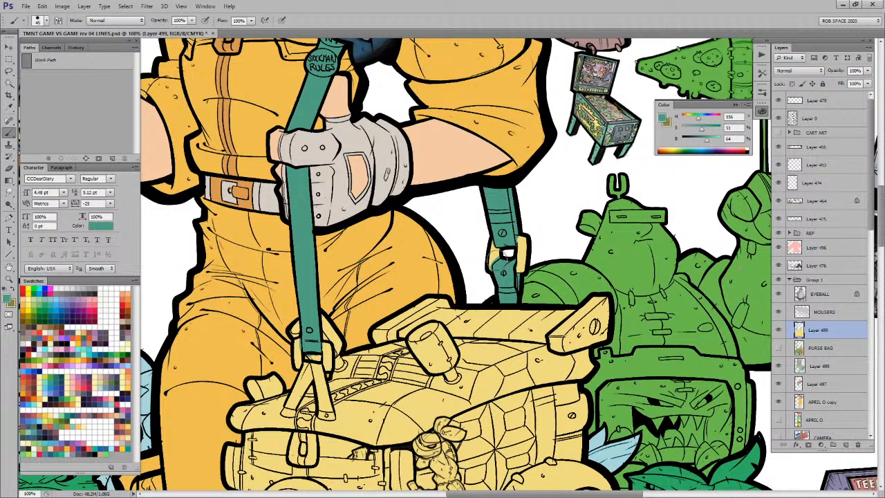
pyautogui.keyDown('alt'); pyautogui.click(507, 253); pyautogui.keyUp('alt')
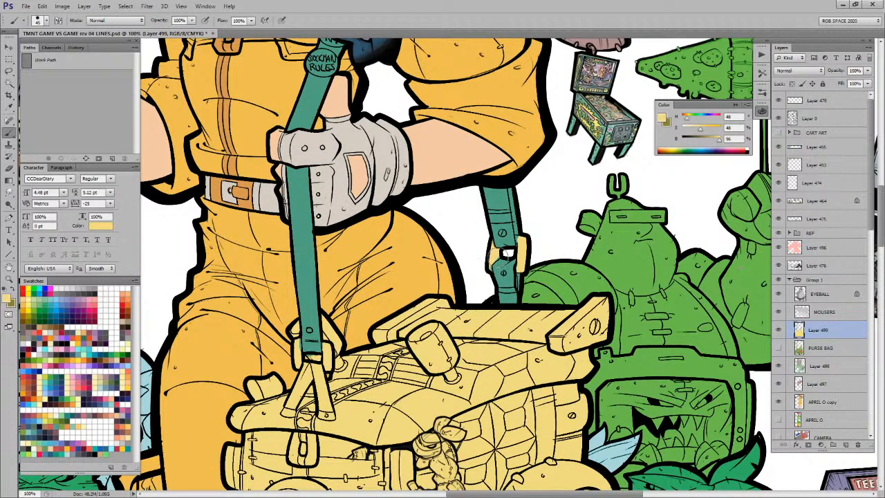
pyautogui.keyDown('alt'); pyautogui.click(506, 253); pyautogui.keyUp('alt')
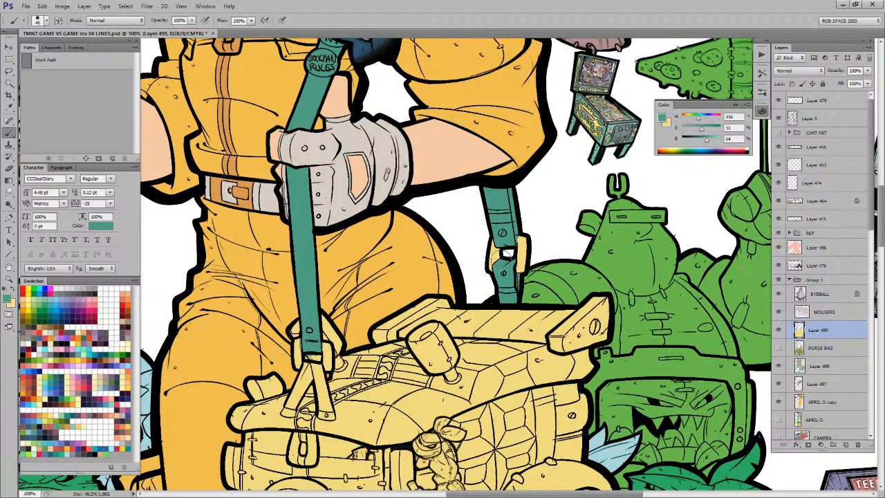
pyautogui.keyDown('alt'); pyautogui.click(507, 253); pyautogui.keyUp('alt')
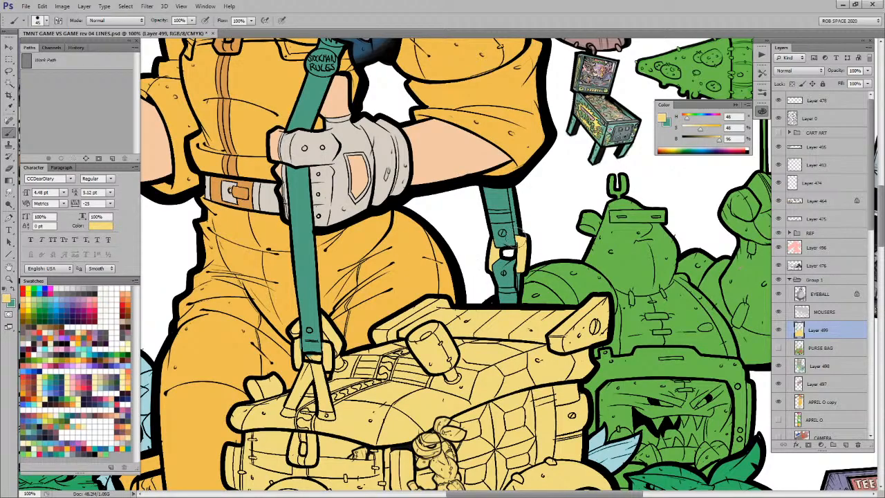
# Step: Select the purse's whole roof, spoiler and roof fittings and fill them with teal green, H 156, S 51, B 64
pyautogui.moveTo(501, 314); pyautogui.dragTo(607, 200)
pyautogui.press('x')
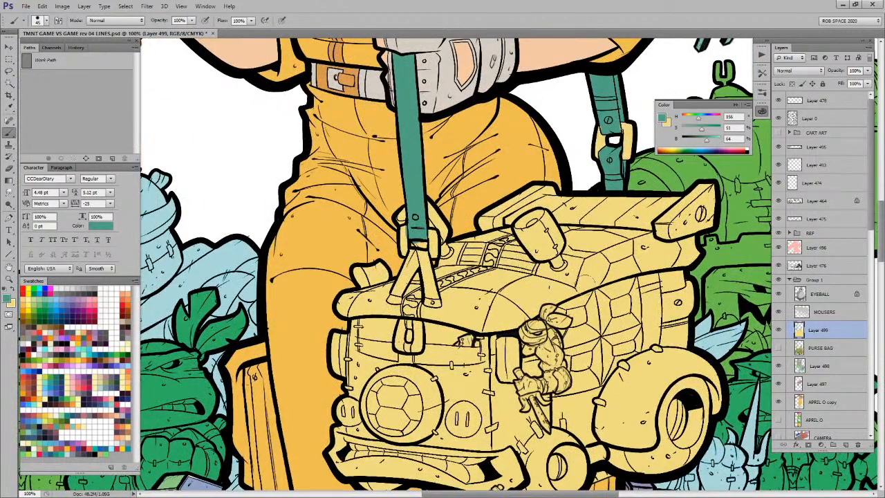
pyautogui.press('l')
pyautogui.moveTo(685, 256); pyautogui.dragTo(646, 235)
pyautogui.hotkey('ctrl', 'd')
pyautogui.moveTo(511, 237); pyautogui.dragTo(518, 235)
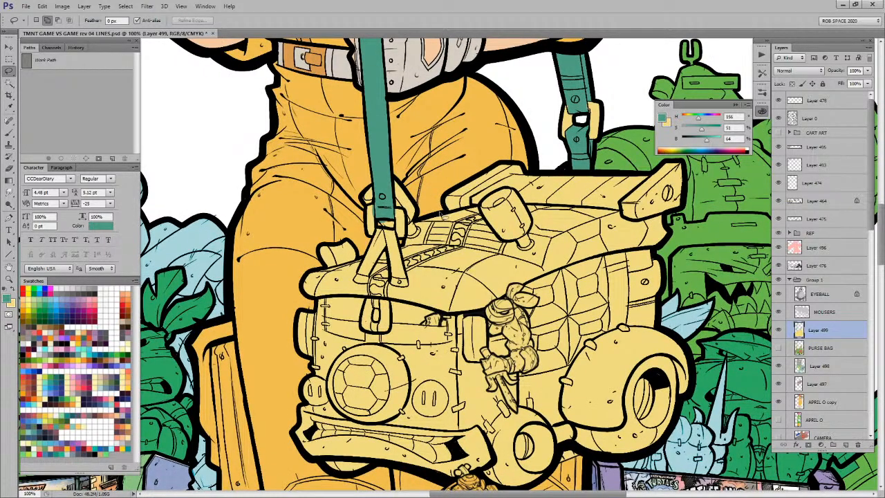
pyautogui.moveTo(403, 166)
pyautogui.mouseDown()
pyautogui.moveTo(346, 192)
pyautogui.moveTo(302, 307)
pyautogui.moveTo(468, 316)
pyautogui.moveTo(540, 278)
pyautogui.moveTo(674, 250)
pyautogui.moveTo(702, 173)
pyautogui.moveTo(407, 165)
pyautogui.mouseUp()
pyautogui.hotkey('alt', 'BackSpace')
pyautogui.hotkey('ctrl', 'd')
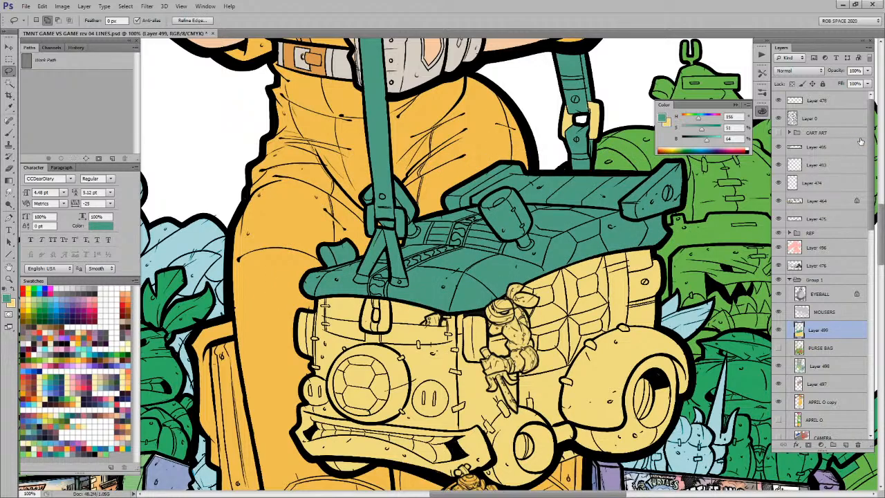
# Step: Fill the canister on the roof and the one behind the strap with pale lavender grey, H 257, S 7, B 76
pyautogui.press('b')
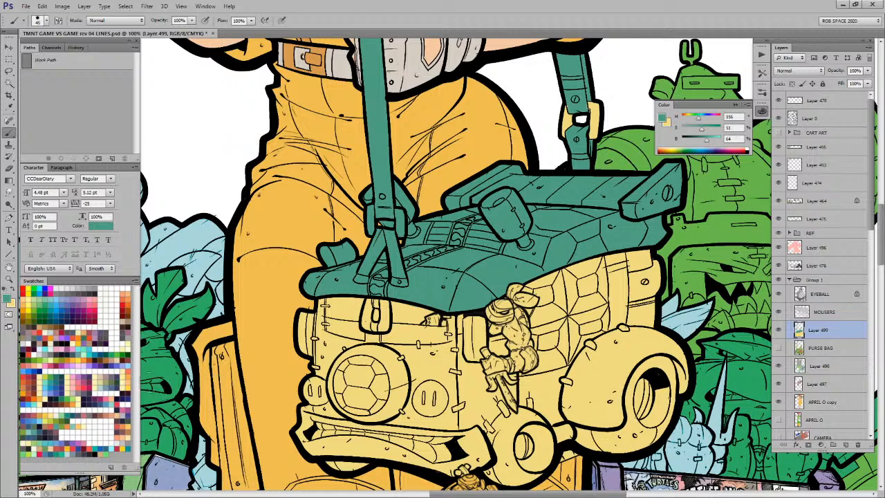
pyautogui.click(126, 407)
pyautogui.moveTo(501, 206); pyautogui.dragTo(510, 202)
pyautogui.press('l')
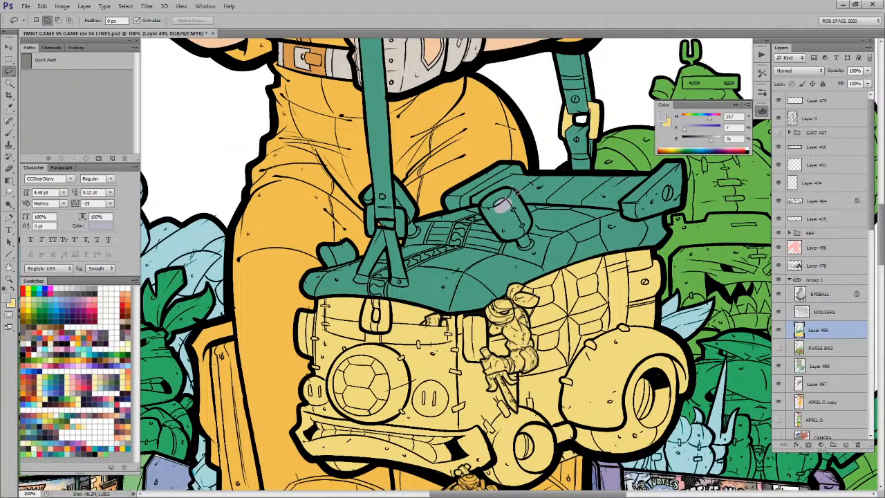
pyautogui.moveTo(534, 242)
pyautogui.mouseDown()
pyautogui.moveTo(523, 251)
pyautogui.moveTo(486, 223)
pyautogui.moveTo(492, 196)
pyautogui.moveTo(515, 187)
pyautogui.moveTo(529, 197)
pyautogui.mouseUp()
pyautogui.hotkey('ctrl', 'd')
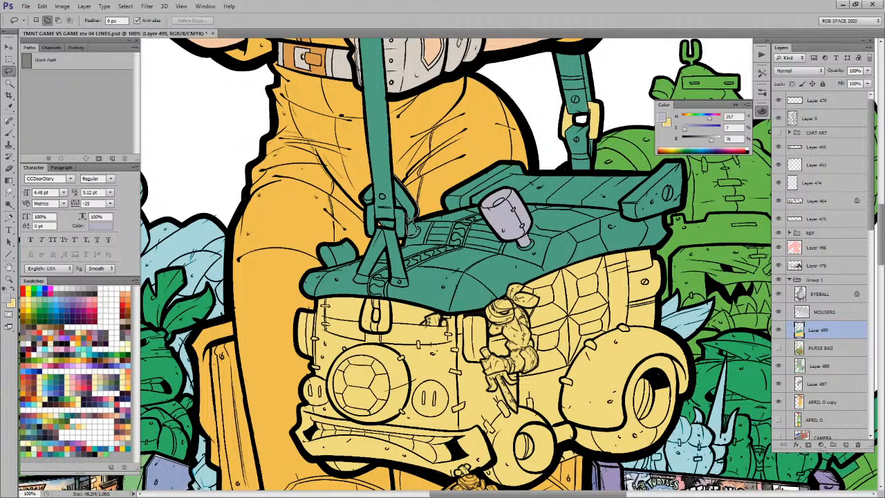
pyautogui.moveTo(382, 194)
pyautogui.mouseDown()
pyautogui.moveTo(380, 209)
pyautogui.moveTo(369, 193)
pyautogui.mouseUp()
pyautogui.hotkey('alt', 'BackSpace')
pyautogui.hotkey('ctrl', 'd')
# Step: Select the rear spoiler and its supports on the purse and fill them with pale yellow, H 48, S 48, B 96
pyautogui.moveTo(650, 211); pyautogui.dragTo(610, 221)
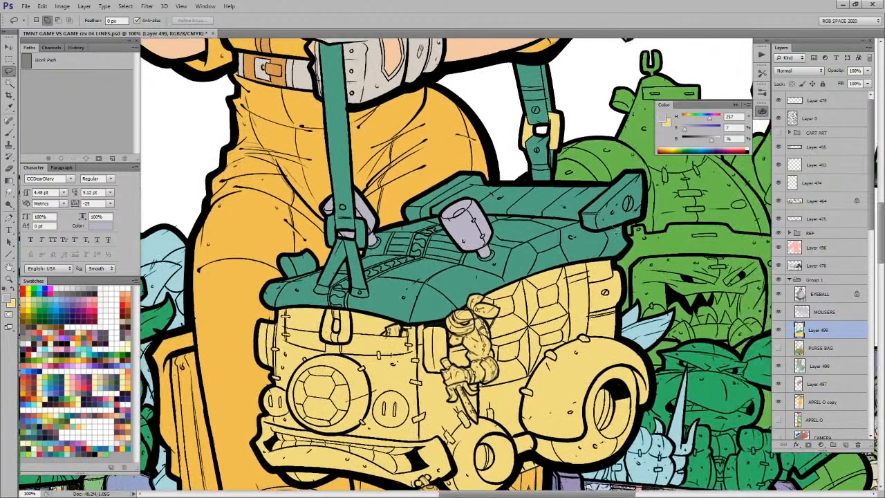
pyautogui.press('b')
pyautogui.press('l')
pyautogui.moveTo(558, 177)
pyautogui.mouseDown()
pyautogui.moveTo(434, 179)
pyautogui.moveTo(397, 218)
pyautogui.mouseUp()
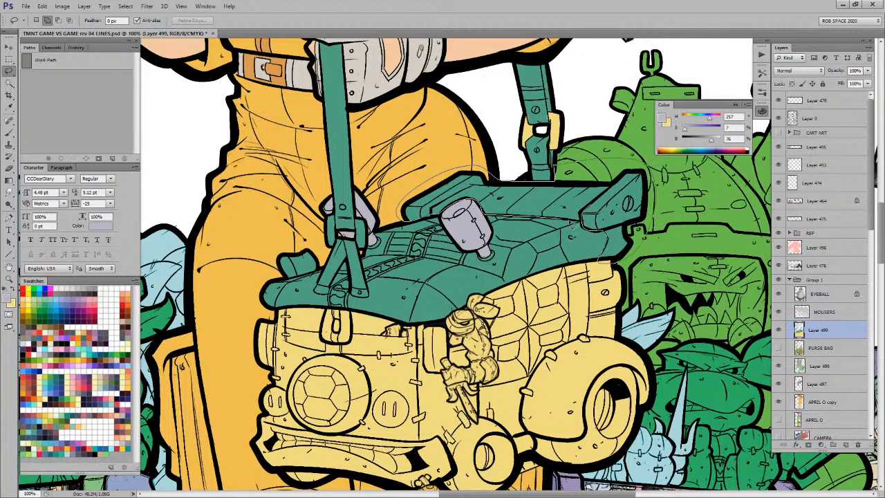
pyautogui.moveTo(600, 261); pyautogui.dragTo(610, 262)
pyautogui.press('b')
pyautogui.keyDown('alt'); pyautogui.click(600, 278); pyautogui.keyUp('alt')
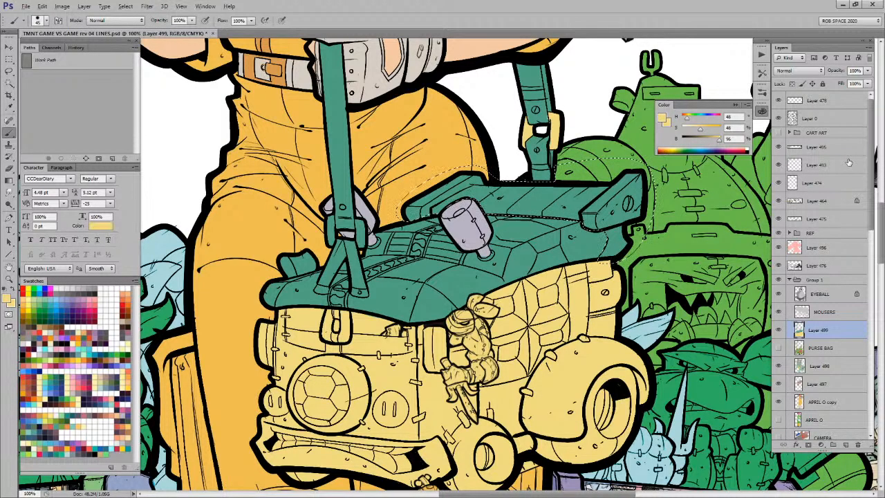
pyautogui.hotkey('alt', 'BackSpace')
pyautogui.hotkey('ctrl', 'd')
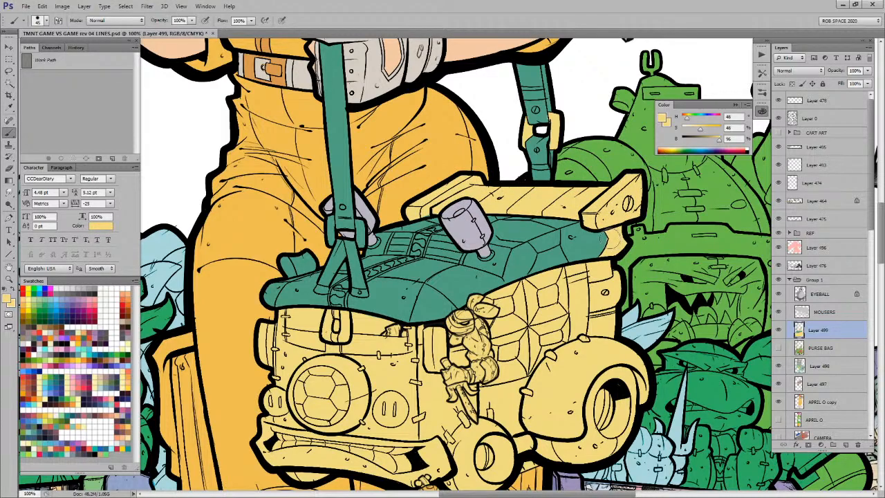
# Step: Paint the clasp hanging over the purse's windscreen teal green, H 156, S 51, B 64, keeping its slot yellow
pyautogui.keyDown('alt'); pyautogui.click(601, 238); pyautogui.keyUp('alt')
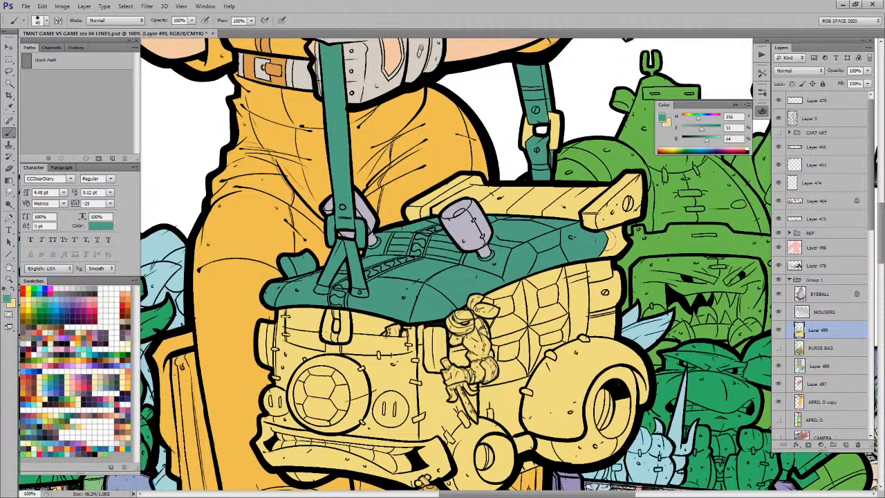
pyautogui.moveTo(465, 282); pyautogui.dragTo(546, 292)
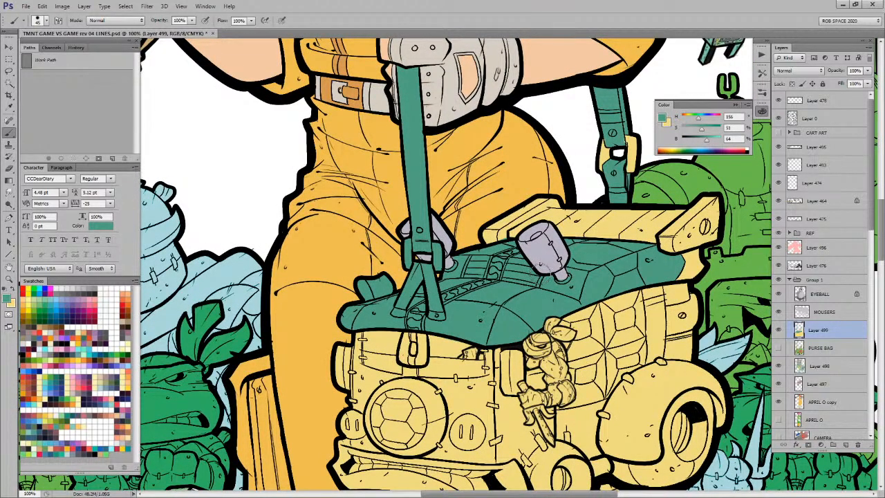
pyautogui.keyDown('alt'); pyautogui.click(464, 318); pyautogui.keyUp('alt')
pyautogui.moveTo(418, 337)
pyautogui.mouseDown()
pyautogui.moveTo(403, 351)
pyautogui.moveTo(419, 358)
pyautogui.moveTo(410, 363)
pyautogui.moveTo(415, 338)
pyautogui.moveTo(429, 343)
pyautogui.moveTo(419, 362)
pyautogui.moveTo(399, 357)
pyautogui.mouseUp()
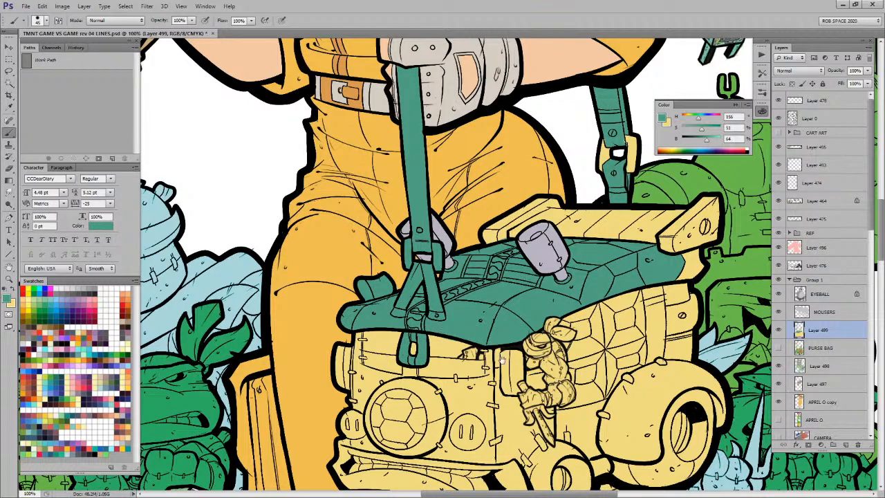
# Step: Select the round shell-patterned spare wheel on the purse's front and fill it with teal green, H 156, S 51, B 64
pyautogui.moveTo(496, 356); pyautogui.dragTo(524, 263)
pyautogui.keyDown('ctrl'); pyautogui.click(484, 263); pyautogui.keyUp('ctrl')
pyautogui.keyDown('alt'); pyautogui.click(469, 232); pyautogui.keyUp('alt')
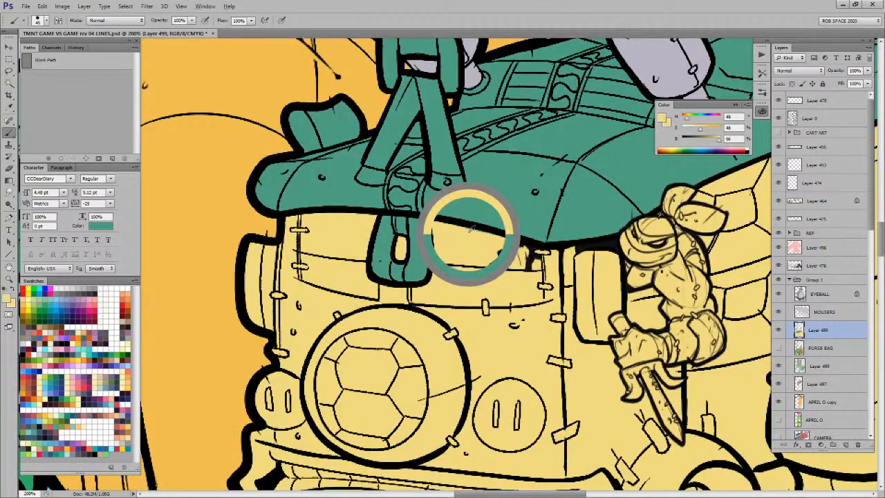
pyautogui.moveTo(584, 346); pyautogui.dragTo(537, 315)
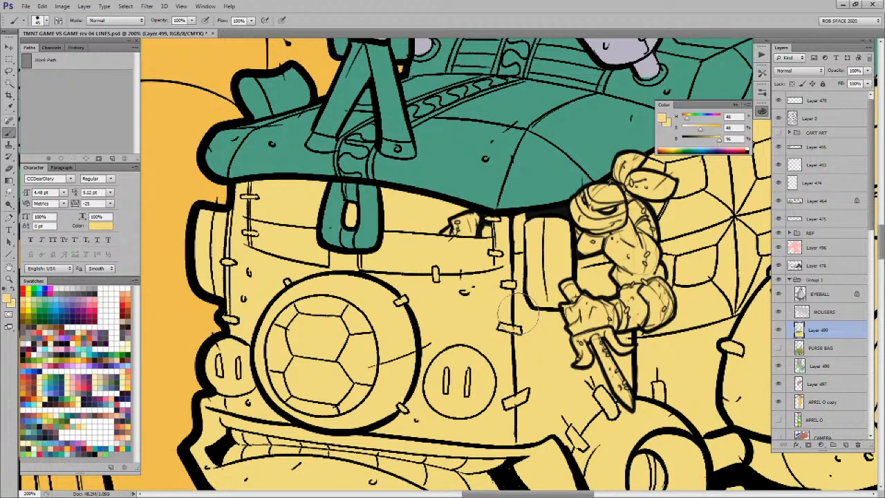
pyautogui.keyDown('alt'); pyautogui.click(461, 163); pyautogui.keyUp('alt')
pyautogui.moveTo(477, 309); pyautogui.dragTo(519, 269)
pyautogui.moveTo(391, 269); pyautogui.dragTo(385, 254)
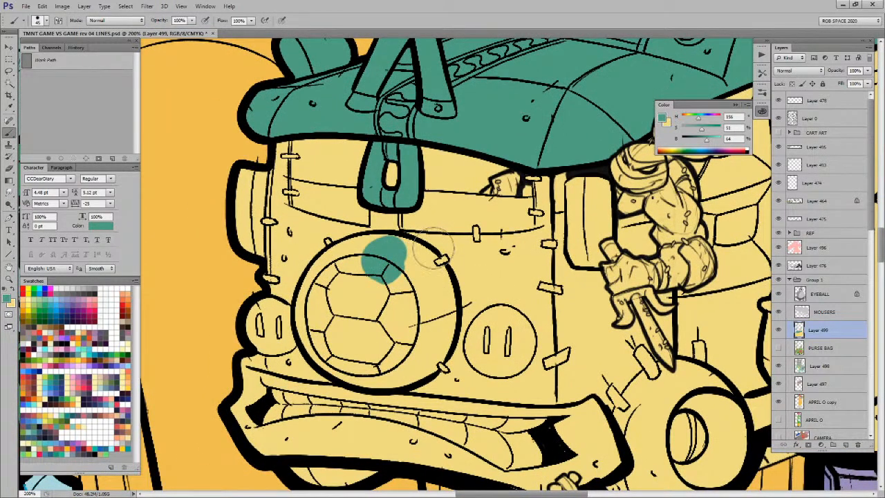
pyautogui.press('l')
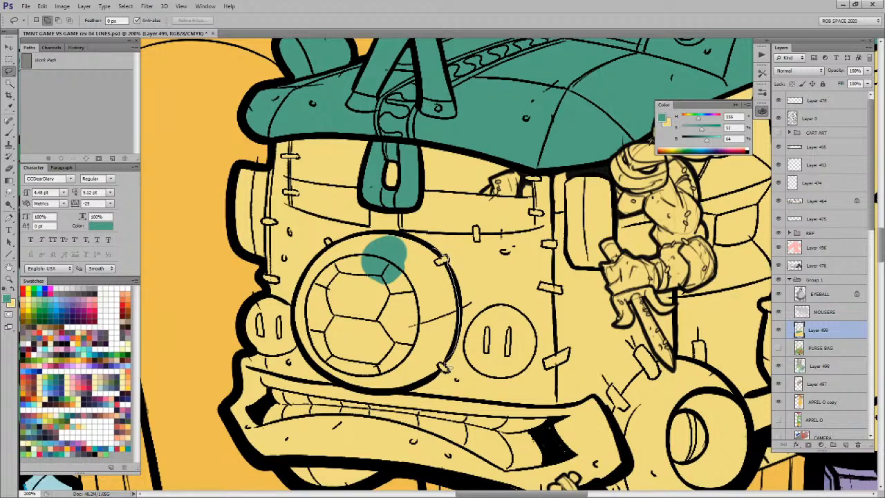
pyautogui.moveTo(410, 389)
pyautogui.mouseDown()
pyautogui.moveTo(344, 389)
pyautogui.moveTo(297, 323)
pyautogui.moveTo(329, 255)
pyautogui.moveTo(325, 244)
pyautogui.mouseUp()
pyautogui.hotkey('alt', 'BackSpace')
pyautogui.hotkey('ctrl', 'd')
pyautogui.press('b')
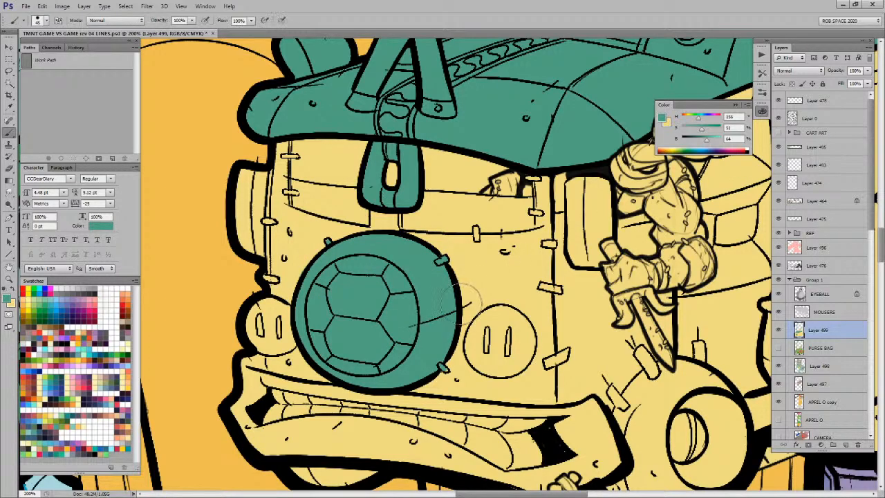
# Step: Select the toothed bumper along the purse's front and fill it with the same teal green
pyautogui.press('[')
pyautogui.press('[')
pyautogui.press('[')
pyautogui.press('space')
pyautogui.moveTo(588, 384)
pyautogui.mouseDown()
pyautogui.moveTo(602, 300)
pyautogui.moveTo(271, 267)
pyautogui.mouseUp()
pyautogui.press('l')
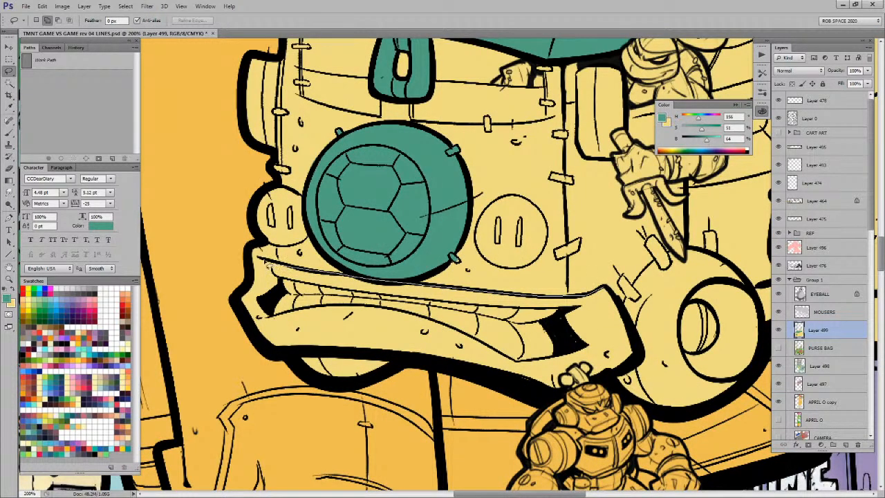
pyautogui.moveTo(253, 335)
pyautogui.mouseDown()
pyautogui.moveTo(289, 357)
pyautogui.moveTo(430, 366)
pyautogui.moveTo(556, 396)
pyautogui.moveTo(573, 382)
pyautogui.moveTo(614, 379)
pyautogui.moveTo(641, 354)
pyautogui.moveTo(612, 296)
pyautogui.mouseUp()
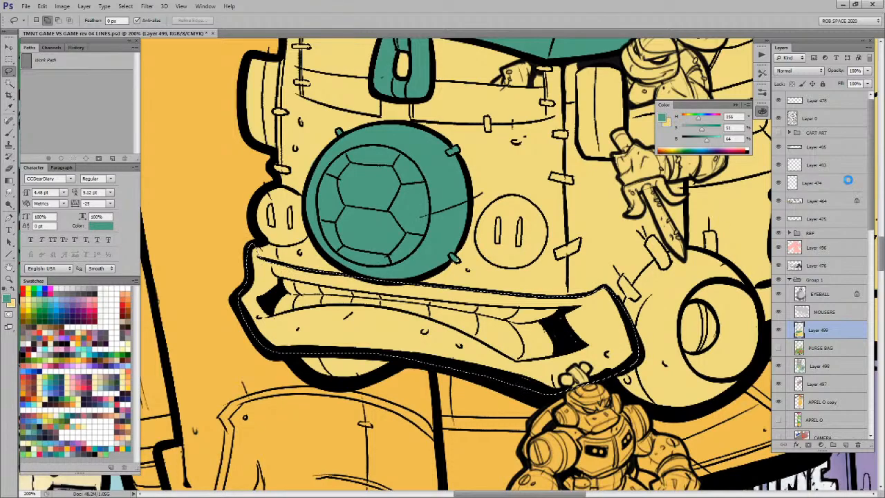
pyautogui.hotkey('alt', 'BackSpace')
pyautogui.hotkey('ctrl', 'd')
pyautogui.press('b')
# Step: Colour the tyre under the bumper and the front side wheel dark grey, H 280, S 3, B 36
pyautogui.moveTo(578, 386); pyautogui.dragTo(464, 384)
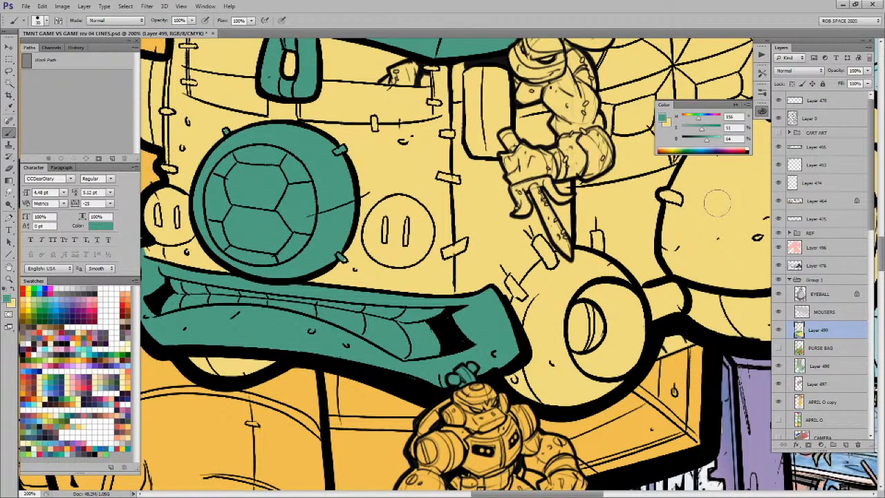
pyautogui.click(104, 334)
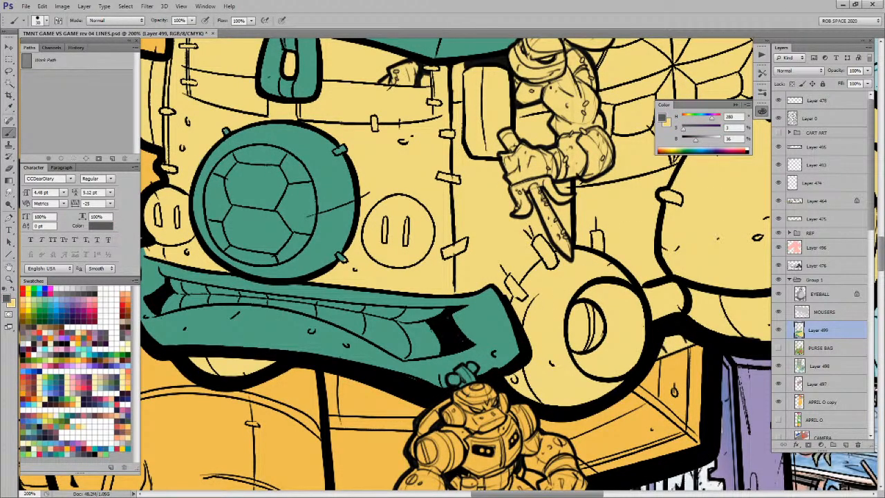
pyautogui.moveTo(272, 363); pyautogui.dragTo(205, 365)
pyautogui.moveTo(600, 304)
pyautogui.mouseDown()
pyautogui.moveTo(514, 259)
pyautogui.moveTo(500, 282)
pyautogui.mouseUp()
pyautogui.press('l')
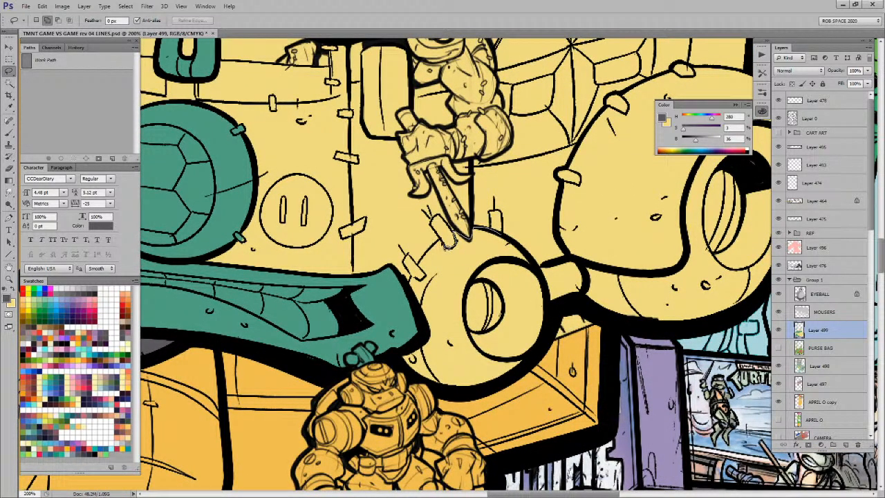
pyautogui.moveTo(424, 320)
pyautogui.mouseDown()
pyautogui.moveTo(409, 372)
pyautogui.moveTo(443, 395)
pyautogui.moveTo(488, 390)
pyautogui.moveTo(527, 368)
pyautogui.moveTo(546, 332)
pyautogui.moveTo(545, 287)
pyautogui.moveTo(511, 237)
pyautogui.mouseUp()
pyautogui.moveTo(640, 300); pyautogui.dragTo(609, 304)
pyautogui.hotkey('alt', 'BackSpace')
pyautogui.hotkey('ctrl', 'd')
# Step: Select the rear wheel, exclude its fender from the selection, and fill the wheel with the same dark grey
pyautogui.moveTo(663, 271); pyautogui.dragTo(533, 331)
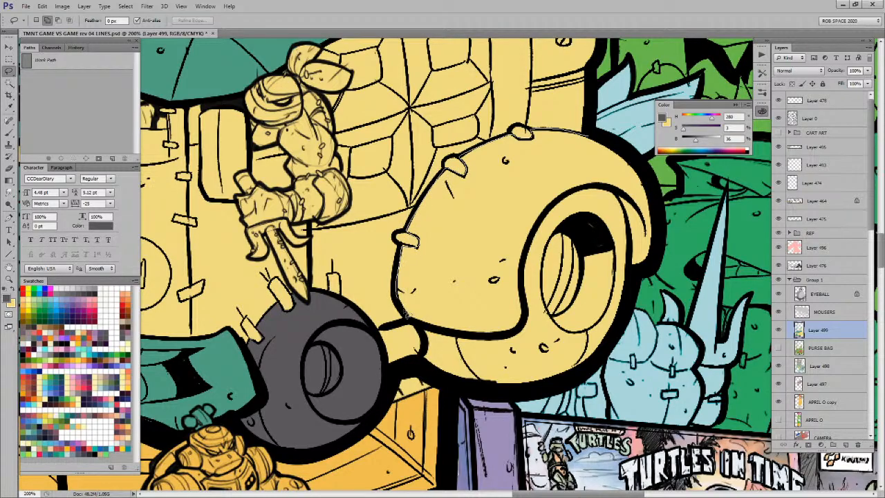
pyautogui.moveTo(422, 358)
pyautogui.mouseDown()
pyautogui.moveTo(516, 397)
pyautogui.moveTo(574, 380)
pyautogui.moveTo(614, 342)
pyautogui.moveTo(656, 243)
pyautogui.moveTo(631, 126)
pyautogui.mouseUp()
pyautogui.hotkey('alt', 'BackSpace')
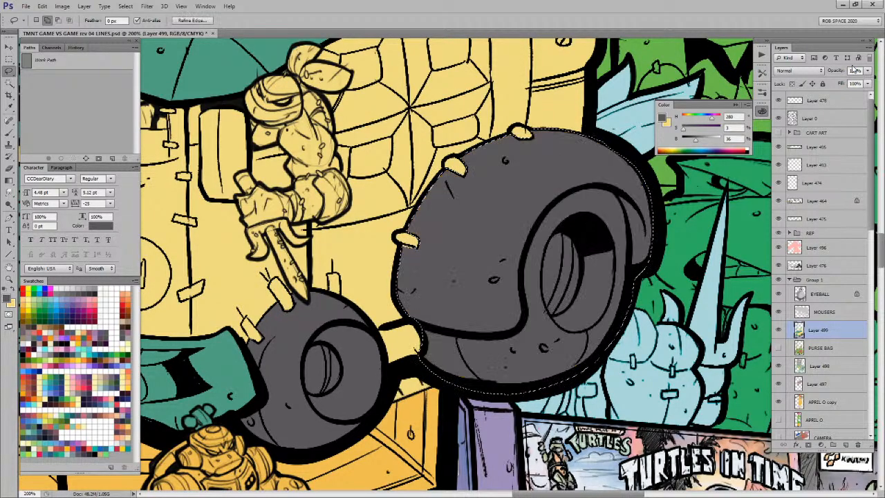
pyautogui.hotkey('ctrl', 'z')
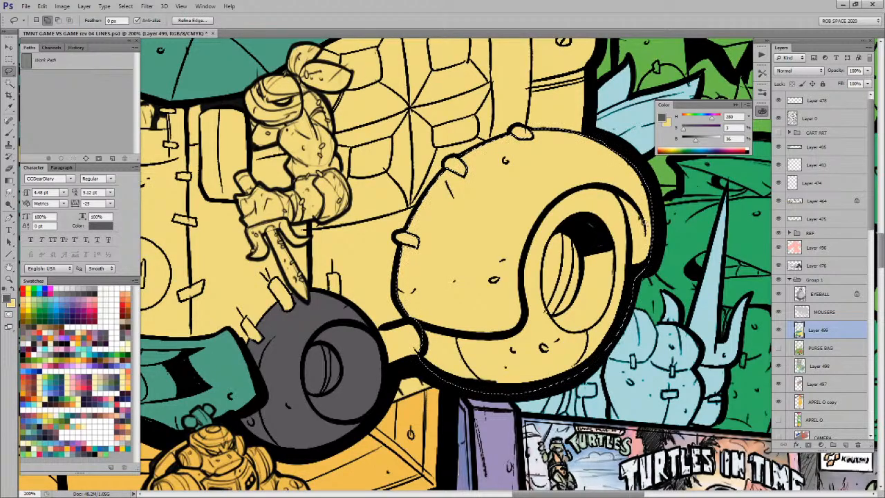
pyautogui.moveTo(643, 271)
pyautogui.mouseDown()
pyautogui.moveTo(620, 198)
pyautogui.moveTo(561, 203)
pyautogui.moveTo(527, 264)
pyautogui.moveTo(509, 338)
pyautogui.moveTo(369, 249)
pyautogui.moveTo(695, 121)
pyautogui.moveTo(654, 264)
pyautogui.moveTo(628, 234)
pyautogui.moveTo(656, 169)
pyautogui.moveTo(657, 267)
pyautogui.mouseUp()
pyautogui.hotkey('alt', 'BackSpace')
pyautogui.hotkey('ctrl', 'd')
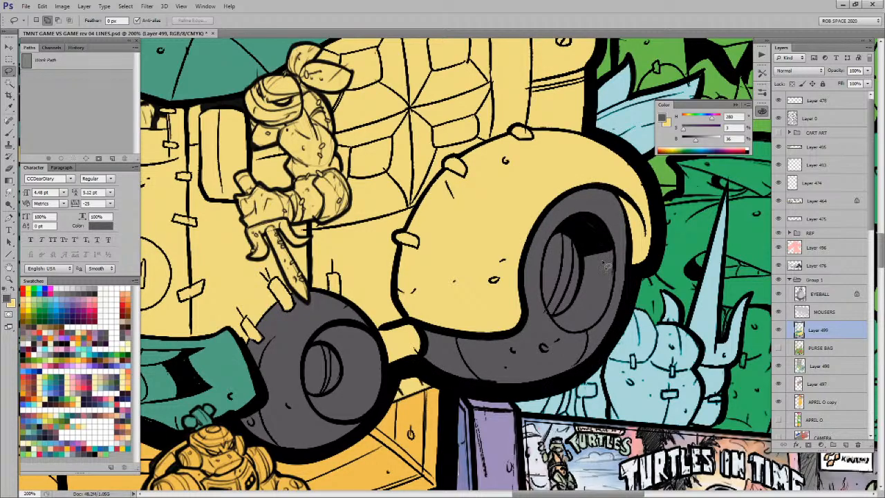
# Step: Select both windscreen sections beside the clasp and fill them with pale aqua, H 167, S 15, B 85
pyautogui.press('b')
pyautogui.moveTo(593, 278); pyautogui.dragTo(606, 409)
pyautogui.moveTo(499, 310); pyautogui.dragTo(547, 290)
pyautogui.moveTo(407, 304); pyautogui.dragTo(672, 309)
pyautogui.click(103, 379)
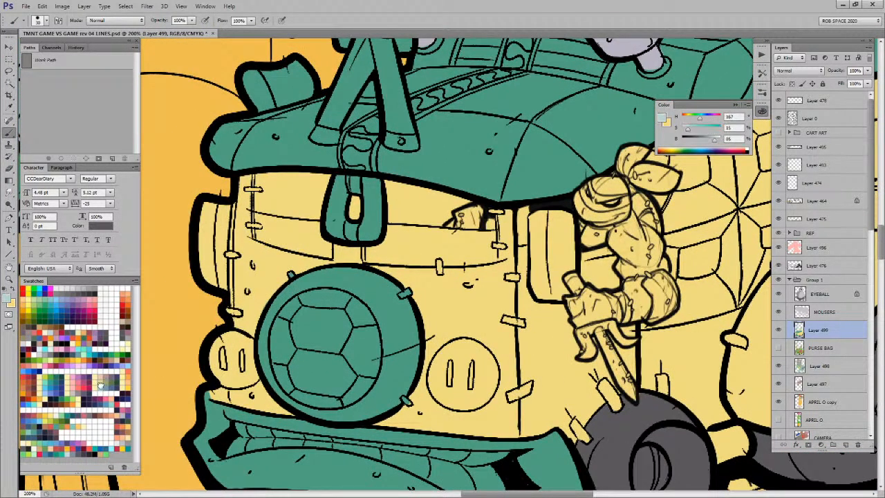
pyautogui.moveTo(301, 216)
pyautogui.mouseDown()
pyautogui.moveTo(298, 198)
pyautogui.moveTo(313, 181)
pyautogui.mouseUp()
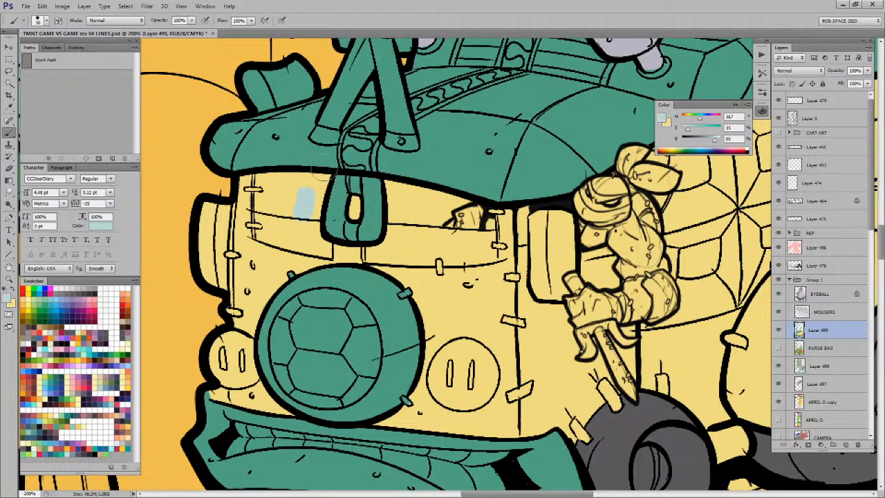
pyautogui.press('l')
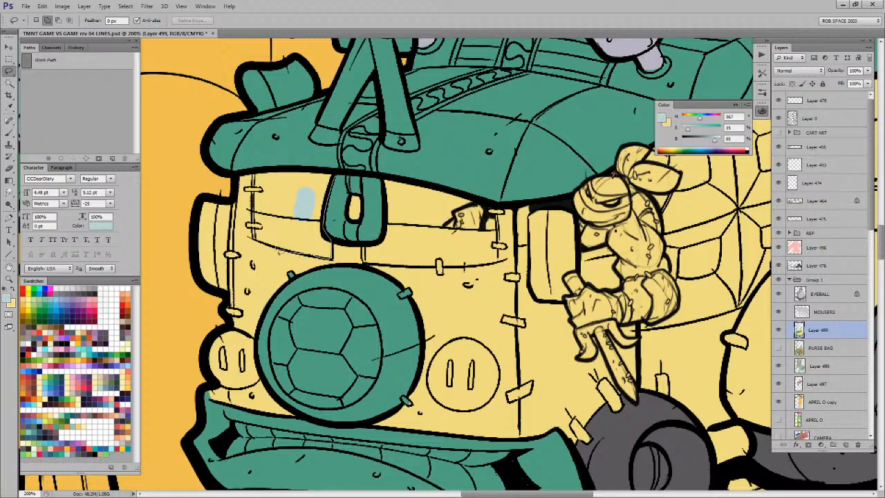
pyautogui.moveTo(316, 172); pyautogui.dragTo(332, 172)
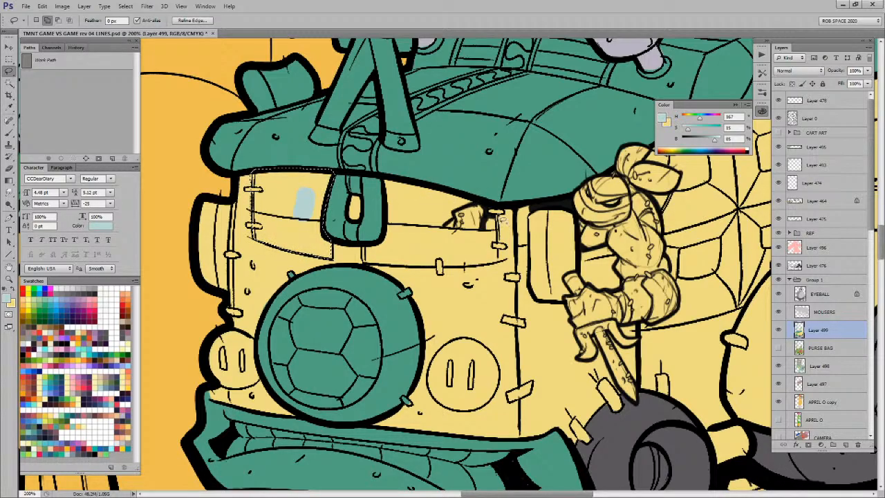
pyautogui.moveTo(396, 272)
pyautogui.mouseDown()
pyautogui.moveTo(365, 253)
pyautogui.moveTo(383, 247)
pyautogui.moveTo(389, 183)
pyautogui.moveTo(504, 206)
pyautogui.mouseUp()
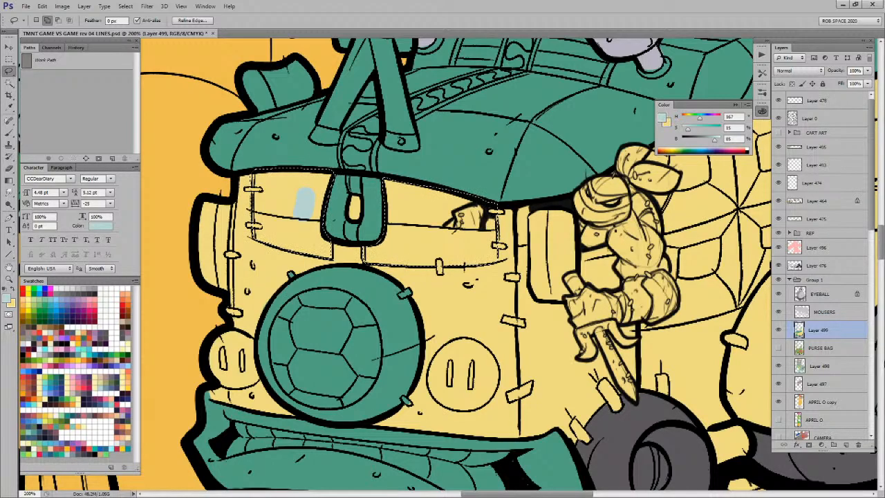
pyautogui.hotkey('alt', 'BackSpace')
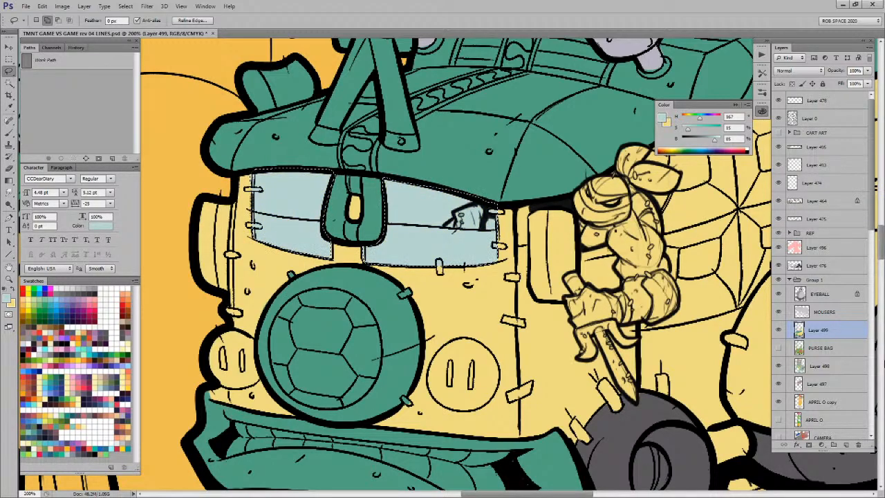
pyautogui.hotkey('ctrl', 'd')
pyautogui.press('b')
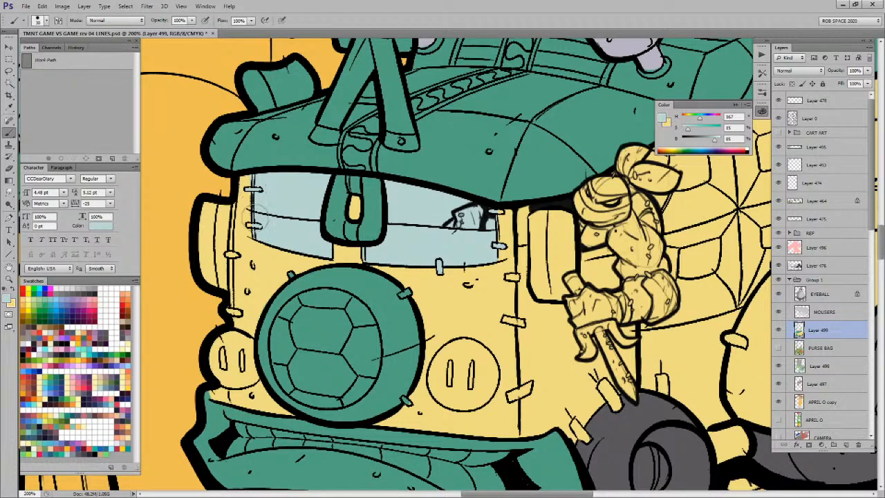
# Step: Paint both round headlights on the purse's front with the windscreen's pale aqua
pyautogui.moveTo(494, 303); pyautogui.dragTo(514, 265)
pyautogui.moveTo(481, 324)
pyautogui.mouseDown()
pyautogui.moveTo(473, 327)
pyautogui.moveTo(484, 315)
pyautogui.moveTo(502, 325)
pyautogui.moveTo(502, 349)
pyautogui.moveTo(477, 360)
pyautogui.moveTo(461, 344)
pyautogui.moveTo(474, 314)
pyautogui.moveTo(471, 334)
pyautogui.moveTo(488, 343)
pyautogui.mouseUp()
pyautogui.moveTo(257, 311)
pyautogui.mouseDown()
pyautogui.moveTo(240, 330)
pyautogui.moveTo(266, 344)
pyautogui.moveTo(276, 328)
pyautogui.moveTo(265, 312)
pyautogui.moveTo(264, 329)
pyautogui.moveTo(235, 318)
pyautogui.moveTo(244, 326)
pyautogui.moveTo(251, 304)
pyautogui.mouseUp()
pyautogui.moveTo(623, 310); pyautogui.dragTo(463, 325)
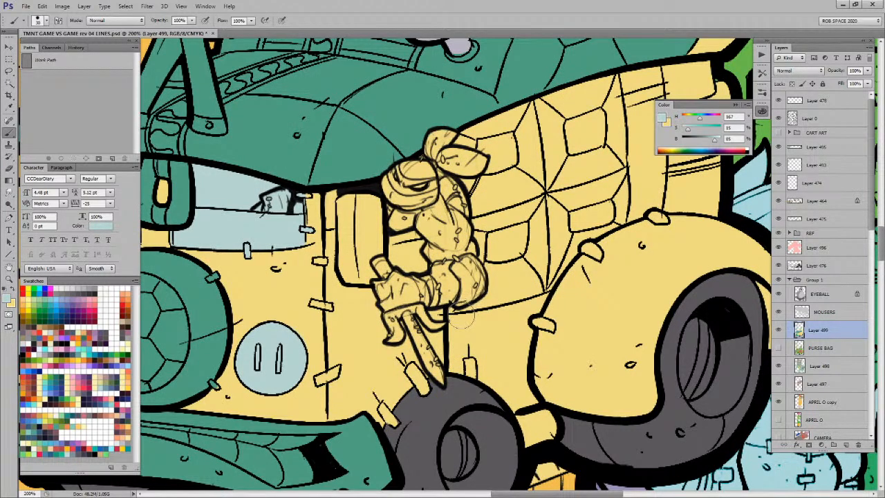
# Step: Select the purse's shell-patterned side panel down to the wheel and fender and fill it with pale yellow, H 57, S 38, B 100
pyautogui.moveTo(657, 272); pyautogui.dragTo(599, 279)
pyautogui.press('l')
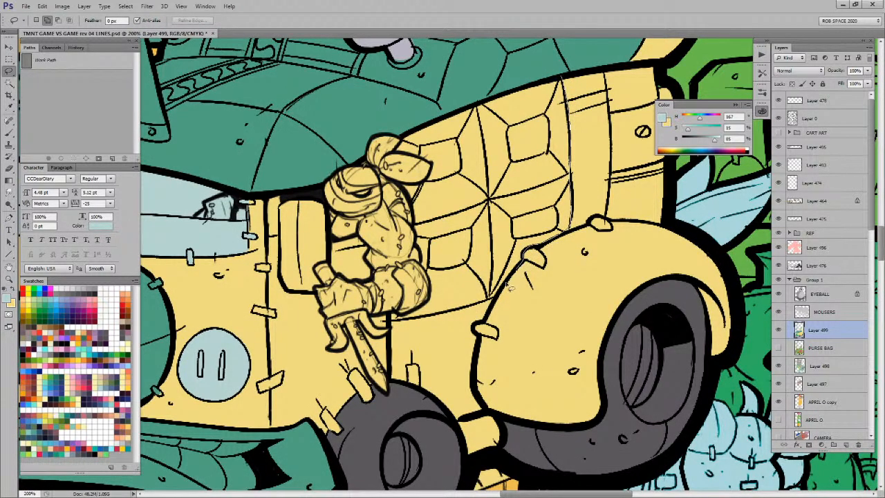
pyautogui.moveTo(481, 418)
pyautogui.mouseDown()
pyautogui.moveTo(456, 423)
pyautogui.moveTo(429, 406)
pyautogui.mouseUp()
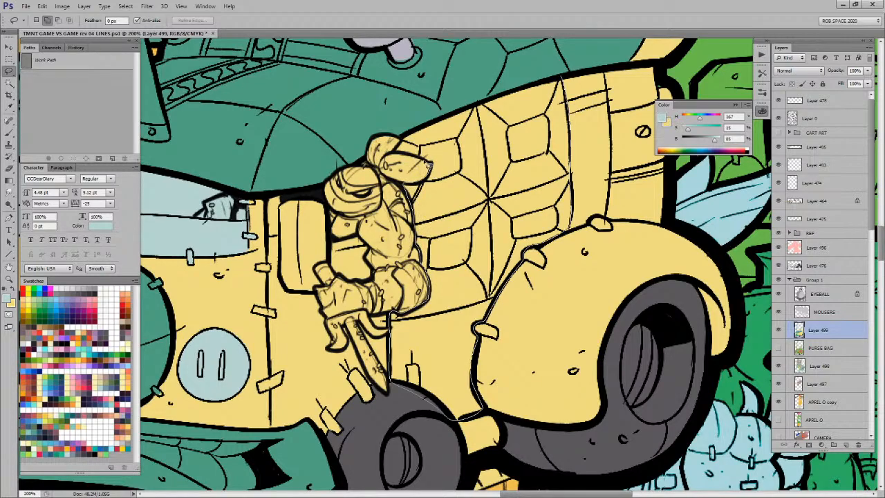
pyautogui.moveTo(400, 148)
pyautogui.mouseDown()
pyautogui.moveTo(543, 83)
pyautogui.moveTo(563, 91)
pyautogui.mouseUp()
pyautogui.press('b')
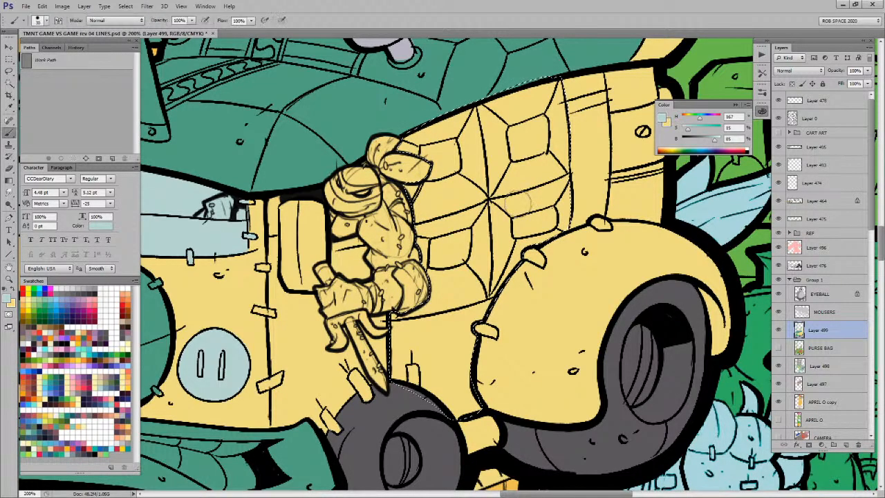
pyautogui.press('x')
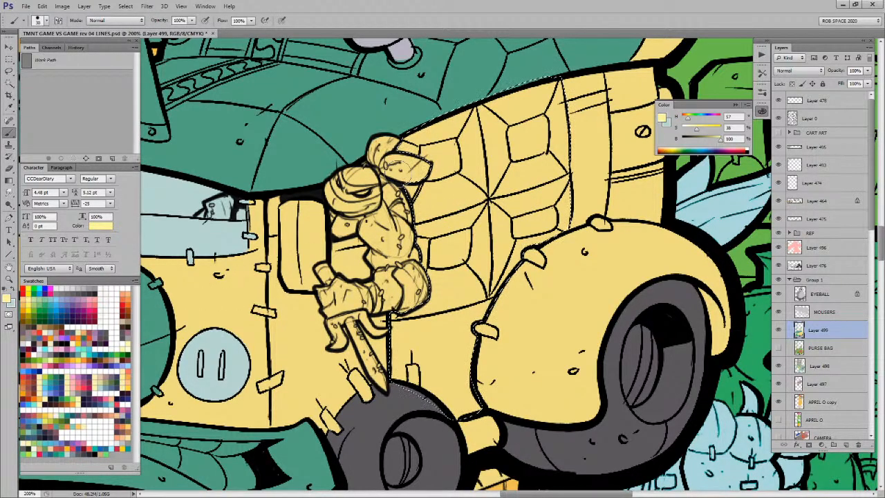
pyautogui.hotkey('alt', 'BackSpace')
pyautogui.hotkey('ctrl', 'd')
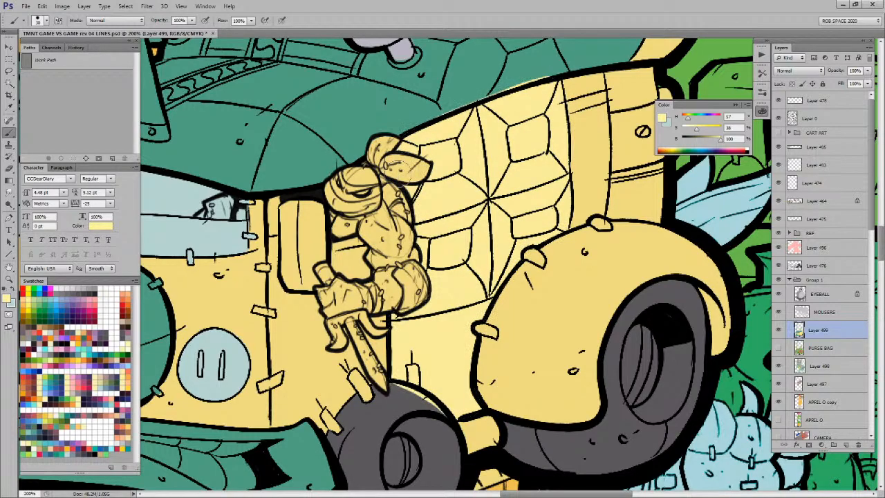
# Step: Clean up the front side wheel's upper edge with its dark grey, H 280, S 3, B 36
pyautogui.moveTo(548, 285); pyautogui.dragTo(555, 243)
pyautogui.keyDown('alt'); pyautogui.click(411, 363); pyautogui.keyUp('alt')
pyautogui.keyDown('alt'); pyautogui.click(408, 365); pyautogui.keyUp('alt')
pyautogui.moveTo(403, 341); pyautogui.dragTo(453, 375)
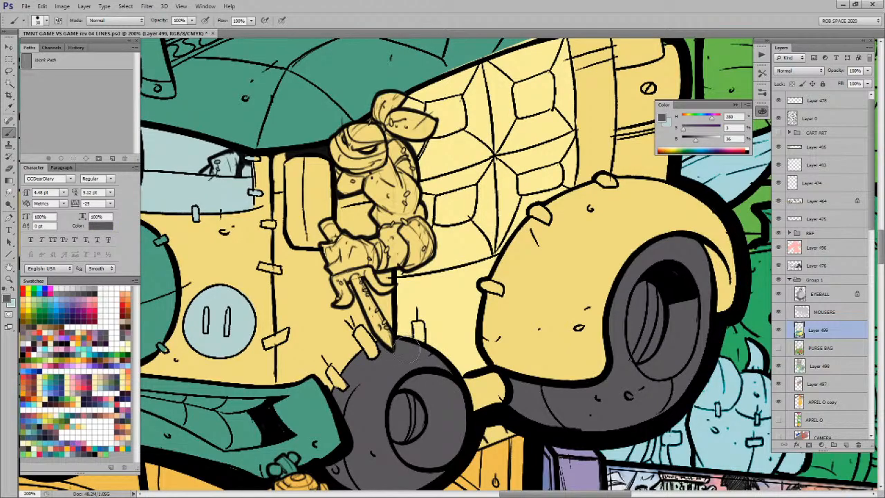
# Step: Paint both side mirrors beside the windscreen pale lavender grey and resample the front's yellow to tidy the mirror edge
pyautogui.moveTo(450, 294); pyautogui.dragTo(546, 351)
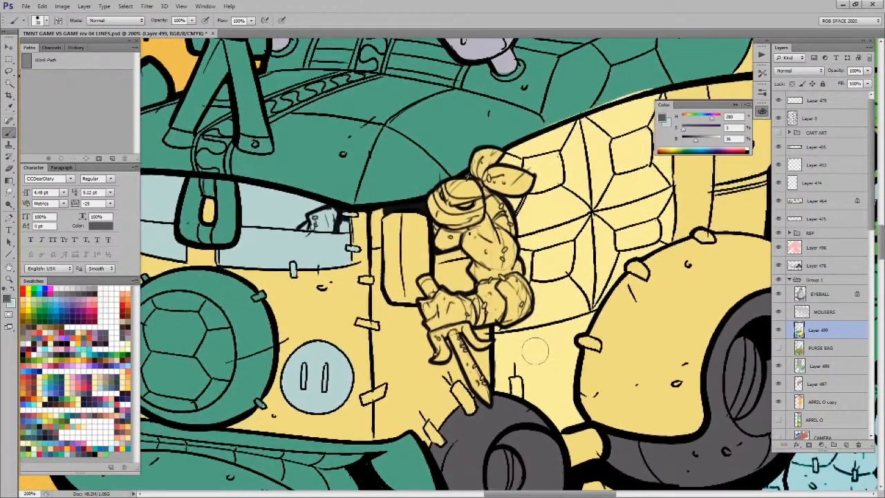
pyautogui.click(125, 414)
pyautogui.moveTo(392, 228)
pyautogui.mouseDown()
pyautogui.moveTo(400, 266)
pyautogui.moveTo(401, 211)
pyautogui.moveTo(391, 271)
pyautogui.moveTo(392, 225)
pyautogui.moveTo(408, 211)
pyautogui.moveTo(425, 222)
pyautogui.moveTo(414, 305)
pyautogui.moveTo(405, 308)
pyautogui.moveTo(391, 273)
pyautogui.moveTo(398, 294)
pyautogui.moveTo(415, 304)
pyautogui.moveTo(414, 232)
pyautogui.moveTo(404, 217)
pyautogui.mouseUp()
pyautogui.moveTo(149, 235)
pyautogui.mouseDown()
pyautogui.moveTo(308, 225)
pyautogui.moveTo(347, 240)
pyautogui.mouseUp()
pyautogui.moveTo(278, 212)
pyautogui.mouseDown()
pyautogui.moveTo(257, 280)
pyautogui.moveTo(268, 297)
pyautogui.moveTo(281, 276)
pyautogui.moveTo(265, 257)
pyautogui.moveTo(279, 245)
pyautogui.moveTo(273, 206)
pyautogui.moveTo(267, 287)
pyautogui.moveTo(269, 230)
pyautogui.moveTo(263, 213)
pyautogui.moveTo(256, 254)
pyautogui.moveTo(257, 207)
pyautogui.moveTo(260, 281)
pyautogui.mouseUp()
pyautogui.keyDown('alt'); pyautogui.click(290, 254); pyautogui.keyUp('alt')
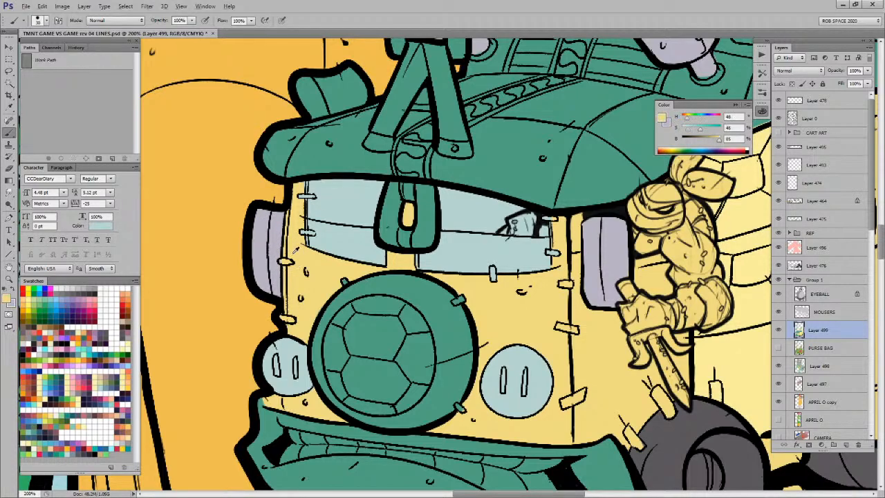
# Step: Select the row of teeth in the bumper's mouth and fill it with the headlights' pale aqua, H 167, S 15, B 85
pyautogui.moveTo(491, 379); pyautogui.dragTo(515, 241)
pyautogui.moveTo(591, 314); pyautogui.dragTo(584, 286)
pyautogui.keyDown('alt'); pyautogui.click(551, 227); pyautogui.keyUp('alt')
pyautogui.press('l')
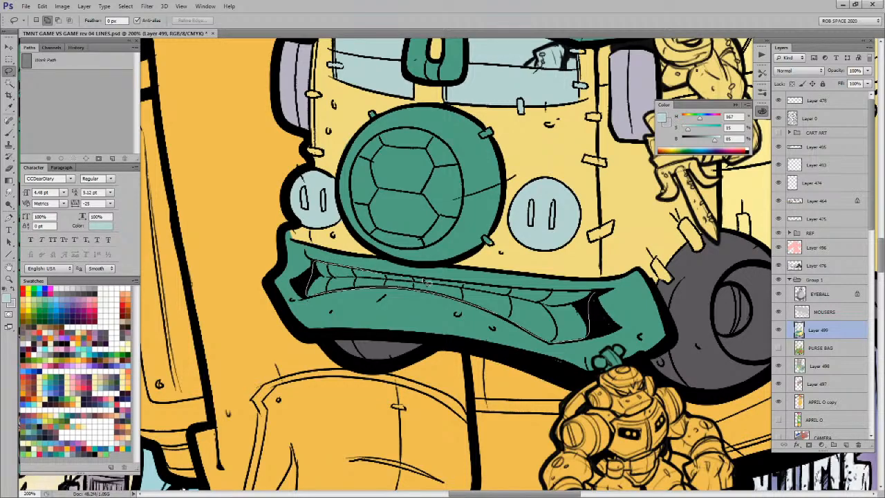
pyautogui.moveTo(506, 289)
pyautogui.mouseDown()
pyautogui.moveTo(367, 281)
pyautogui.moveTo(486, 305)
pyautogui.moveTo(456, 293)
pyautogui.mouseUp()
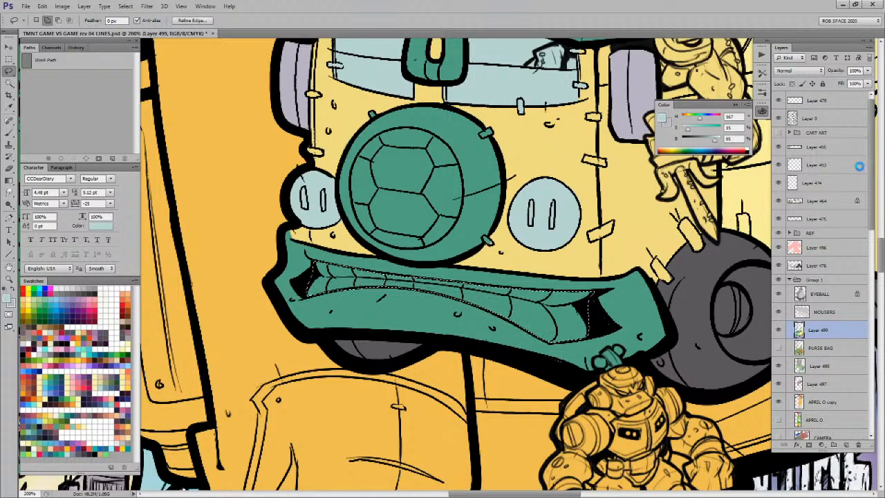
pyautogui.hotkey('alt', 'BackSpace')
pyautogui.hotkey('ctrl', 'd')
# Step: Paint the hubs of the front and rear side wheels with the same pale aqua
pyautogui.moveTo(673, 329); pyautogui.dragTo(352, 381)
pyautogui.press('b')
pyautogui.moveTo(630, 293); pyautogui.dragTo(628, 238)
pyautogui.moveTo(404, 319)
pyautogui.mouseDown()
pyautogui.moveTo(408, 289)
pyautogui.moveTo(422, 302)
pyautogui.moveTo(407, 328)
pyautogui.moveTo(395, 297)
pyautogui.moveTo(408, 310)
pyautogui.moveTo(410, 300)
pyautogui.moveTo(413, 318)
pyautogui.moveTo(427, 286)
pyautogui.mouseUp()
pyautogui.moveTo(648, 178)
pyautogui.mouseDown()
pyautogui.moveTo(664, 222)
pyautogui.moveTo(642, 250)
pyautogui.moveTo(633, 246)
pyautogui.moveTo(635, 191)
pyautogui.moveTo(646, 208)
pyautogui.moveTo(643, 246)
pyautogui.moveTo(650, 194)
pyautogui.mouseUp()
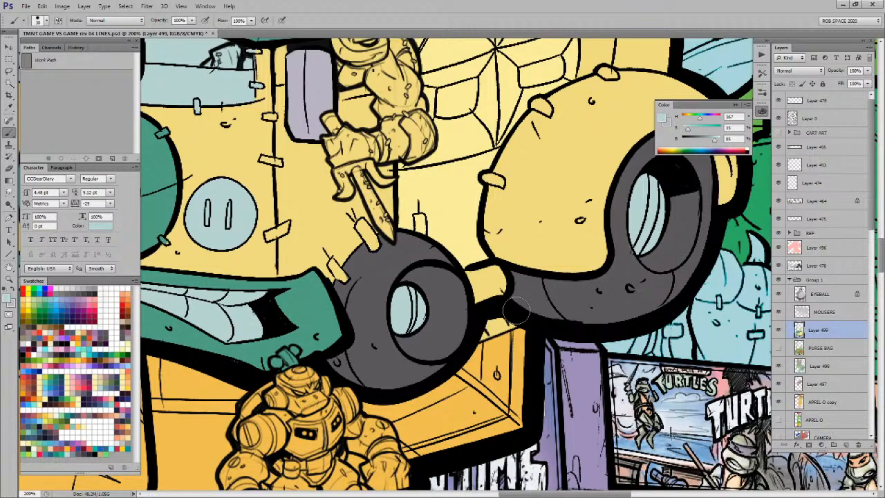
pyautogui.press('space')
pyautogui.moveTo(517, 304); pyautogui.dragTo(520, 374)
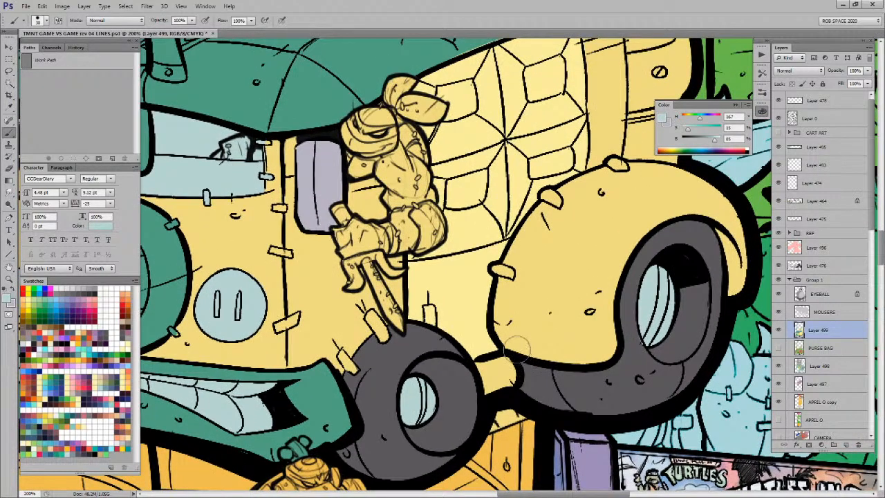
pyautogui.keyDown('ctrl'); pyautogui.click(505, 299); pyautogui.keyUp('ctrl')
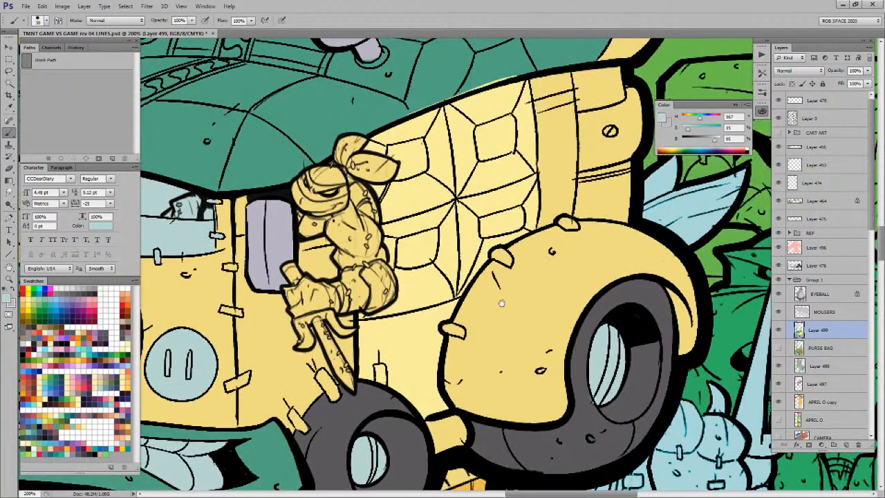
pyautogui.keyDown('alt'); pyautogui.click(510, 301); pyautogui.keyUp('alt')
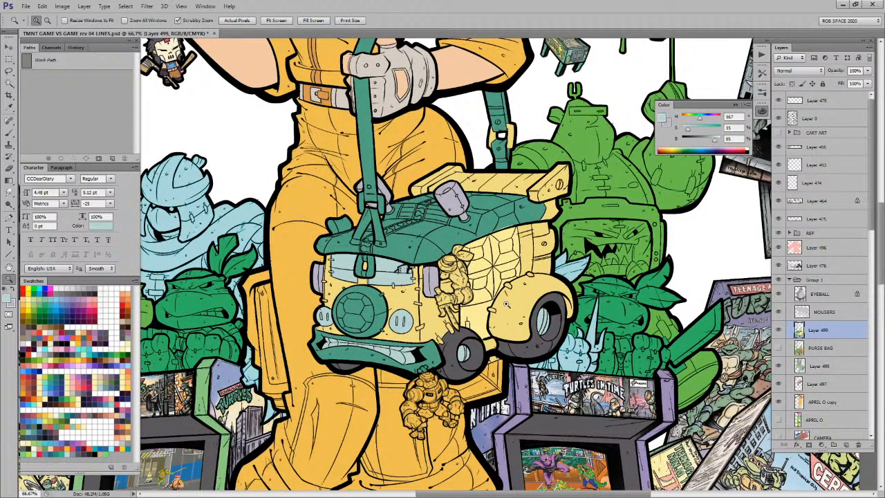
pyautogui.press('b')
pyautogui.moveTo(494, 297); pyautogui.dragTo(510, 310)
pyautogui.keyDown('alt'); pyautogui.click(469, 218); pyautogui.keyUp('alt')
pyautogui.press('z')
pyautogui.tripleClick(395, 207)
pyautogui.press('b')
pyautogui.moveTo(392, 231)
pyautogui.mouseDown()
pyautogui.moveTo(395, 221)
pyautogui.moveTo(411, 243)
pyautogui.moveTo(404, 261)
pyautogui.mouseUp()
pyautogui.hotkey('ctrl', 'z')
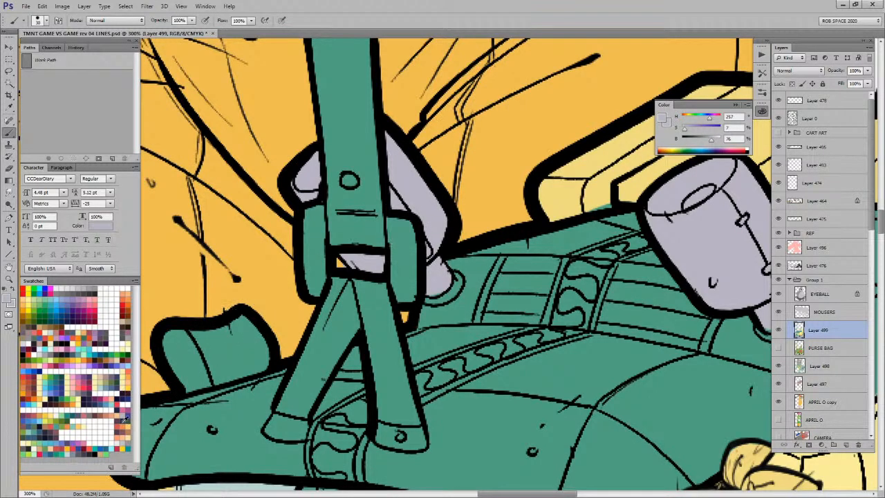
# Step: Paint both sides of the front strap's buckle and the stud above it tan, H 37, S 40, B 80
pyautogui.click(47, 434)
pyautogui.moveTo(398, 232)
pyautogui.mouseDown()
pyautogui.moveTo(405, 229)
pyautogui.moveTo(400, 266)
pyautogui.moveTo(408, 290)
pyautogui.moveTo(413, 281)
pyautogui.mouseUp()
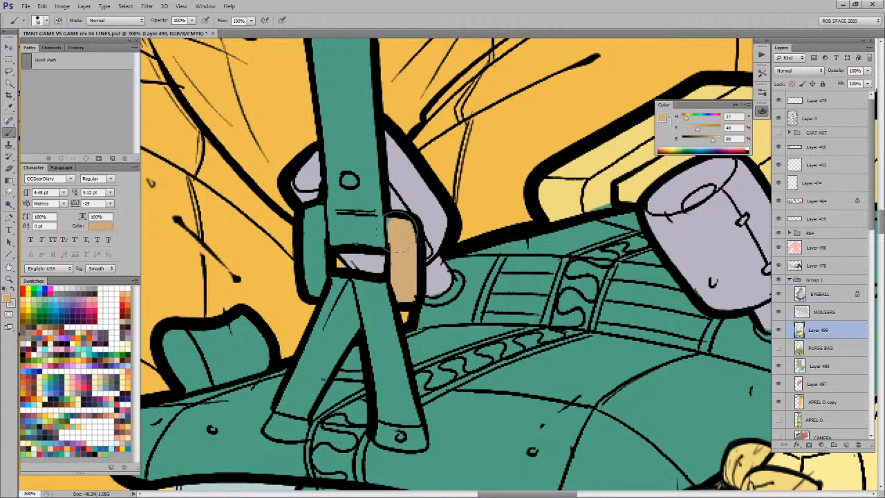
pyautogui.moveTo(315, 231)
pyautogui.mouseDown()
pyautogui.moveTo(325, 276)
pyautogui.moveTo(308, 294)
pyautogui.moveTo(304, 207)
pyautogui.moveTo(318, 197)
pyautogui.mouseUp()
pyautogui.click(350, 180)
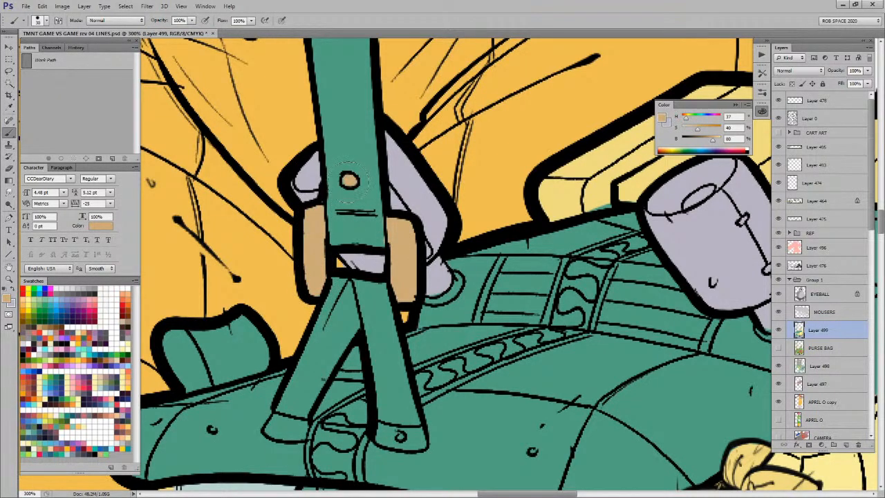
# Step: Paint both sides of the rear strap's buckle with the same tan and tidy its edge against the green strap
pyautogui.moveTo(383, 454); pyautogui.dragTo(419, 302)
pyautogui.press('z')
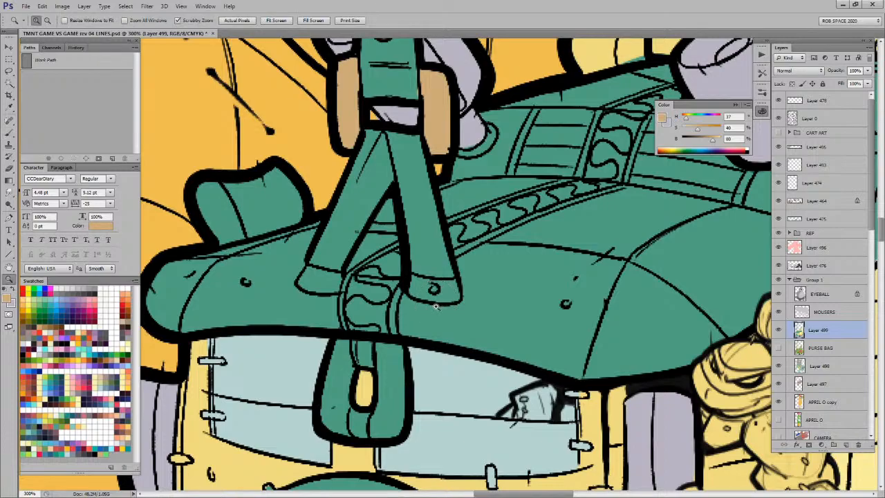
pyautogui.keyDown('alt'); pyautogui.click(437, 307); pyautogui.keyUp('alt')
pyautogui.keyDown('alt'); pyautogui.click(438, 307); pyautogui.keyUp('alt')
pyautogui.keyDown('alt'); pyautogui.click(438, 307); pyautogui.keyUp('alt')
pyautogui.keyDown('alt'); pyautogui.click(438, 306); pyautogui.keyUp('alt')
pyautogui.press('b')
pyautogui.press('z')
pyautogui.click(535, 216)
pyautogui.click(536, 216)
pyautogui.click(536, 216)
pyautogui.press('b')
pyautogui.moveTo(529, 208)
pyautogui.mouseDown()
pyautogui.moveTo(531, 254)
pyautogui.moveTo(521, 272)
pyautogui.moveTo(522, 221)
pyautogui.moveTo(520, 271)
pyautogui.mouseUp()
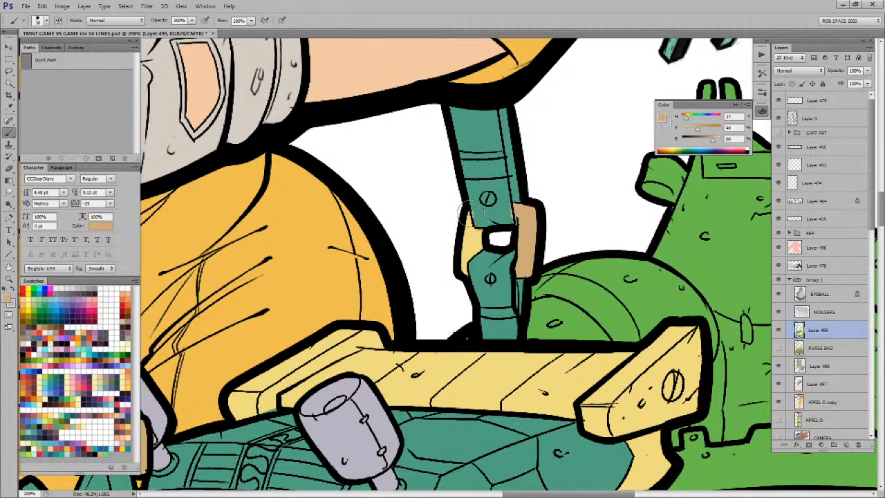
pyautogui.moveTo(475, 235)
pyautogui.mouseDown()
pyautogui.moveTo(477, 253)
pyautogui.moveTo(463, 273)
pyautogui.moveTo(469, 226)
pyautogui.mouseUp()
pyautogui.keyDown('alt'); pyautogui.click(477, 211); pyautogui.keyUp('alt')
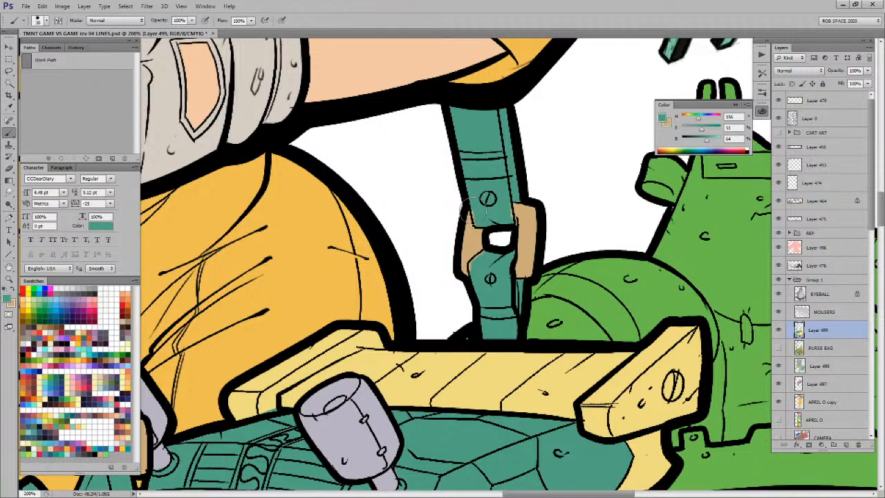
pyautogui.keyDown('alt'); pyautogui.click(468, 276); pyautogui.keyUp('alt')
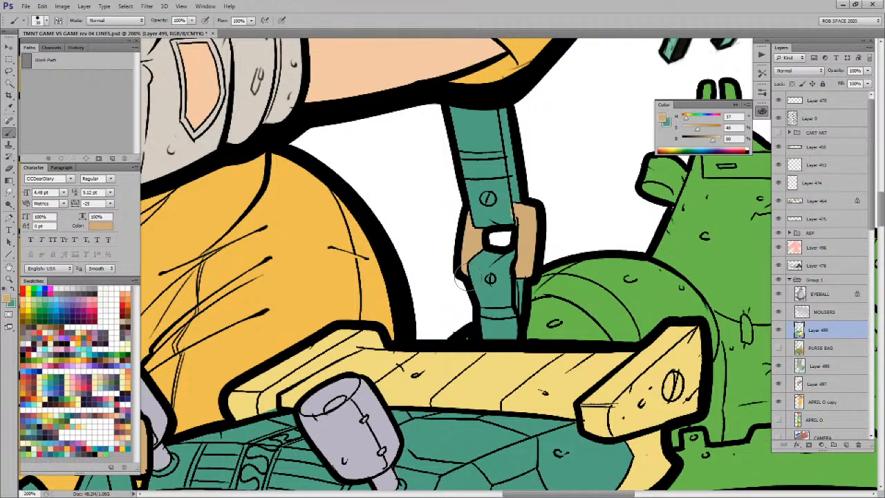
# Step: Paint the shoulder strap's section above the two round badges with the same tan
pyautogui.press('z')
pyautogui.keyDown('alt'); pyautogui.click(509, 265); pyautogui.keyUp('alt')
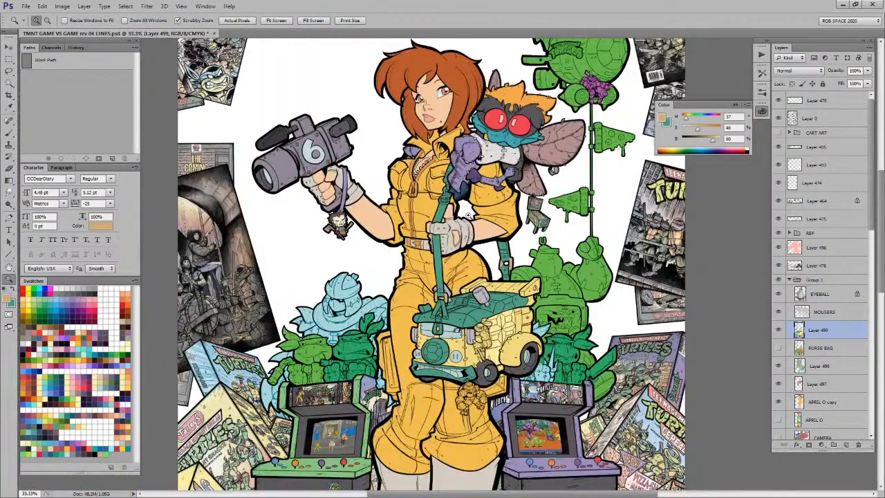
pyautogui.click(442, 228)
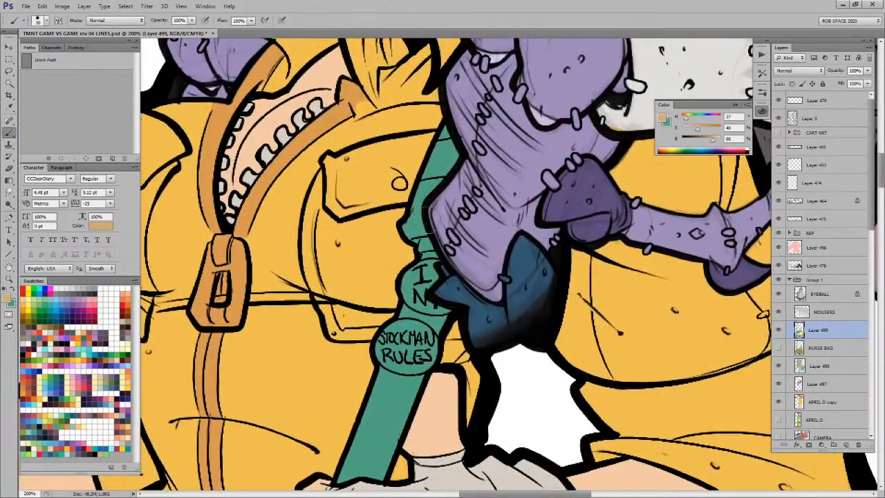
pyautogui.press('b')
pyautogui.moveTo(406, 223)
pyautogui.mouseDown()
pyautogui.moveTo(411, 232)
pyautogui.moveTo(425, 228)
pyautogui.moveTo(415, 211)
pyautogui.moveTo(430, 157)
pyautogui.moveTo(451, 133)
pyautogui.moveTo(428, 188)
pyautogui.mouseUp()
pyautogui.moveTo(480, 279); pyautogui.dragTo(497, 189)
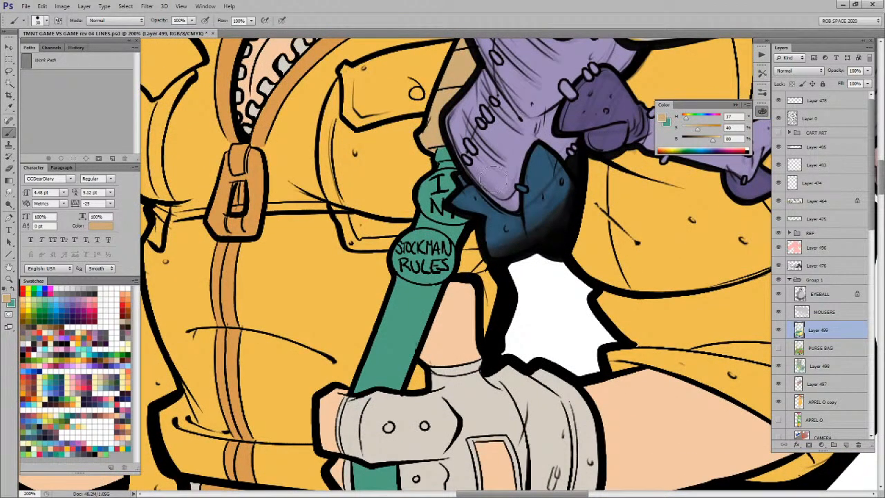
# Step: Paint the STOCKMAN RULES badge pale lavender, H 266, S 21, B 100, and the badge above it lime, H 85, S 59, B 94
pyautogui.click(94, 385)
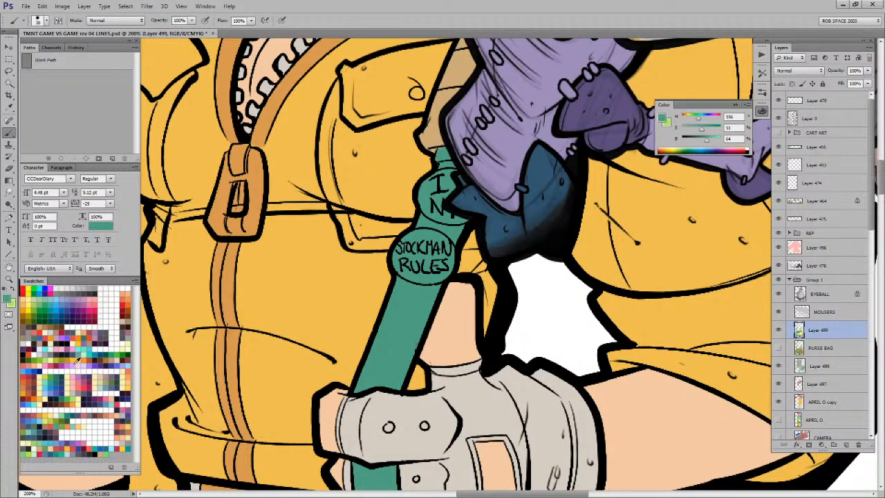
pyautogui.click(87, 364)
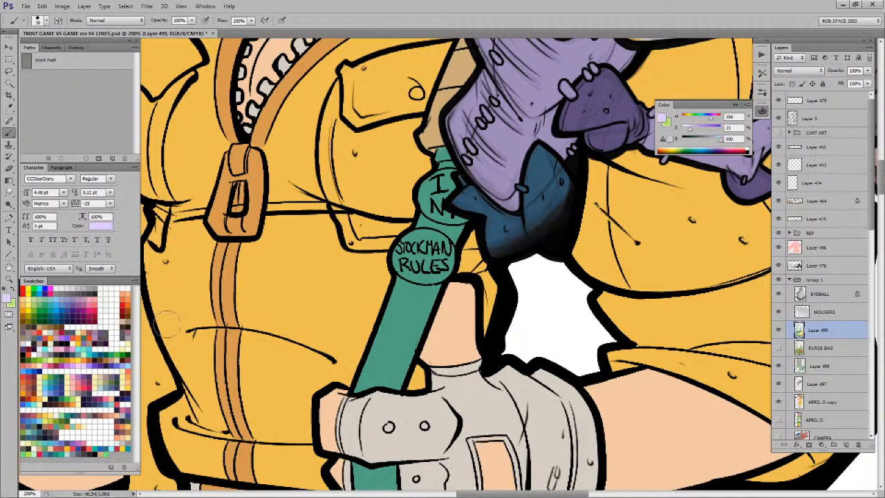
pyautogui.moveTo(419, 251)
pyautogui.mouseDown()
pyautogui.moveTo(446, 249)
pyautogui.moveTo(443, 277)
pyautogui.moveTo(398, 280)
pyautogui.moveTo(398, 247)
pyautogui.moveTo(425, 246)
pyautogui.moveTo(440, 269)
pyautogui.mouseUp()
pyautogui.press('x')
pyautogui.moveTo(434, 174)
pyautogui.mouseDown()
pyautogui.moveTo(446, 201)
pyautogui.moveTo(464, 218)
pyautogui.moveTo(424, 200)
pyautogui.moveTo(418, 188)
pyautogui.moveTo(456, 169)
pyautogui.moveTo(433, 178)
pyautogui.moveTo(453, 178)
pyautogui.moveTo(446, 202)
pyautogui.mouseUp()
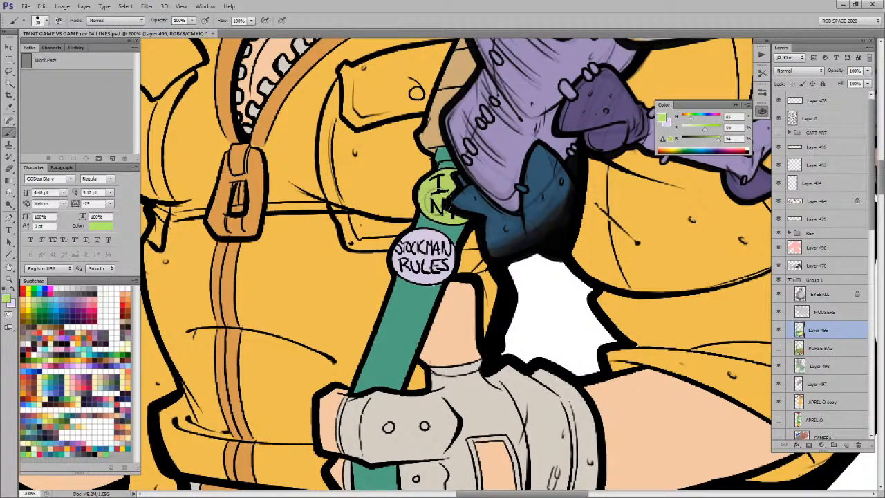
pyautogui.keyDown('alt'); pyautogui.click(461, 184); pyautogui.keyUp('alt')
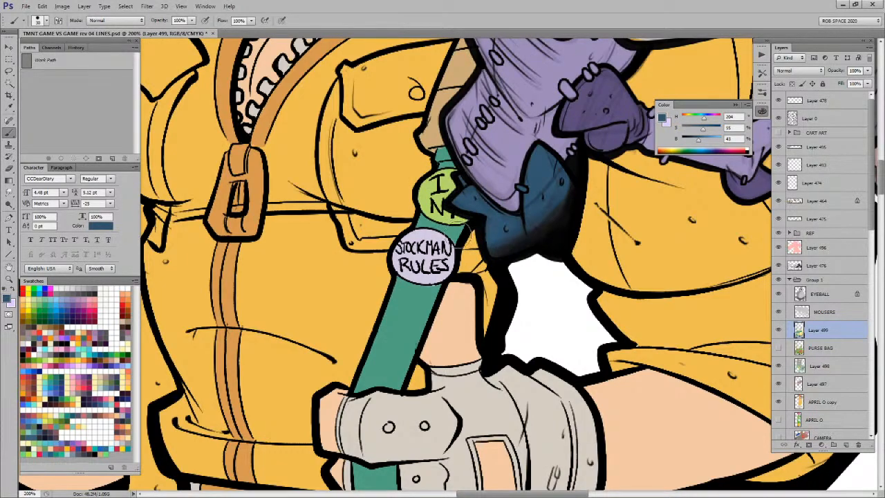
pyautogui.keyDown('alt'); pyautogui.click(455, 235); pyautogui.keyUp('alt')
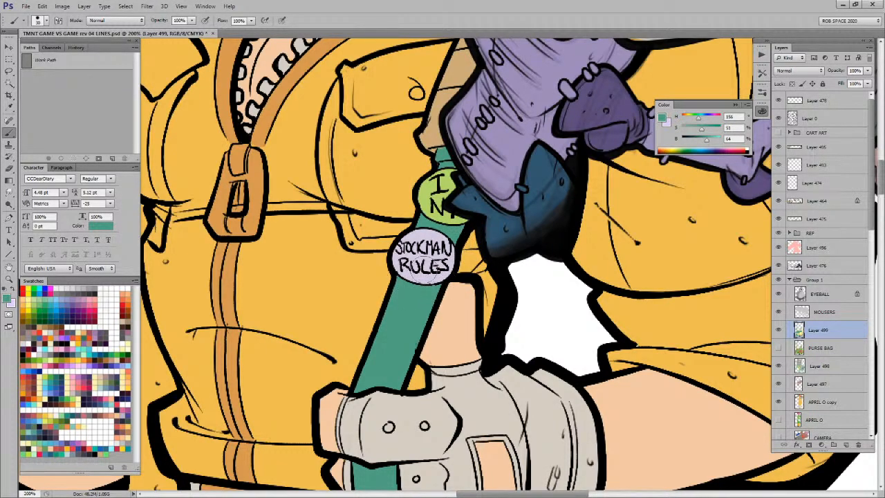
# Step: Save the cover illustration
pyautogui.press('z')
pyautogui.keyDown('alt'); pyautogui.click(431, 270); pyautogui.keyUp('alt')
pyautogui.keyDown('alt'); pyautogui.click(432, 270); pyautogui.keyUp('alt')
pyautogui.keyDown('alt'); pyautogui.click(432, 270); pyautogui.keyUp('alt')
pyautogui.keyDown('alt'); pyautogui.click(432, 270); pyautogui.keyUp('alt')
pyautogui.keyDown('alt'); pyautogui.click(431, 270); pyautogui.keyUp('alt')
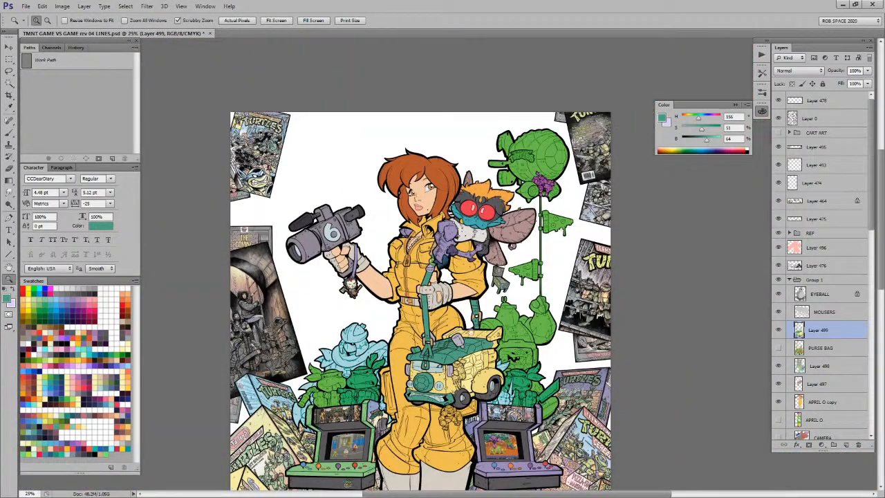
pyautogui.scroll(-5, 467, 323)
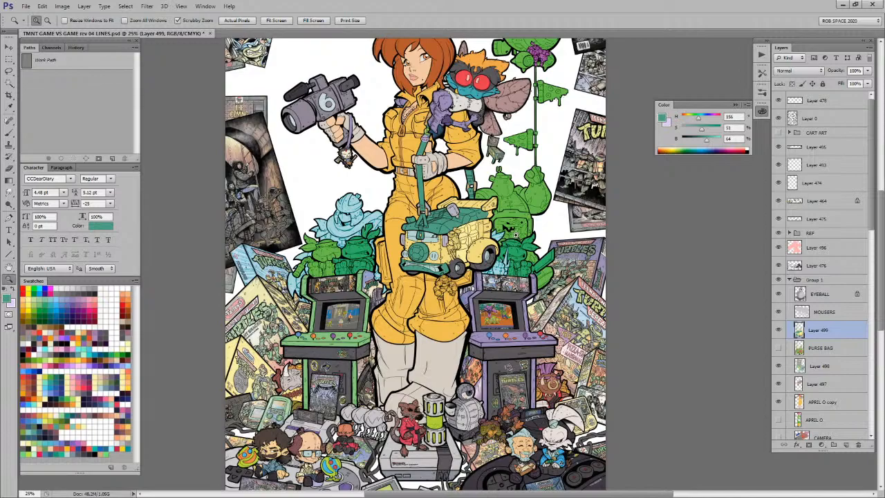
pyautogui.hotkey('ctrl', 's')
pyautogui.keyDown('alt'); pyautogui.click(470, 170); pyautogui.keyUp('alt')
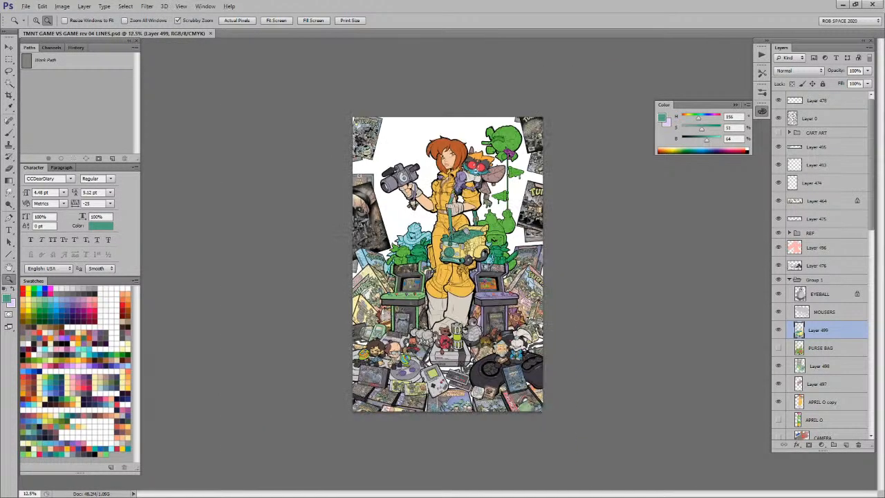
pyautogui.click(492, 211)
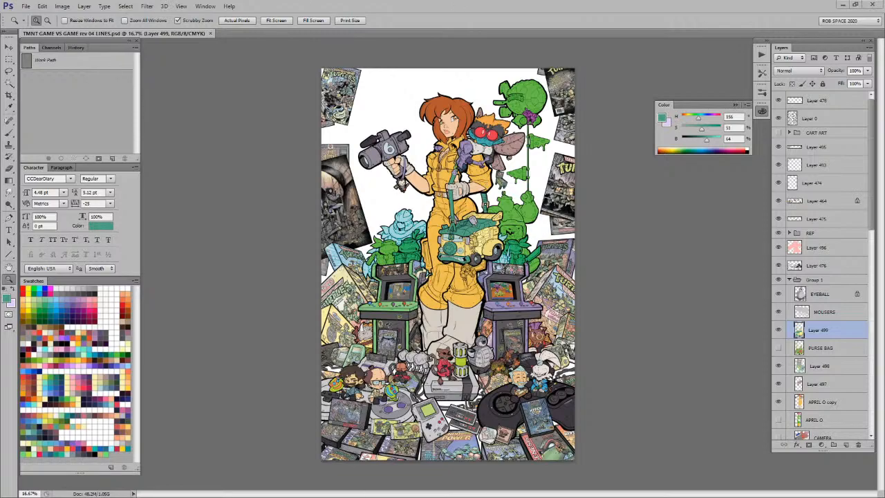
pyautogui.hotkey('ctrl', 'Tab')
pyautogui.press('b')
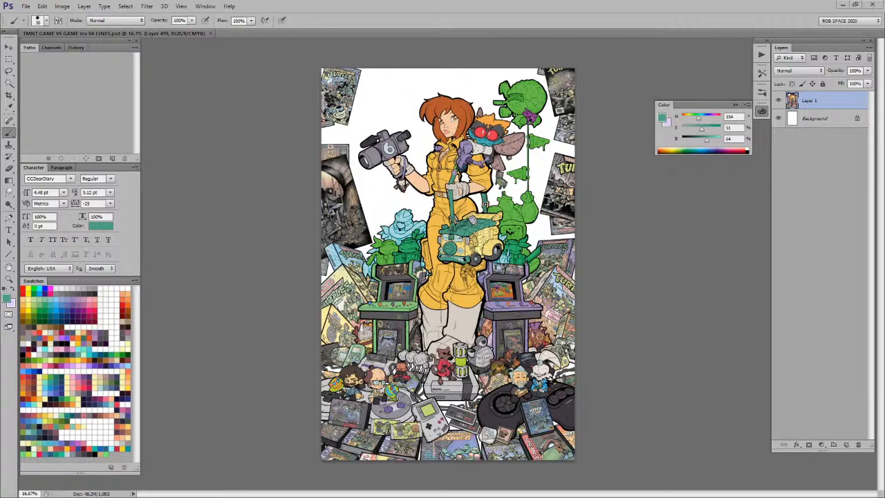
pyautogui.scroll(8, 469, 236)
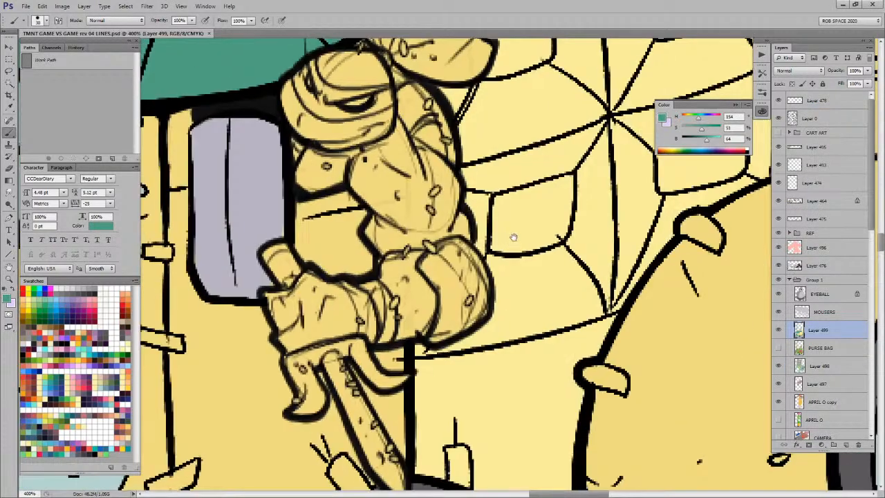
# Step: Outline the whole ninja turtle charm beside the van's mirror and fill it with olive green, H 55, S 60, B 55
pyautogui.moveTo(508, 240); pyautogui.dragTo(530, 241)
pyautogui.press('x')
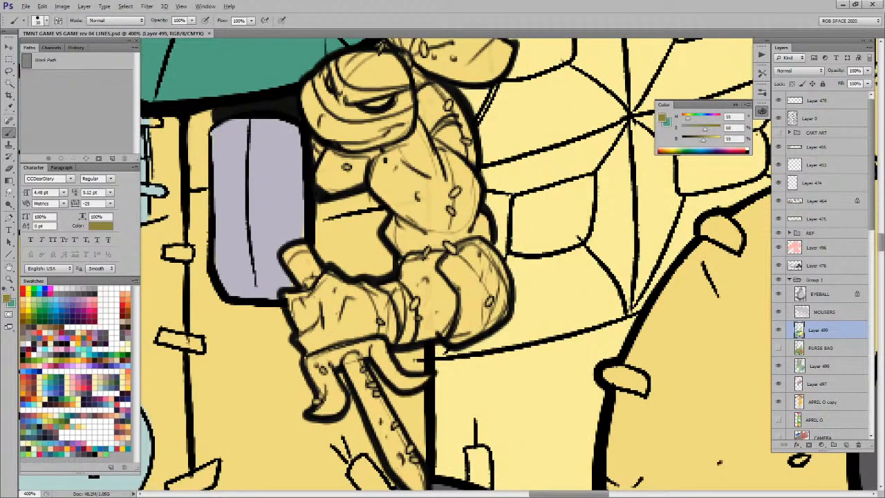
pyautogui.press('space')
pyautogui.moveTo(472, 166); pyautogui.dragTo(488, 206)
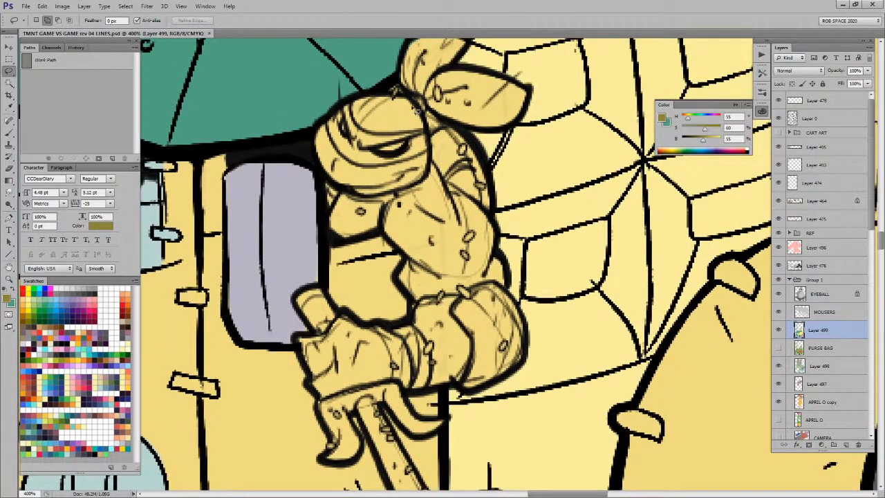
pyautogui.keyDown('alt'); pyautogui.click(412, 119); pyautogui.keyUp('alt')
pyautogui.press('space')
pyautogui.moveTo(431, 179); pyautogui.dragTo(486, 194)
pyautogui.press('l')
pyautogui.moveTo(403, 135)
pyautogui.mouseDown()
pyautogui.moveTo(407, 222)
pyautogui.moveTo(444, 220)
pyautogui.moveTo(462, 239)
pyautogui.mouseUp()
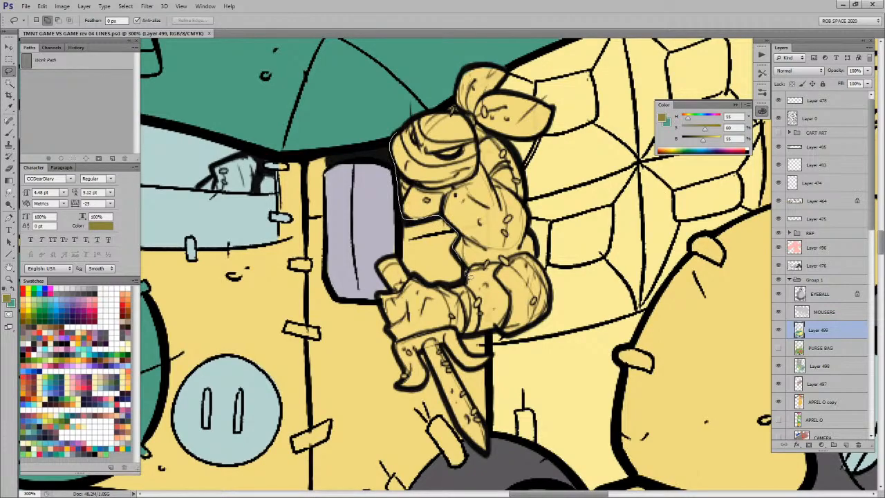
pyautogui.moveTo(386, 285); pyautogui.dragTo(392, 329)
pyautogui.moveTo(443, 391)
pyautogui.mouseDown()
pyautogui.moveTo(488, 455)
pyautogui.moveTo(468, 373)
pyautogui.moveTo(490, 369)
pyautogui.moveTo(469, 341)
pyautogui.moveTo(496, 337)
pyautogui.mouseUp()
pyautogui.moveTo(542, 253); pyautogui.dragTo(510, 146)
pyautogui.moveTo(549, 124)
pyautogui.mouseDown()
pyautogui.moveTo(494, 69)
pyautogui.moveTo(446, 110)
pyautogui.moveTo(404, 126)
pyautogui.moveTo(408, 208)
pyautogui.moveTo(443, 228)
pyautogui.moveTo(569, 243)
pyautogui.moveTo(618, 275)
pyautogui.mouseUp()
pyautogui.hotkey('alt', 'BackSpace')
pyautogui.hotkey('ctrl', 'd')
# Step: Fill the turtle's eye mask and both bandana tails with red, H 349, S 78, B 90
pyautogui.moveTo(689, 392); pyautogui.dragTo(516, 362)
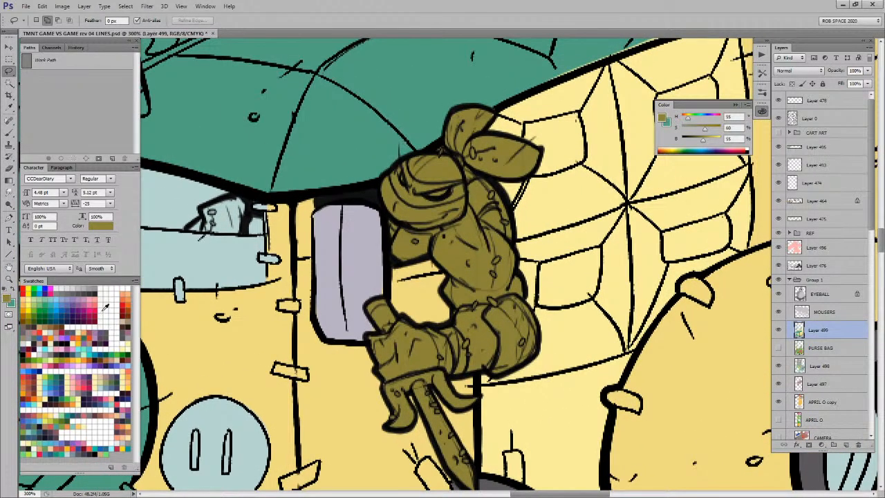
pyautogui.click(121, 398)
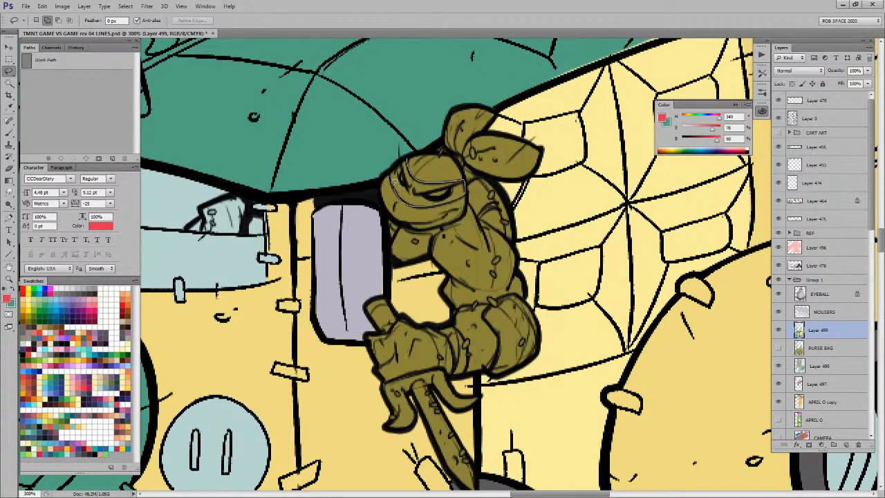
pyautogui.hotkey('alt', 'BackSpace')
pyautogui.hotkey('ctrl', 'd')
pyautogui.moveTo(482, 176)
pyautogui.mouseDown()
pyautogui.moveTo(536, 176)
pyautogui.moveTo(544, 153)
pyautogui.mouseUp()
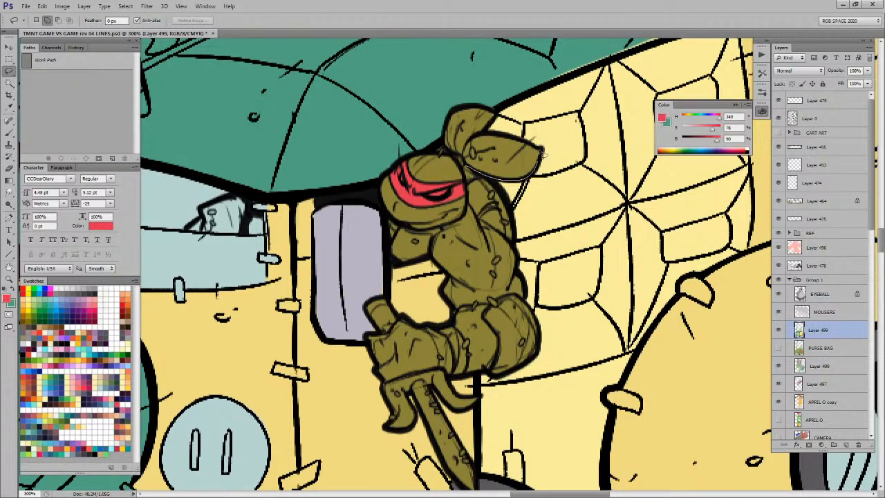
pyautogui.moveTo(484, 109)
pyautogui.mouseDown()
pyautogui.moveTo(451, 118)
pyautogui.moveTo(445, 148)
pyautogui.moveTo(478, 174)
pyautogui.mouseUp()
pyautogui.hotkey('alt', 'BackSpace')
pyautogui.hotkey('ctrl', 'd')
# Step: Paint the turtle's shell brown, H 26, S 52, B 70
pyautogui.press('b')
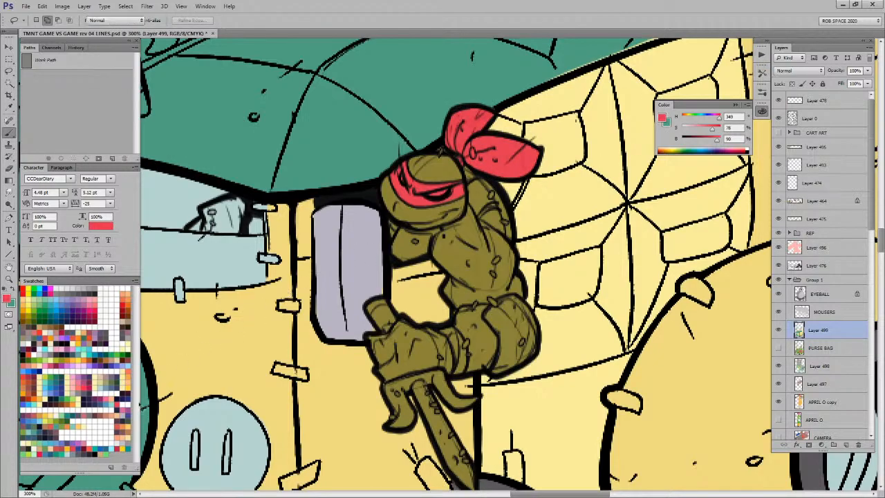
pyautogui.click(126, 434)
pyautogui.moveTo(475, 204)
pyautogui.mouseDown()
pyautogui.moveTo(487, 185)
pyautogui.moveTo(484, 166)
pyautogui.moveTo(477, 185)
pyautogui.moveTo(494, 220)
pyautogui.moveTo(516, 235)
pyautogui.moveTo(496, 176)
pyautogui.mouseUp()
# Step: Paint the turtle's elbow pad mauve brown and its wristband the same red as the mask
pyautogui.click(127, 428)
pyautogui.moveTo(490, 311)
pyautogui.mouseDown()
pyautogui.moveTo(495, 319)
pyautogui.moveTo(513, 304)
pyautogui.moveTo(534, 320)
pyautogui.moveTo(527, 354)
pyautogui.moveTo(502, 368)
pyautogui.moveTo(503, 338)
pyautogui.moveTo(529, 349)
pyautogui.moveTo(491, 320)
pyautogui.moveTo(508, 304)
pyautogui.moveTo(500, 235)
pyautogui.mouseUp()
pyautogui.moveTo(440, 280)
pyautogui.mouseDown()
pyautogui.moveTo(453, 317)
pyautogui.moveTo(464, 291)
pyautogui.moveTo(442, 298)
pyautogui.mouseUp()
# Step: Paint the turtle's chest plate light orange, H 40, S 59, B 100, and its eyes pale cream, H 45, S 32, B 98
pyautogui.keyDown('alt'); pyautogui.click(451, 152); pyautogui.keyUp('alt')
pyautogui.click(129, 423)
pyautogui.moveTo(397, 208)
pyautogui.mouseDown()
pyautogui.moveTo(398, 181)
pyautogui.moveTo(422, 186)
pyautogui.moveTo(422, 197)
pyautogui.moveTo(398, 206)
pyautogui.moveTo(386, 170)
pyautogui.mouseUp()
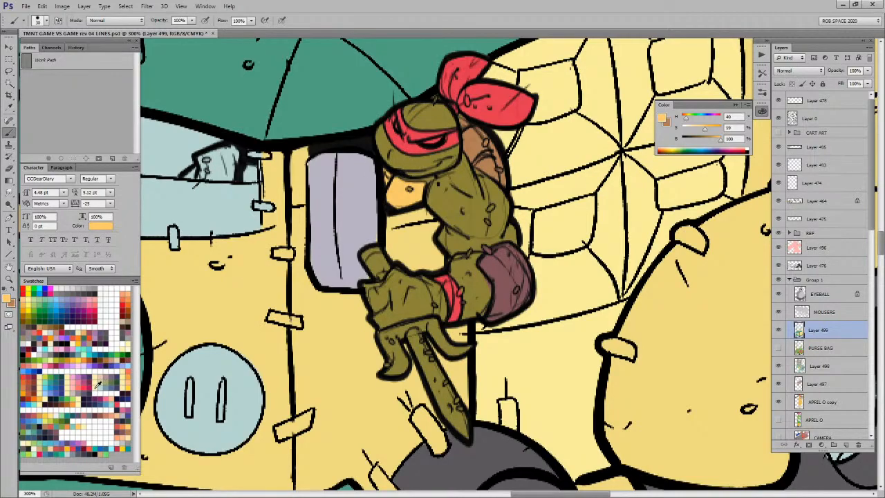
pyautogui.click(126, 437)
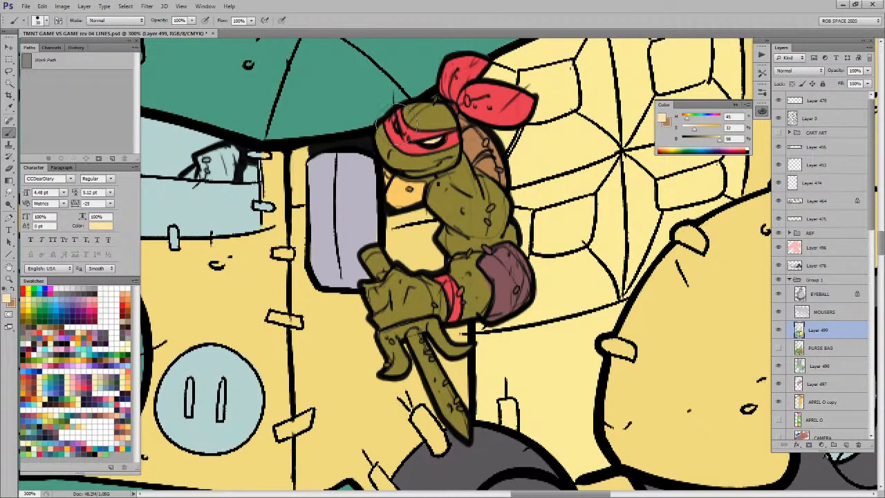
pyautogui.moveTo(470, 298); pyautogui.dragTo(458, 269)
# Step: Select the sai's blade, guard and handle without the hand and fill them with neutral grey, H 0, S 0, B 76
pyautogui.click(124, 440)
pyautogui.press('l')
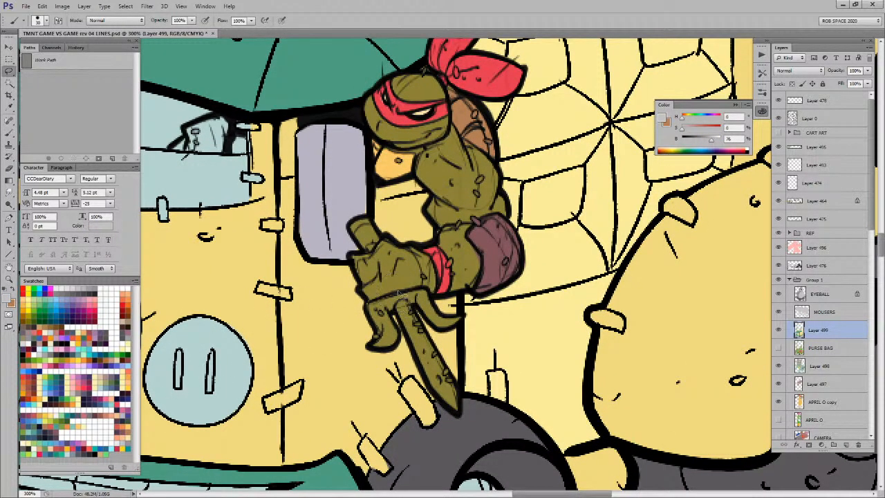
pyautogui.moveTo(364, 307)
pyautogui.mouseDown()
pyautogui.moveTo(474, 405)
pyautogui.moveTo(450, 312)
pyautogui.moveTo(429, 300)
pyautogui.mouseUp()
pyautogui.moveTo(382, 259)
pyautogui.mouseDown()
pyautogui.moveTo(350, 239)
pyautogui.moveTo(389, 241)
pyautogui.moveTo(368, 228)
pyautogui.mouseUp()
pyautogui.press('w')
pyautogui.rightClick(366, 232)
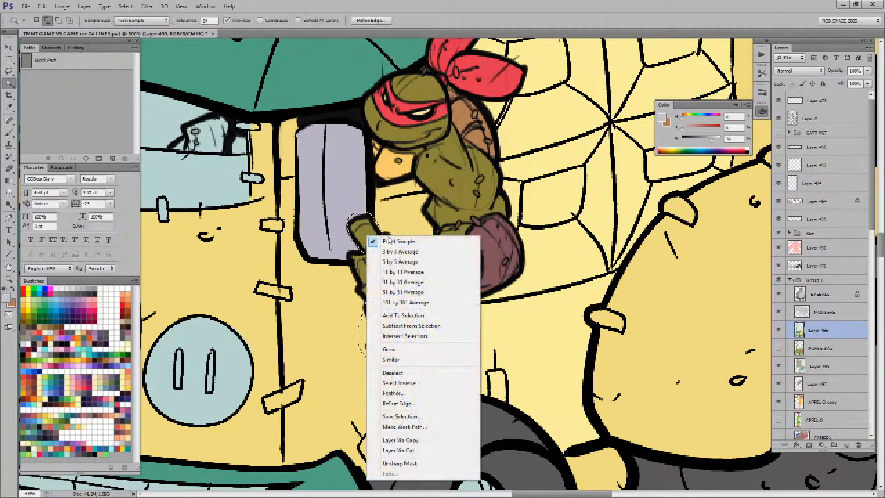
pyautogui.click(408, 329)
pyautogui.click(408, 331)
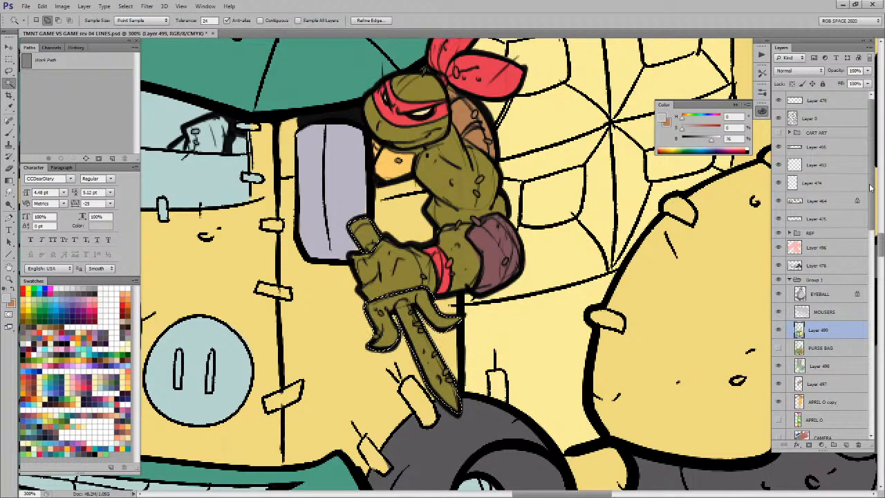
pyautogui.press('Delete')
pyautogui.hotkey('ctrl', 'd')
pyautogui.press('b')
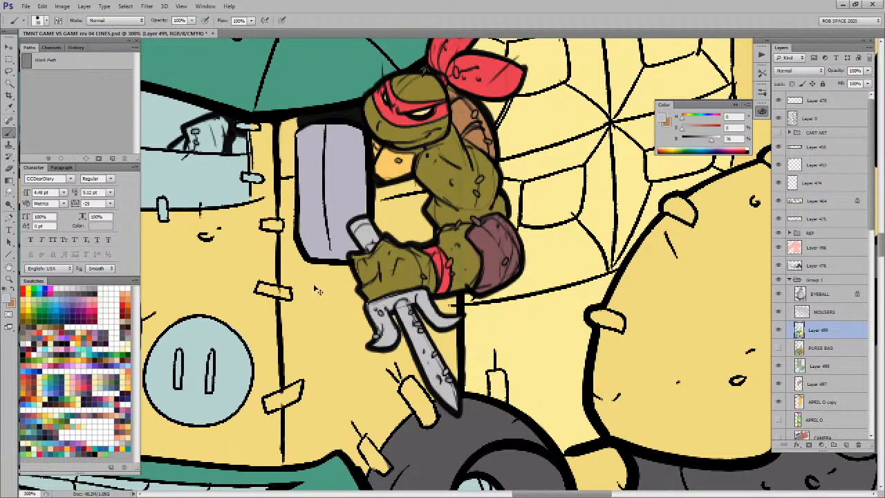
# Step: Restore the sai selection and paint its handle golden yellow with a red accent next to the hand
pyautogui.hotkey('ctrl', 'shift', 'd')
pyautogui.keyDown('alt'); pyautogui.click(477, 86); pyautogui.keyUp('alt')
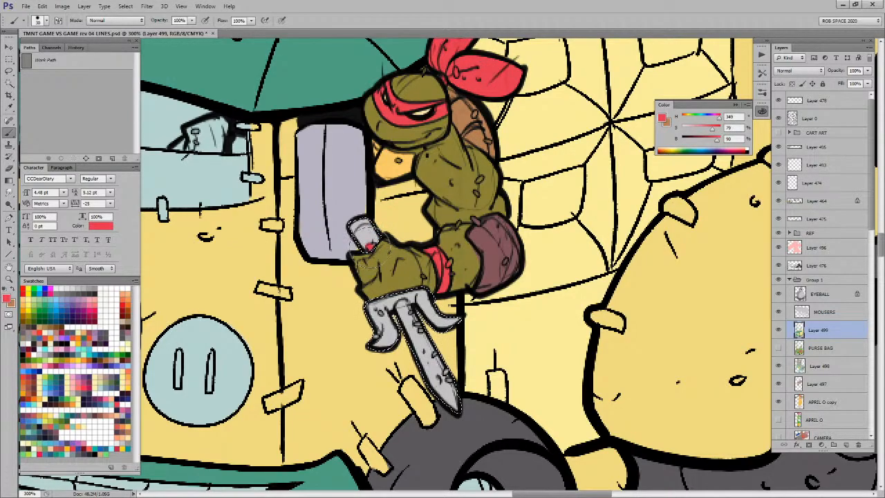
pyautogui.press('x')
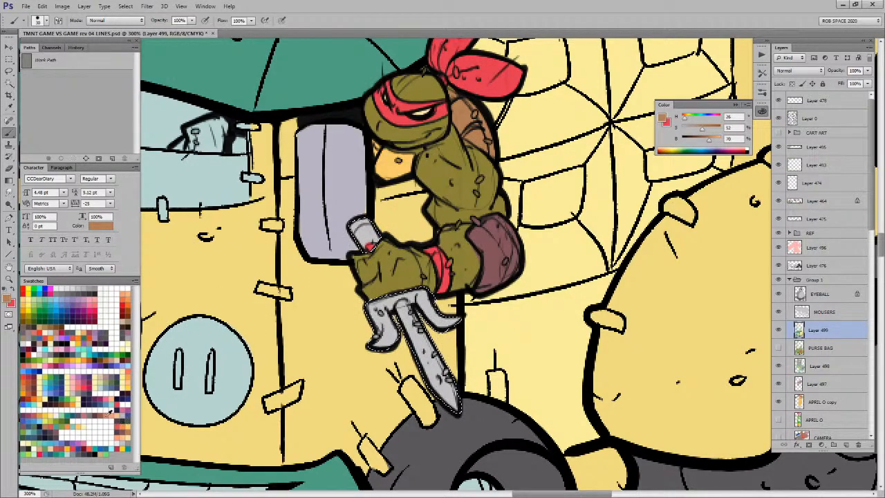
pyautogui.click(47, 411)
pyautogui.moveTo(366, 217)
pyautogui.mouseDown()
pyautogui.moveTo(350, 240)
pyautogui.moveTo(365, 216)
pyautogui.moveTo(378, 225)
pyautogui.mouseUp()
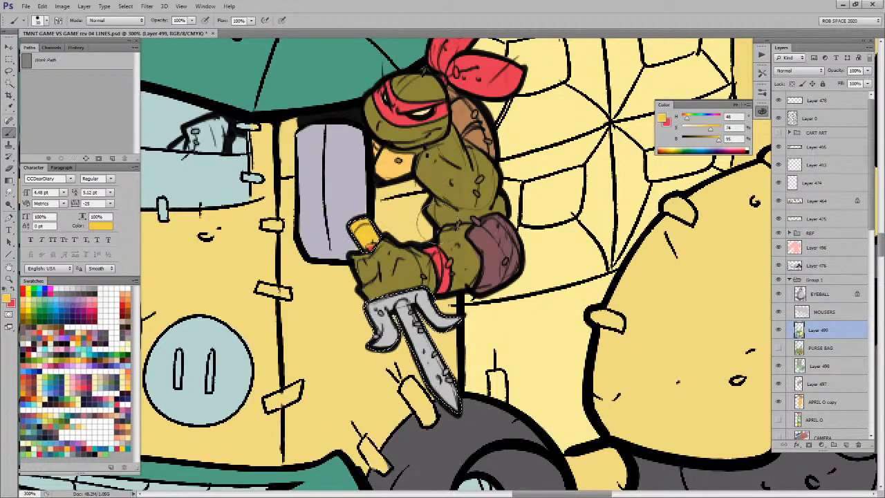
pyautogui.hotkey('ctrl', 'd')
# Step: Touch up the colour edges around the turtle's sai handle, arm, chest and shell using colours sampled from the artwork
pyautogui.keyDown('alt'); pyautogui.click(481, 85); pyautogui.keyUp('alt')
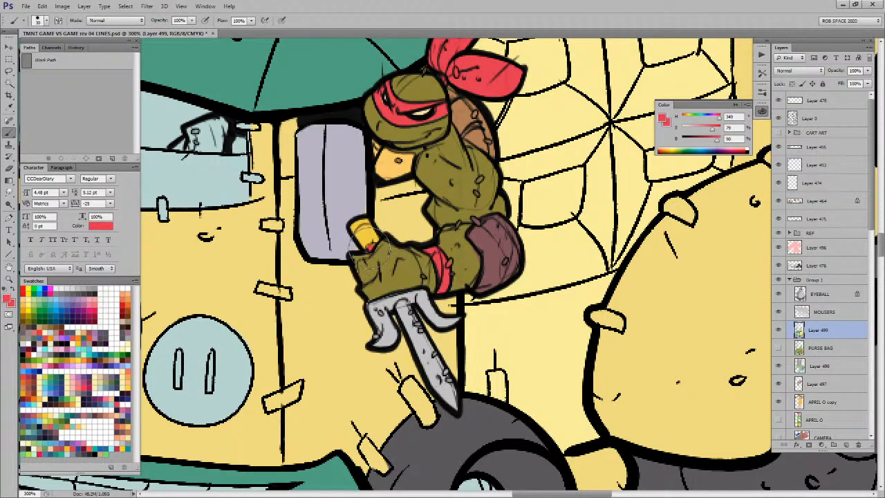
pyautogui.keyDown('alt'); pyautogui.click(355, 237); pyautogui.keyUp('alt')
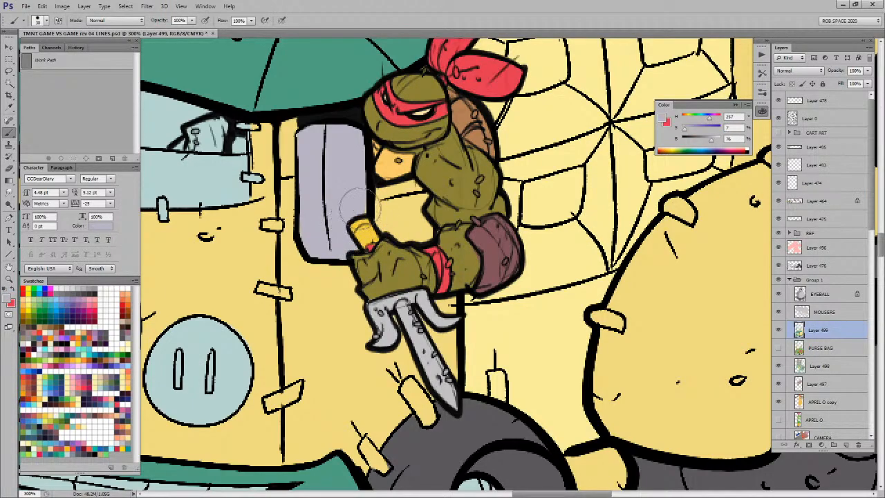
pyautogui.moveTo(359, 178); pyautogui.dragTo(352, 211)
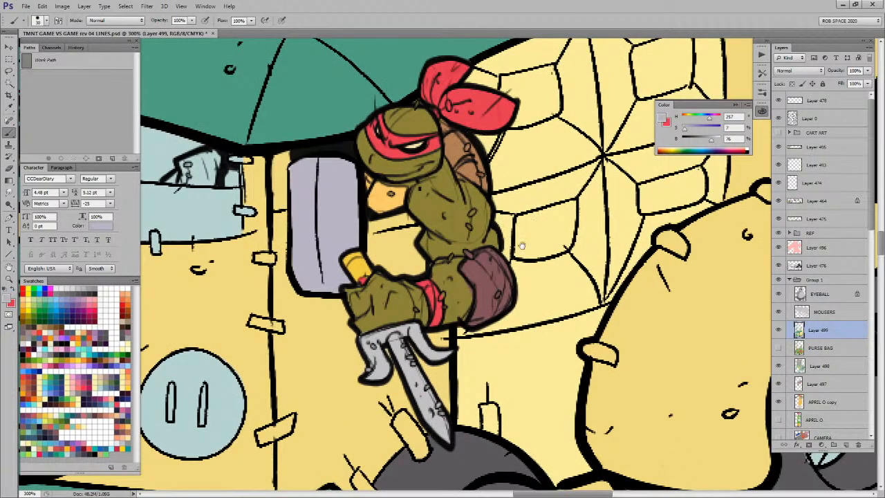
pyautogui.moveTo(484, 277); pyautogui.dragTo(480, 251)
pyautogui.keyDown('alt'); pyautogui.click(459, 271); pyautogui.keyUp('alt')
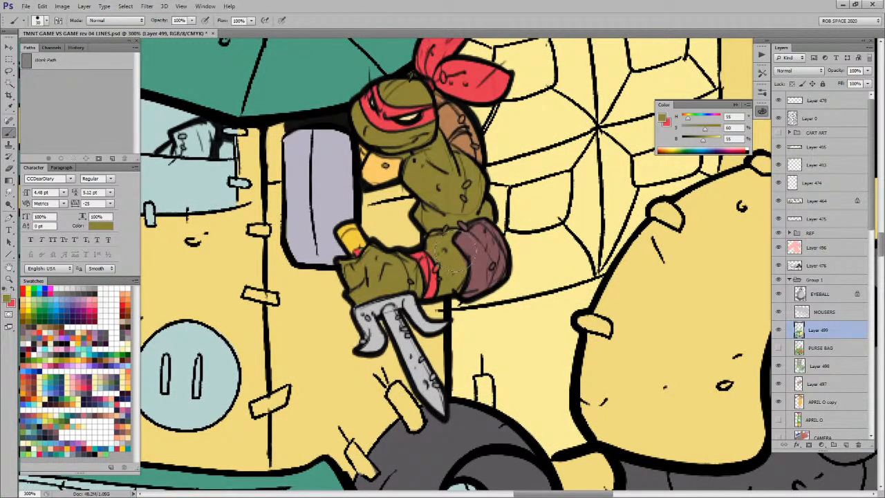
pyautogui.keyDown('alt'); pyautogui.click(469, 101); pyautogui.keyUp('alt')
pyautogui.keyDown('alt'); pyautogui.click(432, 248); pyautogui.keyUp('alt')
pyautogui.moveTo(469, 241); pyautogui.dragTo(442, 303)
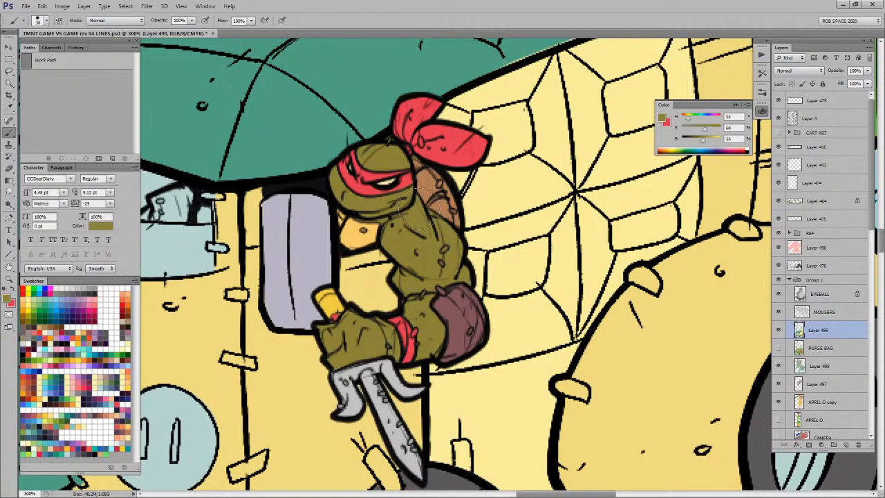
pyautogui.moveTo(424, 211); pyautogui.dragTo(434, 252)
pyautogui.keyDown('alt'); pyautogui.click(379, 277); pyautogui.keyUp('alt')
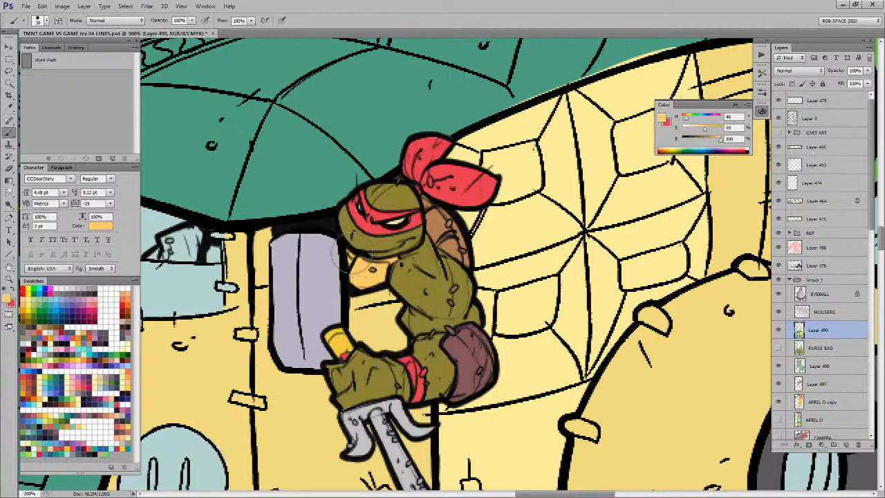
pyautogui.keyDown('alt'); pyautogui.click(434, 213); pyautogui.keyUp('alt')
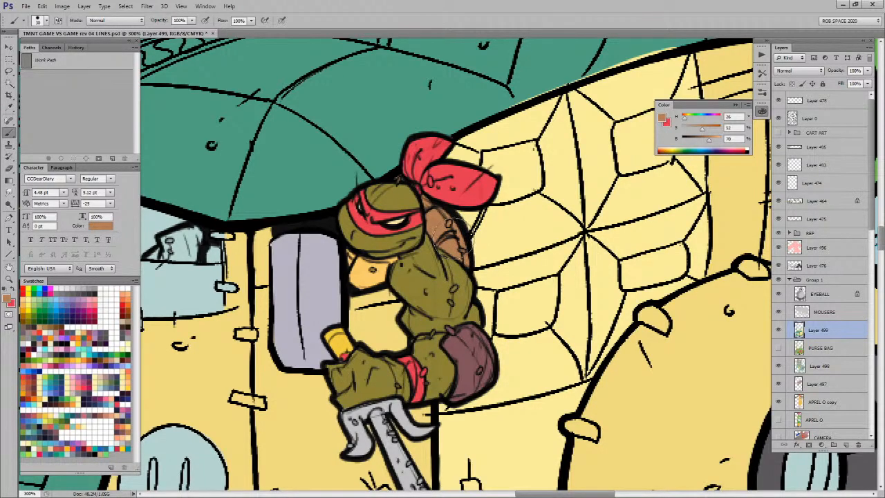
# Step: Examine the coloured turtle and van purse within the overall cover composition
pyautogui.moveTo(448, 293); pyautogui.dragTo(444, 224)
pyautogui.press('z')
pyautogui.keyDown('alt'); pyautogui.click(447, 259); pyautogui.keyUp('alt')
pyautogui.keyDown('alt'); pyautogui.click(448, 259); pyautogui.keyUp('alt')
pyautogui.keyDown('alt'); pyautogui.click(448, 259); pyautogui.keyUp('alt')
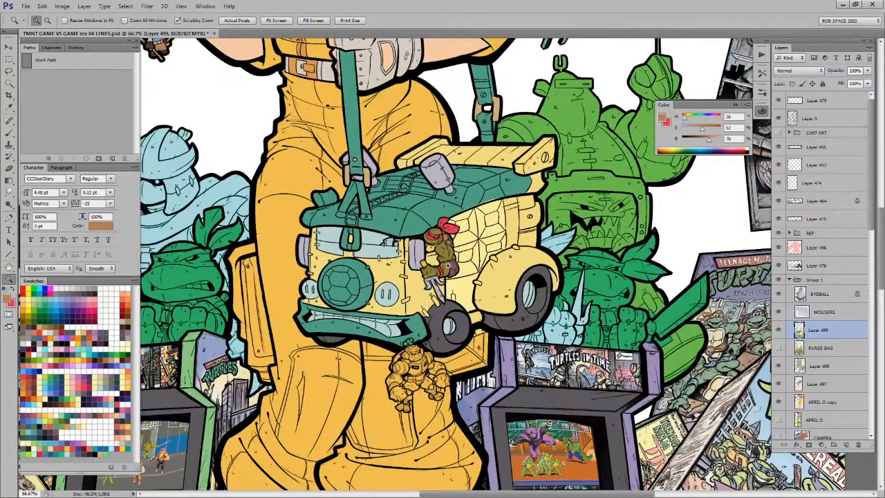
pyautogui.scroll(-2, 453, 216)
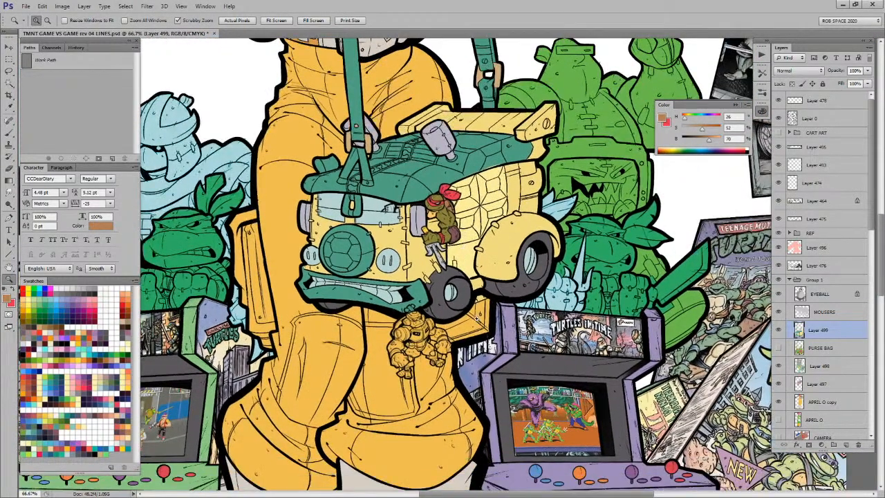
pyautogui.keyDown('alt'); pyautogui.click(458, 202); pyautogui.keyUp('alt')
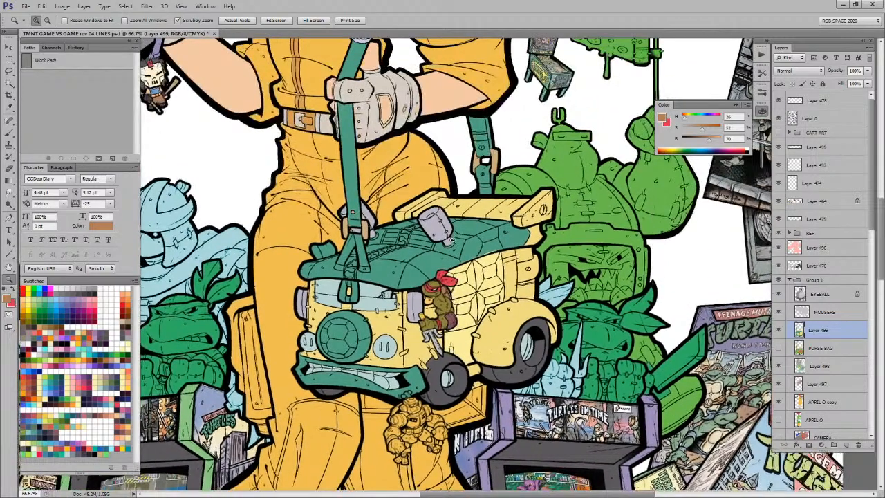
pyautogui.keyDown('alt'); pyautogui.click(451, 240); pyautogui.keyUp('alt')
pyautogui.click(449, 262)
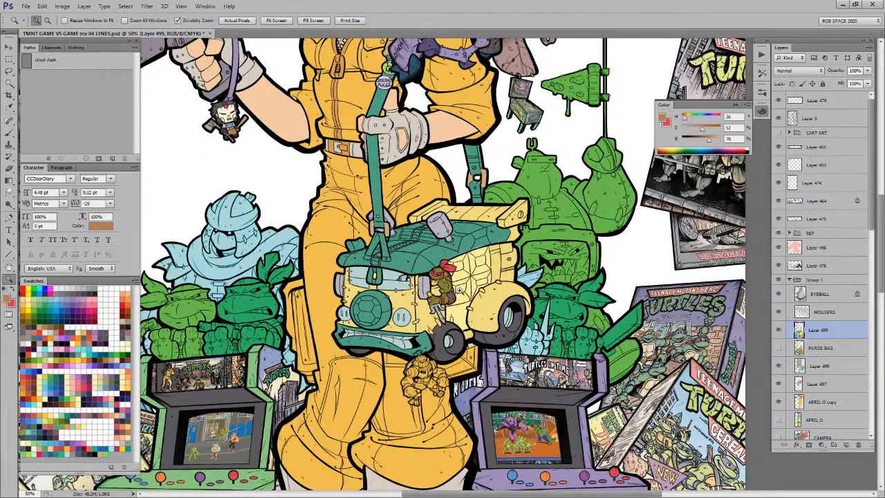
pyautogui.moveTo(459, 297); pyautogui.dragTo(456, 230)
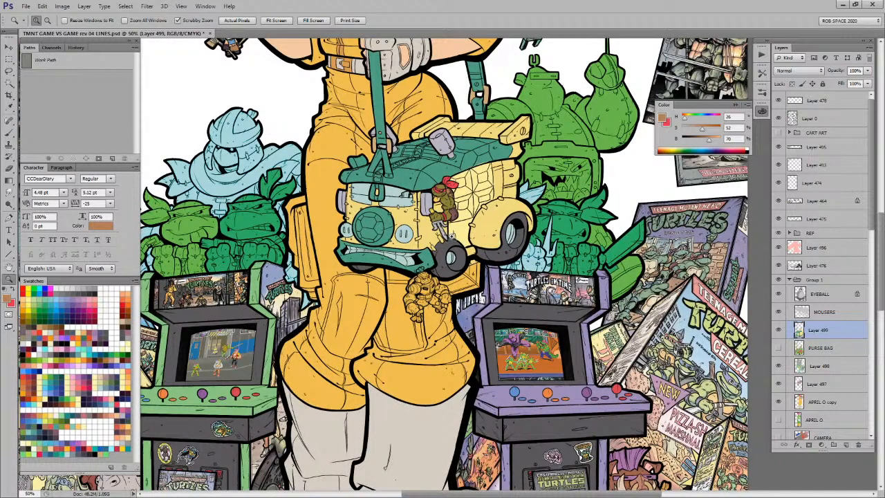
# Step: Choose pale teal, H 167, S 15, B 85, and start outlining the robot charm below the van's bumper
pyautogui.press('b')
pyautogui.scroll(5, 431, 285)
pyautogui.moveTo(454, 249); pyautogui.dragTo(469, 186)
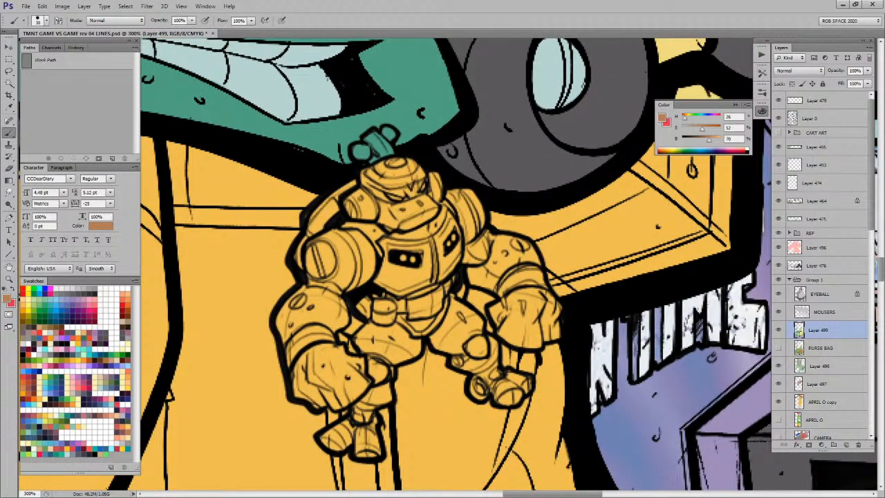
pyautogui.hotkey('ctrl', 'Tab')
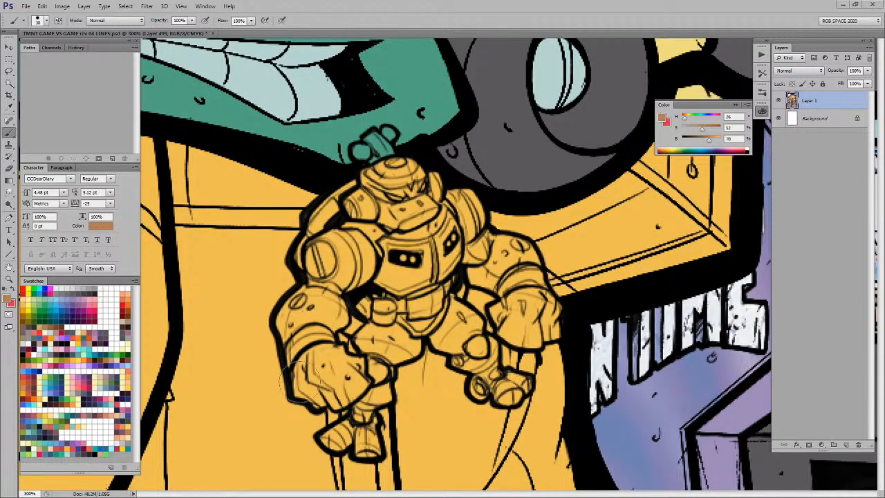
pyautogui.click(97, 386)
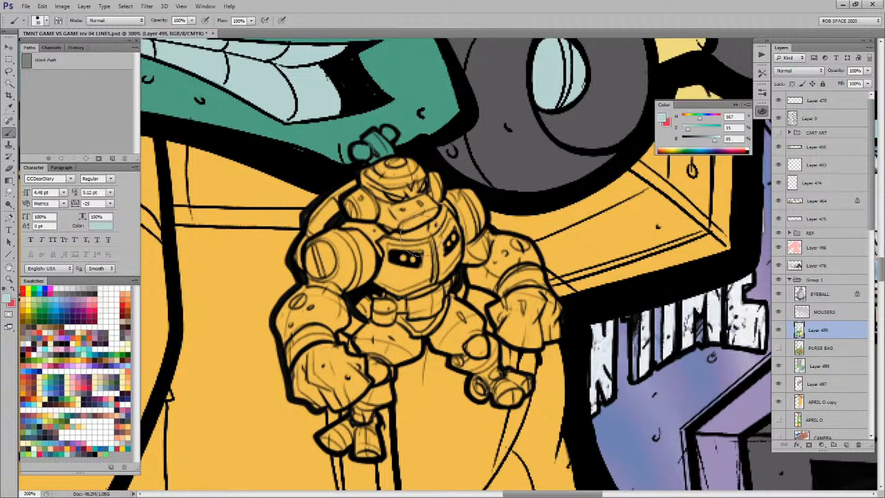
pyautogui.press('l')
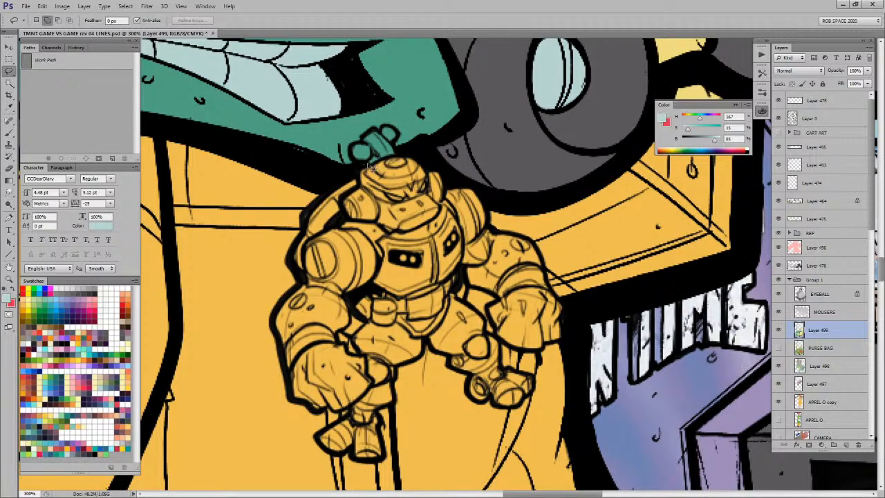
# Step: Outline the robot turtle's body with the lasso, fill it with pale teal (H 167, S 15, B 85), and deselect
pyautogui.moveTo(379, 159)
pyautogui.mouseDown()
pyautogui.moveTo(343, 180)
pyautogui.moveTo(304, 223)
pyautogui.mouseUp()
pyautogui.moveTo(278, 319)
pyautogui.mouseDown()
pyautogui.moveTo(296, 402)
pyautogui.moveTo(349, 414)
pyautogui.moveTo(320, 438)
pyautogui.moveTo(334, 455)
pyautogui.moveTo(359, 460)
pyautogui.mouseUp()
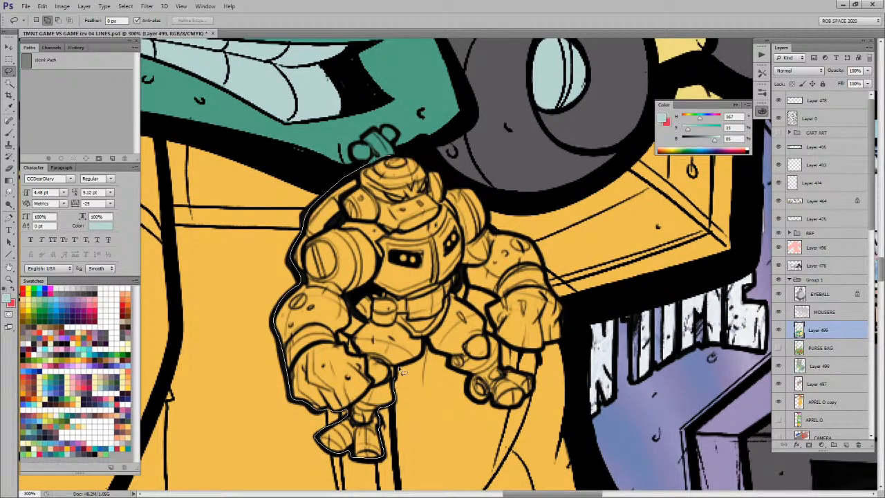
pyautogui.moveTo(469, 386)
pyautogui.mouseDown()
pyautogui.moveTo(478, 406)
pyautogui.moveTo(524, 408)
pyautogui.mouseUp()
pyautogui.moveTo(459, 219); pyautogui.dragTo(418, 166)
pyautogui.moveTo(469, 183)
pyautogui.mouseDown()
pyautogui.moveTo(498, 235)
pyautogui.moveTo(539, 252)
pyautogui.moveTo(565, 318)
pyautogui.moveTo(566, 342)
pyautogui.moveTo(534, 356)
pyautogui.mouseUp()
pyautogui.moveTo(499, 303)
pyautogui.mouseDown()
pyautogui.moveTo(468, 282)
pyautogui.moveTo(451, 246)
pyautogui.mouseUp()
pyautogui.moveTo(363, 320)
pyautogui.mouseDown()
pyautogui.moveTo(359, 337)
pyautogui.moveTo(362, 319)
pyautogui.moveTo(345, 336)
pyautogui.moveTo(356, 351)
pyautogui.moveTo(344, 346)
pyautogui.mouseUp()
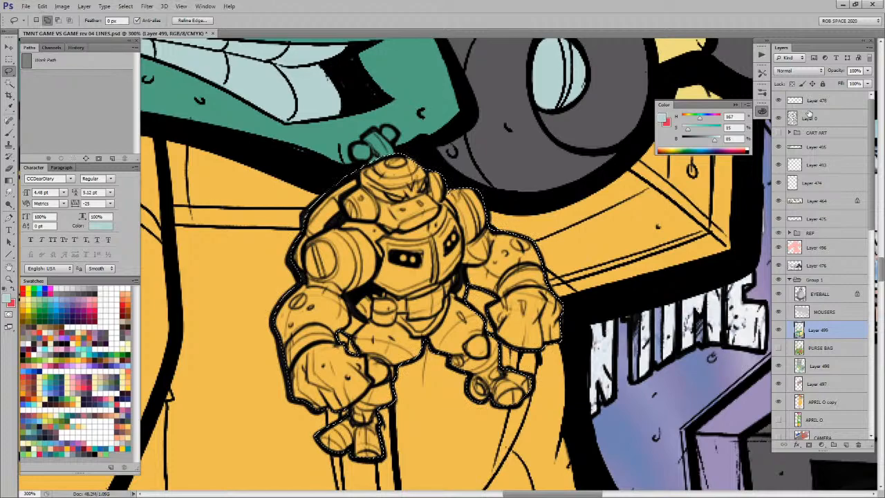
pyautogui.hotkey('alt', 'BackSpace')
pyautogui.hotkey('ctrl', 'd')
# Step: Try out orange brush strokes across the upper edge of the robot turtle's chest plate
pyautogui.press('b')
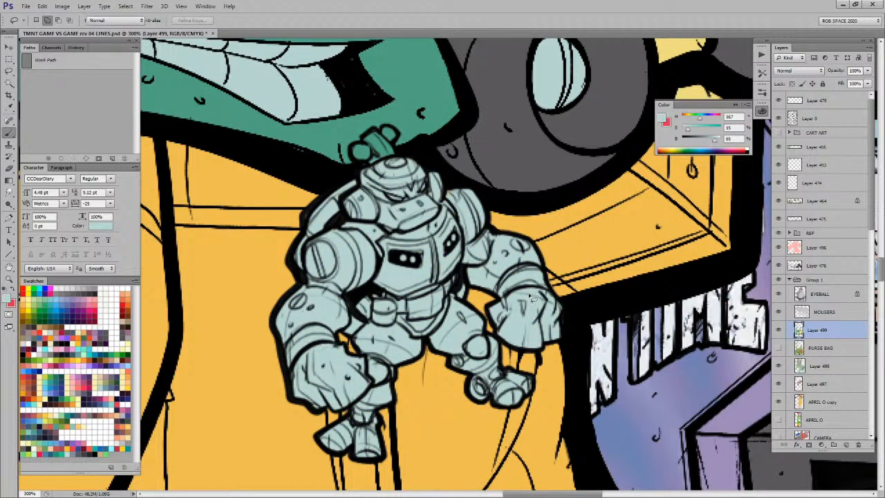
pyautogui.moveTo(522, 266); pyautogui.dragTo(510, 259)
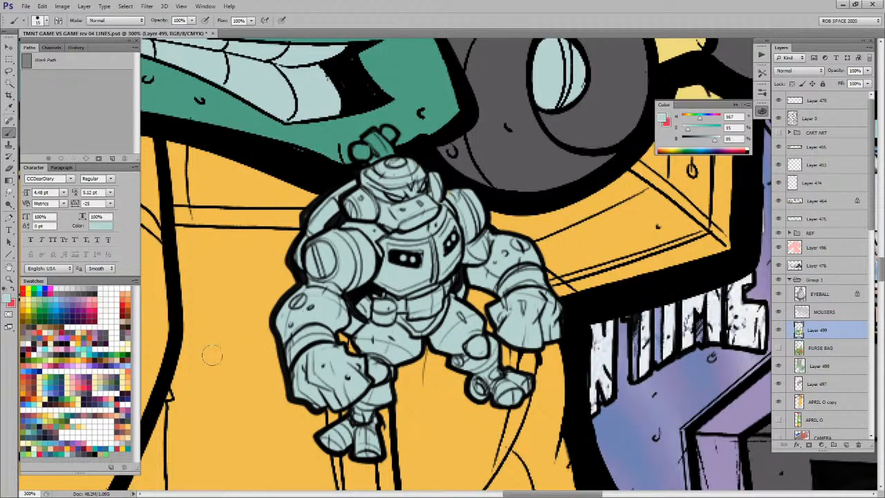
pyautogui.click(125, 378)
pyautogui.moveTo(384, 244); pyautogui.dragTo(419, 246)
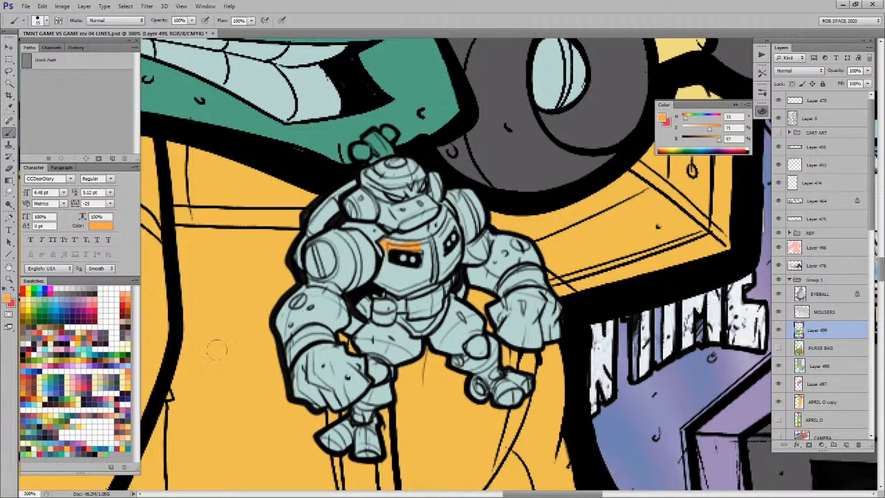
pyautogui.click(78, 426)
pyautogui.press('x')
pyautogui.click(37, 401)
pyautogui.moveTo(389, 249); pyautogui.dragTo(434, 245)
pyautogui.press('x')
pyautogui.hotkey('ctrl', 'z')
# Step: Select both halves of the robot's chest plate with the lasso and fill them with yellow-orange (H 45, S 88, B 98)
pyautogui.click(66, 448)
pyautogui.press('l')
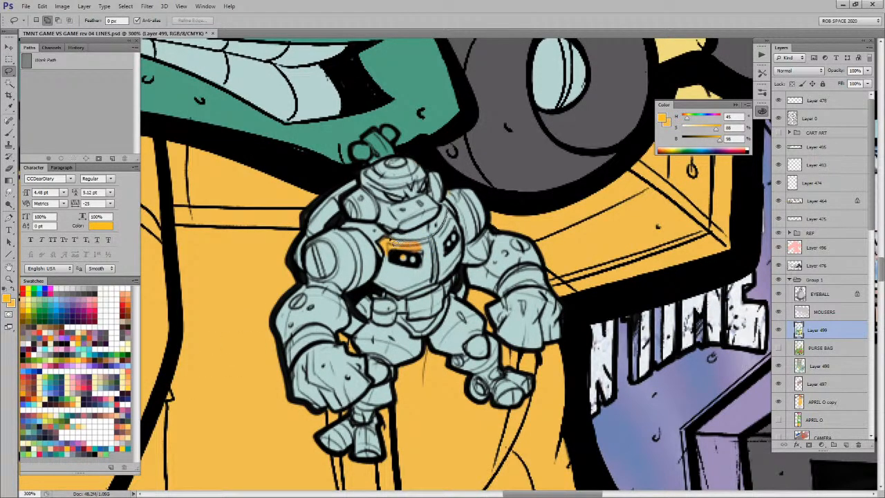
pyautogui.moveTo(400, 311)
pyautogui.mouseDown()
pyautogui.moveTo(455, 249)
pyautogui.moveTo(444, 213)
pyautogui.moveTo(452, 244)
pyautogui.mouseUp()
pyautogui.moveTo(451, 216); pyautogui.dragTo(462, 263)
pyautogui.hotkey('alt', 'BackSpace')
# Step: Paint the robot's pelvis plate below the belt in the chest plate's yellow-orange
pyautogui.press('b')
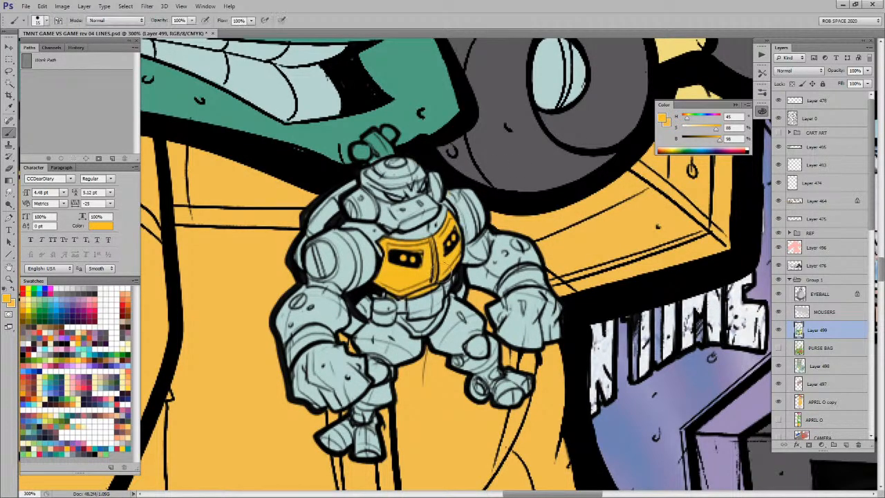
pyautogui.press('z')
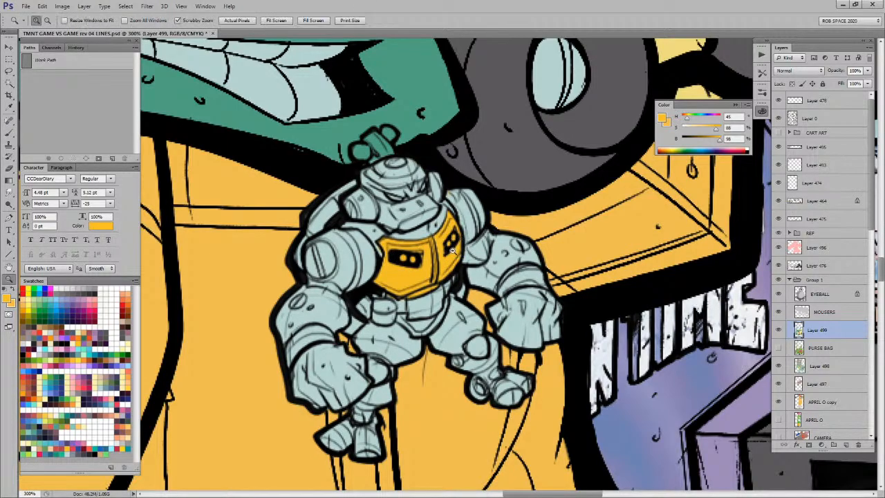
pyautogui.keyDown('alt'); pyautogui.click(454, 247); pyautogui.keyUp('alt')
pyautogui.keyDown('alt'); pyautogui.click(453, 259); pyautogui.keyUp('alt')
pyautogui.keyDown('alt'); pyautogui.click(451, 270); pyautogui.keyUp('alt')
pyautogui.click(449, 271)
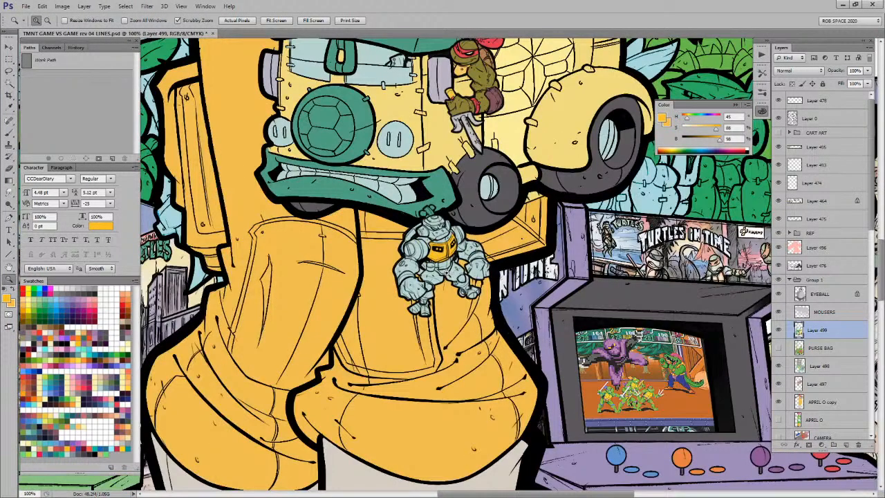
pyautogui.click(450, 253)
pyautogui.press('b')
pyautogui.moveTo(448, 84); pyautogui.dragTo(448, 184)
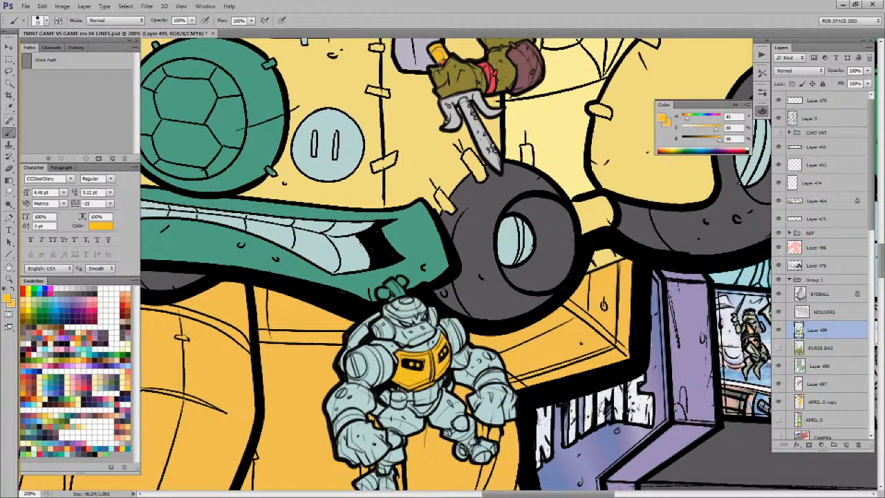
pyautogui.moveTo(478, 381); pyautogui.dragTo(482, 250)
pyautogui.press('z')
pyautogui.click(441, 304)
pyautogui.press('b')
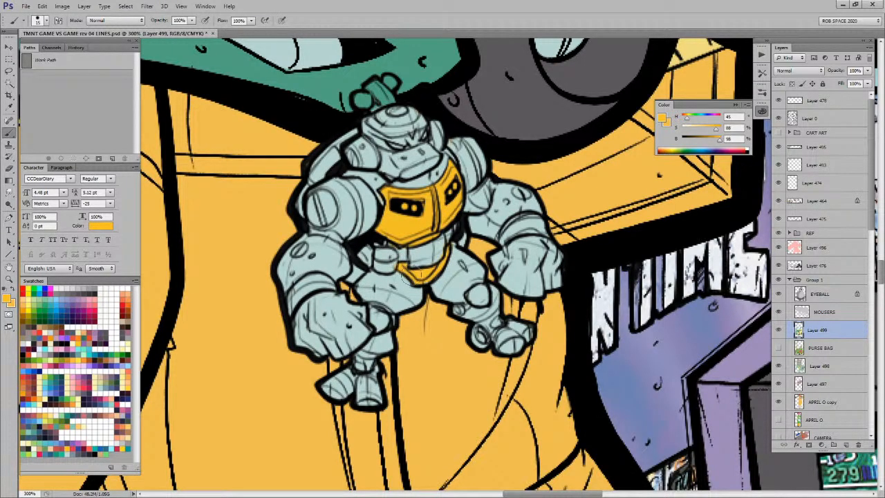
pyautogui.scroll(2, 417, 294)
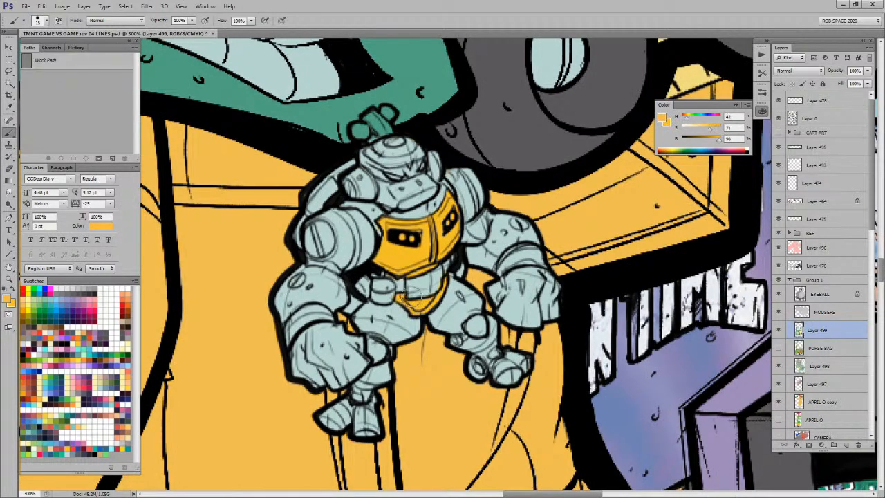
# Step: Paint the visible shell parts and the antenna stalk on the head green (H 147, S 82, B 71)
pyautogui.click(116, 353)
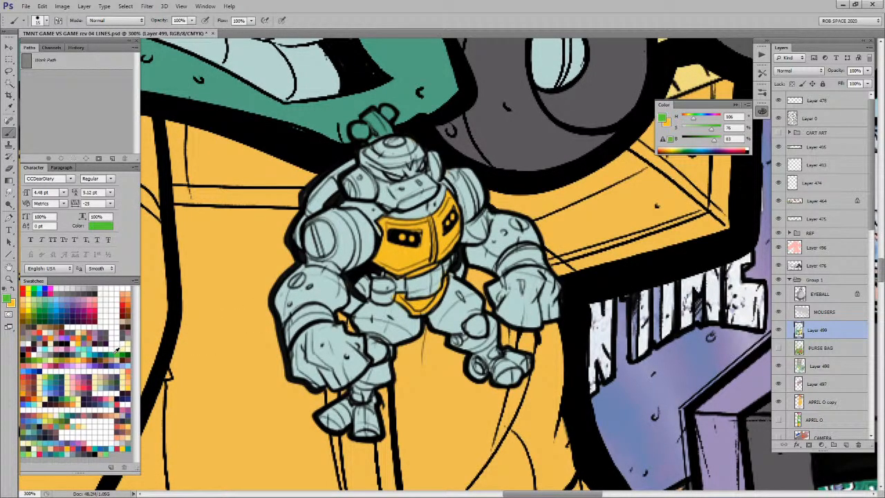
pyautogui.moveTo(325, 195)
pyautogui.mouseDown()
pyautogui.moveTo(315, 202)
pyautogui.moveTo(321, 206)
pyautogui.moveTo(315, 194)
pyautogui.moveTo(349, 160)
pyautogui.moveTo(297, 250)
pyautogui.mouseUp()
pyautogui.moveTo(357, 301)
pyautogui.mouseDown()
pyautogui.moveTo(347, 309)
pyautogui.moveTo(354, 303)
pyautogui.mouseUp()
pyautogui.moveTo(465, 261); pyautogui.dragTo(458, 273)
pyautogui.moveTo(445, 181); pyautogui.dragTo(439, 238)
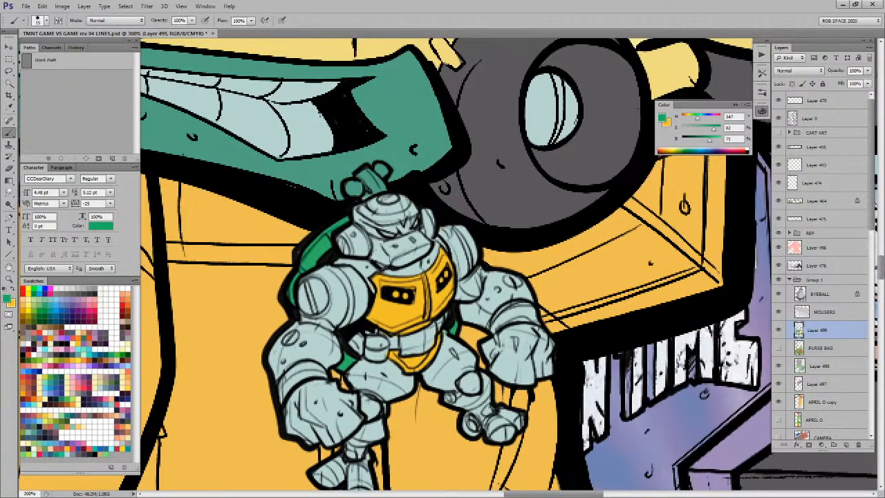
pyautogui.moveTo(345, 248); pyautogui.dragTo(344, 247)
# Step: Sample the chest's yellow-orange and paint the two antenna balls and the face mask with it
pyautogui.keyDown('alt'); pyautogui.click(387, 301); pyautogui.keyUp('alt')
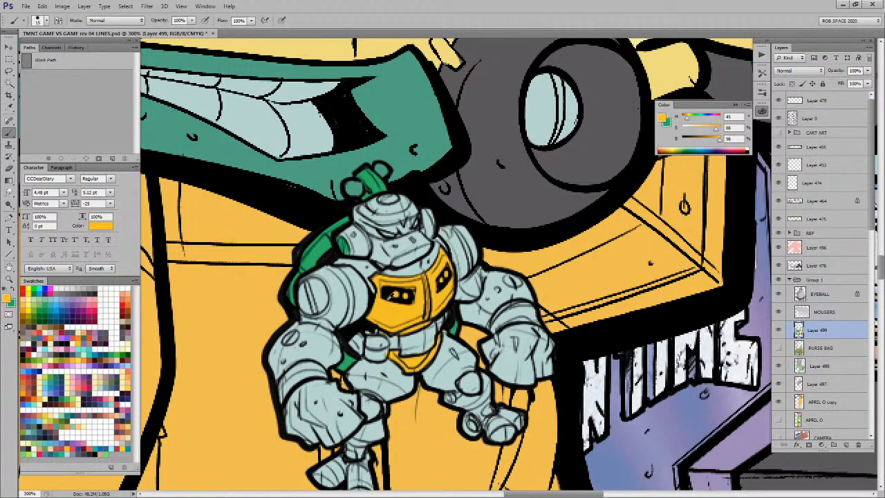
pyautogui.moveTo(356, 184); pyautogui.dragTo(352, 186)
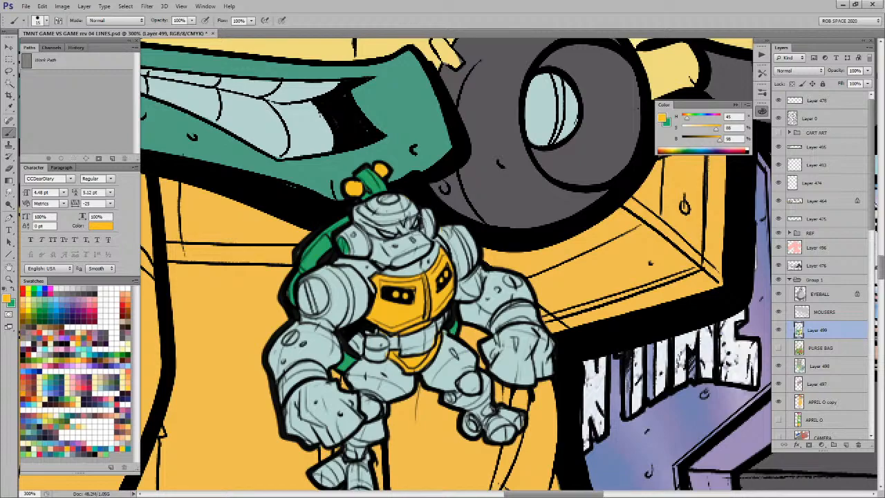
pyautogui.moveTo(356, 210)
pyautogui.mouseDown()
pyautogui.moveTo(393, 232)
pyautogui.moveTo(417, 222)
pyautogui.mouseUp()
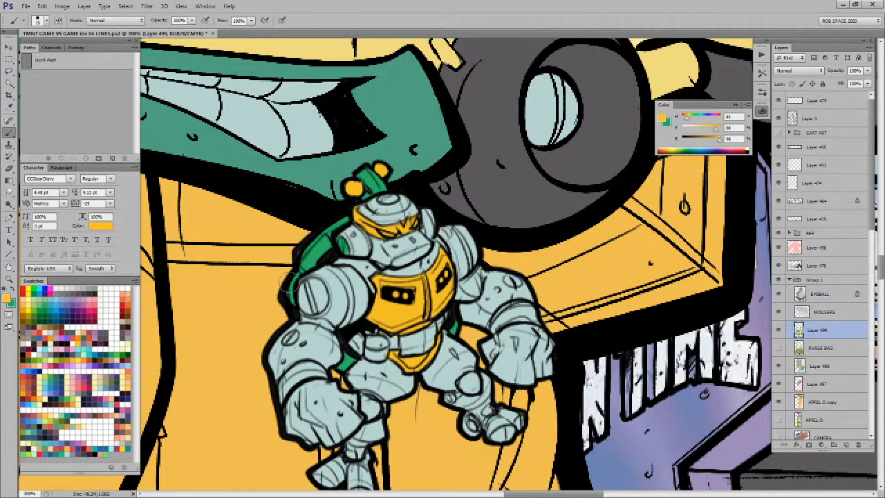
# Step: Paint the robot's eyes and one light in each chest slot pinkish red (H 346, S 89, B 99)
pyautogui.click(88, 382)
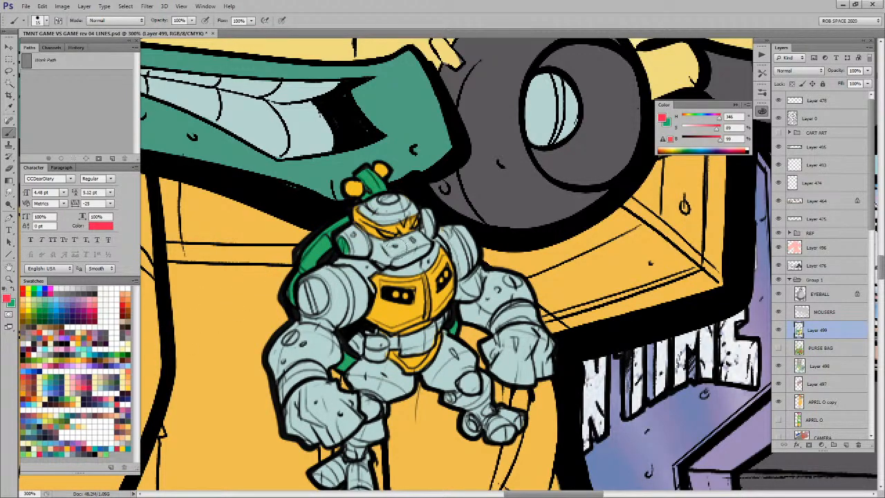
pyautogui.moveTo(379, 228)
pyautogui.mouseDown()
pyautogui.moveTo(391, 235)
pyautogui.moveTo(416, 227)
pyautogui.mouseUp()
pyautogui.moveTo(396, 292); pyautogui.dragTo(408, 262)
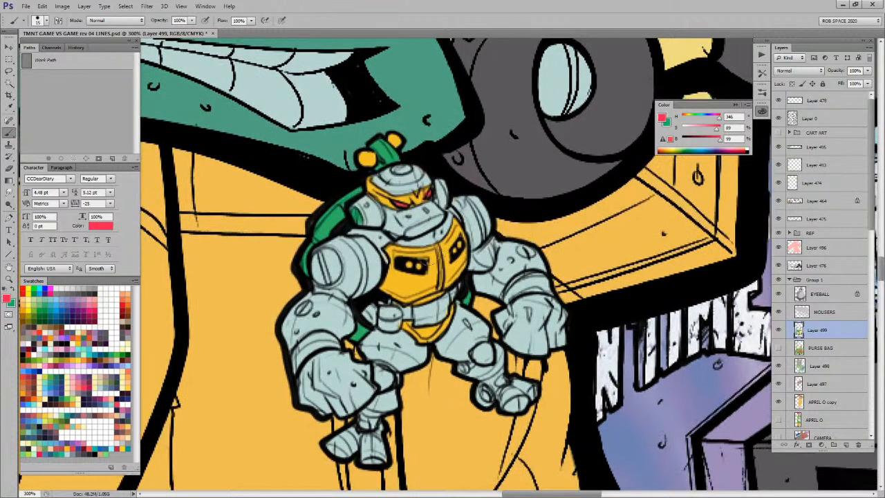
pyautogui.click(410, 264)
pyautogui.click(454, 250)
# Step: Sample the dark grey of the van's wheel and paint the robot's belt and pouches with it
pyautogui.moveTo(460, 318); pyautogui.dragTo(451, 275)
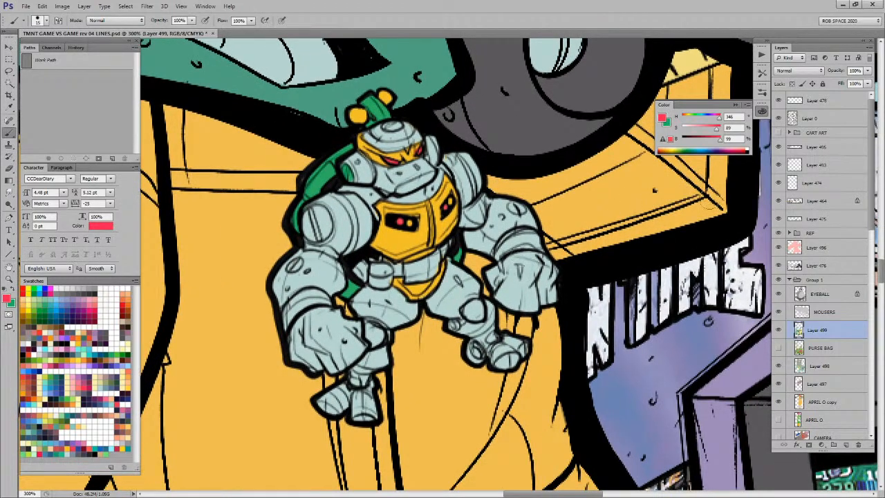
pyautogui.keyDown('alt'); pyautogui.click(527, 144); pyautogui.keyUp('alt')
pyautogui.moveTo(452, 241)
pyautogui.mouseDown()
pyautogui.moveTo(415, 275)
pyautogui.moveTo(364, 279)
pyautogui.moveTo(354, 265)
pyautogui.moveTo(385, 270)
pyautogui.moveTo(366, 270)
pyautogui.moveTo(450, 243)
pyautogui.moveTo(434, 268)
pyautogui.moveTo(390, 278)
pyautogui.mouseUp()
# Step: Sample the shell's green and paint the wristbands on both forearms with it
pyautogui.press('x')
pyautogui.keyDown('alt'); pyautogui.click(392, 248); pyautogui.keyUp('alt')
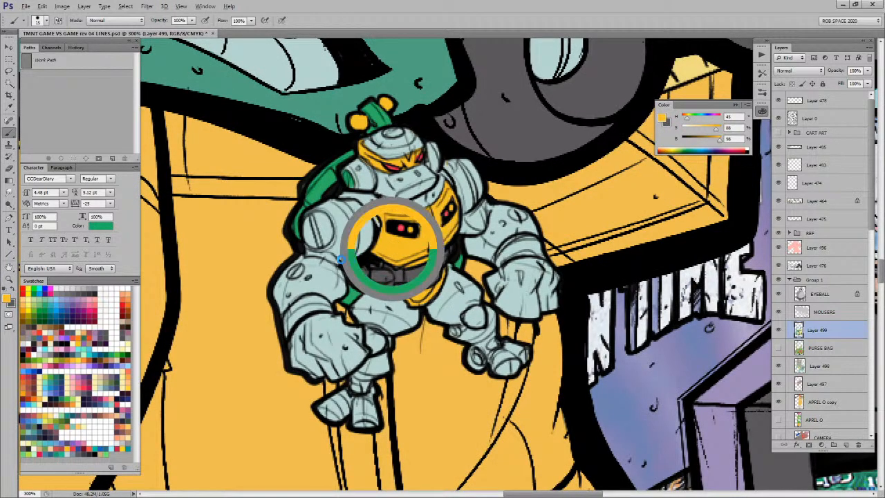
pyautogui.keyDown('alt'); pyautogui.click(312, 174); pyautogui.keyUp('alt')
pyautogui.moveTo(335, 310)
pyautogui.mouseDown()
pyautogui.moveTo(286, 332)
pyautogui.moveTo(295, 298)
pyautogui.moveTo(330, 306)
pyautogui.mouseUp()
pyautogui.moveTo(540, 253)
pyautogui.mouseDown()
pyautogui.moveTo(497, 264)
pyautogui.moveTo(545, 239)
pyautogui.moveTo(534, 245)
pyautogui.moveTo(533, 225)
pyautogui.mouseUp()
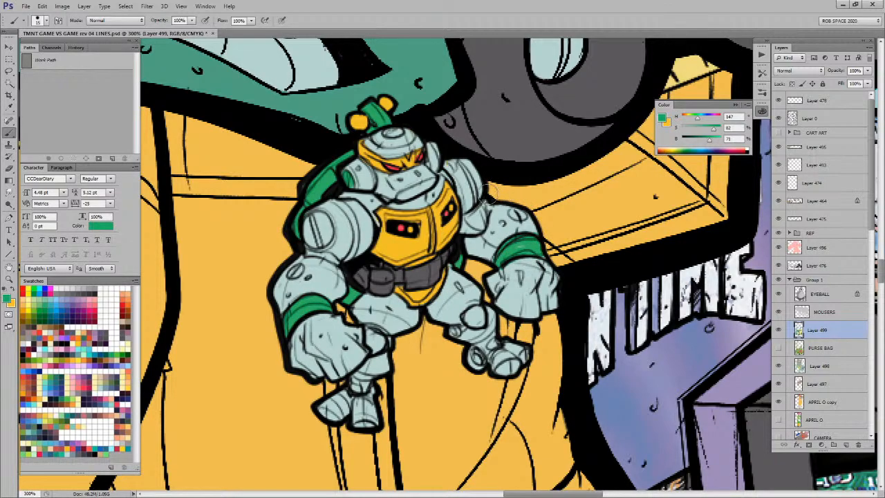
# Step: Paint the elbow joints and knee pads of the robot yellow-orange
pyautogui.press('x')
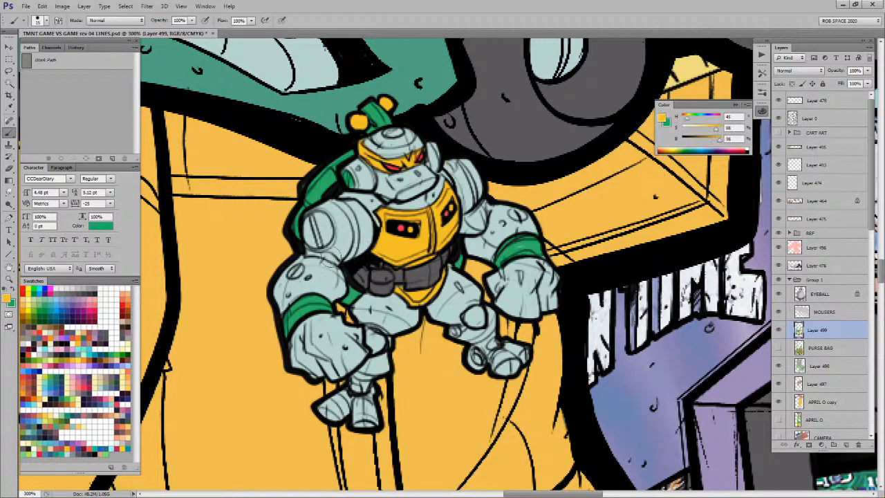
pyautogui.moveTo(342, 260); pyautogui.dragTo(304, 253)
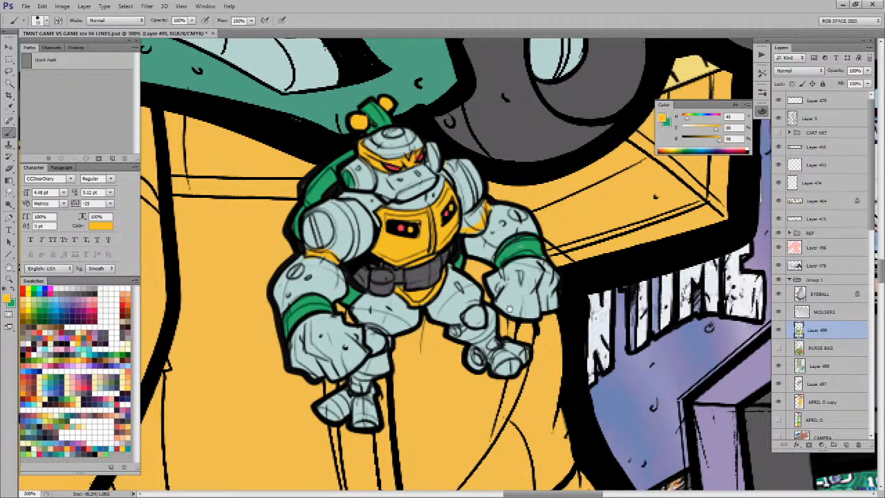
pyautogui.scroll(-2, 492, 268)
pyautogui.moveTo(468, 285); pyautogui.dragTo(449, 299)
pyautogui.moveTo(366, 304); pyautogui.dragTo(374, 306)
# Step: Paint both of the robot's feet and ankles in the shell's green
pyautogui.press('x')
pyautogui.moveTo(469, 312)
pyautogui.mouseDown()
pyautogui.moveTo(509, 334)
pyautogui.moveTo(513, 317)
pyautogui.moveTo(504, 309)
pyautogui.moveTo(515, 317)
pyautogui.moveTo(491, 309)
pyautogui.moveTo(473, 323)
pyautogui.moveTo(492, 306)
pyautogui.mouseUp()
pyautogui.press('x')
pyautogui.press('x')
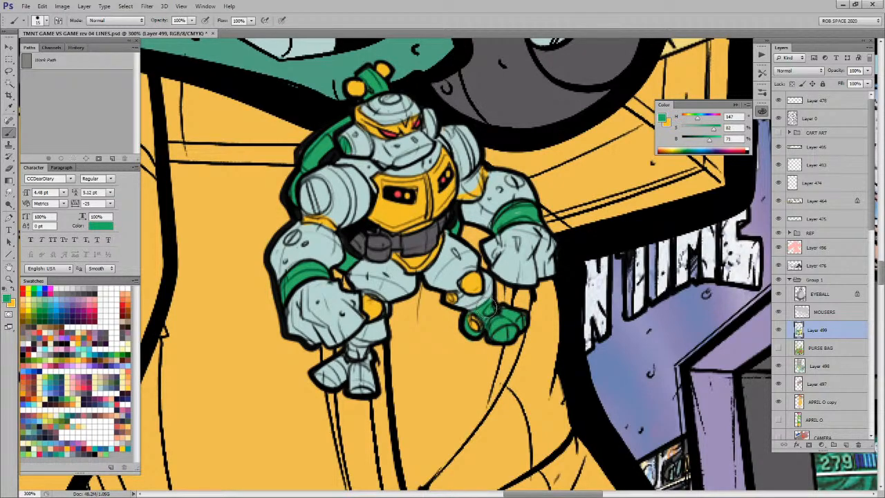
pyautogui.press('x')
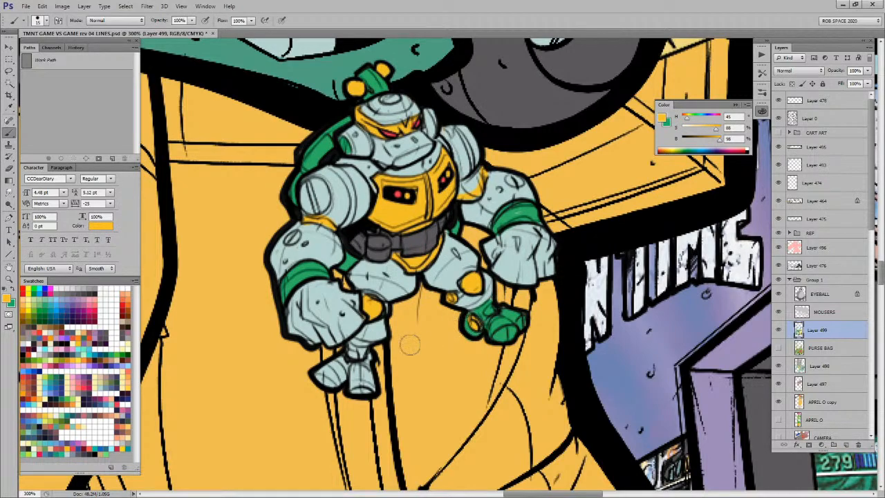
pyautogui.press('x')
pyautogui.moveTo(352, 350)
pyautogui.mouseDown()
pyautogui.moveTo(358, 384)
pyautogui.moveTo(351, 374)
pyautogui.moveTo(324, 375)
pyautogui.moveTo(354, 367)
pyautogui.moveTo(361, 355)
pyautogui.moveTo(370, 363)
pyautogui.moveTo(385, 344)
pyautogui.mouseUp()
# Step: Paint the crest and side of the robot's helmet above the mask green
pyautogui.moveTo(504, 265); pyautogui.dragTo(485, 335)
pyautogui.press('x')
pyautogui.press('x')
pyautogui.moveTo(354, 195)
pyautogui.mouseDown()
pyautogui.moveTo(353, 182)
pyautogui.moveTo(360, 188)
pyautogui.moveTo(352, 193)
pyautogui.moveTo(389, 160)
pyautogui.moveTo(420, 173)
pyautogui.mouseUp()
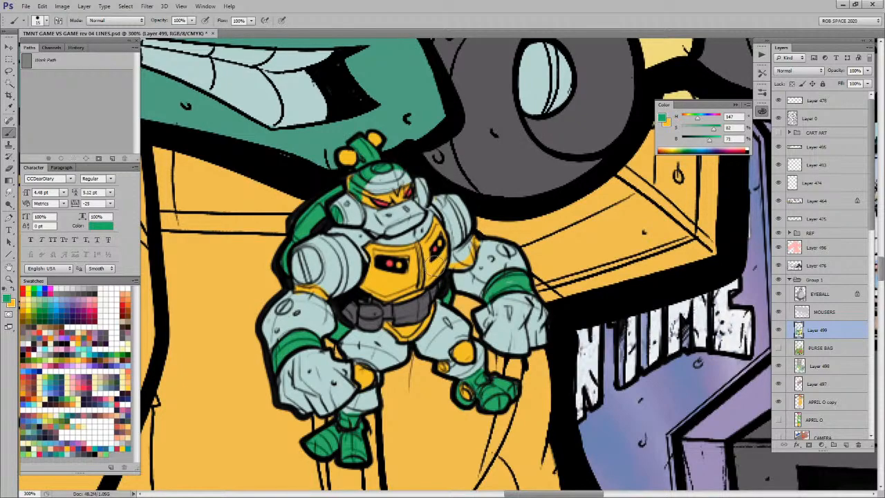
# Step: Examine the coloured robot turtle against the whole illustration at reduced magnification
pyautogui.moveTo(434, 312); pyautogui.dragTo(428, 277)
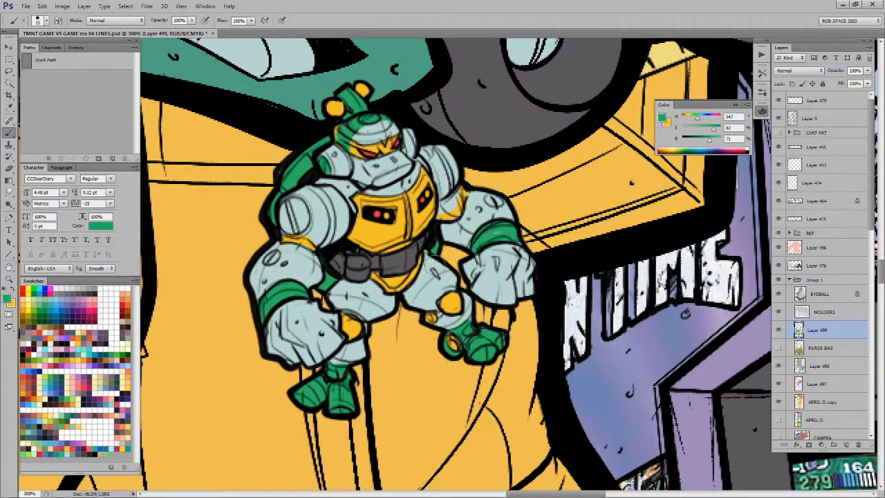
pyautogui.press('z')
pyautogui.keyDown('alt'); pyautogui.click(431, 274); pyautogui.keyUp('alt')
pyautogui.keyDown('alt'); pyautogui.click(431, 274); pyautogui.keyUp('alt')
pyautogui.keyDown('alt'); pyautogui.click(434, 279); pyautogui.keyUp('alt')
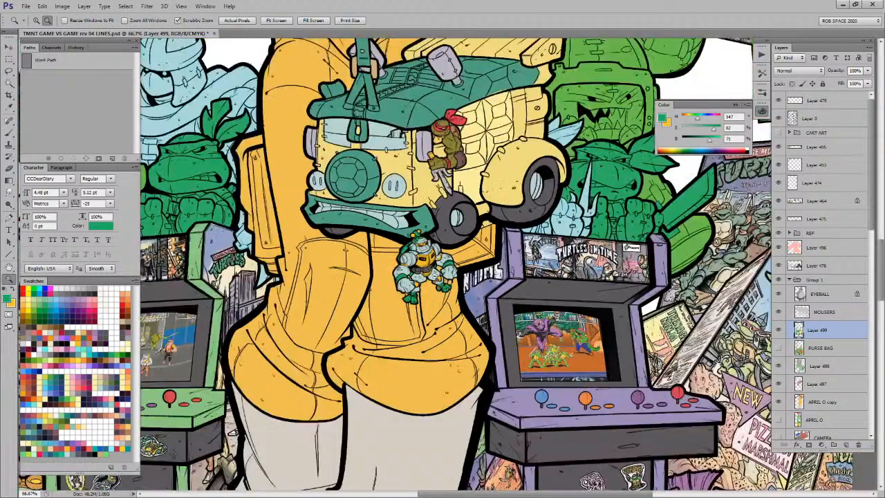
pyautogui.keyDown('alt'); pyautogui.click(437, 293); pyautogui.keyUp('alt')
pyautogui.keyDown('alt'); pyautogui.click(440, 303); pyautogui.keyUp('alt')
pyautogui.moveTo(512, 343); pyautogui.dragTo(499, 325)
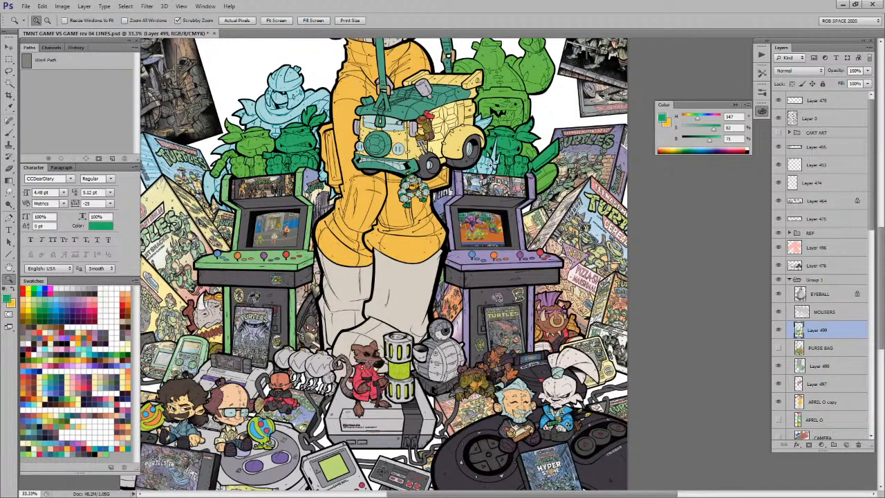
pyautogui.keyDown('alt'); pyautogui.click(534, 153); pyautogui.keyUp('alt')
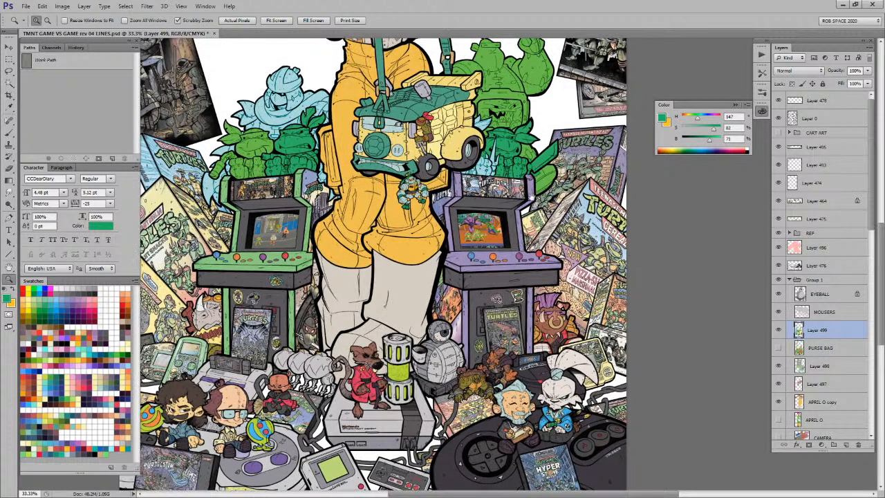
pyautogui.keyDown('alt'); pyautogui.click(525, 190); pyautogui.keyUp('alt')
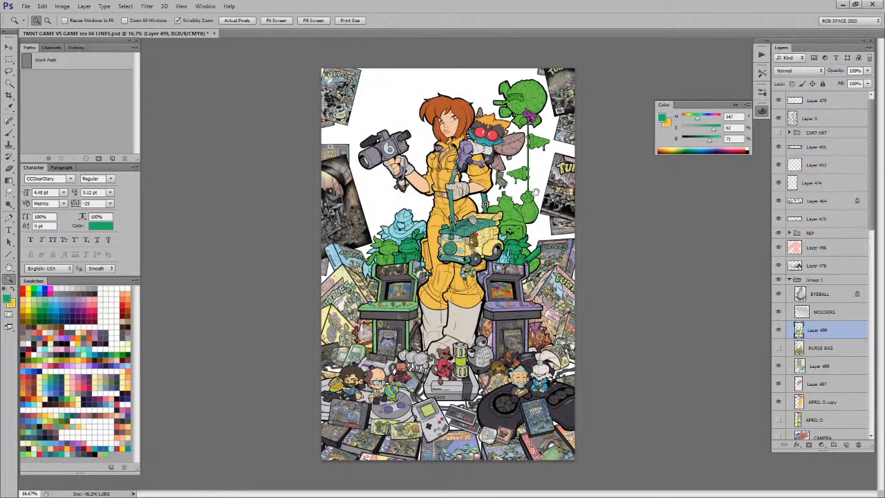
pyautogui.click(536, 193)
pyautogui.moveTo(535, 220); pyautogui.dragTo(537, 165)
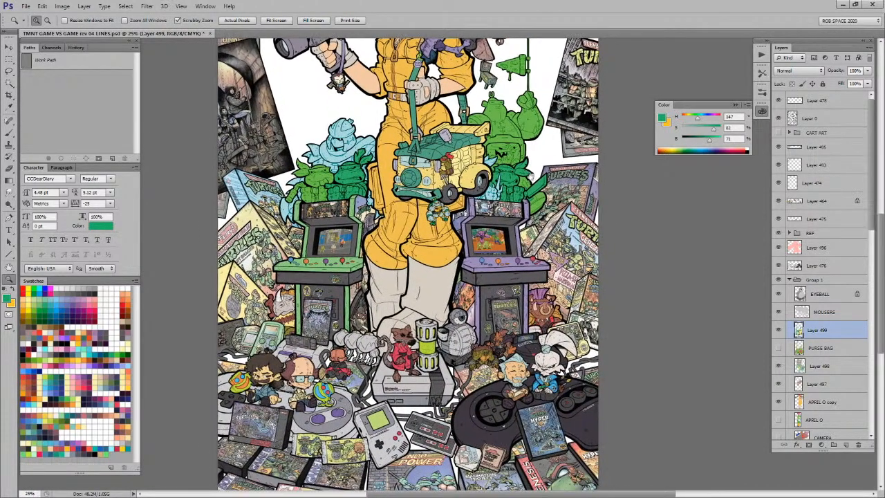
pyautogui.scroll(3, 531, 180)
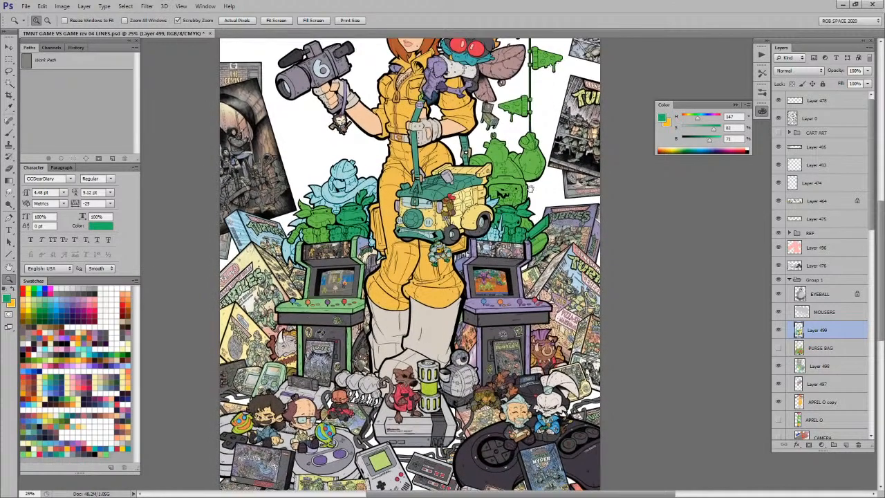
pyautogui.moveTo(530, 188); pyautogui.dragTo(537, 228)
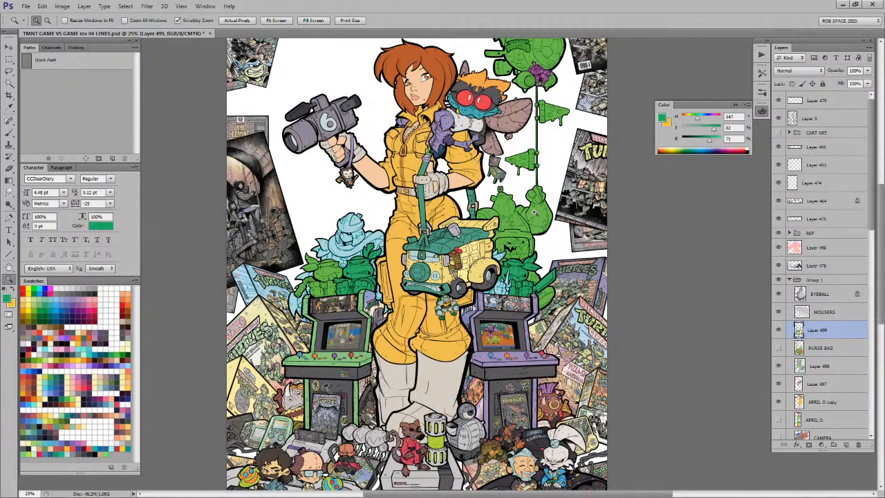
# Step: Recolour the light-blue turtle shapes behind the purple arcade cabinet by filling their layer's existing pixels with bright green (H 120, S 100, B 100)
pyautogui.press('b')
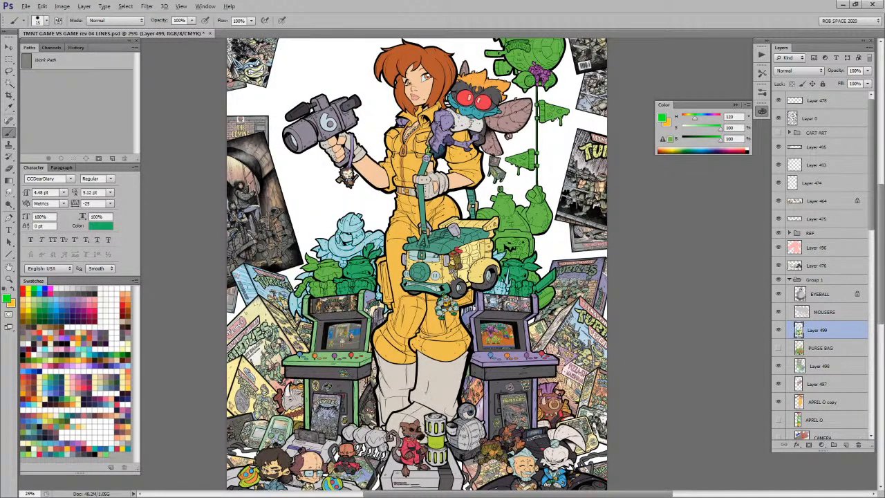
pyautogui.press('v')
pyautogui.click(505, 293)
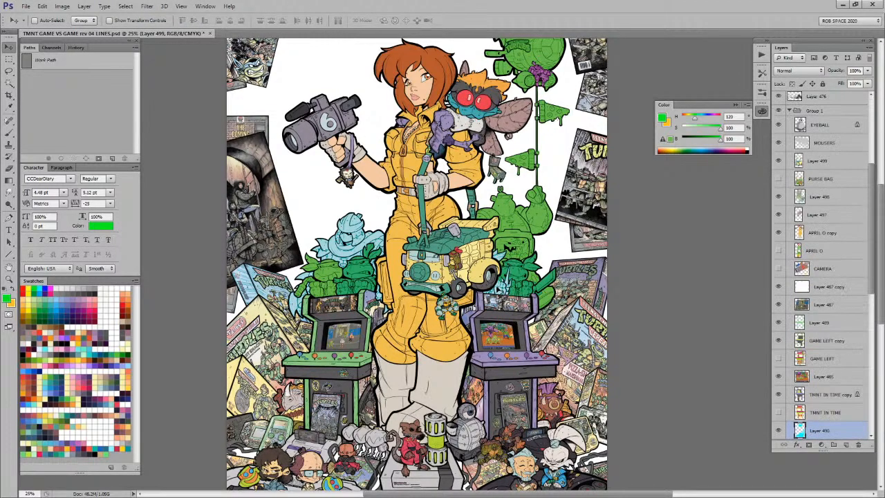
pyautogui.hotkey('alt', 'shift', 'BackSpace')
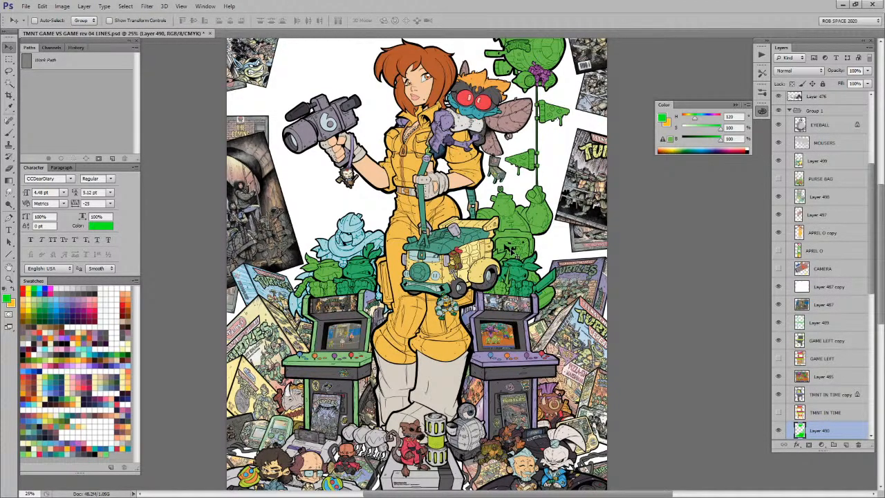
# Step: Paint the thin strip of the half-hidden turtle beside the van's rear wheel yellow-orange, sampling colours from the small turtle on the van
pyautogui.press('b')
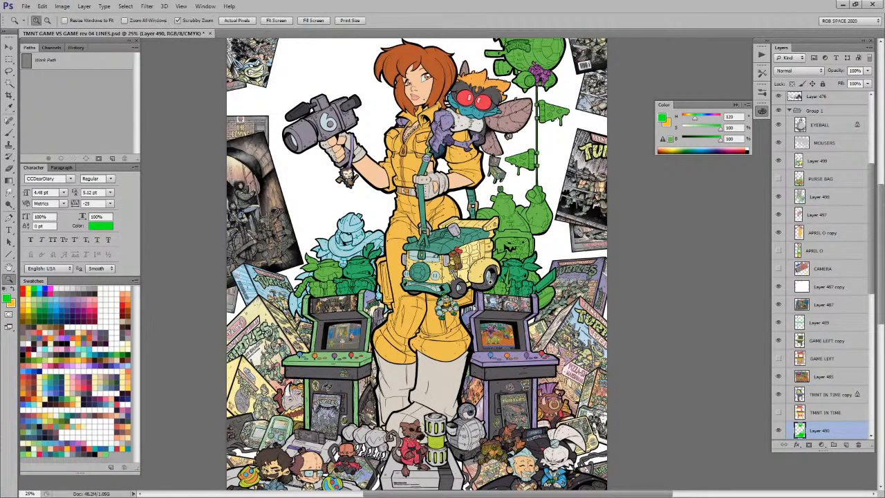
pyautogui.scroll(4, 491, 280)
pyautogui.keyDown('alt'); pyautogui.click(362, 164); pyautogui.keyUp('alt')
pyautogui.keyDown('alt'); pyautogui.click(368, 158); pyautogui.keyUp('alt')
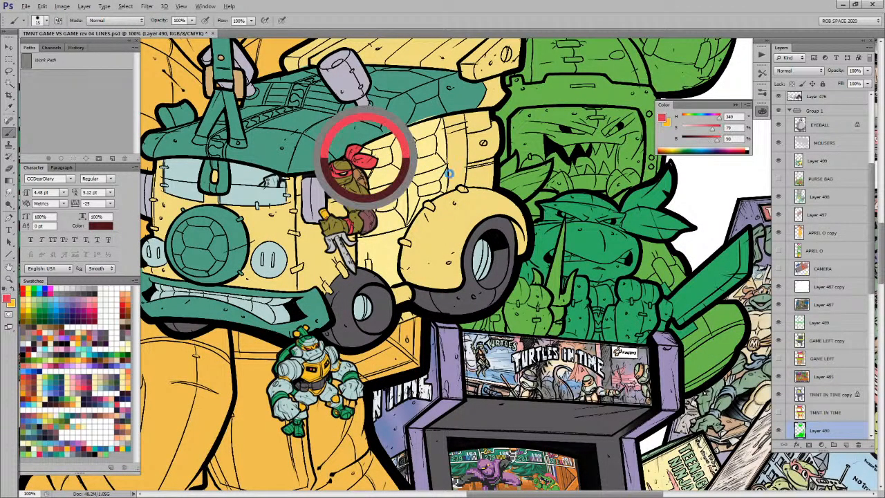
pyautogui.press('z')
pyautogui.press('x')
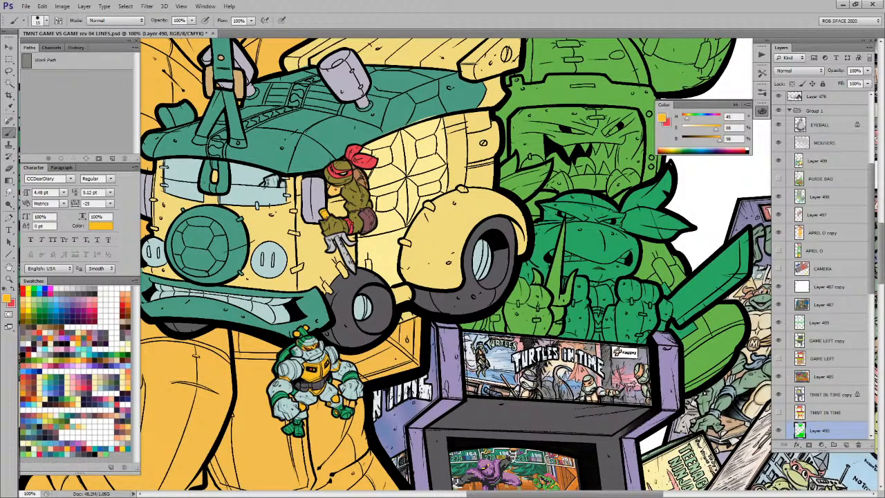
pyautogui.moveTo(476, 320); pyautogui.dragTo(462, 319)
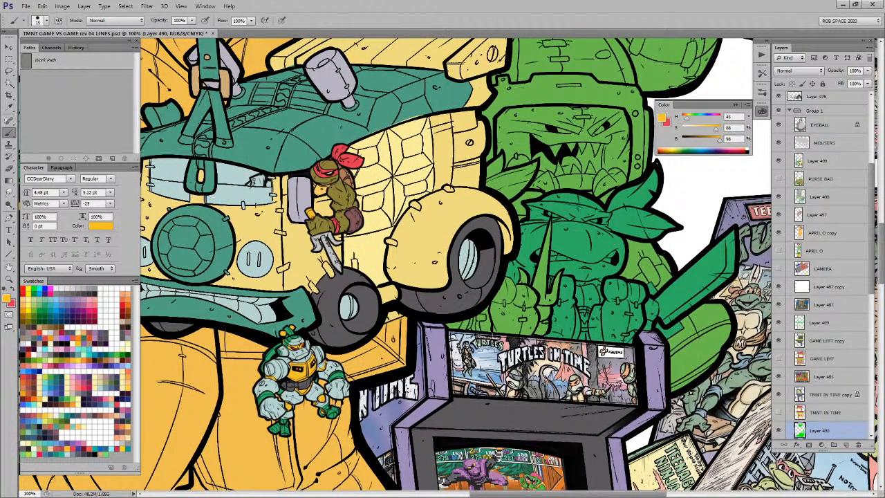
pyautogui.keyDown('alt'); pyautogui.click(323, 189); pyautogui.keyUp('alt')
pyautogui.keyDown('ctrl'); pyautogui.click(473, 320); pyautogui.keyUp('ctrl')
pyautogui.keyDown('alt'); pyautogui.click(488, 324); pyautogui.keyUp('alt')
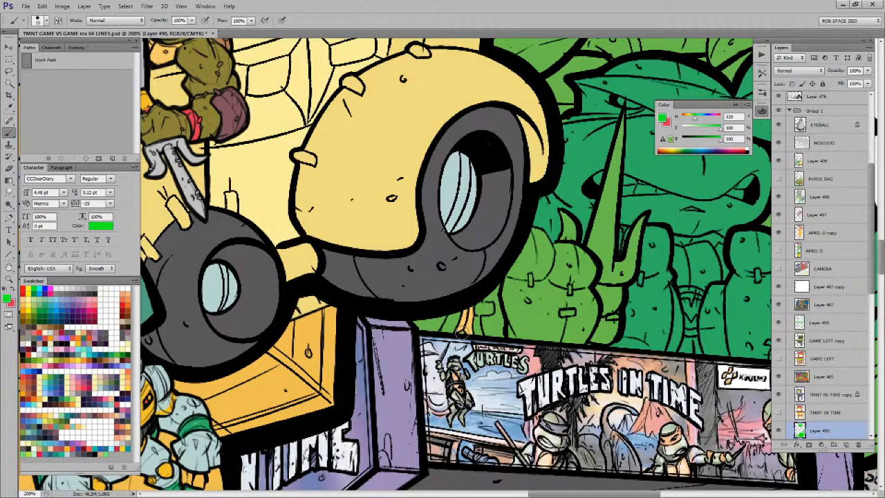
# Step: Fill the sai's blade and prongs in front of the masked turtle with light grey sampled from the small turtle's sai
pyautogui.moveTo(367, 400); pyautogui.dragTo(517, 297)
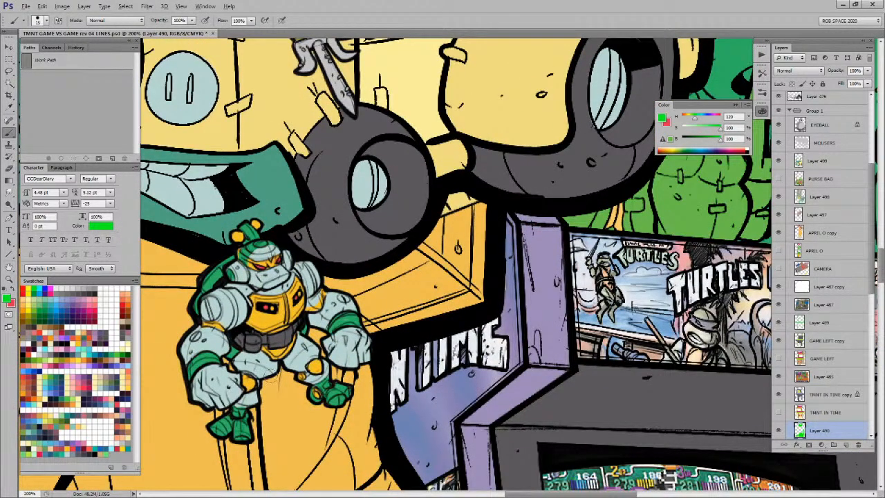
pyautogui.moveTo(642, 303); pyautogui.dragTo(495, 408)
pyautogui.press('x')
pyautogui.keyDown('alt'); pyautogui.click(196, 200); pyautogui.keyUp('alt')
pyautogui.moveTo(489, 282)
pyautogui.mouseDown()
pyautogui.moveTo(434, 305)
pyautogui.moveTo(347, 365)
pyautogui.mouseUp()
pyautogui.press('l')
pyautogui.moveTo(474, 187)
pyautogui.mouseDown()
pyautogui.moveTo(448, 284)
pyautogui.moveTo(415, 285)
pyautogui.moveTo(406, 323)
pyautogui.moveTo(439, 337)
pyautogui.moveTo(445, 372)
pyautogui.mouseUp()
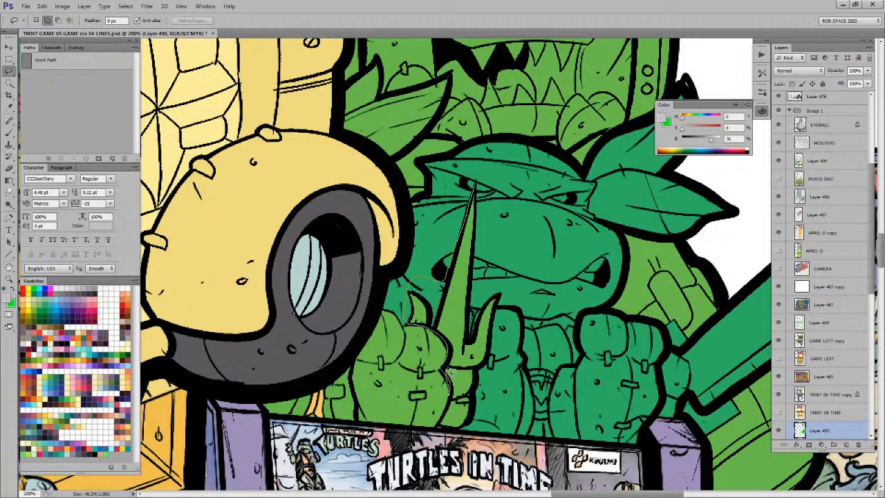
pyautogui.moveTo(495, 190); pyautogui.dragTo(478, 187)
pyautogui.hotkey('alt', 'BackSpace')
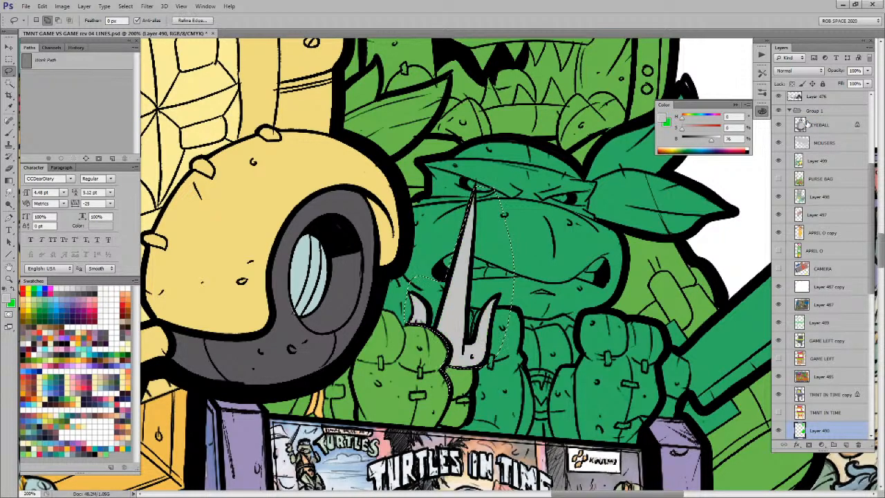
pyautogui.hotkey('ctrl', 'd')
# Step: Fill the chest and lower belly plates of the turtle with the sword yellow-orange on the LEO copy layer
pyautogui.press('v')
pyautogui.moveTo(616, 355); pyautogui.dragTo(611, 355)
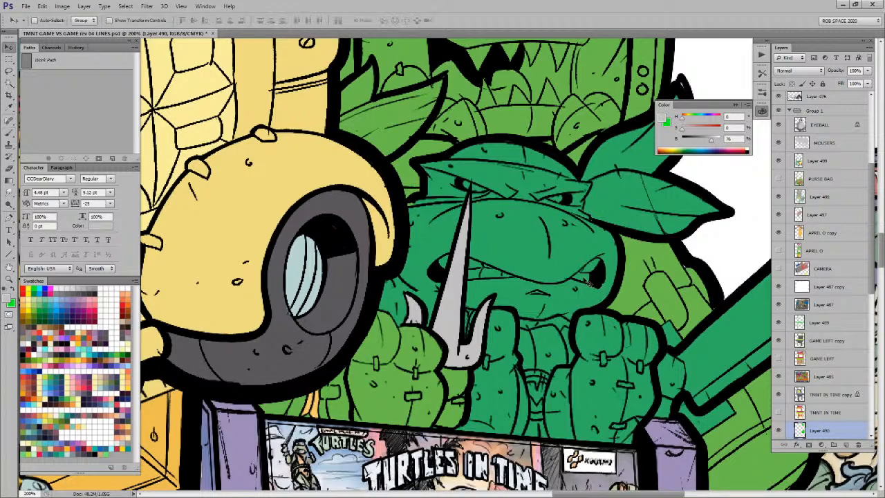
pyautogui.click(565, 255)
pyautogui.press('b')
pyautogui.moveTo(558, 378); pyautogui.dragTo(484, 335)
pyautogui.press('x')
pyautogui.keyDown('alt'); pyautogui.click(237, 359); pyautogui.keyUp('alt')
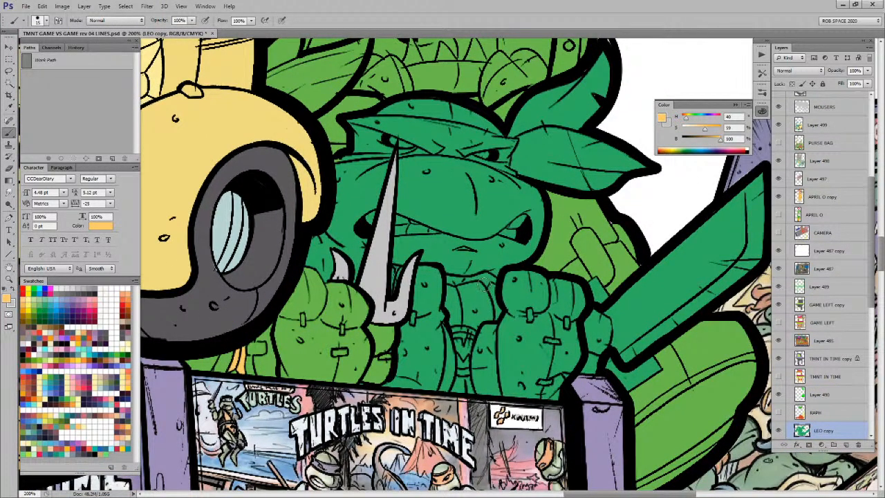
pyautogui.press('l')
pyautogui.moveTo(480, 333)
pyautogui.mouseDown()
pyautogui.moveTo(447, 316)
pyautogui.moveTo(484, 286)
pyautogui.mouseUp()
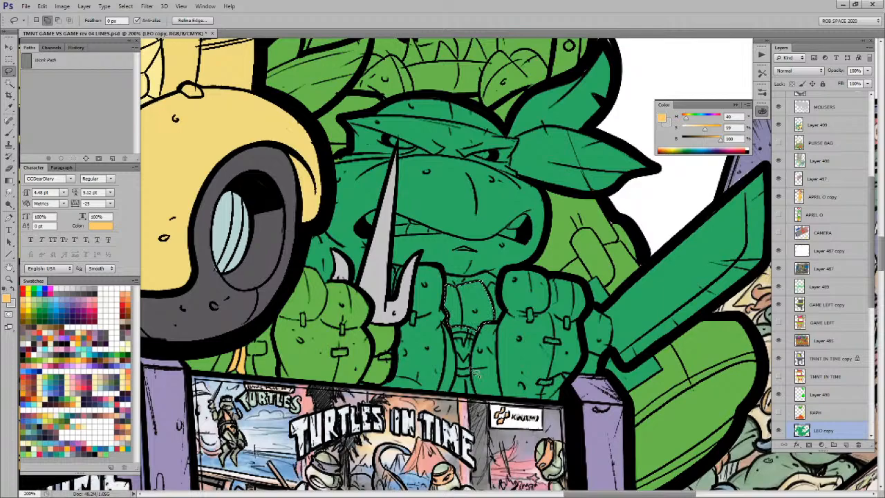
pyautogui.moveTo(455, 392)
pyautogui.mouseDown()
pyautogui.moveTo(404, 388)
pyautogui.moveTo(422, 400)
pyautogui.mouseUp()
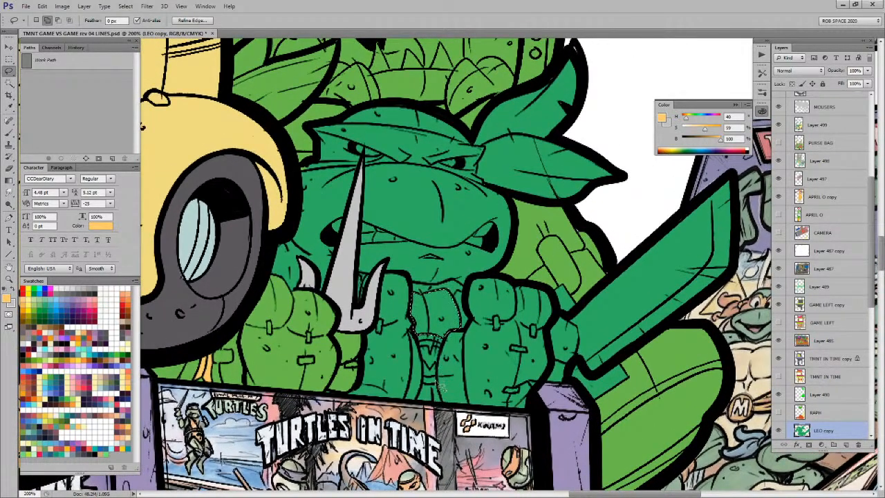
pyautogui.moveTo(437, 385)
pyautogui.mouseDown()
pyautogui.moveTo(419, 392)
pyautogui.moveTo(440, 402)
pyautogui.moveTo(434, 384)
pyautogui.mouseUp()
# Step: Paint Leonardo's belt light blue with the brush
pyautogui.press('z')
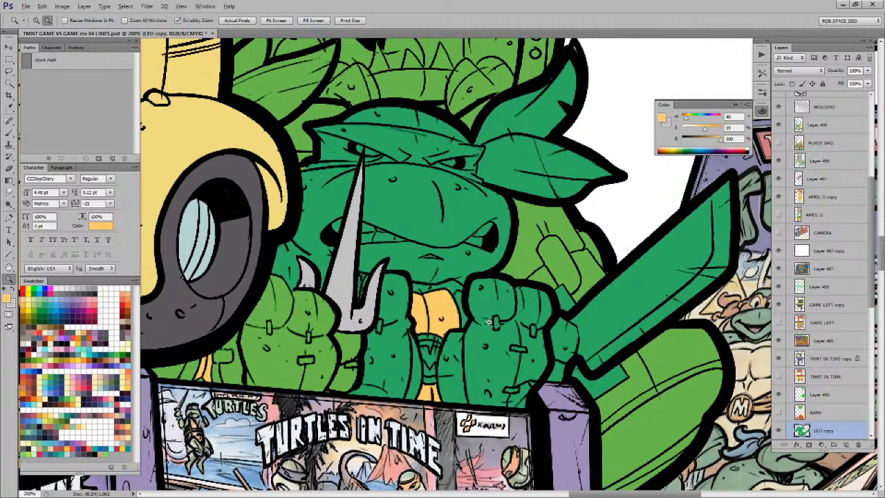
pyautogui.keyDown('alt'); pyautogui.click(490, 323); pyautogui.keyUp('alt')
pyautogui.keyDown('alt'); pyautogui.click(490, 331); pyautogui.keyUp('alt')
pyautogui.press('b')
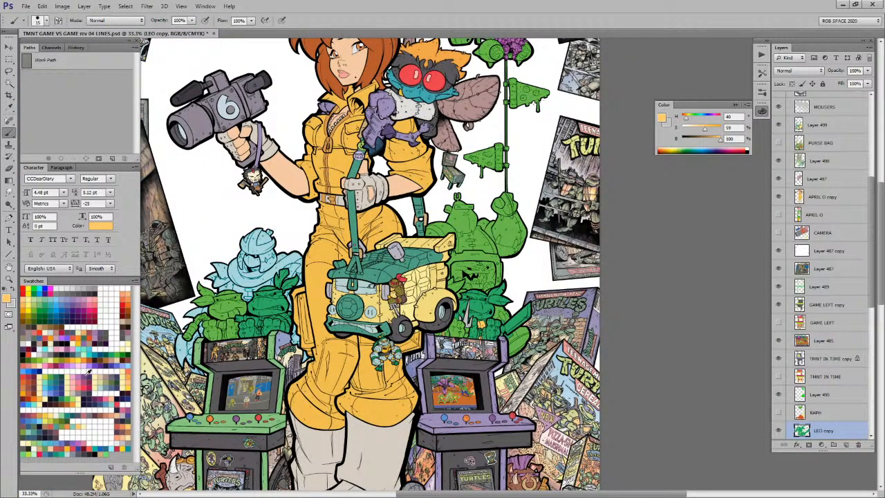
pyautogui.click(61, 298)
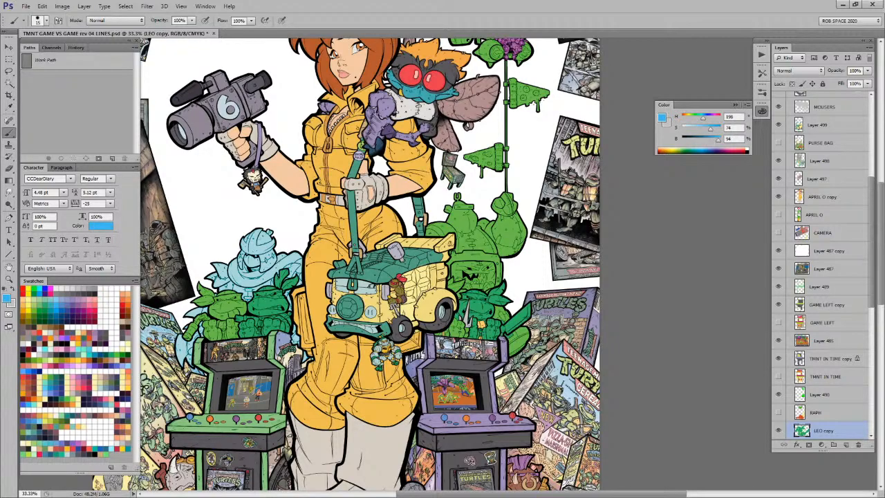
pyautogui.press('z')
pyautogui.click(492, 323)
pyautogui.click(492, 325)
pyautogui.click(492, 324)
pyautogui.press('b')
pyautogui.moveTo(485, 402)
pyautogui.mouseDown()
pyautogui.moveTo(488, 421)
pyautogui.moveTo(477, 407)
pyautogui.moveTo(484, 446)
pyautogui.mouseUp()
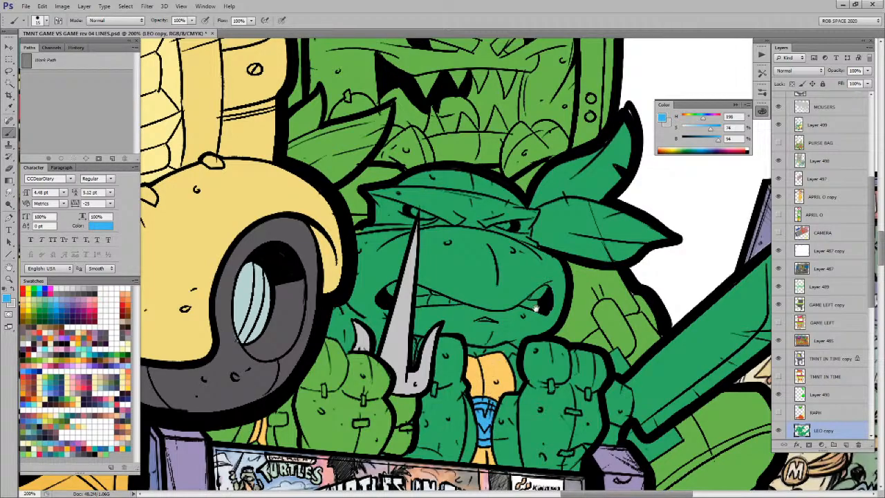
# Step: Fill Leonardo's bandana and both of its knotted tails with the belt's light blue
pyautogui.scroll(3, 534, 309)
pyautogui.press('l')
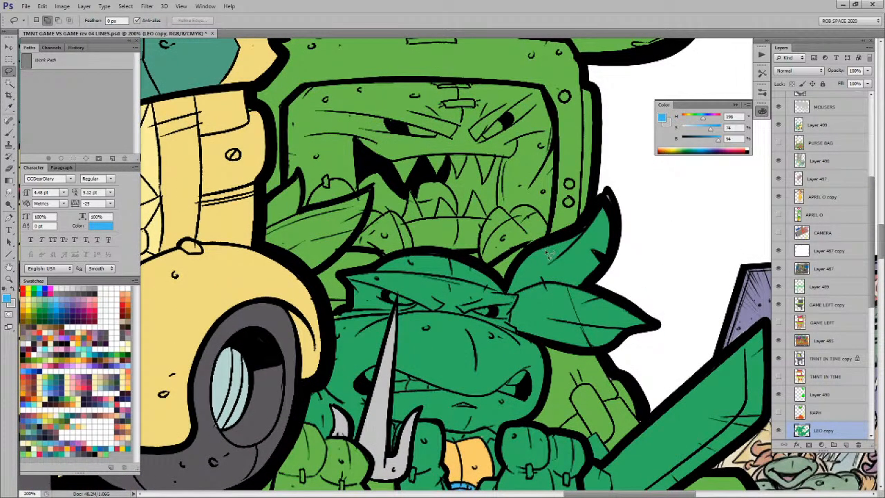
pyautogui.moveTo(528, 247)
pyautogui.mouseDown()
pyautogui.moveTo(510, 293)
pyautogui.moveTo(484, 291)
pyautogui.mouseUp()
pyautogui.moveTo(431, 279)
pyautogui.mouseDown()
pyautogui.moveTo(345, 276)
pyautogui.moveTo(352, 309)
pyautogui.moveTo(344, 324)
pyautogui.moveTo(396, 316)
pyautogui.moveTo(404, 305)
pyautogui.moveTo(397, 306)
pyautogui.moveTo(403, 320)
pyautogui.moveTo(454, 316)
pyautogui.moveTo(581, 355)
pyautogui.moveTo(646, 338)
pyautogui.moveTo(663, 240)
pyautogui.moveTo(619, 188)
pyautogui.moveTo(582, 225)
pyautogui.moveTo(530, 248)
pyautogui.mouseUp()
pyautogui.hotkey('alt', 'BackSpace')
pyautogui.hotkey('ctrl', 'd')
pyautogui.moveTo(426, 334); pyautogui.dragTo(449, 286)
# Step: Touch up the lower edge of Leonardo's bandana beside the cheek with the sampled light blue
pyautogui.press('b')
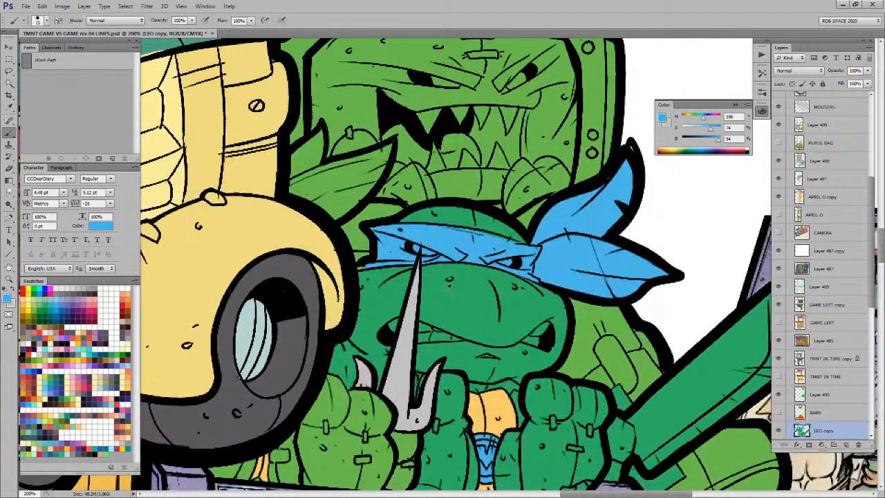
pyautogui.press('x')
pyautogui.keyDown('alt'); pyautogui.click(370, 265); pyautogui.keyUp('alt')
pyautogui.moveTo(366, 267); pyautogui.dragTo(358, 268)
pyautogui.moveTo(650, 318); pyautogui.dragTo(608, 255)
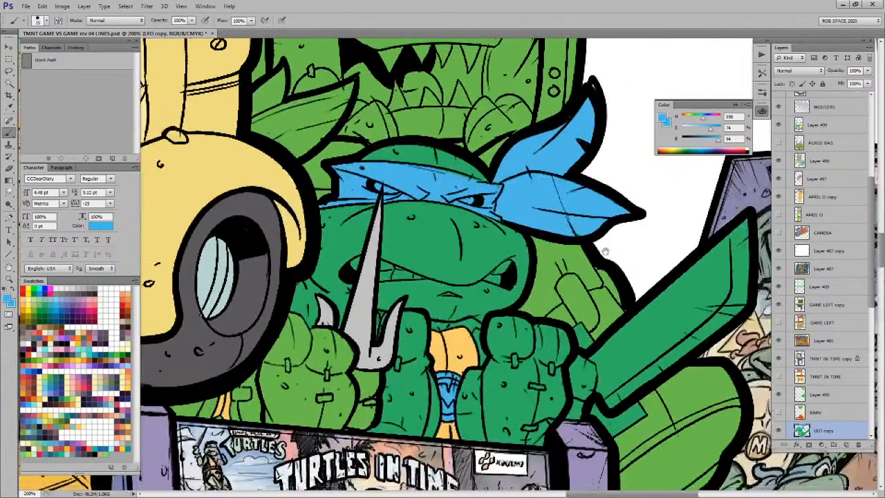
pyautogui.moveTo(639, 306); pyautogui.dragTo(509, 331)
pyautogui.moveTo(388, 314); pyautogui.dragTo(515, 325)
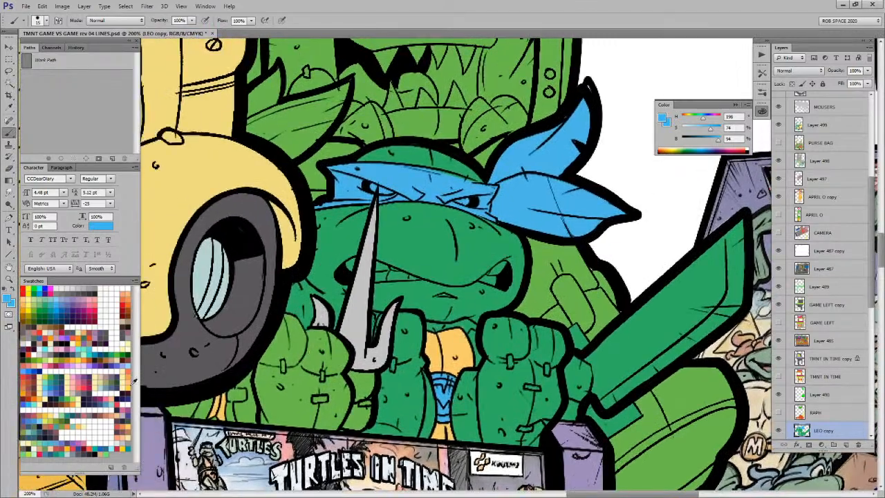
# Step: Paint Leonardo's teeth on both sides of the mouth pale yellow
pyautogui.click(94, 377)
pyautogui.moveTo(414, 276)
pyautogui.mouseDown()
pyautogui.moveTo(375, 265)
pyautogui.moveTo(378, 275)
pyautogui.moveTo(401, 275)
pyautogui.mouseUp()
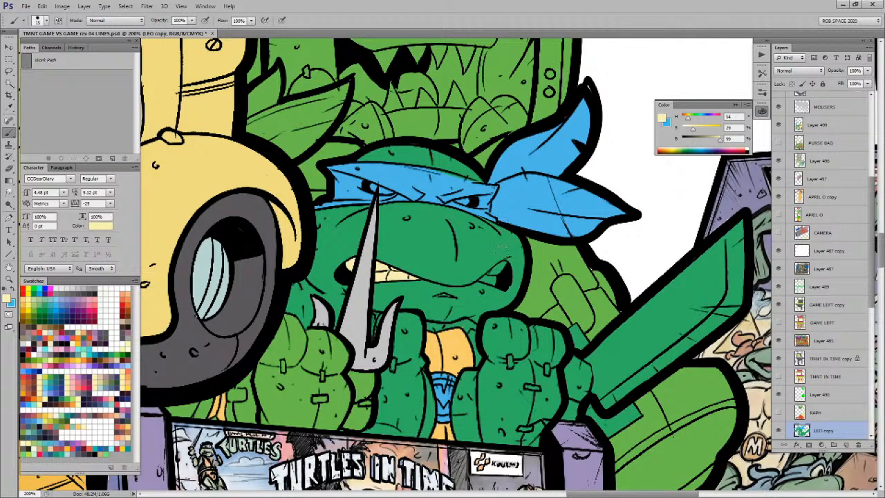
pyautogui.moveTo(485, 276)
pyautogui.mouseDown()
pyautogui.moveTo(510, 265)
pyautogui.moveTo(491, 277)
pyautogui.mouseUp()
# Step: Paint the whites of both of Leonardo's eyes pure white
pyautogui.moveTo(489, 244); pyautogui.dragTo(541, 291)
pyautogui.press('d')
pyautogui.press('x')
pyautogui.moveTo(518, 244); pyautogui.dragTo(522, 246)
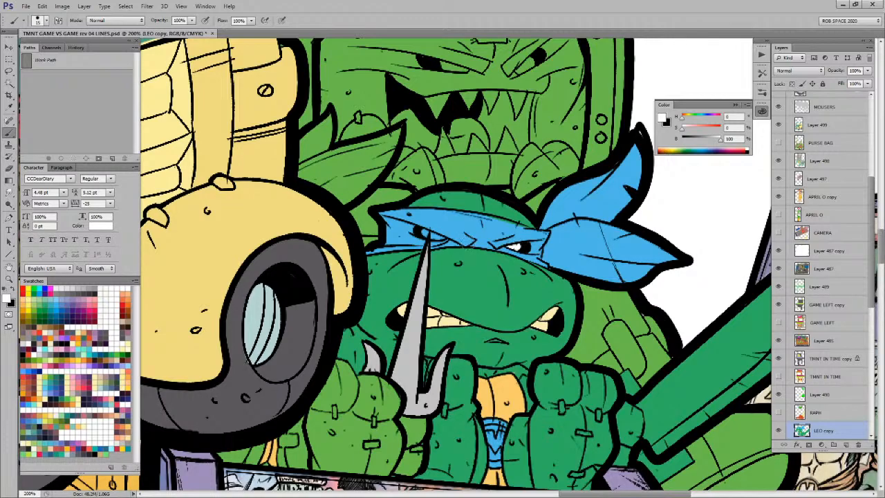
pyautogui.moveTo(434, 235); pyautogui.dragTo(426, 233)
pyautogui.moveTo(621, 336); pyautogui.dragTo(577, 277)
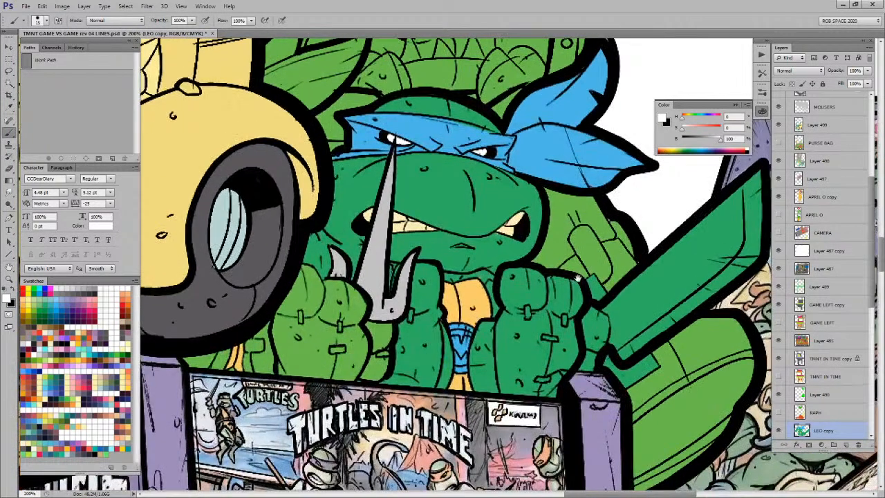
# Step: Erase the black detail lines inside Leonardo's belt on the line-art layer, Layer 0
pyautogui.scroll(10, 824, 290)
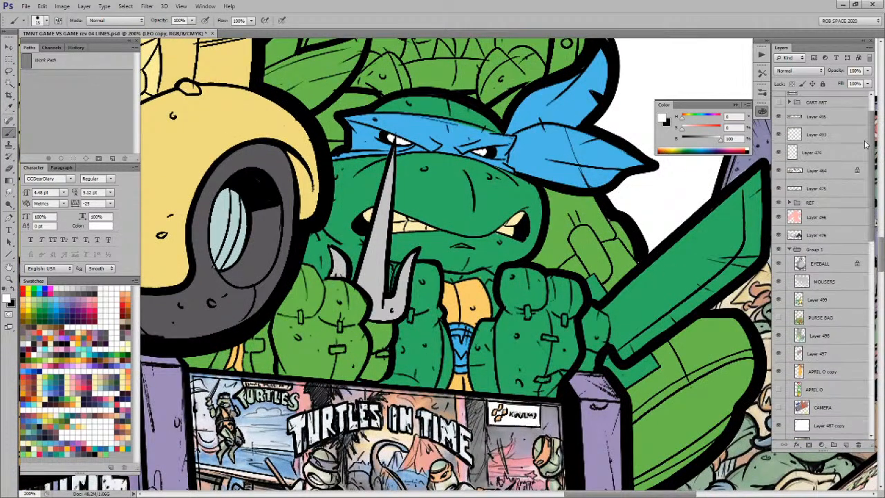
pyautogui.click(807, 103)
pyautogui.press('e')
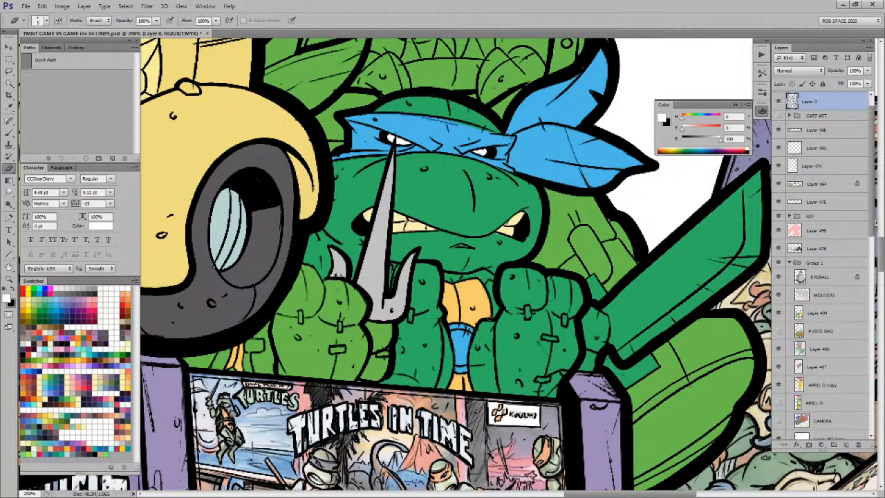
pyautogui.press('b')
# Step: Lasso both exposed ends of Leonardo's sword guard on the LEO copy layer and choose yellow-orange as the paint colour
pyautogui.moveTo(723, 328); pyautogui.dragTo(584, 332)
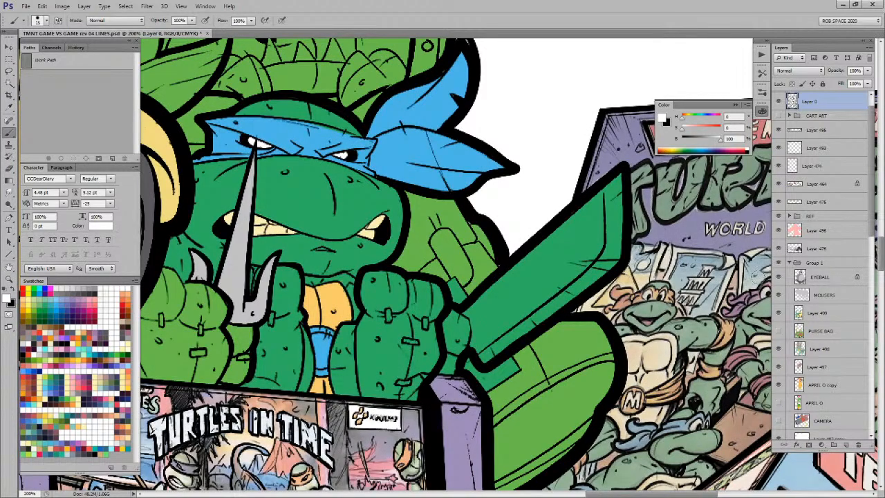
pyautogui.moveTo(873, 211); pyautogui.dragTo(872, 245)
pyautogui.press('v')
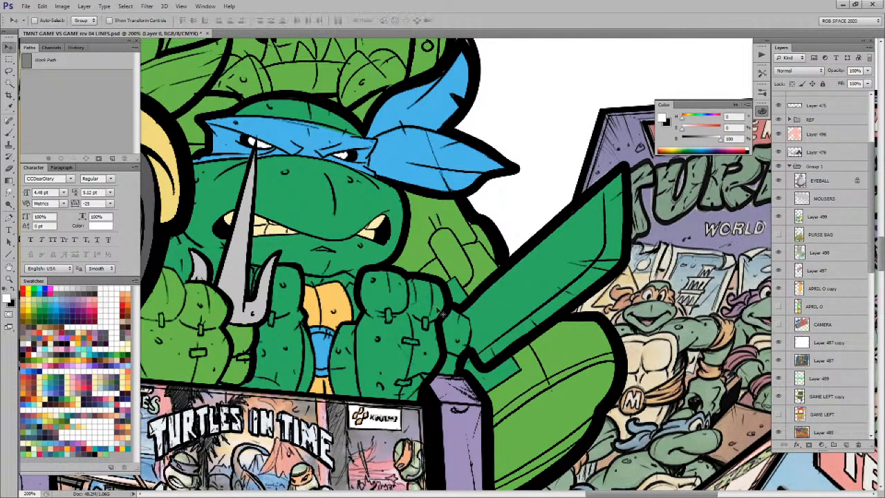
pyautogui.click(423, 325)
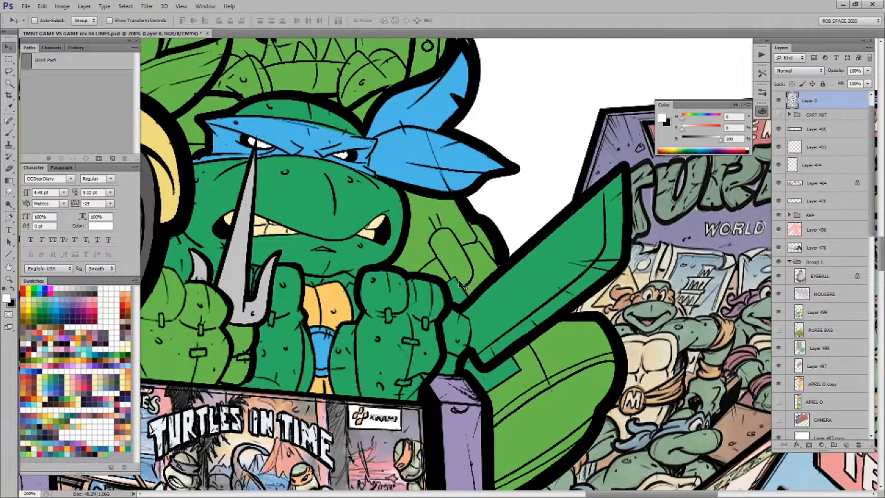
pyautogui.keyDown('ctrl'); pyautogui.click(423, 305); pyautogui.keyUp('ctrl')
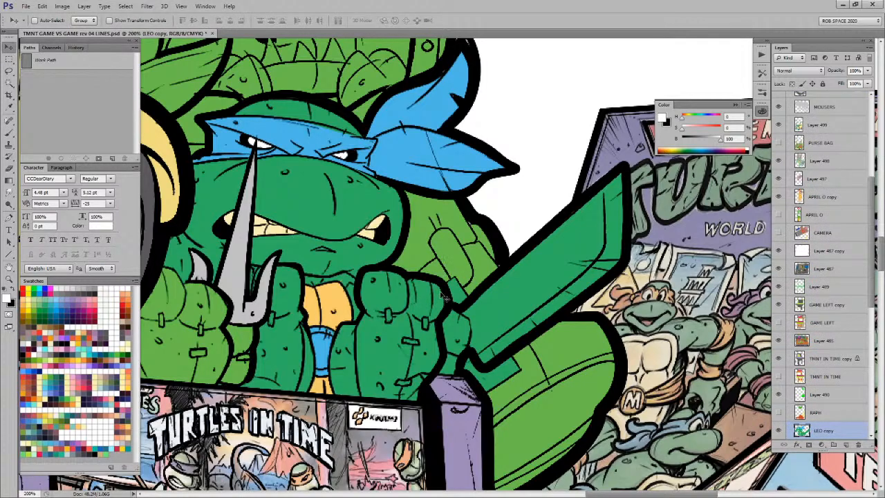
pyautogui.press('l')
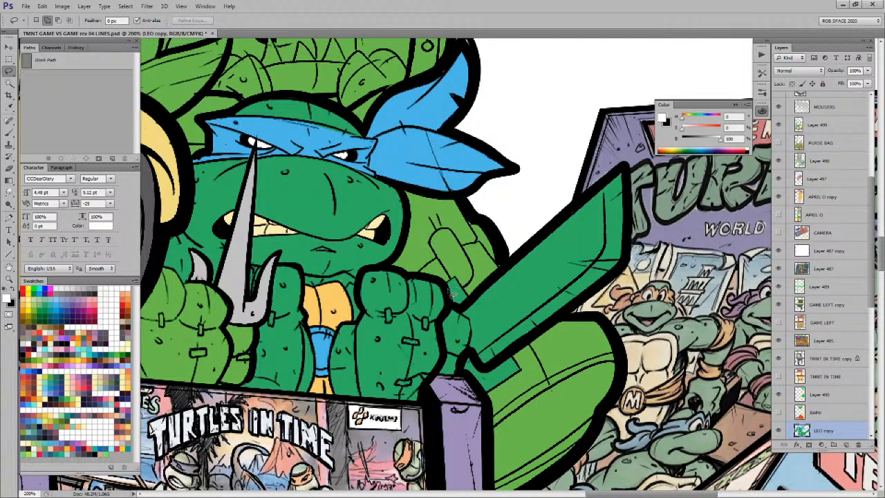
pyautogui.moveTo(497, 353)
pyautogui.mouseDown()
pyautogui.moveTo(474, 358)
pyautogui.moveTo(470, 383)
pyautogui.moveTo(513, 355)
pyautogui.mouseUp()
pyautogui.press('b')
pyautogui.click(80, 424)
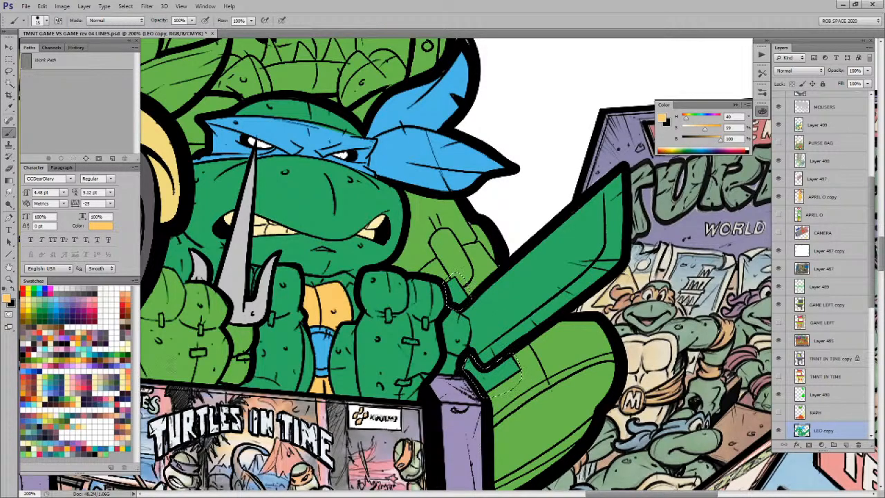
# Step: Paint both selected ends of Leonardo's sword guard yellow-orange
pyautogui.press('z')
pyautogui.keyDown('alt'); pyautogui.click(316, 382); pyautogui.keyUp('alt')
pyautogui.keyDown('alt'); pyautogui.click(315, 382); pyautogui.keyUp('alt')
pyautogui.press('b')
pyautogui.moveTo(311, 364); pyautogui.dragTo(436, 356)
# Step: Sample the light grey of the sai and fill Leonardo's lassoed sword blade with it on the LEO copy layer
pyautogui.keyDown('alt'); pyautogui.click(261, 297); pyautogui.keyUp('alt')
pyautogui.keyDown('alt'); pyautogui.click(274, 323); pyautogui.keyUp('alt')
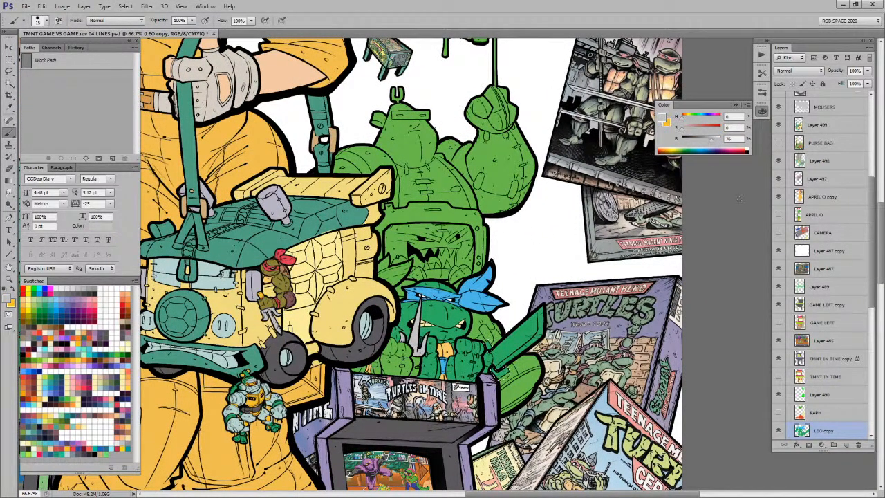
pyautogui.press('z')
pyautogui.click(511, 351)
pyautogui.click(512, 351)
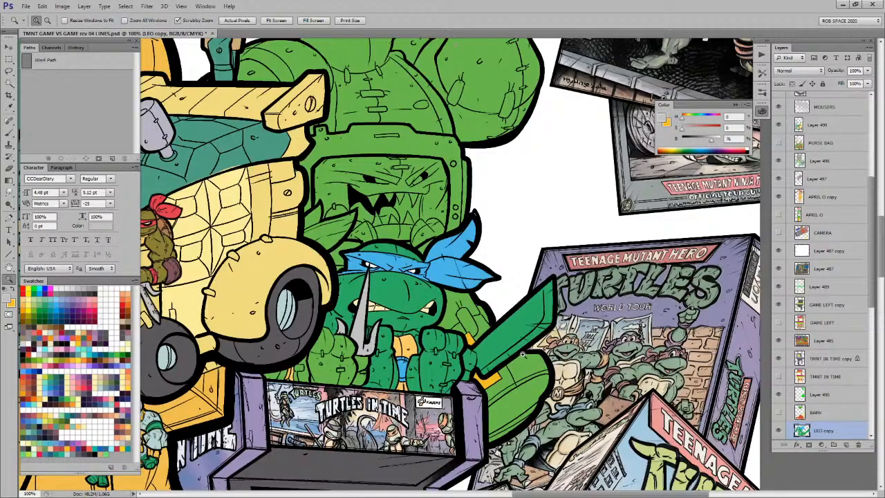
pyautogui.press('l')
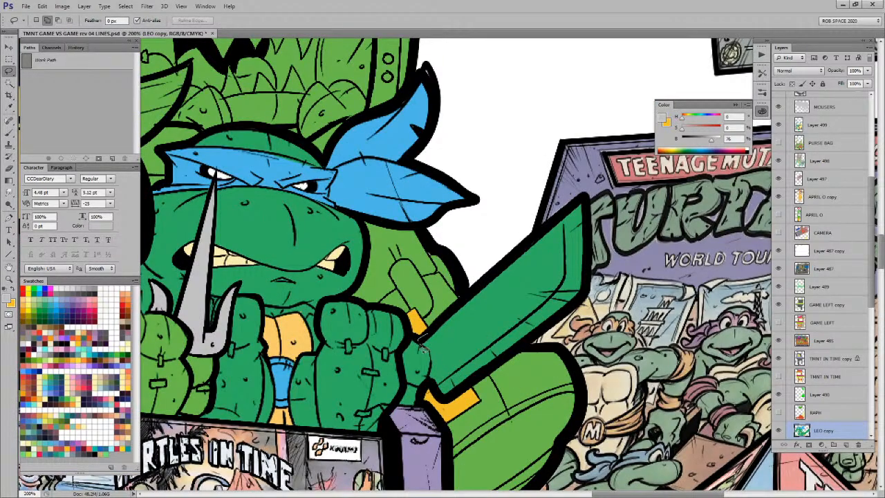
pyautogui.moveTo(430, 375)
pyautogui.mouseDown()
pyautogui.moveTo(451, 402)
pyautogui.moveTo(532, 344)
pyautogui.moveTo(526, 239)
pyautogui.moveTo(454, 313)
pyautogui.moveTo(562, 250)
pyautogui.moveTo(530, 333)
pyautogui.mouseUp()
pyautogui.press('Delete')
pyautogui.hotkey('ctrl', 'd')
pyautogui.press('z')
pyautogui.keyDown('alt'); pyautogui.click(527, 332); pyautogui.keyUp('alt')
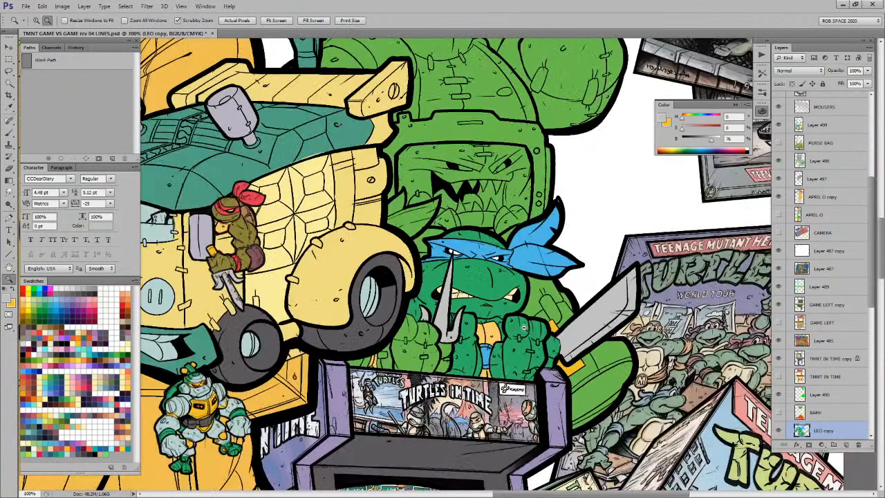
pyautogui.doubleClick(504, 243)
pyautogui.press('b')
pyautogui.keyDown('alt'); pyautogui.click(486, 264); pyautogui.keyUp('alt')
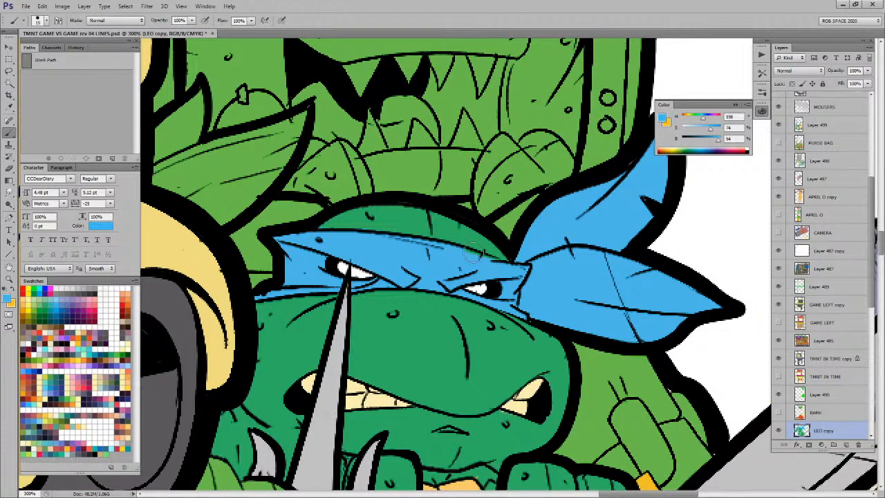
pyautogui.press('z')
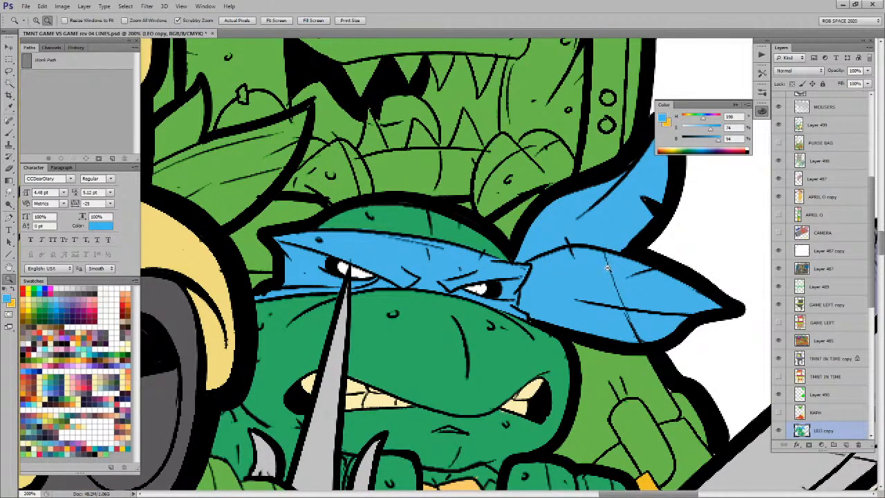
pyautogui.keyDown('alt'); pyautogui.click(605, 275); pyautogui.keyUp('alt')
pyautogui.keyDown('alt'); pyautogui.click(606, 275); pyautogui.keyUp('alt')
pyautogui.keyDown('alt'); pyautogui.click(606, 275); pyautogui.keyUp('alt')
pyautogui.keyDown('alt'); pyautogui.click(606, 276); pyautogui.keyUp('alt')
pyautogui.keyDown('alt'); pyautogui.click(606, 280); pyautogui.keyUp('alt')
pyautogui.scroll(-3, 605, 344)
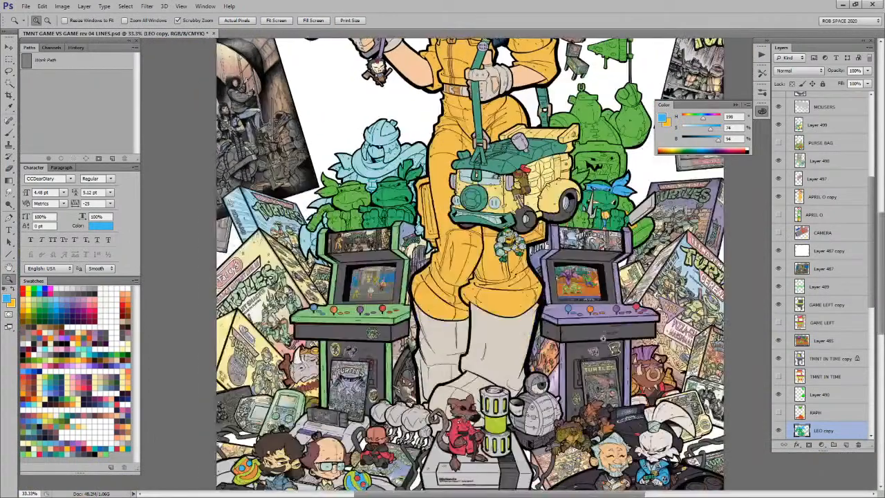
pyautogui.click(582, 232)
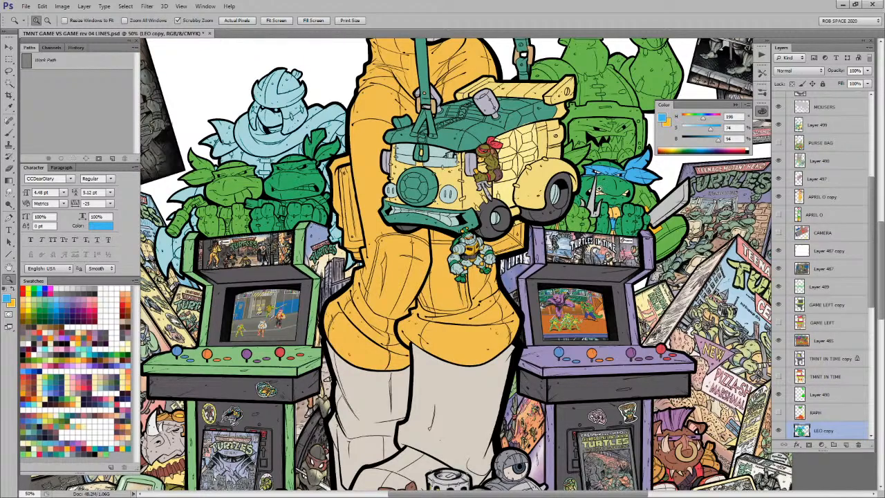
# Step: Sample the red of the small Raphael figure's bandana and lasso the large Raphael's bandana tails beside the van's wheel
pyautogui.press('b')
pyautogui.keyDown('alt'); pyautogui.click(495, 145); pyautogui.keyUp('alt')
pyautogui.press('z')
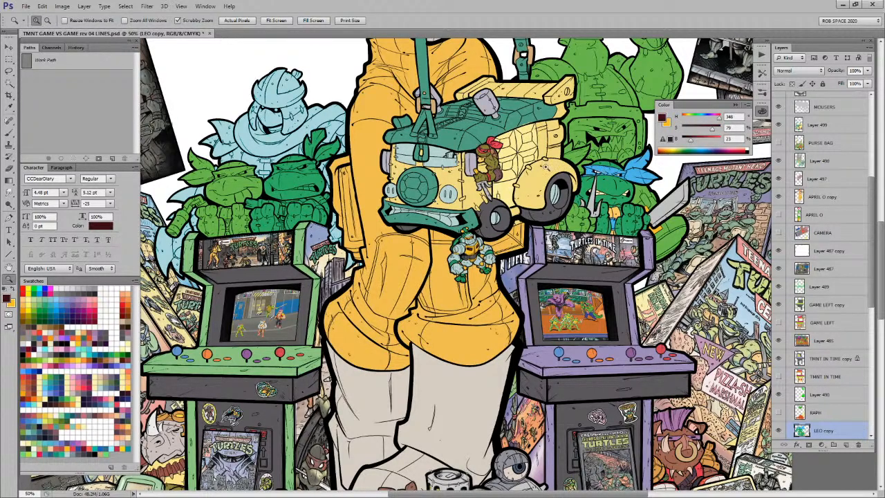
pyautogui.click(530, 167)
pyautogui.click(529, 167)
pyautogui.press('b')
pyautogui.keyDown('alt'); pyautogui.click(458, 125); pyautogui.keyUp('alt')
pyautogui.moveTo(733, 149)
pyautogui.mouseDown()
pyautogui.moveTo(494, 220)
pyautogui.moveTo(494, 188)
pyautogui.moveTo(435, 271)
pyautogui.moveTo(383, 225)
pyautogui.moveTo(421, 173)
pyautogui.moveTo(426, 209)
pyautogui.moveTo(491, 188)
pyautogui.mouseUp()
pyautogui.press('z')
pyautogui.click(488, 217)
pyautogui.press('l')
pyautogui.press('Delete')
pyautogui.hotkey('ctrl', 'd')
pyautogui.hotkey('ctrl', 'shift', 'd')
pyautogui.press('v')
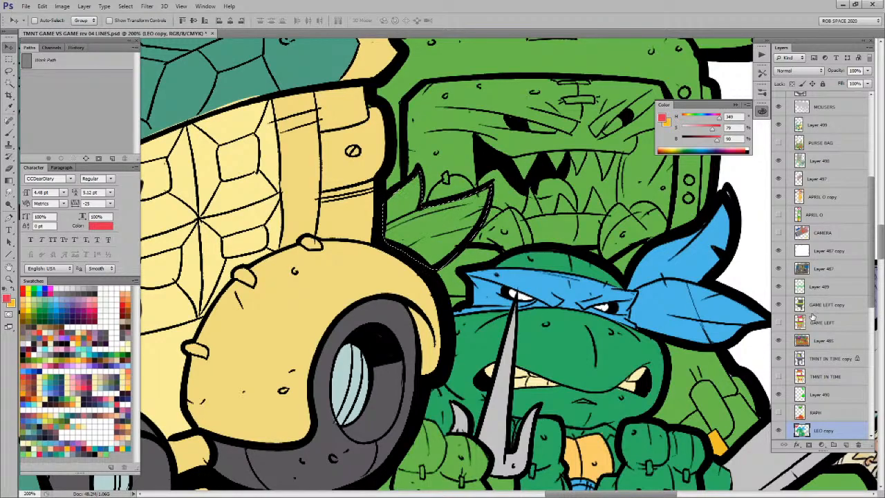
# Step: Fill the selected bandana tails with red on Layer 476 and clear the selection
pyautogui.click(822, 393)
pyautogui.moveTo(868, 194); pyautogui.dragTo(869, 176)
pyautogui.scroll(3, 869, 176)
pyautogui.click(820, 210)
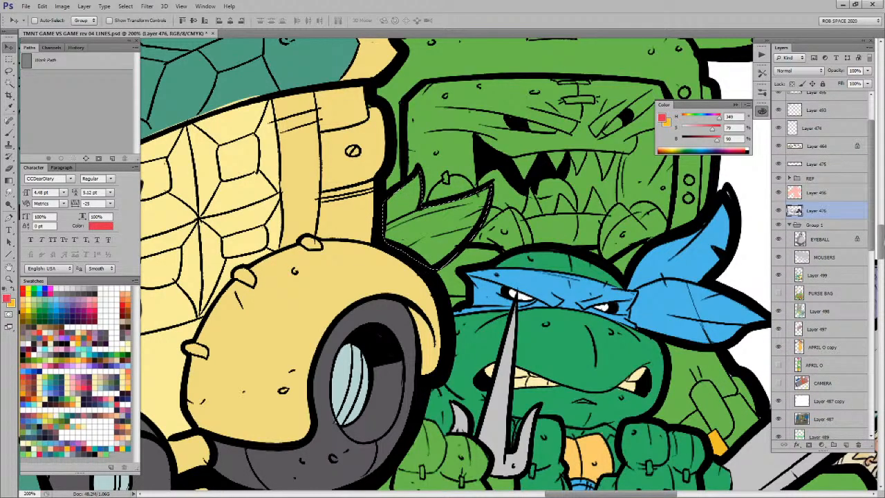
pyautogui.hotkey('alt', 'BackSpace')
pyautogui.hotkey('ctrl', 'd')
pyautogui.moveTo(628, 417); pyautogui.dragTo(614, 269)
pyautogui.keyDown('alt'); pyautogui.click(615, 270); pyautogui.keyUp('alt')
pyautogui.keyDown('alt'); pyautogui.click(615, 270); pyautogui.keyUp('alt')
pyautogui.keyDown('alt'); pyautogui.click(610, 286); pyautogui.keyUp('alt')
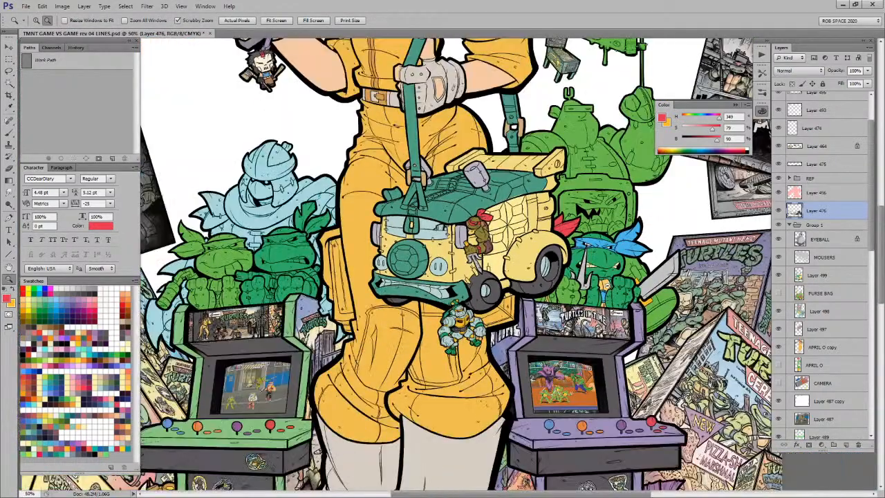
pyautogui.keyDown('alt'); pyautogui.click(659, 281); pyautogui.keyUp('alt')
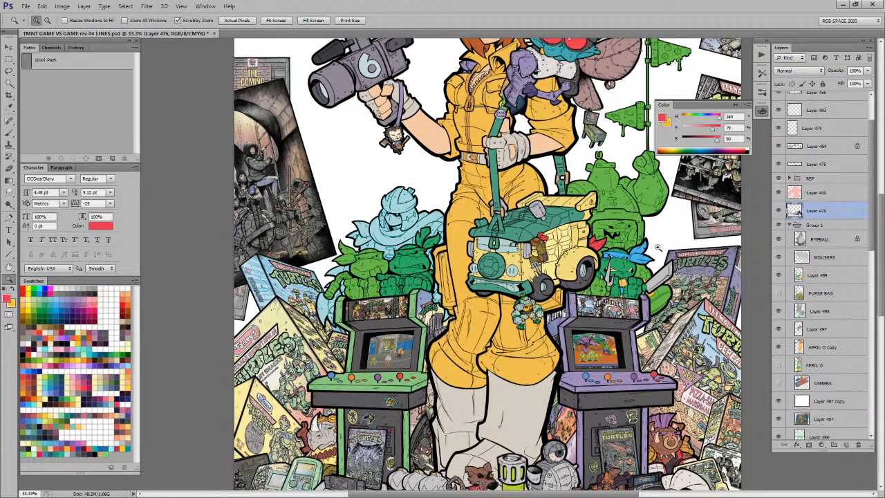
# Step: Recolour Raphael's fists beside Leonardo on Layer 490 with olive sampled from the small Raphael figure, using a 50 px brush
pyautogui.press('v')
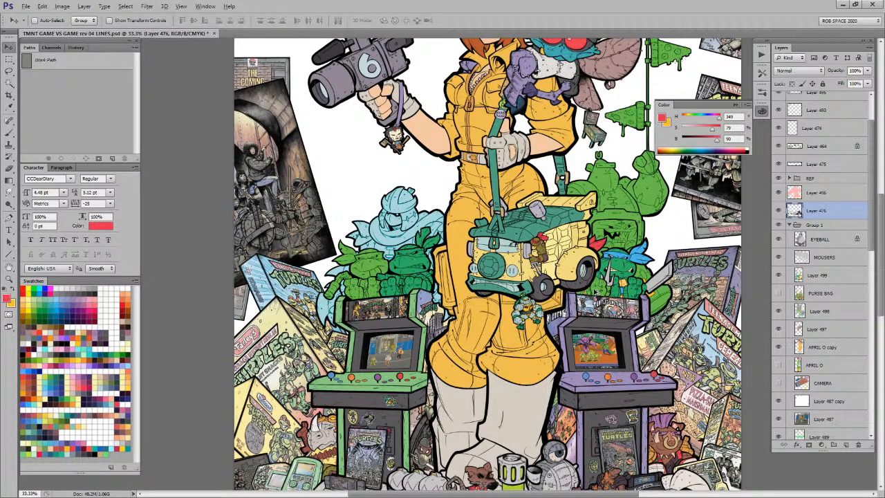
pyautogui.keyDown('alt'); pyautogui.rightClick(598, 296); pyautogui.keyUp('alt')
pyautogui.press('w')
pyautogui.click(579, 289)
pyautogui.press('b')
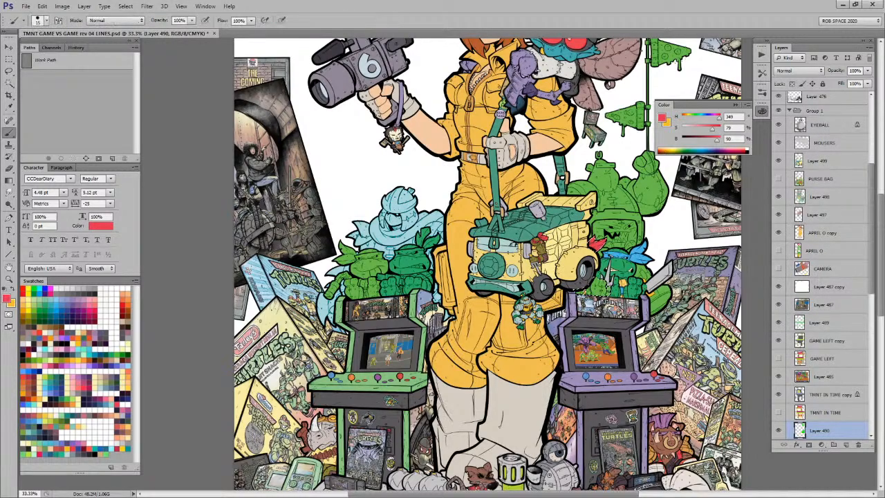
pyautogui.keyDown('alt'); pyautogui.click(544, 250); pyautogui.keyUp('alt')
pyautogui.rightClick(604, 292)
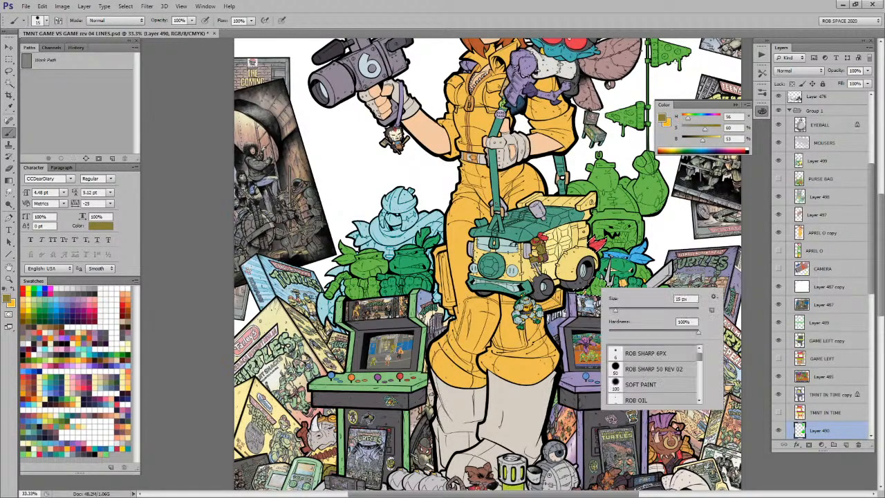
pyautogui.moveTo(592, 284); pyautogui.dragTo(612, 289)
pyautogui.hotkey('ctrl', 'd')
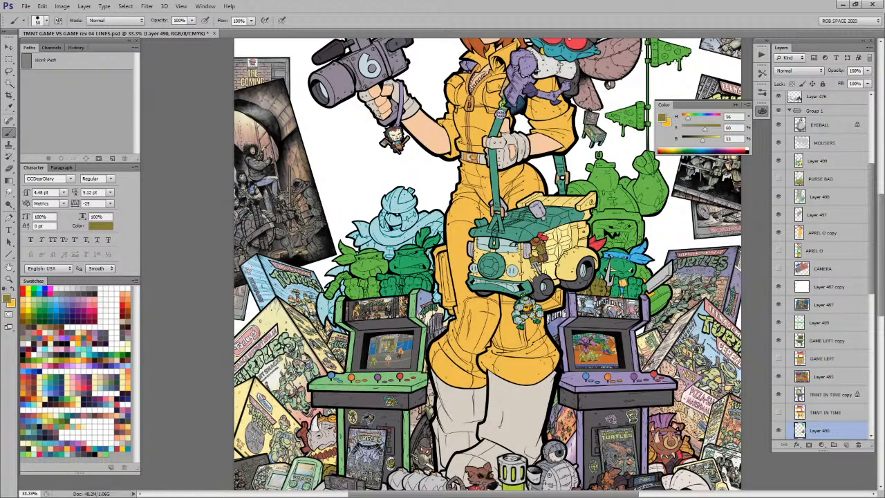
# Step: Fill Donatello with olive on the DONNIE copy 2 layer at 100% opacity
pyautogui.press('v')
pyautogui.keyDown('ctrl'); pyautogui.click(412, 271); pyautogui.keyUp('ctrl')
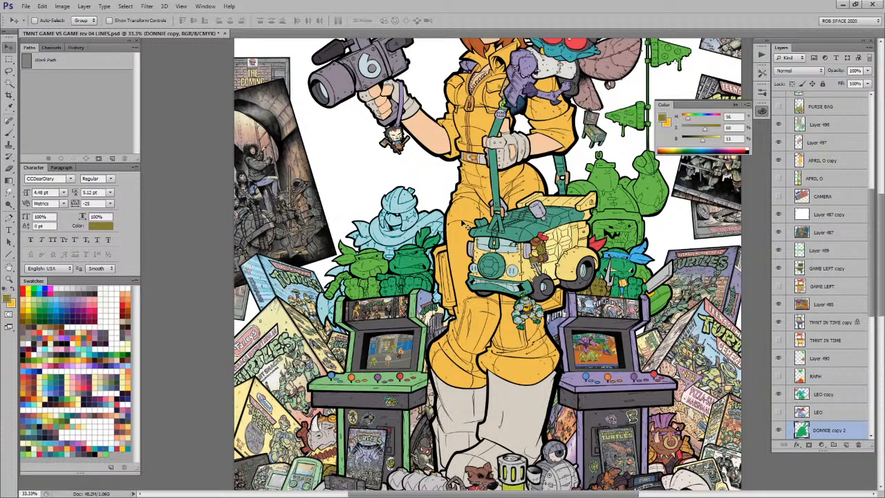
pyautogui.click(868, 71)
pyautogui.moveTo(864, 81)
pyautogui.mouseDown()
pyautogui.moveTo(830, 85)
pyautogui.moveTo(869, 83)
pyautogui.mouseUp()
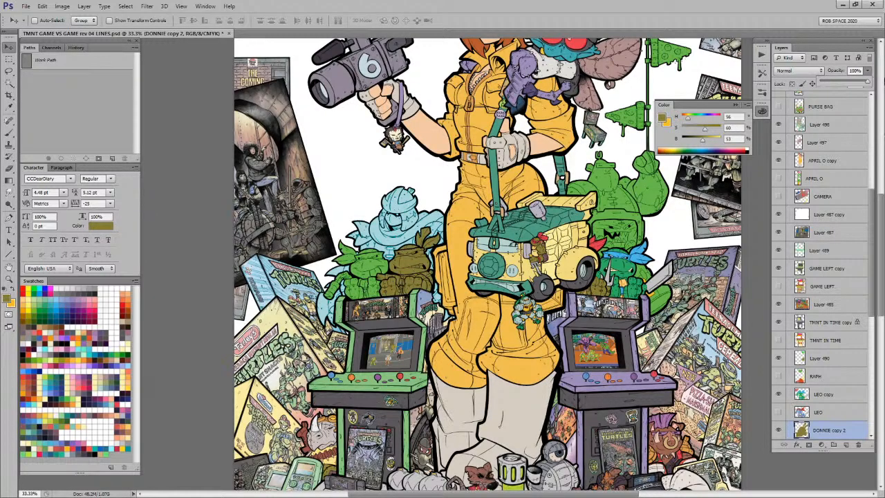
# Step: Try a yellow-green fill (H 78, S 76, B 67) on Donatello, and refill him with sampled olive
pyautogui.press('x')
pyautogui.click(58, 419)
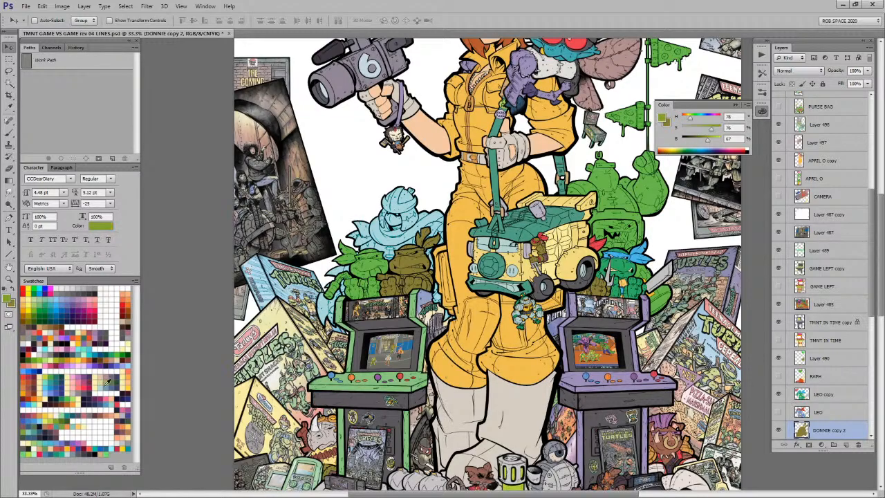
pyautogui.hotkey('alt', 'shift', 'BackSpace')
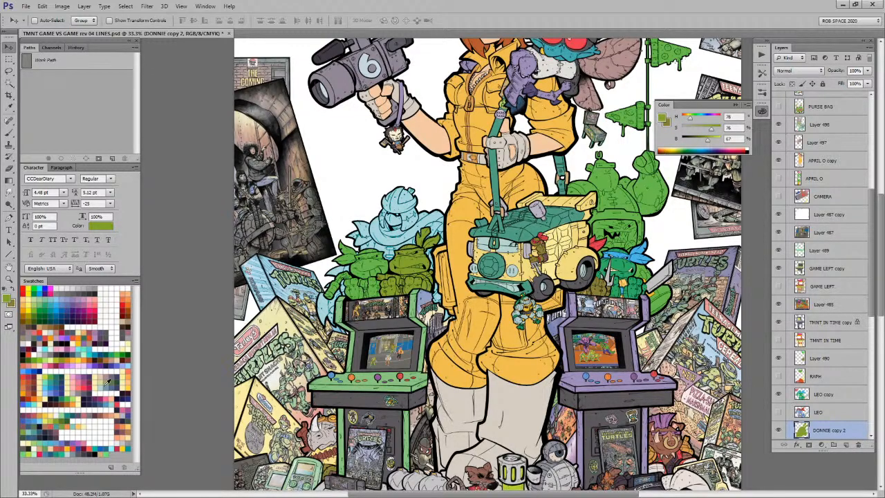
pyautogui.press('b')
pyautogui.moveTo(496, 414); pyautogui.dragTo(458, 298)
pyautogui.keyDown('alt'); pyautogui.click(550, 383); pyautogui.keyUp('alt')
pyautogui.hotkey('alt', 'shift', 'BackSpace')
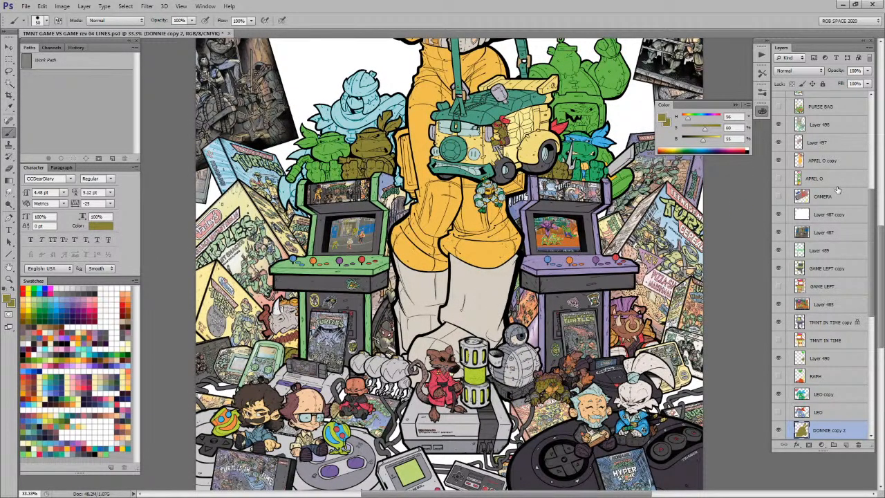
# Step: Lower the DONNIE copy 2 layer's opacity to 54%
pyautogui.moveTo(632, 273); pyautogui.dragTo(624, 290)
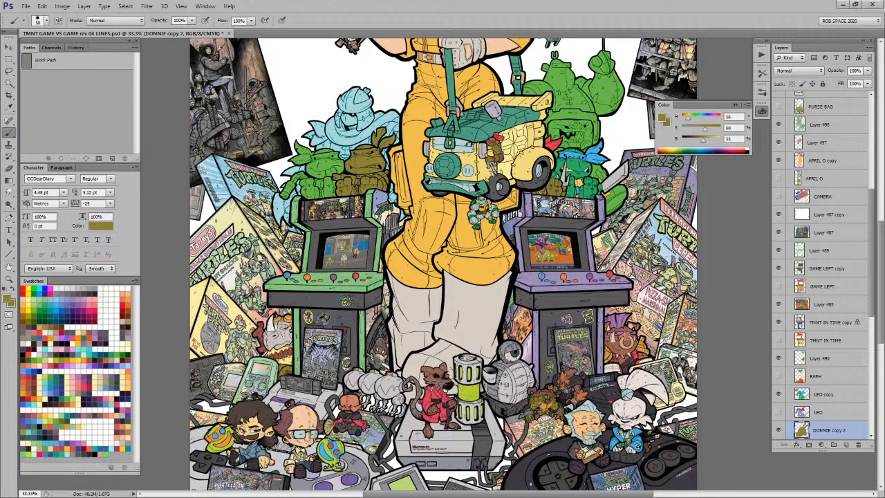
pyautogui.moveTo(867, 71); pyautogui.dragTo(848, 84)
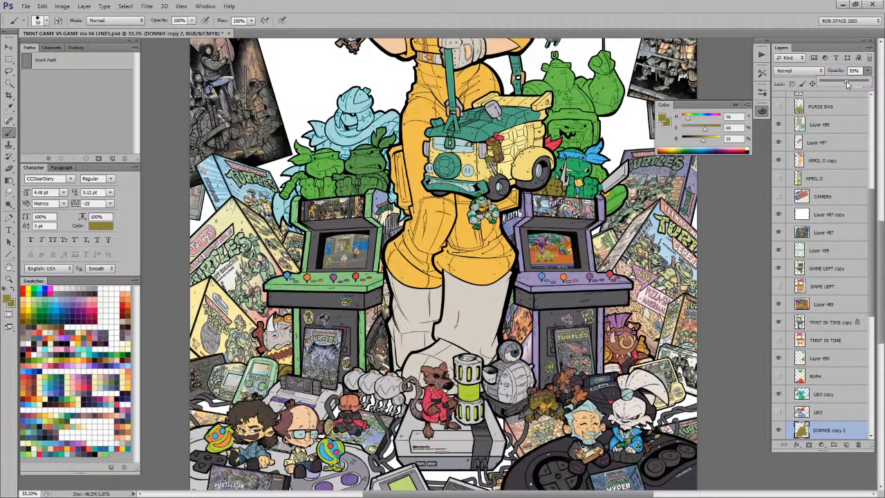
pyautogui.moveTo(848, 84); pyautogui.dragTo(846, 84)
# Step: Try a bright yellow-green fill (H 68, S 71, B 88) on Donatello with the layer at 100% opacity
pyautogui.click(52, 375)
pyautogui.click(47, 375)
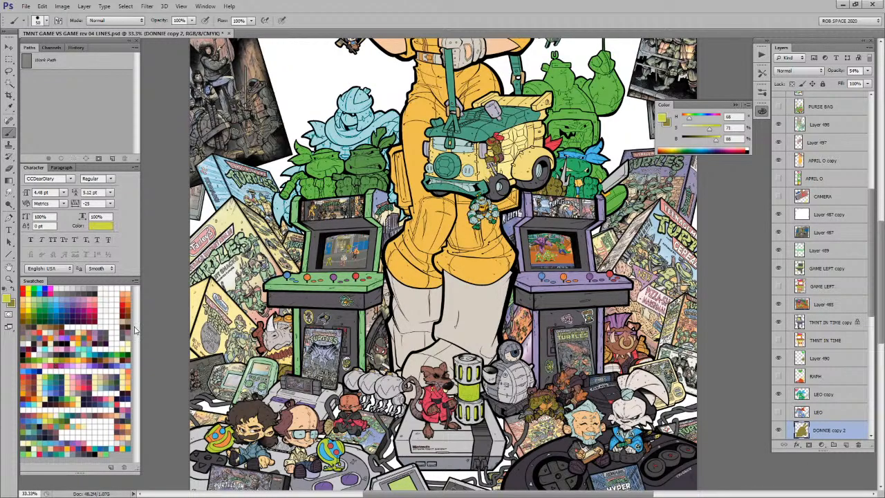
pyautogui.hotkey('alt', 'shift', 'BackSpace')
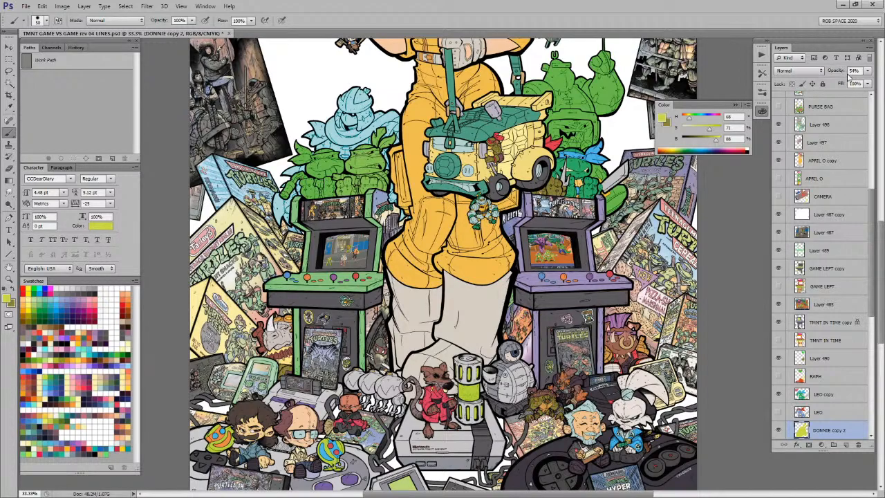
pyautogui.click(867, 72)
pyautogui.moveTo(868, 83)
pyautogui.mouseDown()
pyautogui.moveTo(877, 83)
pyautogui.moveTo(834, 84)
pyautogui.moveTo(883, 84)
pyautogui.moveTo(874, 83)
pyautogui.mouseUp()
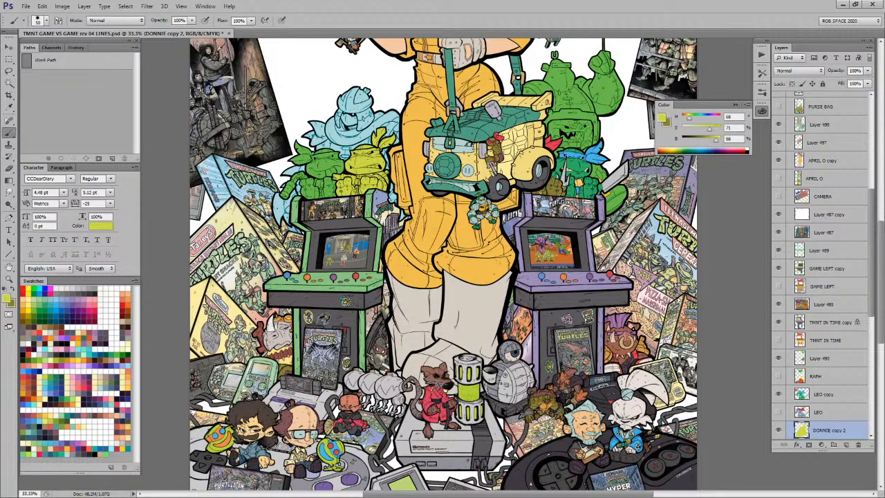
# Step: Refill Donatello with the olive of Raphael's fists and set the DONNIE copy 2 layer's opacity to 51%
pyautogui.keyDown('alt'); pyautogui.click(551, 189); pyautogui.keyUp('alt')
pyautogui.hotkey('alt', 'shift', 'BackSpace')
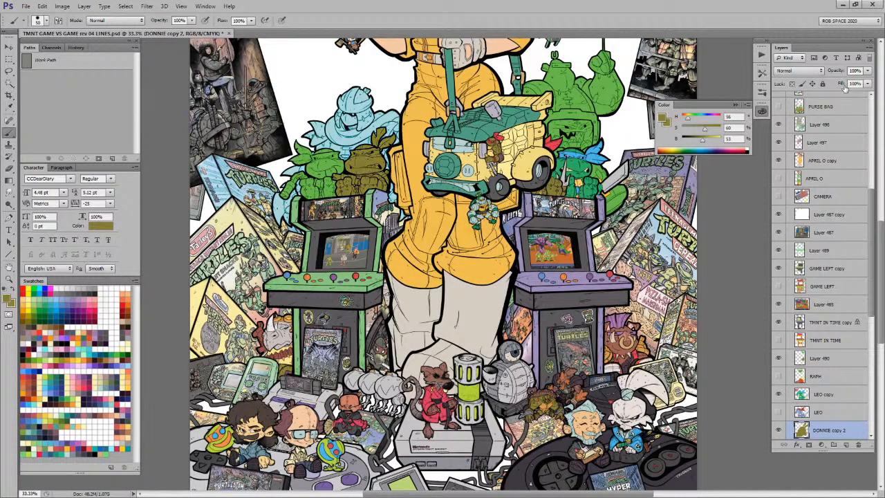
pyautogui.moveTo(868, 70); pyautogui.dragTo(851, 83)
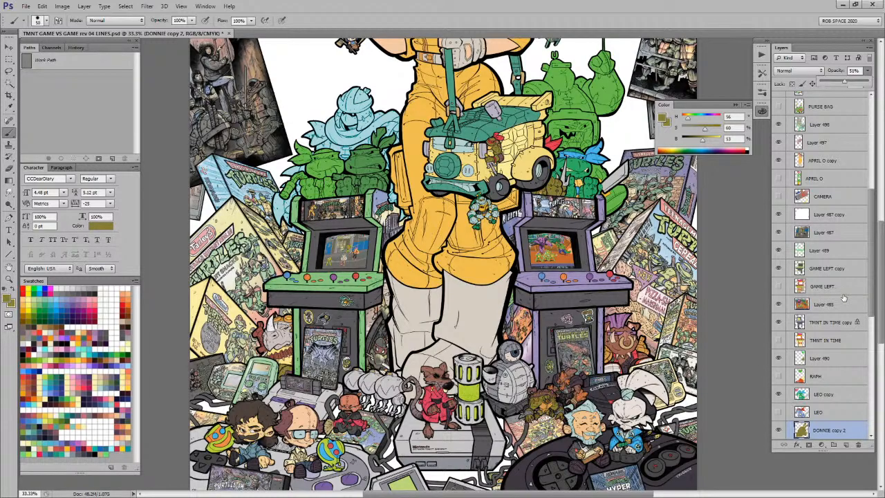
# Step: Sample the purple of the Turtles in Time cabinet and add a new layer above DONNIE copy 2
pyautogui.press('z')
pyautogui.click(373, 161)
pyautogui.press('b')
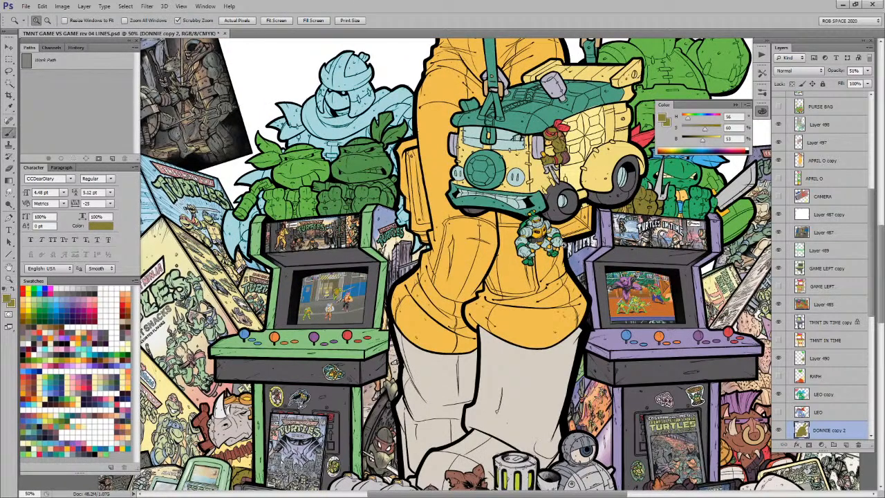
pyautogui.keyDown('alt'); pyautogui.click(618, 338); pyautogui.keyUp('alt')
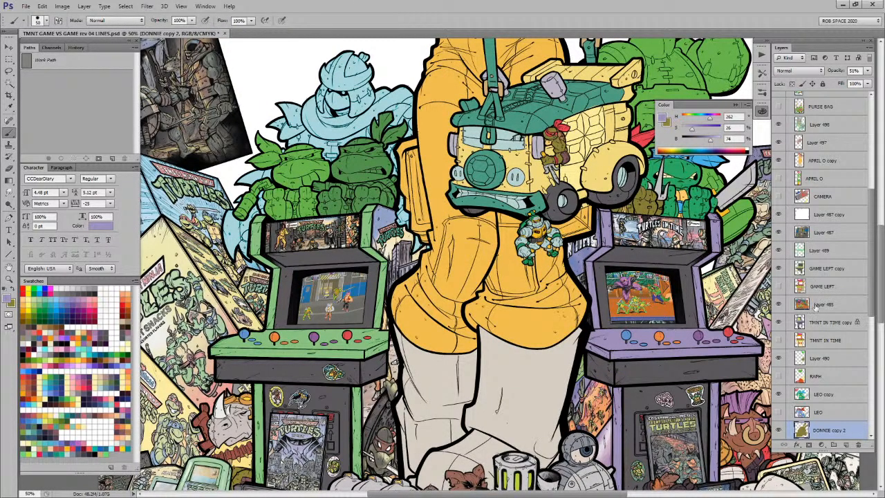
pyautogui.click(846, 444)
# Step: Paint Donatello's bandana and its knotted tails purple on the new layer
pyautogui.press('z')
pyautogui.click(357, 148)
pyautogui.click(358, 148)
pyautogui.click(358, 149)
pyautogui.click(357, 148)
pyautogui.press('b')
pyautogui.moveTo(420, 223); pyautogui.dragTo(473, 327)
pyautogui.moveTo(298, 258)
pyautogui.mouseDown()
pyautogui.moveTo(508, 226)
pyautogui.moveTo(553, 234)
pyautogui.moveTo(544, 253)
pyautogui.moveTo(574, 294)
pyautogui.moveTo(465, 301)
pyautogui.moveTo(396, 284)
pyautogui.moveTo(285, 307)
pyautogui.moveTo(330, 267)
pyautogui.moveTo(525, 249)
pyautogui.moveTo(522, 274)
pyautogui.moveTo(534, 286)
pyautogui.moveTo(363, 276)
pyautogui.moveTo(518, 273)
pyautogui.moveTo(515, 287)
pyautogui.moveTo(387, 306)
pyautogui.moveTo(401, 295)
pyautogui.moveTo(463, 311)
pyautogui.moveTo(584, 301)
pyautogui.moveTo(489, 412)
pyautogui.mouseUp()
pyautogui.press('x')
pyautogui.keyDown('alt'); pyautogui.click(415, 315); pyautogui.keyUp('alt')
pyautogui.keyDown('alt'); pyautogui.click(470, 367); pyautogui.keyUp('alt')
pyautogui.moveTo(471, 367)
pyautogui.mouseDown()
pyautogui.moveTo(387, 197)
pyautogui.moveTo(498, 173)
pyautogui.moveTo(581, 249)
pyautogui.moveTo(446, 277)
pyautogui.moveTo(465, 220)
pyautogui.moveTo(485, 266)
pyautogui.mouseUp()
pyautogui.moveTo(351, 359)
pyautogui.mouseDown()
pyautogui.moveTo(416, 313)
pyautogui.moveTo(563, 249)
pyautogui.moveTo(539, 261)
pyautogui.mouseUp()
# Step: Paint the whites of both of Donatello's eyes pure white and pick the bandana's purple as the paint colour again
pyautogui.press('d')
pyautogui.press('x')
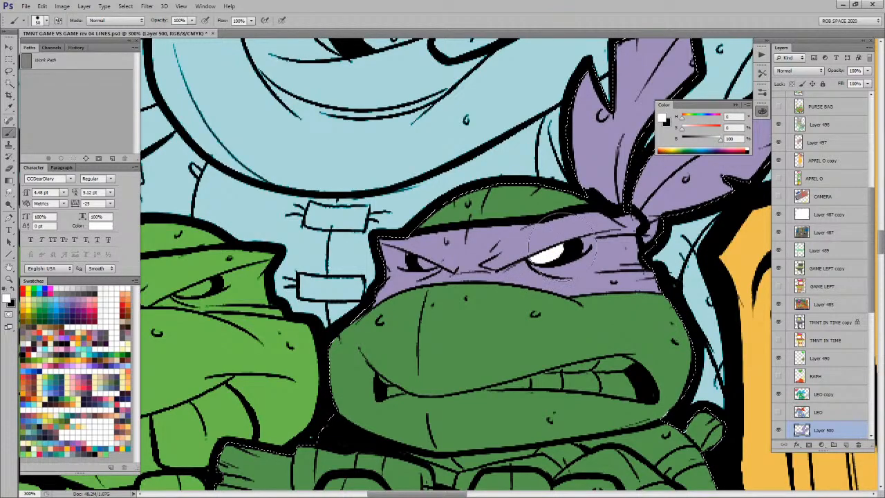
pyautogui.moveTo(436, 258); pyautogui.dragTo(418, 263)
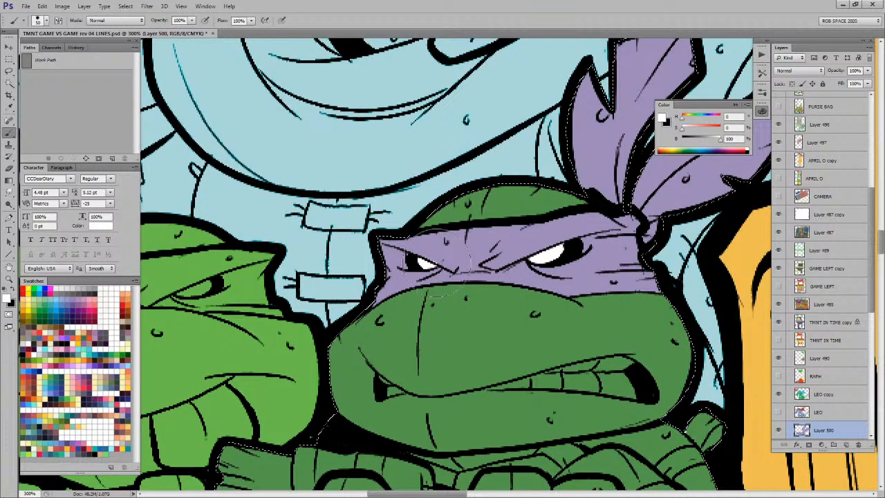
pyautogui.keyDown('alt'); pyautogui.click(449, 254); pyautogui.keyUp('alt')
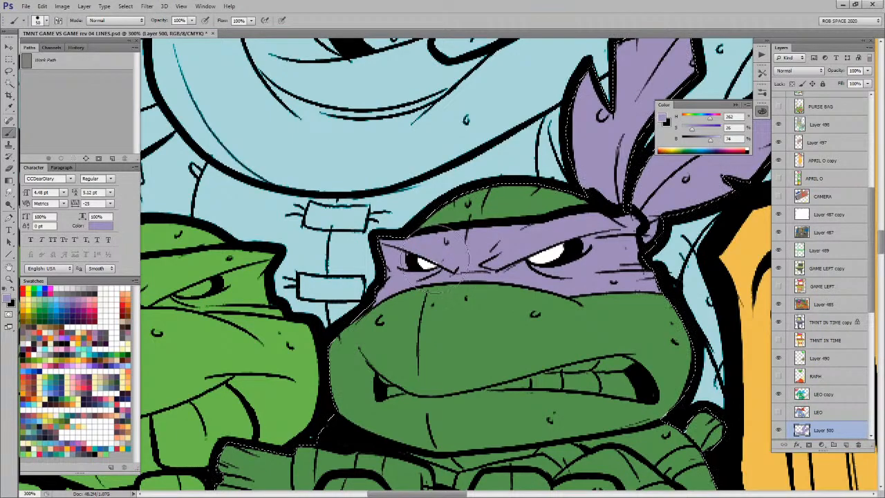
pyautogui.moveTo(585, 344); pyautogui.dragTo(509, 220)
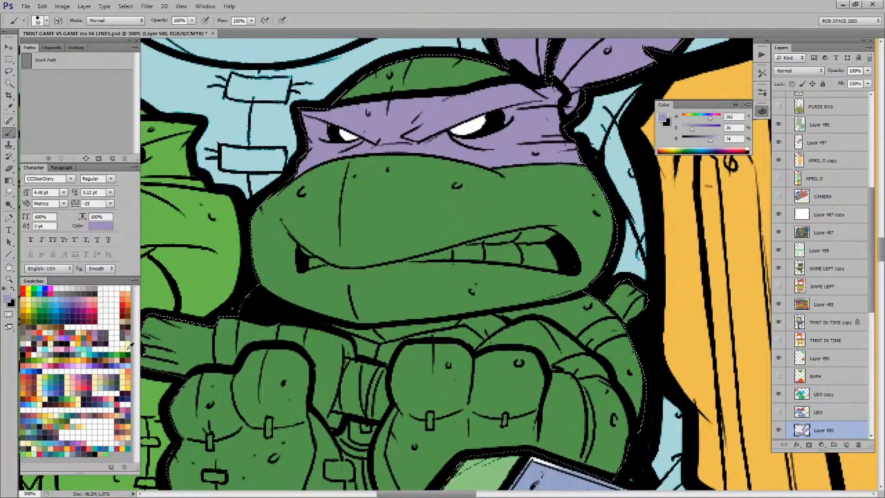
# Step: Select Donatello's teeth with the Lasso, fill them with the pale cream sampled from the artwork, and clear the selection
pyautogui.keyDown('alt'); pyautogui.click(470, 270); pyautogui.keyUp('alt')
pyautogui.press('[')
pyautogui.press('[')
pyautogui.press('[')
pyautogui.press('[')
pyautogui.press('[')
pyautogui.press('[')
pyautogui.press('[')
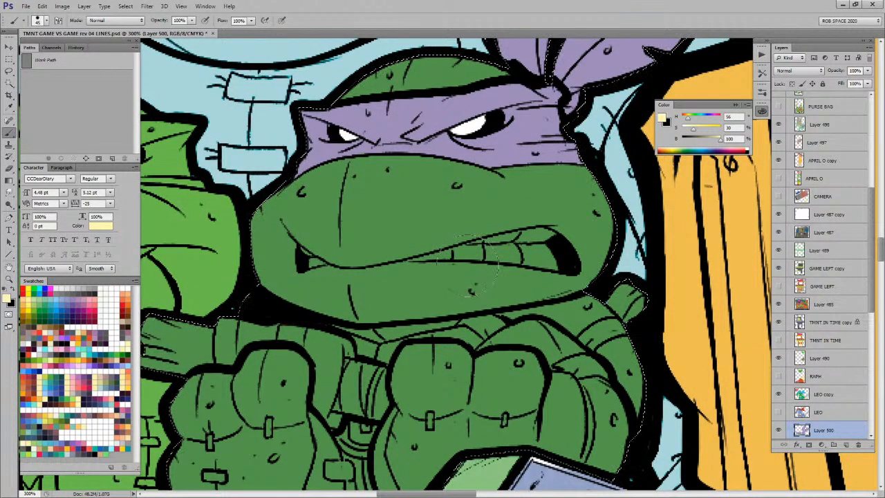
pyautogui.press('[')
pyautogui.press('[')
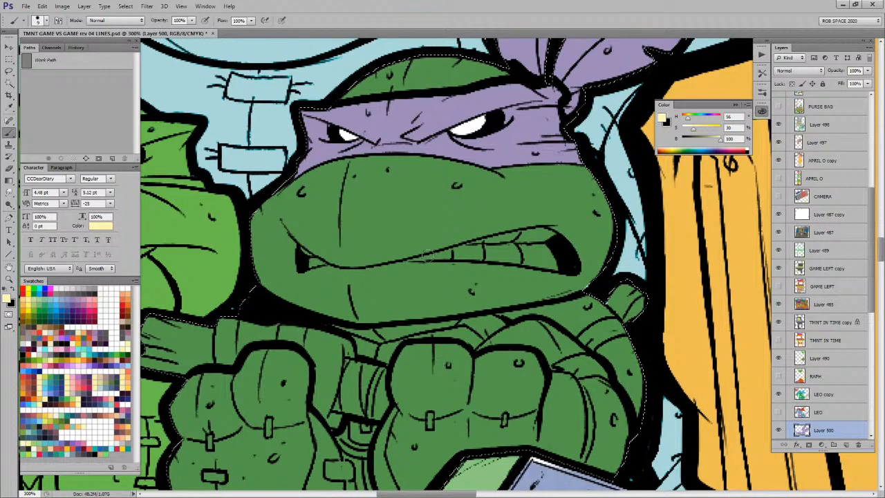
pyautogui.hotkey('ctrl', 'd')
pyautogui.press('l')
pyautogui.moveTo(520, 231)
pyautogui.mouseDown()
pyautogui.moveTo(412, 263)
pyautogui.moveTo(566, 274)
pyautogui.moveTo(555, 234)
pyautogui.moveTo(540, 230)
pyautogui.moveTo(327, 257)
pyautogui.moveTo(332, 267)
pyautogui.moveTo(302, 250)
pyautogui.moveTo(307, 274)
pyautogui.moveTo(339, 266)
pyautogui.mouseUp()
pyautogui.press('b')
pyautogui.hotkey('alt', 'BackSpace')
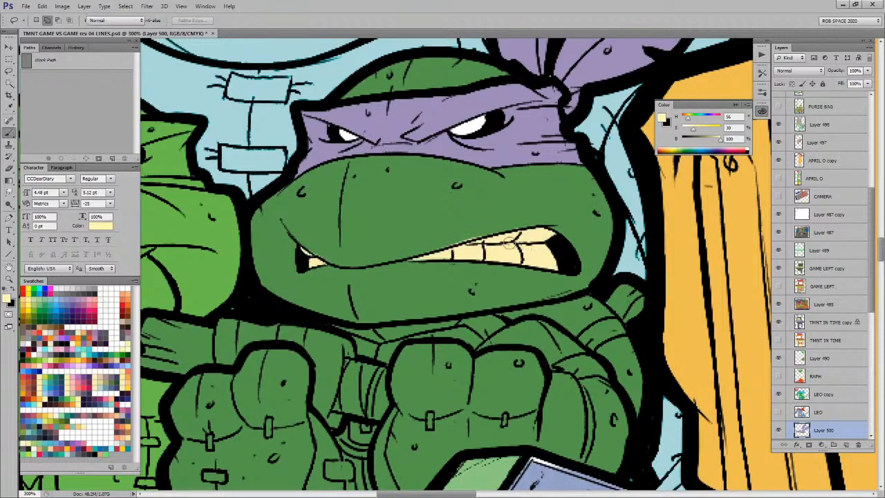
pyautogui.hotkey('ctrl', 'd')
# Step: Touch up the narrow end of Donatello's teeth along the lip line with the sampled skin green and cream
pyautogui.keyDown('alt'); pyautogui.click(436, 246); pyautogui.keyUp('alt')
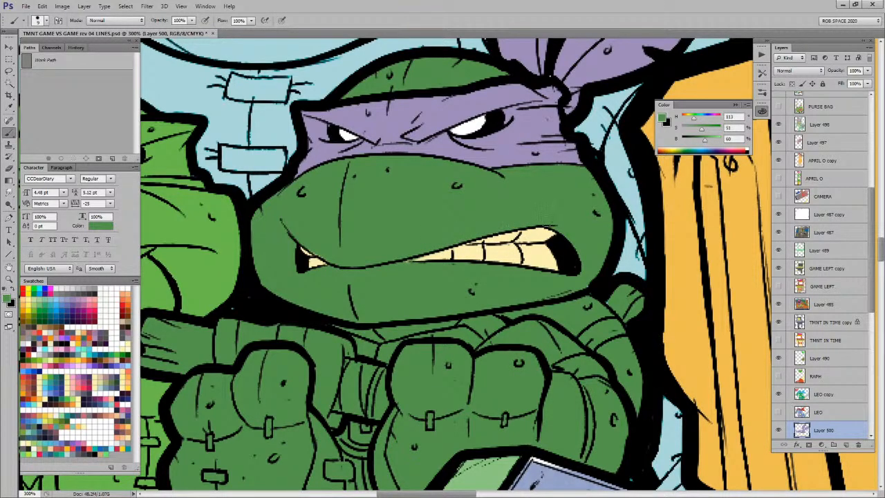
pyautogui.press('x')
pyautogui.moveTo(408, 262); pyautogui.dragTo(437, 255)
pyautogui.keyDown('alt'); pyautogui.click(422, 255); pyautogui.keyUp('alt')
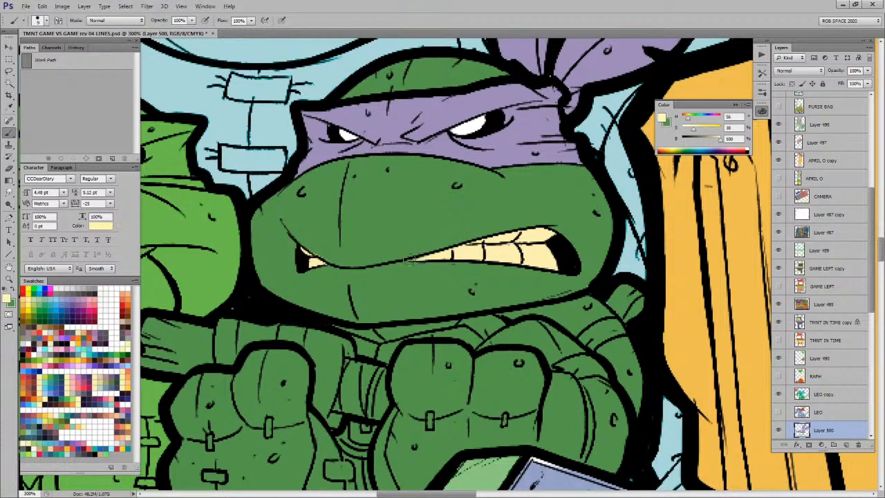
pyautogui.keyDown('alt'); pyautogui.click(312, 241); pyautogui.keyUp('alt')
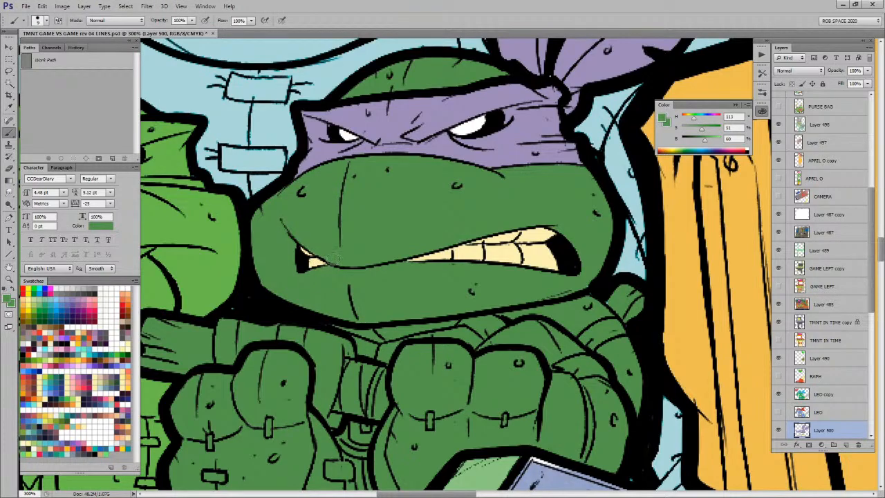
# Step: Sample a reddish-brown from the artwork and paint the wrapped band between Donatello's fists and the frayed piece beside Michelangelo's chin
pyautogui.press('z')
pyautogui.keyDown('alt'); pyautogui.click(513, 286); pyautogui.keyUp('alt')
pyautogui.keyDown('alt'); pyautogui.click(513, 293); pyautogui.keyUp('alt')
pyautogui.keyDown('alt'); pyautogui.click(514, 296); pyautogui.keyUp('alt')
pyautogui.keyDown('alt'); pyautogui.click(514, 300); pyautogui.keyUp('alt')
pyautogui.keyDown('alt'); pyautogui.click(514, 304); pyautogui.keyUp('alt')
pyautogui.moveTo(529, 366)
pyautogui.mouseDown()
pyautogui.moveTo(443, 320)
pyautogui.moveTo(432, 295)
pyautogui.mouseUp()
pyautogui.press('b')
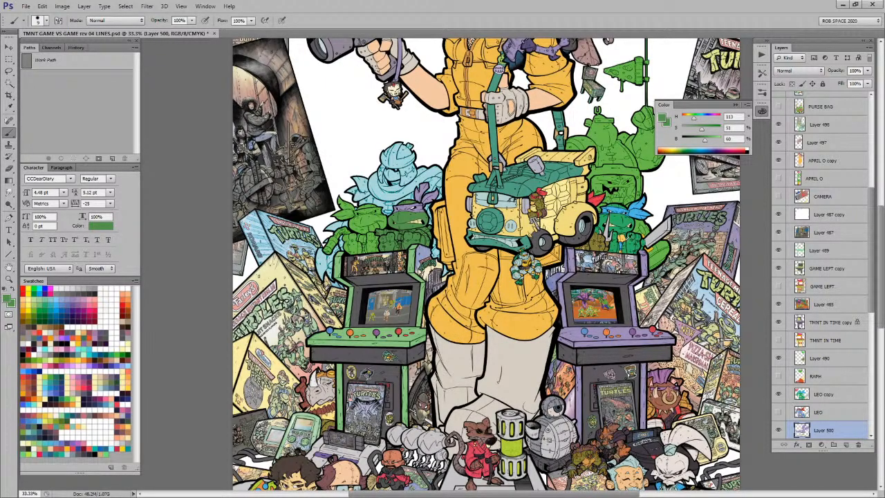
pyautogui.keyDown('alt'); pyautogui.click(625, 237); pyautogui.keyUp('alt')
pyautogui.keyDown('alt'); pyautogui.click(301, 385); pyautogui.keyUp('alt')
pyautogui.hotkey('ctrl', 'space')
pyautogui.moveTo(370, 236)
pyautogui.mouseDown()
pyautogui.moveTo(401, 273)
pyautogui.moveTo(397, 304)
pyautogui.moveTo(401, 275)
pyautogui.moveTo(426, 279)
pyautogui.moveTo(433, 301)
pyautogui.moveTo(423, 319)
pyautogui.moveTo(410, 319)
pyautogui.moveTo(409, 291)
pyautogui.mouseUp()
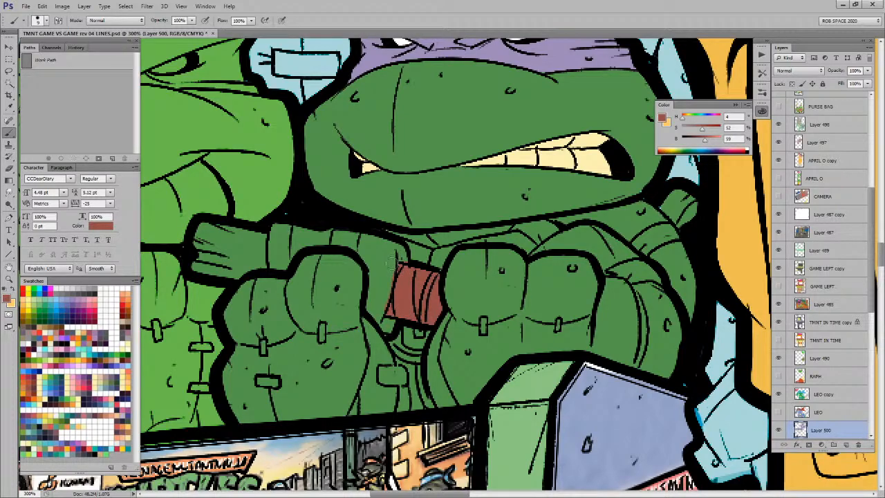
pyautogui.moveTo(266, 239)
pyautogui.mouseDown()
pyautogui.moveTo(232, 270)
pyautogui.moveTo(200, 242)
pyautogui.moveTo(229, 230)
pyautogui.moveTo(249, 254)
pyautogui.moveTo(223, 260)
pyautogui.moveTo(204, 246)
pyautogui.moveTo(206, 235)
pyautogui.mouseUp()
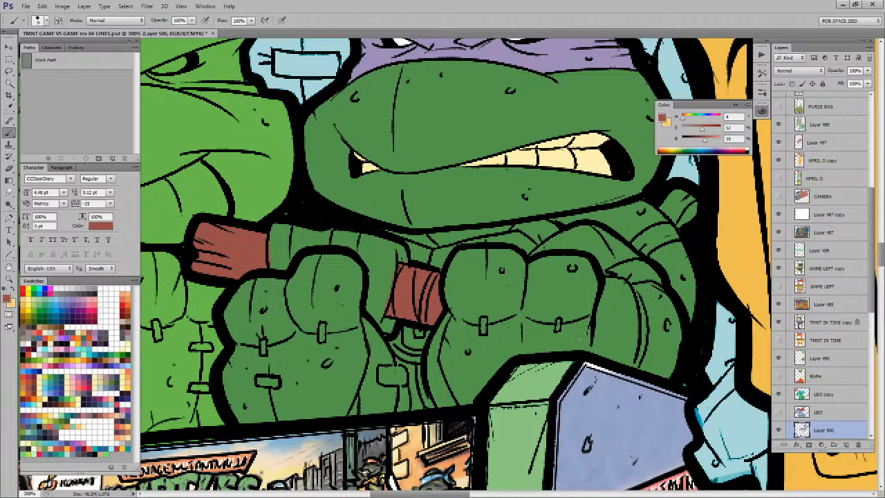
# Step: Paint Donatello's chest plate and the strip of belly between his fists with the yellow-orange background colour
pyautogui.moveTo(684, 318); pyautogui.dragTo(635, 303)
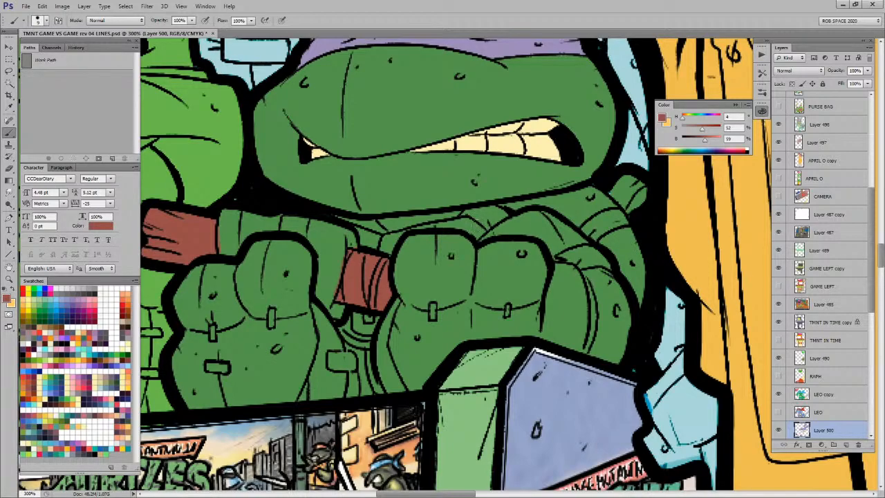
pyautogui.press('x')
pyautogui.moveTo(382, 250)
pyautogui.mouseDown()
pyautogui.moveTo(399, 235)
pyautogui.moveTo(462, 216)
pyautogui.moveTo(475, 232)
pyautogui.moveTo(452, 228)
pyautogui.moveTo(479, 230)
pyautogui.moveTo(389, 238)
pyautogui.moveTo(357, 230)
pyautogui.moveTo(393, 237)
pyautogui.mouseUp()
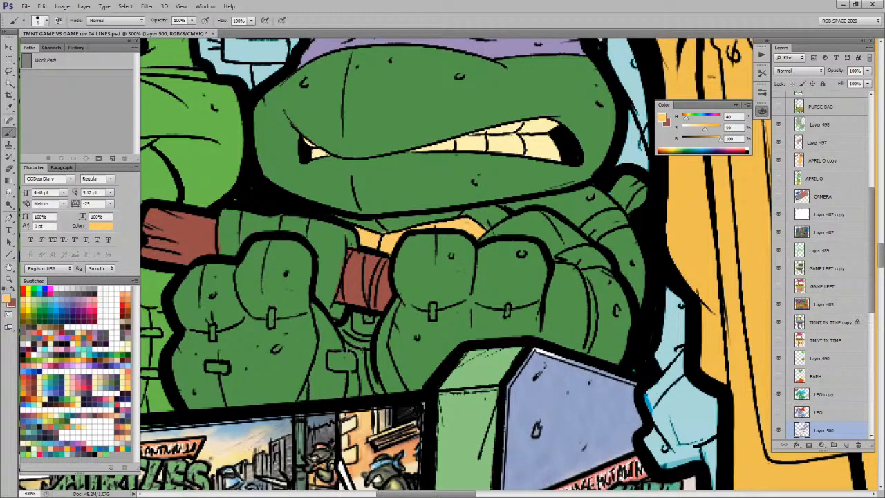
pyautogui.moveTo(354, 349)
pyautogui.mouseDown()
pyautogui.moveTo(374, 397)
pyautogui.moveTo(361, 353)
pyautogui.moveTo(337, 408)
pyautogui.mouseUp()
# Step: Paint Donatello's elbow pad and the small belt area between his fists with the bandana's purple, and sample his skin green again
pyautogui.keyDown('alt'); pyautogui.click(484, 111); pyautogui.keyUp('alt')
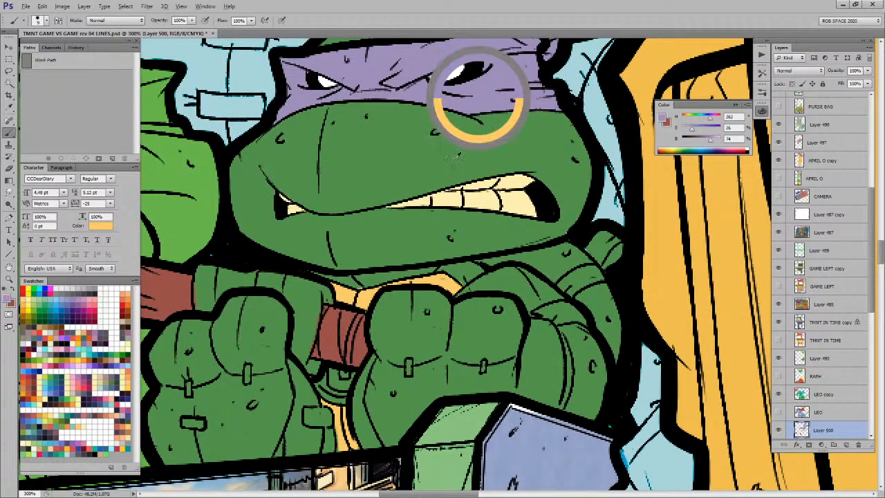
pyautogui.moveTo(330, 373)
pyautogui.mouseDown()
pyautogui.moveTo(324, 387)
pyautogui.moveTo(343, 401)
pyautogui.moveTo(351, 374)
pyautogui.mouseUp()
pyautogui.moveTo(615, 313)
pyautogui.mouseDown()
pyautogui.moveTo(580, 292)
pyautogui.moveTo(528, 308)
pyautogui.moveTo(515, 297)
pyautogui.moveTo(528, 289)
pyautogui.moveTo(560, 325)
pyautogui.moveTo(565, 387)
pyautogui.moveTo(540, 388)
pyautogui.moveTo(529, 313)
pyautogui.moveTo(558, 372)
pyautogui.mouseUp()
pyautogui.moveTo(542, 321); pyautogui.dragTo(527, 334)
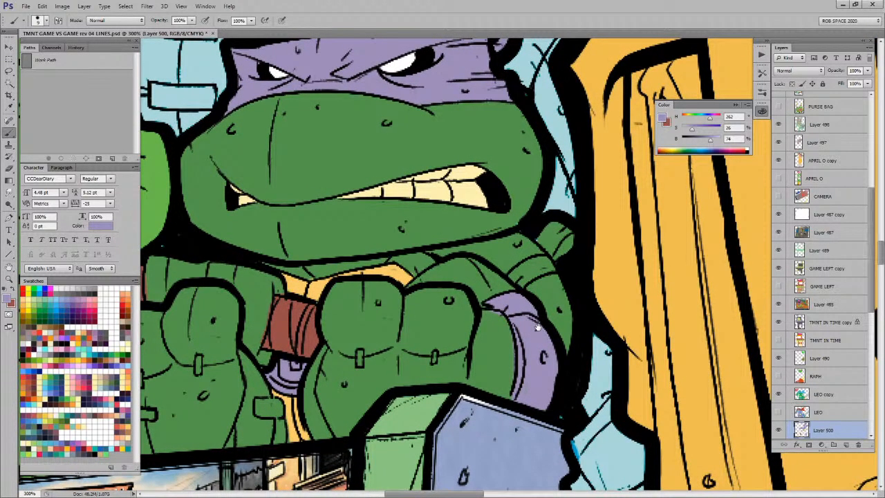
pyautogui.keyDown('alt'); pyautogui.click(267, 303); pyautogui.keyUp('alt')
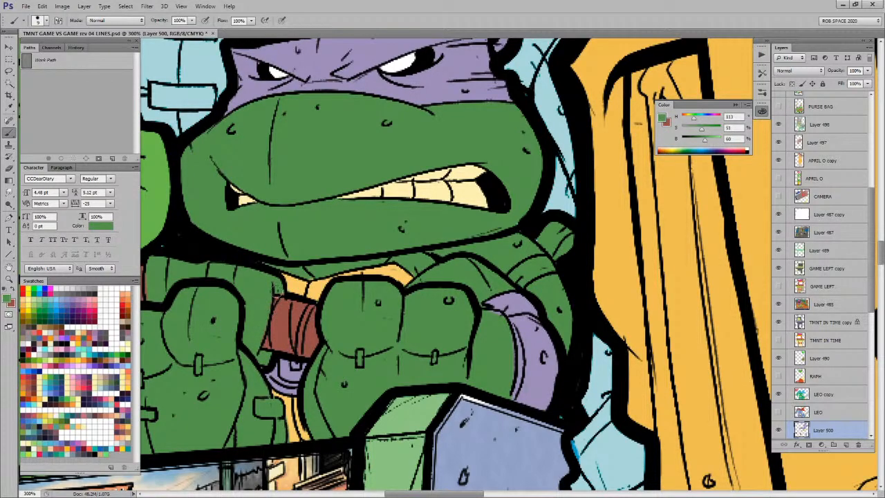
# Step: Sample a mid brown from the artwork, paint the strapped area behind Donatello's shoulder with it, and pick his skin green again
pyautogui.press('z')
pyautogui.keyDown('alt'); pyautogui.click(411, 362); pyautogui.keyUp('alt')
pyautogui.keyDown('alt'); pyautogui.click(410, 361); pyautogui.keyUp('alt')
pyautogui.keyDown('alt'); pyautogui.click(411, 362); pyautogui.keyUp('alt')
pyautogui.press('b')
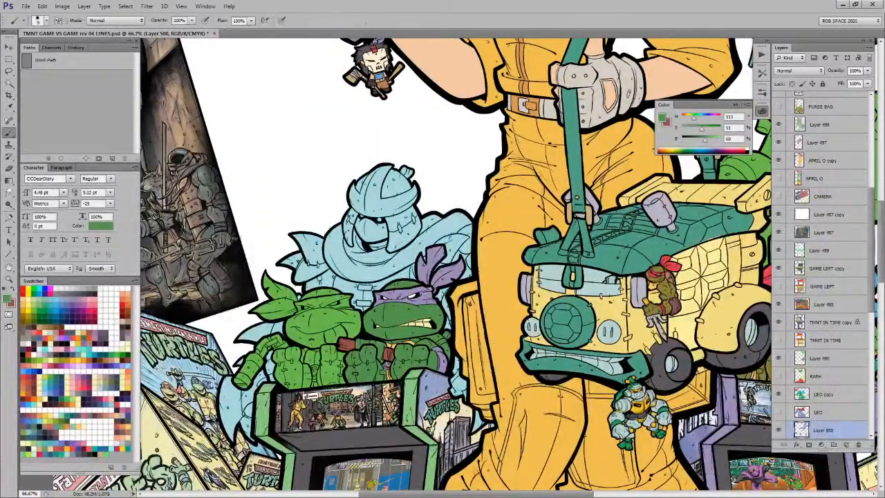
pyautogui.keyDown('alt'); pyautogui.click(668, 278); pyautogui.keyUp('alt')
pyautogui.press('z')
pyautogui.click(396, 350)
pyautogui.click(396, 350)
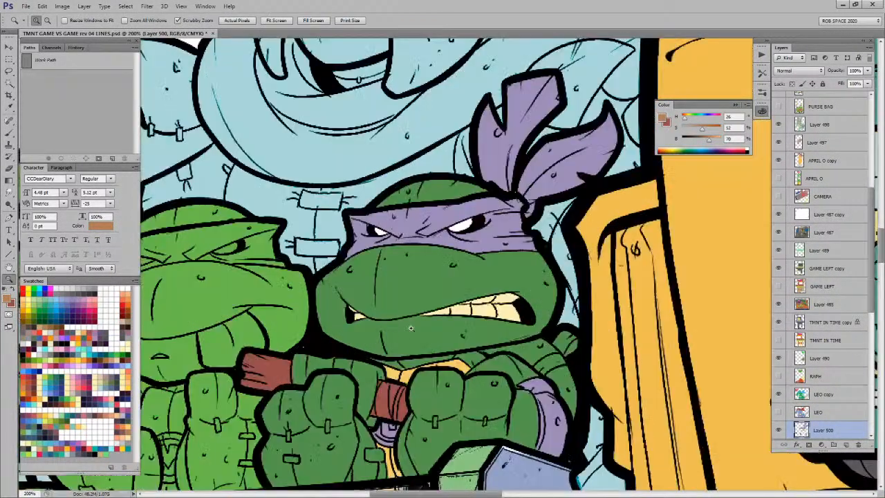
pyautogui.press('b')
pyautogui.moveTo(511, 356)
pyautogui.mouseDown()
pyautogui.moveTo(460, 326)
pyautogui.moveTo(499, 340)
pyautogui.moveTo(528, 381)
pyautogui.moveTo(524, 311)
pyautogui.moveTo(482, 320)
pyautogui.moveTo(506, 329)
pyautogui.moveTo(501, 341)
pyautogui.moveTo(524, 377)
pyautogui.moveTo(520, 335)
pyautogui.mouseUp()
pyautogui.keyDown('alt'); pyautogui.click(495, 301); pyautogui.keyUp('alt')
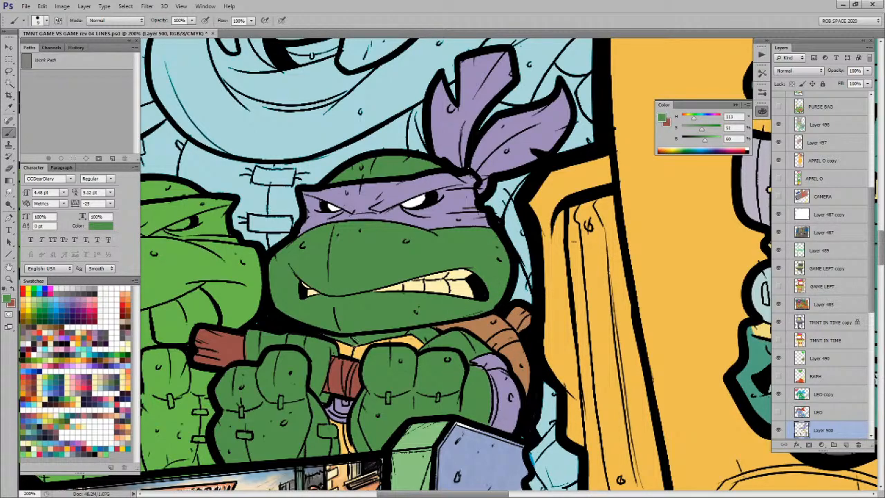
pyautogui.moveTo(334, 380); pyautogui.dragTo(581, 313)
pyautogui.keyDown('alt'); pyautogui.click(488, 306); pyautogui.keyUp('alt')
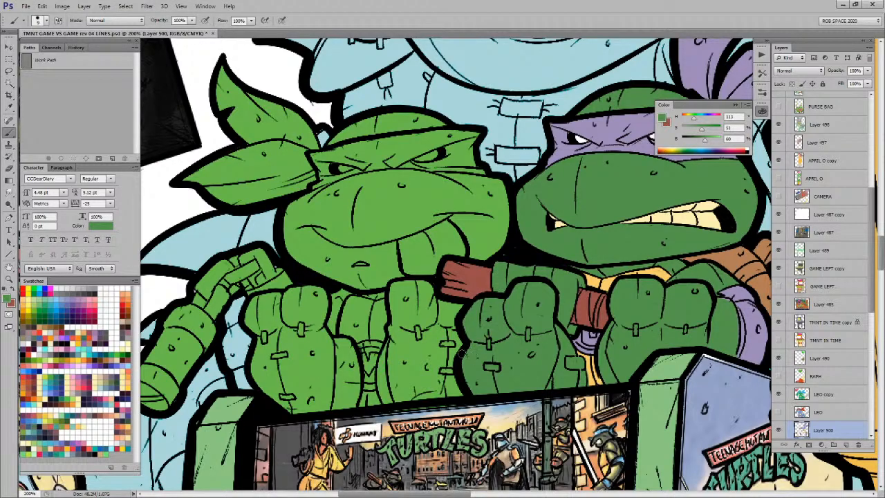
# Step: Select the Layer 0 line art and erase the inner detail lines on Michelangelo's belt between his fists
pyautogui.press('z')
pyautogui.keyDown('alt'); pyautogui.click(427, 356); pyautogui.keyUp('alt')
pyautogui.keyDown('alt'); pyautogui.click(428, 357); pyautogui.keyUp('alt')
pyautogui.keyDown('alt'); pyautogui.click(432, 357); pyautogui.keyUp('alt')
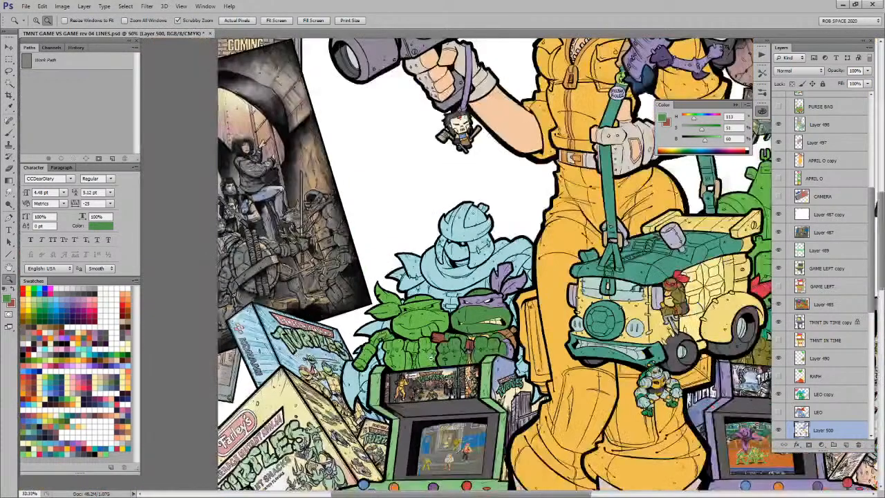
pyautogui.keyDown('alt'); pyautogui.click(437, 359); pyautogui.keyUp('alt')
pyautogui.moveTo(471, 416); pyautogui.dragTo(436, 329)
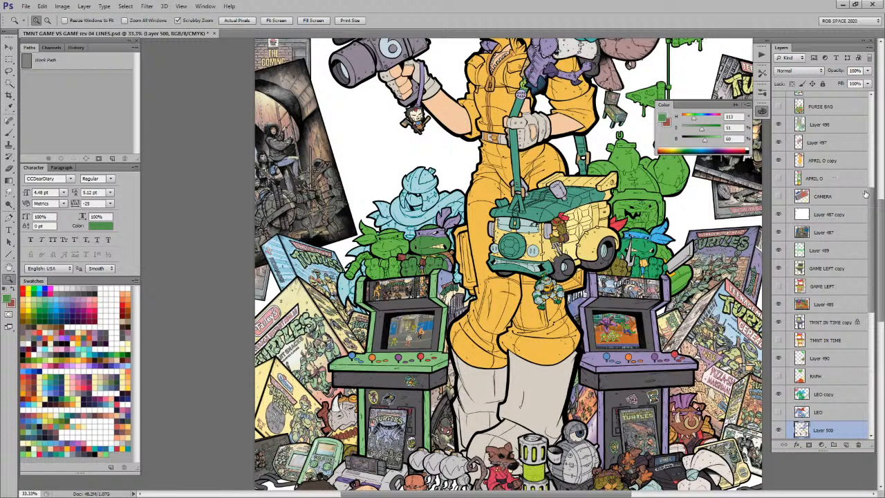
pyautogui.scroll(5, 864, 195)
pyautogui.click(809, 118)
pyautogui.click(423, 268)
pyautogui.click(424, 268)
pyautogui.click(424, 269)
pyautogui.click(423, 269)
pyautogui.press('e')
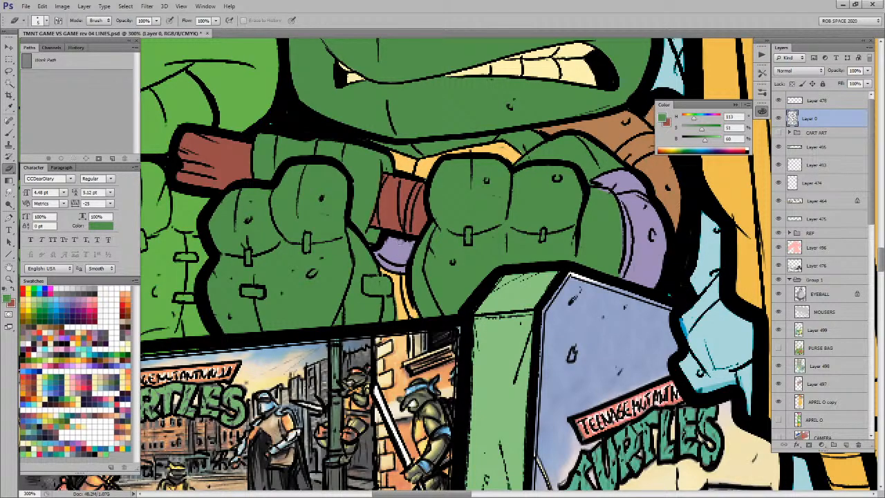
pyautogui.moveTo(227, 384); pyautogui.dragTo(650, 374)
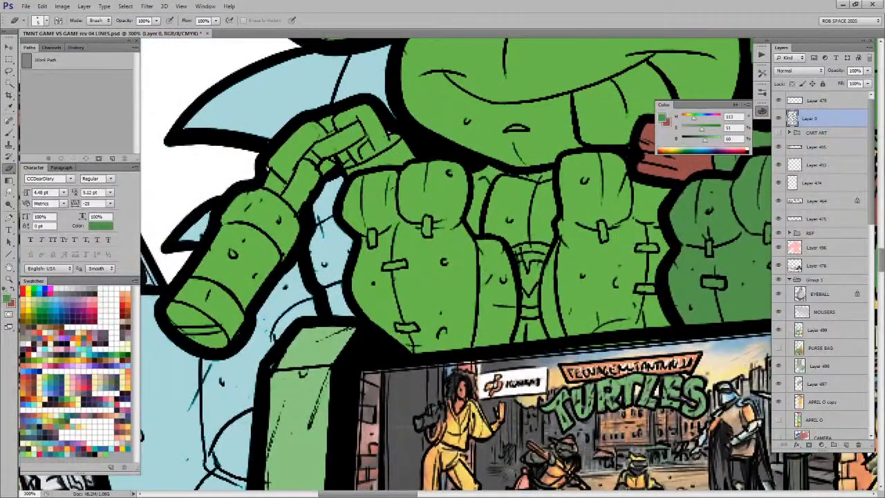
pyautogui.moveTo(524, 271); pyautogui.dragTo(531, 296)
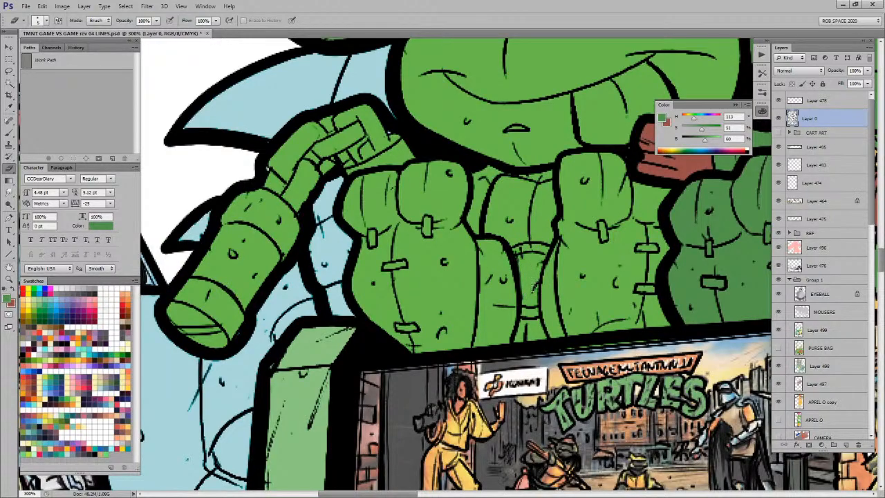
# Step: Make Layer 500 above DONNIE copy 2 active again and sample Donatello's chest yellow and skin green for touch-ups
pyautogui.moveTo(698, 352); pyautogui.dragTo(314, 401)
pyautogui.press('b')
pyautogui.moveTo(635, 297); pyautogui.dragTo(615, 352)
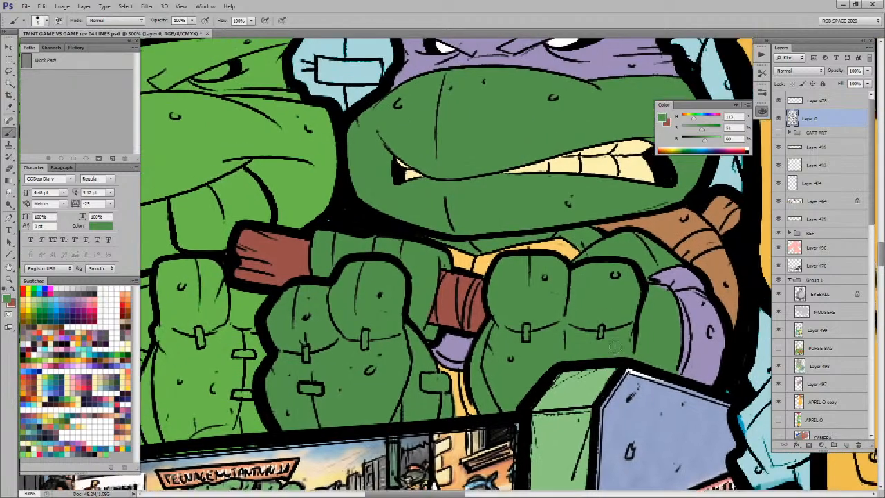
pyautogui.keyDown('ctrl'); pyautogui.click(583, 311); pyautogui.keyUp('ctrl')
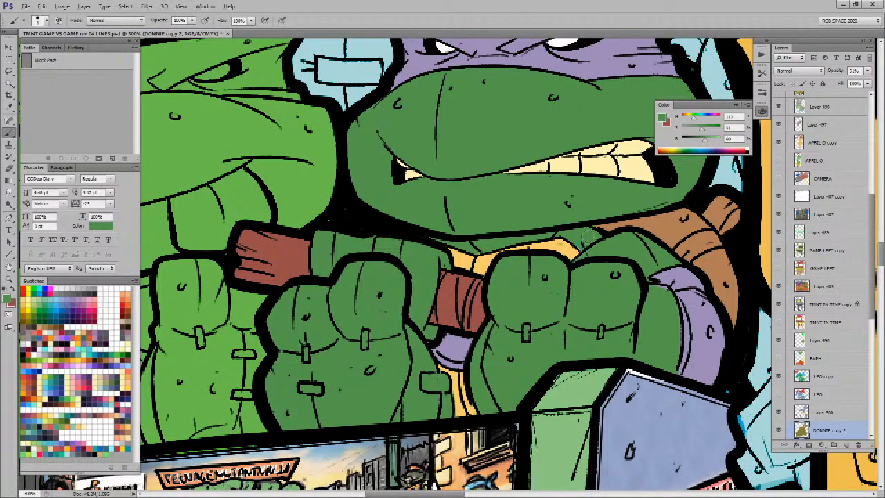
pyautogui.click(813, 408)
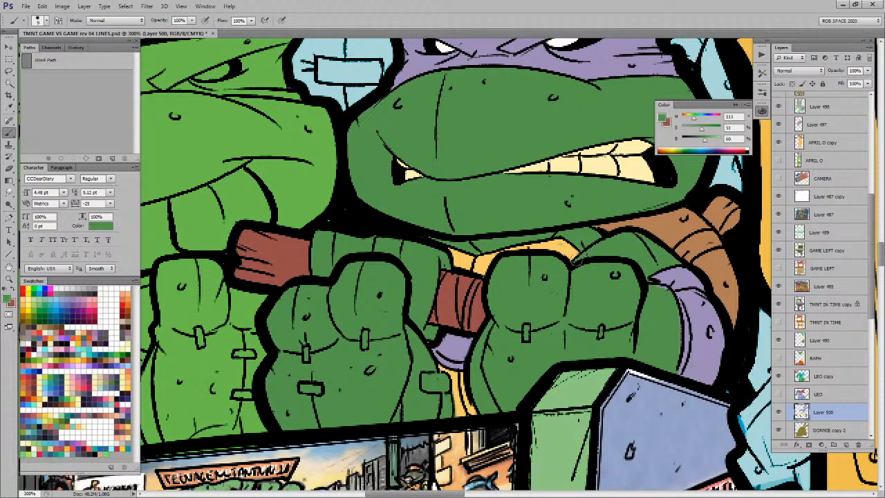
pyautogui.keyDown('alt'); pyautogui.click(568, 251); pyautogui.keyUp('alt')
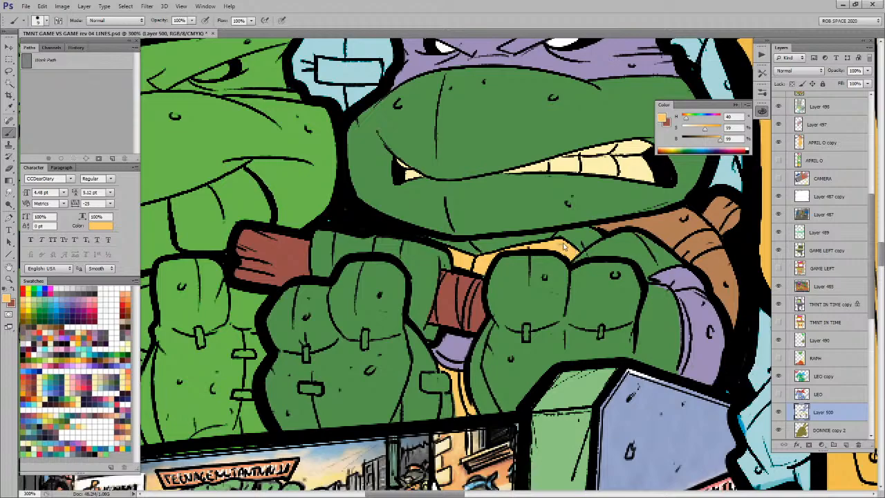
pyautogui.keyDown('alt'); pyautogui.click(493, 289); pyautogui.keyUp('alt')
pyautogui.moveTo(483, 316); pyautogui.dragTo(459, 415)
# Step: Select the MIKEY copy layer and sample the orange of a control button on the purple arcade cabinet
pyautogui.press('z')
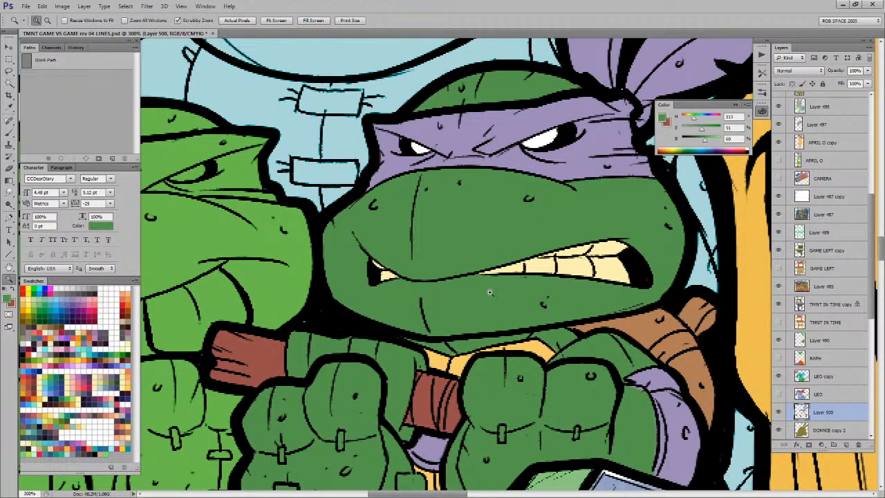
pyautogui.keyDown('alt'); pyautogui.click(491, 294); pyautogui.keyUp('alt')
pyautogui.keyDown('alt'); pyautogui.click(491, 293); pyautogui.keyUp('alt')
pyautogui.keyDown('alt'); pyautogui.click(489, 295); pyautogui.keyUp('alt')
pyautogui.keyDown('alt'); pyautogui.click(484, 301); pyautogui.keyUp('alt')
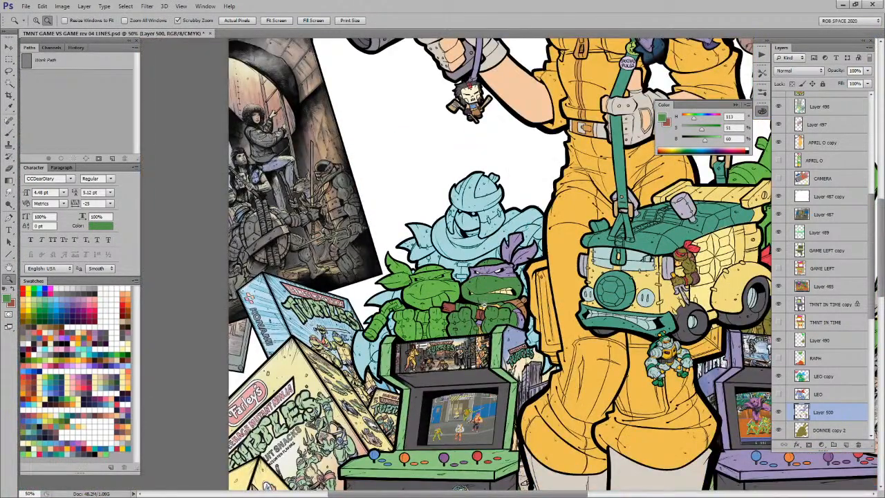
pyautogui.keyDown('alt'); pyautogui.click(484, 305); pyautogui.keyUp('alt')
pyautogui.moveTo(493, 394); pyautogui.dragTo(459, 355)
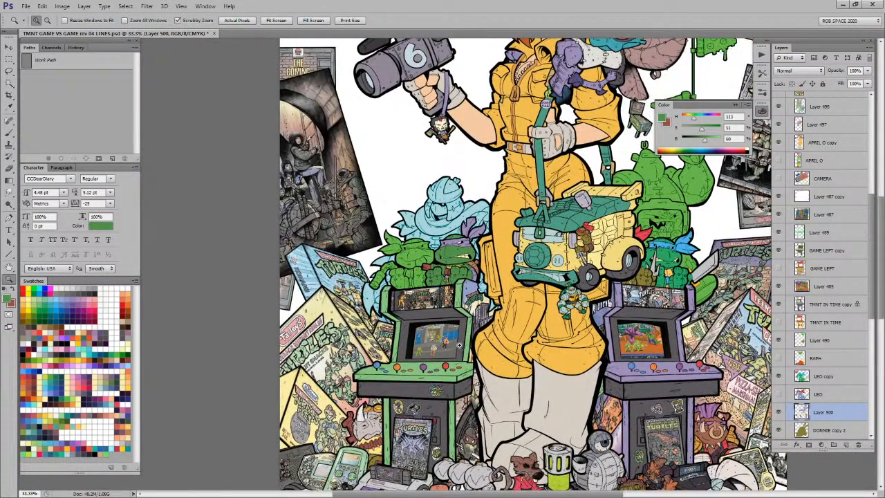
pyautogui.press('v')
pyautogui.keyDown('ctrl'); pyautogui.click(413, 254); pyautogui.keyUp('ctrl')
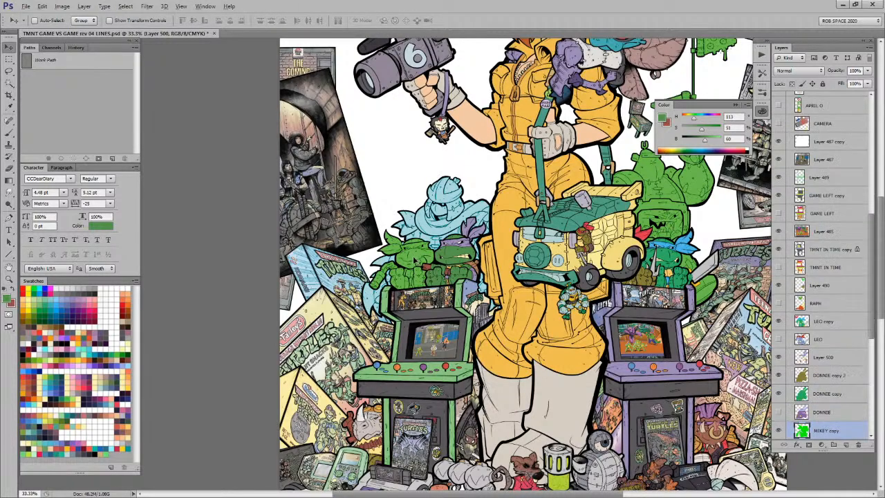
pyautogui.press('b')
pyautogui.keyDown('alt'); pyautogui.click(654, 366); pyautogui.keyUp('alt')
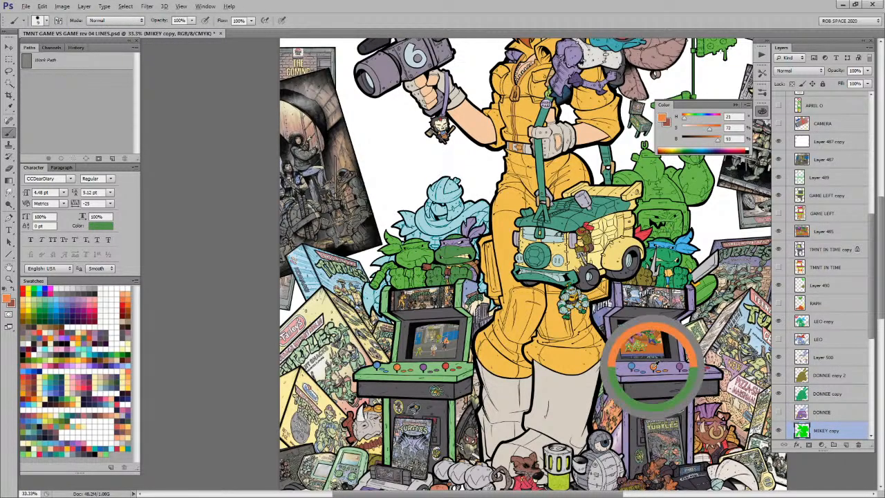
# Step: Outline Michelangelo's bandana and its knotted tails with the Lasso and fill them with the sampled orange
pyautogui.press('z')
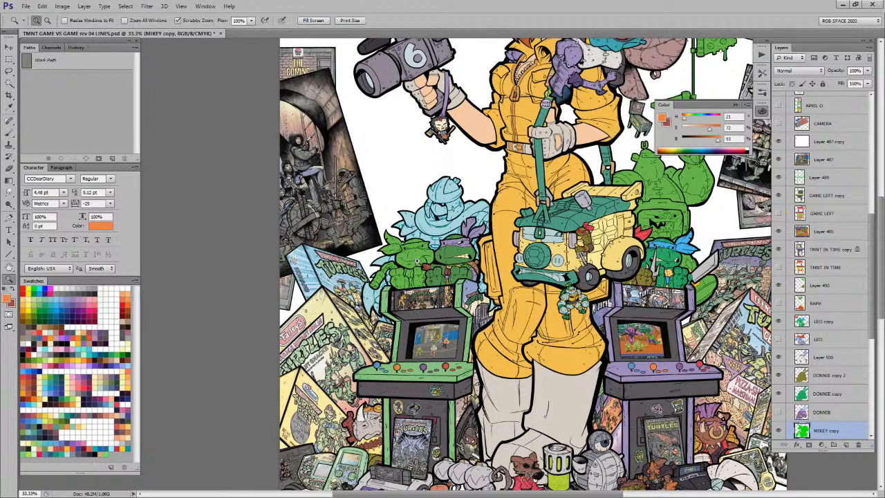
pyautogui.click(418, 250)
pyautogui.click(418, 250)
pyautogui.click(417, 250)
pyautogui.click(419, 252)
pyautogui.click(419, 252)
pyautogui.press('b')
pyautogui.moveTo(427, 256)
pyautogui.mouseDown()
pyautogui.moveTo(531, 277)
pyautogui.moveTo(582, 298)
pyautogui.mouseUp()
pyautogui.press('l')
pyautogui.moveTo(427, 237)
pyautogui.mouseDown()
pyautogui.moveTo(208, 311)
pyautogui.moveTo(261, 380)
pyautogui.moveTo(344, 380)
pyautogui.moveTo(433, 354)
pyautogui.mouseUp()
pyautogui.moveTo(516, 321)
pyautogui.mouseDown()
pyautogui.moveTo(591, 313)
pyautogui.moveTo(693, 322)
pyautogui.moveTo(713, 311)
pyautogui.moveTo(697, 251)
pyautogui.moveTo(627, 251)
pyautogui.moveTo(440, 282)
pyautogui.mouseUp()
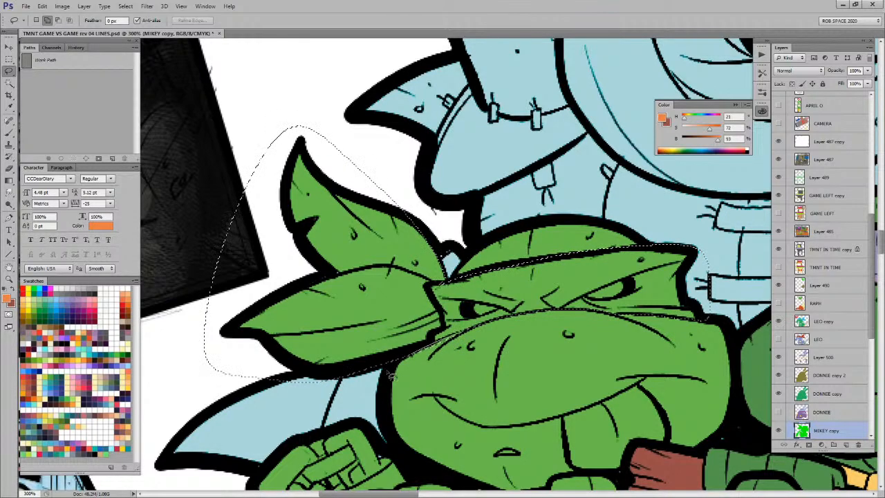
pyautogui.hotkey('alt', 'BackSpace')
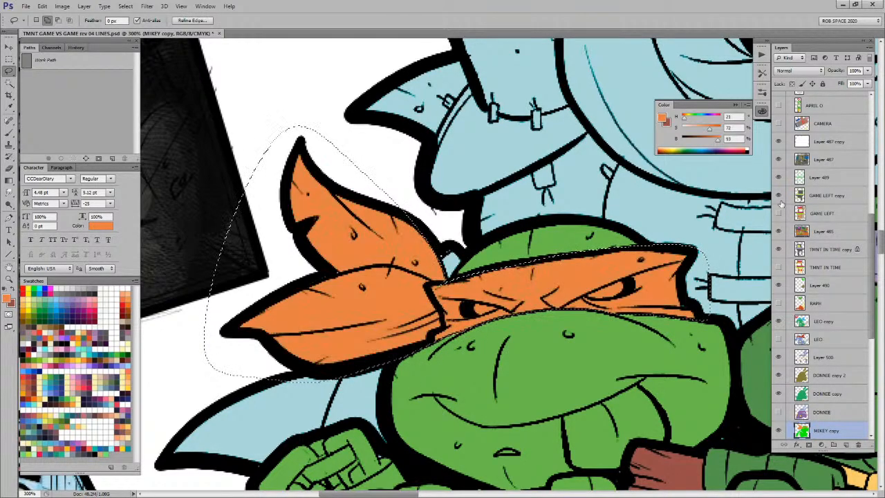
# Step: Clear the bandana selection and paint the whites of Michelangelo's eyes with a pure white brush
pyautogui.hotkey('ctrl', 'd')
pyautogui.moveTo(581, 346); pyautogui.dragTo(552, 332)
pyautogui.press('b')
pyautogui.press('d')
pyautogui.press('x')
pyautogui.moveTo(560, 283); pyautogui.dragTo(587, 273)
pyautogui.moveTo(456, 298)
pyautogui.mouseDown()
pyautogui.moveTo(440, 293)
pyautogui.moveTo(458, 296)
pyautogui.mouseUp()
pyautogui.moveTo(632, 364); pyautogui.dragTo(555, 272)
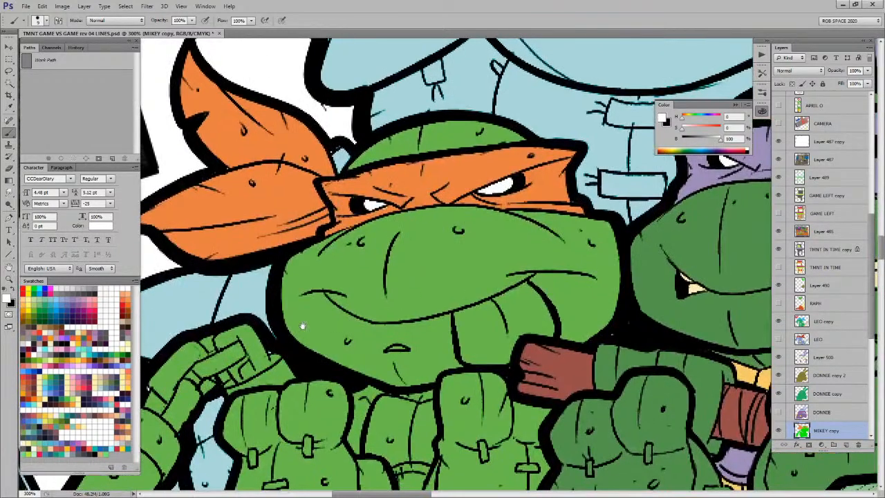
# Step: Pick a light pink swatch, outline Michelangelo's tongue with the Lasso and fill it
pyautogui.click(98, 295)
pyautogui.press('l')
pyautogui.moveTo(473, 311)
pyautogui.mouseDown()
pyautogui.moveTo(456, 349)
pyautogui.moveTo(469, 368)
pyautogui.moveTo(510, 371)
pyautogui.moveTo(526, 344)
pyautogui.moveTo(556, 343)
pyautogui.moveTo(557, 313)
pyautogui.moveTo(531, 281)
pyautogui.mouseUp()
pyautogui.hotkey('alt', 'BackSpace')
pyautogui.hotkey('ctrl', 'd')
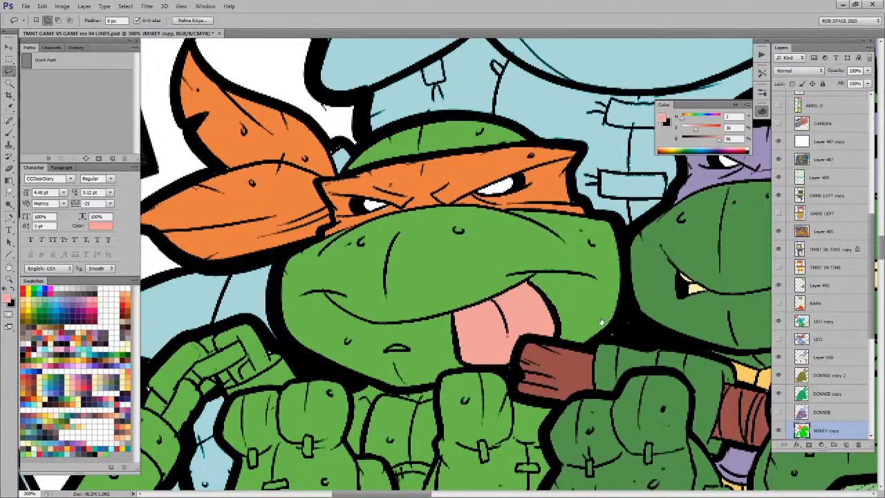
# Step: Sample Donatello's light chest yellow and paint Michelangelo's chest plates above and below the belt with it
pyautogui.scroll(-5, 565, 378)
pyautogui.press('b')
pyautogui.keyDown('alt'); pyautogui.click(768, 231); pyautogui.keyUp('alt')
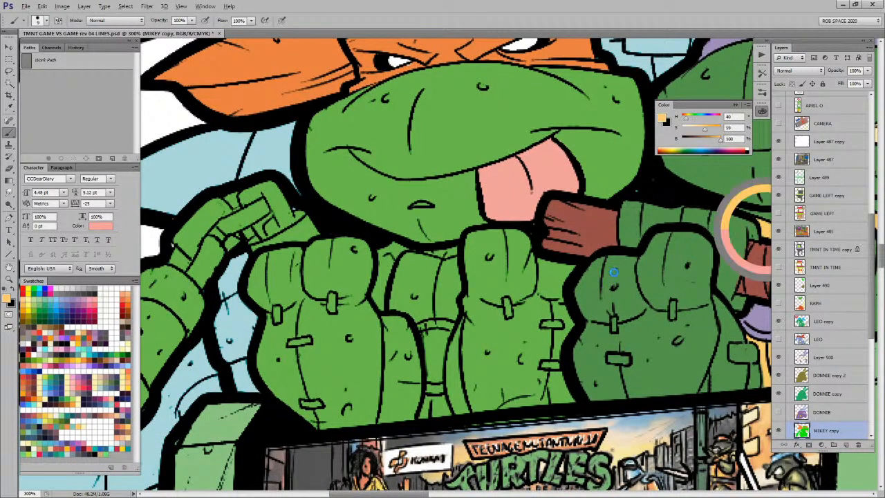
pyautogui.moveTo(455, 261)
pyautogui.mouseDown()
pyautogui.moveTo(408, 260)
pyautogui.moveTo(394, 303)
pyautogui.moveTo(417, 316)
pyautogui.moveTo(454, 314)
pyautogui.moveTo(457, 263)
pyautogui.moveTo(449, 266)
pyautogui.moveTo(456, 285)
pyautogui.moveTo(456, 276)
pyautogui.moveTo(441, 301)
pyautogui.moveTo(414, 264)
pyautogui.mouseUp()
pyautogui.moveTo(437, 403)
pyautogui.mouseDown()
pyautogui.moveTo(426, 404)
pyautogui.moveTo(444, 402)
pyautogui.moveTo(443, 415)
pyautogui.moveTo(444, 396)
pyautogui.mouseUp()
# Step: Sample the bandana orange and paint Michelangelo's belt between his fists with it
pyautogui.scroll(3, 443, 408)
pyautogui.scroll(2, 442, 415)
pyautogui.keyDown('alt'); pyautogui.click(422, 133); pyautogui.keyUp('alt')
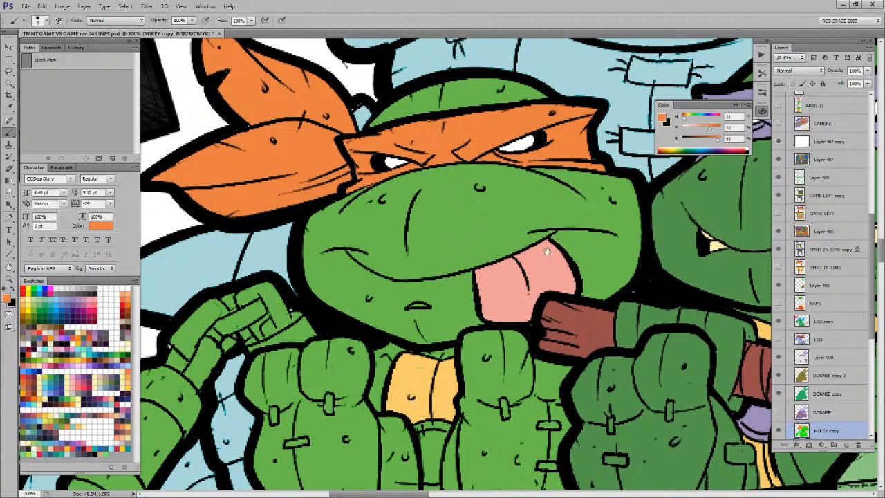
pyautogui.scroll(-6, 442, 276)
pyautogui.moveTo(463, 303)
pyautogui.mouseDown()
pyautogui.moveTo(453, 367)
pyautogui.moveTo(443, 366)
pyautogui.mouseUp()
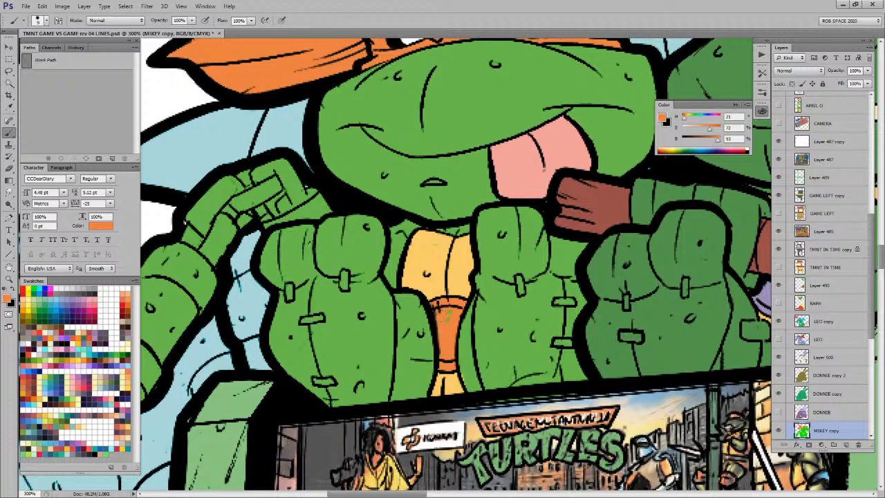
pyautogui.moveTo(406, 294); pyautogui.dragTo(415, 307)
# Step: Sample a golden yellow from the artwork and paint both end bands of Michelangelo's hanging nunchuck handle
pyautogui.keyDown('alt'); pyautogui.click(596, 191); pyautogui.keyUp('alt')
pyautogui.moveTo(372, 271); pyautogui.dragTo(479, 282)
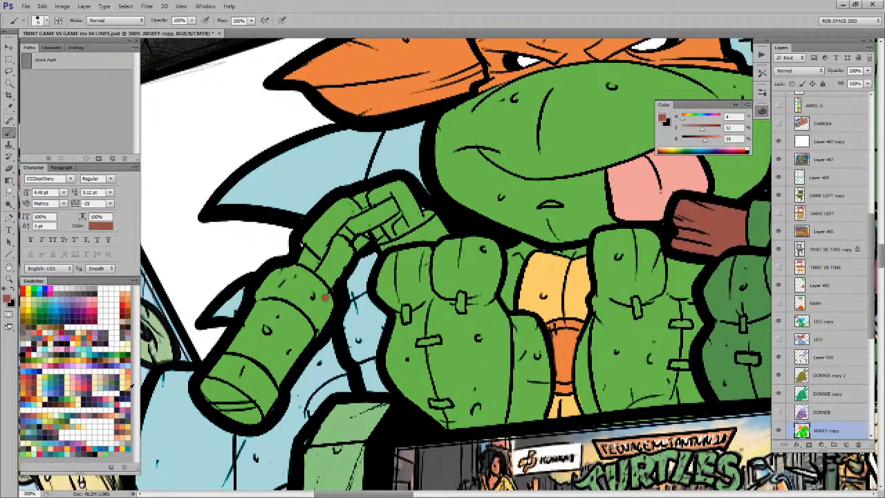
pyautogui.scroll(-6, 349, 381)
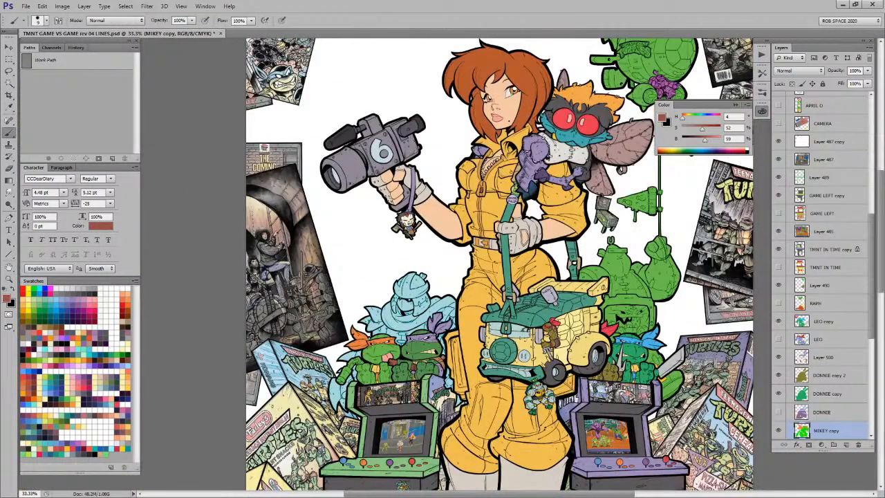
pyautogui.keyDown('alt'); pyautogui.click(662, 379); pyautogui.keyUp('alt')
pyautogui.hotkey('ctrl', 'space')
pyautogui.moveTo(344, 373)
pyautogui.mouseDown()
pyautogui.moveTo(358, 355)
pyautogui.moveTo(384, 370)
pyautogui.moveTo(379, 393)
pyautogui.moveTo(354, 365)
pyautogui.moveTo(374, 379)
pyautogui.mouseUp()
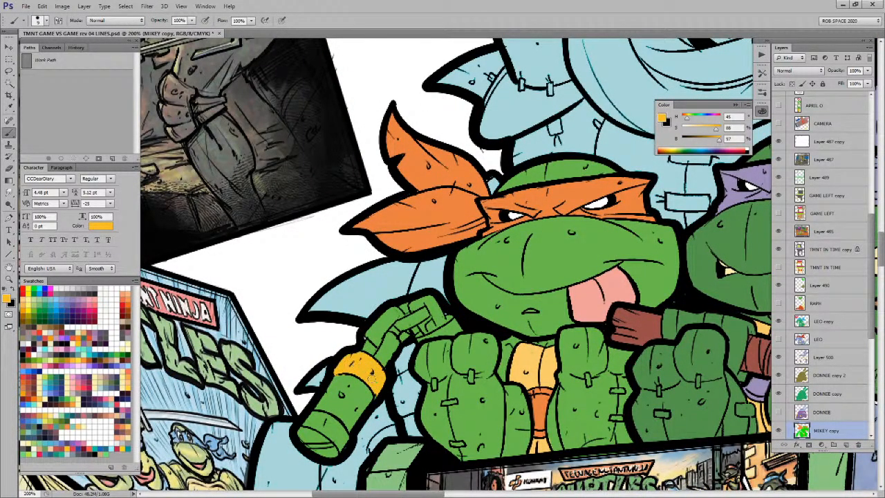
pyautogui.moveTo(383, 332); pyautogui.dragTo(388, 278)
pyautogui.moveTo(352, 382)
pyautogui.mouseDown()
pyautogui.moveTo(315, 364)
pyautogui.moveTo(307, 379)
pyautogui.moveTo(314, 369)
pyautogui.moveTo(321, 382)
pyautogui.moveTo(346, 398)
pyautogui.mouseUp()
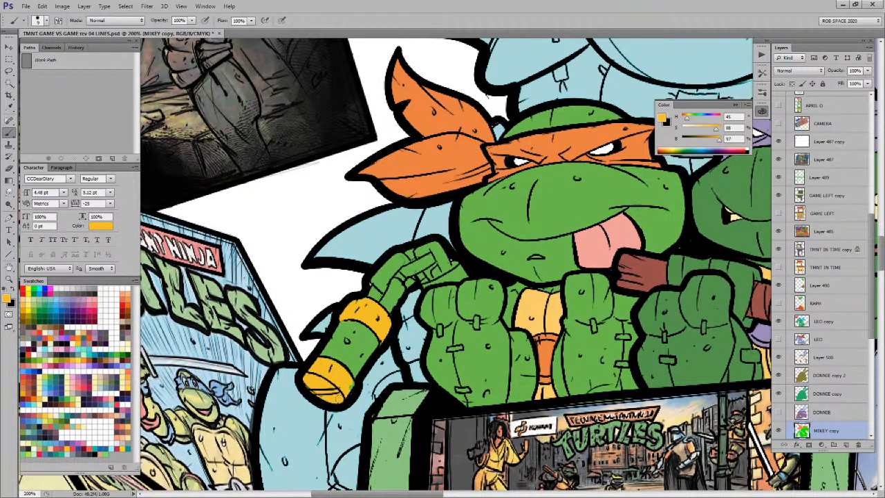
# Step: Paint the nunchuck handle's middle section in the staff's reddish brown and the second handle's visible end golden yellow
pyautogui.keyDown('alt'); pyautogui.click(637, 269); pyautogui.keyUp('alt')
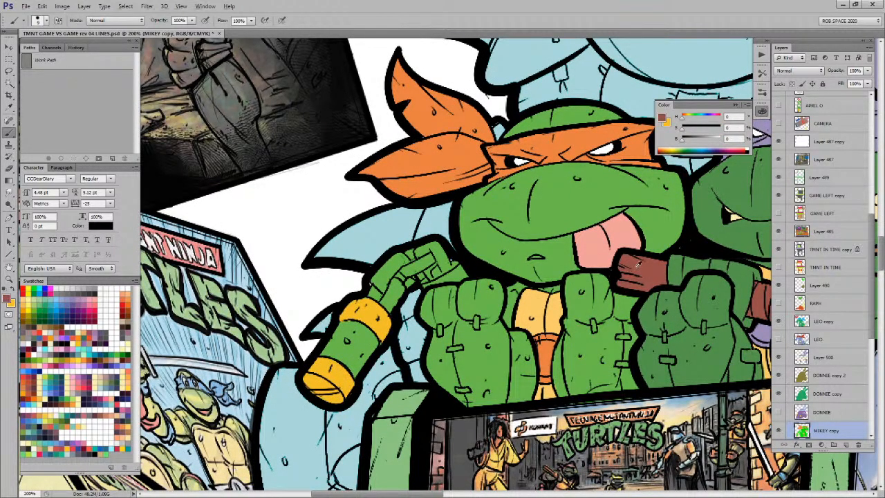
pyautogui.moveTo(380, 346)
pyautogui.mouseDown()
pyautogui.moveTo(349, 324)
pyautogui.moveTo(323, 354)
pyautogui.moveTo(346, 367)
pyautogui.moveTo(379, 340)
pyautogui.moveTo(340, 346)
pyautogui.moveTo(365, 359)
pyautogui.mouseUp()
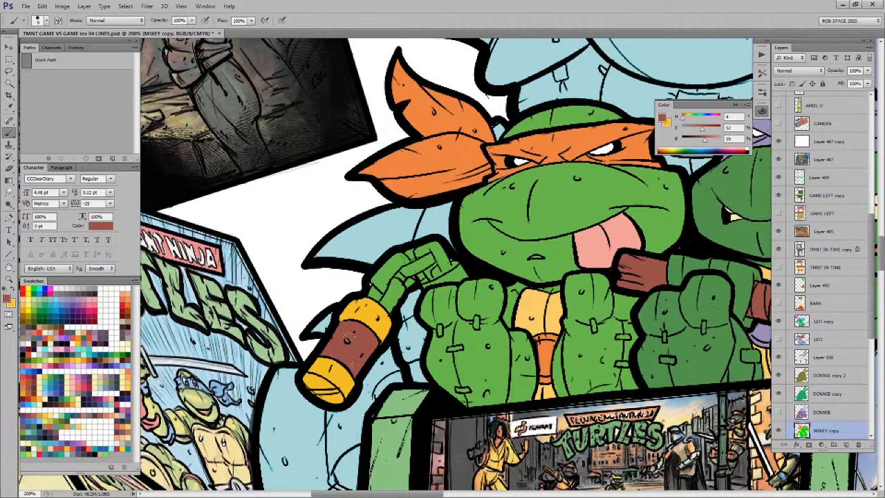
pyautogui.press('x')
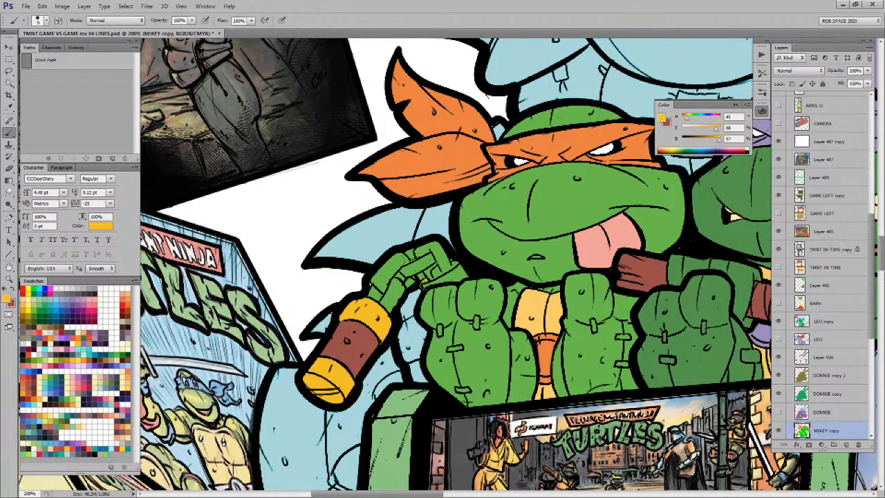
pyautogui.moveTo(446, 273)
pyautogui.mouseDown()
pyautogui.moveTo(465, 265)
pyautogui.moveTo(453, 278)
pyautogui.mouseUp()
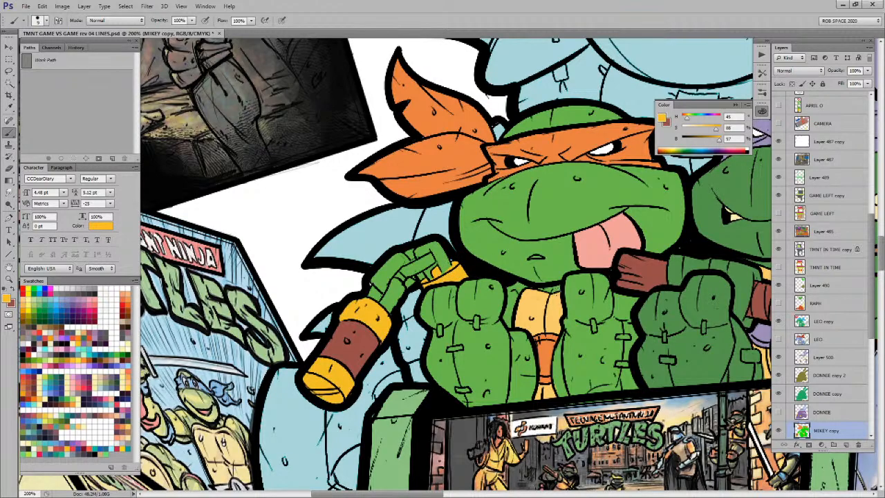
# Step: Sample the light grey of the sai blade on the small Raphael figure and try it on Michelangelo's nunchuck chain
pyautogui.moveTo(694, 397); pyautogui.dragTo(505, 387)
pyautogui.moveTo(719, 361); pyautogui.dragTo(507, 351)
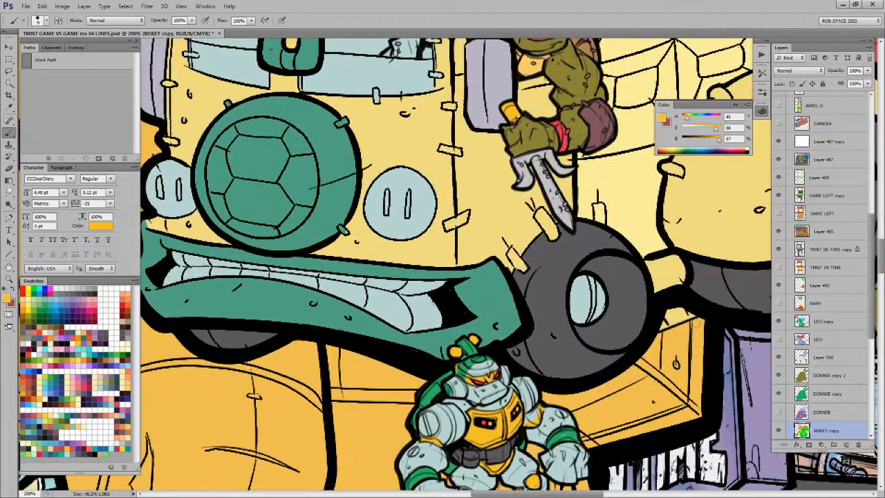
pyautogui.press('x')
pyautogui.moveTo(632, 379); pyautogui.dragTo(469, 320)
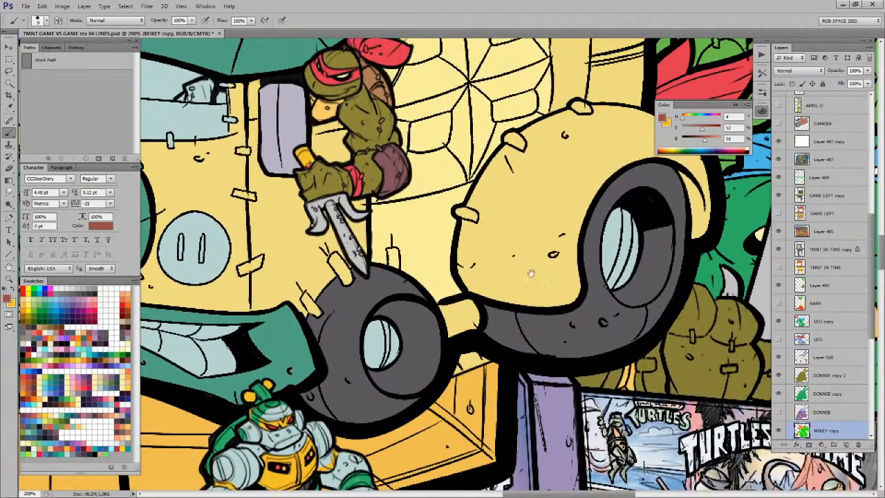
pyautogui.keyDown('alt'); pyautogui.click(354, 256); pyautogui.keyUp('alt')
pyautogui.moveTo(354, 256); pyautogui.dragTo(717, 337)
pyautogui.moveTo(317, 380); pyautogui.dragTo(587, 311)
pyautogui.moveTo(211, 387); pyautogui.dragTo(511, 336)
pyautogui.moveTo(360, 333); pyautogui.dragTo(454, 320)
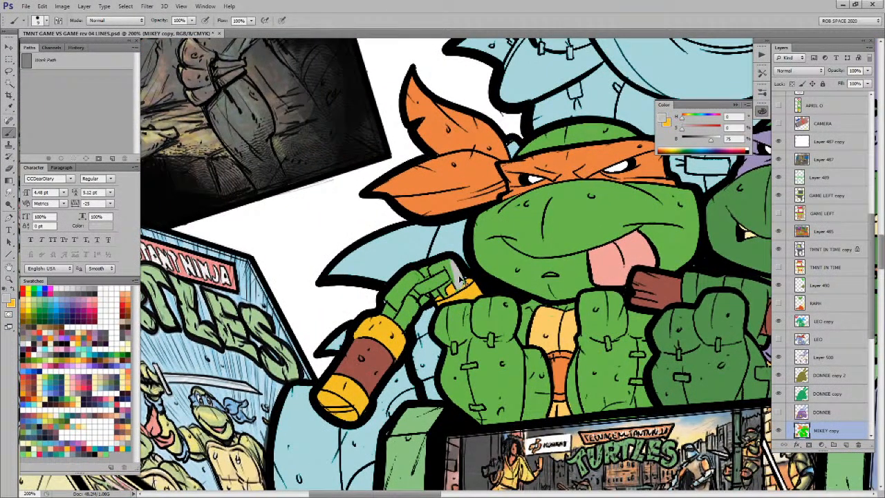
# Step: Undo the grey stroke, select the green area with the Magic Wand, paint the nunchuck chain light grey and deselect
pyautogui.hotkey('ctrl', 'z')
pyautogui.press('w')
pyautogui.click(457, 276)
pyautogui.press('b')
pyautogui.moveTo(462, 283)
pyautogui.mouseDown()
pyautogui.moveTo(444, 266)
pyautogui.moveTo(423, 298)
pyautogui.moveTo(387, 302)
pyautogui.moveTo(386, 312)
pyautogui.moveTo(413, 315)
pyautogui.mouseUp()
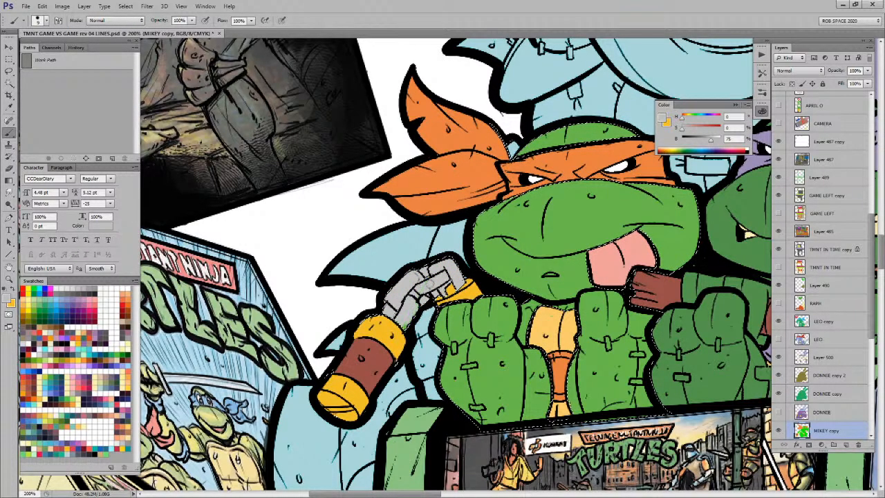
pyautogui.hotkey('ctrl', 'd')
# Step: Make Layer 500 active and paint the staff wrap between Donatello's fists golden yellow
pyautogui.moveTo(581, 316); pyautogui.dragTo(479, 298)
pyautogui.moveTo(631, 339); pyautogui.dragTo(434, 331)
pyautogui.click(815, 357)
pyautogui.moveTo(505, 276)
pyautogui.mouseDown()
pyautogui.moveTo(527, 279)
pyautogui.moveTo(525, 310)
pyautogui.moveTo(500, 306)
pyautogui.moveTo(506, 277)
pyautogui.moveTo(516, 293)
pyautogui.moveTo(525, 287)
pyautogui.moveTo(504, 273)
pyautogui.mouseUp()
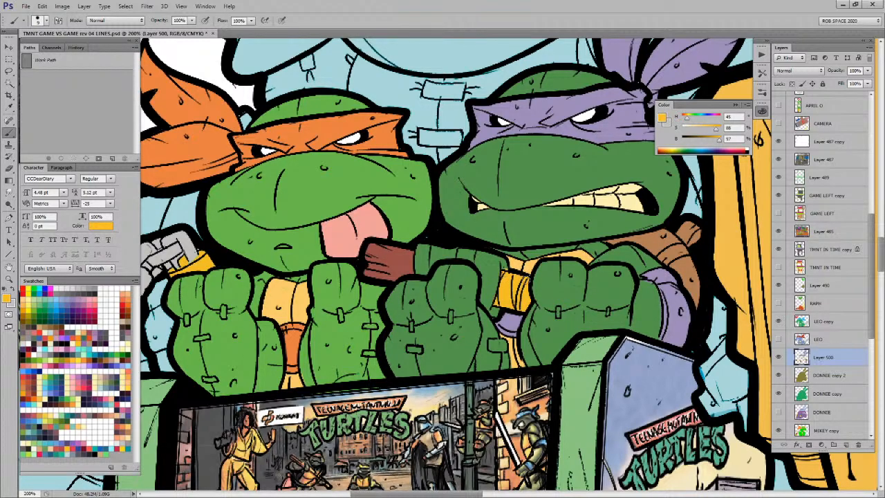
# Step: Select the topmost layer, Layer 478, sample the staff's reddish brown and paint its far end behind Donatello's elbow
pyautogui.moveTo(675, 381); pyautogui.dragTo(604, 377)
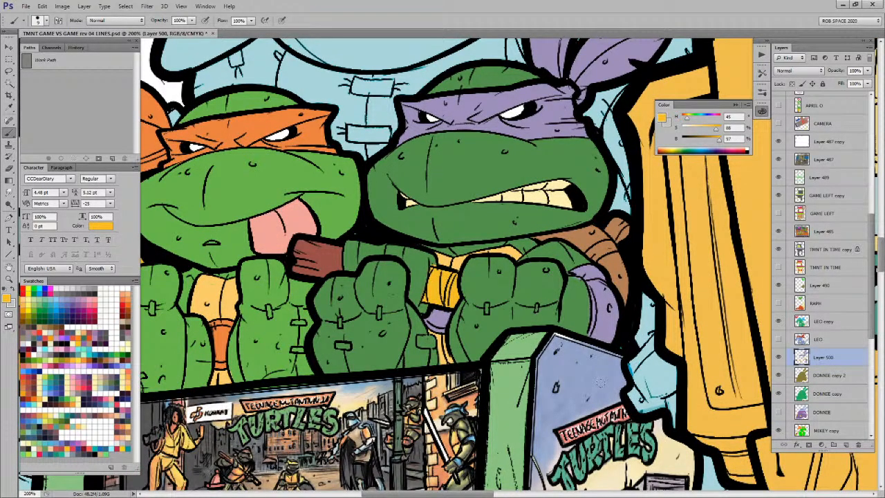
pyautogui.press('z')
pyautogui.keyDown('alt'); pyautogui.click(599, 356); pyautogui.keyUp('alt')
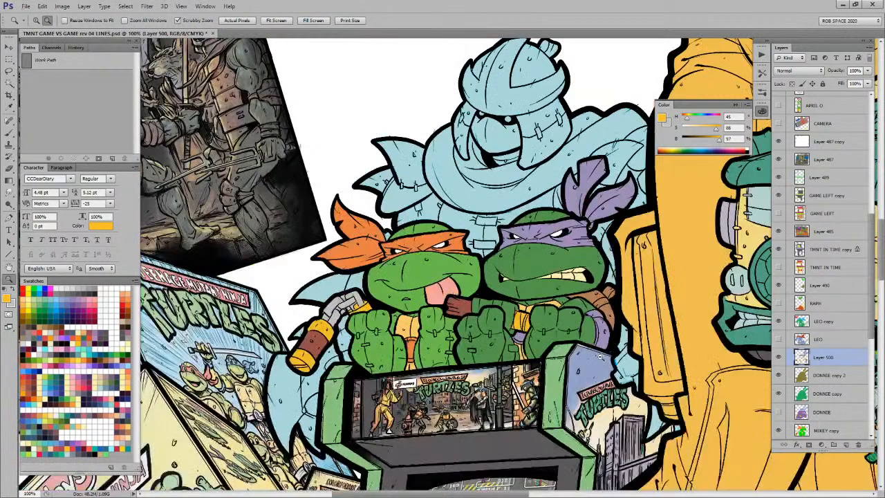
pyautogui.keyDown('alt'); pyautogui.click(596, 357); pyautogui.keyUp('alt')
pyautogui.moveTo(601, 430); pyautogui.dragTo(485, 389)
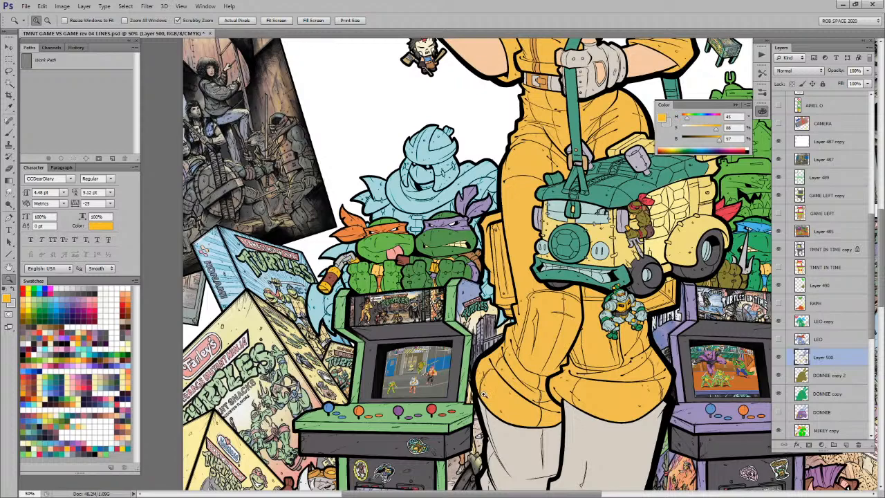
pyautogui.scroll(10, 829, 228)
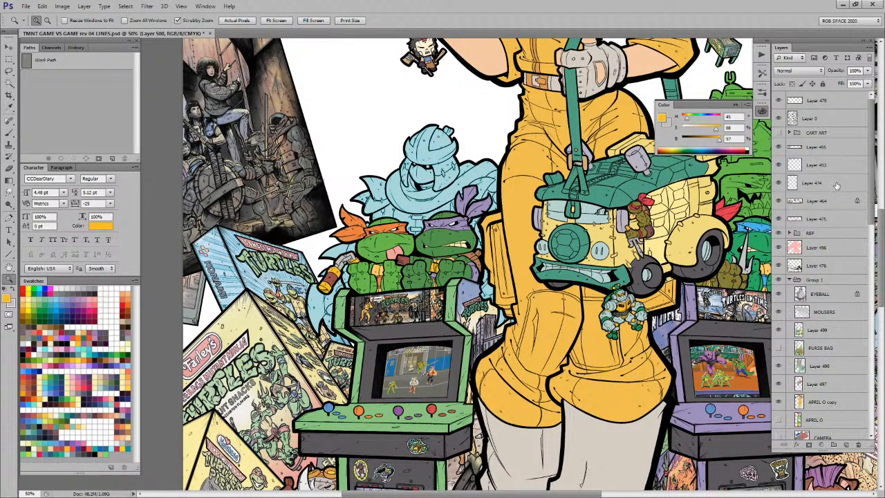
pyautogui.click(817, 101)
pyautogui.click(460, 264)
pyautogui.click(461, 264)
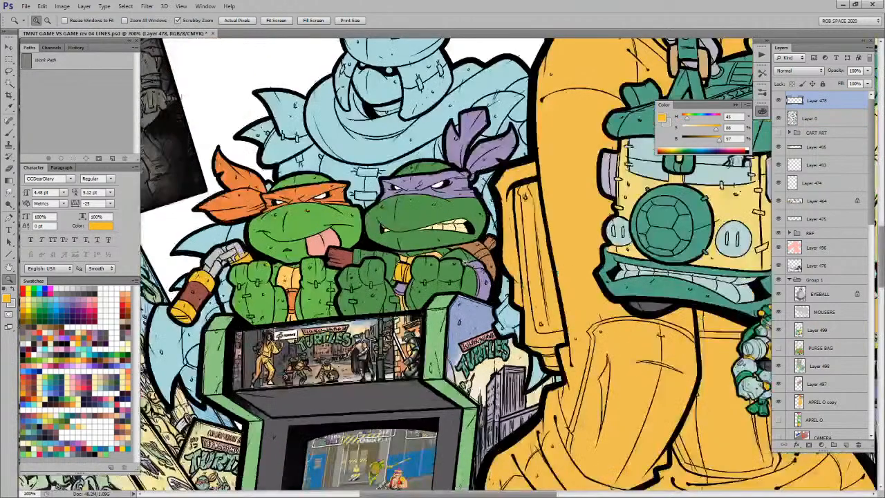
pyautogui.click(460, 264)
pyautogui.press('b')
pyautogui.keyDown('alt'); pyautogui.click(225, 247); pyautogui.keyUp('alt')
pyautogui.moveTo(522, 312)
pyautogui.mouseDown()
pyautogui.moveTo(551, 316)
pyautogui.moveTo(519, 337)
pyautogui.moveTo(531, 341)
pyautogui.moveTo(549, 323)
pyautogui.moveTo(525, 317)
pyautogui.moveTo(519, 337)
pyautogui.moveTo(538, 316)
pyautogui.moveTo(553, 321)
pyautogui.moveTo(525, 344)
pyautogui.mouseUp()
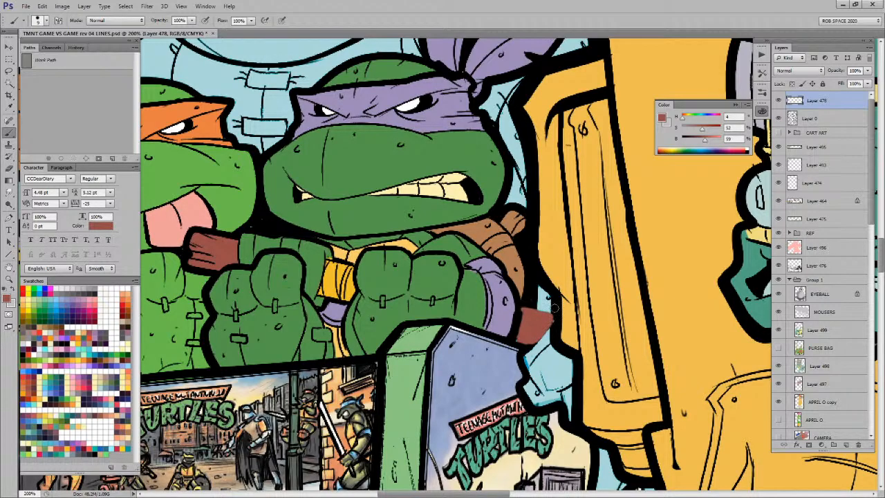
# Step: Choose a finer brush preset and clean up the edges of the brown staff end beside the cabinet
pyautogui.press('e')
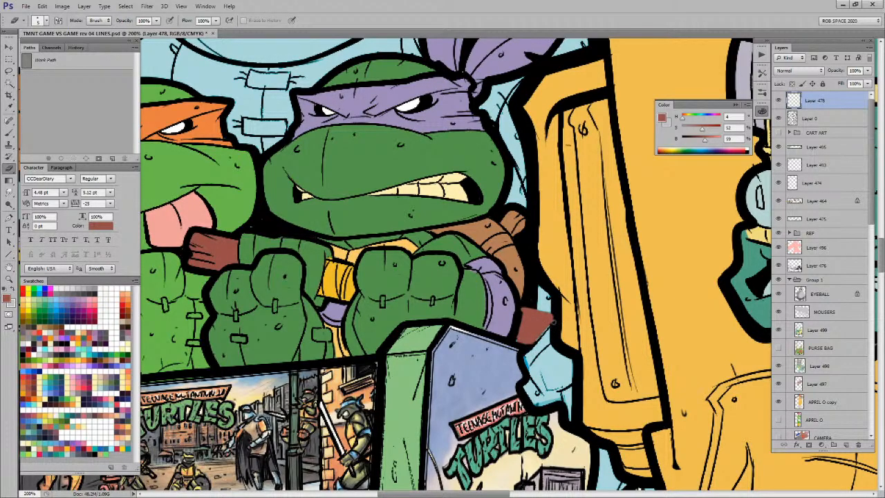
pyautogui.press('z')
pyautogui.click(554, 326)
pyautogui.press('b')
pyautogui.rightClick(554, 326)
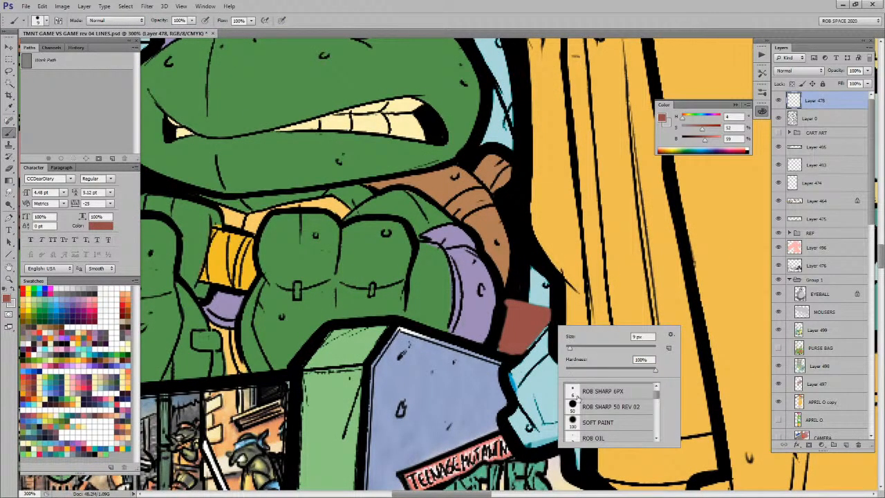
pyautogui.click(557, 313)
pyautogui.moveTo(548, 331); pyautogui.dragTo(526, 350)
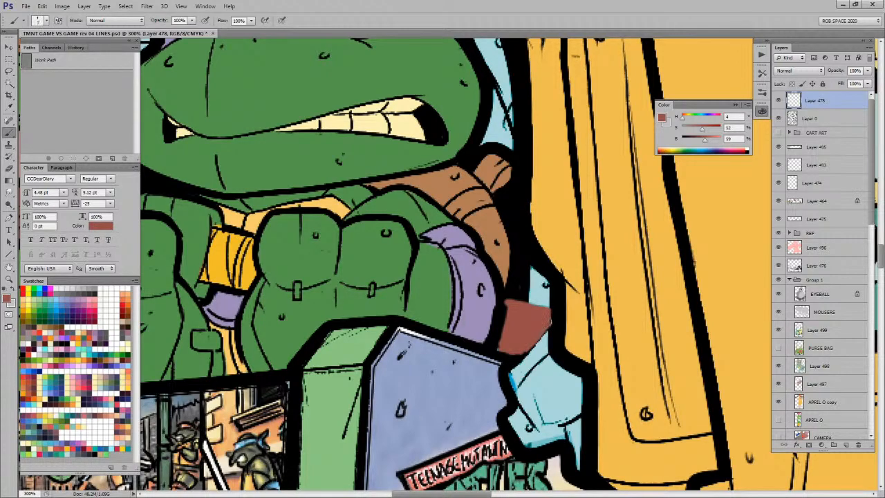
# Step: Sample black, outline the staff end on Layer 478 and add wood-grain detail lines to it
pyautogui.keyDown('alt'); pyautogui.click(552, 302); pyautogui.keyUp('alt')
pyautogui.moveTo(552, 317)
pyautogui.mouseDown()
pyautogui.moveTo(518, 358)
pyautogui.moveTo(494, 349)
pyautogui.moveTo(523, 352)
pyautogui.mouseUp()
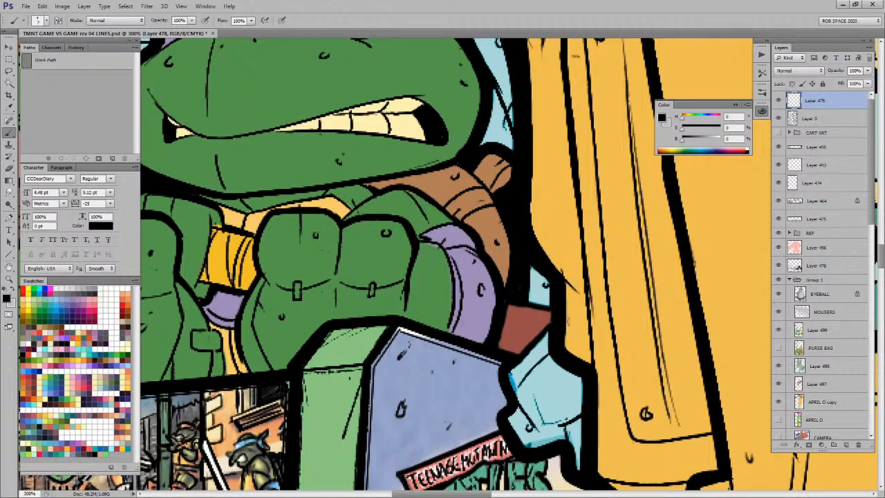
pyautogui.moveTo(565, 322); pyautogui.dragTo(694, 284)
pyautogui.moveTo(632, 267)
pyautogui.mouseDown()
pyautogui.moveTo(709, 274)
pyautogui.moveTo(669, 281)
pyautogui.moveTo(666, 304)
pyautogui.moveTo(650, 305)
pyautogui.mouseUp()
pyautogui.moveTo(651, 305); pyautogui.dragTo(682, 316)
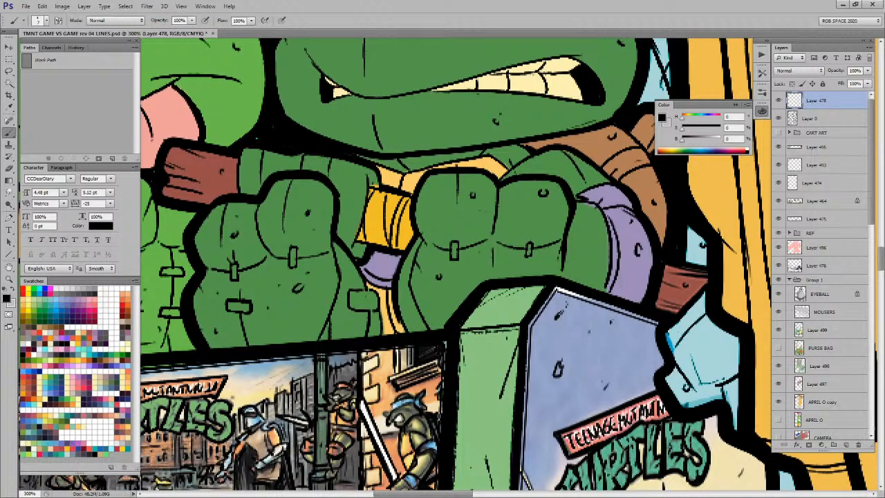
# Step: Review the newly coloured turtles at smaller scales and against the whole cover composition
pyautogui.press('z')
pyautogui.keyDown('alt'); pyautogui.click(438, 366); pyautogui.keyUp('alt')
pyautogui.keyDown('alt'); pyautogui.click(437, 366); pyautogui.keyUp('alt')
pyautogui.keyDown('alt'); pyautogui.click(438, 370); pyautogui.keyUp('alt')
pyautogui.keyDown('alt'); pyautogui.click(439, 387); pyautogui.keyUp('alt')
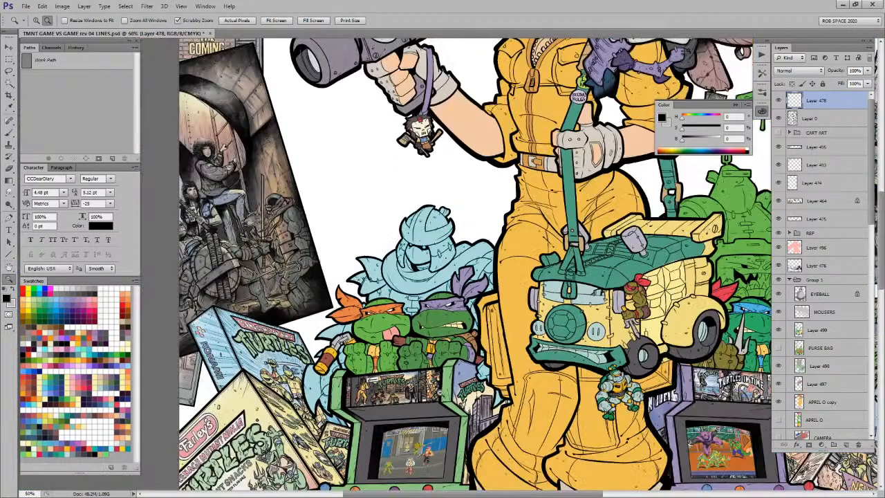
pyautogui.keyDown('alt'); pyautogui.click(440, 393); pyautogui.keyUp('alt')
pyautogui.press('h')
pyautogui.moveTo(493, 413)
pyautogui.mouseDown()
pyautogui.moveTo(523, 346)
pyautogui.moveTo(517, 339)
pyautogui.mouseUp()
pyautogui.press('b')
pyautogui.moveTo(474, 396); pyautogui.dragTo(516, 314)
pyautogui.press('z')
pyautogui.keyDown('alt'); pyautogui.click(516, 315); pyautogui.keyUp('alt')
pyautogui.moveTo(514, 427); pyautogui.dragTo(518, 361)
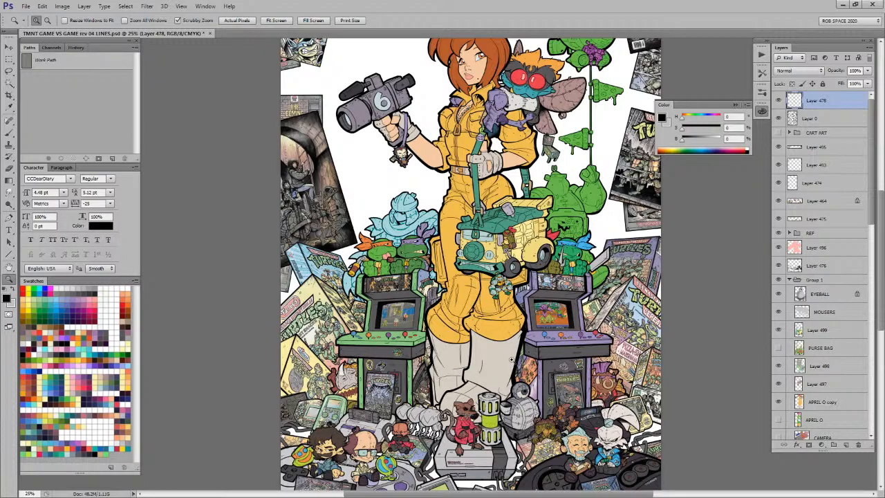
# Step: Make Layer 500 active, repaint the staff wrap between Donatello's fists light grey and sample his skin green
pyautogui.moveTo(392, 259); pyautogui.dragTo(427, 265)
pyautogui.press('b')
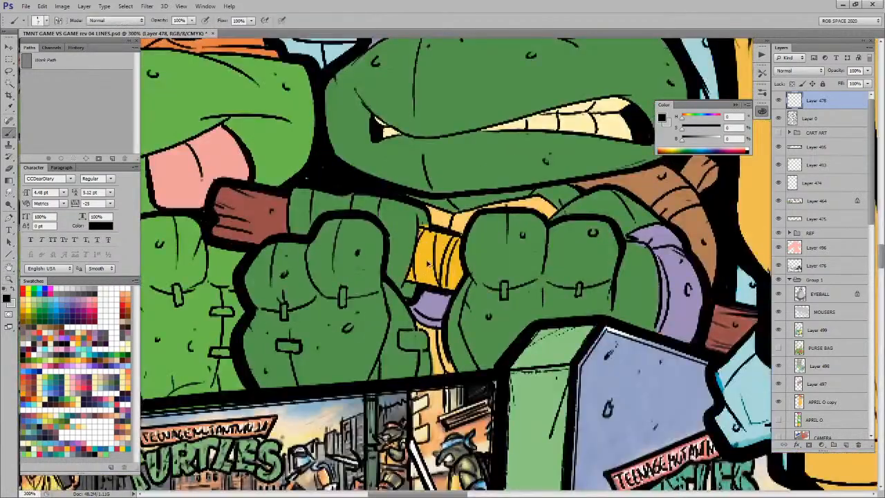
pyautogui.keyDown('ctrl'); pyautogui.click(427, 270); pyautogui.keyUp('ctrl')
pyautogui.moveTo(356, 300); pyautogui.dragTo(389, 327)
pyautogui.keyDown('alt'); pyautogui.click(423, 284); pyautogui.keyUp('alt')
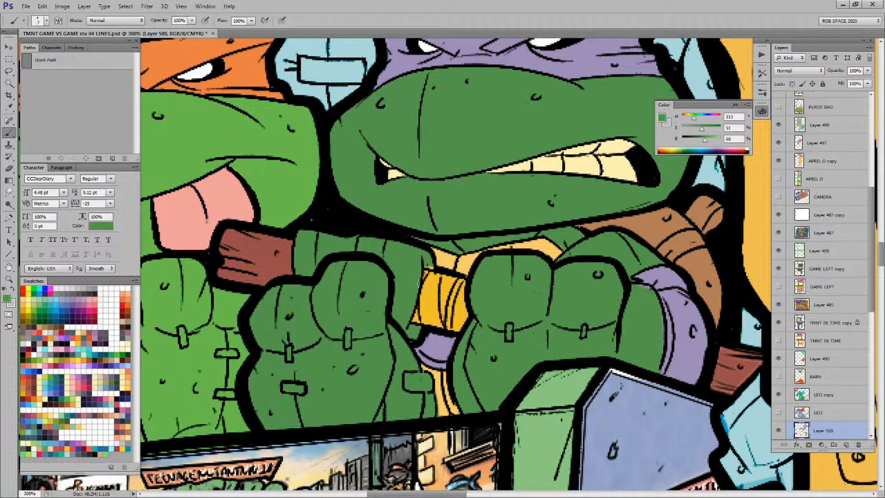
pyautogui.moveTo(424, 265)
pyautogui.mouseDown()
pyautogui.moveTo(414, 320)
pyautogui.moveTo(426, 277)
pyautogui.moveTo(460, 328)
pyautogui.moveTo(419, 319)
pyautogui.moveTo(439, 280)
pyautogui.mouseUp()
pyautogui.press('x')
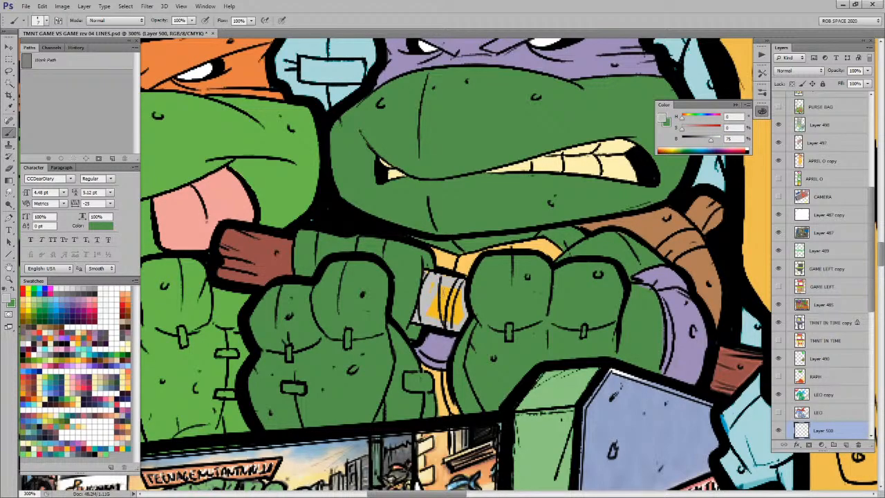
pyautogui.moveTo(446, 324)
pyautogui.mouseDown()
pyautogui.moveTo(462, 304)
pyautogui.moveTo(425, 273)
pyautogui.mouseUp()
pyautogui.keyDown('alt'); pyautogui.click(471, 314); pyautogui.keyUp('alt')
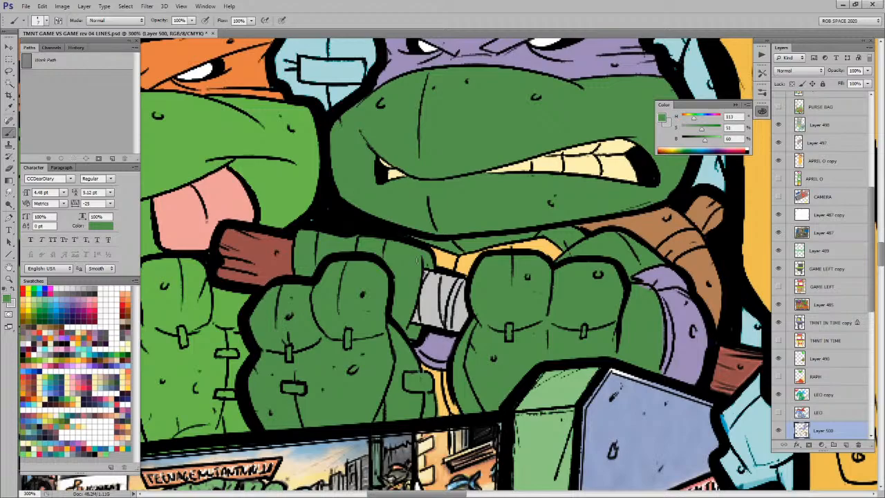
# Step: Check the touched-up turtles against the whole cover composition and save the file
pyautogui.press('z')
pyautogui.keyDown('alt'); pyautogui.click(448, 299); pyautogui.keyUp('alt')
pyautogui.keyDown('alt'); pyautogui.click(448, 304); pyautogui.keyUp('alt')
pyautogui.keyDown('alt'); pyautogui.click(449, 312); pyautogui.keyUp('alt')
pyautogui.keyDown('alt'); pyautogui.click(450, 332); pyautogui.keyUp('alt')
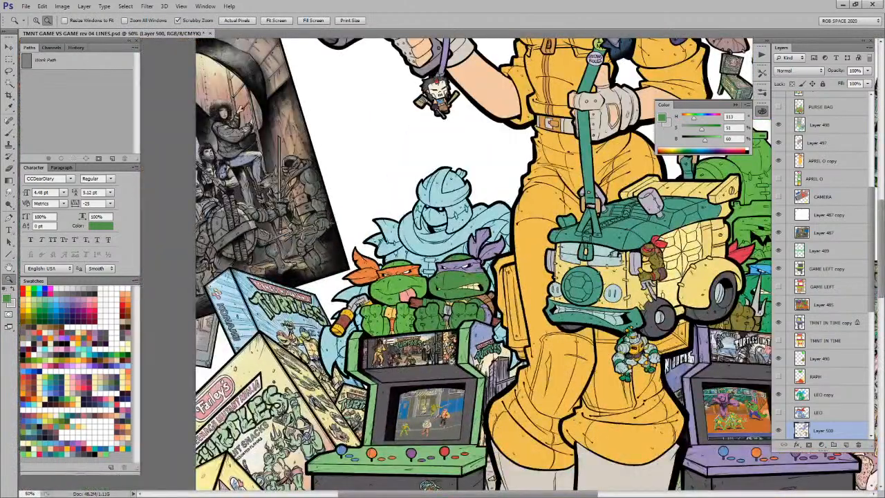
pyautogui.keyDown('alt'); pyautogui.click(451, 361); pyautogui.keyUp('alt')
pyautogui.click(502, 368)
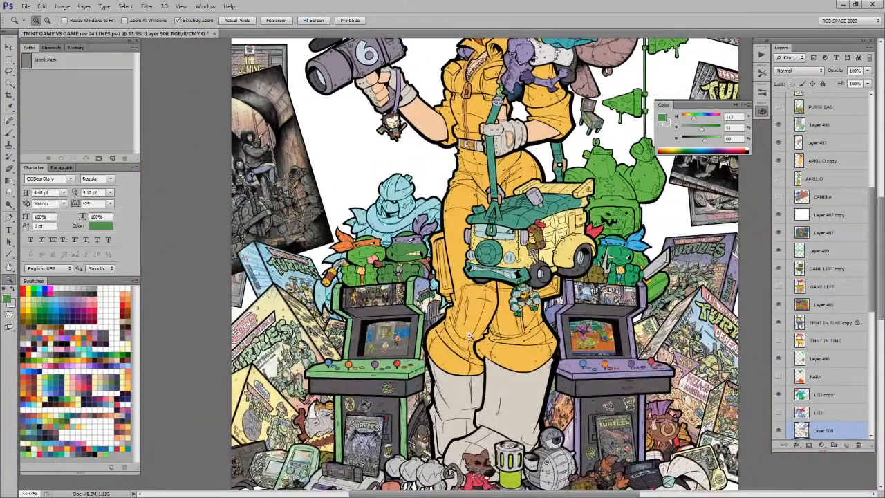
pyautogui.keyDown('alt'); pyautogui.click(468, 334); pyautogui.keyUp('alt')
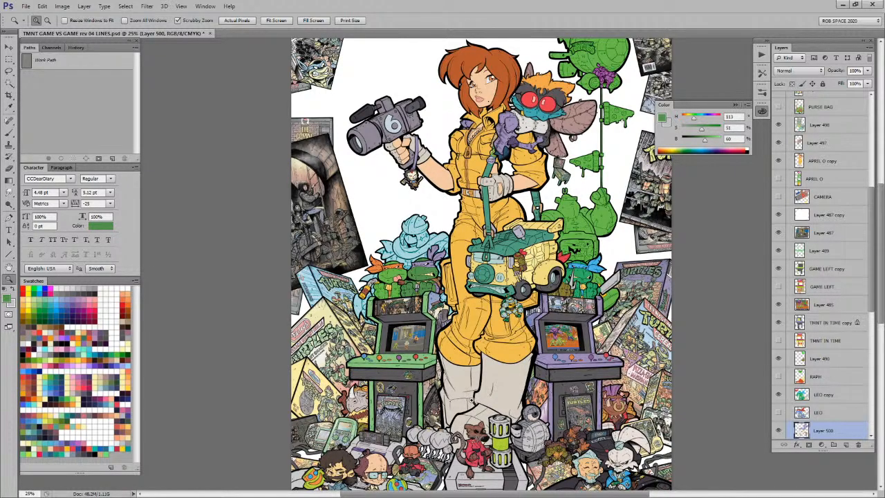
pyautogui.hotkey('ctrl', 's')
# Step: Overlay a sampled peach on the BBOP copy artwork using a new reduced-opacity layer, and merge it down
pyautogui.press('v')
pyautogui.keyDown('ctrl'); pyautogui.click(612, 415); pyautogui.keyUp('ctrl')
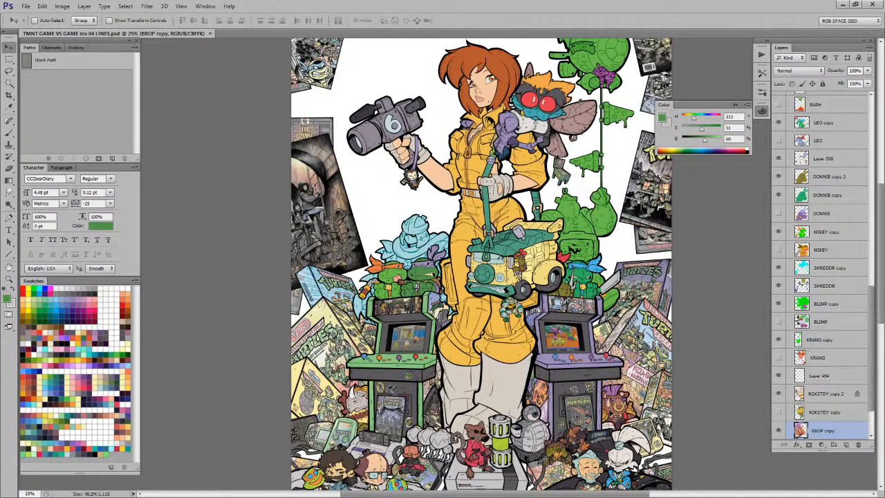
pyautogui.press('w')
pyautogui.press('b')
pyautogui.keyDown('alt'); pyautogui.click(613, 405); pyautogui.keyUp('alt')
pyautogui.keyDown('alt'); pyautogui.click(616, 408); pyautogui.keyUp('alt')
pyautogui.click(847, 444)
pyautogui.hotkey('alt', 'BackSpace')
pyautogui.hotkey('ctrl', 'd')
pyautogui.moveTo(868, 70); pyautogui.dragTo(847, 83)
pyautogui.hotkey('ctrl', 'e')
# Step: Look over the cover from the foreground items up to the blimp and as a whole, and save the file
pyautogui.scroll(-4, 626, 252)
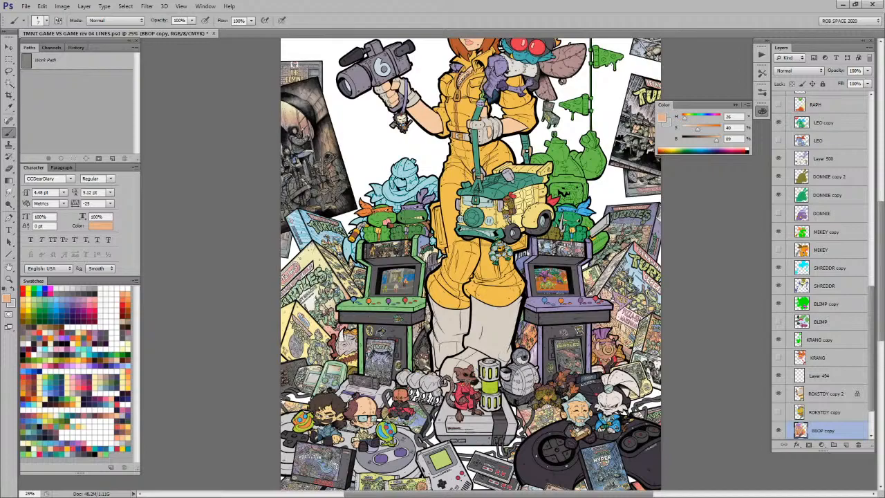
pyautogui.scroll(-1, 627, 254)
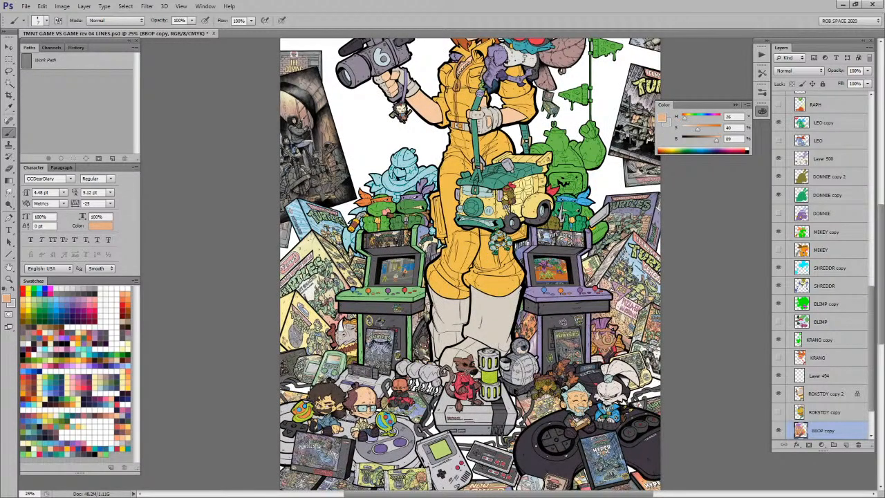
pyautogui.scroll(4, 626, 255)
pyautogui.scroll(4, 626, 255)
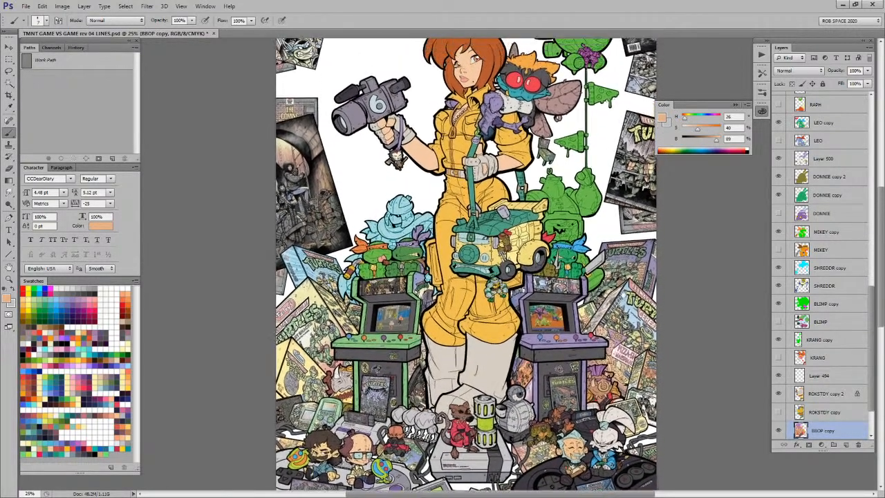
pyautogui.scroll(2, 624, 269)
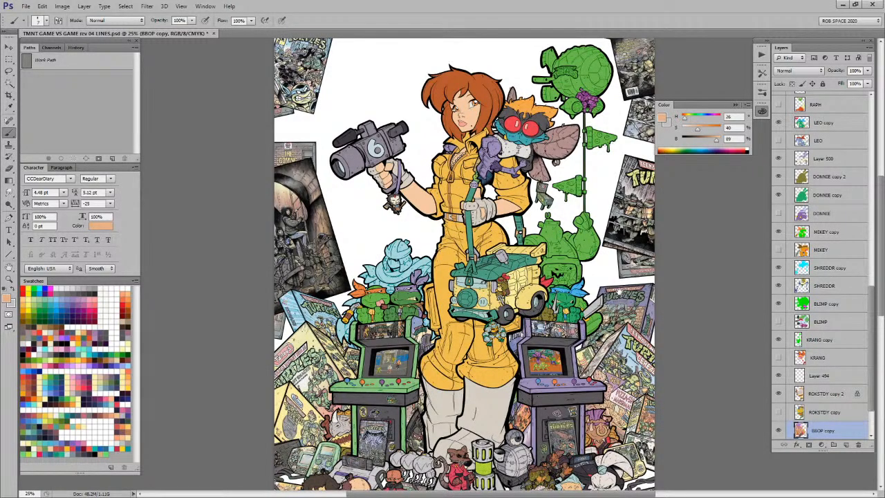
pyautogui.scroll(-2, 620, 290)
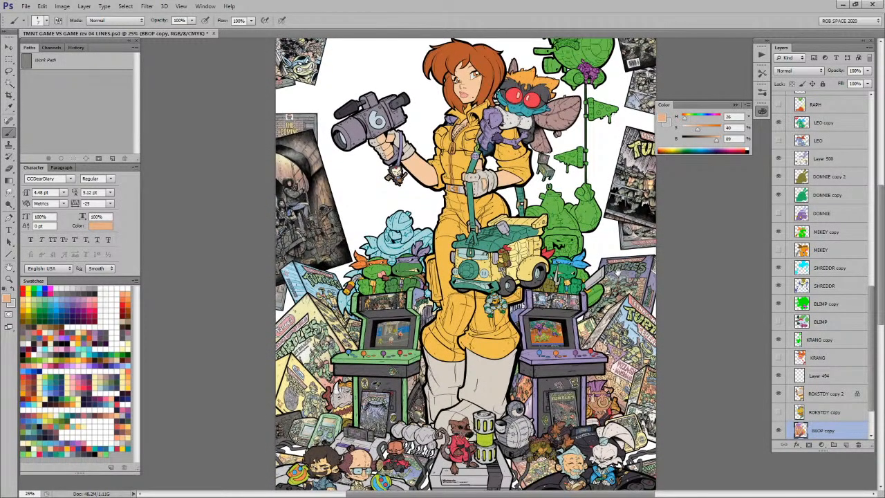
pyautogui.moveTo(617, 274); pyautogui.dragTo(621, 272)
pyautogui.moveTo(623, 282); pyautogui.dragTo(621, 257)
pyautogui.press('z')
pyautogui.keyDown('alt'); pyautogui.click(621, 270); pyautogui.keyUp('alt')
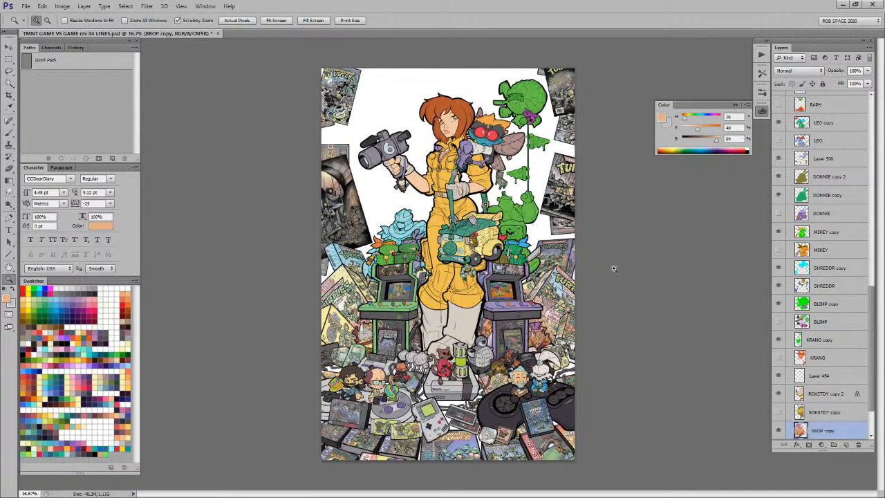
pyautogui.hotkey('ctrl', 's')
pyautogui.press('b')
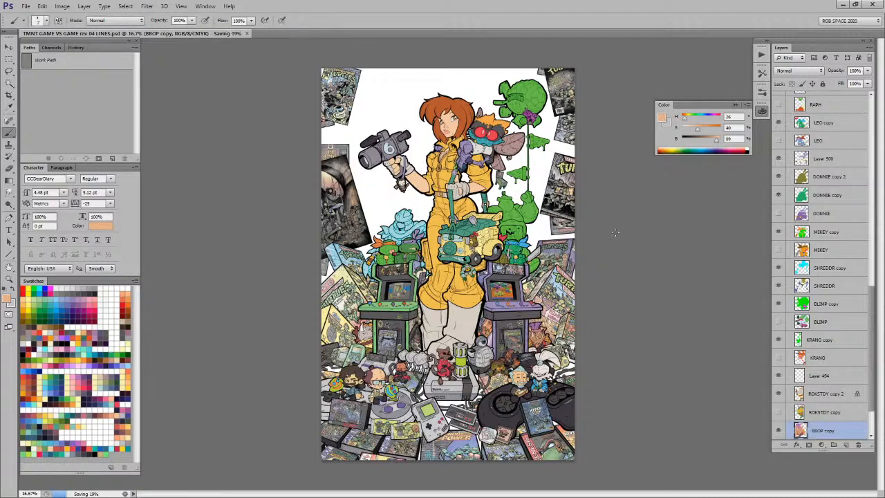
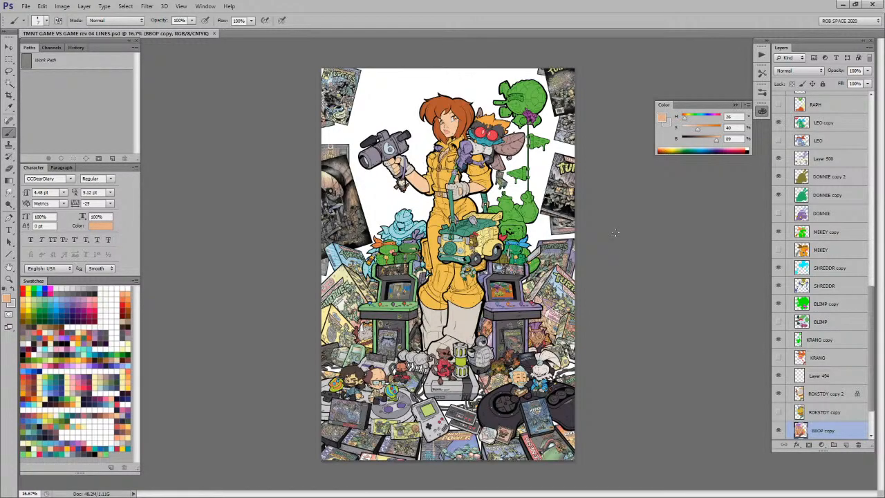
# Step: Select the teal areas of the van-shaped purse on Layer 499 and copy them onto a new layer
pyautogui.press('v')
pyautogui.keyDown('ctrl'); pyautogui.click(482, 227); pyautogui.keyUp('ctrl')
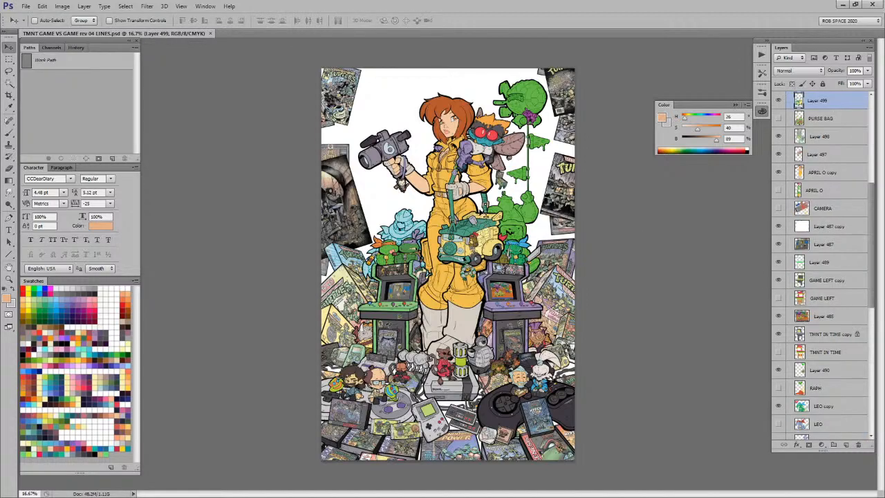
pyautogui.press('w')
pyautogui.click(483, 225)
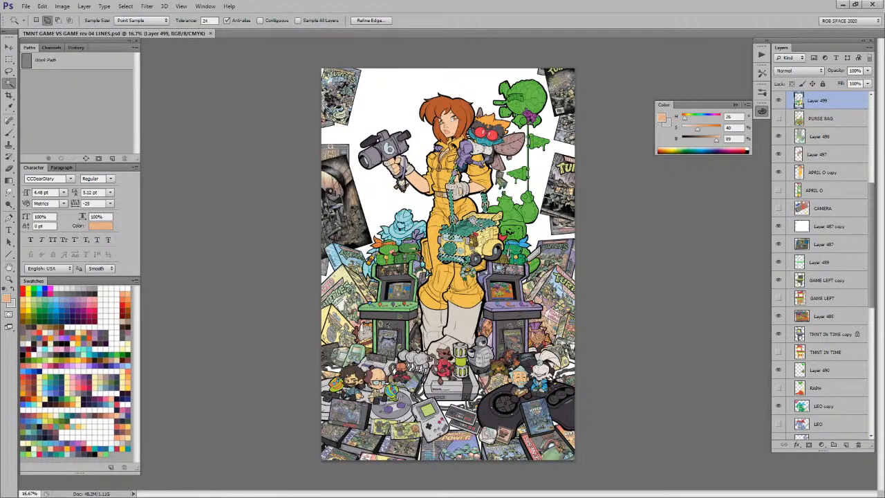
pyautogui.hotkey('ctrl', 'j')
# Step: Try recolouring the copied purse areas with the light green sampled from the arcade cabinet
pyautogui.press('b')
pyautogui.keyDown('alt'); pyautogui.click(406, 298); pyautogui.keyUp('alt')
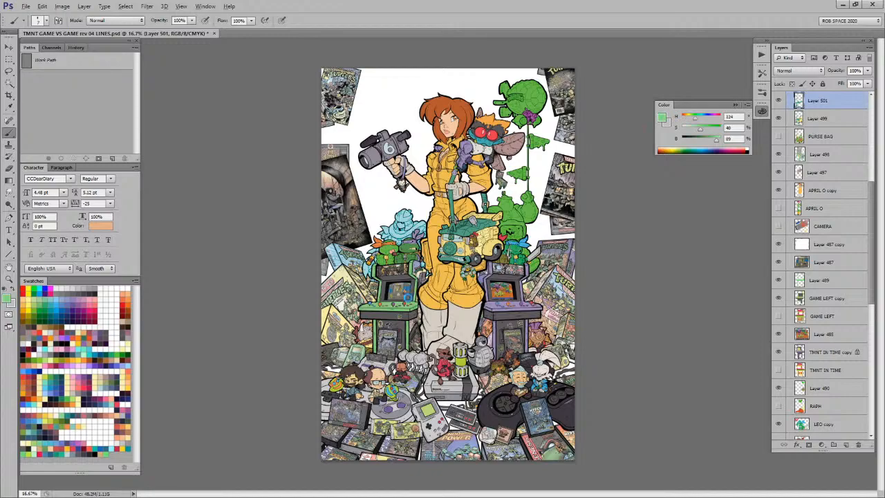
pyautogui.hotkey('alt', 'shift', 'BackSpace')
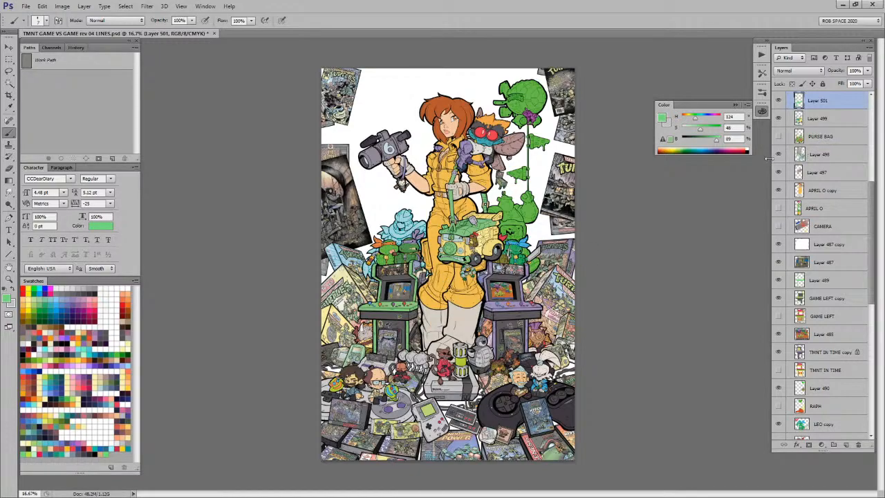
# Step: Recolour the copied purse areas with the deeper green sampled from Leonardo and compare with the original teal
pyautogui.keyDown('alt'); pyautogui.click(518, 244); pyautogui.keyUp('alt')
pyautogui.hotkey('alt', 'shift', 'BackSpace')
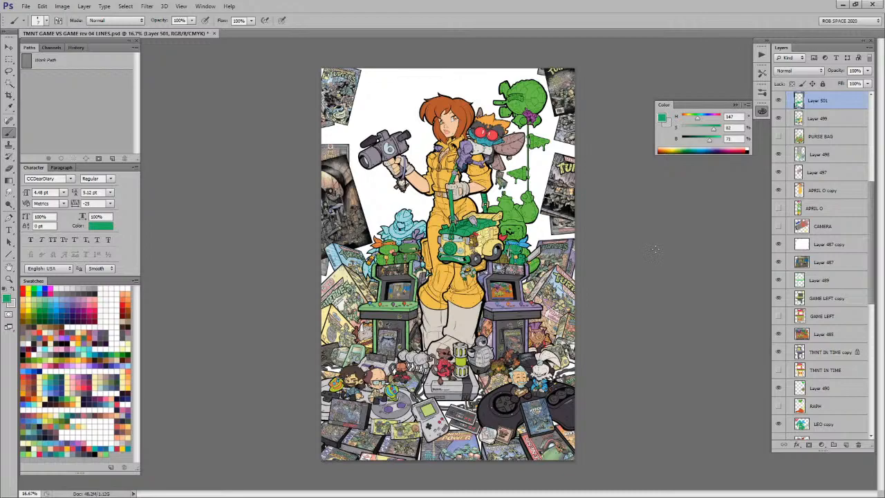
pyautogui.click(778, 101)
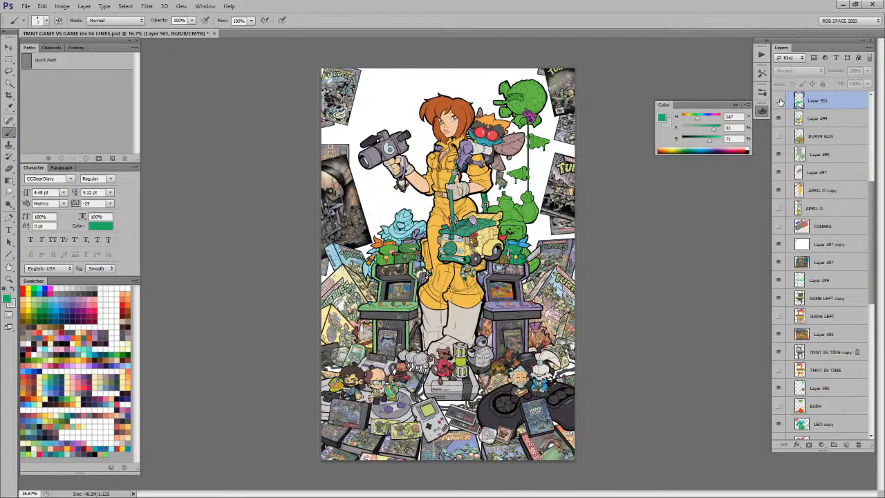
pyautogui.click(780, 101)
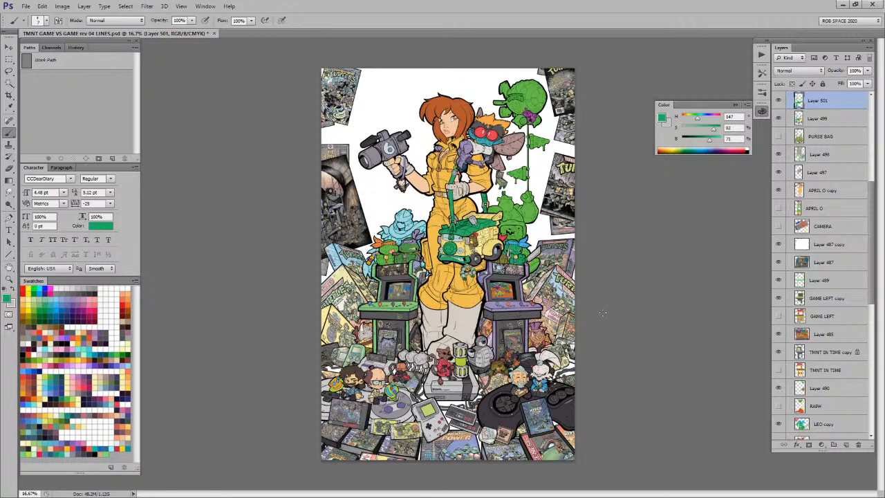
# Step: Inspect the recoloured van grille and hanging turtle figure up close, and merge the recoloured layer into Layer 499
pyautogui.press('z')
pyautogui.moveTo(469, 265); pyautogui.dragTo(458, 250)
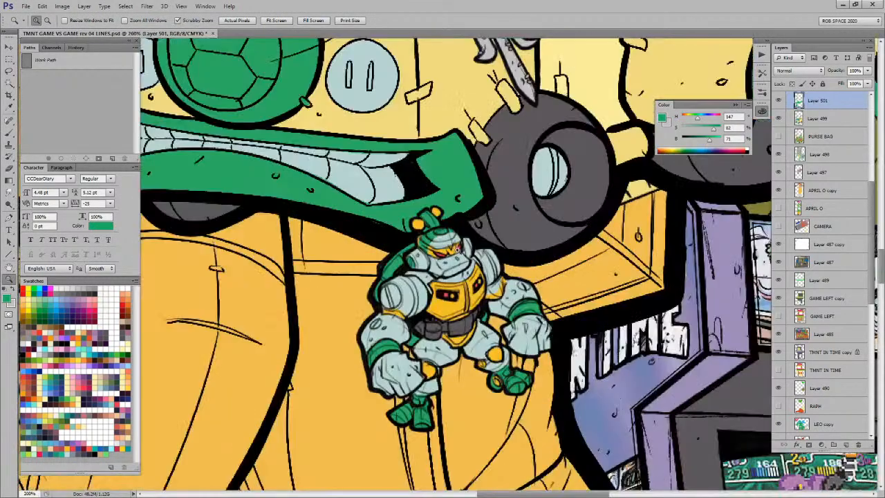
pyautogui.press('b')
pyautogui.keyDown('alt'); pyautogui.click(434, 216); pyautogui.keyUp('alt')
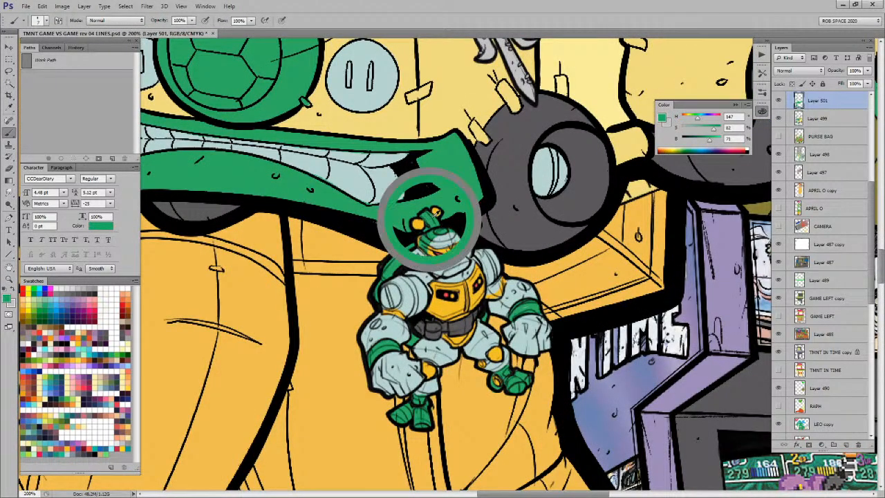
pyautogui.press('z')
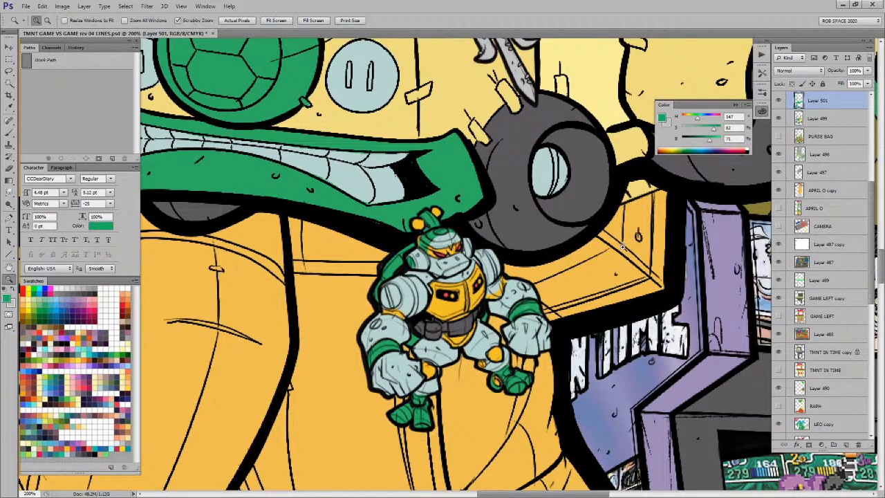
pyautogui.keyDown('alt'); pyautogui.click(622, 247); pyautogui.keyUp('alt')
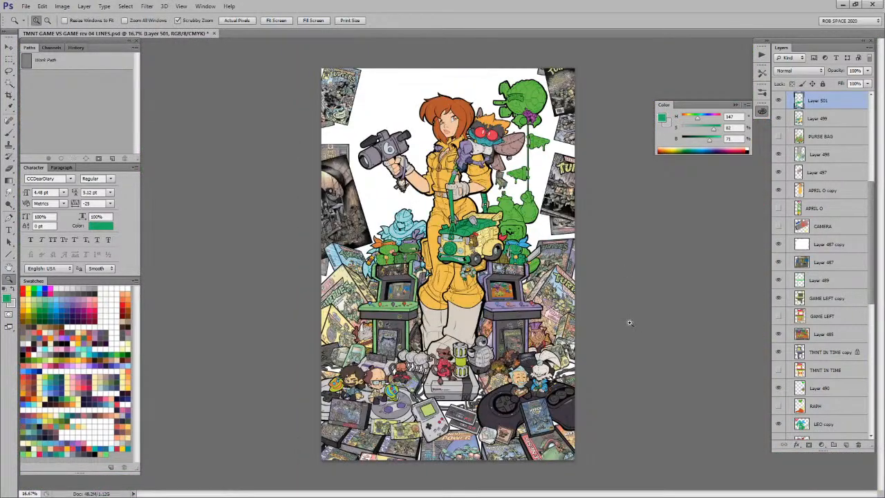
pyautogui.hotkey('ctrl', 'e')
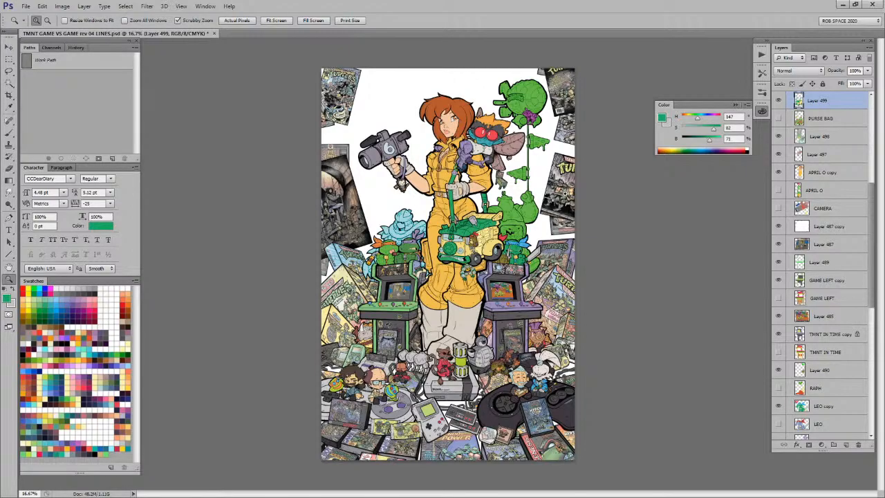
# Step: Copy the lime-green areas of Layer 464 onto a new layer and try the arcade cabinet's light green on them
pyautogui.click(394, 387)
pyautogui.moveTo(384, 374); pyautogui.dragTo(401, 358)
pyautogui.press('v')
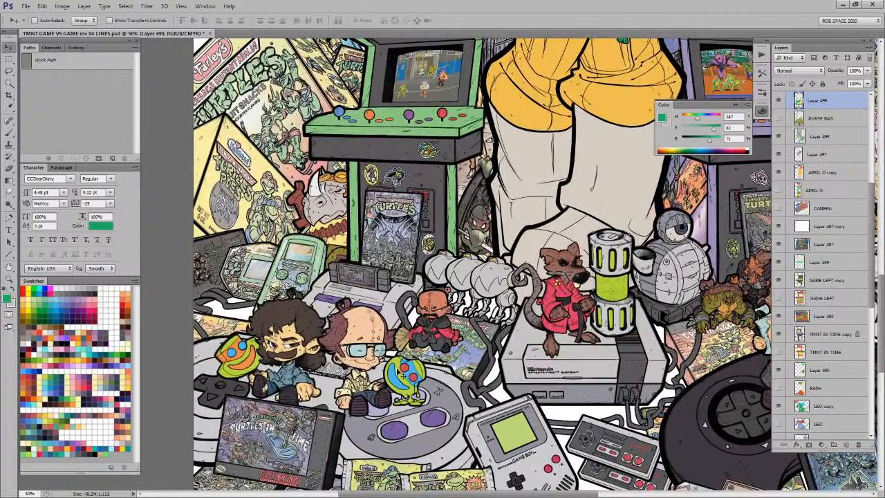
pyautogui.keyDown('ctrl'); pyautogui.click(401, 373); pyautogui.keyUp('ctrl')
pyautogui.press('b')
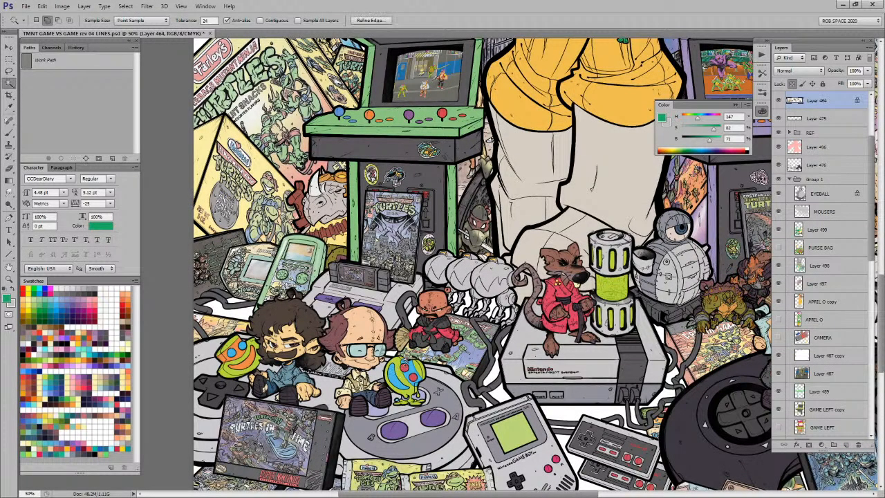
pyautogui.keyDown('alt'); pyautogui.click(451, 237); pyautogui.keyUp('alt')
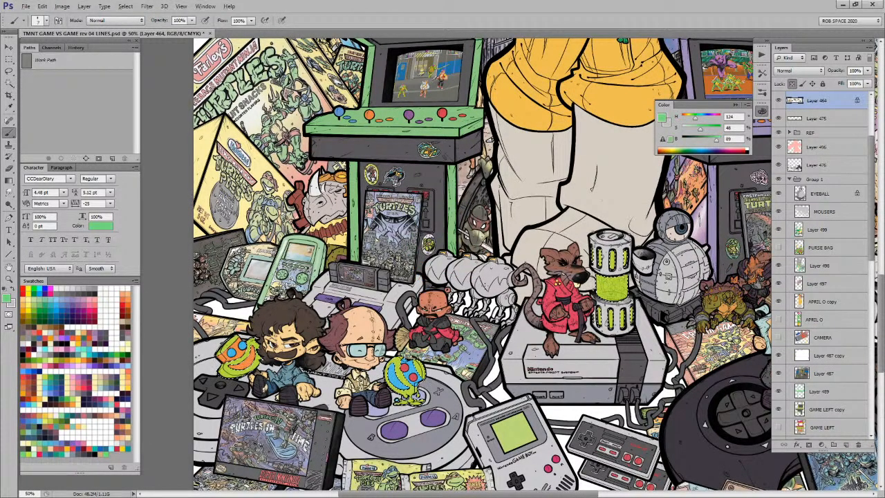
pyautogui.hotkey('ctrl', 'shift', 'alt', 'n')
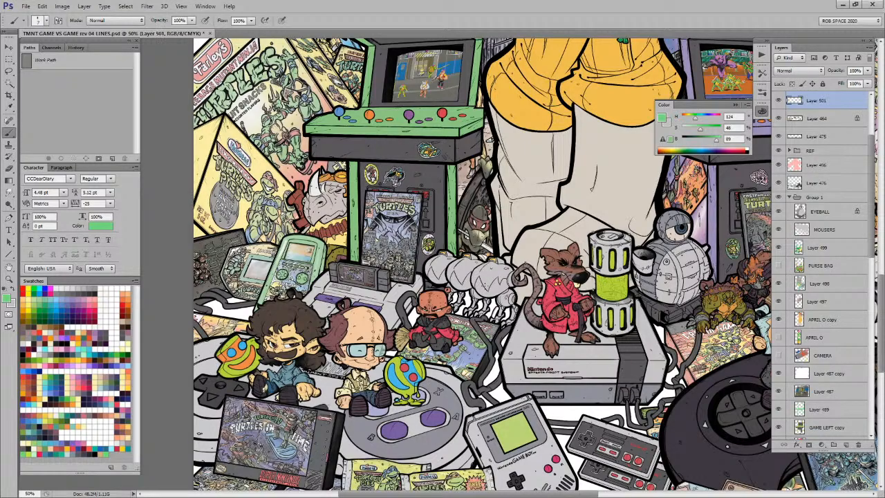
pyautogui.press('z')
pyautogui.keyDown('alt'); pyautogui.click(661, 284); pyautogui.keyUp('alt')
pyautogui.keyDown('alt'); pyautogui.click(661, 284); pyautogui.keyUp('alt')
pyautogui.keyDown('alt'); pyautogui.click(661, 283); pyautogui.keyUp('alt')
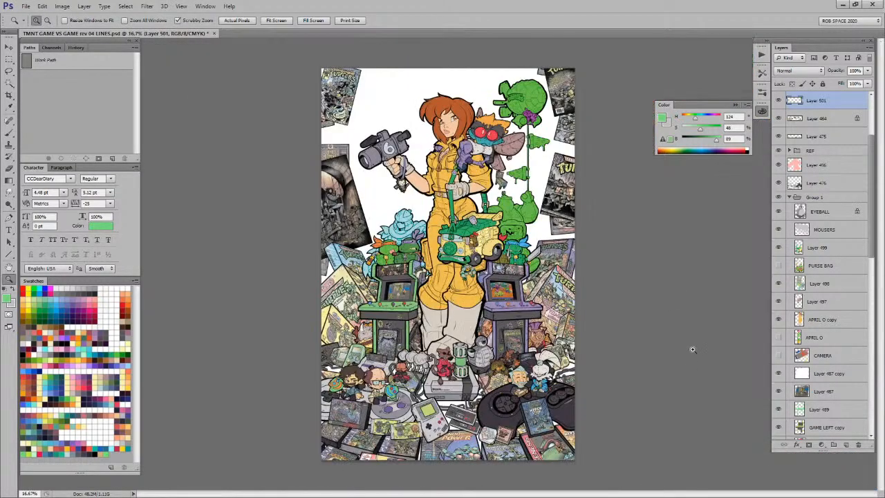
pyautogui.click(533, 385)
pyautogui.moveTo(535, 390); pyautogui.dragTo(565, 370)
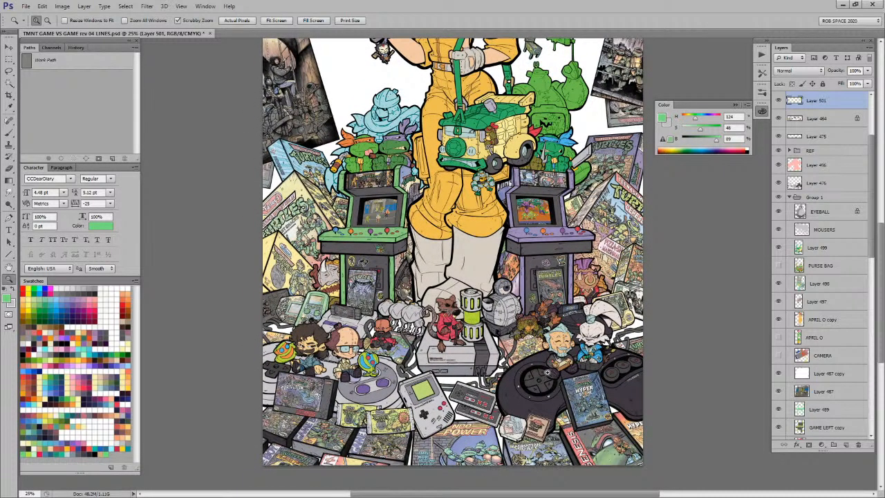
pyautogui.press('v')
pyautogui.keyDown('ctrl'); pyautogui.click(400, 237); pyautogui.keyUp('ctrl')
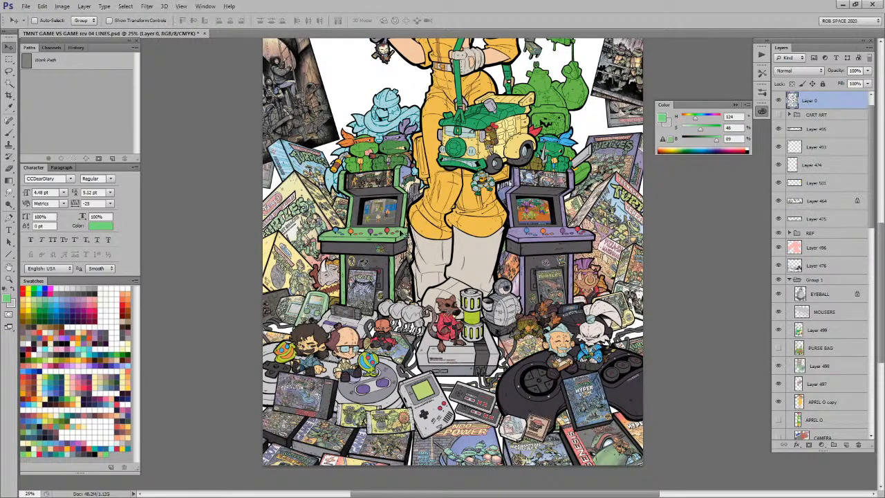
pyautogui.press('w')
pyautogui.click(399, 237)
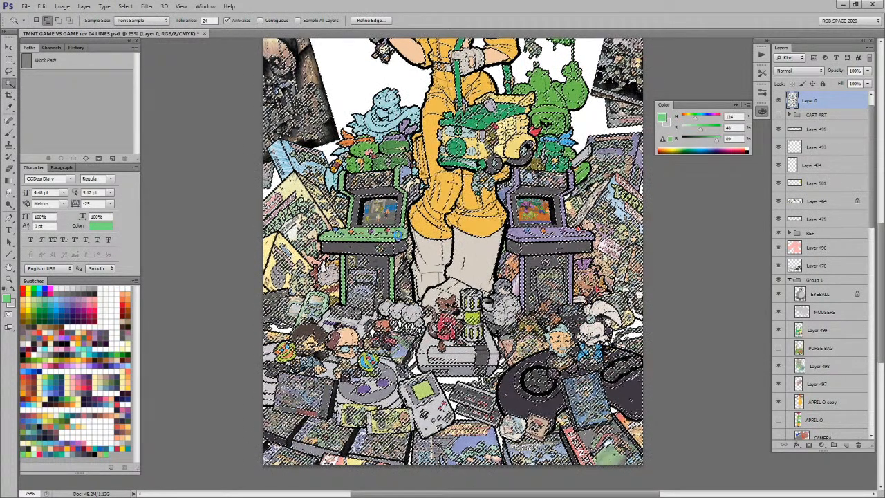
pyautogui.press('v')
pyautogui.hotkey('ctrl', 'd')
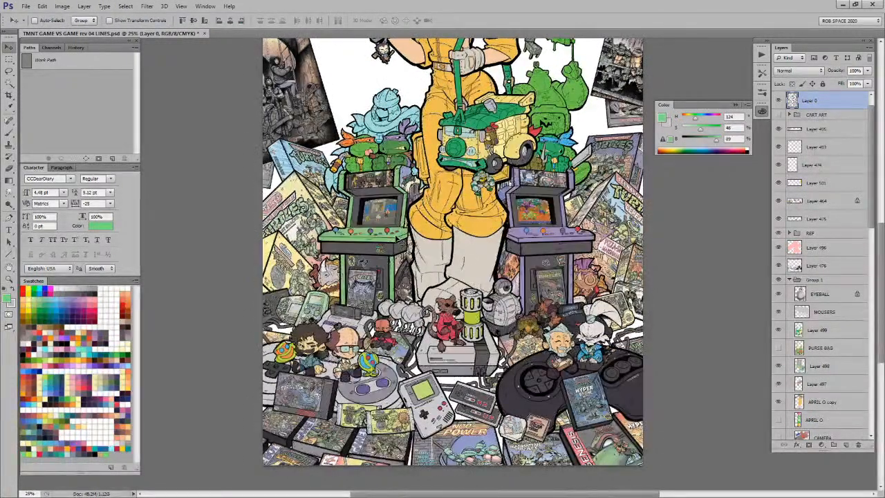
# Step: Duplicate Layer 489 and recolour the left arcade cabinet's green parts with lime sampled from the small round foreground figure
pyautogui.keyDown('ctrl'); pyautogui.click(395, 236); pyautogui.keyUp('ctrl')
pyautogui.hotkey('ctrl', 'j')
pyautogui.press('b')
pyautogui.keyDown('alt'); pyautogui.click(368, 356); pyautogui.keyUp('alt')
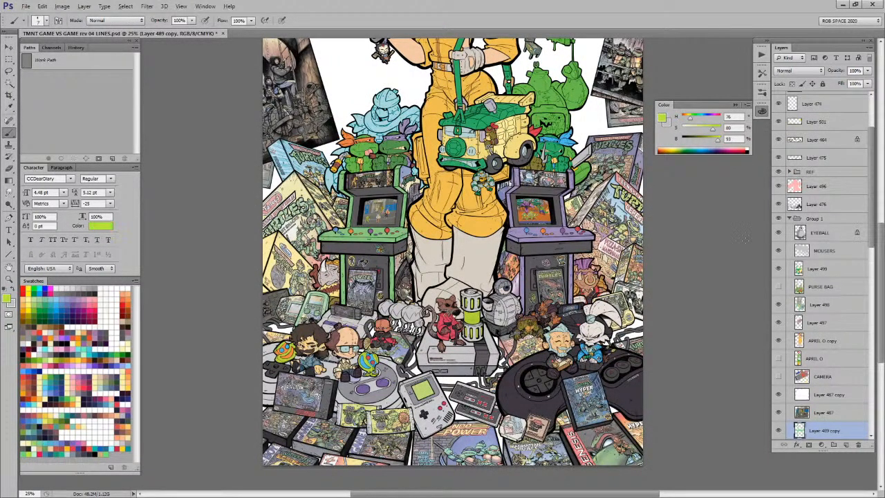
pyautogui.hotkey('alt', 'shift', 'BackSpace')
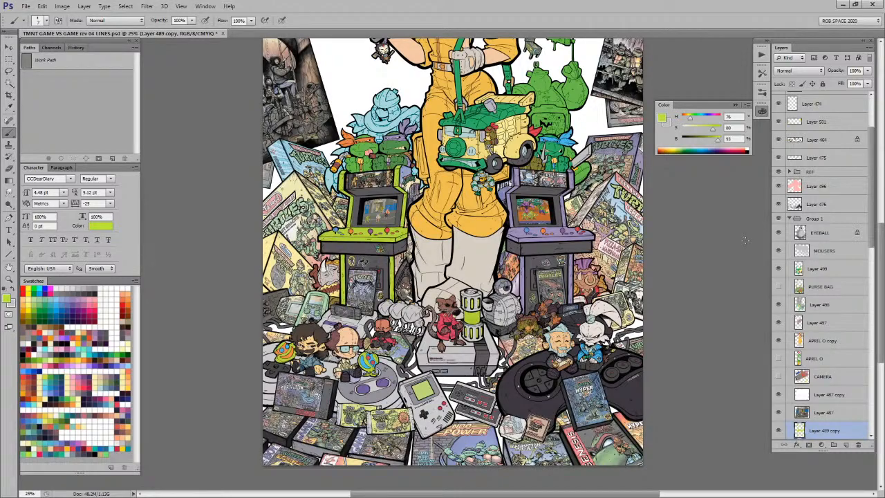
# Step: Undo the lime on the left arcade cabinet and recolour the ooze canister on Layer 501 with the cabinet's light green
pyautogui.hotkey('ctrl', 'z')
pyautogui.press('v')
pyautogui.keyDown('ctrl'); pyautogui.click(371, 367); pyautogui.keyUp('ctrl')
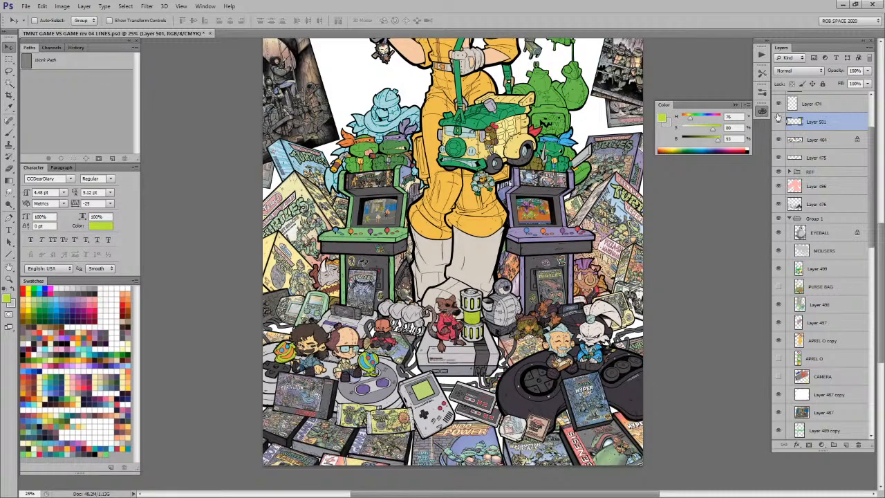
pyautogui.press('b')
pyautogui.keyDown('alt'); pyautogui.click(402, 232); pyautogui.keyUp('alt')
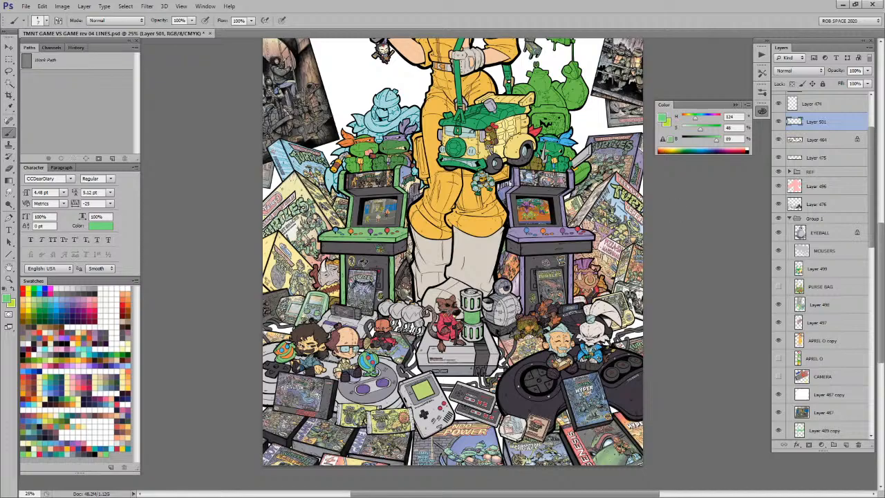
pyautogui.moveTo(613, 242); pyautogui.dragTo(591, 309)
pyautogui.press('z')
pyautogui.click(592, 308)
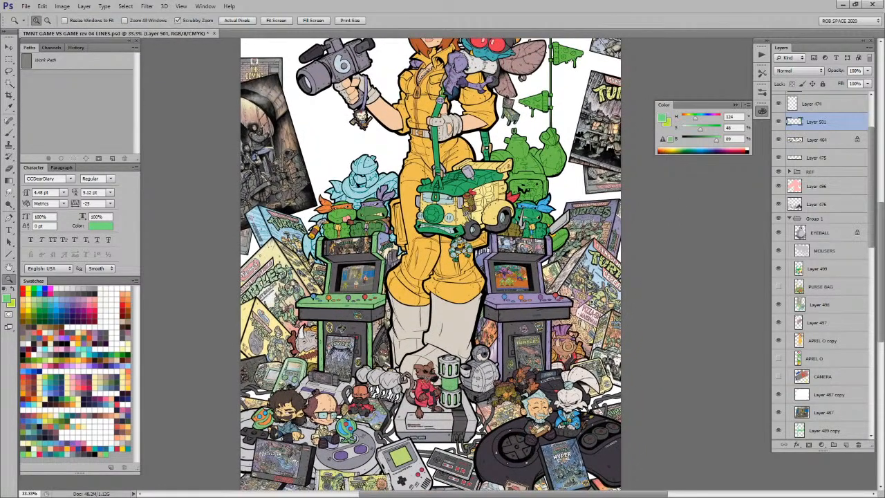
pyautogui.click(581, 289)
pyautogui.keyDown('alt'); pyautogui.click(504, 330); pyautogui.keyUp('alt')
# Step: Copy Michelangelo's green skin from the MIKEY copy layer onto a new layer and recolour it with the cabinet's light green
pyautogui.press('v')
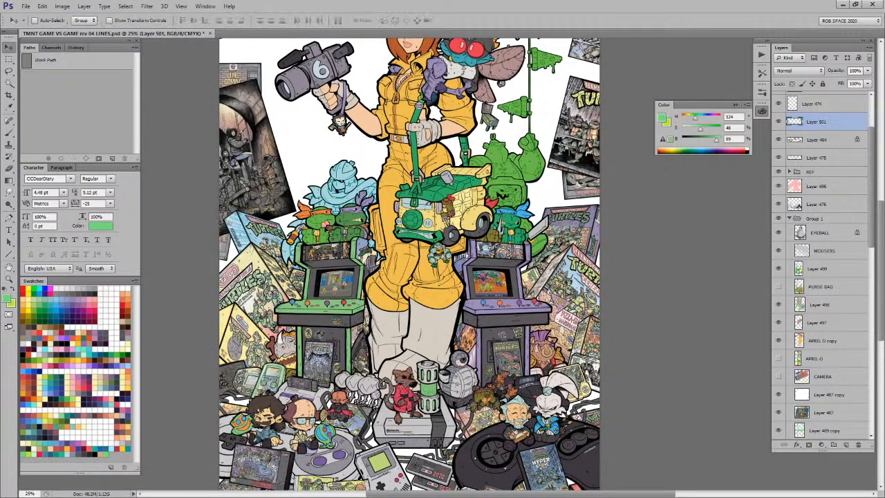
pyautogui.keyDown('ctrl'); pyautogui.click(323, 227); pyautogui.keyUp('ctrl')
pyautogui.press('w')
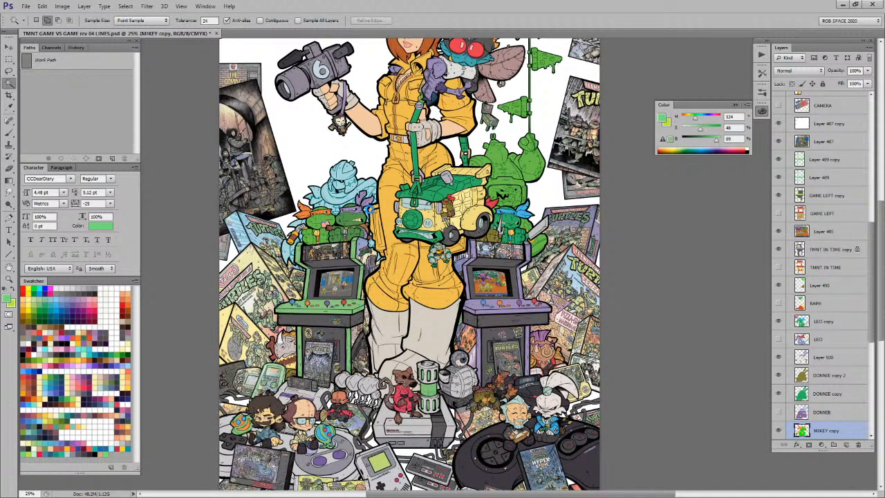
pyautogui.press('b')
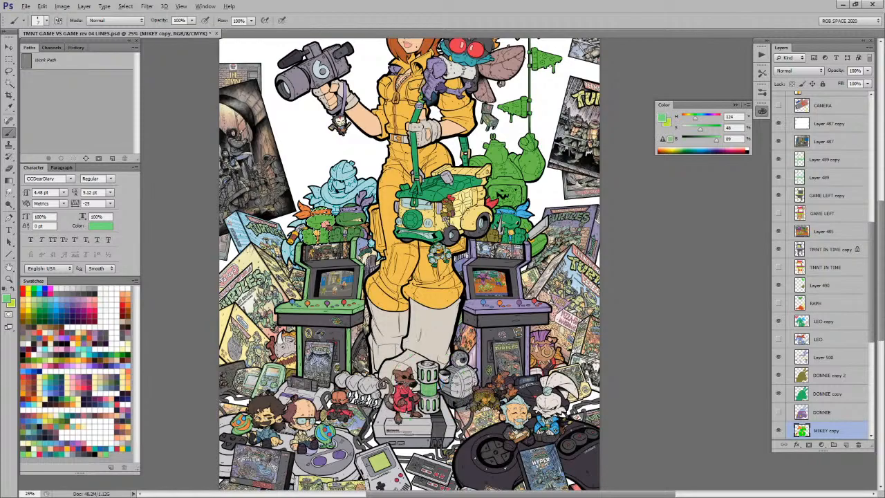
pyautogui.hotkey('ctrl', 'j')
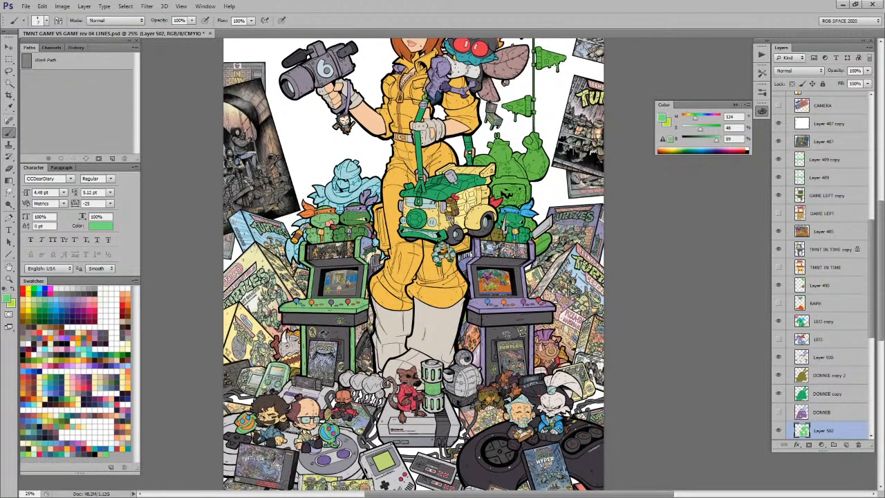
# Step: Merge DONNIE copy 2 into DONNIE copy, duplicate the merged layer and recolour the duplicate with the deeper green sampled from Leonardo
pyautogui.press('v')
pyautogui.keyDown('ctrl'); pyautogui.click(357, 223); pyautogui.keyUp('ctrl')
pyautogui.hotkey('ctrl', 'e')
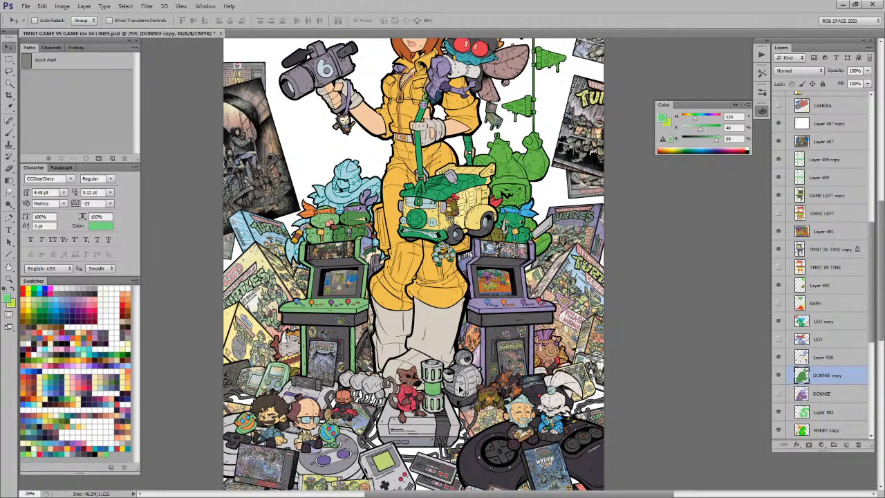
pyautogui.hotkey('ctrl', 'j')
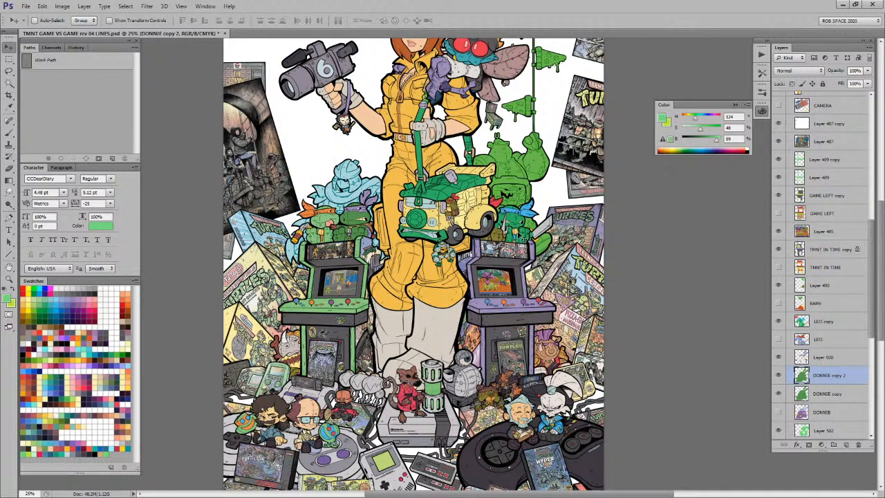
pyautogui.press('b')
pyautogui.keyDown('alt'); pyautogui.click(516, 216); pyautogui.keyUp('alt')
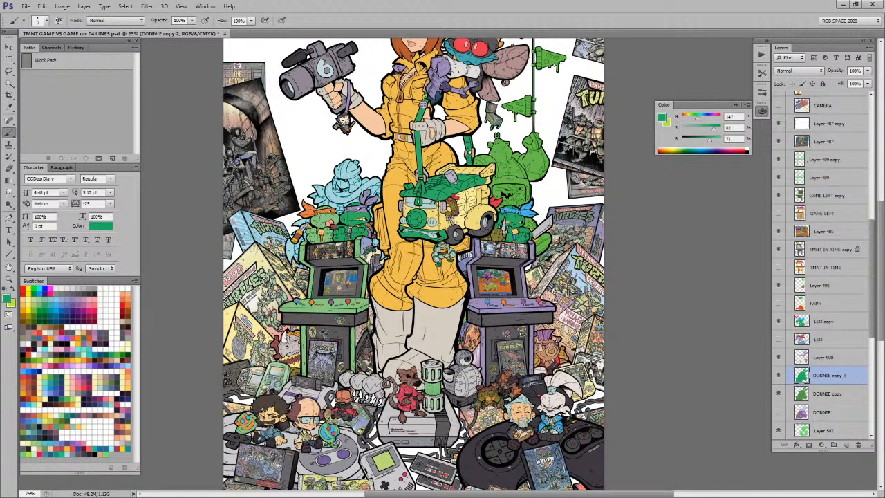
pyautogui.moveTo(557, 305); pyautogui.dragTo(567, 300)
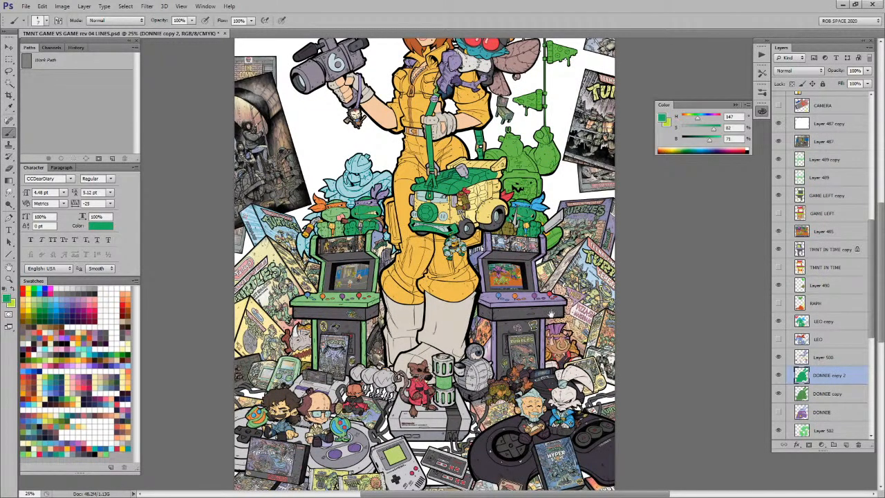
pyautogui.moveTo(551, 312)
pyautogui.mouseDown()
pyautogui.moveTo(548, 386)
pyautogui.moveTo(550, 319)
pyautogui.mouseUp()
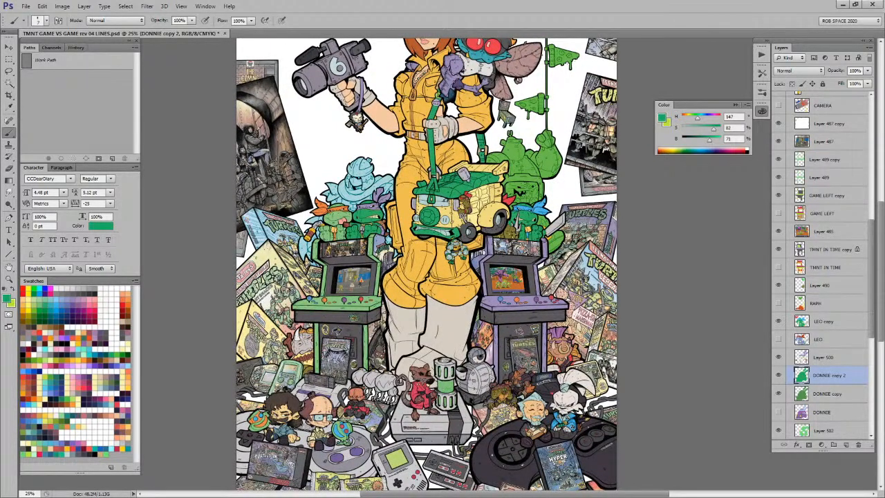
# Step: Copy the green of the small turtle figure in the van purse from Layer 499 onto a new layer and recolour it with Michelangelo's light green
pyautogui.press('v')
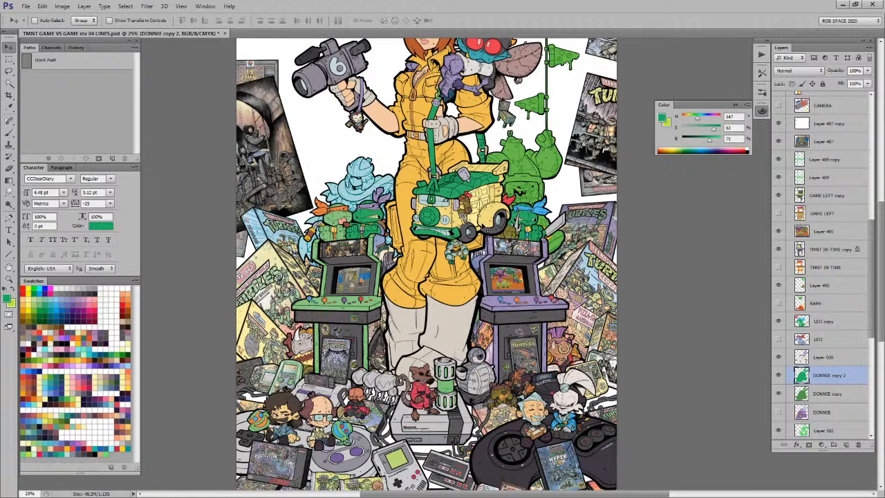
pyautogui.keyDown('ctrl'); pyautogui.click(471, 207); pyautogui.keyUp('ctrl')
pyautogui.press('w')
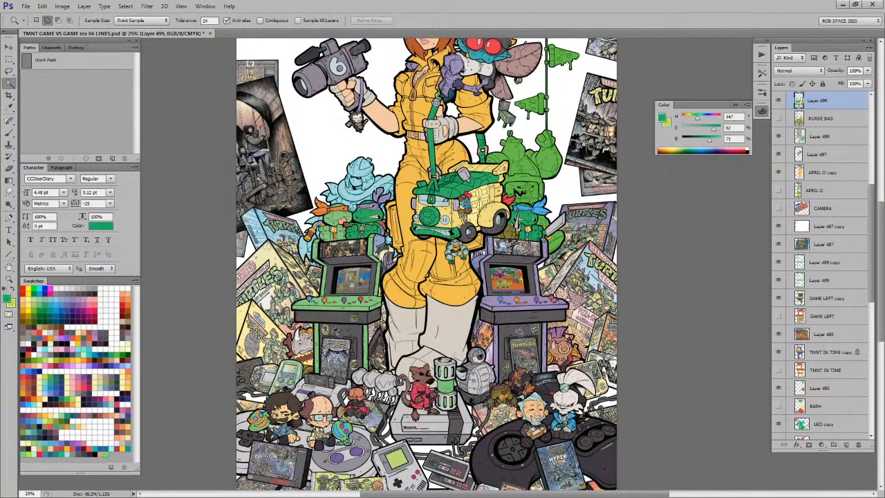
pyautogui.hotkey('ctrl', 'shift', 'alt', 'n')
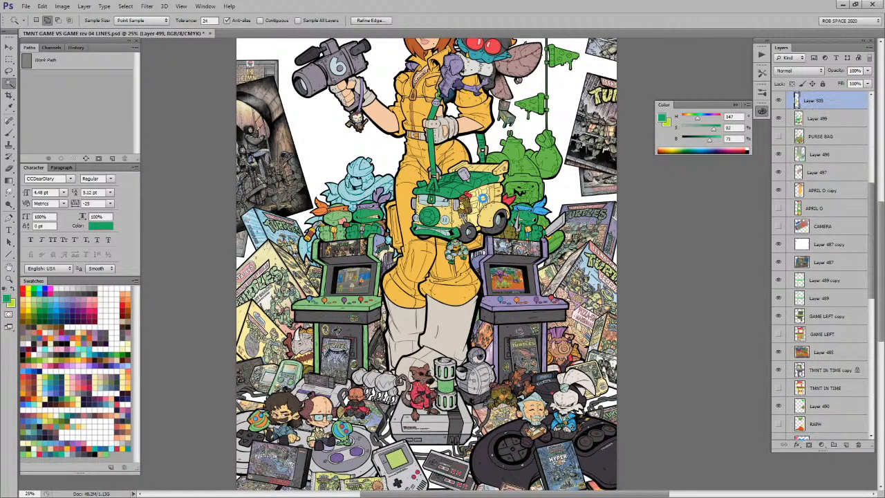
pyautogui.press('b')
pyautogui.keyDown('alt'); pyautogui.click(368, 212); pyautogui.keyUp('alt')
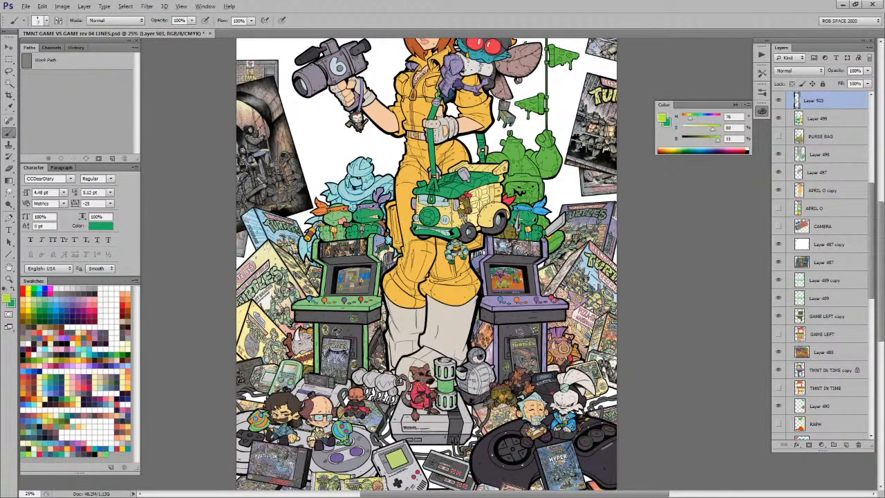
pyautogui.keyDown('alt'); pyautogui.click(336, 217); pyautogui.keyUp('alt')
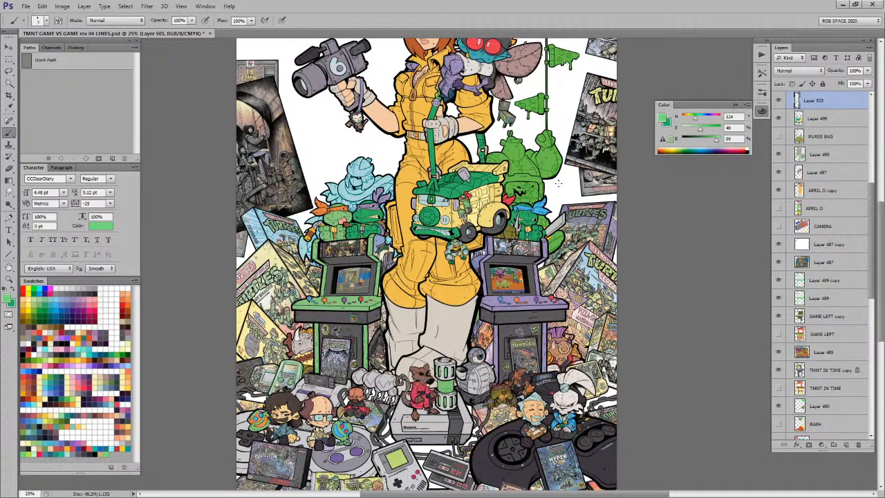
# Step: Copy Raphael's skin area beside Leonardo from Layer 490 onto a new layer and fill it with the same light green
pyautogui.keyDown('ctrl'); pyautogui.click(511, 235); pyautogui.keyUp('ctrl')
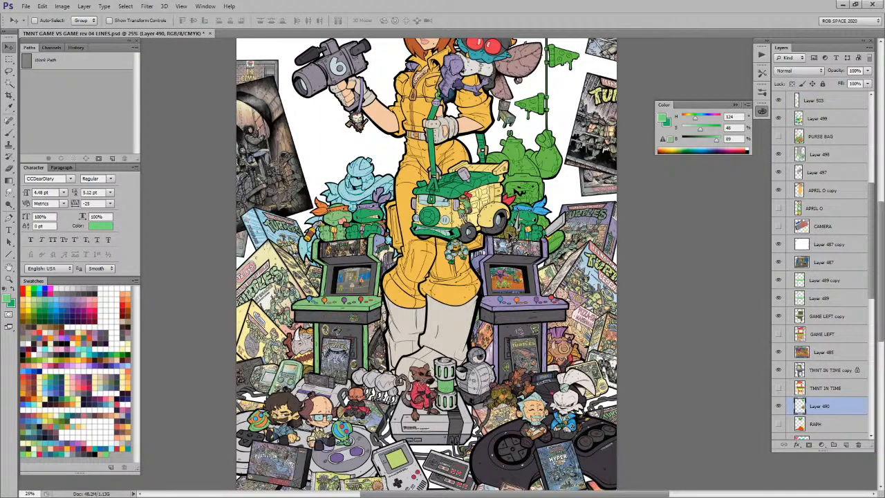
pyautogui.press('w')
pyautogui.click(511, 235)
pyautogui.hotkey('ctrl', 'j')
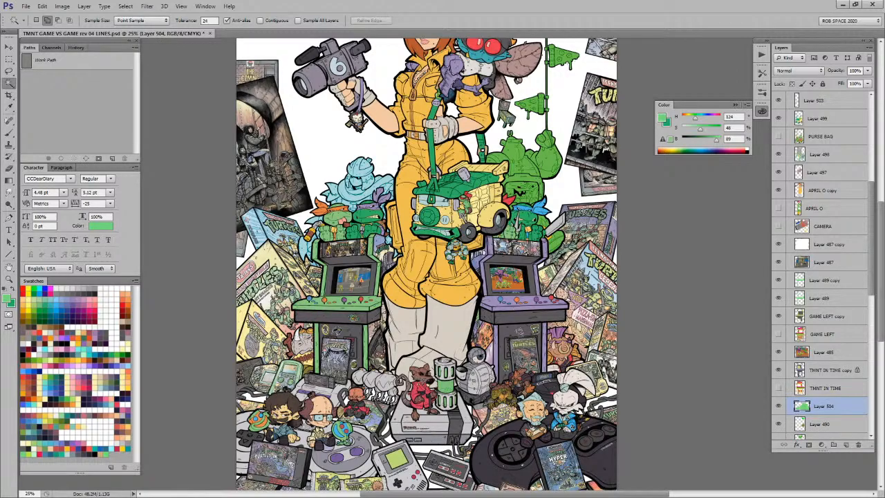
# Step: Sample the lime green of a turtle sprite on the left arcade screen and recolour Raphael's skin on Layer 504 with it
pyautogui.press('z')
pyautogui.keyDown('alt'); pyautogui.click(561, 271); pyautogui.keyUp('alt')
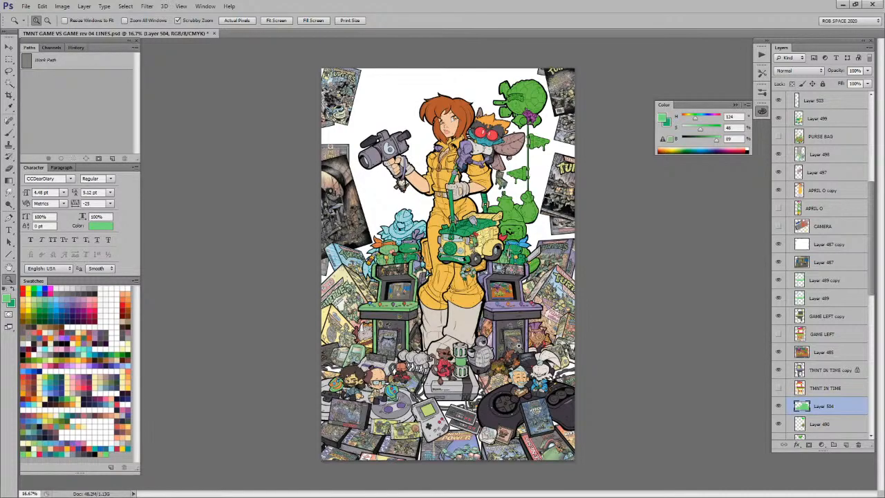
pyautogui.click(517, 345)
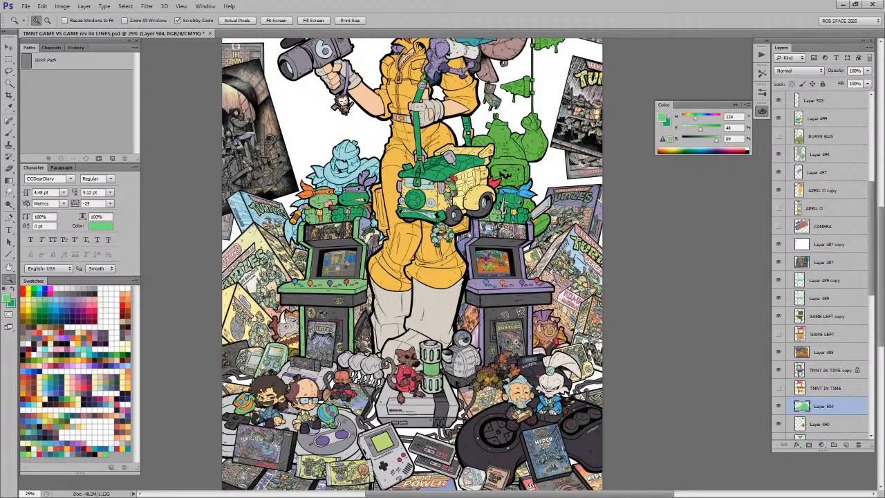
pyautogui.click(330, 276)
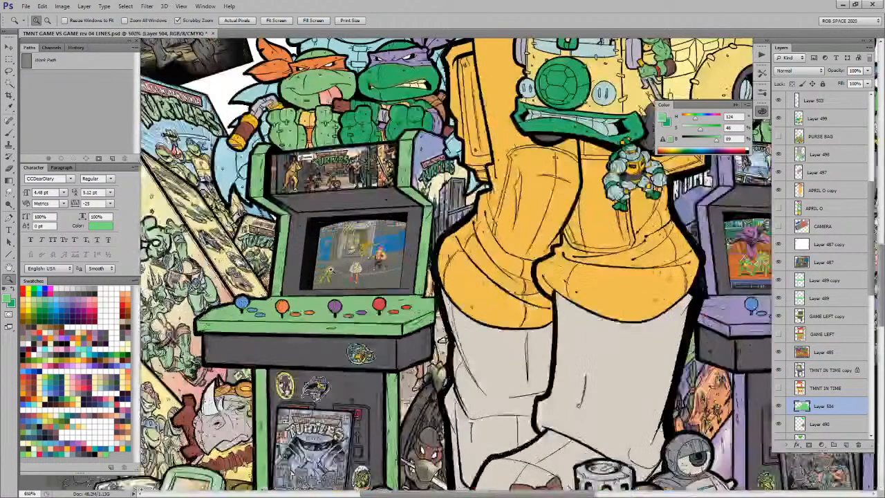
pyautogui.press('b')
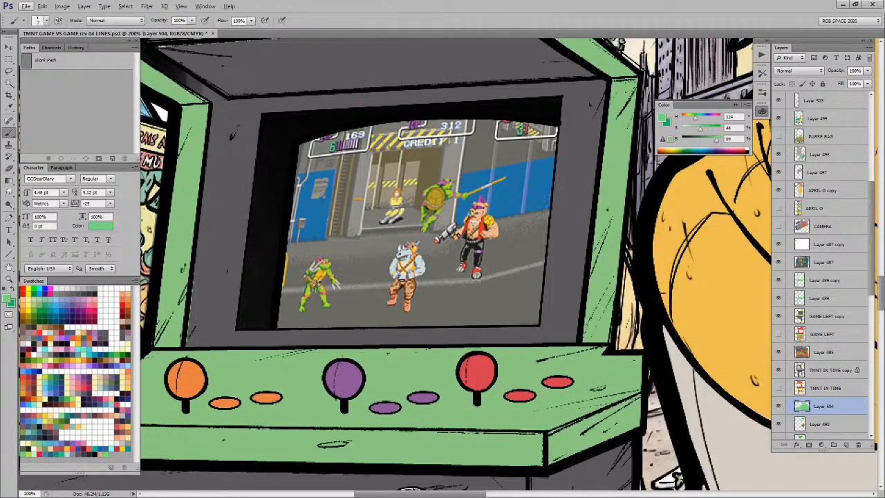
pyautogui.keyDown('alt'); pyautogui.click(308, 290); pyautogui.keyUp('alt')
pyautogui.press('z')
pyautogui.keyDown('alt'); pyautogui.click(315, 293); pyautogui.keyUp('alt')
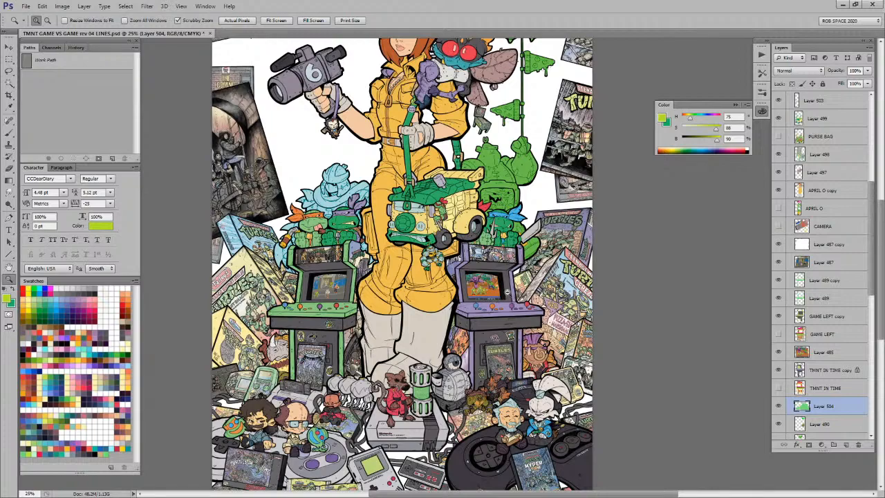
pyautogui.press('v')
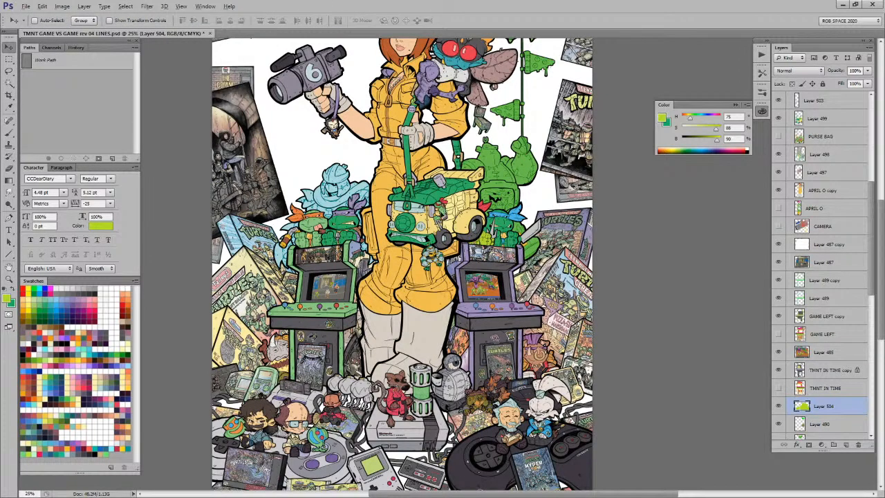
# Step: Recolour the van purse figure on Layer 503, Michelangelo's skin on Layer 502 and the ooze canister on Layer 501 with the sampled lime
pyautogui.keyDown('ctrl'); pyautogui.click(444, 216); pyautogui.keyUp('ctrl')
pyautogui.keyDown('ctrl'); pyautogui.click(443, 216); pyautogui.keyUp('ctrl')
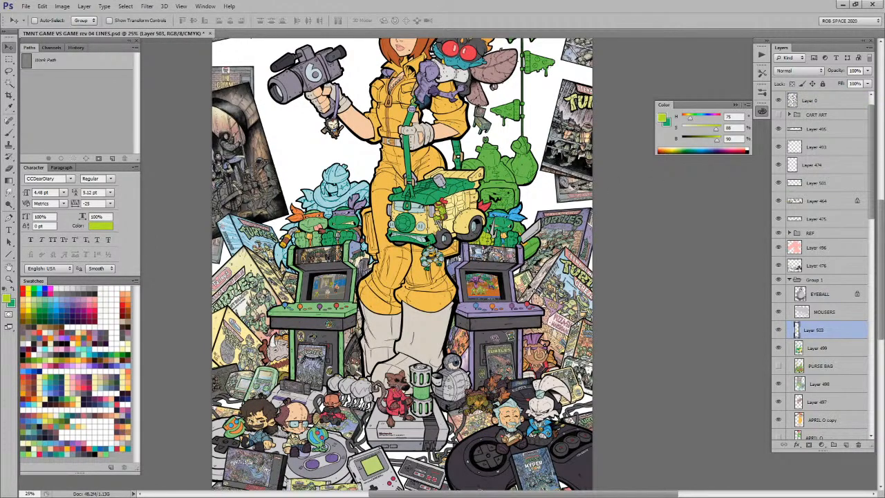
pyautogui.keyDown('ctrl'); pyautogui.click(317, 225); pyautogui.keyUp('ctrl')
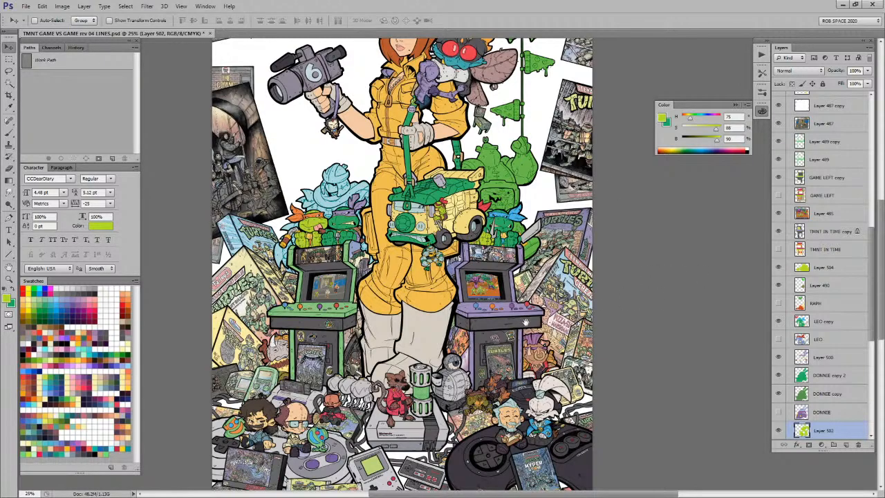
pyautogui.moveTo(474, 253); pyautogui.dragTo(495, 204)
pyautogui.keyDown('ctrl'); pyautogui.click(357, 367); pyautogui.keyUp('ctrl')
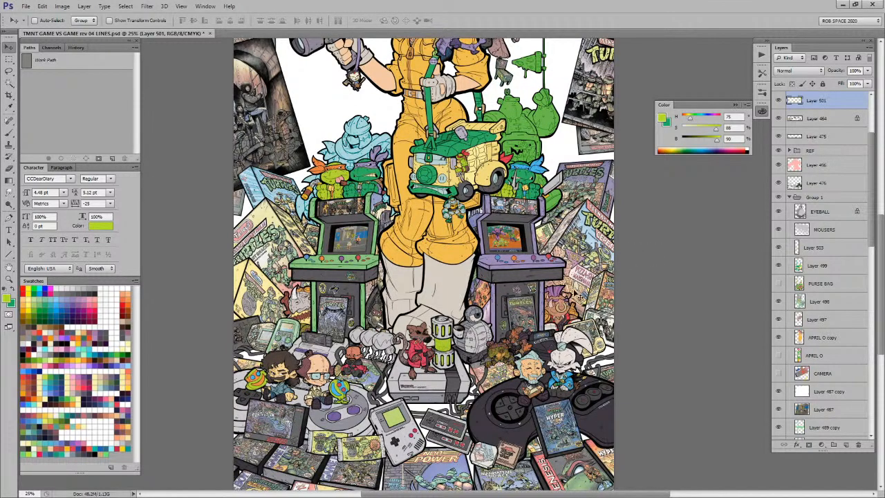
# Step: Paint the buckle on the van purse's rear strap lime on Layer 499, using the ROB SHARP 50 REV 02 brush
pyautogui.scroll(2, 571, 279)
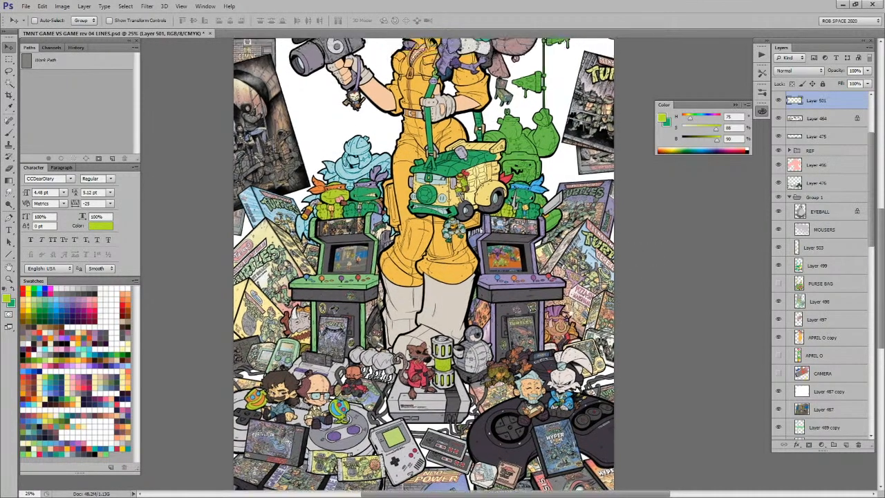
pyautogui.scroll(2, 423, 265)
pyautogui.scroll(2, 564, 299)
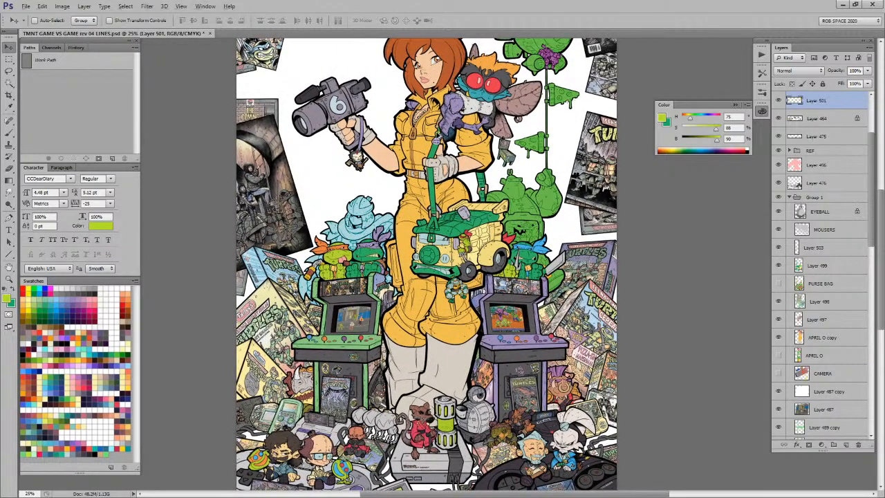
pyautogui.press('w')
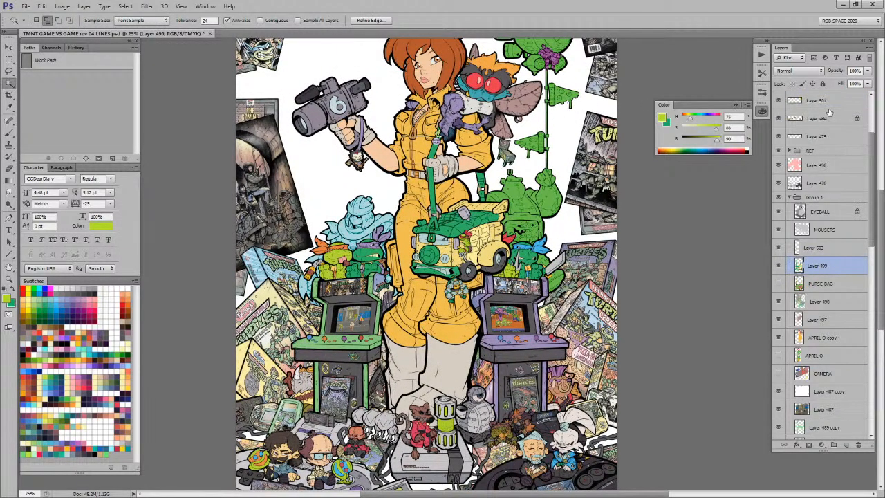
pyautogui.hotkey('ctrl', 'd')
pyautogui.click(486, 187)
pyautogui.press('b')
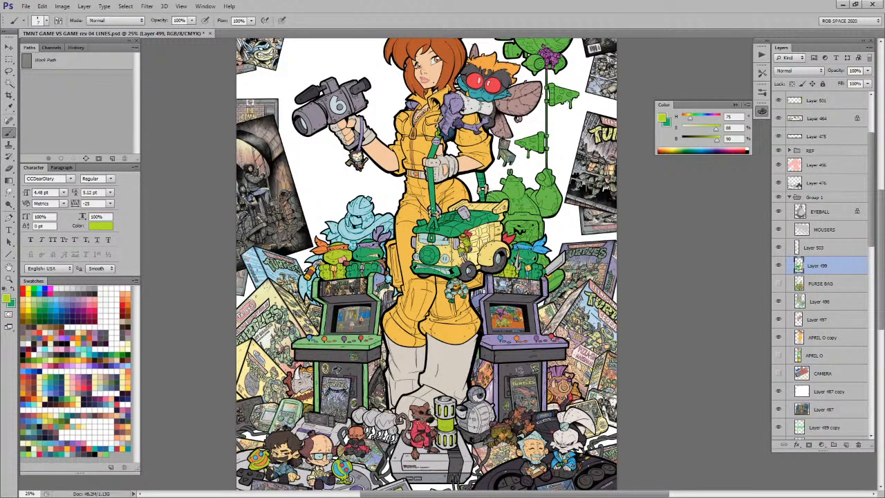
pyautogui.rightClick(487, 195)
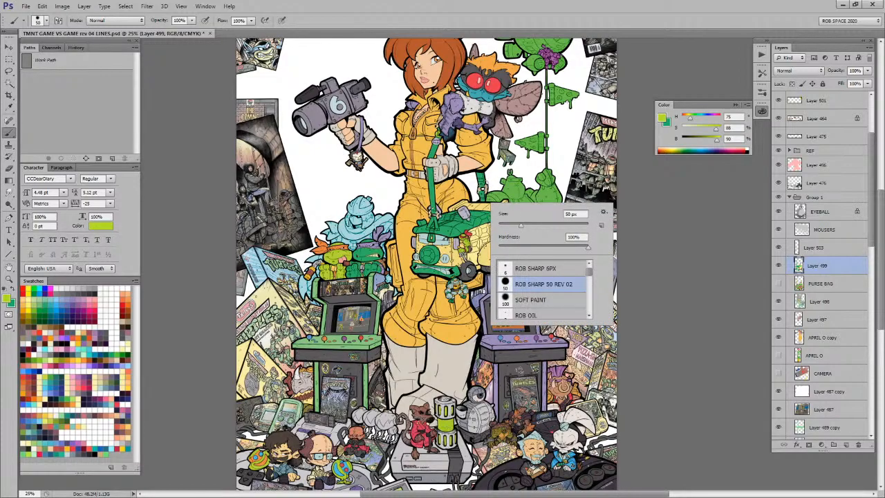
pyautogui.click(486, 182)
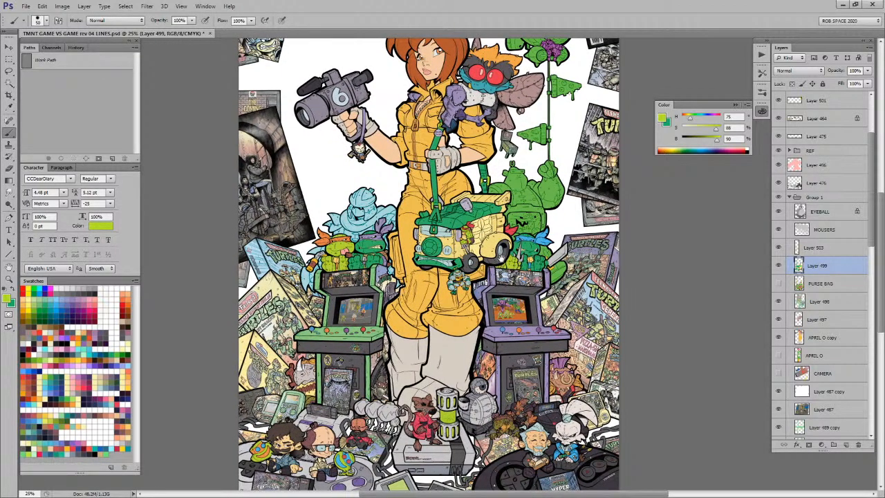
pyautogui.scroll(-3, 499, 256)
pyautogui.scroll(-3, 498, 238)
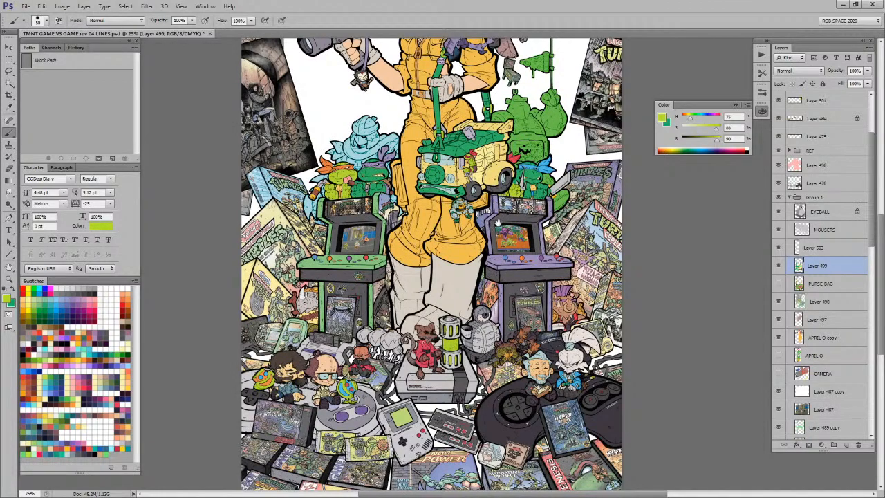
# Step: Fill the Game Boy's screen on Layer 476 with the current lime green
pyautogui.press('v')
pyautogui.press('w')
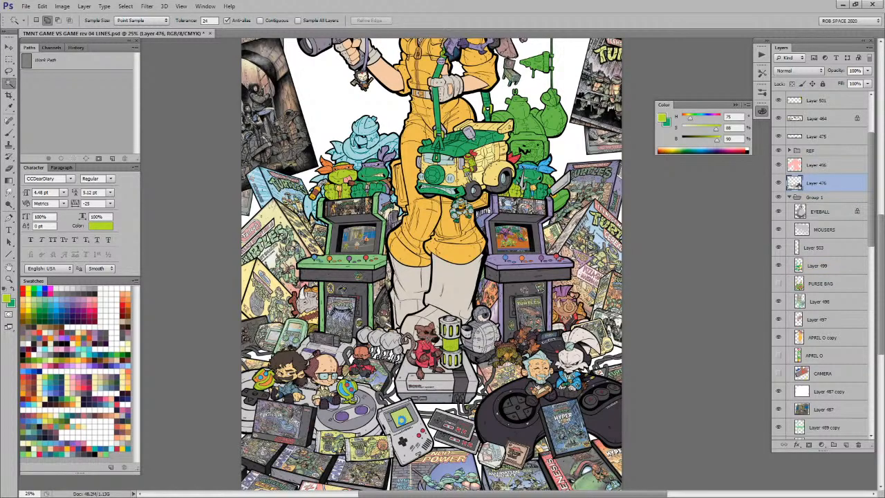
pyautogui.click(402, 416)
pyautogui.hotkey('alt', 'BackSpace')
pyautogui.hotkey('ctrl', 'd')
pyautogui.press('v')
pyautogui.moveTo(588, 324); pyautogui.dragTo(591, 315)
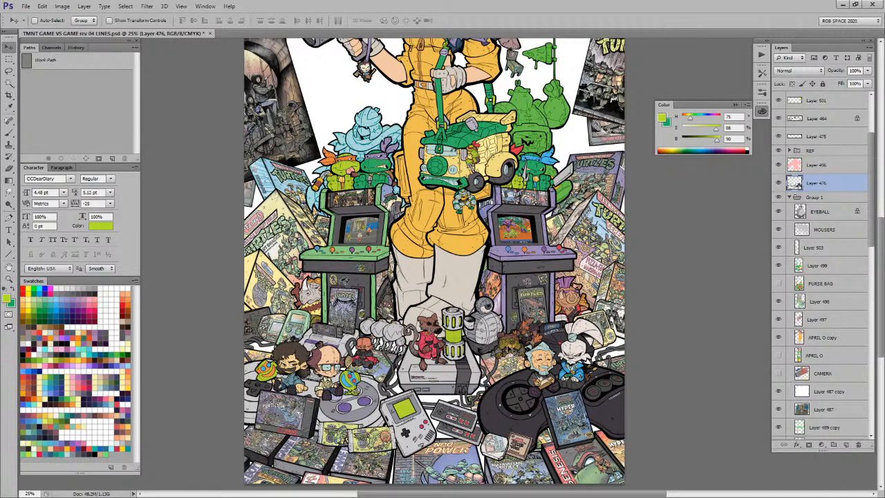
# Step: Copy the skin of Tokka, the spiked turtle figure beside the robot, from Layer 464 to a new layer and fill it with lime
pyautogui.press('w')
pyautogui.click(512, 344)
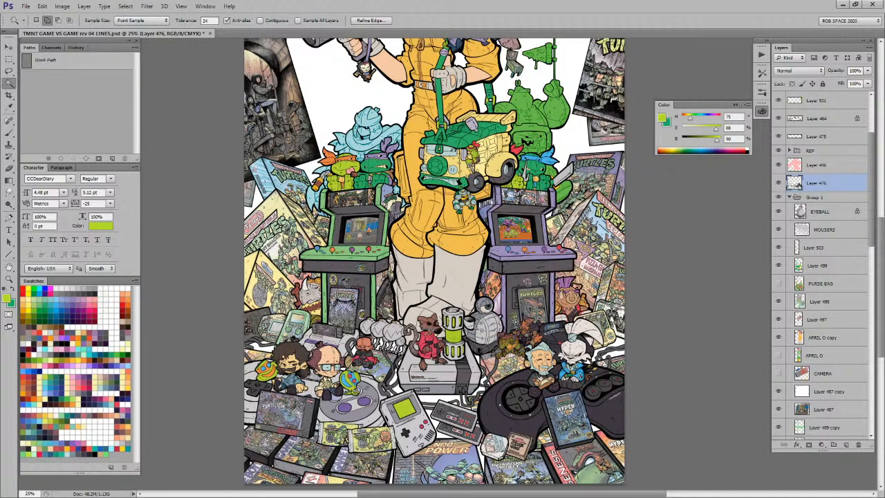
pyautogui.press('v')
pyautogui.scroll(3, 512, 344)
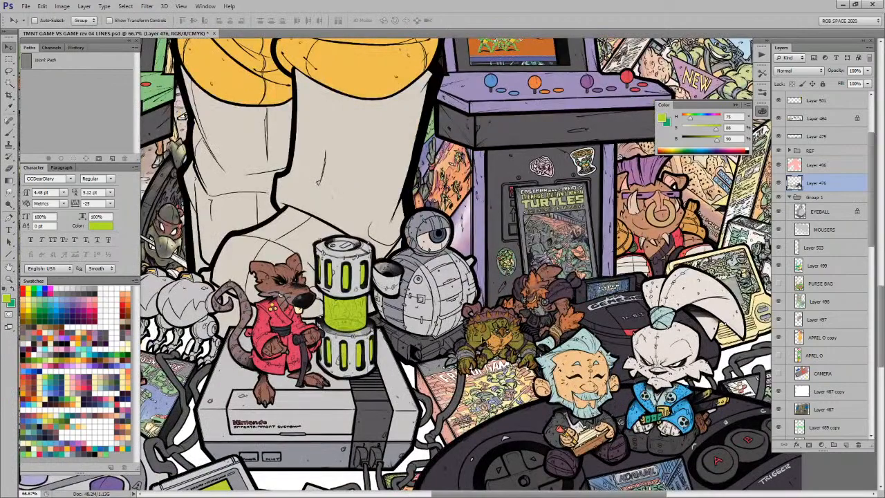
pyautogui.keyDown('ctrl'); pyautogui.click(484, 342); pyautogui.keyUp('ctrl')
pyautogui.press('w')
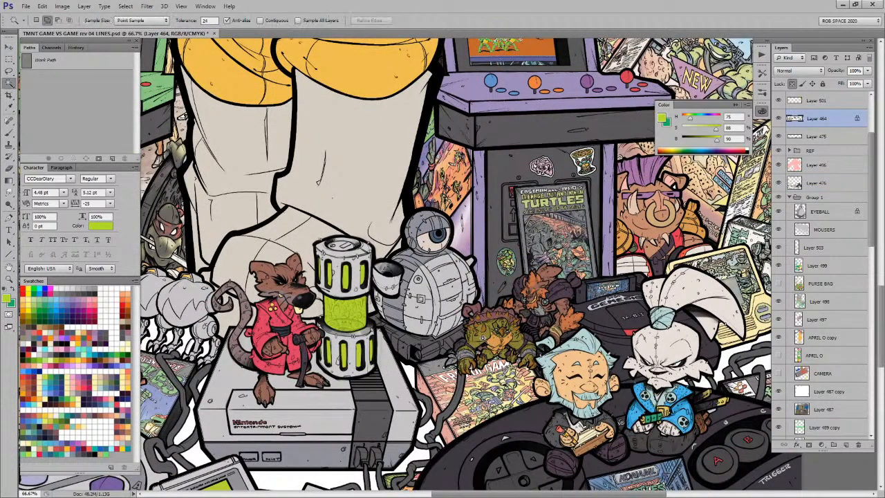
pyautogui.click(488, 331)
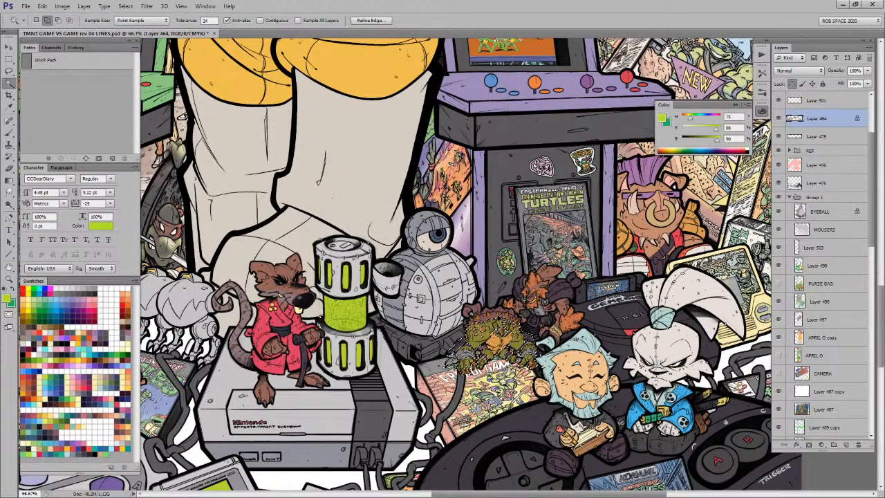
pyautogui.hotkey('ctrl', 'j')
pyautogui.hotkey('alt', 'shift', 'BackSpace')
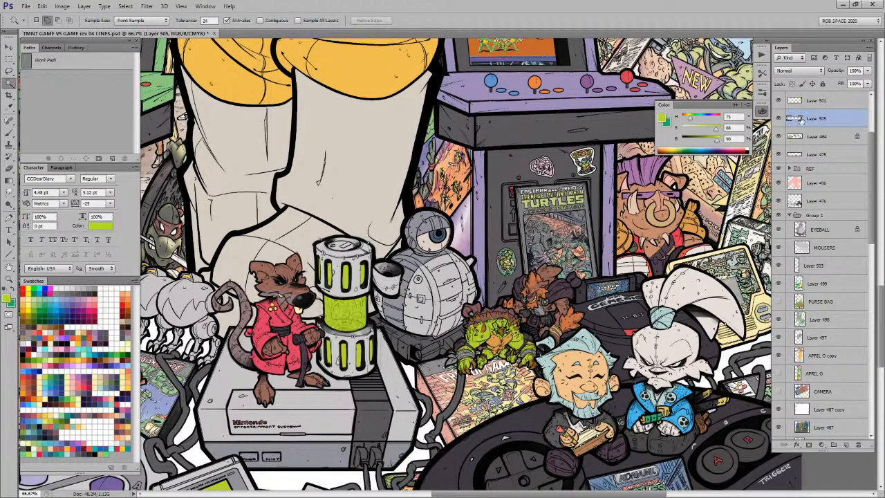
# Step: Sample the darker green from the turtles and recolour Tokka's skin on Layer 505 with it
pyautogui.press('z')
pyautogui.keyDown('alt'); pyautogui.click(603, 286); pyautogui.keyUp('alt')
pyautogui.keyDown('alt'); pyautogui.click(602, 286); pyautogui.keyUp('alt')
pyautogui.keyDown('alt'); pyautogui.click(603, 285); pyautogui.keyUp('alt')
pyautogui.press('b')
pyautogui.keyDown('alt'); pyautogui.click(585, 126); pyautogui.keyUp('alt')
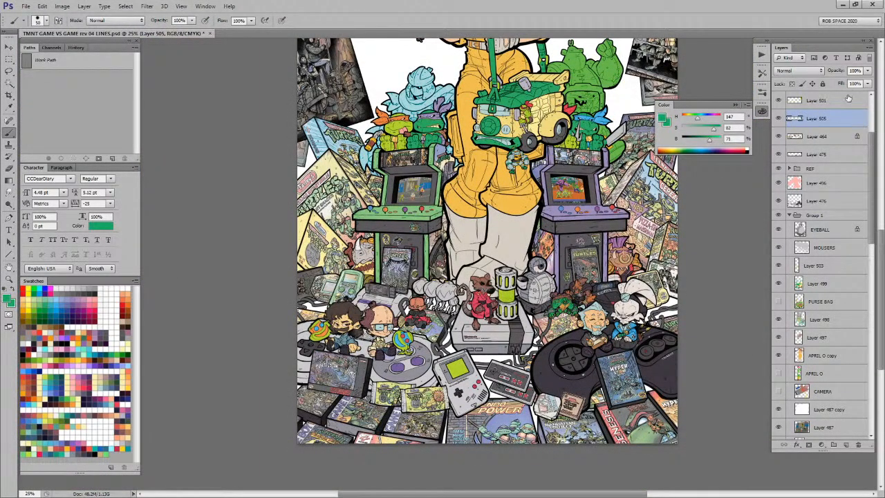
# Step: Try Layer 505 at 27% opacity and return it to 100%
pyautogui.click(869, 70)
pyautogui.moveTo(867, 81); pyautogui.dragTo(842, 84)
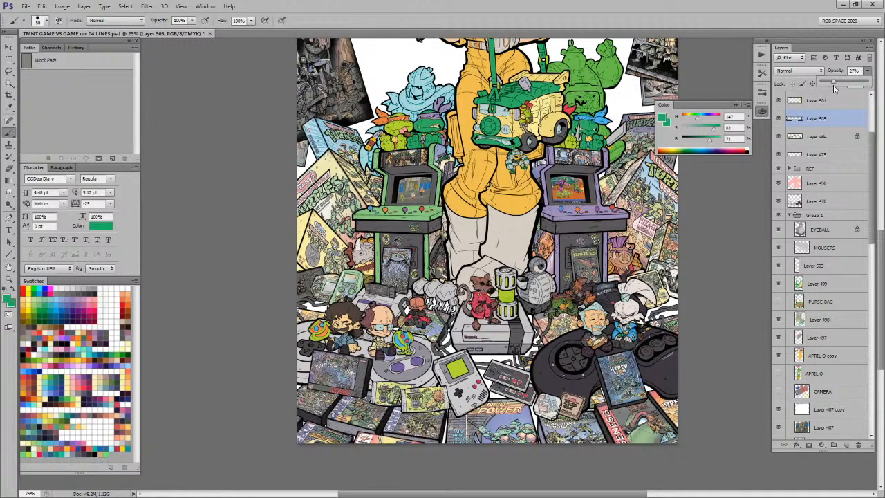
pyautogui.moveTo(834, 84); pyautogui.dragTo(870, 82)
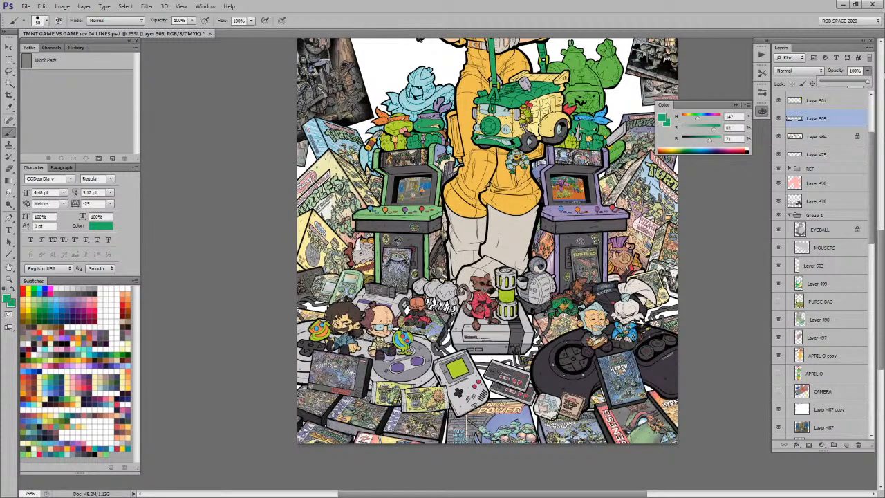
pyautogui.press('Return')
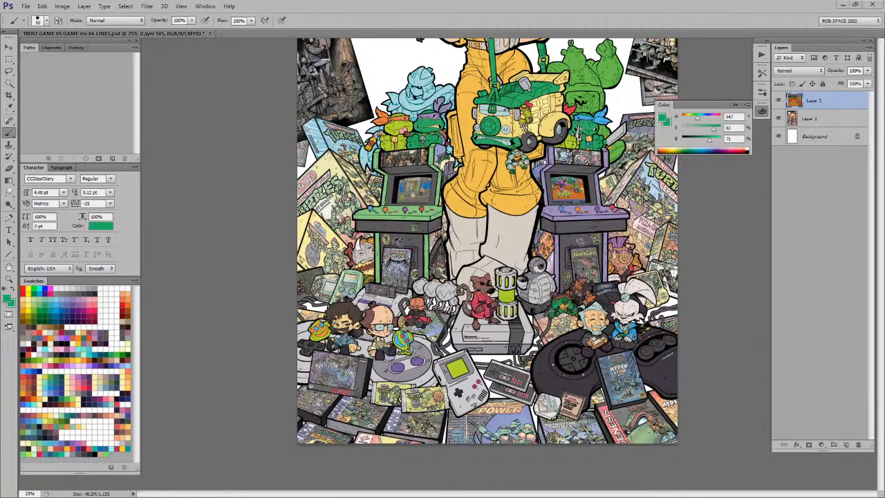
# Step: Sample a pale lilac from the open reference image and recolour Tokka's skin on Layer 505 with it
pyautogui.press('v')
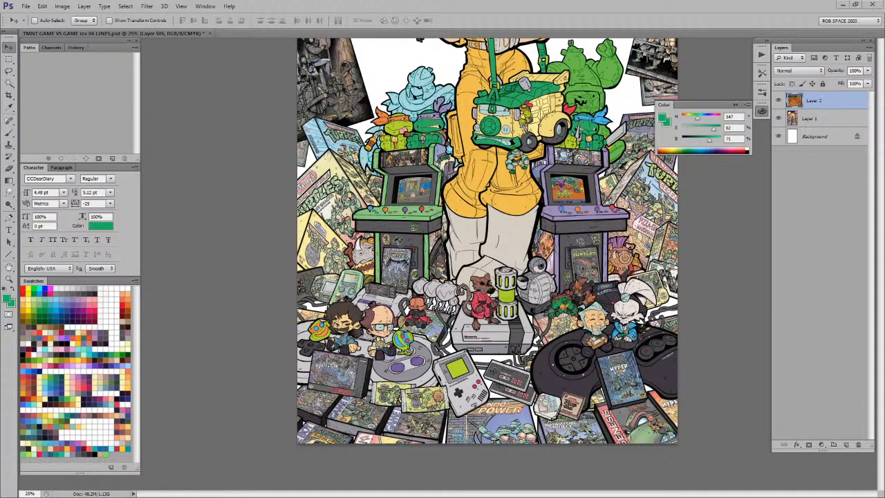
pyautogui.press('b')
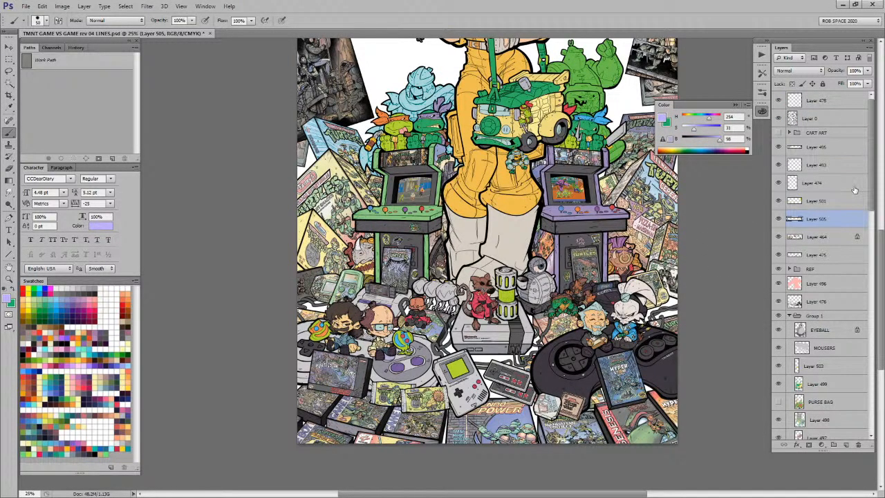
pyautogui.hotkey('ctrl', 'z')
pyautogui.press('z')
pyautogui.click(569, 305)
pyautogui.click(569, 305)
pyautogui.click(569, 305)
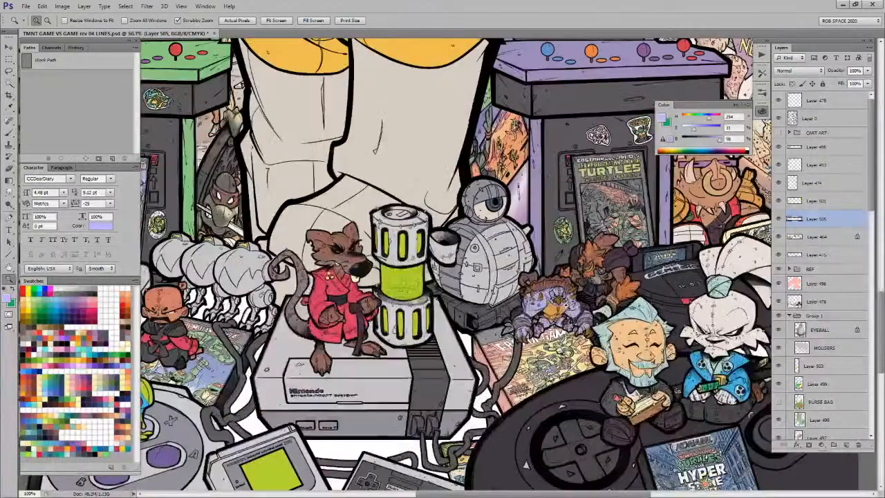
pyautogui.click(569, 305)
pyautogui.press('w')
pyautogui.click(557, 293)
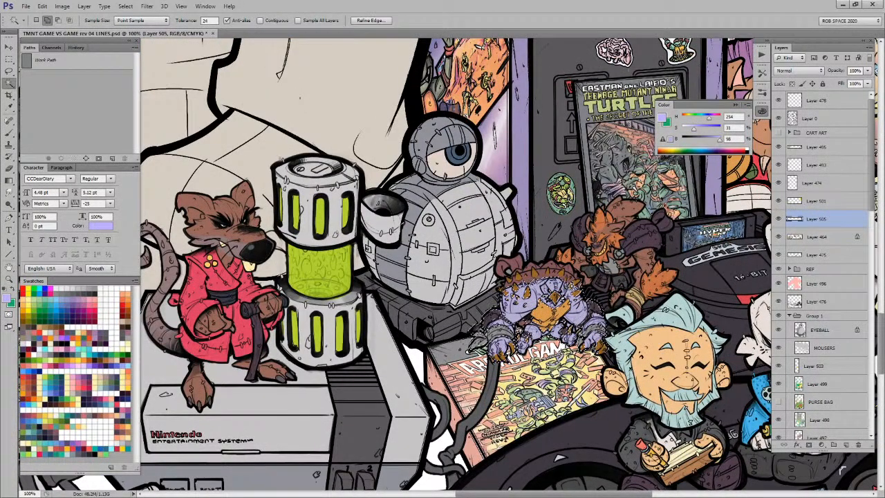
pyautogui.press('b')
pyautogui.press('z')
pyautogui.click(566, 310)
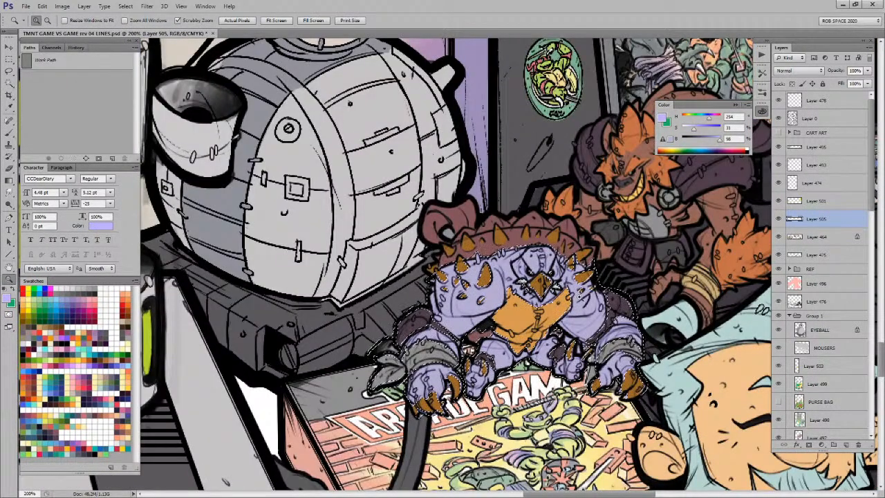
pyautogui.keyDown('alt'); pyautogui.click(538, 278); pyautogui.keyUp('alt')
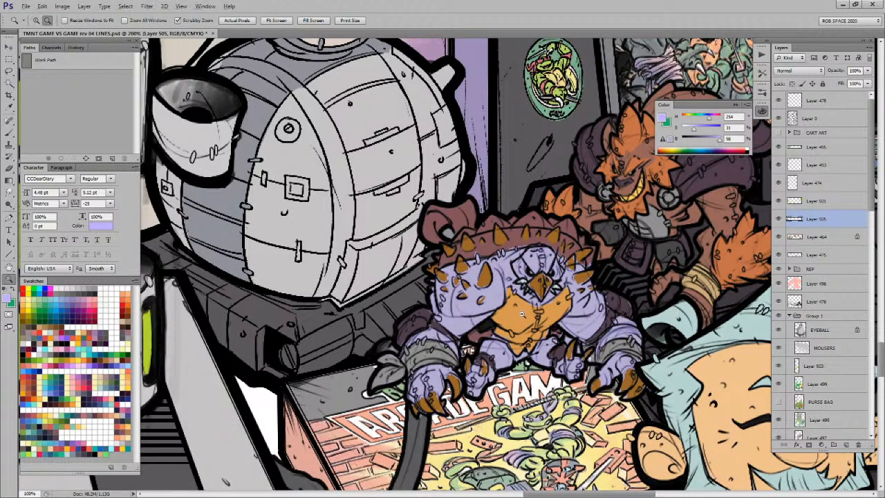
# Step: Add a new empty layer directly above Layer 505
pyautogui.click(846, 445)
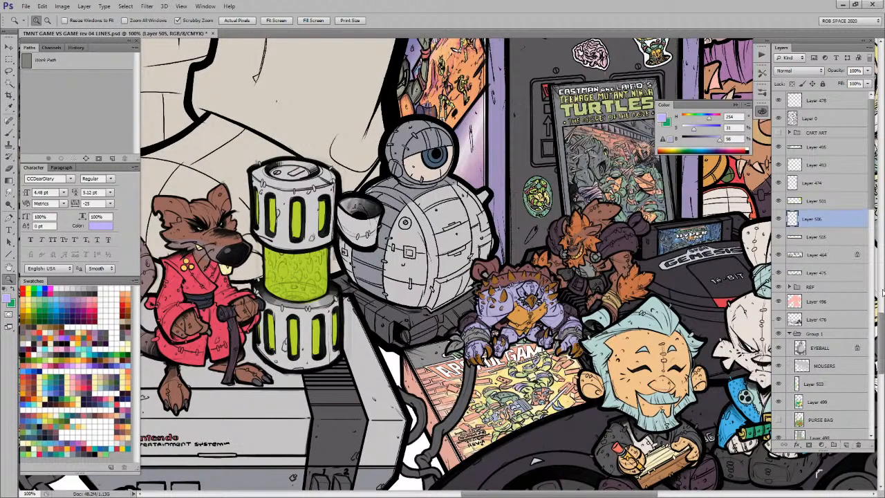
pyautogui.hotkey('alt', 'BackSpace')
pyautogui.hotkey('ctrl', 'z')
pyautogui.hotkey('ctrl', 'e')
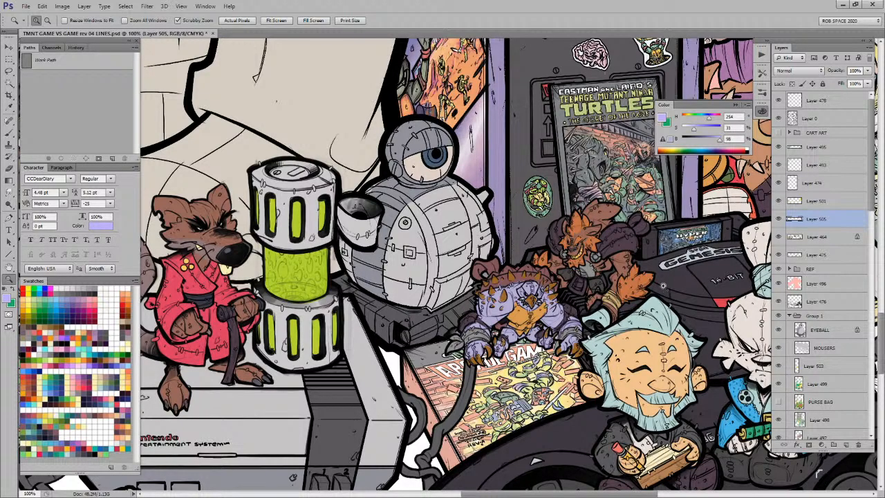
pyautogui.hotkey('ctrl', 'shift', 'z')
pyautogui.hotkey('ctrl', 'shift', 'z')
pyautogui.hotkey('ctrl', 'shift', 'z')
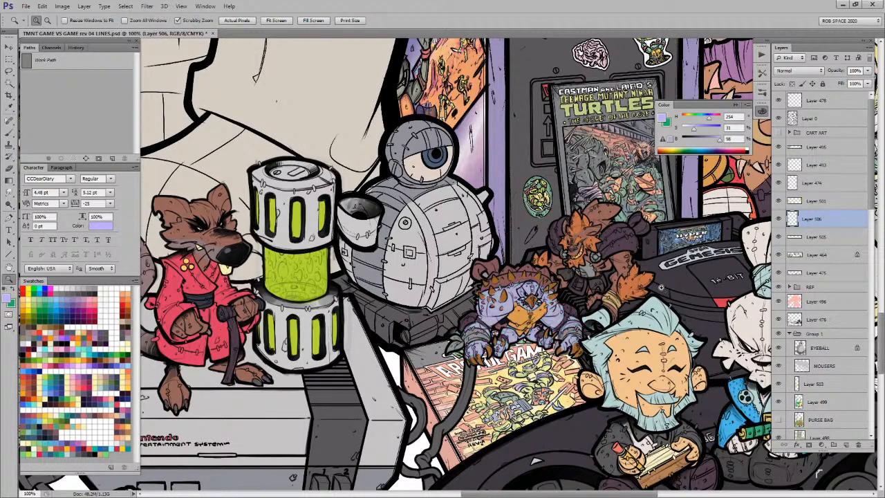
# Step: Select Tokka's lilac skin on Layer 505, add another layer above Layer 506 and sample the figure's orange
pyautogui.click(789, 236)
pyautogui.press('w')
pyautogui.click(531, 304)
pyautogui.click(810, 220)
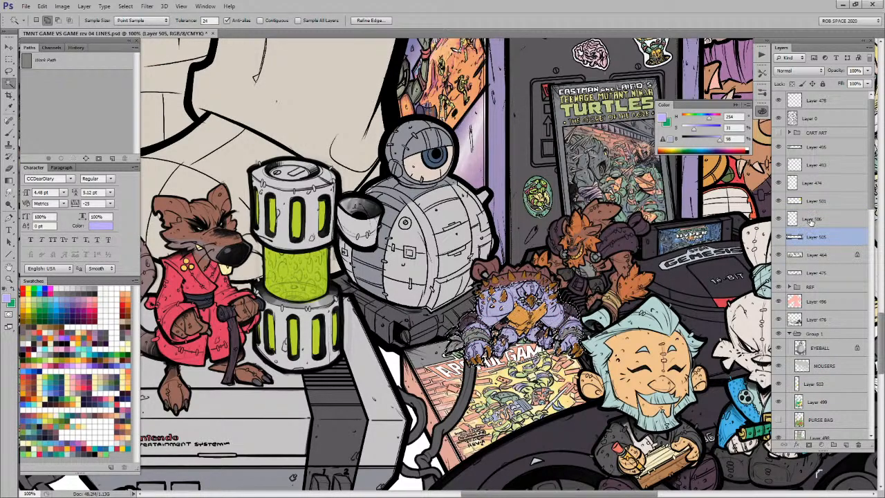
pyautogui.click(845, 445)
pyautogui.press('b')
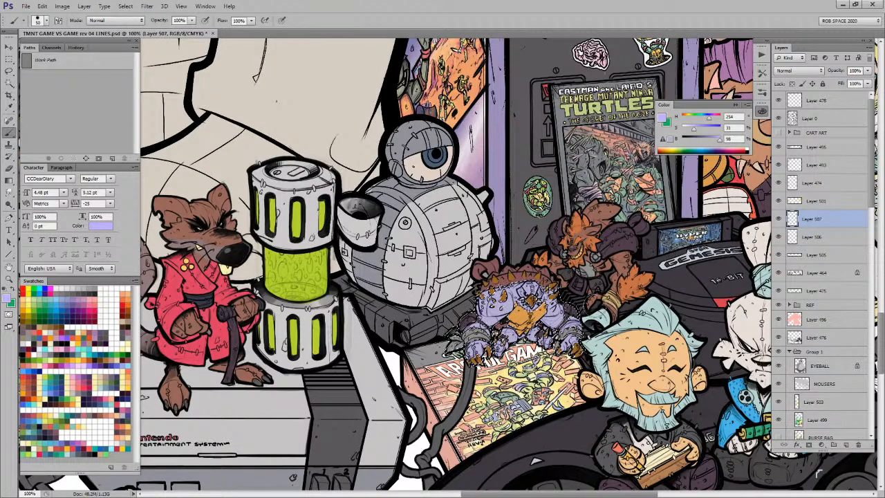
pyautogui.keyDown('alt'); pyautogui.click(535, 298); pyautogui.keyUp('alt')
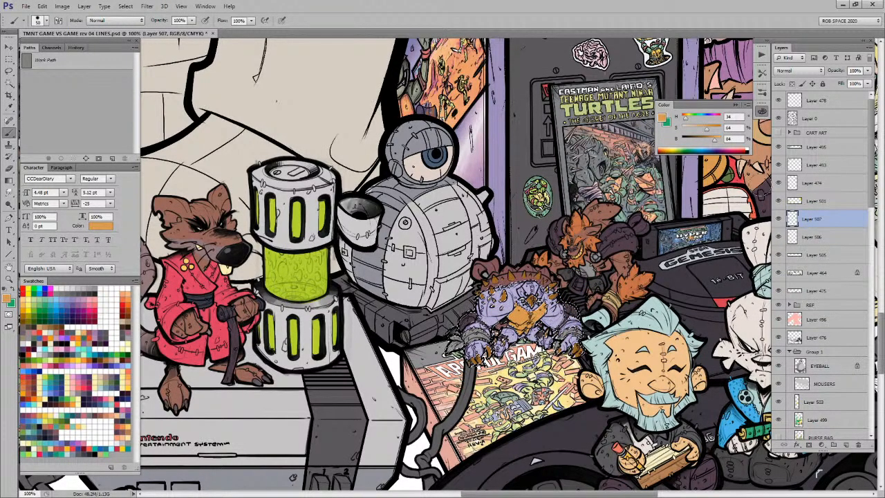
# Step: Try filling everything outside the skin selection with orange on Layer 507, undo the fill and clear the selection
pyautogui.hotkey('ctrl', 'shift', 'i')
pyautogui.hotkey('alt', 'BackSpace')
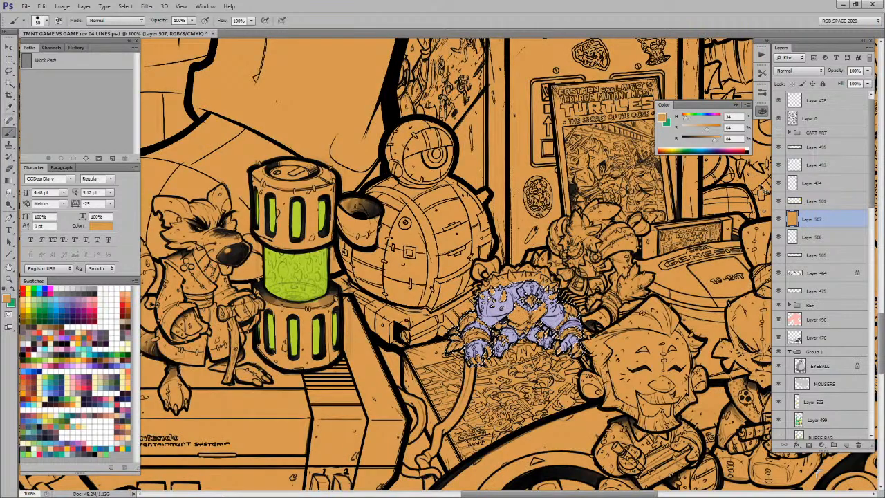
pyautogui.hotkey('ctrl', 'z')
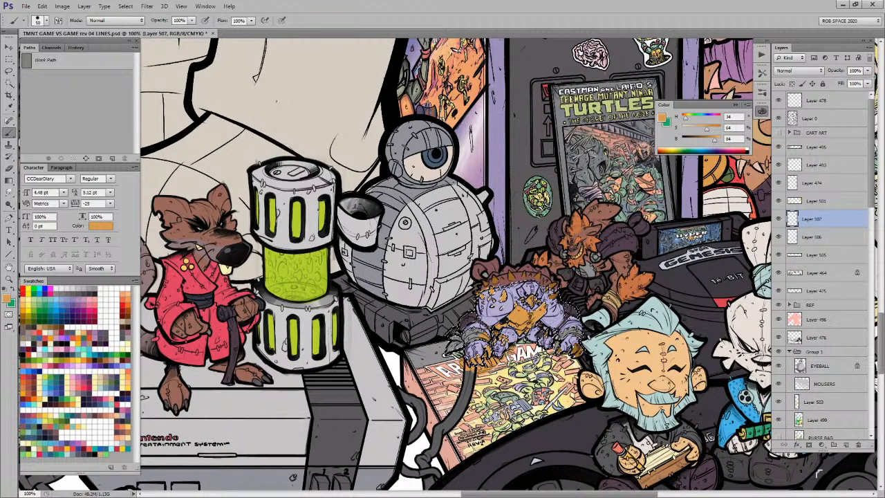
pyautogui.hotkey('ctrl', 'd')
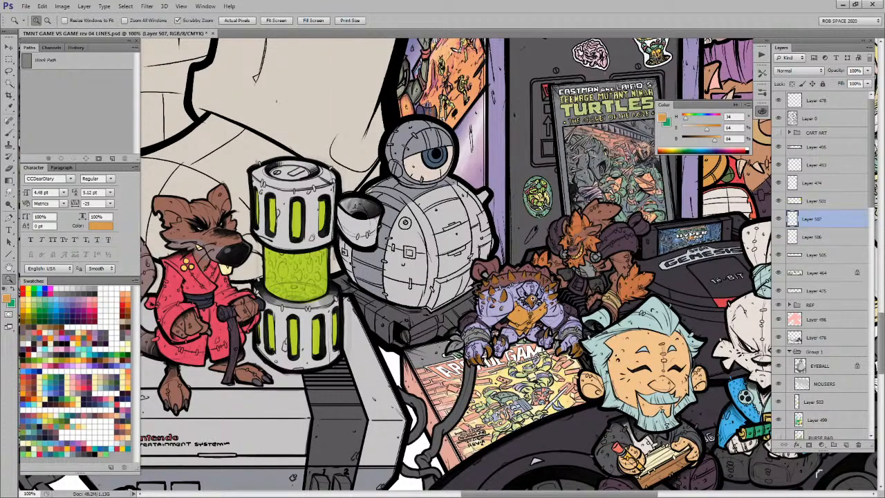
# Step: Outline Tokka's beak with the Lasso and fill it with the sampled orange on Layer 507
pyautogui.keyDown('ctrl'); pyautogui.click(530, 299); pyautogui.keyUp('ctrl')
pyautogui.keyDown('ctrl'); pyautogui.click(521, 286); pyautogui.keyUp('ctrl')
pyautogui.moveTo(545, 283); pyautogui.dragTo(555, 202)
pyautogui.press('l')
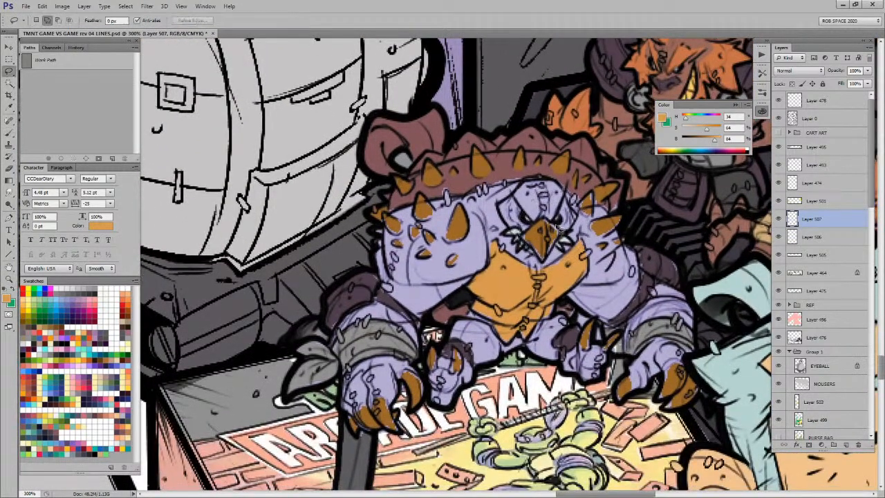
pyautogui.moveTo(523, 236); pyautogui.dragTo(545, 220)
pyautogui.hotkey('alt', 'BackSpace')
pyautogui.hotkey('ctrl', 'd')
pyautogui.moveTo(598, 288); pyautogui.dragTo(632, 250)
# Step: Switch to the ROB OIL brush at 2 px and paint the claws of Tokka's hand nearest the robot orange
pyautogui.press('b')
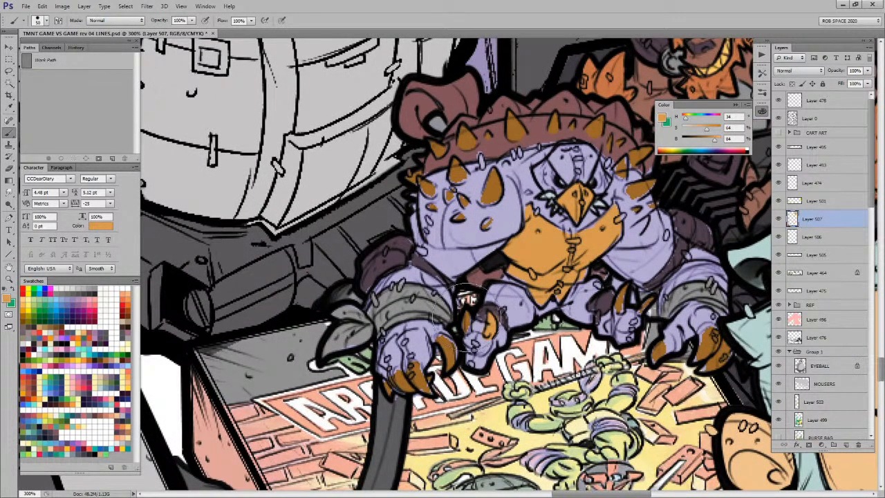
pyautogui.rightClick(449, 365)
pyautogui.click(484, 456)
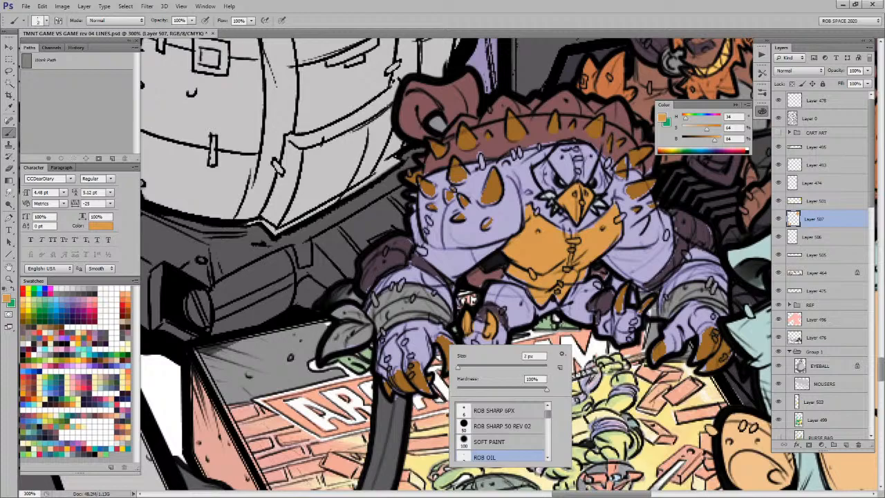
pyautogui.press('Return')
pyautogui.moveTo(440, 339)
pyautogui.mouseDown()
pyautogui.moveTo(449, 364)
pyautogui.moveTo(434, 359)
pyautogui.moveTo(419, 369)
pyautogui.moveTo(426, 391)
pyautogui.moveTo(417, 366)
pyautogui.moveTo(396, 373)
pyautogui.moveTo(401, 388)
pyautogui.mouseUp()
# Step: Touch up the area around Tokka's elbow pad and wrist wrap on the robot's side, using tones sampled from the figure
pyautogui.keyDown('alt'); pyautogui.click(361, 334); pyautogui.keyUp('alt')
pyautogui.moveTo(505, 320); pyautogui.dragTo(467, 360)
pyautogui.keyDown('alt'); pyautogui.click(365, 287); pyautogui.keyUp('alt')
pyautogui.moveTo(378, 296); pyautogui.dragTo(351, 311)
pyautogui.keyDown('alt'); pyautogui.click(391, 339); pyautogui.keyUp('alt')
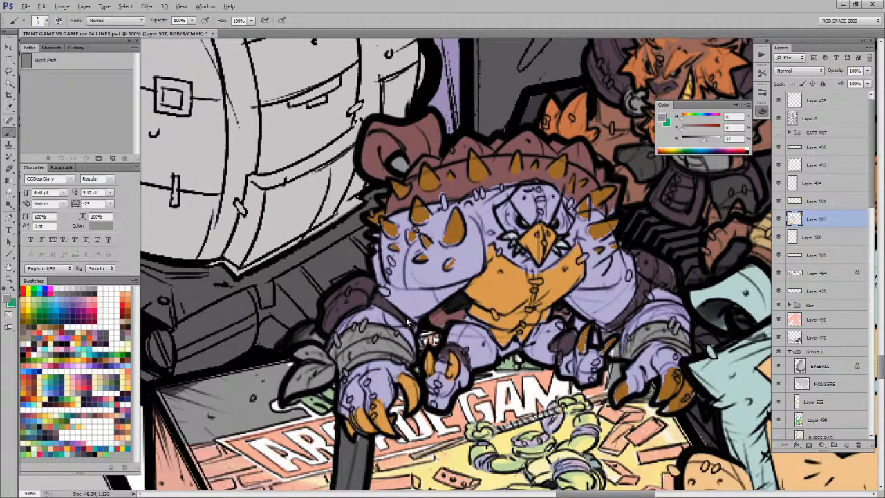
# Step: Resample the orange from Tokka's chest and paint the spikes on his shoulders and upper arms with it
pyautogui.keyDown('alt'); pyautogui.click(455, 226); pyautogui.keyUp('alt')
pyautogui.keyDown('alt'); pyautogui.click(493, 275); pyautogui.keyUp('alt')
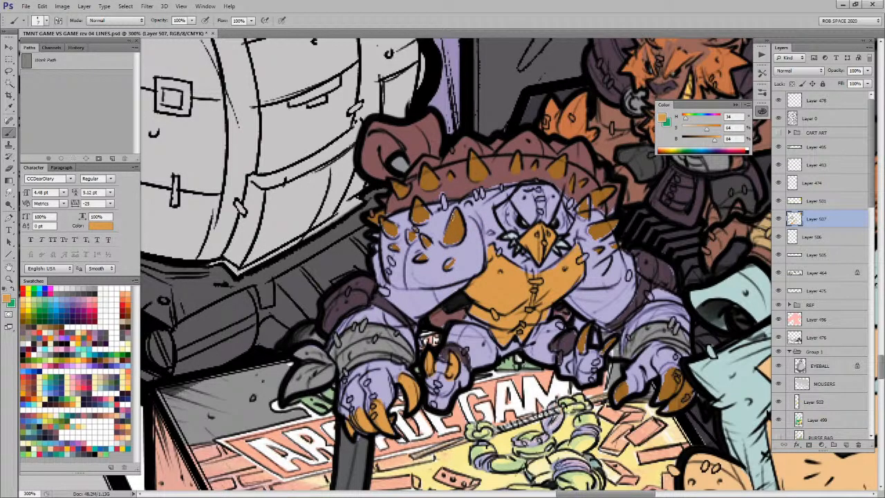
pyautogui.moveTo(452, 240)
pyautogui.mouseDown()
pyautogui.moveTo(457, 219)
pyautogui.moveTo(454, 240)
pyautogui.mouseUp()
pyautogui.moveTo(427, 208)
pyautogui.mouseDown()
pyautogui.moveTo(419, 222)
pyautogui.moveTo(415, 199)
pyautogui.moveTo(409, 246)
pyautogui.moveTo(448, 269)
pyautogui.moveTo(435, 283)
pyautogui.mouseUp()
pyautogui.moveTo(387, 246)
pyautogui.mouseDown()
pyautogui.moveTo(392, 260)
pyautogui.moveTo(380, 248)
pyautogui.mouseUp()
pyautogui.moveTo(616, 267); pyautogui.dragTo(574, 233)
# Step: Paint the claws of Tokka's foot and hand on the side away from the robot with the sampled orange
pyautogui.keyDown('alt'); pyautogui.click(377, 309); pyautogui.keyUp('alt')
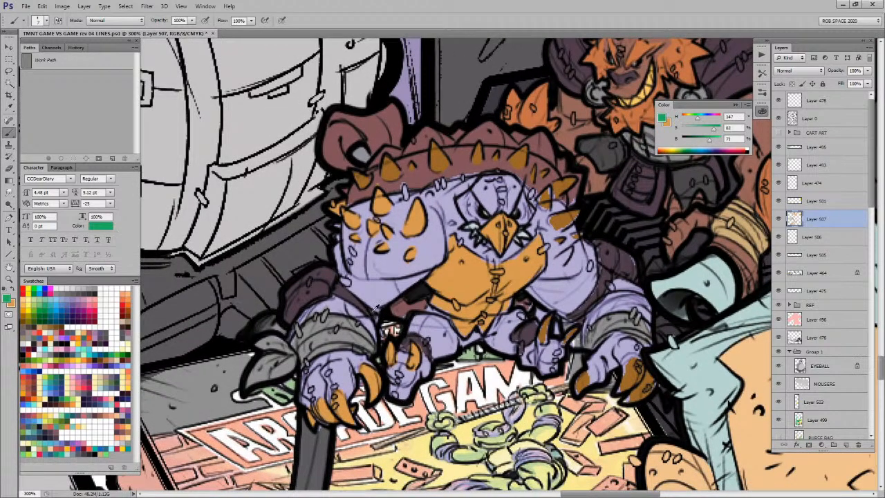
pyautogui.keyDown('alt'); pyautogui.click(326, 276); pyautogui.keyUp('alt')
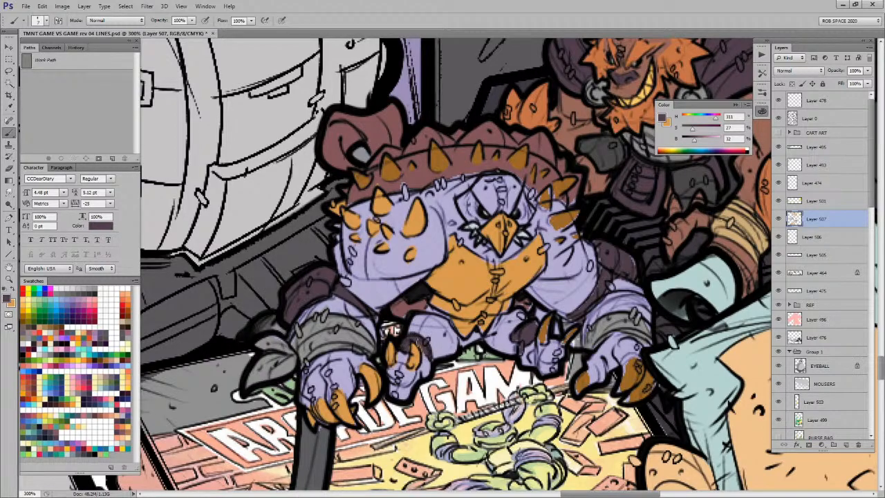
pyautogui.moveTo(584, 352); pyautogui.dragTo(523, 364)
pyautogui.keyDown('alt'); pyautogui.click(484, 342); pyautogui.keyUp('alt')
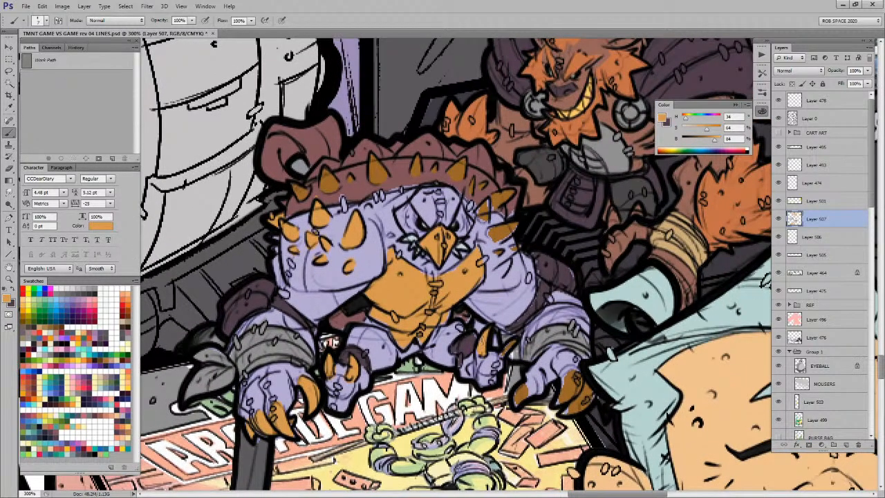
pyautogui.moveTo(505, 350); pyautogui.dragTo(512, 343)
pyautogui.moveTo(522, 390); pyautogui.dragTo(520, 404)
pyautogui.moveTo(573, 378)
pyautogui.mouseDown()
pyautogui.moveTo(564, 402)
pyautogui.moveTo(575, 381)
pyautogui.moveTo(587, 398)
pyautogui.moveTo(574, 408)
pyautogui.mouseUp()
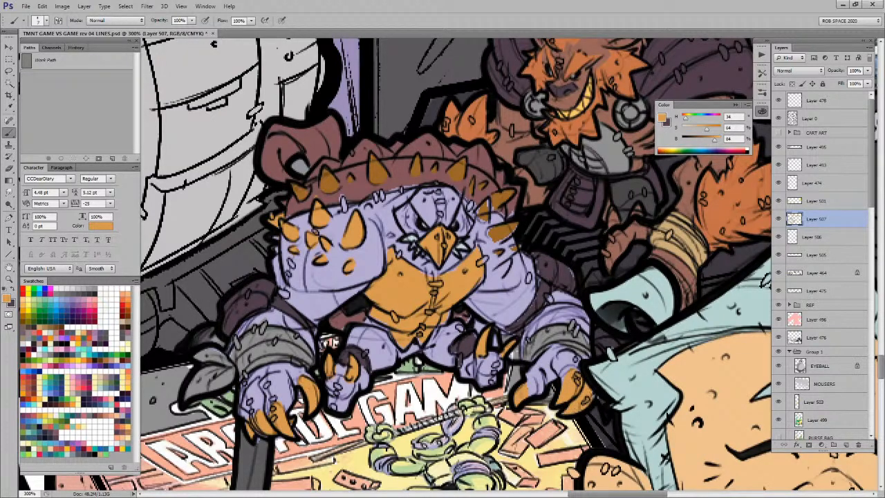
# Step: Paint the remaining spikes along the rim of Tokka's shell and beside his shoulders with the sampled orange
pyautogui.press('x')
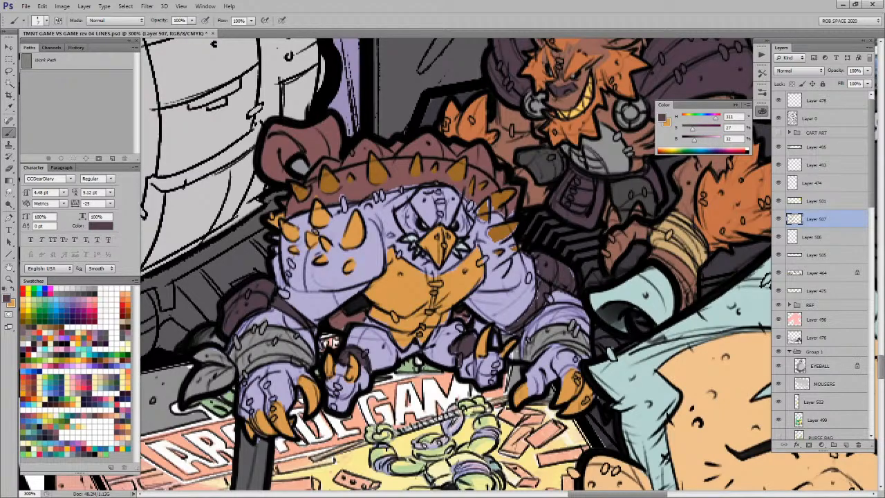
pyautogui.moveTo(539, 242)
pyautogui.mouseDown()
pyautogui.moveTo(552, 287)
pyautogui.moveTo(508, 279)
pyautogui.mouseUp()
pyautogui.press('x')
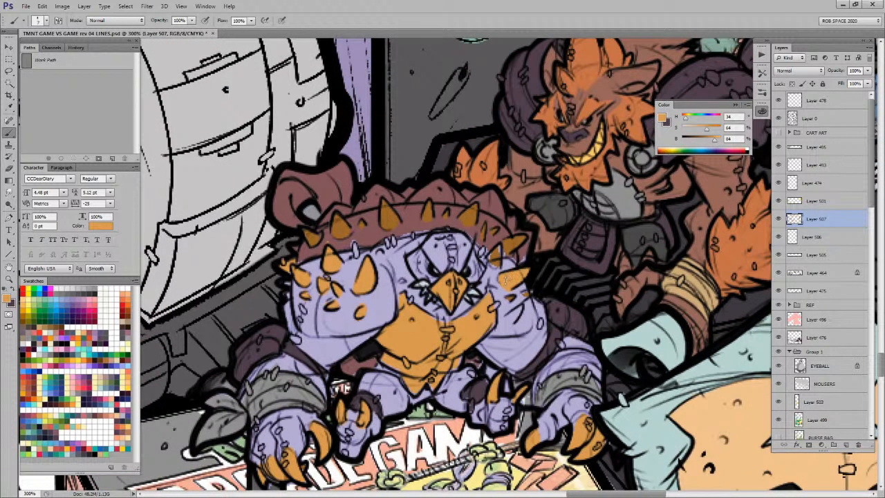
pyautogui.moveTo(494, 248)
pyautogui.mouseDown()
pyautogui.moveTo(493, 263)
pyautogui.moveTo(518, 238)
pyautogui.moveTo(544, 239)
pyautogui.moveTo(527, 245)
pyautogui.moveTo(535, 225)
pyautogui.moveTo(534, 241)
pyautogui.moveTo(556, 252)
pyautogui.mouseUp()
pyautogui.moveTo(488, 241)
pyautogui.mouseDown()
pyautogui.moveTo(492, 221)
pyautogui.moveTo(452, 242)
pyautogui.moveTo(447, 221)
pyautogui.moveTo(449, 242)
pyautogui.mouseUp()
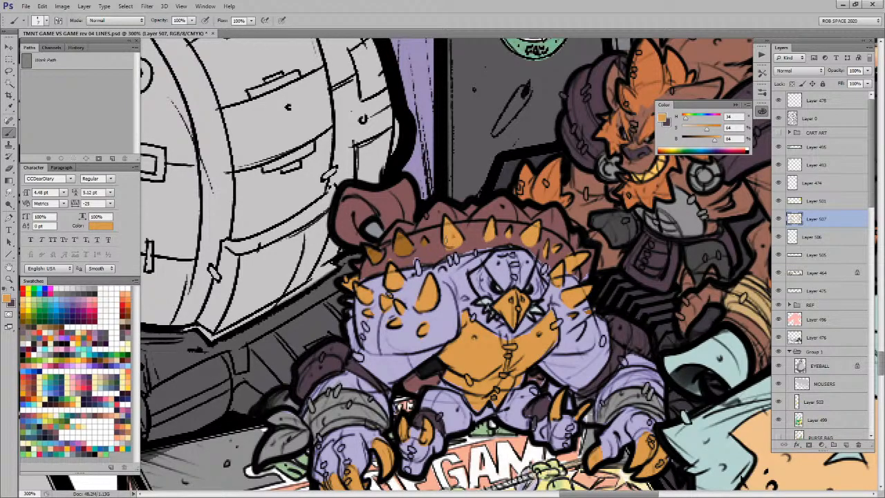
pyautogui.moveTo(397, 233)
pyautogui.mouseDown()
pyautogui.moveTo(407, 254)
pyautogui.moveTo(369, 259)
pyautogui.moveTo(380, 261)
pyautogui.mouseUp()
pyautogui.moveTo(527, 380); pyautogui.dragTo(512, 303)
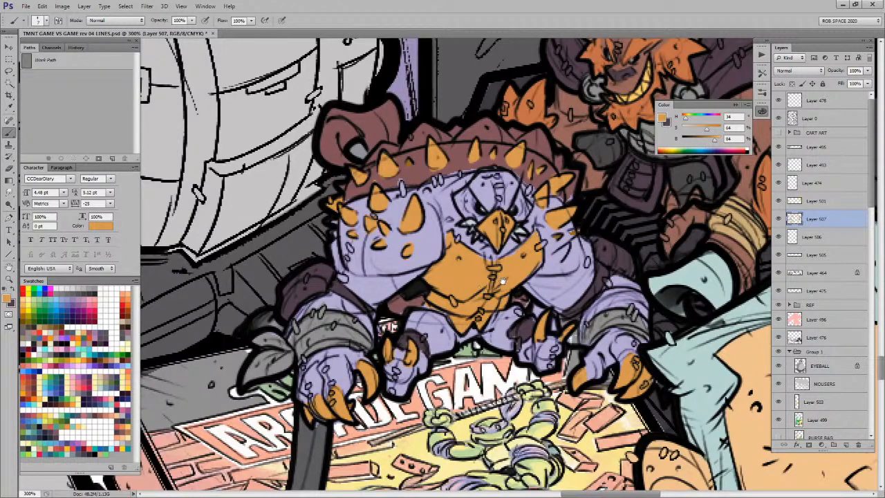
pyautogui.moveTo(502, 280); pyautogui.dragTo(503, 307)
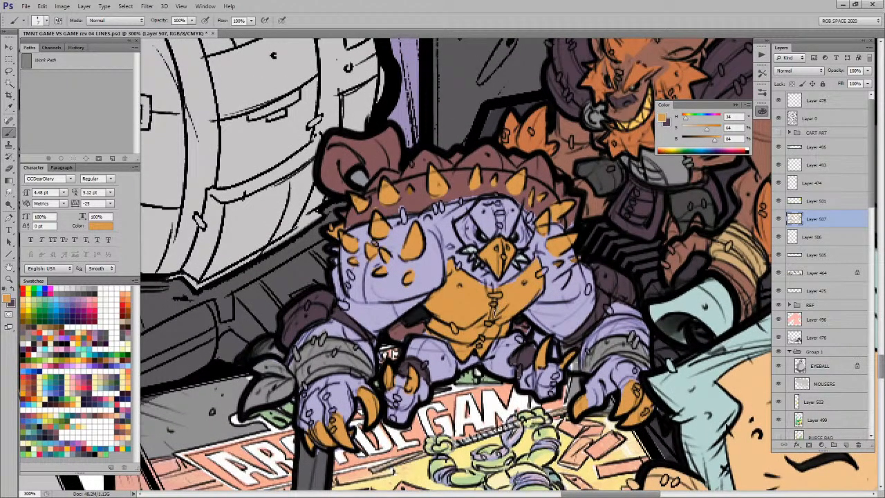
# Step: Merge the colour layers from Layer 464 through Layer 507 into one layer and clear the selection
pyautogui.click(799, 253)
pyautogui.press('w')
pyautogui.click(498, 186)
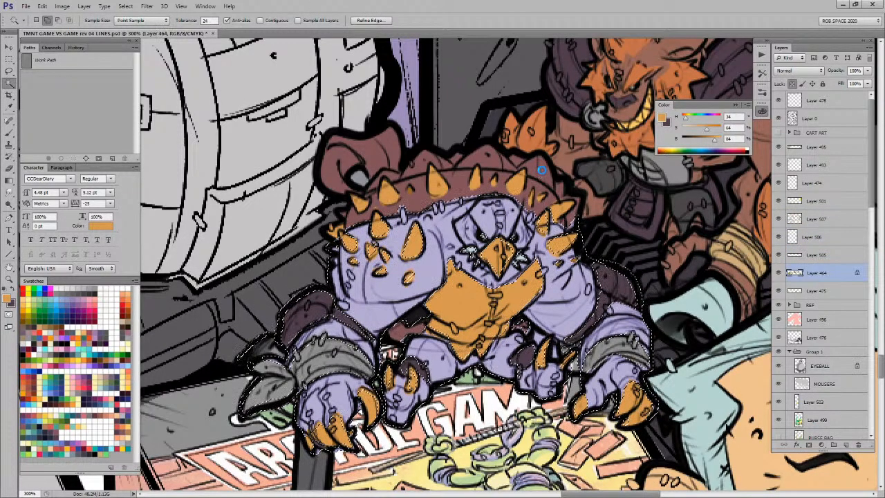
pyautogui.click(816, 272)
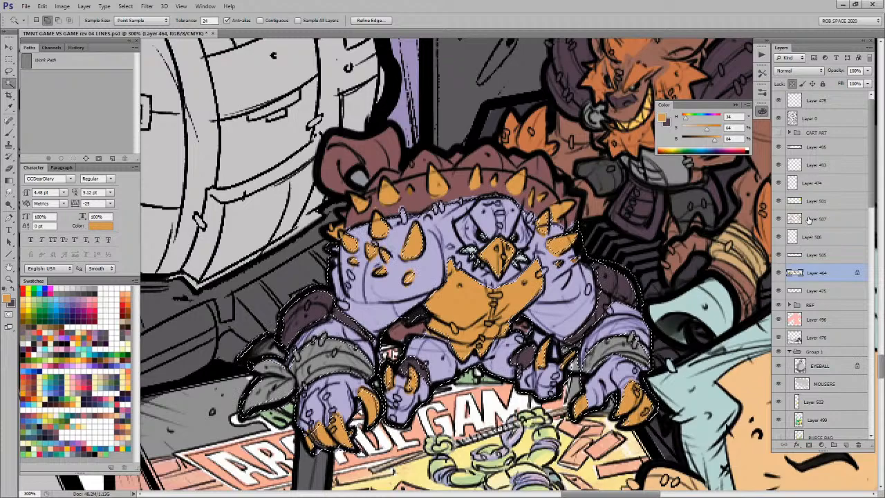
pyautogui.keyDown('shift'); pyautogui.click(812, 218); pyautogui.keyUp('shift')
pyautogui.hotkey('ctrl', 'e')
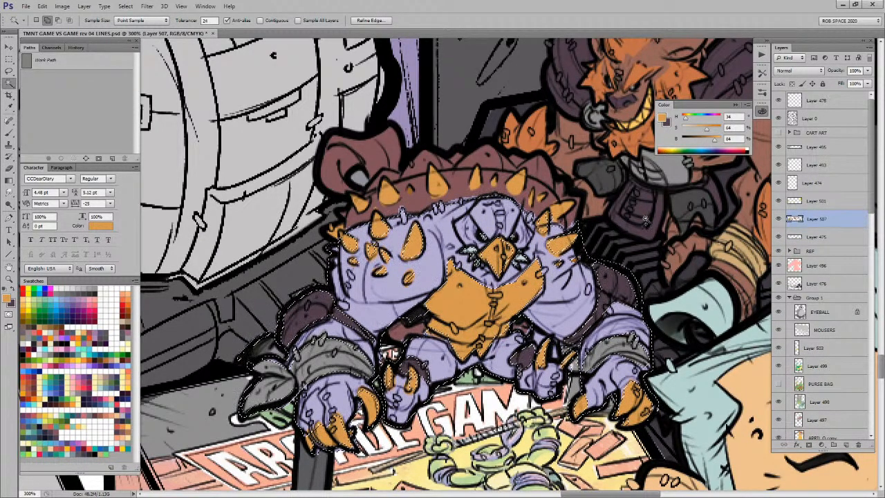
pyautogui.press('v')
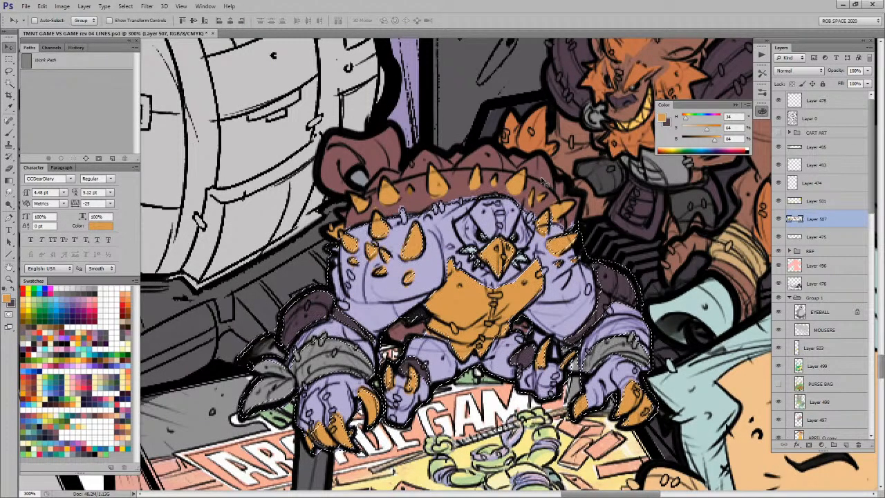
pyautogui.hotkey('ctrl', 'd')
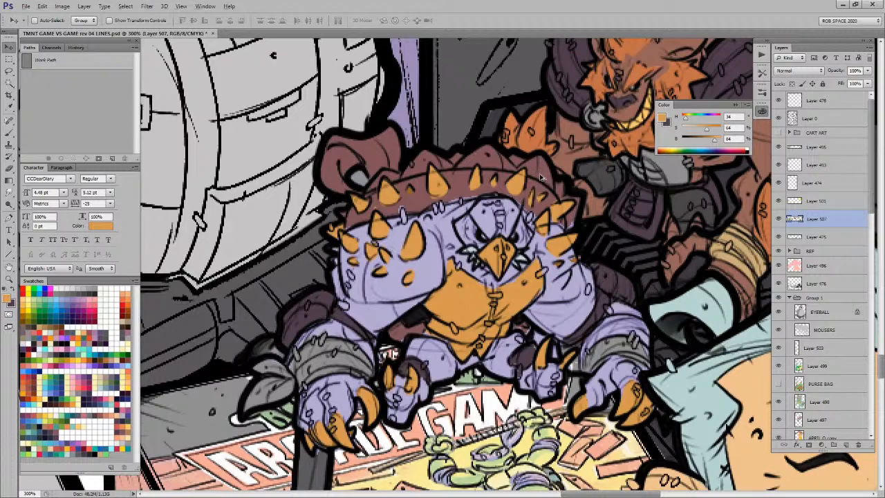
# Step: Select the reddish-brown shell areas on Layer 507 and recolour Tokka's shell with the sampled dark purple using a larger brush
pyautogui.keyDown('ctrl'); pyautogui.click(795, 219); pyautogui.keyUp('ctrl')
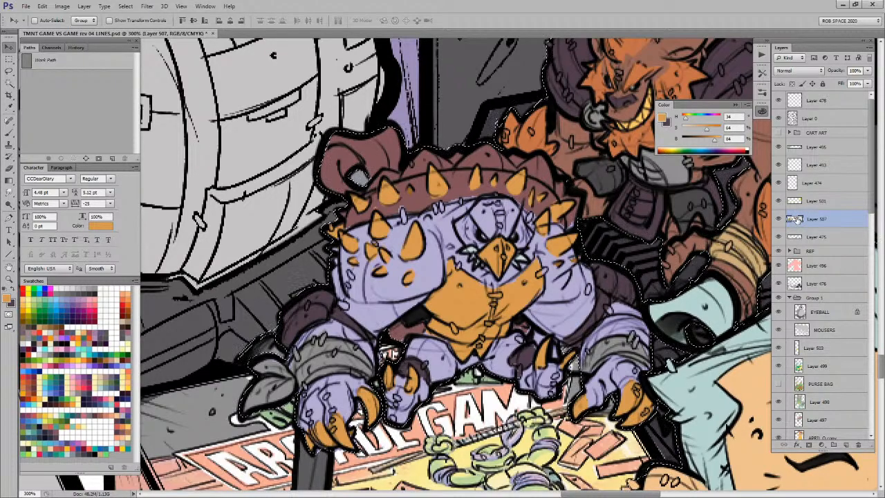
pyautogui.press('w')
pyautogui.keyDown('shift'); pyautogui.click(517, 166); pyautogui.keyUp('shift')
pyautogui.press('b')
pyautogui.keyDown('alt'); pyautogui.click(609, 176); pyautogui.keyUp('alt')
pyautogui.keyDown('alt'); pyautogui.click(705, 49); pyautogui.keyUp('alt')
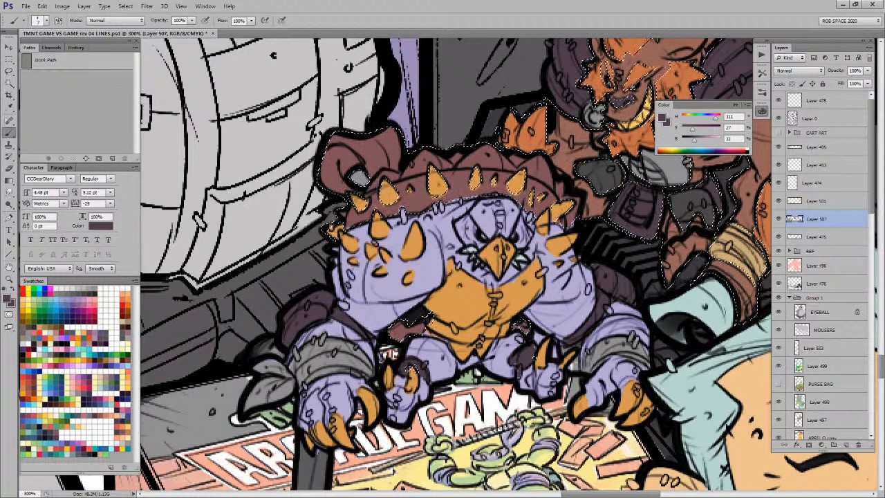
pyautogui.rightClick(563, 267)
pyautogui.doubleClick(607, 347)
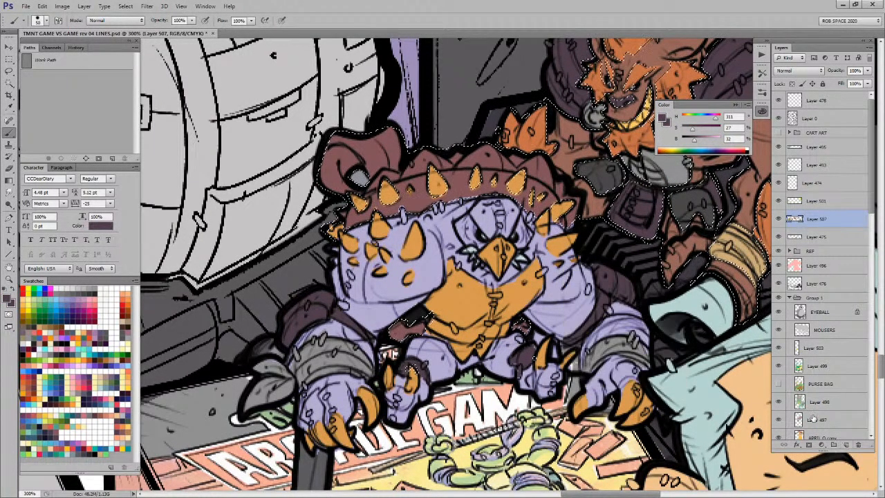
pyautogui.moveTo(585, 204)
pyautogui.mouseDown()
pyautogui.moveTo(456, 166)
pyautogui.moveTo(347, 148)
pyautogui.moveTo(345, 200)
pyautogui.moveTo(550, 211)
pyautogui.moveTo(497, 175)
pyautogui.mouseUp()
pyautogui.hotkey('ctrl', 'd')
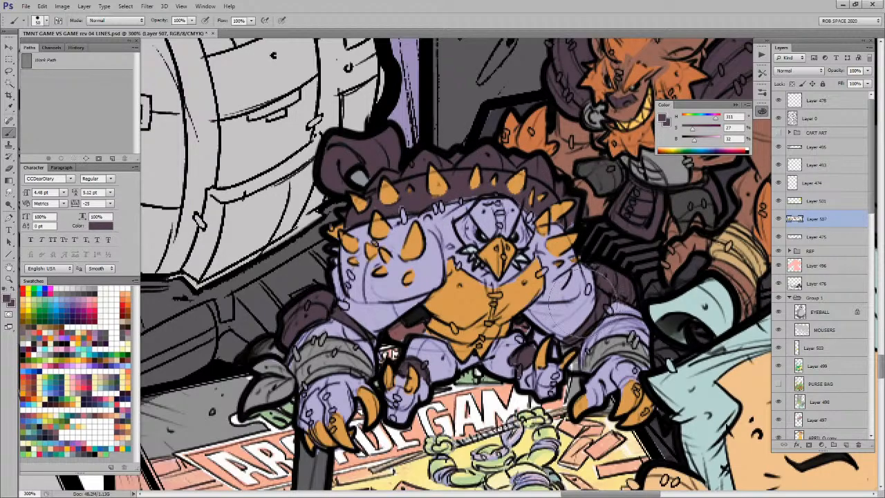
pyautogui.click(399, 331)
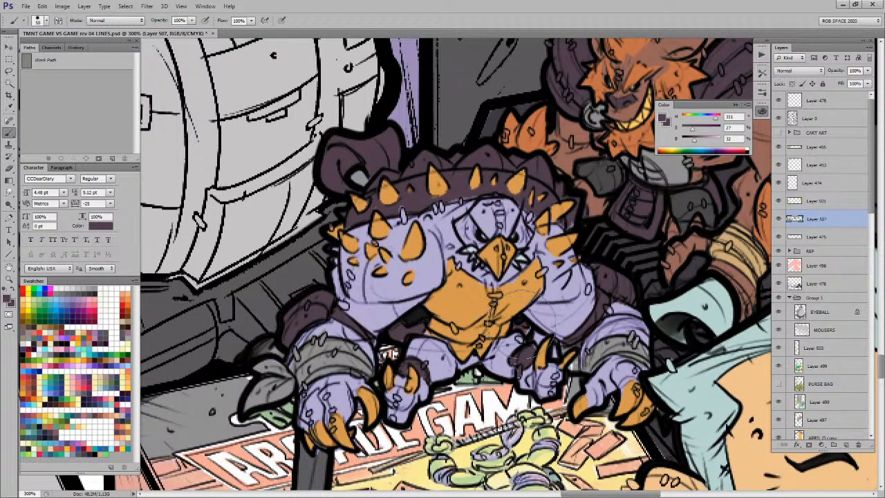
# Step: Switch back to the small brush and touch up Tokka's belly, legs, spikes and shell edges with sampled orange, lilac and dark purple
pyautogui.keyDown('alt'); pyautogui.click(515, 325); pyautogui.keyUp('alt')
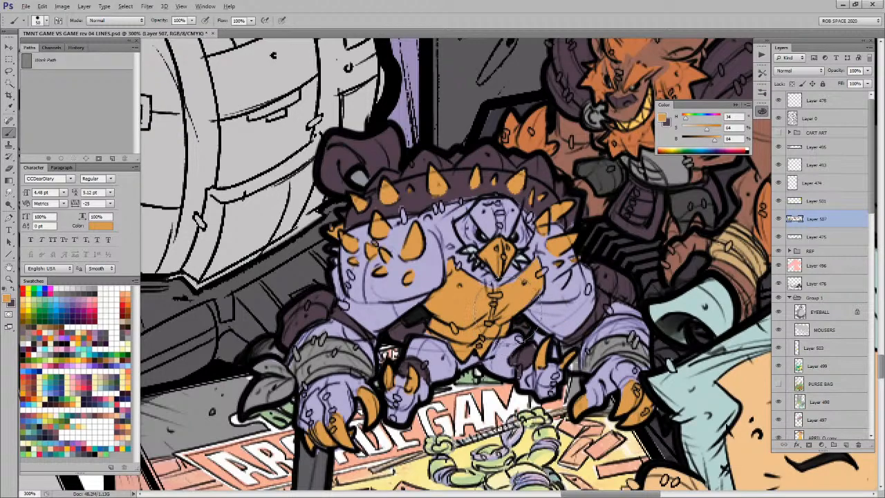
pyautogui.rightClick(516, 317)
pyautogui.doubleClick(547, 423)
pyautogui.press('Return')
pyautogui.press('Return')
pyautogui.keyDown('alt'); pyautogui.click(437, 358); pyautogui.keyUp('alt')
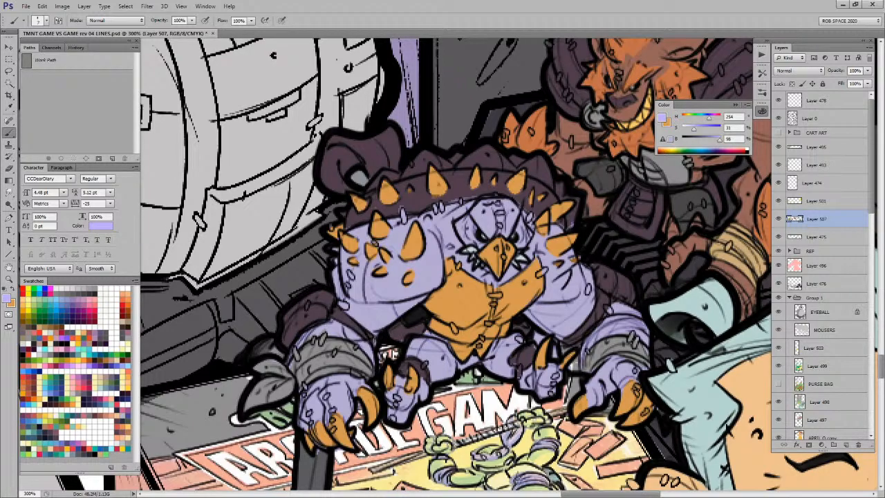
pyautogui.keyDown('alt'); pyautogui.click(377, 340); pyautogui.keyUp('alt')
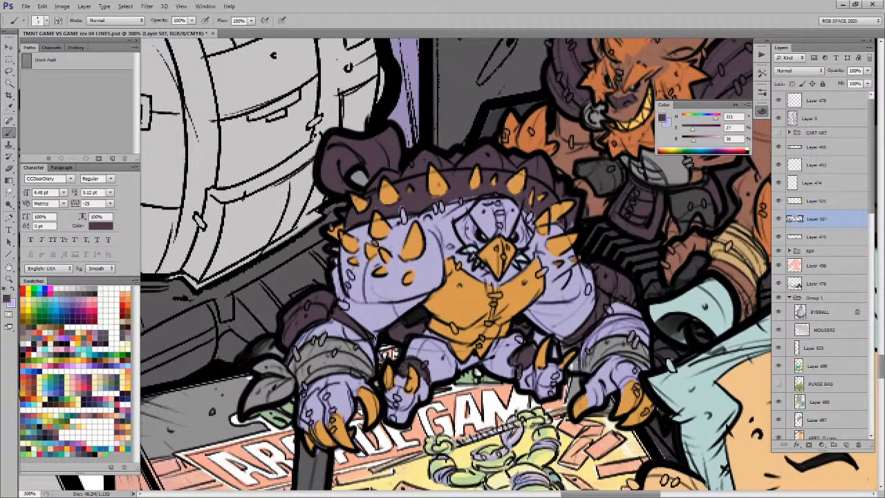
pyautogui.keyDown('alt'); pyautogui.click(563, 242); pyautogui.keyUp('alt')
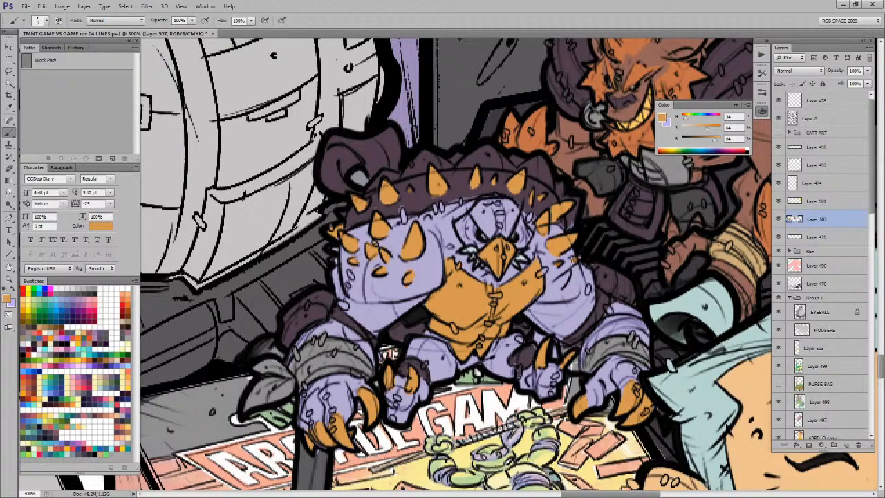
pyautogui.keyDown('alt'); pyautogui.click(379, 208); pyautogui.keyUp('alt')
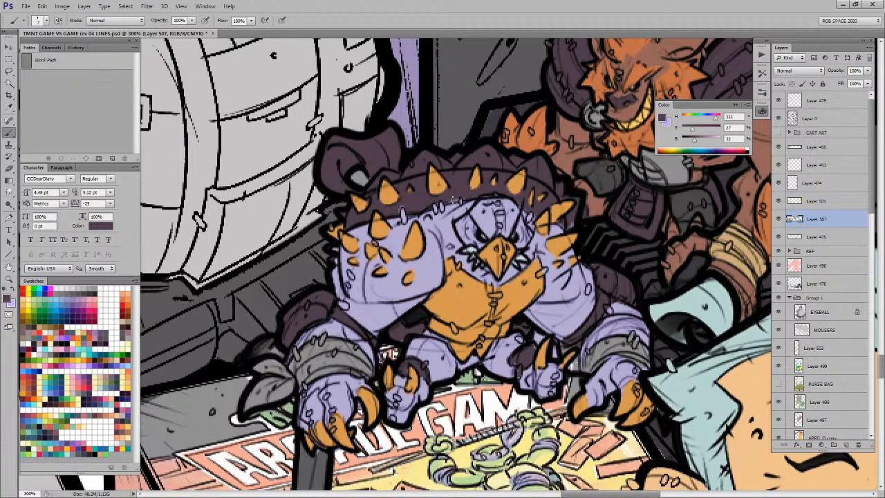
pyautogui.moveTo(523, 195); pyautogui.dragTo(520, 204)
pyautogui.moveTo(642, 306); pyautogui.dragTo(559, 299)
# Step: Review the whole cover illustration at a reduced zoom and save the document
pyautogui.press('z')
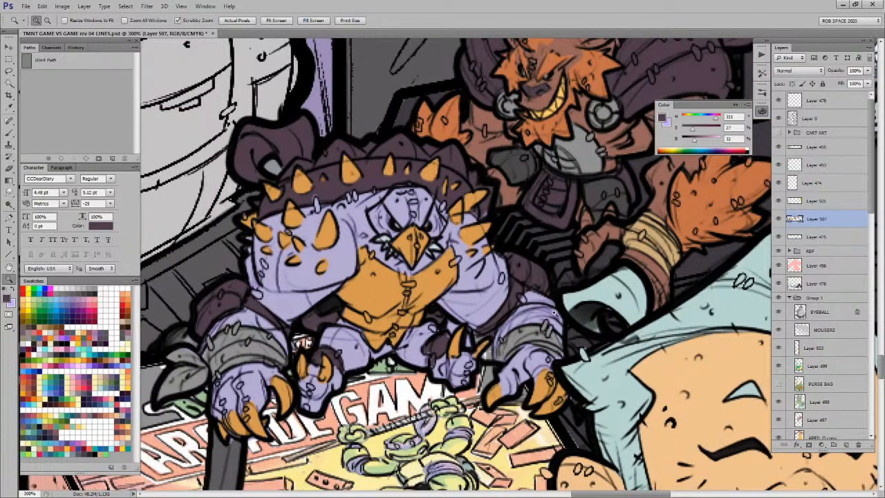
pyautogui.keyDown('alt'); pyautogui.click(553, 316); pyautogui.keyUp('alt')
pyautogui.keyDown('alt'); pyautogui.click(553, 315); pyautogui.keyUp('alt')
pyautogui.keyDown('alt'); pyautogui.click(554, 315); pyautogui.keyUp('alt')
pyautogui.keyDown('alt'); pyautogui.click(556, 324); pyautogui.keyUp('alt')
pyautogui.keyDown('alt'); pyautogui.click(555, 323); pyautogui.keyUp('alt')
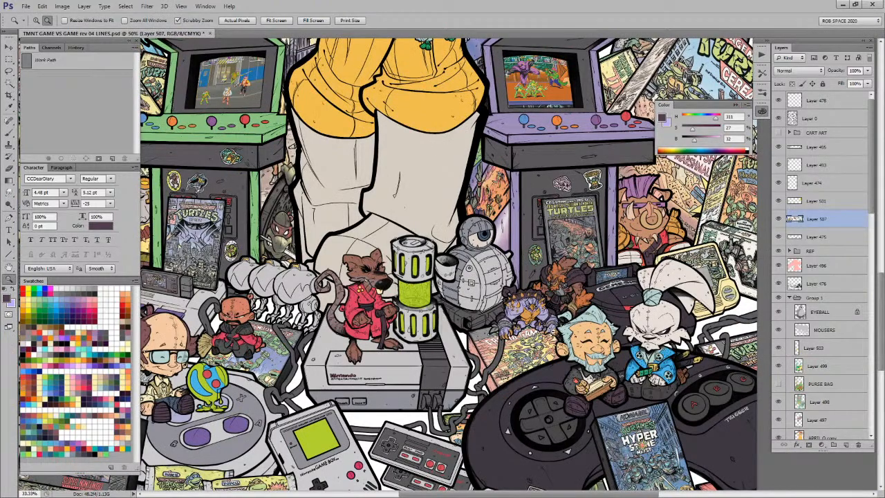
pyautogui.keyDown('alt'); pyautogui.click(553, 332); pyautogui.keyUp('alt')
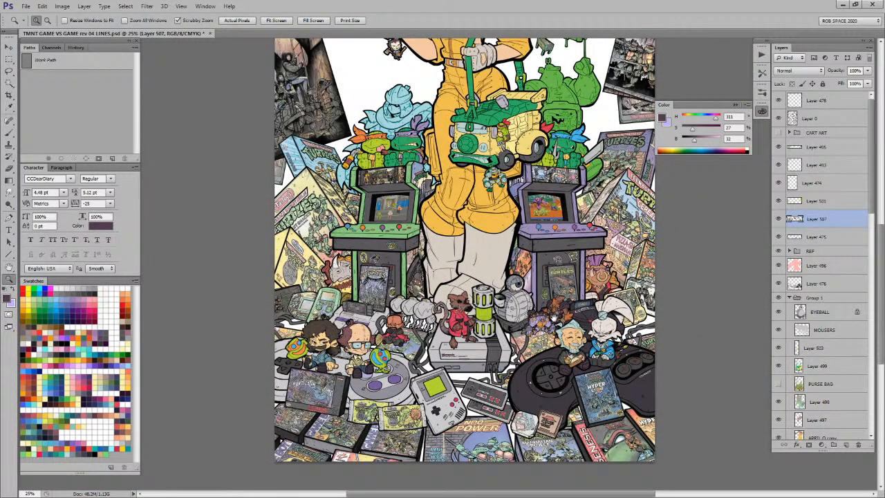
pyautogui.moveTo(583, 222)
pyautogui.mouseDown()
pyautogui.moveTo(544, 301)
pyautogui.moveTo(549, 399)
pyautogui.mouseUp()
pyautogui.press('b')
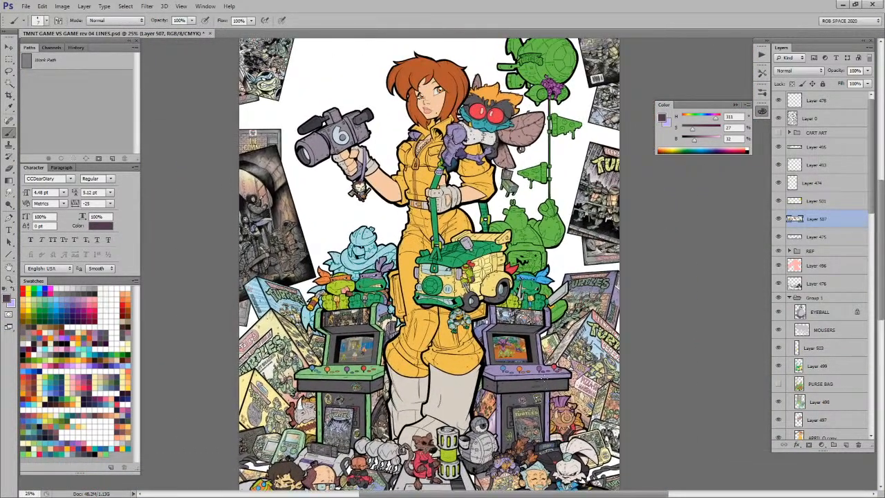
pyautogui.press('z')
pyautogui.keyDown('alt'); pyautogui.click(537, 361); pyautogui.keyUp('alt')
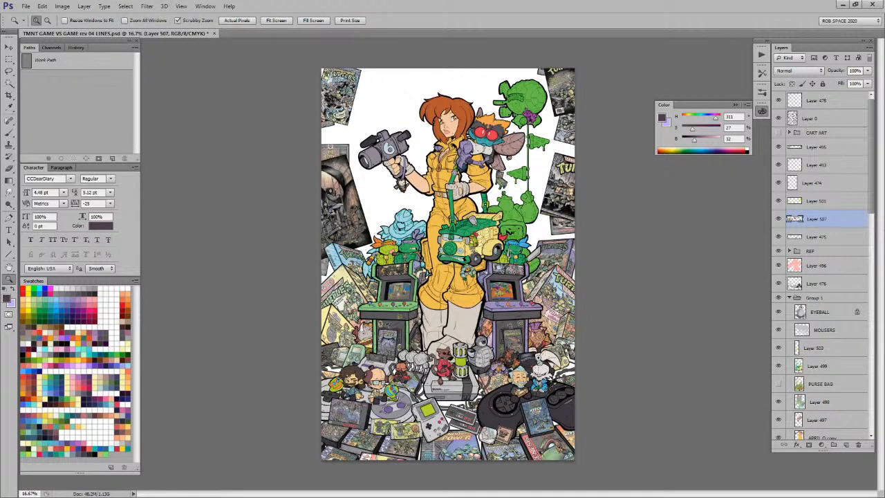
pyautogui.hotkey('ctrl', 's')
# Step: Sample the light green of the green arcade cabinet and fill the existing artwork on Layer 504 with it
pyautogui.moveTo(413, 304); pyautogui.dragTo(456, 304)
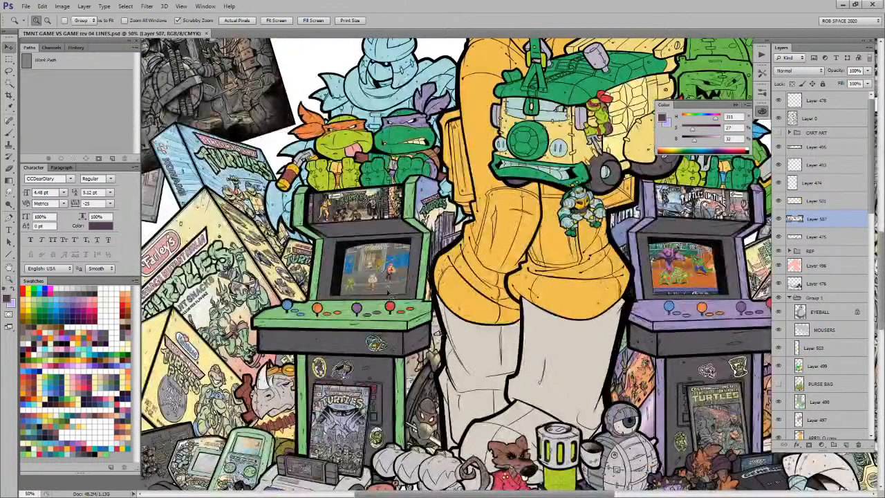
pyautogui.press('v')
pyautogui.keyDown('ctrl'); pyautogui.click(374, 311); pyautogui.keyUp('ctrl')
pyautogui.press('i')
pyautogui.click(374, 308)
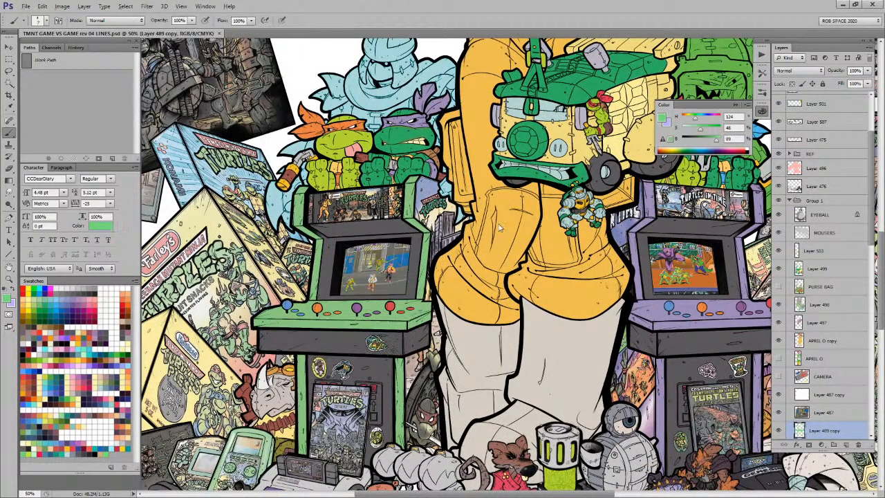
pyautogui.keyDown('ctrl'); pyautogui.click(603, 119); pyautogui.keyUp('ctrl')
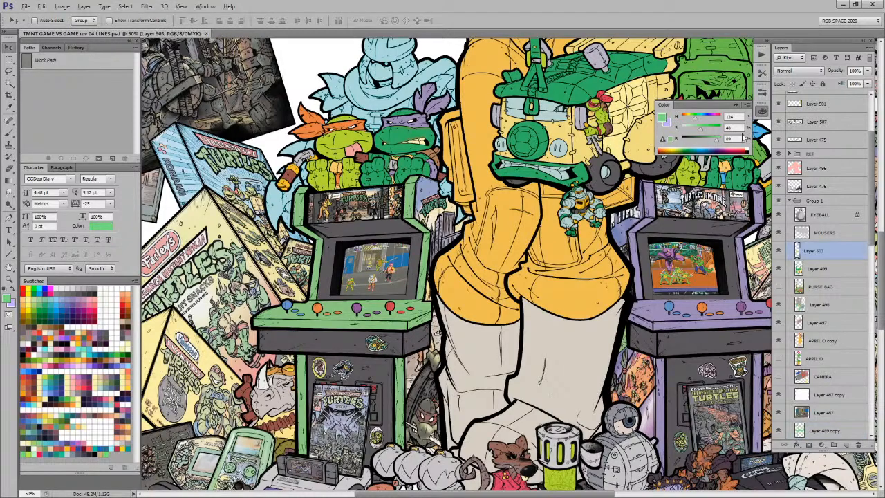
pyautogui.moveTo(704, 320); pyautogui.dragTo(577, 342)
pyautogui.keyDown('ctrl'); pyautogui.click(562, 206); pyautogui.keyUp('ctrl')
pyautogui.hotkey('alt', 'shift', 'BackSpace')
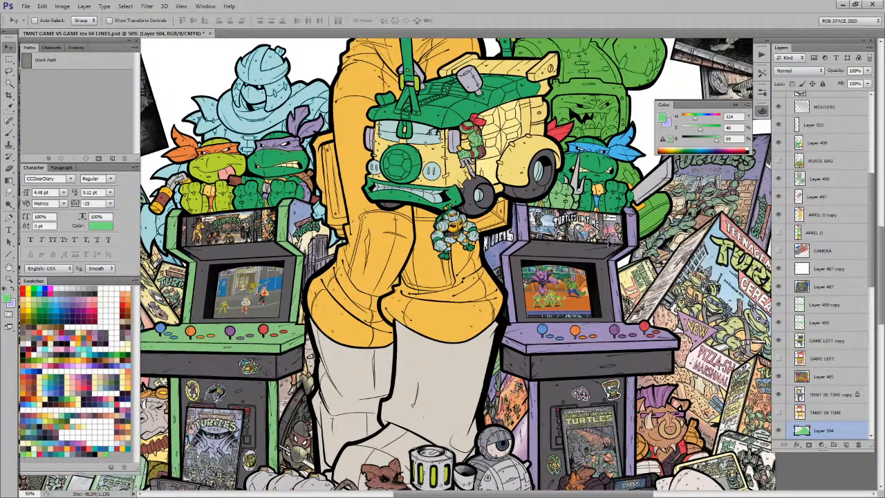
# Step: Select the Game Boy's screen on Layer 476, fill it with the sampled light green and clear the selection
pyautogui.press('z')
pyautogui.keyDown('alt'); pyautogui.click(605, 243); pyautogui.keyUp('alt')
pyautogui.keyDown('alt'); pyautogui.click(605, 243); pyautogui.keyUp('alt')
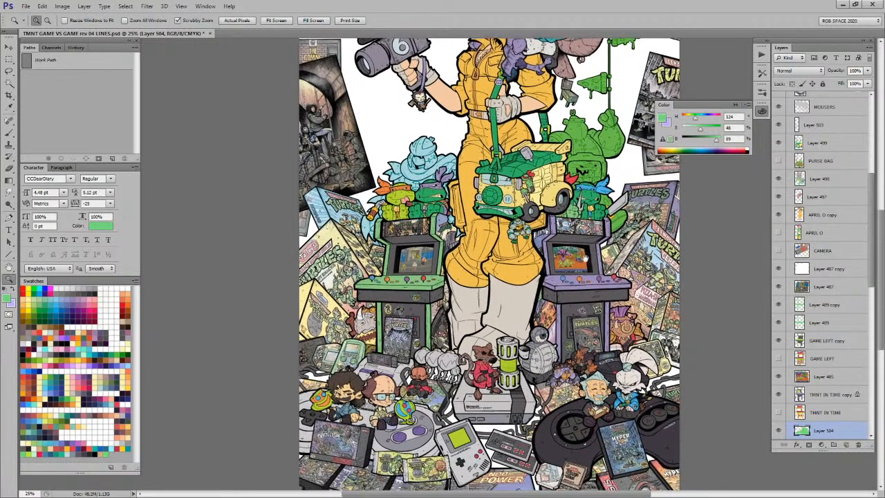
pyautogui.moveTo(585, 258); pyautogui.dragTo(597, 241)
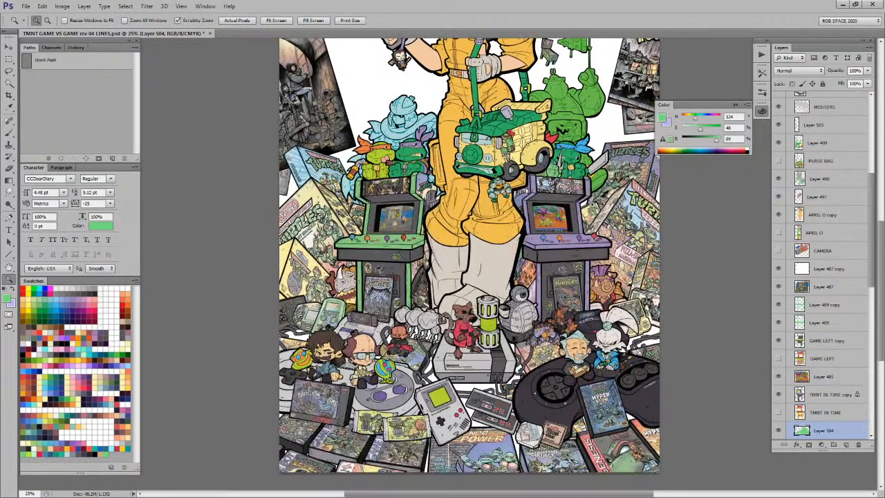
pyautogui.press('v')
pyautogui.keyDown('ctrl'); pyautogui.click(440, 393); pyautogui.keyUp('ctrl')
pyautogui.press('w')
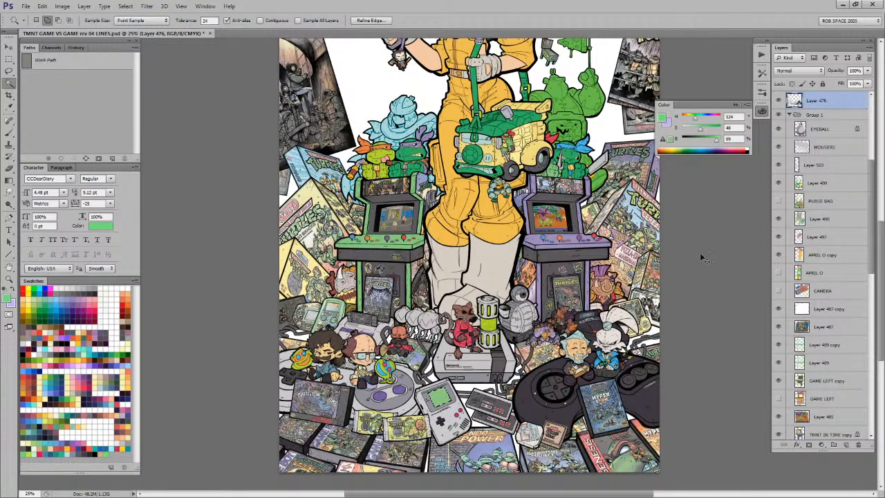
pyautogui.hotkey('ctrl', 'd')
# Step: Try selecting the colour area at the van bag's strap buckle on Layer 499
pyautogui.moveTo(560, 334); pyautogui.dragTo(548, 374)
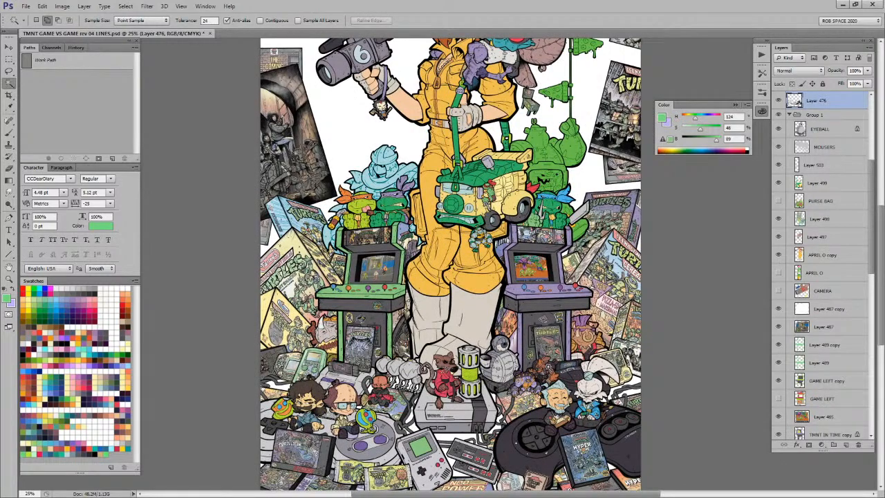
pyautogui.moveTo(552, 293); pyautogui.dragTo(543, 341)
pyautogui.press('z')
pyautogui.click(484, 192)
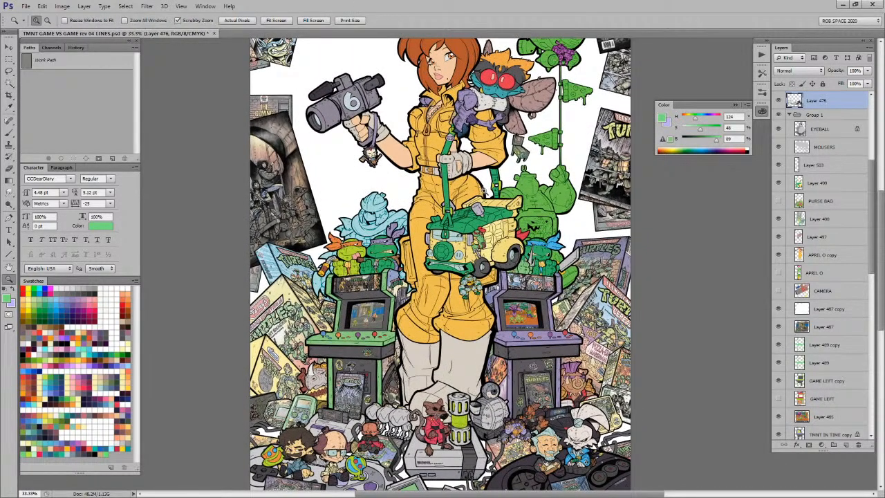
pyautogui.click(484, 192)
pyautogui.keyDown('ctrl'); pyautogui.click(520, 181); pyautogui.keyUp('ctrl')
pyautogui.press('w')
pyautogui.click(519, 179)
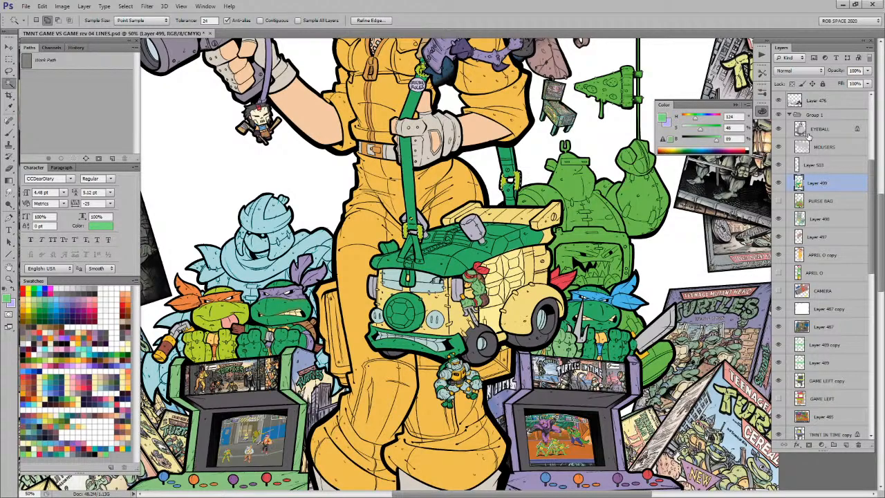
pyautogui.hotkey('ctrl', 'd')
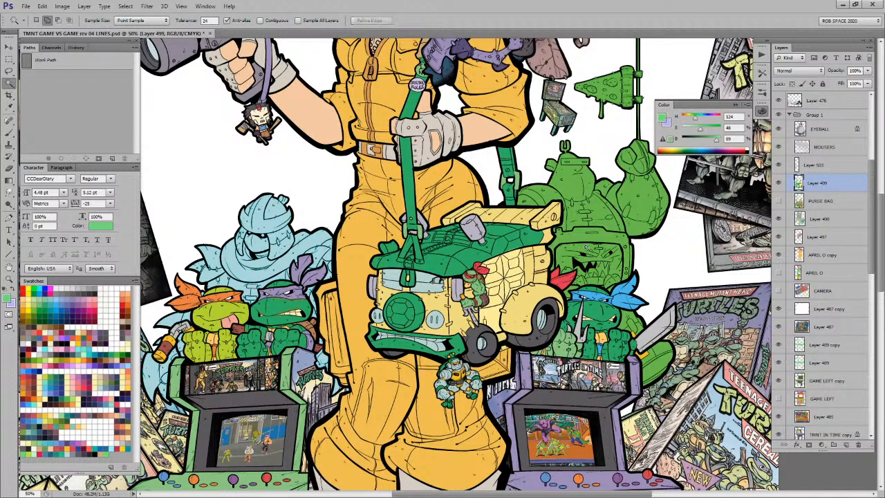
# Step: Choose the size 50 brush preset, then view the whole cover illustration and save the document
pyautogui.press('z')
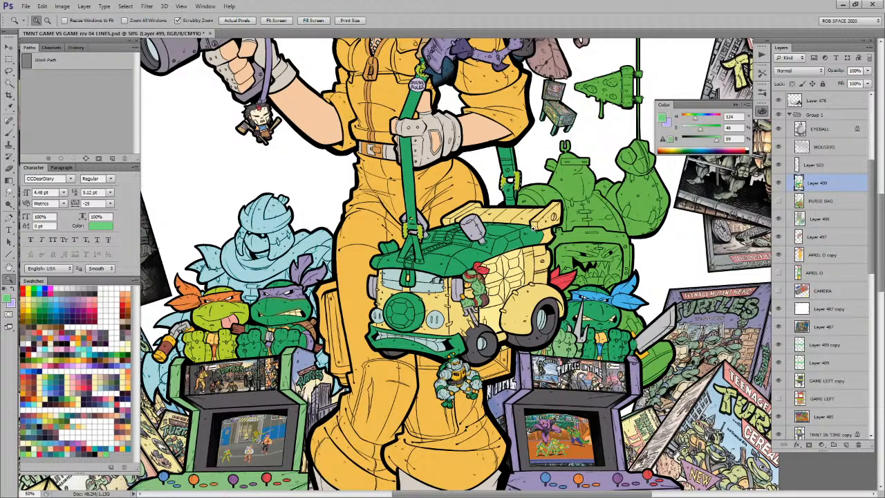
pyautogui.press('b')
pyautogui.rightClick(507, 209)
pyautogui.click(550, 293)
pyautogui.press('Return')
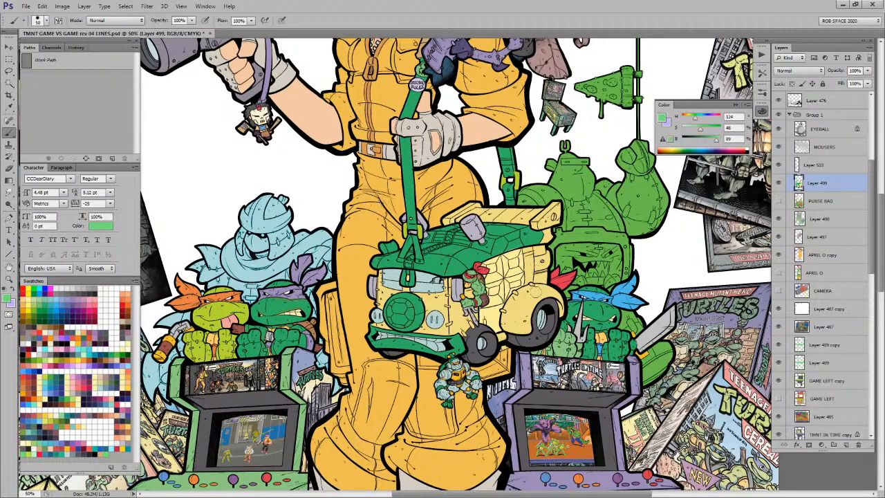
pyautogui.press('z')
pyautogui.keyDown('alt'); pyautogui.click(537, 299); pyautogui.keyUp('alt')
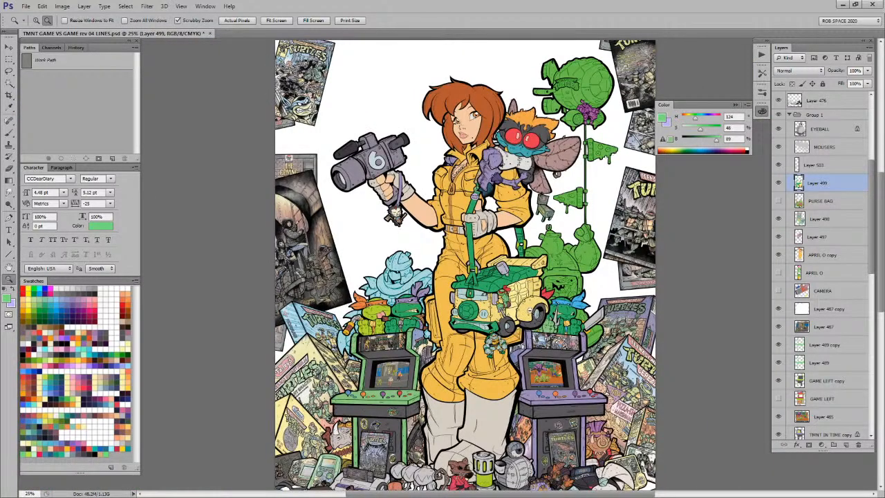
pyautogui.keyDown('alt'); pyautogui.click(530, 313); pyautogui.keyUp('alt')
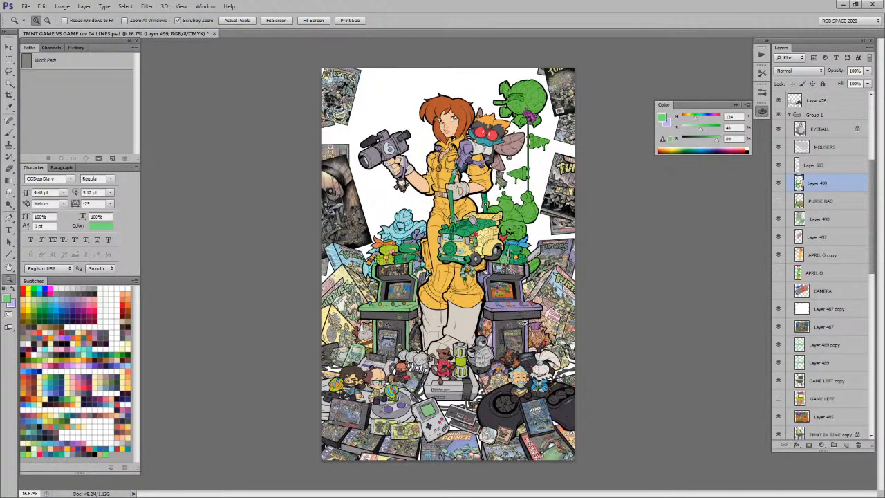
pyautogui.hotkey('ctrl', 's')
# Step: Compare the whole illustration's colours with the CMYK proof preview switched off and on
pyautogui.hotkey('ctrl', 'y')
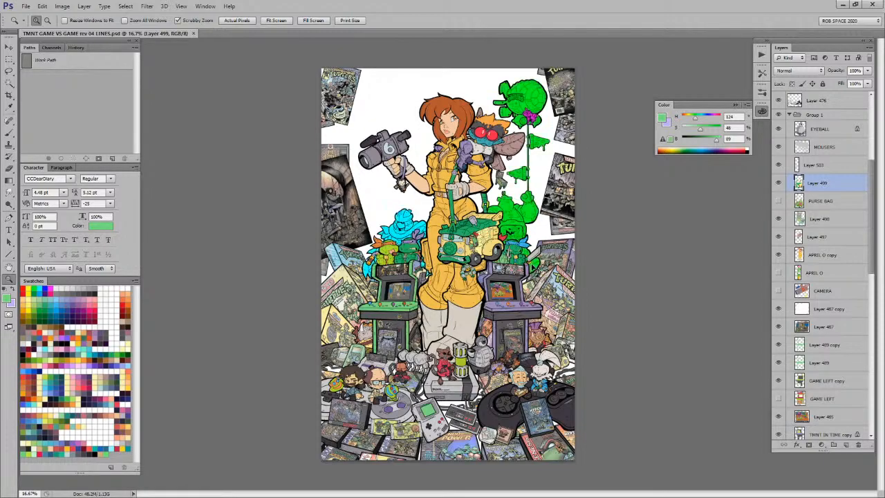
pyautogui.hotkey('ctrl', 'y')
pyautogui.hotkey('ctrl', 'y')
pyautogui.hotkey('ctrl', 'y')
pyautogui.hotkey('ctrl', 'y')
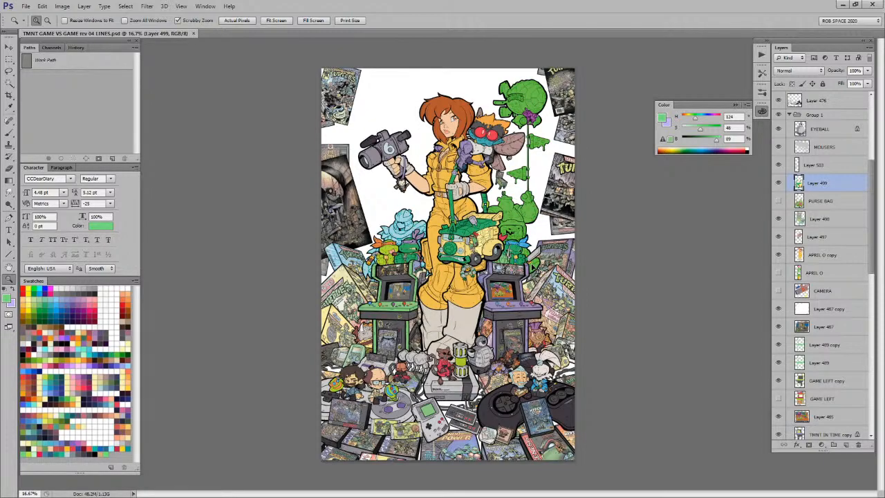
pyautogui.hotkey('ctrl', 'y')
pyautogui.hotkey('ctrl', 'y')
pyautogui.hotkey('ctrl', 'y')
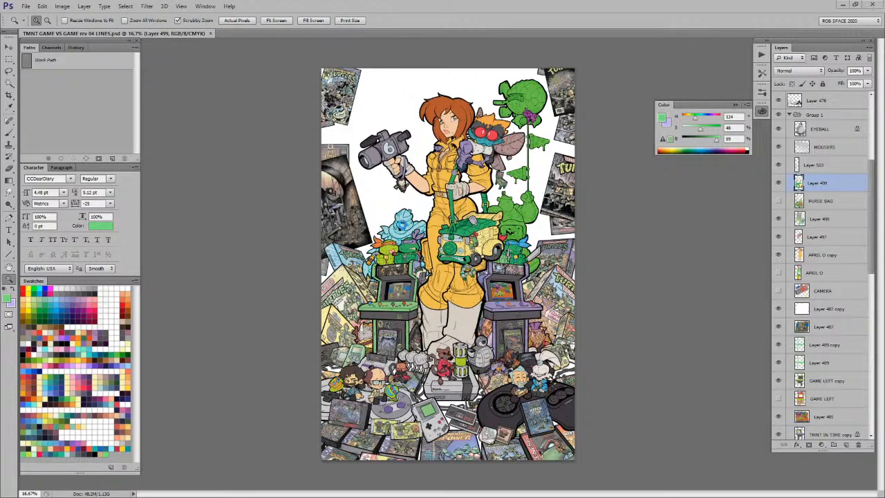
# Step: Select Shredder's layer, SHREDDR copy, and fill its existing artwork with the lilac H 262, S 26, B 74
pyautogui.keyDown('ctrl'); pyautogui.click(403, 228); pyautogui.keyUp('ctrl')
pyautogui.rightClick(403, 227)
pyautogui.click(405, 231)
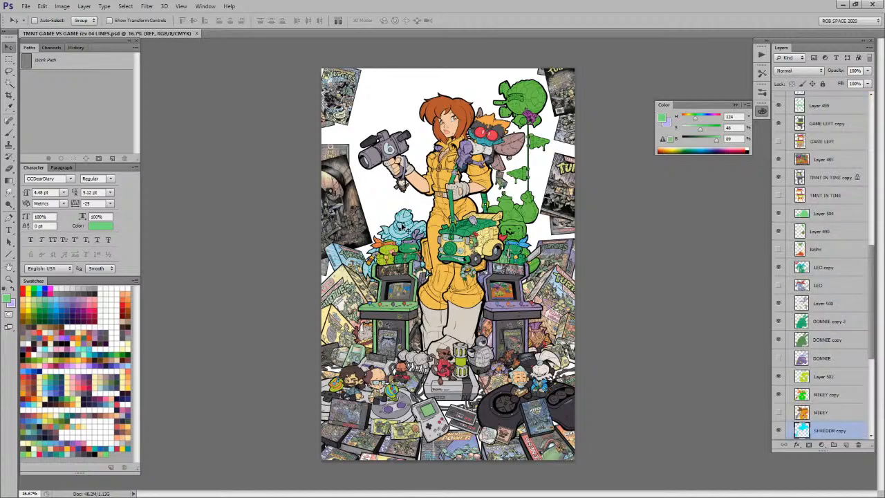
pyautogui.press('z')
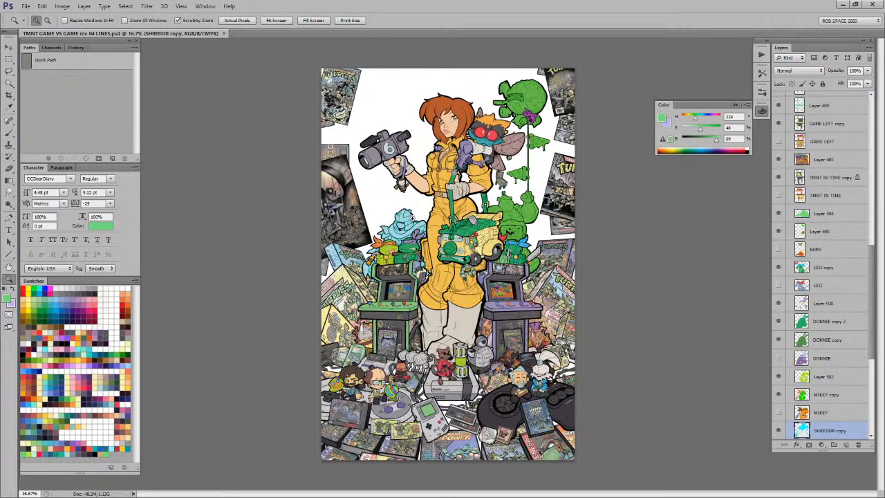
pyautogui.click(409, 218)
pyautogui.press('b')
pyautogui.moveTo(437, 228); pyautogui.dragTo(441, 250)
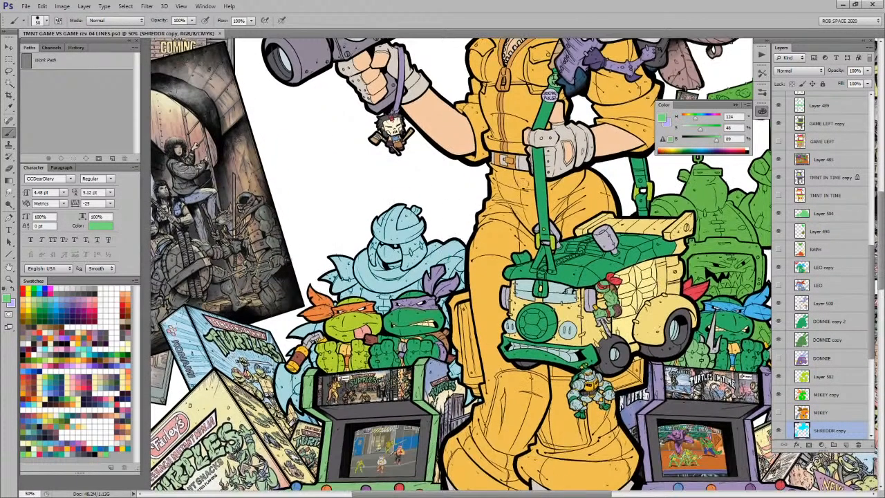
pyautogui.moveTo(629, 383); pyautogui.dragTo(628, 374)
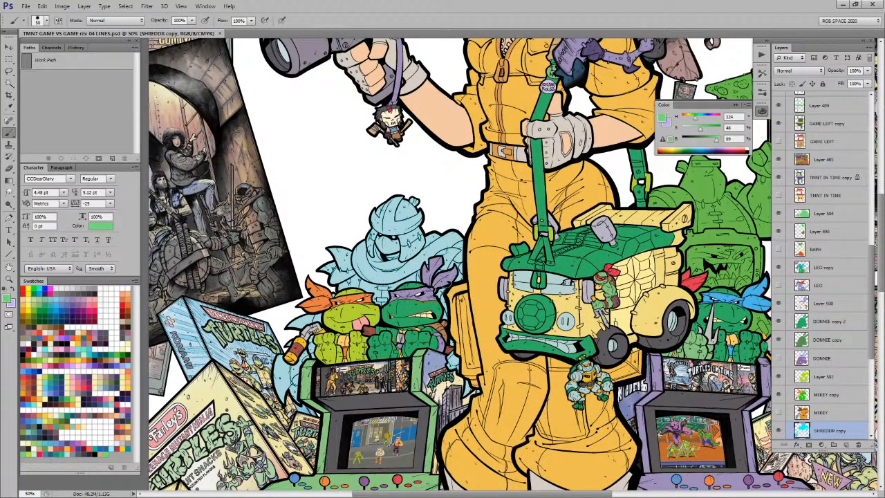
pyautogui.press('x')
pyautogui.keyDown('alt'); pyautogui.click(623, 58); pyautogui.keyUp('alt')
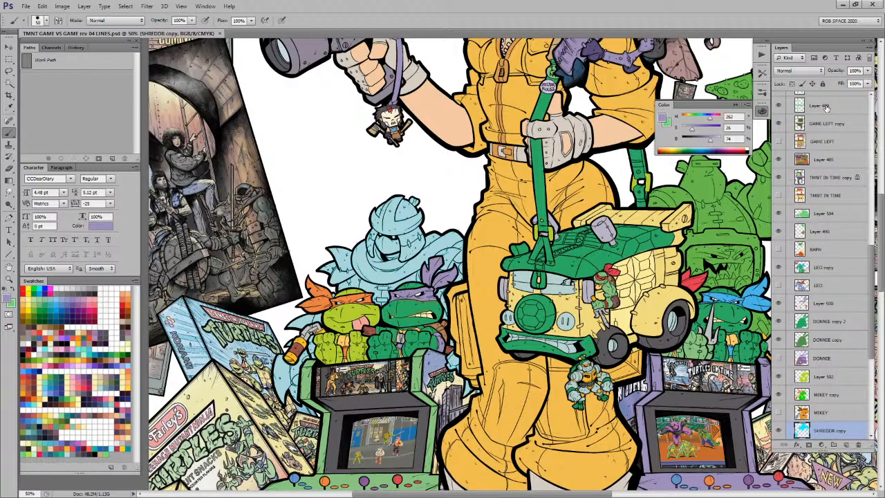
pyautogui.hotkey('alt', 'shift', 'BackSpace')
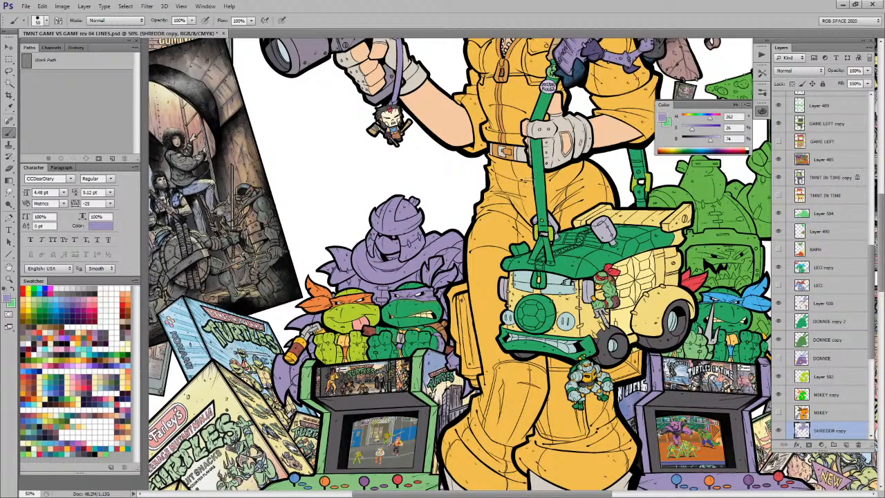
# Step: Sample the skin tone H 31, S 41, B 95 from a small figure at the bottom and fill Shredder's bare upper arm beside Mikey with it
pyautogui.press('x')
pyautogui.moveTo(515, 431); pyautogui.dragTo(533, 96)
pyautogui.keyDown('alt'); pyautogui.click(418, 336); pyautogui.keyUp('alt')
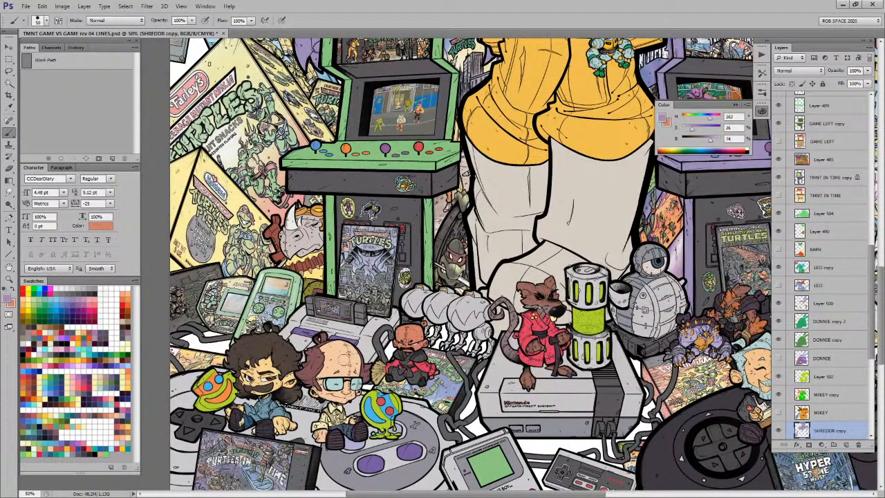
pyautogui.keyDown('alt'); pyautogui.click(751, 350); pyautogui.keyUp('alt')
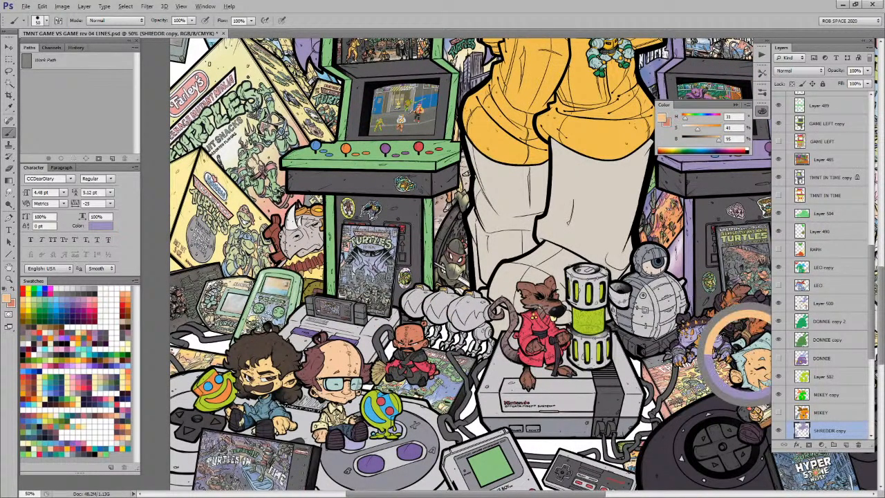
pyautogui.moveTo(415, 175); pyautogui.dragTo(469, 328)
pyautogui.moveTo(487, 376); pyautogui.dragTo(508, 482)
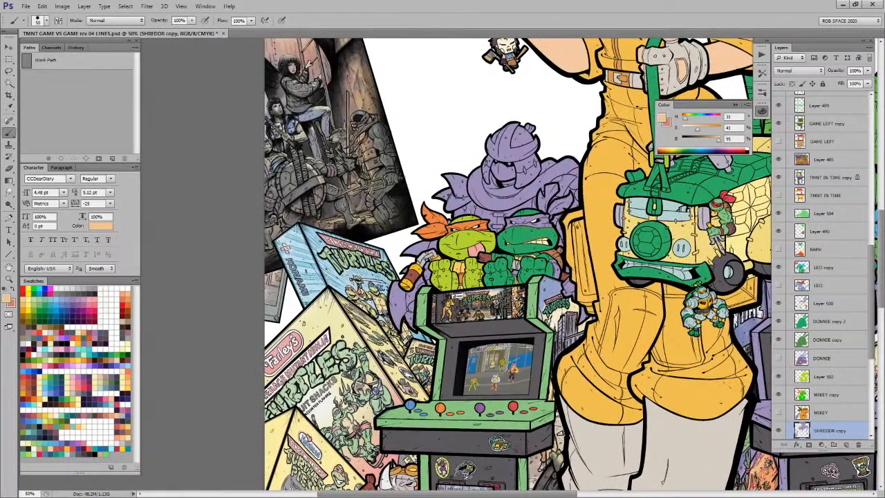
pyautogui.press('z')
pyautogui.click(502, 214)
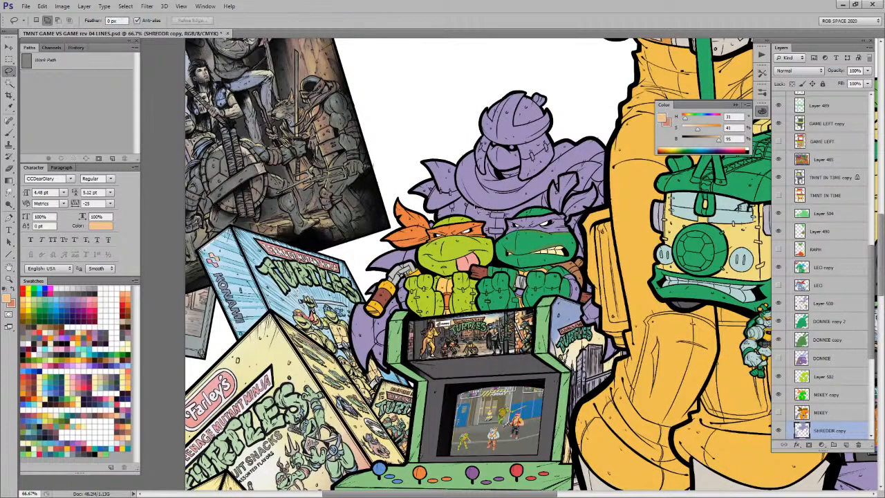
pyautogui.click(465, 202)
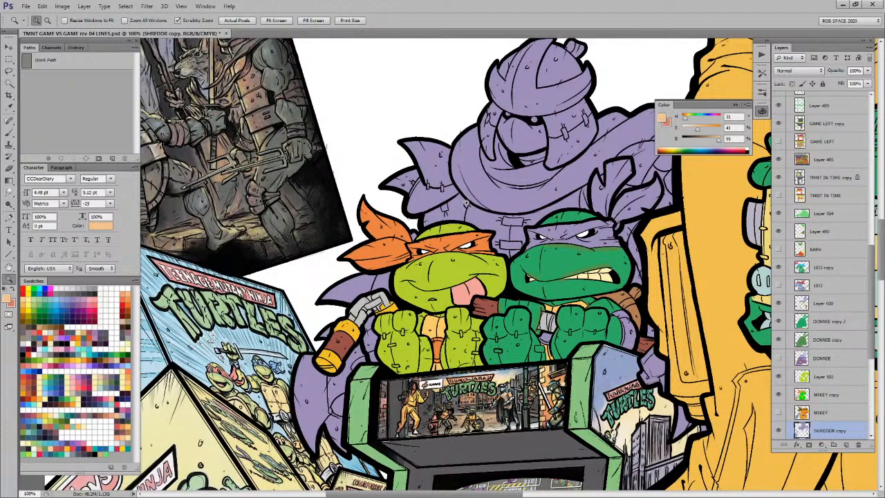
pyautogui.press('l')
pyautogui.moveTo(468, 227)
pyautogui.mouseDown()
pyautogui.moveTo(422, 220)
pyautogui.moveTo(440, 206)
pyautogui.moveTo(473, 206)
pyautogui.moveTo(468, 213)
pyautogui.mouseUp()
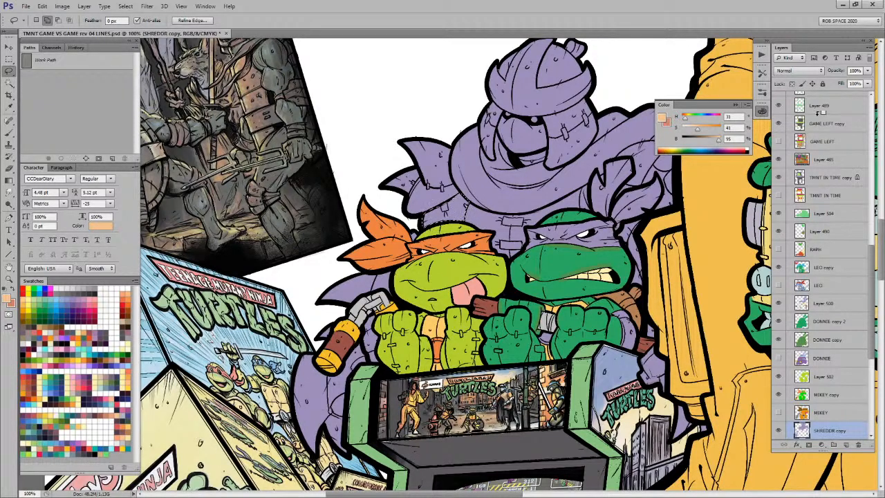
pyautogui.hotkey('alt', 'BackSpace')
pyautogui.hotkey('ctrl', 'd')
# Step: Brush the skin tone onto Shredder's hand beside the arcade cabinet and his other arm behind Donnie's mask tails
pyautogui.moveTo(687, 202)
pyautogui.mouseDown()
pyautogui.moveTo(633, 231)
pyautogui.moveTo(585, 212)
pyautogui.mouseUp()
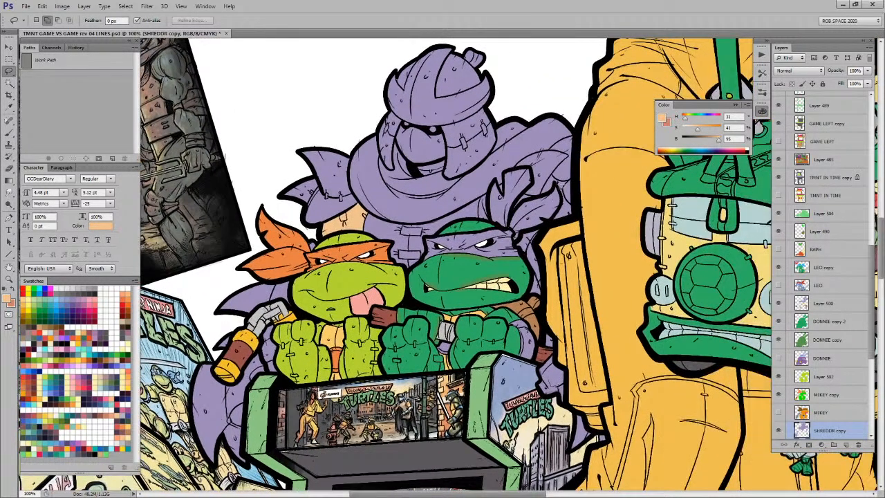
pyautogui.press('b')
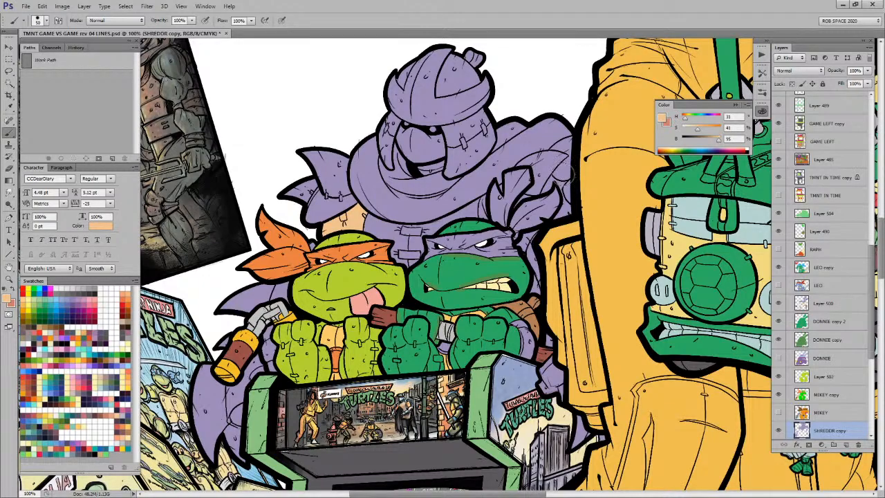
pyautogui.moveTo(560, 293); pyautogui.dragTo(544, 237)
pyautogui.moveTo(533, 303)
pyautogui.mouseDown()
pyautogui.moveTo(539, 339)
pyautogui.moveTo(533, 325)
pyautogui.moveTo(543, 270)
pyautogui.mouseUp()
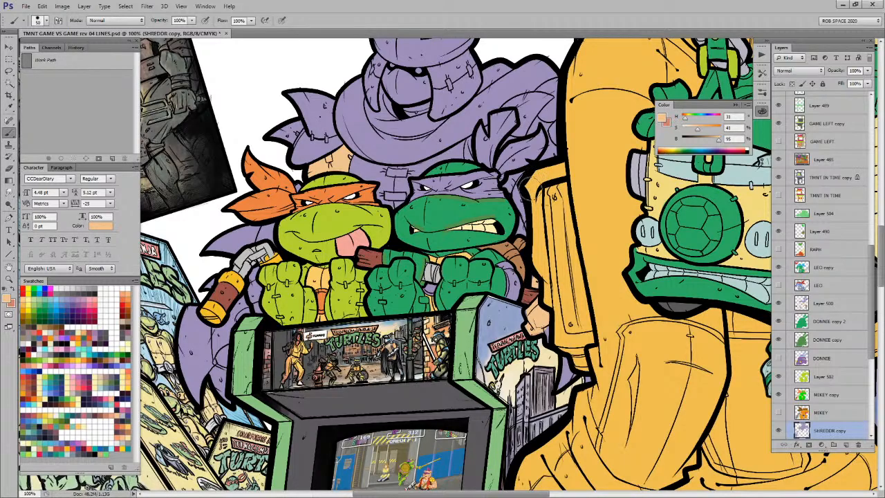
pyautogui.moveTo(521, 186)
pyautogui.mouseDown()
pyautogui.moveTo(527, 219)
pyautogui.moveTo(516, 192)
pyautogui.moveTo(518, 199)
pyautogui.moveTo(524, 177)
pyautogui.moveTo(518, 195)
pyautogui.moveTo(527, 224)
pyautogui.moveTo(526, 201)
pyautogui.moveTo(512, 206)
pyautogui.mouseUp()
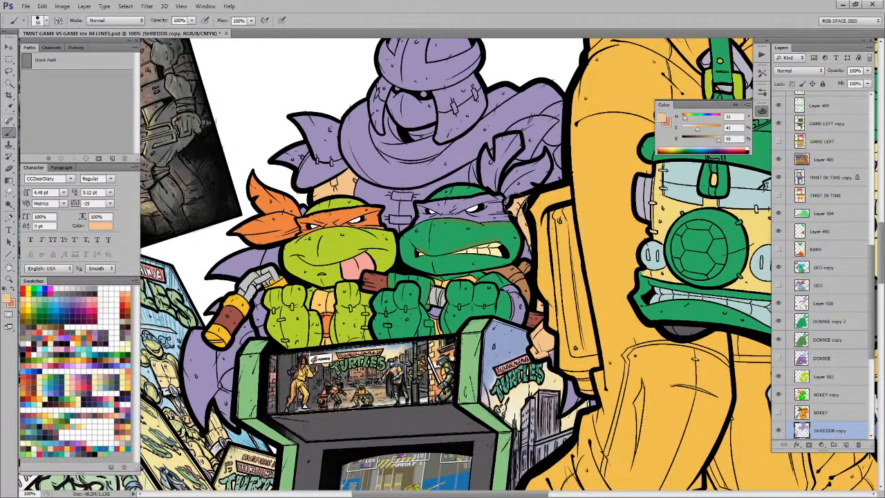
pyautogui.moveTo(484, 163); pyautogui.dragTo(480, 177)
# Step: Sample the arcade cabinet's dark grey and fill Shredder's chest between the two turtles' heads with it
pyautogui.keyDown('alt'); pyautogui.click(332, 418); pyautogui.keyUp('alt')
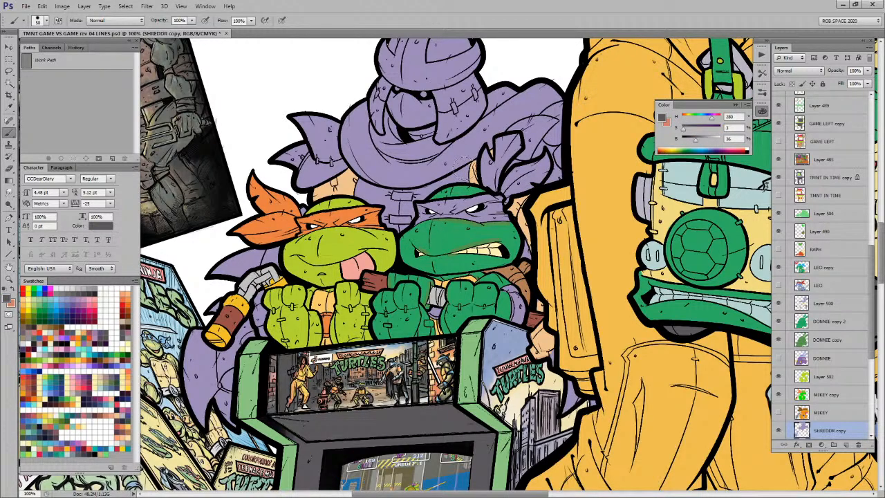
pyautogui.press('l')
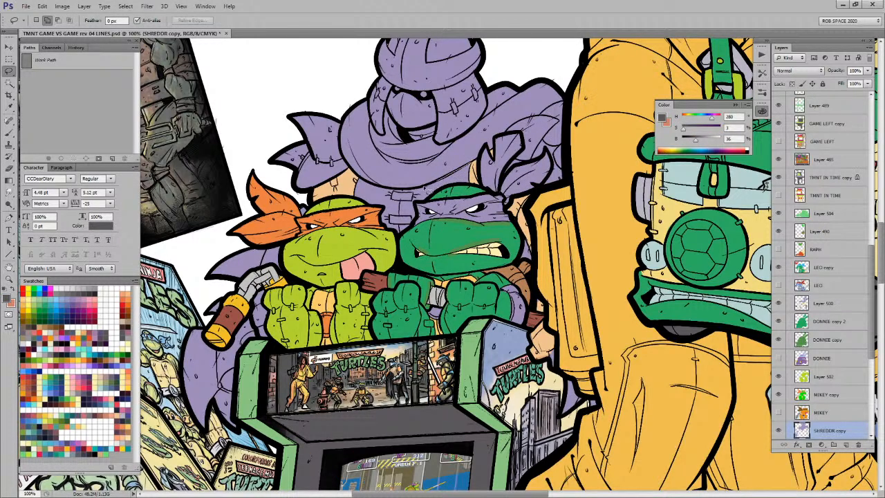
pyautogui.moveTo(357, 196)
pyautogui.mouseDown()
pyautogui.moveTo(397, 256)
pyautogui.moveTo(475, 209)
pyautogui.mouseUp()
pyautogui.hotkey('alt', 'BackSpace')
pyautogui.hotkey('ctrl', 'd')
# Step: Sample Shredder's lilac H 262, S 26, B 74 and select all areas of that colour on his layer
pyautogui.press('b')
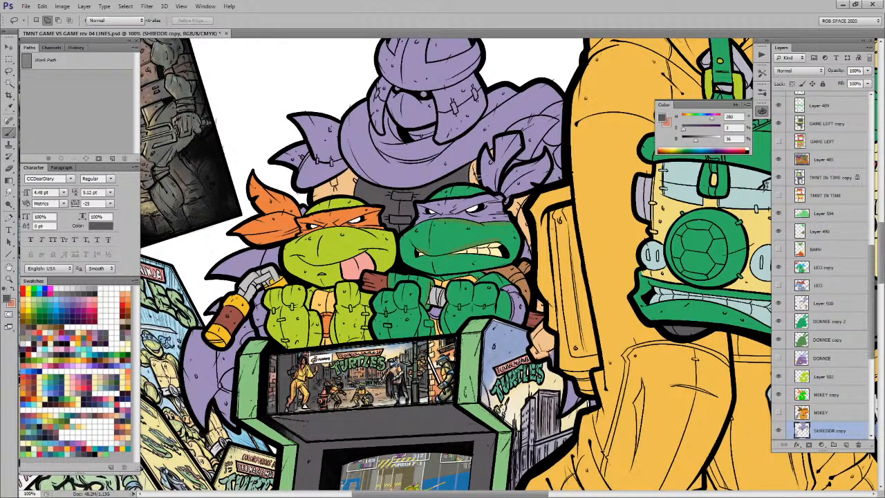
pyautogui.keyDown('alt'); pyautogui.click(472, 161); pyautogui.keyUp('alt')
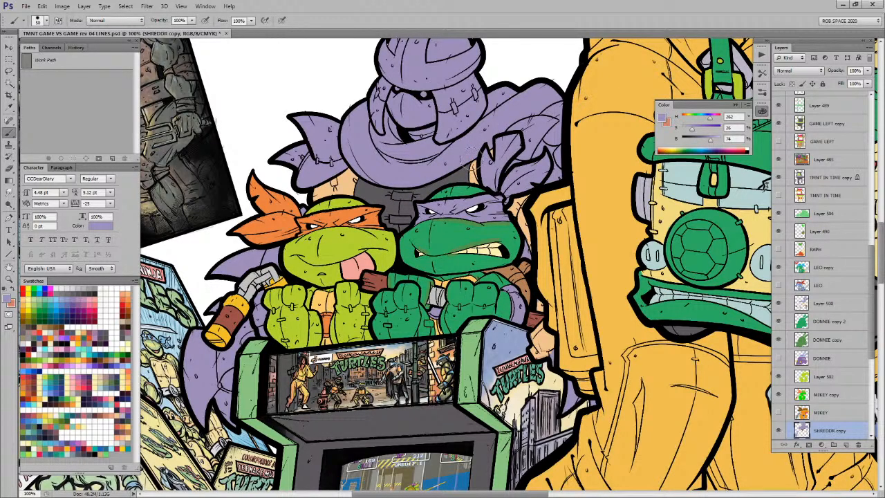
pyautogui.moveTo(477, 208); pyautogui.dragTo(470, 214)
pyautogui.press('w')
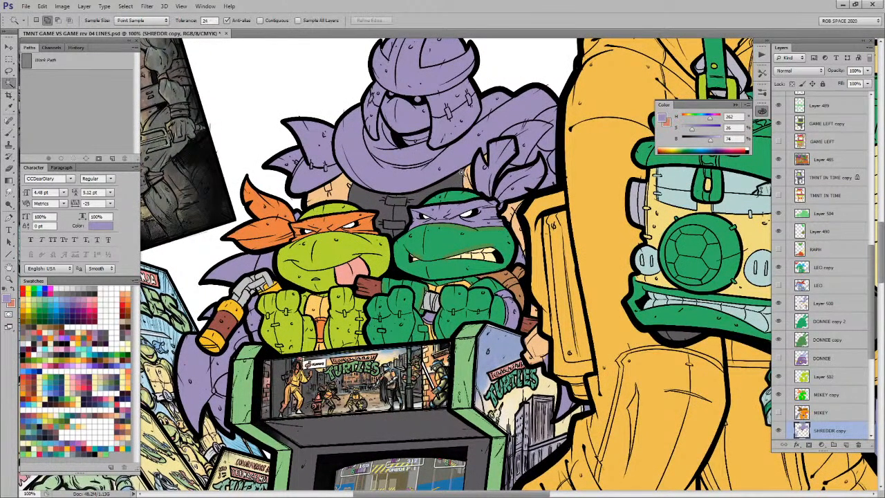
pyautogui.click(460, 161)
pyautogui.press('b')
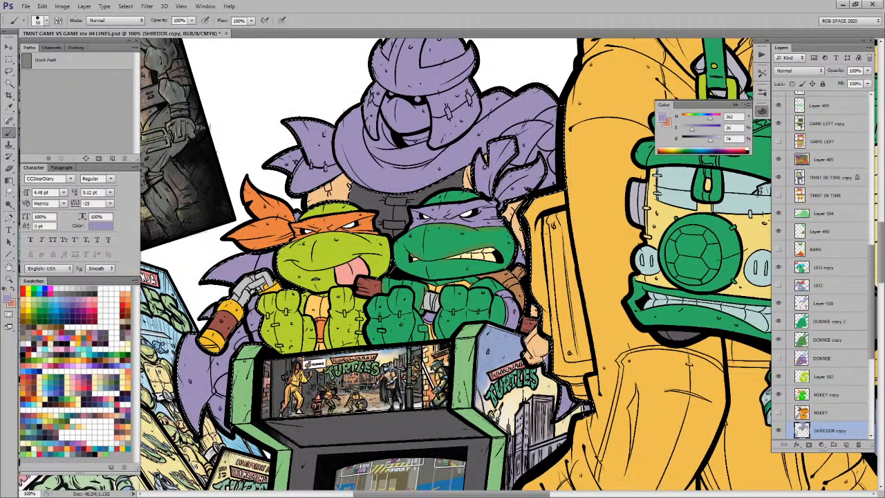
pyautogui.press('z')
pyautogui.keyDown('alt'); pyautogui.click(543, 332); pyautogui.keyUp('alt')
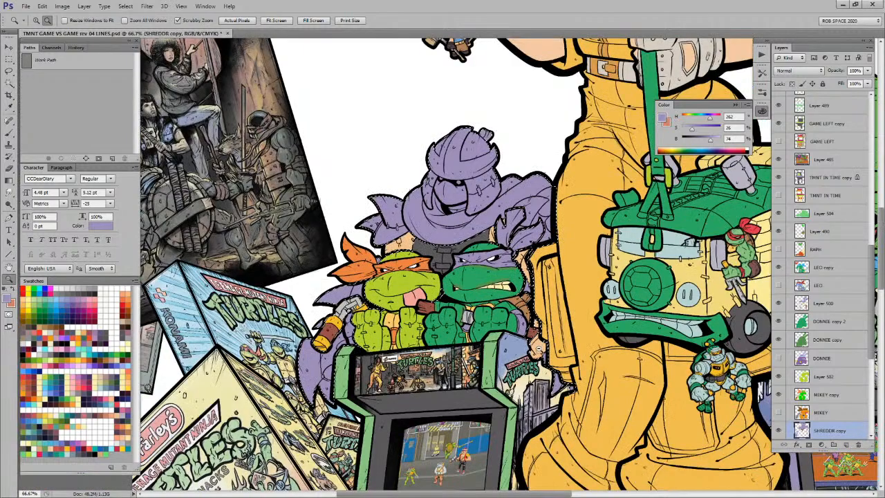
pyautogui.click(540, 335)
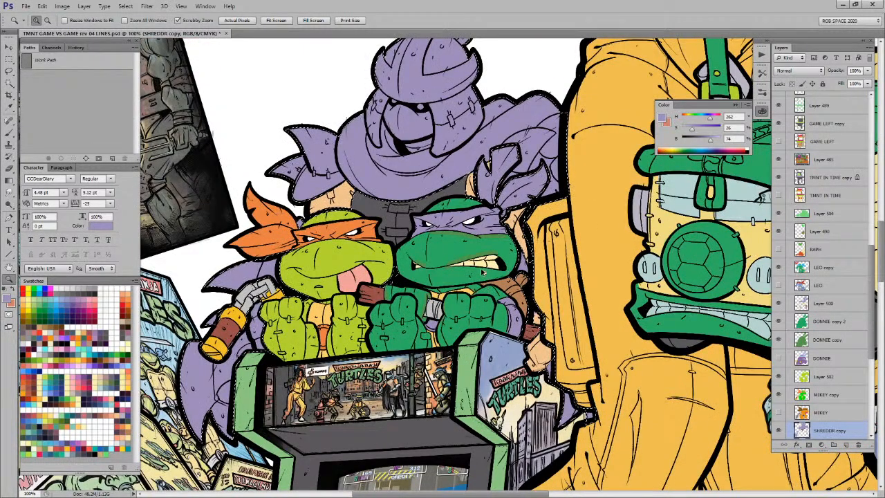
pyautogui.hotkey('ctrl', 'd')
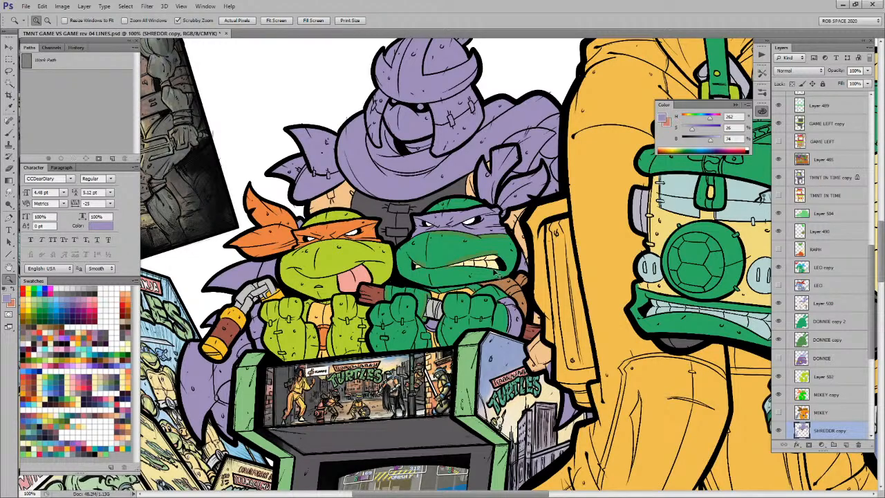
# Step: Fill Shredder's selected lilac areas with magenta H 310, S 54, B 72 and clear the selection
pyautogui.keyDown('alt'); pyautogui.click(490, 301); pyautogui.keyUp('alt')
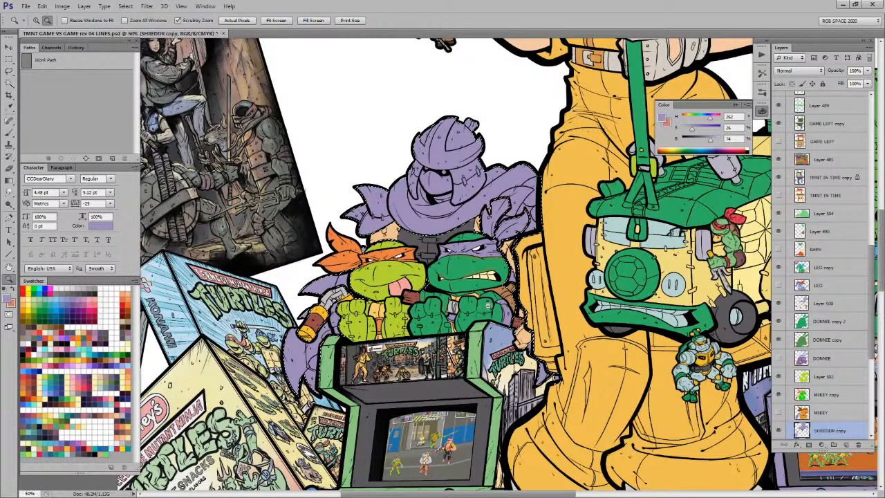
pyautogui.keyDown('alt'); pyautogui.click(490, 301); pyautogui.keyUp('alt')
pyautogui.keyDown('alt'); pyautogui.click(490, 302); pyautogui.keyUp('alt')
pyautogui.press('b')
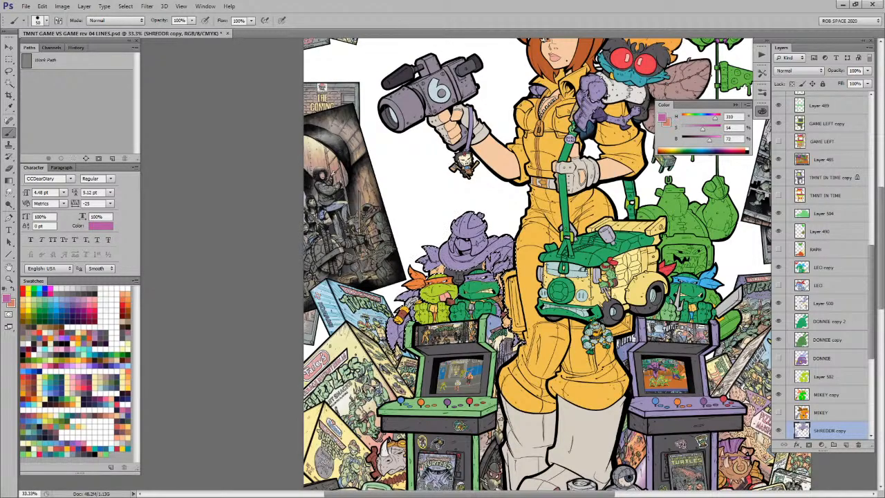
pyautogui.hotkey('alt', 'BackSpace')
pyautogui.hotkey('ctrl', 'd')
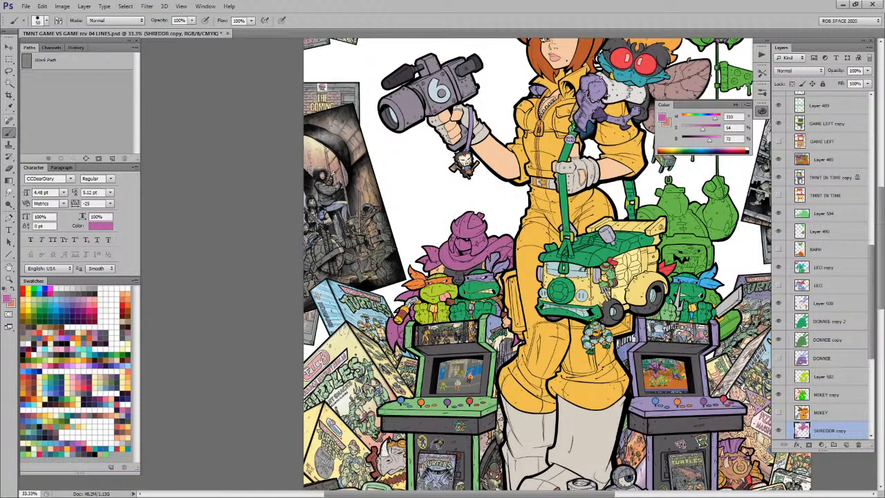
# Step: Sample the green H 147, S 82, B 71 from Donnie's face and paint over the stray colour above his teeth on Layer 500
pyautogui.hotkey('ctrl', 'space')
pyautogui.keyDown('ctrl'); pyautogui.click(495, 267); pyautogui.keyUp('ctrl')
pyautogui.keyDown('ctrl'); pyautogui.click(496, 266); pyautogui.keyUp('ctrl')
pyautogui.keyDown('ctrl'); pyautogui.click(495, 266); pyautogui.keyUp('ctrl')
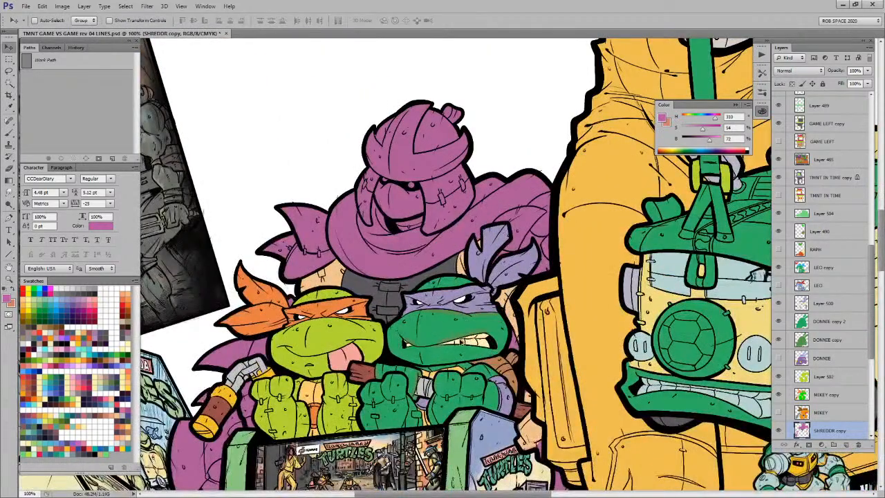
pyautogui.press('b')
pyautogui.keyDown('alt'); pyautogui.click(464, 327); pyautogui.keyUp('alt')
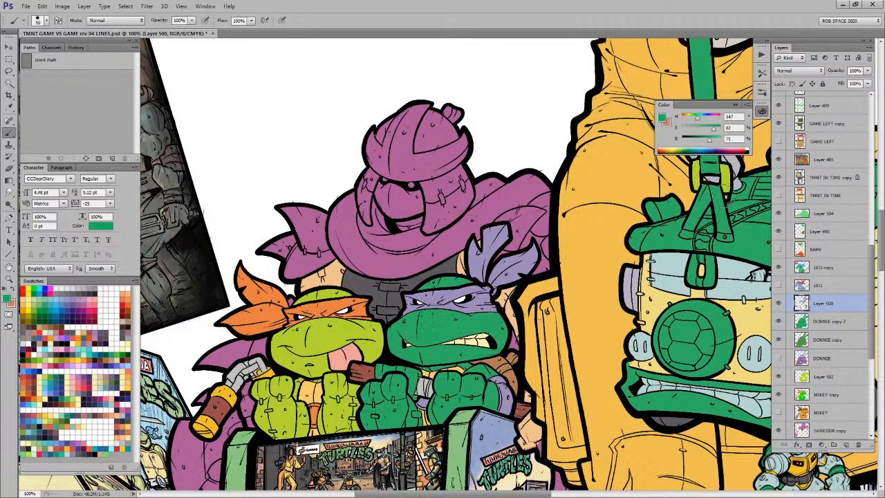
# Step: On SHREDDR copy, switch to the ROB-OIL brush and clean up the border between Shredder's chest and bare arm with sampled grey and skin tone
pyautogui.press('v')
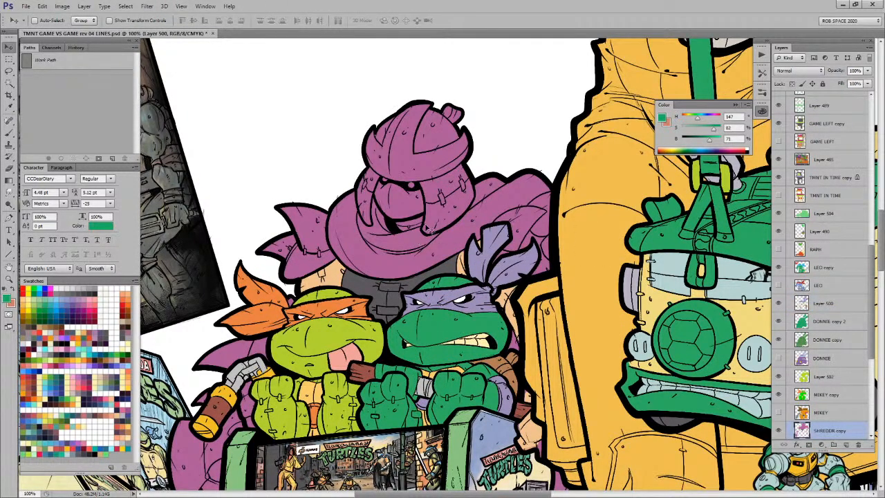
pyautogui.press('z')
pyautogui.click(345, 278)
pyautogui.press('b')
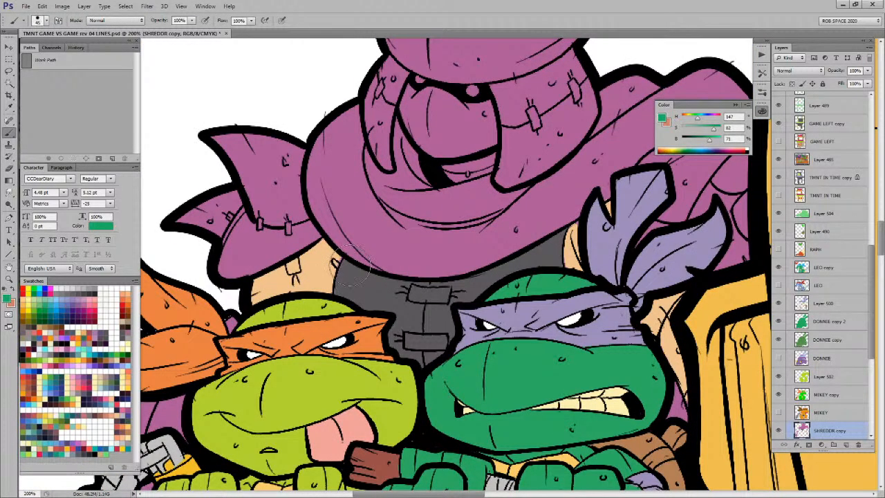
pyautogui.moveTo(339, 262)
pyautogui.mouseDown()
pyautogui.moveTo(357, 286)
pyautogui.moveTo(413, 274)
pyautogui.mouseUp()
pyautogui.hotkey('ctrl', 'z')
pyautogui.rightClick(406, 264)
pyautogui.click(446, 376)
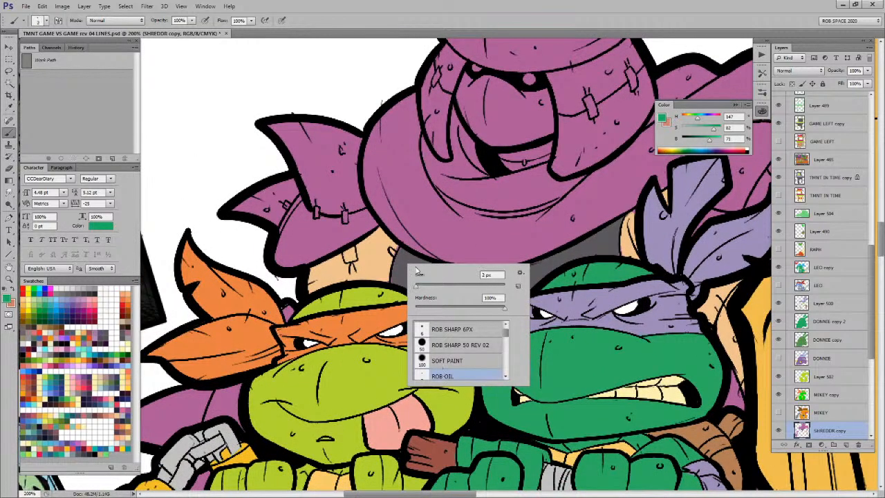
pyautogui.click(401, 258)
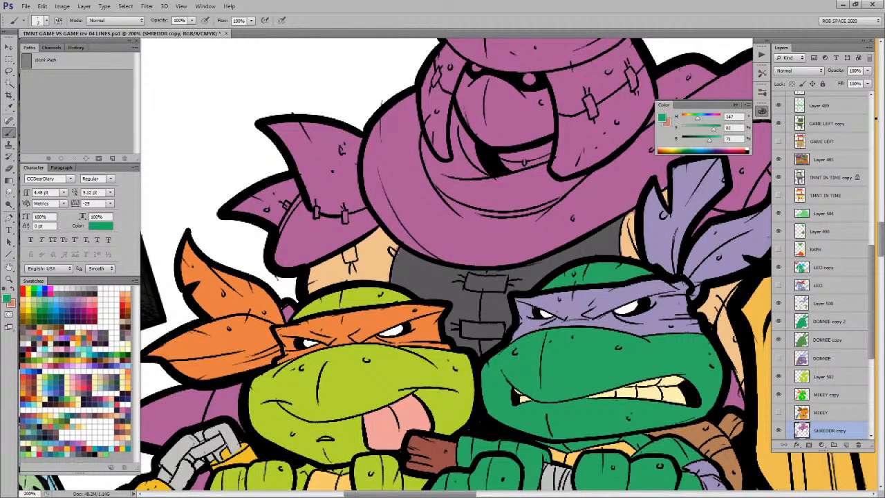
pyautogui.keyDown('alt'); pyautogui.click(394, 271); pyautogui.keyUp('alt')
pyautogui.keyDown('alt'); pyautogui.click(398, 250); pyautogui.keyUp('alt')
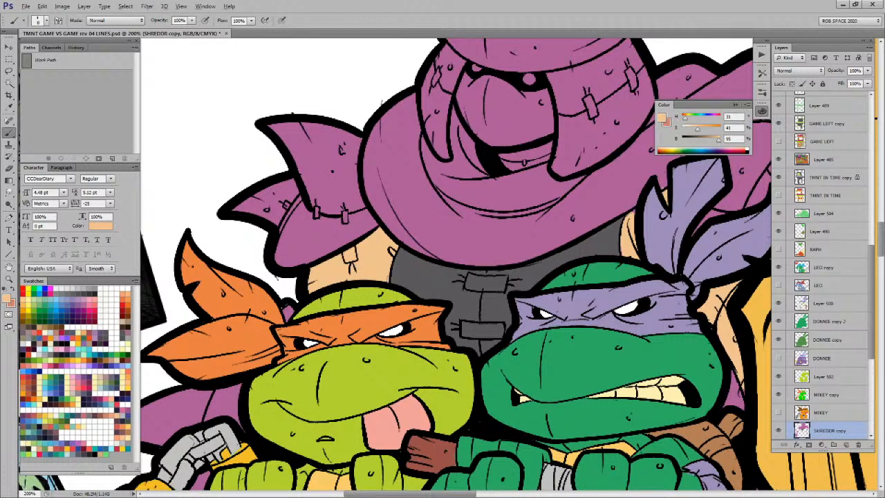
# Step: Choose the light grey H 220, S 8, B 84 and outline Shredder's shoulder armour above Mikey's mask tails with a freehand selection
pyautogui.press('v')
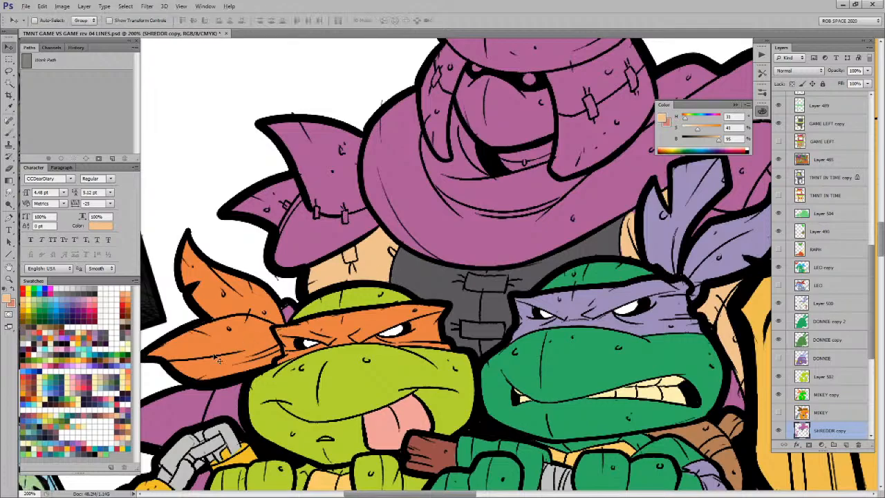
pyautogui.click(110, 383)
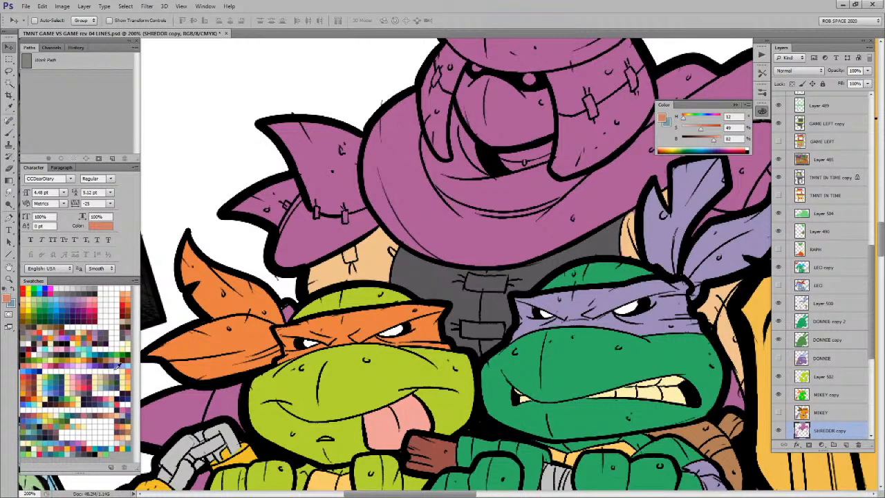
pyautogui.keyDown('ctrl'); pyautogui.keyDown('alt'); pyautogui.click(372, 346); pyautogui.keyUp('alt'); pyautogui.keyUp('ctrl')
pyautogui.keyDown('ctrl'); pyautogui.keyDown('alt'); pyautogui.click(372, 346); pyautogui.keyUp('alt'); pyautogui.keyUp('ctrl')
pyautogui.keyDown('ctrl'); pyautogui.keyDown('alt'); pyautogui.click(372, 345); pyautogui.keyUp('alt'); pyautogui.keyUp('ctrl')
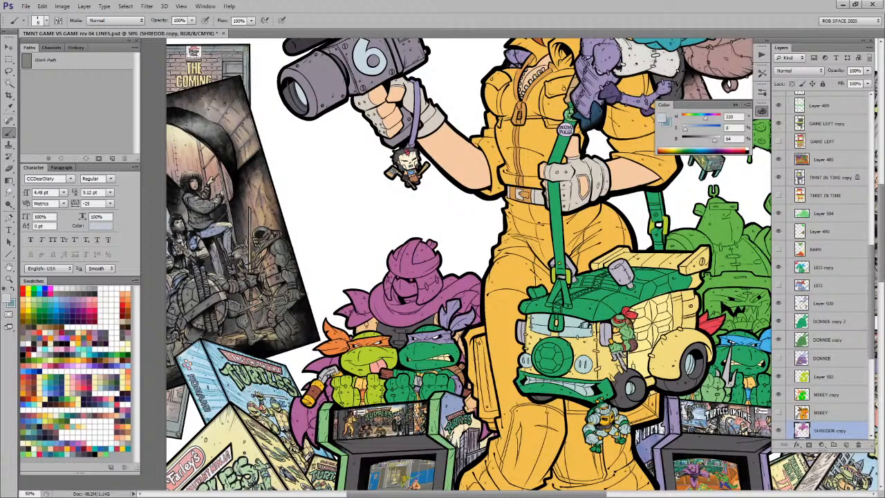
pyautogui.press('z')
pyautogui.click(370, 308)
pyautogui.click(370, 308)
pyautogui.click(370, 304)
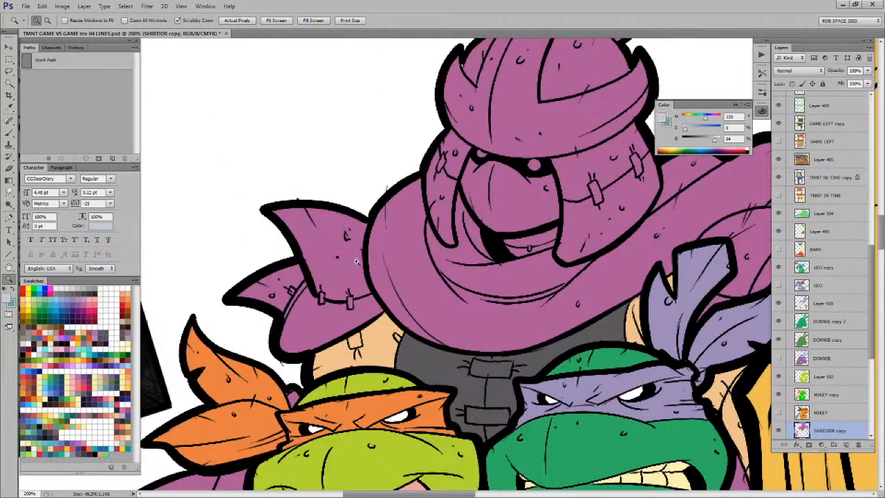
pyautogui.press('l')
pyautogui.moveTo(370, 221)
pyautogui.mouseDown()
pyautogui.moveTo(372, 289)
pyautogui.moveTo(395, 320)
pyautogui.moveTo(319, 373)
pyautogui.moveTo(219, 302)
pyautogui.moveTo(350, 228)
pyautogui.mouseUp()
pyautogui.rightClick(340, 246)
pyautogui.click(345, 302)
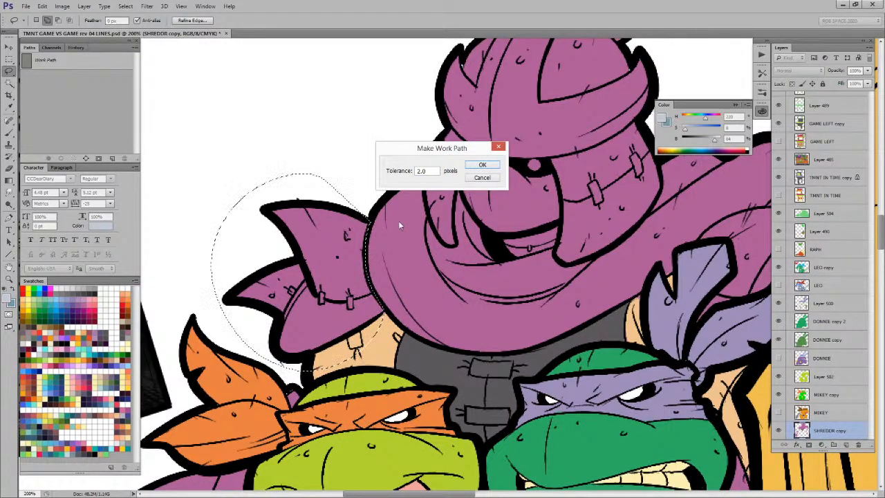
pyautogui.press('Escape')
pyautogui.rightClick(346, 256)
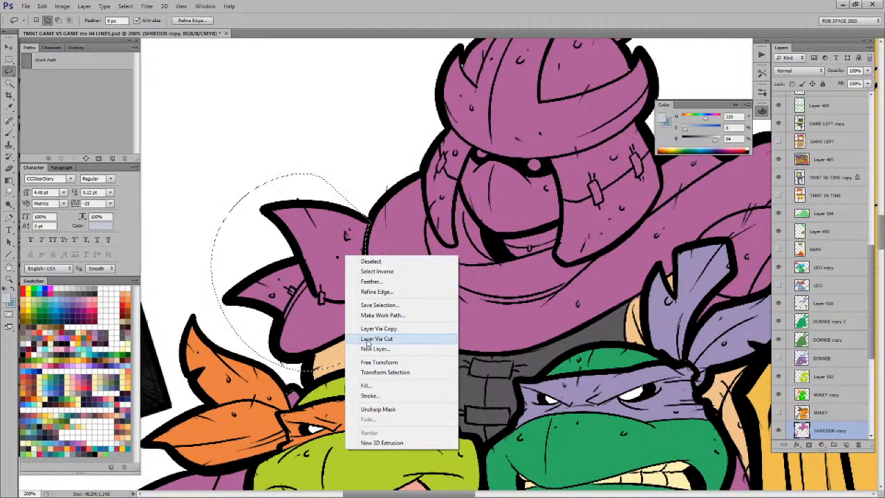
pyautogui.press('Escape')
# Step: Intersect the selection with the magenta colour and fill Shredder's shoulder armour above Mikey with the light grey
pyautogui.press('w')
pyautogui.rightClick(343, 285)
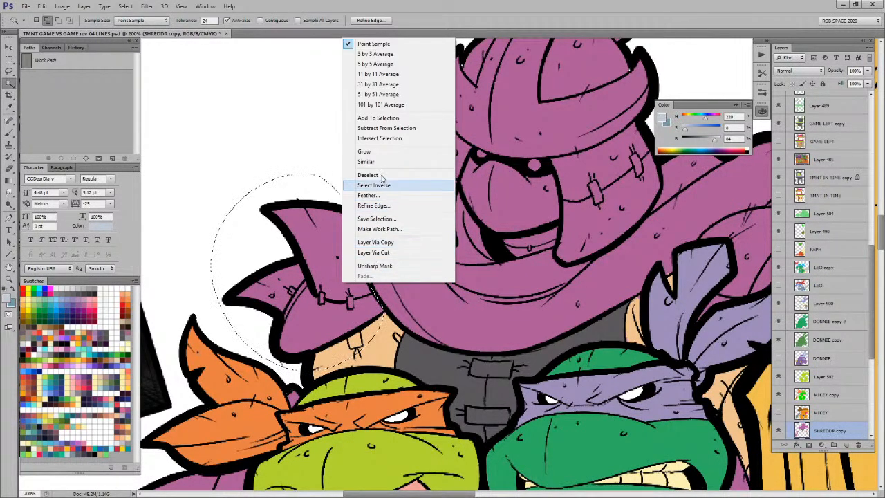
pyautogui.click(379, 139)
pyautogui.hotkey('alt', 'BackSpace')
pyautogui.hotkey('ctrl', 'd')
# Step: Select Shredder's helmet and face mask and fill them with the same light grey
pyautogui.moveTo(626, 275); pyautogui.dragTo(504, 339)
pyautogui.press('l')
pyautogui.moveTo(448, 304)
pyautogui.mouseDown()
pyautogui.moveTo(421, 296)
pyautogui.moveTo(380, 304)
pyautogui.moveTo(335, 260)
pyautogui.moveTo(335, 316)
pyautogui.moveTo(323, 315)
pyautogui.moveTo(304, 266)
pyautogui.moveTo(296, 137)
pyautogui.moveTo(448, 51)
pyautogui.moveTo(554, 118)
pyautogui.moveTo(527, 176)
pyautogui.moveTo(536, 272)
pyautogui.moveTo(476, 325)
pyautogui.moveTo(446, 332)
pyautogui.moveTo(437, 324)
pyautogui.mouseUp()
pyautogui.hotkey('alt', 'BackSpace')
pyautogui.hotkey('ctrl', 'd')
# Step: Paint Shredder's exposed neck below the mask in skin tone H 31, S 41, B 95 and his eyes in red H 346, S 89, B 99
pyautogui.press('b')
pyautogui.press('x')
pyautogui.keyDown('alt'); pyautogui.click(259, 401); pyautogui.keyUp('alt')
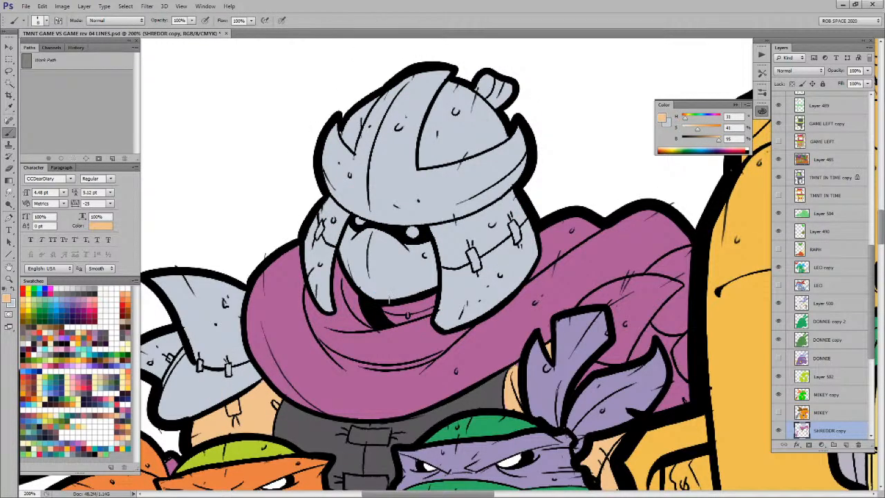
pyautogui.moveTo(385, 309)
pyautogui.mouseDown()
pyautogui.moveTo(432, 299)
pyautogui.moveTo(387, 314)
pyautogui.moveTo(421, 310)
pyautogui.mouseUp()
pyautogui.moveTo(469, 275); pyautogui.dragTo(467, 284)
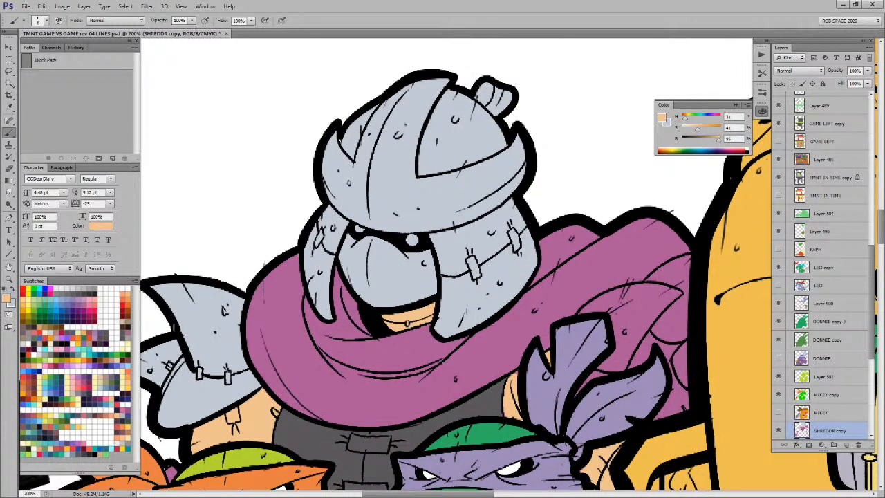
pyautogui.click(84, 390)
pyautogui.click(410, 240)
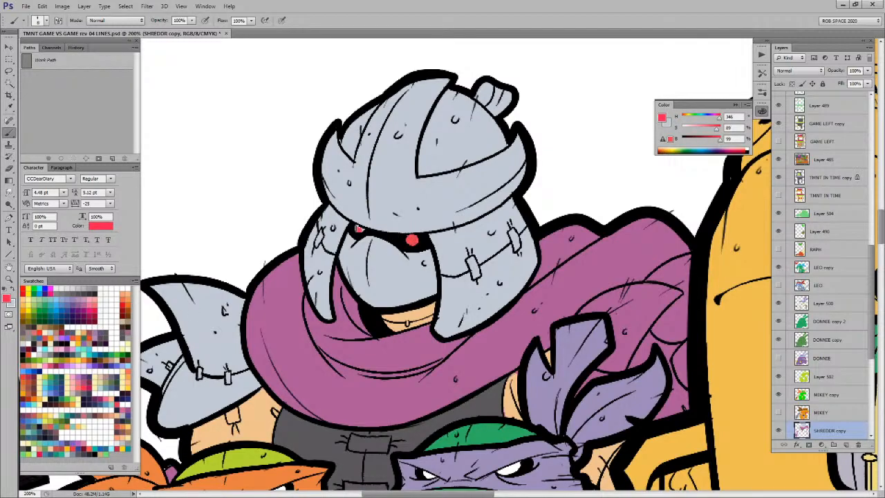
# Step: Touch up the colour borders around Shredder's arm beside Donnie's mask tails with sampled skin tone, magenta and chest grey
pyautogui.moveTo(623, 315); pyautogui.dragTo(535, 215)
pyautogui.keyDown('alt'); pyautogui.click(431, 273); pyautogui.keyUp('alt')
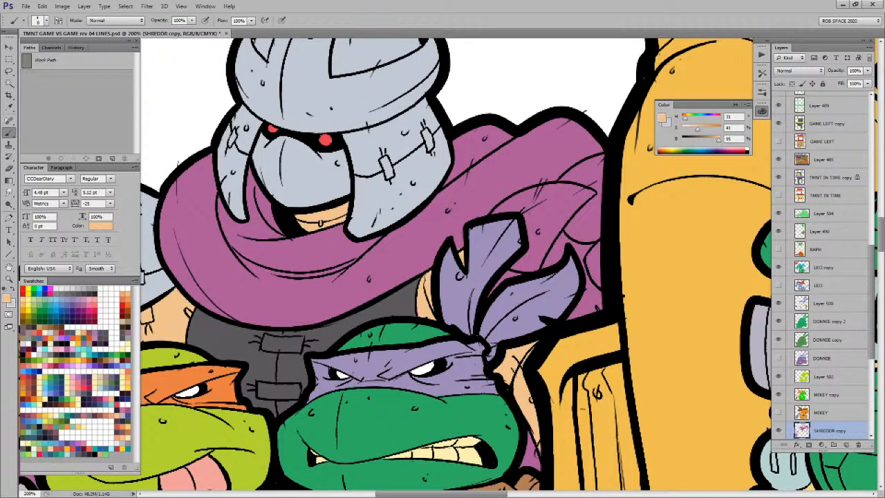
pyautogui.keyDown('alt'); pyautogui.click(461, 235); pyautogui.keyUp('alt')
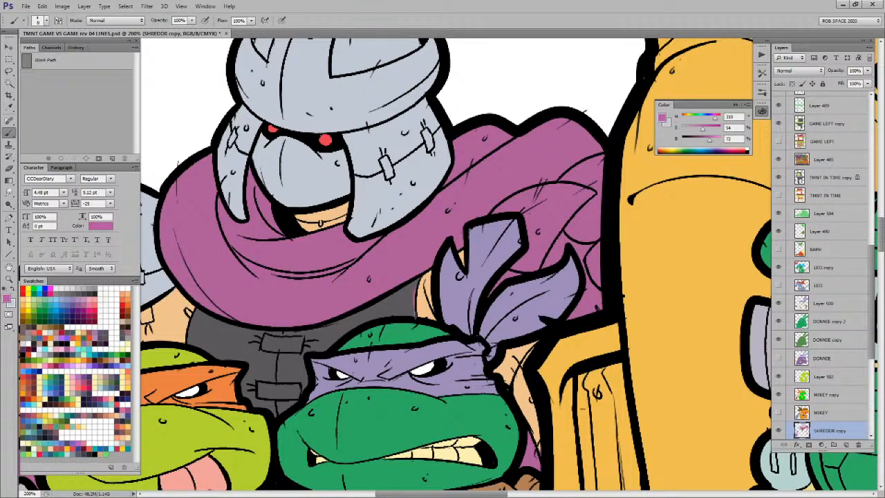
pyautogui.keyDown('alt'); pyautogui.click(414, 301); pyautogui.keyUp('alt')
# Step: Sample the helmet's light grey and fill the shoulder armour behind Donnie's mask tails with it
pyautogui.keyDown('alt'); pyautogui.click(401, 195); pyautogui.keyUp('alt')
pyautogui.press('l')
pyautogui.moveTo(602, 158)
pyautogui.mouseDown()
pyautogui.moveTo(488, 229)
pyautogui.moveTo(477, 302)
pyautogui.moveTo(621, 239)
pyautogui.moveTo(605, 153)
pyautogui.mouseUp()
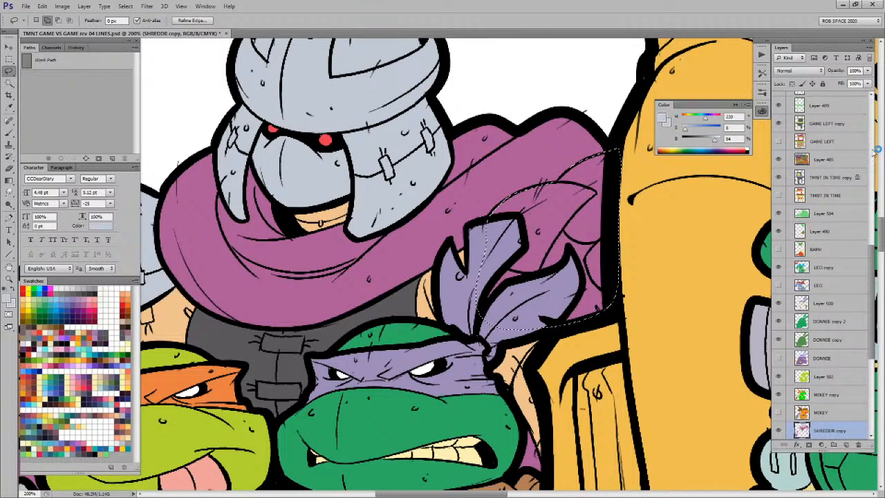
pyautogui.hotkey('alt', 'BackSpace')
pyautogui.hotkey('ctrl', 'd')
# Step: Outline Shredder's magenta forearm blade between the arcade cabinet and the orange trouser leg, and intersect the selection with its colour
pyautogui.moveTo(588, 374); pyautogui.dragTo(608, 212)
pyautogui.press('z')
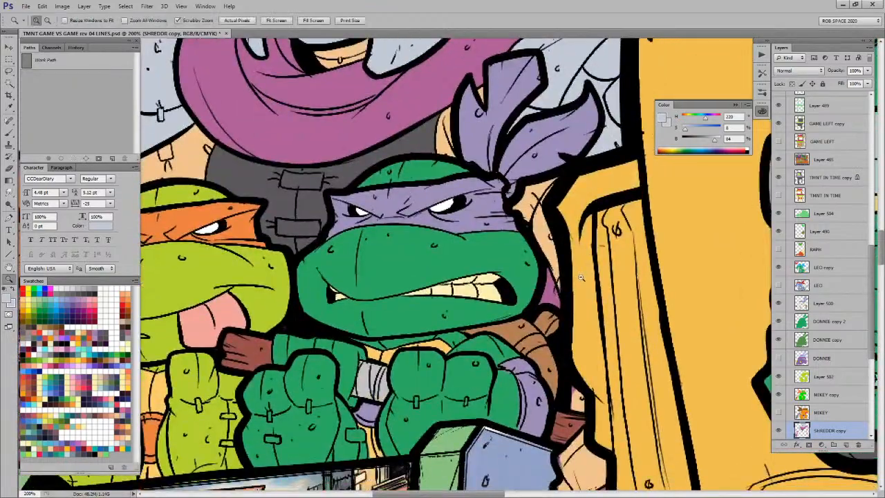
pyautogui.hotkey('ctrl', '0')
pyautogui.hotkey('ctrl', '1')
pyautogui.moveTo(620, 363); pyautogui.dragTo(556, 334)
pyautogui.press('l')
pyautogui.moveTo(515, 272)
pyautogui.mouseDown()
pyautogui.moveTo(545, 267)
pyautogui.moveTo(530, 365)
pyautogui.mouseUp()
pyautogui.press('w')
pyautogui.rightClick(526, 337)
pyautogui.click(563, 187)
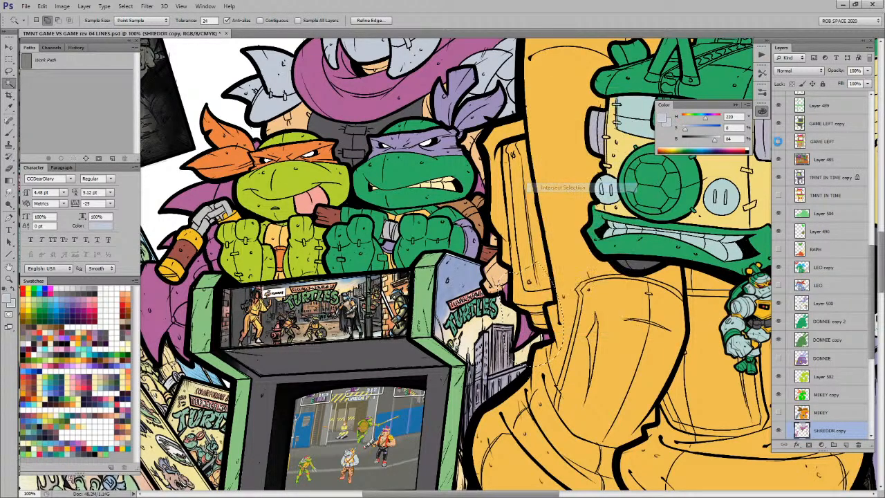
# Step: Fill the selected arm blade beside the arcade cabinet's right side with light grey-blue and deselect it
pyautogui.hotkey('alt', 'BackSpace')
pyautogui.hotkey('ctrl', 'd')
# Step: Touch up Shredder's hand beside the arcade cabinet with its sampled skin tone on the SHREDDR copy layer
pyautogui.moveTo(499, 282); pyautogui.dragTo(516, 272)
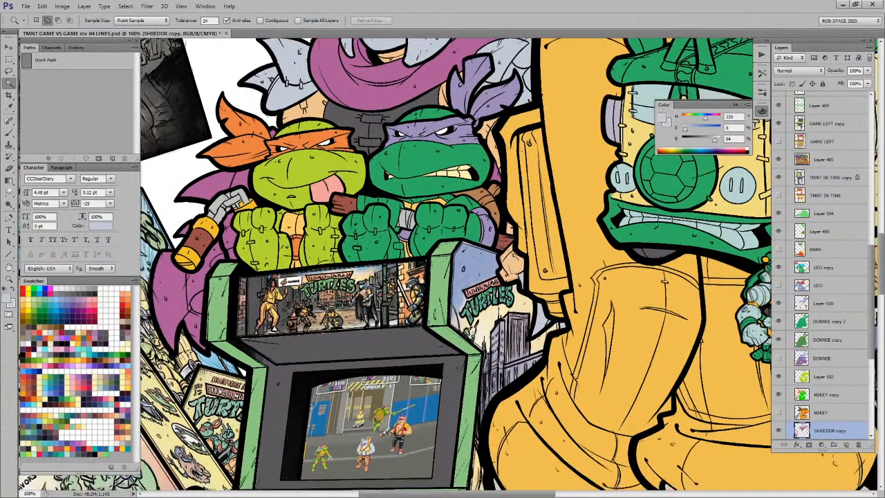
pyautogui.press('z')
pyautogui.click(516, 271)
pyautogui.press('b')
pyautogui.keyDown('alt'); pyautogui.click(520, 265); pyautogui.keyUp('alt')
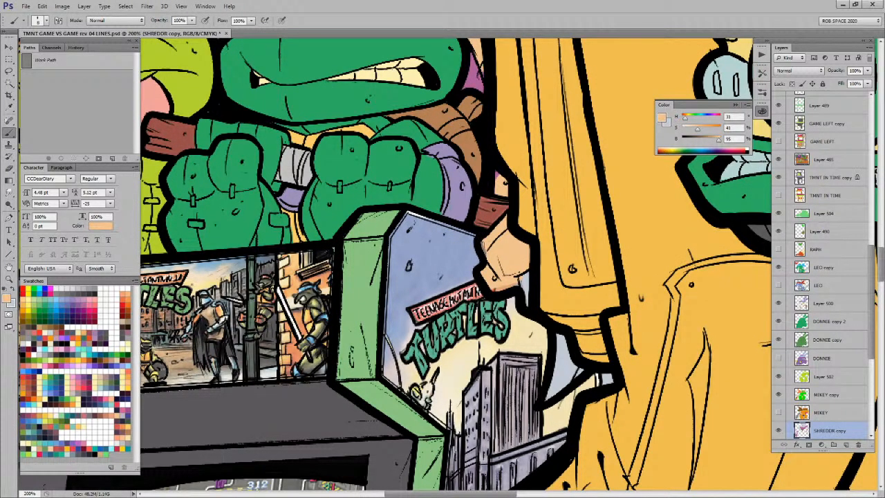
pyautogui.keyDown('ctrl'); pyautogui.click(482, 318); pyautogui.keyUp('ctrl')
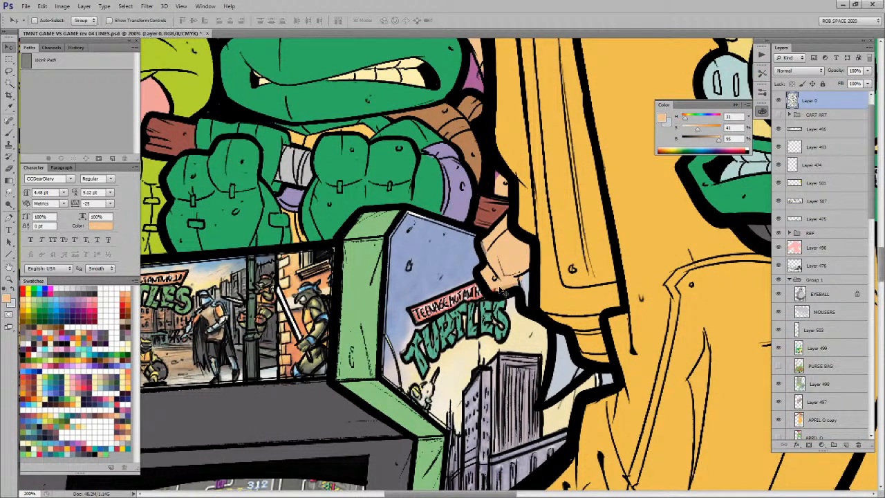
pyautogui.press('e')
pyautogui.keyDown('ctrl'); pyautogui.click(498, 285); pyautogui.keyUp('ctrl')
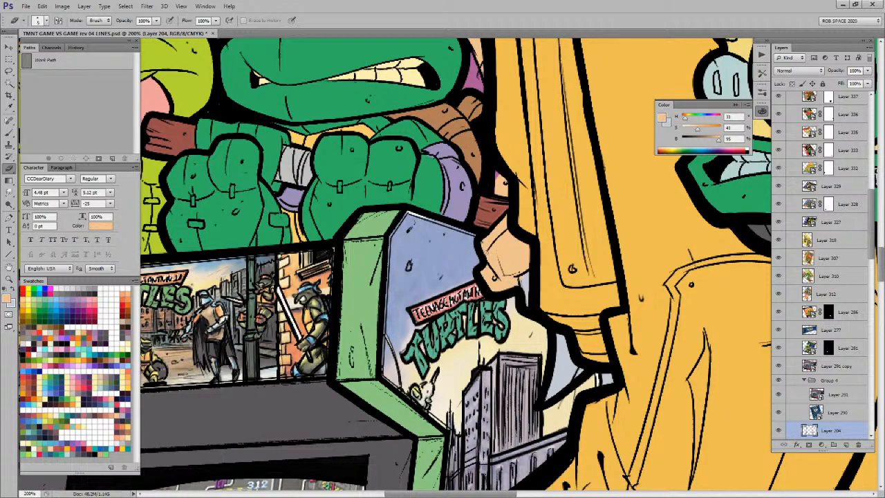
pyautogui.keyDown('ctrl'); pyautogui.click(522, 279); pyautogui.keyUp('ctrl')
pyautogui.press('b')
pyautogui.keyDown('alt'); pyautogui.click(523, 279); pyautogui.keyUp('alt')
pyautogui.keyDown('alt'); pyautogui.click(523, 268); pyautogui.keyUp('alt')
# Step: Lasso Shredder's purple arm and blades around Mikey's nunchuck and recolour them light grey-blue
pyautogui.moveTo(423, 295); pyautogui.dragTo(702, 364)
pyautogui.moveTo(420, 336); pyautogui.dragTo(654, 339)
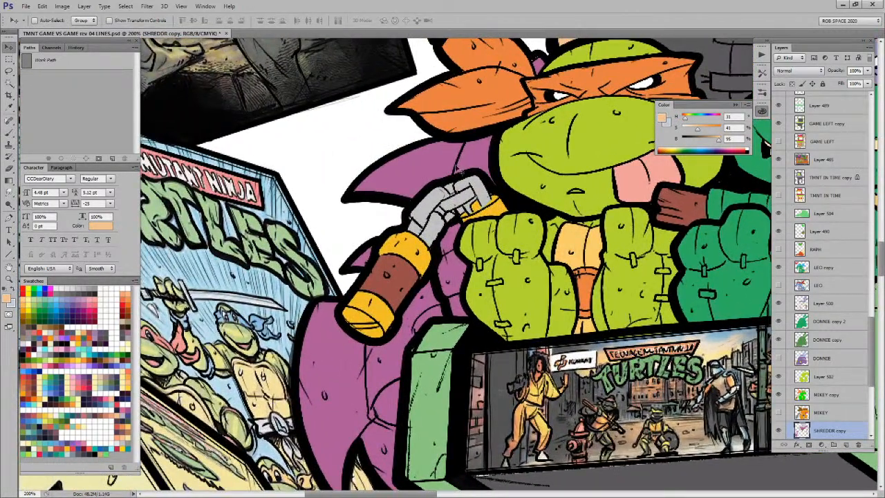
pyautogui.keyDown('ctrl'); pyautogui.keyDown('alt'); pyautogui.click(484, 282); pyautogui.keyUp('alt'); pyautogui.keyUp('ctrl')
pyautogui.moveTo(515, 339); pyautogui.dragTo(429, 329)
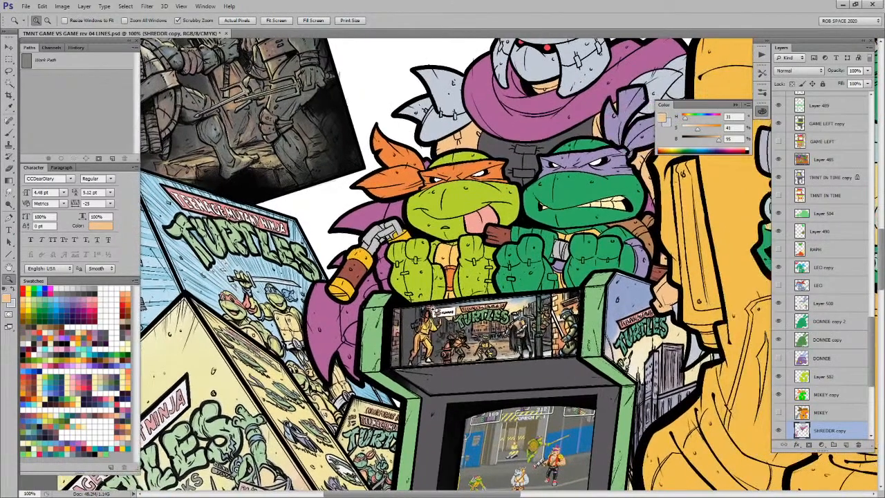
pyautogui.press('l')
pyautogui.moveTo(418, 225)
pyautogui.mouseDown()
pyautogui.moveTo(387, 402)
pyautogui.moveTo(380, 196)
pyautogui.moveTo(419, 195)
pyautogui.mouseUp()
pyautogui.press('b')
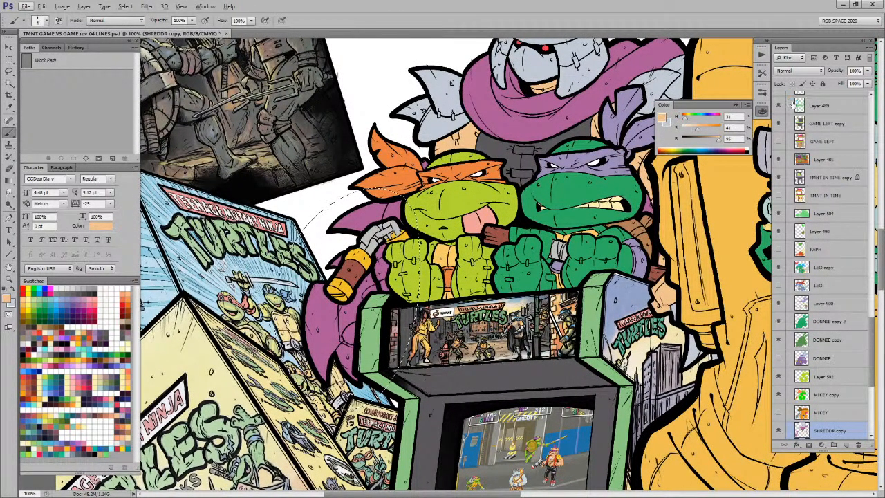
pyautogui.press('Delete')
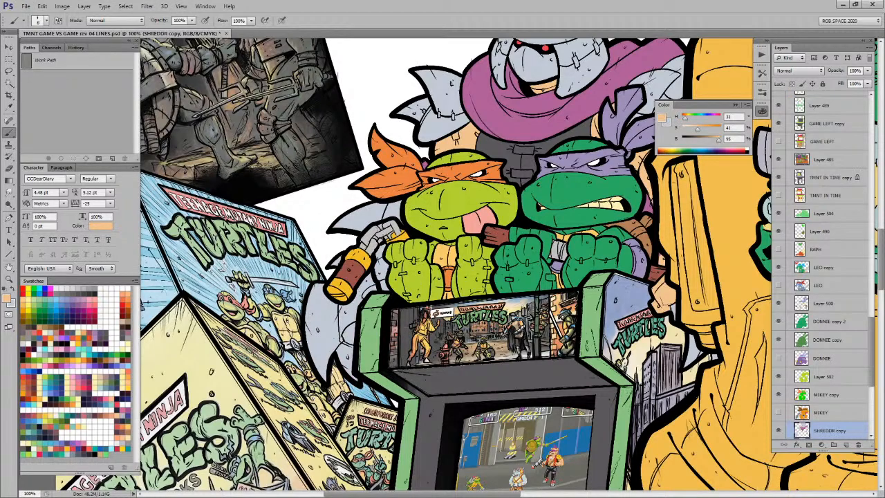
# Step: Lasso the bare arm patches between Shredder's blades and the green cabinet edge and fill them with skin tone
pyautogui.press('z')
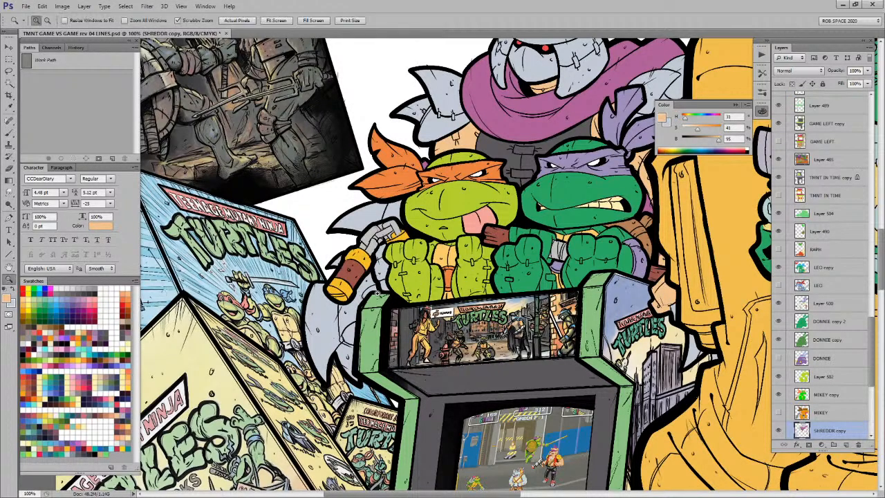
pyautogui.click(379, 294)
pyautogui.press('l')
pyautogui.moveTo(377, 277)
pyautogui.mouseDown()
pyautogui.moveTo(319, 370)
pyautogui.moveTo(345, 396)
pyautogui.moveTo(342, 345)
pyautogui.mouseUp()
pyautogui.hotkey('alt', 'BackSpace')
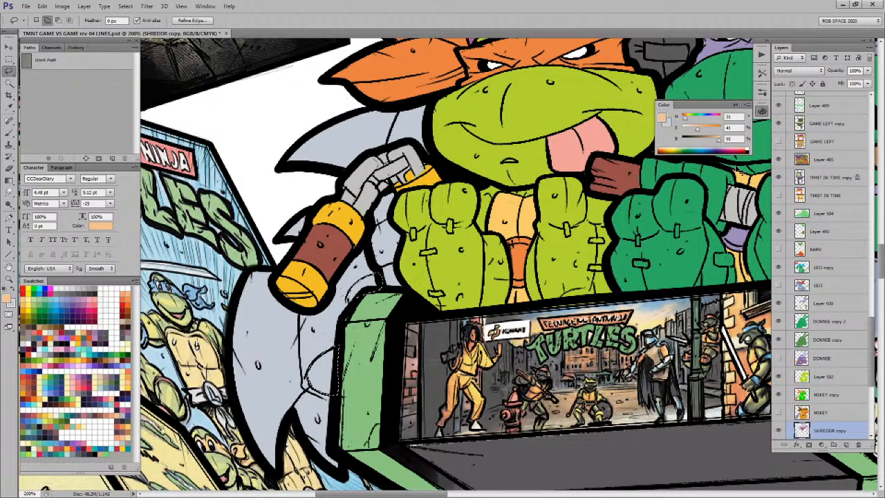
pyautogui.hotkey('ctrl', 'd')
pyautogui.press('z')
pyautogui.press('b')
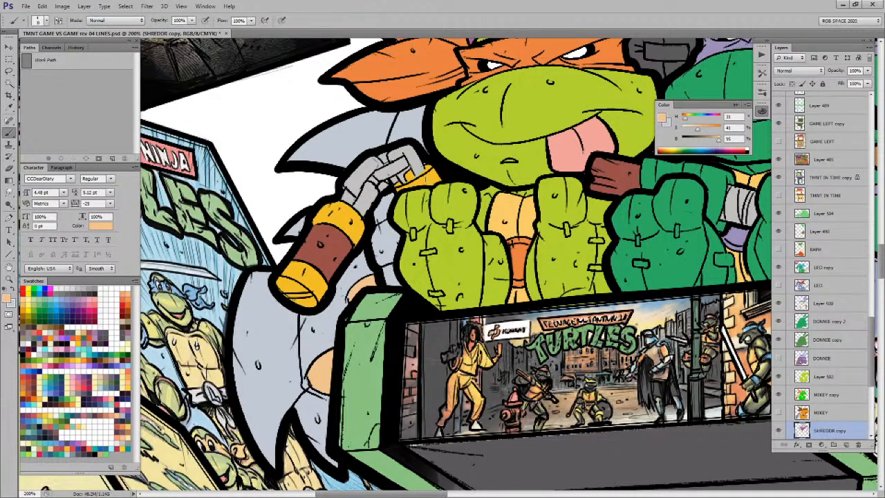
# Step: Touch up the end cap of Mikey's nunchuck with its sampled yellow-orange on the MIKEY copy layer
pyautogui.scroll(3, 434, 214)
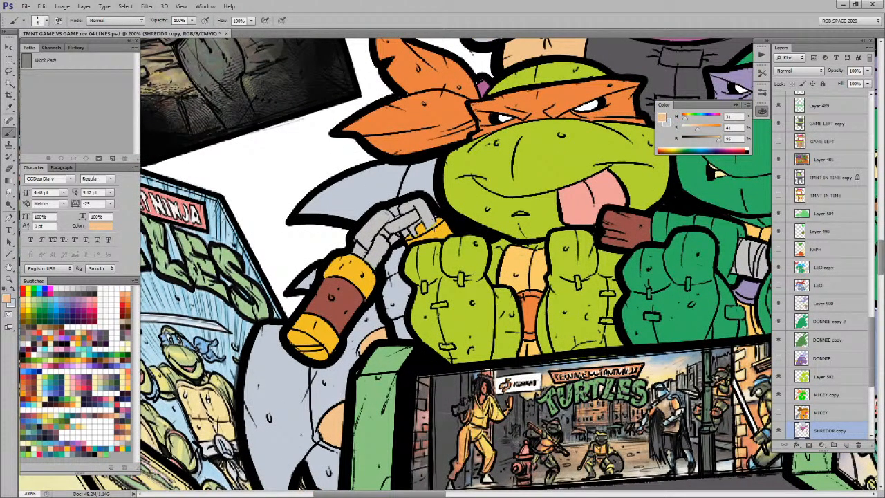
pyautogui.keyDown('alt'); pyautogui.click(441, 230); pyautogui.keyUp('alt')
pyautogui.keyDown('ctrl'); pyautogui.click(441, 236); pyautogui.keyUp('ctrl')
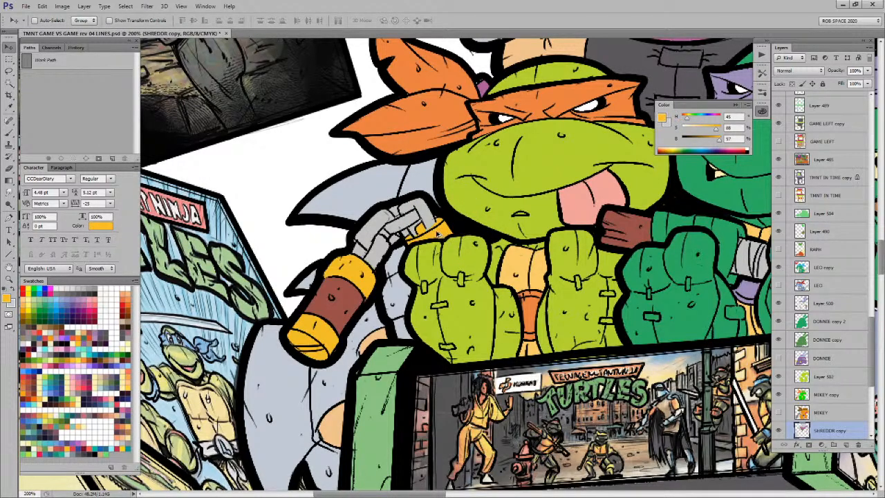
pyautogui.keyDown('alt'); pyautogui.click(436, 229); pyautogui.keyUp('alt')
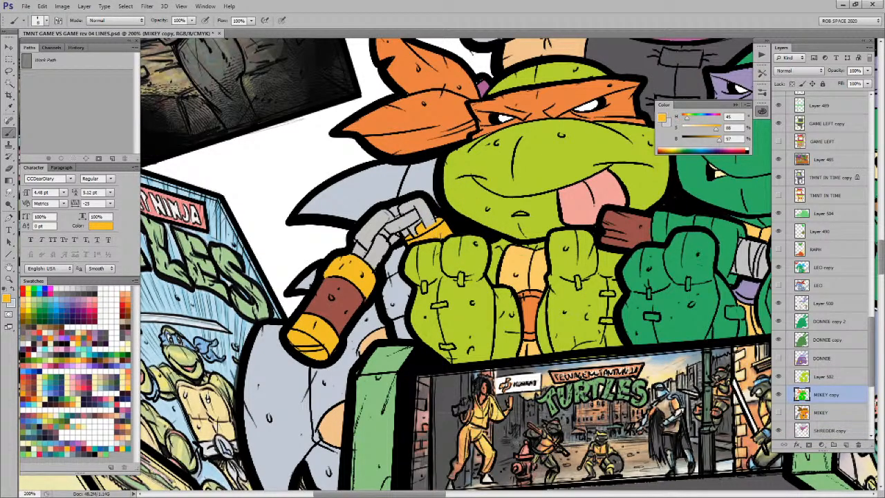
pyautogui.keyDown('alt'); pyautogui.click(435, 233); pyautogui.keyUp('alt')
pyautogui.keyDown('alt'); pyautogui.click(470, 223); pyautogui.keyUp('alt')
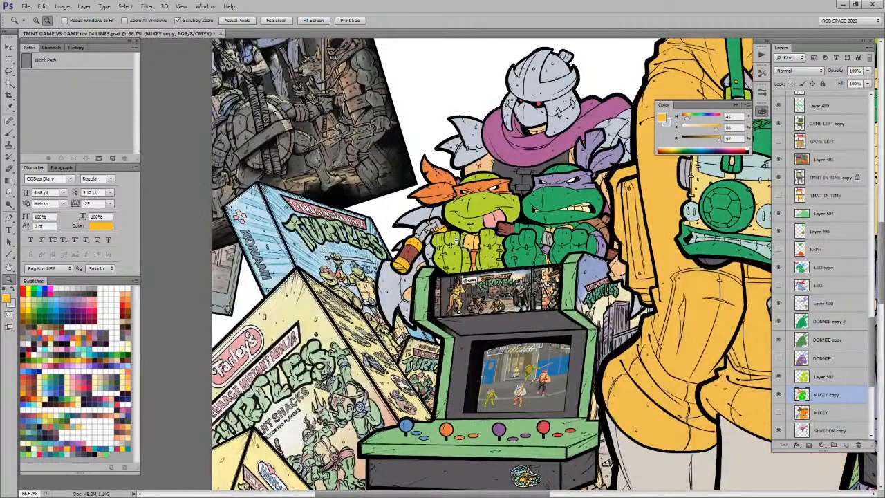
# Step: Recolour the small purple patch behind Mikey's mask knot light grey-blue on the SHREDDR copy layer
pyautogui.keyDown('ctrl'); pyautogui.click(459, 185); pyautogui.keyUp('ctrl')
pyautogui.keyDown('ctrl'); pyautogui.click(458, 184); pyautogui.keyUp('ctrl')
pyautogui.press('alt')
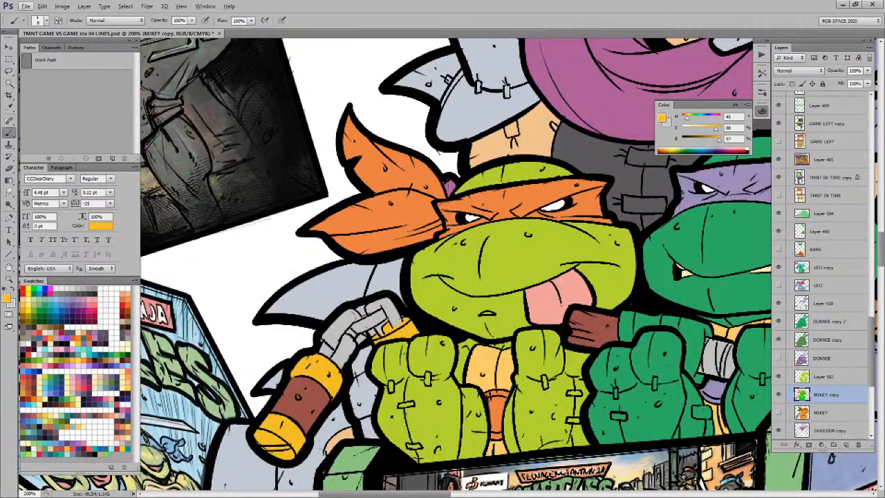
pyautogui.press('v')
pyautogui.keyDown('ctrl'); pyautogui.click(450, 188); pyautogui.keyUp('ctrl')
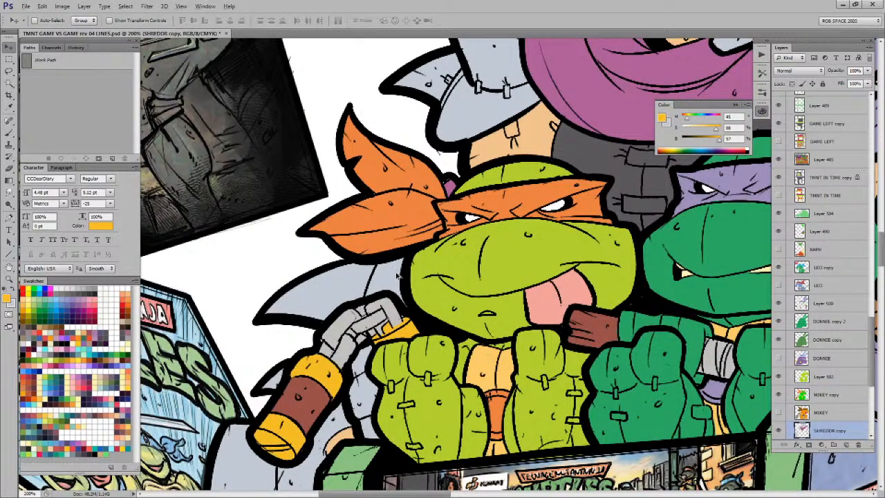
pyautogui.press('b')
pyautogui.keyDown('alt'); pyautogui.click(376, 253); pyautogui.keyUp('alt')
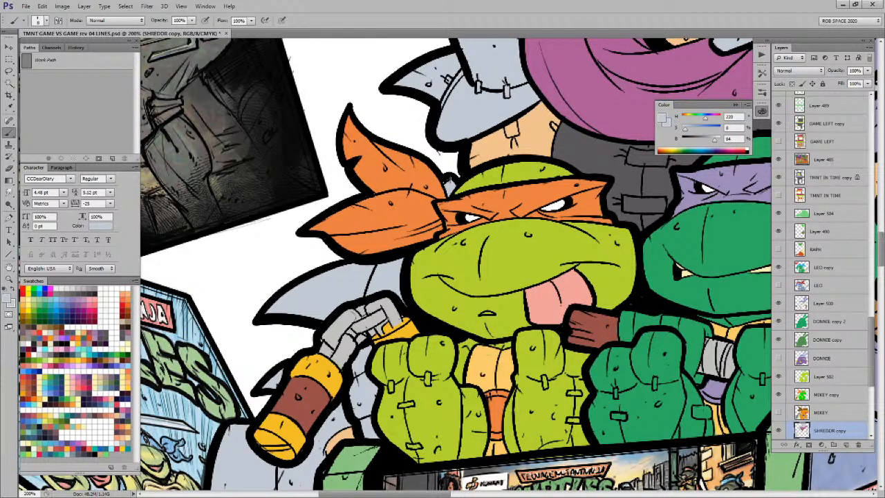
# Step: Lasso the part of Shredder's torso showing between the nunchuck and Mikey's arm and fill it dark grey
pyautogui.moveTo(548, 270); pyautogui.dragTo(353, 336)
pyautogui.press('z')
pyautogui.keyDown('alt'); pyautogui.click(515, 288); pyautogui.keyUp('alt')
pyautogui.keyDown('alt'); pyautogui.click(515, 288); pyautogui.keyUp('alt')
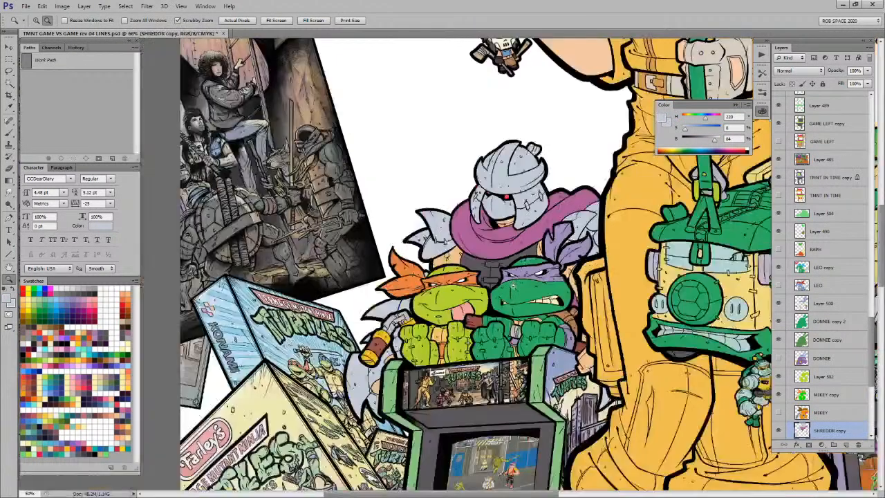
pyautogui.keyDown('alt'); pyautogui.click(514, 287); pyautogui.keyUp('alt')
pyautogui.keyDown('alt'); pyautogui.click(514, 288); pyautogui.keyUp('alt')
pyautogui.scroll(-3, 586, 323)
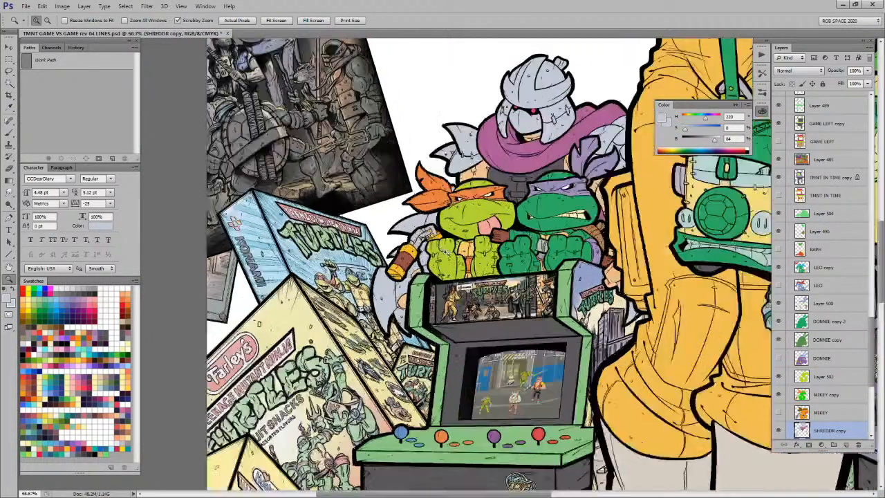
pyautogui.click(454, 254)
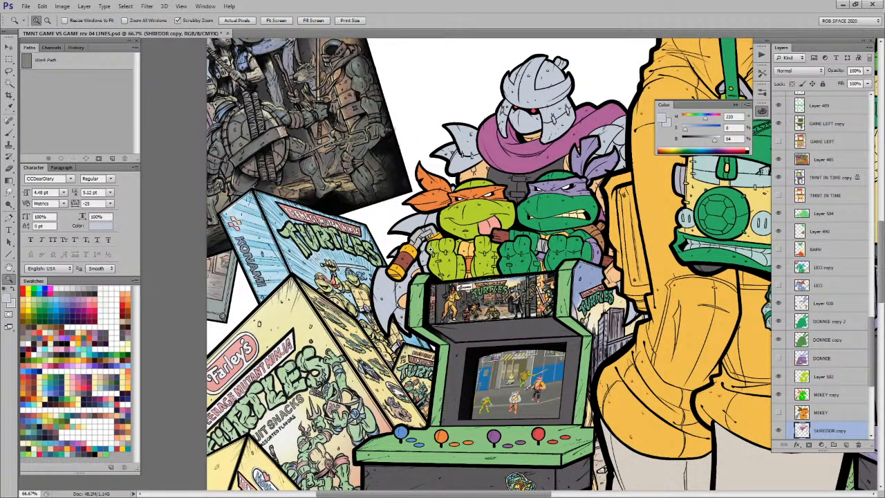
pyautogui.click(432, 250)
pyautogui.press('b')
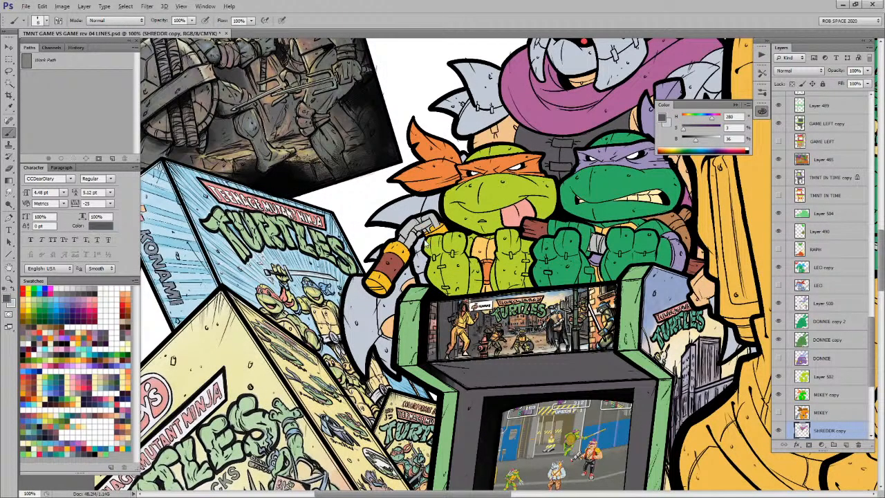
pyautogui.press('l')
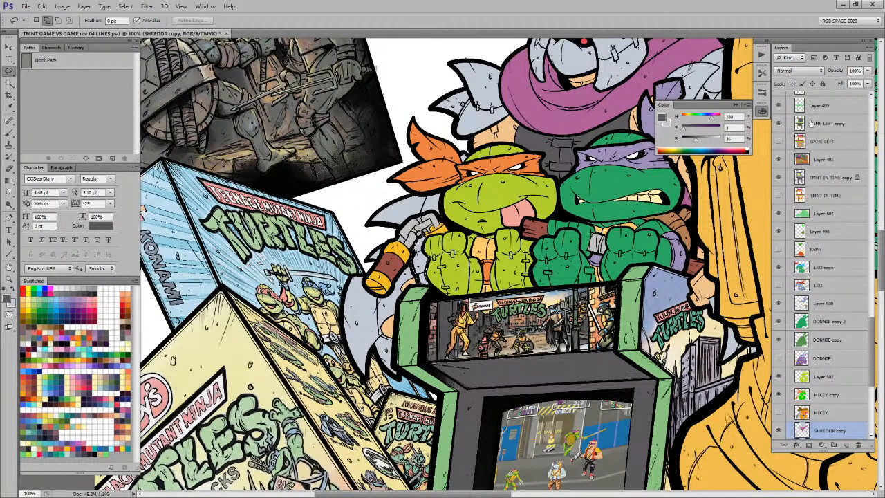
pyautogui.hotkey('ctrl', 'alt', 'z')
pyautogui.hotkey('ctrl', 'd')
pyautogui.press('b')
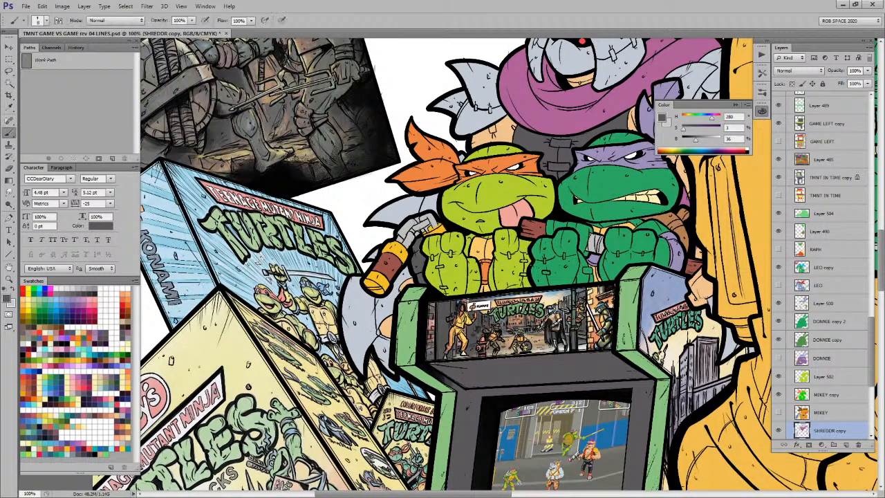
# Step: Touch up the small patches of Shredder's arm and cape beside Donnie with the sampled skin tone and purple
pyautogui.moveTo(726, 337); pyautogui.dragTo(552, 311)
pyautogui.keyDown('alt'); pyautogui.click(536, 279); pyautogui.keyUp('alt')
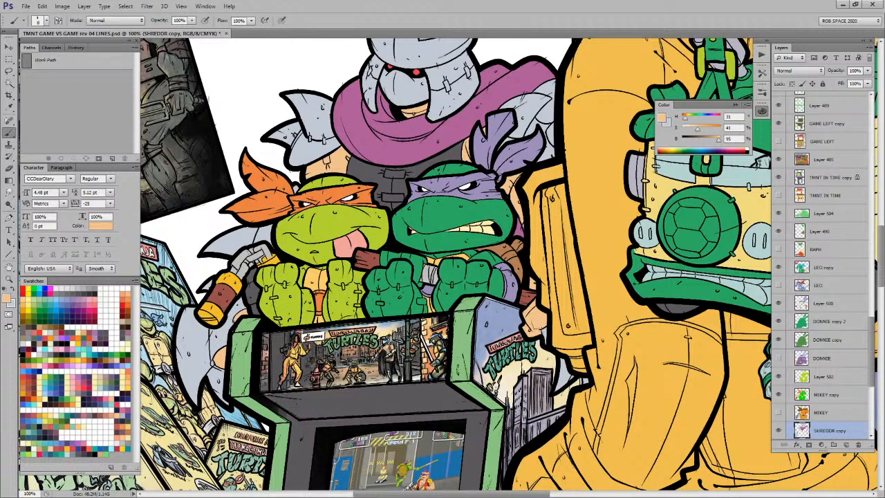
pyautogui.keyDown('alt'); pyautogui.click(532, 245); pyautogui.keyUp('alt')
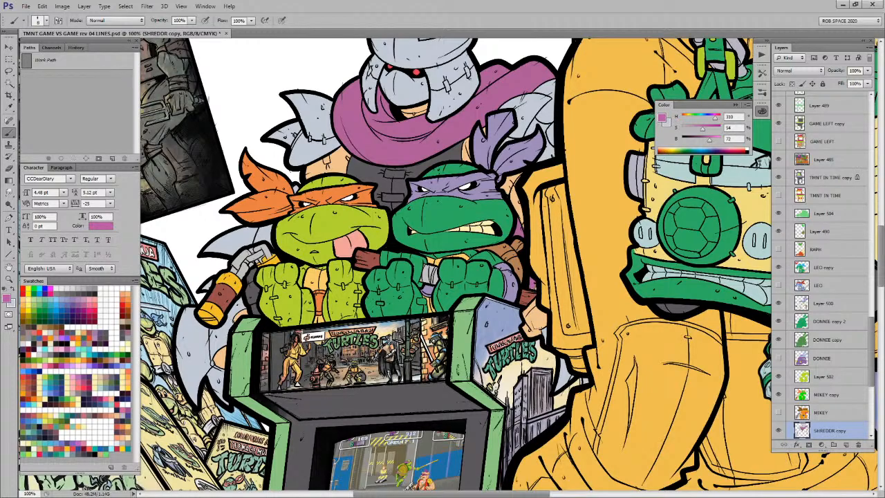
pyautogui.keyDown('alt'); pyautogui.click(518, 205); pyautogui.keyUp('alt')
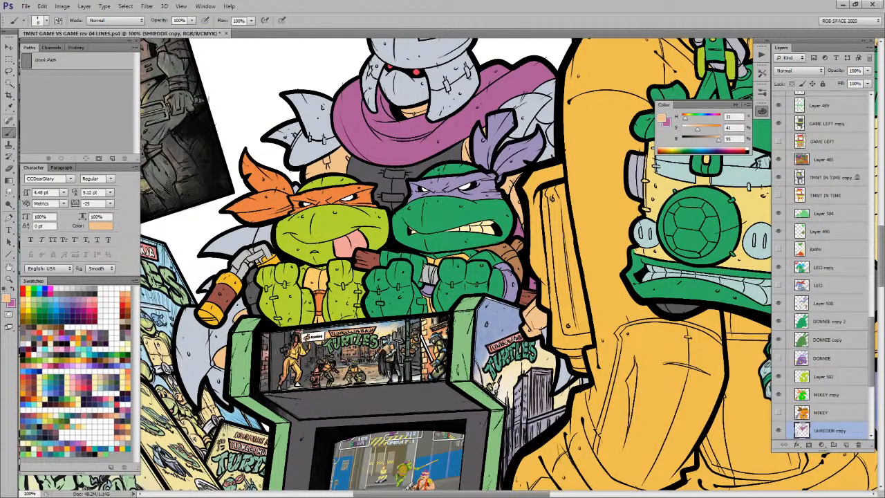
# Step: Check the colouring across the full illustration and save the document
pyautogui.moveTo(524, 198); pyautogui.dragTo(527, 287)
pyautogui.press('z')
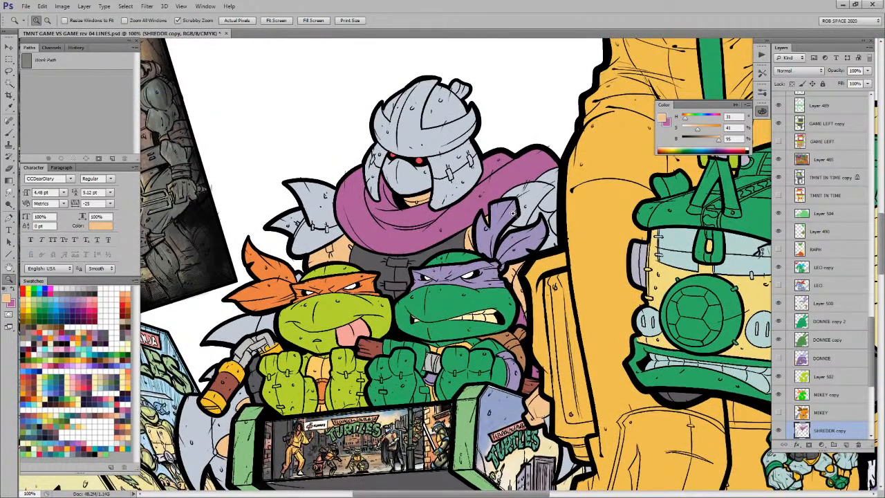
pyautogui.keyDown('alt'); pyautogui.click(514, 215); pyautogui.keyUp('alt')
pyautogui.keyDown('alt'); pyautogui.click(514, 220); pyautogui.keyUp('alt')
pyautogui.keyDown('alt'); pyautogui.click(516, 224); pyautogui.keyUp('alt')
pyautogui.keyDown('alt'); pyautogui.click(539, 225); pyautogui.keyUp('alt')
pyautogui.moveTo(650, 364); pyautogui.dragTo(519, 337)
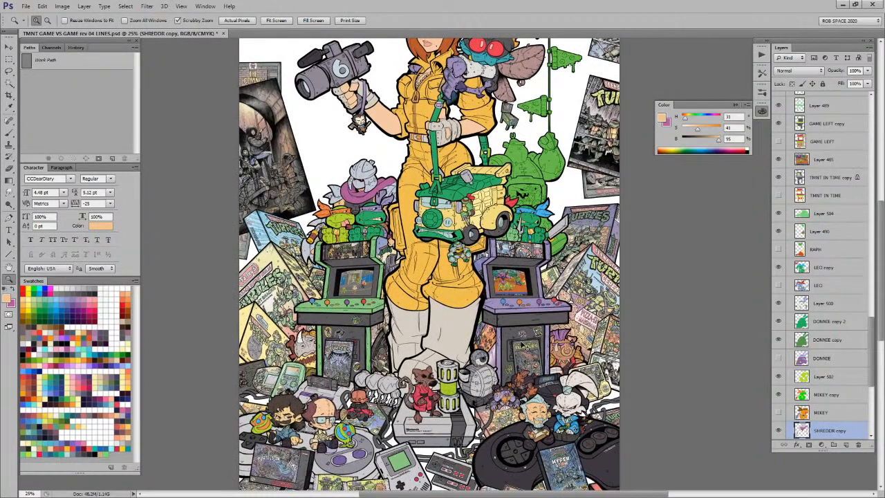
pyautogui.hotkey('ctrl', 's')
# Step: On Layer 507, brush the brown sampled from Splinter around the bearded old man's feet on the black game controller
pyautogui.moveTo(554, 439); pyautogui.dragTo(565, 342)
pyautogui.keyDown('ctrl'); pyautogui.click(550, 329); pyautogui.keyUp('ctrl')
pyautogui.keyDown('ctrl'); pyautogui.click(551, 333); pyautogui.keyUp('ctrl')
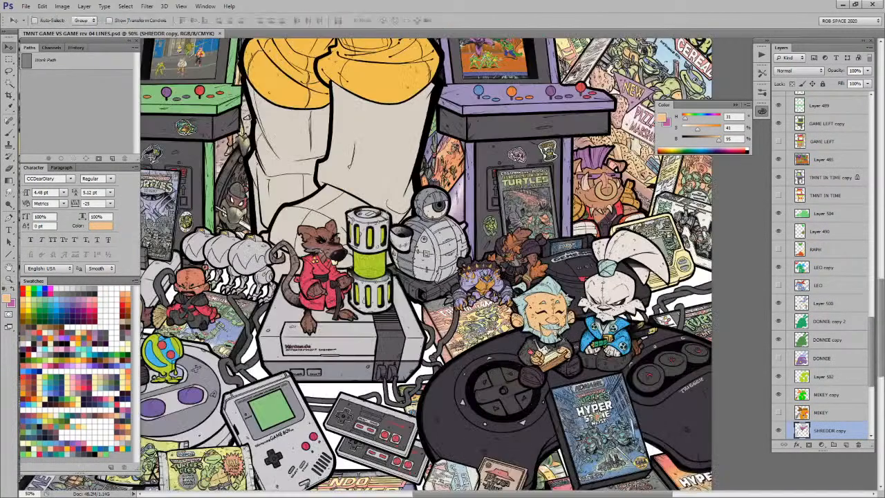
pyautogui.keyDown('ctrl'); pyautogui.click(554, 365); pyautogui.keyUp('ctrl')
pyautogui.press('w')
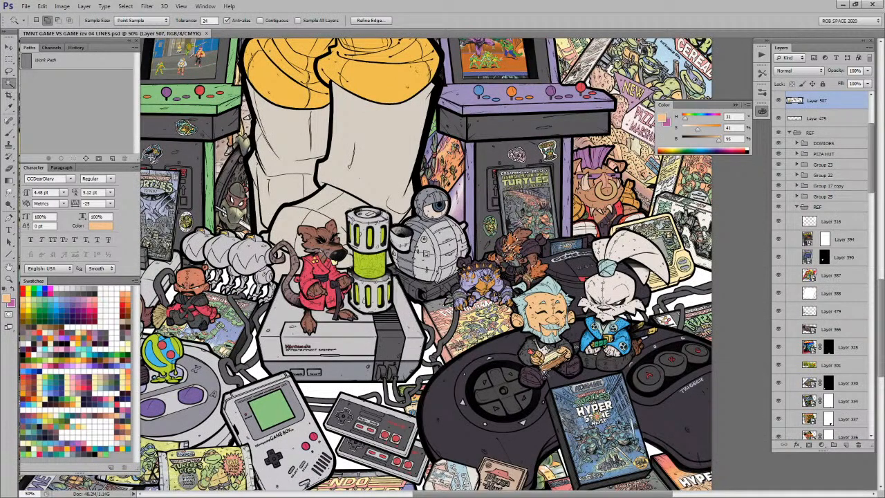
pyautogui.press('b')
pyautogui.keyDown('alt'); pyautogui.click(312, 243); pyautogui.keyUp('alt')
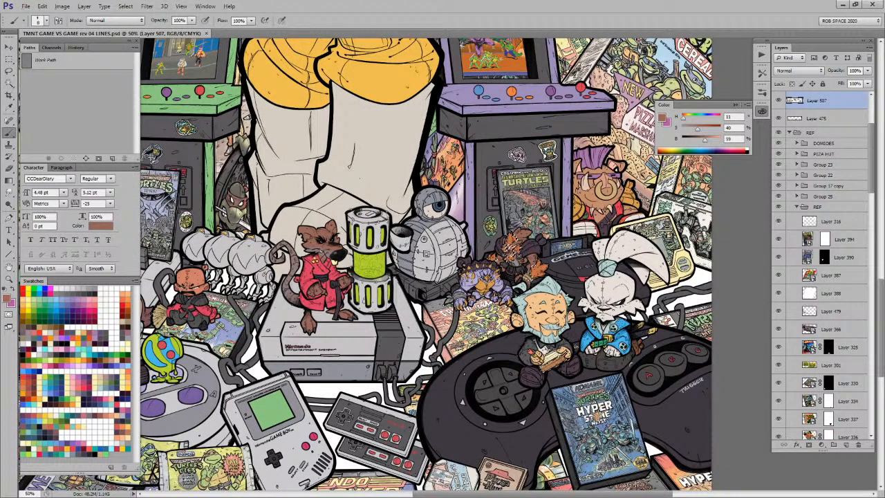
pyautogui.rightClick(542, 349)
pyautogui.click(594, 427)
pyautogui.moveTo(545, 370); pyautogui.dragTo(572, 358)
pyautogui.moveTo(609, 380); pyautogui.dragTo(598, 346)
# Step: Try to brush the grey-brown sampled from Splinter's tail over the lower robe and feet of the rabbit samurai
pyautogui.press('w')
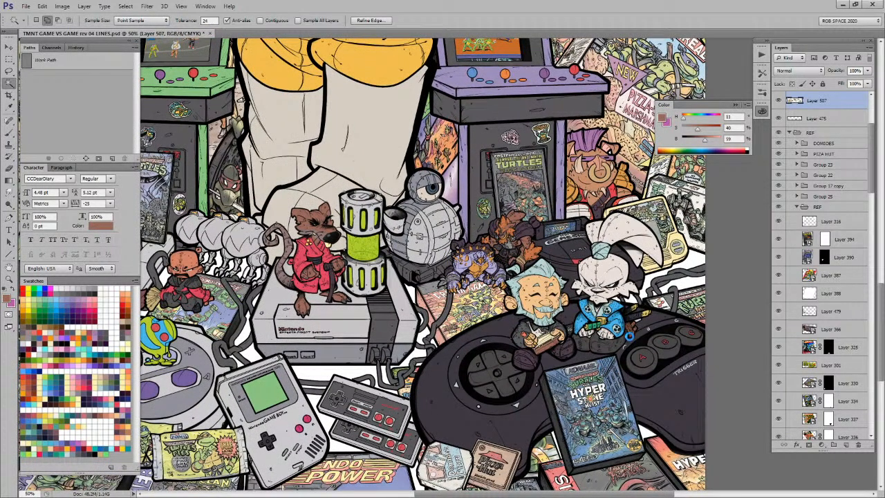
pyautogui.click(631, 335)
pyautogui.press('b')
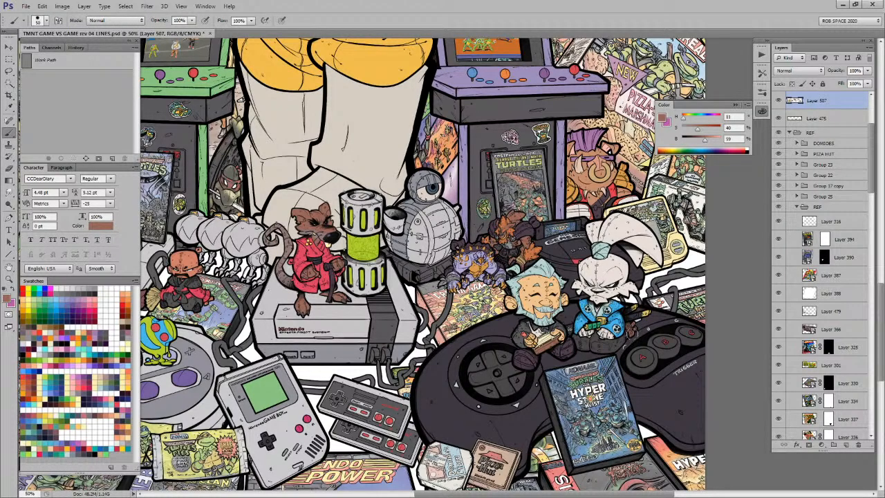
pyautogui.press('w')
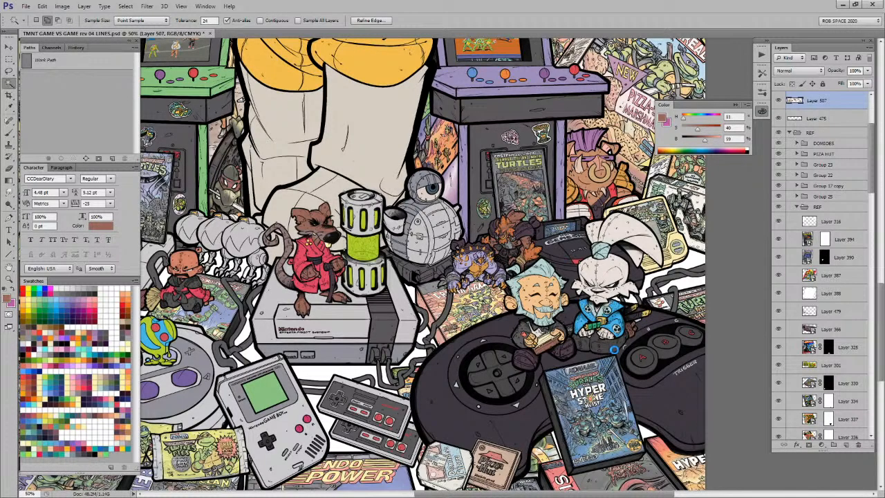
pyautogui.press('b')
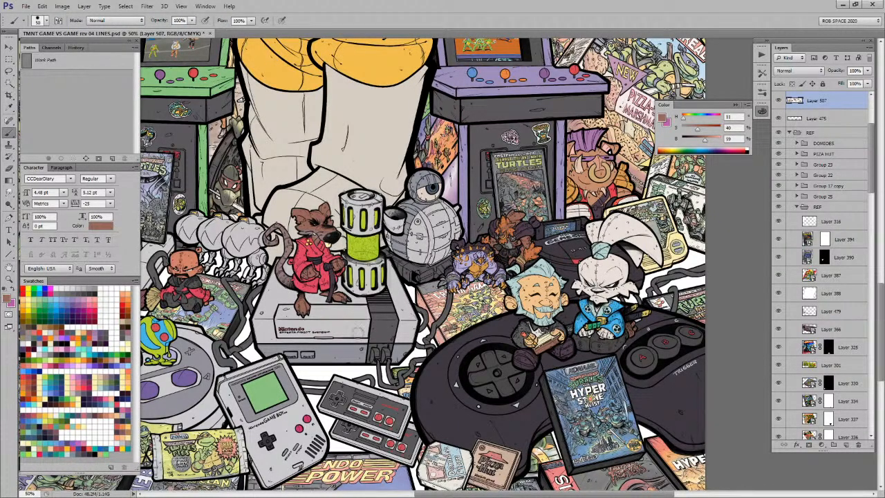
pyautogui.keyDown('alt'); pyautogui.click(287, 253); pyautogui.keyUp('alt')
pyautogui.keyDown('alt'); pyautogui.click(286, 254); pyautogui.keyUp('alt')
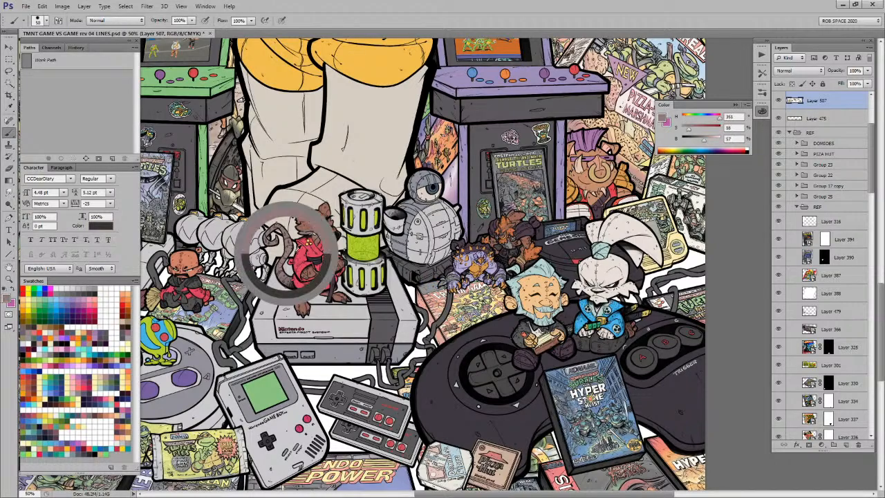
pyautogui.moveTo(580, 338)
pyautogui.mouseDown()
pyautogui.moveTo(577, 345)
pyautogui.moveTo(587, 338)
pyautogui.moveTo(599, 347)
pyautogui.moveTo(627, 336)
pyautogui.mouseUp()
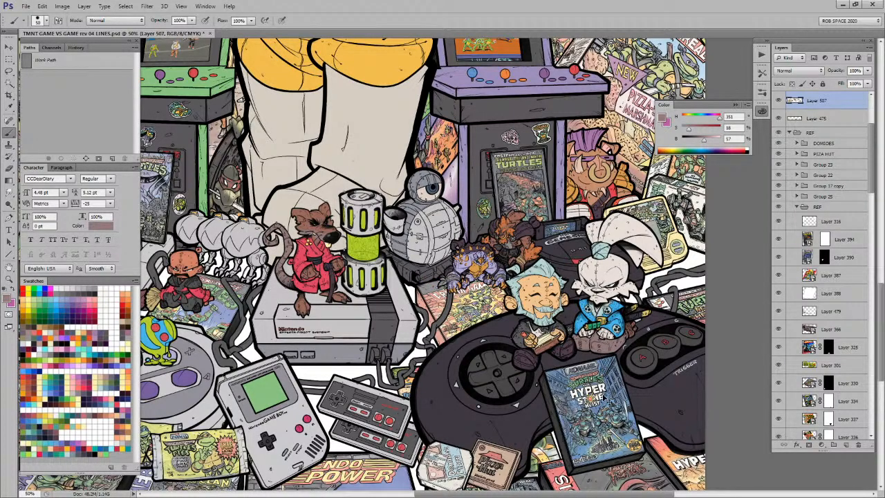
pyautogui.hotkey('ctrl', 'z')
pyautogui.moveTo(566, 348); pyautogui.dragTo(571, 340)
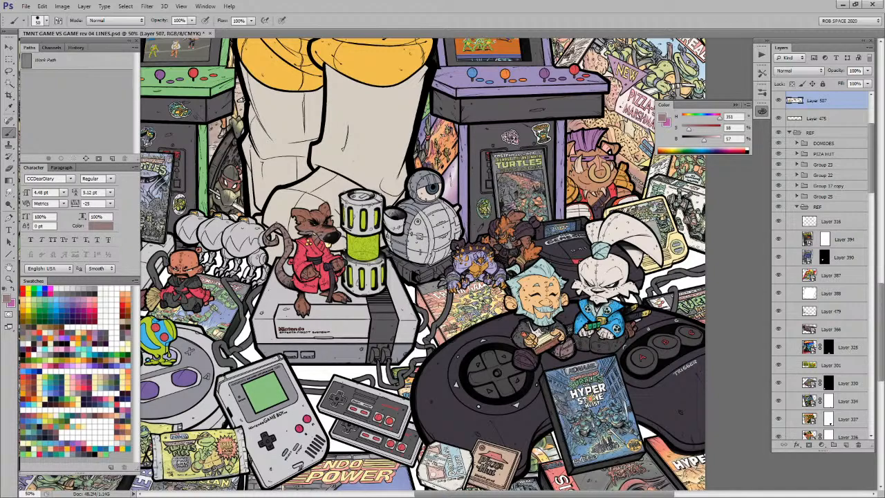
pyautogui.hotkey('ctrl', 'z')
pyautogui.press('z')
pyautogui.keyDown('alt'); pyautogui.click(595, 342); pyautogui.keyUp('alt')
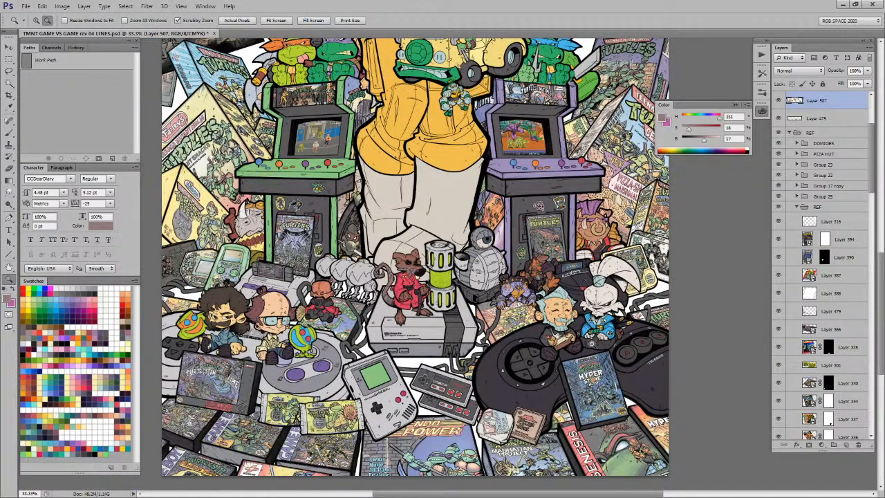
pyautogui.keyDown('alt'); pyautogui.click(592, 345); pyautogui.keyUp('alt')
pyautogui.keyDown('alt'); pyautogui.click(588, 345); pyautogui.keyUp('alt')
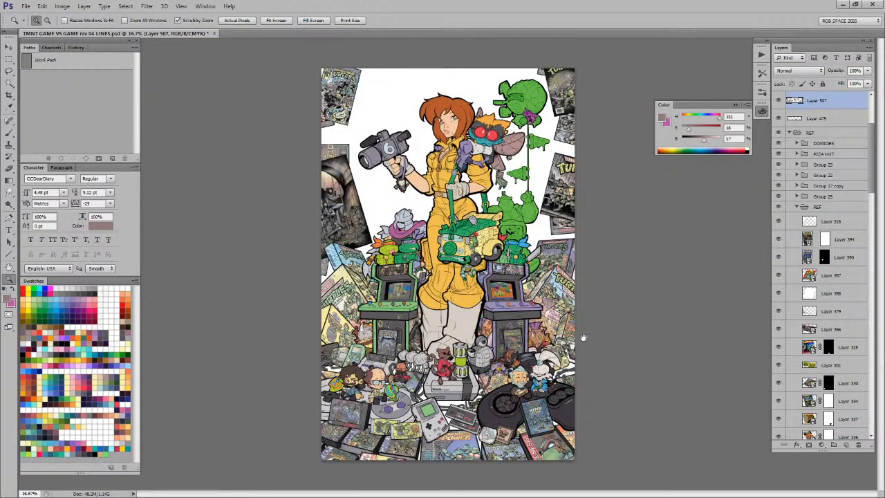
pyautogui.click(515, 223)
pyautogui.click(515, 222)
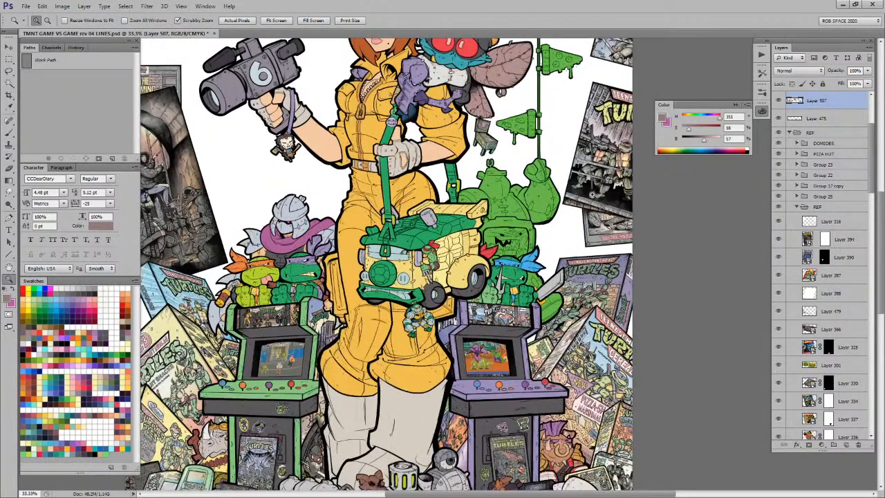
pyautogui.press('v')
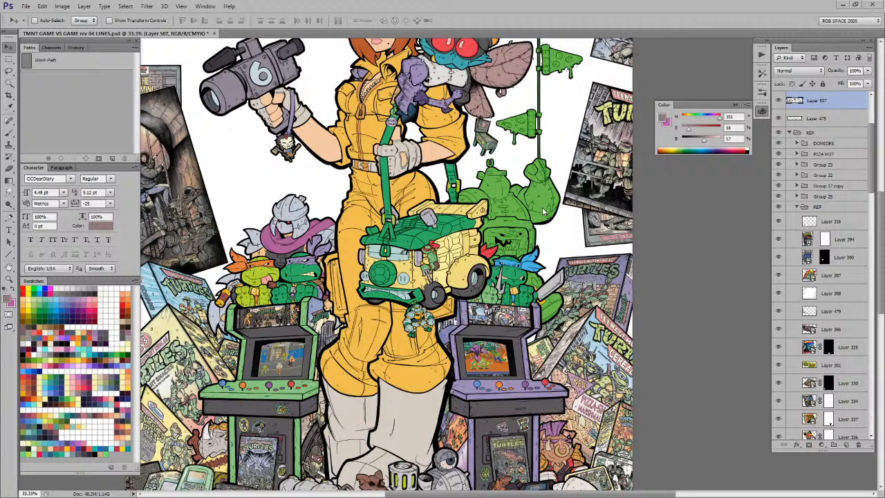
pyautogui.press('b')
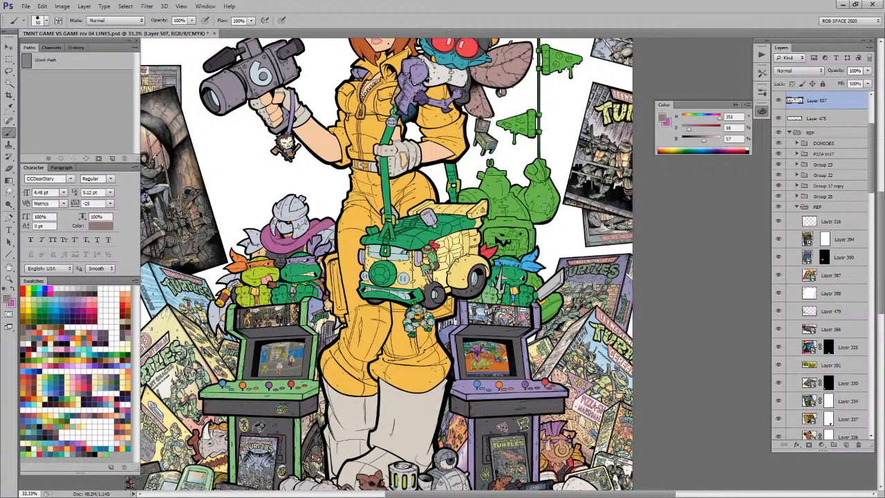
pyautogui.press('w')
pyautogui.click(543, 207)
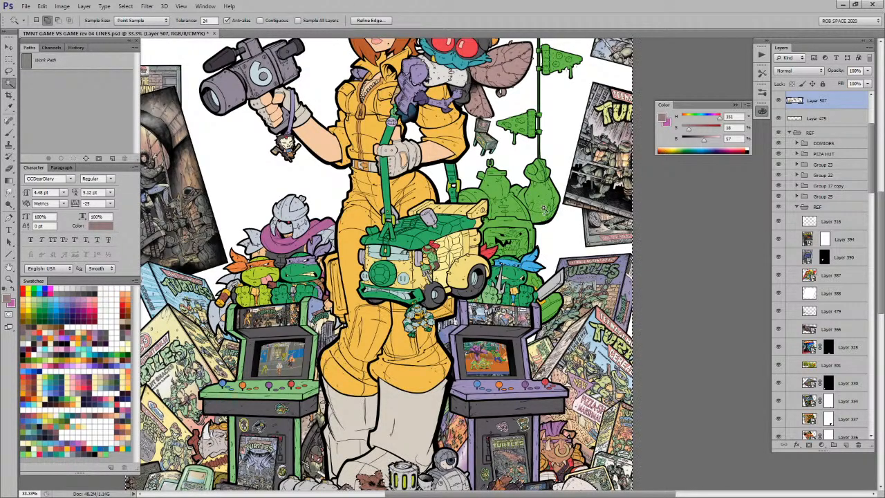
pyautogui.click(76, 48)
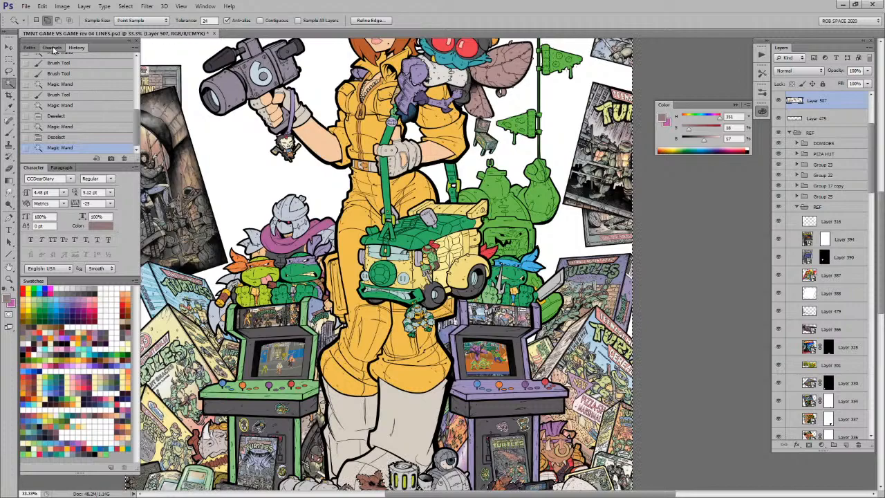
pyautogui.moveTo(60, 50); pyautogui.dragTo(60, 52)
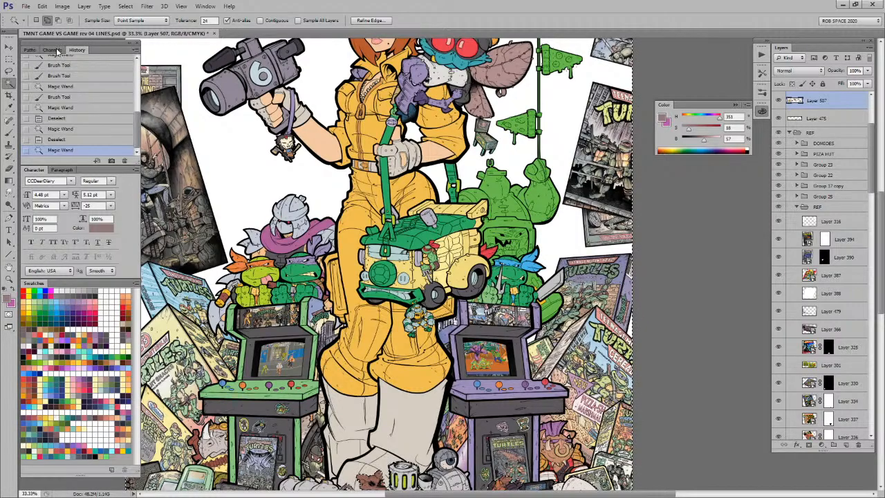
pyautogui.click(54, 51)
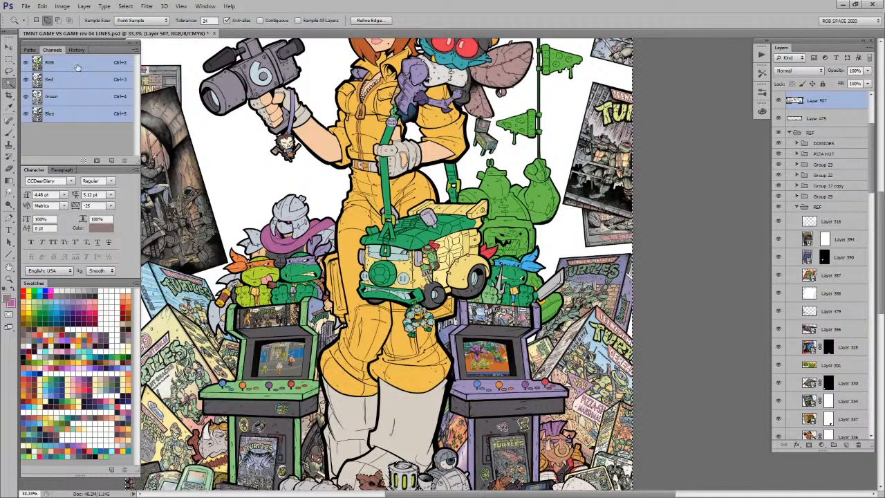
pyautogui.click(30, 50)
pyautogui.moveTo(383, 319); pyautogui.dragTo(396, 343)
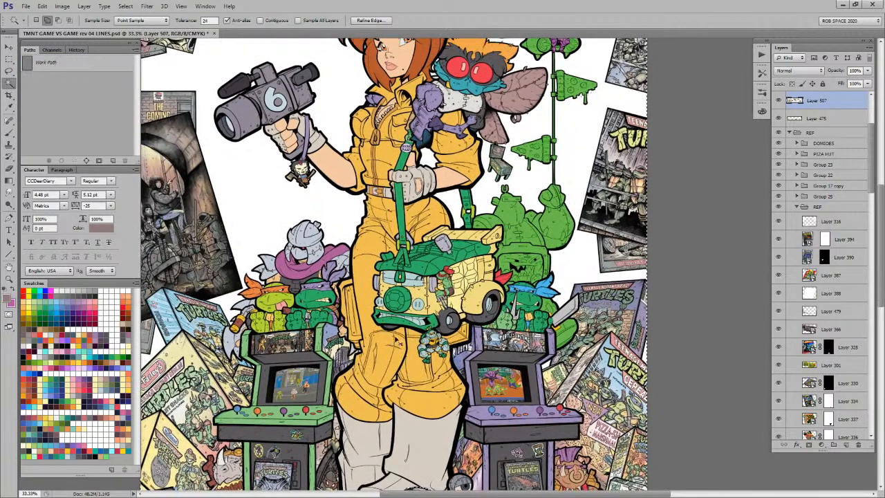
# Step: Select the KRANG copy layer and recolour its flat green shapes with the light skin tone sampled from the bearded man's face
pyautogui.press('v')
pyautogui.keyDown('ctrl'); pyautogui.click(517, 254); pyautogui.keyUp('ctrl')
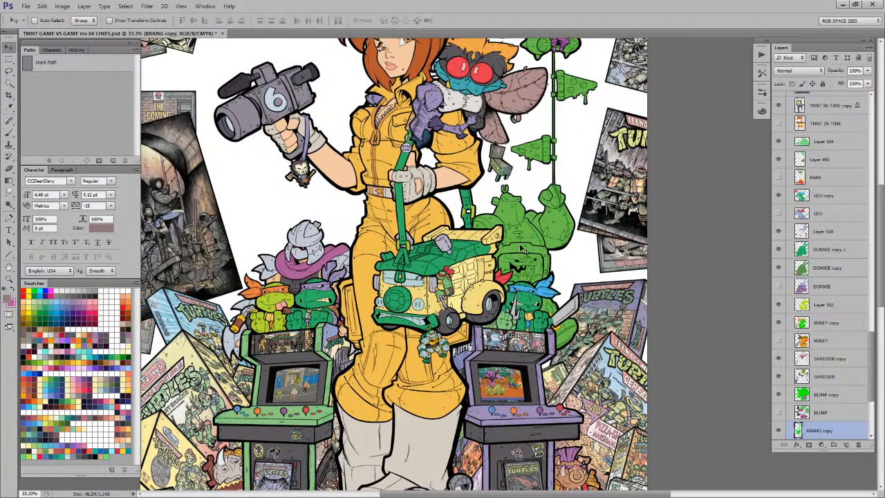
pyautogui.press('b')
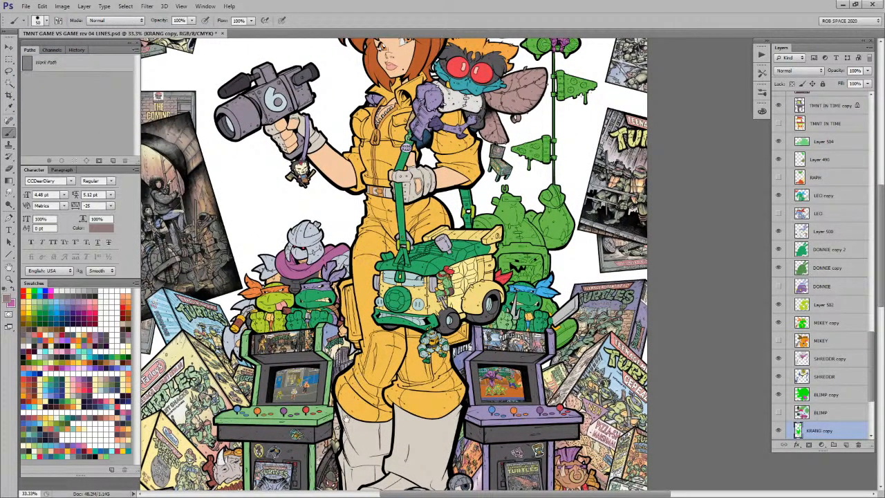
pyautogui.scroll(-5, 530, 254)
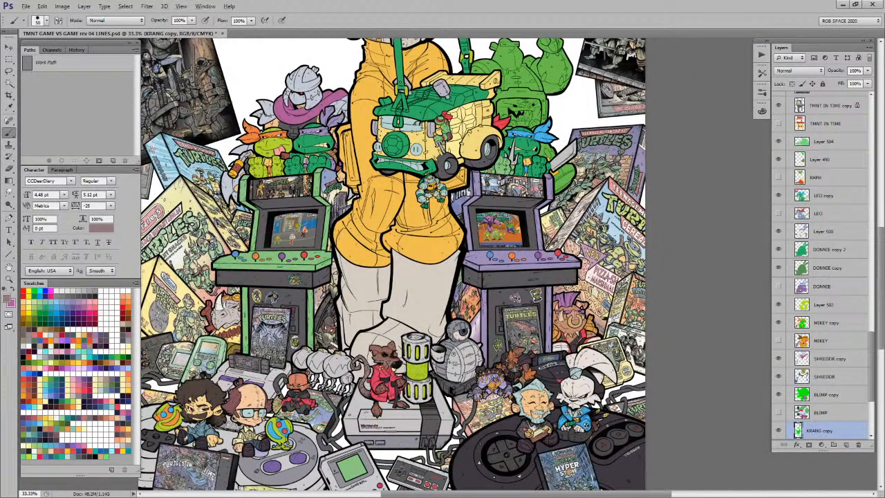
pyautogui.keyDown('alt'); pyautogui.click(256, 395); pyautogui.keyUp('alt')
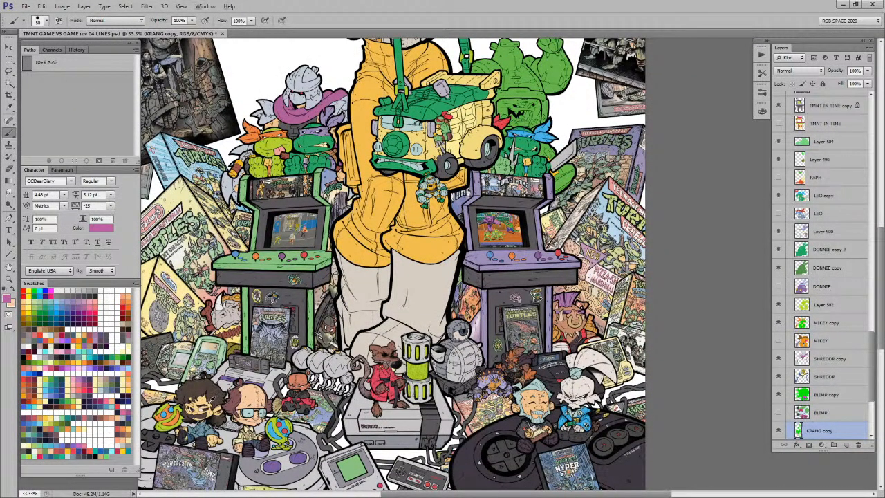
pyautogui.keyDown('alt'); pyautogui.click(202, 402); pyautogui.keyUp('alt')
pyautogui.hotkey('shift', 'alt', 'BackSpace')
# Step: Lasso the screen-shaped belly housing of Krang's robot body and fill it with golden orange
pyautogui.moveTo(618, 251); pyautogui.dragTo(603, 375)
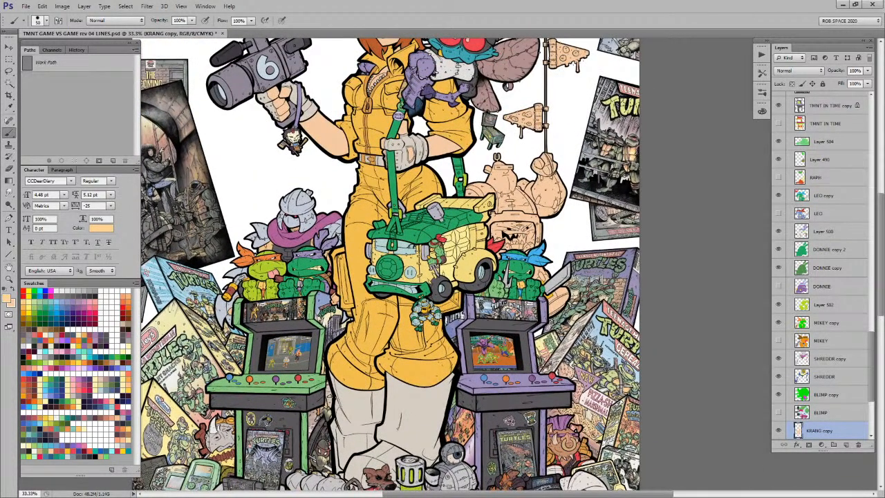
pyautogui.keyDown('alt'); pyautogui.click(425, 313); pyautogui.keyUp('alt')
pyautogui.keyDown('alt'); pyautogui.click(529, 232); pyautogui.keyUp('alt')
pyautogui.scroll(-2, 475, 298)
pyautogui.keyDown('alt'); pyautogui.click(277, 225); pyautogui.keyUp('alt')
pyautogui.press('z')
pyautogui.click(543, 187)
pyautogui.click(543, 186)
pyautogui.click(543, 187)
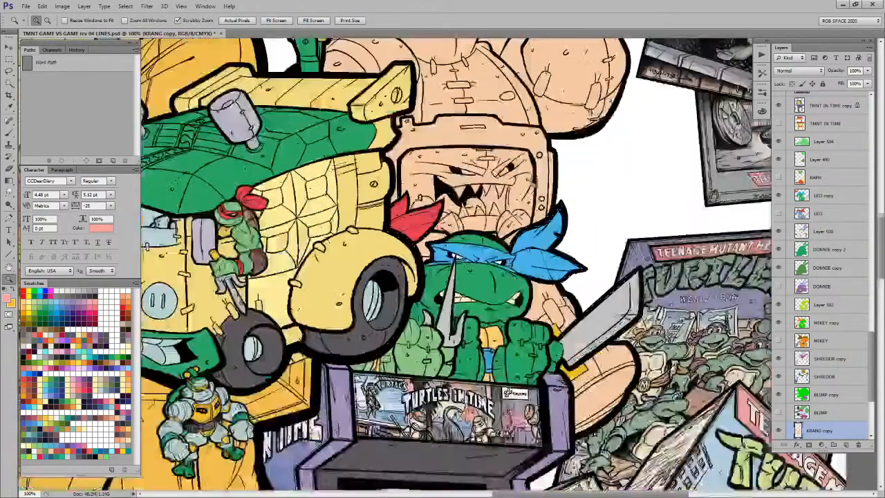
pyautogui.moveTo(502, 160); pyautogui.dragTo(532, 239)
pyautogui.click(531, 233)
pyautogui.press('l')
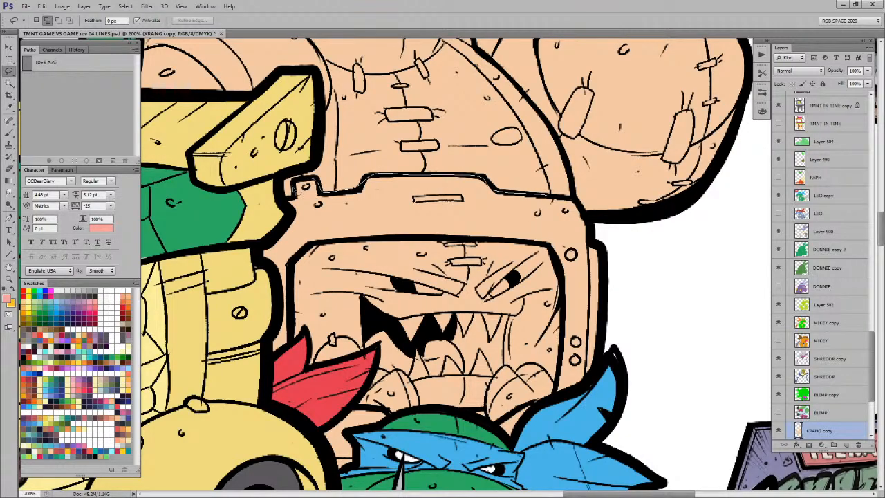
pyautogui.moveTo(283, 203)
pyautogui.mouseDown()
pyautogui.moveTo(312, 145)
pyautogui.moveTo(235, 385)
pyautogui.moveTo(396, 407)
pyautogui.moveTo(603, 390)
pyautogui.moveTo(647, 228)
pyautogui.moveTo(601, 145)
pyautogui.moveTo(318, 127)
pyautogui.mouseUp()
pyautogui.hotkey('shift', 'alt', 'BackSpace')
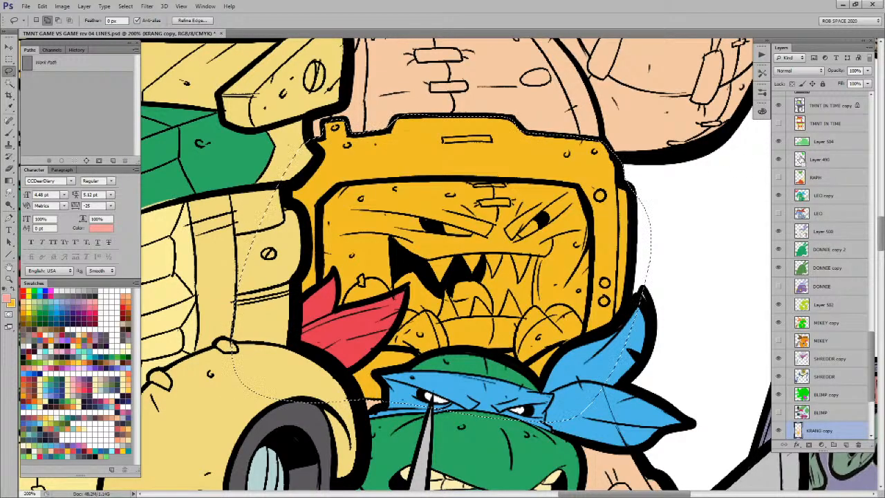
pyautogui.hotkey('ctrl', 'd')
# Step: Lasso Krang's face inside the orange housing and fill it with salmon pink
pyautogui.moveTo(592, 240)
pyautogui.mouseDown()
pyautogui.moveTo(587, 339)
pyautogui.moveTo(523, 368)
pyautogui.moveTo(467, 353)
pyautogui.moveTo(403, 351)
pyautogui.moveTo(333, 315)
pyautogui.moveTo(322, 236)
pyautogui.moveTo(353, 187)
pyautogui.moveTo(581, 194)
pyautogui.moveTo(589, 208)
pyautogui.mouseUp()
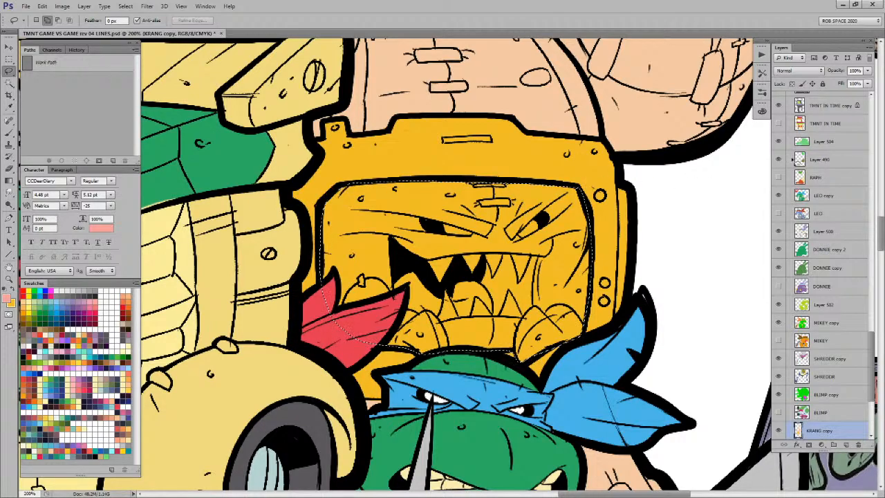
pyautogui.hotkey('alt', 'BackSpace')
pyautogui.hotkey('ctrl', 'd')
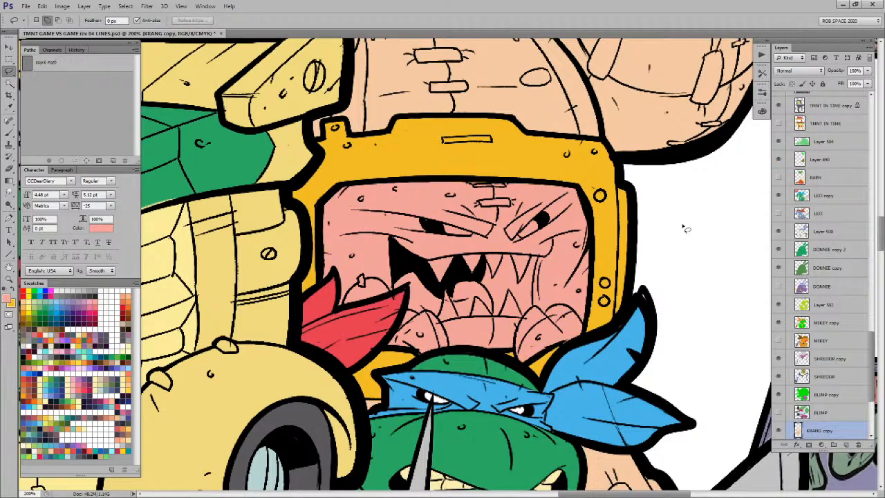
# Step: Brush purple into both of Krang's eyes
pyautogui.press('b')
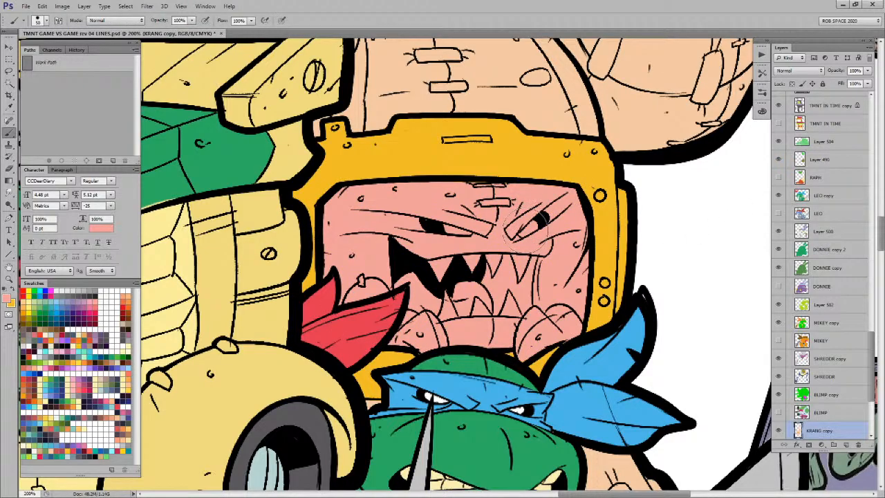
pyautogui.press('z')
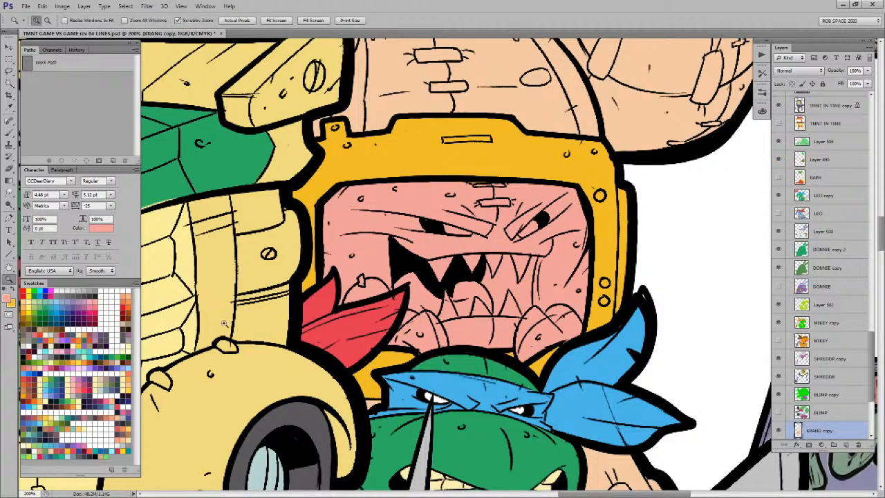
pyautogui.keyDown('alt'); pyautogui.click(336, 317); pyautogui.keyUp('alt')
pyautogui.click(339, 316)
pyautogui.press('b')
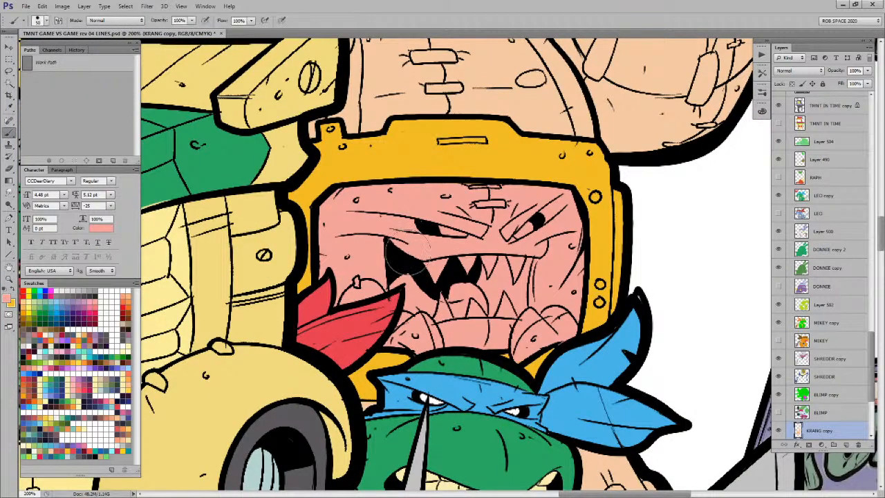
pyautogui.press('x')
pyautogui.press('x')
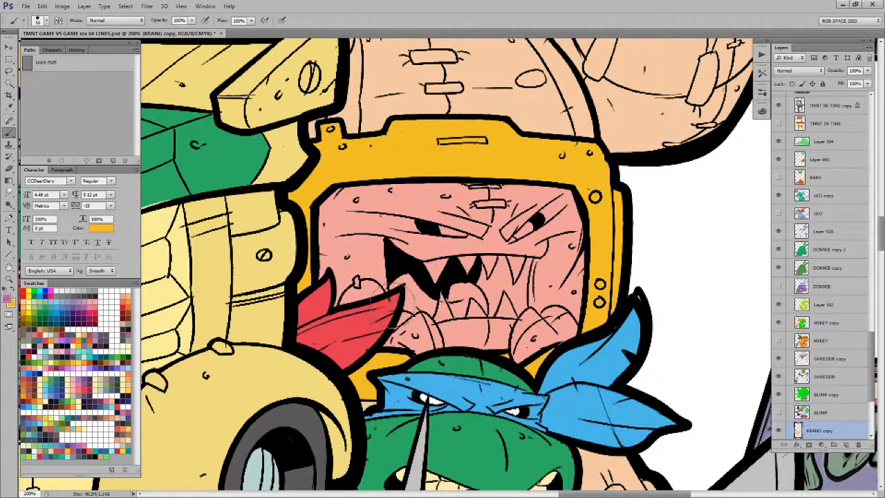
pyautogui.moveTo(446, 232)
pyautogui.mouseDown()
pyautogui.moveTo(437, 228)
pyautogui.moveTo(460, 233)
pyautogui.mouseUp()
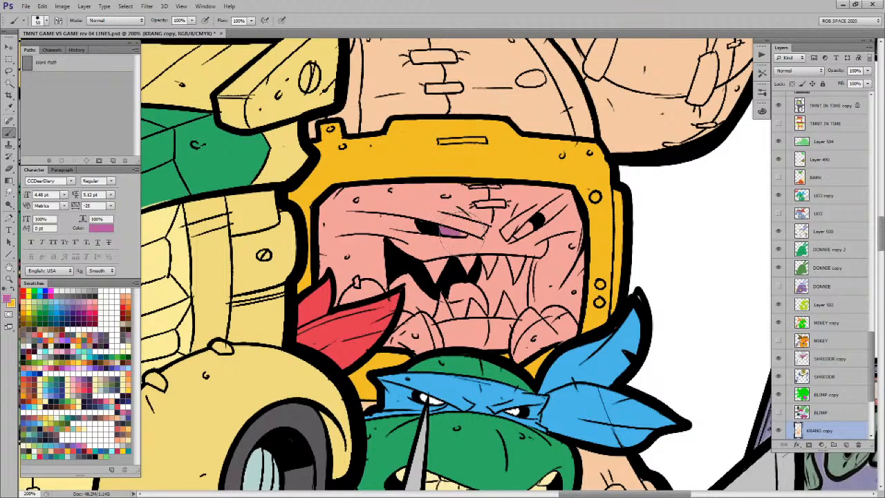
pyautogui.moveTo(538, 221)
pyautogui.mouseDown()
pyautogui.moveTo(514, 232)
pyautogui.moveTo(531, 222)
pyautogui.moveTo(518, 232)
pyautogui.moveTo(513, 210)
pyautogui.mouseUp()
pyautogui.moveTo(529, 260); pyautogui.dragTo(538, 235)
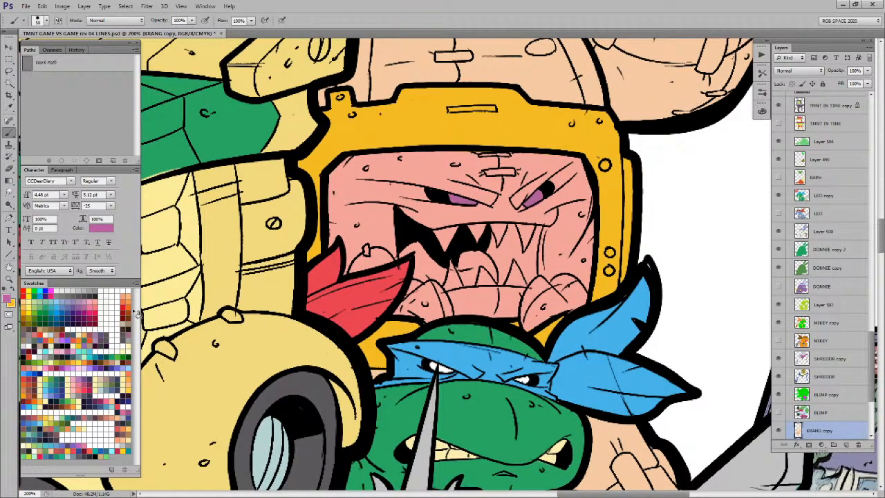
# Step: Colour Krang's tongue and the adjoining area inside the mouth with a brighter pink swatch, using the brush and a lassoed fill
pyautogui.press('x')
pyautogui.click(93, 306)
pyautogui.moveTo(468, 267)
pyautogui.mouseDown()
pyautogui.moveTo(462, 264)
pyautogui.moveTo(470, 251)
pyautogui.moveTo(494, 267)
pyautogui.moveTo(495, 279)
pyautogui.moveTo(475, 267)
pyautogui.moveTo(469, 282)
pyautogui.moveTo(461, 273)
pyautogui.moveTo(484, 263)
pyautogui.mouseUp()
pyautogui.press('l')
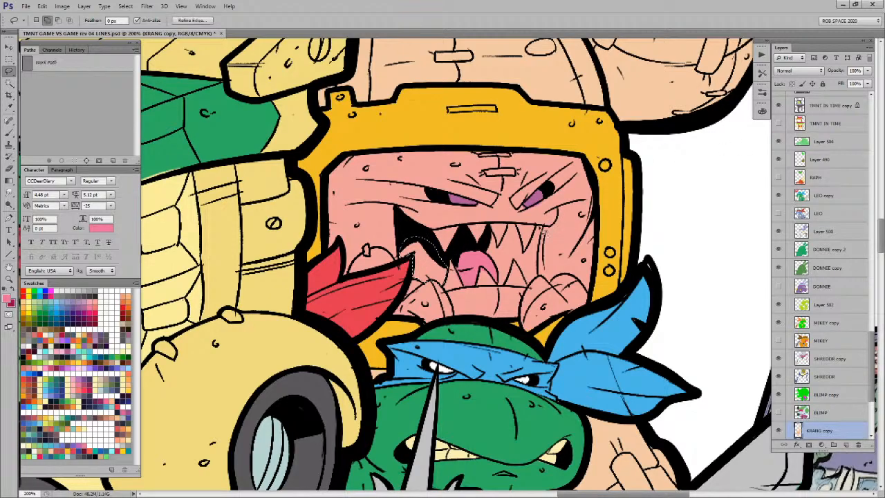
pyautogui.hotkey('alt', 'BackSpace')
pyautogui.hotkey('ctrl', 'd')
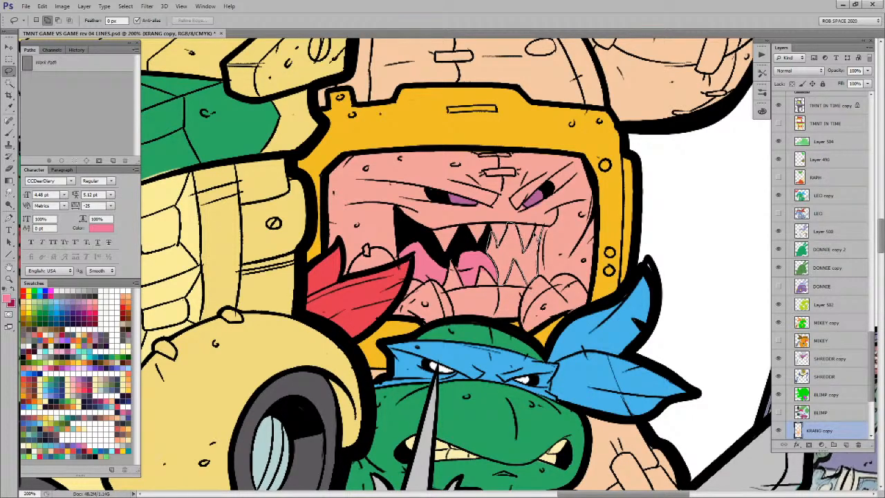
# Step: Lasso the unpainted inner area of Krang's mouth beside the tongue and fill it with dark magenta
pyautogui.moveTo(544, 229); pyautogui.dragTo(546, 230)
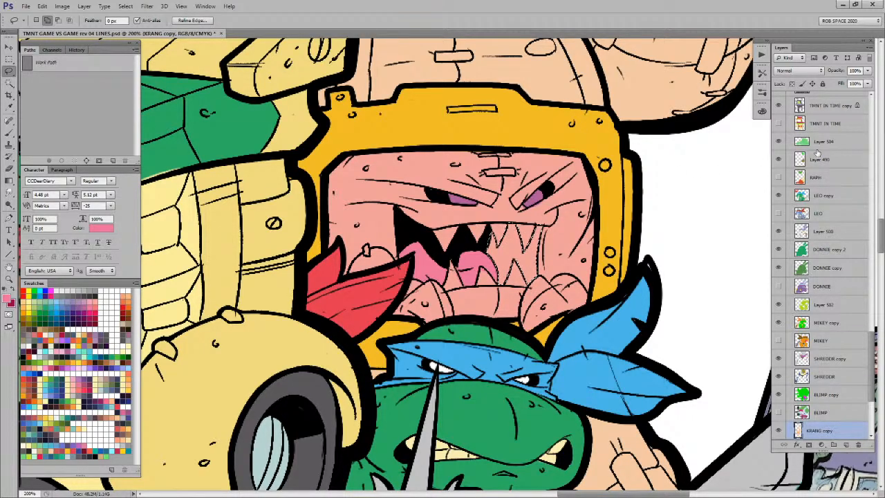
pyautogui.hotkey('alt', 'BackSpace')
pyautogui.hotkey('ctrl', 'd')
# Step: Choose a pale cream swatch, lasso Krang's upper and lower teeth and fill them
pyautogui.press('b')
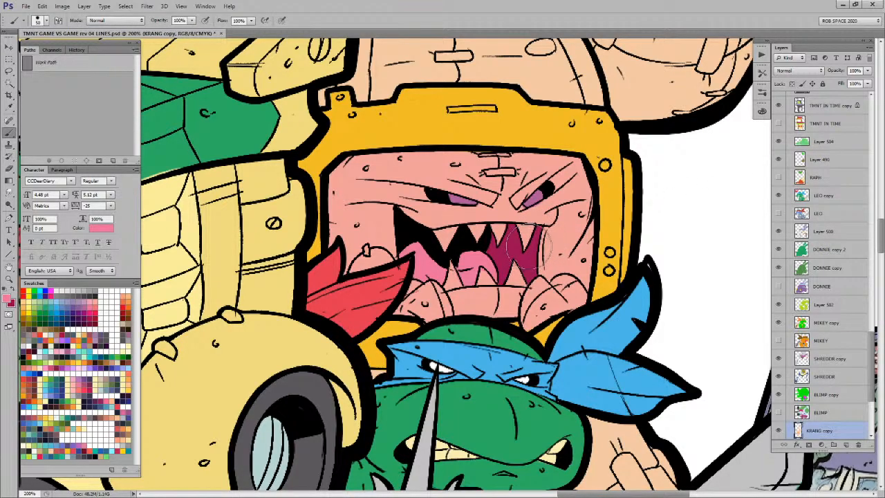
pyautogui.click(125, 369)
pyautogui.press('l')
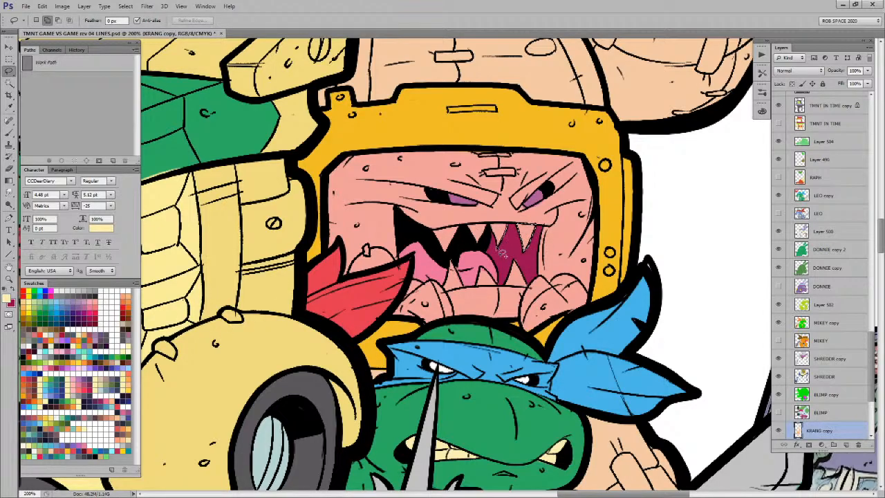
pyautogui.moveTo(515, 232)
pyautogui.mouseDown()
pyautogui.moveTo(491, 228)
pyautogui.moveTo(482, 249)
pyautogui.moveTo(470, 229)
pyautogui.moveTo(487, 229)
pyautogui.moveTo(459, 225)
pyautogui.mouseUp()
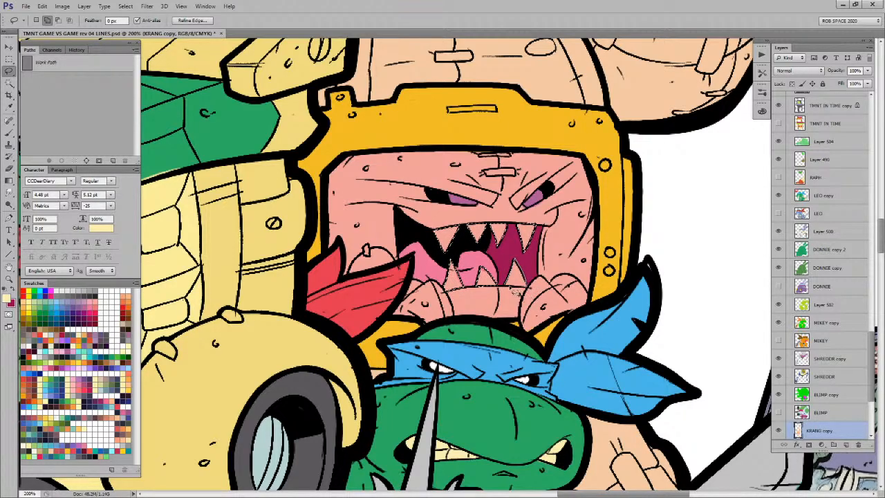
pyautogui.hotkey('alt', 'BackSpace')
pyautogui.hotkey('ctrl', 'd')
# Step: Sample the pale blue-grey from Shredder's helmet as the painting colour
pyautogui.moveTo(569, 229); pyautogui.dragTo(561, 345)
pyautogui.moveTo(544, 265); pyautogui.dragTo(544, 325)
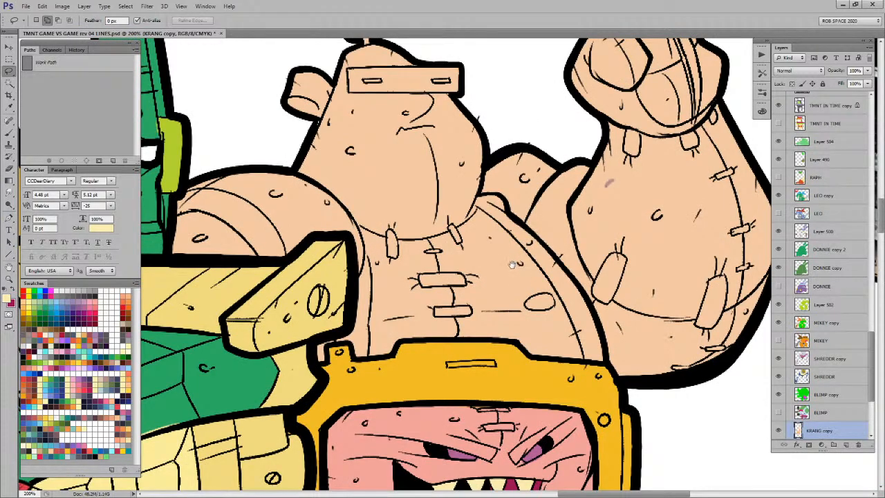
pyautogui.moveTo(492, 273); pyautogui.dragTo(568, 274)
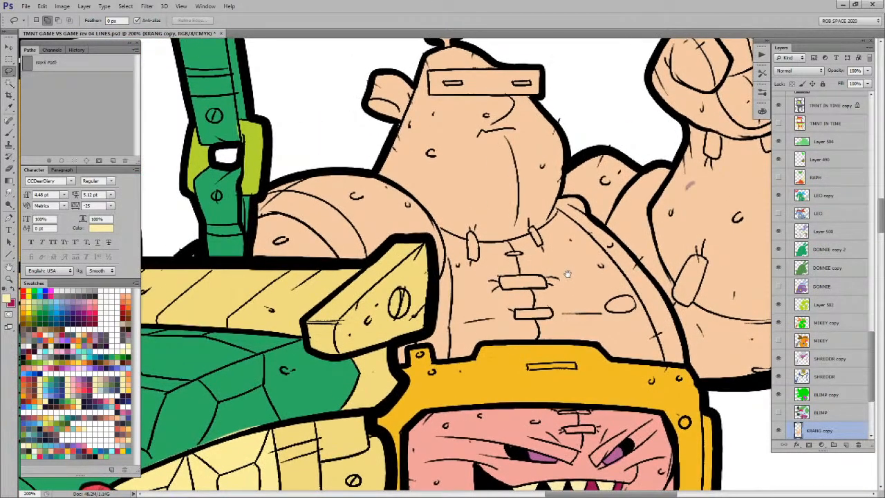
pyautogui.press('z')
pyautogui.keyDown('alt'); pyautogui.click(520, 304); pyautogui.keyUp('alt')
pyautogui.keyDown('alt'); pyautogui.click(520, 304); pyautogui.keyUp('alt')
pyautogui.keyDown('alt'); pyautogui.click(520, 304); pyautogui.keyUp('alt')
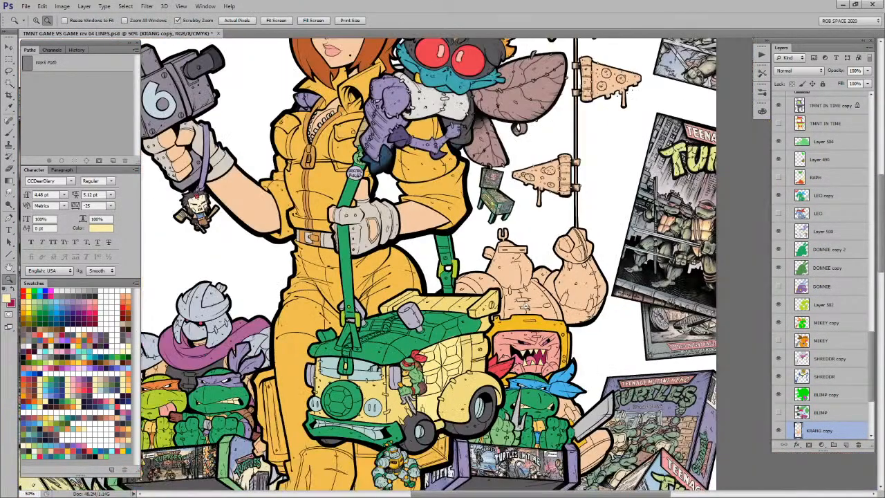
pyautogui.keyDown('alt'); pyautogui.click(522, 304); pyautogui.keyUp('alt')
pyautogui.press('b')
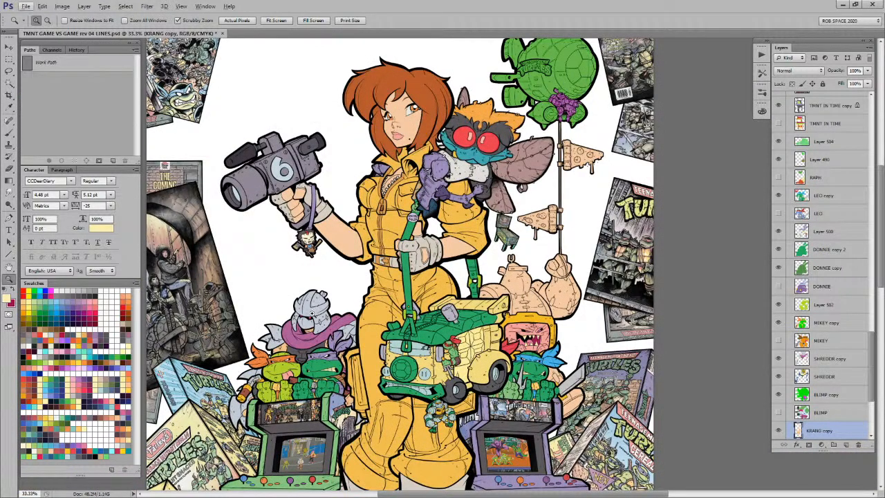
pyautogui.keyDown('alt'); pyautogui.click(312, 312); pyautogui.keyUp('alt')
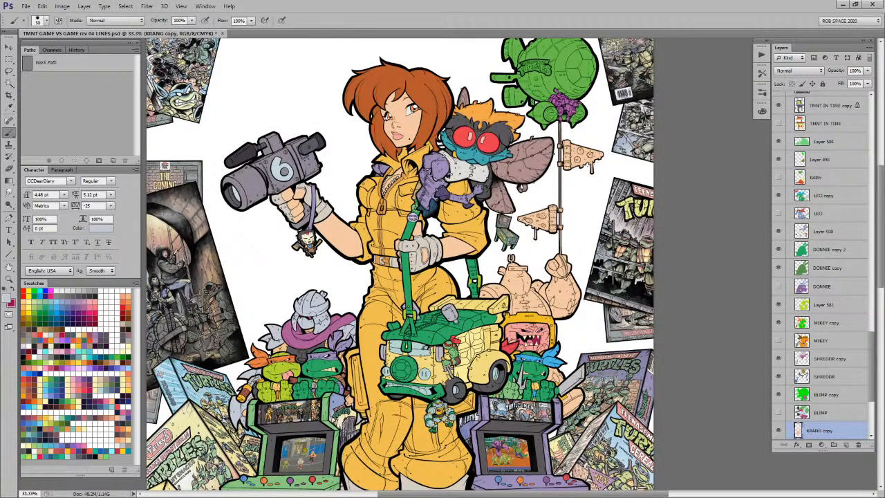
# Step: Lasso the shoulder armour and strap beside the van on Krang's robot body and fill them with pale blue-grey
pyautogui.press('z')
pyautogui.click(544, 302)
pyautogui.click(545, 302)
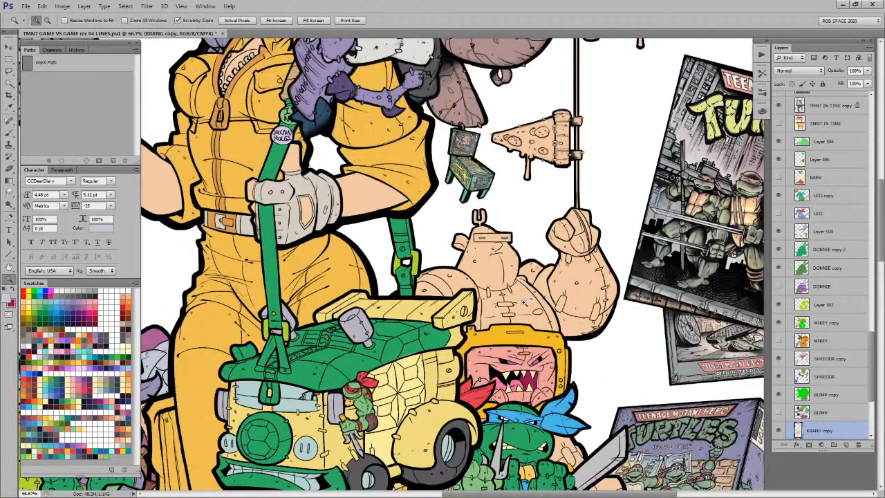
pyautogui.click(545, 302)
pyautogui.click(471, 305)
pyautogui.press('l')
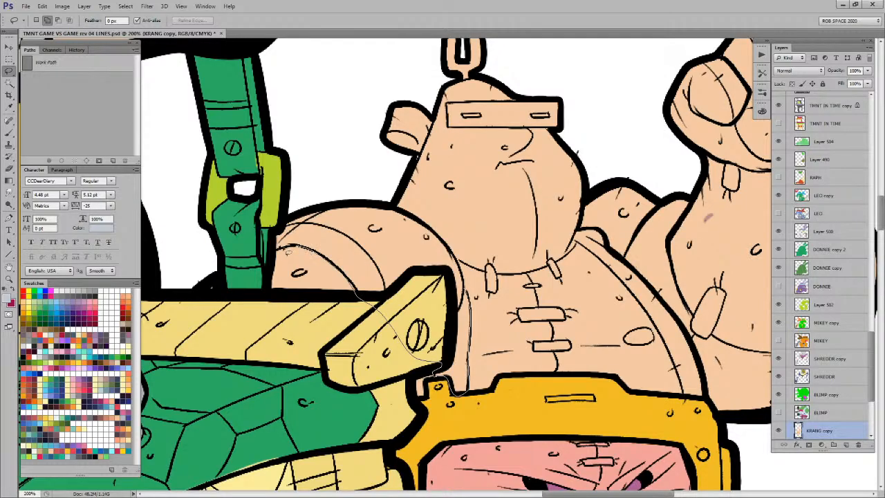
pyautogui.moveTo(466, 285); pyautogui.dragTo(468, 276)
pyautogui.hotkey('alt', 'shift', 'BackSpace')
pyautogui.hotkey('ctrl', 'd')
# Step: Lasso the strap along the robot's chest and the far shoulder pad, and fill both with the same blue-grey
pyautogui.moveTo(584, 318); pyautogui.dragTo(411, 265)
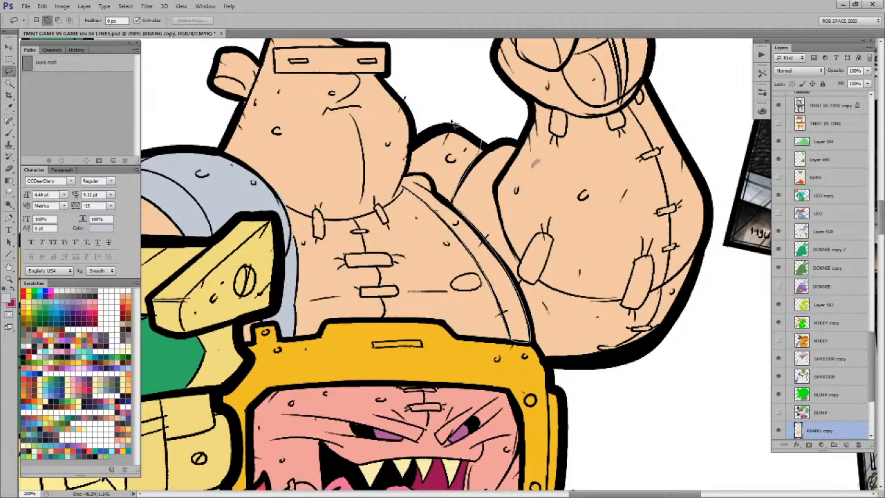
pyautogui.moveTo(462, 177); pyautogui.dragTo(452, 201)
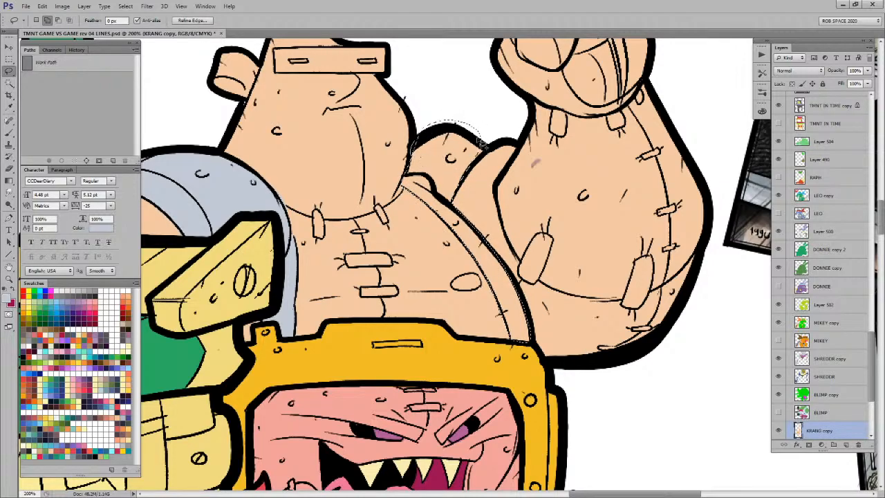
pyautogui.hotkey('alt', 'shift', 'BackSpace')
pyautogui.hotkey('ctrl', 'd')
pyautogui.moveTo(482, 147); pyautogui.dragTo(524, 237)
# Step: Lasso the forked antenna and the visor band on the robot's head and fill both with blue-grey
pyautogui.press('b')
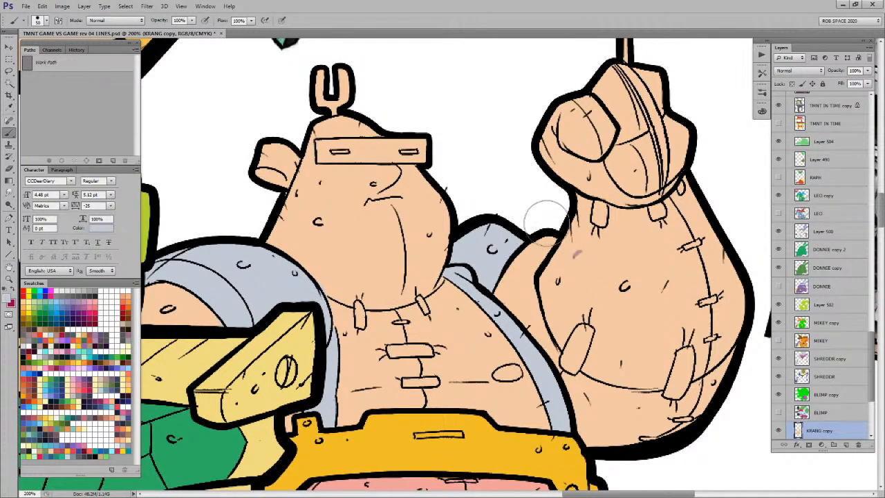
pyautogui.moveTo(629, 272); pyautogui.dragTo(607, 285)
pyautogui.moveTo(418, 220)
pyautogui.mouseDown()
pyautogui.moveTo(473, 260)
pyautogui.moveTo(564, 281)
pyautogui.mouseUp()
pyautogui.press('l')
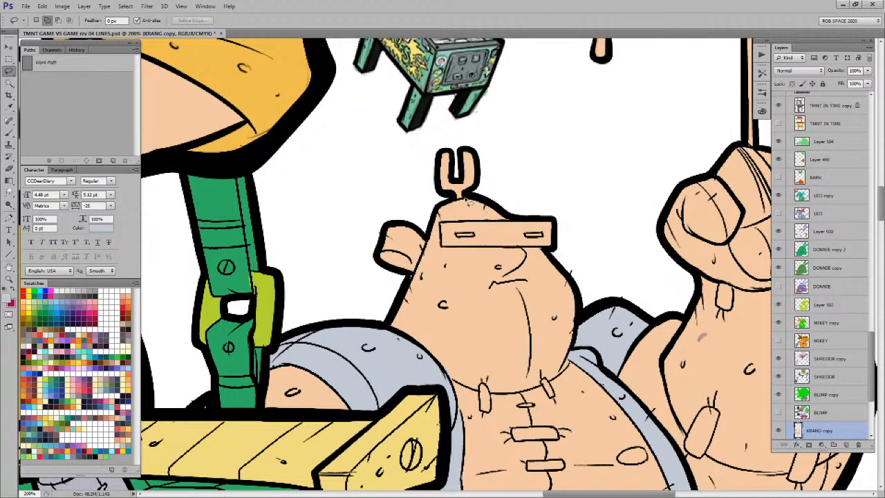
pyautogui.moveTo(440, 197)
pyautogui.mouseDown()
pyautogui.moveTo(501, 180)
pyautogui.moveTo(478, 195)
pyautogui.mouseUp()
pyautogui.moveTo(563, 228); pyautogui.dragTo(556, 218)
pyautogui.hotkey('alt', 'BackSpace')
pyautogui.hotkey('ctrl', 'd')
# Step: Brush white into the two eye slots of the visor and resample the band's blue-grey
pyautogui.press('b')
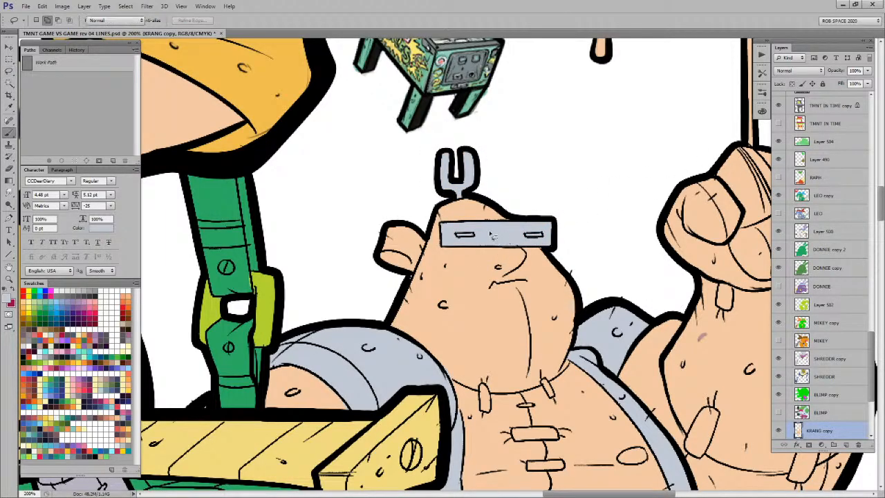
pyautogui.moveTo(487, 245); pyautogui.dragTo(515, 234)
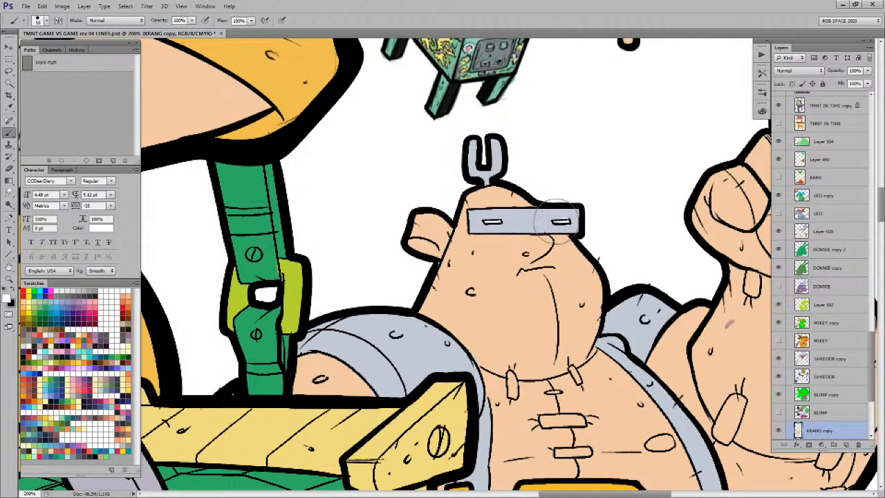
pyautogui.press('x')
pyautogui.keyDown('alt'); pyautogui.click(558, 216); pyautogui.keyUp('alt')
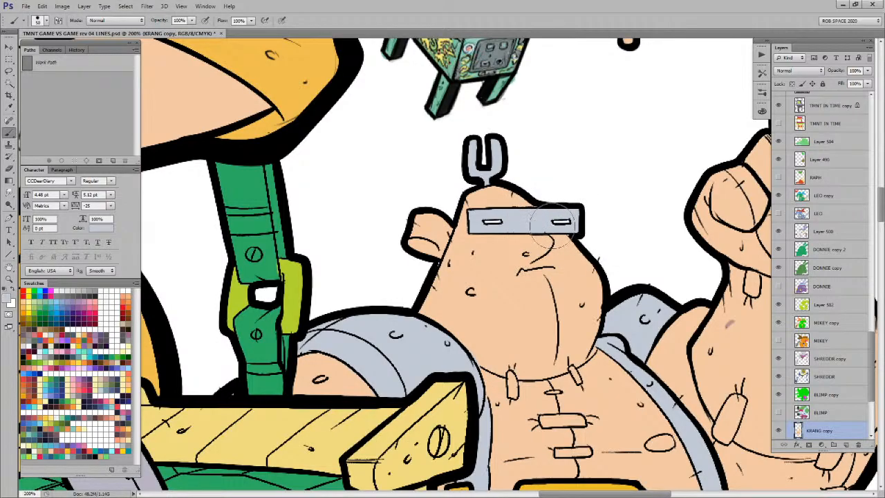
# Step: Set the painting colour to a red for the unpainted parts of Krang's robot body
pyautogui.moveTo(680, 295); pyautogui.dragTo(498, 313)
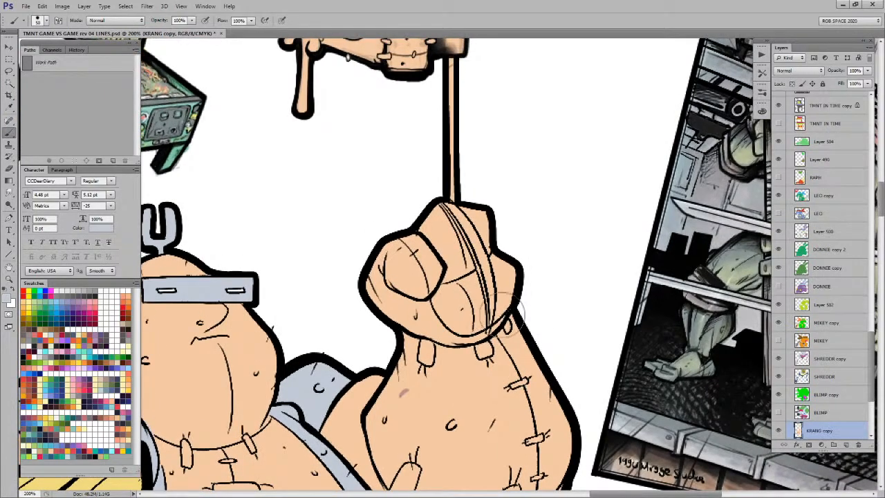
pyautogui.hotkey('ctrl', 'space')
pyautogui.keyDown('alt'); pyautogui.click(498, 313); pyautogui.keyUp('alt')
pyautogui.keyDown('alt'); pyautogui.click(500, 314); pyautogui.keyUp('alt')
pyautogui.keyDown('alt'); pyautogui.click(501, 316); pyautogui.keyUp('alt')
pyautogui.keyDown('alt'); pyautogui.click(502, 325); pyautogui.keyUp('alt')
pyautogui.moveTo(504, 284); pyautogui.dragTo(502, 275)
pyautogui.scroll(-3, 503, 274)
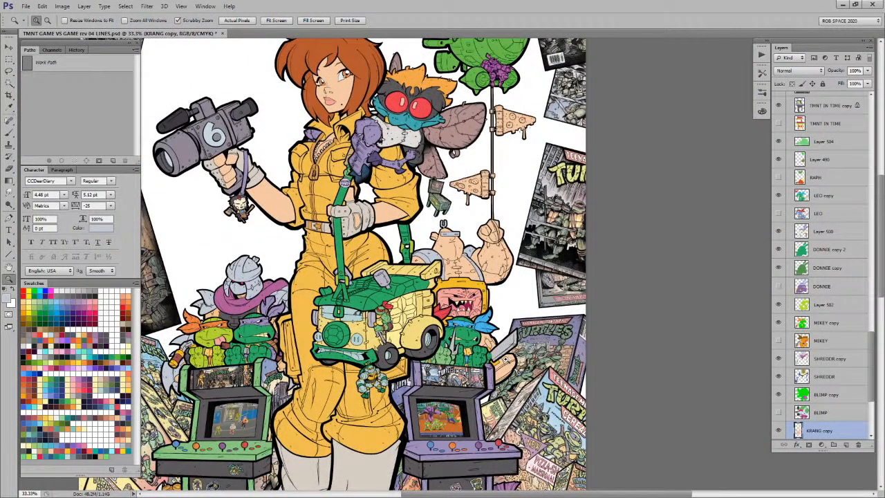
pyautogui.click(504, 359)
pyautogui.press('b')
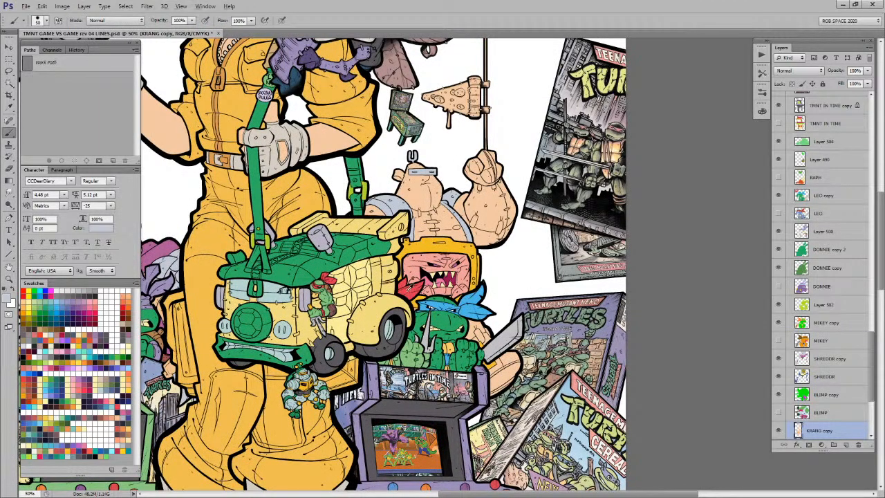
pyautogui.press('z')
pyautogui.click(488, 363)
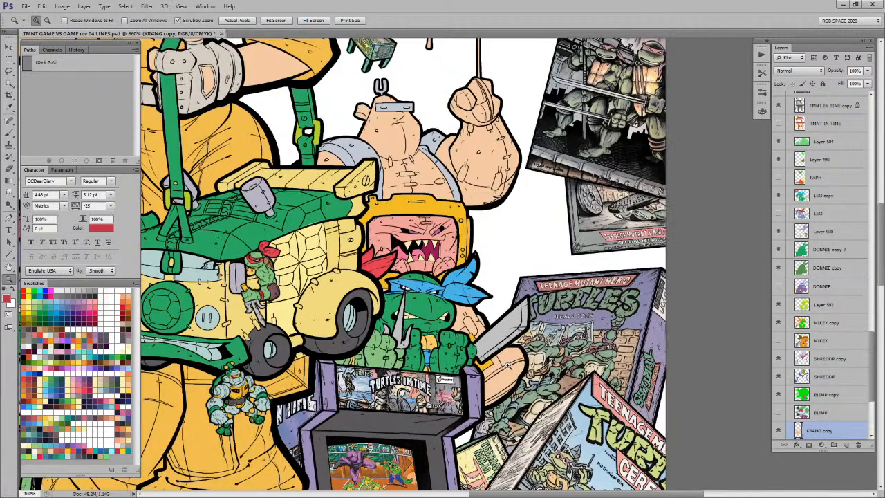
# Step: Lasso the rounded section of the robot body beneath Leonardo's sword and fill it with red
pyautogui.click(485, 355)
pyautogui.moveTo(505, 338); pyautogui.dragTo(469, 244)
pyautogui.click(468, 243)
pyautogui.press('l')
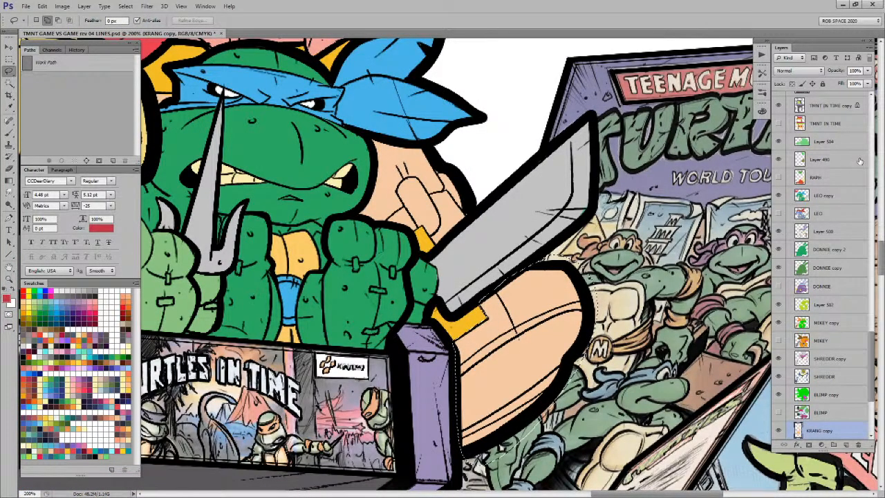
pyautogui.hotkey('alt', 'BackSpace')
pyautogui.hotkey('ctrl', 'd')
# Step: Brush red into the small gap between the van's wheel arch and Leonardo's mask
pyautogui.moveTo(402, 165); pyautogui.dragTo(525, 336)
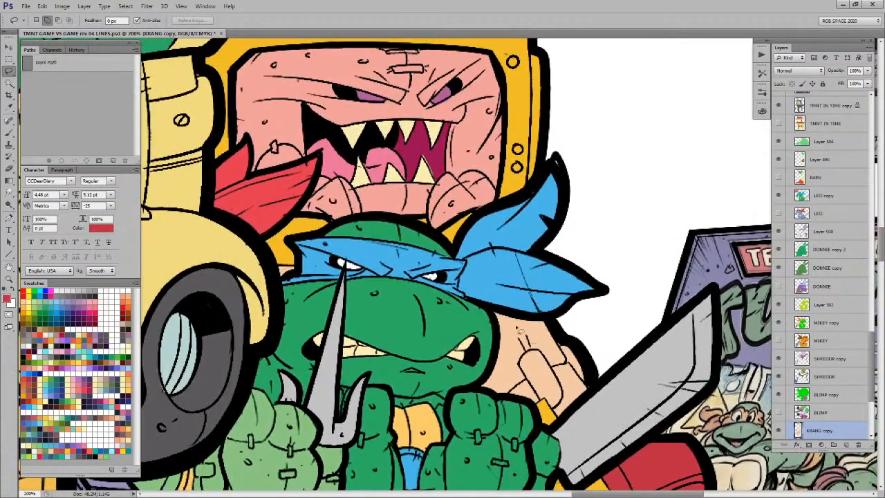
pyautogui.press('b')
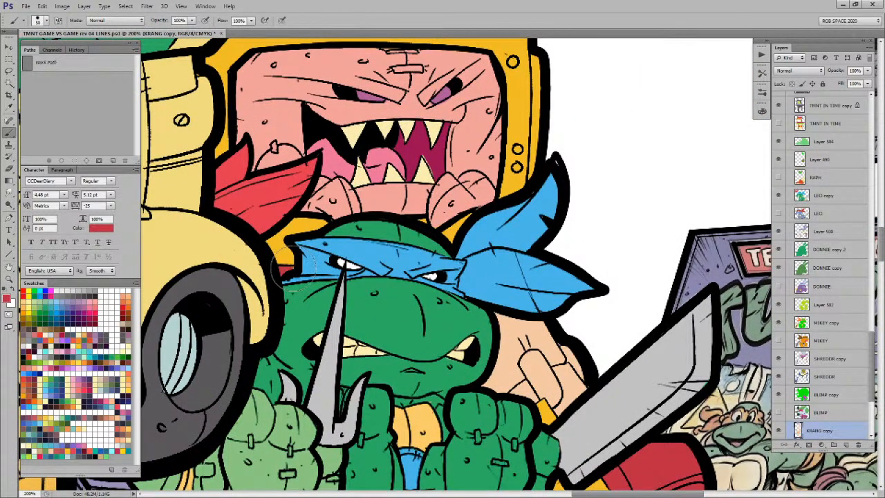
pyautogui.press('z')
pyautogui.keyDown('alt'); pyautogui.click(523, 310); pyautogui.keyUp('alt')
pyautogui.keyDown('alt'); pyautogui.click(523, 310); pyautogui.keyUp('alt')
pyautogui.keyDown('alt'); pyautogui.click(523, 310); pyautogui.keyUp('alt')
pyautogui.keyDown('alt'); pyautogui.click(524, 310); pyautogui.keyUp('alt')
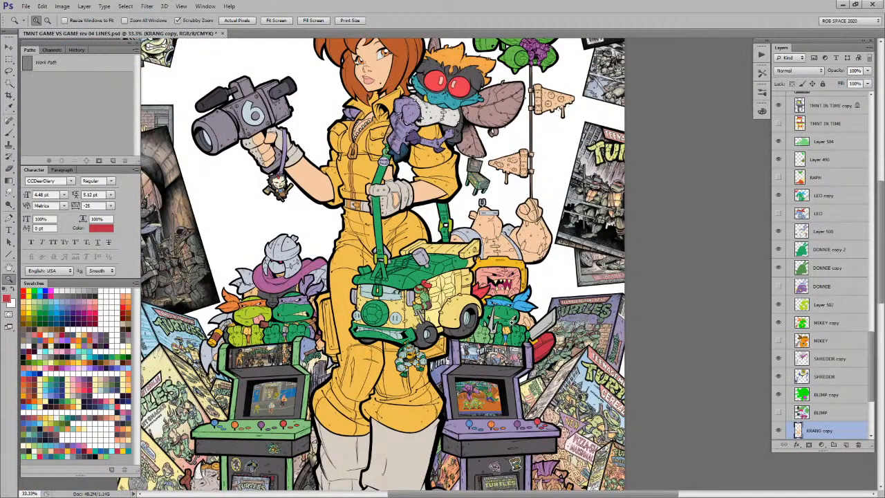
# Step: Sample the lime green from the buckle on the green strap above the van
pyautogui.moveTo(517, 289); pyautogui.dragTo(513, 296)
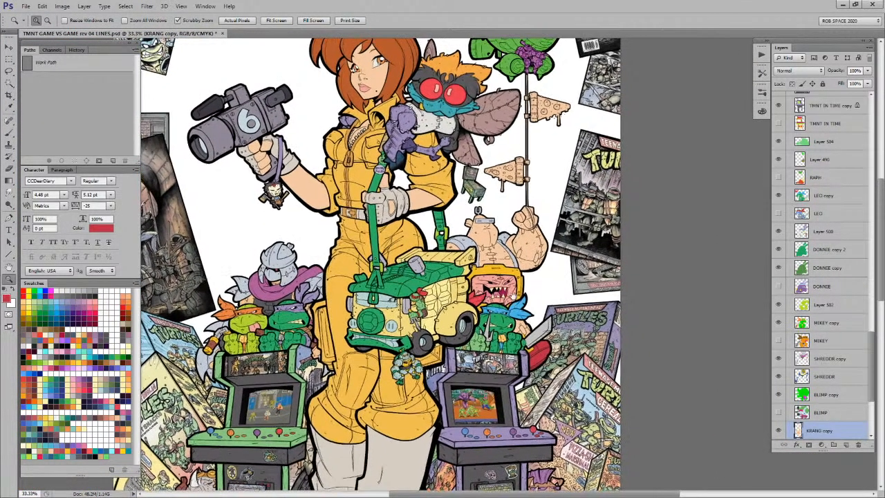
pyautogui.press('b')
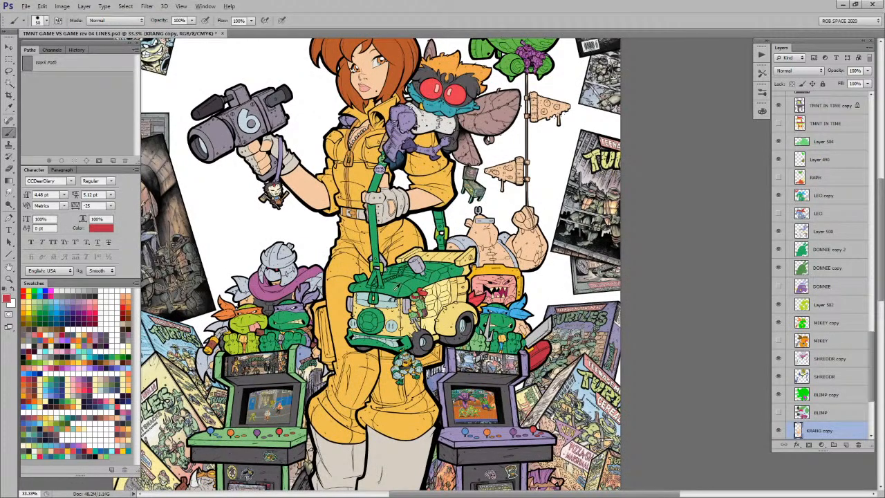
pyautogui.keyDown('alt'); pyautogui.click(397, 286); pyautogui.keyUp('alt')
pyautogui.keyDown('alt'); pyautogui.click(381, 267); pyautogui.keyUp('alt')
pyautogui.press('z')
pyautogui.click(533, 203)
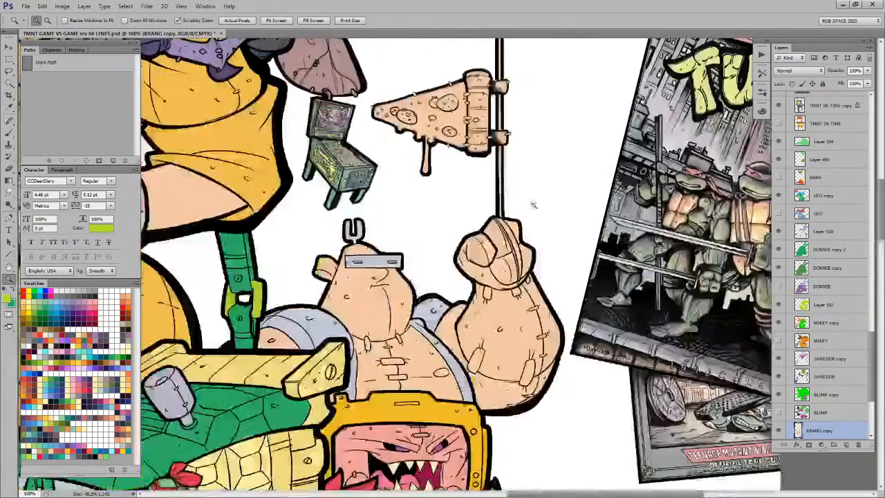
# Step: Lock the layer's transparent pixels and brush lime green over the cord in the raised fist and just above it
pyautogui.press('b')
pyautogui.moveTo(499, 154)
pyautogui.mouseDown()
pyautogui.moveTo(500, 211)
pyautogui.moveTo(514, 211)
pyautogui.moveTo(505, 246)
pyautogui.mouseUp()
pyautogui.hotkey('ctrl', 'z')
pyautogui.click(792, 84)
pyautogui.moveTo(486, 205)
pyautogui.mouseDown()
pyautogui.moveTo(485, 264)
pyautogui.moveTo(503, 317)
pyautogui.mouseUp()
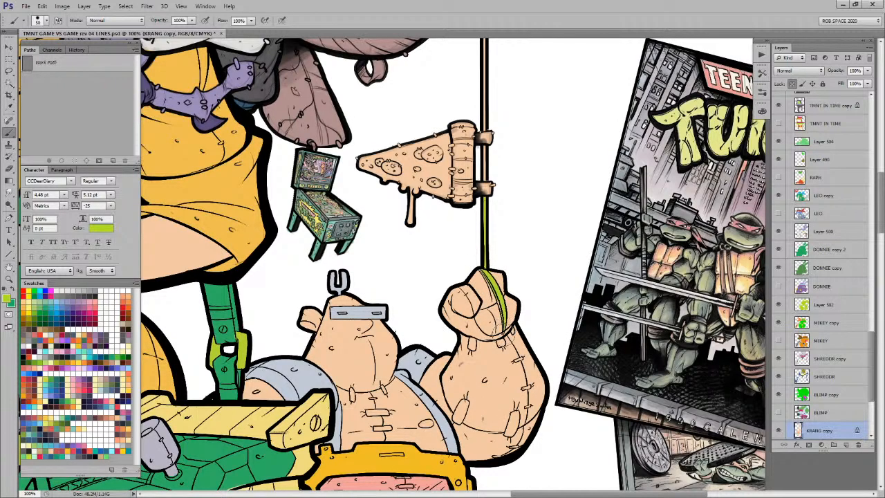
# Step: Brush lime green along the rest of the cord, past both pizza slices up to the turtle blimp
pyautogui.moveTo(492, 159); pyautogui.dragTo(490, 235)
pyautogui.scroll(5, 488, 238)
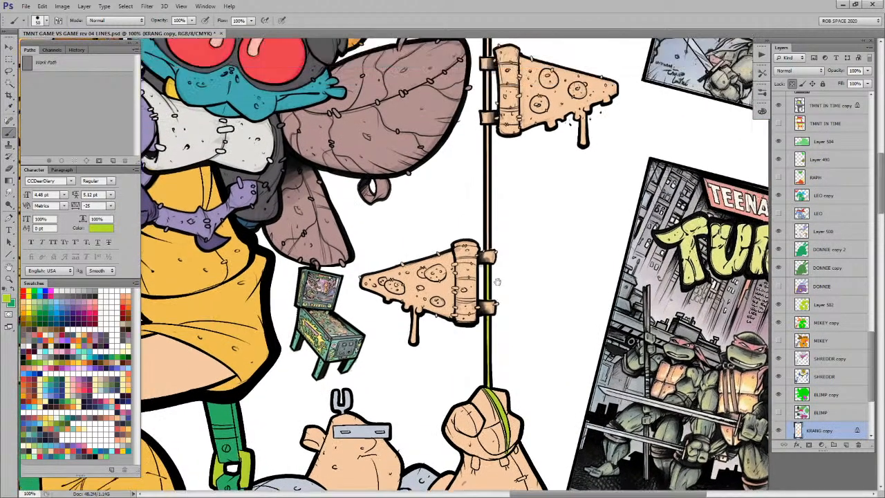
pyautogui.moveTo(487, 292); pyautogui.dragTo(484, 176)
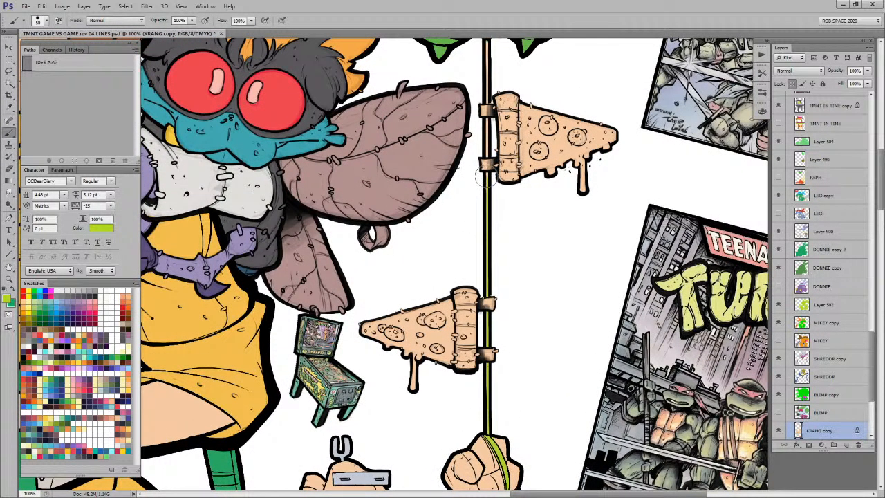
pyautogui.scroll(6, 482, 173)
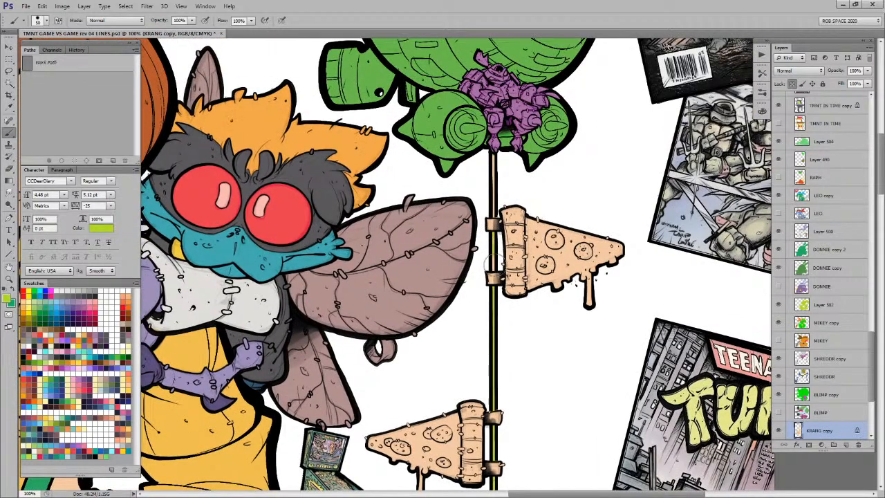
pyautogui.moveTo(494, 267); pyautogui.dragTo(495, 151)
pyautogui.moveTo(471, 343); pyautogui.dragTo(469, 328)
pyautogui.press('z')
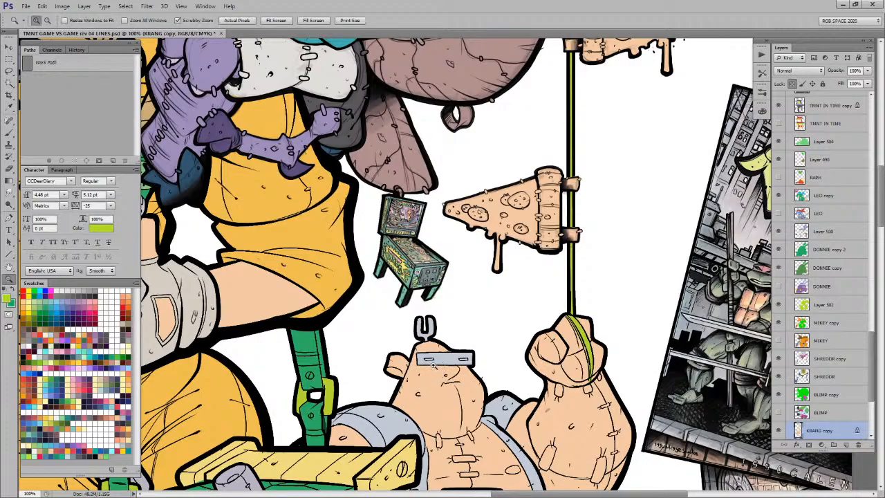
pyautogui.keyDown('alt'); pyautogui.click(438, 372); pyautogui.keyUp('alt')
pyautogui.press('b')
pyautogui.moveTo(401, 339); pyautogui.dragTo(406, 329)
pyautogui.moveTo(369, 382); pyautogui.dragTo(448, 144)
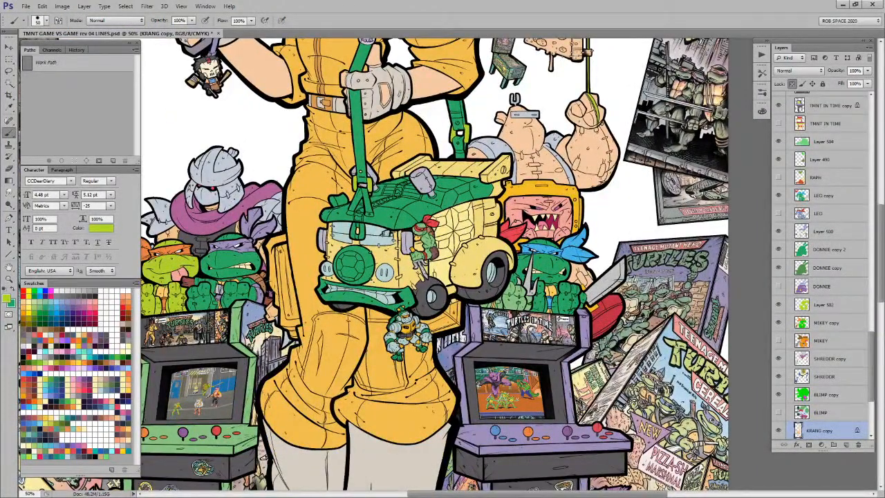
# Step: Pick a brown and brush it over the crust and both cord clips of the lower pizza slice
pyautogui.keyDown('alt'); pyautogui.click(255, 277); pyautogui.keyUp('alt')
pyautogui.keyDown('alt'); pyautogui.click(302, 280); pyautogui.keyUp('alt')
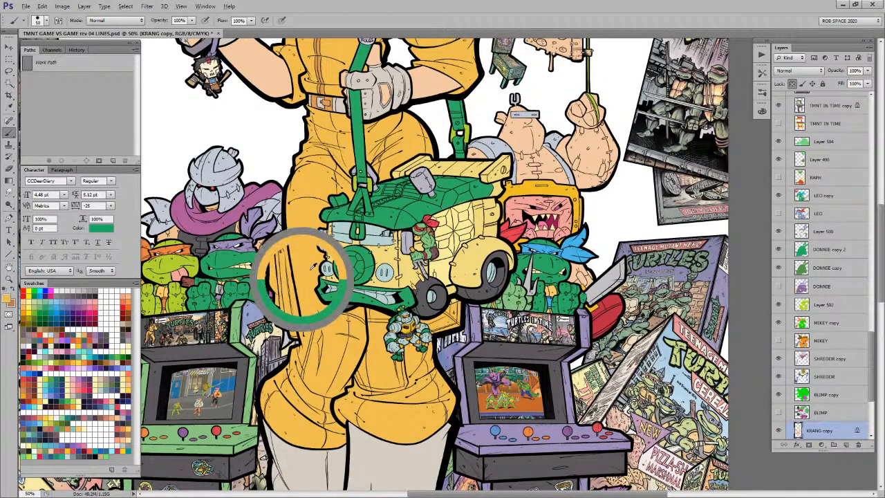
pyautogui.moveTo(502, 273); pyautogui.dragTo(497, 306)
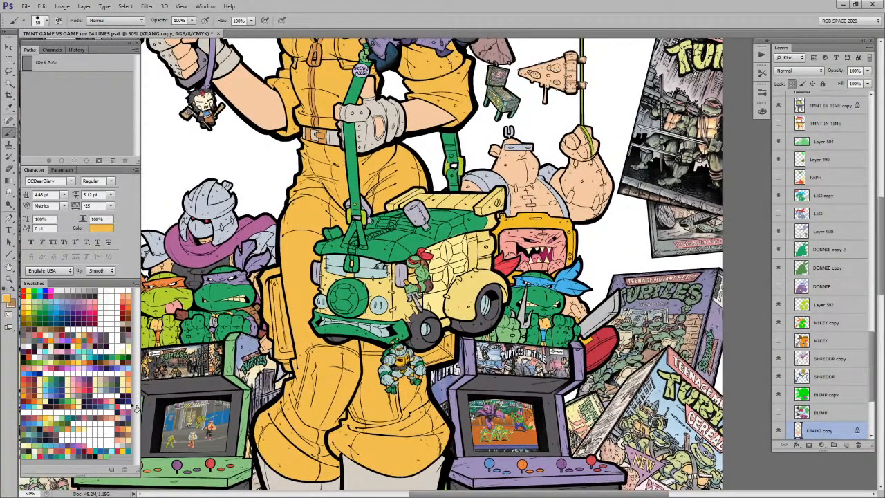
pyautogui.moveTo(467, 379); pyautogui.dragTo(462, 398)
pyautogui.moveTo(361, 392); pyautogui.dragTo(359, 388)
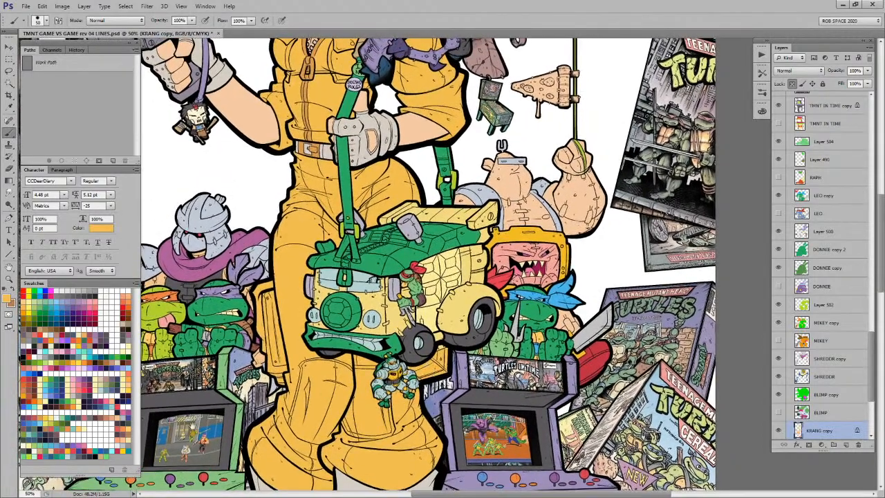
pyautogui.click(130, 384)
pyautogui.moveTo(563, 87); pyautogui.dragTo(622, 88)
pyautogui.moveTo(543, 207); pyautogui.dragTo(480, 363)
pyautogui.press('x')
pyautogui.moveTo(498, 204)
pyautogui.mouseDown()
pyautogui.moveTo(492, 177)
pyautogui.moveTo(475, 168)
pyautogui.moveTo(519, 161)
pyautogui.moveTo(513, 325)
pyautogui.moveTo(481, 308)
pyautogui.moveTo(488, 257)
pyautogui.moveTo(475, 255)
pyautogui.moveTo(497, 235)
pyautogui.moveTo(478, 216)
pyautogui.moveTo(488, 208)
pyautogui.moveTo(477, 197)
pyautogui.moveTo(508, 166)
pyautogui.moveTo(499, 297)
pyautogui.mouseUp()
pyautogui.moveTo(487, 220)
pyautogui.mouseDown()
pyautogui.moveTo(537, 213)
pyautogui.moveTo(573, 187)
pyautogui.moveTo(566, 195)
pyautogui.mouseUp()
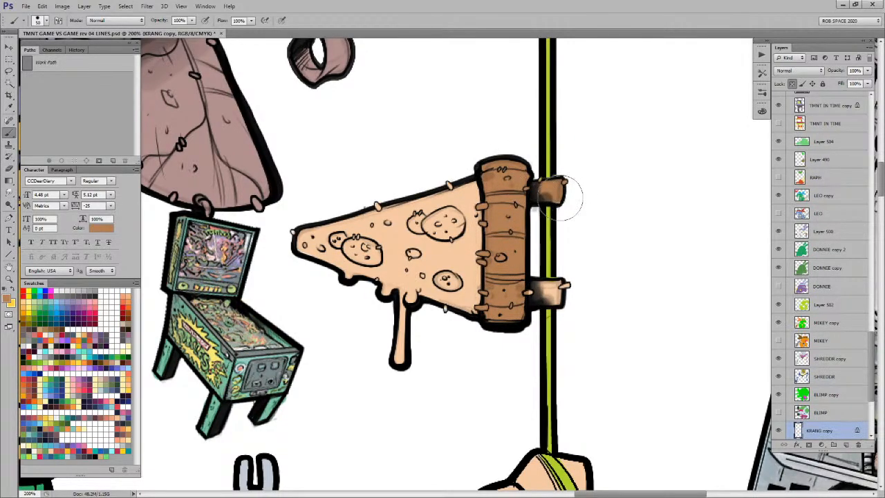
pyautogui.moveTo(543, 287)
pyautogui.mouseDown()
pyautogui.moveTo(552, 298)
pyautogui.moveTo(531, 299)
pyautogui.mouseUp()
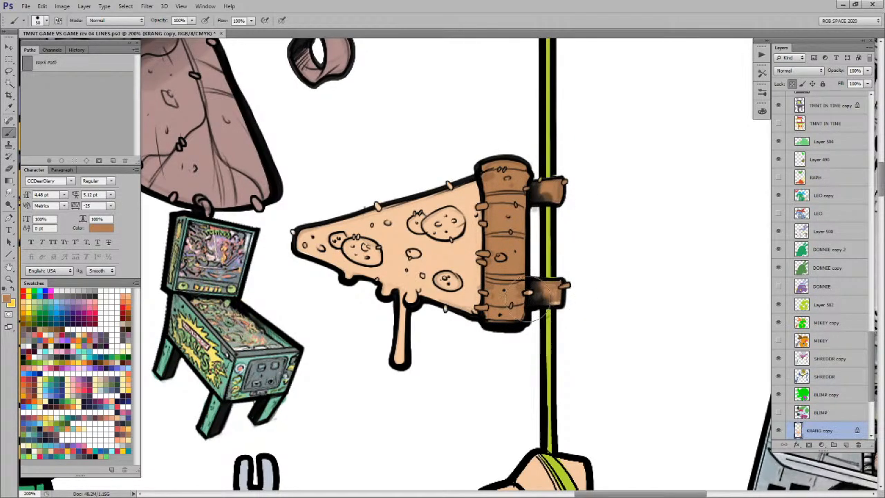
# Step: Select the peach areas with the Magic Wand and brush pale yellow over the cheese of both pizza slices
pyautogui.press('z')
pyautogui.keyDown('alt'); pyautogui.click(477, 313); pyautogui.keyUp('alt')
pyautogui.keyDown('alt'); pyautogui.click(477, 313); pyautogui.keyUp('alt')
pyautogui.keyDown('alt'); pyautogui.click(477, 313); pyautogui.keyUp('alt')
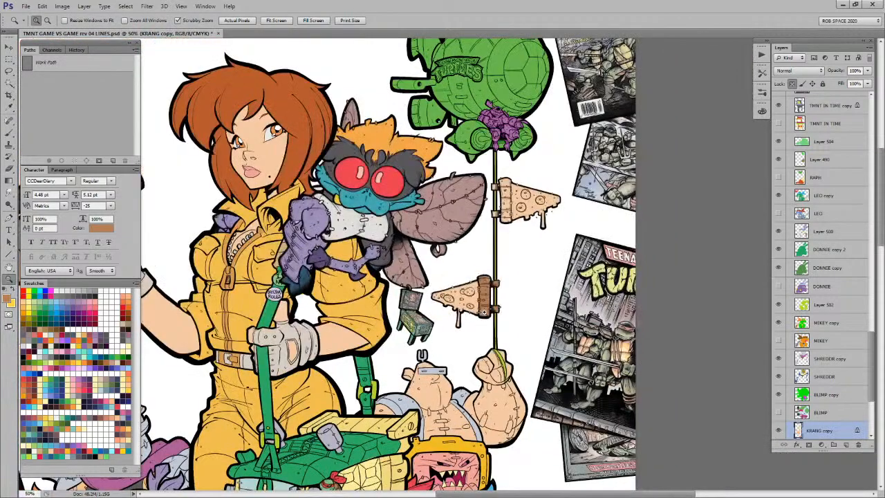
pyautogui.press('b')
pyautogui.keyDown('alt'); pyautogui.click(206, 399); pyautogui.keyUp('alt')
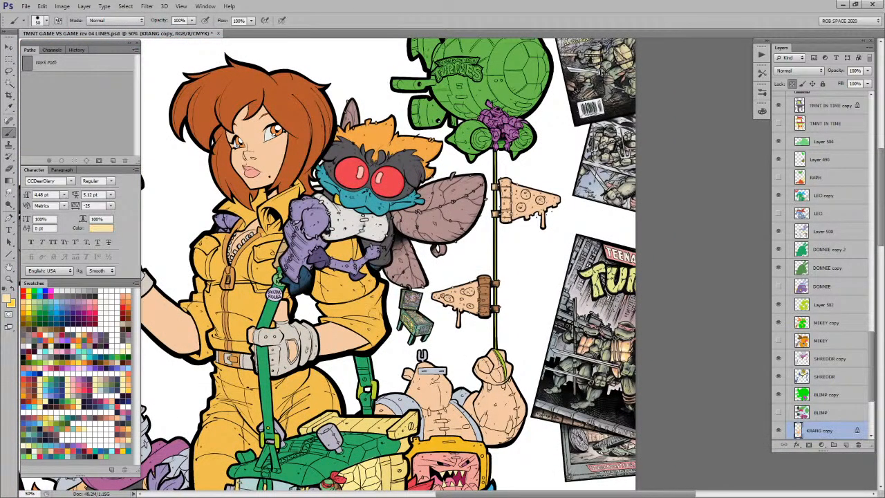
pyautogui.press('w')
pyautogui.press('b')
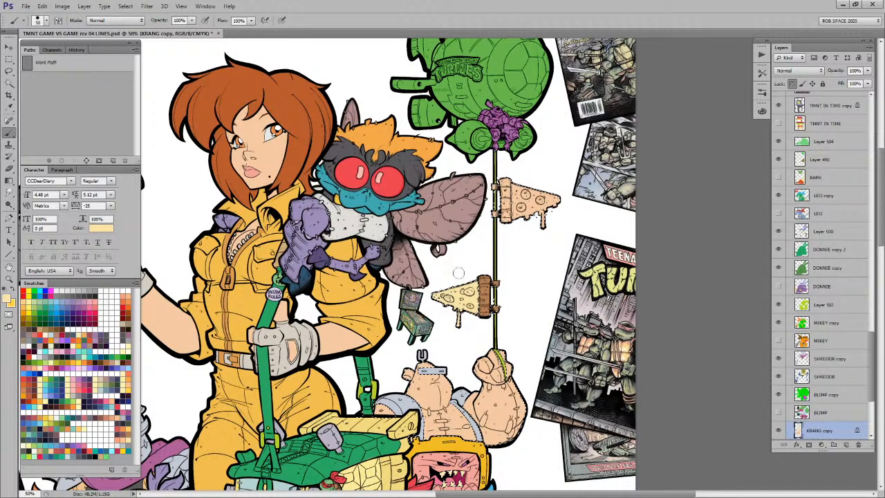
pyautogui.keyDown('ctrl'); pyautogui.click(524, 199); pyautogui.keyUp('ctrl')
pyautogui.moveTo(507, 171); pyautogui.dragTo(508, 205)
pyautogui.moveTo(519, 173)
pyautogui.mouseDown()
pyautogui.moveTo(537, 248)
pyautogui.moveTo(575, 182)
pyautogui.moveTo(580, 247)
pyautogui.moveTo(603, 188)
pyautogui.mouseUp()
# Step: Brush brown over the upper slice's crust, clips and crust-edge stitches, and clear the selection
pyautogui.keyDown('alt'); pyautogui.click(453, 383); pyautogui.keyUp('alt')
pyautogui.keyDown('ctrl'); pyautogui.click(498, 176); pyautogui.keyUp('ctrl')
pyautogui.keyDown('ctrl'); pyautogui.click(498, 175); pyautogui.keyUp('ctrl')
pyautogui.moveTo(501, 142)
pyautogui.mouseDown()
pyautogui.moveTo(493, 166)
pyautogui.moveTo(482, 131)
pyautogui.moveTo(446, 142)
pyautogui.moveTo(437, 176)
pyautogui.mouseUp()
pyautogui.moveTo(469, 125); pyautogui.dragTo(474, 391)
pyautogui.click(509, 217)
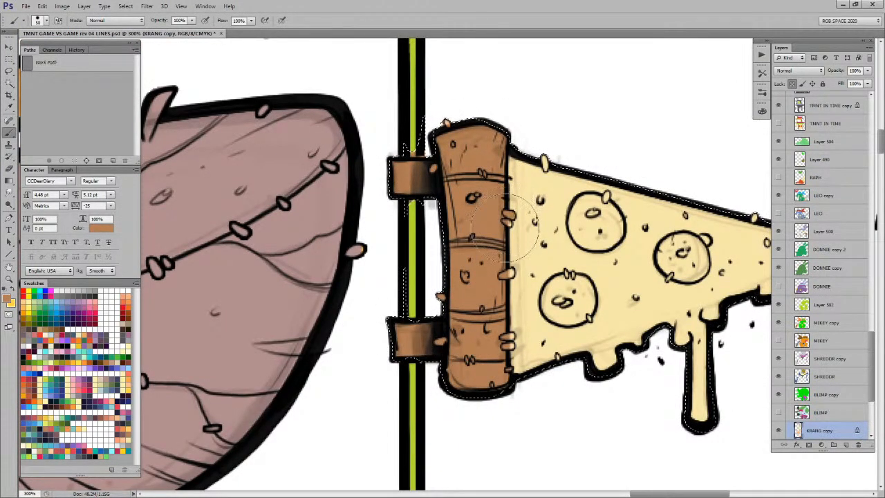
pyautogui.click(510, 275)
pyautogui.click(510, 338)
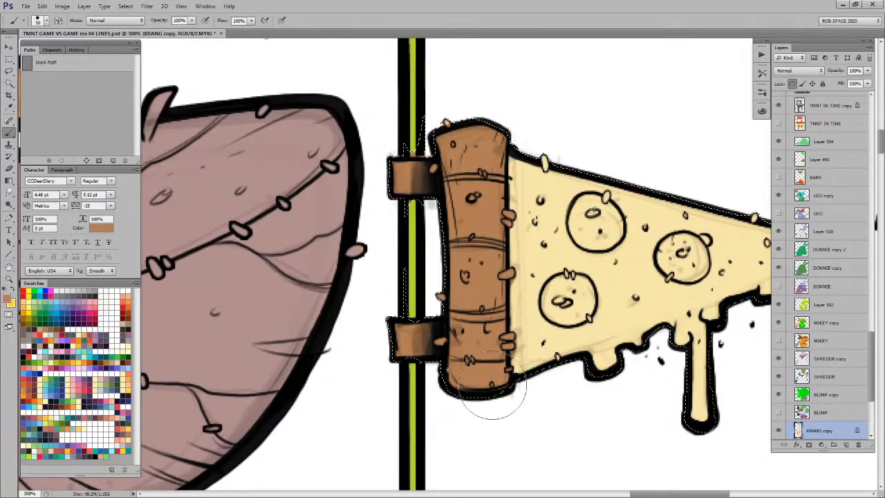
pyautogui.hotkey('ctrl', 'd')
# Step: Touch up the cord and the upper slice's crust edge with sampled lime green, brown and pale yellow
pyautogui.keyDown('alt'); pyautogui.click(415, 140); pyautogui.keyUp('alt')
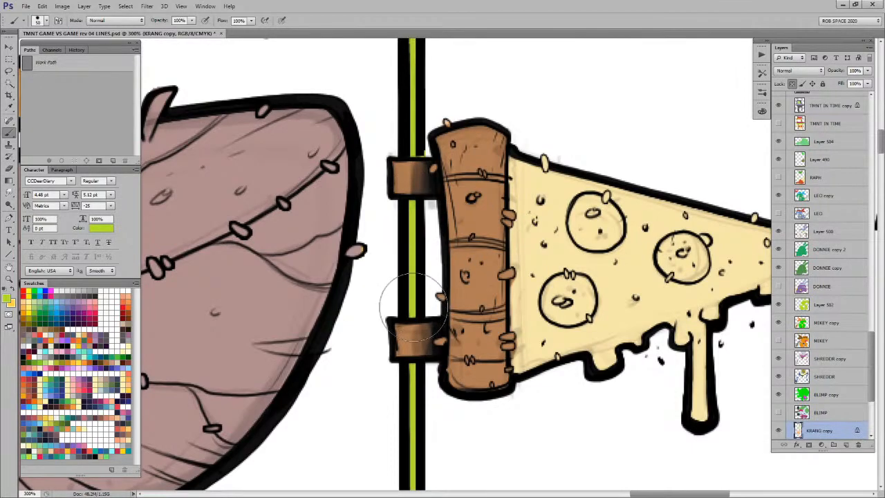
pyautogui.moveTo(538, 312); pyautogui.dragTo(461, 307)
pyautogui.keyDown('alt'); pyautogui.click(475, 330); pyautogui.keyUp('alt')
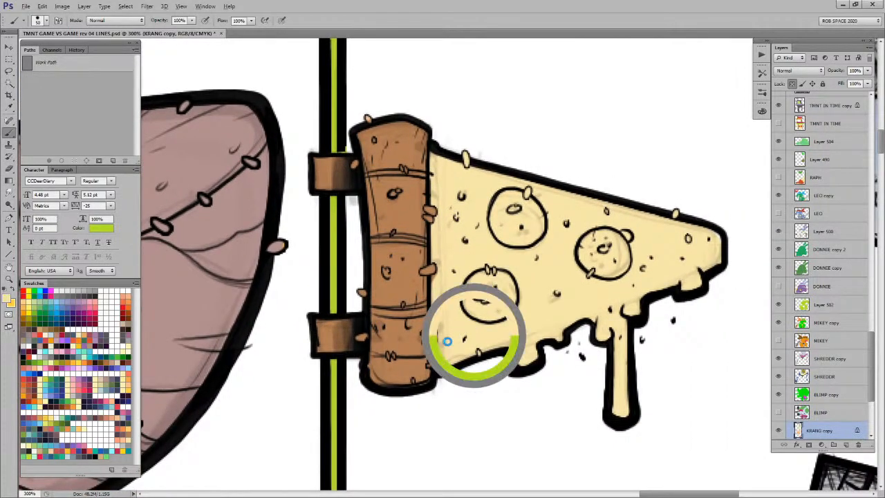
pyautogui.keyDown('alt'); pyautogui.click(429, 339); pyautogui.keyUp('alt')
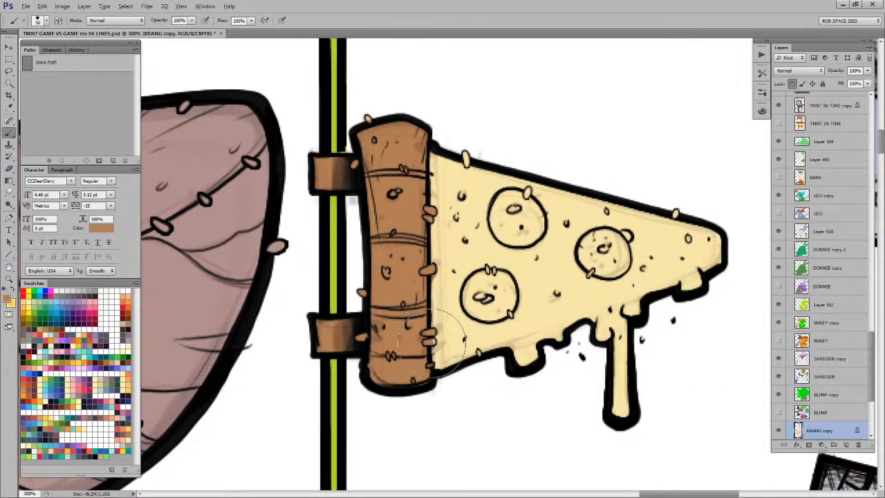
pyautogui.keyDown('alt'); pyautogui.click(444, 277); pyautogui.keyUp('alt')
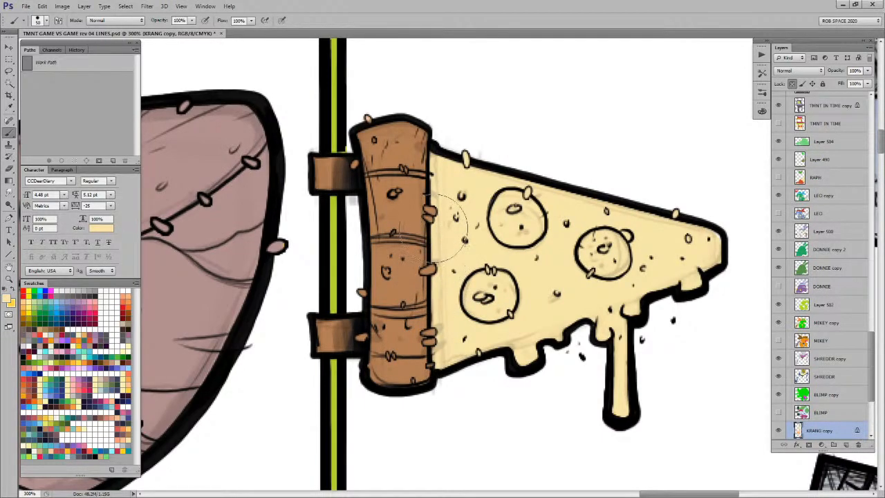
pyautogui.moveTo(290, 411); pyautogui.dragTo(327, 375)
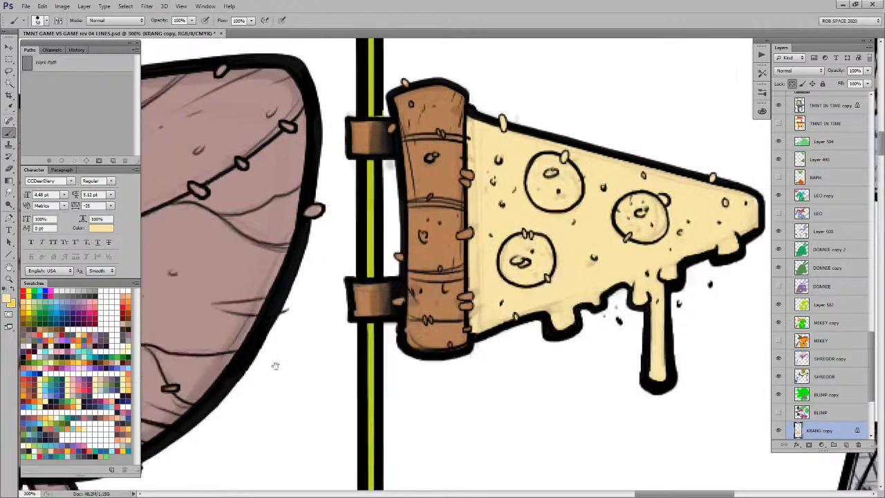
# Step: Try red swatches for the pepperoni and sample a red from the rat figure's robe in the lower artwork
pyautogui.click(96, 305)
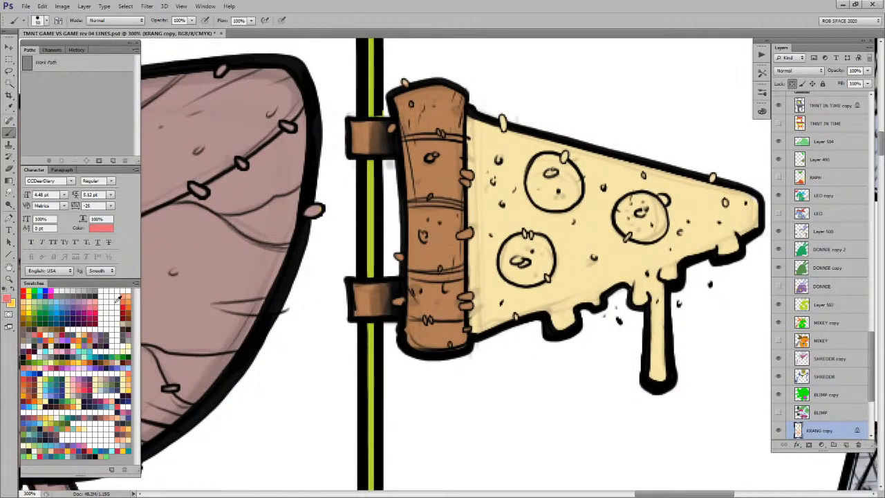
pyautogui.click(126, 298)
pyautogui.hotkey('ctrl', 'space')
pyautogui.moveTo(358, 342); pyautogui.dragTo(276, 342)
pyautogui.keyDown('alt'); pyautogui.click(258, 304); pyautogui.keyUp('alt')
pyautogui.press('space')
pyautogui.moveTo(381, 421); pyautogui.dragTo(481, 217)
pyautogui.press('x')
pyautogui.moveTo(448, 404); pyautogui.dragTo(516, 189)
pyautogui.moveTo(488, 430); pyautogui.dragTo(492, 295)
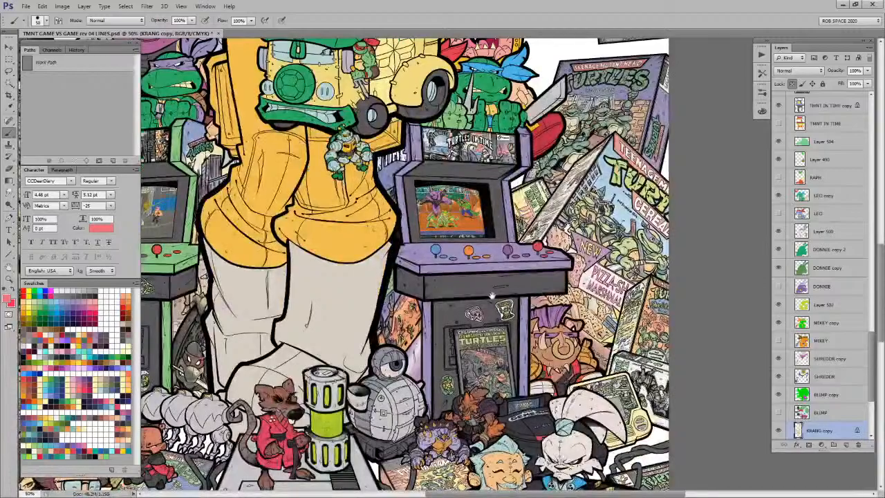
pyautogui.keyDown('alt'); pyautogui.click(273, 430); pyautogui.keyUp('alt')
pyautogui.press('space')
pyautogui.moveTo(274, 430); pyautogui.dragTo(266, 295)
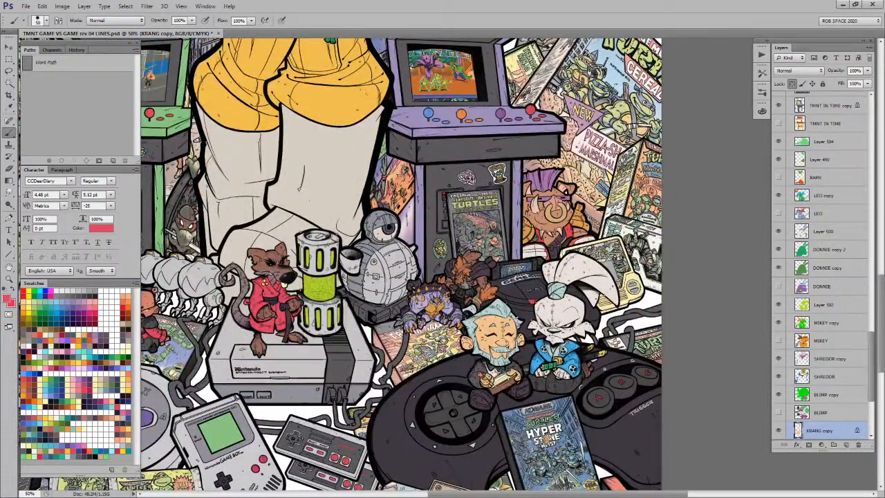
pyautogui.keyDown('alt'); pyautogui.click(489, 294); pyautogui.keyUp('alt')
# Step: Try brushing orange-brown onto the largest pepperoni of the lower pizza slice
pyautogui.moveTo(495, 212); pyautogui.dragTo(475, 360)
pyautogui.moveTo(480, 125); pyautogui.dragTo(440, 380)
pyautogui.press('z')
pyautogui.click(437, 121)
pyautogui.click(437, 121)
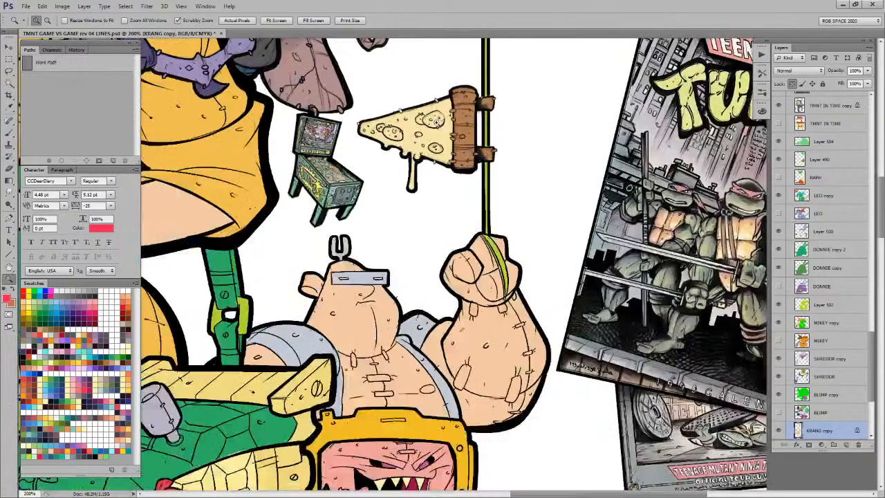
pyautogui.click(437, 121)
pyautogui.click(437, 121)
pyautogui.press('b')
pyautogui.moveTo(416, 112)
pyautogui.mouseDown()
pyautogui.moveTo(436, 110)
pyautogui.moveTo(412, 118)
pyautogui.moveTo(463, 175)
pyautogui.moveTo(459, 166)
pyautogui.moveTo(484, 161)
pyautogui.moveTo(475, 172)
pyautogui.mouseUp()
pyautogui.press('x')
pyautogui.press('x')
# Step: Lasso all the pepperoni pieces on the lower slice, fill them with red and clear the selection
pyautogui.press('l')
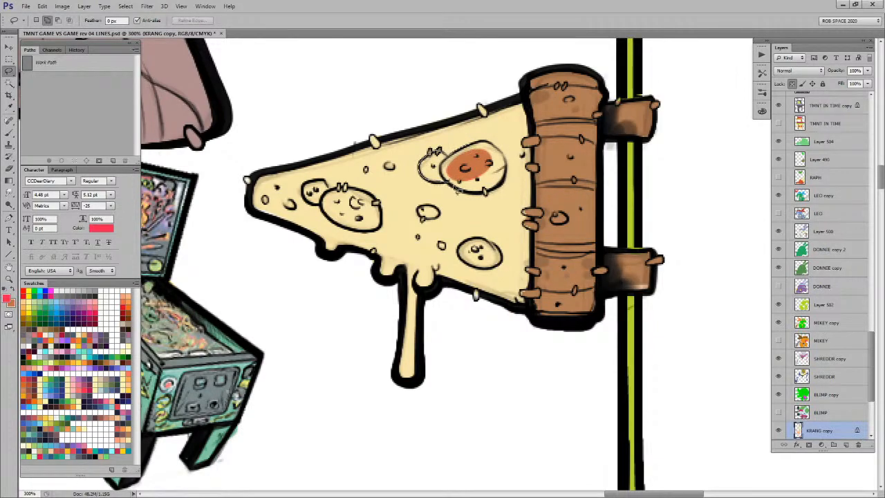
pyautogui.moveTo(469, 182); pyautogui.dragTo(484, 189)
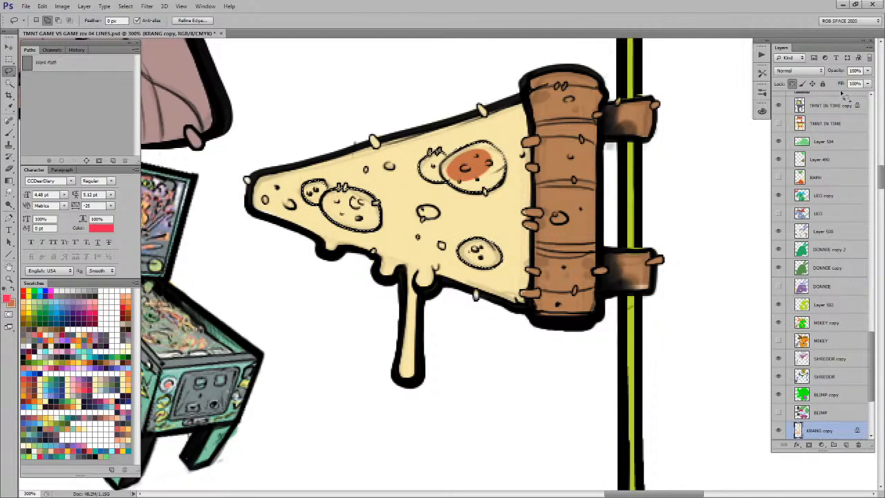
pyautogui.hotkey('alt', 'BackSpace')
pyautogui.hotkey('ctrl', 'd')
pyautogui.press('b')
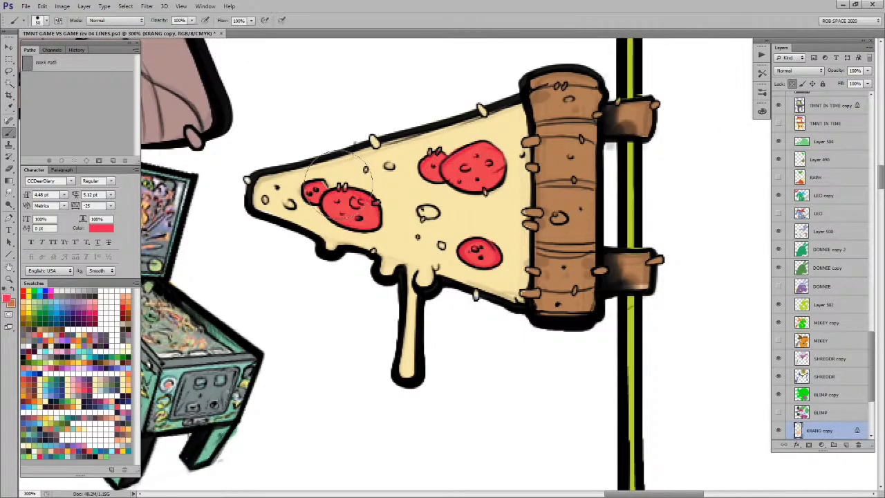
# Step: Reduce the brush size to 10 px and sample the pale yellow of the lower slice's cheese
pyautogui.press('[')
pyautogui.press('[')
pyautogui.press('[')
pyautogui.press('[')
pyautogui.keyDown('alt'); pyautogui.click(298, 212); pyautogui.keyUp('alt')
pyautogui.keyDown('alt'); pyautogui.click(298, 214); pyautogui.keyUp('alt')
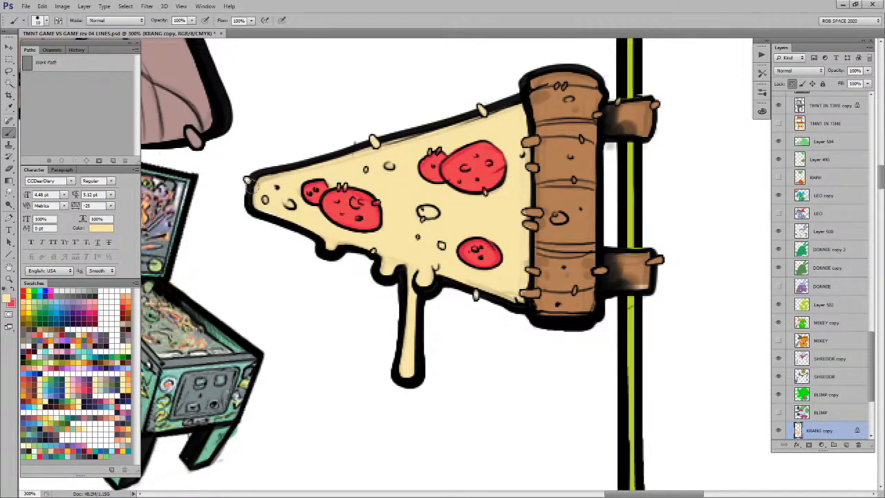
# Step: Brush red over the three pepperoni pieces on the upper pizza slice
pyautogui.moveTo(552, 280); pyautogui.dragTo(369, 472)
pyautogui.moveTo(498, 180); pyautogui.dragTo(429, 415)
pyautogui.moveTo(488, 195); pyautogui.dragTo(327, 317)
pyautogui.press('x')
pyautogui.moveTo(374, 283)
pyautogui.mouseDown()
pyautogui.moveTo(346, 294)
pyautogui.moveTo(363, 317)
pyautogui.moveTo(395, 297)
pyautogui.moveTo(377, 290)
pyautogui.moveTo(368, 296)
pyautogui.mouseUp()
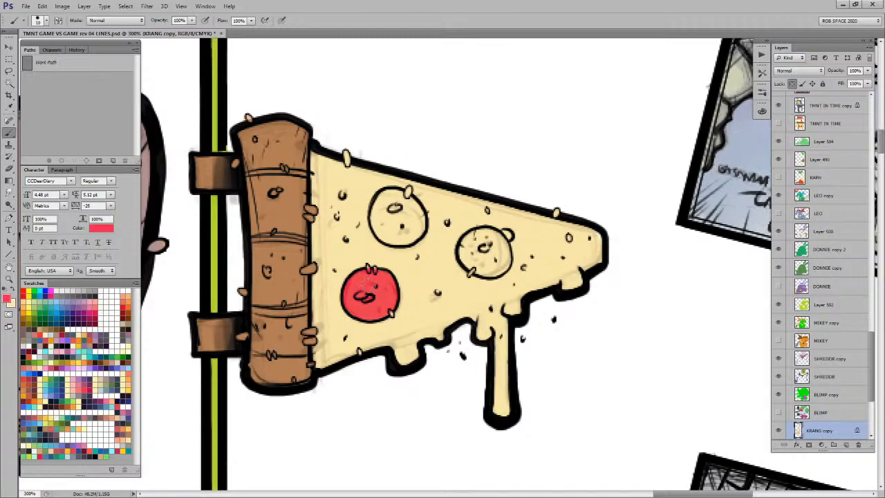
pyautogui.moveTo(410, 204)
pyautogui.mouseDown()
pyautogui.moveTo(381, 199)
pyautogui.moveTo(384, 239)
pyautogui.moveTo(422, 221)
pyautogui.moveTo(403, 214)
pyautogui.mouseUp()
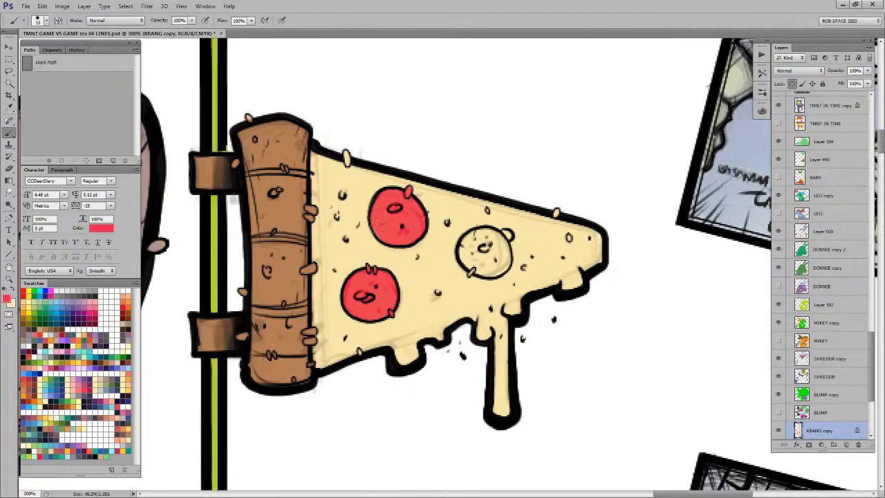
pyautogui.moveTo(524, 234)
pyautogui.mouseDown()
pyautogui.moveTo(474, 228)
pyautogui.moveTo(430, 234)
pyautogui.moveTo(425, 249)
pyautogui.moveTo(439, 262)
pyautogui.moveTo(452, 240)
pyautogui.moveTo(458, 264)
pyautogui.mouseUp()
pyautogui.moveTo(463, 231); pyautogui.dragTo(467, 228)
# Step: Unlock the layer's transparent pixels and touch up the cheese of both slices in pale yellow
pyautogui.press('x')
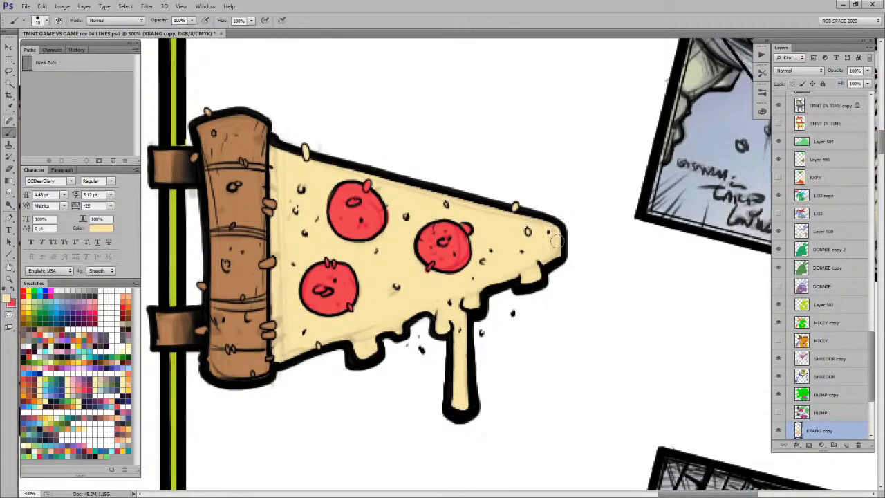
pyautogui.moveTo(273, 435); pyautogui.dragTo(610, 71)
pyautogui.moveTo(312, 430); pyautogui.dragTo(405, 211)
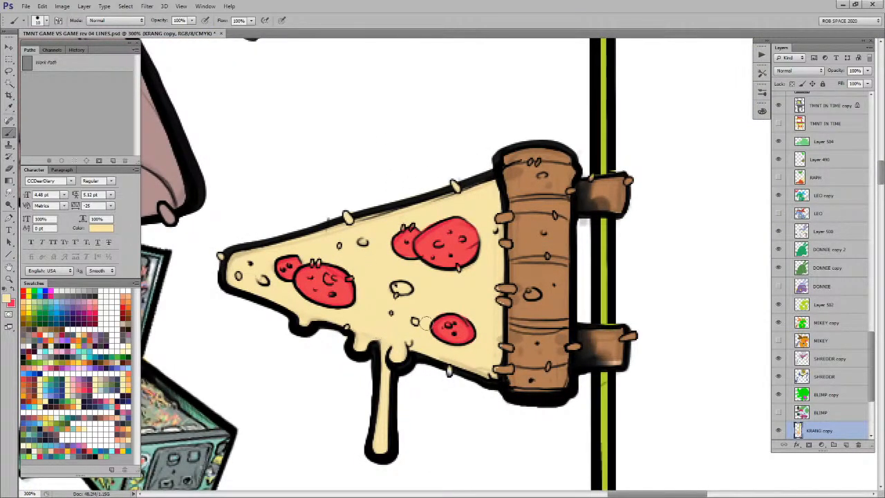
# Step: Sample the crust brown, switch to a finer brush preset and touch up the crust details on the pizza slices
pyautogui.keyDown('alt'); pyautogui.click(499, 293); pyautogui.keyUp('alt')
pyautogui.rightClick(504, 280)
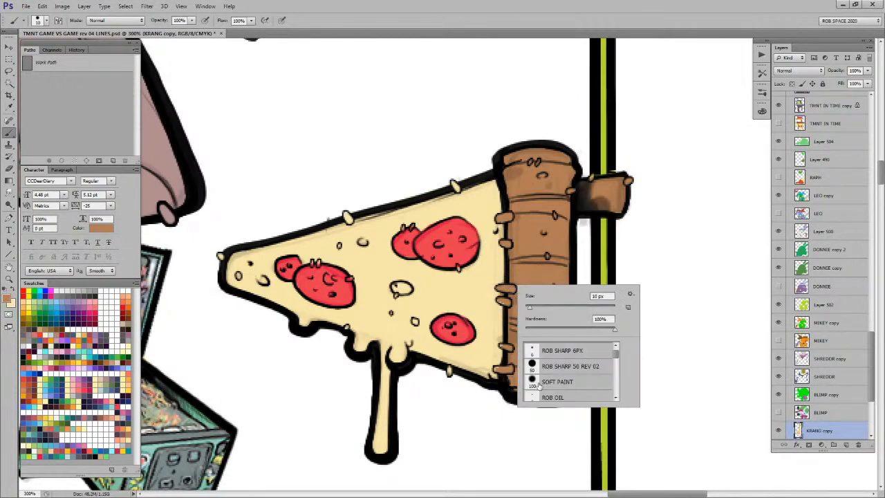
pyautogui.press('Return')
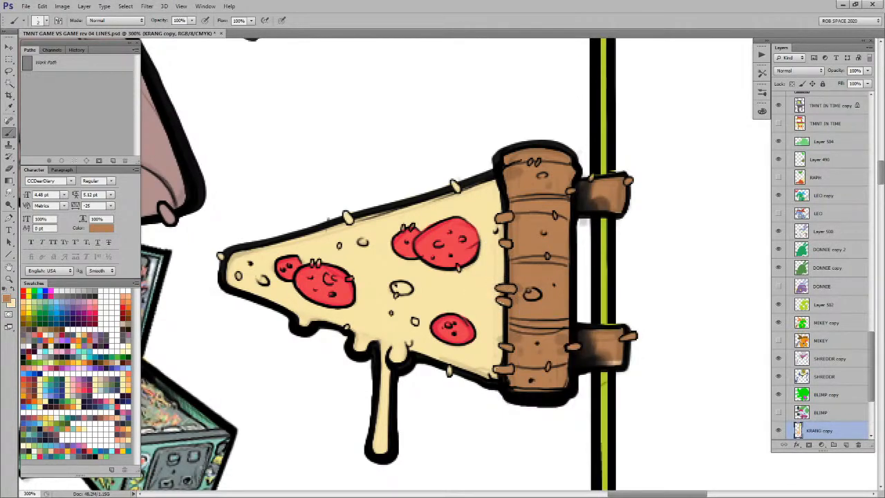
pyautogui.moveTo(603, 167); pyautogui.dragTo(323, 460)
pyautogui.moveTo(441, 312); pyautogui.dragTo(312, 470)
pyautogui.moveTo(464, 236); pyautogui.dragTo(465, 306)
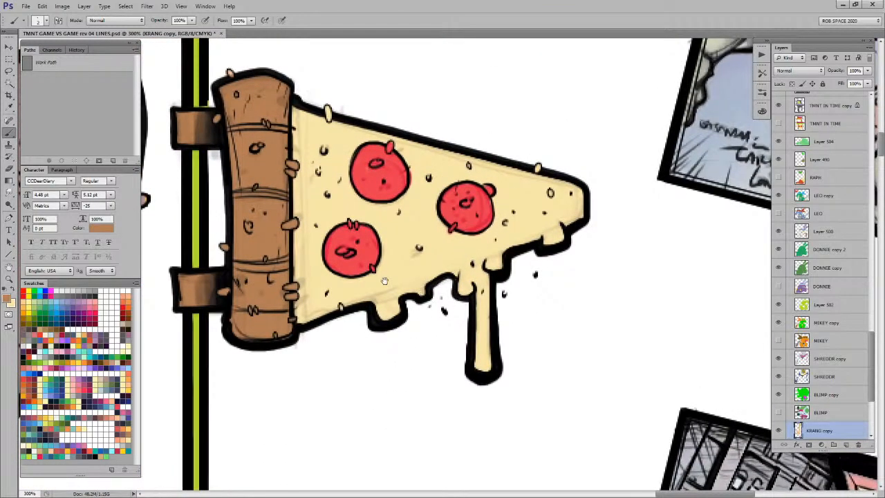
pyautogui.moveTo(314, 198); pyautogui.dragTo(405, 400)
# Step: Examine the coloured pizza slices, blimp and characters in the whole illustration
pyautogui.hotkey('alt', 'space')
pyautogui.keyDown('alt'); pyautogui.click(395, 316); pyautogui.keyUp('alt')
pyautogui.keyDown('alt'); pyautogui.click(396, 316); pyautogui.keyUp('alt')
pyautogui.keyDown('alt'); pyautogui.click(396, 315); pyautogui.keyUp('alt')
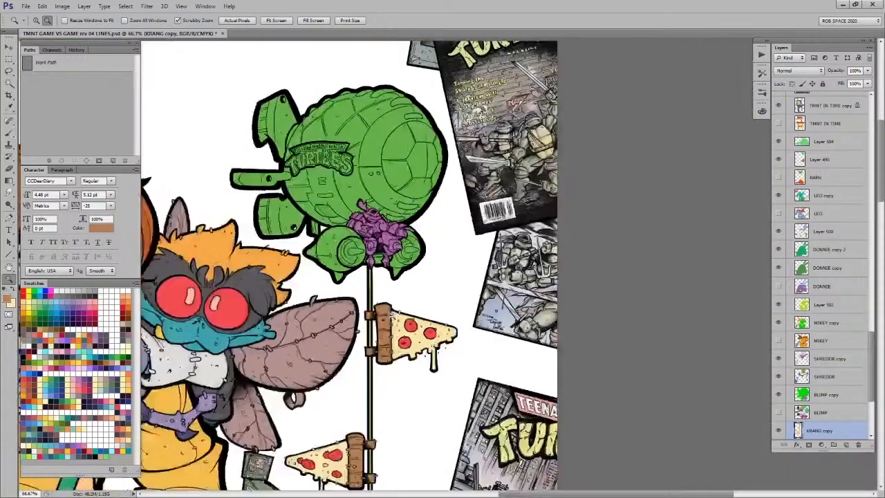
pyautogui.keyDown('alt'); pyautogui.click(395, 316); pyautogui.keyUp('alt')
pyautogui.keyDown('alt'); pyautogui.click(396, 315); pyautogui.keyUp('alt')
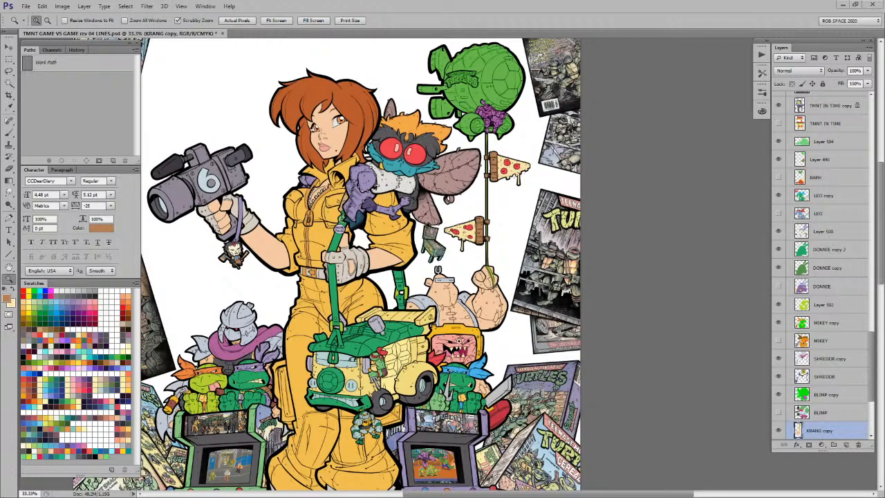
pyautogui.press('b')
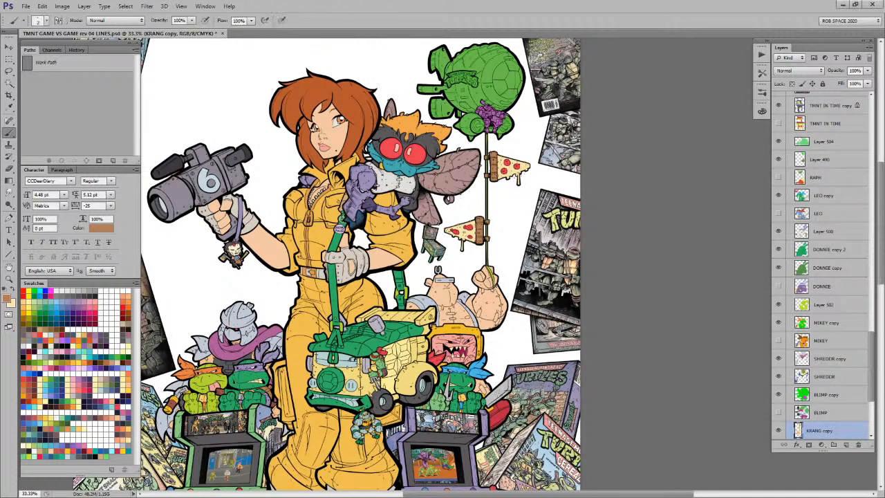
pyautogui.moveTo(497, 398); pyautogui.dragTo(503, 342)
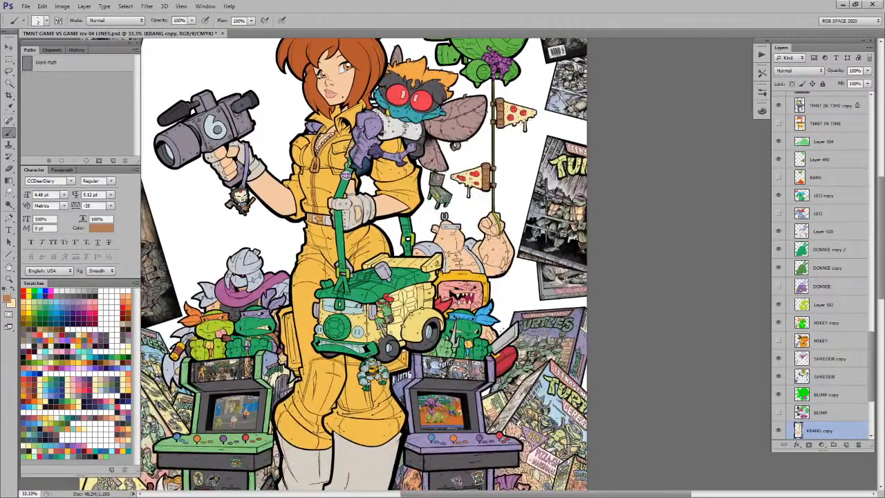
# Step: Make the BLIMP copy layer active and choose the ROB SHARP 50 REV 02 brush preset for painting the blimp's engine pods
pyautogui.press('x')
pyautogui.keyDown('ctrl'); pyautogui.click(497, 80); pyautogui.keyUp('ctrl')
pyautogui.moveTo(496, 120); pyautogui.dragTo(496, 324)
pyautogui.keyDown('ctrl'); pyautogui.click(456, 261); pyautogui.keyUp('ctrl')
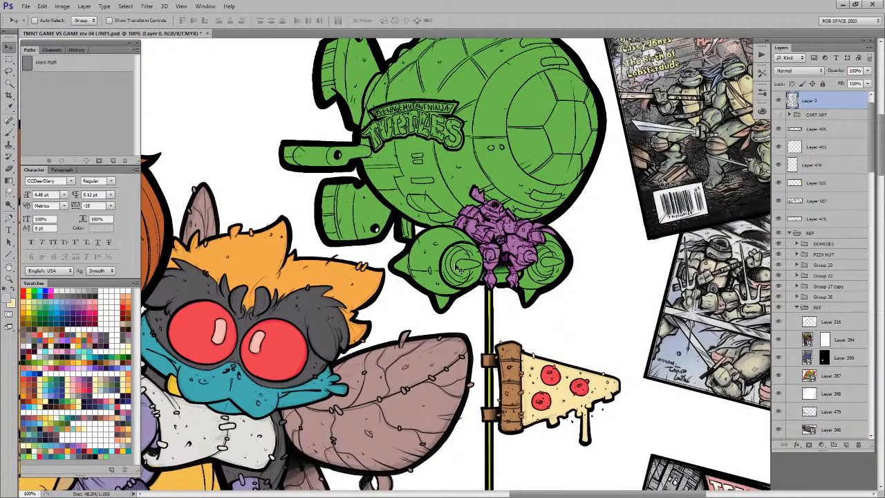
pyautogui.press('b')
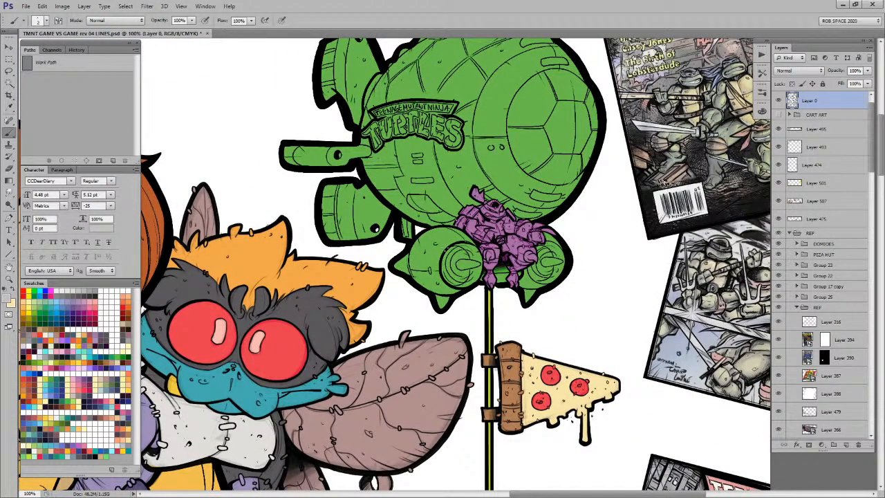
pyautogui.keyDown('ctrl'); pyautogui.click(446, 250); pyautogui.keyUp('ctrl')
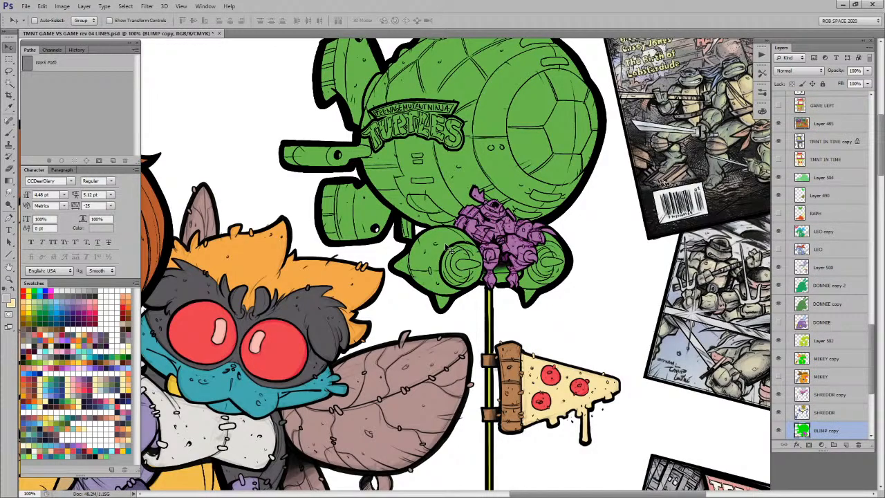
pyautogui.rightClick(449, 249)
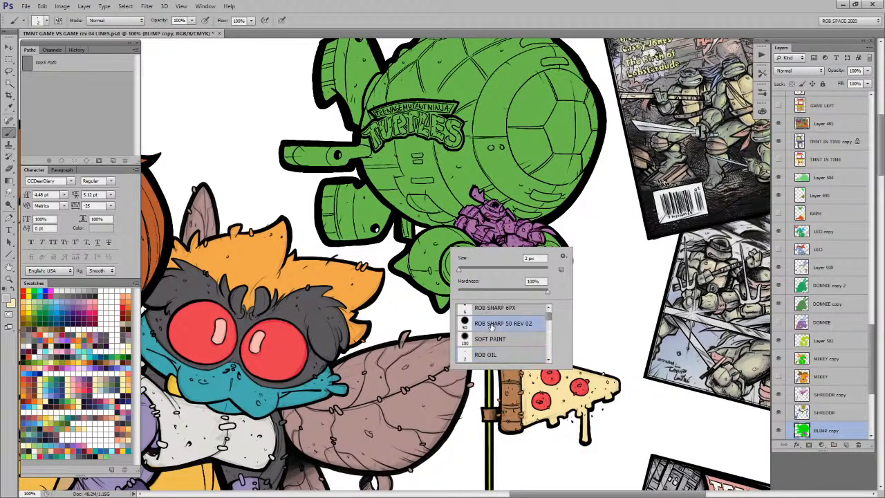
pyautogui.click(437, 258)
# Step: Start brushing light grey over the blimp's left engine pod and undo the last stroke
pyautogui.moveTo(437, 258)
pyautogui.mouseDown()
pyautogui.moveTo(456, 246)
pyautogui.moveTo(491, 230)
pyautogui.moveTo(414, 216)
pyautogui.moveTo(424, 223)
pyautogui.moveTo(392, 228)
pyautogui.moveTo(339, 284)
pyautogui.moveTo(348, 287)
pyautogui.moveTo(358, 273)
pyautogui.moveTo(430, 362)
pyautogui.moveTo(475, 312)
pyautogui.moveTo(479, 280)
pyautogui.moveTo(464, 284)
pyautogui.moveTo(461, 252)
pyautogui.moveTo(408, 298)
pyautogui.mouseUp()
pyautogui.press('z')
pyautogui.click(454, 249)
pyautogui.press('b')
pyautogui.moveTo(460, 280)
pyautogui.mouseDown()
pyautogui.moveTo(408, 309)
pyautogui.moveTo(436, 271)
pyautogui.moveTo(397, 292)
pyautogui.moveTo(404, 264)
pyautogui.moveTo(393, 267)
pyautogui.moveTo(397, 297)
pyautogui.mouseUp()
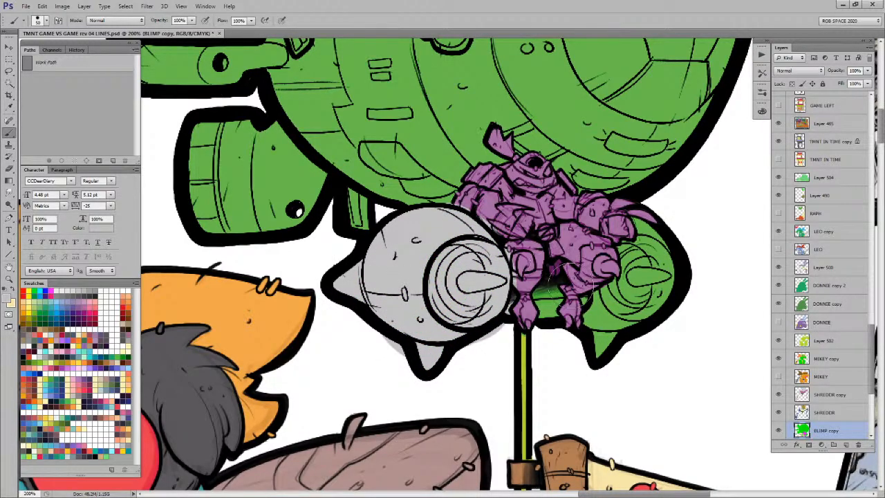
pyautogui.hotkey('ctrl', 'z')
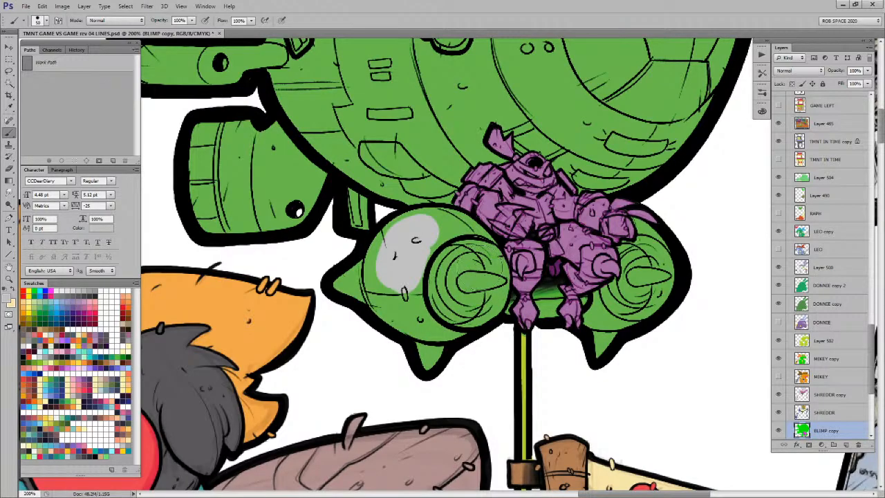
# Step: Select the blimp's green areas by colour and brush light grey over both engine pods within that selection
pyautogui.press('w')
pyautogui.click(482, 285)
pyautogui.press('b')
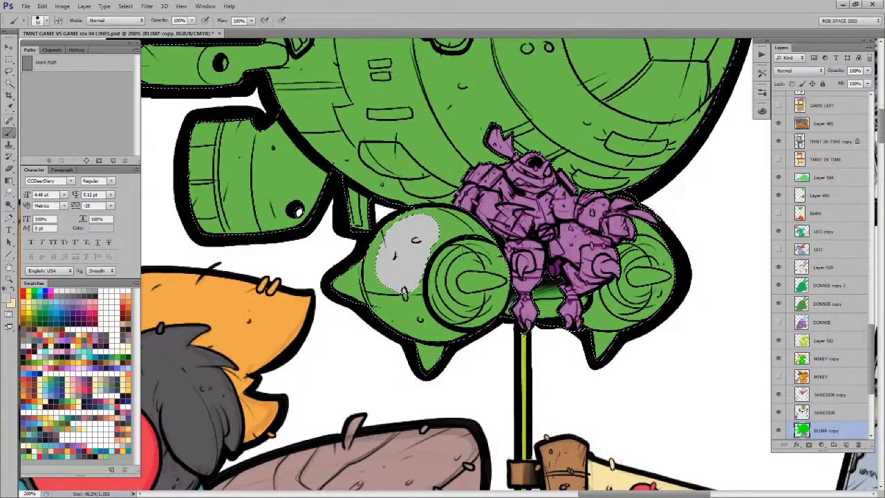
pyautogui.moveTo(414, 232)
pyautogui.mouseDown()
pyautogui.moveTo(446, 216)
pyautogui.moveTo(487, 245)
pyautogui.moveTo(496, 319)
pyautogui.moveTo(484, 332)
pyautogui.moveTo(419, 346)
pyautogui.moveTo(359, 297)
pyautogui.moveTo(415, 232)
pyautogui.moveTo(421, 305)
pyautogui.moveTo(460, 269)
pyautogui.moveTo(436, 314)
pyautogui.mouseUp()
pyautogui.moveTo(619, 252)
pyautogui.mouseDown()
pyautogui.moveTo(632, 207)
pyautogui.moveTo(664, 242)
pyautogui.moveTo(629, 332)
pyautogui.moveTo(595, 346)
pyautogui.moveTo(588, 320)
pyautogui.moveTo(640, 249)
pyautogui.moveTo(635, 270)
pyautogui.moveTo(650, 249)
pyautogui.moveTo(603, 300)
pyautogui.mouseUp()
# Step: Sample a darker bluish green and fill the blimp's remaining selected green areas with it
pyautogui.press('z')
pyautogui.keyDown('alt'); pyautogui.click(586, 331); pyautogui.keyUp('alt')
pyautogui.keyDown('alt'); pyautogui.click(587, 331); pyautogui.keyUp('alt')
pyautogui.press('b')
pyautogui.moveTo(581, 356)
pyautogui.mouseDown()
pyautogui.moveTo(595, 195)
pyautogui.moveTo(609, 149)
pyautogui.mouseUp()
pyautogui.moveTo(443, 421); pyautogui.dragTo(384, 404)
pyautogui.moveTo(557, 103); pyautogui.dragTo(503, 320)
pyautogui.click(493, 320)
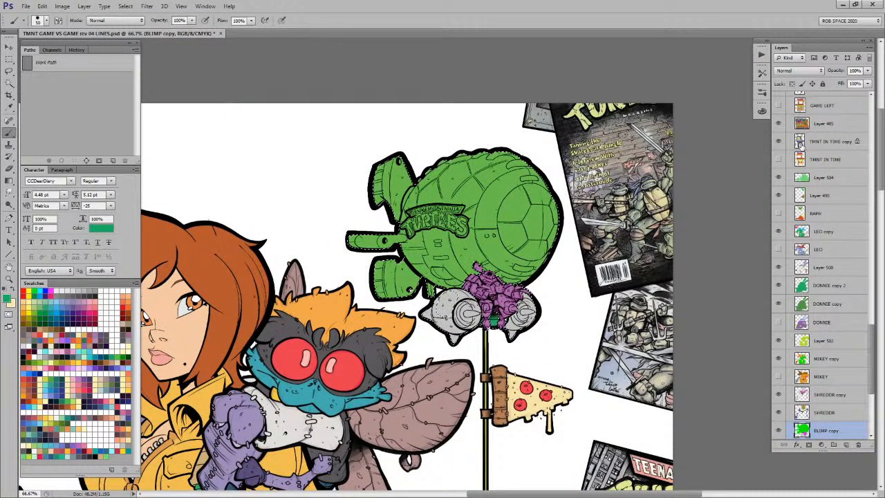
pyautogui.press('w')
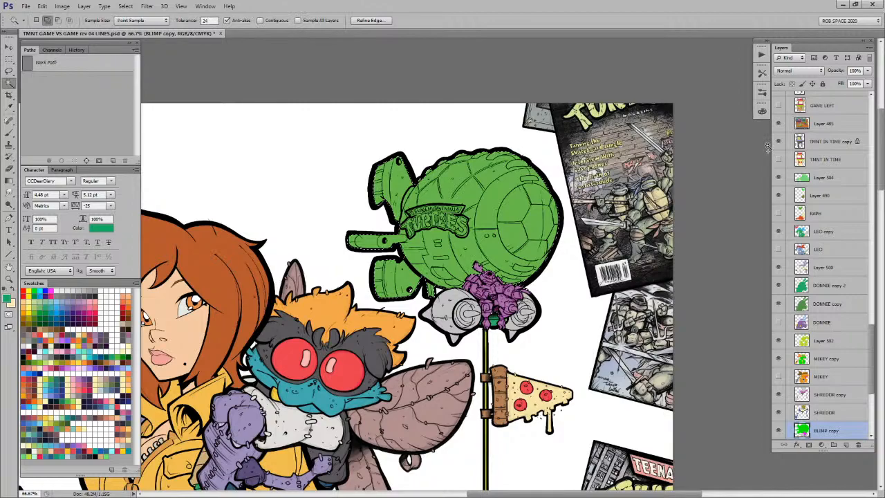
pyautogui.hotkey('alt', 'BackSpace')
pyautogui.hotkey('ctrl', 'd')
# Step: On the KRANG copy layer, select the yellow-green cord below the blimp by colour and fill it with the darker green
pyautogui.moveTo(530, 291); pyautogui.dragTo(543, 175)
pyautogui.click(501, 250)
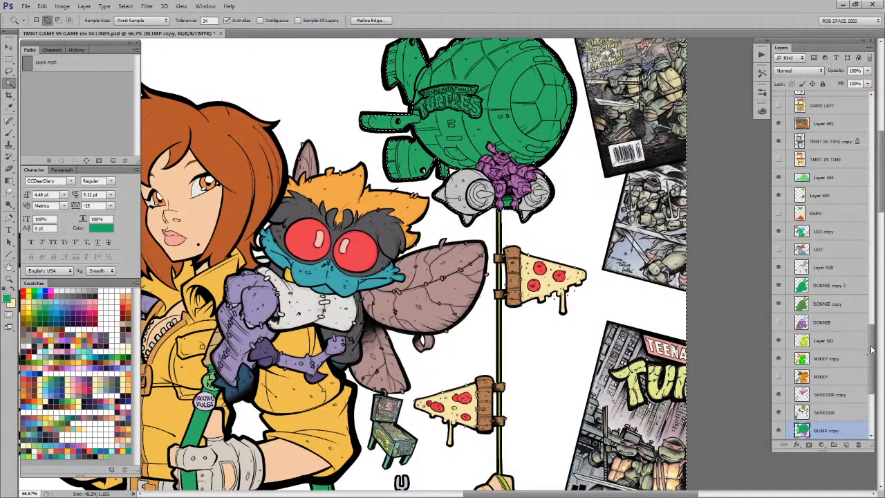
pyautogui.scroll(-5, 871, 349)
pyautogui.press('v')
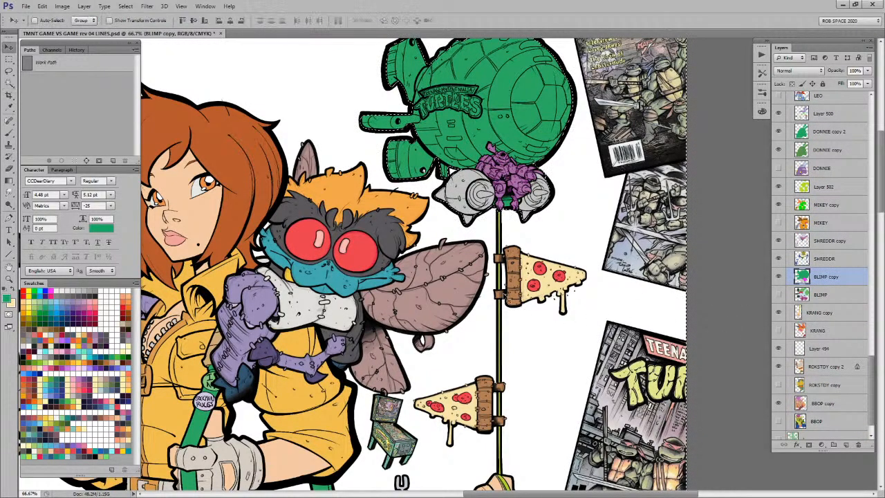
pyautogui.keyDown('ctrl'); pyautogui.click(498, 279); pyautogui.keyUp('ctrl')
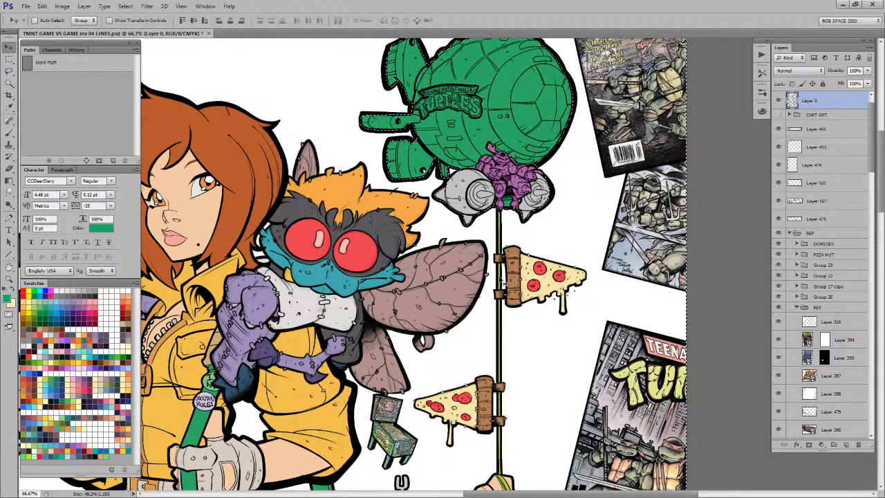
pyautogui.keyDown('ctrl'); pyautogui.click(500, 279); pyautogui.keyUp('ctrl')
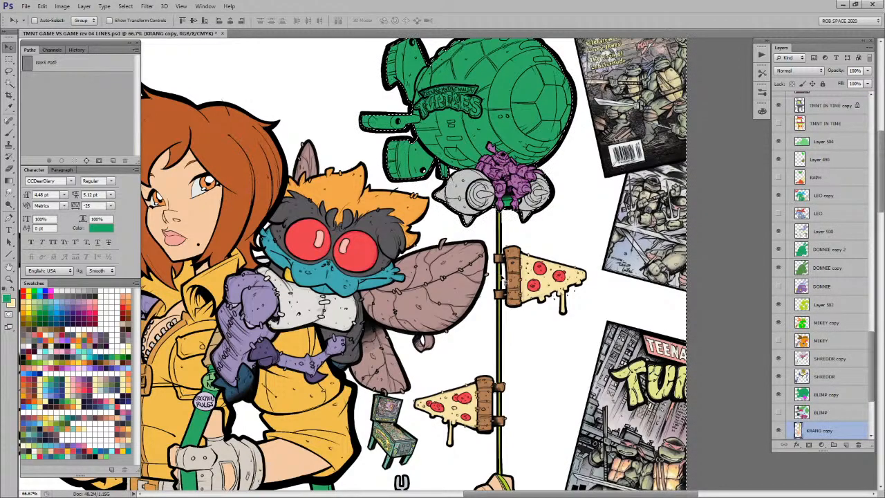
pyautogui.press('w')
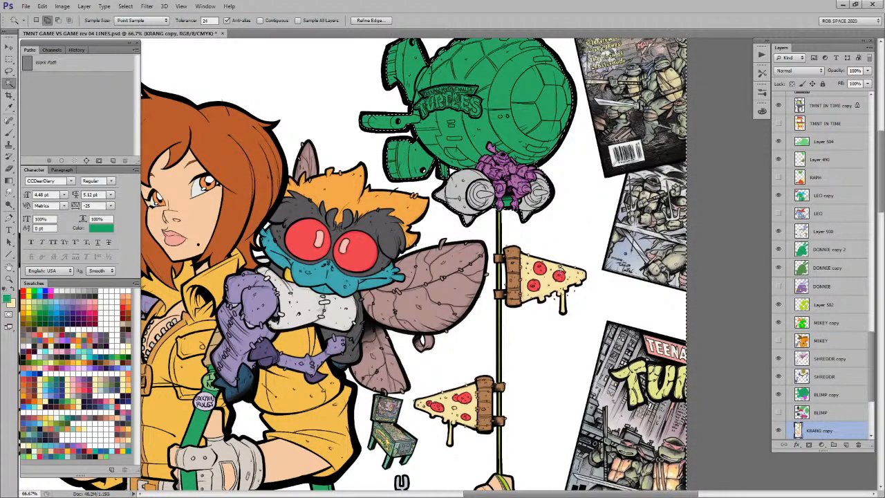
pyautogui.hotkey('ctrl', 'd')
pyautogui.click(499, 277)
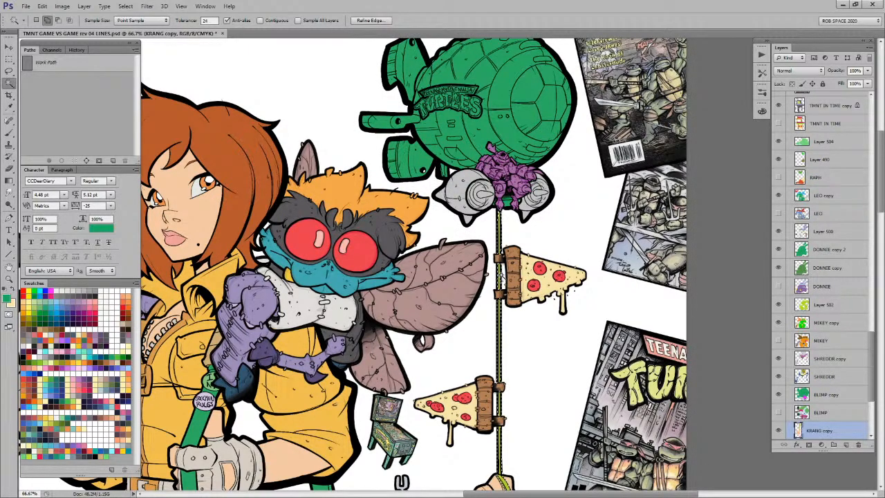
pyautogui.hotkey('alt', 'BackSpace')
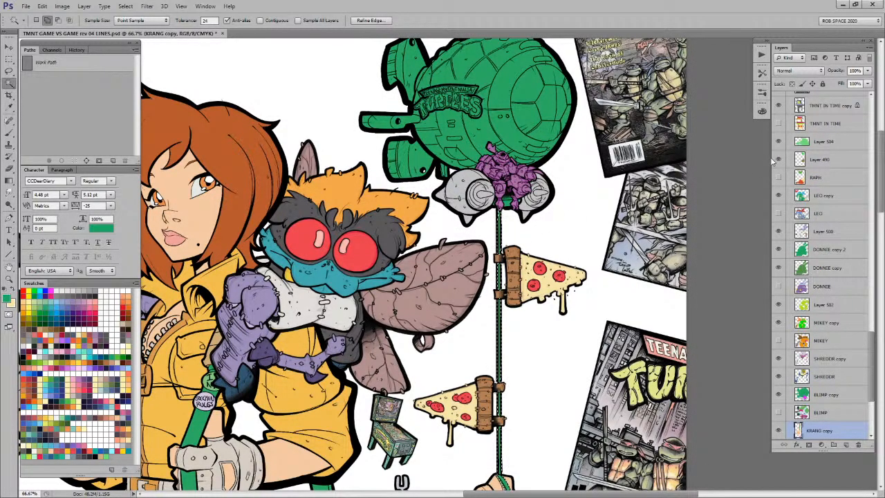
pyautogui.hotkey('ctrl', 'd')
# Step: Sample the peach skin colour from the fist holding the lower end of the cord
pyautogui.moveTo(567, 365); pyautogui.dragTo(564, 235)
pyautogui.press('z')
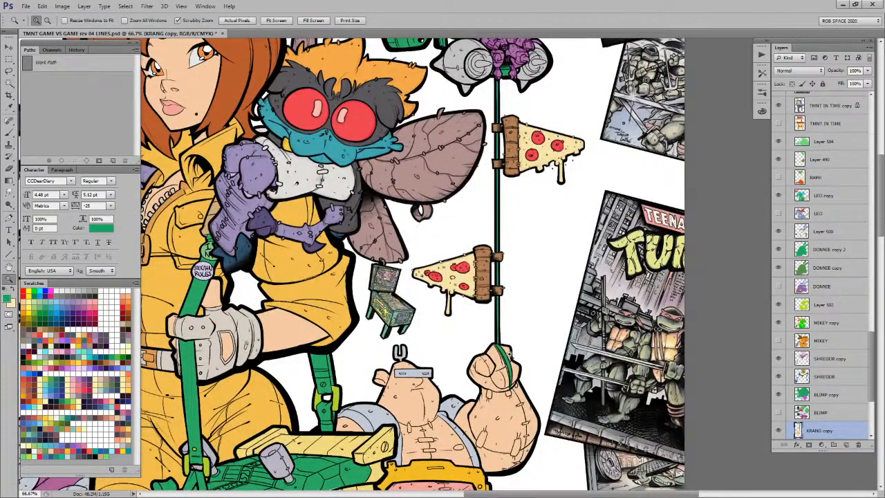
pyautogui.click(509, 355)
pyautogui.press('b')
pyautogui.keyDown('alt'); pyautogui.click(506, 348); pyautogui.keyUp('alt')
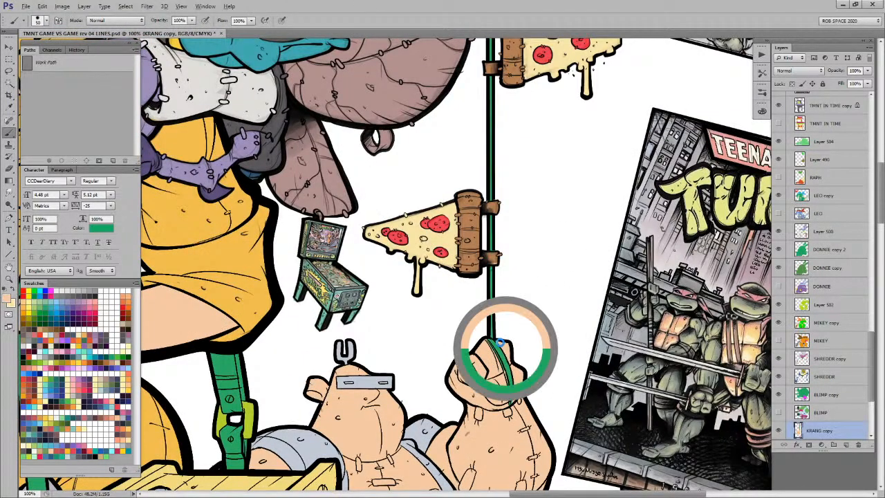
# Step: Make the BLIMP copy layer active again and sample the pale yellow of the van's body
pyautogui.scroll(10, 518, 265)
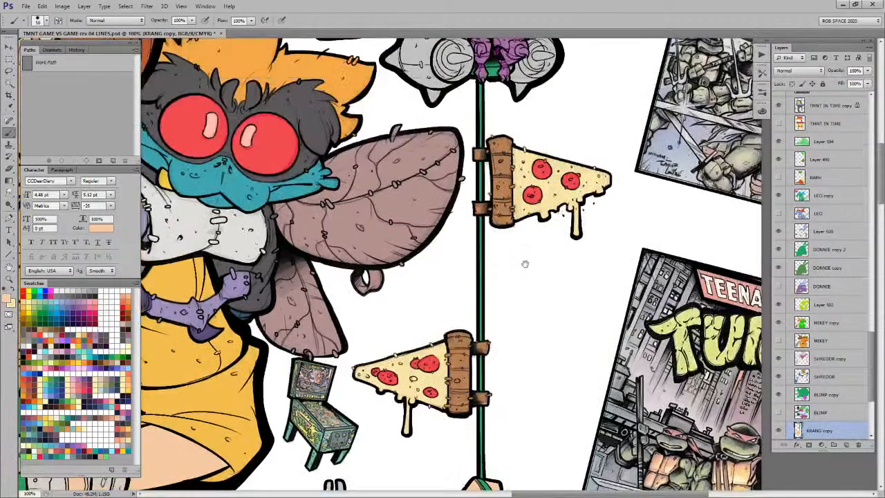
pyautogui.press('v')
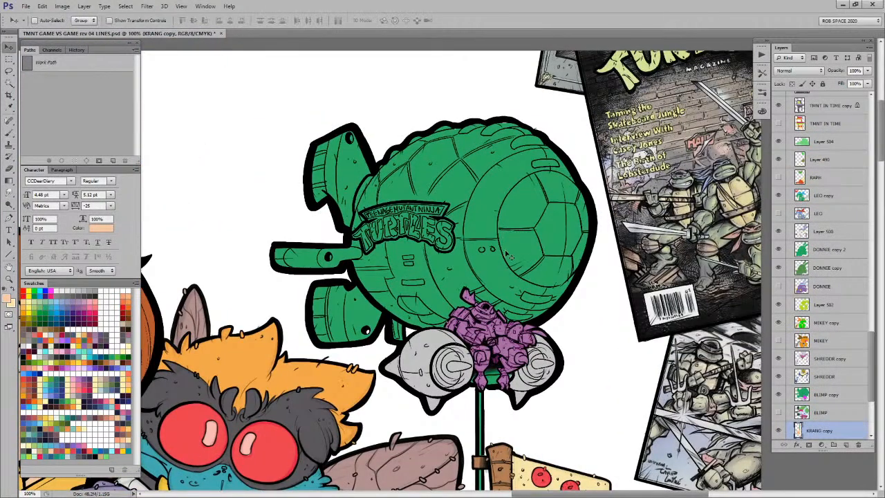
pyautogui.keyDown('ctrl'); pyautogui.click(510, 256); pyautogui.keyUp('ctrl')
pyautogui.scroll(-3, 515, 242)
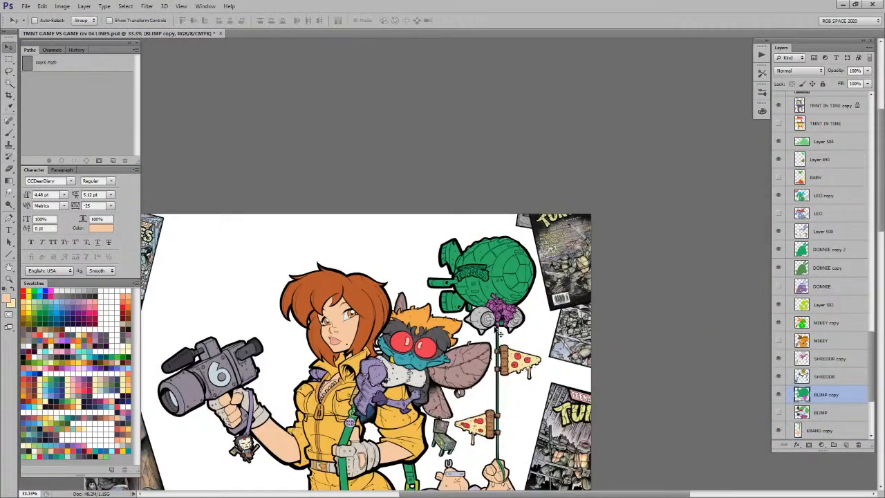
pyautogui.scroll(-3, 521, 232)
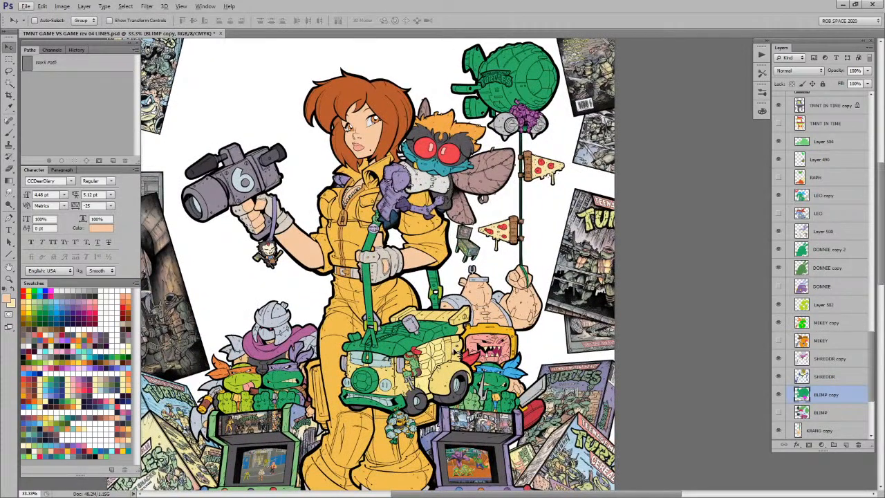
pyautogui.press('b')
pyautogui.keyDown('alt'); pyautogui.click(450, 344); pyautogui.keyUp('alt')
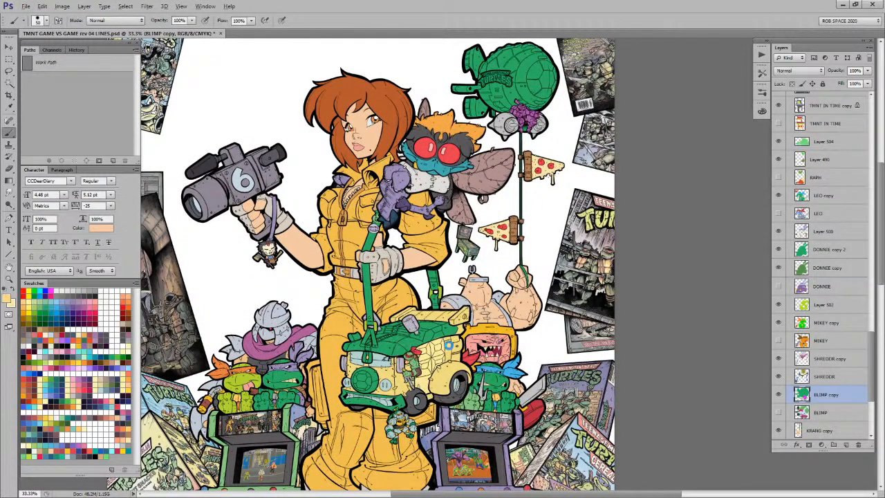
pyautogui.keyDown('alt'); pyautogui.click(439, 351); pyautogui.keyUp('alt')
# Step: Lasso the blimp's lower hull and the ring around its nose dome, leaving out the dome's upper panels
pyautogui.press('z')
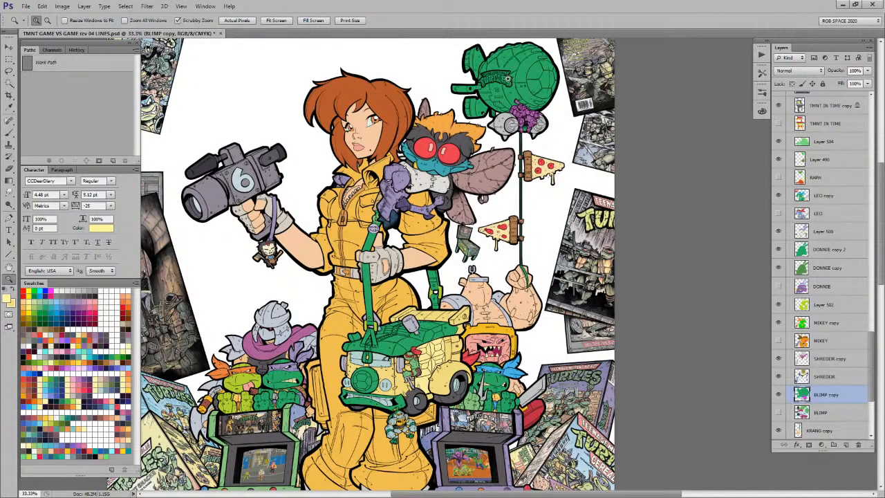
pyautogui.click(509, 81)
pyautogui.click(509, 82)
pyautogui.click(509, 81)
pyautogui.moveTo(506, 185); pyautogui.dragTo(466, 307)
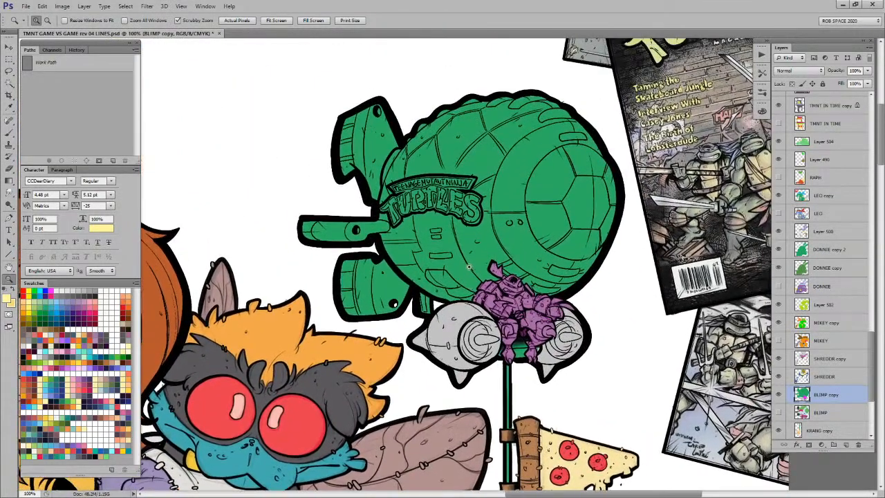
pyautogui.press('l')
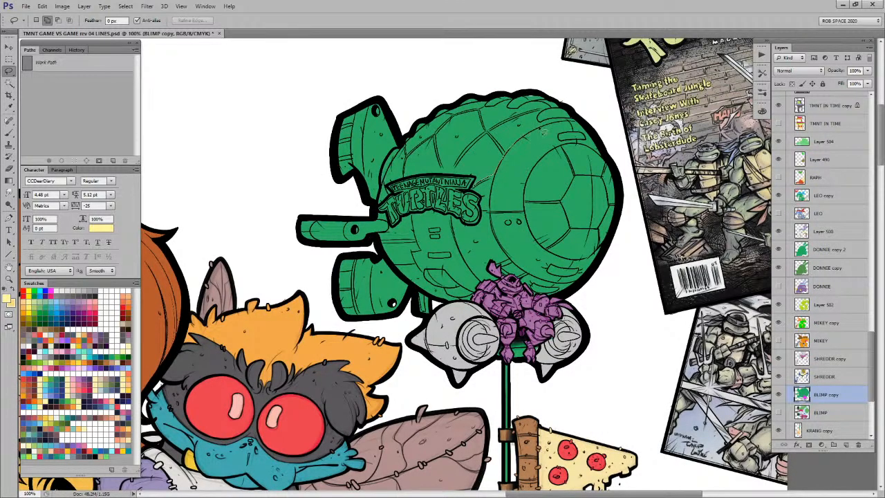
pyautogui.moveTo(583, 127)
pyautogui.mouseDown()
pyautogui.moveTo(622, 183)
pyautogui.moveTo(599, 266)
pyautogui.moveTo(582, 284)
pyautogui.moveTo(486, 304)
pyautogui.mouseUp()
pyautogui.moveTo(599, 256)
pyautogui.mouseDown()
pyautogui.moveTo(621, 200)
pyautogui.moveTo(614, 166)
pyautogui.moveTo(586, 146)
pyautogui.moveTo(581, 173)
pyautogui.mouseUp()
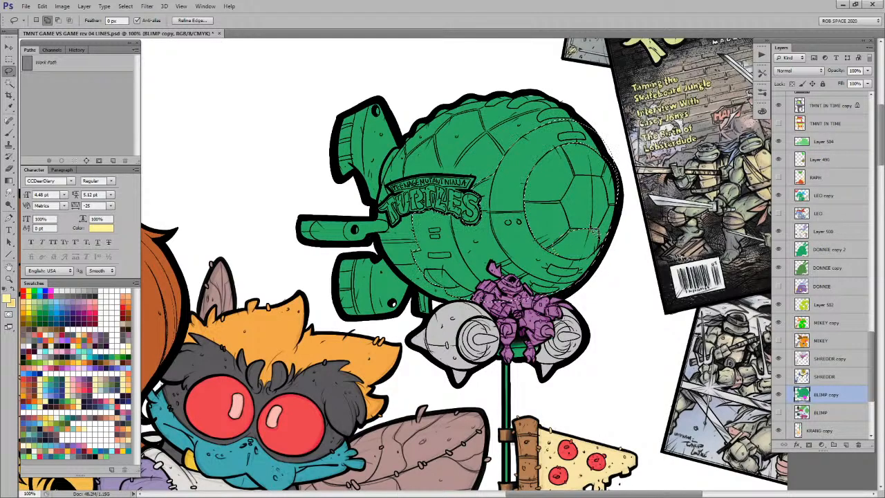
# Step: Intersect the lassoed area with the blimp's green by colour, fill it with pale yellow and deselect
pyautogui.press('w')
pyautogui.rightClick(556, 227)
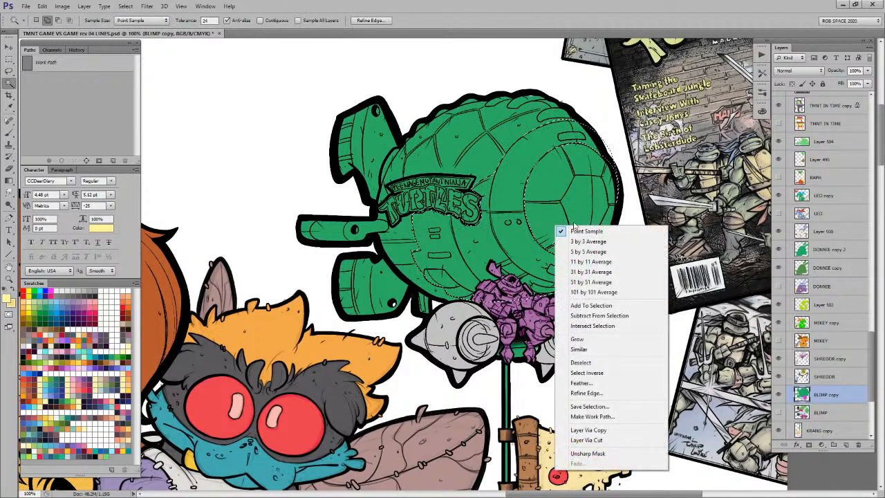
pyautogui.click(586, 325)
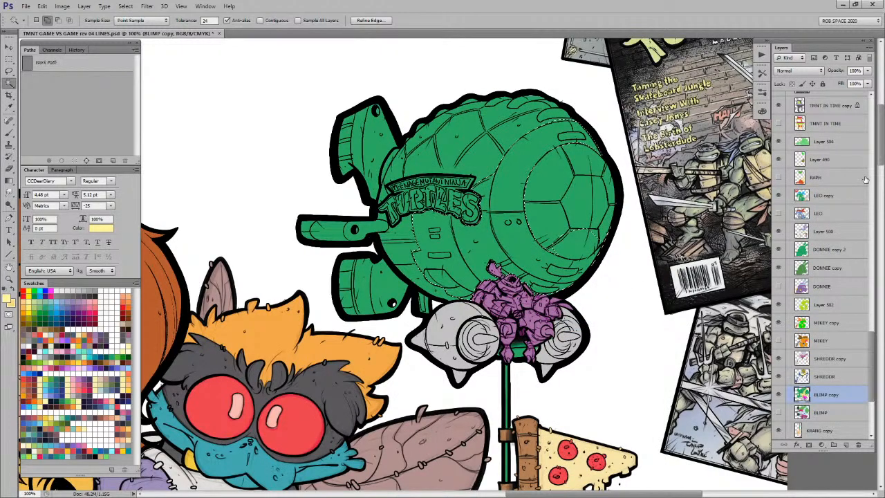
pyautogui.hotkey('alt', 'BackSpace')
pyautogui.hotkey('ctrl', 'd')
# Step: Sample the blimp green, switch to a finer brush preset and paint along the lower edge of the nose dome's bottom panel
pyautogui.press('b')
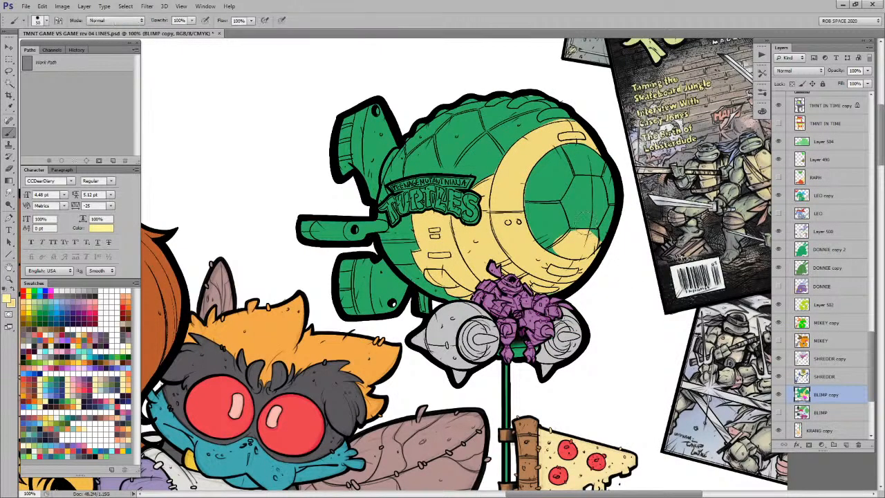
pyautogui.keyDown('alt'); pyautogui.click(585, 207); pyautogui.keyUp('alt')
pyautogui.scroll(1, 571, 238)
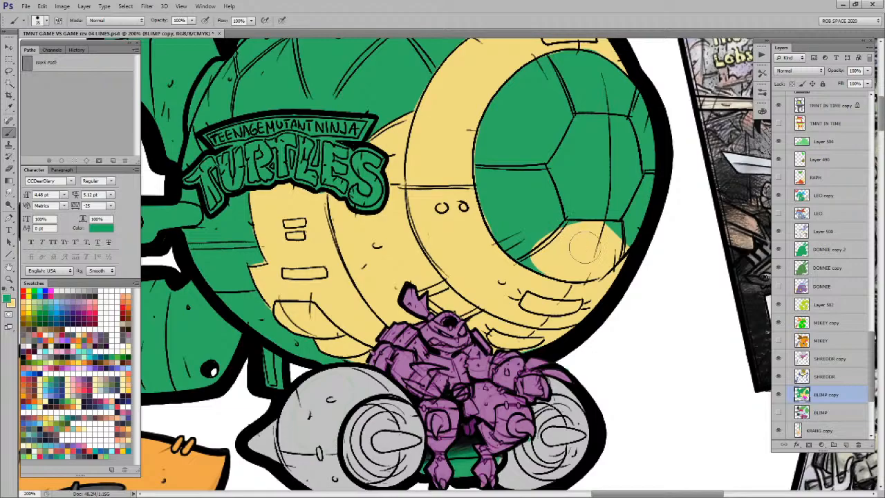
pyautogui.moveTo(524, 328); pyautogui.dragTo(437, 338)
pyautogui.rightClick(386, 198)
pyautogui.doubleClick(426, 306)
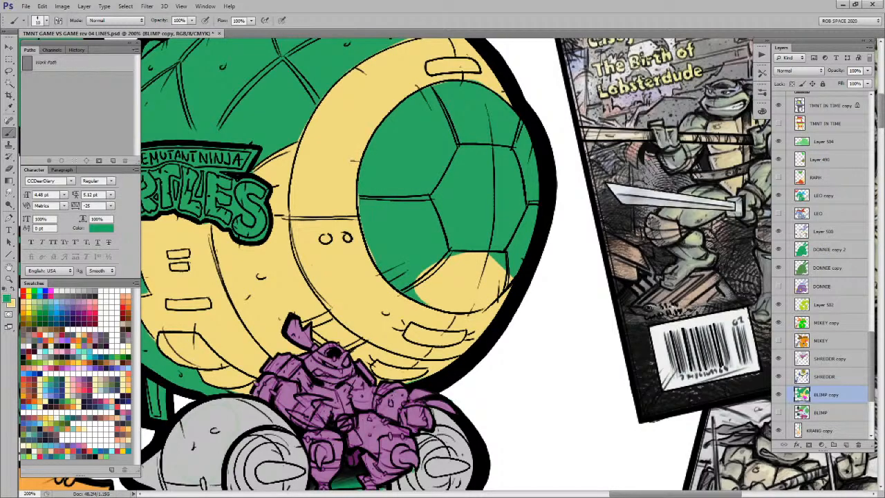
pyautogui.moveTo(426, 304)
pyautogui.mouseDown()
pyautogui.moveTo(492, 304)
pyautogui.moveTo(513, 266)
pyautogui.mouseUp()
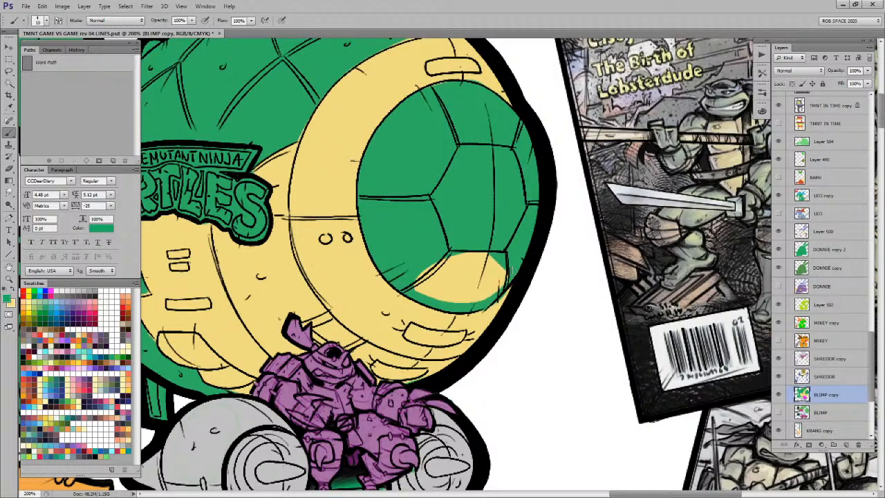
# Step: Lasso the remaining yellow in the nose dome's bottom panel, fill it with green and resample the pale yellow
pyautogui.press('l')
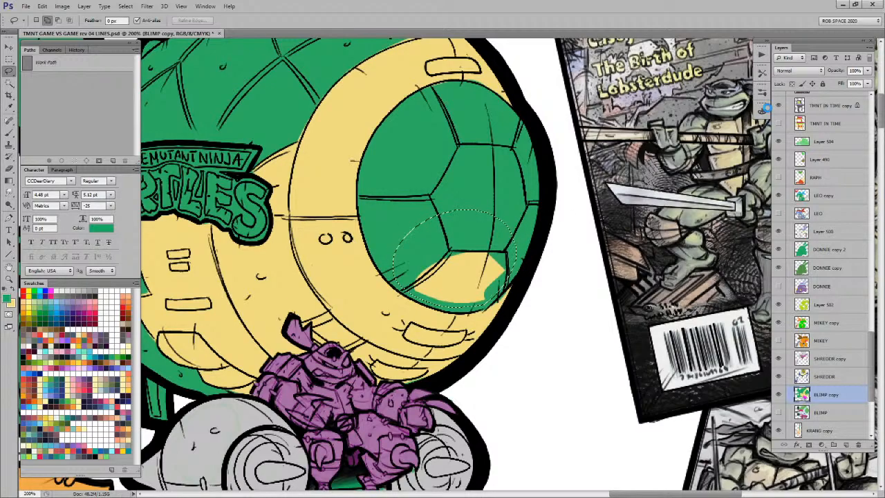
pyautogui.hotkey('alt', 'BackSpace')
pyautogui.hotkey('ctrl', 'd')
pyautogui.press('b')
pyautogui.keyDown('alt'); pyautogui.click(487, 300); pyautogui.keyUp('alt')
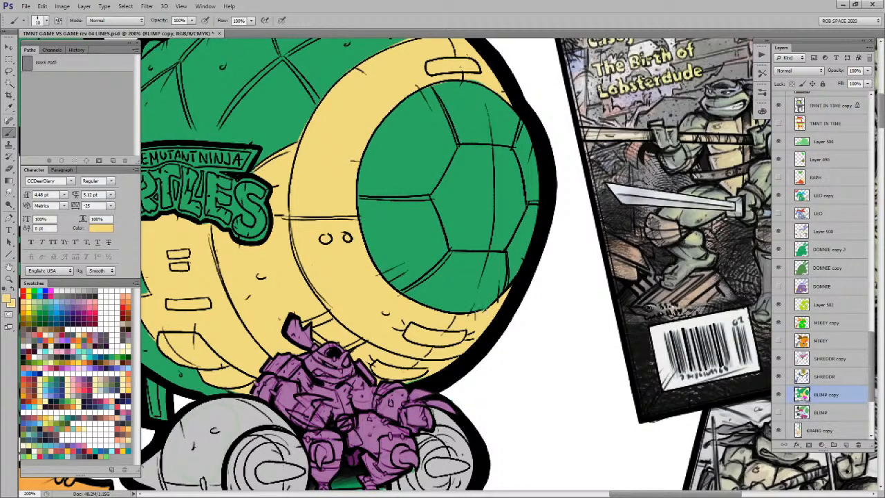
# Step: Sample the blimp's green and yellow and touch up the colour boundary along the upper edge of the nose ring
pyautogui.moveTo(451, 204); pyautogui.dragTo(541, 328)
pyautogui.keyDown('alt'); pyautogui.click(545, 216); pyautogui.keyUp('alt')
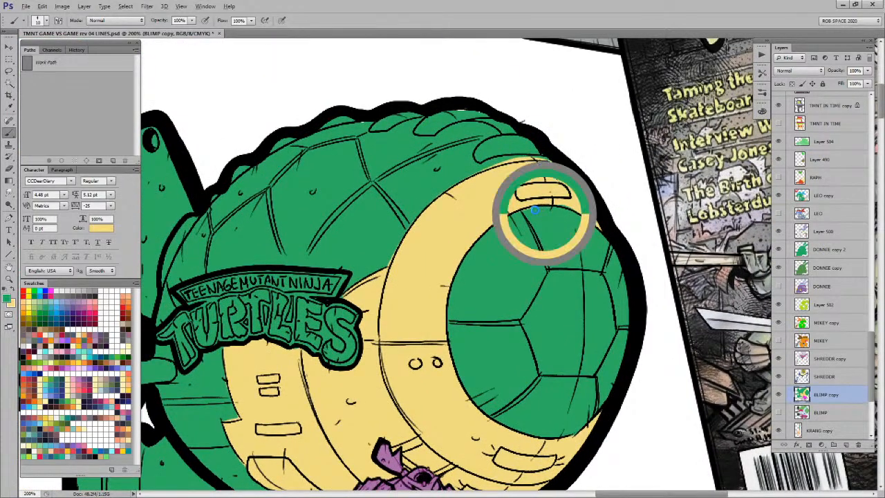
pyautogui.keyDown('alt'); pyautogui.click(568, 201); pyautogui.keyUp('alt')
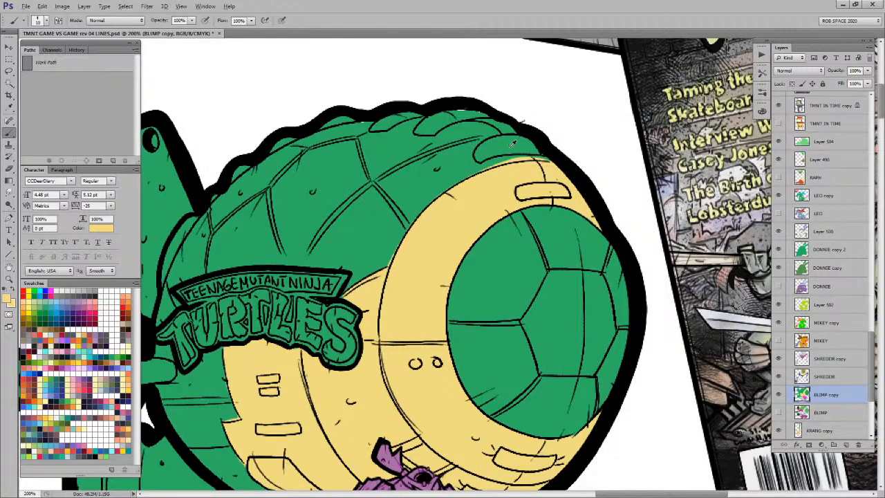
pyautogui.moveTo(538, 158); pyautogui.dragTo(493, 164)
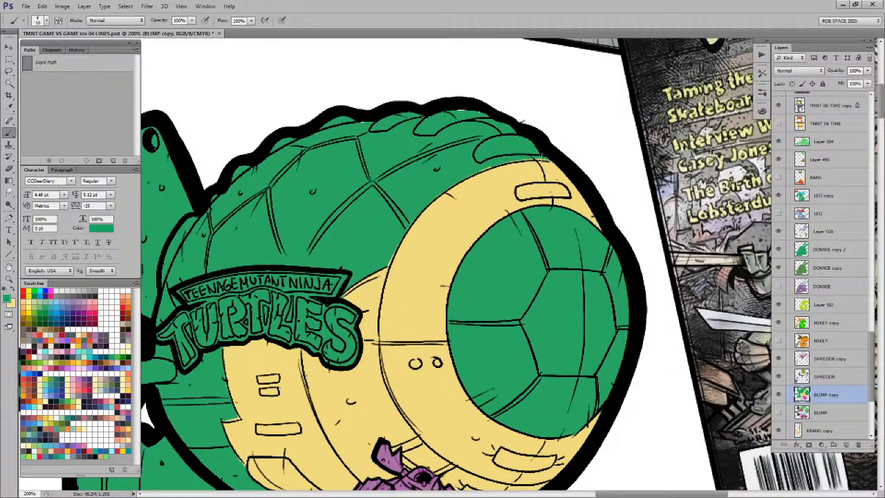
# Step: Lasso the green rear section of the lower hull, restrict the selection to the green, fill it with pale yellow and deselect
pyautogui.moveTo(408, 242); pyautogui.dragTo(502, 192)
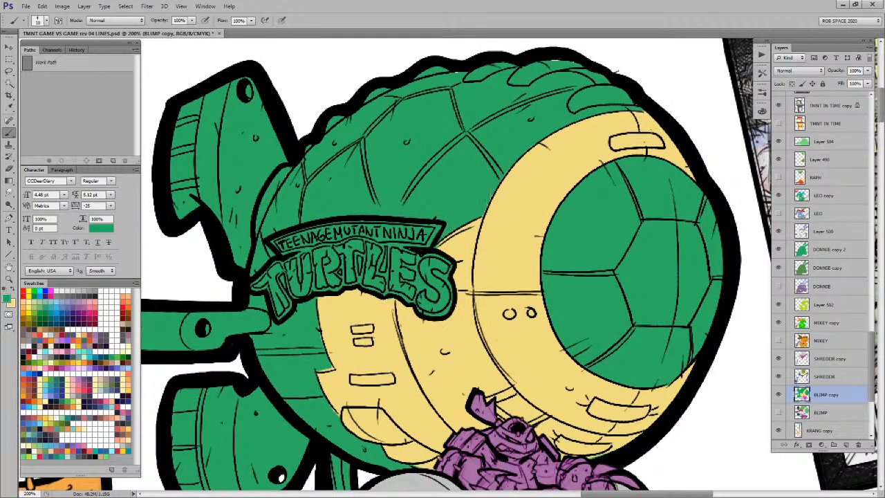
pyautogui.moveTo(420, 292); pyautogui.dragTo(444, 227)
pyautogui.press('x')
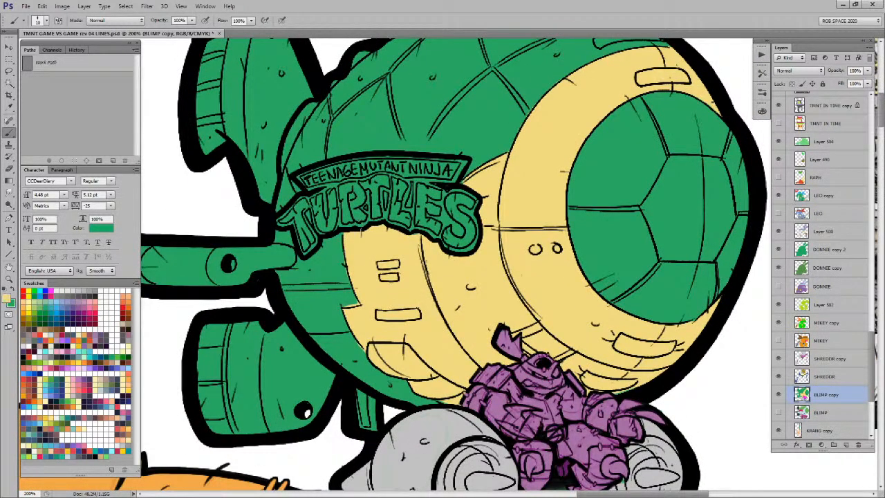
pyautogui.press('l')
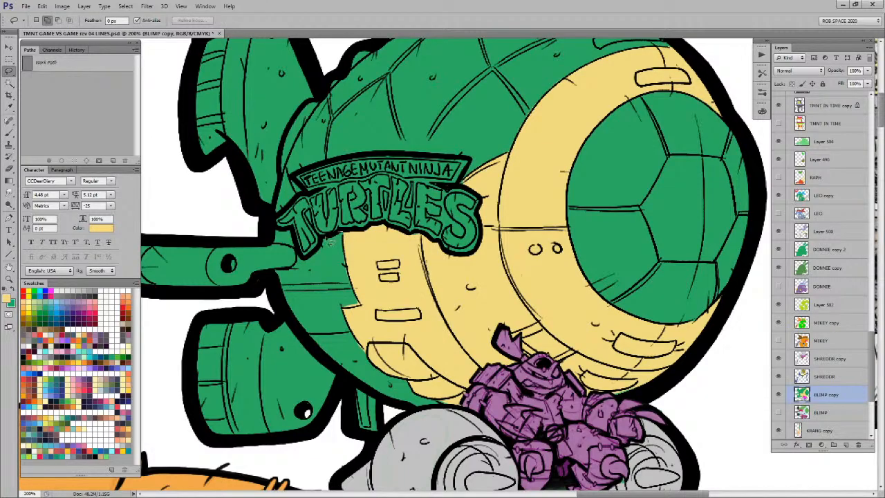
pyautogui.moveTo(315, 251)
pyautogui.mouseDown()
pyautogui.moveTo(313, 299)
pyautogui.moveTo(351, 346)
pyautogui.moveTo(431, 396)
pyautogui.mouseUp()
pyautogui.moveTo(476, 372); pyautogui.dragTo(368, 220)
pyautogui.press('w')
pyautogui.rightClick(351, 265)
pyautogui.click(394, 110)
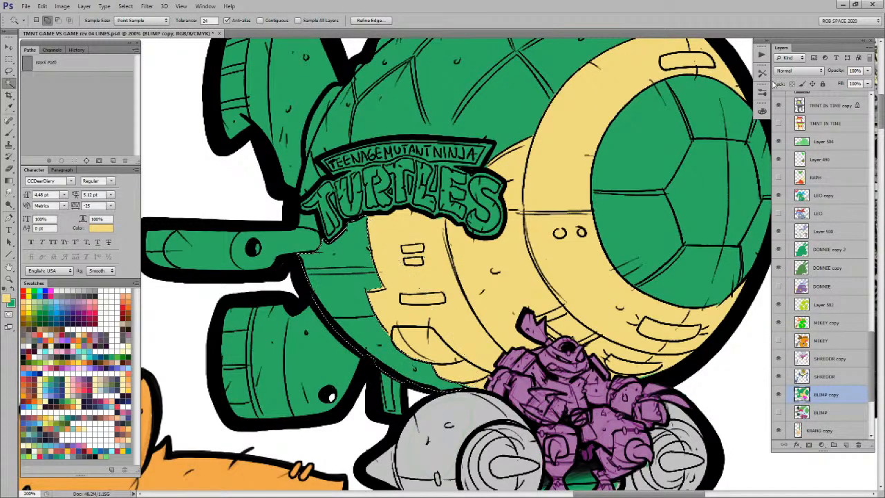
pyautogui.hotkey('alt', 'BackSpace')
pyautogui.hotkey('ctrl', 'd')
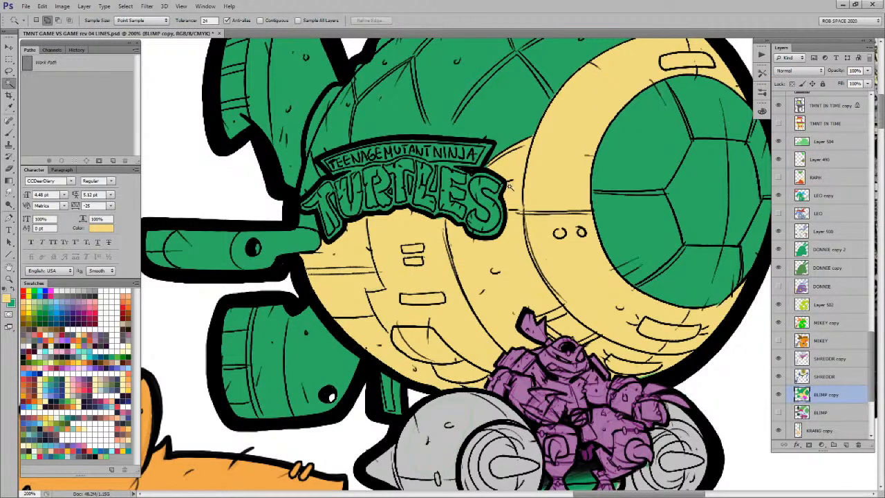
# Step: Pick up a lighter yellow from the artwork, lasso the narrow strip at the blimp's upper rear edge, fill it and deselect
pyautogui.press('z')
pyautogui.keyDown('alt'); pyautogui.click(488, 305); pyautogui.keyUp('alt')
pyautogui.keyDown('alt'); pyautogui.click(488, 305); pyautogui.keyUp('alt')
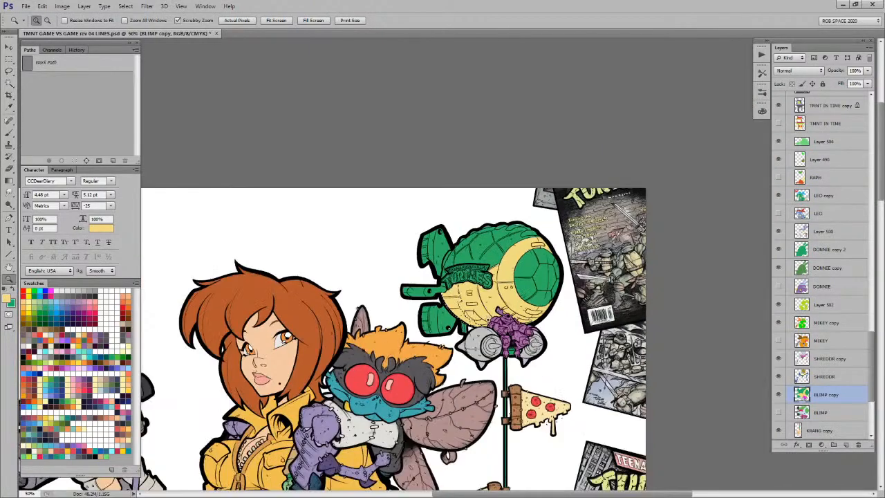
pyautogui.scroll(-5, 477, 441)
pyautogui.press('b')
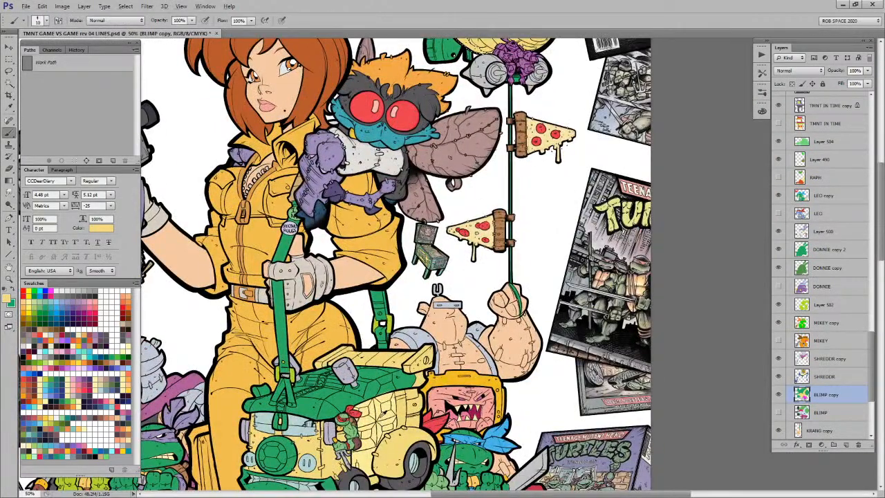
pyautogui.moveTo(445, 227); pyautogui.dragTo(409, 411)
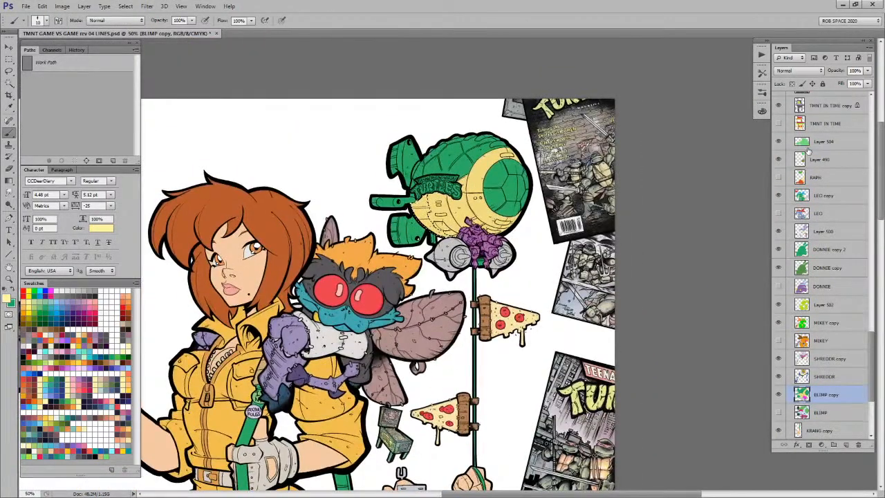
pyautogui.press('z')
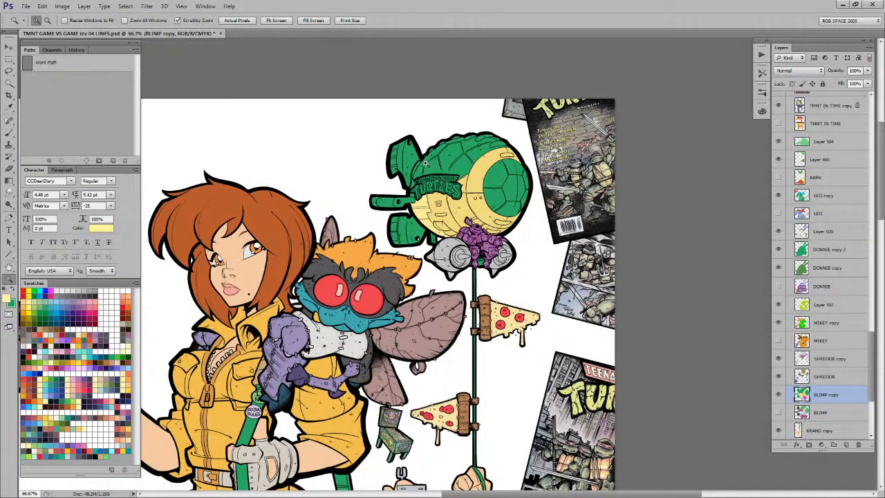
pyautogui.click(426, 165)
pyautogui.click(426, 165)
pyautogui.press('l')
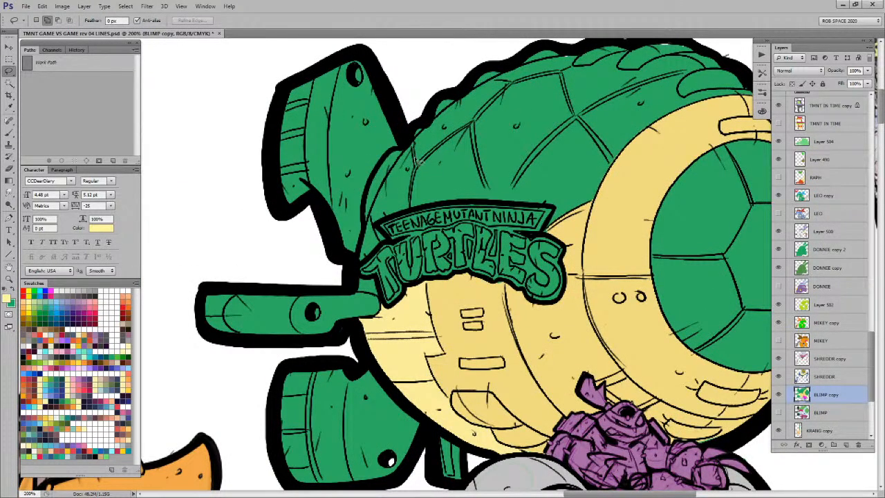
pyautogui.moveTo(415, 186)
pyautogui.mouseDown()
pyautogui.moveTo(386, 226)
pyautogui.moveTo(382, 251)
pyautogui.moveTo(361, 267)
pyautogui.moveTo(403, 148)
pyautogui.mouseUp()
pyautogui.hotkey('alt', 'BackSpace')
pyautogui.hotkey('ctrl', 'd')
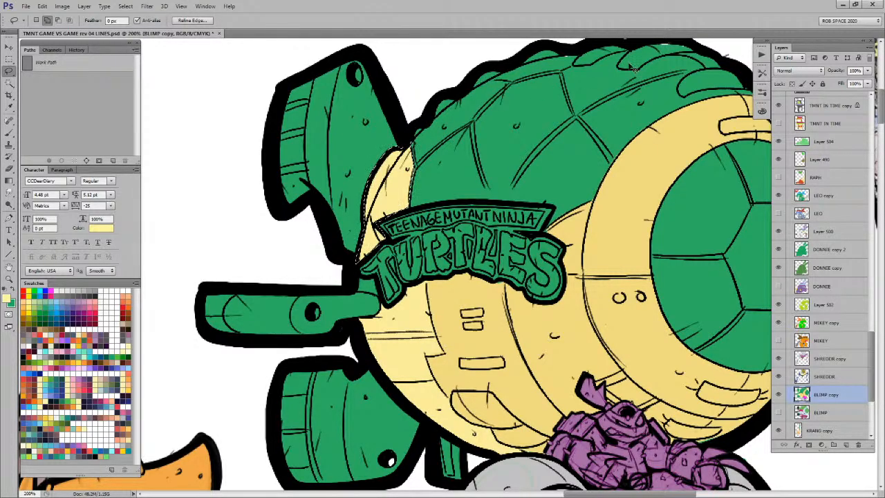
# Step: Lasso around the Teenage Mutant Ninja Turtles logo on the blimp and restrict the selection to its green by colour
pyautogui.moveTo(554, 238); pyautogui.dragTo(542, 202)
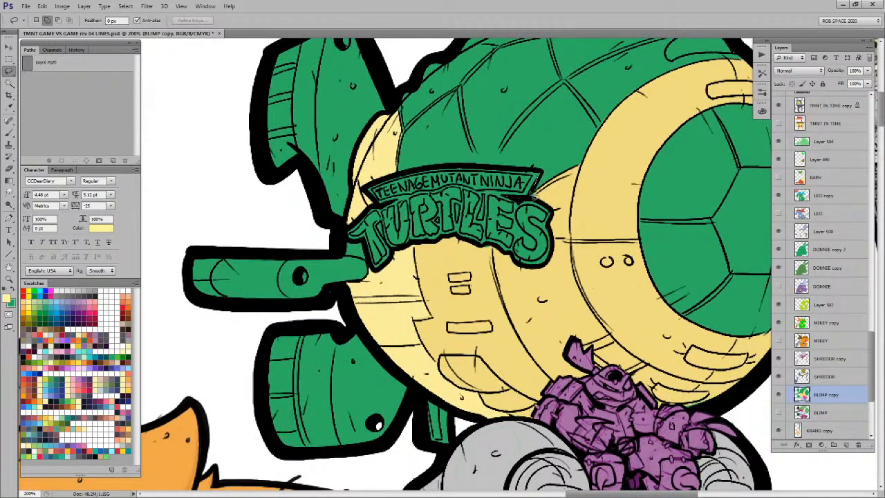
pyautogui.moveTo(557, 213)
pyautogui.mouseDown()
pyautogui.moveTo(567, 258)
pyautogui.moveTo(471, 281)
pyautogui.moveTo(372, 268)
pyautogui.mouseUp()
pyautogui.moveTo(349, 236)
pyautogui.mouseDown()
pyautogui.moveTo(381, 209)
pyautogui.moveTo(538, 167)
pyautogui.mouseUp()
pyautogui.press('w')
pyautogui.rightClick(464, 198)
pyautogui.click(511, 297)
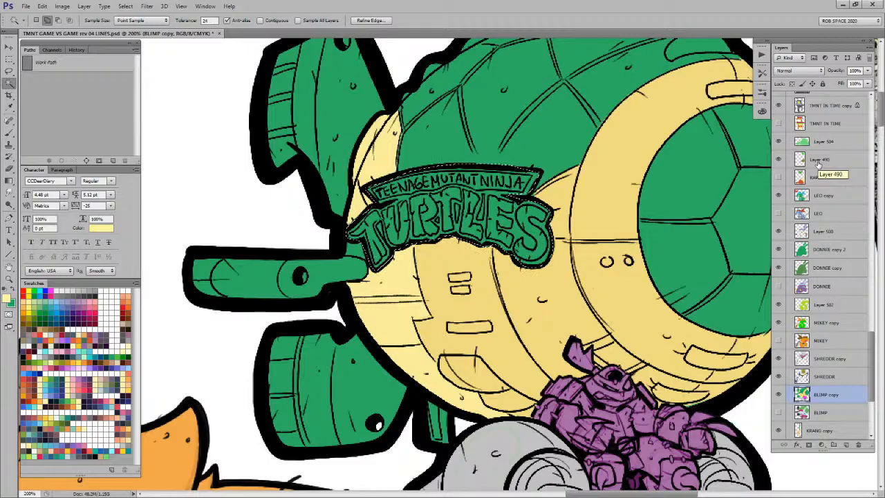
# Step: Sample a green from the artwork below and copy the selected logo area onto its own layer
pyautogui.press('z')
pyautogui.hotkey('ctrl', '-')
pyautogui.hotkey('ctrl', '-')
pyautogui.hotkey('ctrl', '-')
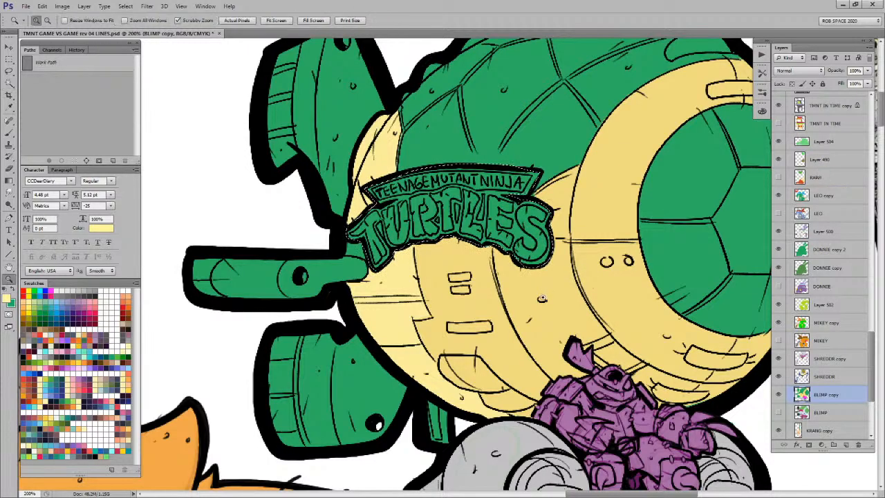
pyautogui.scroll(-5, 415, 312)
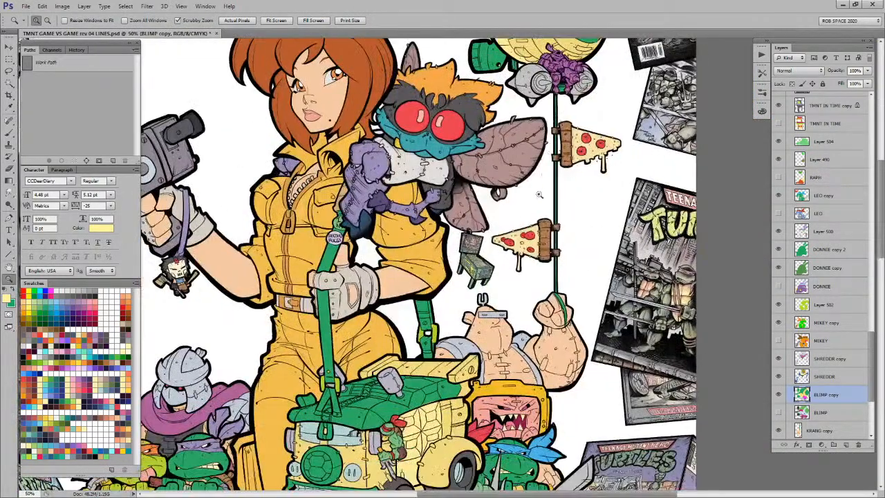
pyautogui.press('b')
pyautogui.scroll(-5, 414, 263)
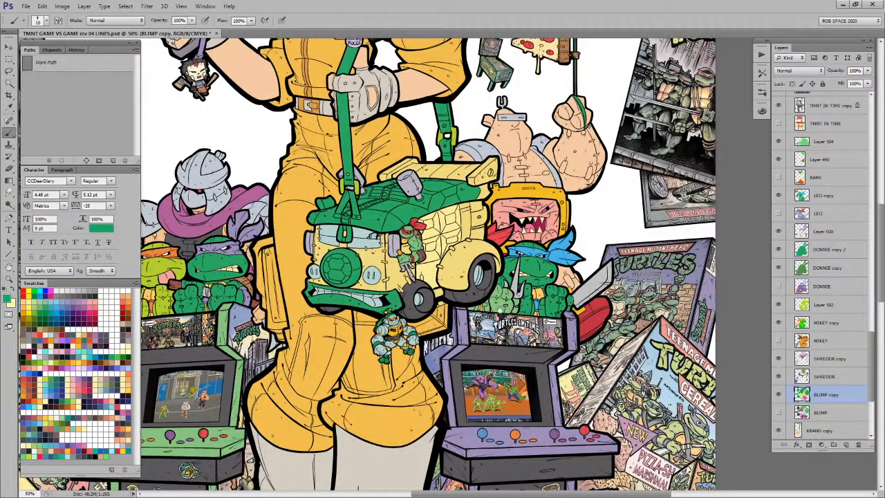
pyautogui.moveTo(457, 207); pyautogui.dragTo(438, 366)
pyautogui.moveTo(442, 484); pyautogui.dragTo(429, 456)
pyautogui.keyDown('alt'); pyautogui.click(516, 319); pyautogui.keyUp('alt')
pyautogui.moveTo(516, 173); pyautogui.dragTo(491, 416)
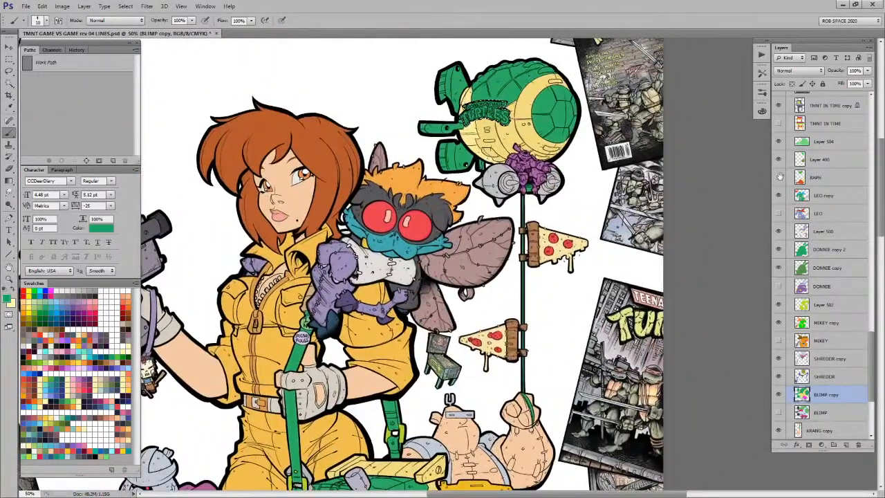
pyautogui.hotkey('ctrl', 'shift', 'alt', 'n')
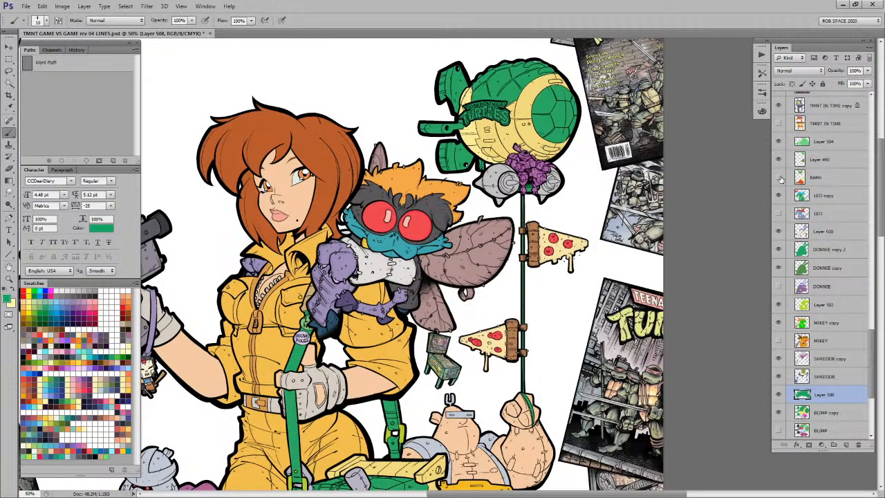
# Step: Sample a lighter green from elsewhere in the artwork and recolour the logo on its new layer with it
pyautogui.moveTo(576, 374); pyautogui.dragTo(594, 141)
pyautogui.press('x')
pyautogui.keyDown('alt'); pyautogui.click(379, 305); pyautogui.keyUp('alt')
pyautogui.moveTo(560, 271); pyautogui.dragTo(530, 495)
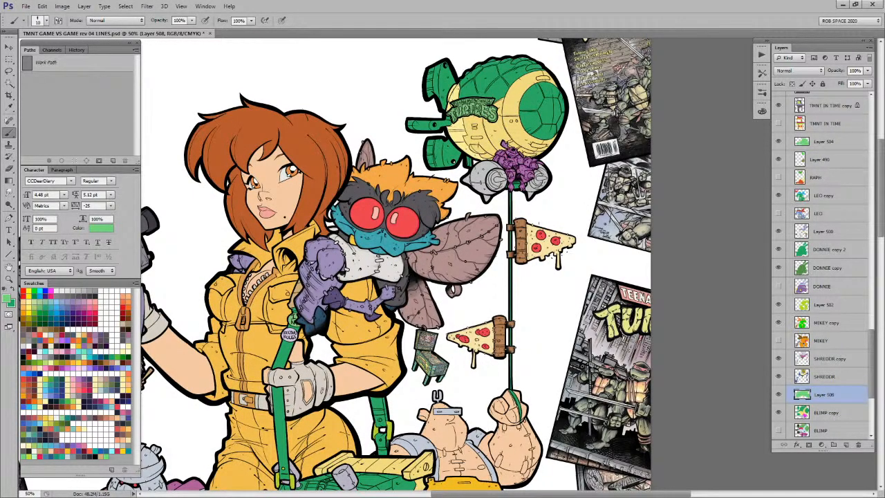
# Step: Sample the pizza's cream, lasso the letters of the word TURTLES, fill them with it and deselect
pyautogui.keyDown('alt'); pyautogui.click(544, 245); pyautogui.keyUp('alt')
pyautogui.moveTo(487, 102); pyautogui.dragTo(588, 103)
pyautogui.moveTo(261, 346); pyautogui.dragTo(338, 426)
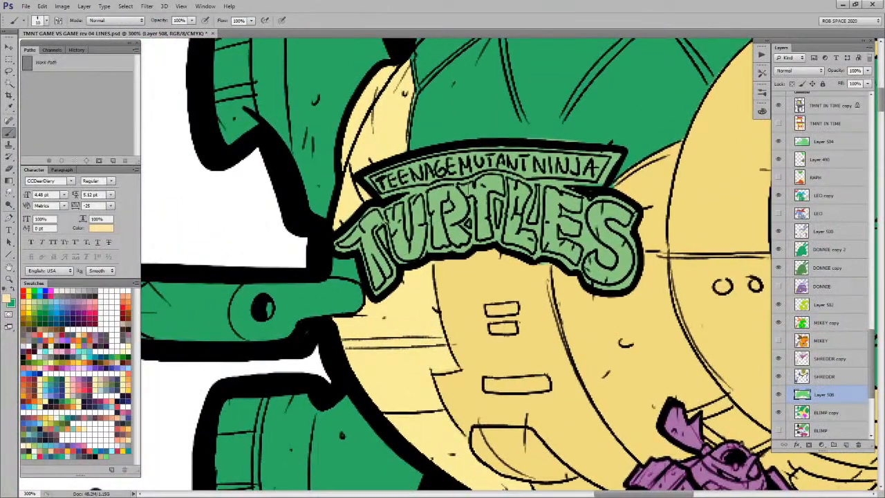
pyautogui.moveTo(464, 188); pyautogui.dragTo(474, 187)
pyautogui.press('l')
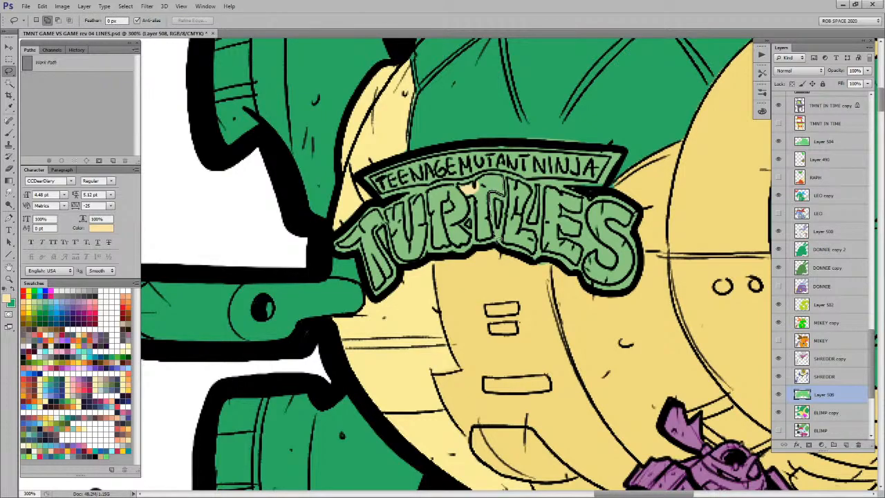
pyautogui.moveTo(504, 180)
pyautogui.mouseDown()
pyautogui.moveTo(520, 253)
pyautogui.moveTo(542, 261)
pyautogui.moveTo(520, 184)
pyautogui.moveTo(550, 205)
pyautogui.moveTo(548, 239)
pyautogui.moveTo(564, 262)
pyautogui.moveTo(588, 271)
pyautogui.moveTo(561, 228)
pyautogui.moveTo(580, 223)
pyautogui.moveTo(564, 210)
pyautogui.moveTo(579, 198)
pyautogui.moveTo(551, 190)
pyautogui.mouseUp()
pyautogui.moveTo(631, 214)
pyautogui.mouseDown()
pyautogui.moveTo(590, 223)
pyautogui.moveTo(620, 260)
pyautogui.moveTo(593, 280)
pyautogui.moveTo(615, 291)
pyautogui.moveTo(636, 266)
pyautogui.moveTo(613, 231)
pyautogui.moveTo(629, 215)
pyautogui.mouseUp()
pyautogui.moveTo(479, 193)
pyautogui.mouseDown()
pyautogui.moveTo(464, 196)
pyautogui.moveTo(462, 255)
pyautogui.moveTo(438, 252)
pyautogui.moveTo(432, 215)
pyautogui.moveTo(450, 189)
pyautogui.moveTo(458, 217)
pyautogui.moveTo(449, 207)
pyautogui.moveTo(423, 260)
pyautogui.moveTo(395, 255)
pyautogui.moveTo(390, 222)
pyautogui.moveTo(403, 212)
pyautogui.moveTo(412, 246)
pyautogui.moveTo(425, 200)
pyautogui.mouseUp()
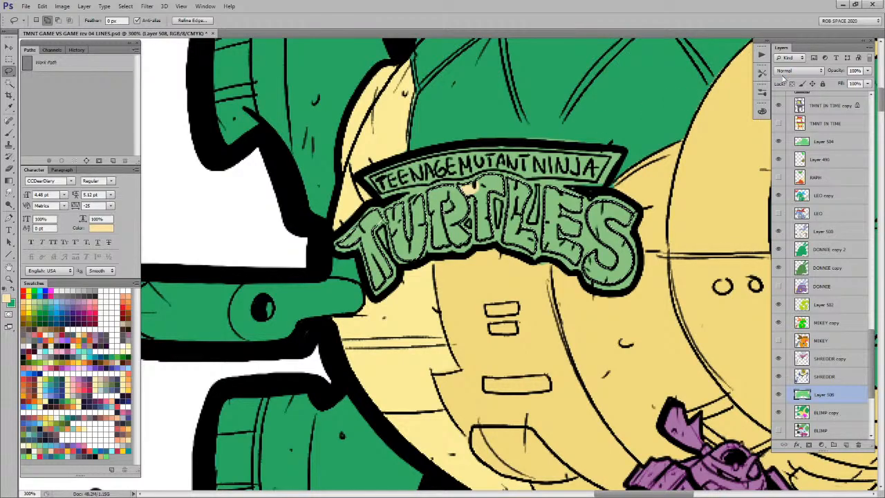
pyautogui.hotkey('alt', 'BackSpace')
pyautogui.hotkey('ctrl', 'd')
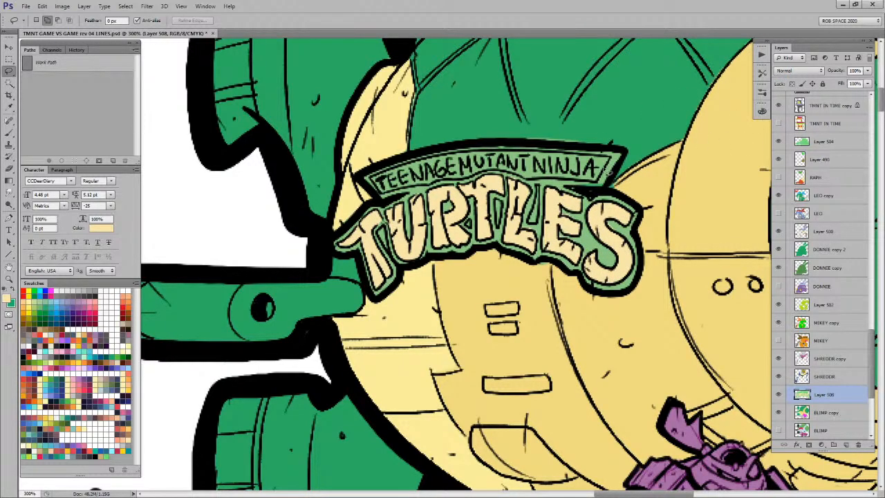
# Step: Lasso the logo's TEENAGE MUTANT NINJA banner, sample the red of the fly's eye and fill the banner with it
pyautogui.moveTo(574, 186)
pyautogui.mouseDown()
pyautogui.moveTo(469, 182)
pyautogui.moveTo(379, 191)
pyautogui.moveTo(467, 154)
pyautogui.mouseUp()
pyautogui.moveTo(596, 159)
pyautogui.mouseDown()
pyautogui.moveTo(606, 171)
pyautogui.moveTo(578, 186)
pyautogui.mouseUp()
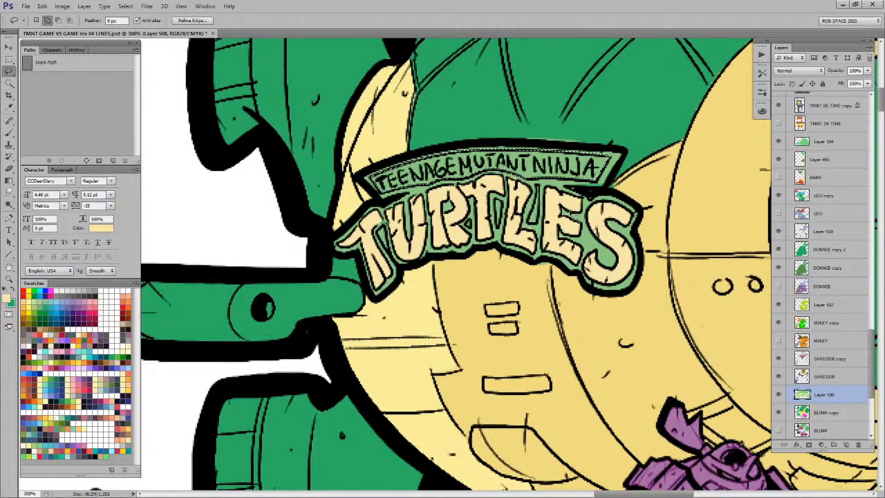
pyautogui.press('z')
pyautogui.keyDown('alt'); pyautogui.click(559, 234); pyautogui.keyUp('alt')
pyautogui.keyDown('alt'); pyautogui.click(559, 234); pyautogui.keyUp('alt')
pyautogui.keyDown('alt'); pyautogui.click(558, 234); pyautogui.keyUp('alt')
pyautogui.press('b')
pyautogui.moveTo(559, 234); pyautogui.dragTo(522, 74)
pyautogui.keyDown('alt'); pyautogui.click(424, 229); pyautogui.keyUp('alt')
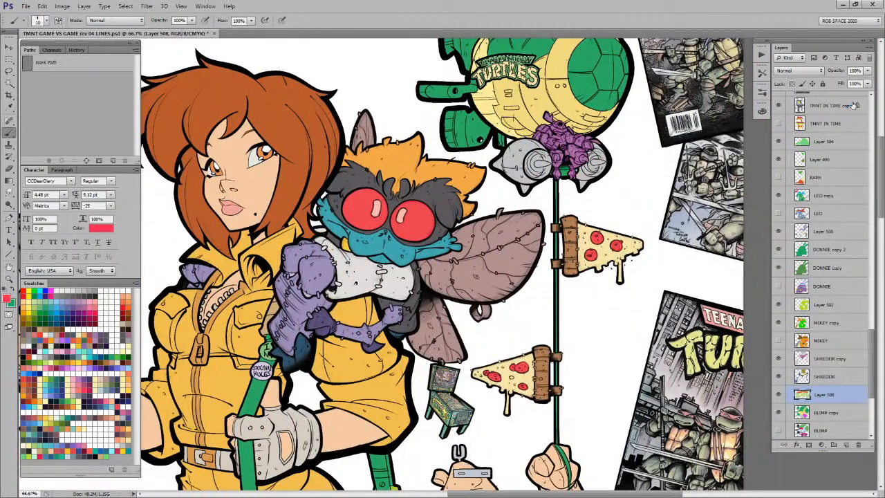
pyautogui.moveTo(592, 193); pyautogui.dragTo(574, 280)
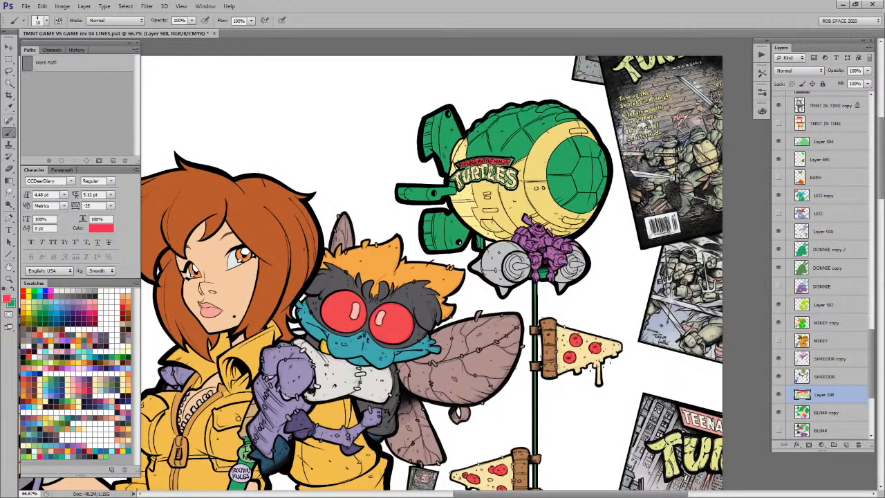
# Step: Paint the hull's upper small rectangle, the two round lights and the nose ring's lower slot red
pyautogui.keyDown('ctrl'); pyautogui.click(500, 195); pyautogui.keyUp('ctrl')
pyautogui.keyDown('ctrl'); pyautogui.click(499, 192); pyautogui.keyUp('ctrl')
pyautogui.keyDown('ctrl'); pyautogui.click(500, 192); pyautogui.keyUp('ctrl')
pyautogui.moveTo(427, 197); pyautogui.dragTo(455, 195)
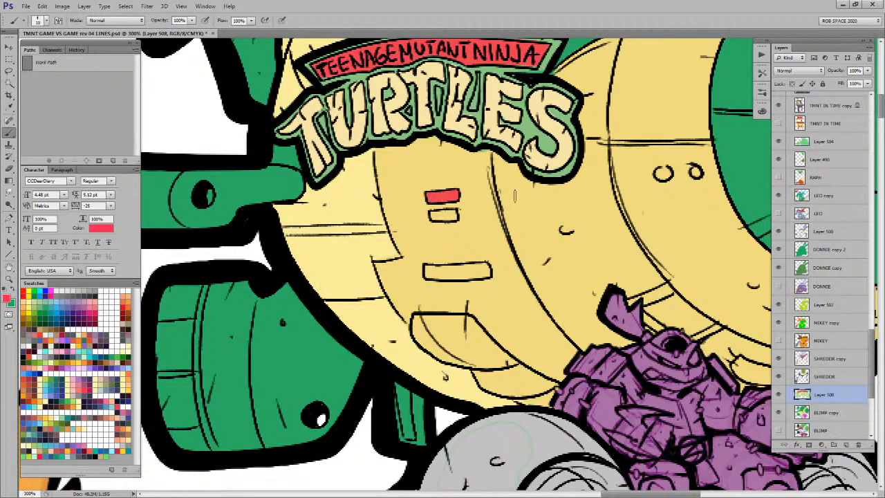
pyautogui.moveTo(658, 169); pyautogui.dragTo(662, 173)
pyautogui.moveTo(602, 312); pyautogui.dragTo(379, 269)
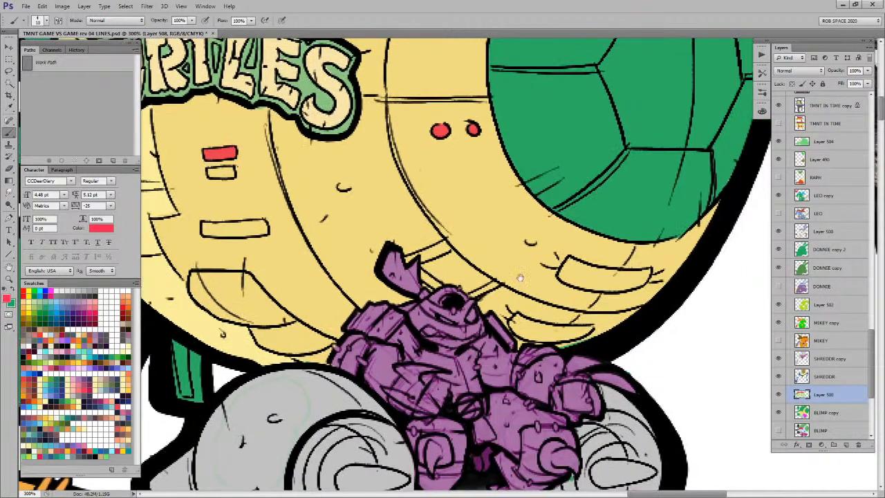
pyautogui.moveTo(565, 264)
pyautogui.mouseDown()
pyautogui.moveTo(650, 273)
pyautogui.moveTo(589, 285)
pyautogui.moveTo(564, 274)
pyautogui.moveTo(564, 262)
pyautogui.mouseUp()
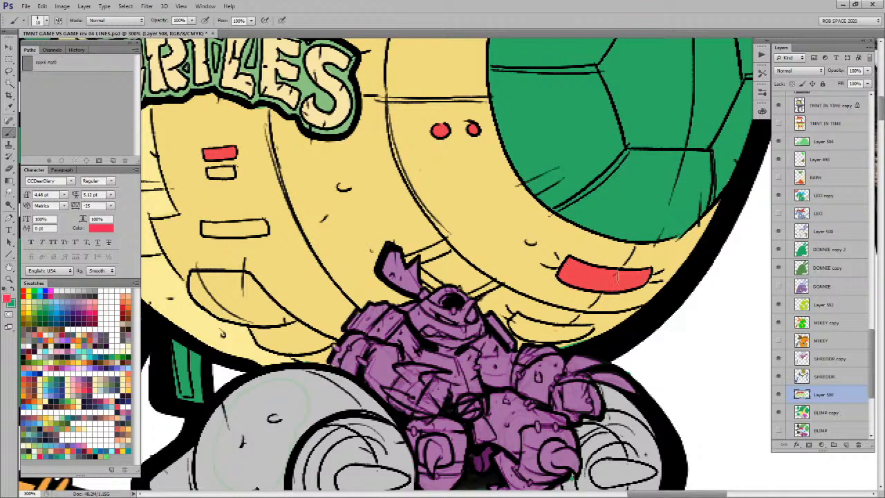
# Step: Sample the engine pod's grey and paint the two curved panels on the hull's underside above the pod
pyautogui.moveTo(575, 307); pyautogui.dragTo(661, 304)
pyautogui.moveTo(408, 283); pyautogui.dragTo(501, 310)
pyautogui.press('x')
pyautogui.keyDown('alt'); pyautogui.click(533, 386); pyautogui.keyUp('alt')
pyautogui.moveTo(536, 414); pyautogui.dragTo(524, 336)
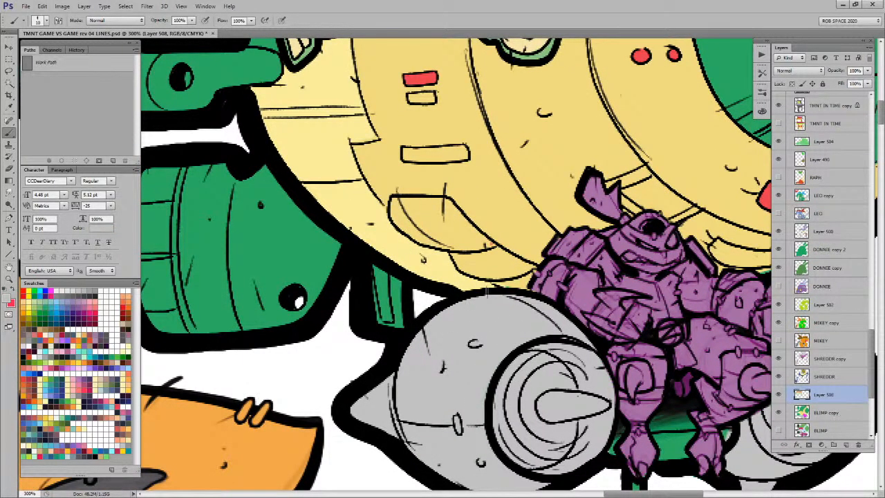
pyautogui.moveTo(530, 268)
pyautogui.mouseDown()
pyautogui.moveTo(490, 248)
pyautogui.moveTo(442, 198)
pyautogui.moveTo(400, 201)
pyautogui.moveTo(393, 223)
pyautogui.moveTo(523, 277)
pyautogui.moveTo(412, 219)
pyautogui.moveTo(438, 214)
pyautogui.mouseUp()
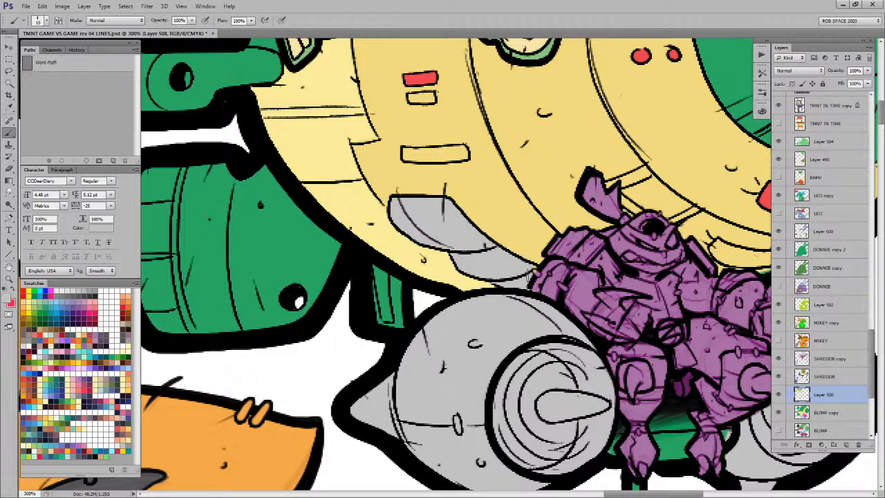
pyautogui.moveTo(341, 229); pyautogui.dragTo(522, 257)
pyautogui.press('z')
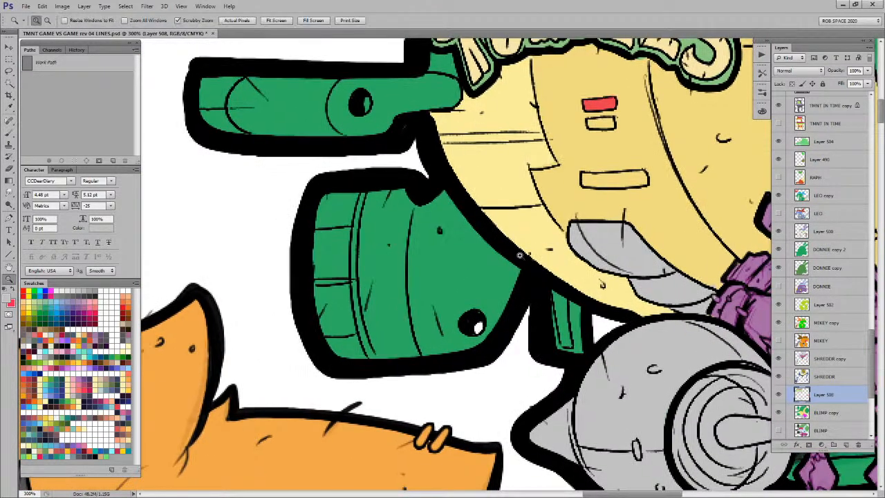
# Step: Lasso the area around the blimp's three tail fins and restrict the selection to their green
pyautogui.keyDown('alt'); pyautogui.click(522, 258); pyautogui.keyUp('alt')
pyautogui.keyDown('alt'); pyautogui.click(521, 257); pyautogui.keyUp('alt')
pyautogui.keyDown('alt'); pyautogui.click(521, 258); pyautogui.keyUp('alt')
pyautogui.press('l')
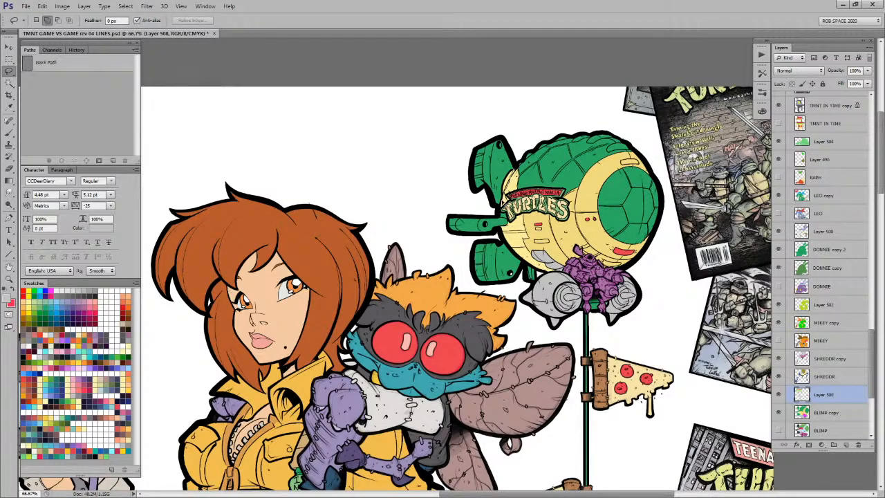
pyautogui.moveTo(529, 266)
pyautogui.mouseDown()
pyautogui.moveTo(447, 260)
pyautogui.moveTo(518, 128)
pyautogui.moveTo(524, 138)
pyautogui.mouseUp()
pyautogui.press('w')
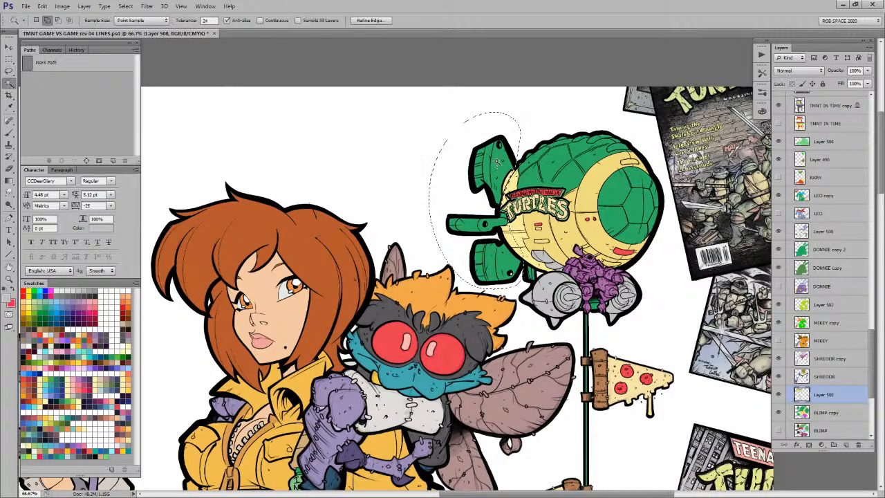
pyautogui.rightClick(496, 162)
pyautogui.click(524, 263)
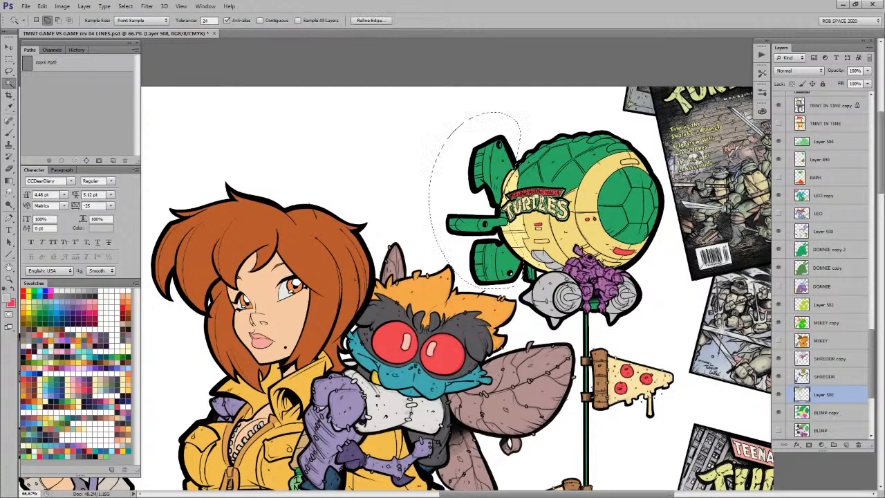
# Step: Try to fill the selected tail fins with grey on the BLIMP copy layer
pyautogui.press('b')
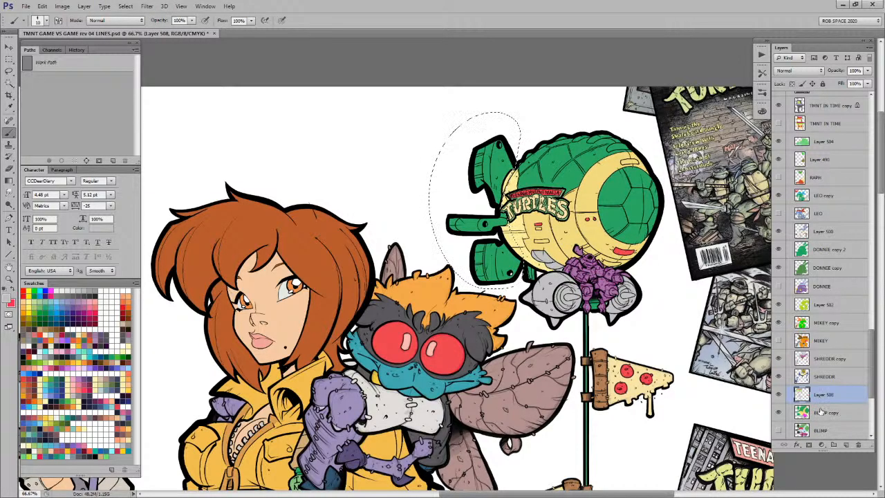
pyautogui.hotkey('alt', '[')
pyautogui.hotkey('alt', 'shift', 'BackSpace')
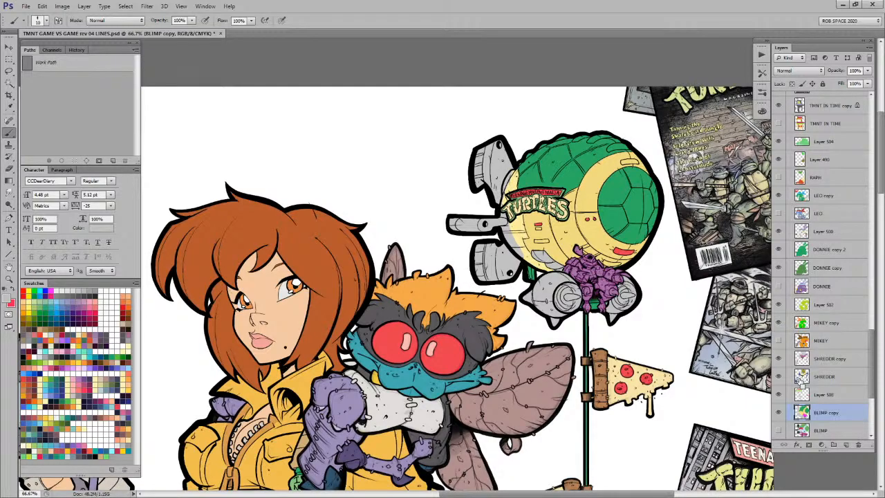
pyautogui.hotkey('ctrl', 'alt', 'z')
pyautogui.hotkey('ctrl', 'alt', 'z')
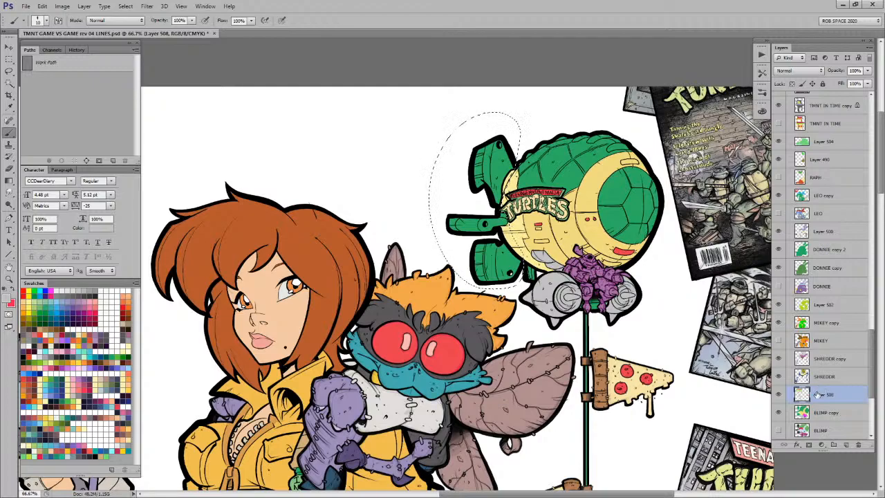
# Step: Merge Layer 508 into the BLIMP copy layer, fill the selected tail fins with grey and deselect
pyautogui.hotkey('ctrl', 'alt', 'z')
pyautogui.press('w')
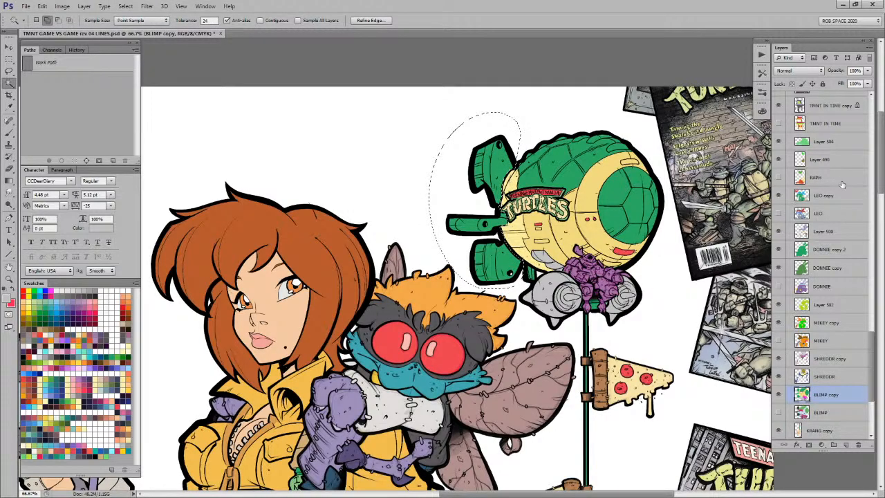
pyautogui.hotkey('alt', 'BackSpace')
pyautogui.hotkey('ctrl', 'd')
# Step: Sample the red of the blimp's details, lasso the outer end bands of the three tail fins, fill them with it and deselect
pyautogui.press('b')
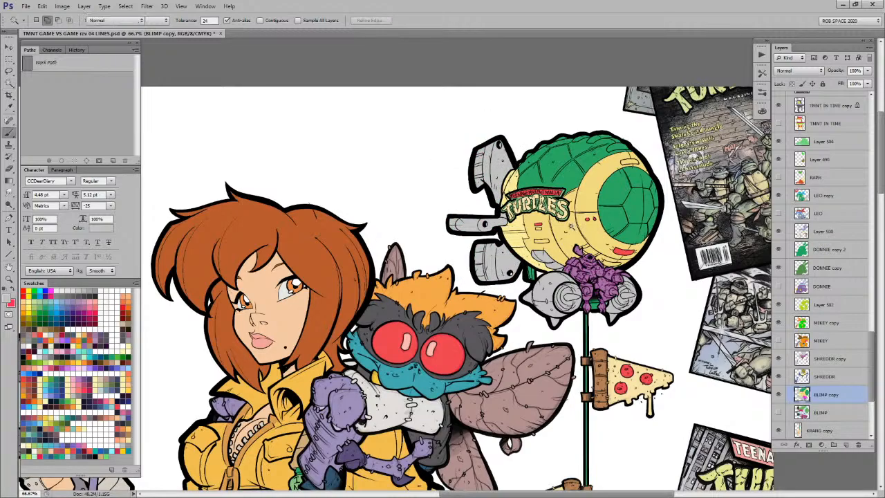
pyautogui.press('z')
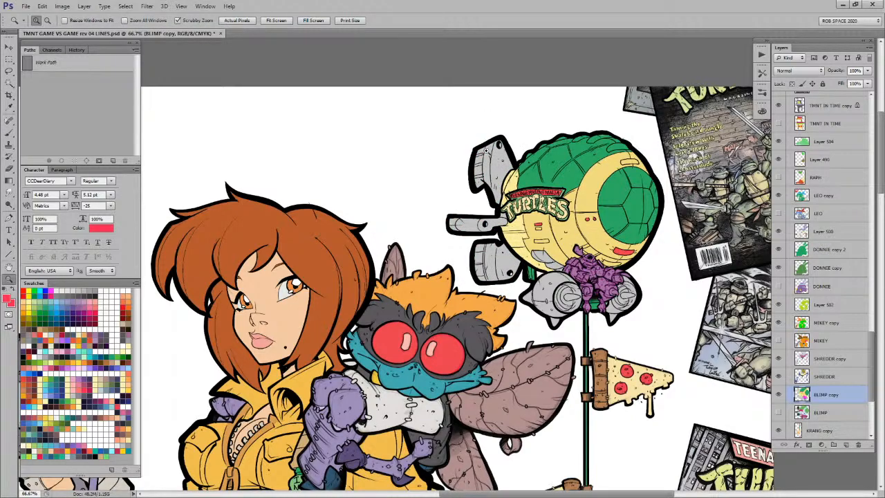
pyautogui.click(491, 157)
pyautogui.press('b')
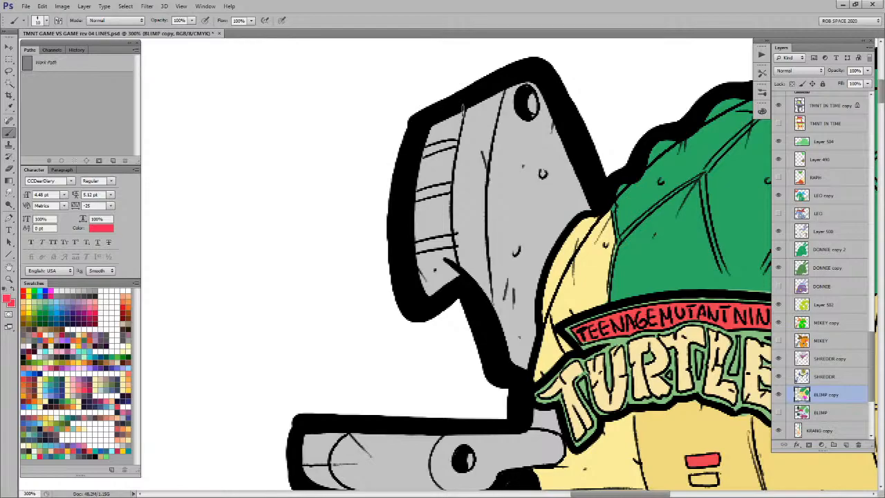
pyautogui.press('l')
pyautogui.moveTo(468, 129)
pyautogui.mouseDown()
pyautogui.moveTo(456, 217)
pyautogui.moveTo(463, 278)
pyautogui.moveTo(431, 308)
pyautogui.moveTo(406, 191)
pyautogui.moveTo(465, 117)
pyautogui.mouseUp()
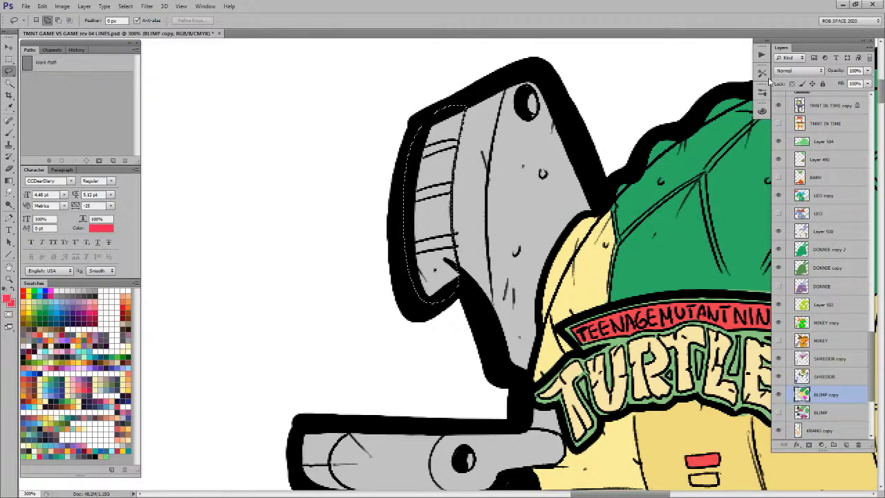
pyautogui.hotkey('alt', 'BackSpace')
pyautogui.scroll(-5, 424, 201)
pyautogui.moveTo(379, 178)
pyautogui.mouseDown()
pyautogui.moveTo(368, 225)
pyautogui.moveTo(327, 207)
pyautogui.moveTo(374, 166)
pyautogui.moveTo(385, 170)
pyautogui.mouseUp()
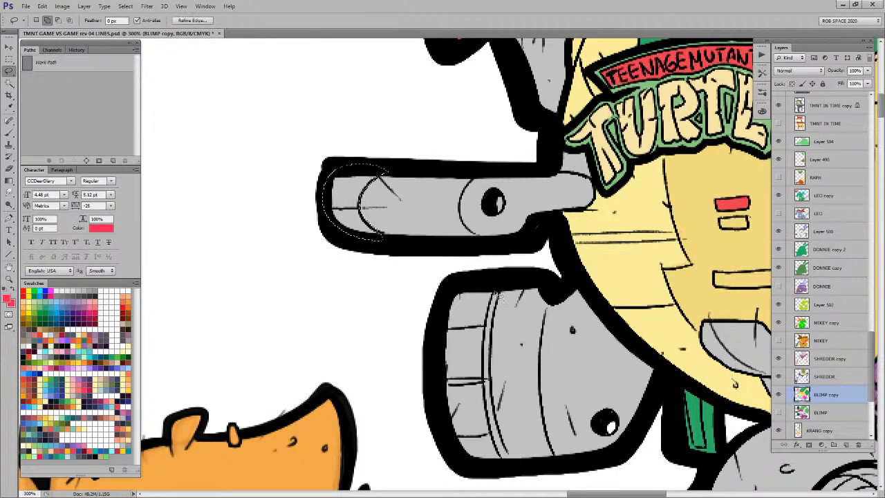
pyautogui.moveTo(499, 296)
pyautogui.mouseDown()
pyautogui.moveTo(504, 449)
pyautogui.moveTo(466, 223)
pyautogui.moveTo(446, 204)
pyautogui.moveTo(437, 304)
pyautogui.moveTo(453, 374)
pyautogui.moveTo(475, 195)
pyautogui.mouseUp()
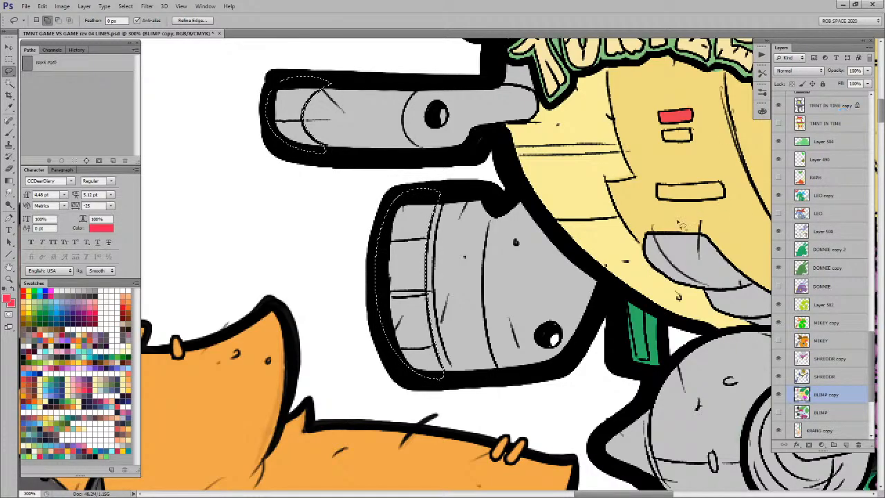
pyautogui.hotkey('alt', 'BackSpace')
pyautogui.hotkey('ctrl', 'd')
# Step: Paint the small green fin behind the engine pod grey, with its narrow inner strip in red
pyautogui.press('z')
pyautogui.keyDown('alt'); pyautogui.click(653, 253); pyautogui.keyUp('alt')
pyautogui.keyDown('alt'); pyautogui.click(652, 253); pyautogui.keyUp('alt')
pyautogui.keyDown('alt'); pyautogui.click(681, 257); pyautogui.keyUp('alt')
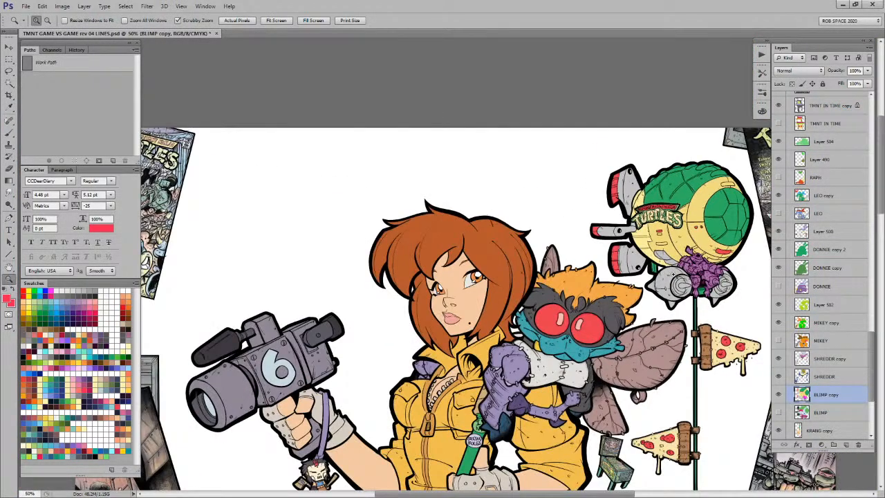
pyautogui.click(677, 275)
pyautogui.click(677, 275)
pyautogui.moveTo(653, 288); pyautogui.dragTo(553, 299)
pyautogui.click(553, 298)
pyautogui.click(553, 298)
pyautogui.press('b')
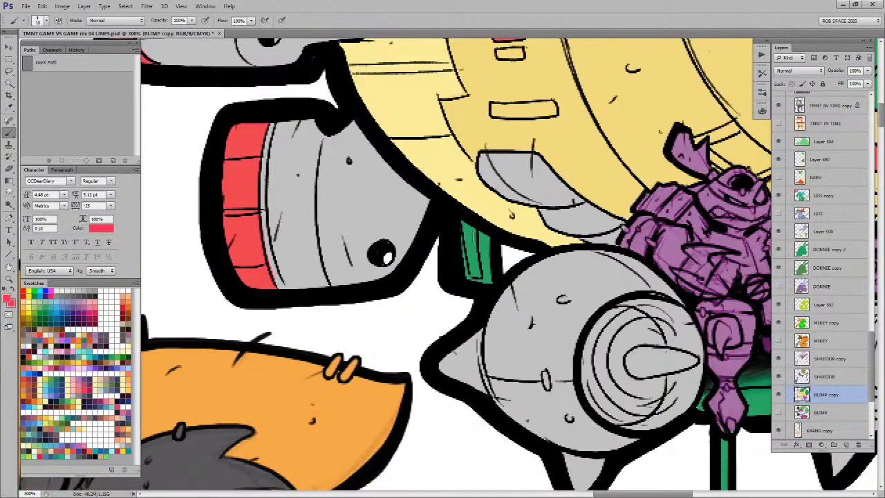
pyautogui.keyDown('alt'); pyautogui.click(415, 213); pyautogui.keyUp('alt')
pyautogui.moveTo(464, 220)
pyautogui.mouseDown()
pyautogui.moveTo(475, 276)
pyautogui.moveTo(482, 235)
pyautogui.moveTo(490, 276)
pyautogui.moveTo(464, 232)
pyautogui.moveTo(473, 271)
pyautogui.moveTo(466, 226)
pyautogui.mouseUp()
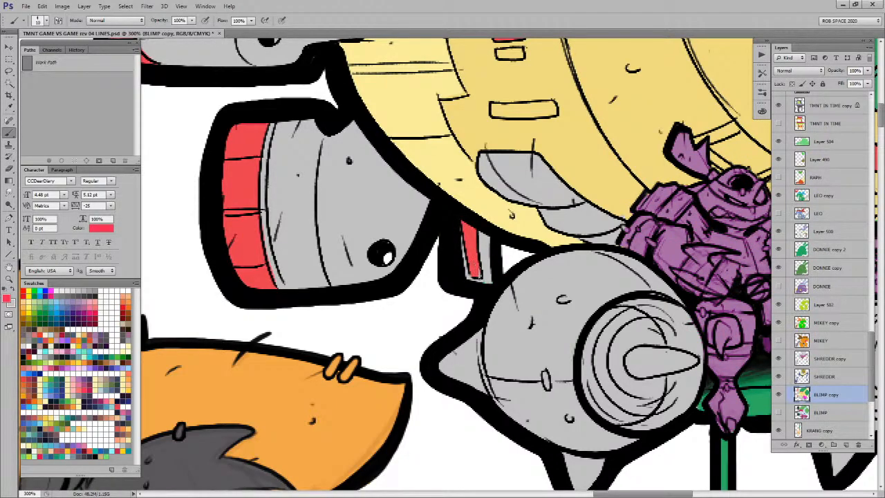
# Step: Sample the engine pod's grey and paint the green platform between the two pods, behind the purple figure's legs
pyautogui.moveTo(701, 365); pyautogui.dragTo(540, 258)
pyautogui.keyDown('alt'); pyautogui.click(547, 282); pyautogui.keyUp('alt')
pyautogui.moveTo(630, 309); pyautogui.dragTo(575, 307)
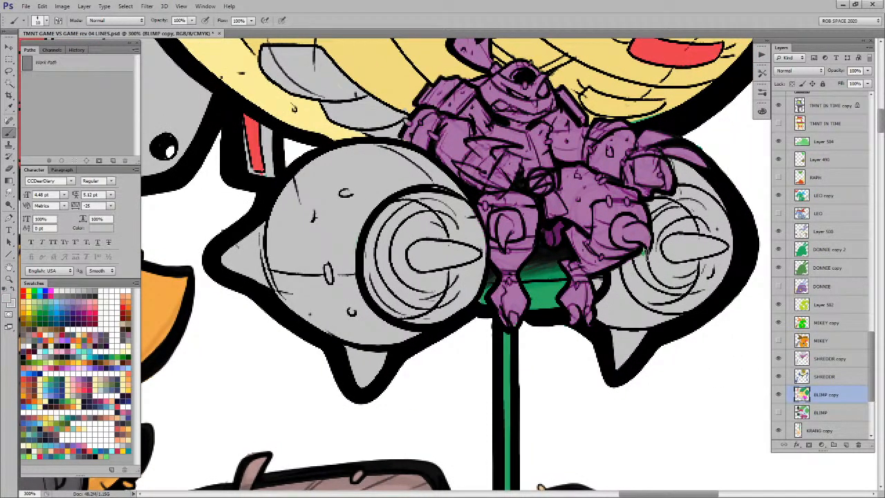
pyautogui.moveTo(558, 271)
pyautogui.mouseDown()
pyautogui.moveTo(532, 269)
pyautogui.moveTo(532, 296)
pyautogui.moveTo(546, 305)
pyautogui.moveTo(530, 278)
pyautogui.moveTo(480, 305)
pyautogui.mouseUp()
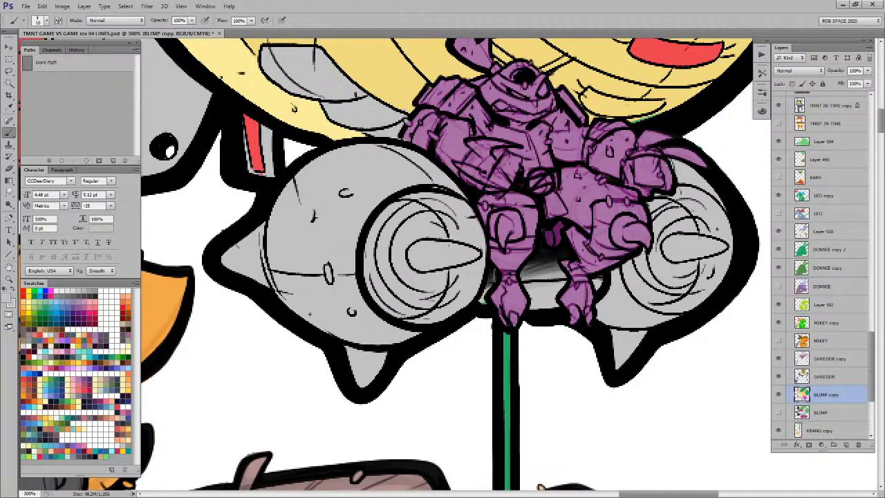
# Step: Sample the green of the blimp's shell, lasso the round turbine on the pod nearer the tail and fill it with green
pyautogui.press('z')
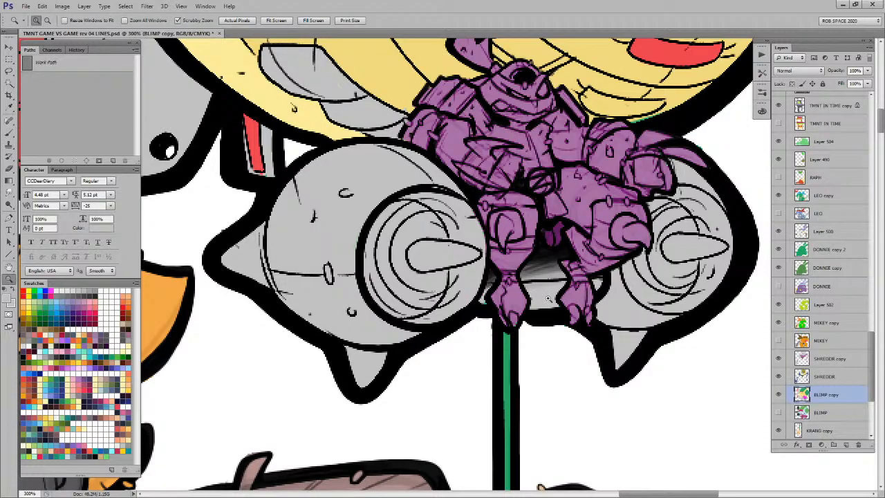
pyautogui.keyDown('alt'); pyautogui.click(550, 299); pyautogui.keyUp('alt')
pyautogui.keyDown('alt'); pyautogui.click(549, 302); pyautogui.keyUp('alt')
pyautogui.keyDown('alt'); pyautogui.click(547, 305); pyautogui.keyUp('alt')
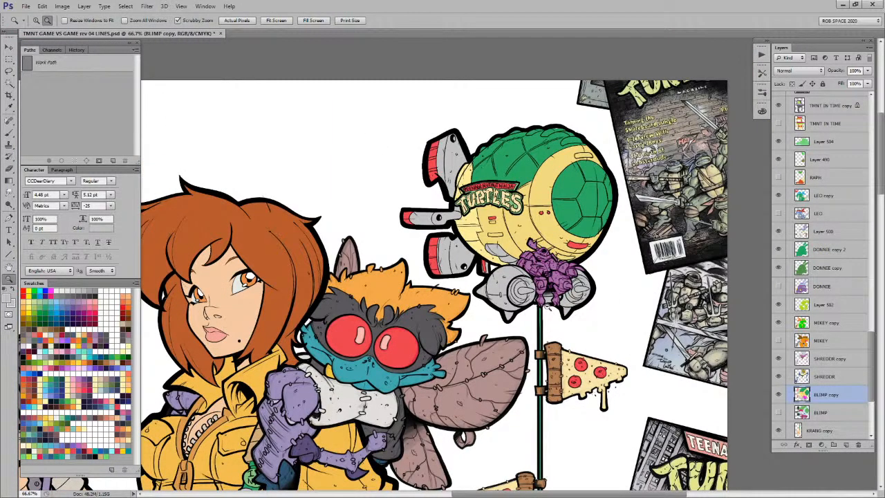
pyautogui.keyDown('alt'); pyautogui.click(547, 305); pyautogui.keyUp('alt')
pyautogui.scroll(-3, 546, 338)
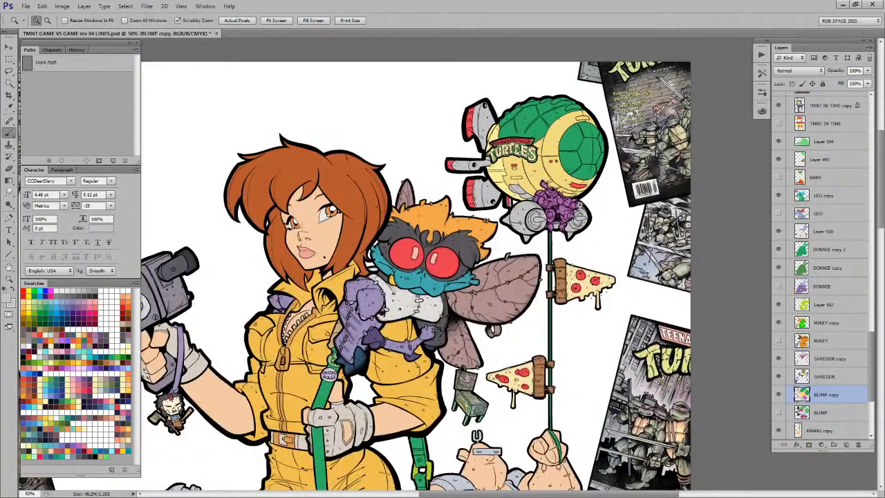
pyautogui.press('i')
pyautogui.click(514, 154)
pyautogui.press('z')
pyautogui.click(549, 223)
pyautogui.click(549, 223)
pyautogui.click(549, 223)
pyautogui.click(549, 223)
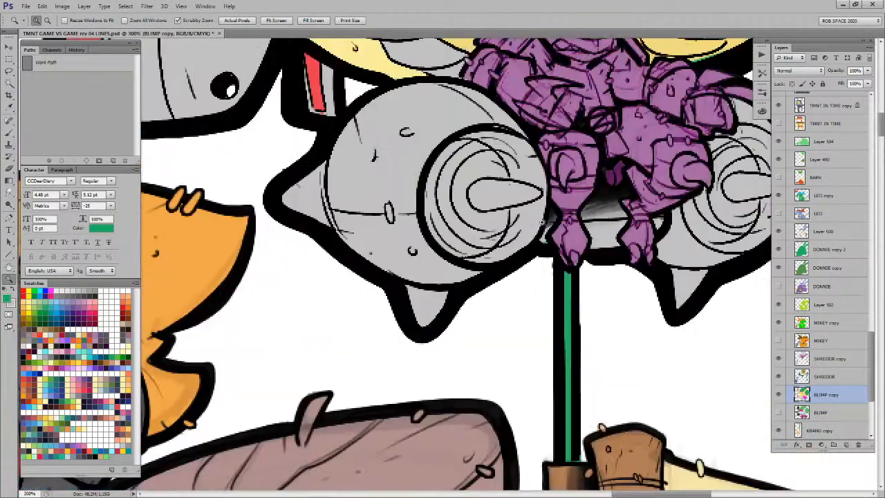
pyautogui.press('l')
pyautogui.scroll(1, 512, 200)
pyautogui.moveTo(460, 165)
pyautogui.mouseDown()
pyautogui.moveTo(482, 167)
pyautogui.moveTo(547, 223)
pyautogui.moveTo(513, 242)
pyautogui.moveTo(482, 284)
pyautogui.moveTo(446, 280)
pyautogui.moveTo(422, 238)
pyautogui.moveTo(434, 175)
pyautogui.moveTo(468, 164)
pyautogui.mouseUp()
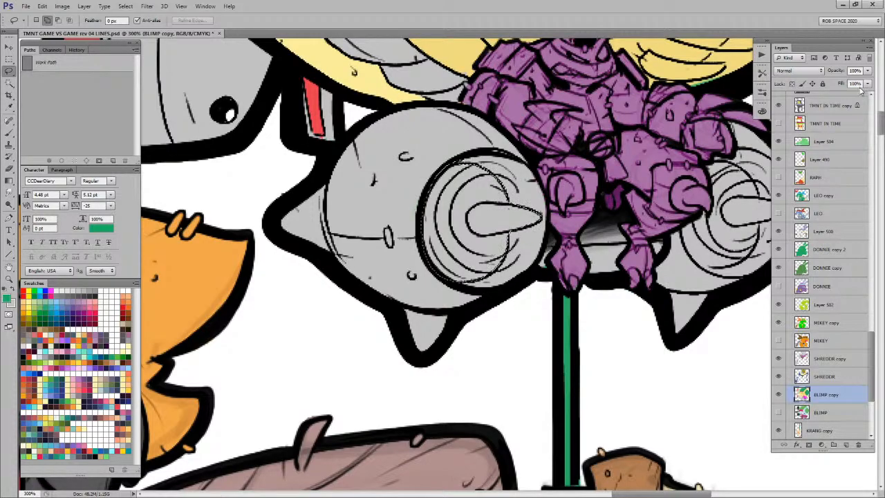
pyautogui.hotkey('alt', 'BackSpace')
pyautogui.hotkey('ctrl', 'd')
# Step: Lasso the turbine on the other engine pod, beside the purple figure, fill it with the same green and deselect
pyautogui.moveTo(686, 307); pyautogui.dragTo(517, 332)
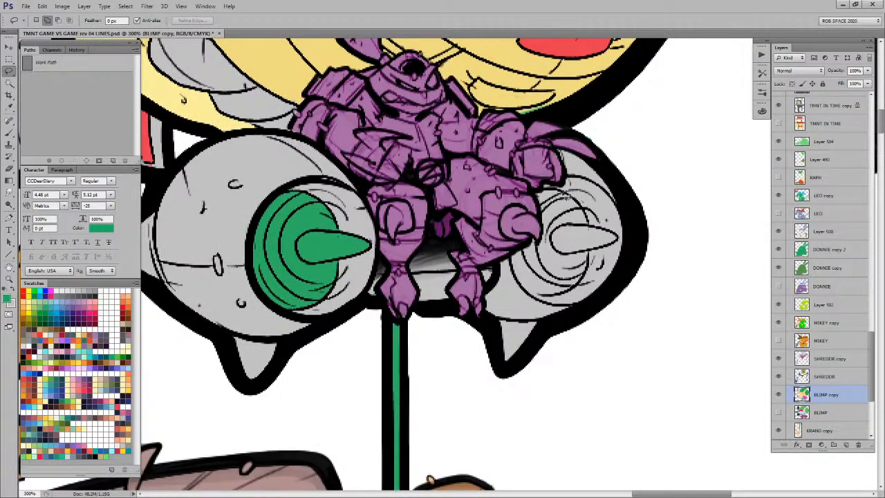
pyautogui.moveTo(592, 255)
pyautogui.mouseDown()
pyautogui.moveTo(562, 296)
pyautogui.moveTo(528, 292)
pyautogui.moveTo(513, 271)
pyautogui.moveTo(537, 242)
pyautogui.moveTo(537, 197)
pyautogui.moveTo(561, 181)
pyautogui.mouseUp()
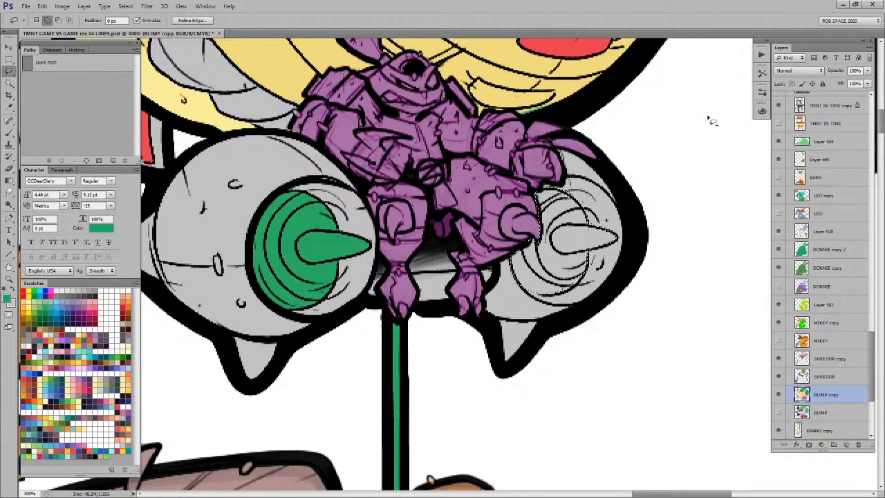
pyautogui.hotkey('ctrl', 'd')
pyautogui.hotkey('ctrl', 'z')
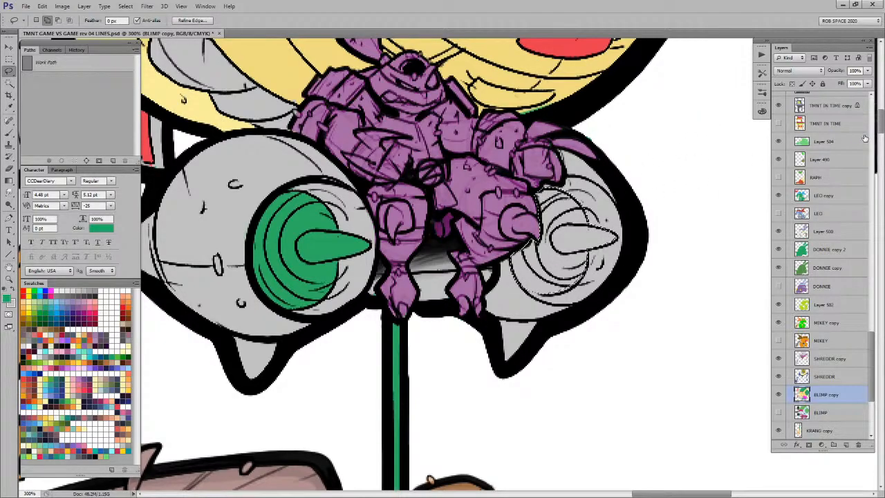
pyautogui.hotkey('alt', 'BackSpace')
pyautogui.hotkey('ctrl', 'd')
# Step: Sample the teal of the fly's face, select the purple armoured figure on the BLIMP copy layer and fill it with teal
pyautogui.press('z')
pyautogui.keyDown('alt'); pyautogui.click(544, 239); pyautogui.keyUp('alt')
pyautogui.keyDown('alt'); pyautogui.click(544, 239); pyautogui.keyUp('alt')
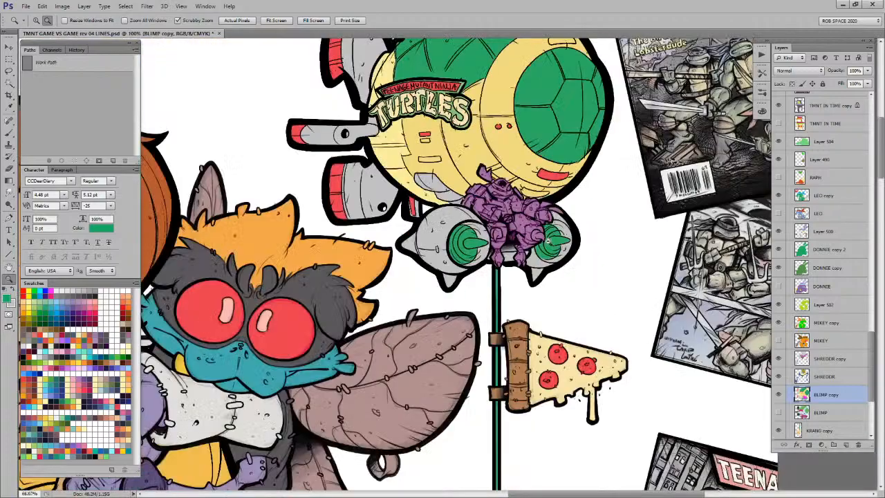
pyautogui.keyDown('alt'); pyautogui.click(550, 239); pyautogui.keyUp('alt')
pyautogui.keyDown('alt'); pyautogui.click(550, 239); pyautogui.keyUp('alt')
pyautogui.press('b')
pyautogui.keyDown('alt'); pyautogui.click(408, 308); pyautogui.keyUp('alt')
pyautogui.press('v')
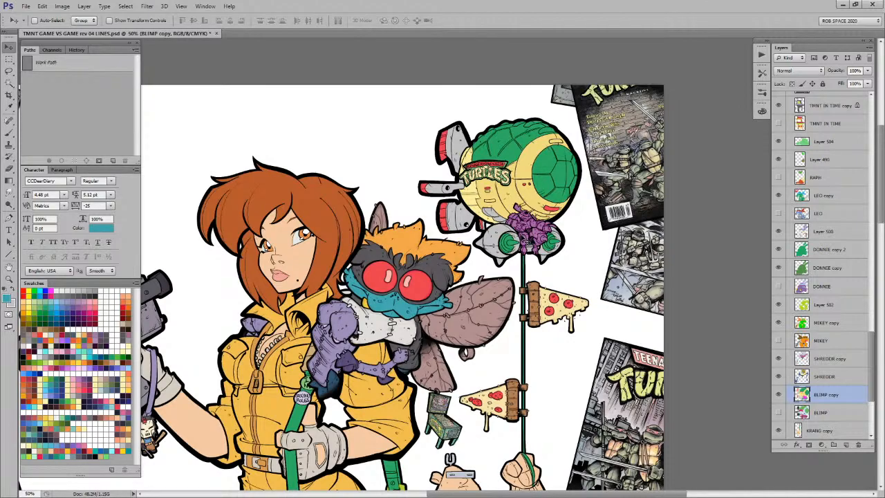
pyautogui.hotkey('alt', '.')
pyautogui.press('w')
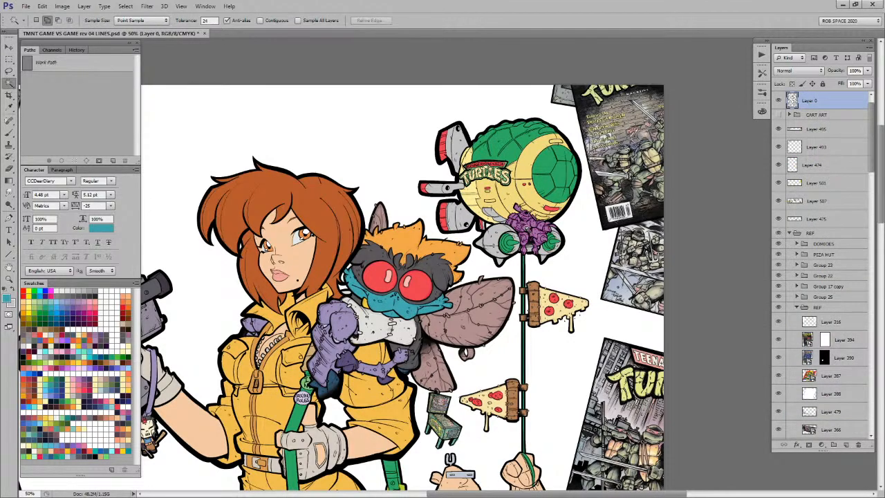
pyautogui.keyDown('ctrl'); pyautogui.click(530, 230); pyautogui.keyUp('ctrl')
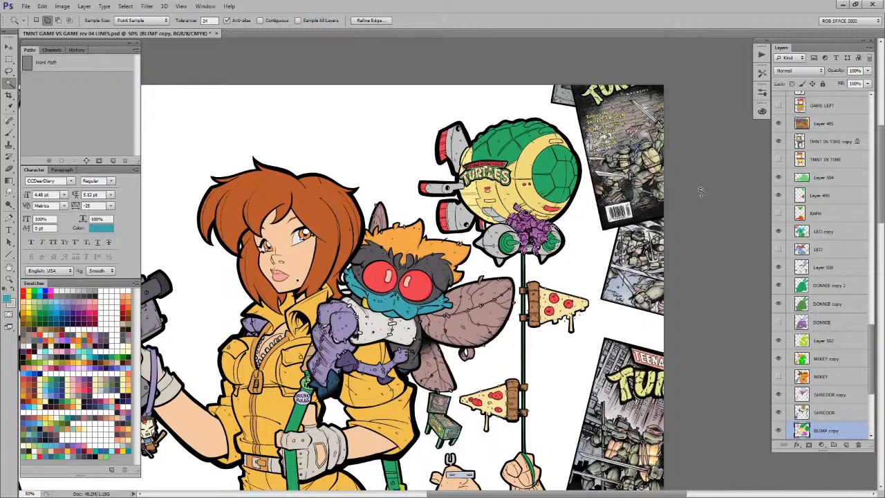
pyautogui.hotkey('alt', 'BackSpace')
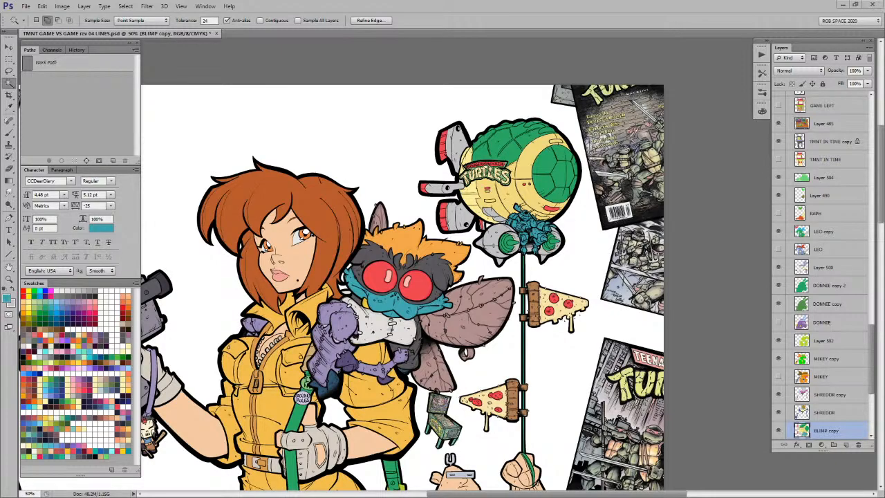
# Step: Sample the purple of Shredder's cape as the background colour and pick a yellow as the foreground colour
pyautogui.moveTo(522, 211); pyautogui.dragTo(702, 17)
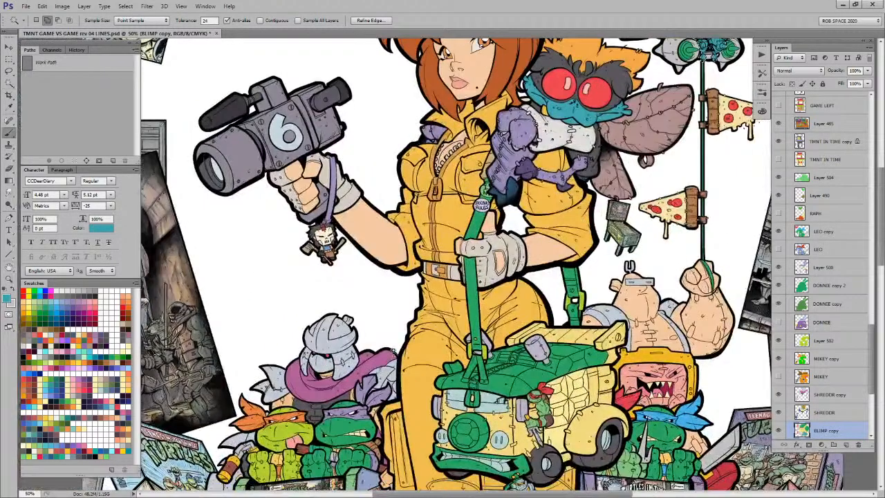
pyautogui.press('b')
pyautogui.keyDown('alt'); pyautogui.click(365, 370); pyautogui.keyUp('alt')
pyautogui.moveTo(644, 215); pyautogui.dragTo(559, 326)
pyautogui.press('x')
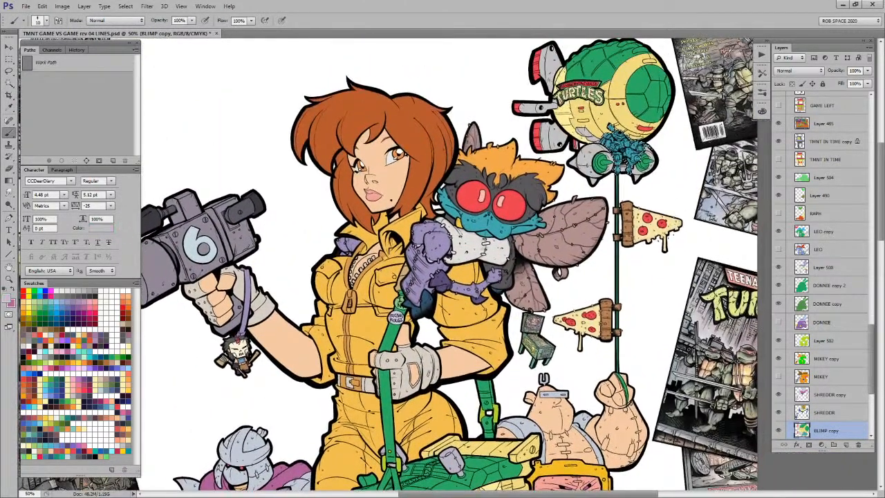
pyautogui.scroll(-5, 450, 263)
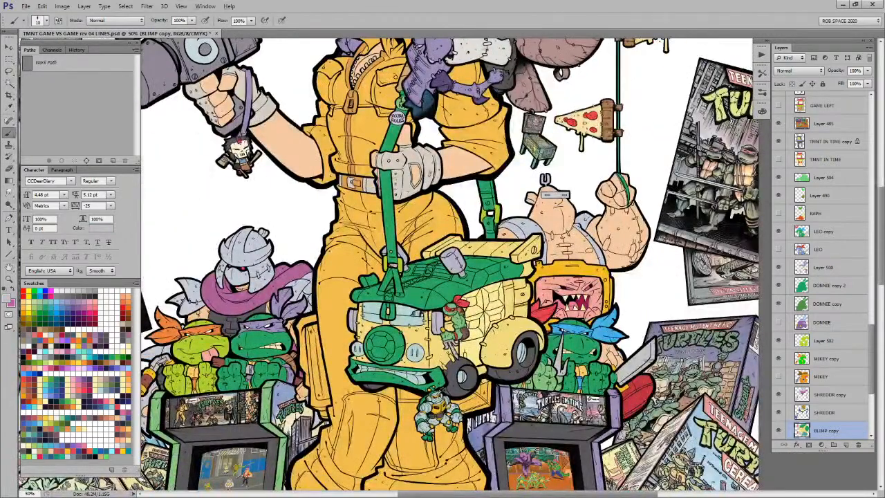
pyautogui.scroll(7, 449, 262)
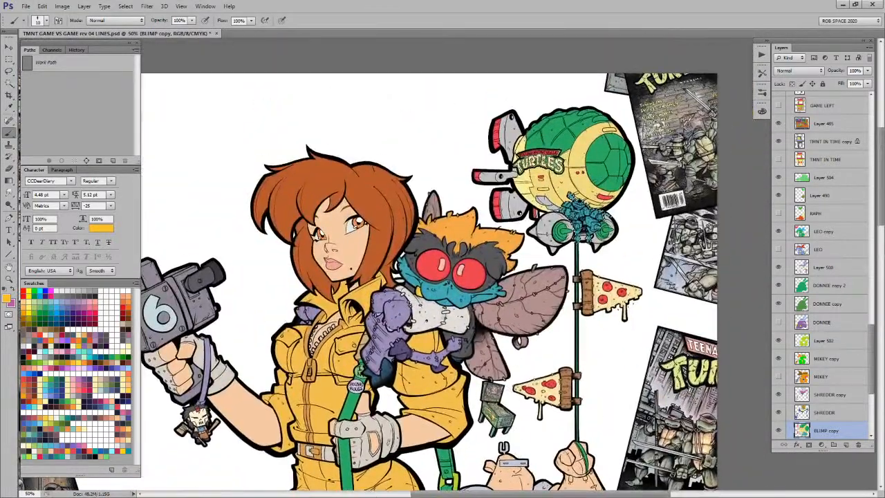
# Step: Paint the armoured figure's large shoulder pad and the spiked forearm guard below it purple
pyautogui.press('z')
pyautogui.moveTo(584, 214); pyautogui.dragTo(657, 214)
pyautogui.press('b')
pyautogui.moveTo(574, 186)
pyautogui.mouseDown()
pyautogui.moveTo(538, 270)
pyautogui.moveTo(536, 239)
pyautogui.mouseUp()
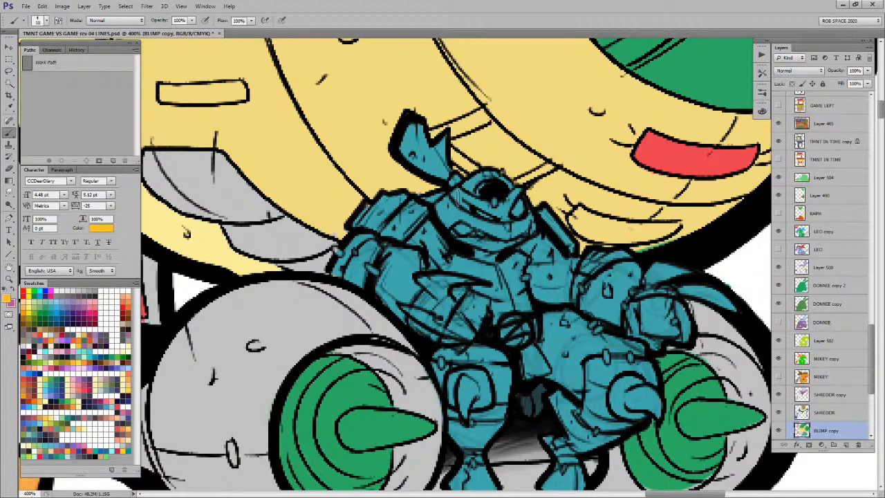
pyautogui.moveTo(401, 229)
pyautogui.mouseDown()
pyautogui.moveTo(419, 212)
pyautogui.moveTo(403, 202)
pyautogui.moveTo(362, 219)
pyautogui.moveTo(390, 224)
pyautogui.moveTo(400, 214)
pyautogui.moveTo(398, 235)
pyautogui.moveTo(426, 210)
pyautogui.moveTo(394, 207)
pyautogui.mouseUp()
pyautogui.press('x')
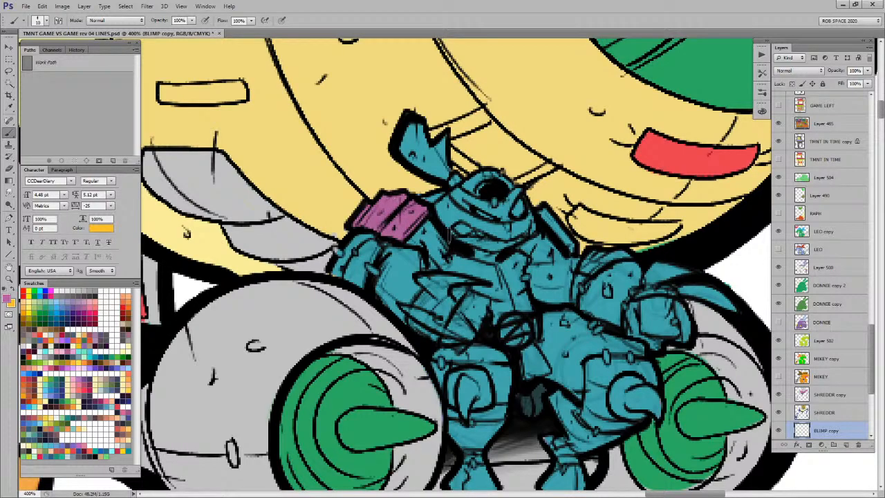
pyautogui.moveTo(471, 274)
pyautogui.mouseDown()
pyautogui.moveTo(437, 310)
pyautogui.moveTo(447, 326)
pyautogui.moveTo(418, 320)
pyautogui.moveTo(416, 295)
pyautogui.moveTo(404, 301)
pyautogui.moveTo(427, 312)
pyautogui.moveTo(416, 269)
pyautogui.moveTo(449, 273)
pyautogui.mouseUp()
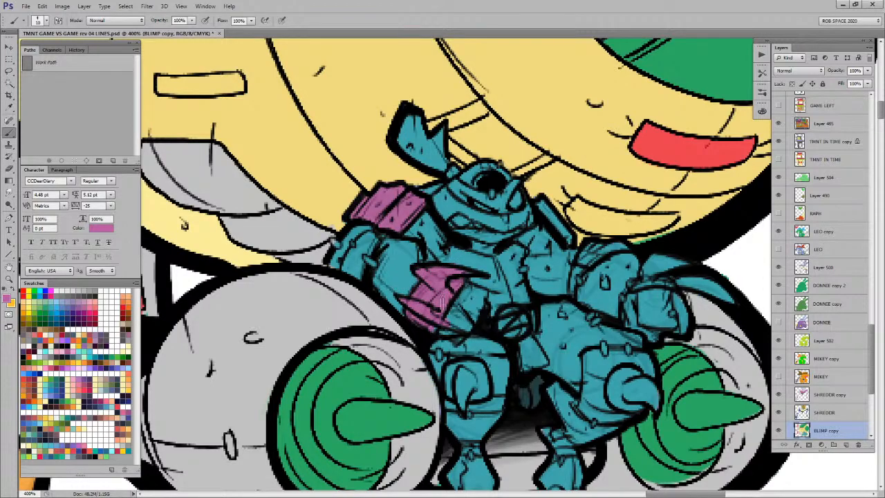
# Step: Paint the curved blades on the figure's other forearm purple and sample the blimp's pale yellow
pyautogui.moveTo(649, 306); pyautogui.dragTo(566, 288)
pyautogui.moveTo(655, 287)
pyautogui.mouseDown()
pyautogui.moveTo(580, 260)
pyautogui.moveTo(554, 267)
pyautogui.moveTo(570, 244)
pyautogui.moveTo(587, 256)
pyautogui.mouseUp()
pyautogui.keyDown('alt'); pyautogui.click(613, 194); pyautogui.keyUp('alt')
pyautogui.moveTo(615, 269); pyautogui.dragTo(648, 284)
# Step: Paint the figure's chest plate and the cloth strip hanging below the belt golden yellow
pyautogui.press('x')
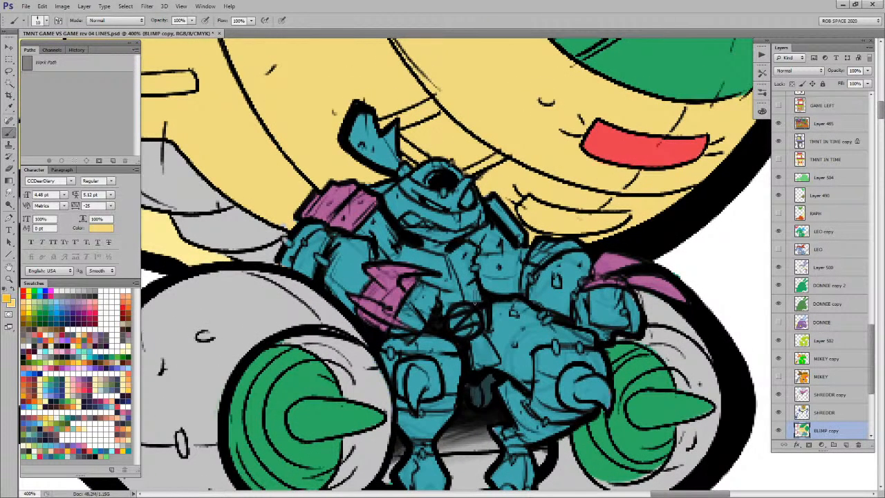
pyautogui.moveTo(473, 250)
pyautogui.mouseDown()
pyautogui.moveTo(475, 299)
pyautogui.moveTo(444, 305)
pyautogui.moveTo(435, 268)
pyautogui.moveTo(394, 248)
pyautogui.moveTo(413, 243)
pyautogui.moveTo(451, 258)
pyautogui.moveTo(470, 248)
pyautogui.moveTo(447, 297)
pyautogui.moveTo(458, 283)
pyautogui.moveTo(466, 298)
pyautogui.moveTo(476, 261)
pyautogui.moveTo(398, 253)
pyautogui.mouseUp()
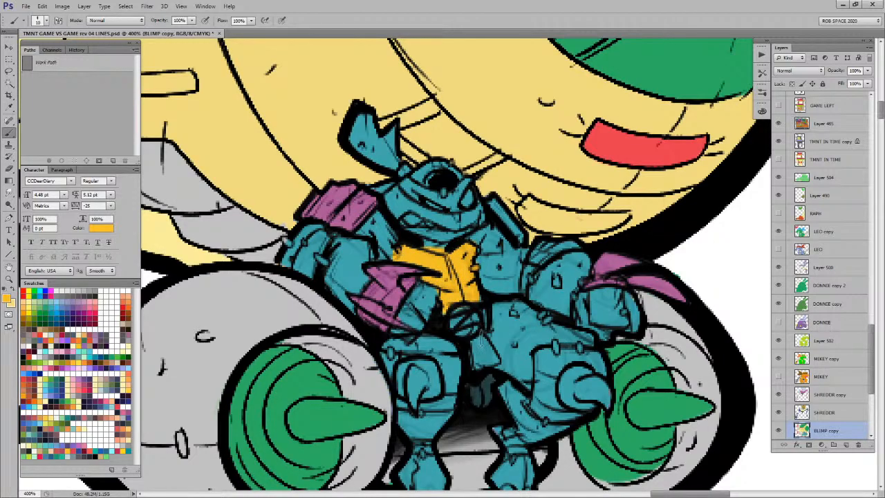
pyautogui.moveTo(471, 345)
pyautogui.mouseDown()
pyautogui.moveTo(475, 365)
pyautogui.moveTo(491, 358)
pyautogui.moveTo(483, 346)
pyautogui.mouseUp()
# Step: Paint both of the figure's knee pads dark grey and their curved spikes the pale yellow of the blimp
pyautogui.moveTo(549, 279); pyautogui.dragTo(575, 169)
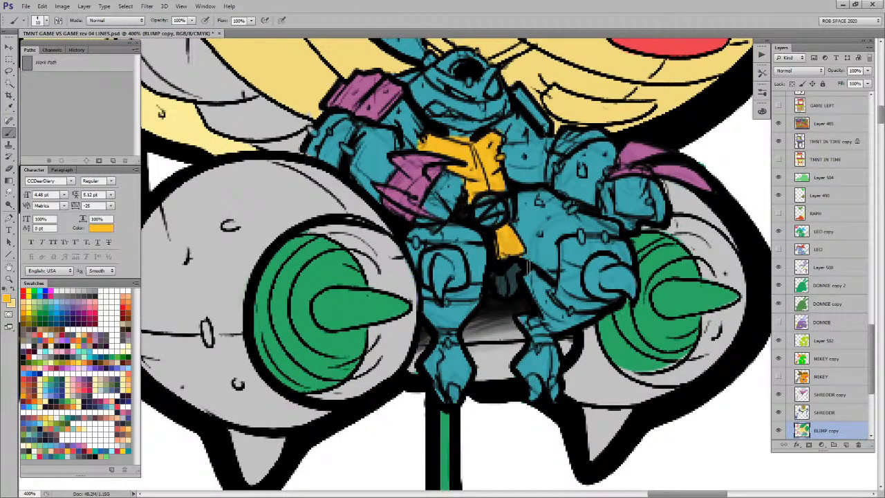
pyautogui.keyDown('alt'); pyautogui.click(591, 112); pyautogui.keyUp('alt')
pyautogui.moveTo(618, 317); pyautogui.dragTo(604, 315)
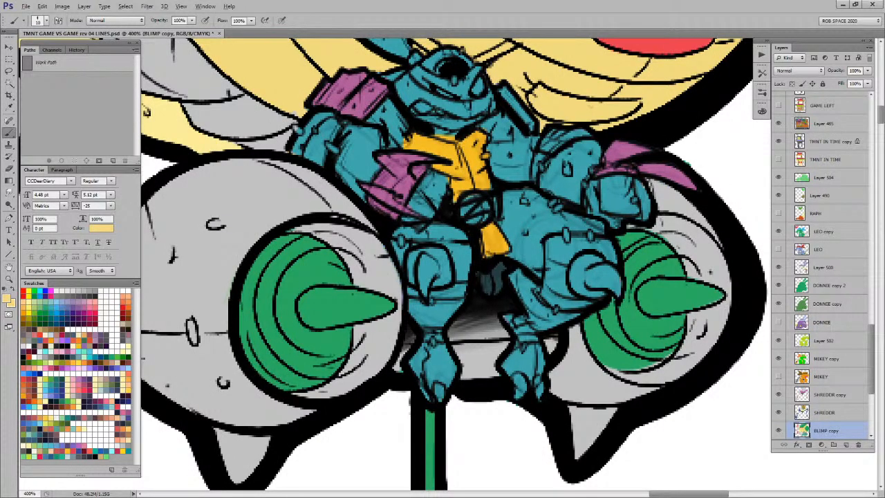
pyautogui.moveTo(548, 235)
pyautogui.mouseDown()
pyautogui.moveTo(612, 247)
pyautogui.moveTo(618, 296)
pyautogui.moveTo(583, 285)
pyautogui.moveTo(556, 299)
pyautogui.moveTo(569, 247)
pyautogui.moveTo(556, 270)
pyautogui.moveTo(560, 257)
pyautogui.moveTo(586, 253)
pyautogui.moveTo(573, 289)
pyautogui.moveTo(600, 270)
pyautogui.moveTo(608, 249)
pyautogui.moveTo(553, 291)
pyautogui.mouseUp()
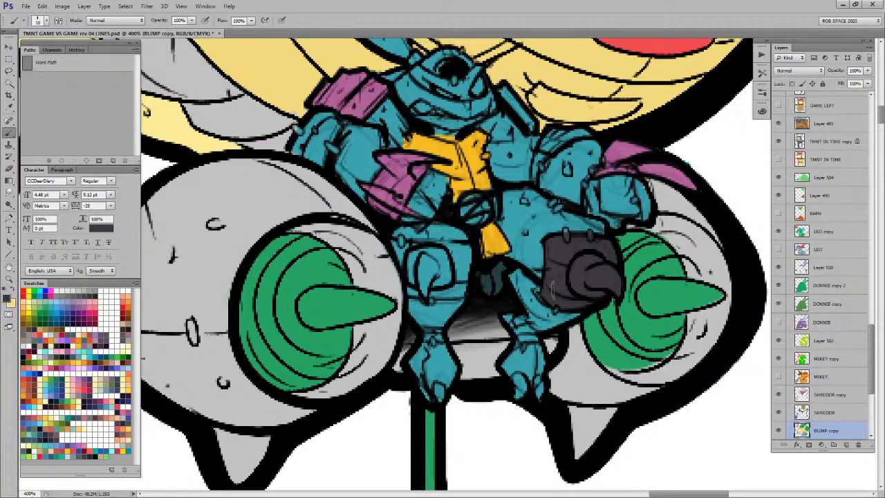
pyautogui.press('x')
pyautogui.moveTo(599, 276)
pyautogui.mouseDown()
pyautogui.moveTo(617, 296)
pyautogui.moveTo(611, 279)
pyautogui.mouseUp()
pyautogui.press('x')
pyautogui.moveTo(469, 243)
pyautogui.mouseDown()
pyautogui.moveTo(398, 252)
pyautogui.moveTo(423, 290)
pyautogui.moveTo(456, 282)
pyautogui.moveTo(438, 249)
pyautogui.moveTo(433, 269)
pyautogui.moveTo(459, 261)
pyautogui.moveTo(455, 278)
pyautogui.moveTo(447, 258)
pyautogui.moveTo(427, 265)
pyautogui.moveTo(429, 276)
pyautogui.moveTo(434, 257)
pyautogui.moveTo(426, 289)
pyautogui.moveTo(433, 271)
pyautogui.mouseUp()
pyautogui.press('x')
pyautogui.moveTo(563, 316); pyautogui.dragTo(561, 317)
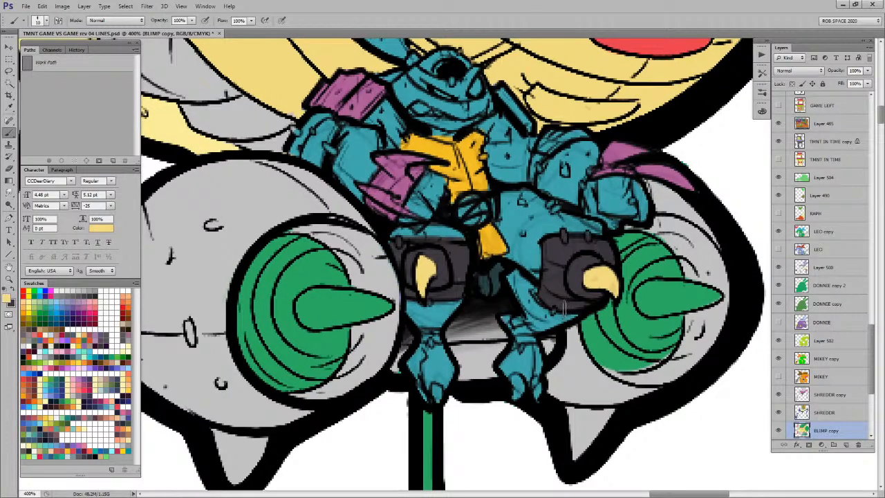
# Step: Paint the toe claws on both feet pale yellow and the belt buckle and hanging cloth dark grey
pyautogui.moveTo(512, 383)
pyautogui.mouseDown()
pyautogui.moveTo(516, 395)
pyautogui.moveTo(516, 386)
pyautogui.moveTo(537, 395)
pyautogui.moveTo(534, 386)
pyautogui.mouseUp()
pyautogui.moveTo(435, 385)
pyautogui.mouseDown()
pyautogui.moveTo(437, 400)
pyautogui.moveTo(421, 397)
pyautogui.moveTo(419, 386)
pyautogui.mouseUp()
pyautogui.press('x')
pyautogui.moveTo(454, 270)
pyautogui.mouseDown()
pyautogui.moveTo(475, 258)
pyautogui.moveTo(456, 277)
pyautogui.moveTo(463, 256)
pyautogui.moveTo(469, 276)
pyautogui.moveTo(475, 262)
pyautogui.moveTo(483, 271)
pyautogui.moveTo(473, 309)
pyautogui.mouseUp()
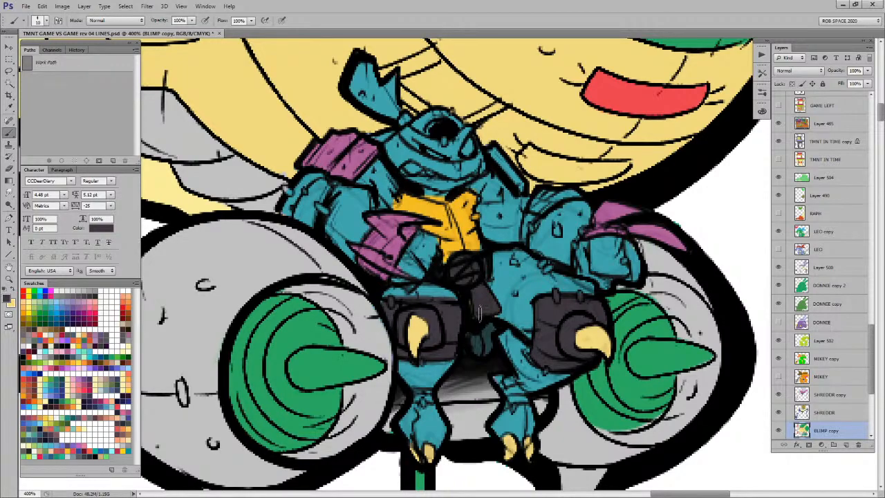
# Step: Sample the figure's teal, pick white as the other colour and paint the bared teeth white
pyautogui.keyDown('alt'); pyautogui.click(464, 219); pyautogui.keyUp('alt')
pyautogui.keyDown('alt'); pyautogui.click(432, 244); pyautogui.keyUp('alt')
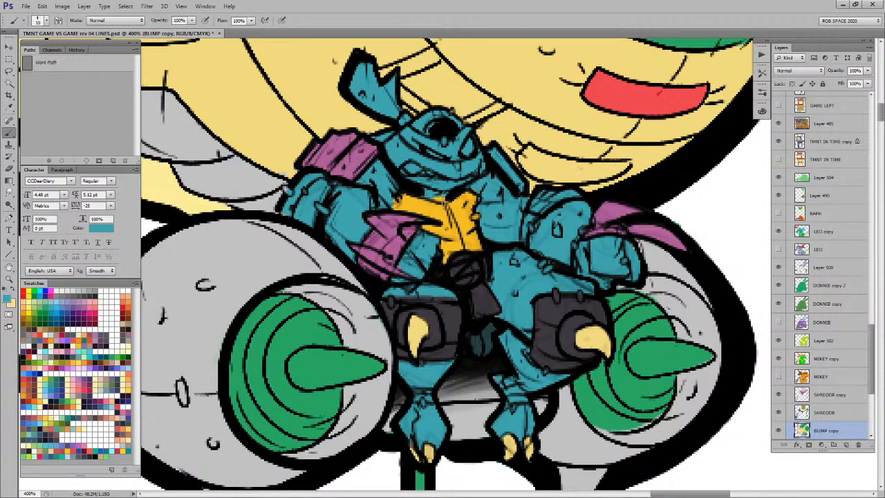
pyautogui.moveTo(460, 212); pyautogui.dragTo(464, 270)
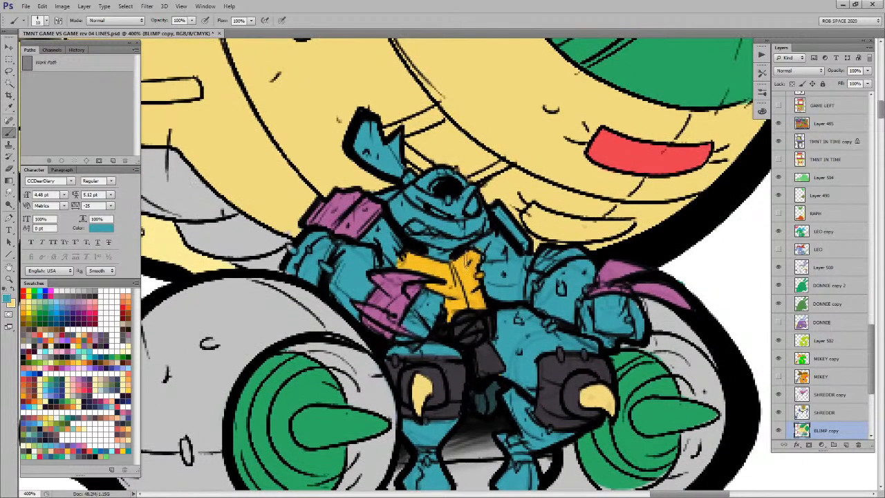
pyautogui.press('x')
pyautogui.click(120, 344)
pyautogui.moveTo(423, 230)
pyautogui.mouseDown()
pyautogui.moveTo(411, 228)
pyautogui.moveTo(422, 229)
pyautogui.mouseUp()
# Step: Paint the figure's eye mask and its knotted tail dark grey, and fill the eyes with white
pyautogui.press('d')
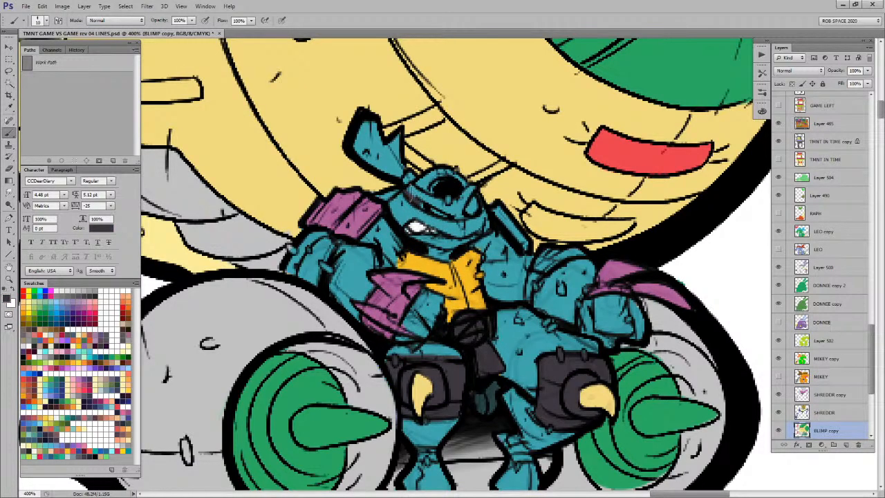
pyautogui.moveTo(408, 182)
pyautogui.mouseDown()
pyautogui.moveTo(458, 211)
pyautogui.moveTo(472, 181)
pyautogui.moveTo(456, 209)
pyautogui.mouseUp()
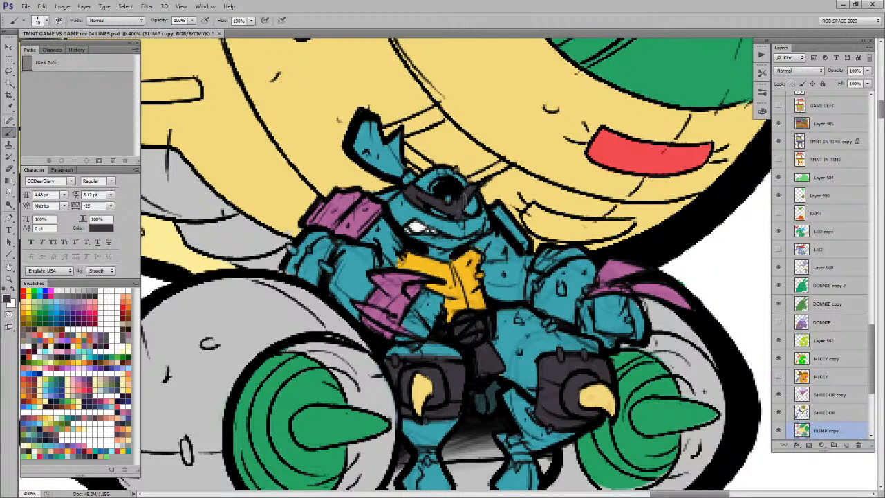
pyautogui.press('x')
pyautogui.moveTo(469, 196)
pyautogui.mouseDown()
pyautogui.moveTo(474, 213)
pyautogui.moveTo(447, 208)
pyautogui.moveTo(450, 270)
pyautogui.mouseUp()
pyautogui.press('x')
pyautogui.moveTo(398, 179)
pyautogui.mouseDown()
pyautogui.moveTo(398, 202)
pyautogui.moveTo(375, 166)
pyautogui.moveTo(360, 190)
pyautogui.moveTo(408, 224)
pyautogui.moveTo(369, 181)
pyautogui.moveTo(358, 190)
pyautogui.moveTo(397, 196)
pyautogui.mouseUp()
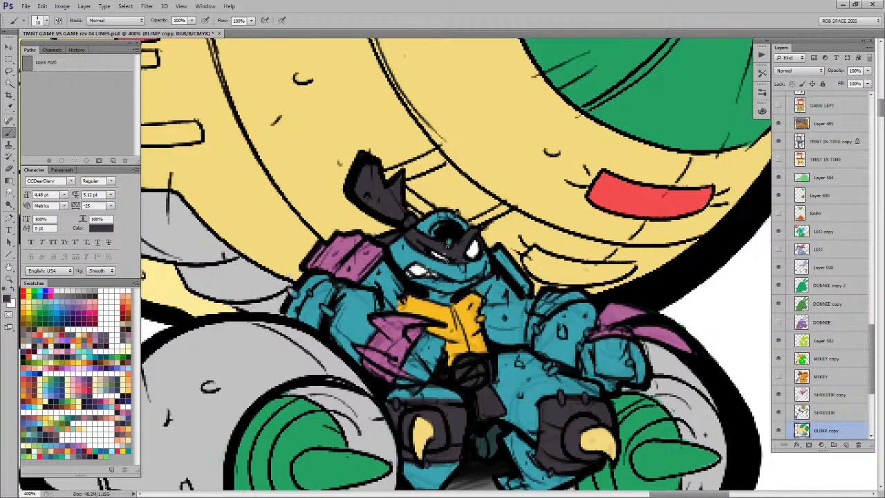
# Step: Paint the studded bands on both of the figure's upper arms dark grey
pyautogui.moveTo(459, 250); pyautogui.dragTo(473, 201)
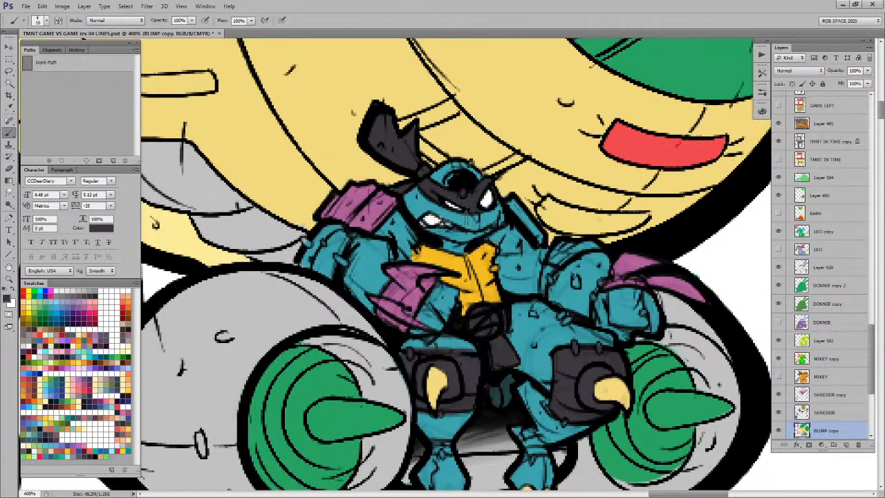
pyautogui.moveTo(531, 314); pyautogui.dragTo(505, 305)
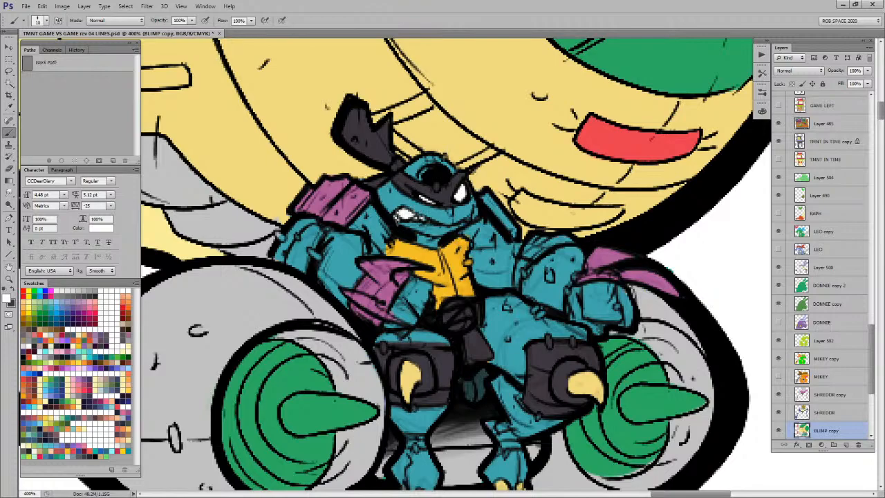
pyautogui.moveTo(440, 253); pyautogui.dragTo(475, 270)
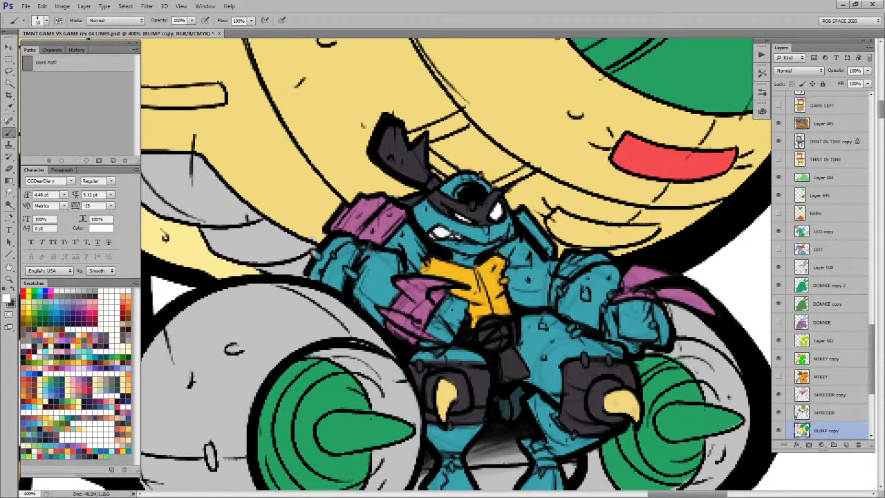
pyautogui.moveTo(357, 247)
pyautogui.mouseDown()
pyautogui.moveTo(351, 274)
pyautogui.moveTo(347, 251)
pyautogui.moveTo(314, 267)
pyautogui.moveTo(313, 255)
pyautogui.moveTo(315, 264)
pyautogui.moveTo(318, 251)
pyautogui.moveTo(350, 250)
pyautogui.moveTo(334, 252)
pyautogui.moveTo(347, 253)
pyautogui.moveTo(330, 275)
pyautogui.mouseUp()
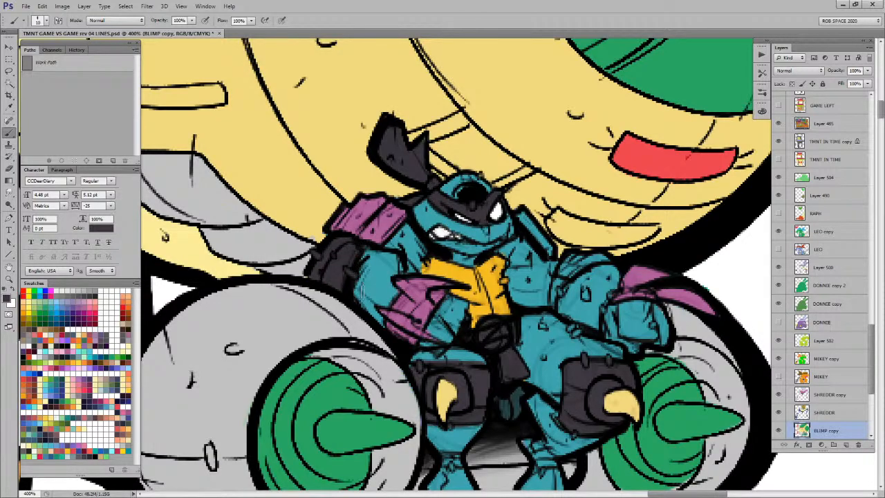
pyautogui.moveTo(627, 278); pyautogui.dragTo(583, 269)
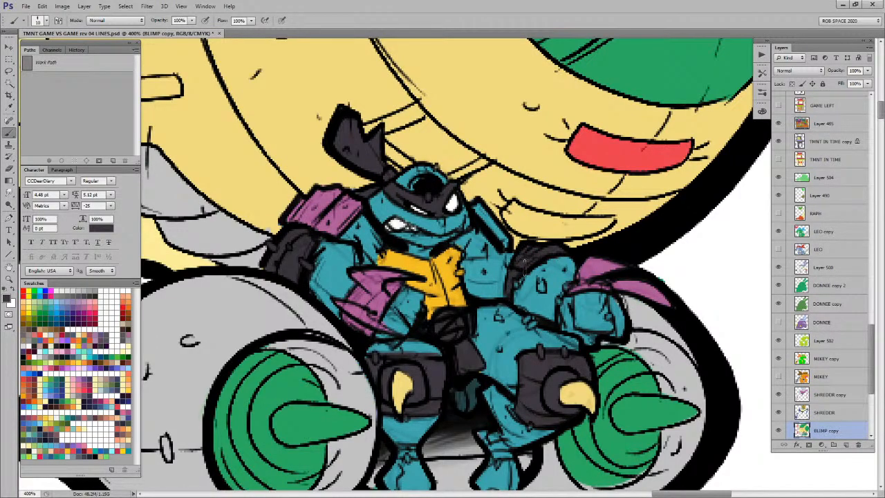
# Step: Sample the armour's purple and paint the narrow far shoulder pad and both ankle wraps with it
pyautogui.keyDown('alt'); pyautogui.click(345, 216); pyautogui.keyUp('alt')
pyautogui.moveTo(483, 206)
pyautogui.mouseDown()
pyautogui.moveTo(499, 241)
pyautogui.moveTo(487, 220)
pyautogui.mouseUp()
pyautogui.moveTo(580, 344); pyautogui.dragTo(553, 242)
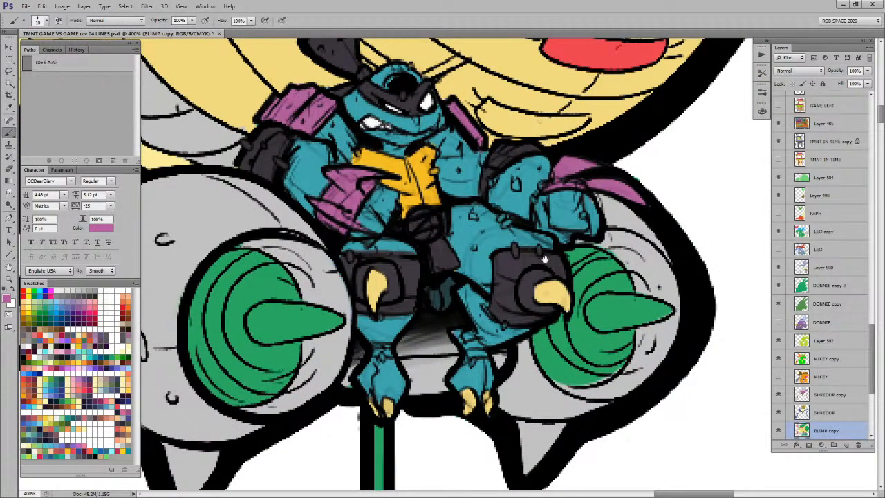
pyautogui.moveTo(484, 351); pyautogui.dragTo(469, 345)
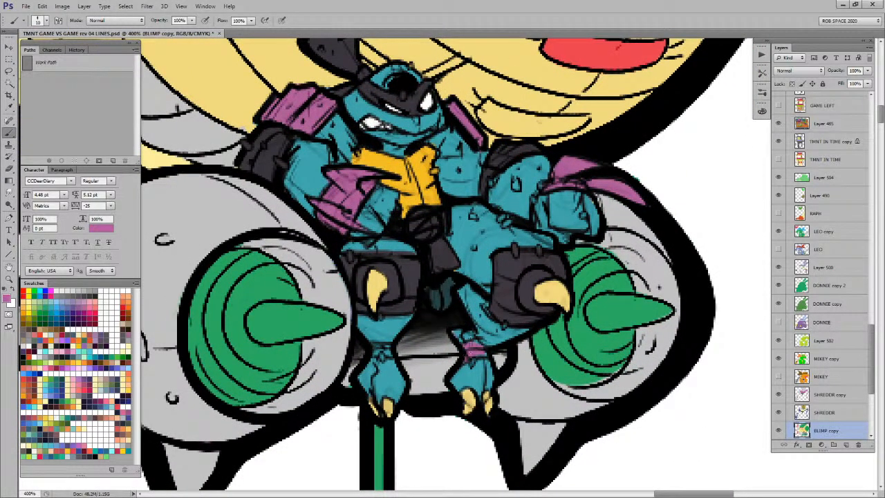
pyautogui.moveTo(393, 352); pyautogui.dragTo(376, 350)
# Step: Sample the chest plate's yellow and draw a Z emblem on the belt buckle on Layer 478
pyautogui.moveTo(481, 278); pyautogui.dragTo(486, 326)
pyautogui.keyDown('alt'); pyautogui.click(434, 225); pyautogui.keyUp('alt')
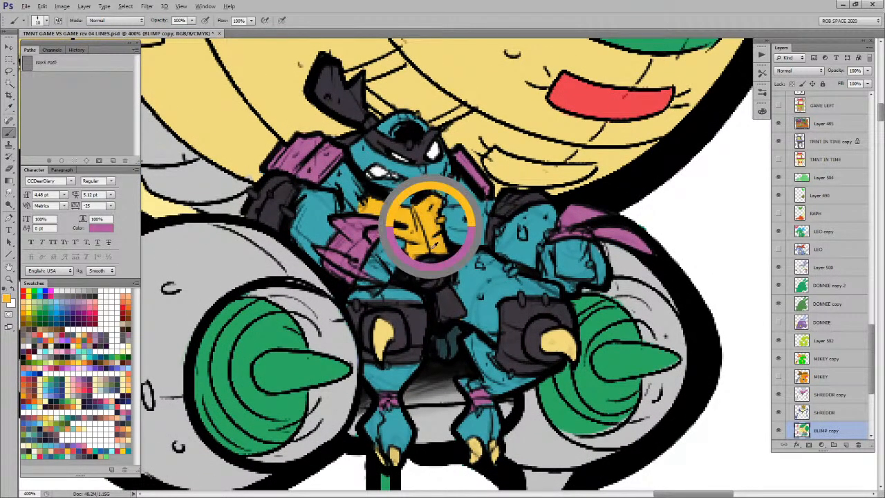
pyautogui.moveTo(871, 334); pyautogui.dragTo(862, 93)
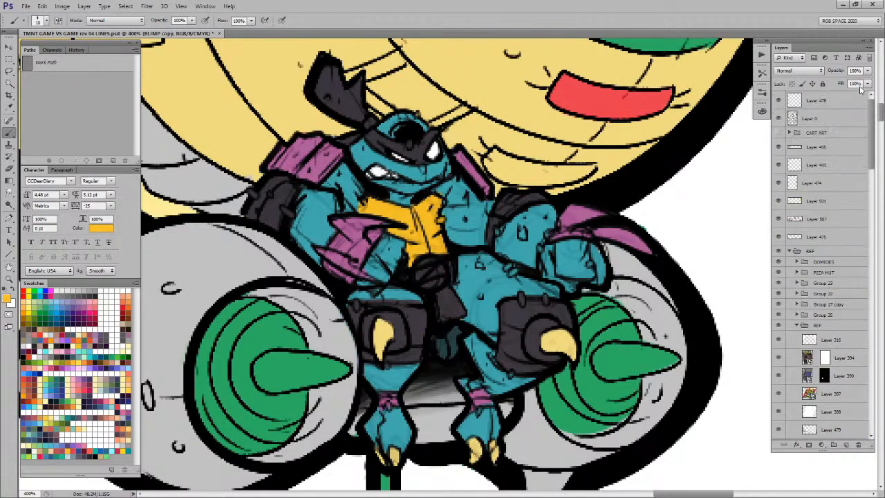
pyautogui.moveTo(420, 271)
pyautogui.mouseDown()
pyautogui.moveTo(435, 266)
pyautogui.moveTo(422, 280)
pyautogui.moveTo(441, 275)
pyautogui.moveTo(423, 263)
pyautogui.moveTo(414, 281)
pyautogui.mouseUp()
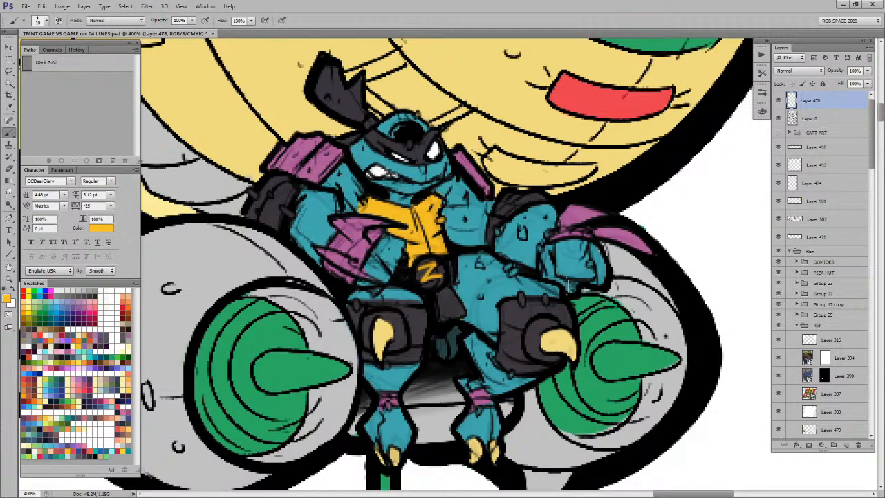
# Step: Bring the whole illustration into view to check the colours and save the file
pyautogui.press('z')
pyautogui.keyDown('alt'); pyautogui.click(593, 260); pyautogui.keyUp('alt')
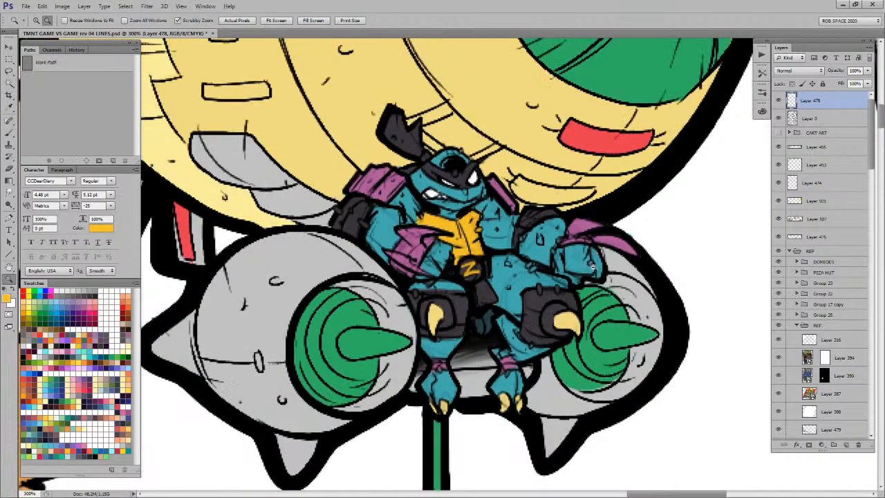
pyautogui.keyDown('alt'); pyautogui.click(592, 268); pyautogui.keyUp('alt')
pyautogui.keyDown('alt'); pyautogui.click(592, 274); pyautogui.keyUp('alt')
pyautogui.keyDown('alt'); pyautogui.click(591, 277); pyautogui.keyUp('alt')
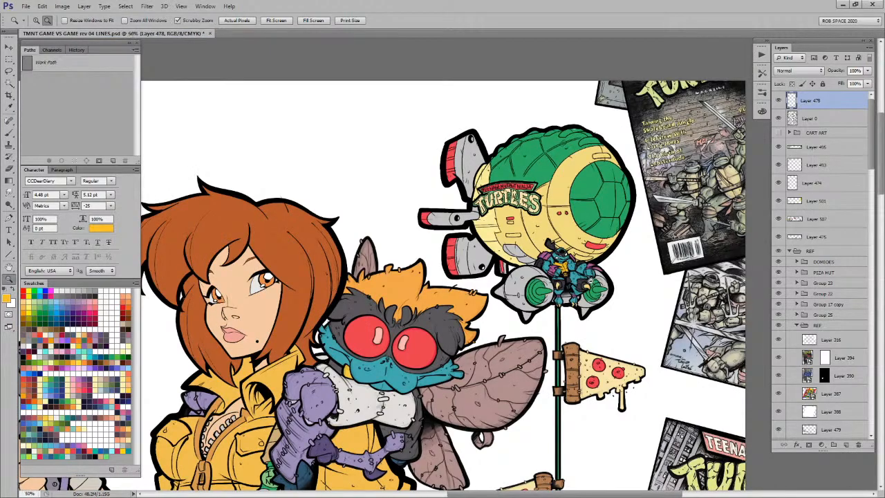
pyautogui.keyDown('alt'); pyautogui.click(592, 280); pyautogui.keyUp('alt')
pyautogui.moveTo(610, 267); pyautogui.dragTo(616, 235)
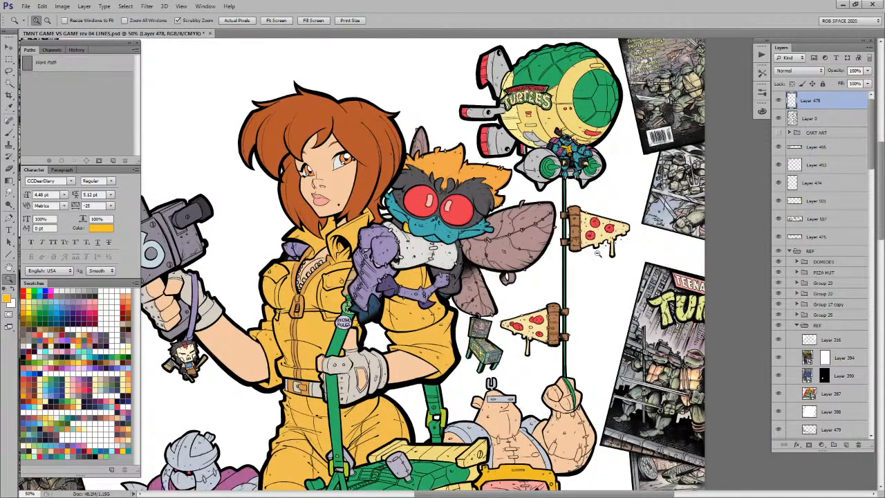
pyautogui.keyDown('alt'); pyautogui.click(598, 250); pyautogui.keyUp('alt')
pyautogui.moveTo(572, 432); pyautogui.dragTo(577, 289)
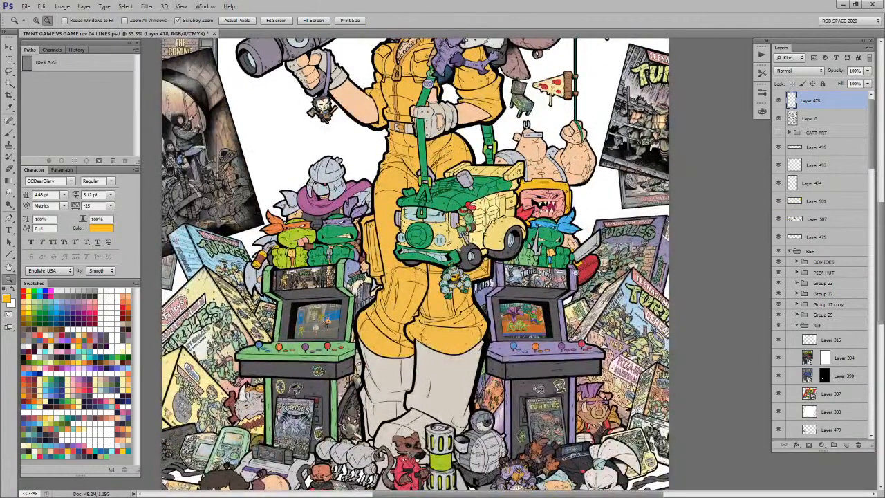
pyautogui.keyDown('alt'); pyautogui.click(578, 271); pyautogui.keyUp('alt')
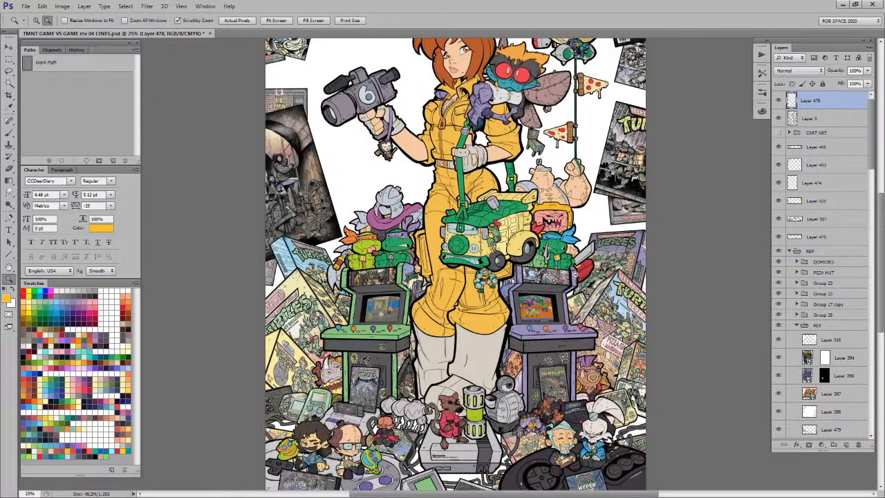
pyautogui.keyDown('alt'); pyautogui.click(577, 290); pyautogui.keyUp('alt')
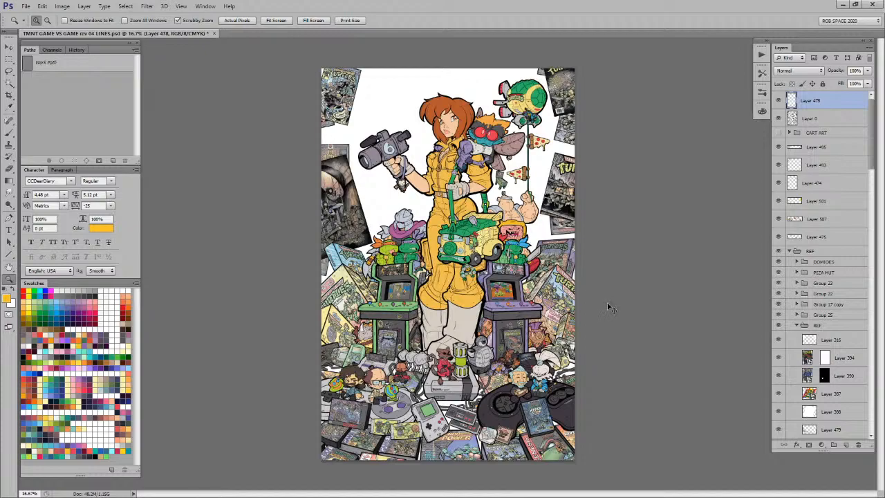
pyautogui.hotkey('ctrl', 's')
# Step: Sample the yellow-green of the orange-masked turtle and make the BLIMP copy layer active for the blimp's TURTLES logo
pyautogui.press('b')
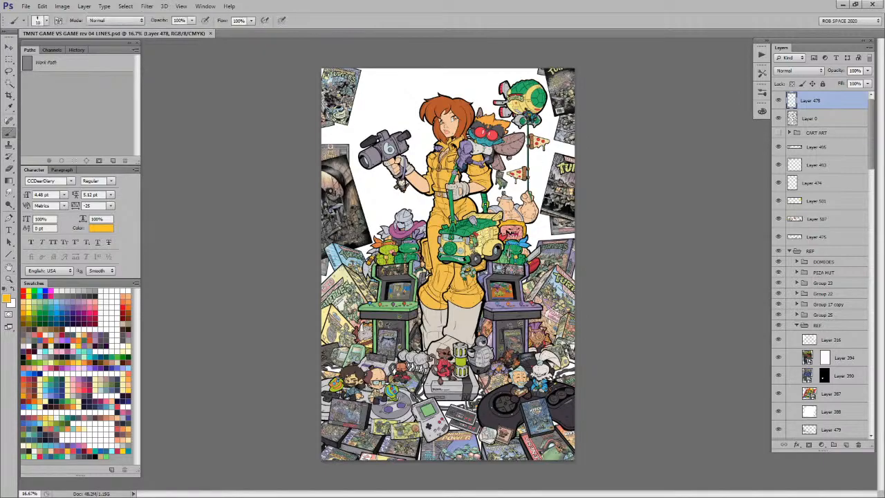
pyautogui.keyDown('alt'); pyautogui.click(389, 249); pyautogui.keyUp('alt')
pyautogui.press('z')
pyautogui.moveTo(523, 98); pyautogui.dragTo(623, 97)
pyautogui.press('w')
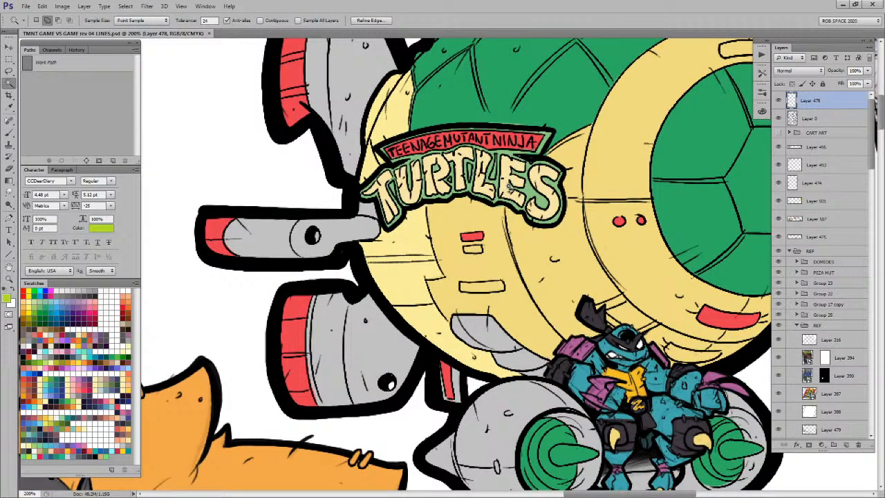
pyautogui.press('v')
pyautogui.press('w')
pyautogui.press('v')
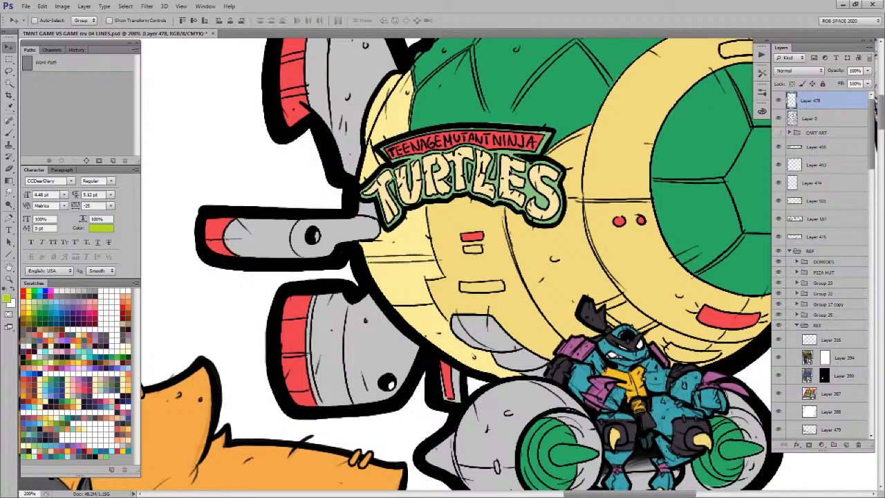
pyautogui.keyDown('ctrl'); pyautogui.click(514, 166); pyautogui.keyUp('ctrl')
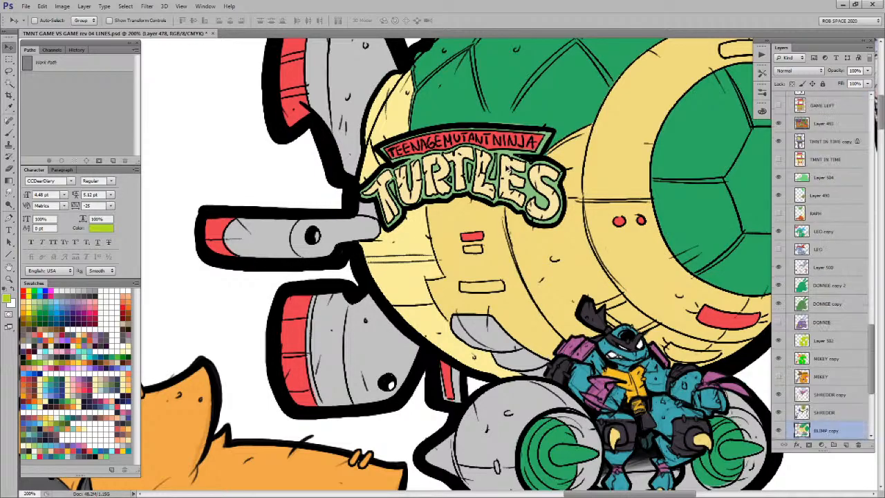
# Step: Select the blimp logo's TURTLES letters and paint them yellow-green with the ROB SHARP 50 REV 02 brush
pyautogui.press('w')
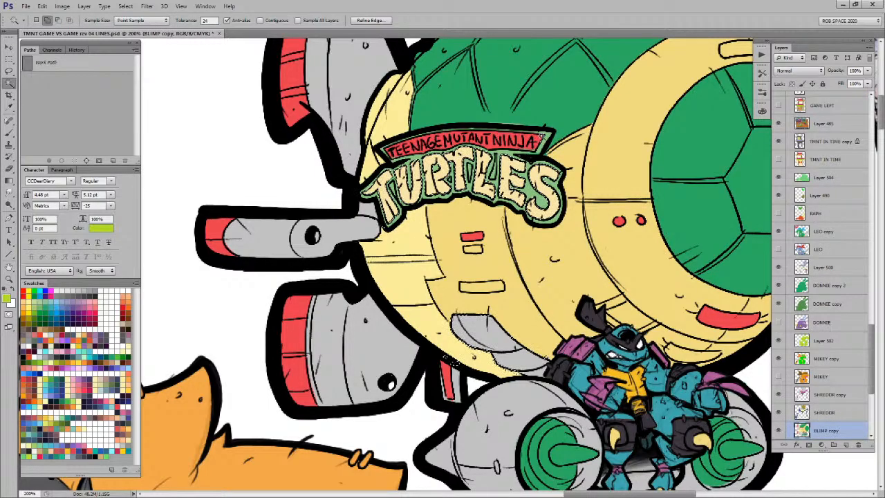
pyautogui.press('b')
pyautogui.rightClick(627, 235)
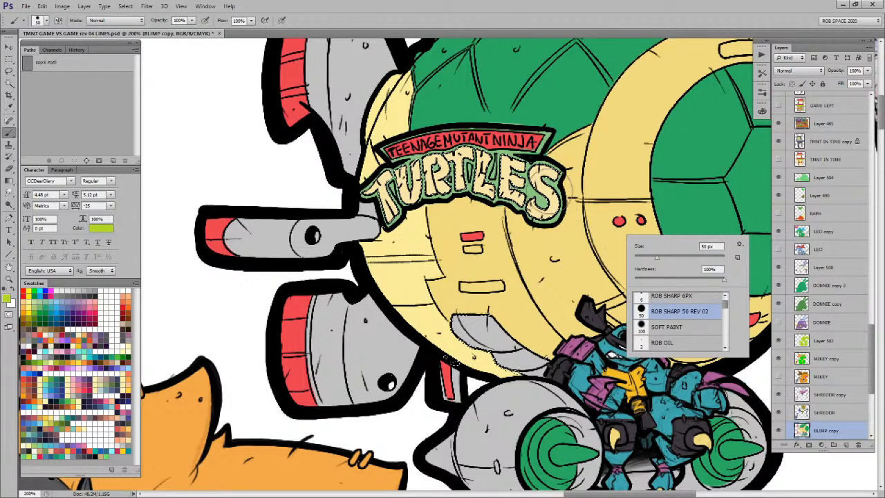
pyautogui.doubleClick(674, 313)
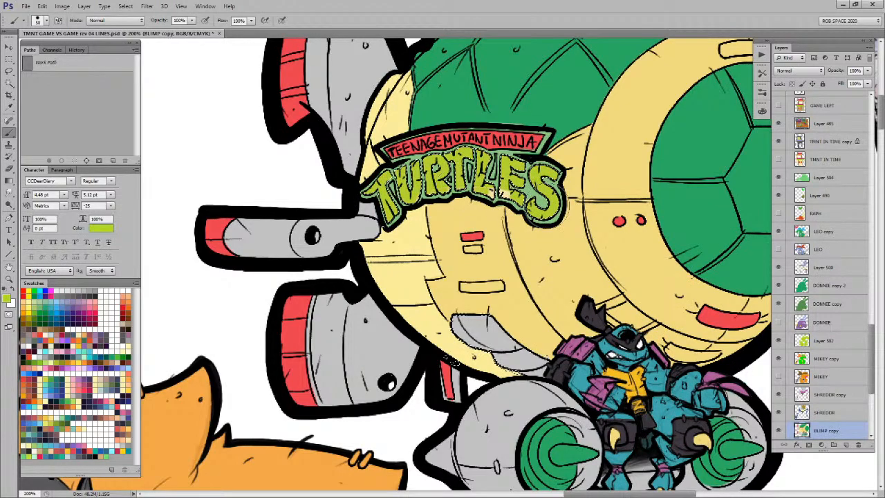
# Step: Select the logo's red TEENAGE MUTANT NINJA banner, sample an orange from the illustration and paint the banner with it
pyautogui.press('w')
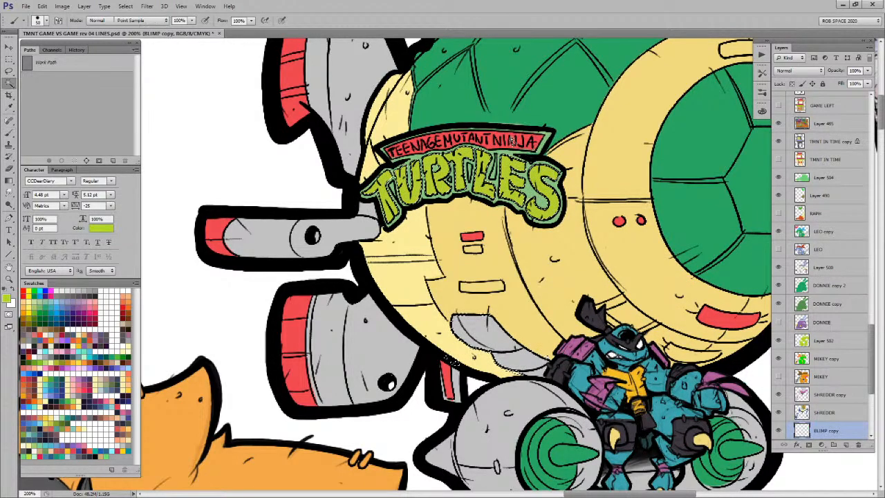
pyautogui.click(520, 141)
pyautogui.press('b')
pyautogui.press('z')
pyautogui.keyDown('alt'); pyautogui.click(506, 271); pyautogui.keyUp('alt')
pyautogui.keyDown('alt'); pyautogui.click(506, 272); pyautogui.keyUp('alt')
pyautogui.keyDown('alt'); pyautogui.click(506, 271); pyautogui.keyUp('alt')
pyautogui.keyDown('alt'); pyautogui.click(506, 271); pyautogui.keyUp('alt')
pyautogui.click(510, 270)
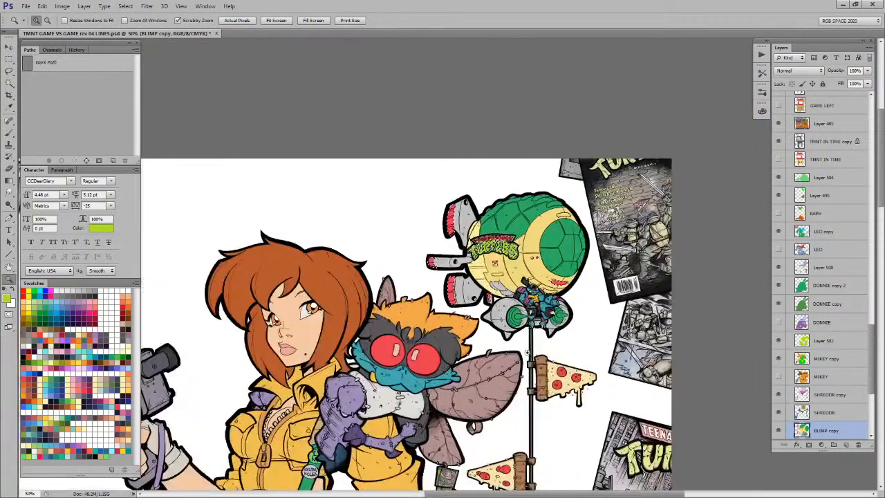
pyautogui.press('b')
pyautogui.moveTo(500, 427); pyautogui.dragTo(534, 160)
pyautogui.keyDown('alt'); pyautogui.click(158, 419); pyautogui.keyUp('alt')
pyautogui.moveTo(512, 256); pyautogui.dragTo(508, 492)
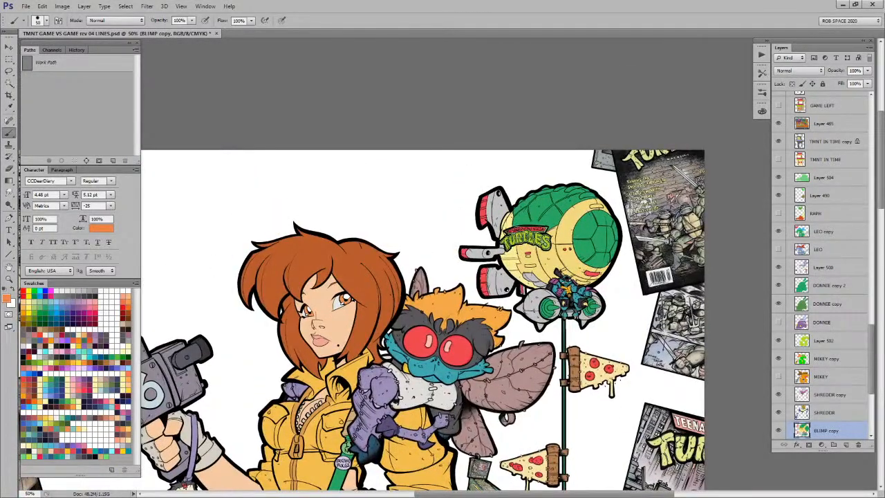
pyautogui.press('z')
pyautogui.click(517, 233)
pyautogui.press('b')
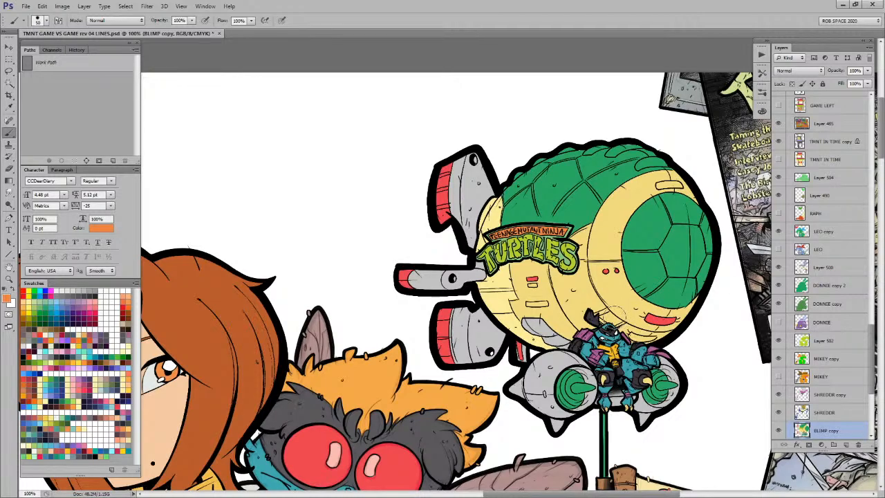
# Step: Select the colour areas of the blimp's logo and add a new layer above BLIMP copy
pyautogui.press('w')
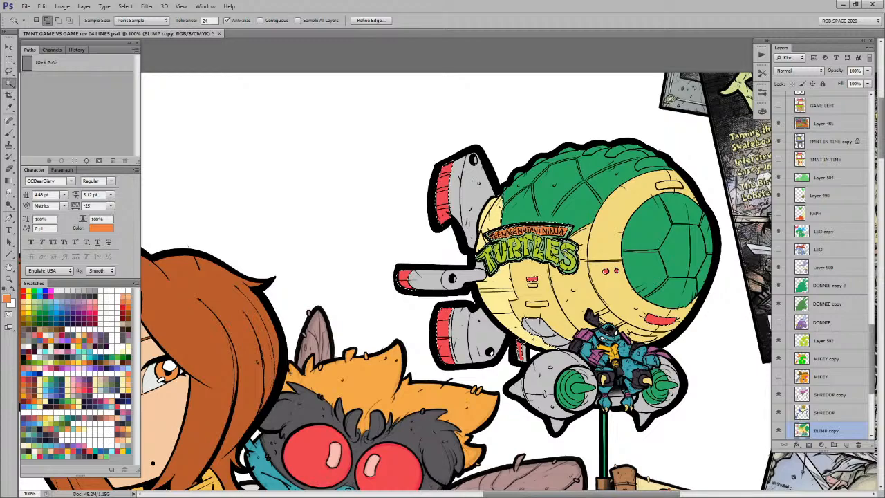
pyautogui.press('alt')
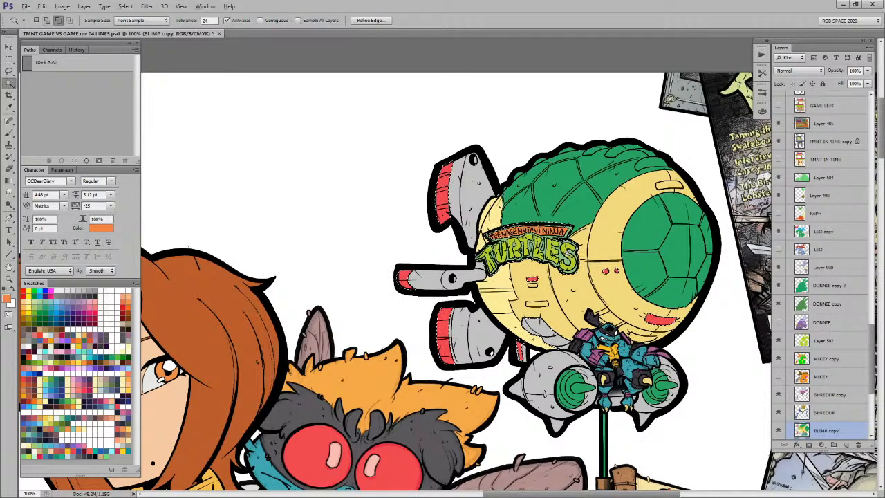
pyautogui.press('b')
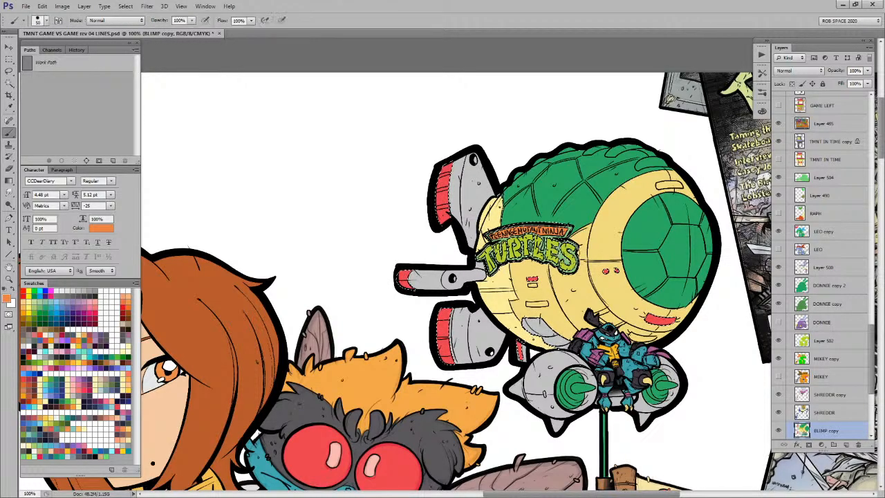
pyautogui.press('w')
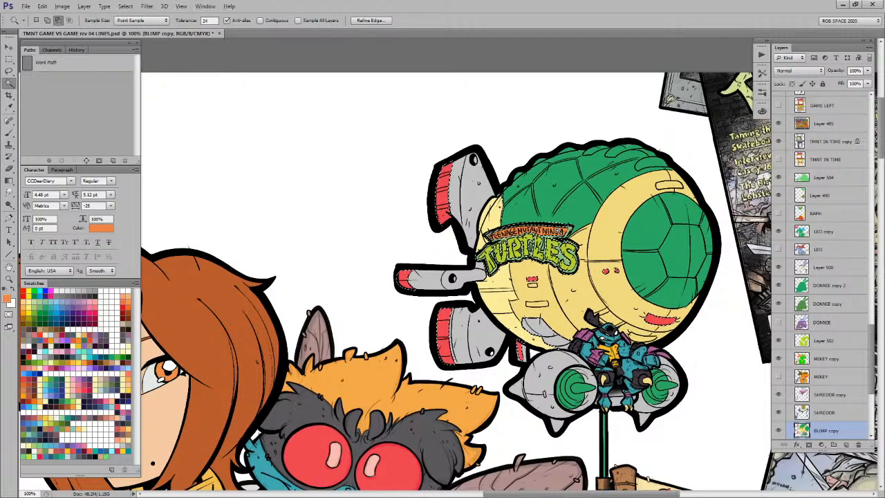
pyautogui.press('b')
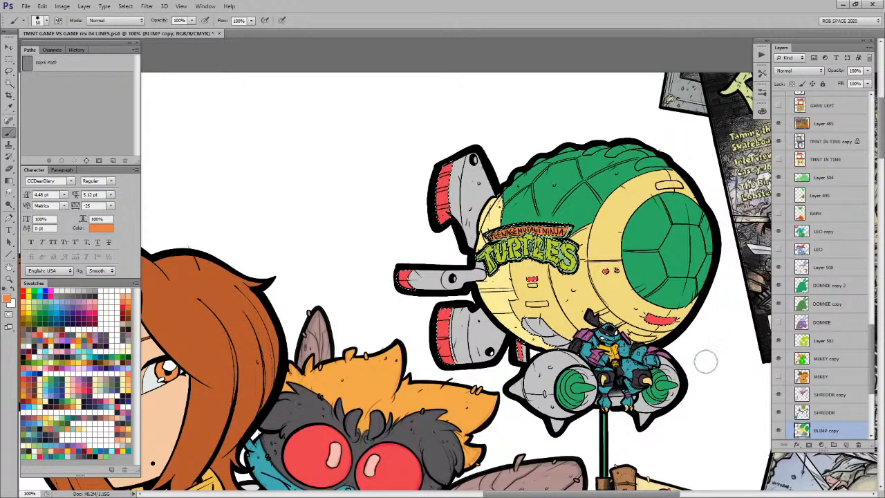
pyautogui.click(847, 445)
# Step: Sample a teal and the blue of the blue-masked turtle's bandana and paint the logo's backing blue on Layer 508
pyautogui.press('z')
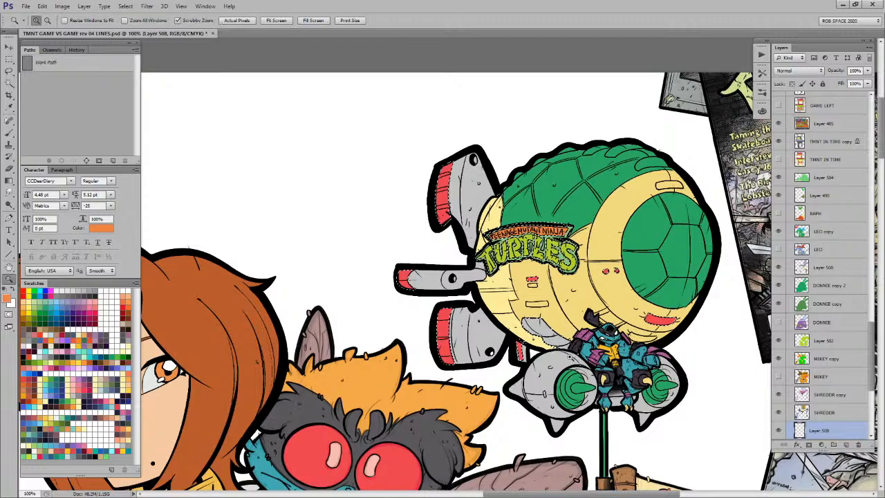
pyautogui.keyDown('alt'); pyautogui.click(574, 361); pyautogui.keyUp('alt')
pyautogui.click(574, 361)
pyautogui.moveTo(549, 411); pyautogui.dragTo(560, 198)
pyautogui.press('b')
pyautogui.keyDown('alt'); pyautogui.click(449, 252); pyautogui.keyUp('alt')
pyautogui.moveTo(448, 369); pyautogui.dragTo(555, 154)
pyautogui.press('x')
pyautogui.moveTo(259, 413); pyautogui.dragTo(519, 253)
pyautogui.moveTo(719, 361); pyautogui.dragTo(331, 407)
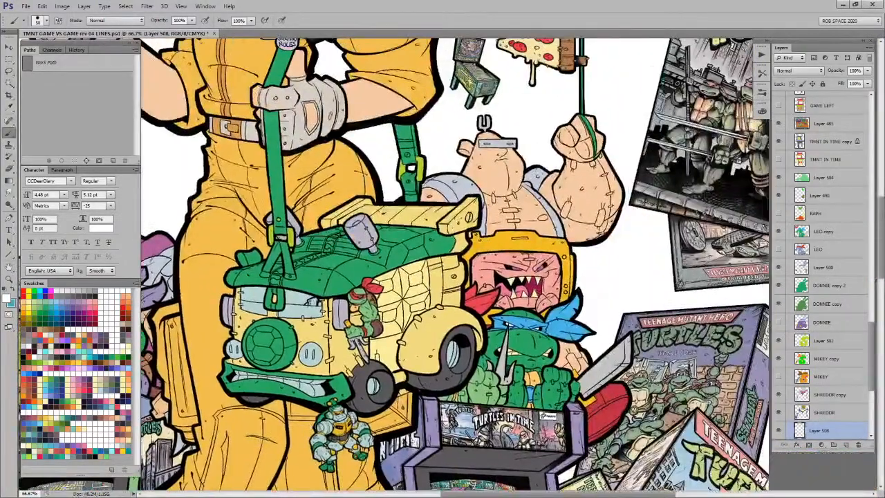
pyautogui.keyDown('alt'); pyautogui.click(552, 322); pyautogui.keyUp('alt')
pyautogui.moveTo(512, 66); pyautogui.dragTo(508, 365)
pyautogui.moveTo(533, 287); pyautogui.dragTo(542, 451)
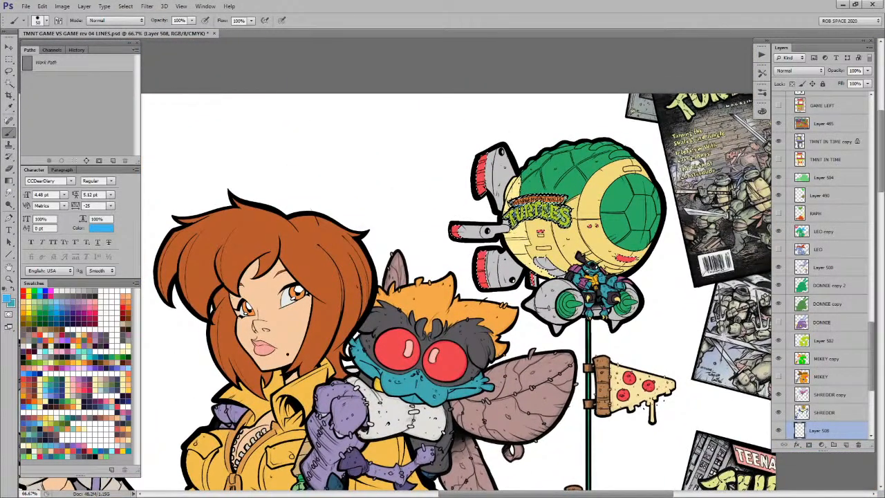
pyautogui.moveTo(540, 233); pyautogui.dragTo(533, 224)
pyautogui.press('x')
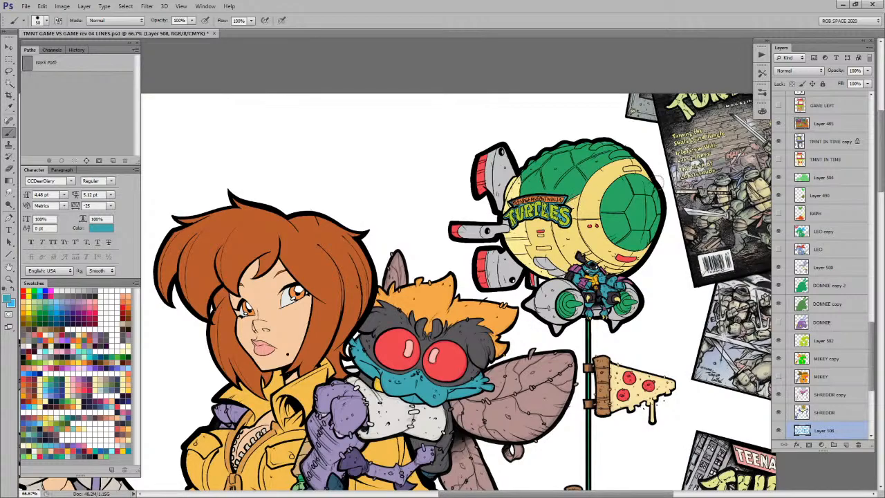
# Step: Bring the whole illustration into view to check the logo's colours and save the file
pyautogui.press('z')
pyautogui.keyDown('alt'); pyautogui.click(614, 245); pyautogui.keyUp('alt')
pyautogui.keyDown('alt'); pyautogui.click(619, 289); pyautogui.keyUp('alt')
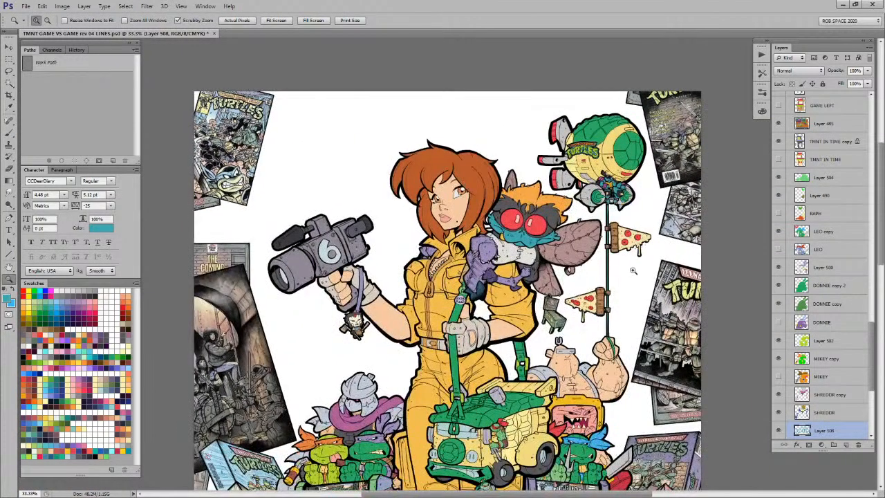
pyautogui.keyDown('alt'); pyautogui.click(632, 272); pyautogui.keyUp('alt')
pyautogui.scroll(-3, 629, 289)
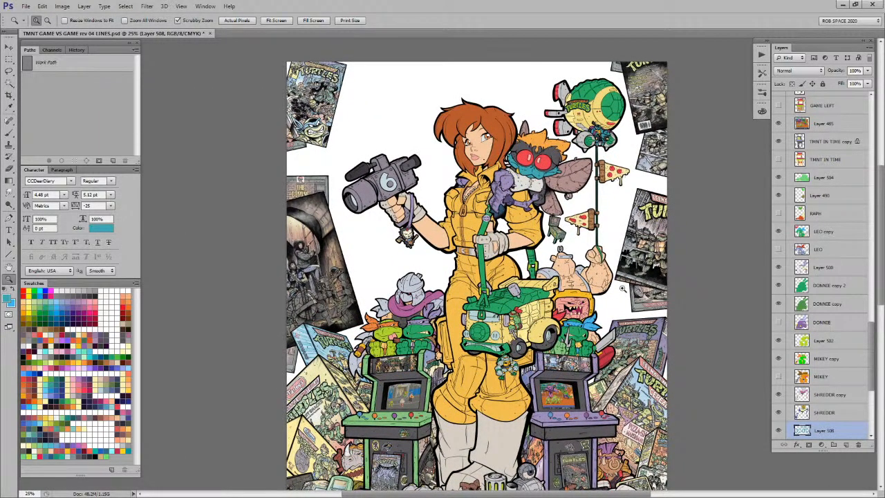
pyautogui.scroll(-2, 622, 290)
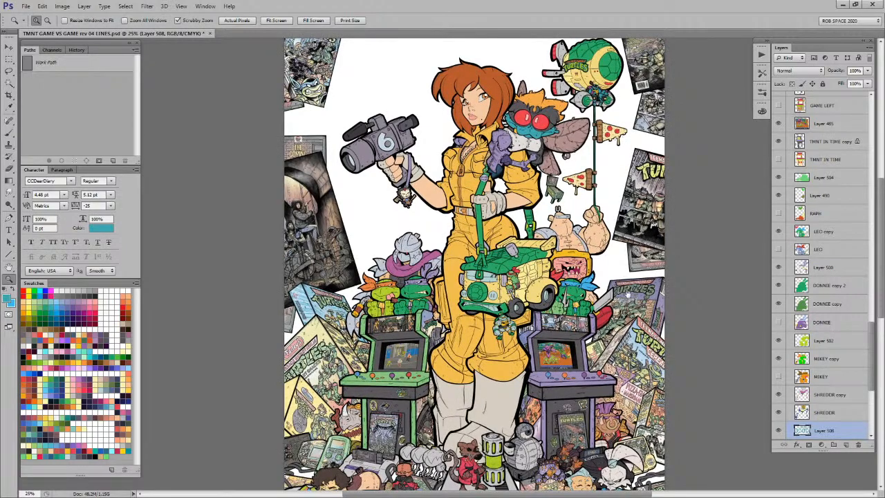
pyautogui.scroll(-4, 624, 289)
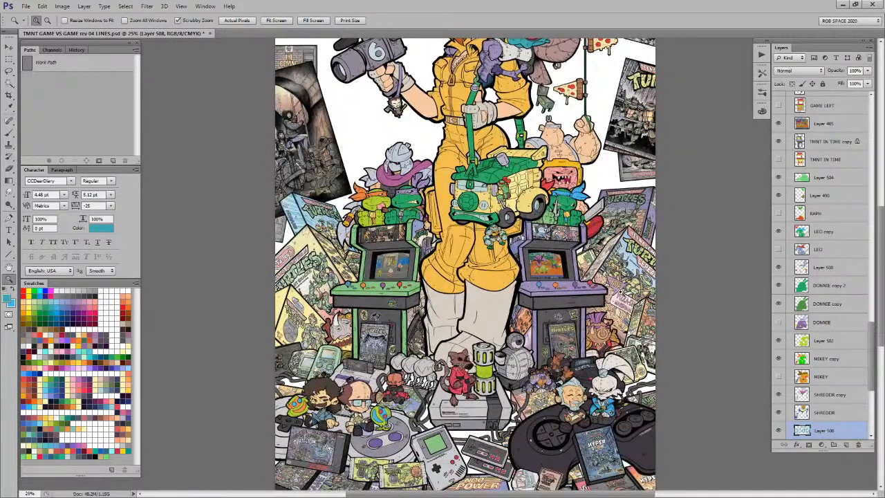
pyautogui.keyDown('alt'); pyautogui.click(621, 296); pyautogui.keyUp('alt')
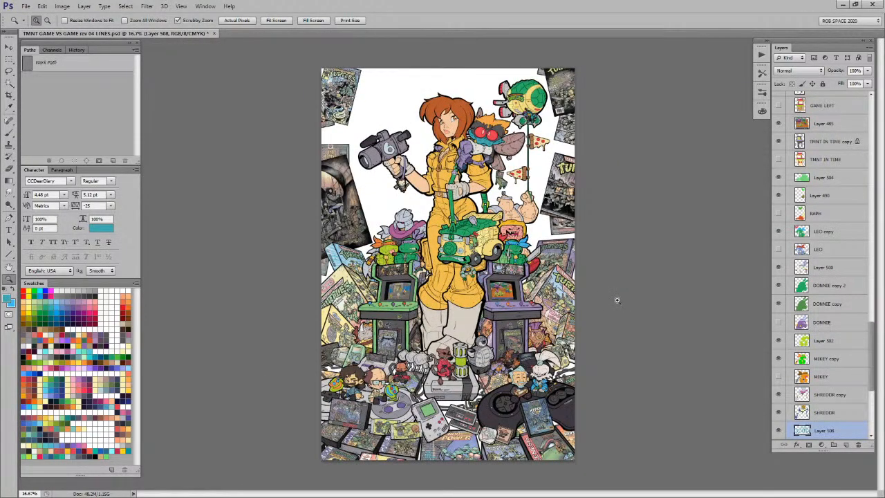
pyautogui.hotkey('ctrl', 's')
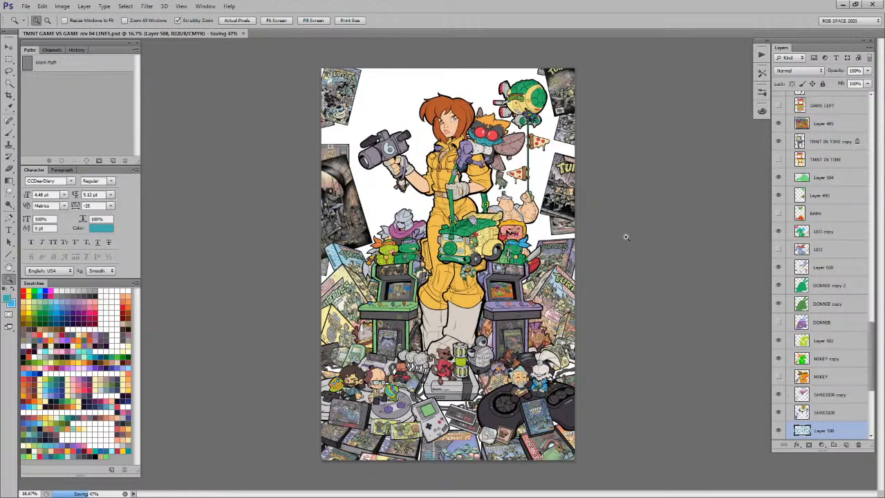
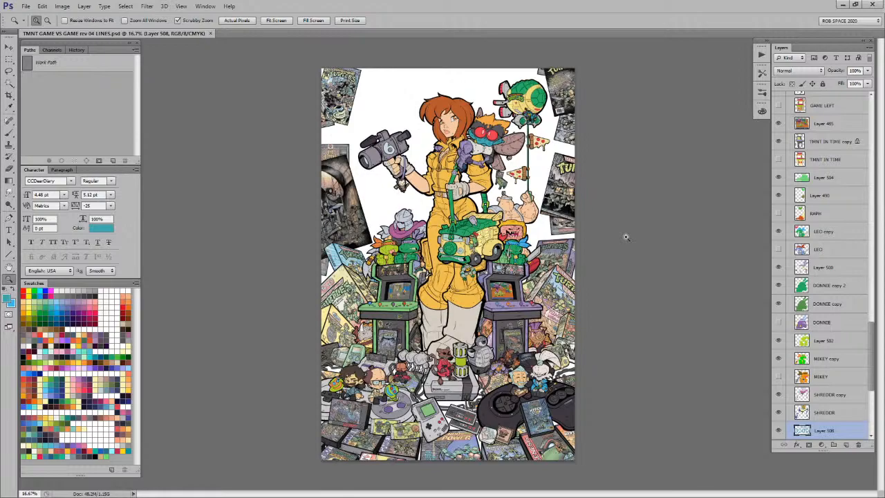
# Step: Set the blend mode of the line art on Layer 0 to Overlay
pyautogui.moveTo(874, 329); pyautogui.dragTo(867, 98)
pyautogui.click(822, 117)
pyautogui.click(800, 71)
pyautogui.click(794, 188)
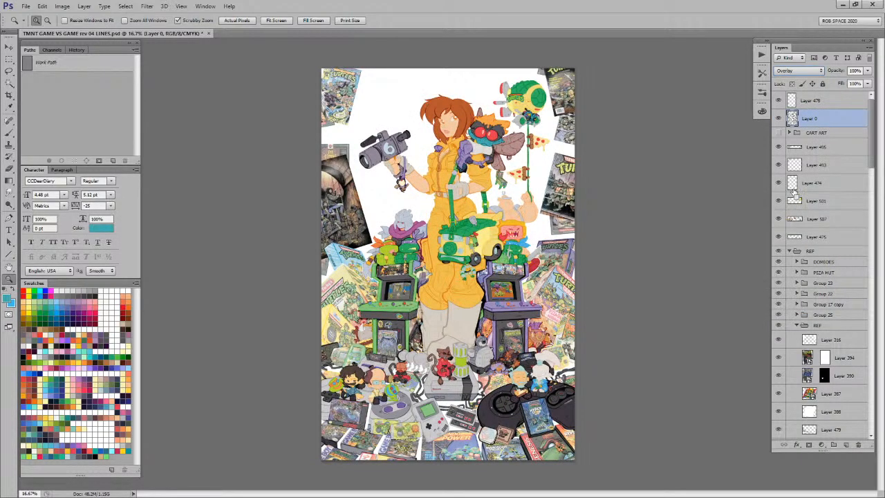
# Step: Duplicate Layer 0, set the copy's blend mode to Darken and recolour its lines dark red
pyautogui.hotkey('ctrl', 'j')
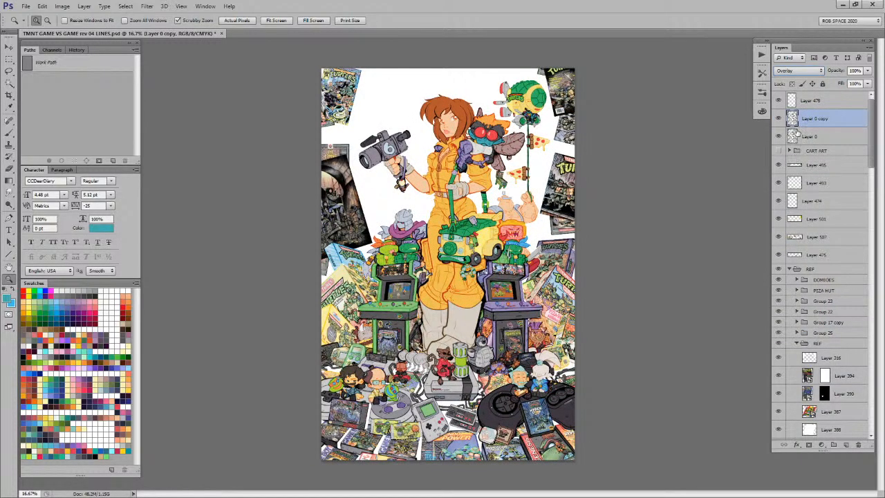
pyautogui.click(802, 72)
pyautogui.click(788, 102)
pyautogui.click(99, 319)
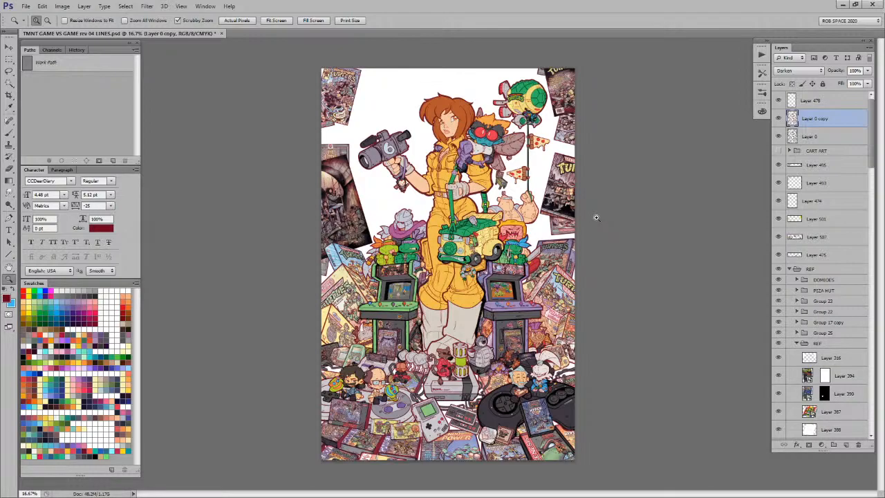
# Step: Try the Multiply blend mode on Layer 0 copy, inspect the line art up close and return the layer to Darken
pyautogui.click(801, 72)
pyautogui.click(790, 111)
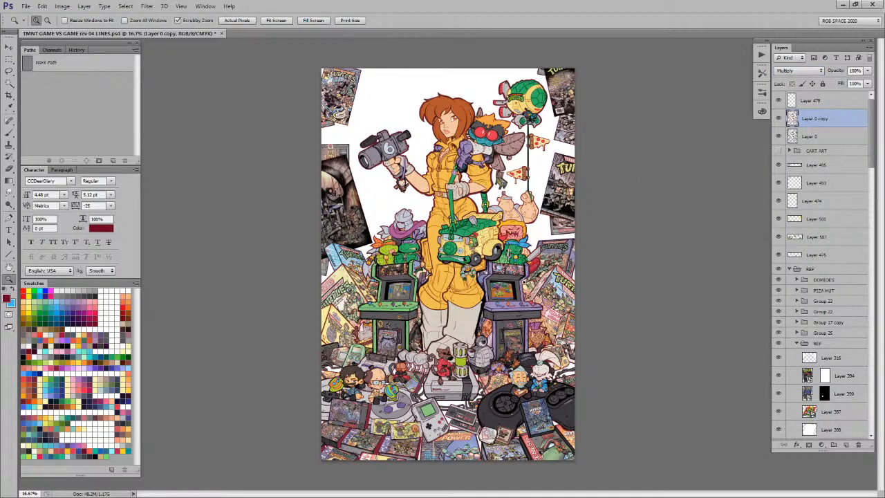
pyautogui.click(526, 282)
pyautogui.click(548, 280)
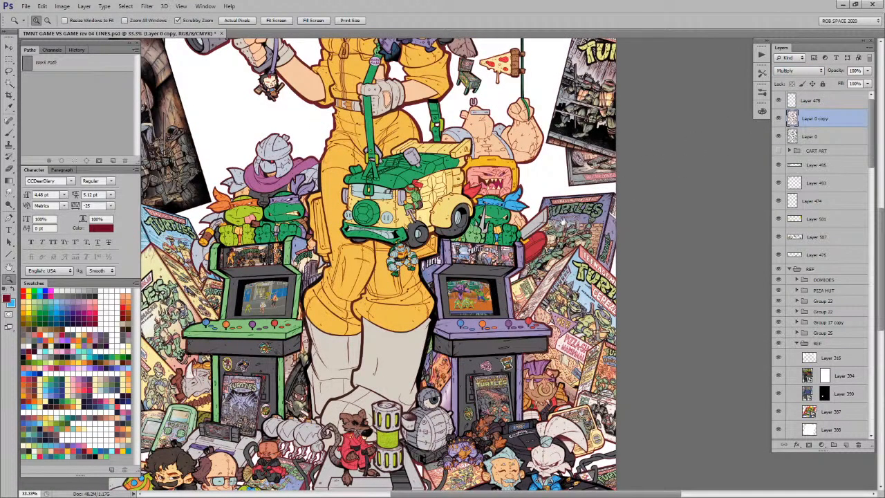
pyautogui.scroll(3, 563, 223)
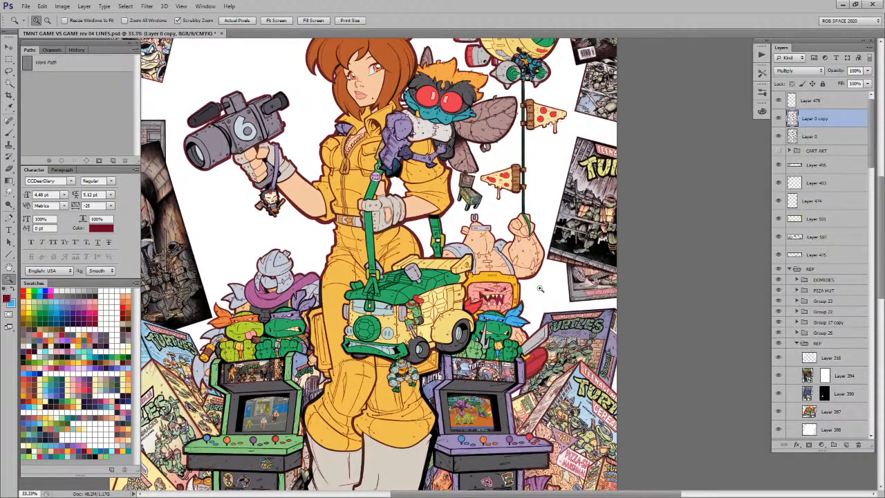
pyautogui.scroll(1, 535, 284)
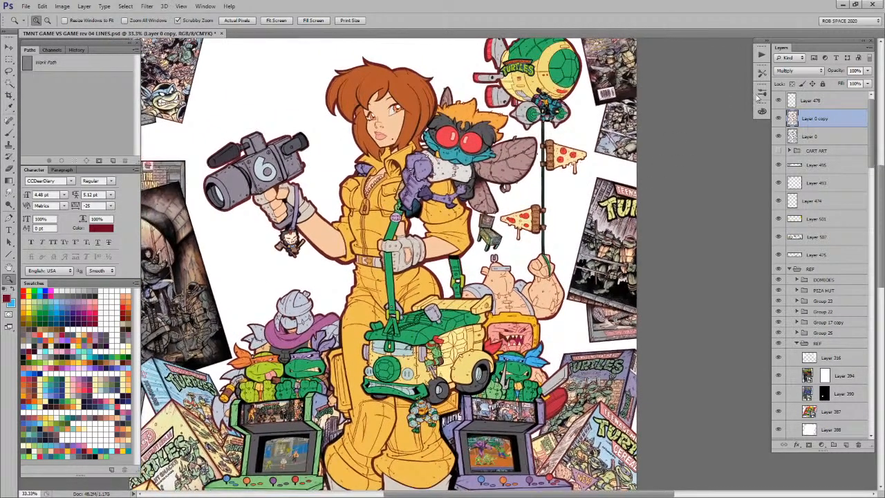
pyautogui.click(797, 70)
pyautogui.click(787, 102)
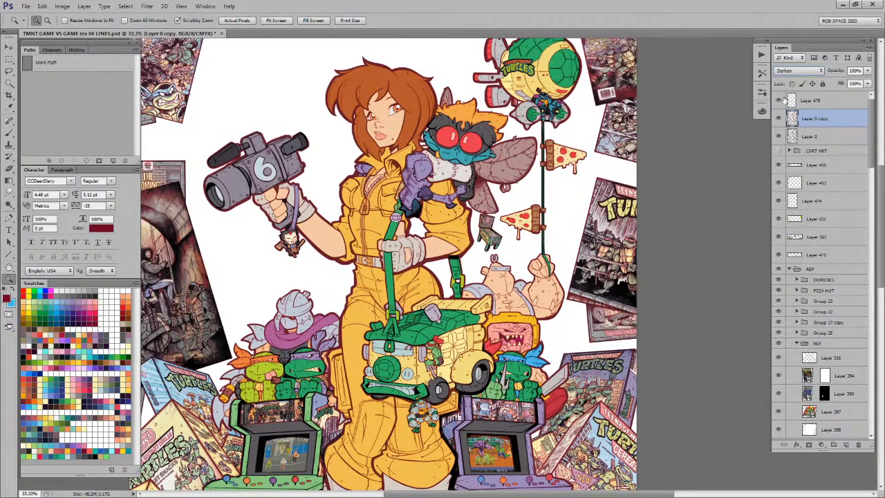
# Step: Check the line art across the lower half of the illustration and recolour the lines of Layer 0 copy dark purple
pyautogui.moveTo(513, 279); pyautogui.dragTo(589, 221)
pyautogui.moveTo(543, 300); pyautogui.dragTo(552, 229)
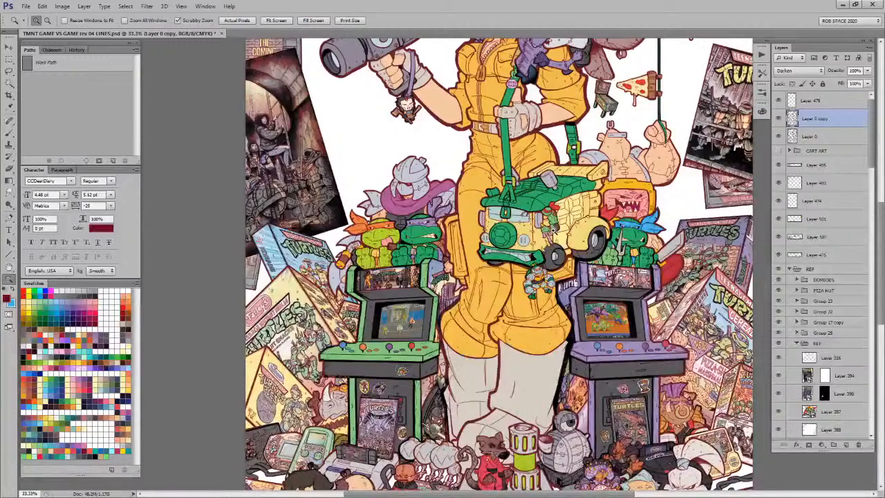
pyautogui.moveTo(546, 269); pyautogui.dragTo(557, 204)
pyautogui.moveTo(553, 396); pyautogui.dragTo(553, 332)
pyautogui.moveTo(556, 277); pyautogui.dragTo(556, 234)
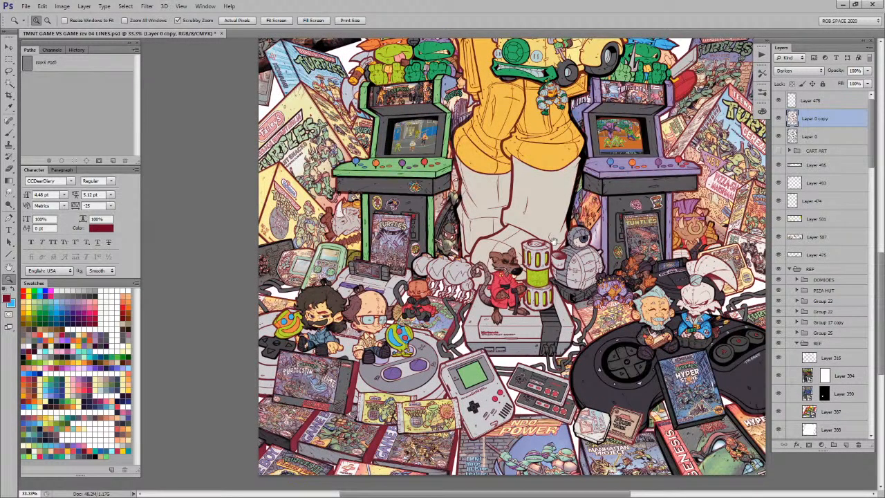
pyautogui.moveTo(553, 237); pyautogui.dragTo(481, 258)
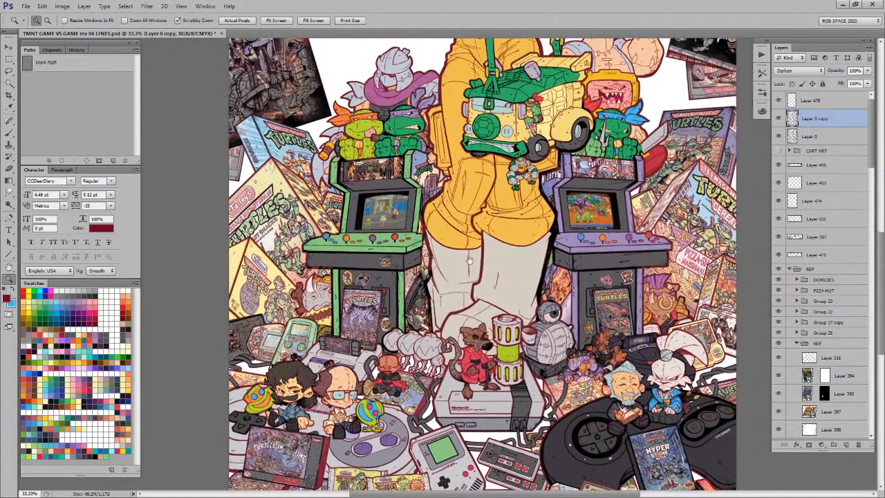
pyautogui.click(91, 310)
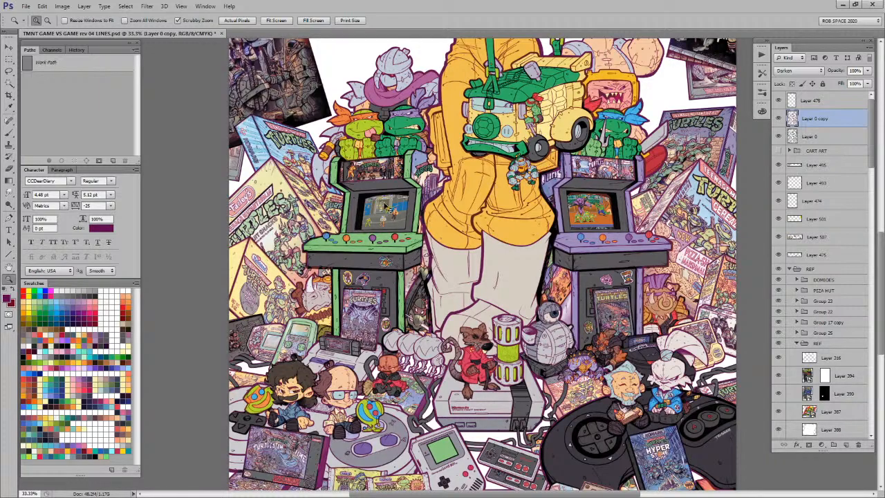
# Step: Try the Color Burn blend mode on Layer 0 copy and switch the layer to Hard Light
pyautogui.moveTo(669, 258); pyautogui.dragTo(584, 343)
pyautogui.click(798, 70)
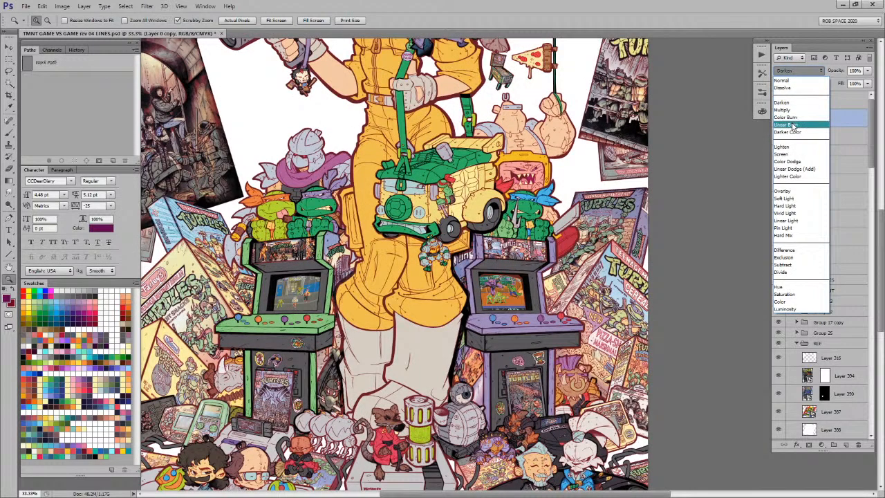
pyautogui.click(789, 117)
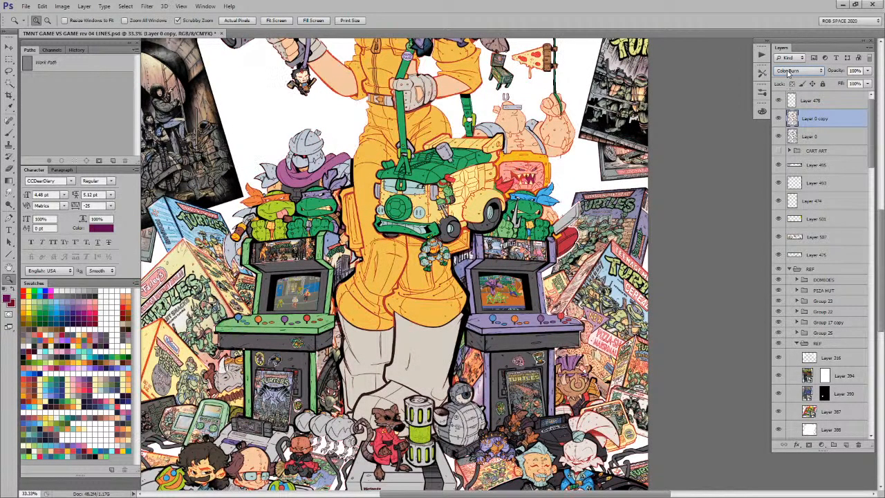
pyautogui.click(790, 72)
pyautogui.click(783, 206)
pyautogui.click(780, 202)
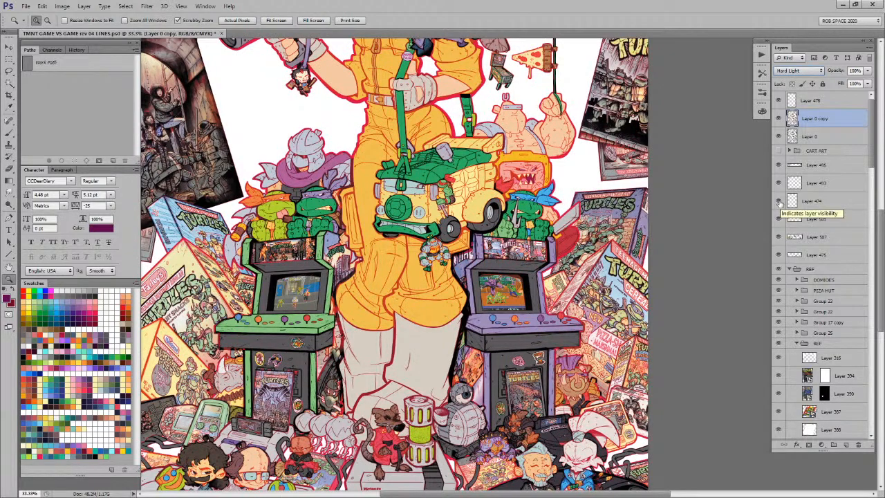
# Step: Duplicate Layer 0 copy and set the duplicate to the Darken blend mode at 100% opacity
pyautogui.hotkey('ctrl', 'j')
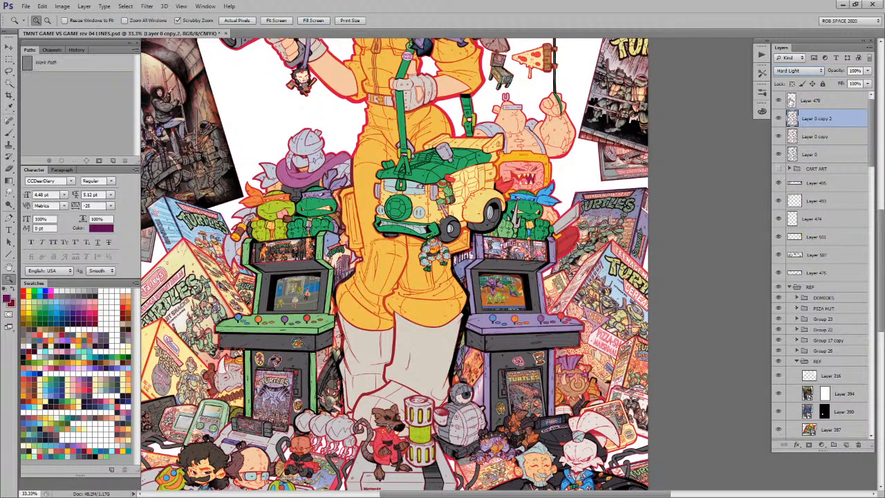
pyautogui.click(799, 71)
pyautogui.click(812, 102)
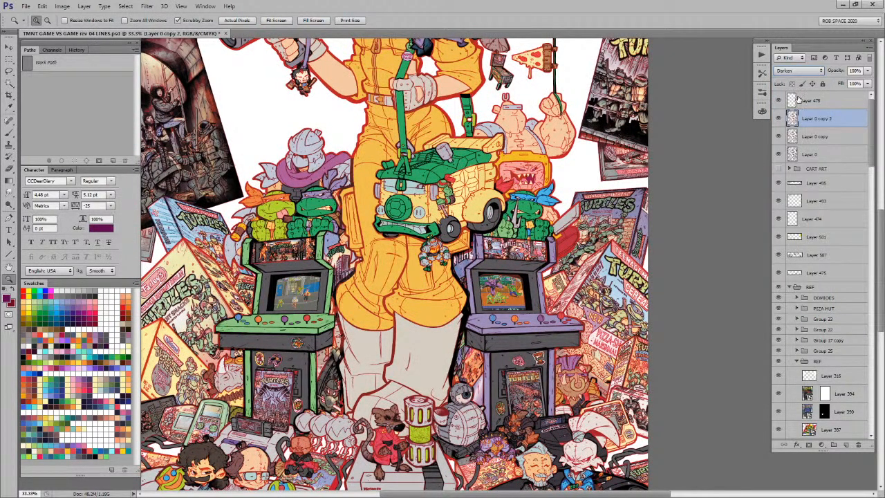
pyautogui.click(867, 71)
pyautogui.moveTo(866, 83)
pyautogui.mouseDown()
pyautogui.moveTo(851, 83)
pyautogui.moveTo(883, 84)
pyautogui.mouseUp()
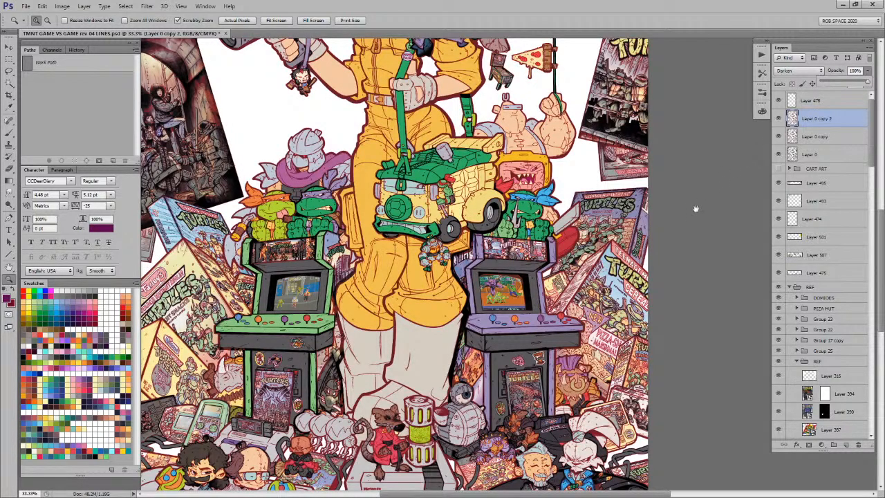
# Step: Hide Layer 0 copy, recolour the lines of Layer 0 copy 2 a darker purple and check the upper half of the illustration
pyautogui.moveTo(695, 209); pyautogui.dragTo(697, 209)
pyautogui.moveTo(660, 249); pyautogui.dragTo(674, 217)
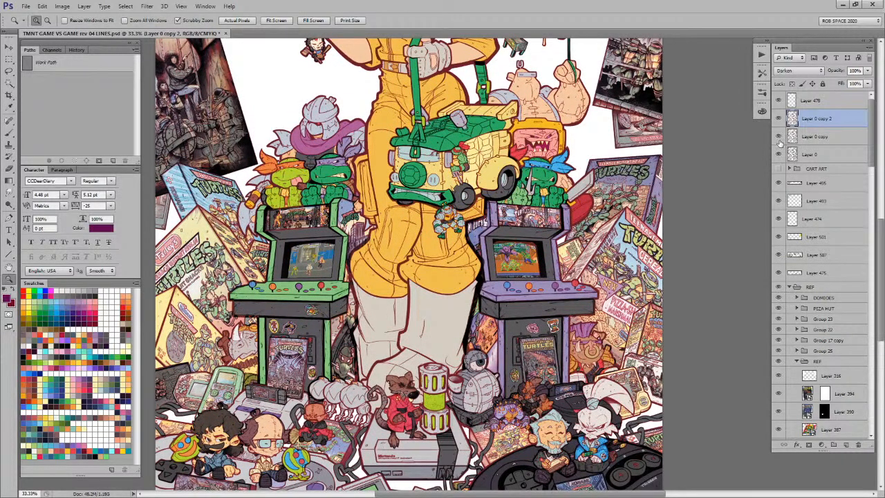
pyautogui.click(779, 143)
pyautogui.click(796, 72)
pyautogui.click(792, 74)
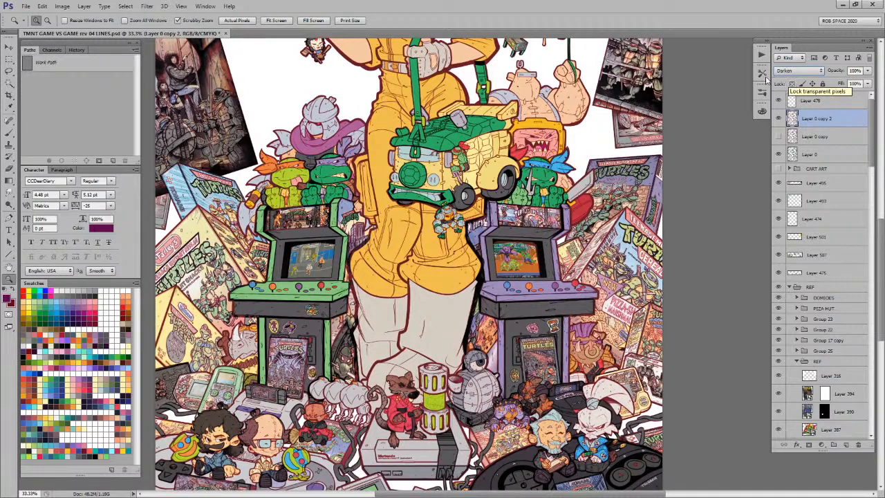
pyautogui.click(88, 319)
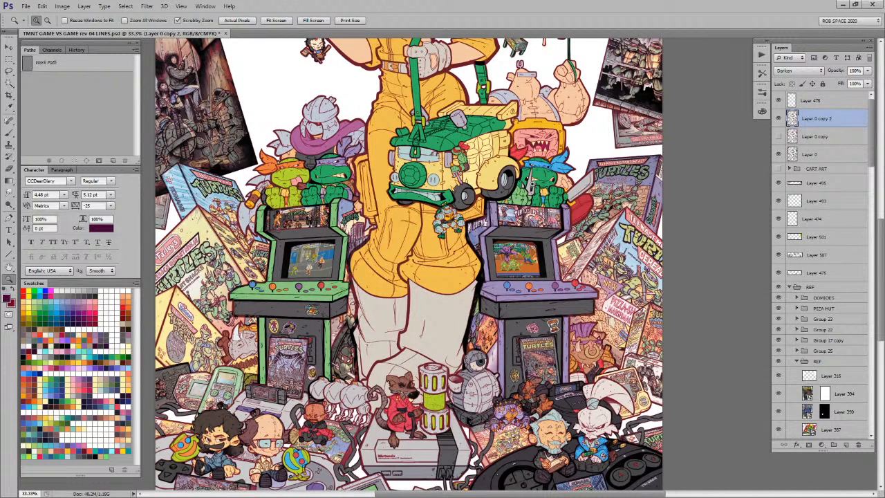
pyautogui.moveTo(540, 256); pyautogui.dragTo(554, 383)
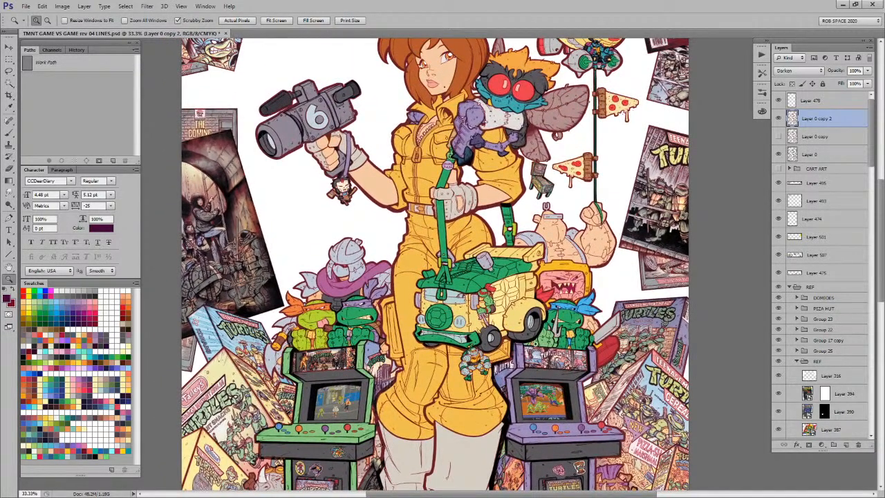
pyautogui.moveTo(520, 271); pyautogui.dragTo(550, 369)
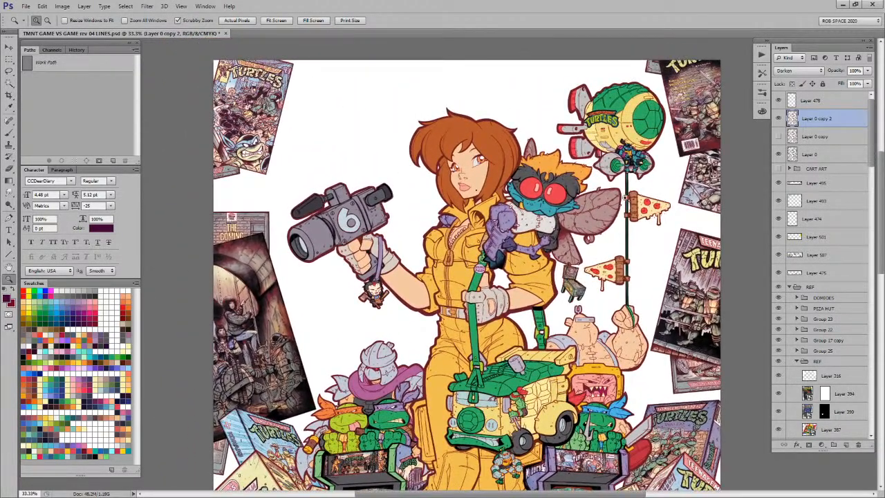
# Step: Load the line art of Layer 0 copy 2 as a selection, add a new layer above Layer 495 and hide the selection edges
pyautogui.keyDown('ctrl'); pyautogui.click(793, 118); pyautogui.keyUp('ctrl')
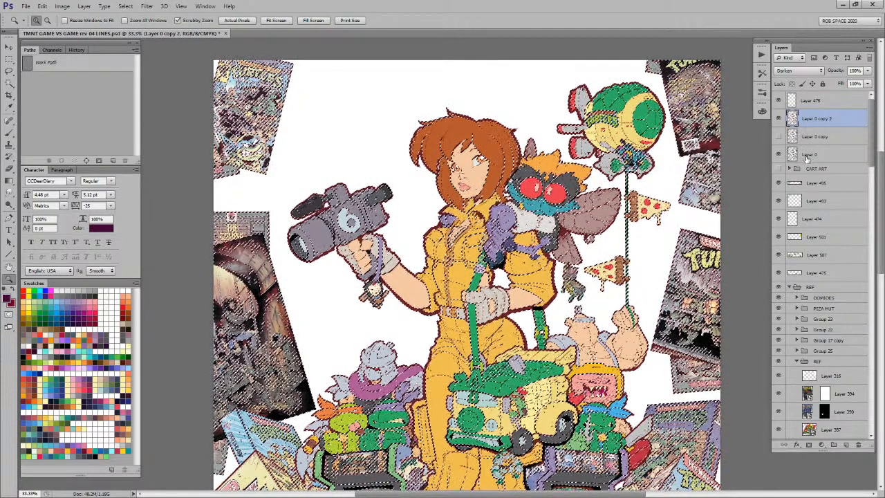
pyautogui.click(820, 183)
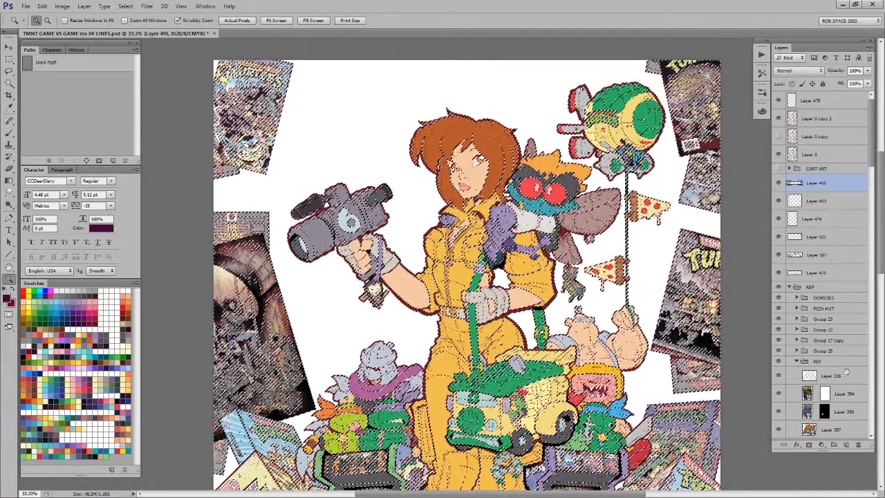
pyautogui.click(846, 447)
pyautogui.press('b')
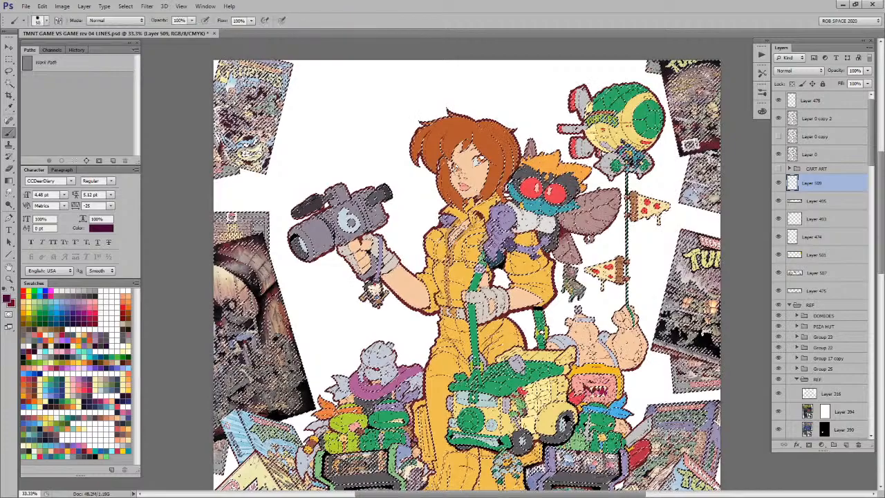
pyautogui.hotkey('ctrl', 'h')
# Step: Brush sampled purple beneath the outlines of the creature's hand on the woman's shoulder and pick up the jumpsuit's yellow
pyautogui.press('z')
pyautogui.click(440, 136)
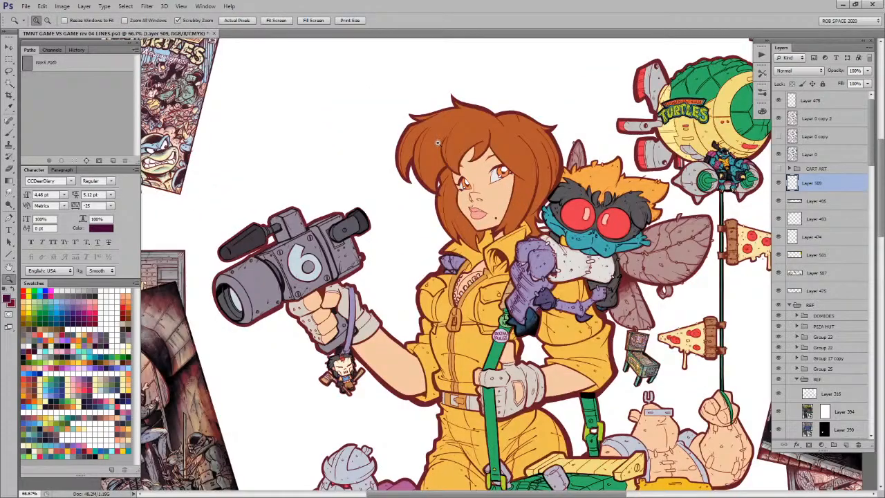
pyautogui.click(440, 136)
pyautogui.press('b')
pyautogui.moveTo(461, 232); pyautogui.dragTo(483, 168)
pyautogui.keyDown('alt'); pyautogui.click(483, 251); pyautogui.keyUp('alt')
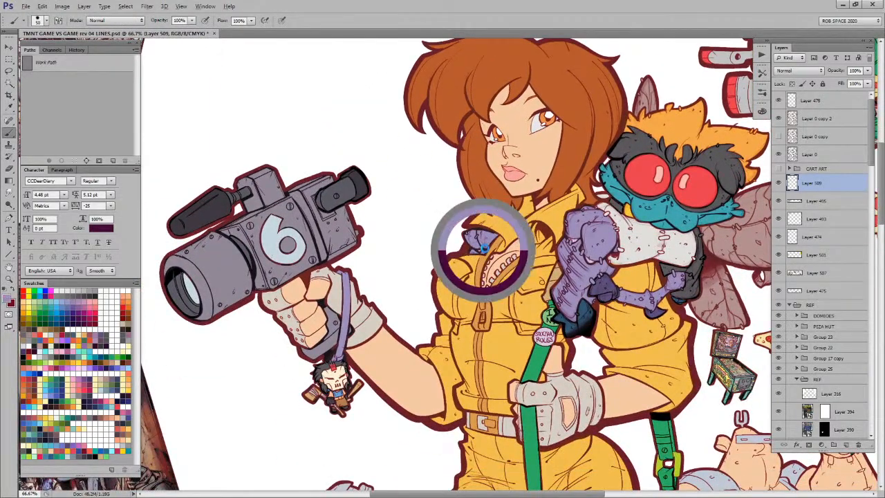
pyautogui.press('z')
pyautogui.click(477, 242)
pyautogui.press('b')
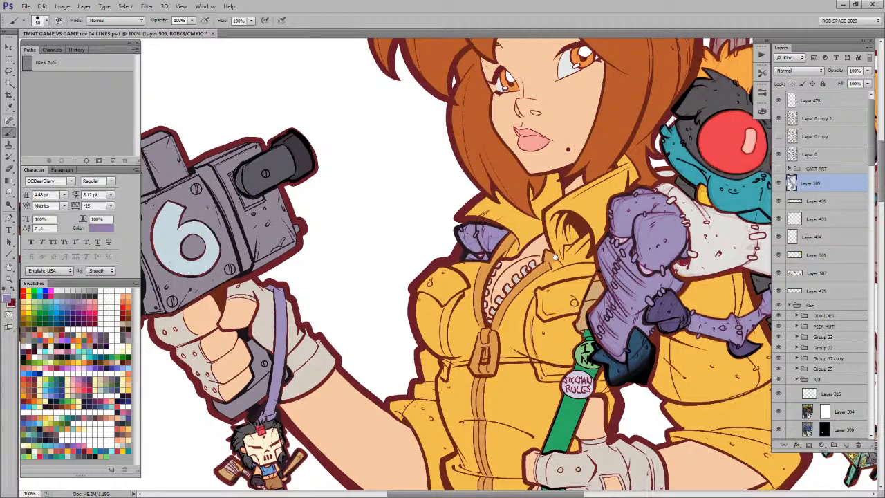
pyautogui.moveTo(554, 254); pyautogui.dragTo(472, 221)
pyautogui.keyDown('alt'); pyautogui.click(449, 207); pyautogui.keyUp('alt')
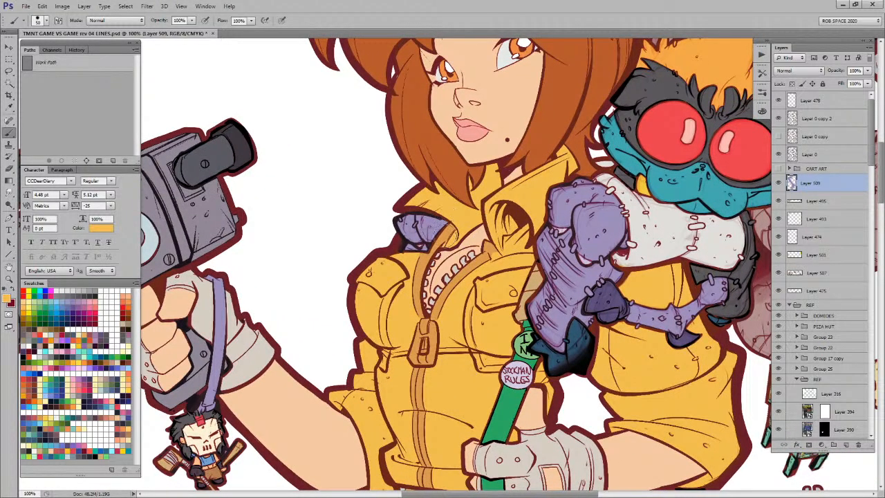
pyautogui.moveTo(253, 358); pyautogui.dragTo(426, 257)
pyautogui.moveTo(366, 246)
pyautogui.mouseDown()
pyautogui.moveTo(371, 265)
pyautogui.moveTo(408, 260)
pyautogui.mouseUp()
# Step: Brush the glove's sampled light grey beneath the outlines of the hand holding the camera
pyautogui.keyDown('alt'); pyautogui.click(360, 283); pyautogui.keyUp('alt')
pyautogui.moveTo(350, 291)
pyautogui.mouseDown()
pyautogui.moveTo(338, 270)
pyautogui.moveTo(361, 302)
pyautogui.moveTo(379, 297)
pyautogui.moveTo(348, 289)
pyautogui.moveTo(304, 218)
pyautogui.mouseUp()
pyautogui.moveTo(345, 242); pyautogui.dragTo(442, 242)
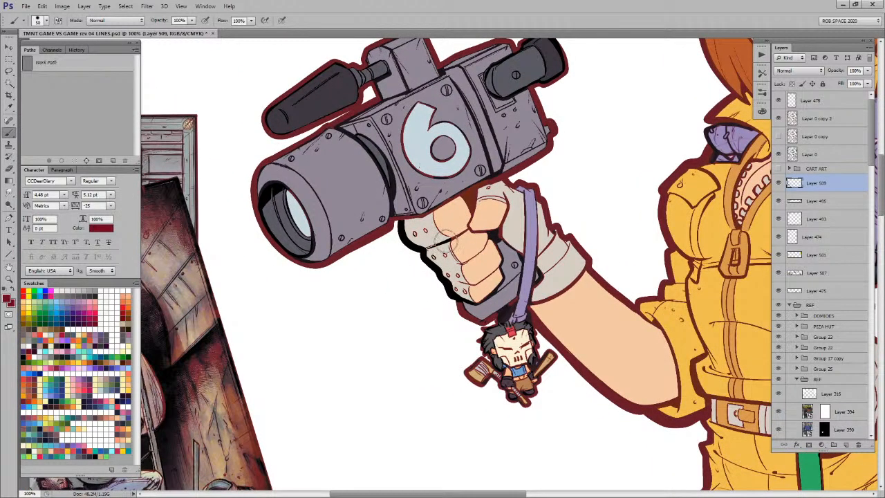
pyautogui.keyDown('alt'); pyautogui.click(511, 226); pyautogui.keyUp('alt')
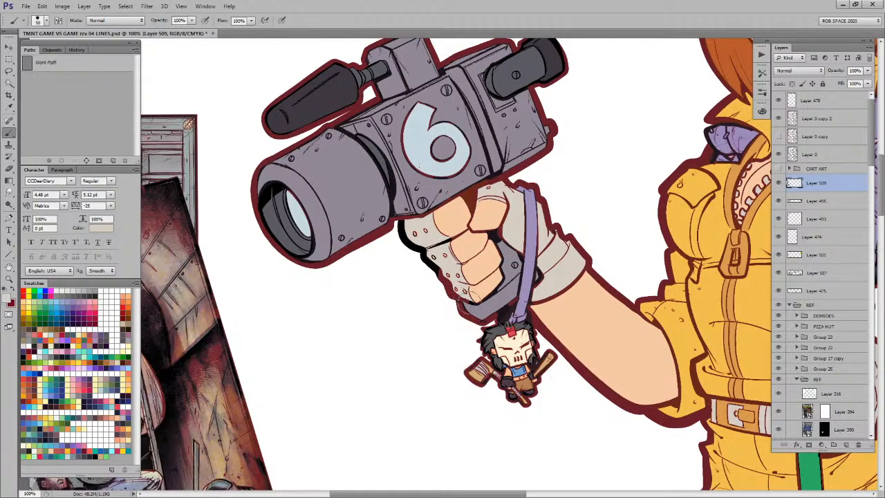
pyautogui.moveTo(451, 301)
pyautogui.mouseDown()
pyautogui.moveTo(400, 223)
pyautogui.moveTo(421, 211)
pyautogui.mouseUp()
pyautogui.moveTo(487, 249); pyautogui.dragTo(544, 284)
# Step: Brush sampled grey beneath the video camera's outlines and sample the light blue of its number 6
pyautogui.keyDown('alt'); pyautogui.click(476, 224); pyautogui.keyUp('alt')
pyautogui.keyDown('alt'); pyautogui.click(485, 226); pyautogui.keyUp('alt')
pyautogui.moveTo(502, 241)
pyautogui.mouseDown()
pyautogui.moveTo(464, 259)
pyautogui.moveTo(443, 249)
pyautogui.moveTo(445, 269)
pyautogui.moveTo(370, 303)
pyautogui.moveTo(338, 288)
pyautogui.moveTo(316, 256)
pyautogui.moveTo(310, 218)
pyautogui.moveTo(330, 192)
pyautogui.moveTo(414, 134)
pyautogui.moveTo(340, 127)
pyautogui.moveTo(467, 63)
pyautogui.moveTo(500, 94)
pyautogui.moveTo(602, 67)
pyautogui.moveTo(626, 90)
pyautogui.moveTo(597, 129)
pyautogui.moveTo(613, 176)
pyautogui.moveTo(502, 242)
pyautogui.moveTo(604, 183)
pyautogui.mouseUp()
pyautogui.keyDown('alt'); pyautogui.click(476, 160); pyautogui.keyUp('alt')
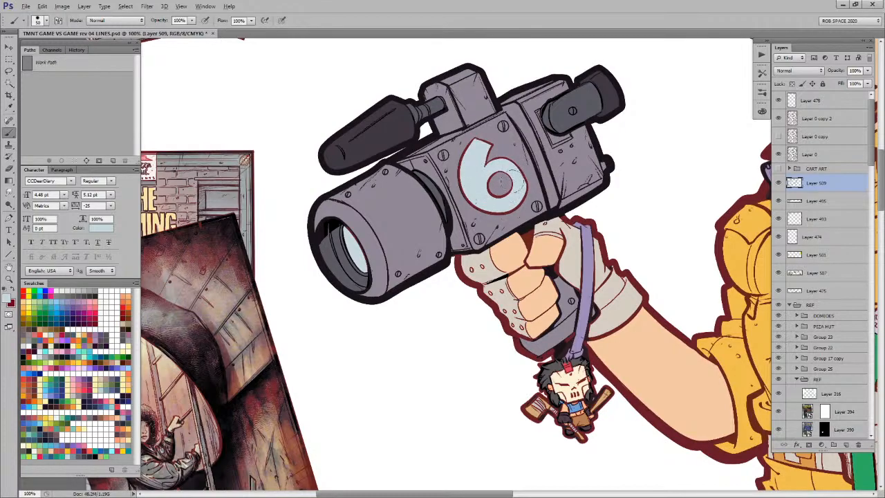
pyautogui.moveTo(573, 189); pyautogui.dragTo(431, 69)
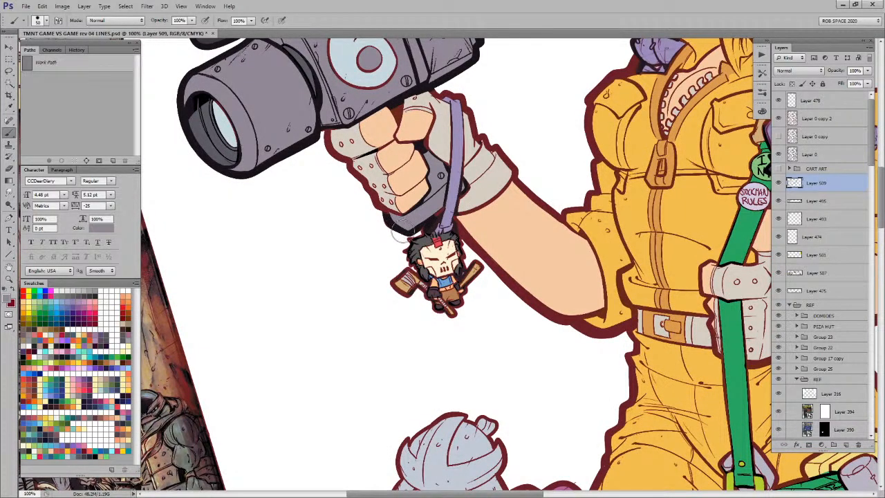
# Step: Brush sampled greys beneath the outlines of the camera handle, glove cuff and the hanging masked charm's hair
pyautogui.moveTo(435, 216); pyautogui.dragTo(432, 157)
pyautogui.moveTo(476, 186); pyautogui.dragTo(460, 193)
pyautogui.keyDown('alt'); pyautogui.click(437, 147); pyautogui.keyUp('alt')
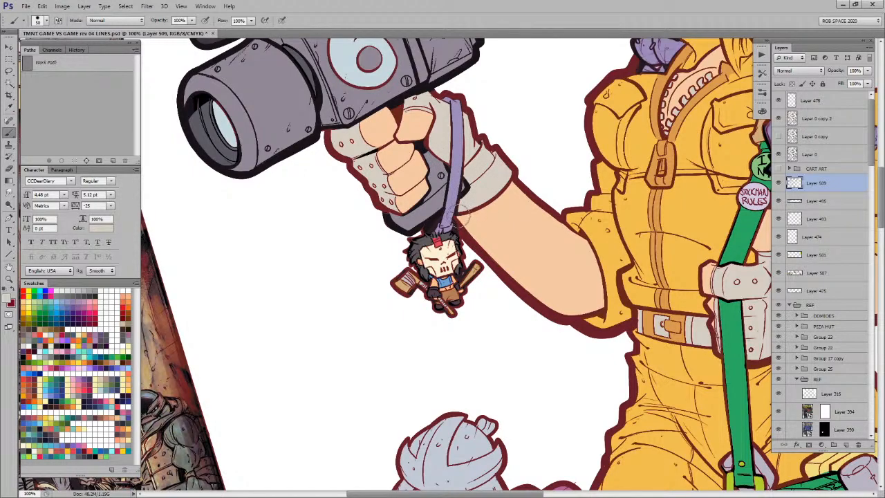
pyautogui.keyDown('alt'); pyautogui.click(422, 240); pyautogui.keyUp('alt')
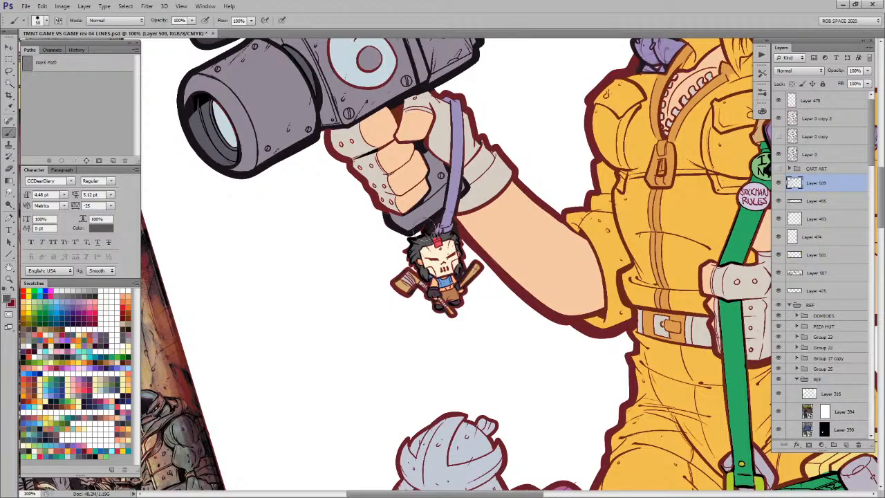
pyautogui.moveTo(410, 242); pyautogui.dragTo(422, 269)
pyautogui.press('space')
pyautogui.moveTo(488, 297); pyautogui.dragTo(468, 298)
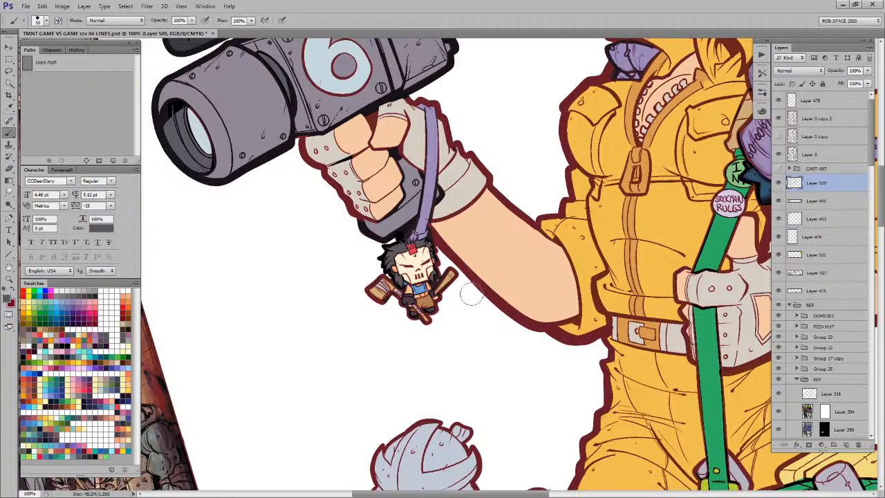
pyautogui.press('z')
pyautogui.keyDown('alt'); pyautogui.click(471, 280); pyautogui.keyUp('alt')
pyautogui.keyDown('alt'); pyautogui.click(471, 284); pyautogui.keyUp('alt')
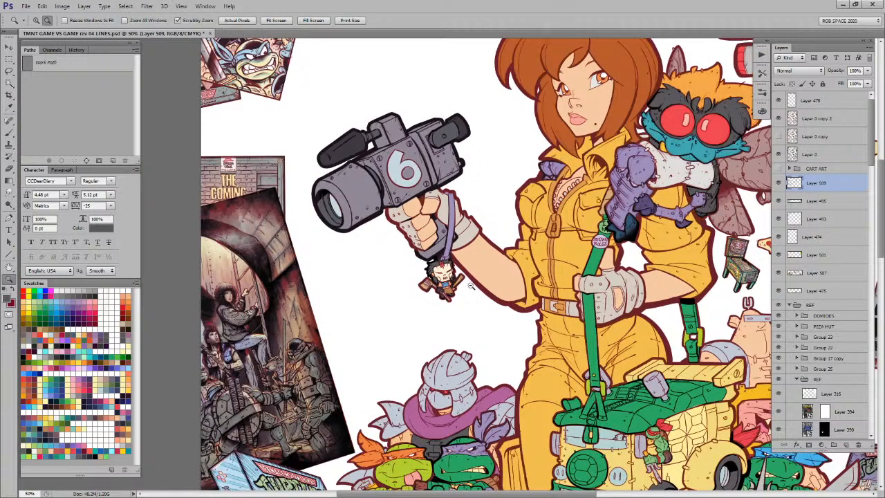
pyautogui.keyDown('alt'); pyautogui.click(471, 287); pyautogui.keyUp('alt')
pyautogui.click(701, 278)
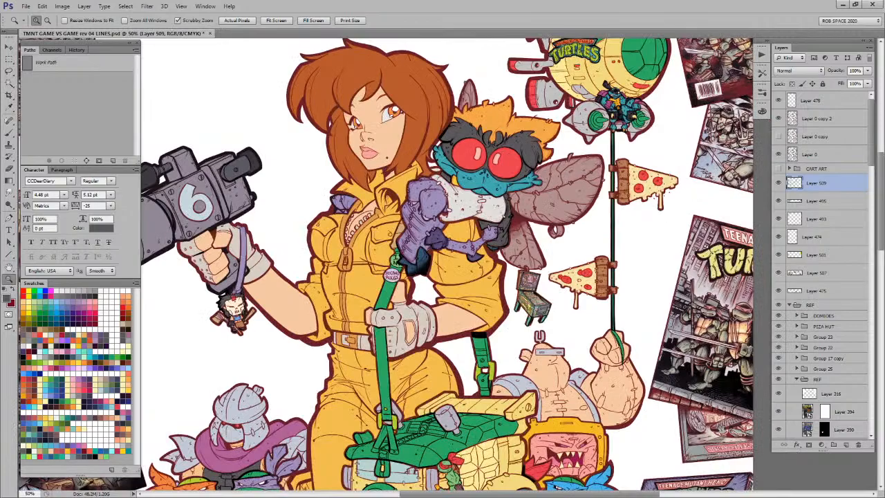
# Step: Select Layer 0 copy 2 and set its blend mode to Normal
pyautogui.click(797, 117)
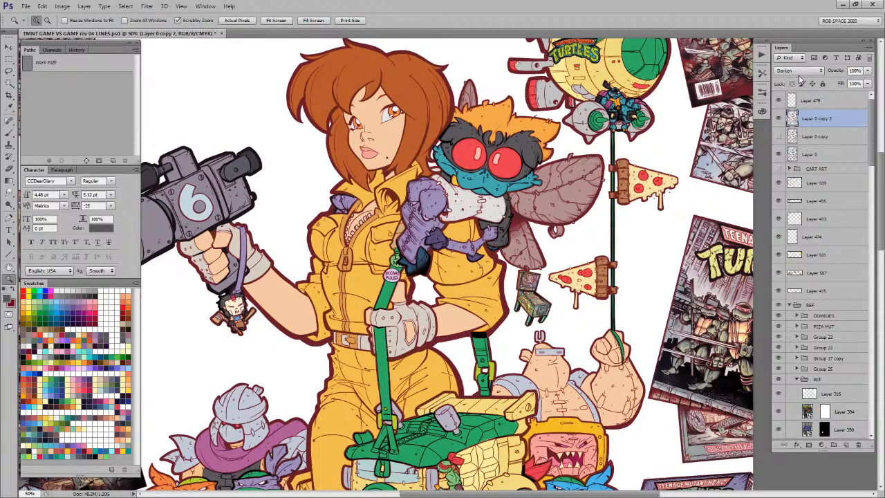
pyautogui.moveTo(608, 303); pyautogui.dragTo(618, 196)
pyautogui.moveTo(615, 250); pyautogui.dragTo(615, 248)
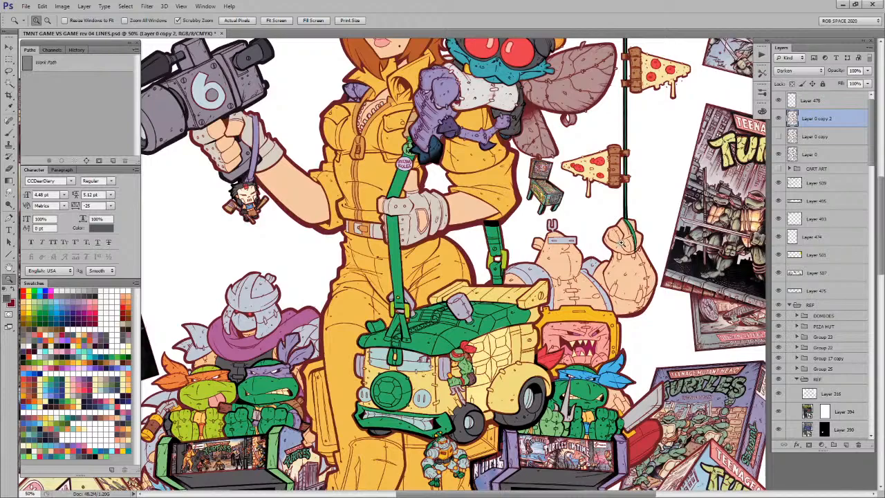
pyautogui.press('b')
pyautogui.moveTo(631, 241)
pyautogui.mouseDown()
pyautogui.moveTo(625, 217)
pyautogui.moveTo(618, 228)
pyautogui.mouseUp()
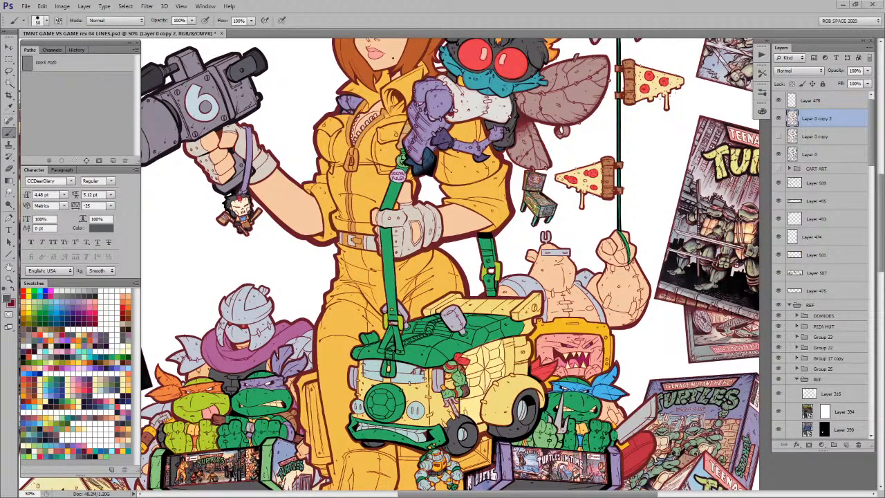
# Step: Bring up the Untitled-1 reference artwork in a floating window with its Layer 2 hidden
pyautogui.hotkey('ctrl', 'Tab')
pyautogui.click(780, 101)
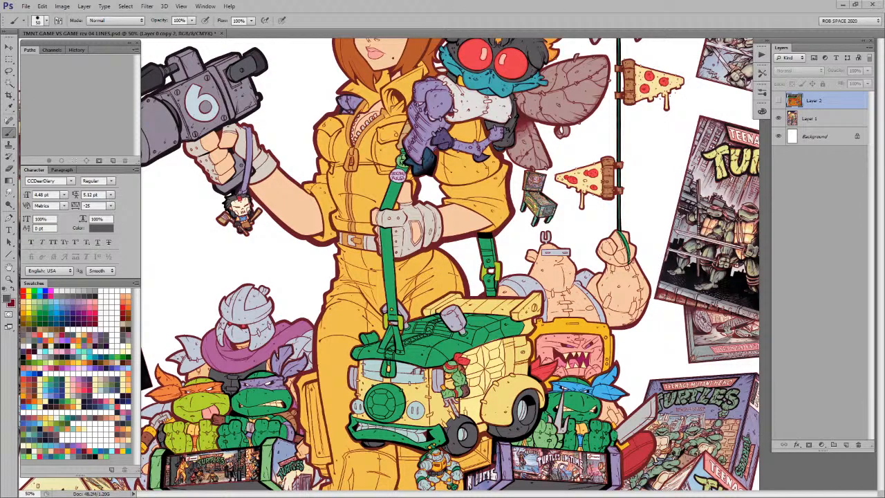
pyautogui.moveTo(0, 108); pyautogui.dragTo(410, 87)
# Step: Examine the coloured line art on the characters, consoles and arcade cabinets of the reference artwork
pyautogui.hscroll(10, 399, 276)
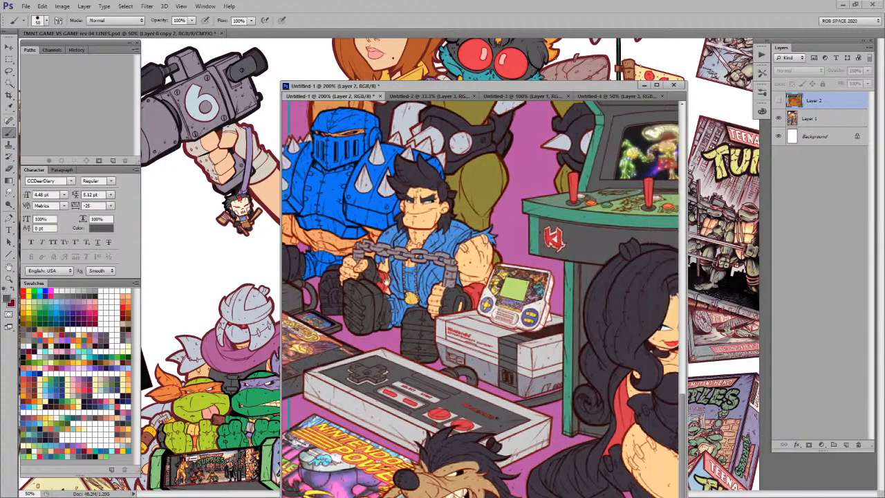
pyautogui.hscroll(4, 509, 334)
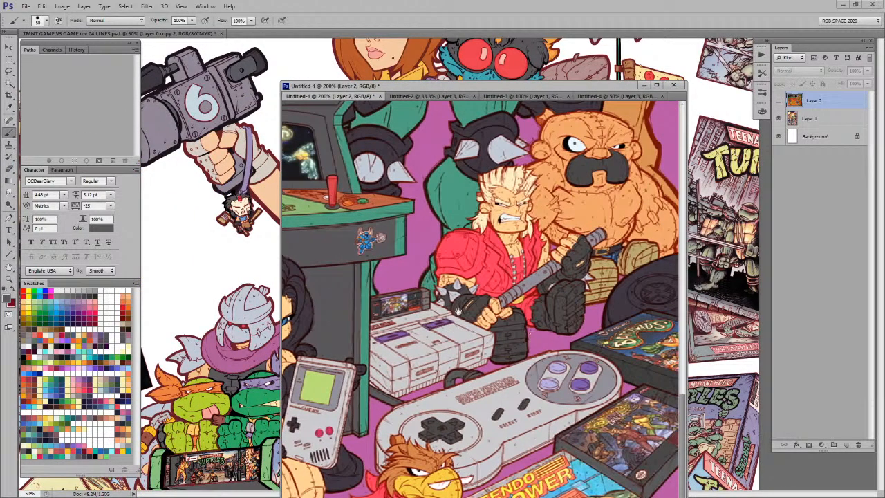
pyautogui.scroll(2, 557, 242)
pyautogui.moveTo(558, 131); pyautogui.dragTo(555, 305)
pyautogui.moveTo(525, 135); pyautogui.dragTo(530, 301)
pyautogui.moveTo(503, 104); pyautogui.dragTo(510, 209)
pyautogui.moveTo(308, 211); pyautogui.dragTo(403, 370)
pyautogui.moveTo(304, 266); pyautogui.dragTo(542, 278)
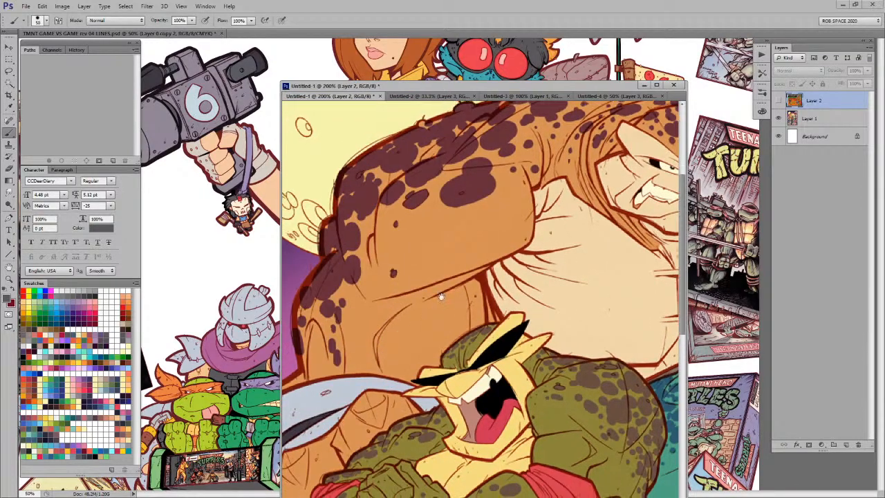
pyautogui.moveTo(411, 320); pyautogui.dragTo(511, 170)
pyautogui.moveTo(405, 467); pyautogui.dragTo(434, 173)
pyautogui.moveTo(478, 470); pyautogui.dragTo(469, 281)
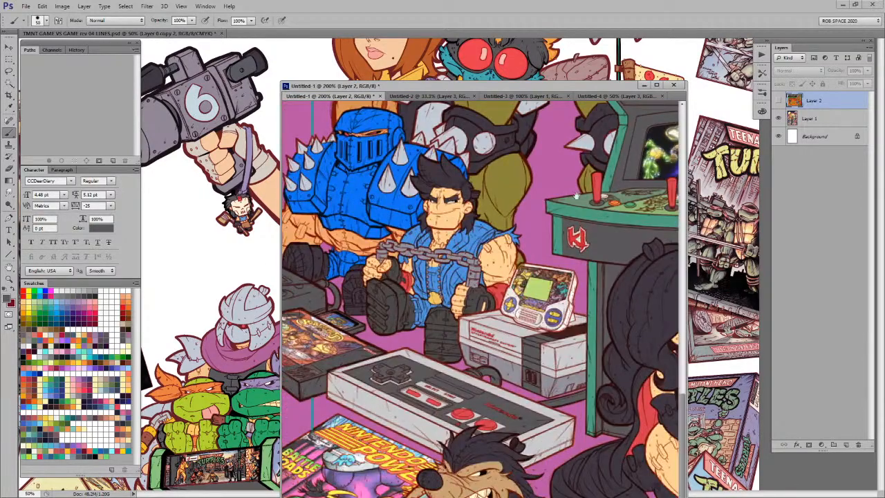
# Step: Put the floating reference artwork away and examine the coloured line art across the TMNT illustration
pyautogui.moveTo(579, 90); pyautogui.dragTo(0, 138)
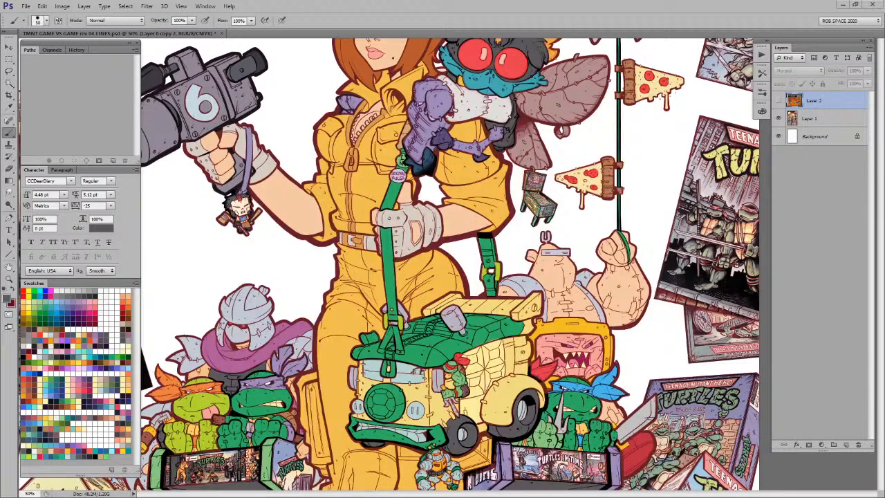
pyautogui.scroll(-15, 527, 305)
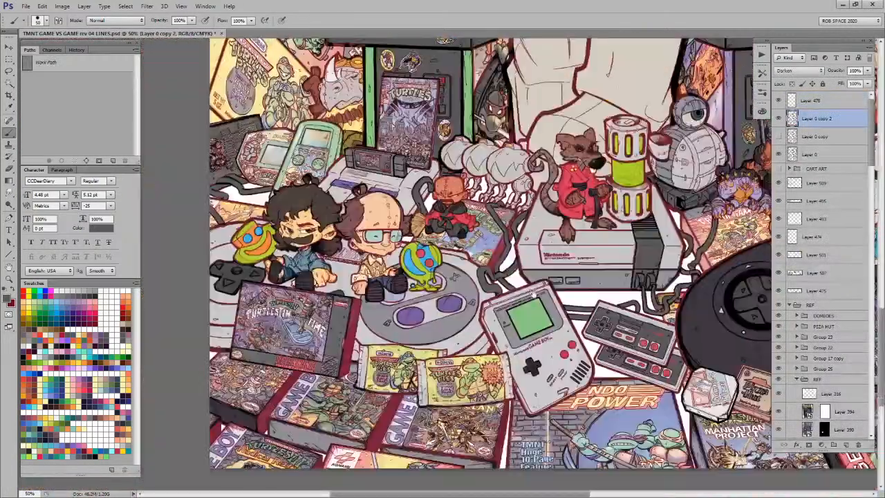
pyautogui.moveTo(533, 294); pyautogui.dragTo(545, 254)
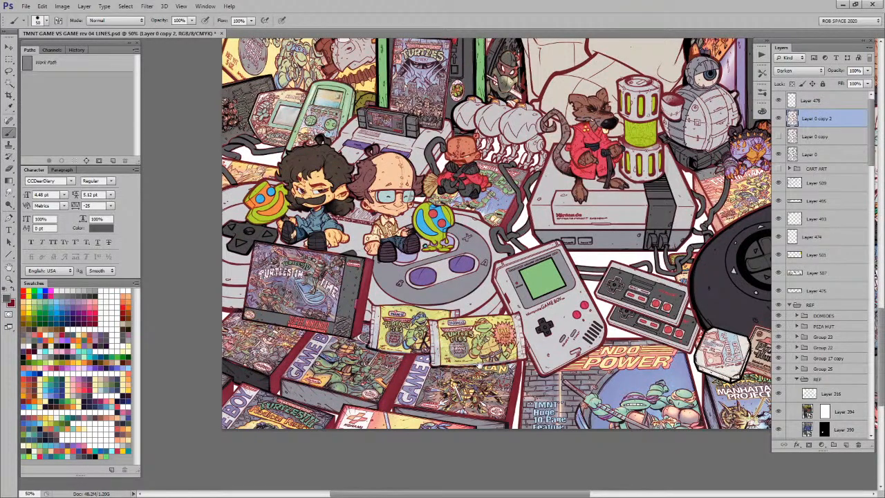
pyautogui.press('z')
pyautogui.keyDown('alt'); pyautogui.click(487, 326); pyautogui.keyUp('alt')
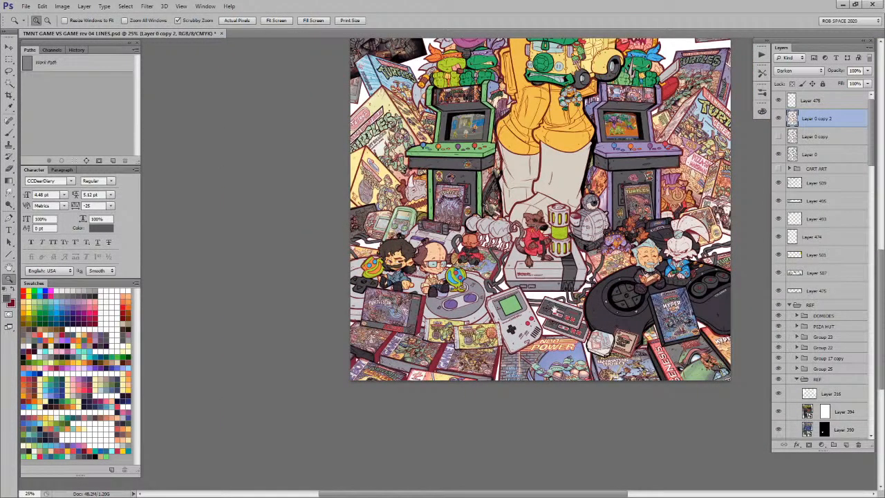
pyautogui.moveTo(578, 341); pyautogui.dragTo(375, 383)
pyautogui.moveTo(434, 268); pyautogui.dragTo(504, 422)
pyautogui.moveTo(487, 262); pyautogui.dragTo(500, 384)
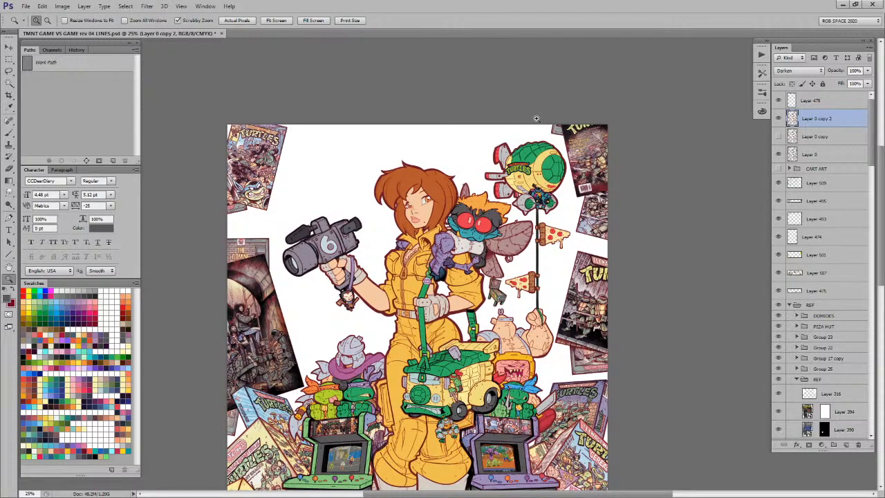
# Step: Duplicate Layer 0 copy 2 and set the duplicate's blend mode to Multiply
pyautogui.hotkey('ctrl', 'j')
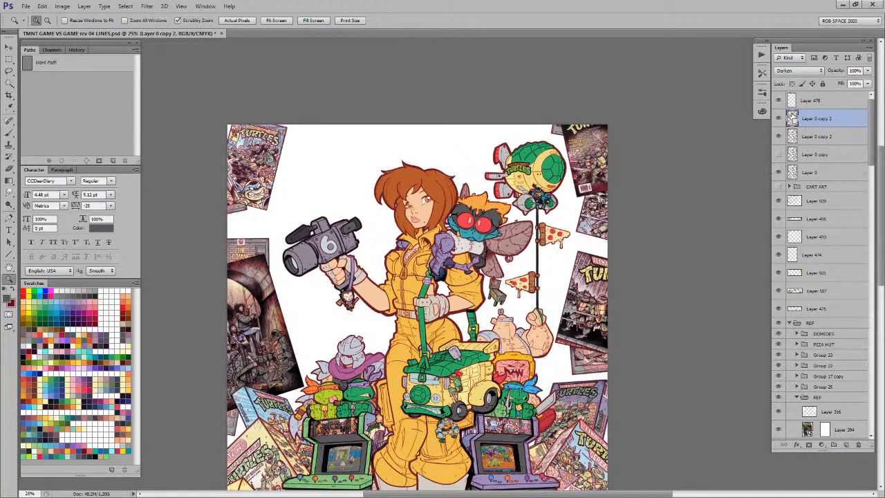
pyautogui.click(799, 70)
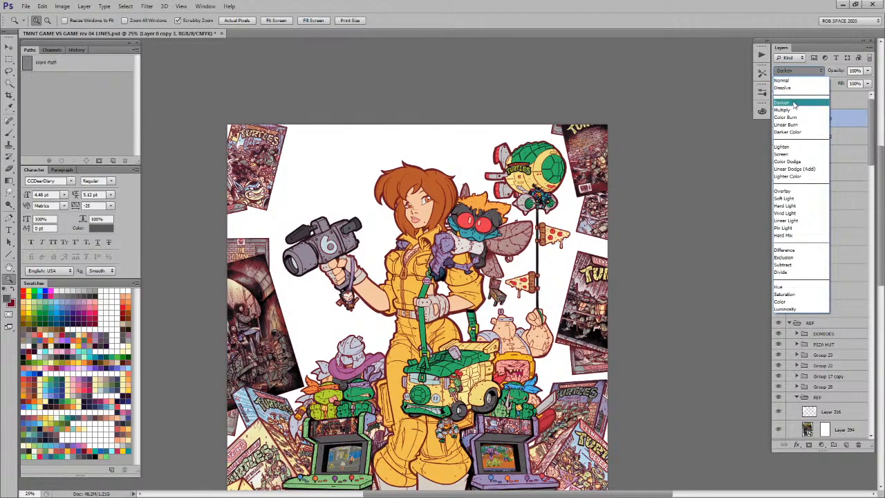
pyautogui.click(792, 105)
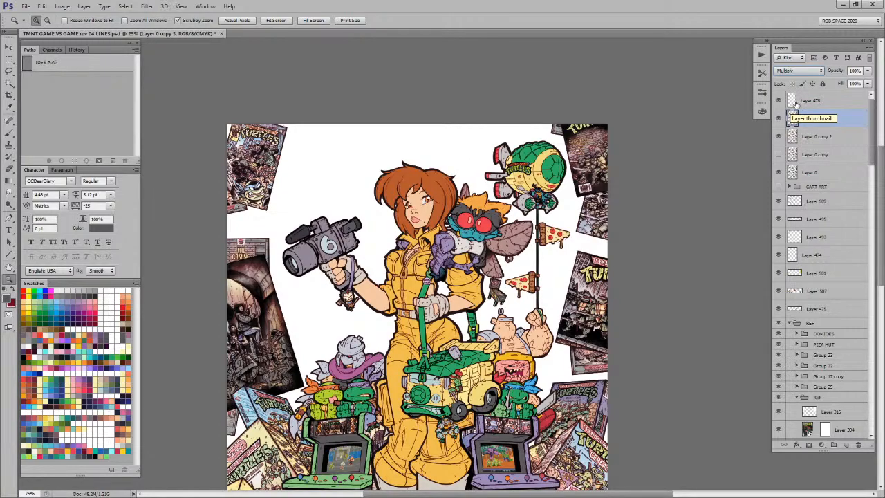
# Step: Compare the artwork with and without the Multiply duplicate, and conceal that layer with an inverted, black layer mask
pyautogui.click(778, 118)
pyautogui.click(779, 118)
pyautogui.click(781, 118)
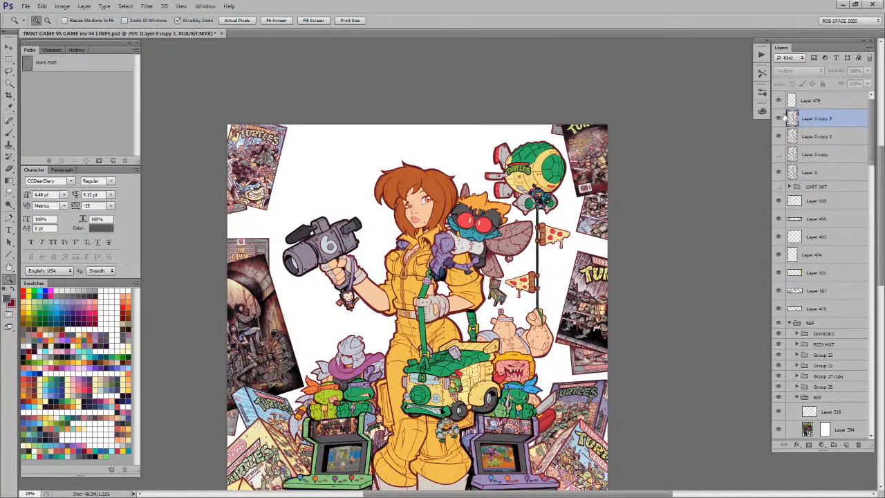
pyautogui.click(780, 119)
pyautogui.click(808, 445)
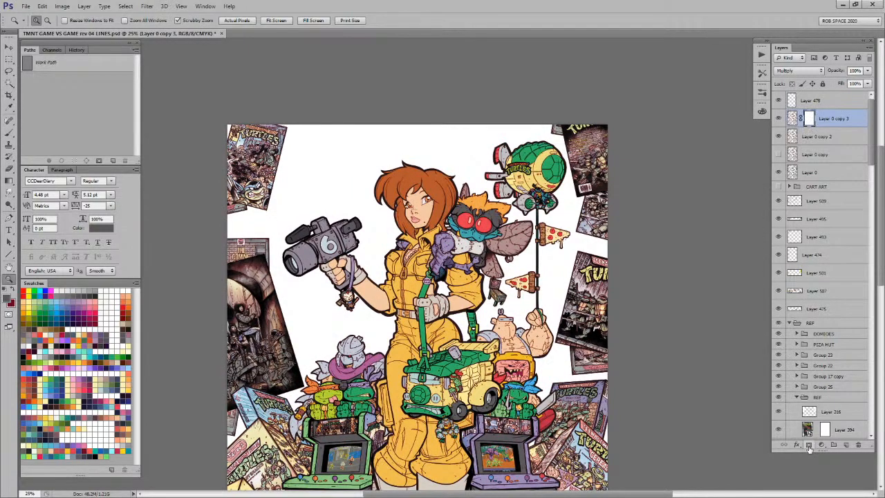
pyautogui.hotkey('ctrl', 'i')
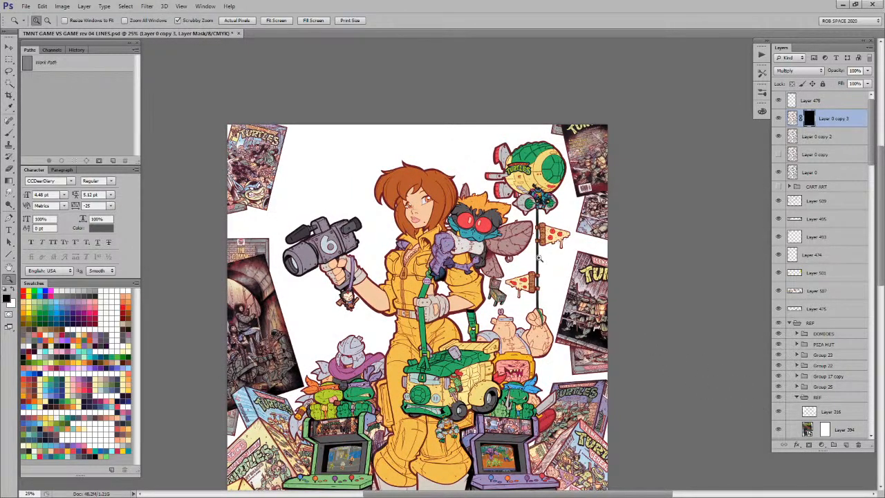
# Step: Examine the coloured outlines from the consoles and arcade cabinets up to the main figure and airship
pyautogui.moveTo(414, 385); pyautogui.dragTo(411, 380)
pyautogui.moveTo(461, 418); pyautogui.dragTo(511, 188)
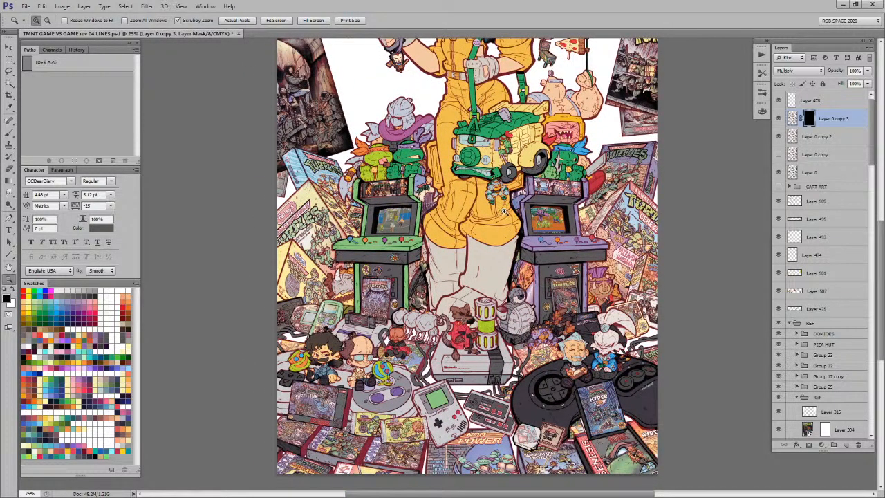
pyautogui.moveTo(509, 214); pyautogui.dragTo(503, 213)
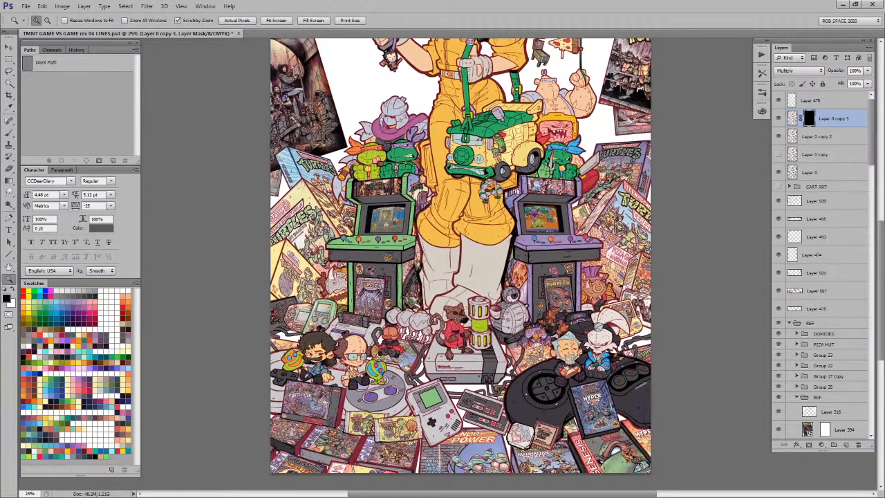
pyautogui.scroll(5, 595, 182)
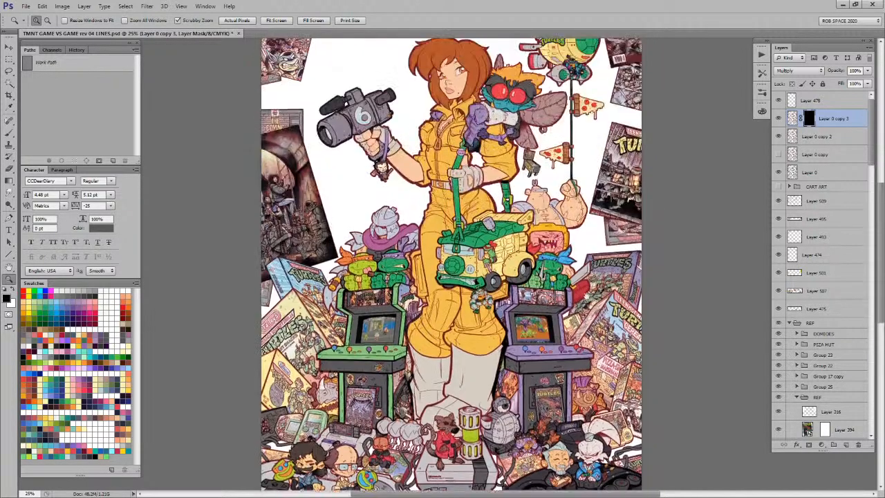
pyautogui.moveTo(586, 163); pyautogui.dragTo(579, 253)
pyautogui.click(577, 198)
pyautogui.click(579, 196)
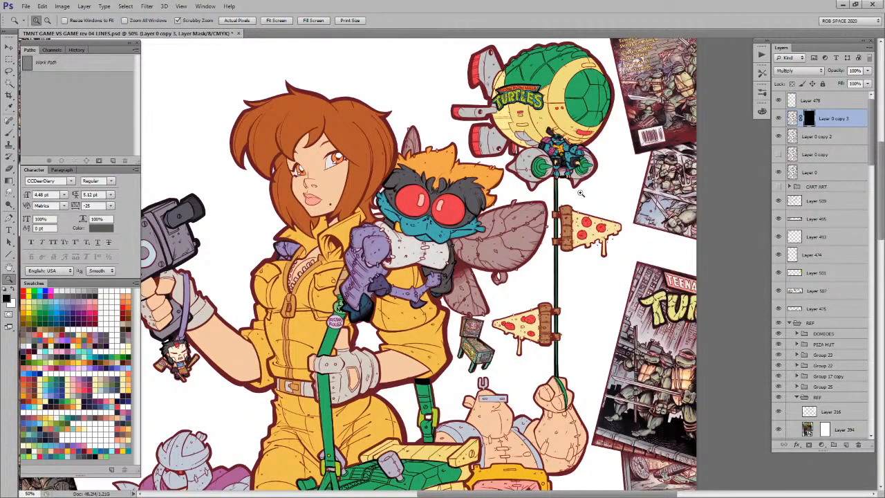
pyautogui.keyDown('alt'); pyautogui.click(581, 193); pyautogui.keyUp('alt')
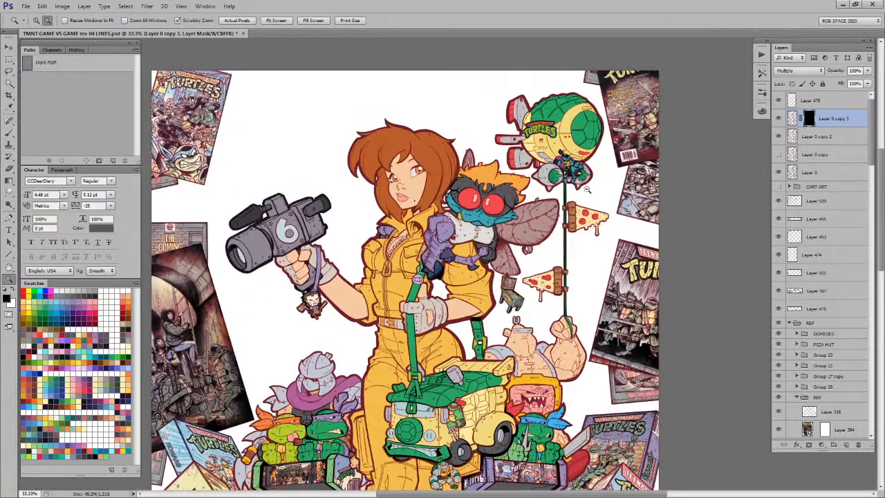
# Step: Brush black on Layer 509 beneath the outer outline of the airship's green shell
pyautogui.click(597, 144)
pyautogui.click(598, 145)
pyautogui.moveTo(637, 73); pyautogui.dragTo(649, 157)
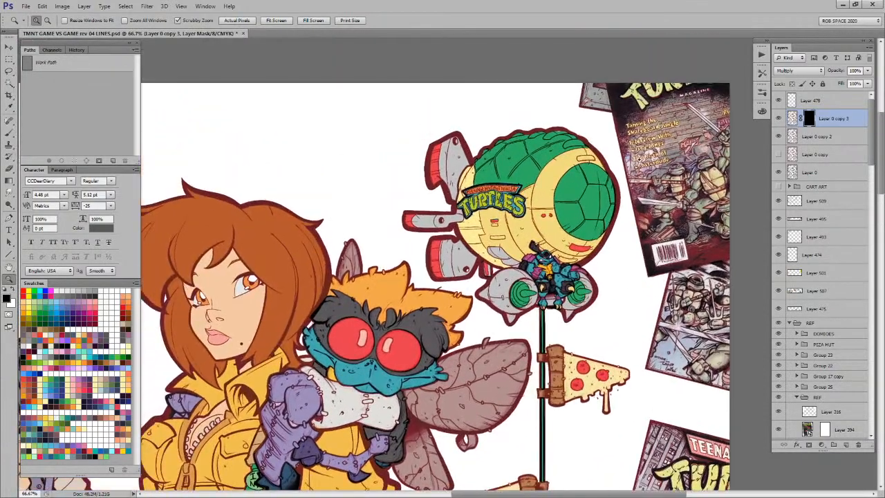
pyautogui.click(809, 200)
pyautogui.press('b')
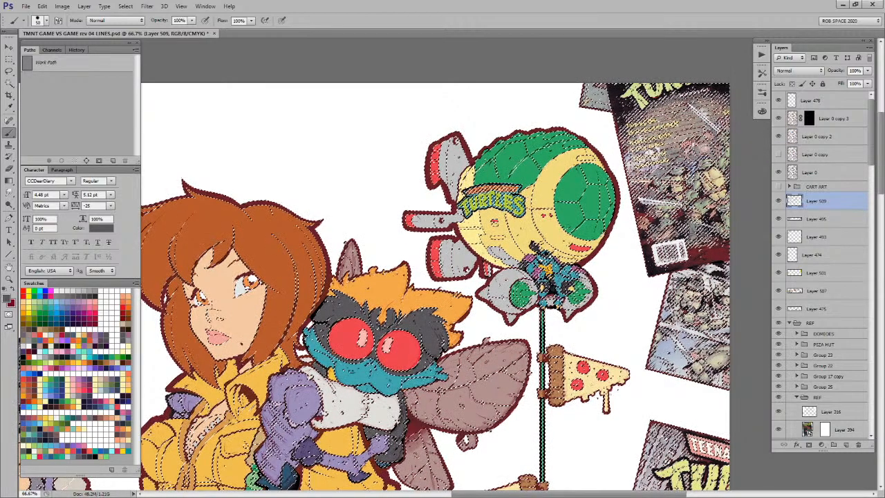
pyautogui.moveTo(566, 125)
pyautogui.mouseDown()
pyautogui.moveTo(602, 149)
pyautogui.moveTo(567, 131)
pyautogui.moveTo(531, 128)
pyautogui.moveTo(475, 168)
pyautogui.mouseUp()
pyautogui.moveTo(613, 177); pyautogui.dragTo(610, 231)
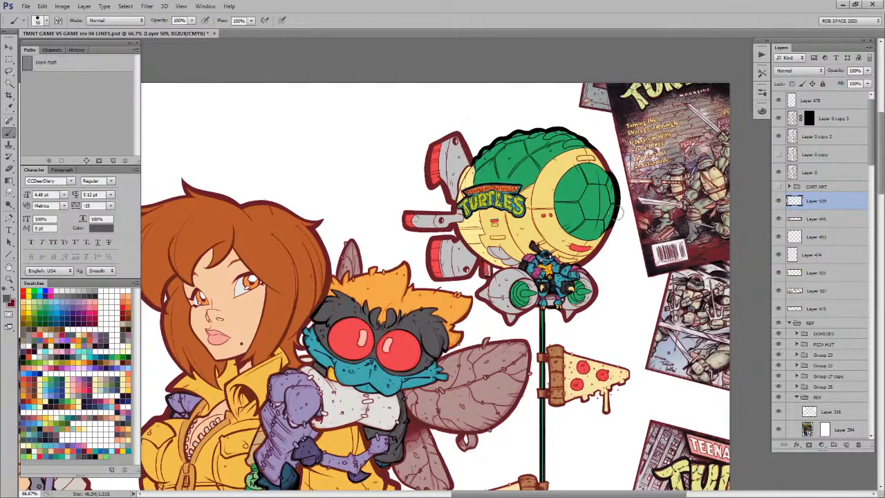
pyautogui.moveTo(613, 170); pyautogui.dragTo(614, 173)
pyautogui.scroll(-3, 608, 235)
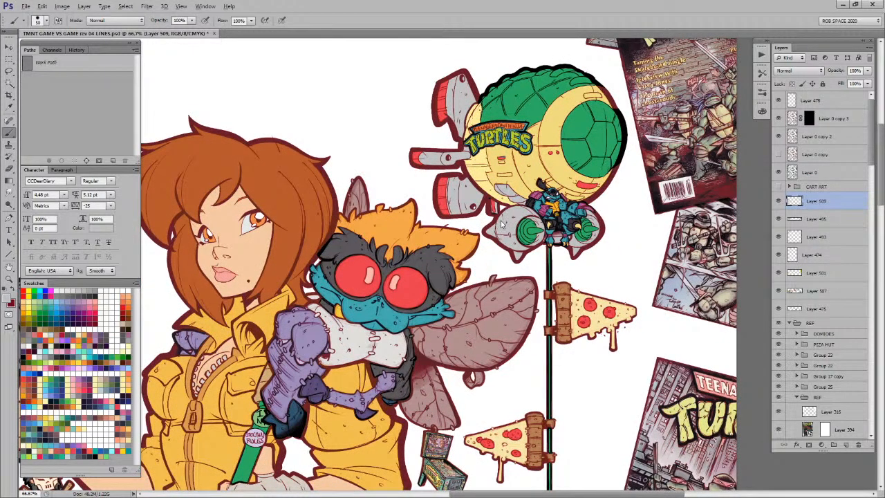
# Step: Paint over the black edging around the airship's shell with the light background colour
pyautogui.press('x')
pyautogui.press('x')
pyautogui.moveTo(626, 210); pyautogui.dragTo(619, 229)
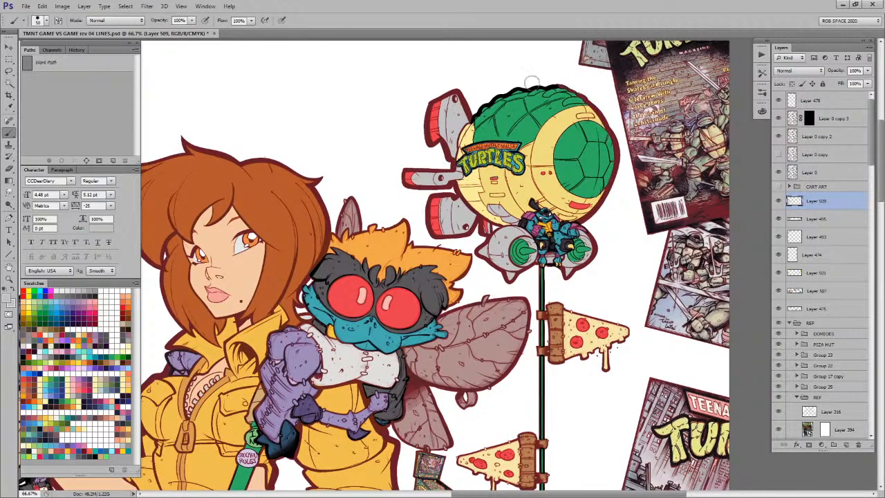
pyautogui.moveTo(599, 235); pyautogui.dragTo(609, 209)
# Step: Sample the fly creature's teal and brush it beneath the outline at the edge of its face on Layer 509
pyautogui.moveTo(410, 215); pyautogui.dragTo(549, 198)
pyautogui.keyDown('alt'); pyautogui.click(457, 208); pyautogui.keyUp('alt')
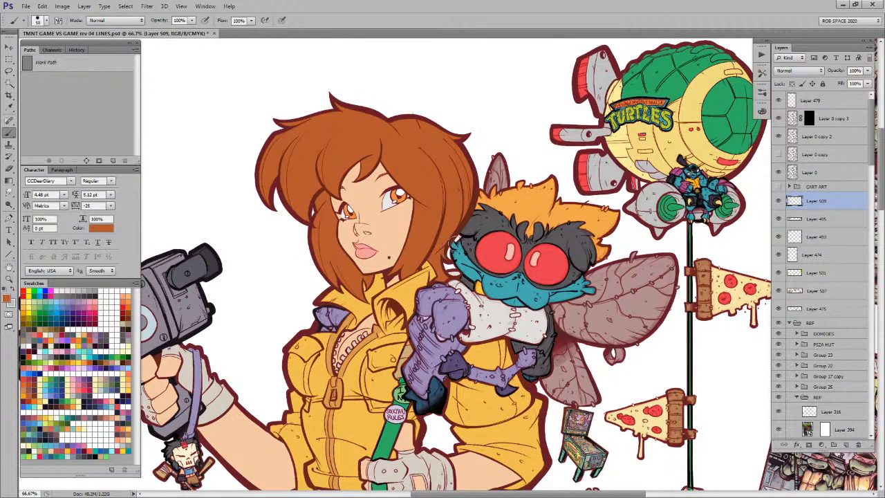
pyautogui.keyDown('alt'); pyautogui.click(457, 251); pyautogui.keyUp('alt')
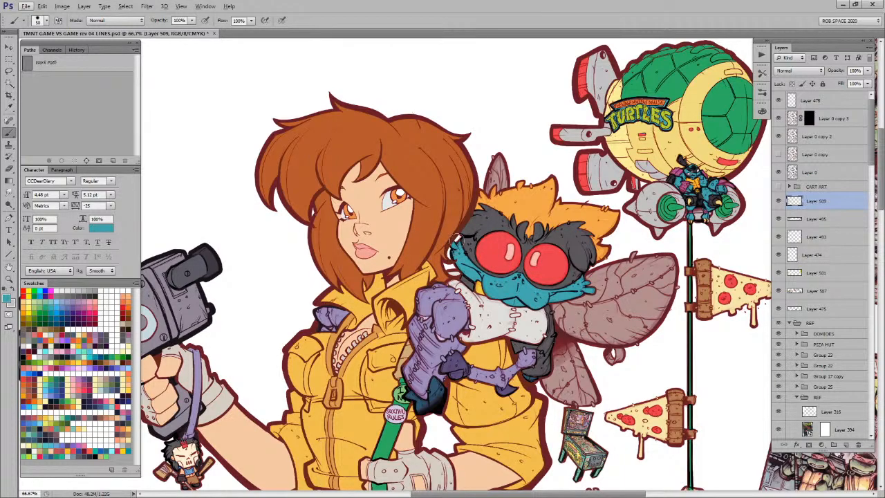
pyautogui.moveTo(455, 253); pyautogui.dragTo(457, 268)
pyautogui.press('z')
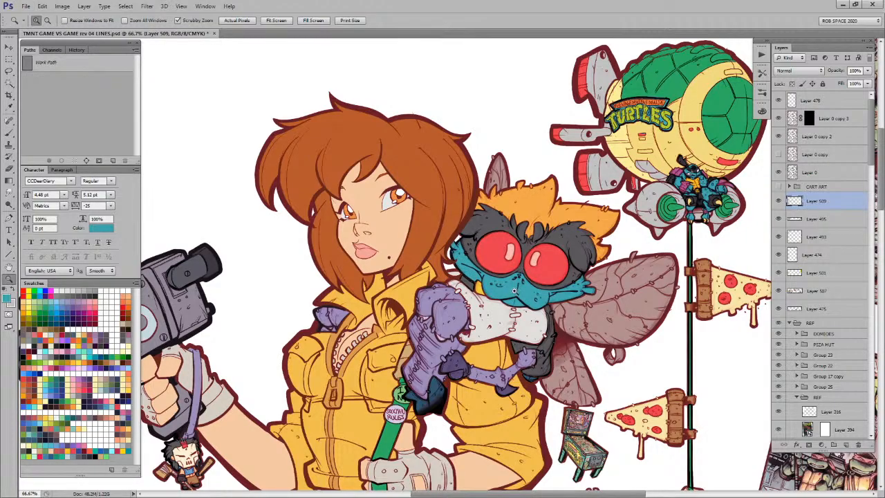
pyautogui.keyDown('alt'); pyautogui.click(519, 297); pyautogui.keyUp('alt')
pyautogui.keyDown('alt'); pyautogui.click(518, 298); pyautogui.keyUp('alt')
pyautogui.moveTo(525, 337); pyautogui.dragTo(508, 239)
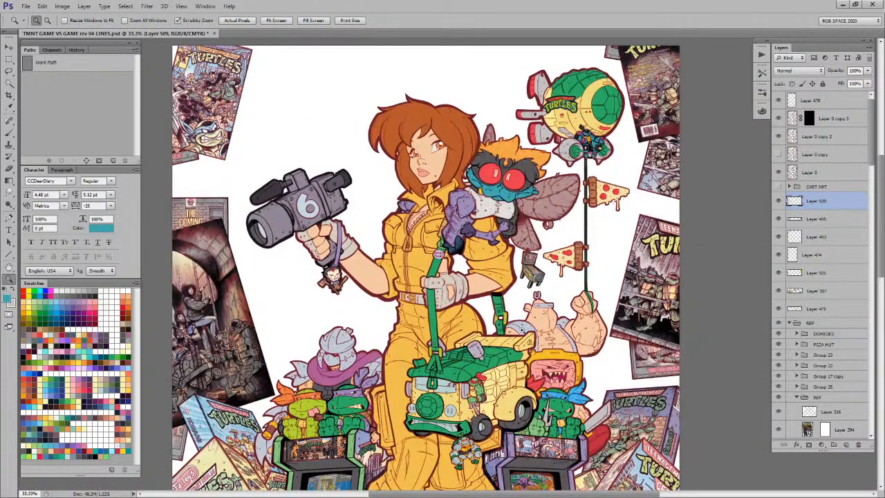
pyautogui.keyDown('alt'); pyautogui.click(511, 306); pyautogui.keyUp('alt')
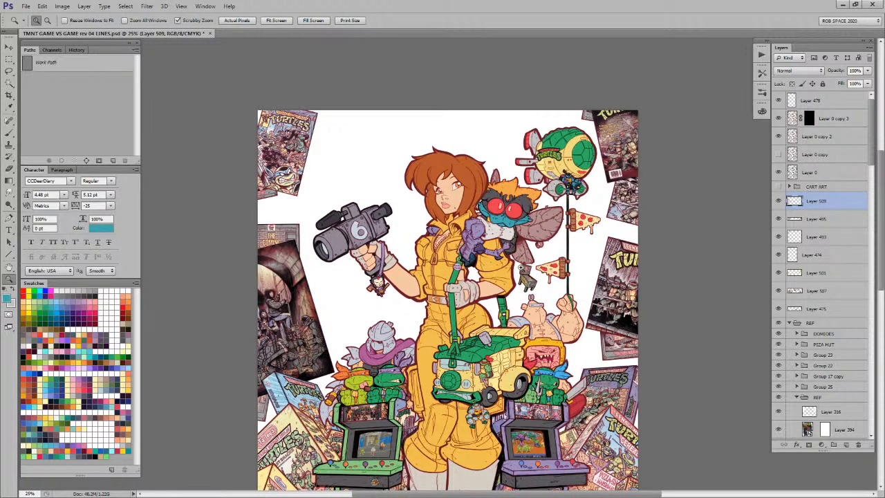